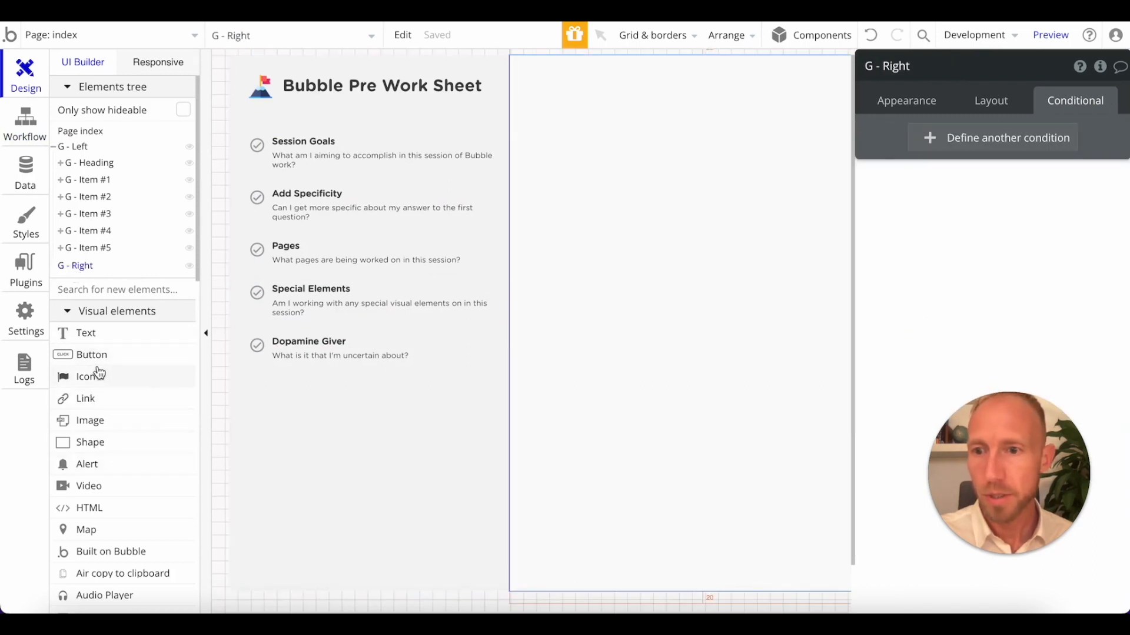
Draw a group of about 280 by 280 px inside the G - Right container and name it G - Panel #1.
scroll(98, 372, "down", 5)
scroll(115, 415, "down", 5)
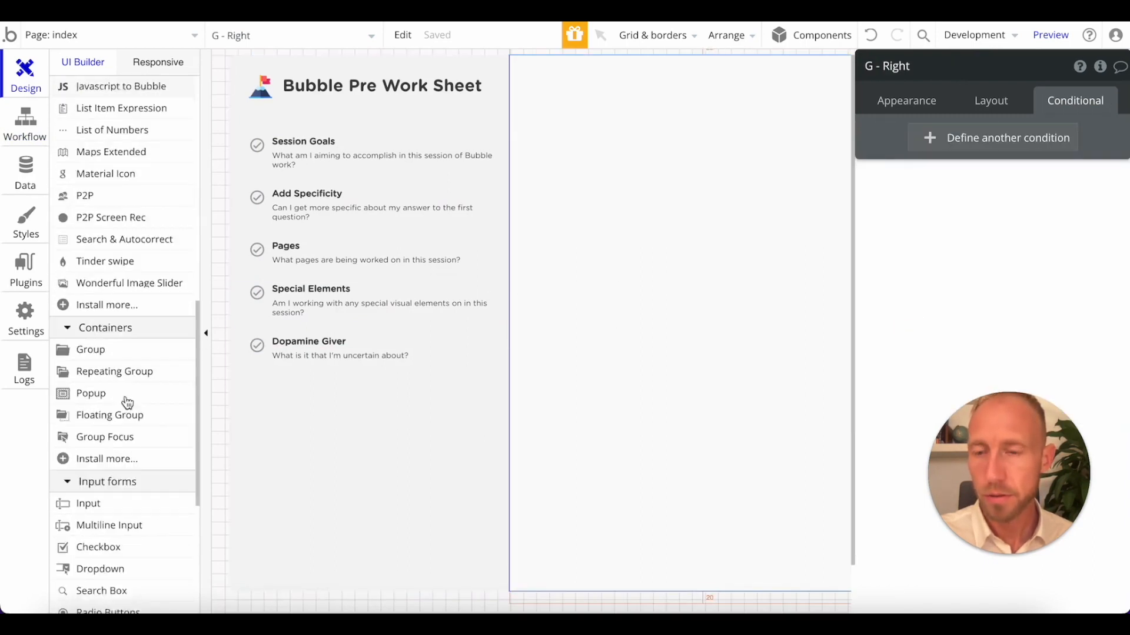
left_click(121, 331)
left_click_drag(532, 69, 541, 84)
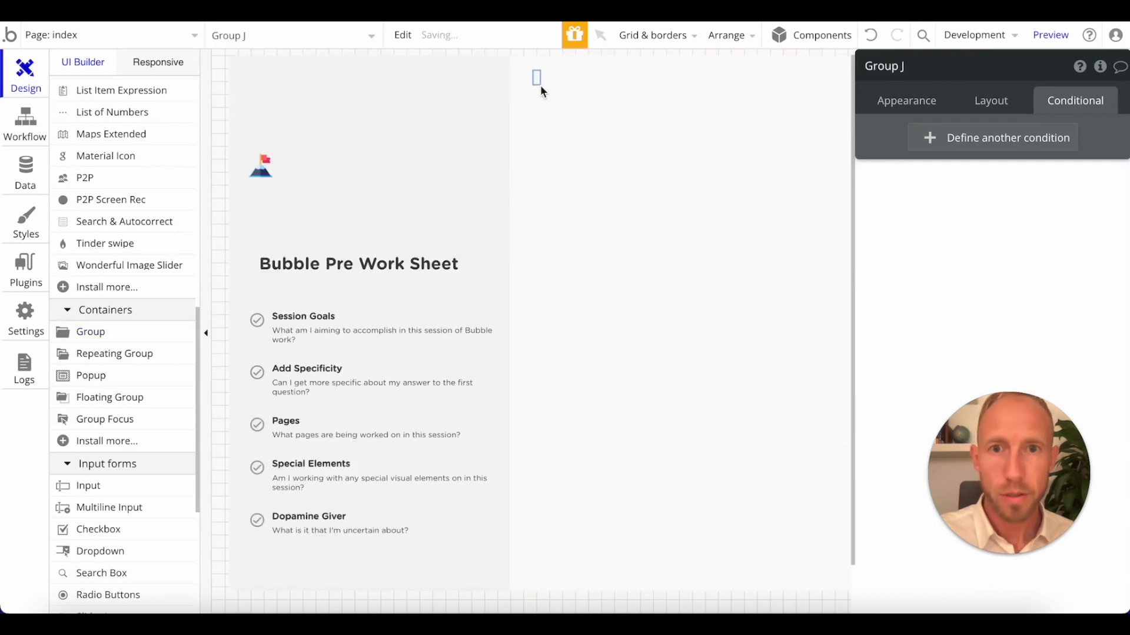
mouse_move(361, 141)
left_mouse_down()
mouse_move(736, 164)
mouse_move(661, 185)
left_mouse_up()
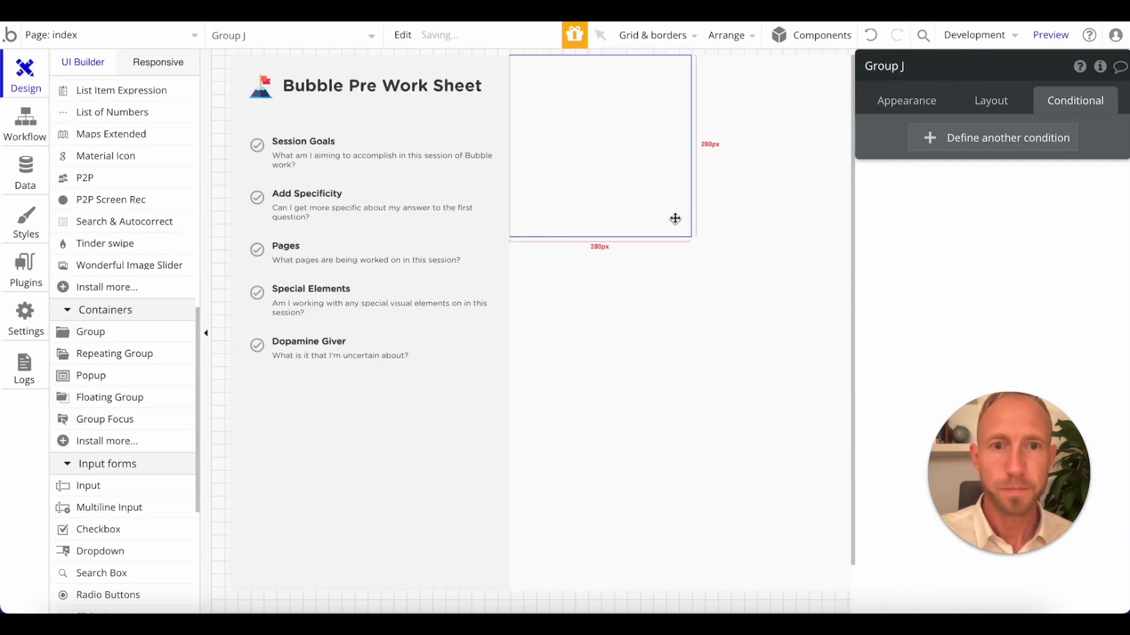
left_click(896, 109)
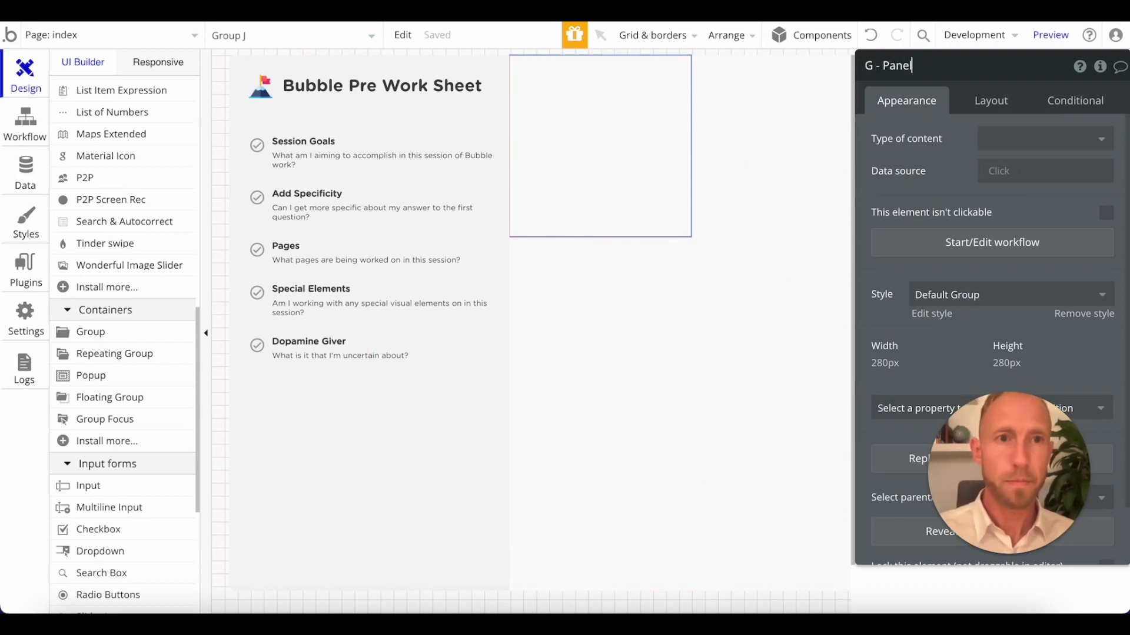
type("1")
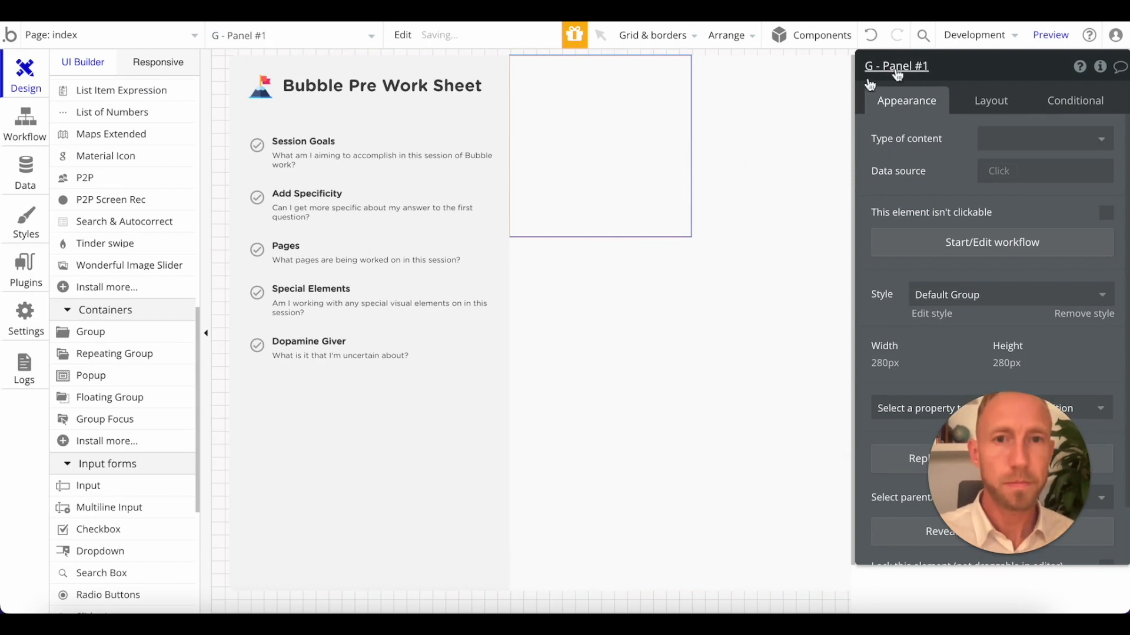
Set the container layout of G - Panel #1 to Column and align the group horizontally to the centre of its parent.
left_click(991, 103)
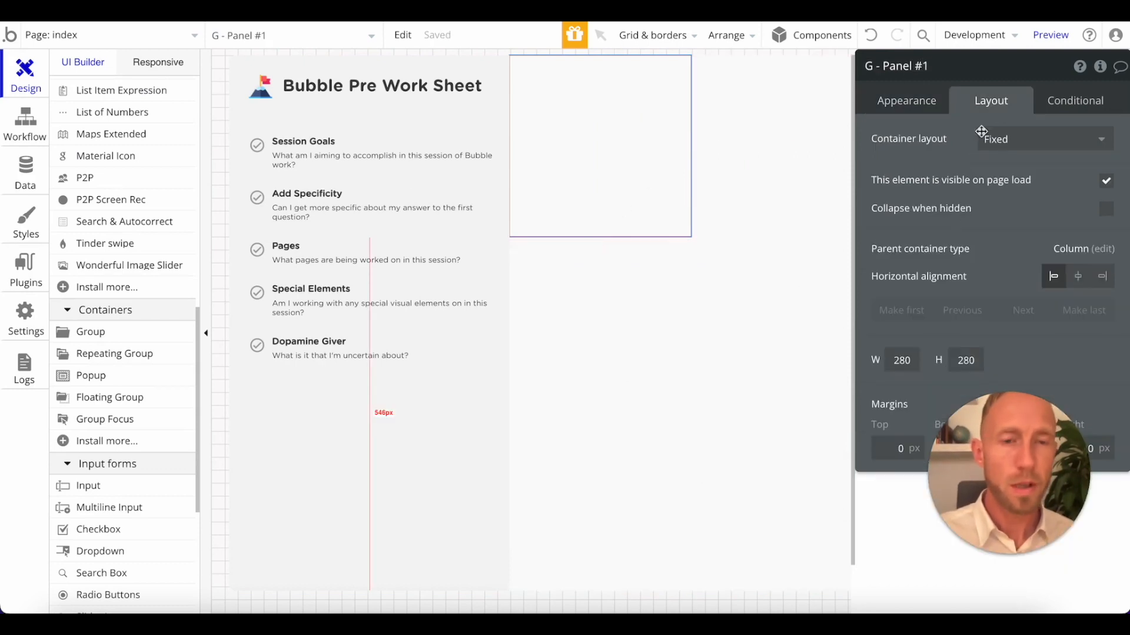
left_click(1026, 141)
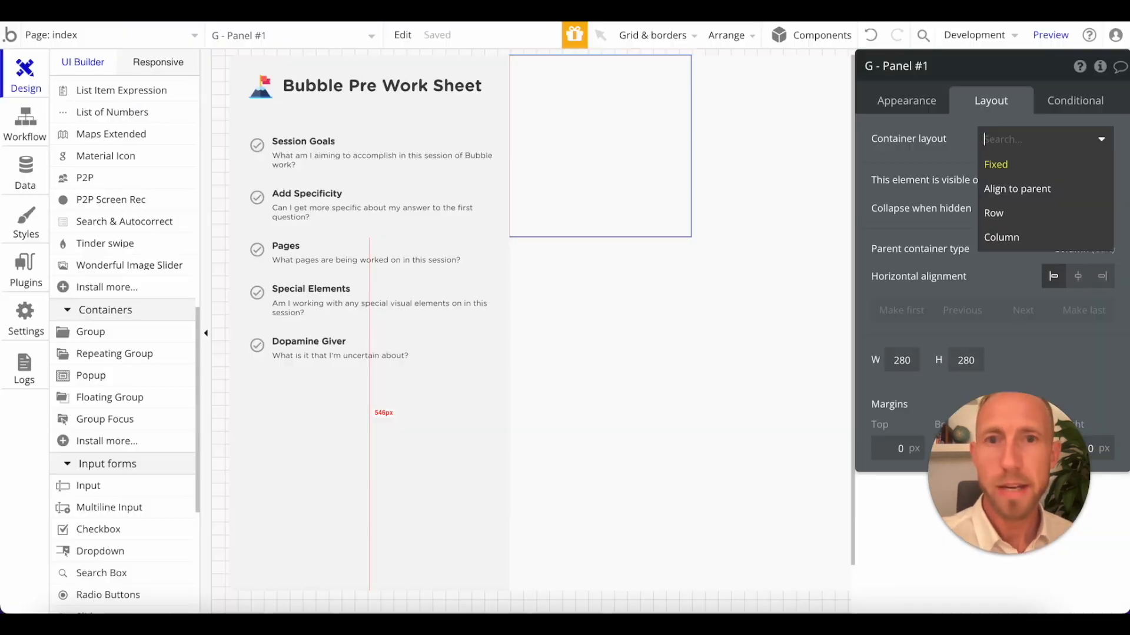
left_click(1028, 154)
left_click(1028, 150)
left_click(1022, 234)
left_click(1078, 337)
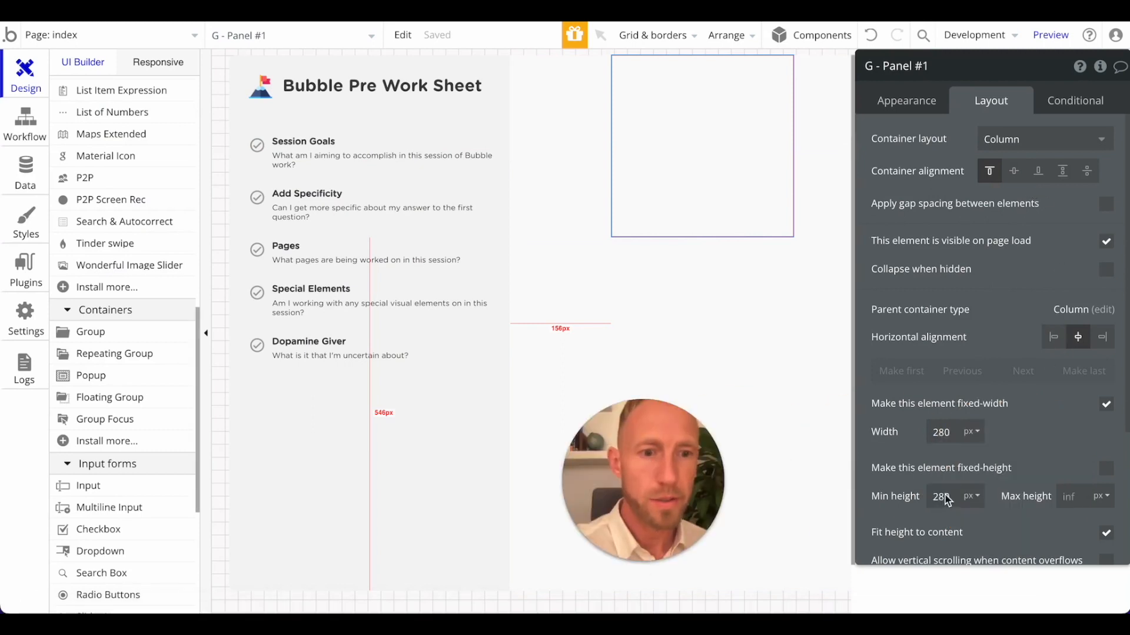
Set the minimum height of G - Panel #1 to 680 px and its top margin to 40 px.
left_click_drag(940, 497, 924, 497)
type("6")
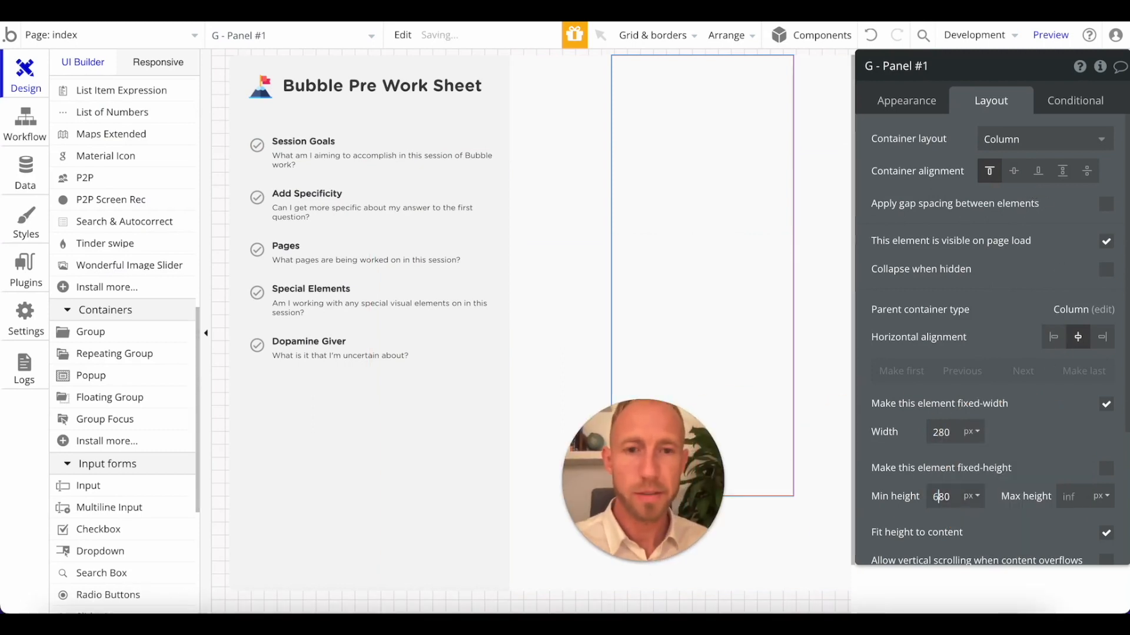
scroll(1051, 402, "down", 2)
scroll(1050, 402, "down", 1)
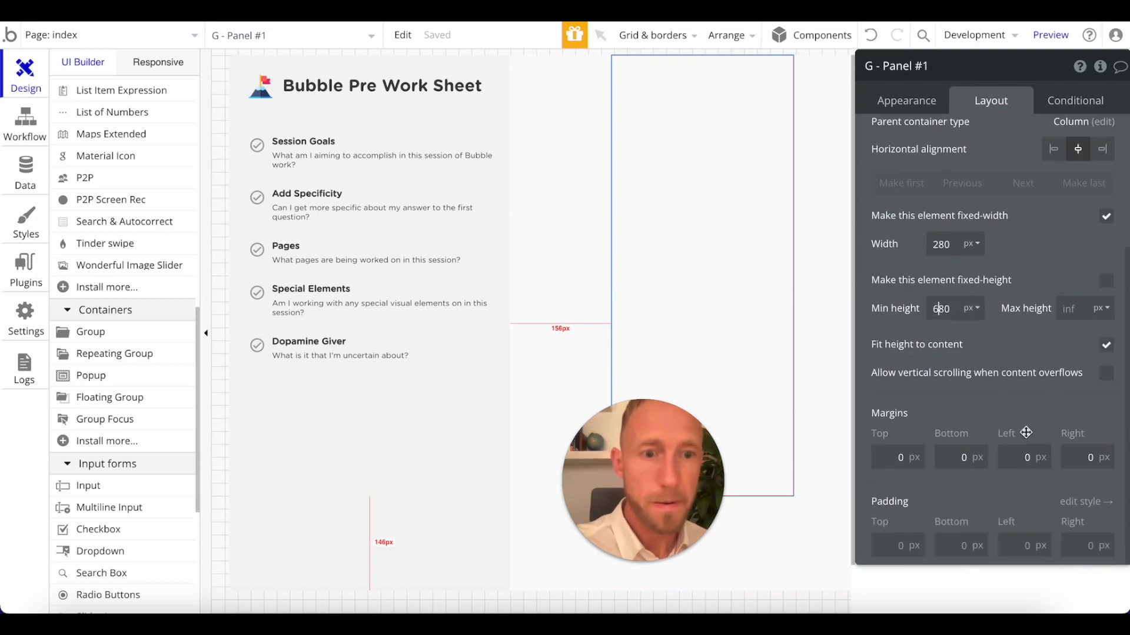
left_click(927, 456)
type("40")
key("Return")
Set the fixed width of G - Panel #1 to 480 px.
double_click(940, 244)
type("580")
key("Return")
double_click(940, 244)
type("480")
key("Return")
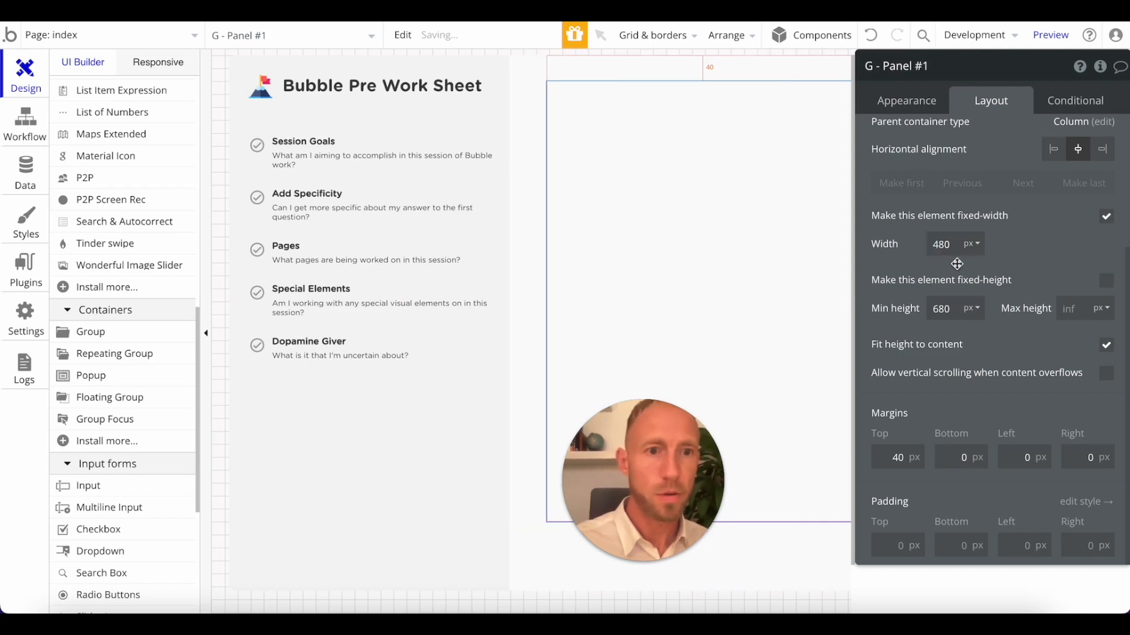
Remove the style from G - Panel #1 and give it a flat pale pink background, #FCE2E2.
left_click(911, 101)
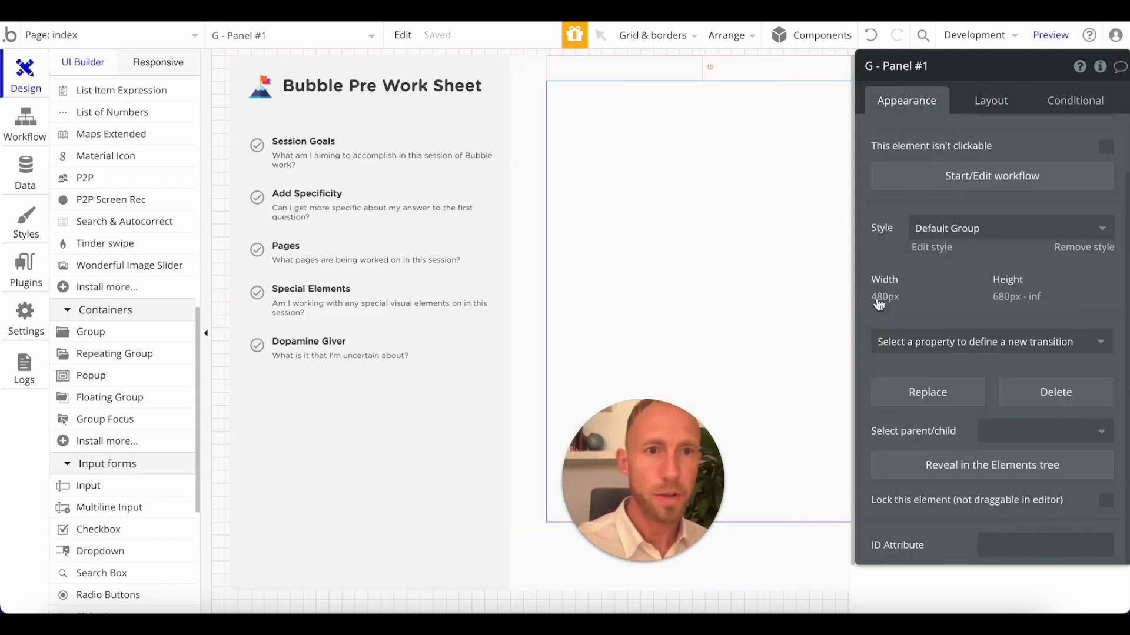
left_click(1083, 246)
left_click(1006, 170)
left_click(1015, 206)
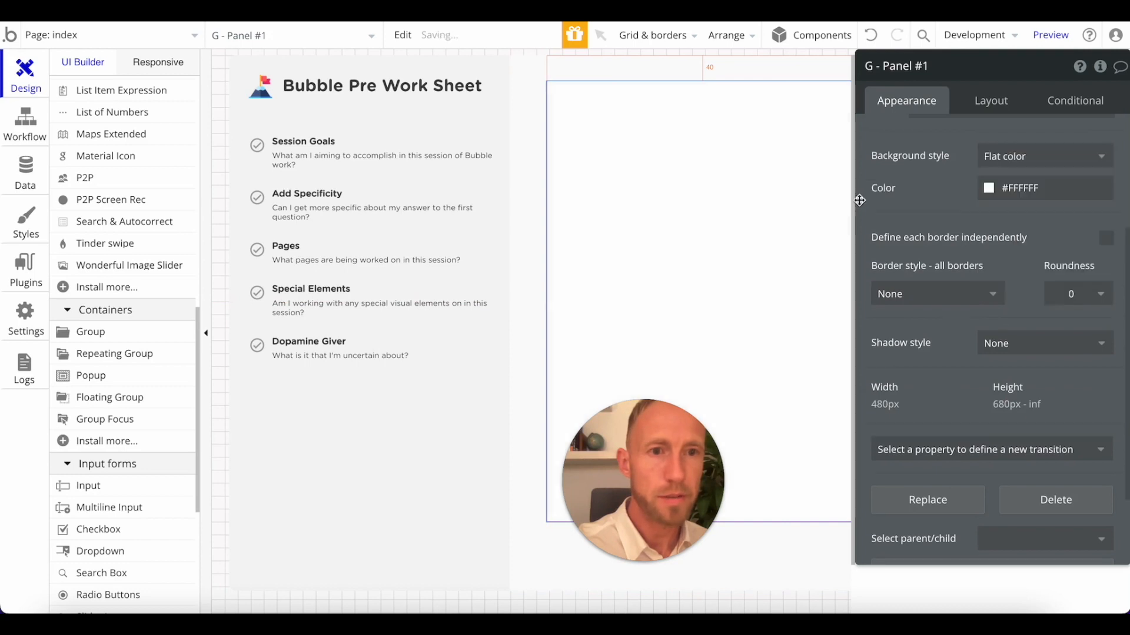
left_click(1023, 185)
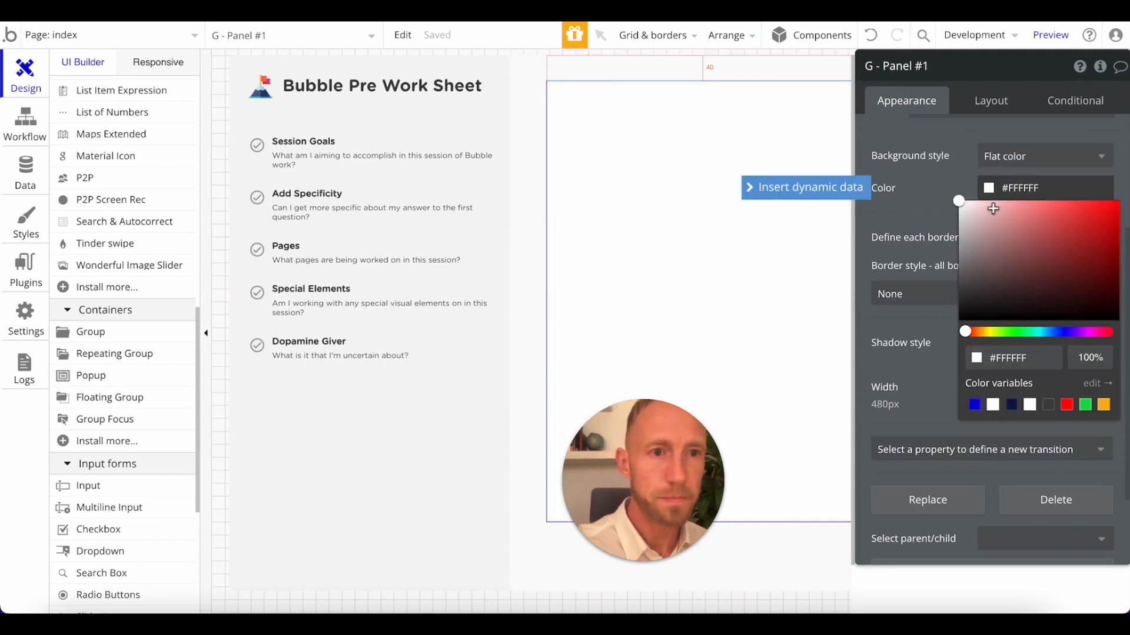
left_click(1002, 205)
left_click_drag(998, 203, 976, 203)
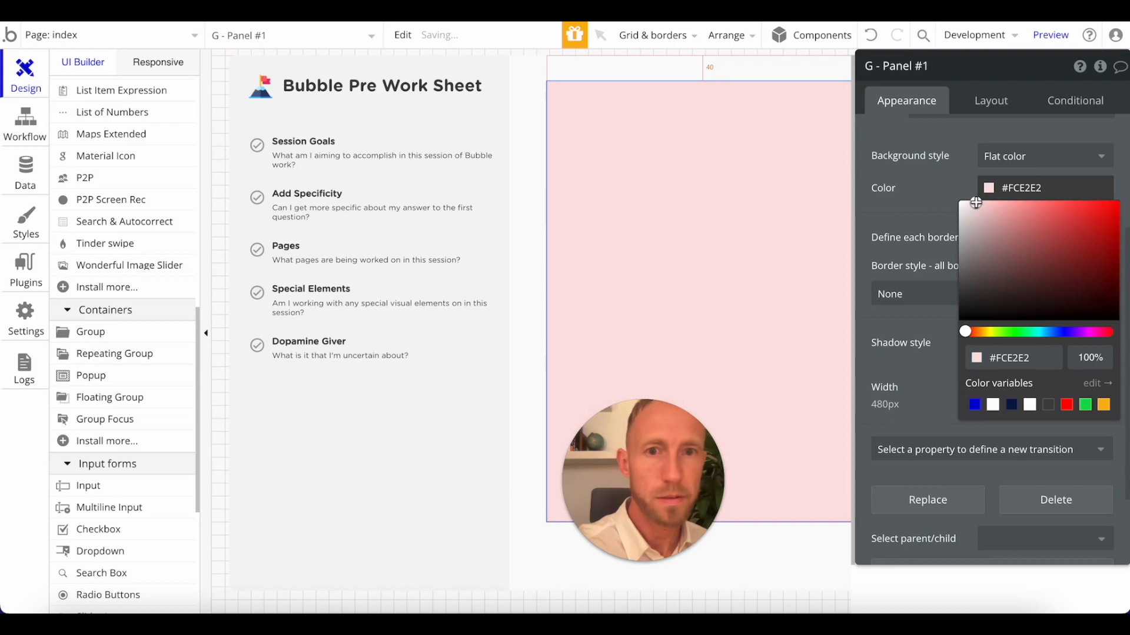
left_click(946, 189)
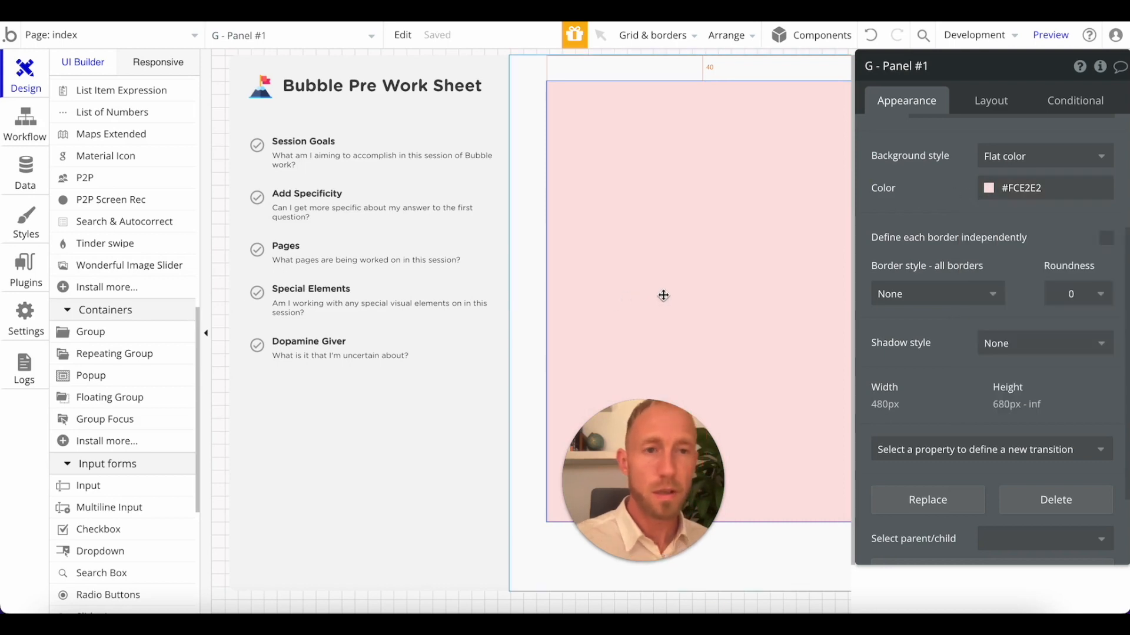
Expand G - Right in the elements tree and select G - Panel #1 within it.
scroll(118, 281, "up", 15)
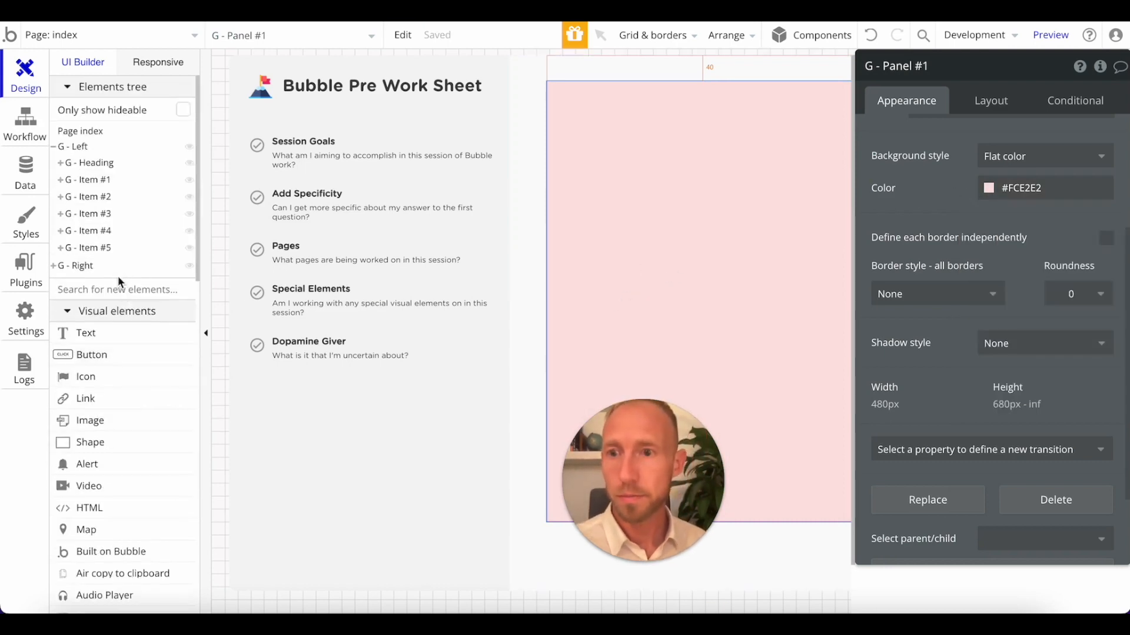
left_click(69, 268)
left_click(97, 283)
left_click(98, 289)
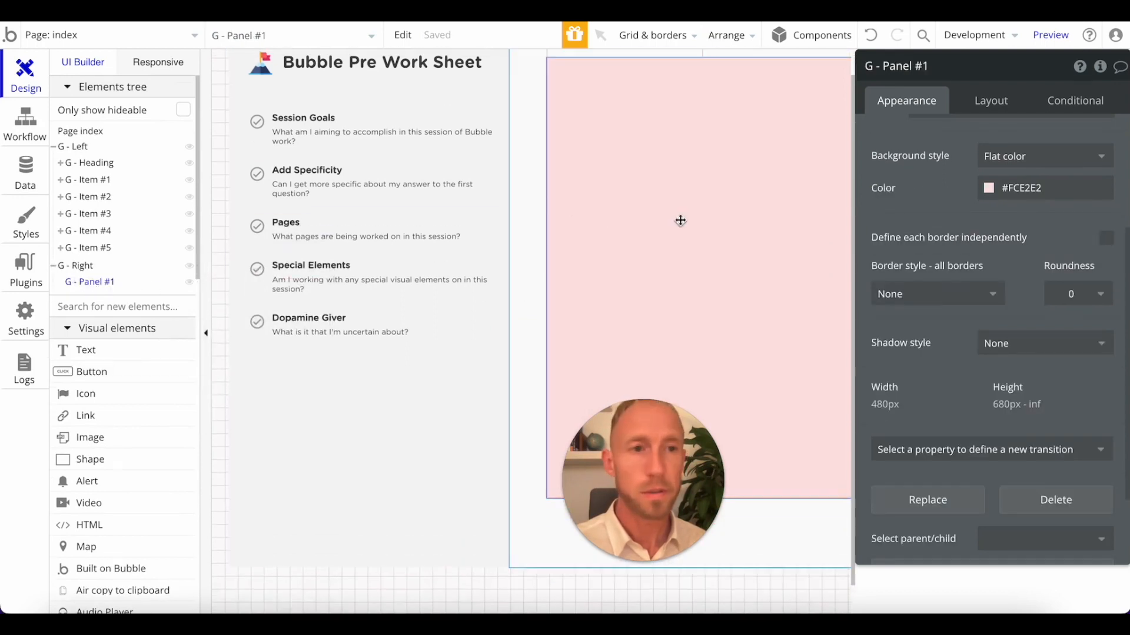
left_click(994, 100)
left_click(1108, 281)
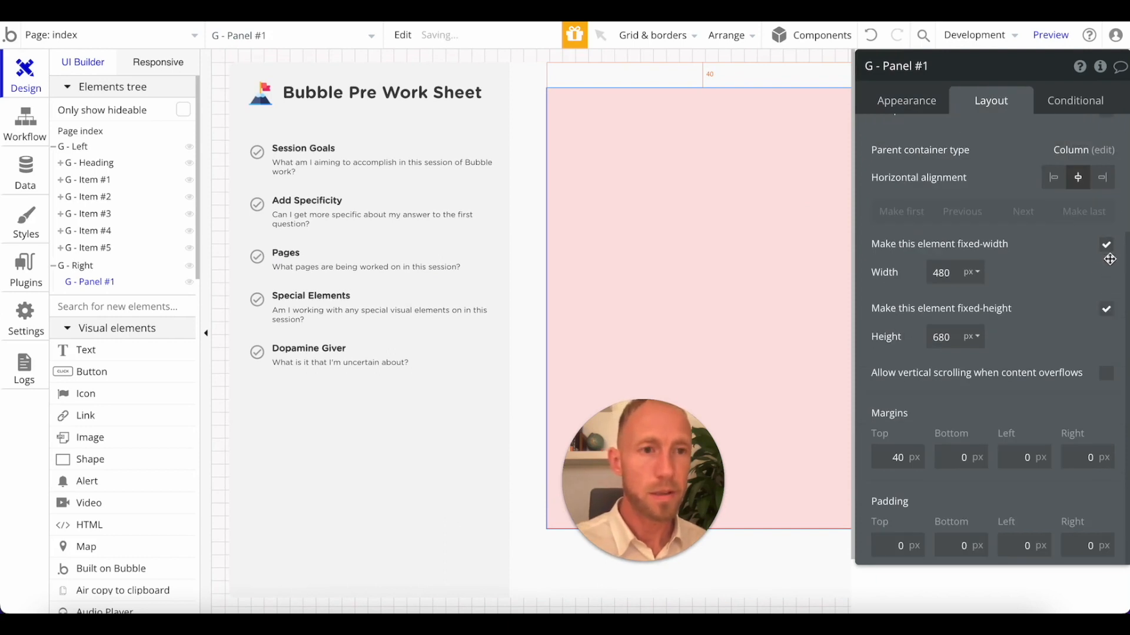
left_click(1107, 312)
Make G - Panel #1 collapse when hidden.
left_click(941, 106)
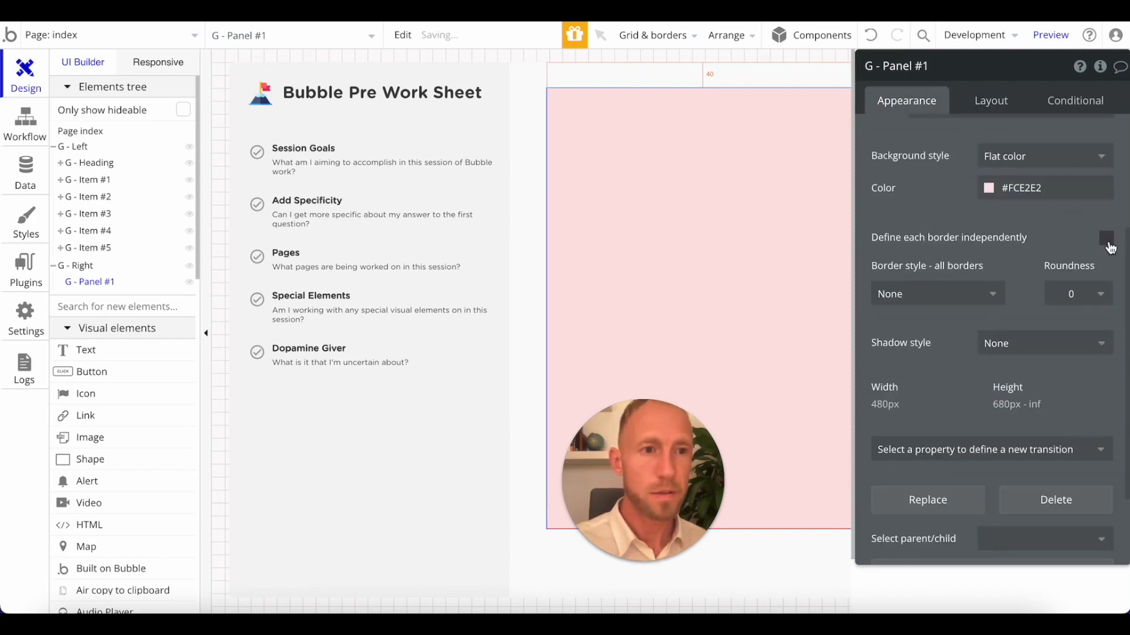
scroll(1106, 235, "up", 4)
left_click(991, 95)
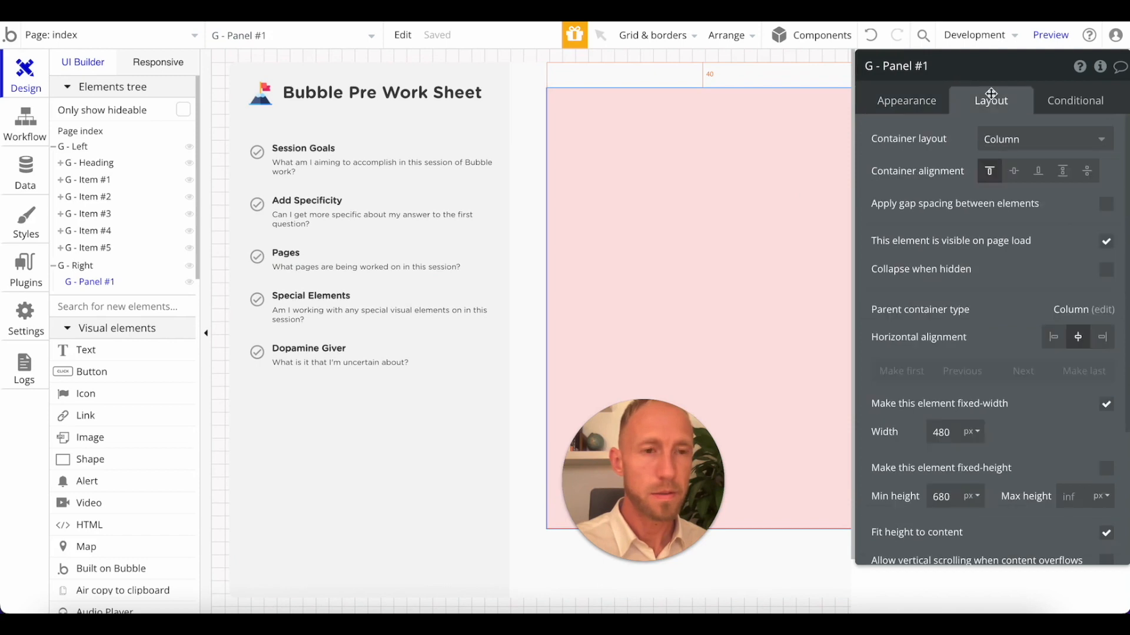
left_click(1106, 272)
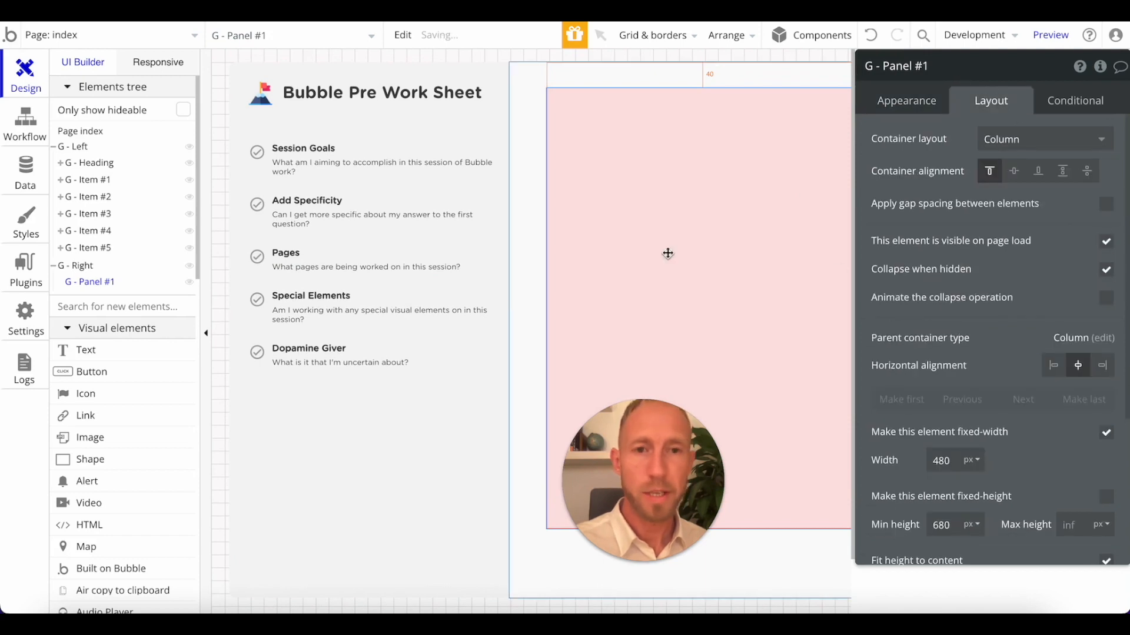
Add a condition to G - Panel #1 for when the page URL parameter nav, of type text, is step1.
left_click(1065, 106)
left_click(979, 140)
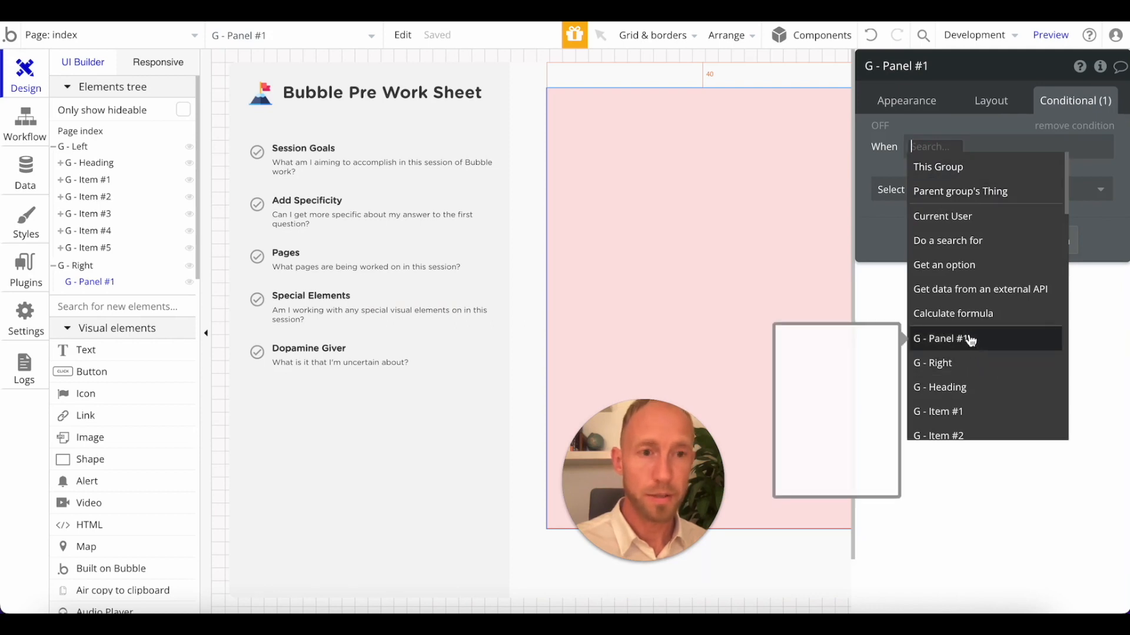
type("get")
left_click(971, 241)
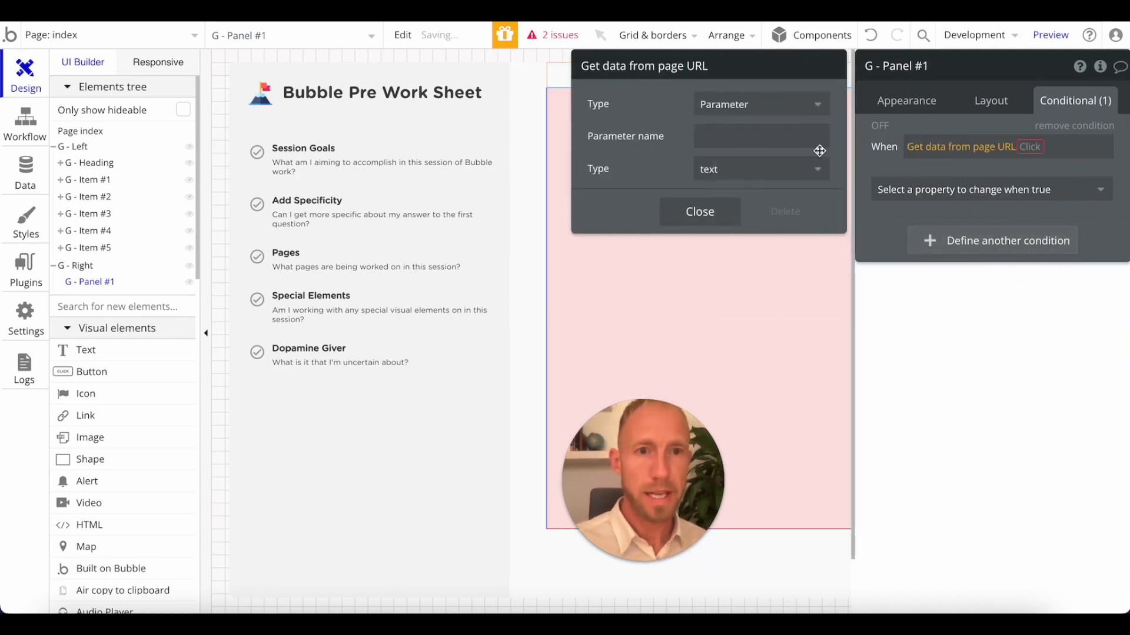
left_click(777, 136)
type("nav")
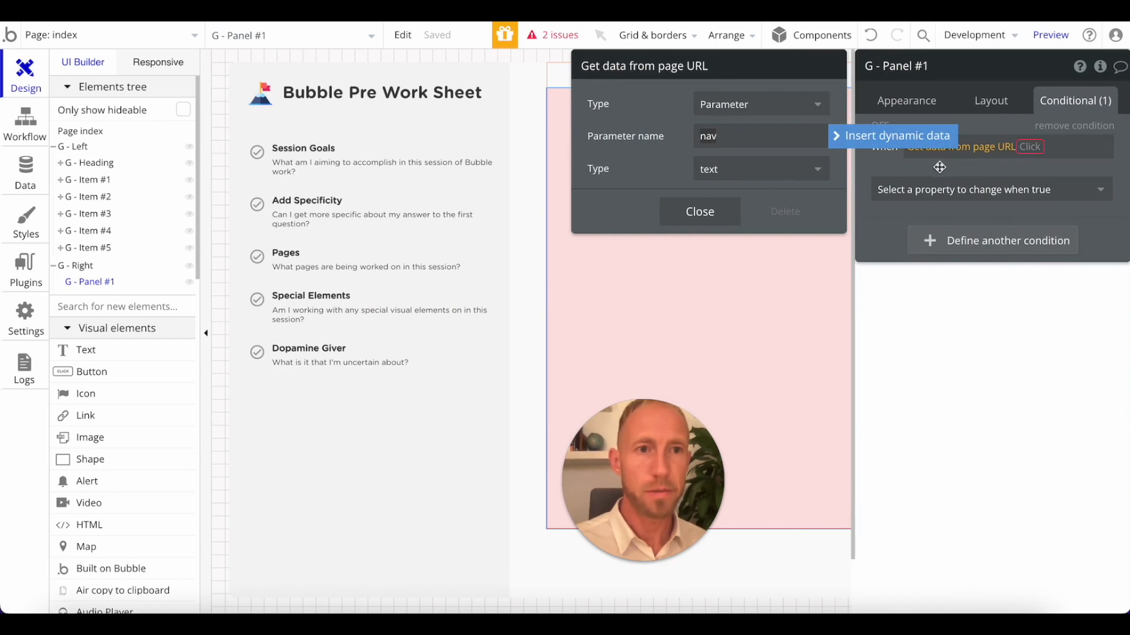
left_click(938, 158)
left_click(1027, 149)
left_click(1027, 176)
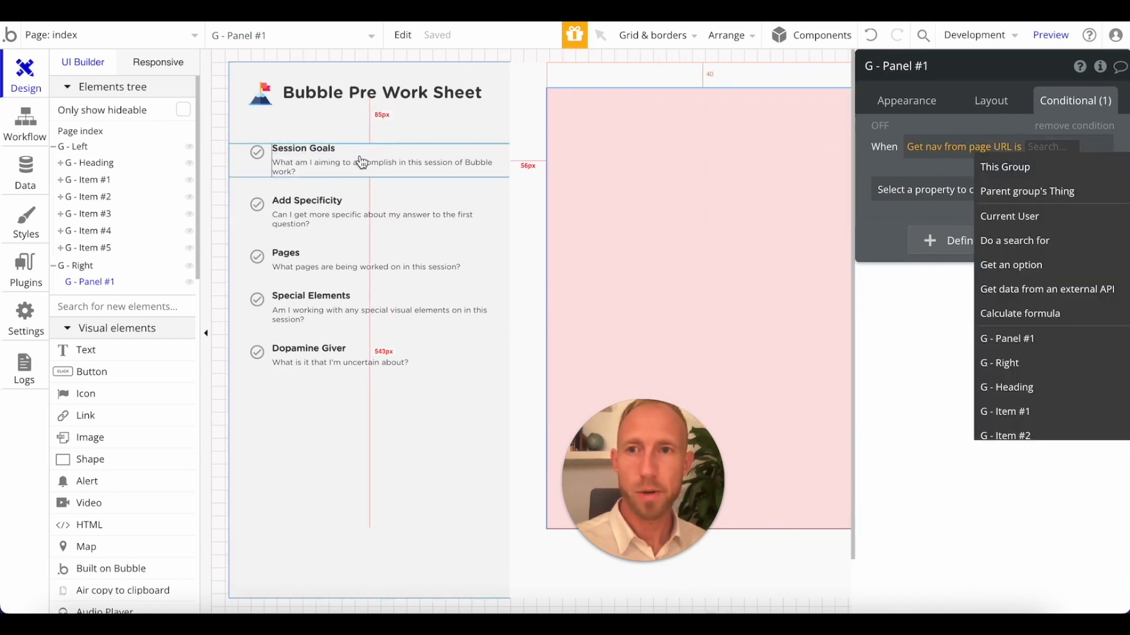
type("step1")
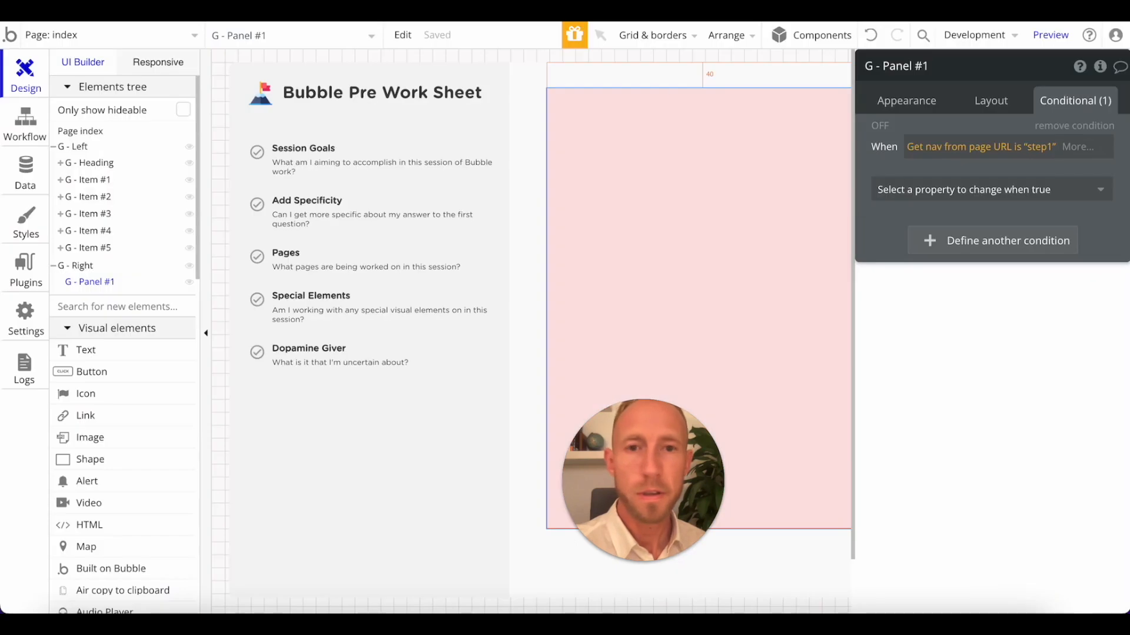
Add the property This element is visible to the condition and turn off the panel's visibility on page load.
left_click(1021, 191)
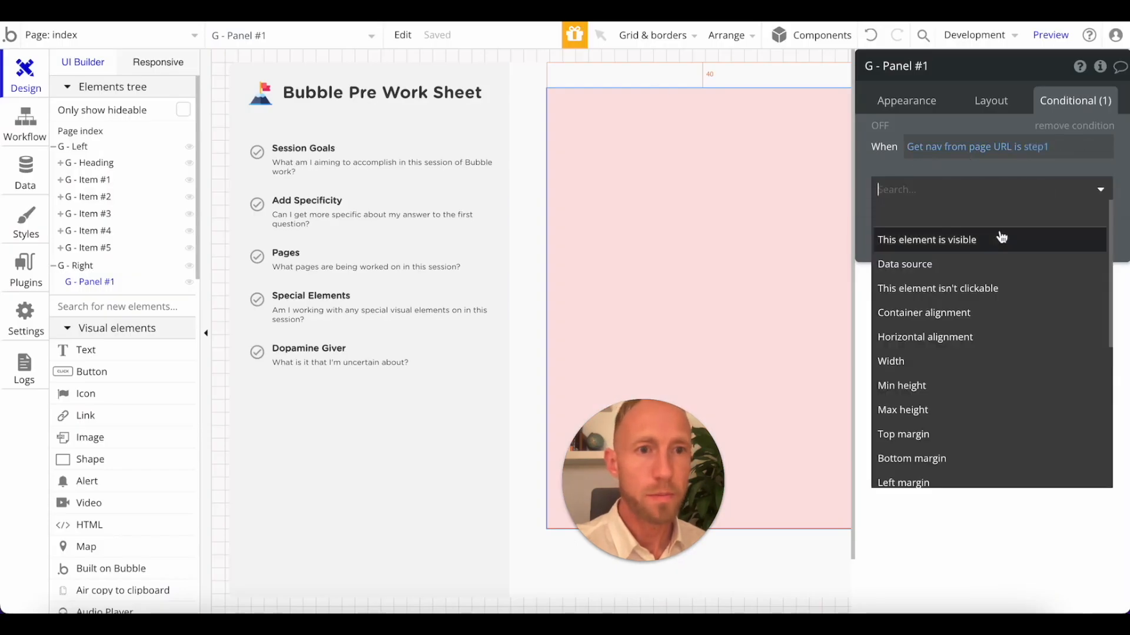
left_click(998, 245)
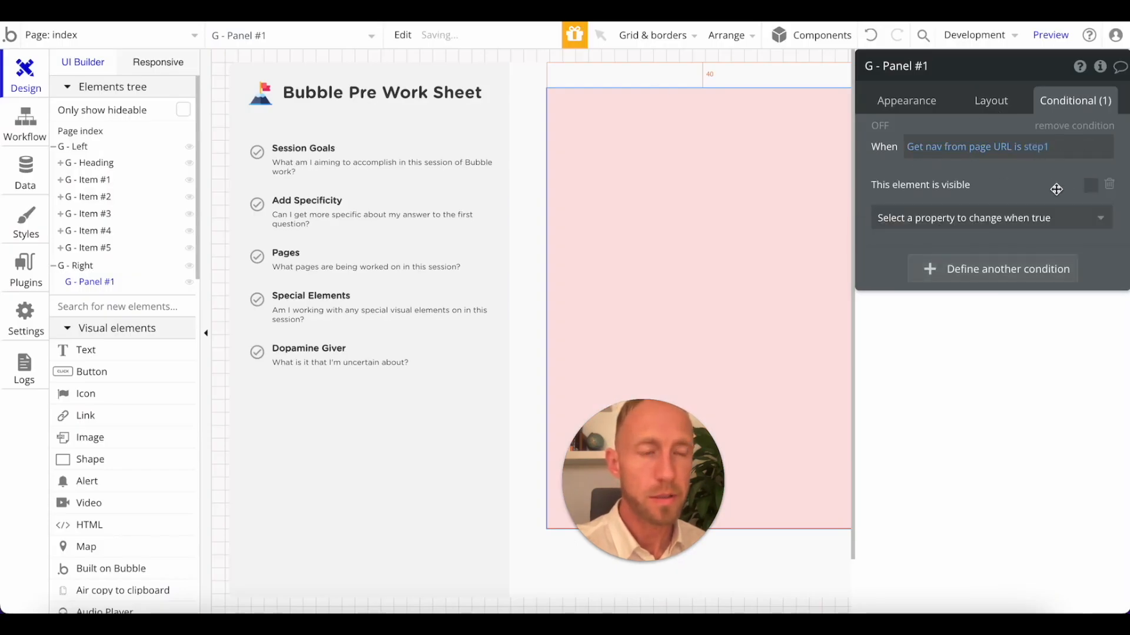
left_click(985, 106)
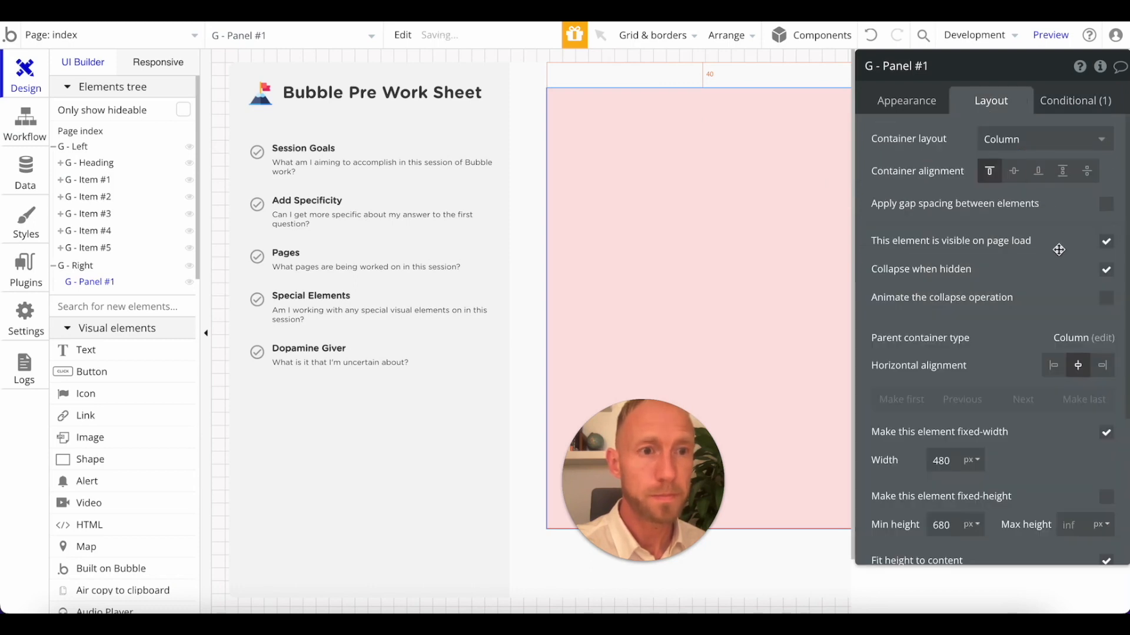
left_click(1106, 242)
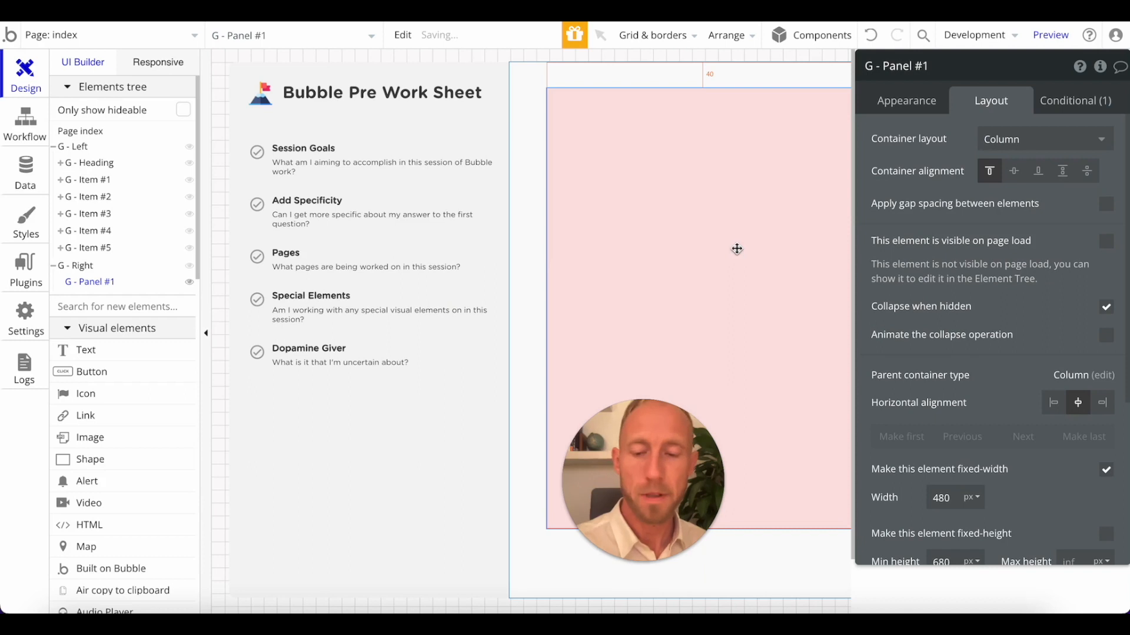
Duplicate G - Panel #1 and rename the copy G - Panel #2.
key("super+d")
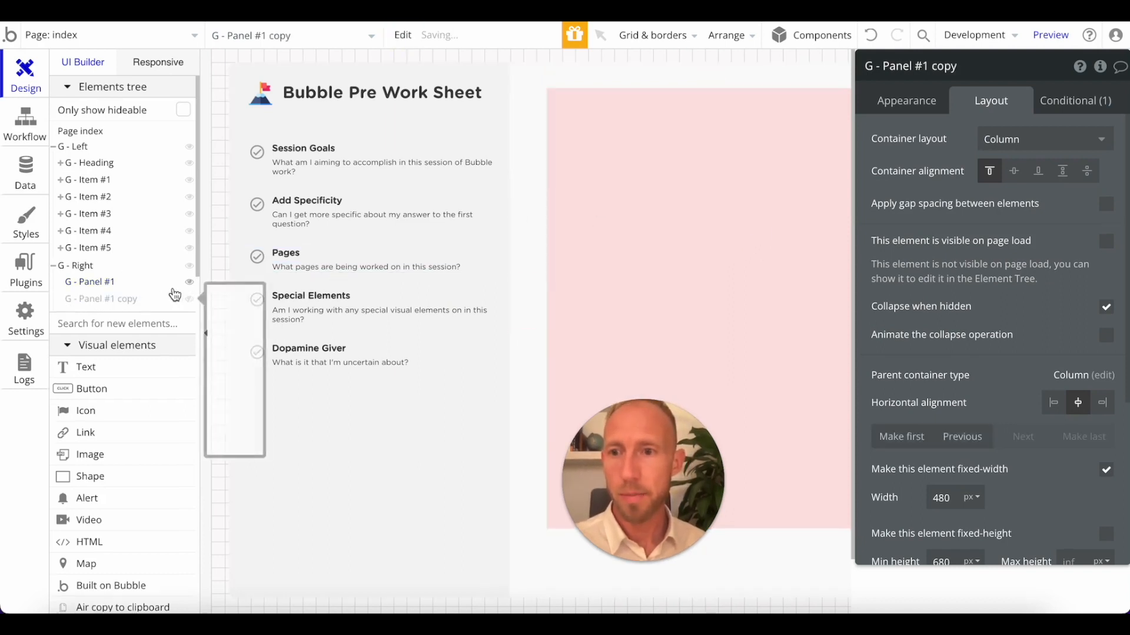
left_click(728, 230)
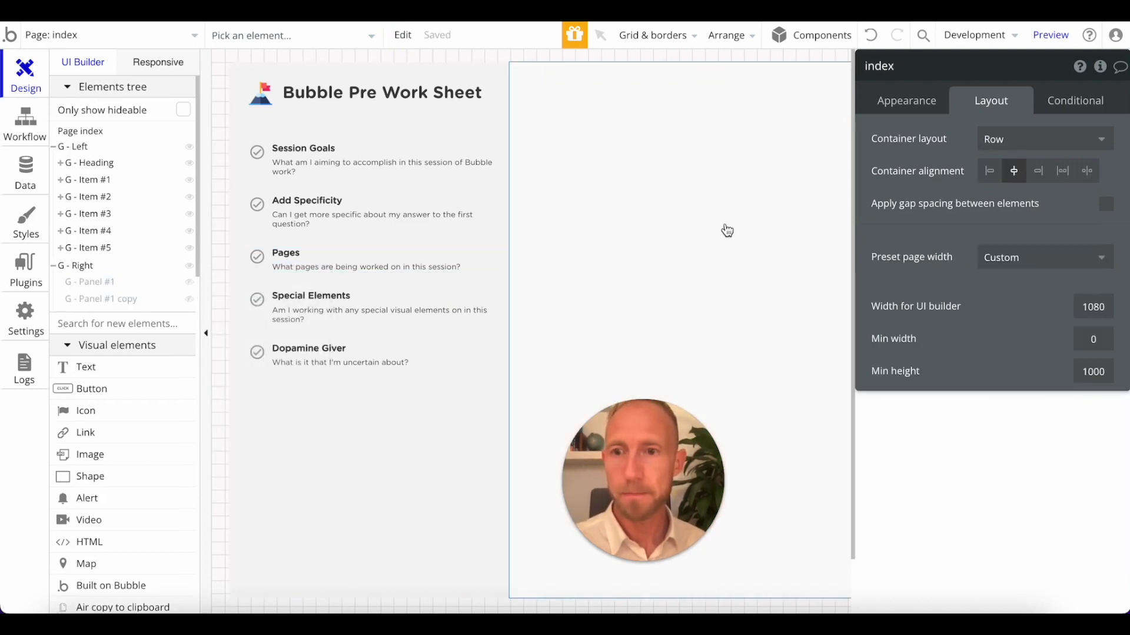
left_click(610, 247)
left_click(120, 300)
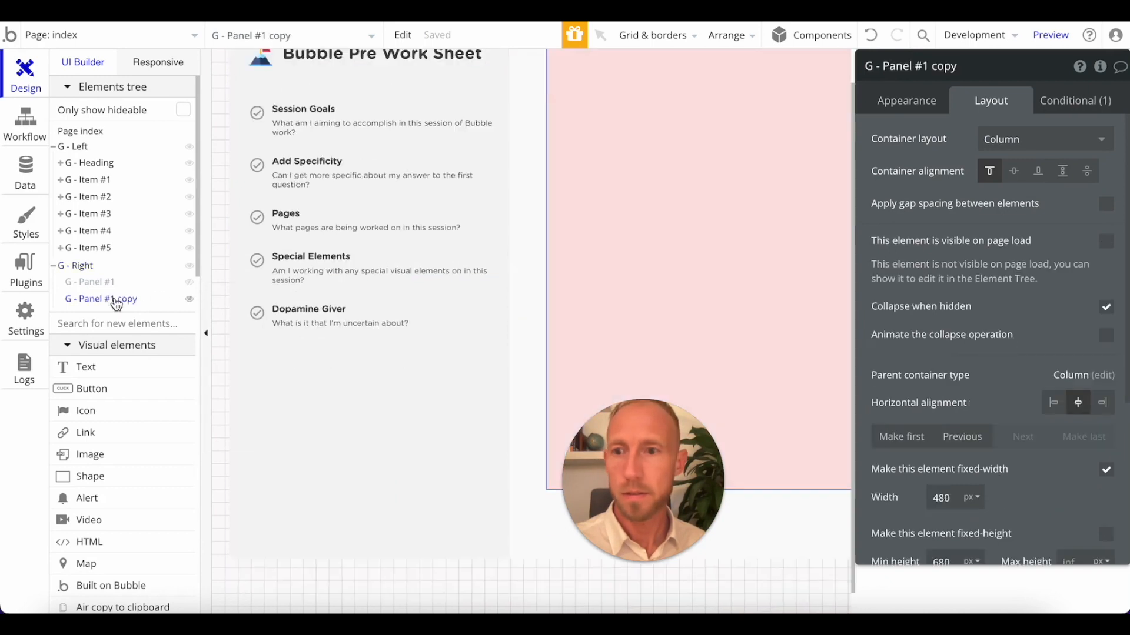
type("2")
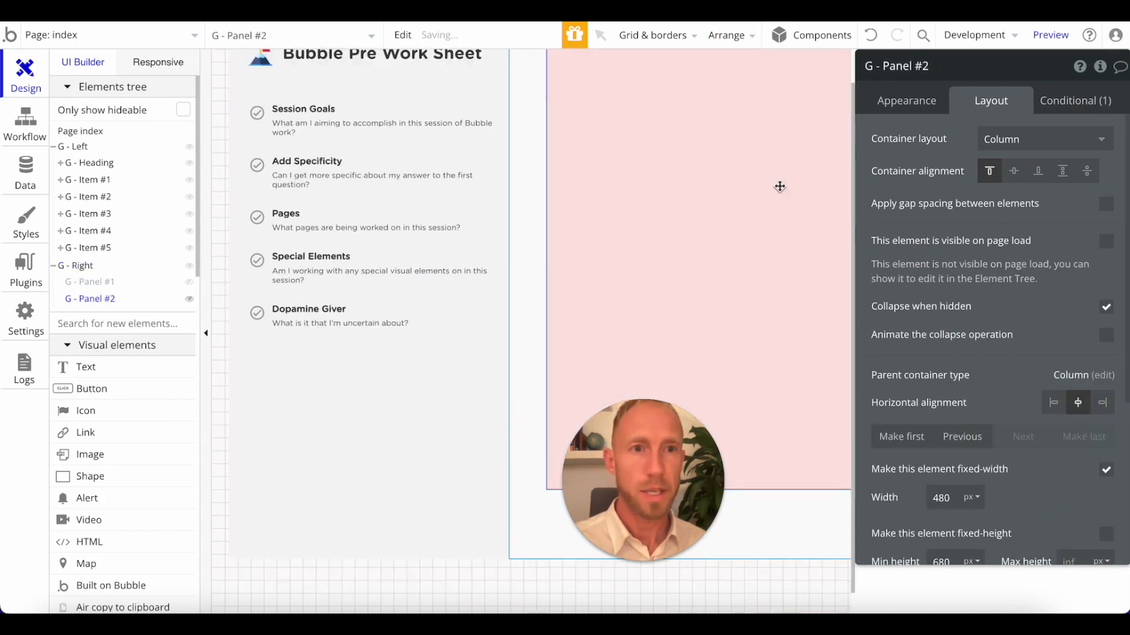
Change the background colour of G - Panel #2 to the pale yellow #FCF9E3.
left_click(904, 100)
left_click(1027, 377)
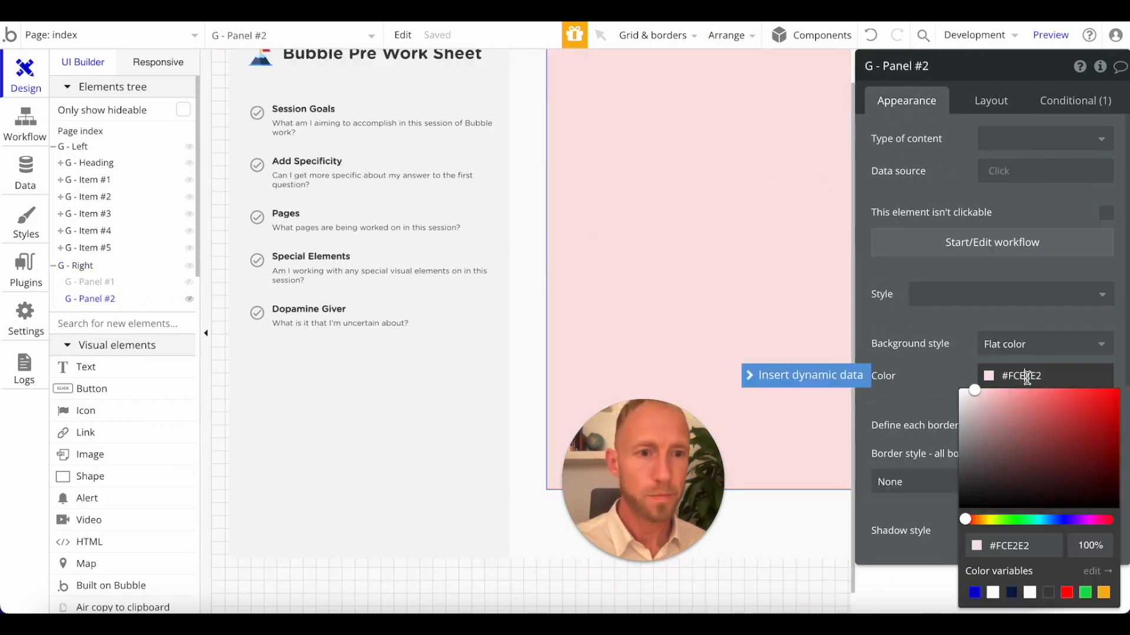
left_click(968, 521)
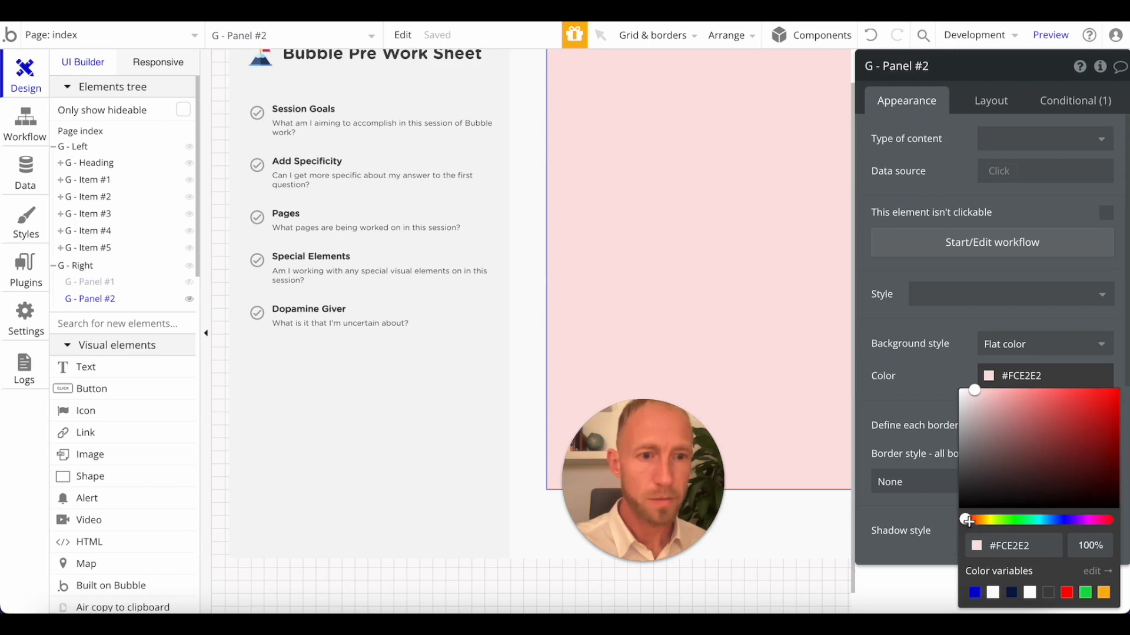
left_click_drag(967, 518, 988, 518)
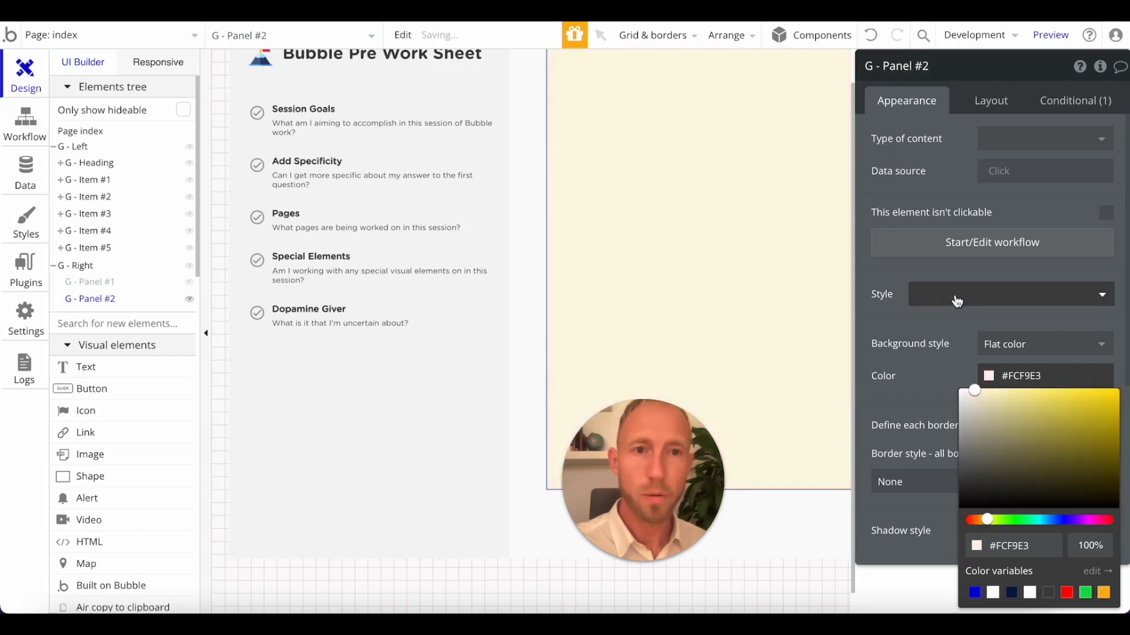
left_click(983, 314)
scroll(682, 240, "up", 1)
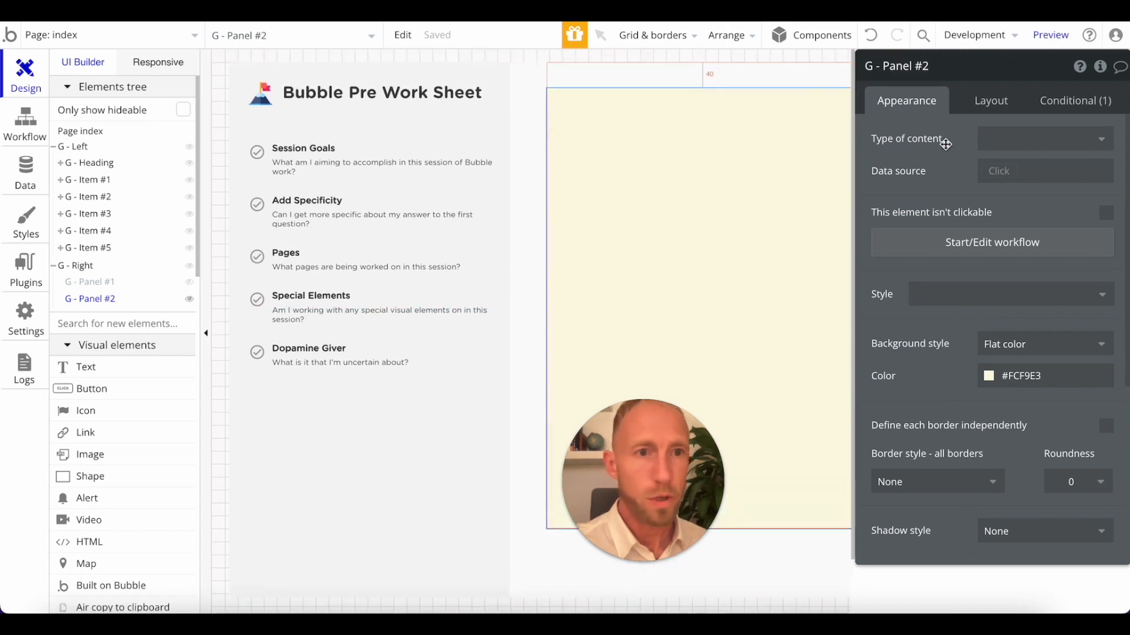
Set the nav value in G - Panel #2's visibility condition to step2.
left_click(1056, 103)
left_click(1041, 154)
key("BackSpace")
type("2")
left_click(880, 181)
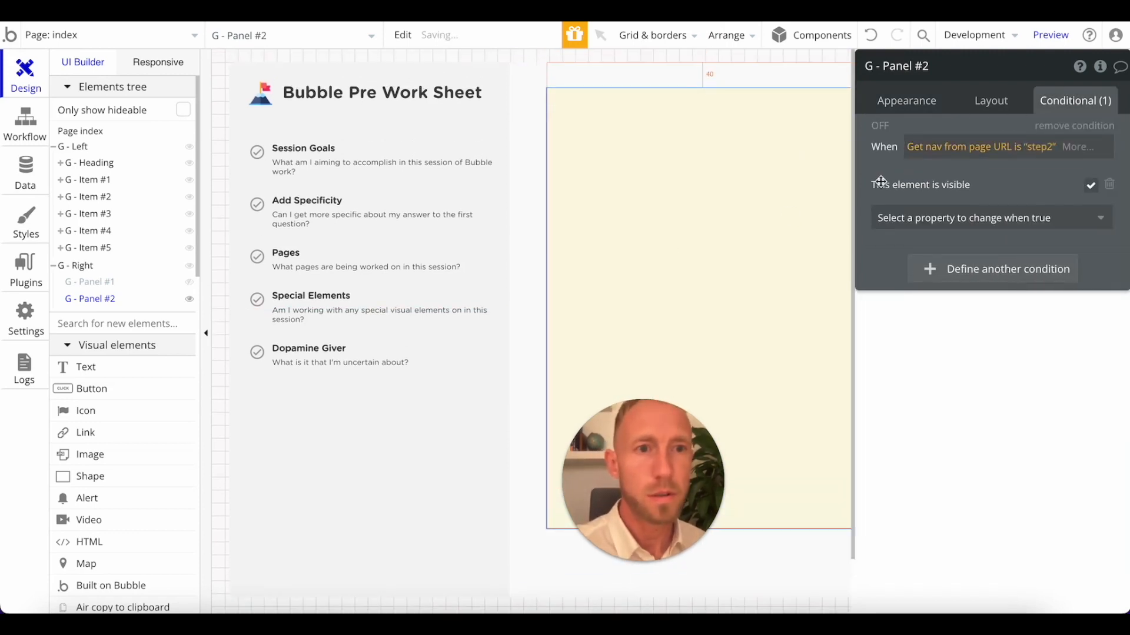
Duplicate G - Panel #2 inside G - Right, hide the original in the editor and select the copy.
key("ctrl+c")
key("ctrl+v")
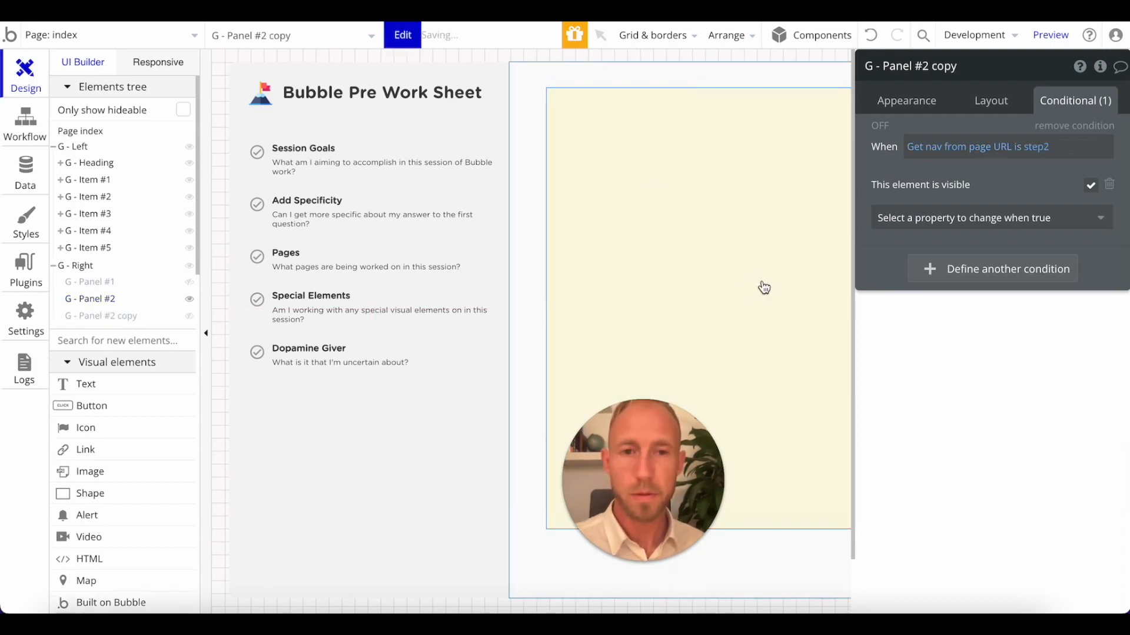
left_click(188, 300)
left_click(109, 318)
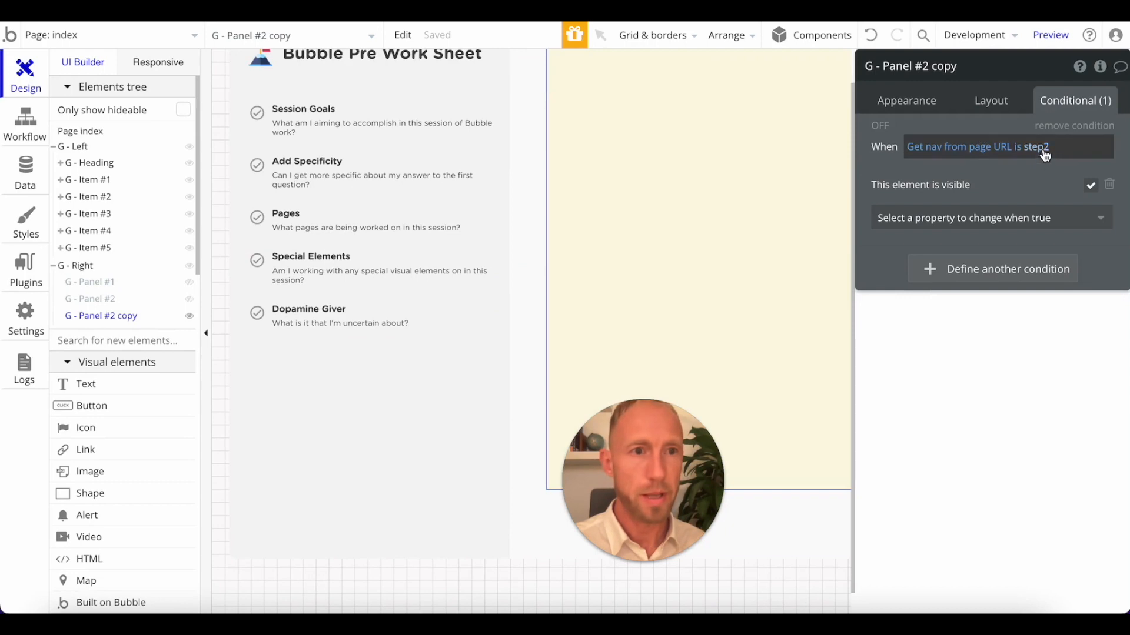
Set the nav value in the copied panel's condition to step3 and rename the panel G - Panel #3.
left_click(1045, 151)
key("BackSpace")
type("4")
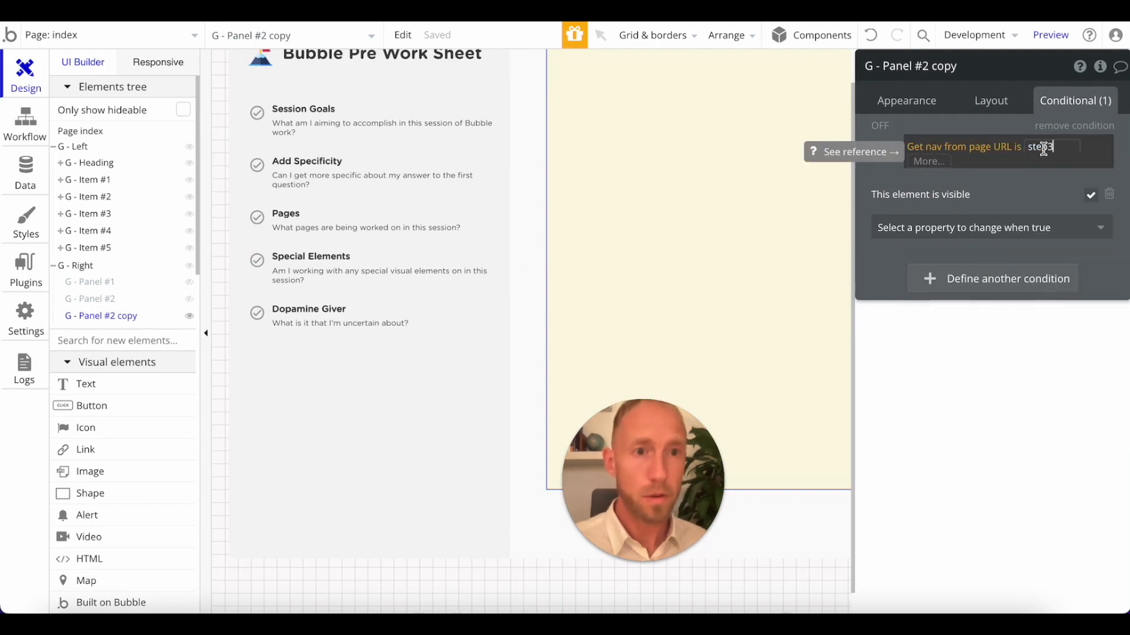
left_click(950, 90)
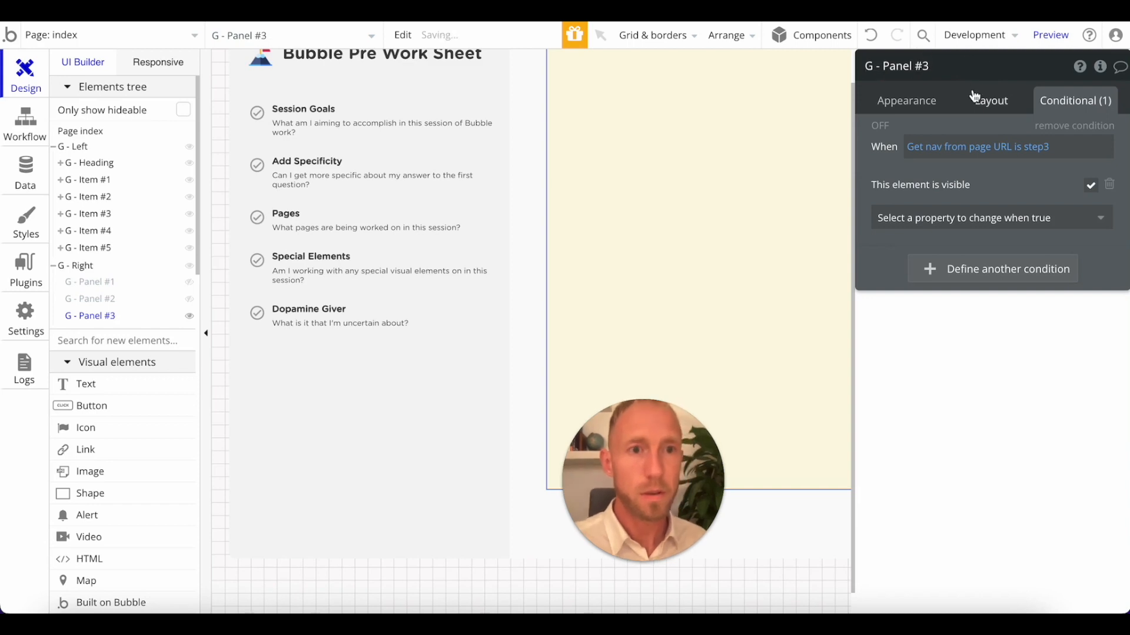
Change the background colour of G - Panel #3 to the pale green #E3FCE7.
left_click(930, 97)
left_click(1012, 376)
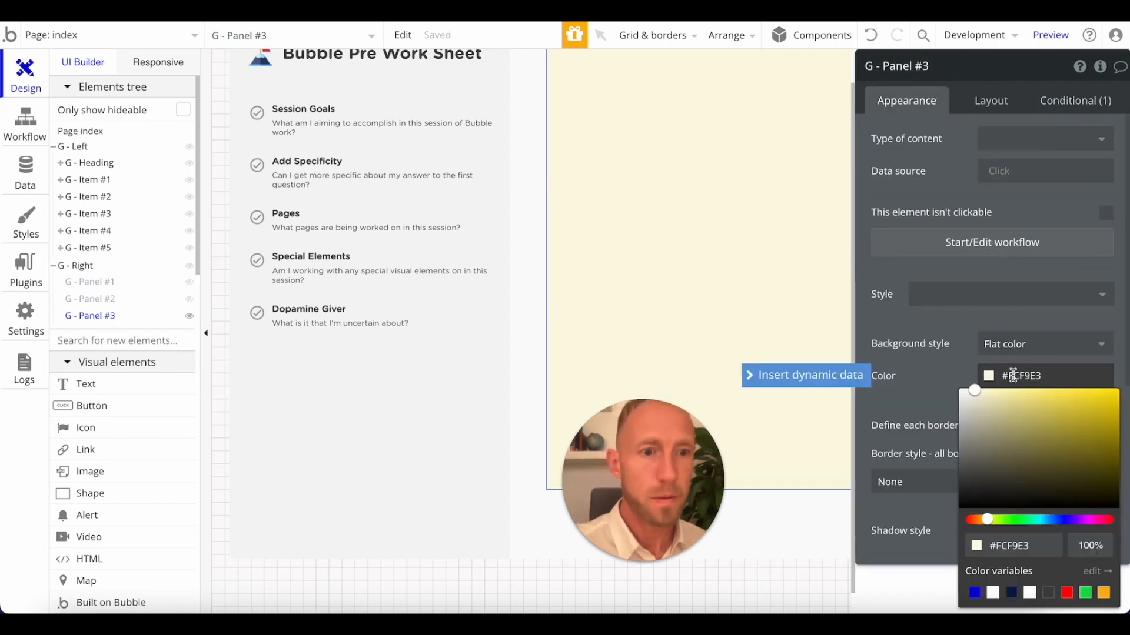
left_click(1014, 519)
left_click(922, 378)
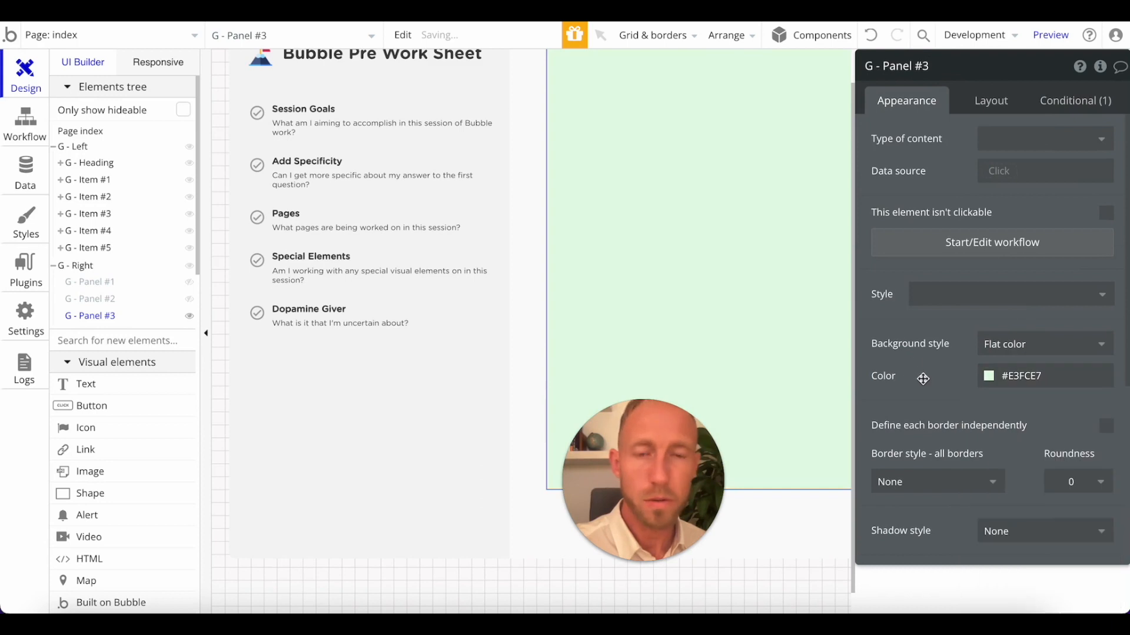
Duplicate G - Panel #3, hide the original in the editor and select the copy.
key("ctrl+d")
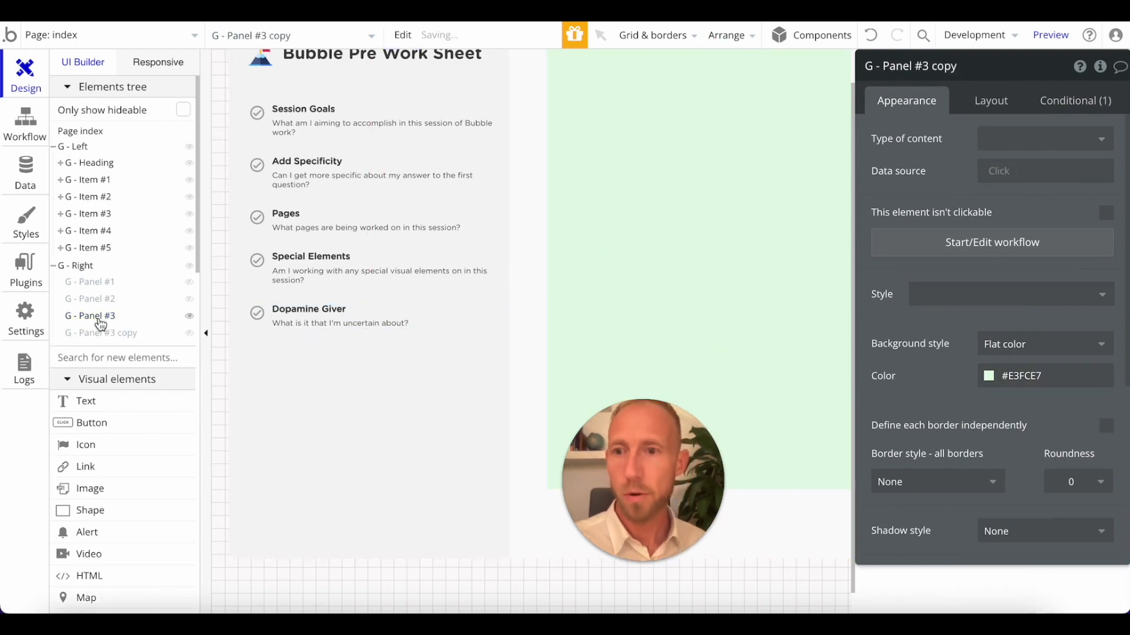
left_click(96, 318)
left_click(106, 333)
left_click(94, 316)
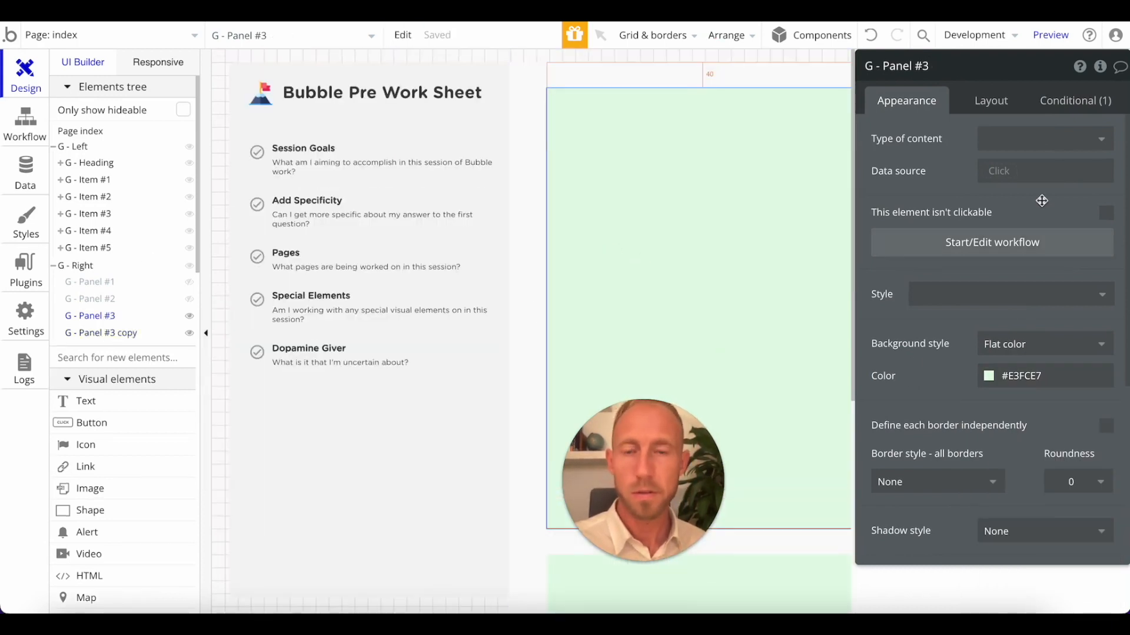
left_click(1075, 101)
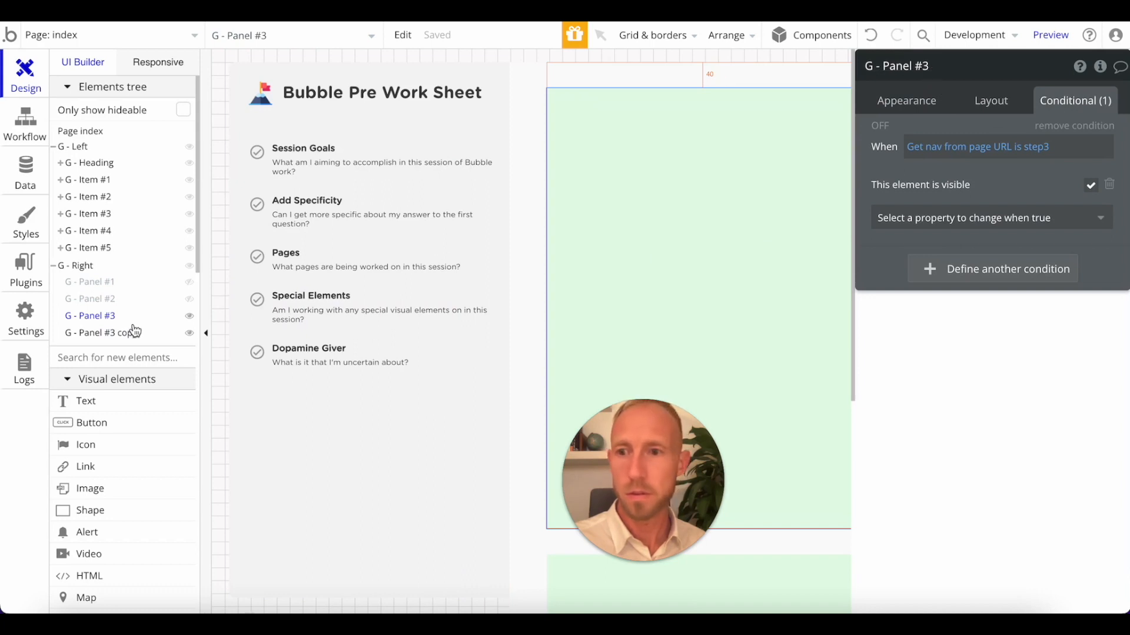
left_click(637, 262)
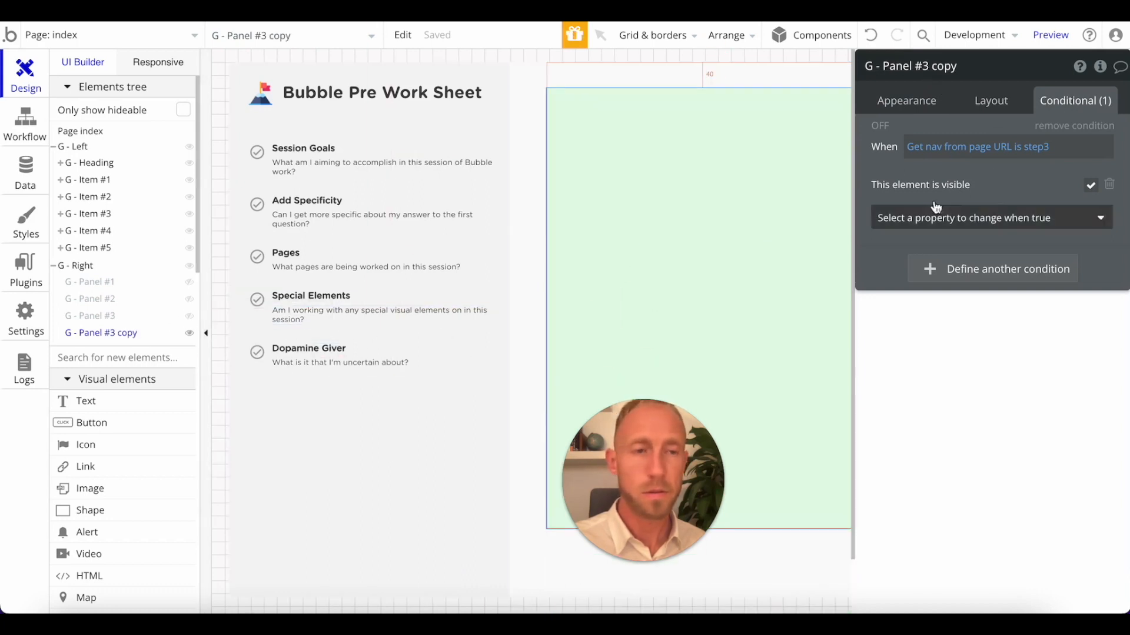
Set the nav value in the new copy's condition to step4 and rename the panel G - Panel #4.
left_click(1046, 158)
key("BackSpace")
type("4")
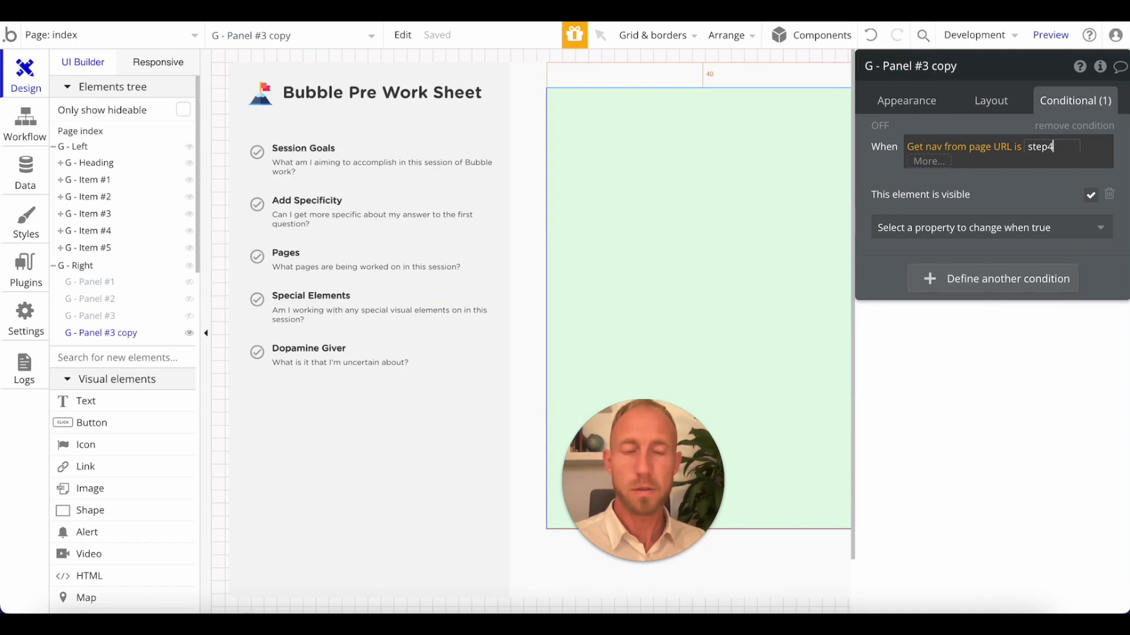
left_click(925, 71)
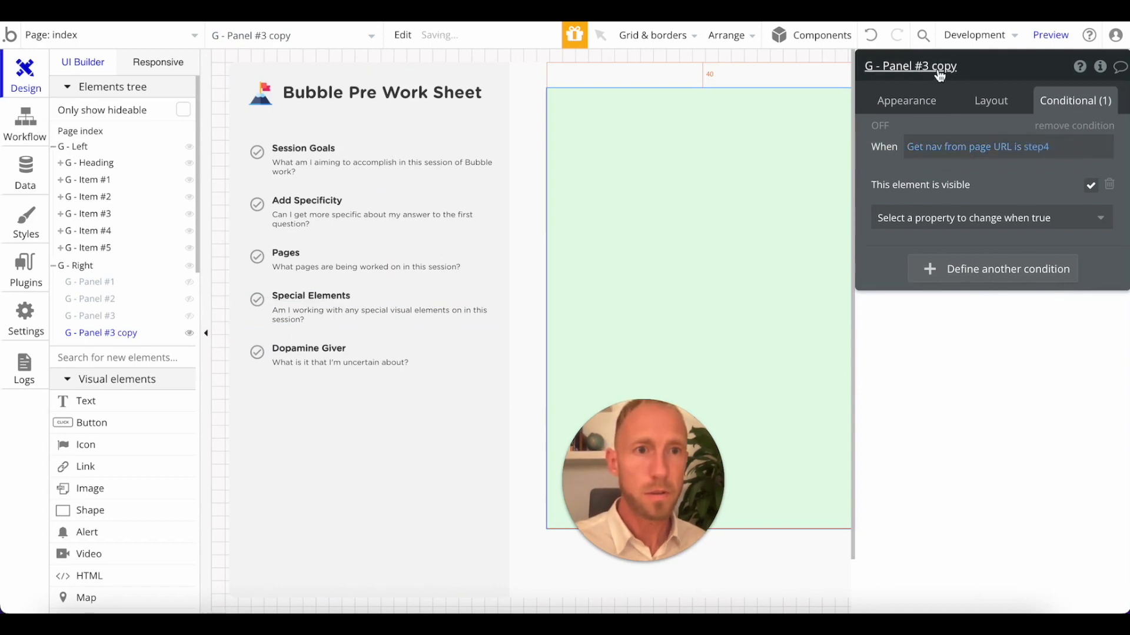
left_click(990, 110)
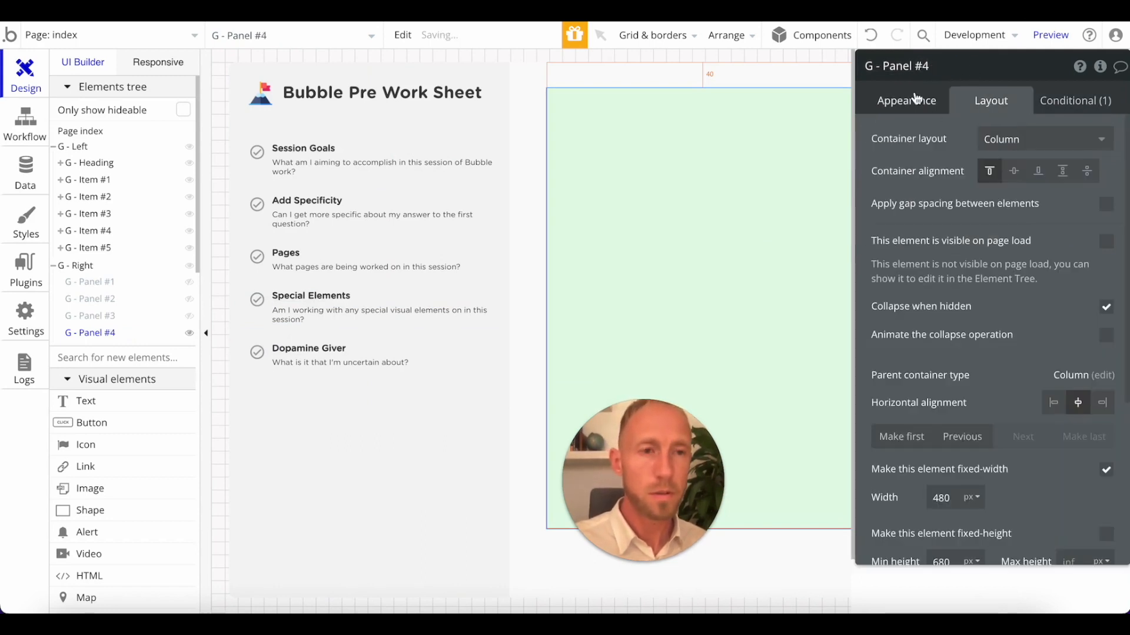
left_click(916, 99)
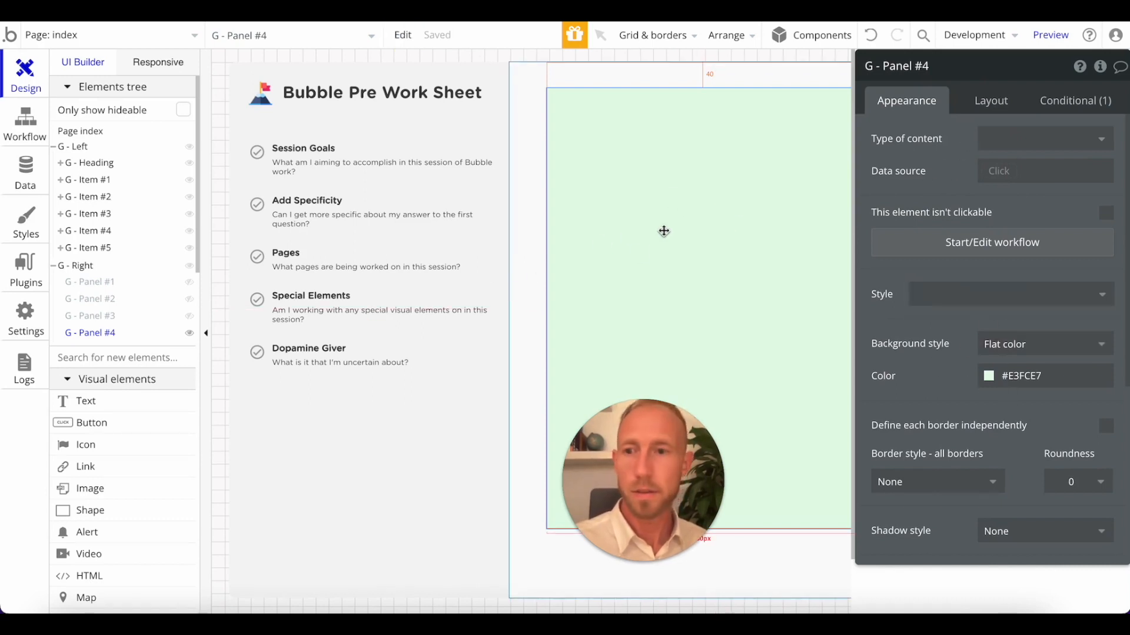
Duplicate G - Panel #4, hide the original in the editor and rename the copy G - Panel #5.
key("ctrl+d")
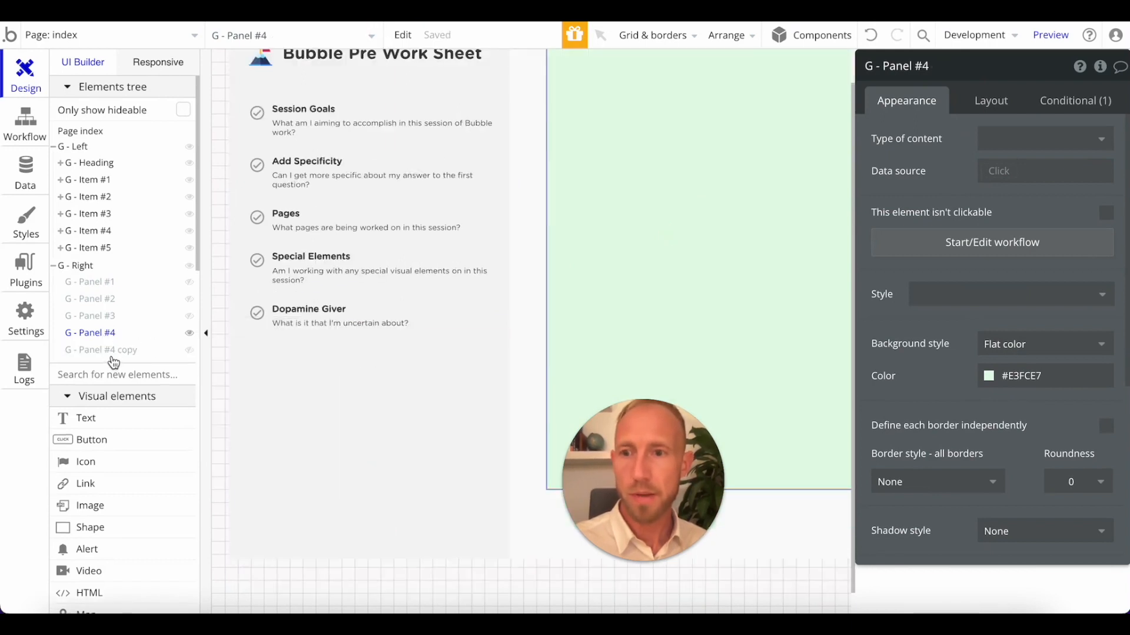
left_click(106, 334)
left_click(189, 333)
left_click(618, 239)
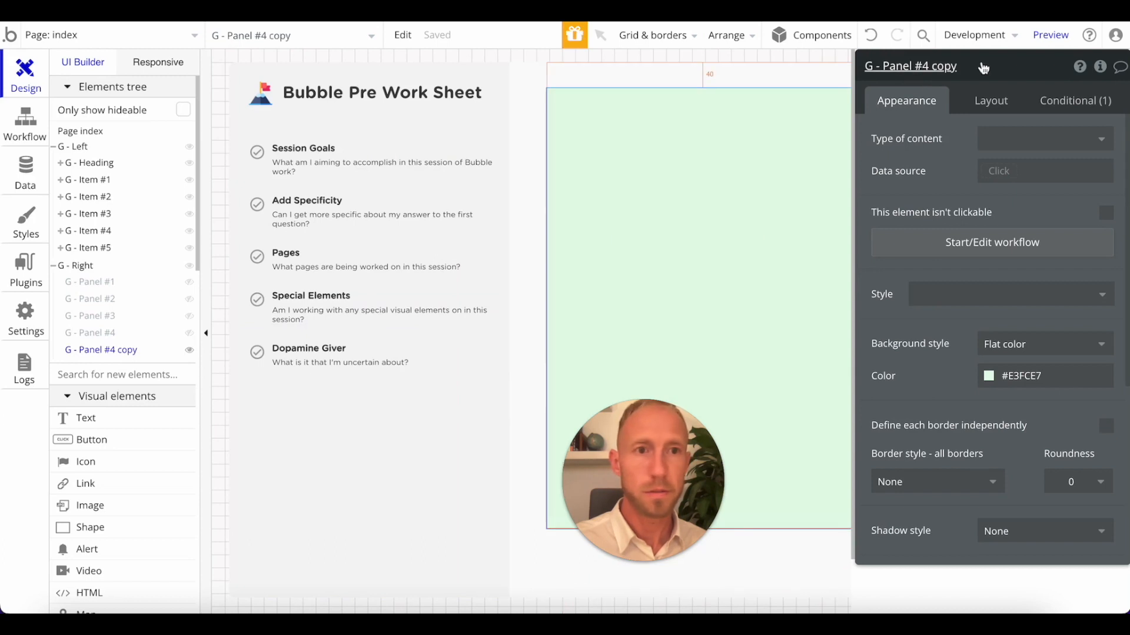
type("5")
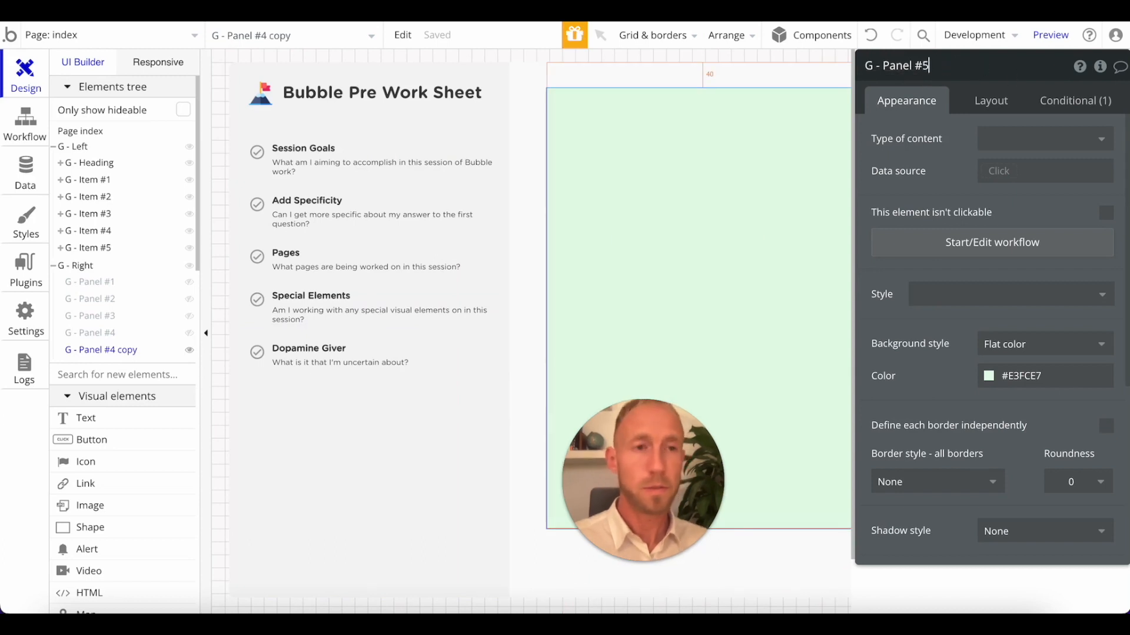
Set the nav value in G - Panel #5's visibility condition to step5.
left_click(1092, 105)
left_click(1048, 151)
key("BackSpace")
type("5")
key("Return")
left_click(972, 130)
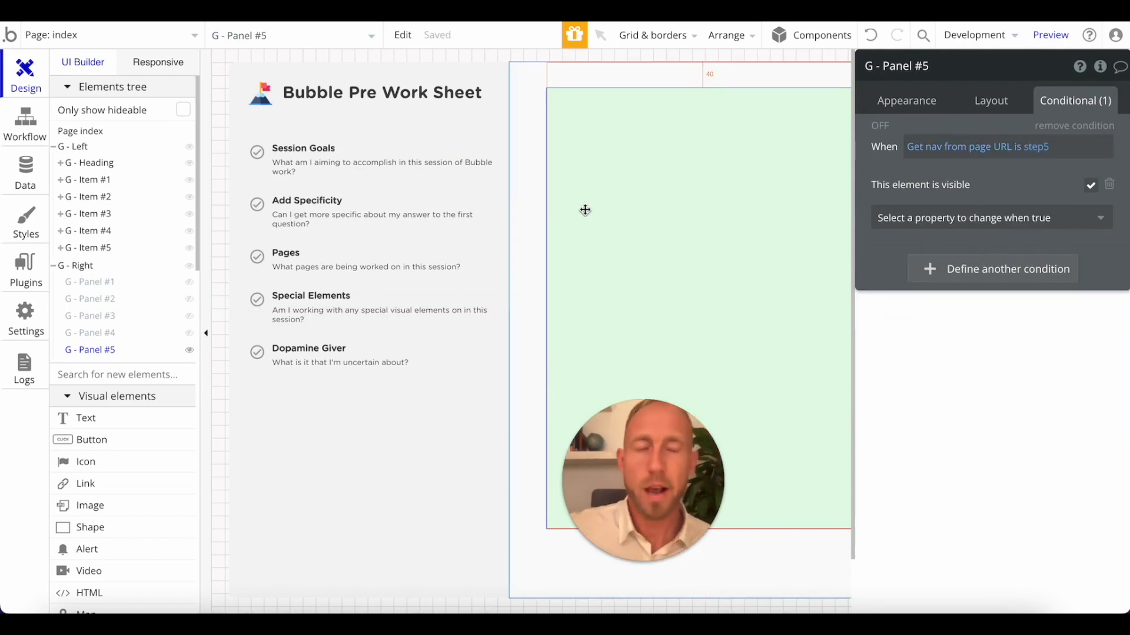
Switch to Notepad and review the written answers on session goals, user interface and data.
mouse_move(635, 452)
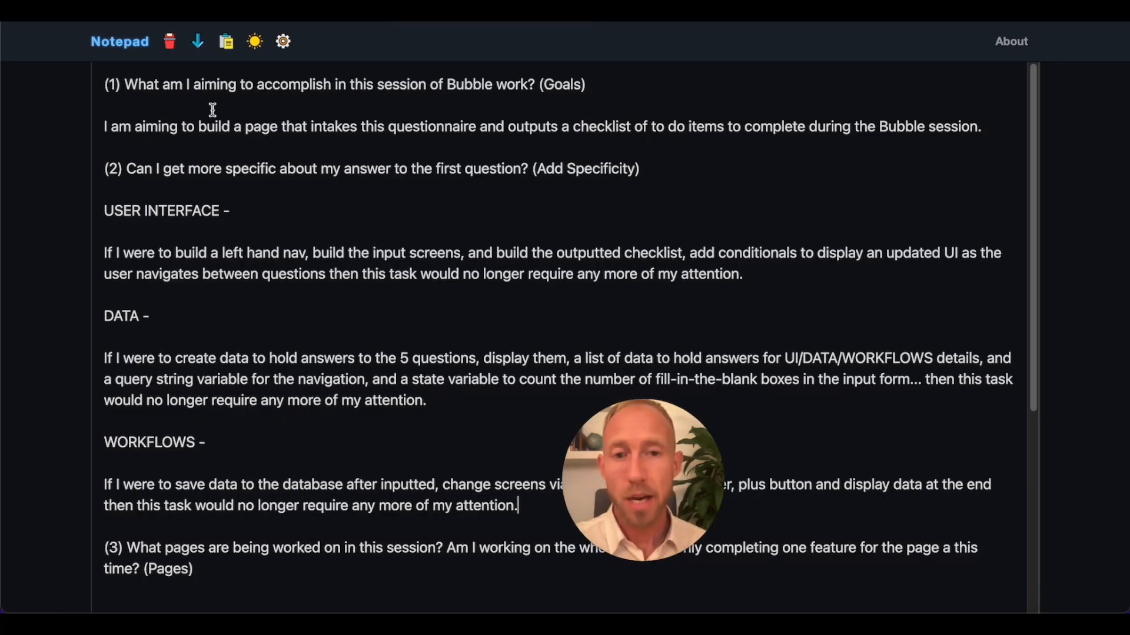
left_click_drag(224, 113, 425, 412)
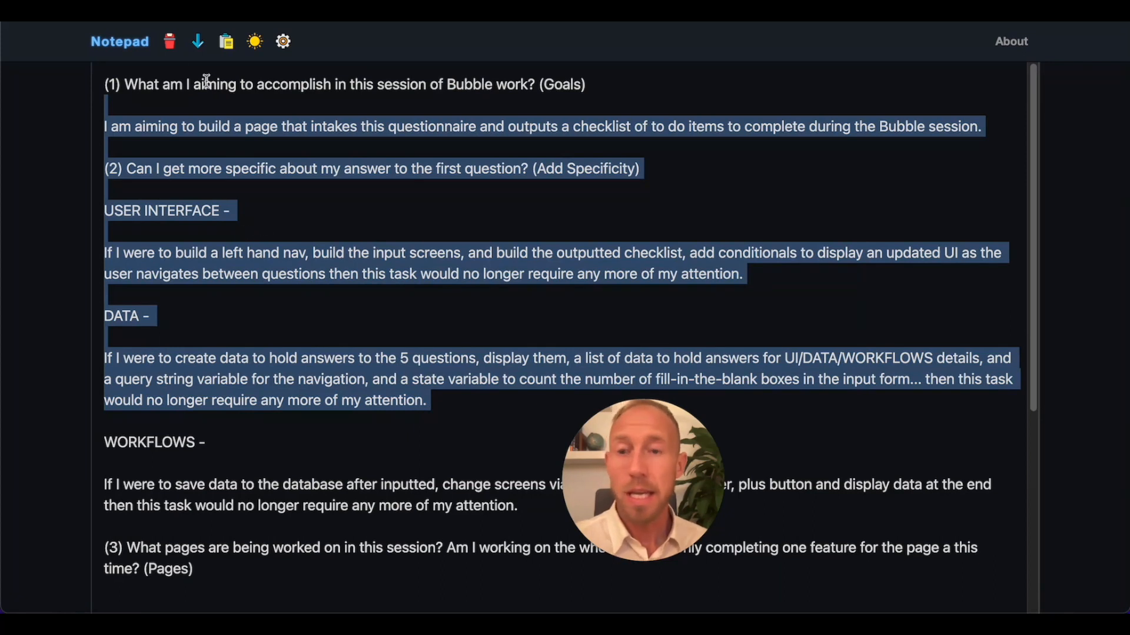
left_click(397, 340)
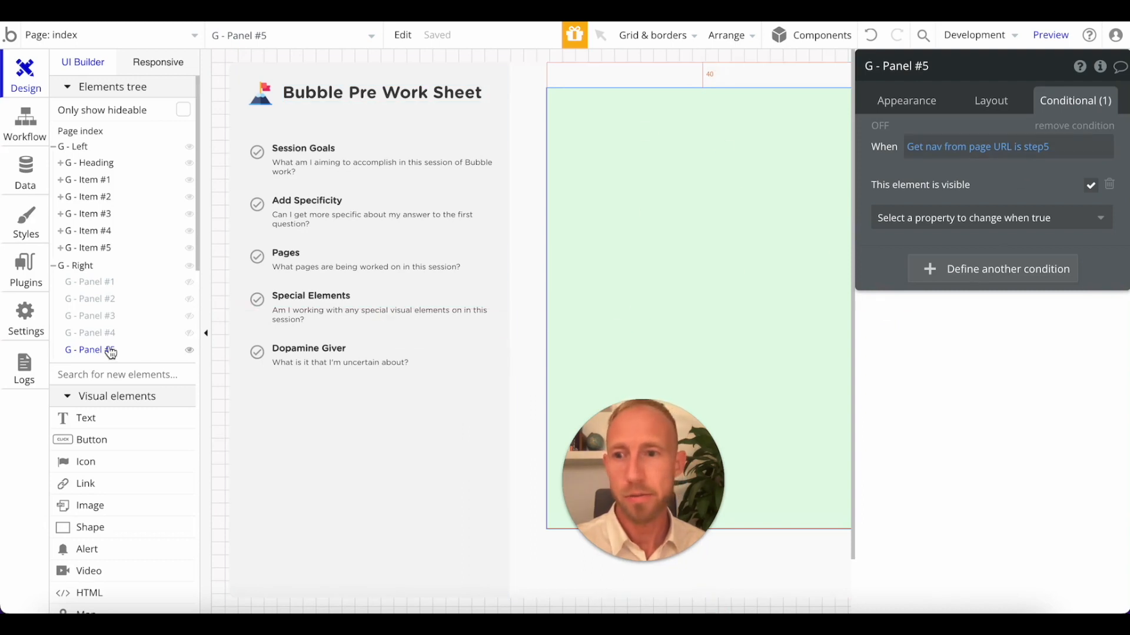
Return to the Bubble editor and check the nav comparison value in G - Panel #5's condition.
left_click(1045, 160)
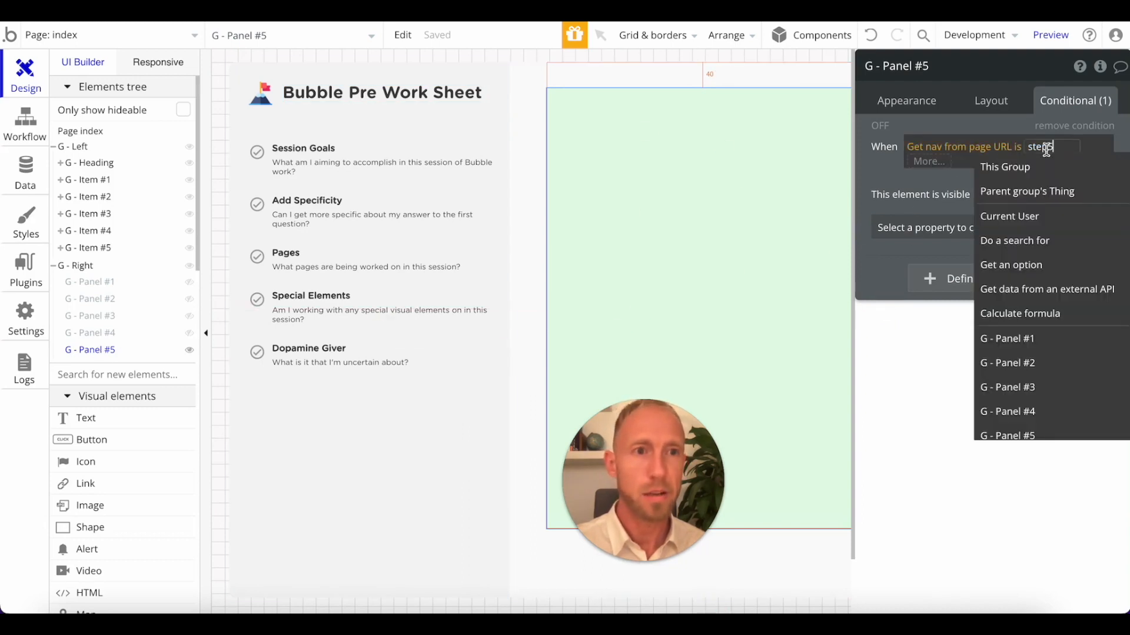
left_click(954, 187)
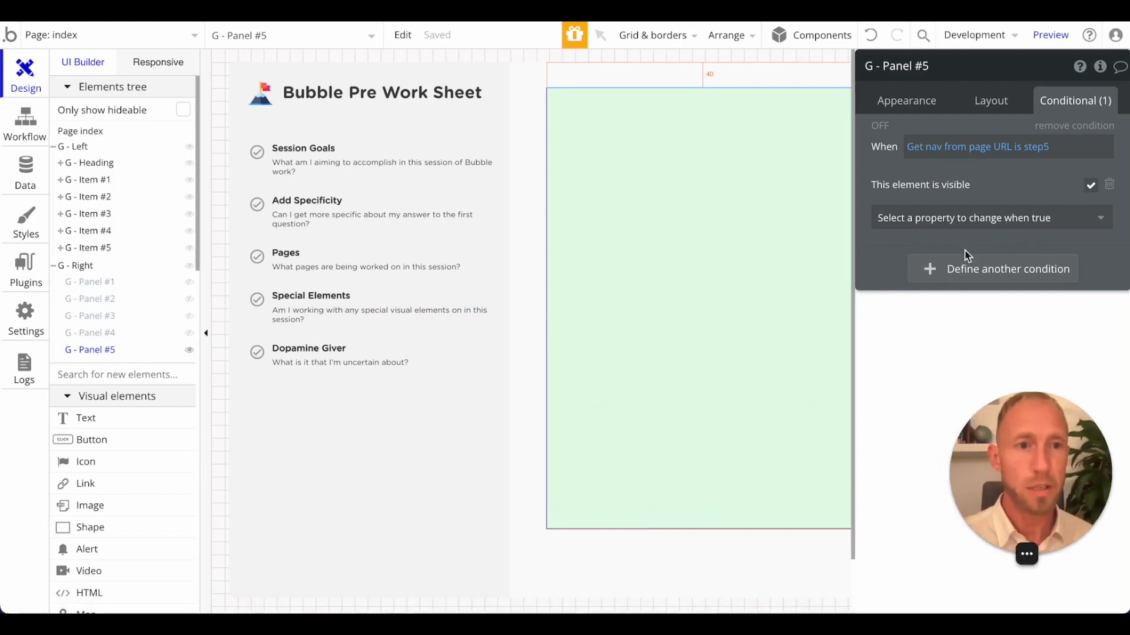
left_click(1038, 147)
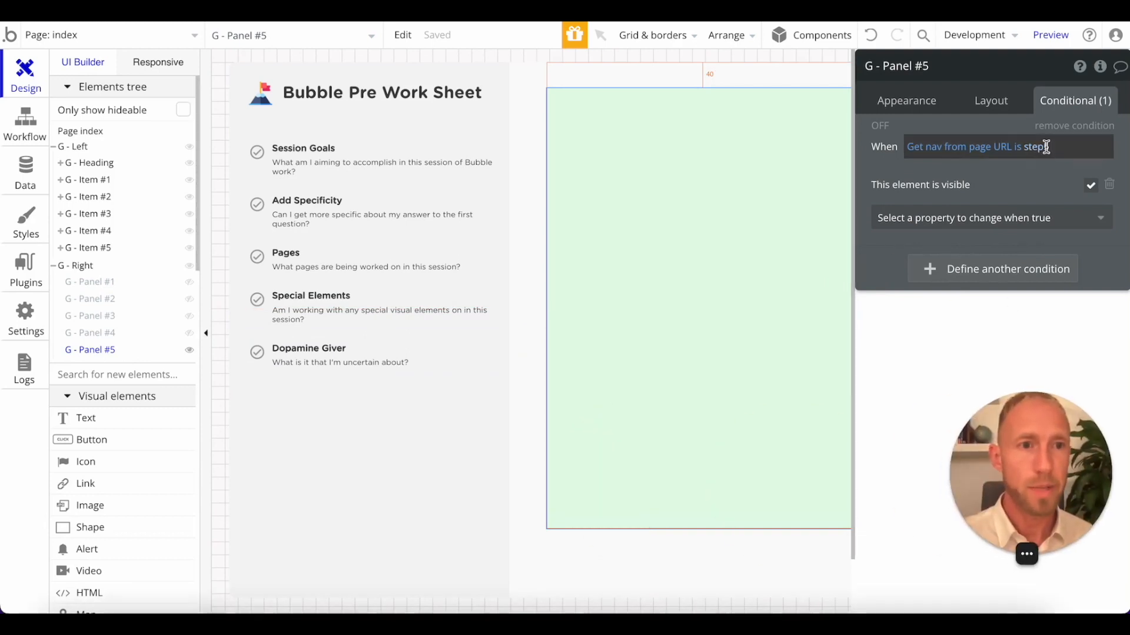
left_click(943, 182)
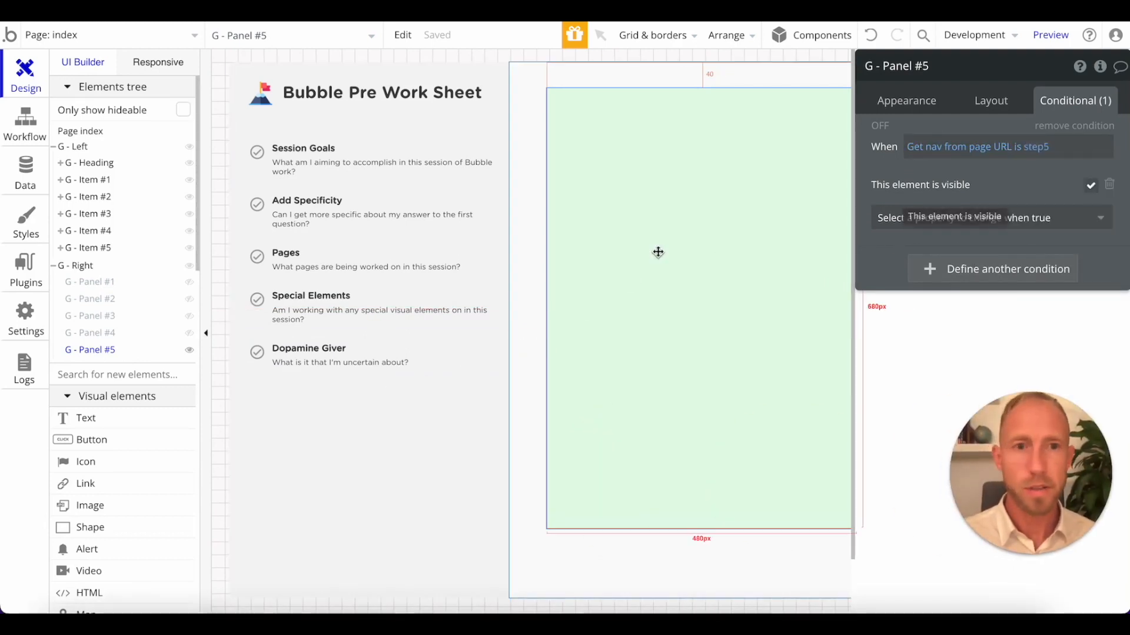
Reload the page preview and test all five navigation items from Session Goals to Dopamine Giver.
left_click(414, 18)
key("super+r")
key("ctrl+shift+Tab")
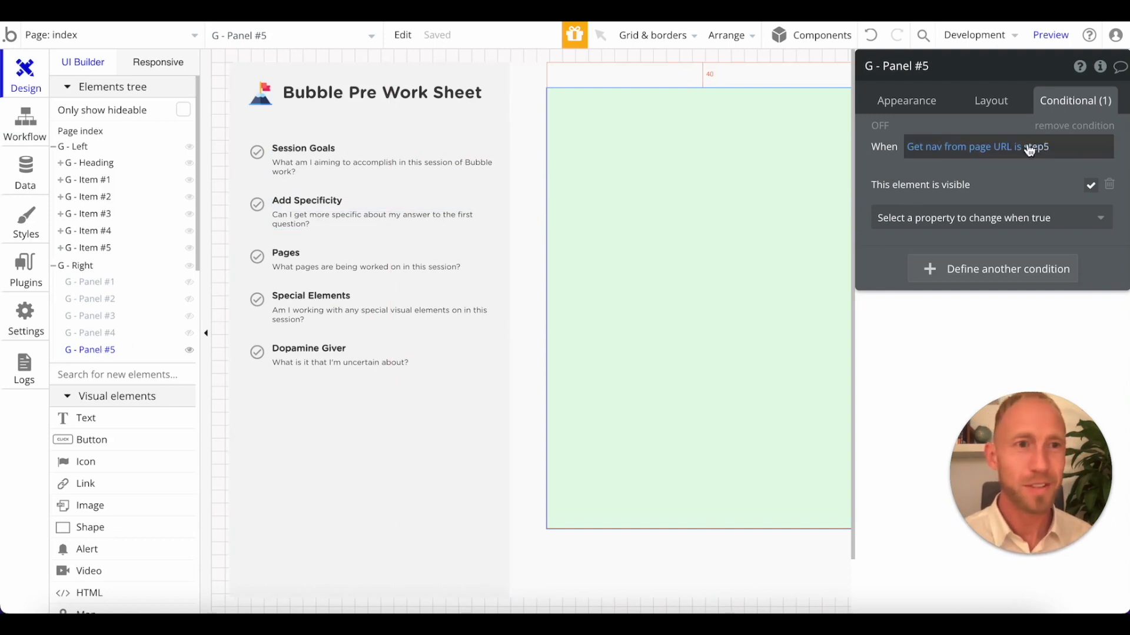
key("ctrl+Tab")
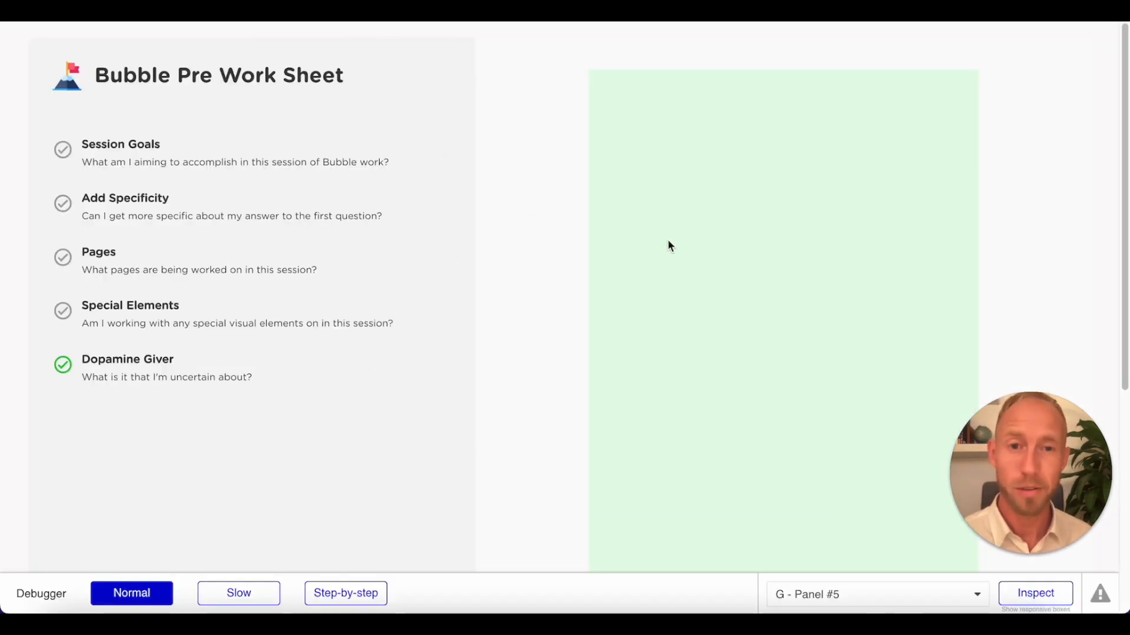
left_click(219, 157)
left_click(200, 199)
left_click(210, 258)
left_click(207, 313)
left_click(215, 383)
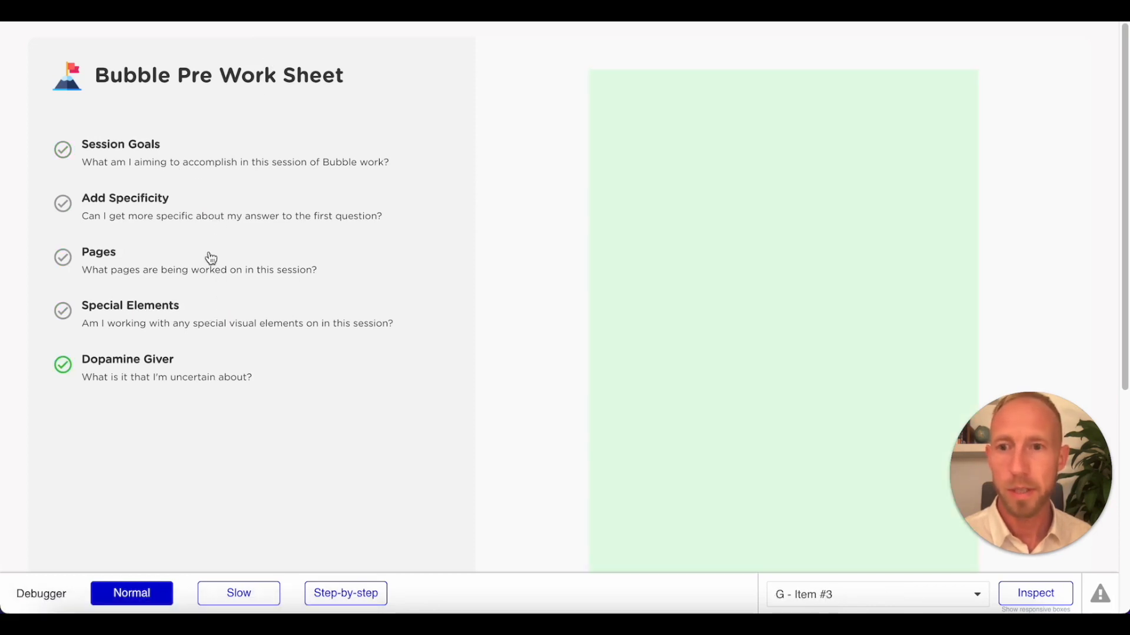
Return to the Bubble editor and set G - Panel #4's background color to light blue #E3E7FC.
key("ctrl+Tab")
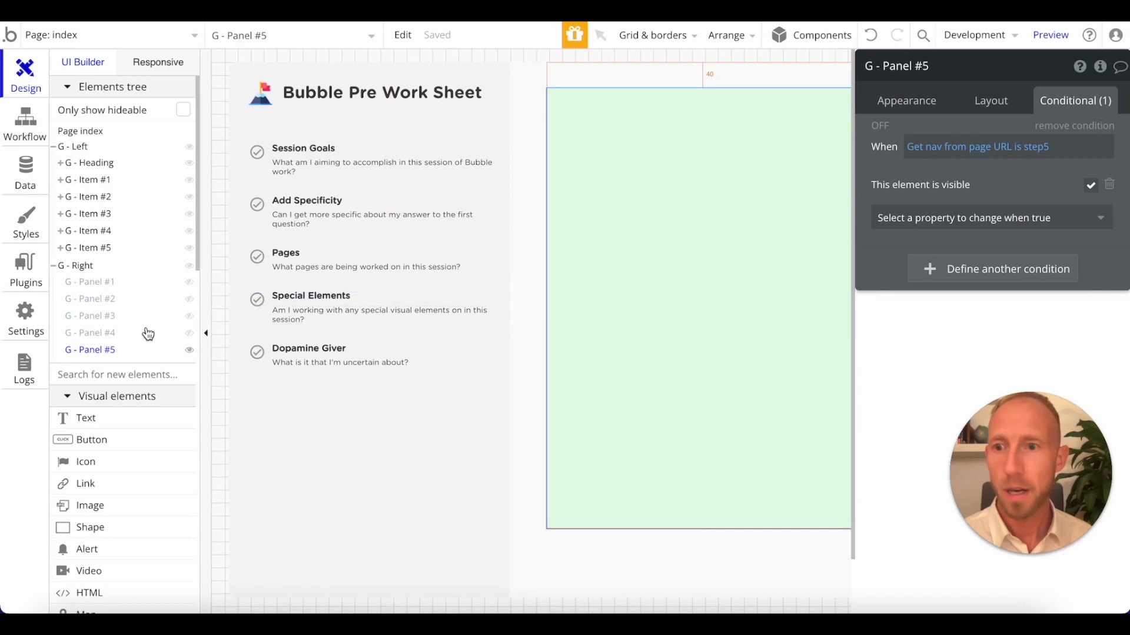
left_click(100, 333)
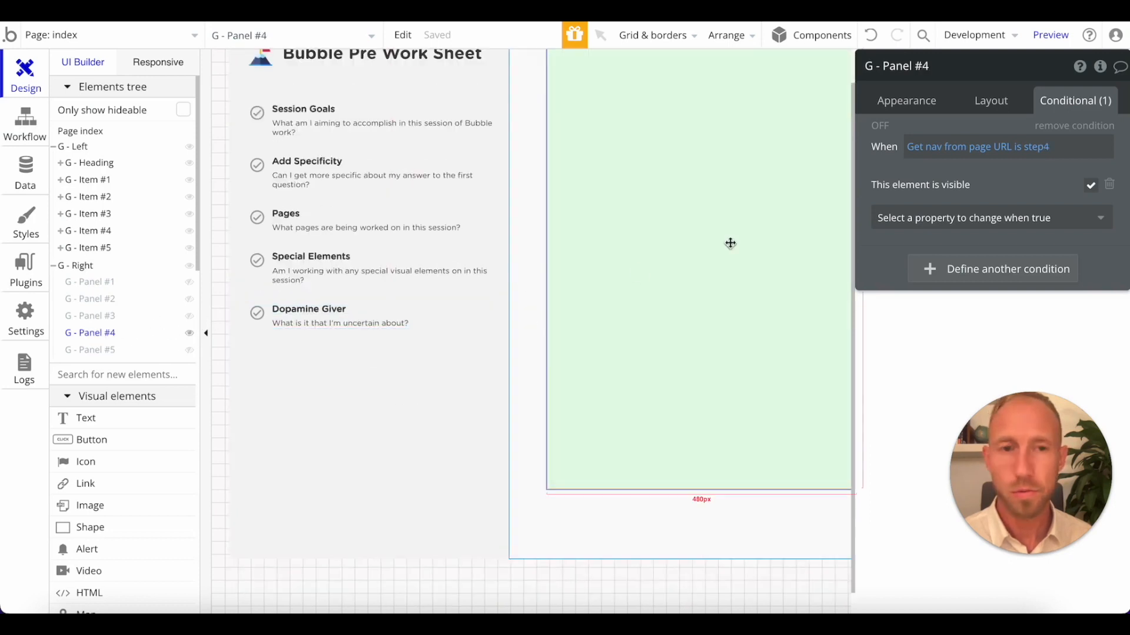
left_click(906, 101)
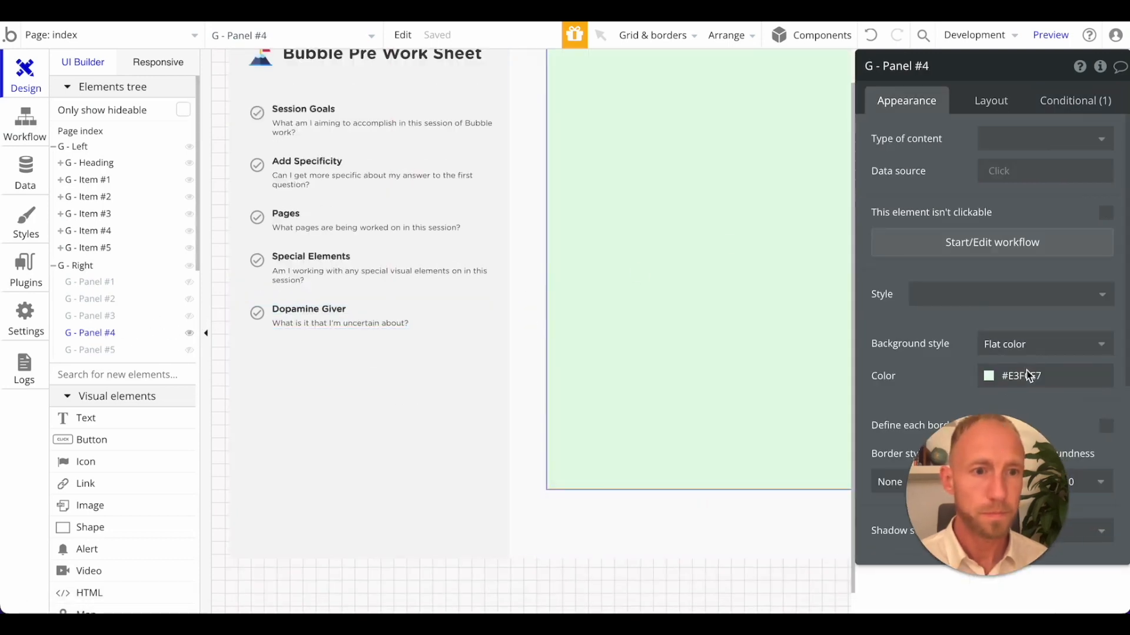
left_click(1013, 375)
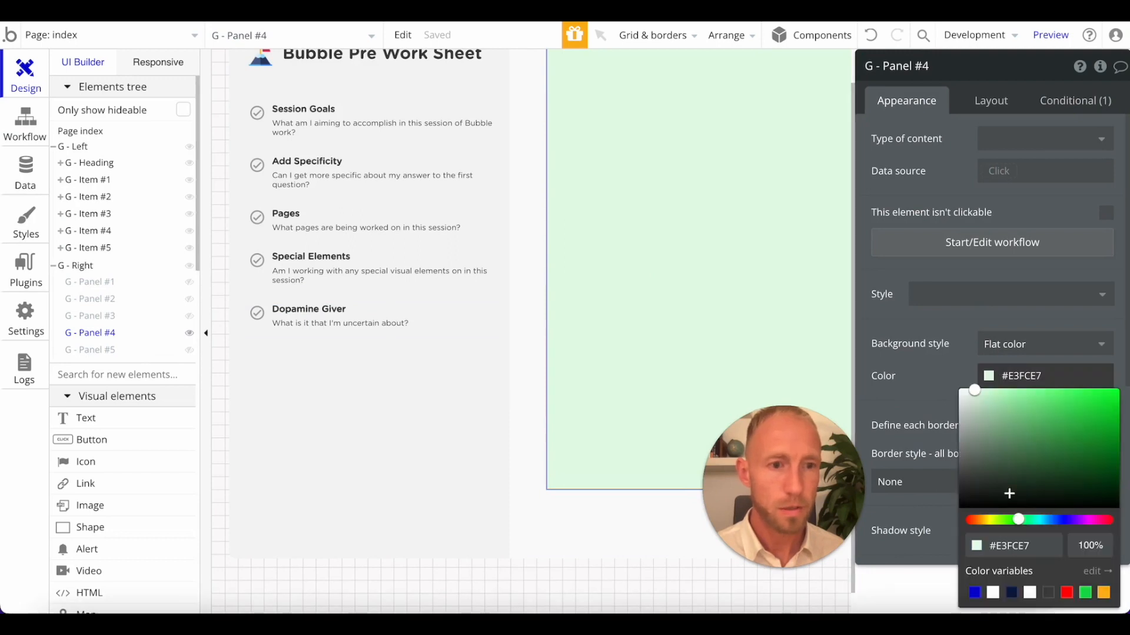
left_click_drag(1016, 521, 1062, 531)
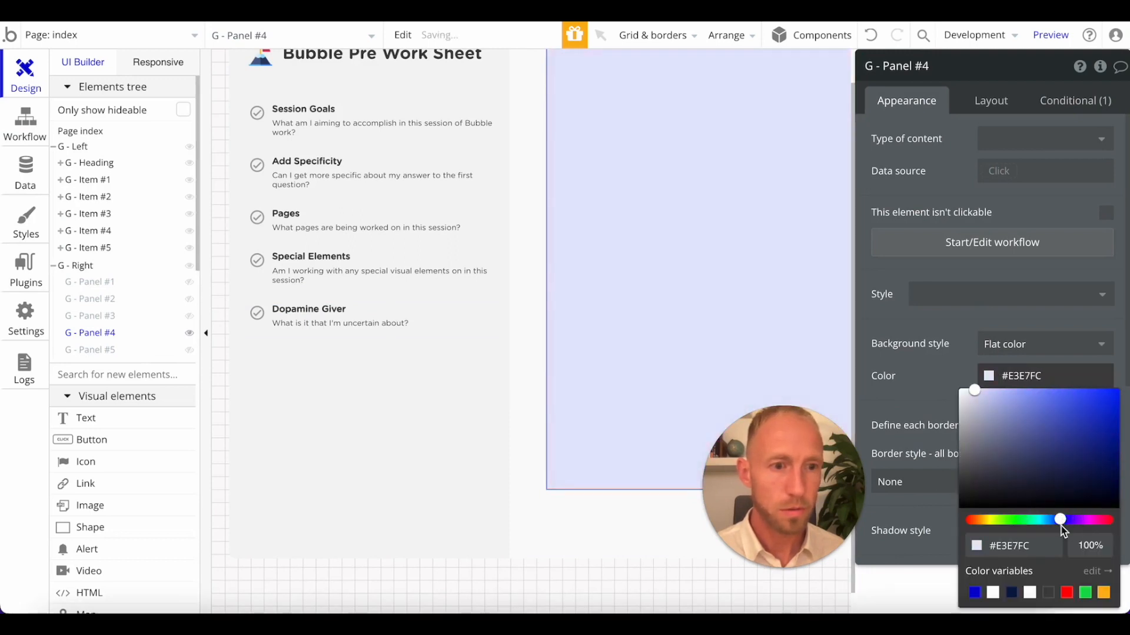
left_click(918, 438)
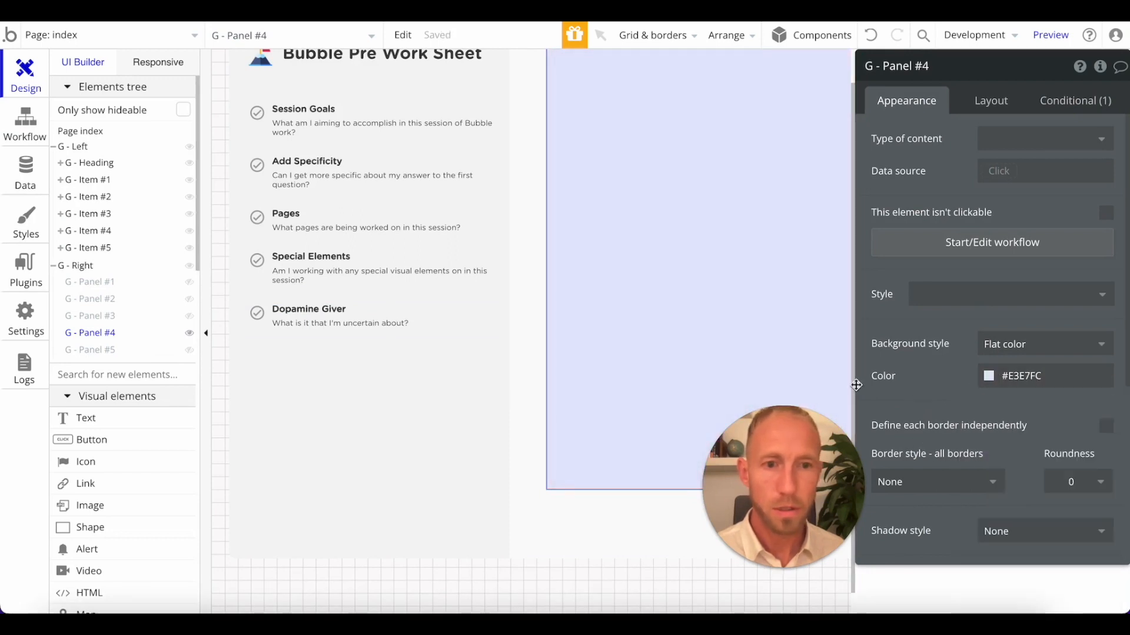
Show G - Panel #5 instead of G - Panel #4 and set its background color to pink #FCE3F3.
left_click(189, 333)
left_click(189, 350)
left_click(706, 327)
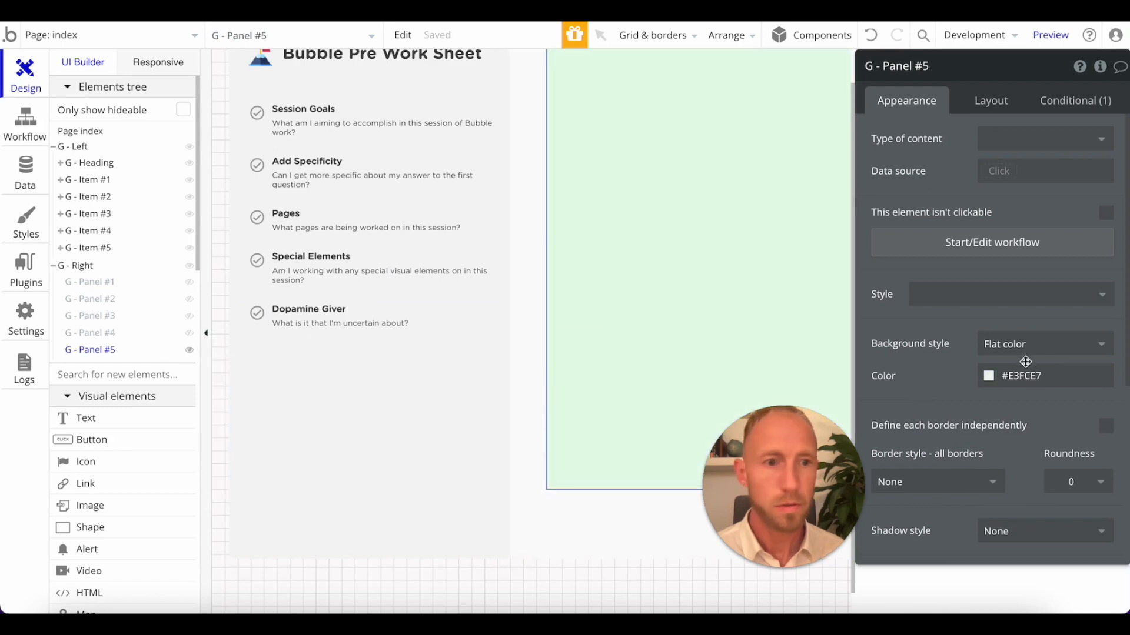
left_click(990, 378)
left_click(1091, 520)
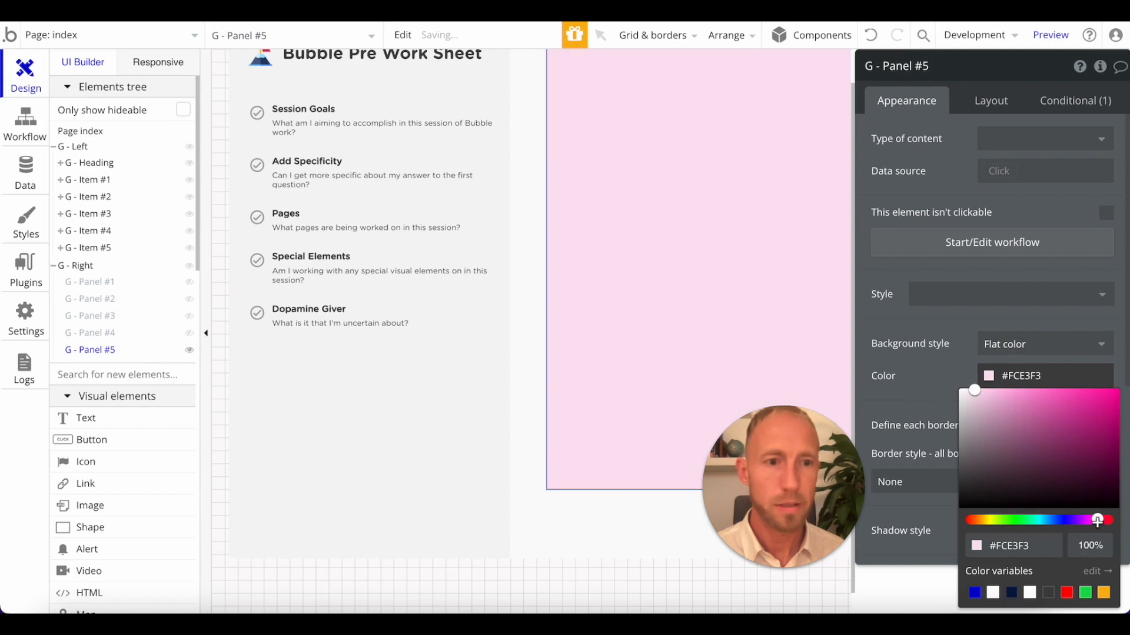
left_click(916, 438)
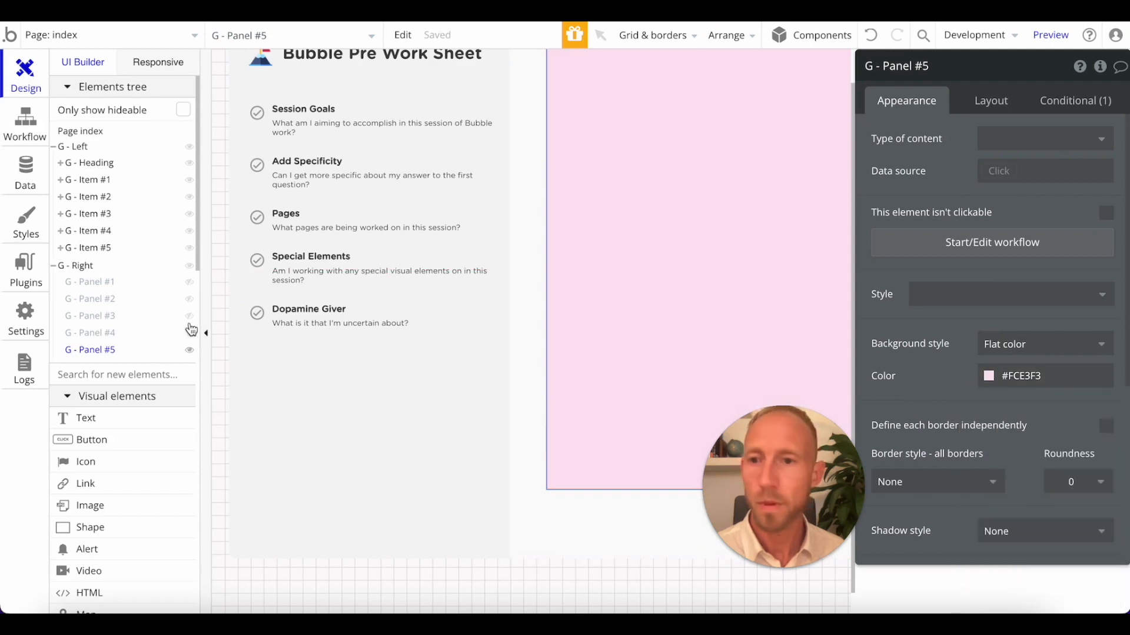
Test the navigation items in the page preview and check the URL's nav parameter for Session Goals, Add Specificity and Pages.
left_click(462, 11)
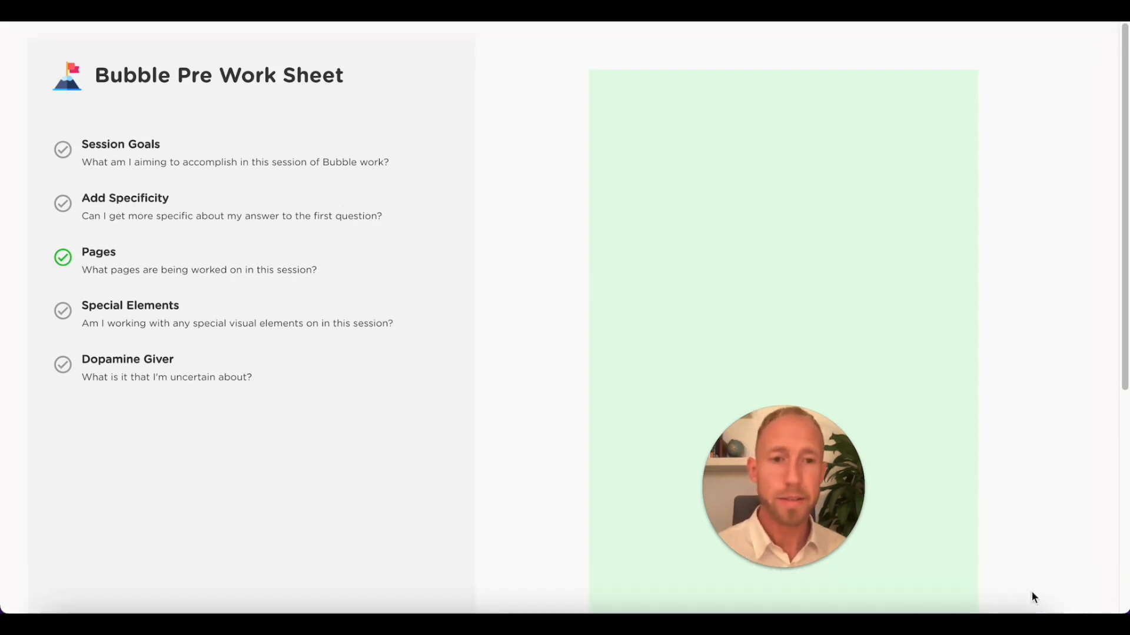
left_click(194, 156)
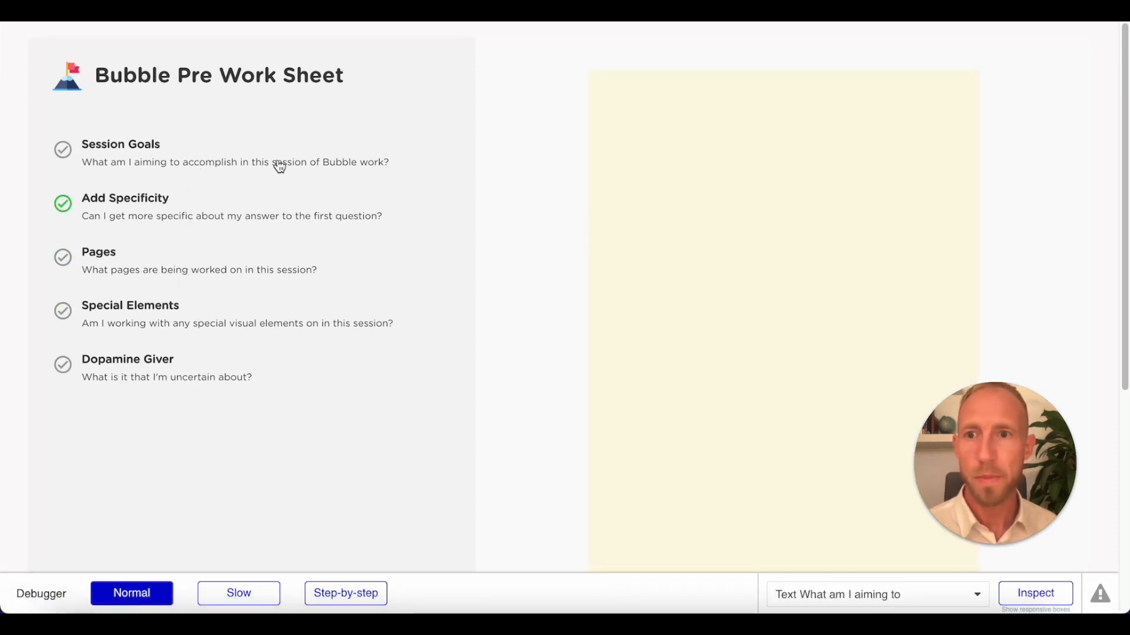
left_click(532, 18)
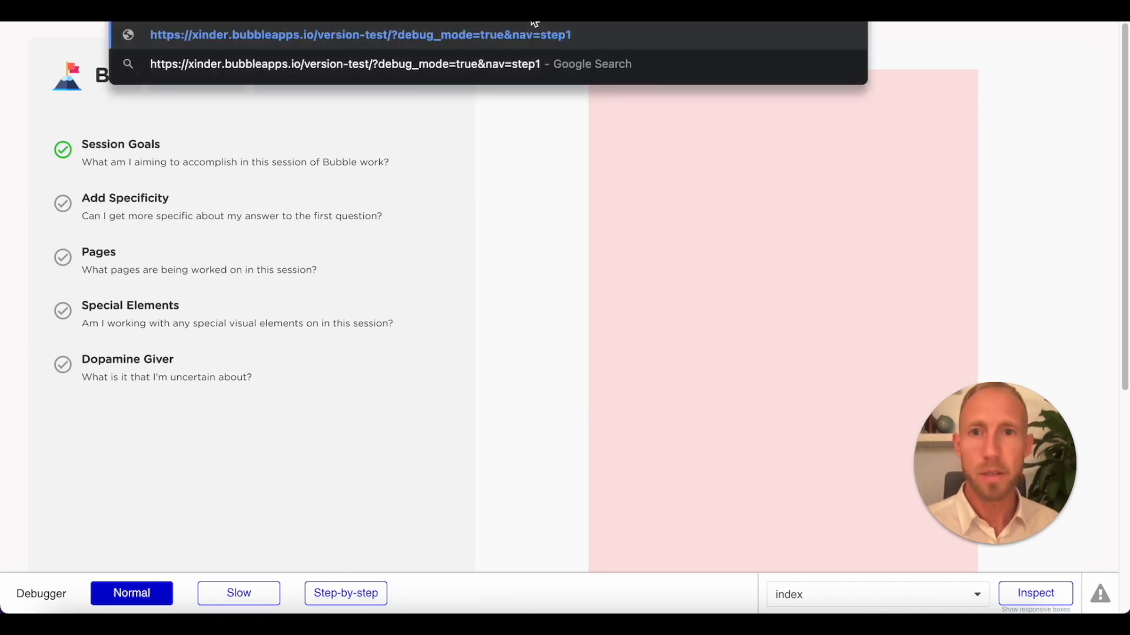
left_click(468, 198)
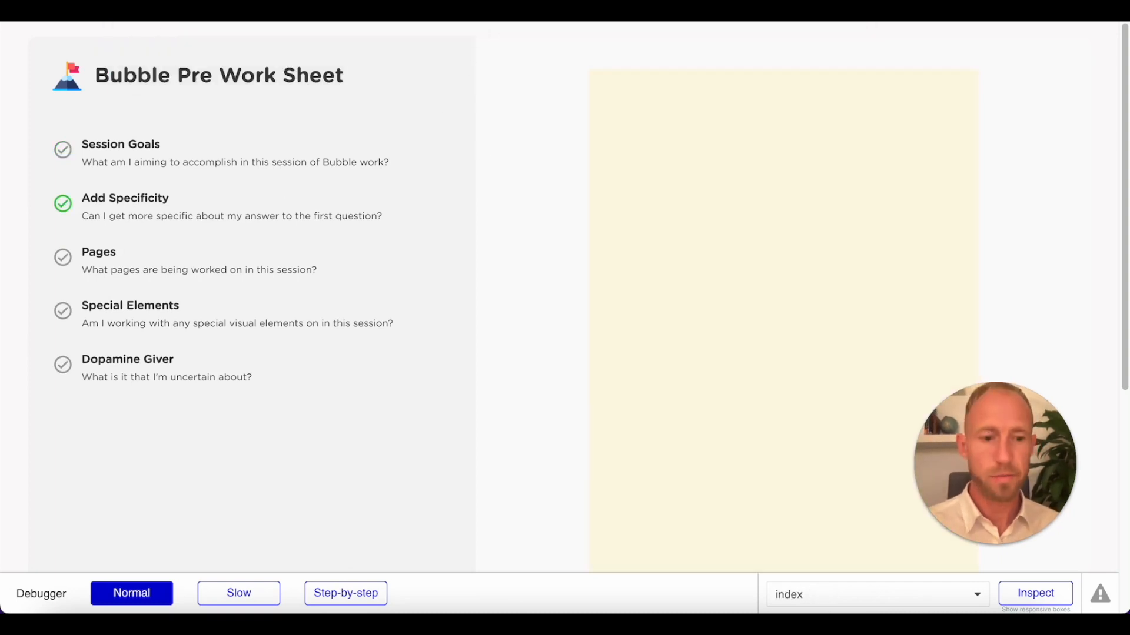
left_click(529, 18)
left_click(221, 245)
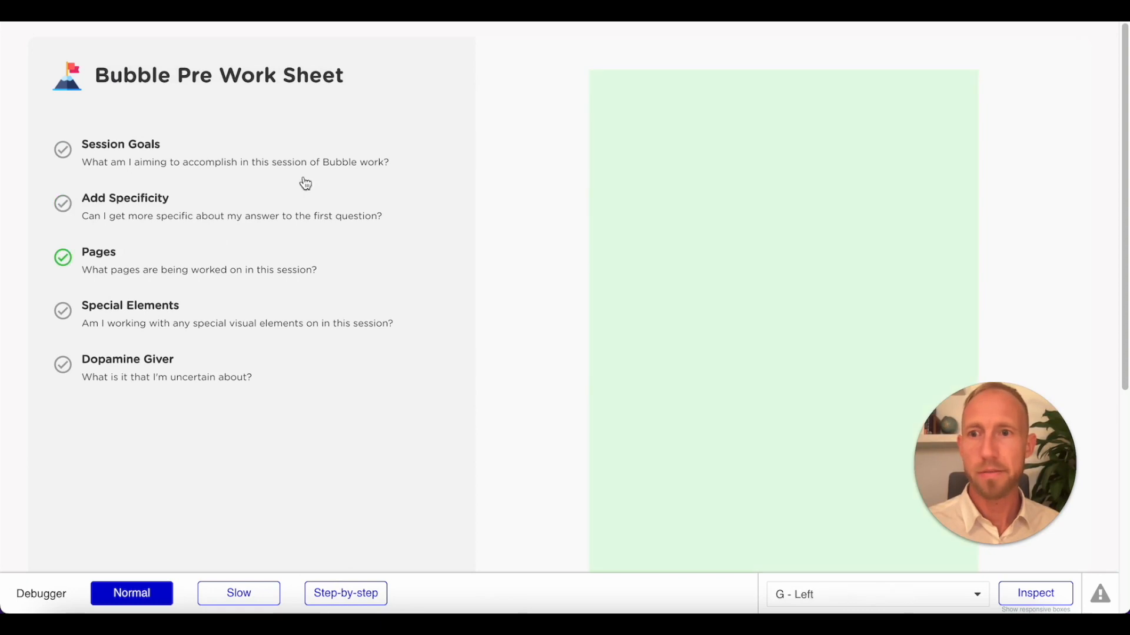
left_click(530, 18)
left_click_drag(532, 247, 512, 112)
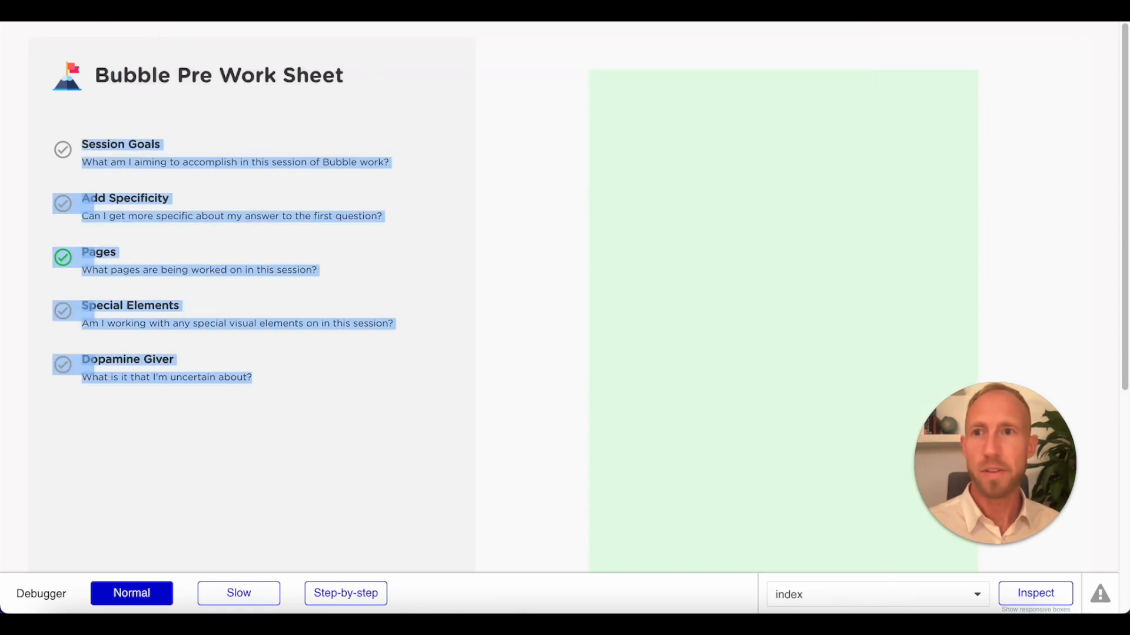
Return to the editor and review the nav parameter sent by the Go to page workflows of G - Item #2, #3 and #4.
key("ctrl+shift+Tab")
left_click(20, 147)
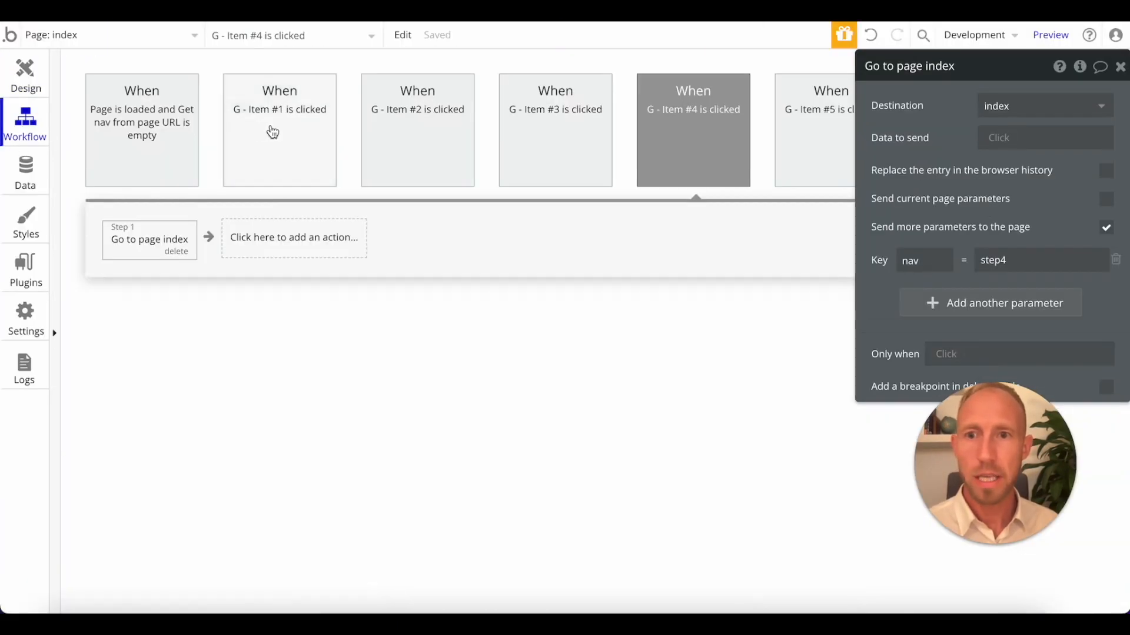
left_click(416, 120)
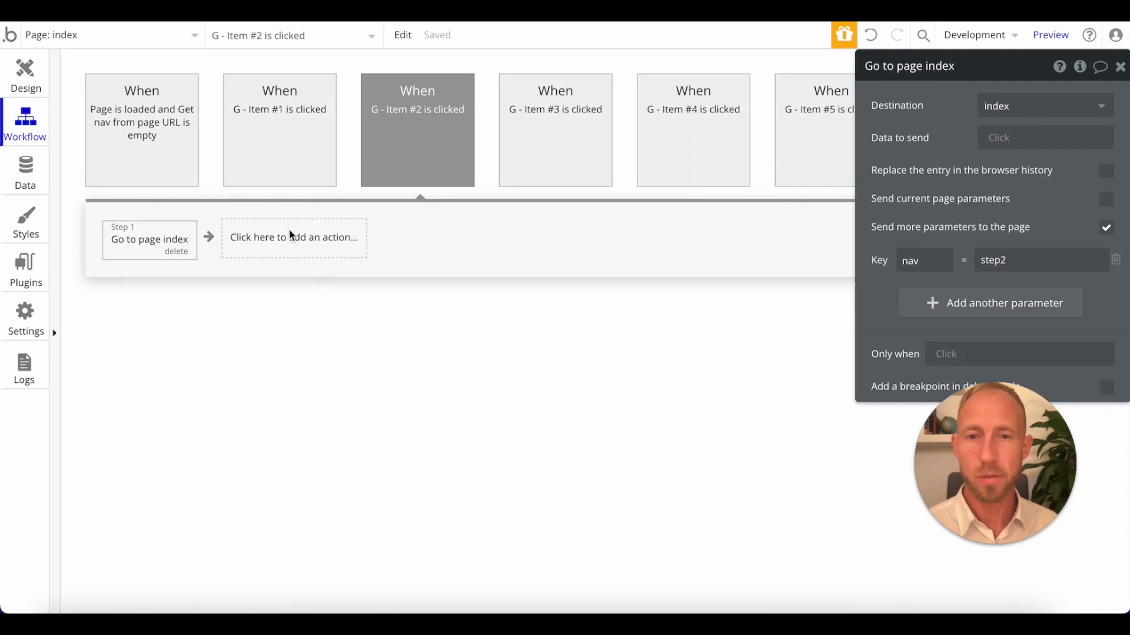
left_click(572, 145)
left_click(172, 241)
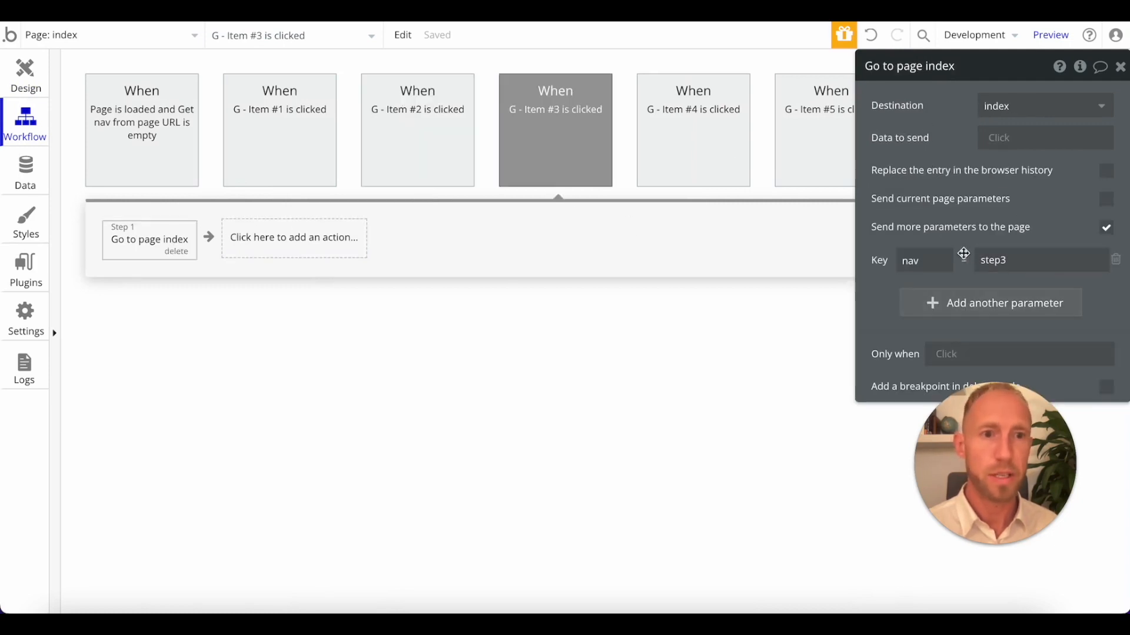
double_click(1001, 269)
left_click(1046, 242)
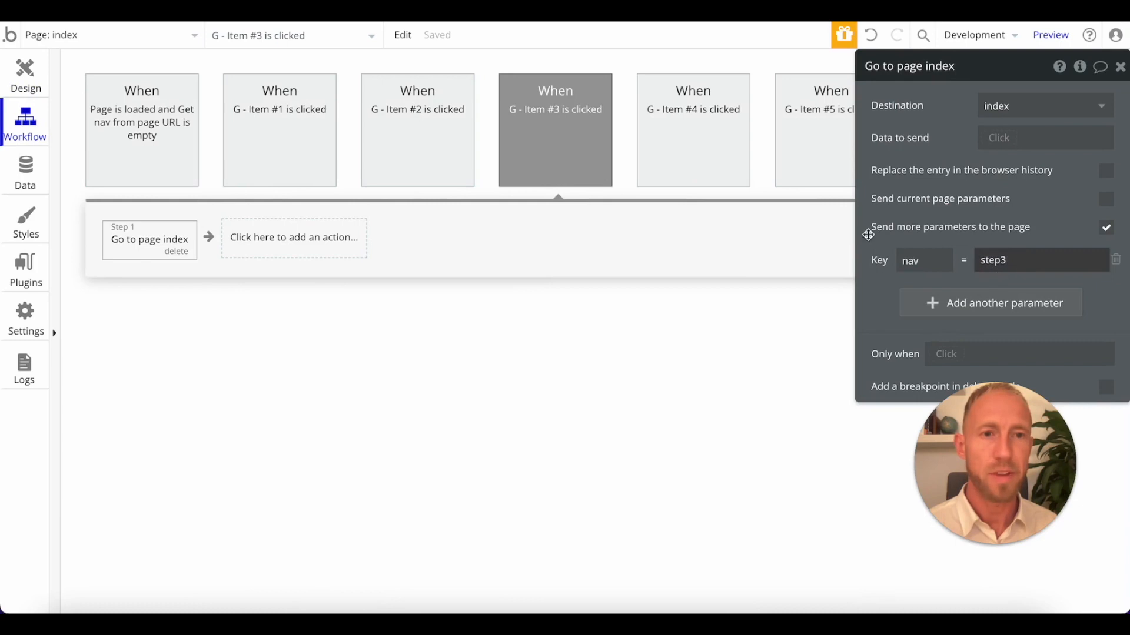
left_click(723, 144)
left_click(200, 246)
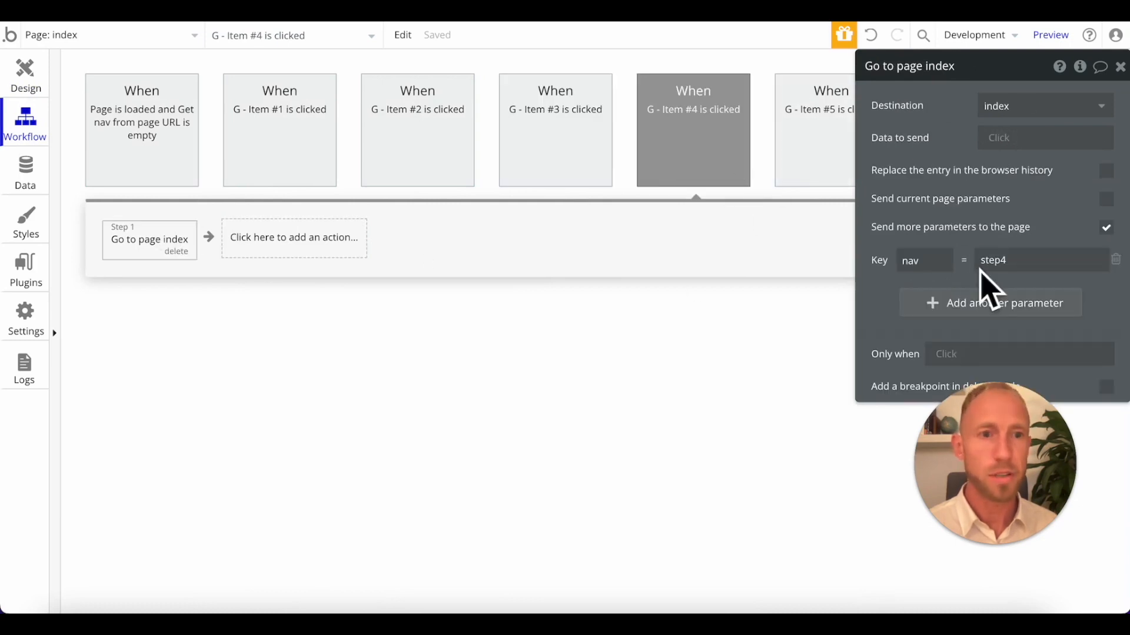
double_click(981, 256)
Try a Set state action in the G - Item #4 workflow that sets index's Group1Complete state to "no".
left_click(277, 242)
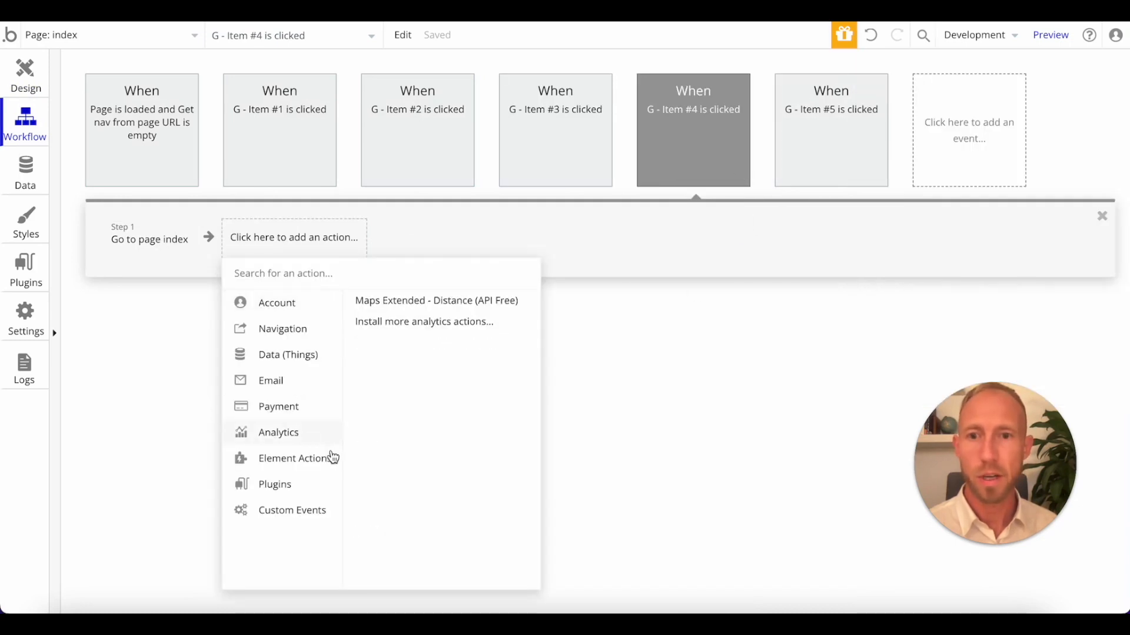
mouse_move(332, 459)
left_click(481, 354)
left_click(1023, 108)
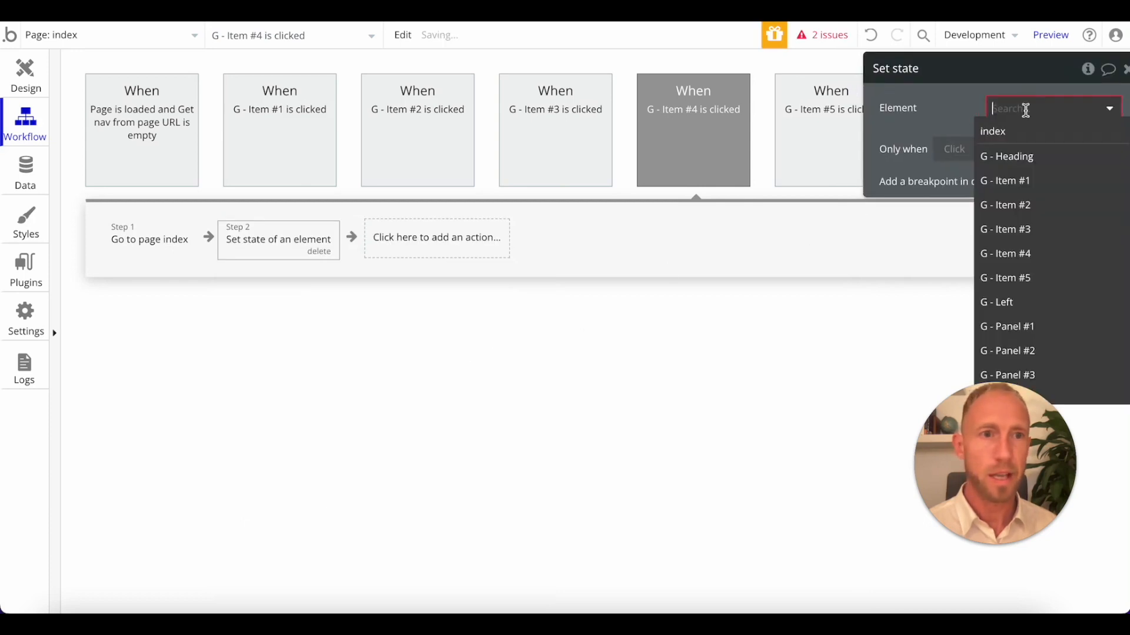
left_click(1018, 124)
left_click(1015, 145)
left_click(1009, 155)
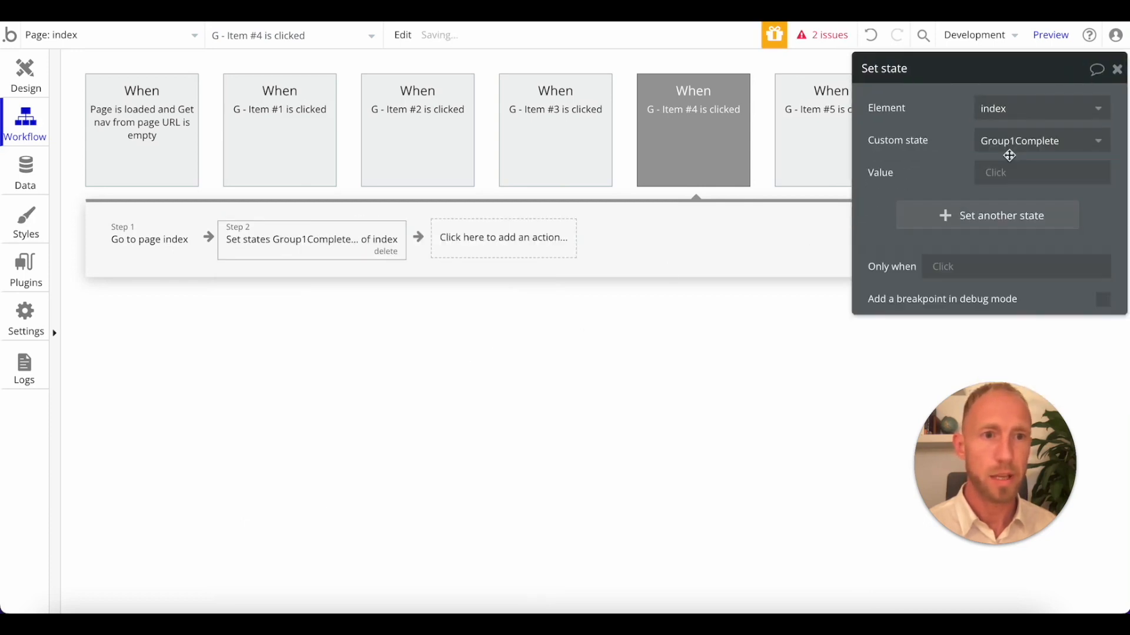
left_click(1014, 172)
left_click(1012, 219)
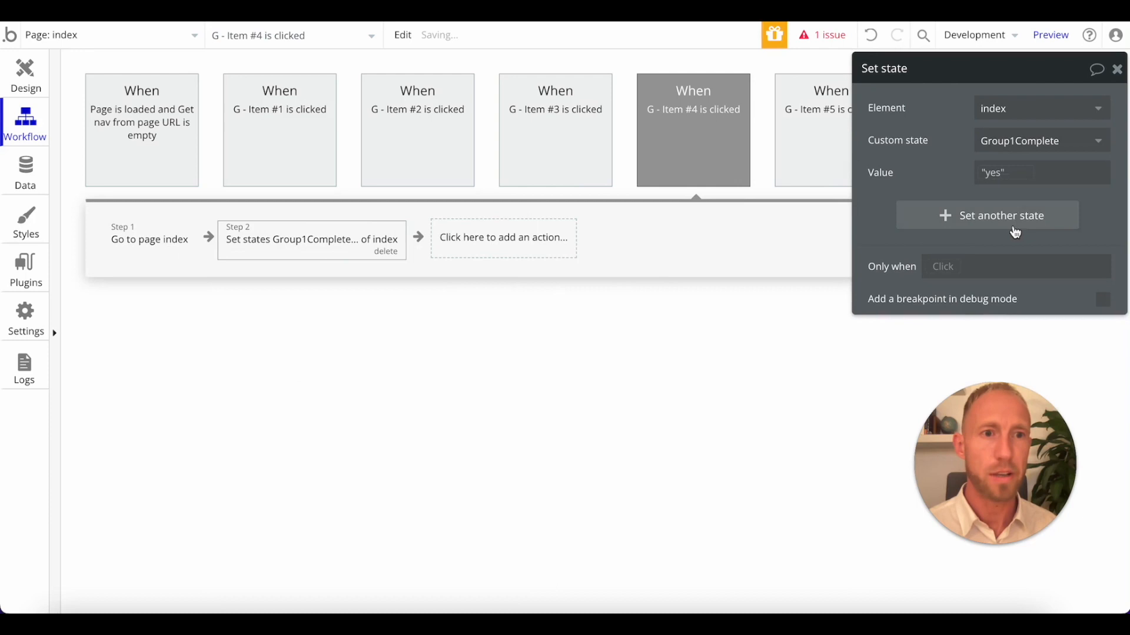
left_click(995, 243)
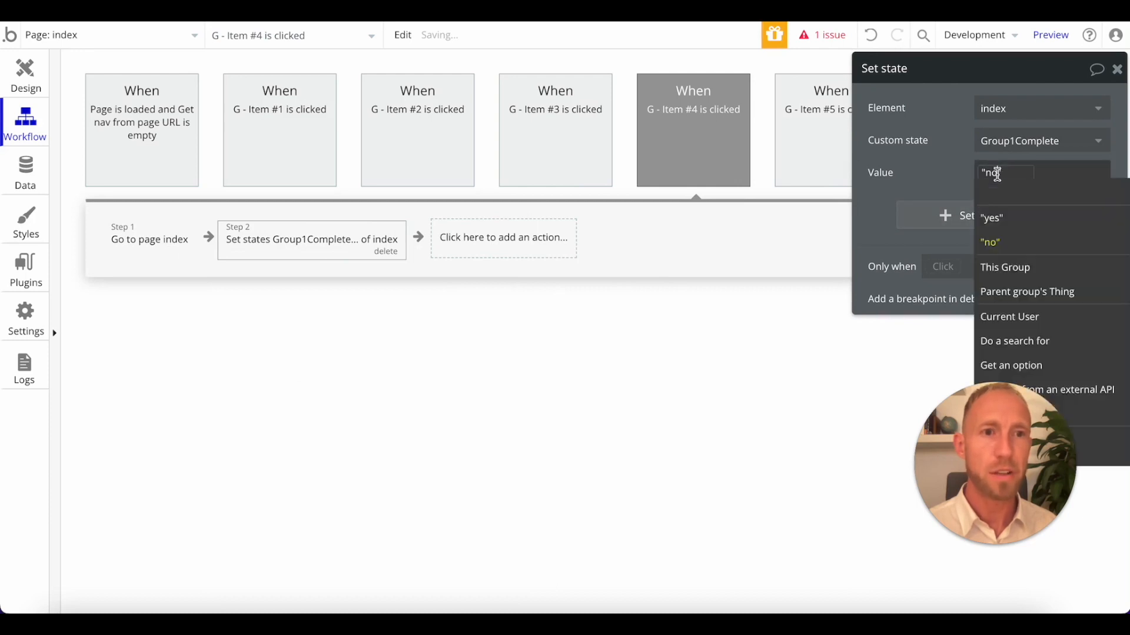
Check the preview's URL, delete the Set state action from the G - Item #4 workflow and return to the page design.
left_click(952, 185)
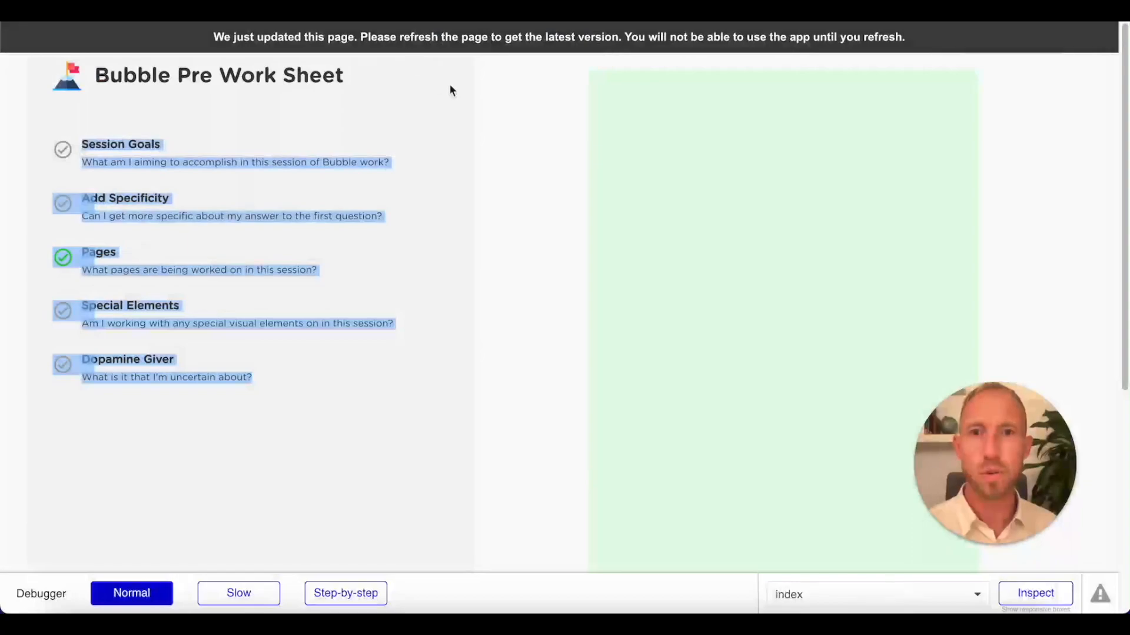
key("super+l")
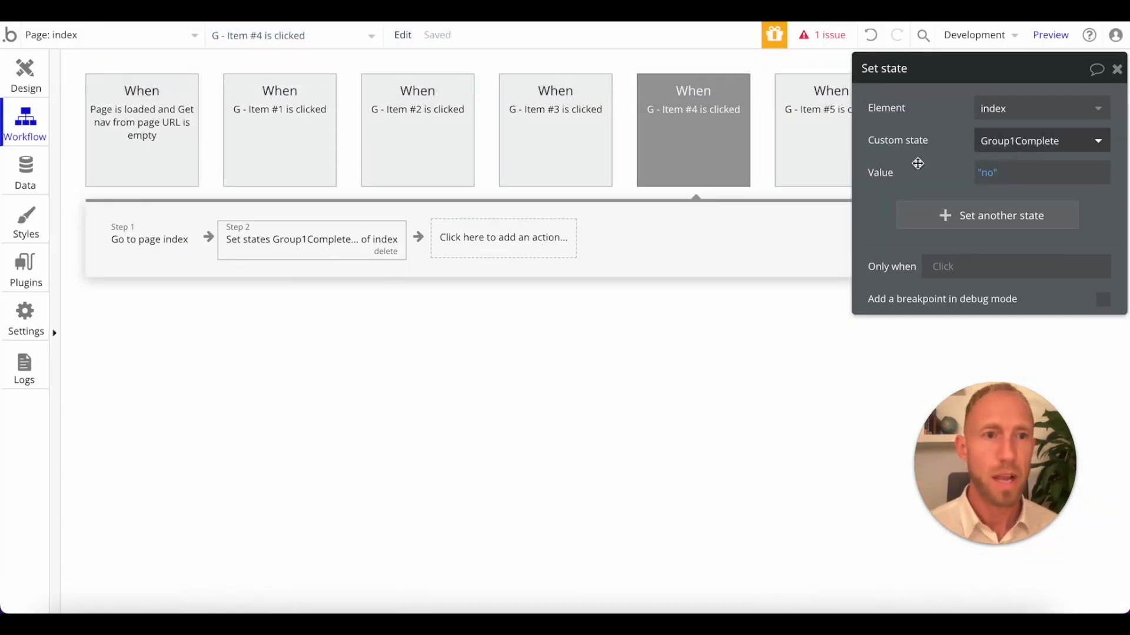
left_click(387, 252)
left_click(40, 70)
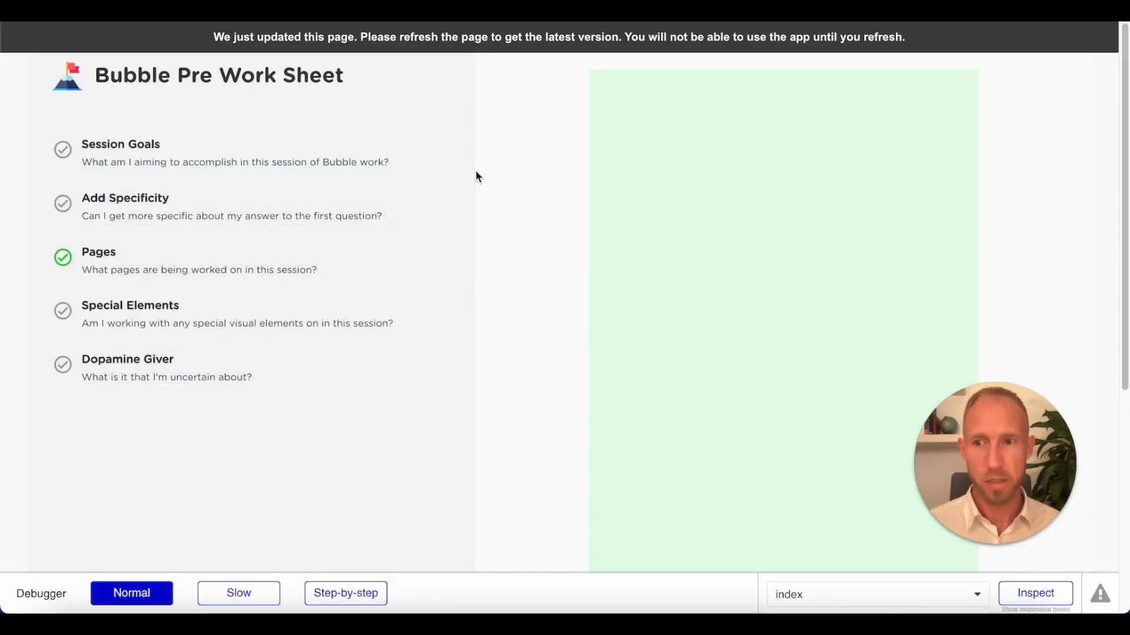
Reload the page preview and test the Session Goals and Pages navigation items.
key("super+r")
left_click(301, 146)
left_click(286, 263)
left_click(641, 11)
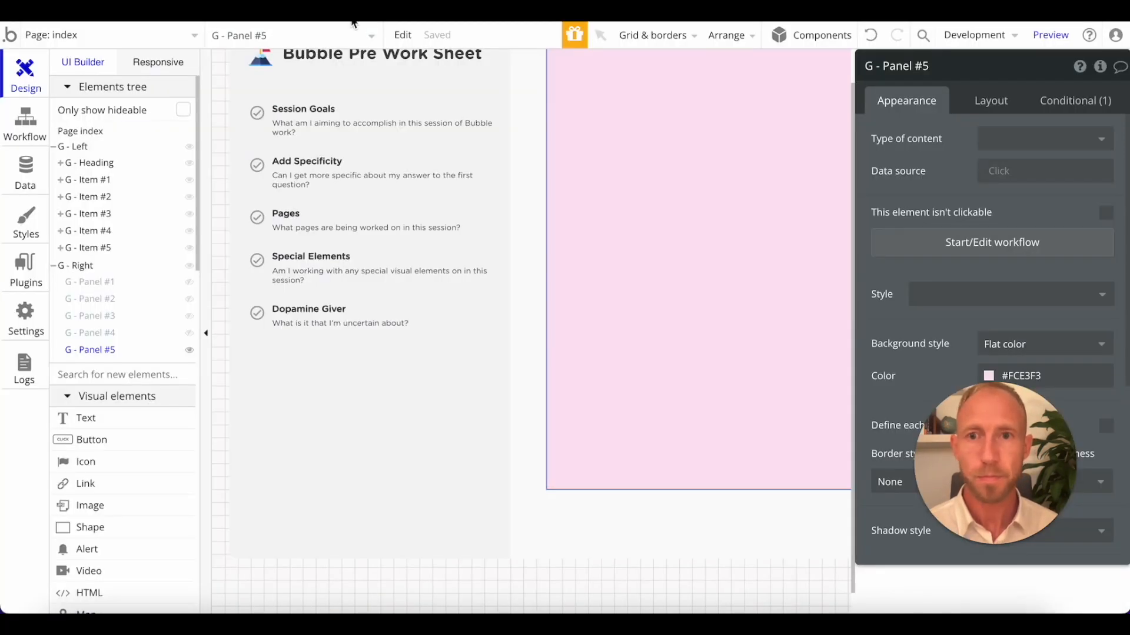
Copy the G - Item #1 group into G - Panel #1, hiding G - Panel #5 in the editor.
left_click(421, 112)
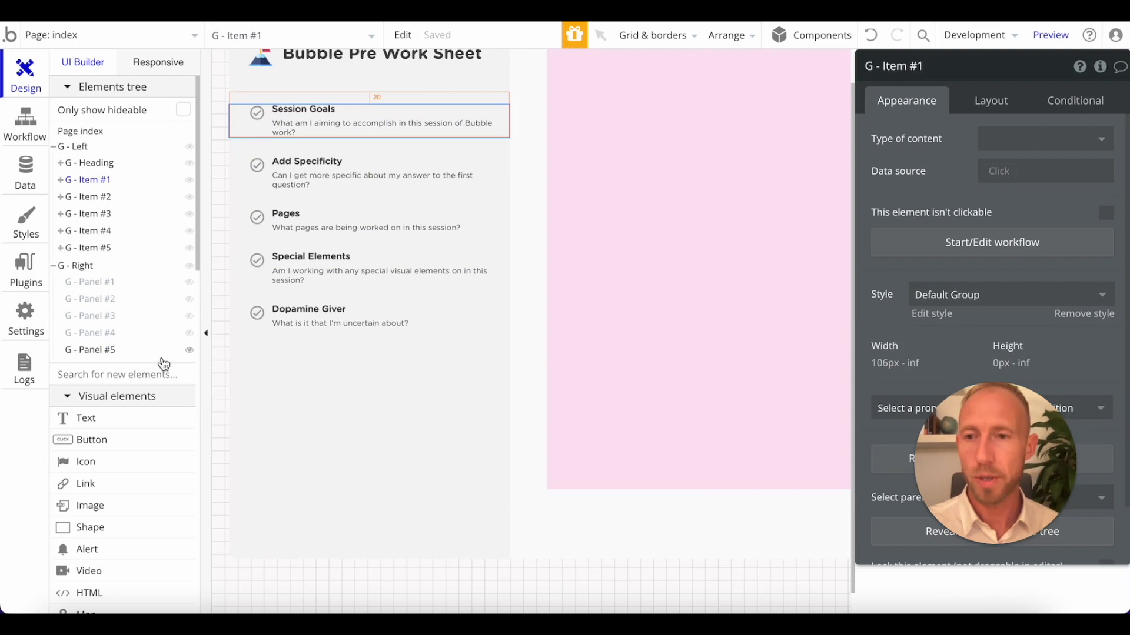
left_click(189, 353)
left_click(107, 283)
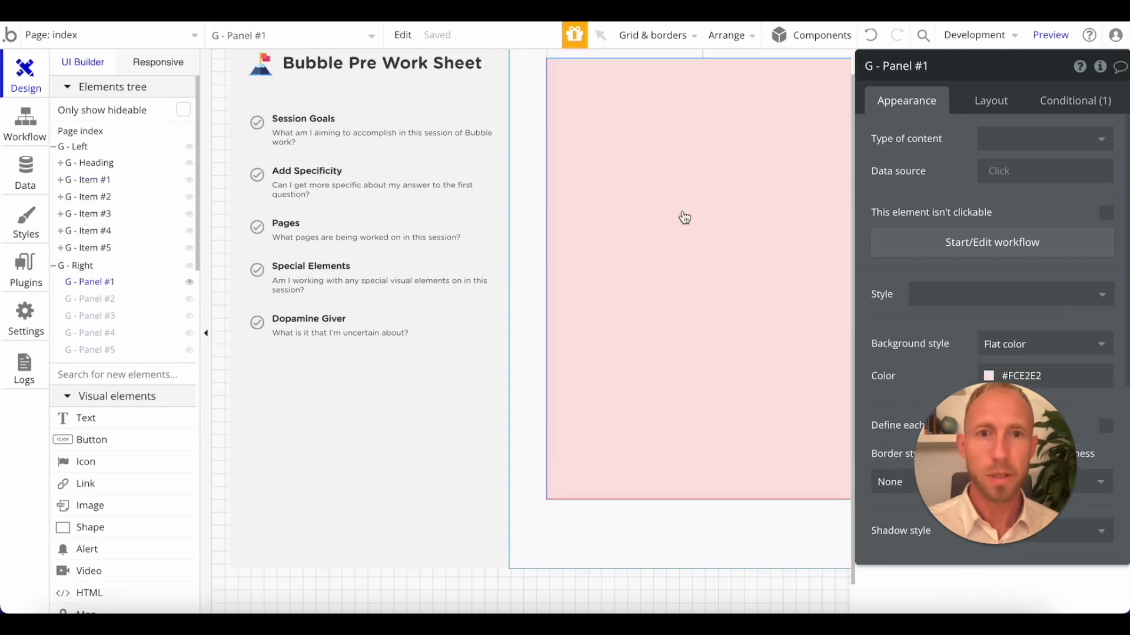
key("ctrl+v")
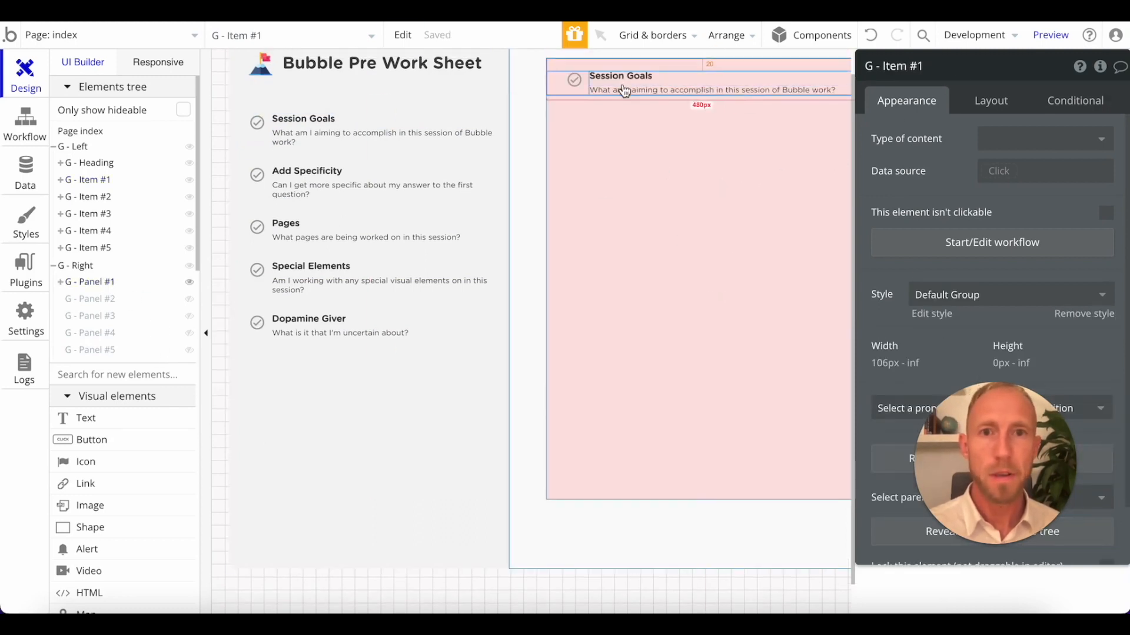
Delete the check circle icon from the copied Session Goals group in G - Panel #1.
left_click(580, 86)
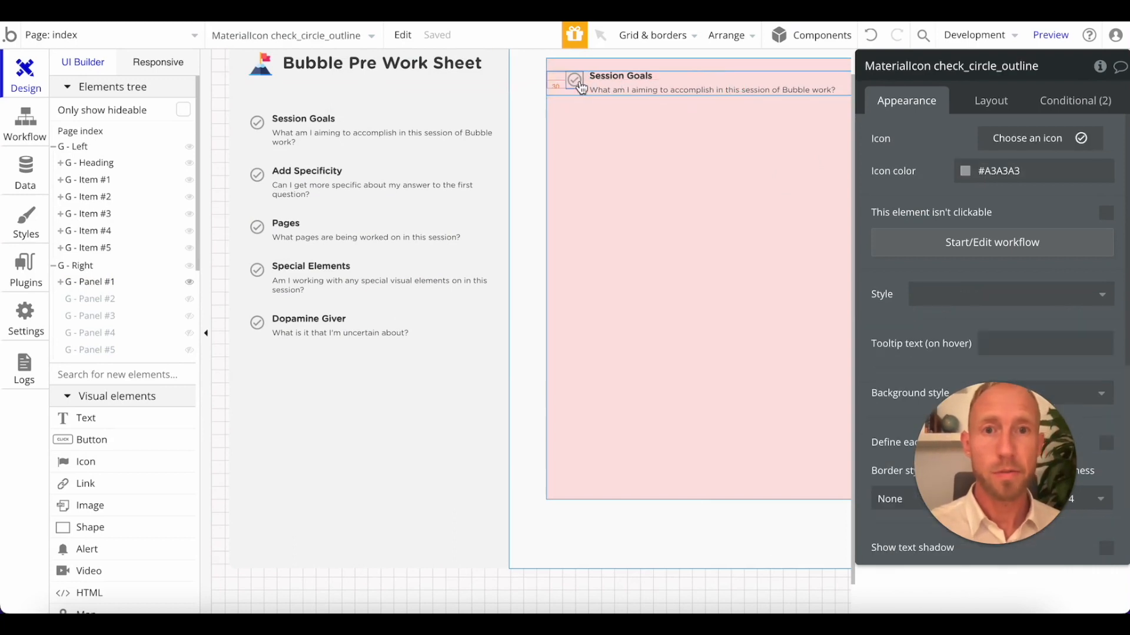
key("Delete")
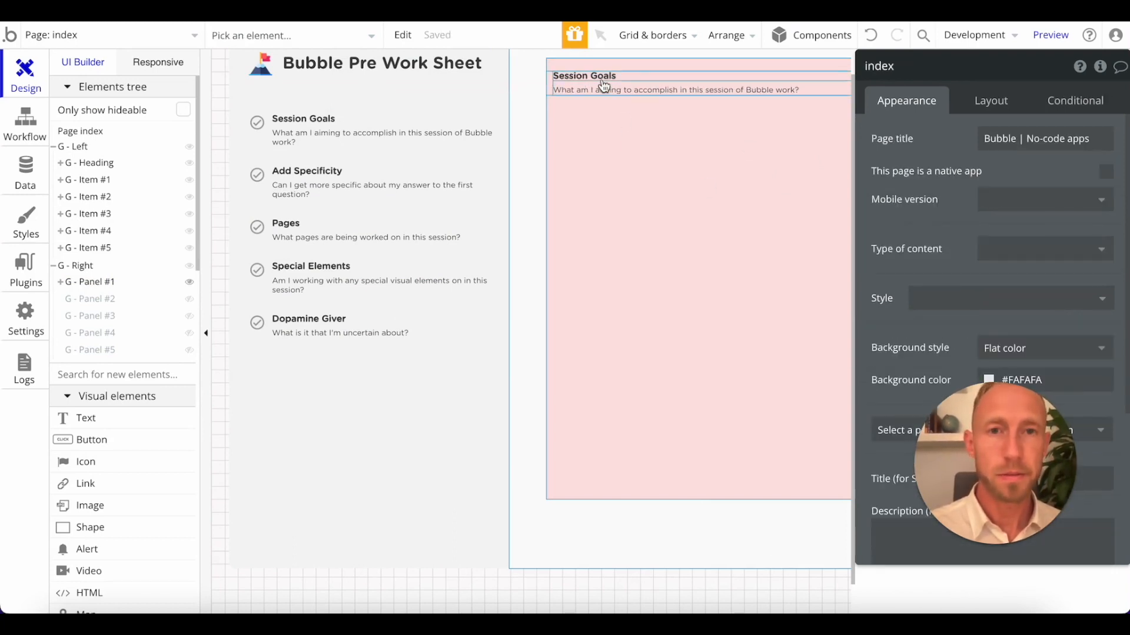
left_click(653, 121)
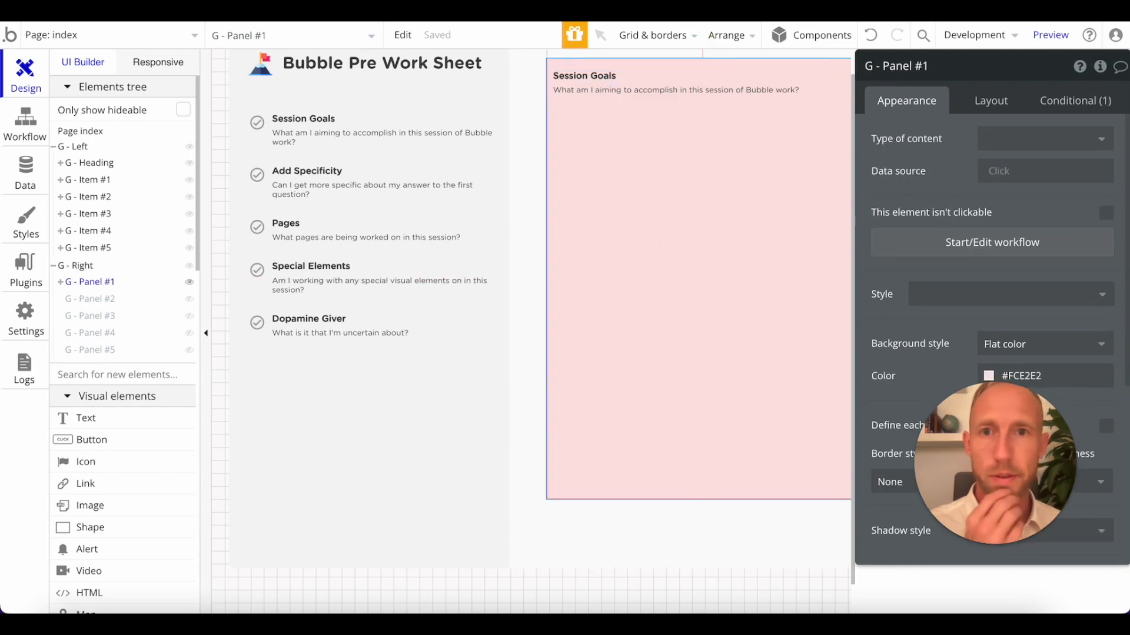
Center the contents of G - Panel #1 vertically within its column layout.
left_click(695, 81)
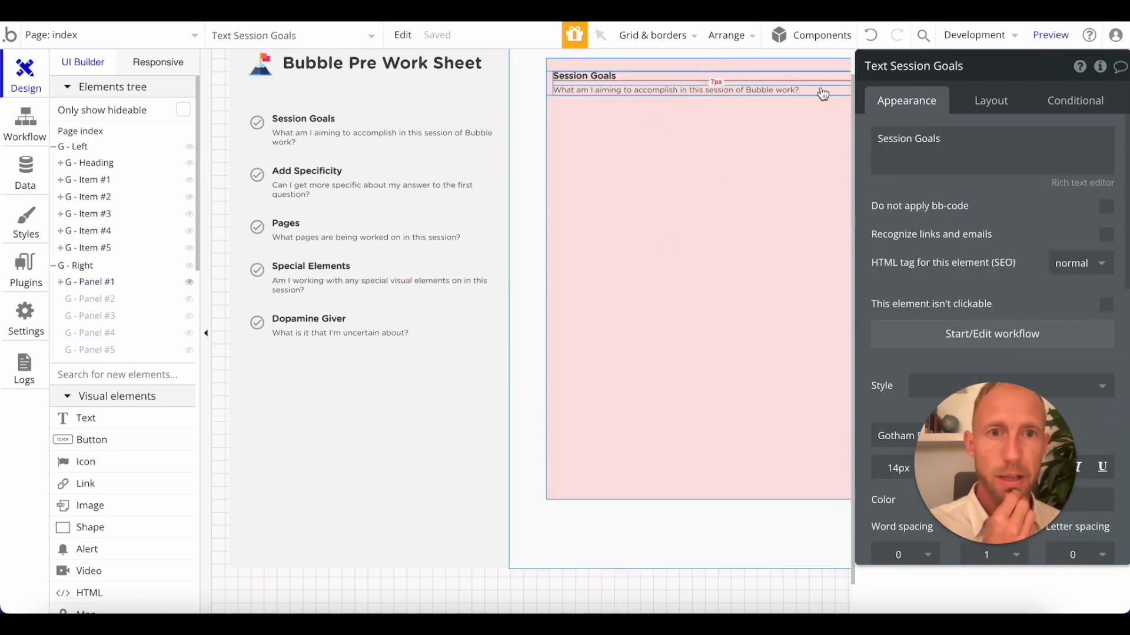
left_click(818, 66)
left_click(991, 105)
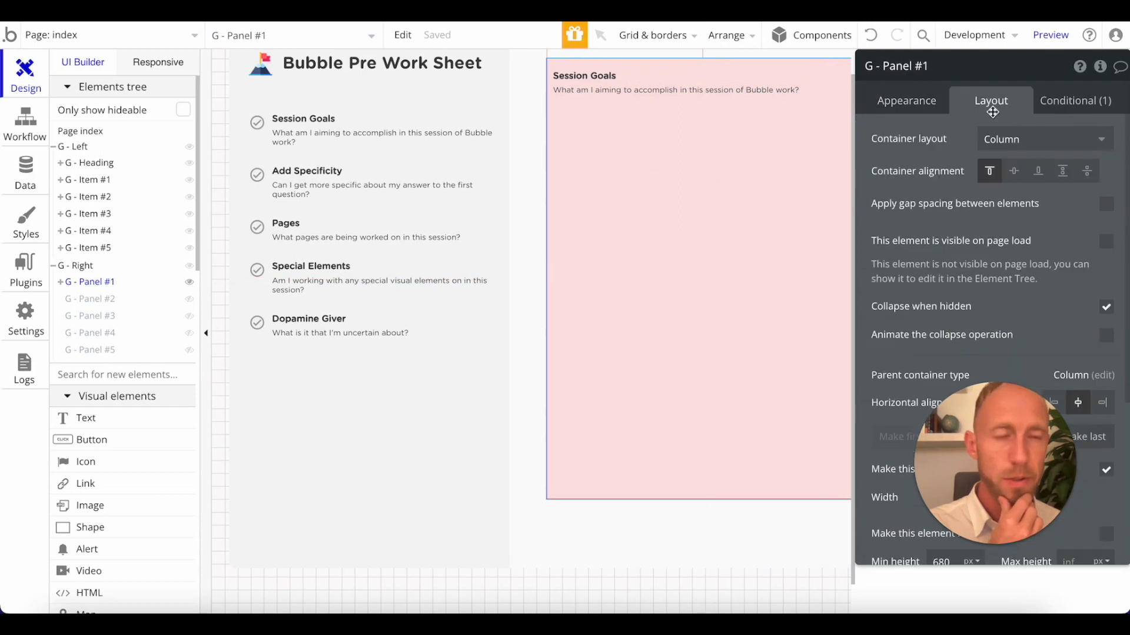
left_click(1017, 171)
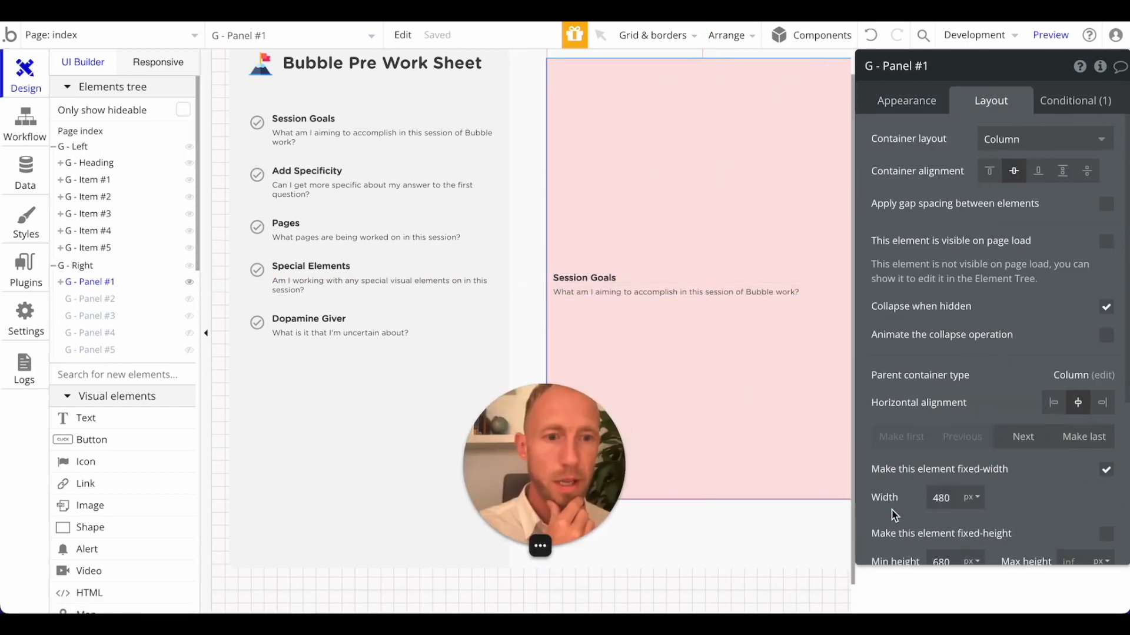
Set the minimum height of G - Panel #1 to 480 px.
scroll(906, 512, "down", 3)
left_click_drag(943, 418, 923, 420)
type("48")
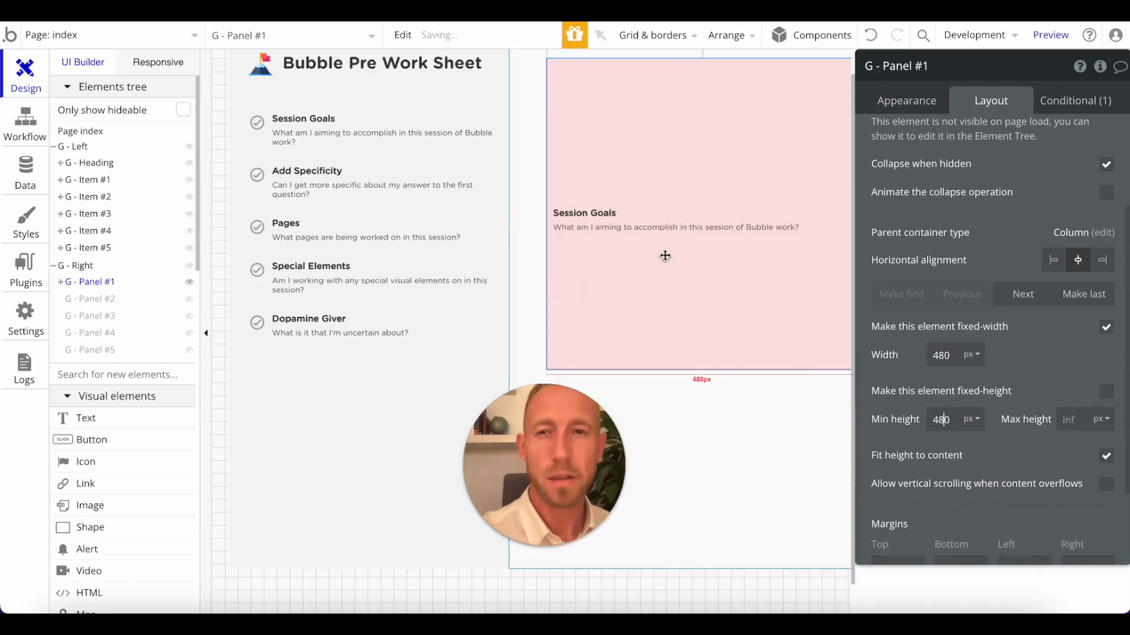
left_click(699, 215)
left_click(784, 277)
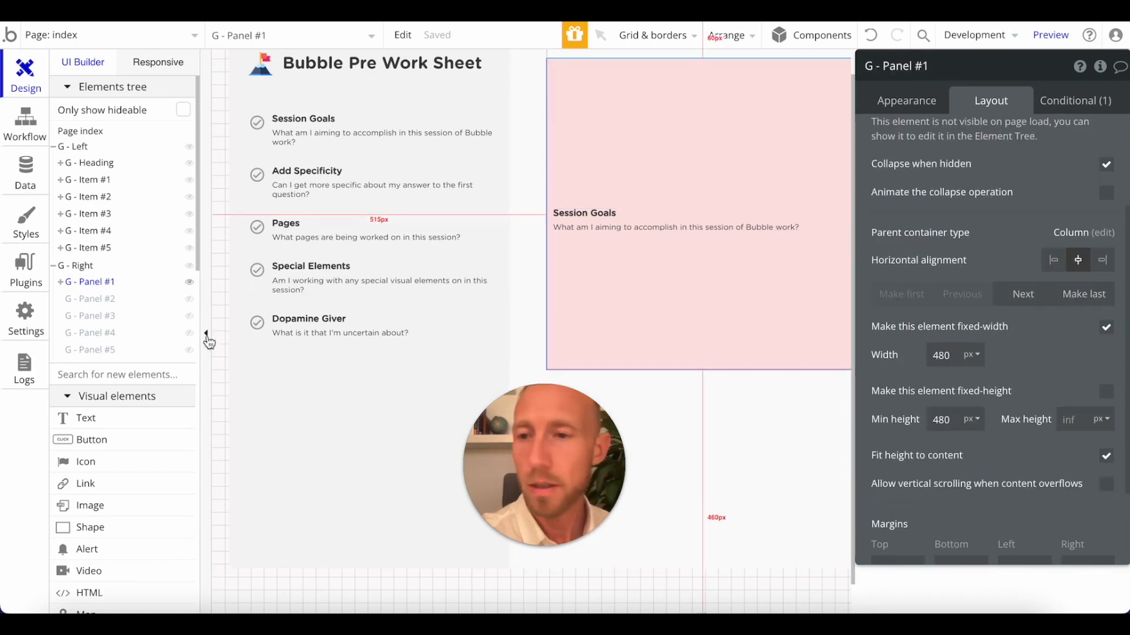
left_click(607, 228)
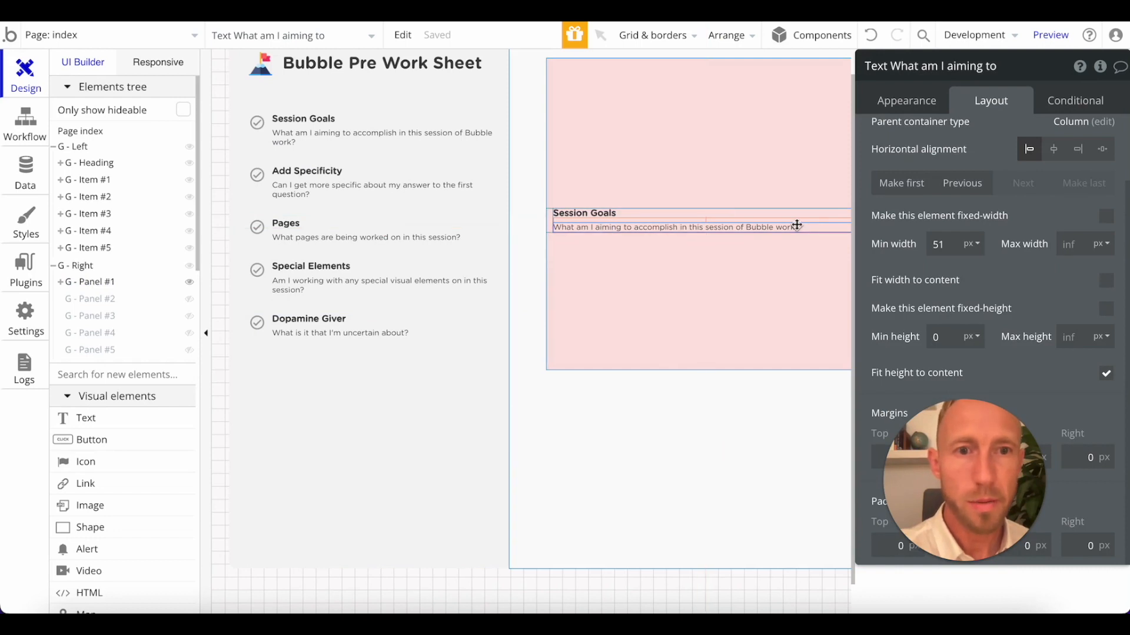
double_click(796, 225)
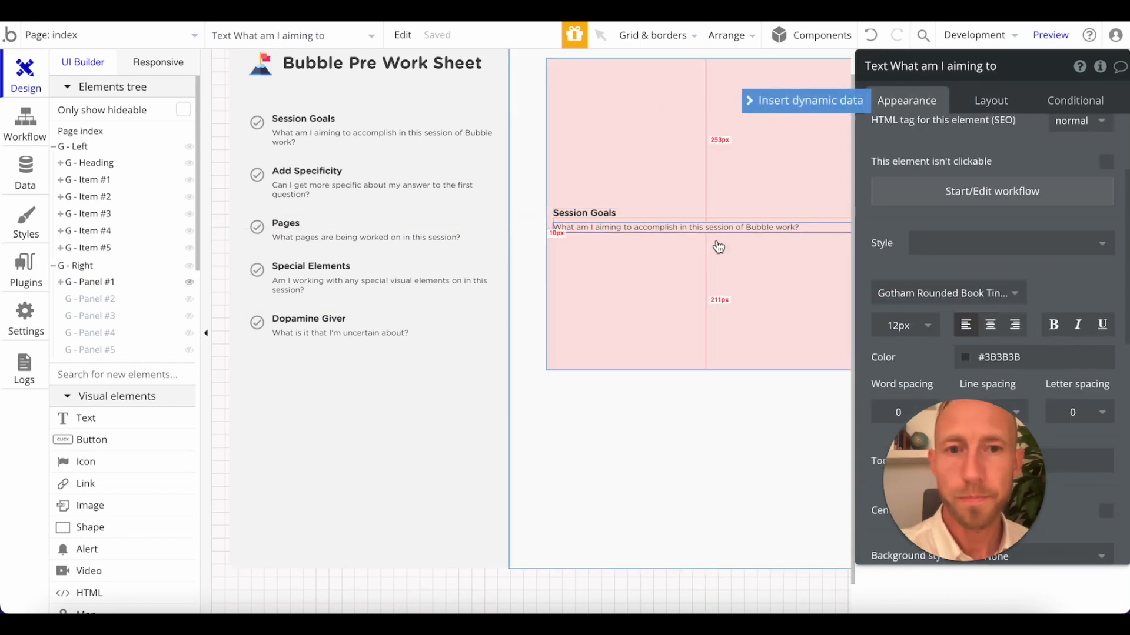
scroll(952, 193, "up", 3)
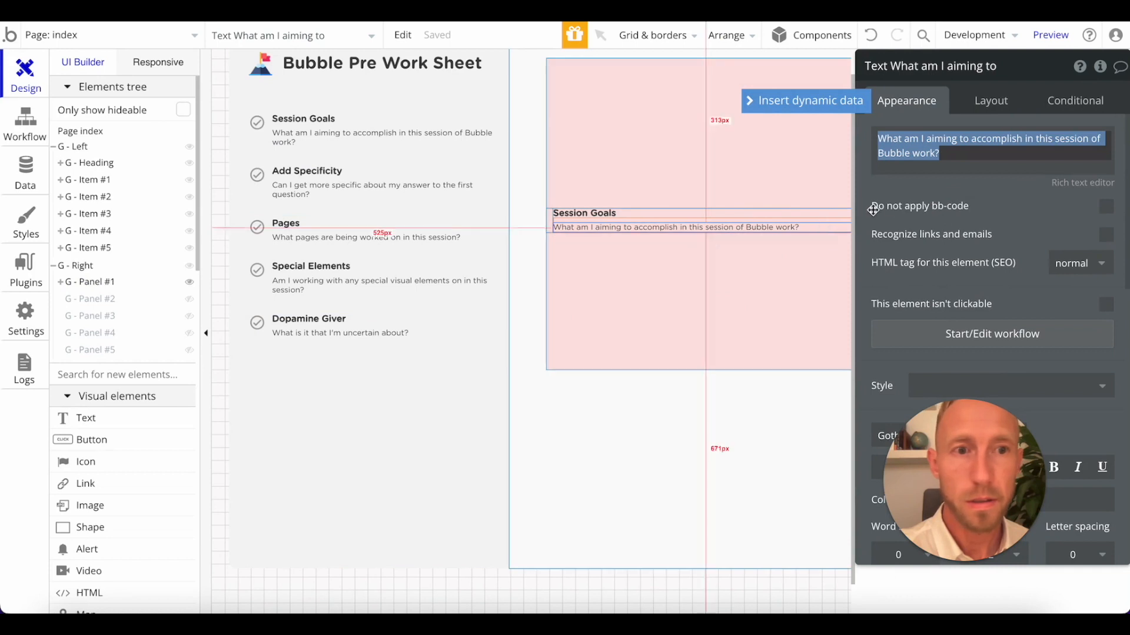
left_click(958, 163)
key("super+a")
left_click(953, 158)
Draw a Multiline Input about 205 by 56 px and move it into G - Panel #1 beneath the Session Goals text.
scroll(127, 438, "down", 10)
scroll(127, 439, "down", 8)
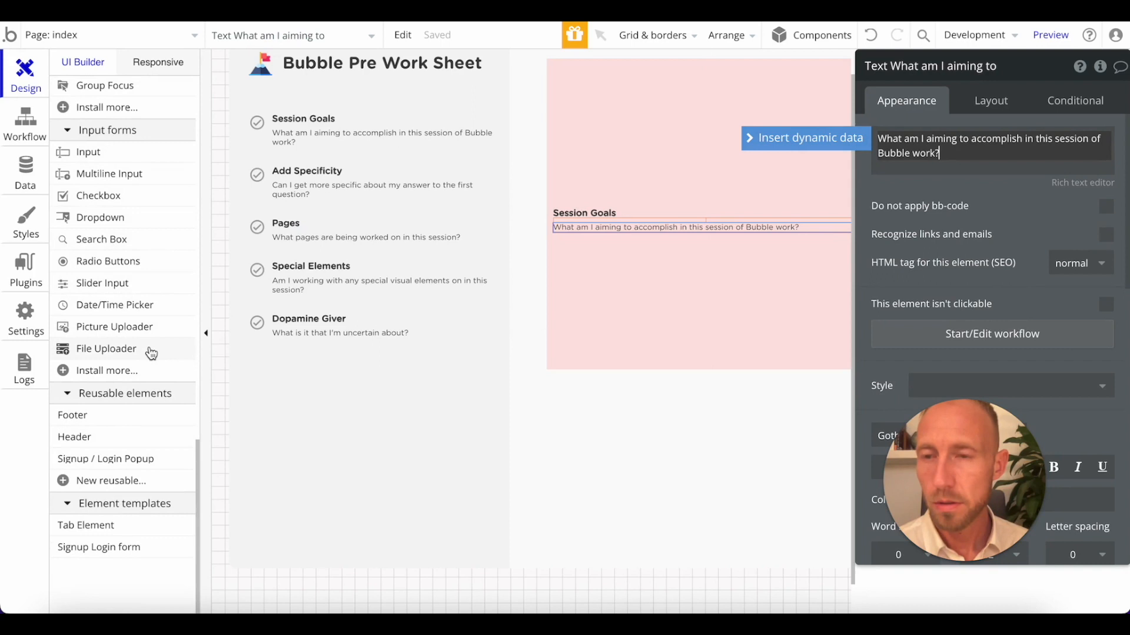
left_click(112, 175)
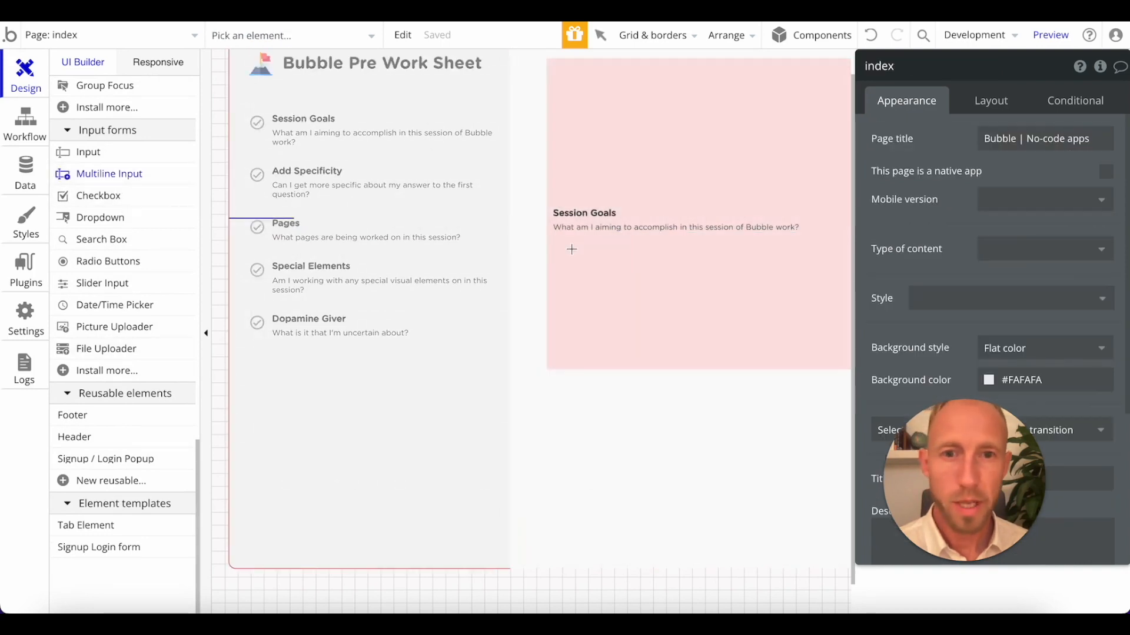
left_click_drag(781, 285, 661, 320)
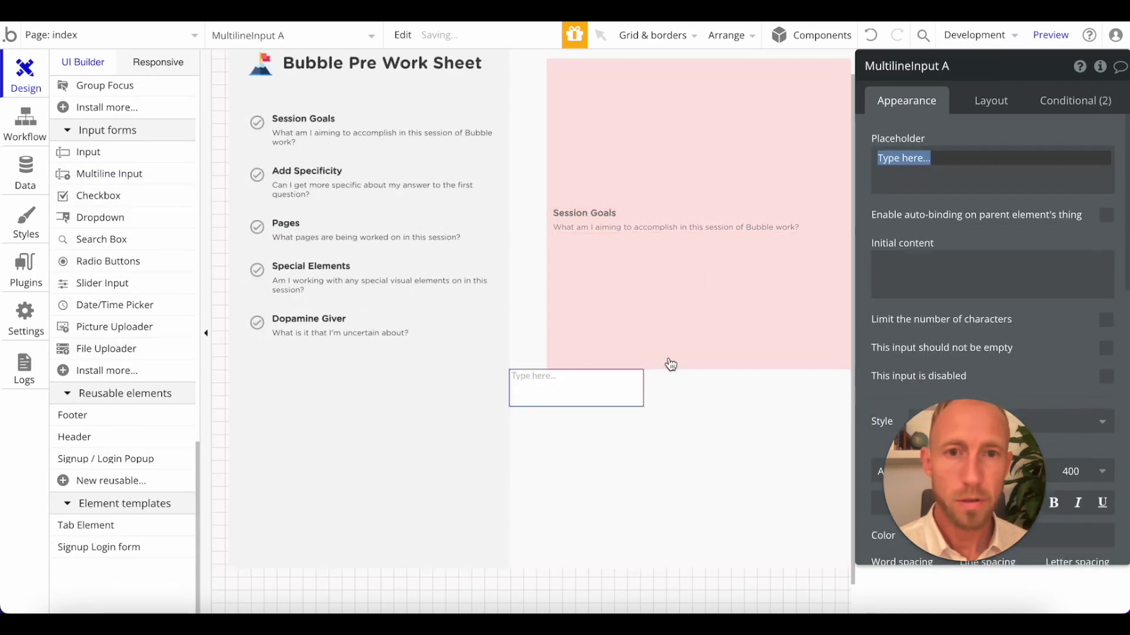
left_click_drag(590, 388, 725, 318)
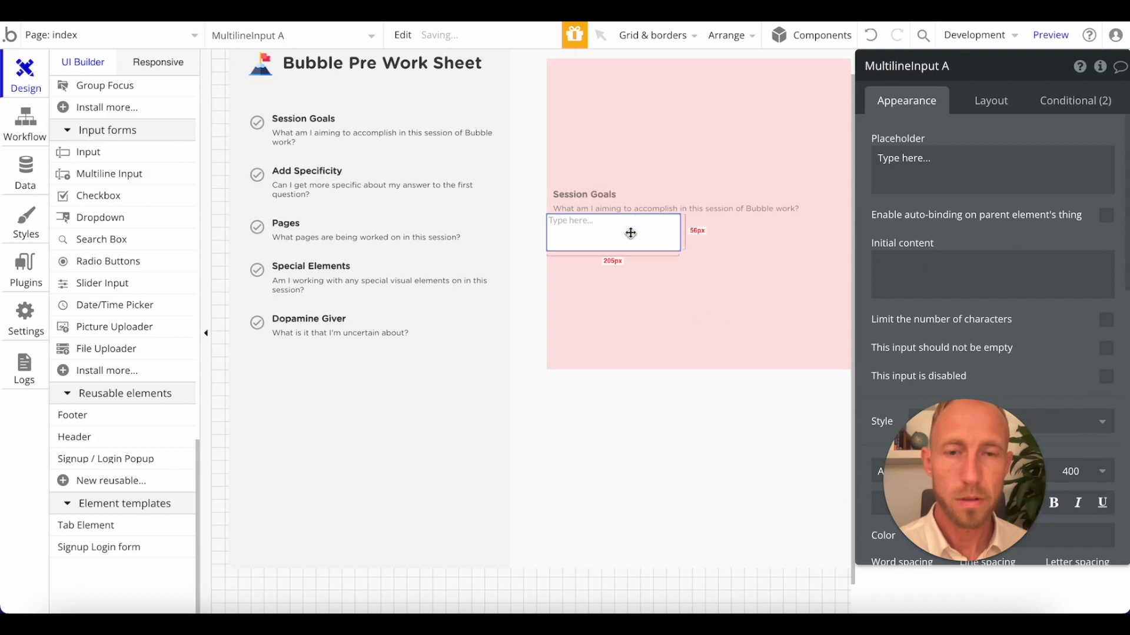
Check the layout settings and margins of the G - Item #1 group inside G - Panel #1.
left_click(551, 204)
scroll(988, 434, "down", 2)
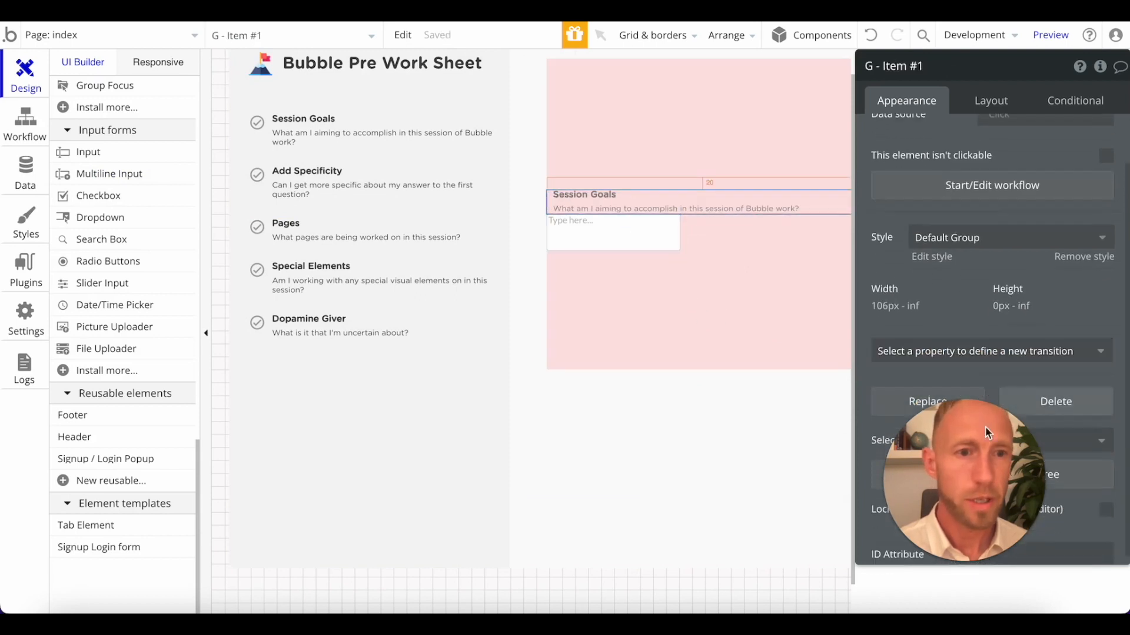
left_click(992, 103)
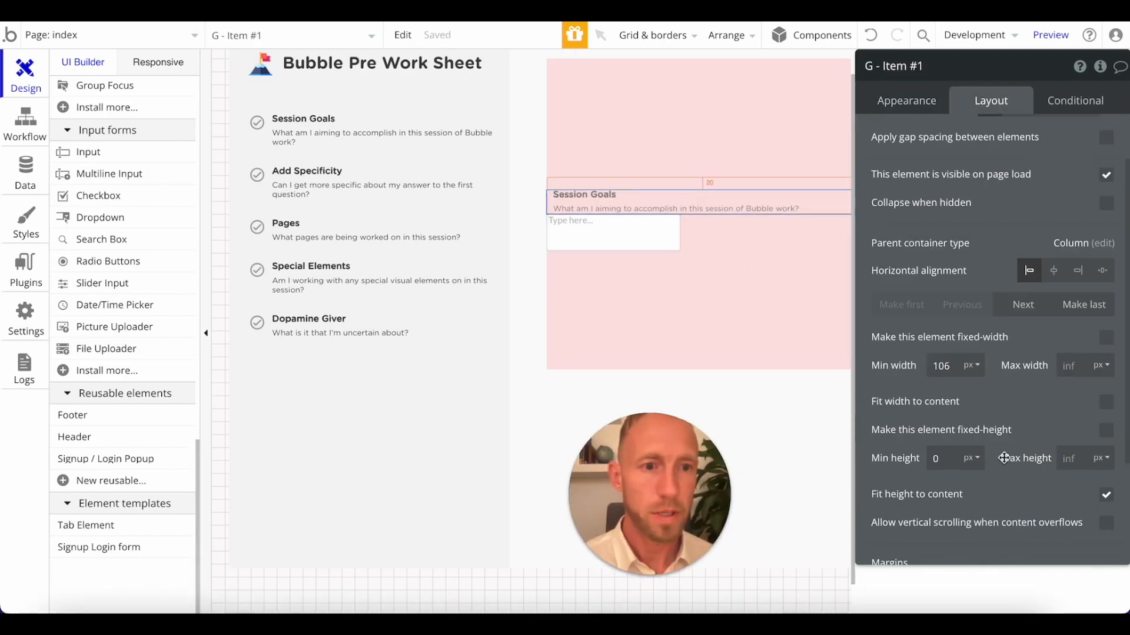
scroll(1004, 458, "down", 3)
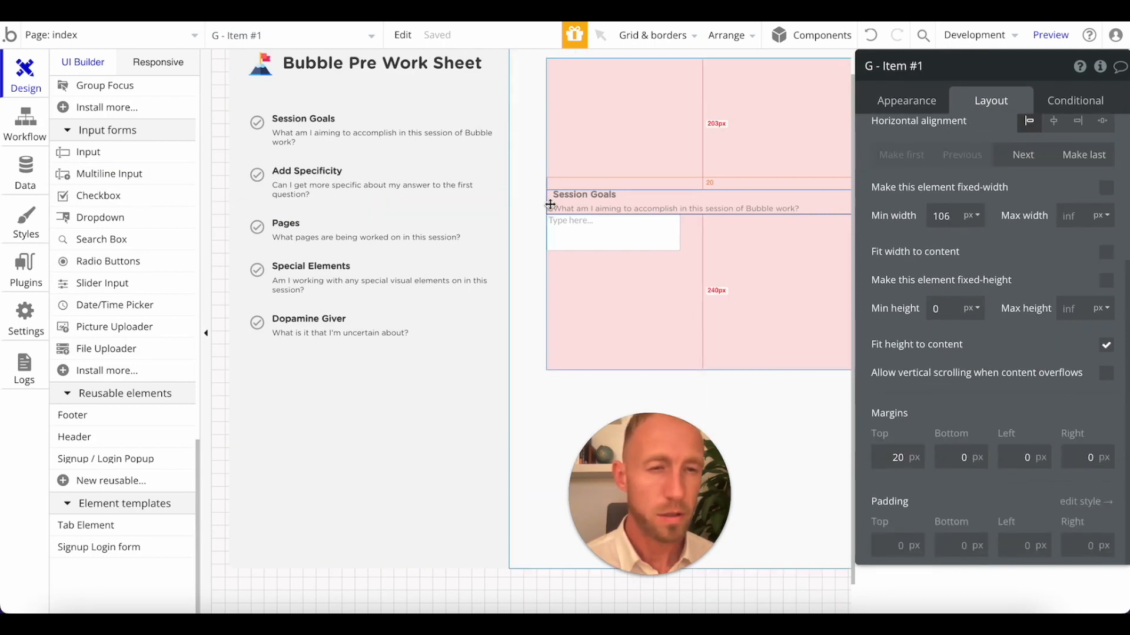
Move MultilineInput A above G - Item #1 within G - Panel #1 and return it to its place below.
scroll(125, 322, "up", 9)
scroll(125, 322, "up", 8)
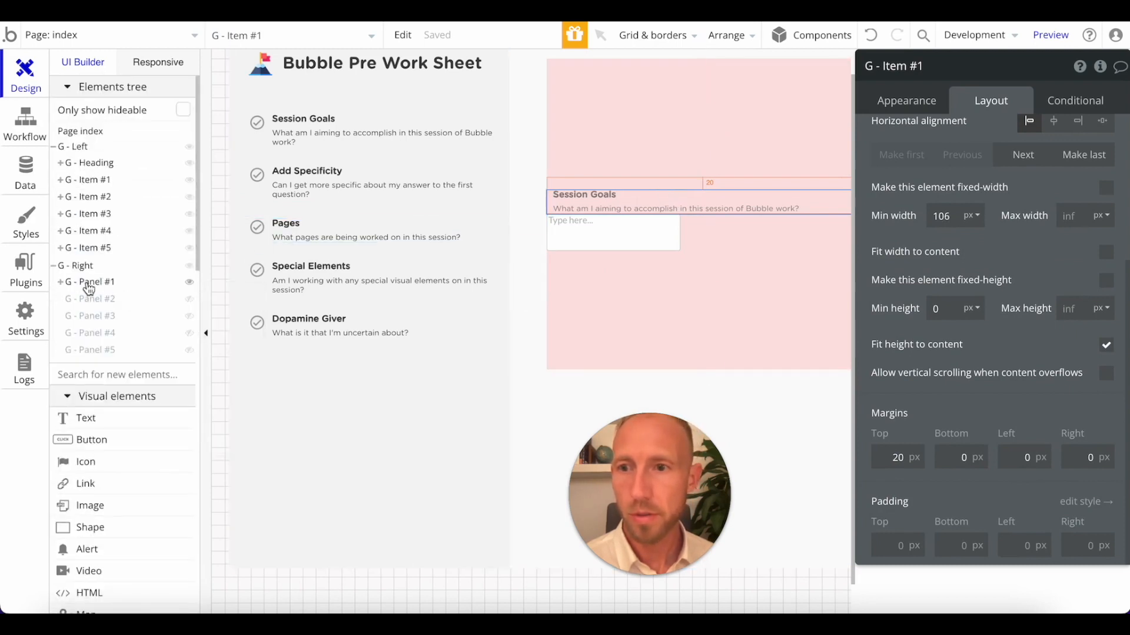
left_click(88, 288)
left_click(96, 298)
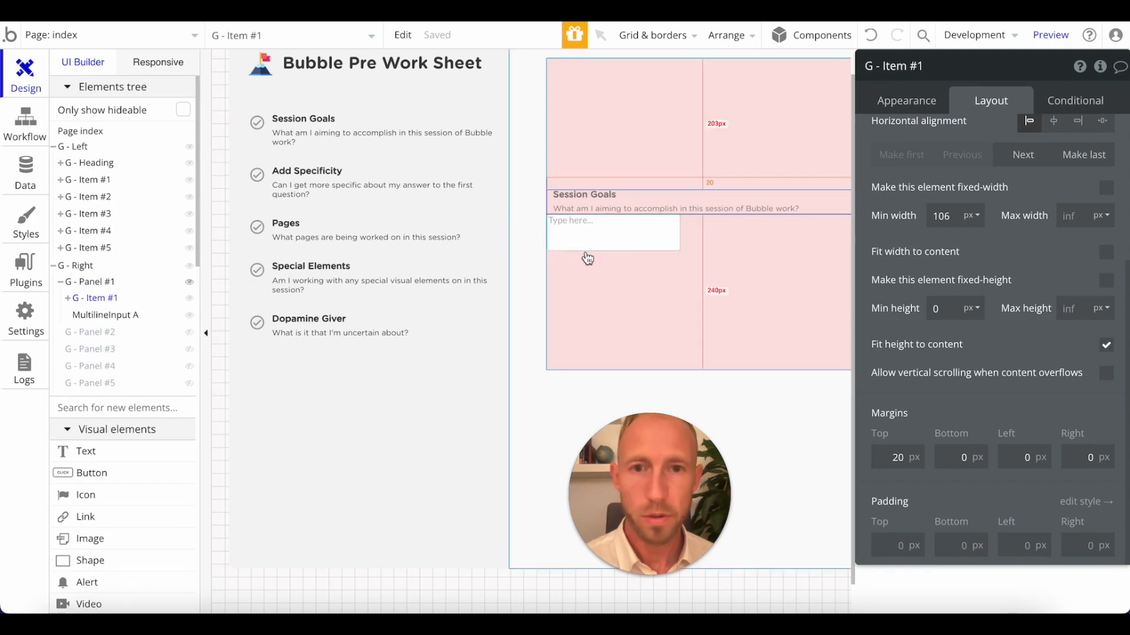
left_click(118, 316)
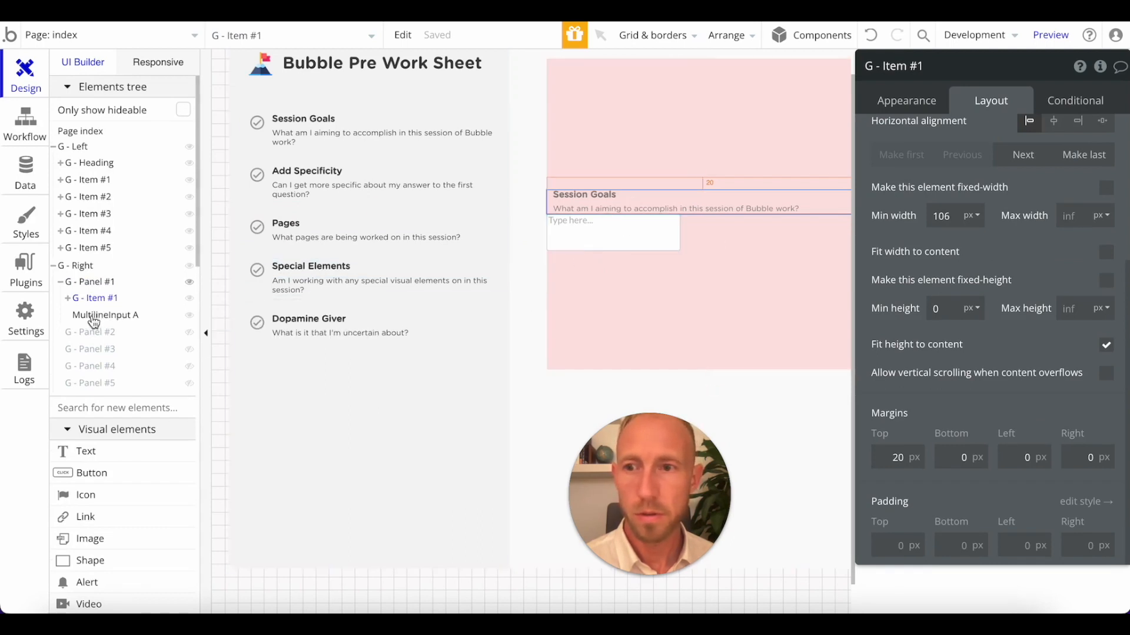
left_click(86, 322)
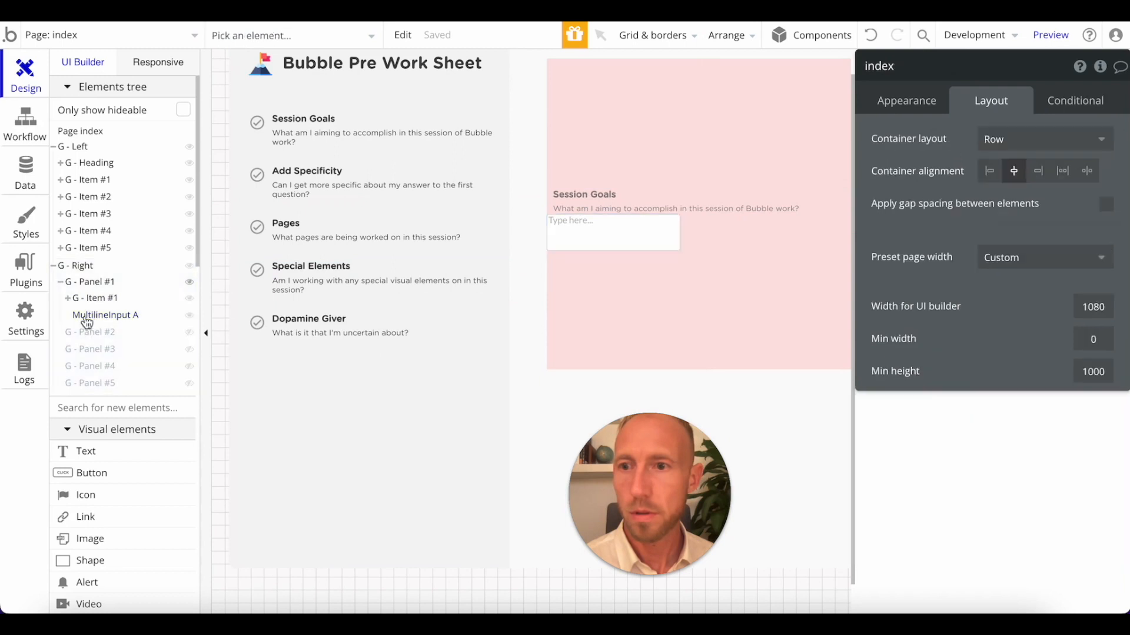
left_click_drag(93, 297, 91, 296)
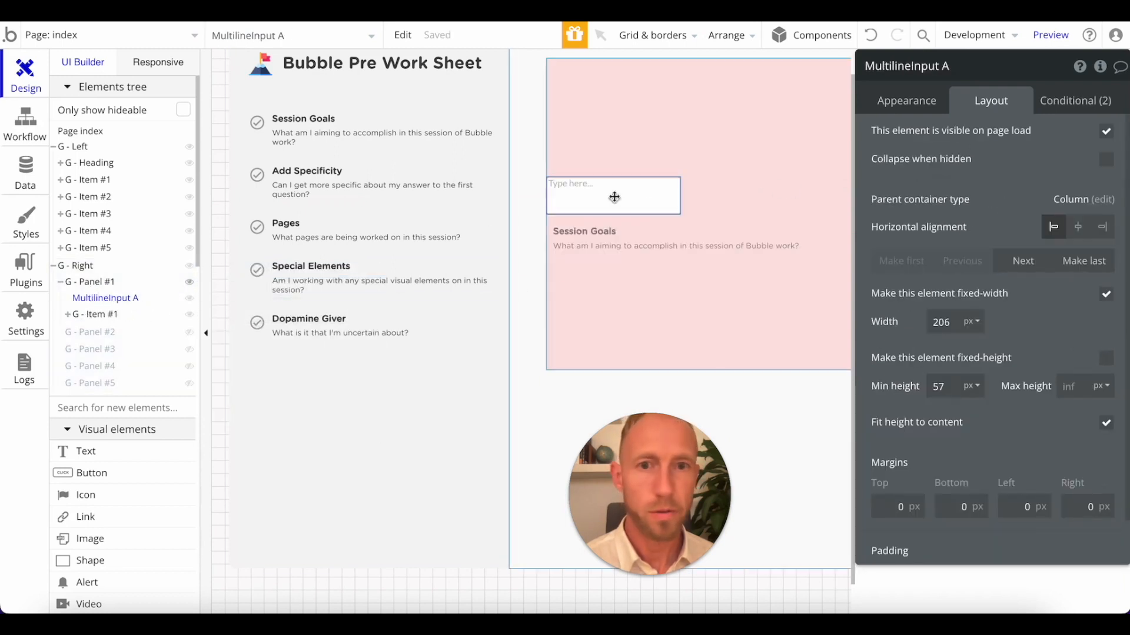
left_click(1032, 262)
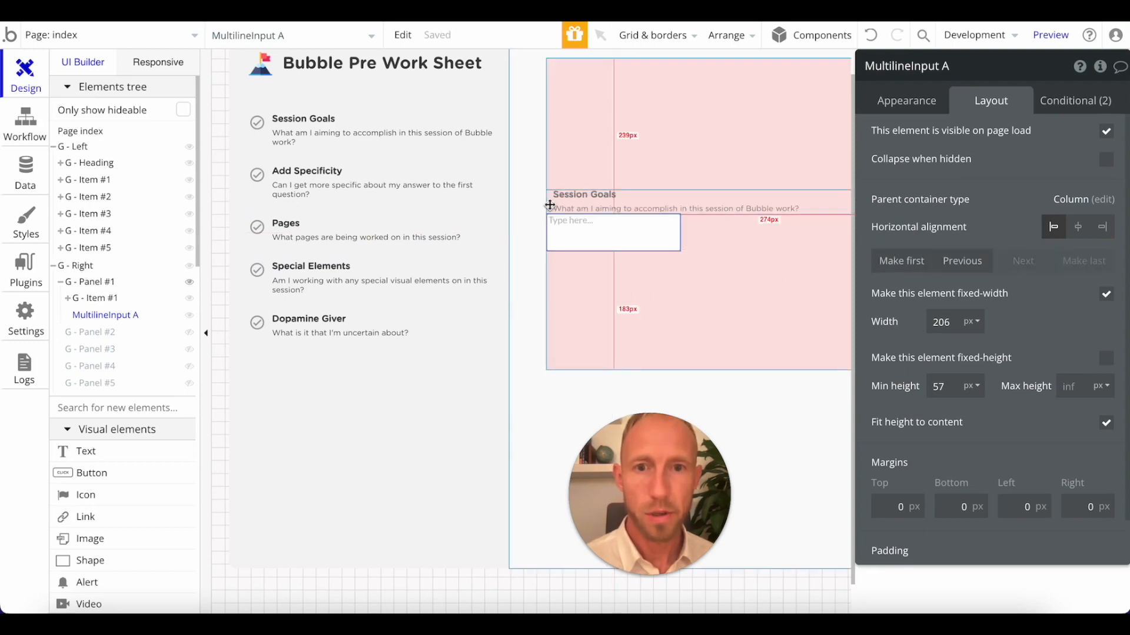
Give the panel's G - Item #1 a 20 px left margin and MultilineInput A 20 px top, left and right margins.
left_click(550, 205)
scroll(991, 407, "down", 3)
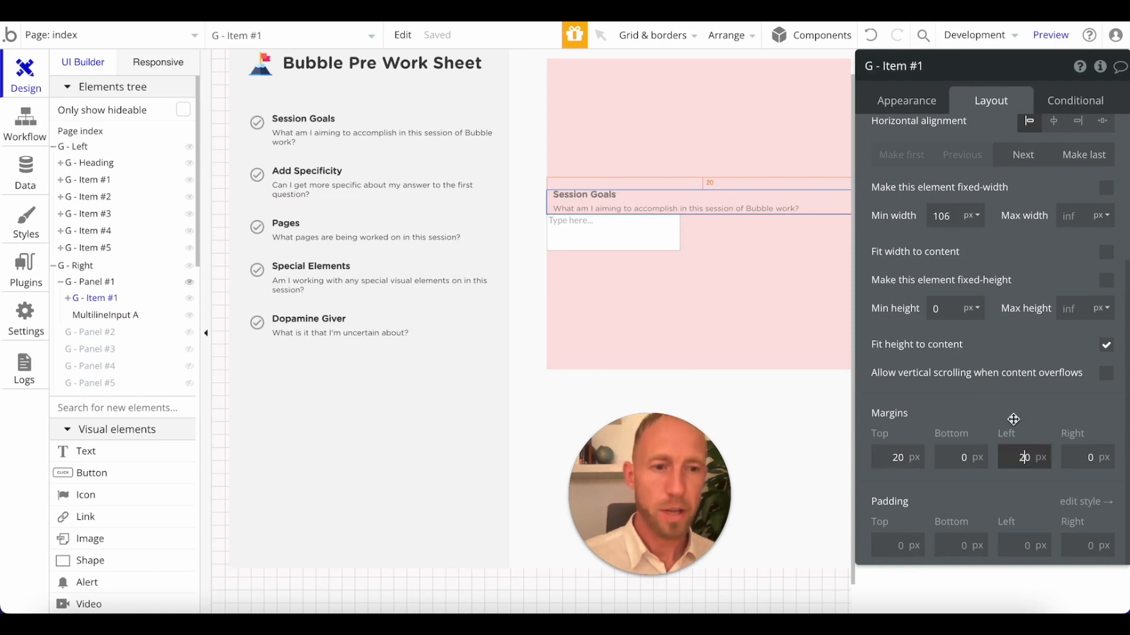
left_click(1013, 419)
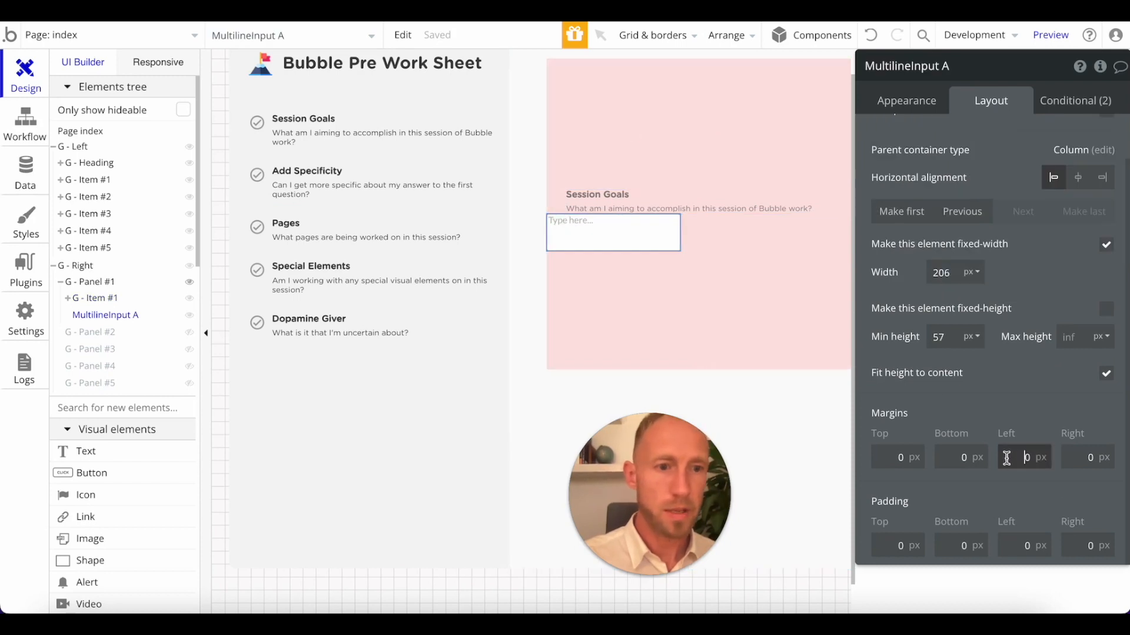
type("2")
left_click(1076, 462)
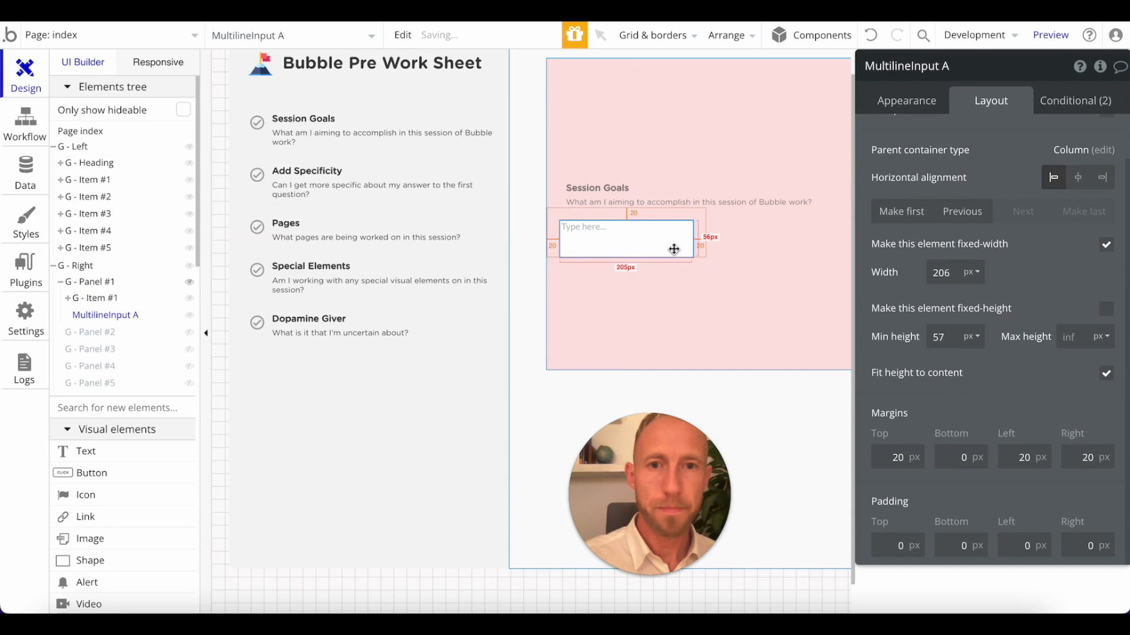
Turn off the fixed width of MultilineInput A and set its minimum height to 300 px.
left_click(925, 109)
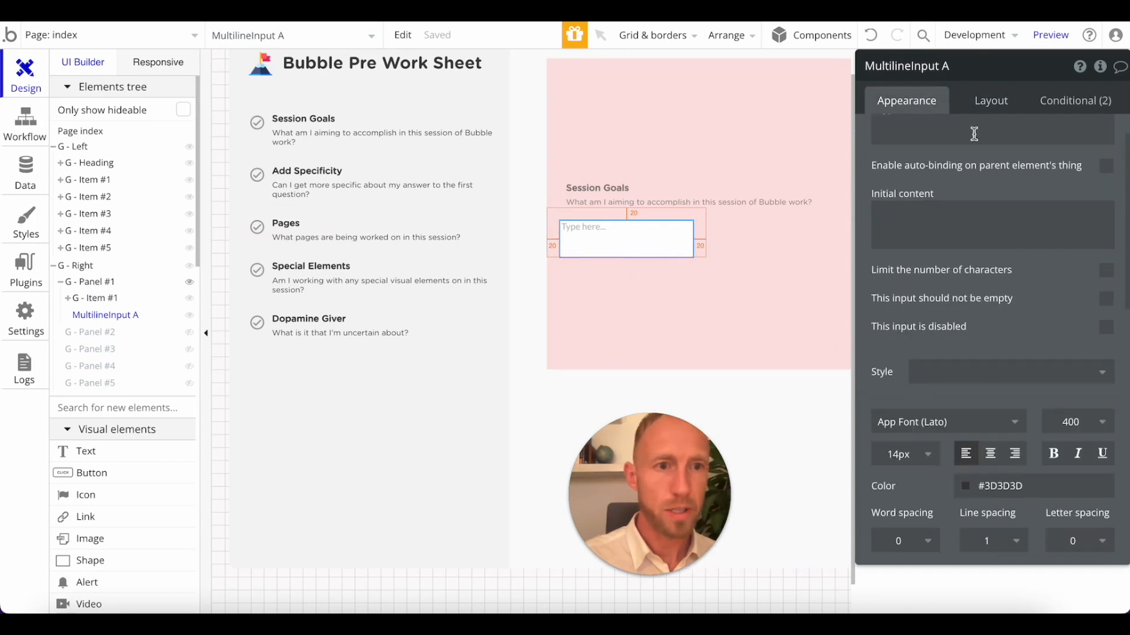
left_click(983, 102)
left_click(1107, 246)
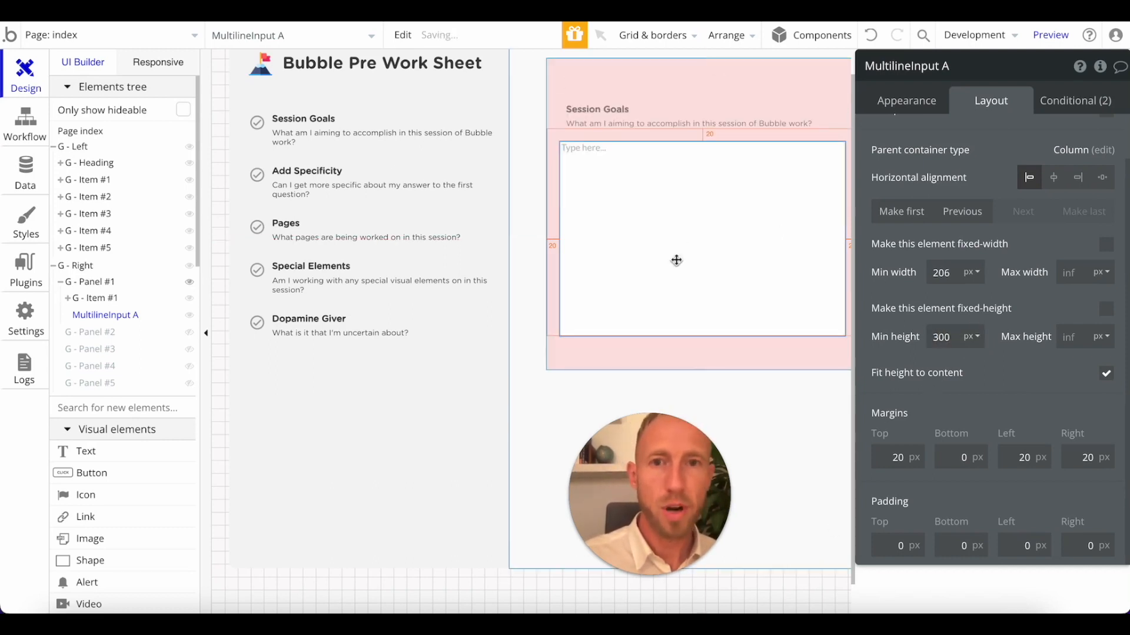
Set MultilineInput A's font to Gotham Rounded Book Tinder and its line spacing to 1.3.
left_click(927, 111)
scroll(1009, 377, "down", 3)
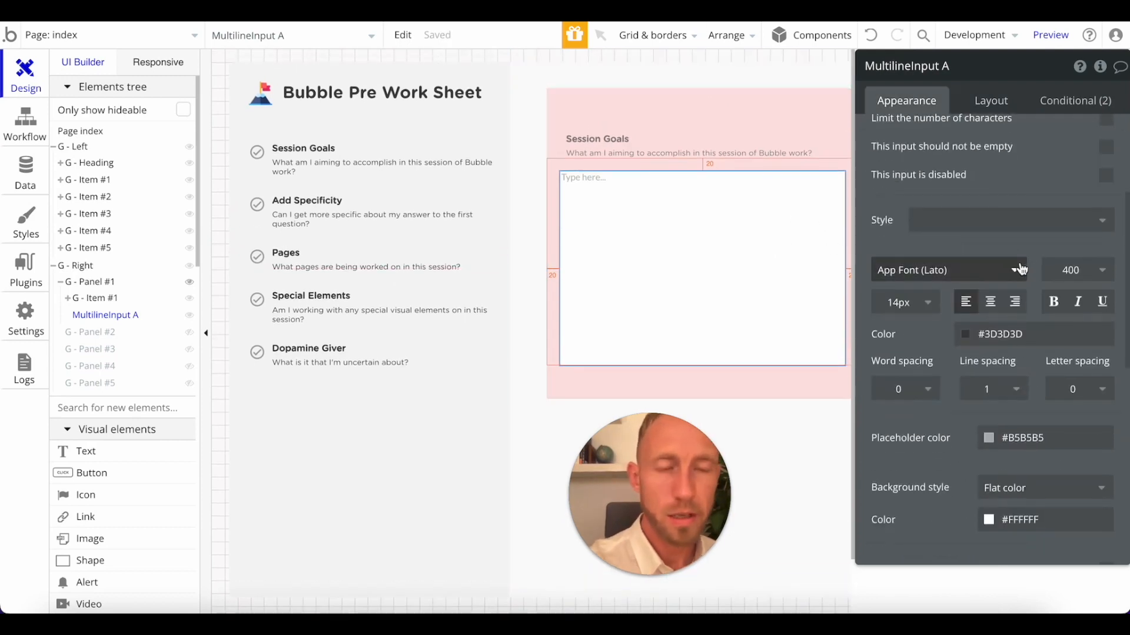
left_click(1021, 270)
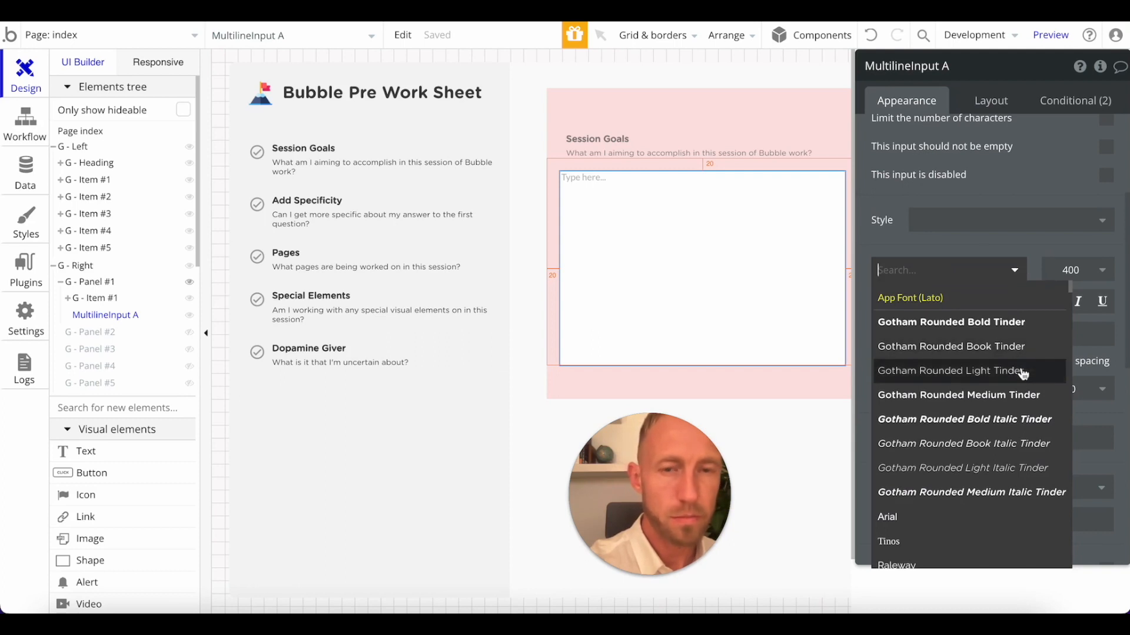
left_click(995, 346)
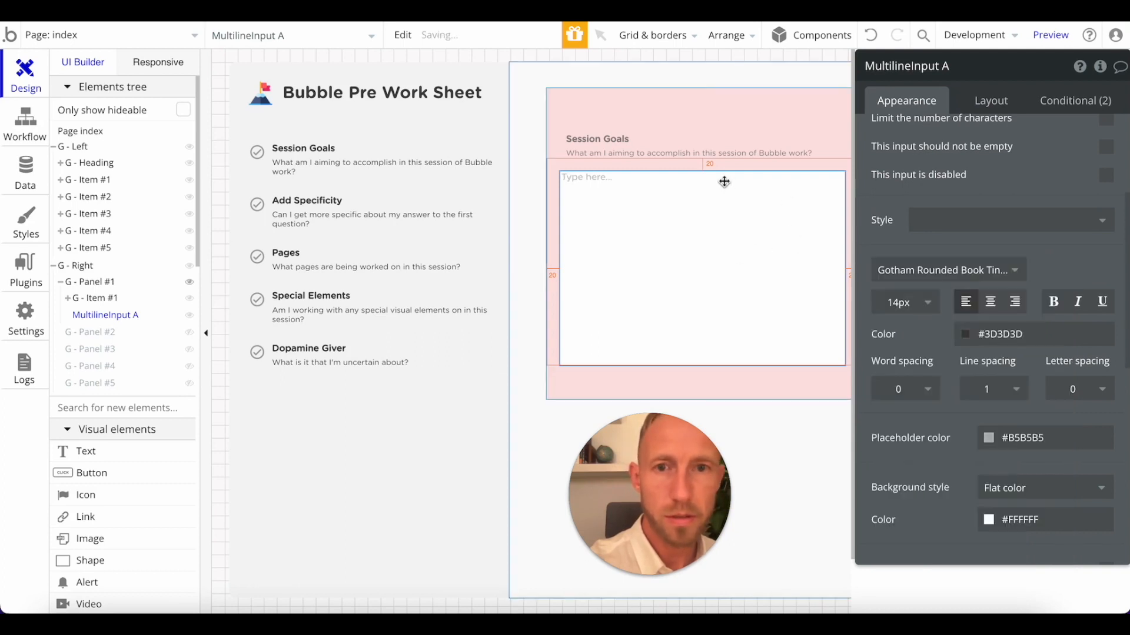
left_click(1011, 393)
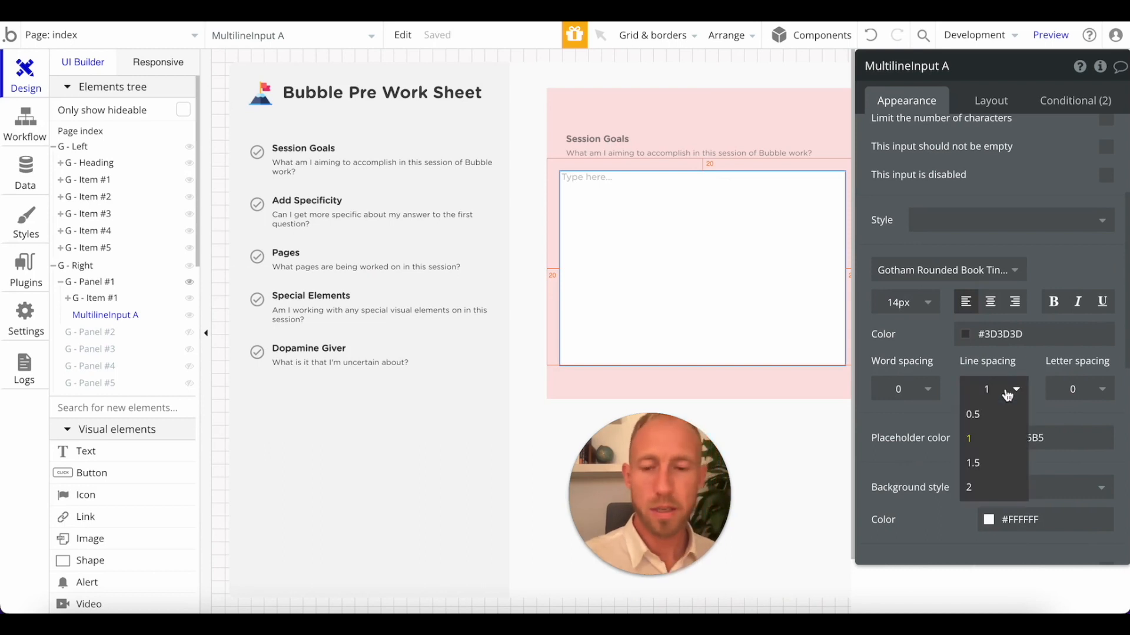
type(".3")
key("Return")
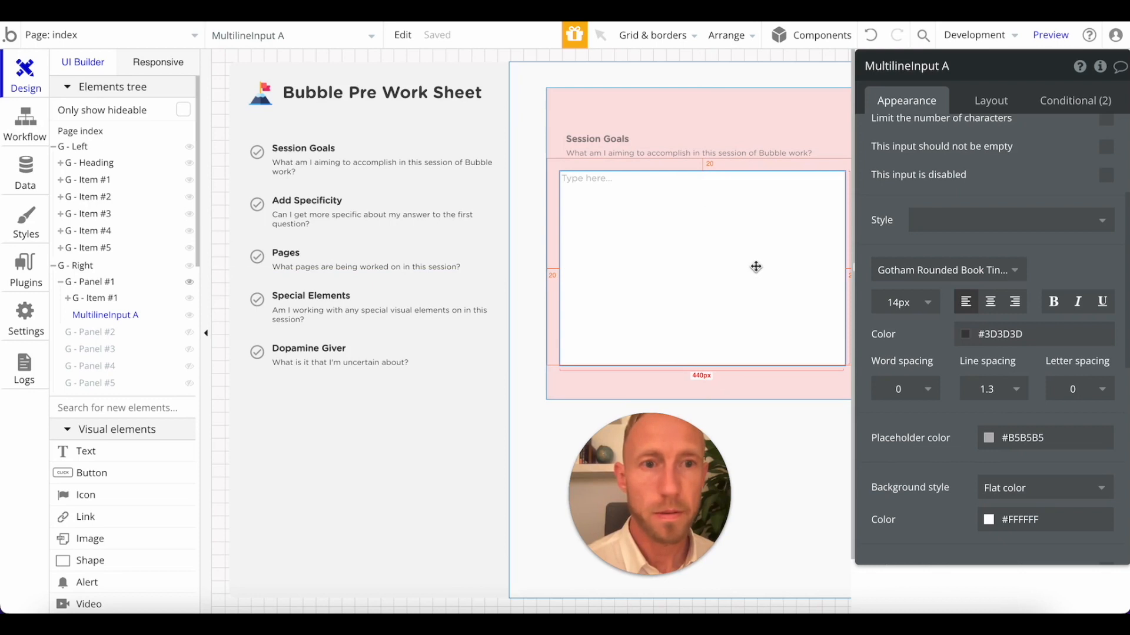
Add a button about 62 px wide below the multiline input in G - Panel #1 and apply the Outline Button style.
left_click(551, 157)
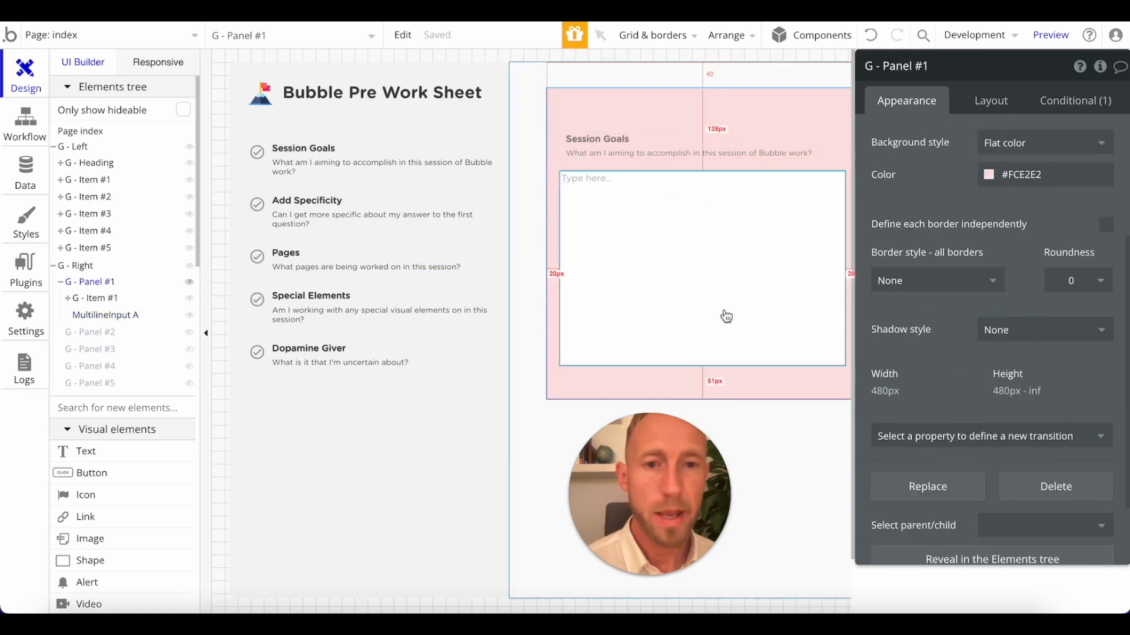
left_click(147, 480)
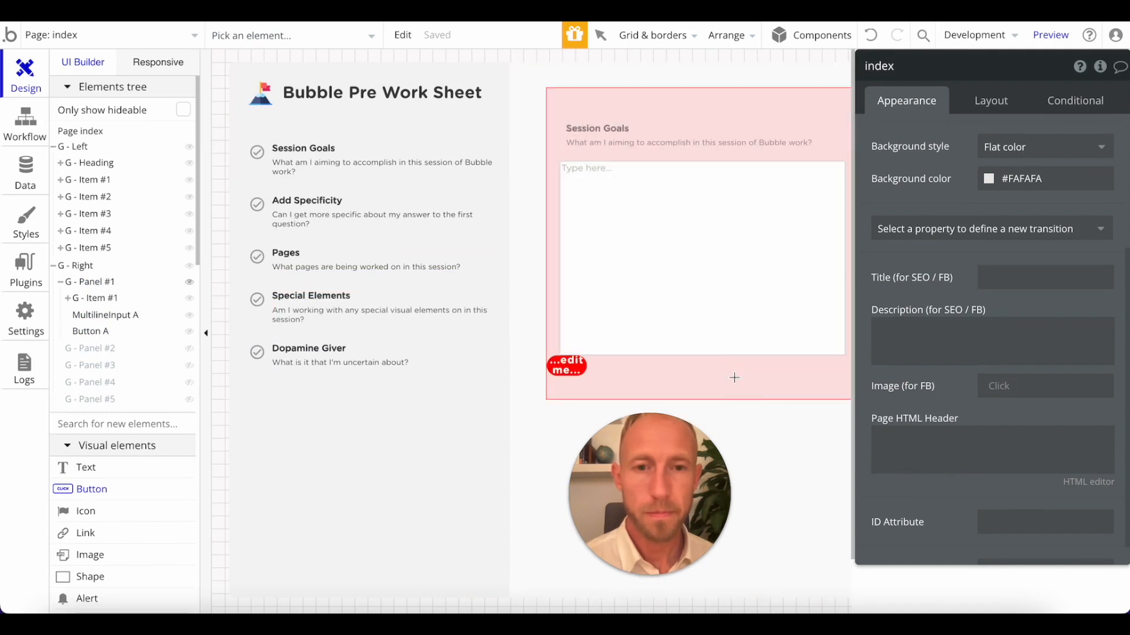
left_click(734, 378)
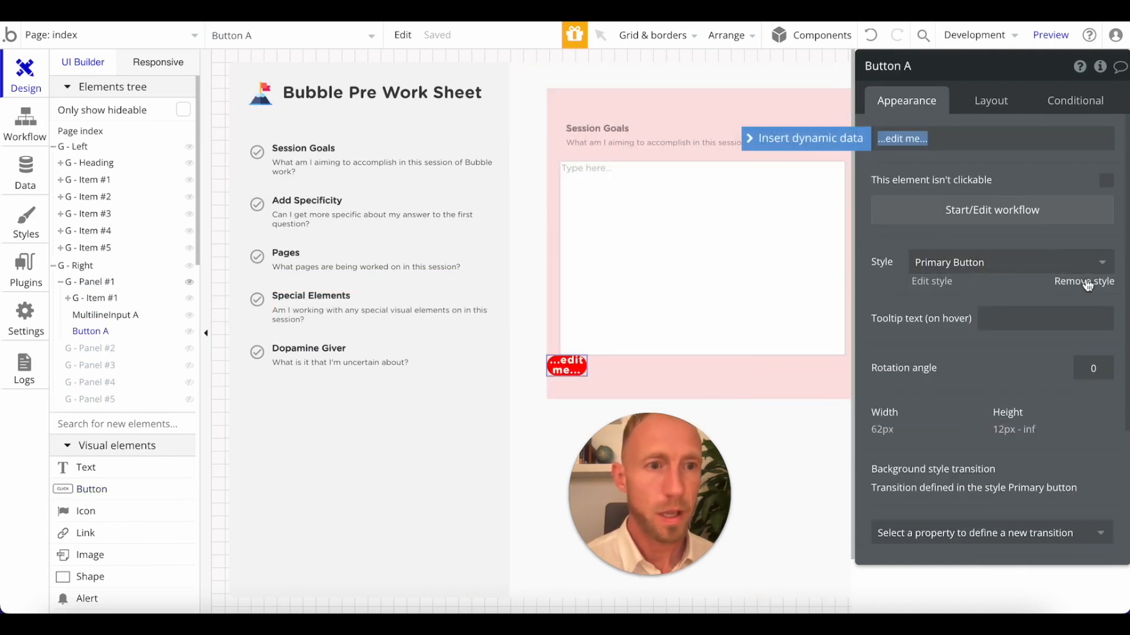
left_click(1096, 262)
left_click(1024, 313)
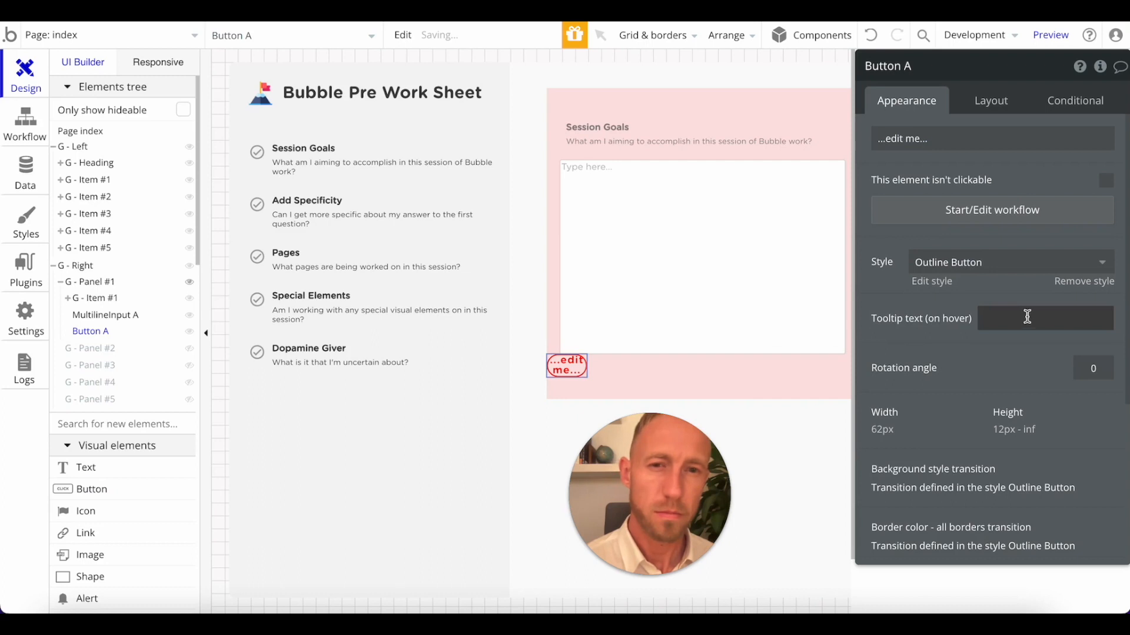
Compare the Primary Button - Light and Secondary Button styles on Button A, keep Primary Button - Light and detach the style.
left_click(1092, 263)
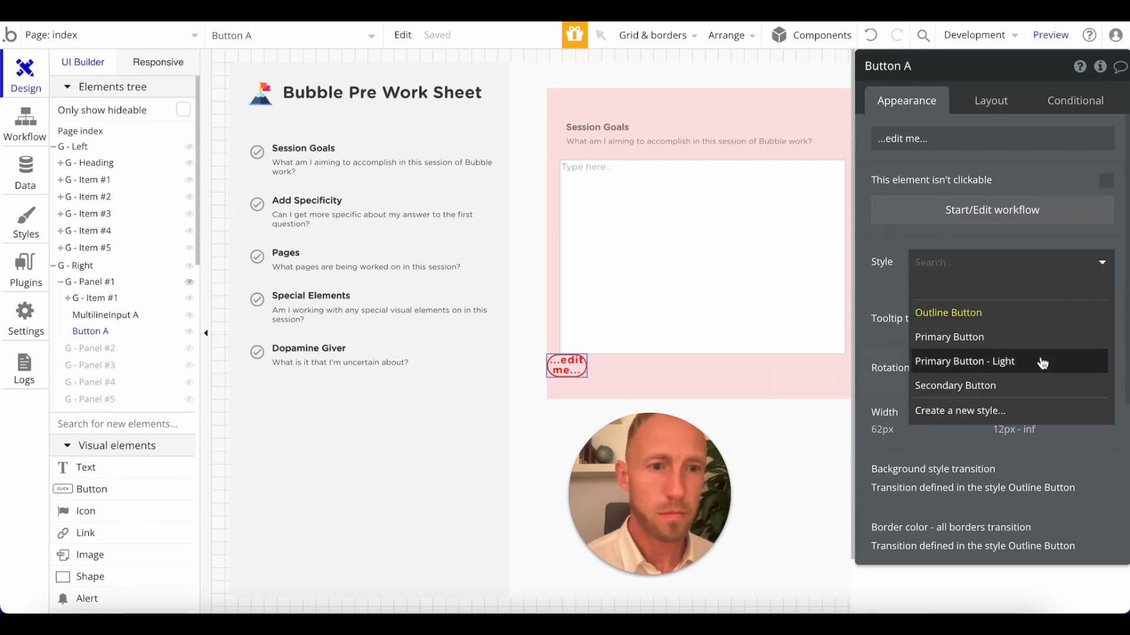
left_click(1042, 360)
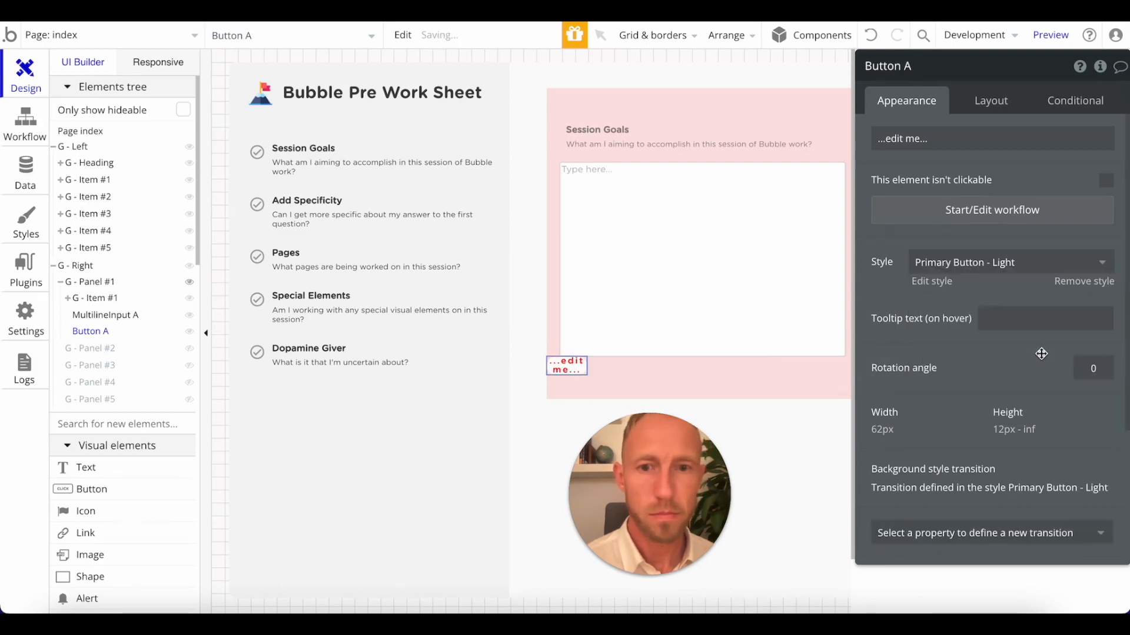
left_click(1056, 266)
left_click(1034, 385)
left_click(1042, 269)
left_click(1011, 364)
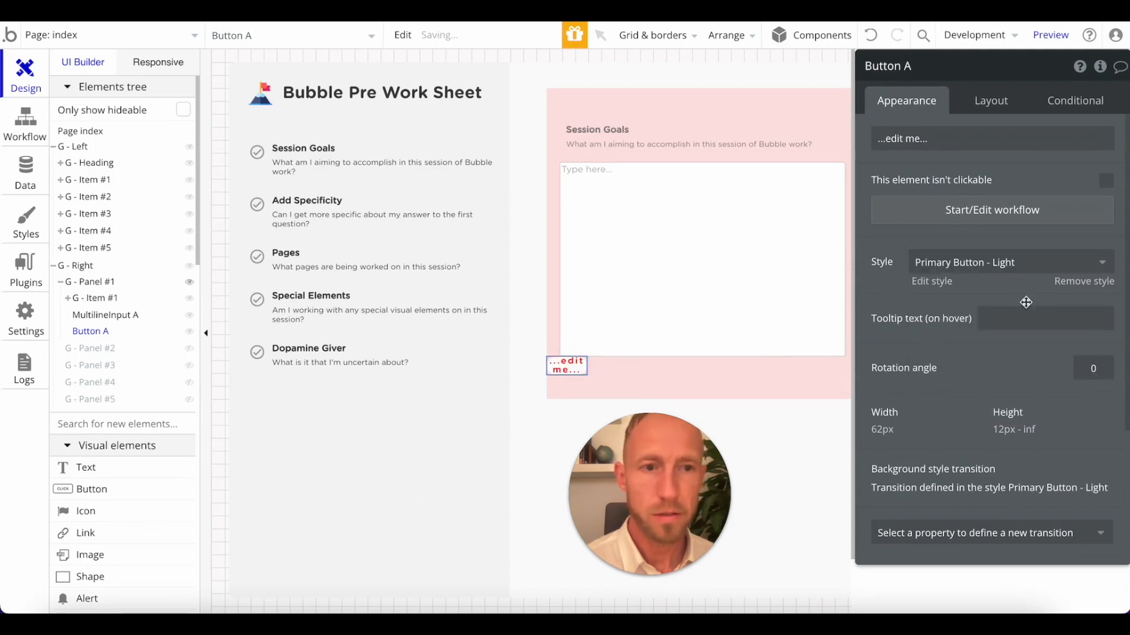
left_click(1078, 283)
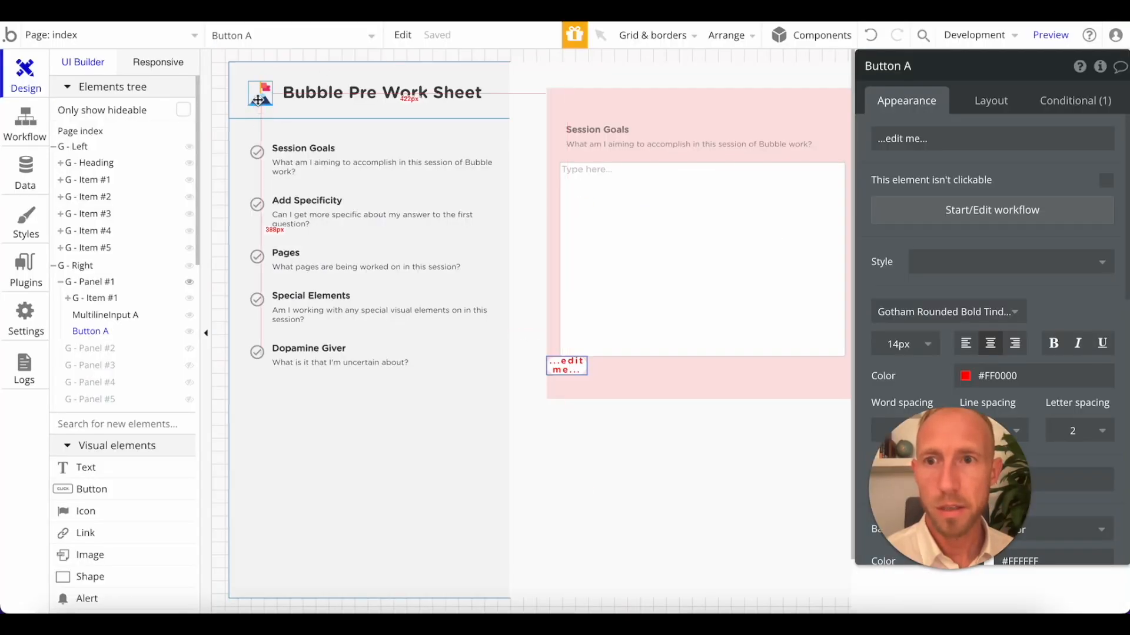
left_click(258, 100)
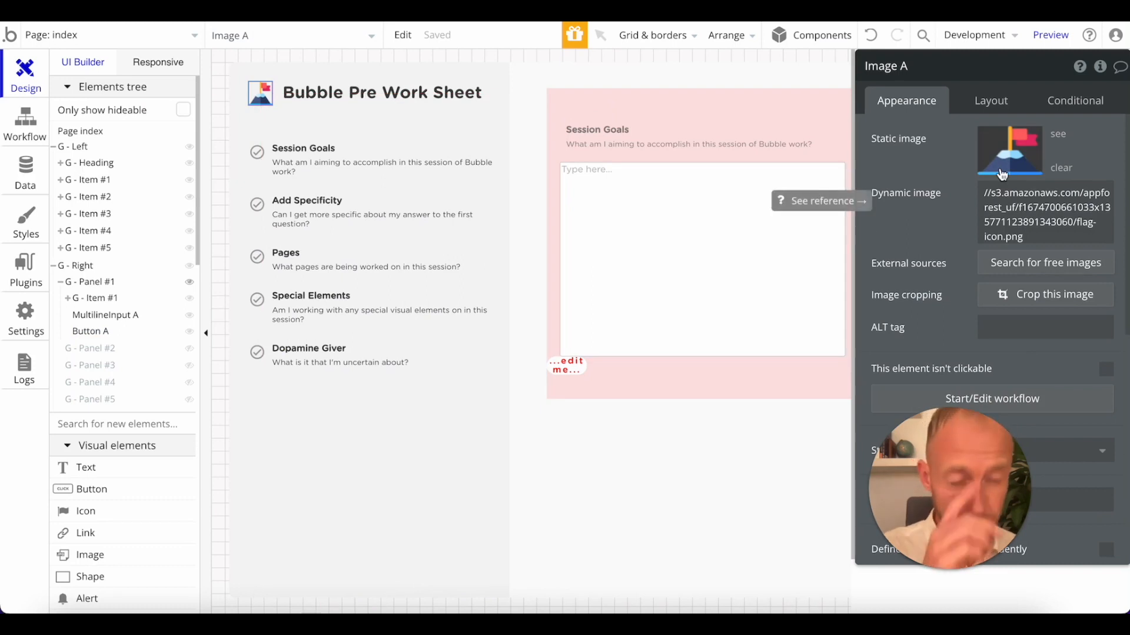
left_click(571, 367)
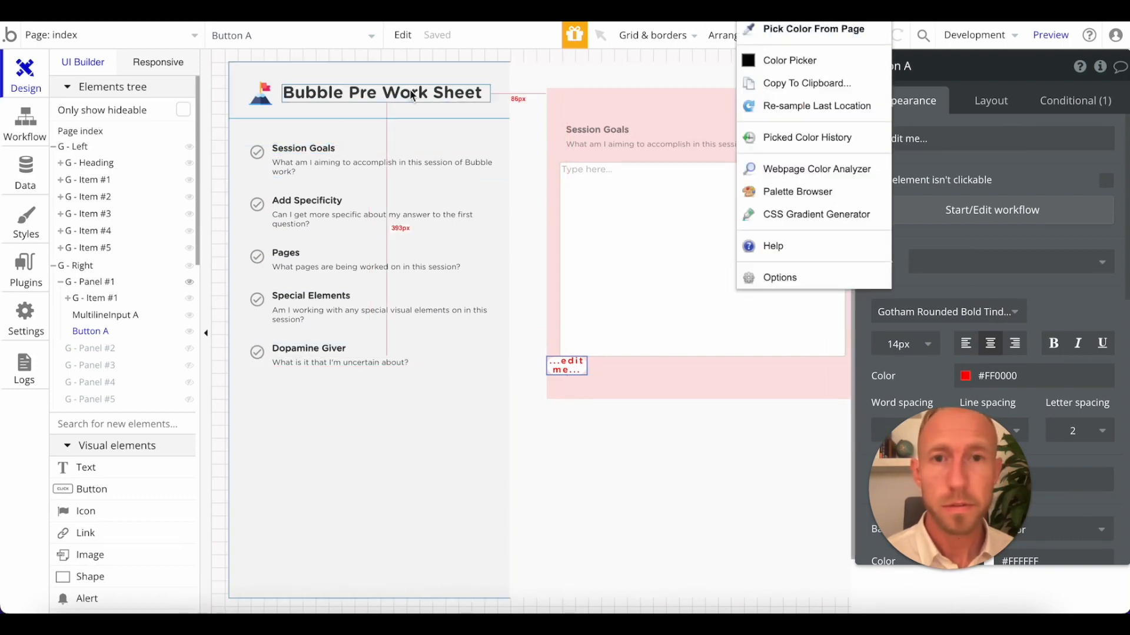
left_click(792, 59)
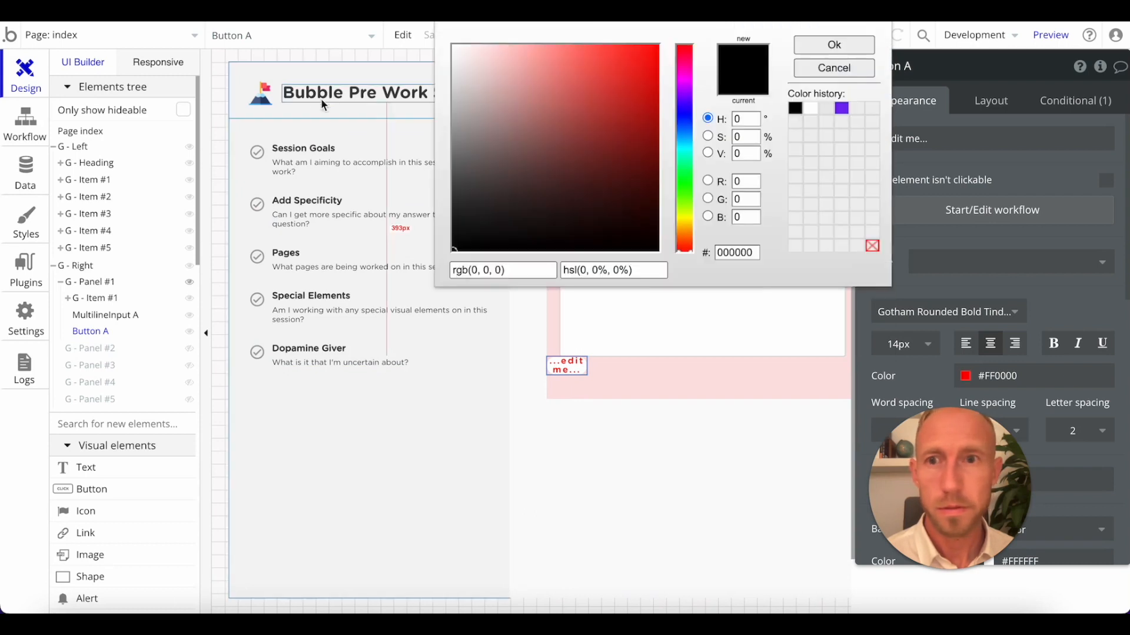
left_click(260, 99)
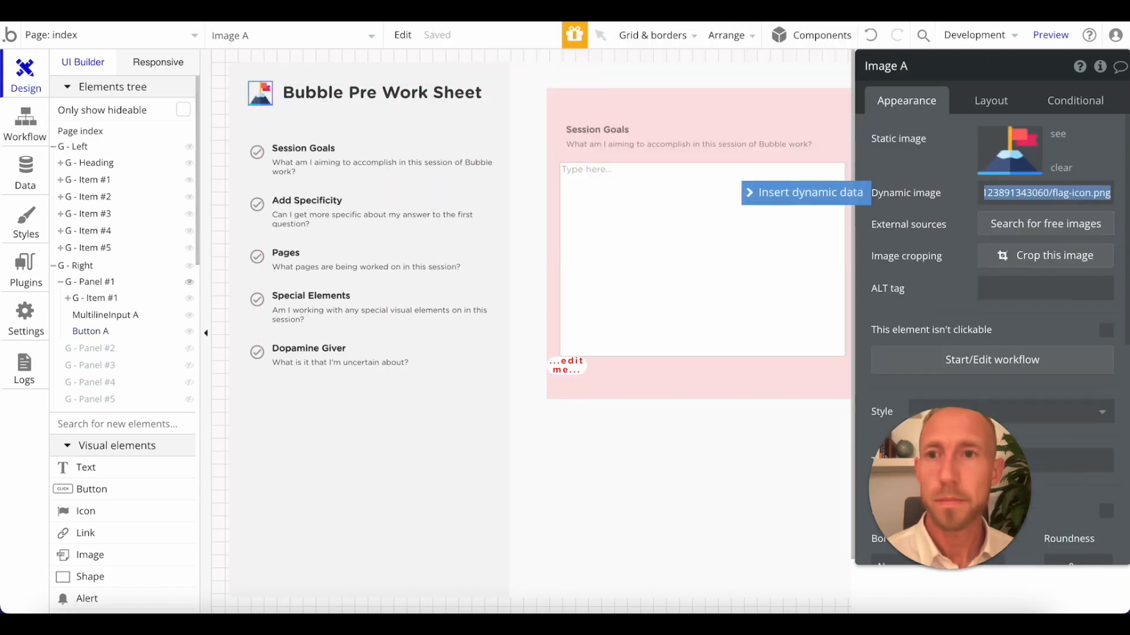
Switch to the worksheet preview, refresh it and try to sample a colour from the flag icon.
left_click(371, 12)
key("super+r")
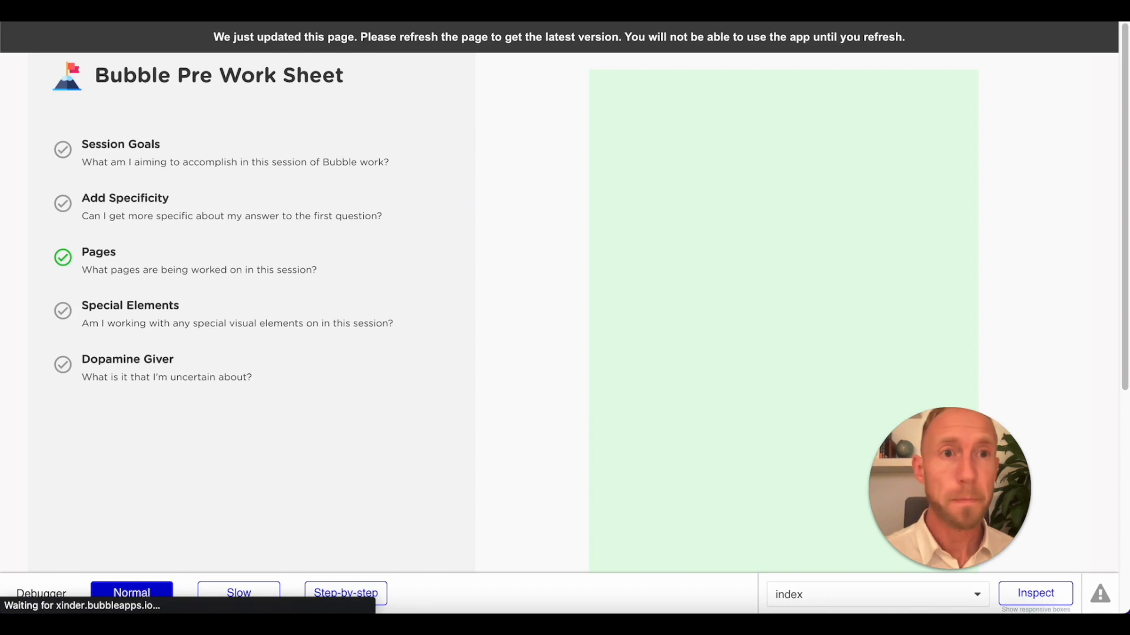
left_click(892, 10)
left_click(794, 28)
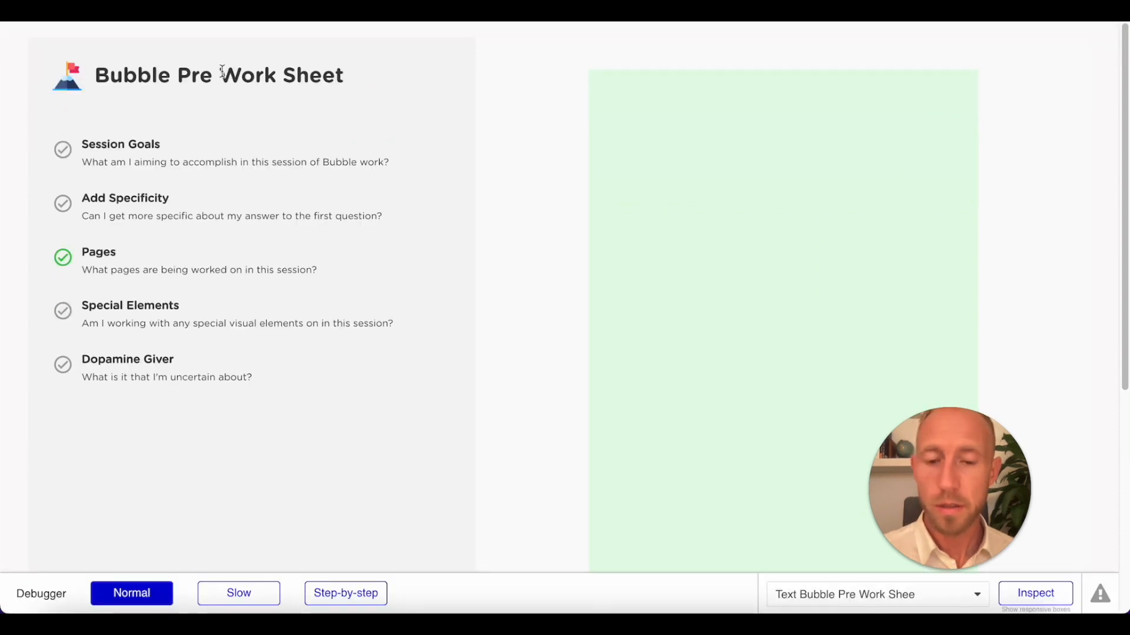
key("super+t")
type("#F4F4F4")
key("super+w")
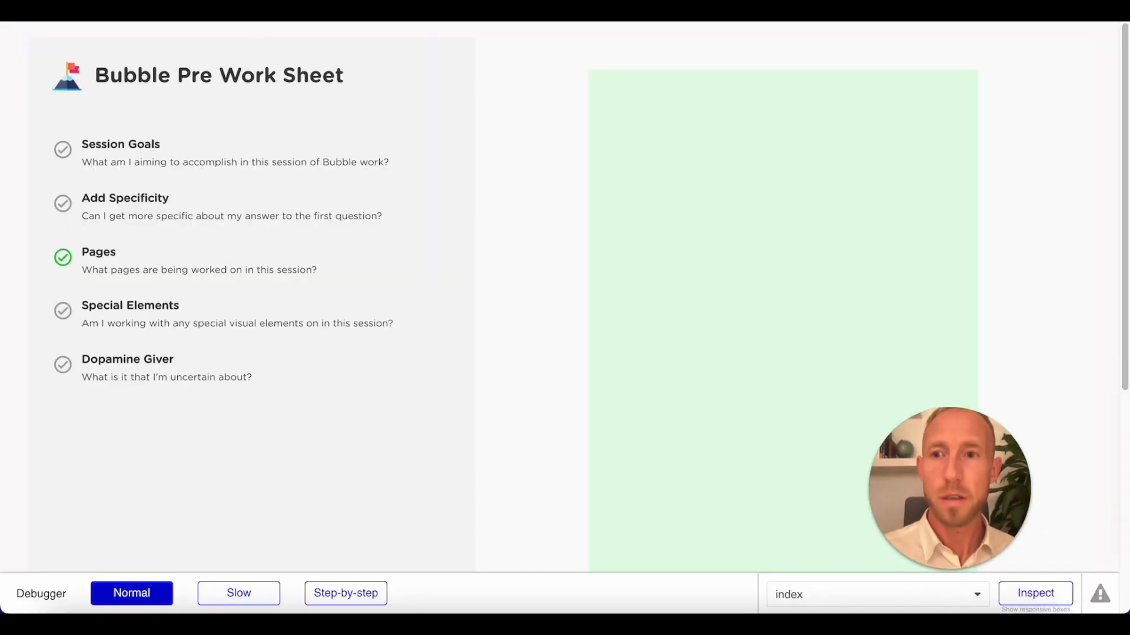
left_click(885, 12)
left_click(772, 29)
left_click(71, 126)
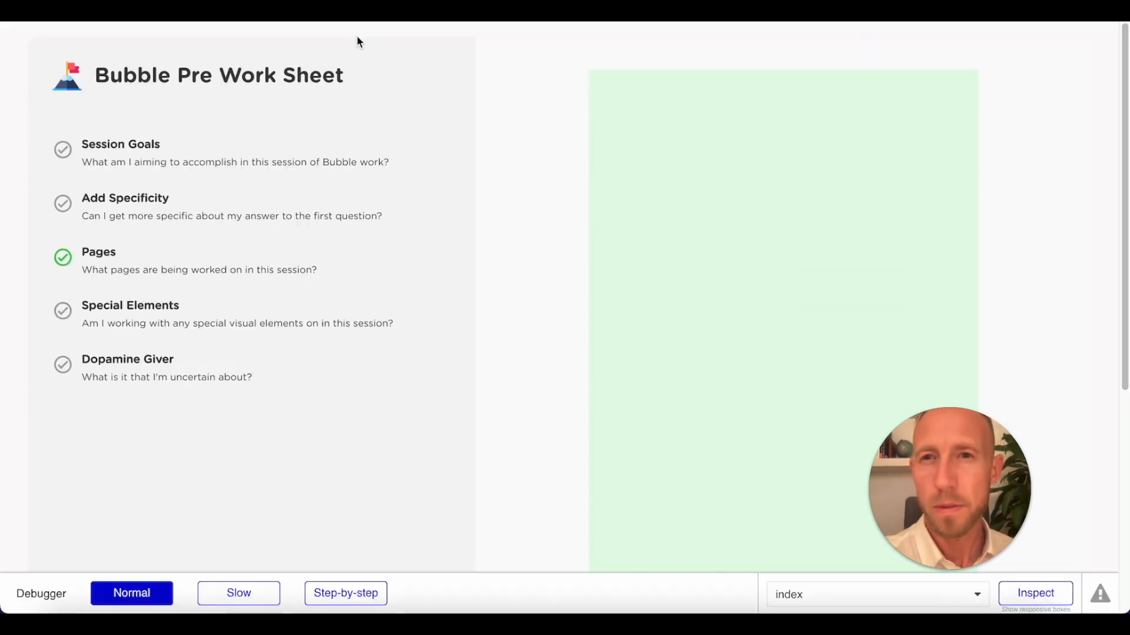
left_click(885, 12)
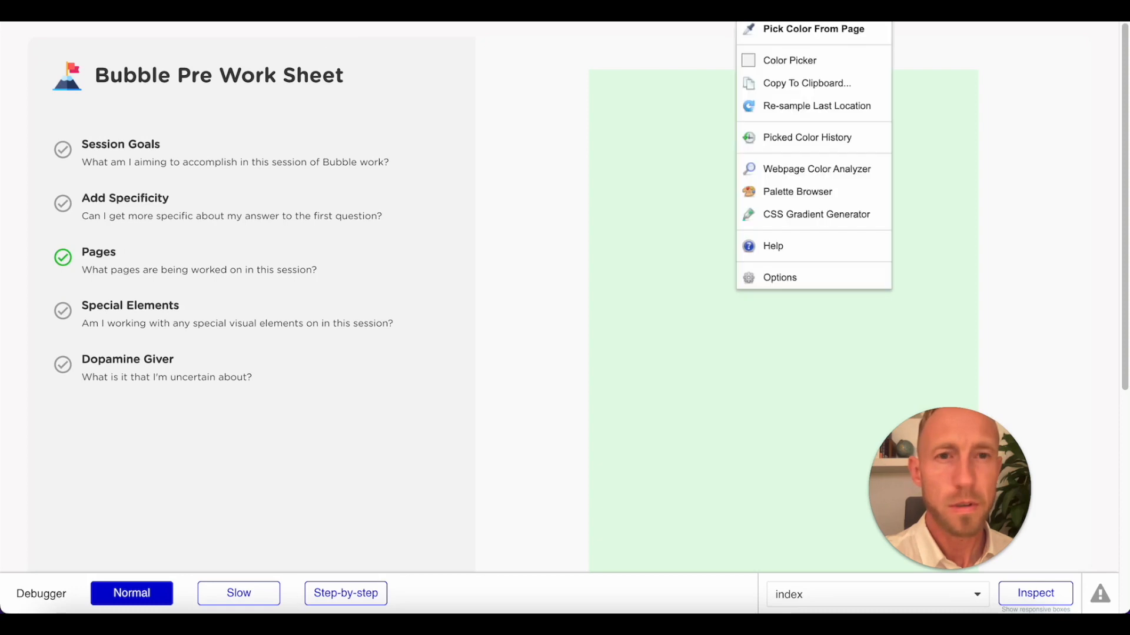
left_click(780, 58)
left_click(832, 65)
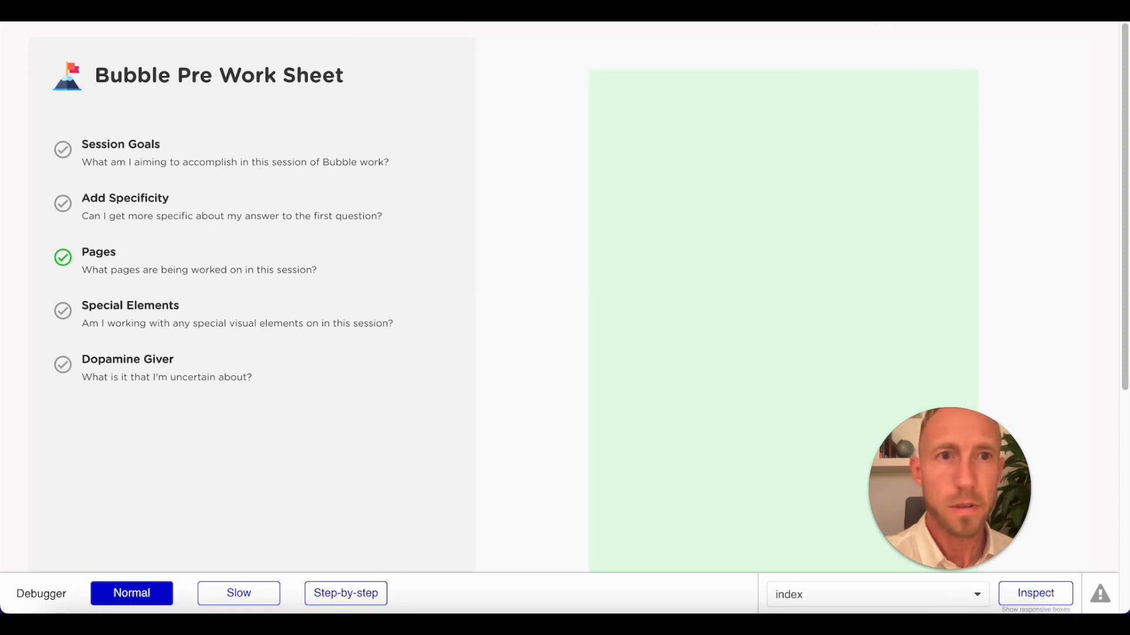
Sample the blue #4D618C from the mountain in the heading's flag icon and check the copied colour code.
left_click(892, 19)
left_click(773, 31)
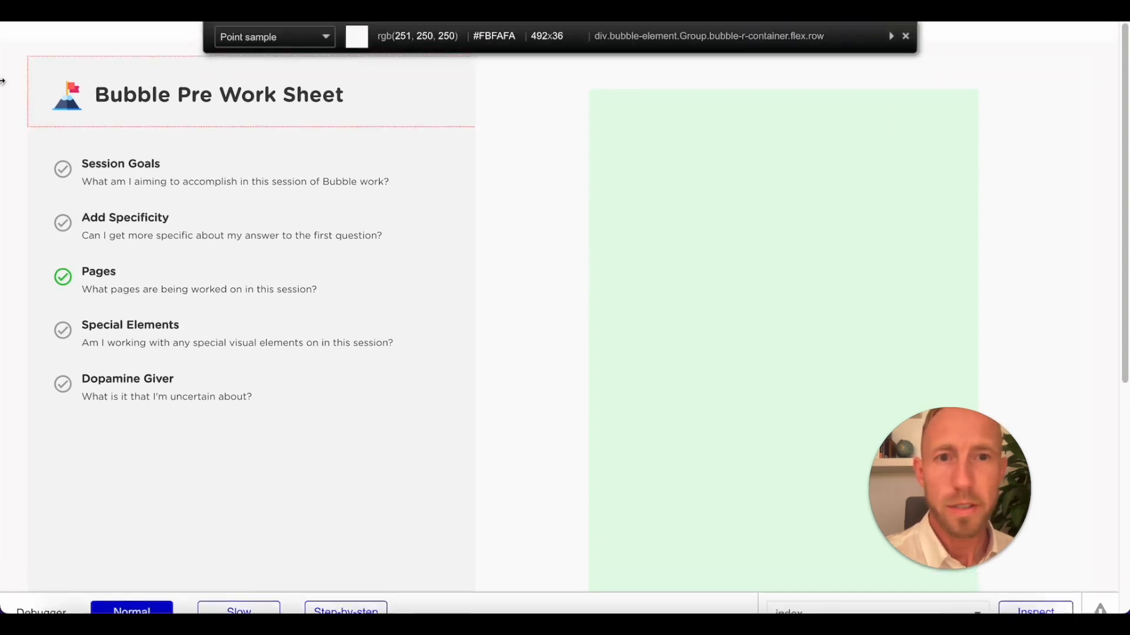
left_click(66, 123)
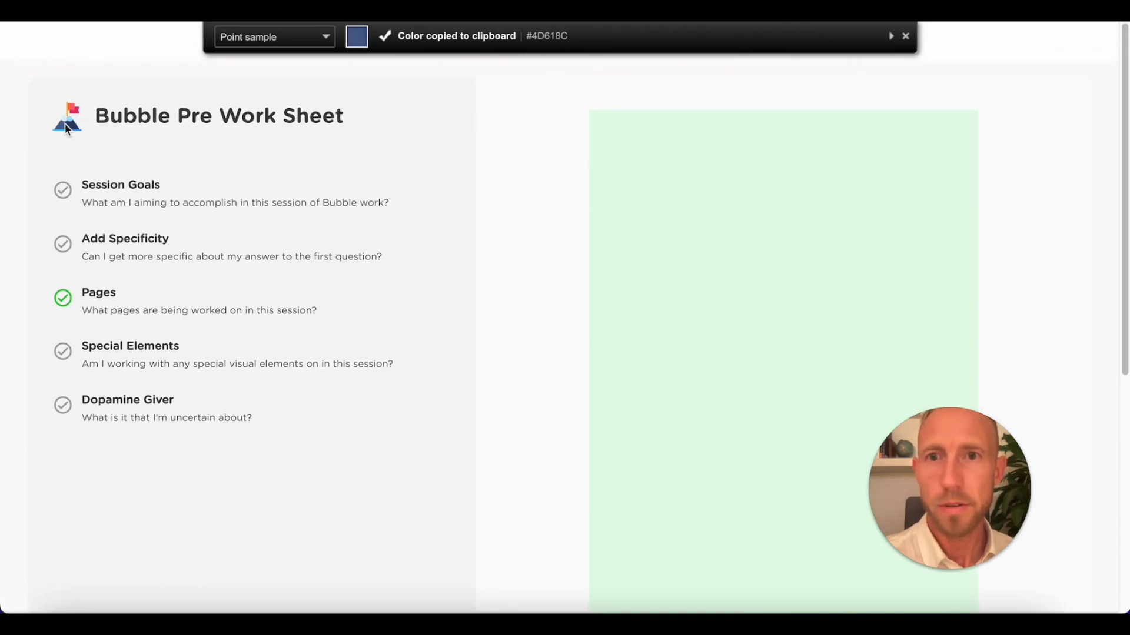
double_click(65, 125)
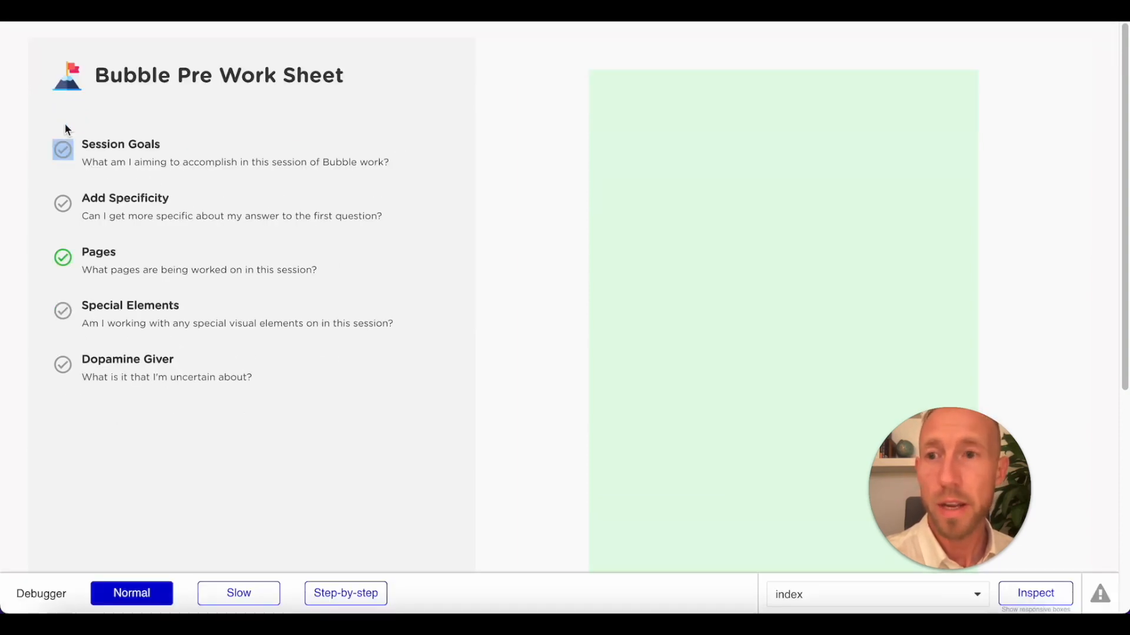
key("super+t")
key("super+v")
key("super+w")
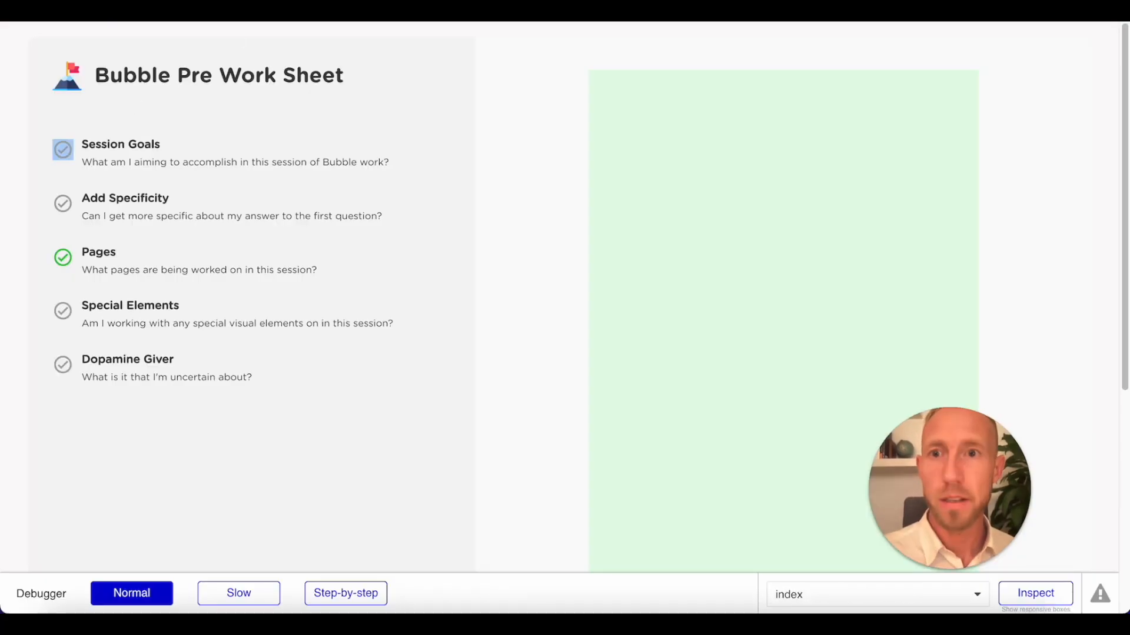
Return to the editor and set Button A's font colour to #4D618C.
key("ctrl+shift+Tab")
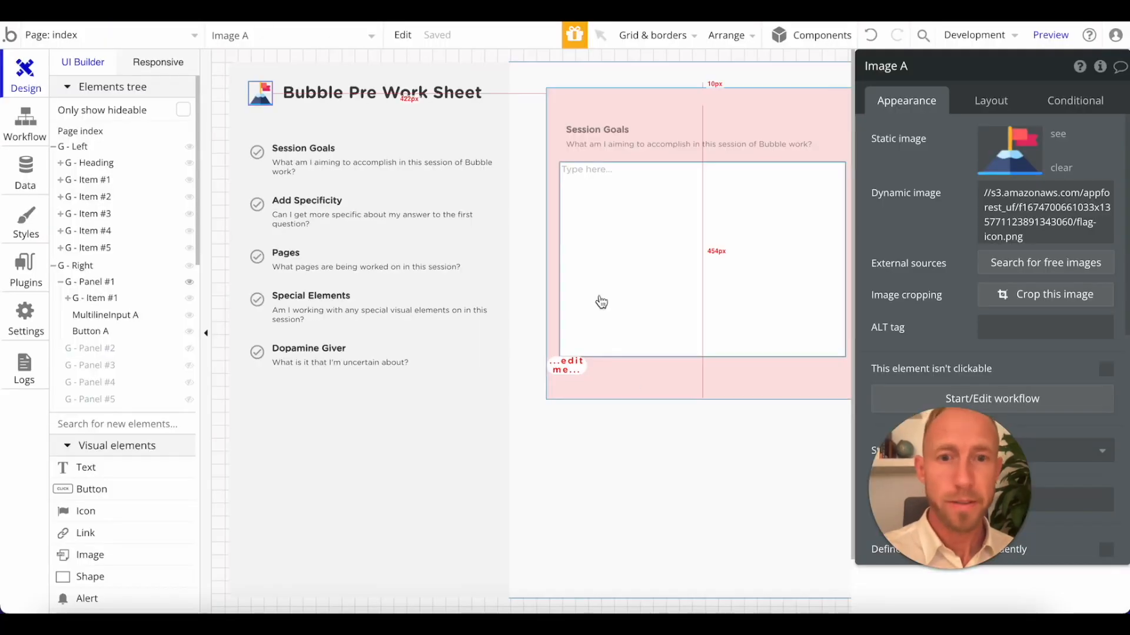
left_click(569, 370)
left_click(999, 376)
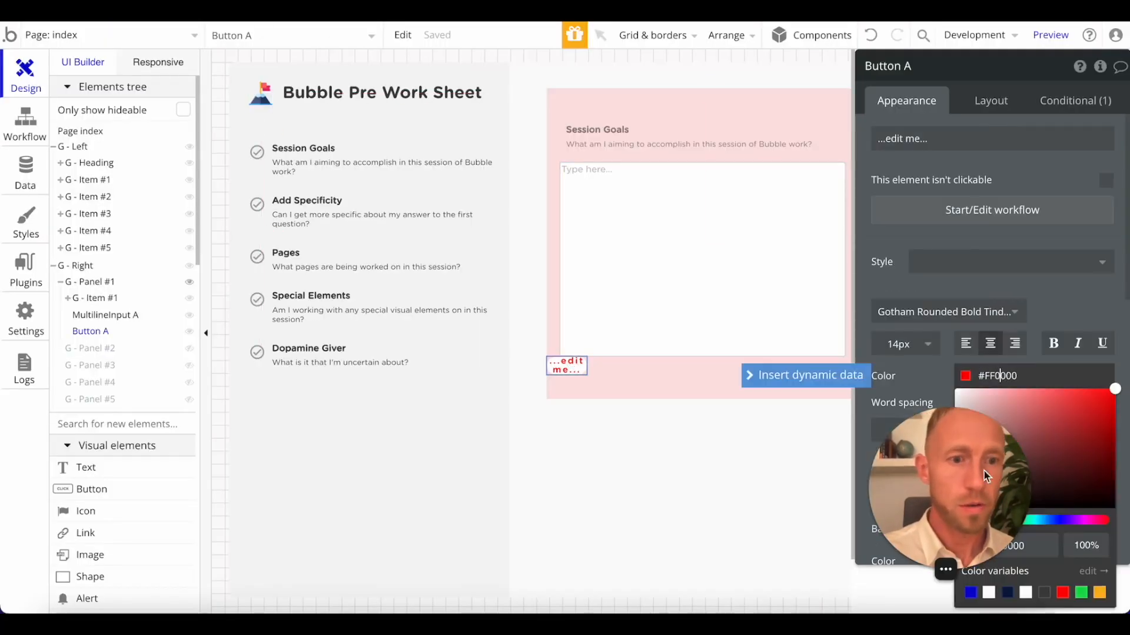
left_click(1015, 545)
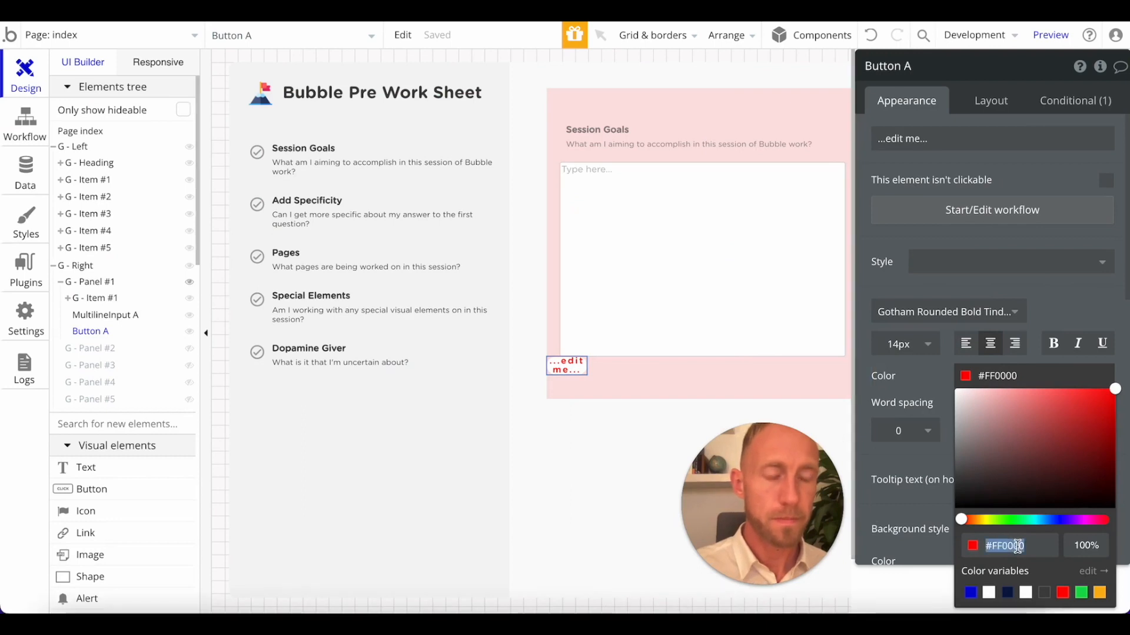
left_click(1001, 545)
type("\\")
key("BackSpace")
key("super+v")
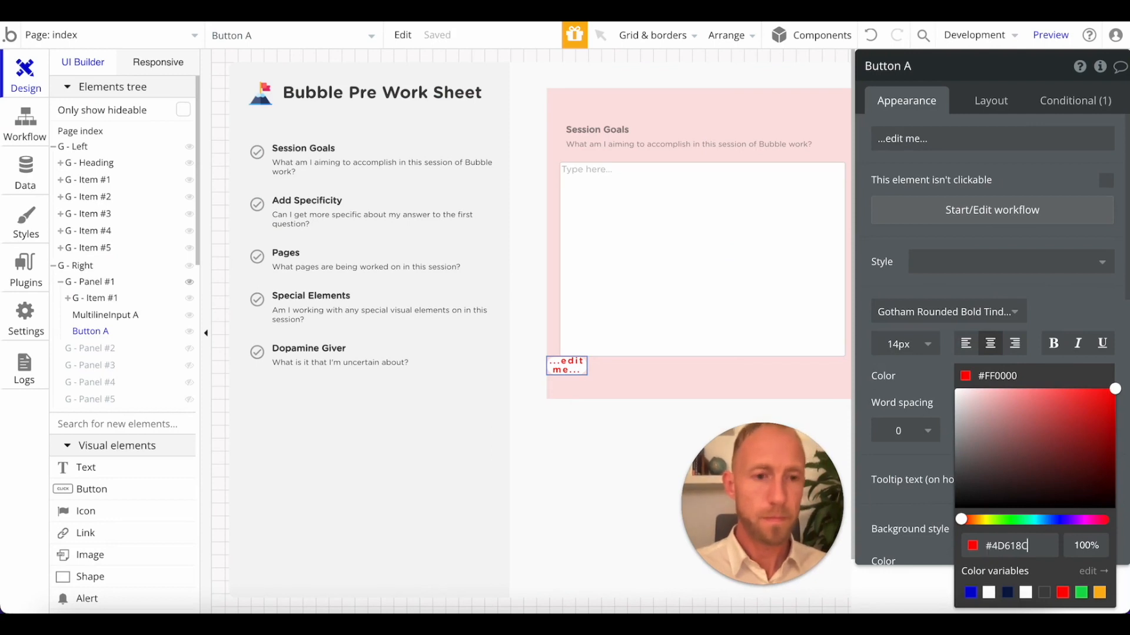
left_click(902, 396)
Set the background style of G - Panel #1 to None.
left_click(706, 378)
left_click(1029, 345)
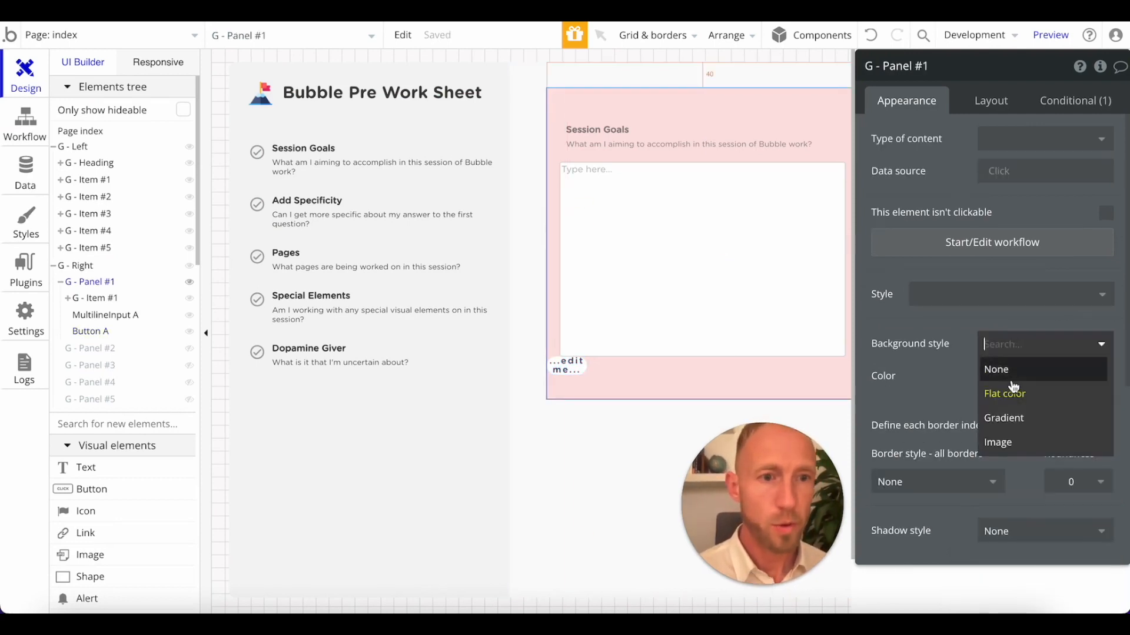
left_click(1003, 368)
Change the text of the button below the multiline input to "Continue".
left_click(569, 363)
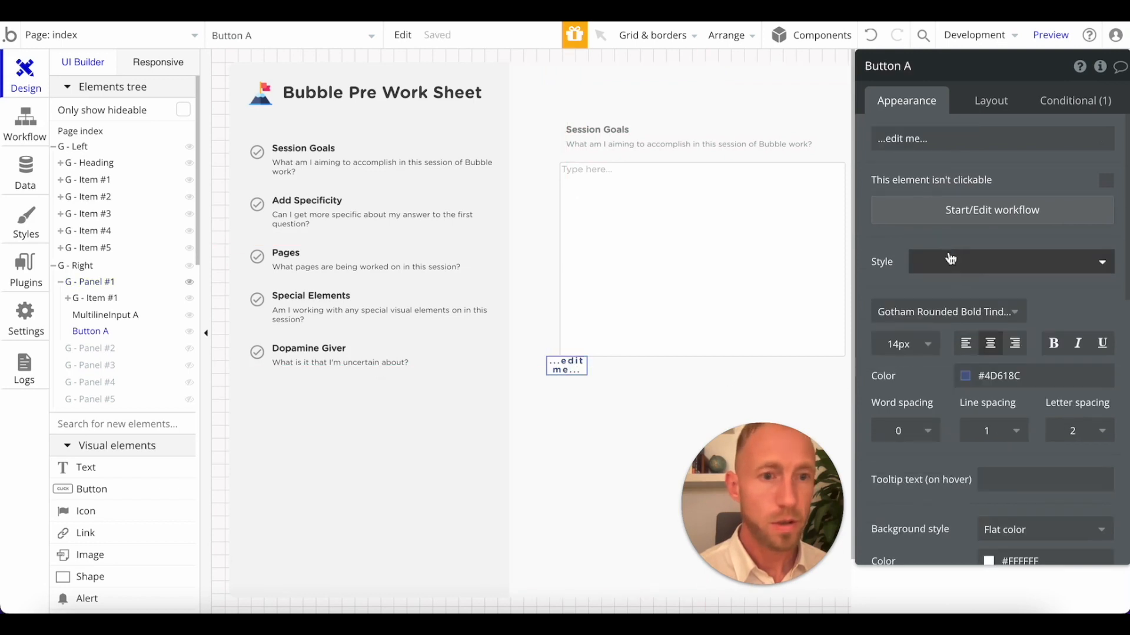
left_click(889, 144)
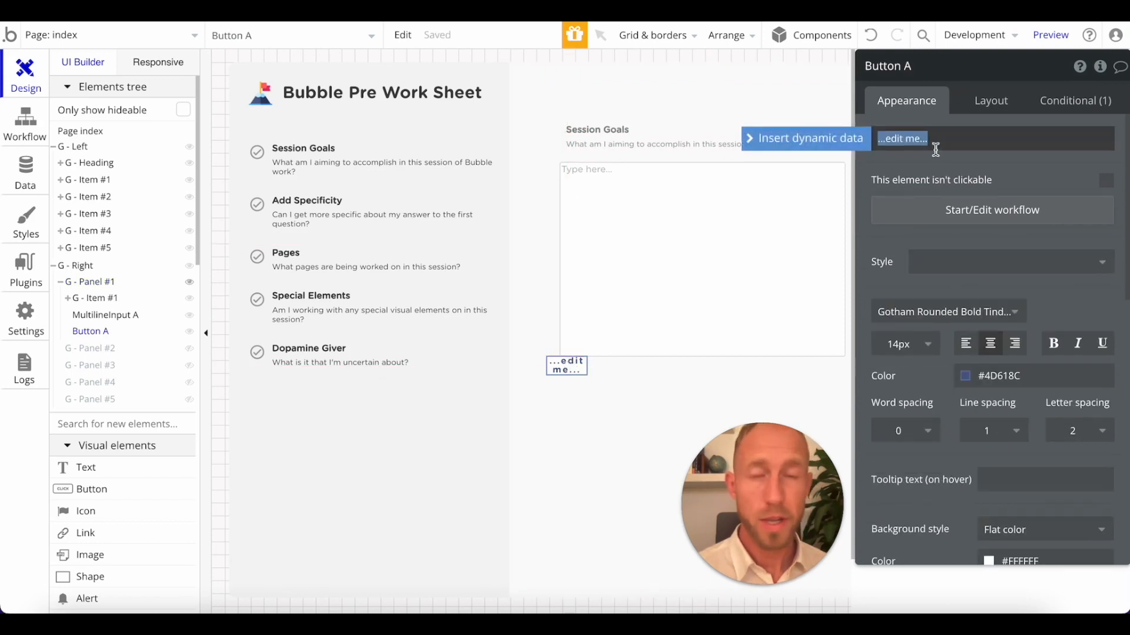
type("Continue")
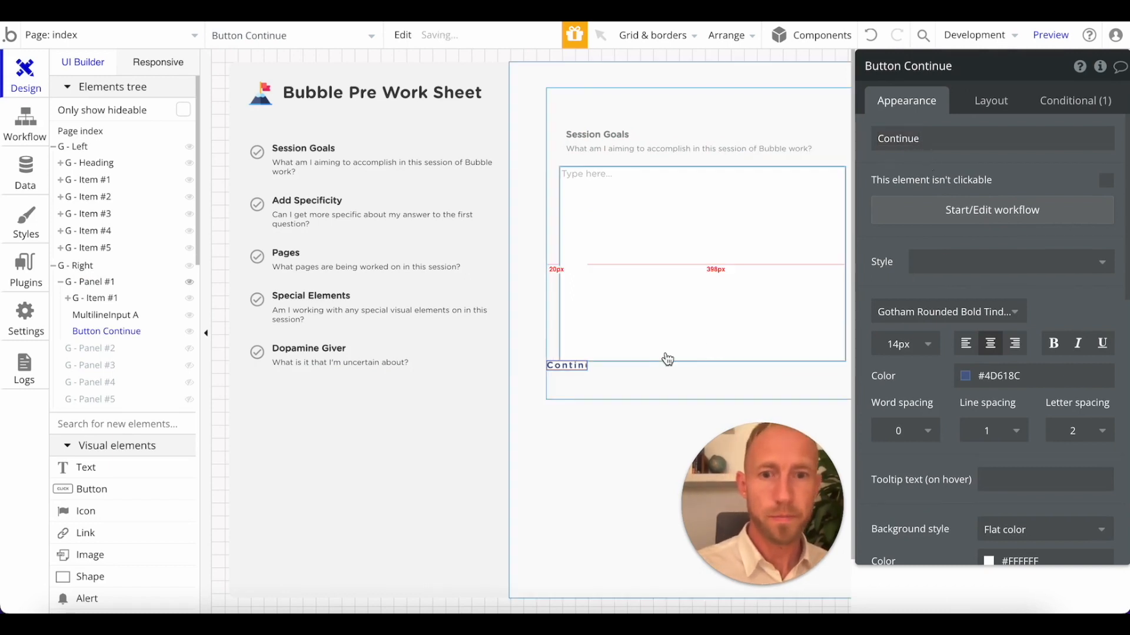
Turn off the fixed width of the Continue button and set its minimum height to 35 px.
left_click(988, 102)
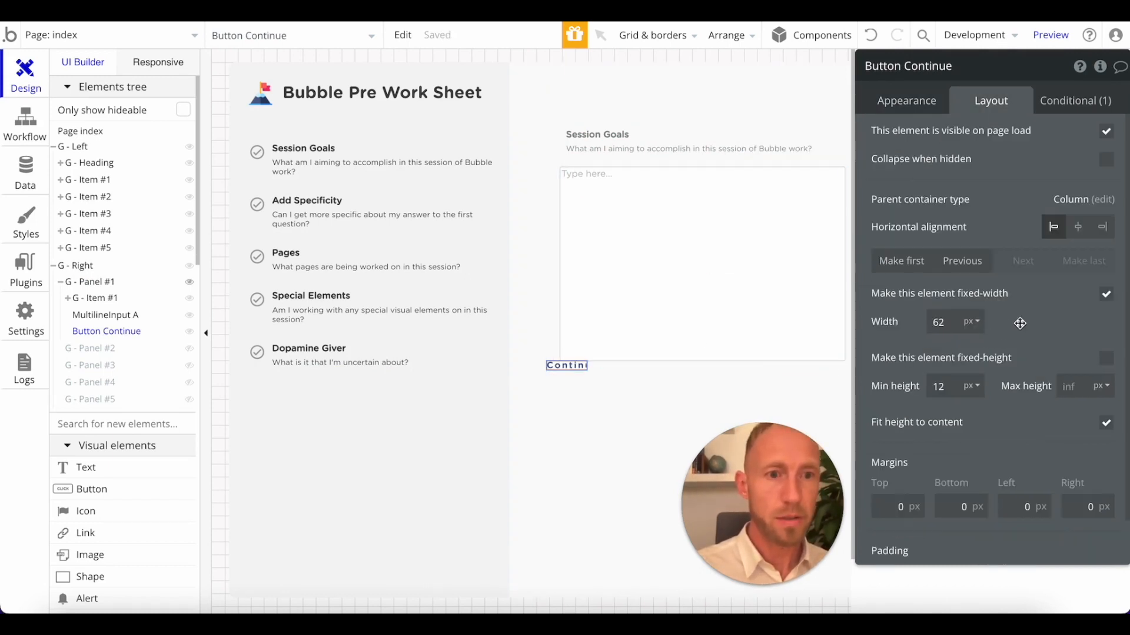
left_click(1106, 295)
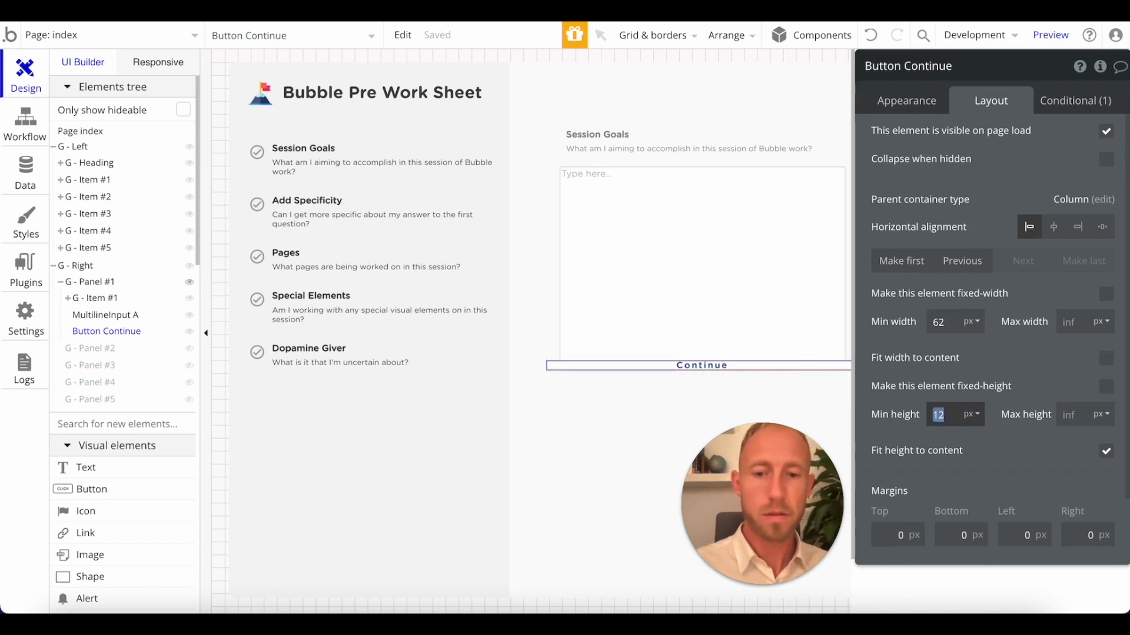
type("35")
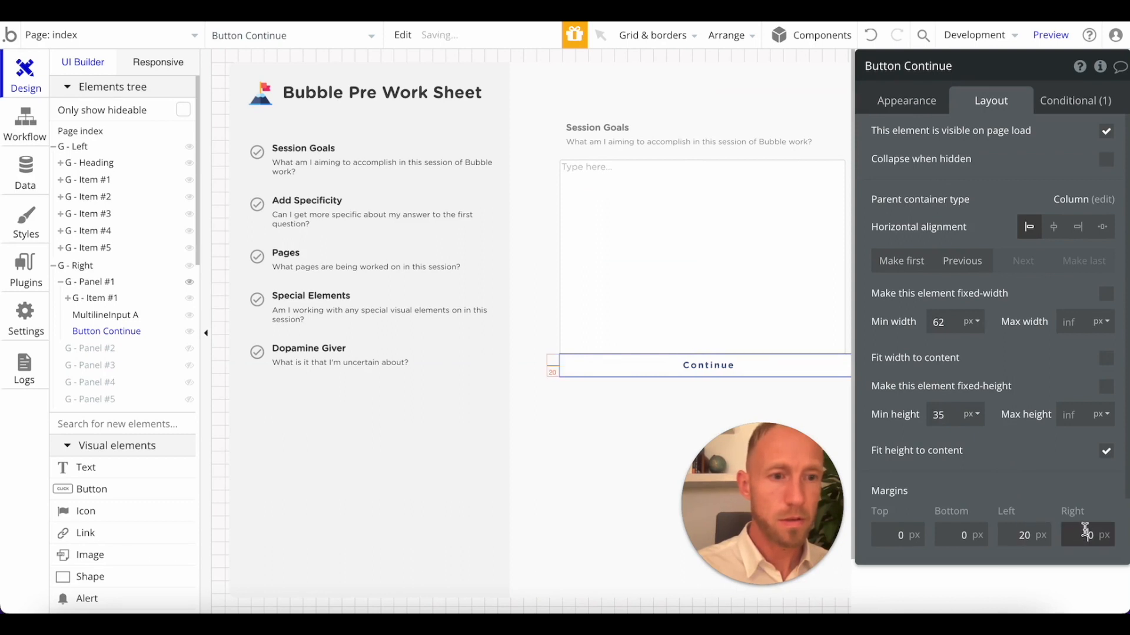
Check MultilineInput A's margins and give the Continue button 20 px margins on all four sides.
left_click(765, 336)
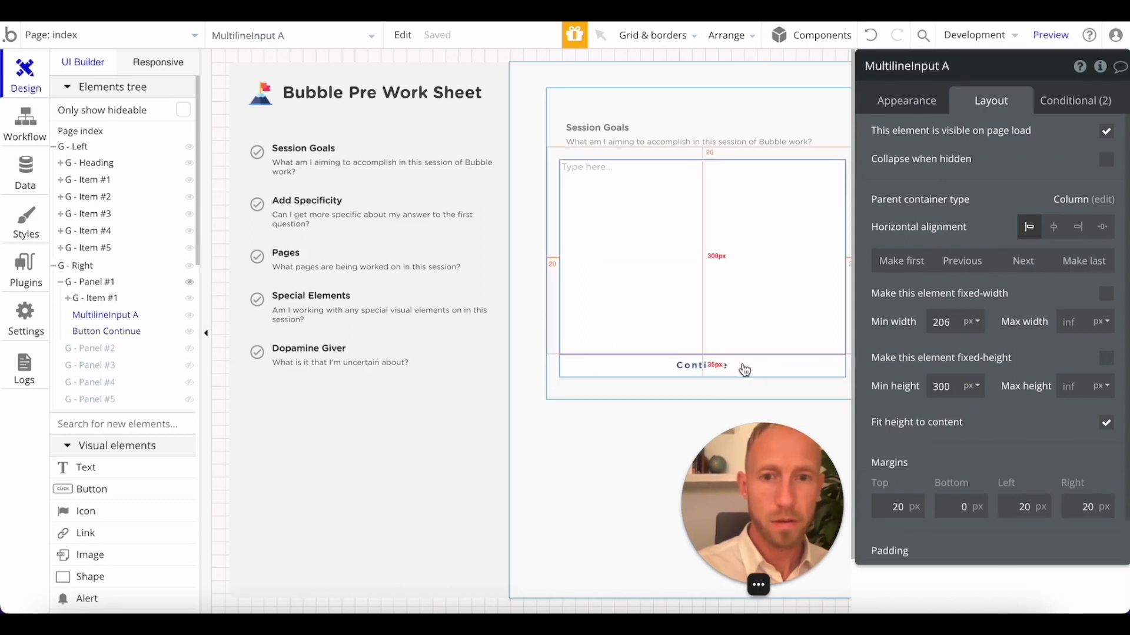
left_click(743, 369)
left_click(967, 504)
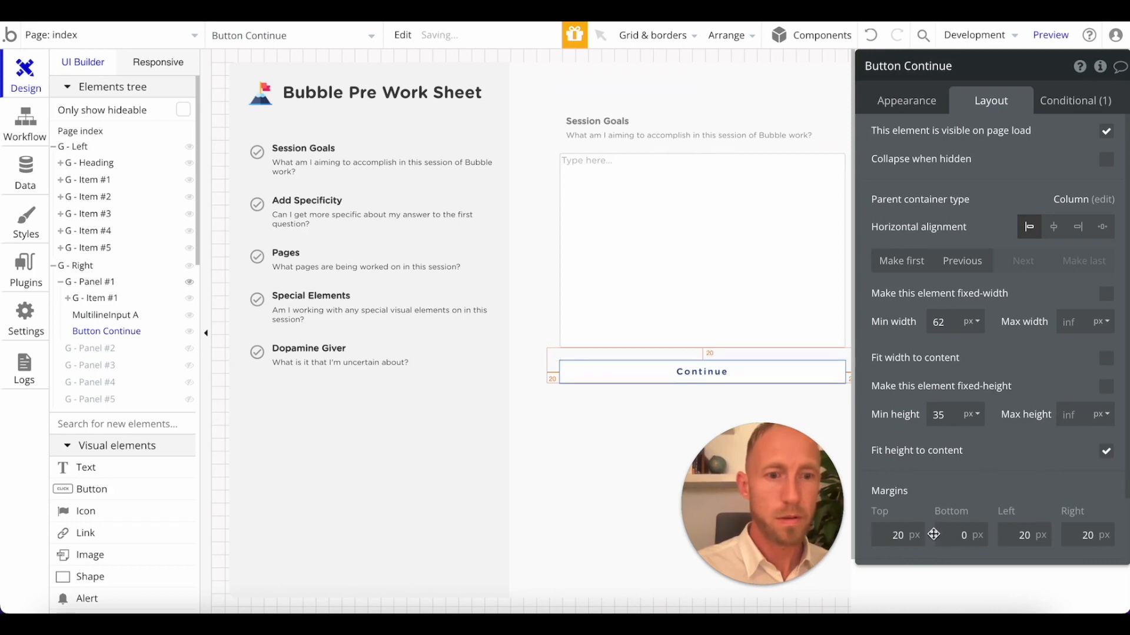
type("20")
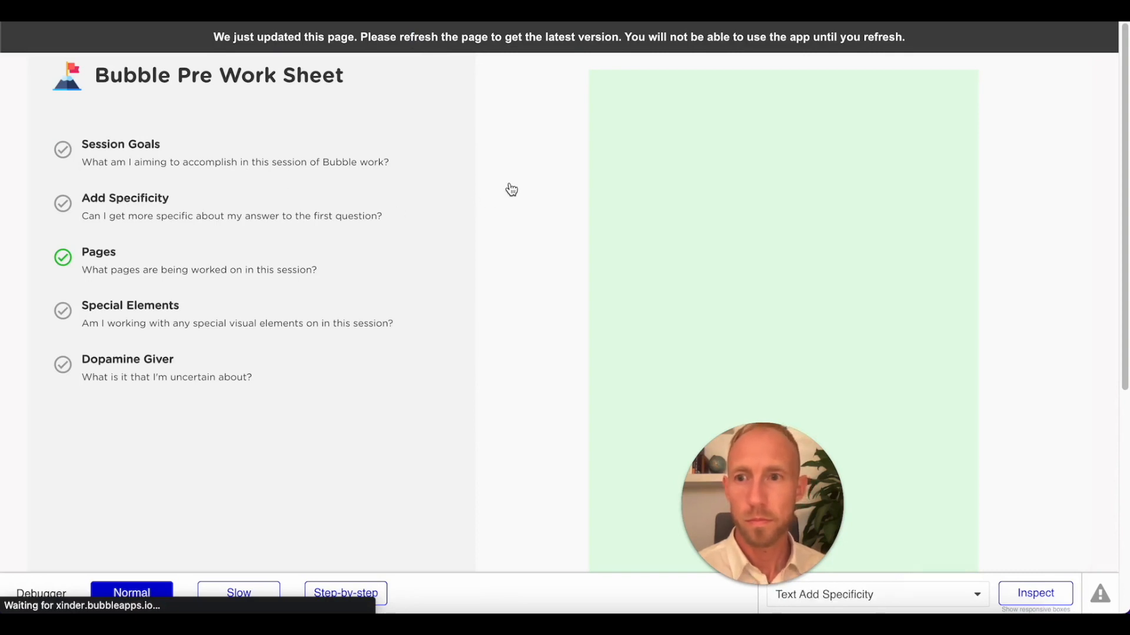
Refresh the worksheet preview, open its Session Goals step to check the panel and return to the editor.
left_click(212, 157)
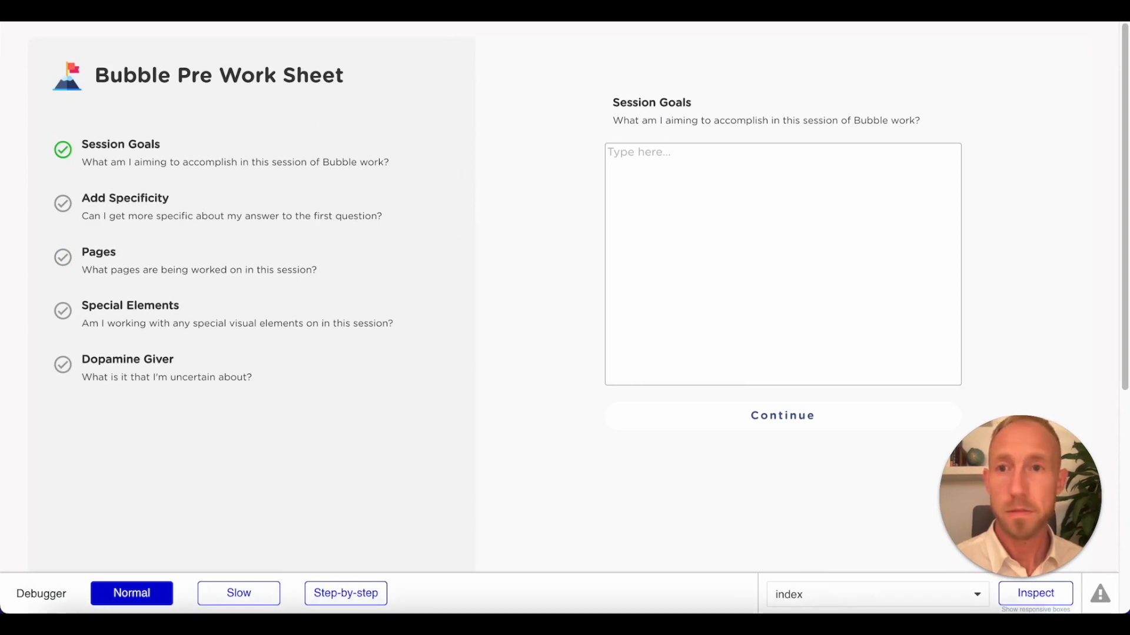
key("ctrl+shift+Tab")
Move the Session Goals G - Text group out of G - Item #1 directly into G - Panel #1, and delete the emptied G - Item #1.
left_click(578, 125)
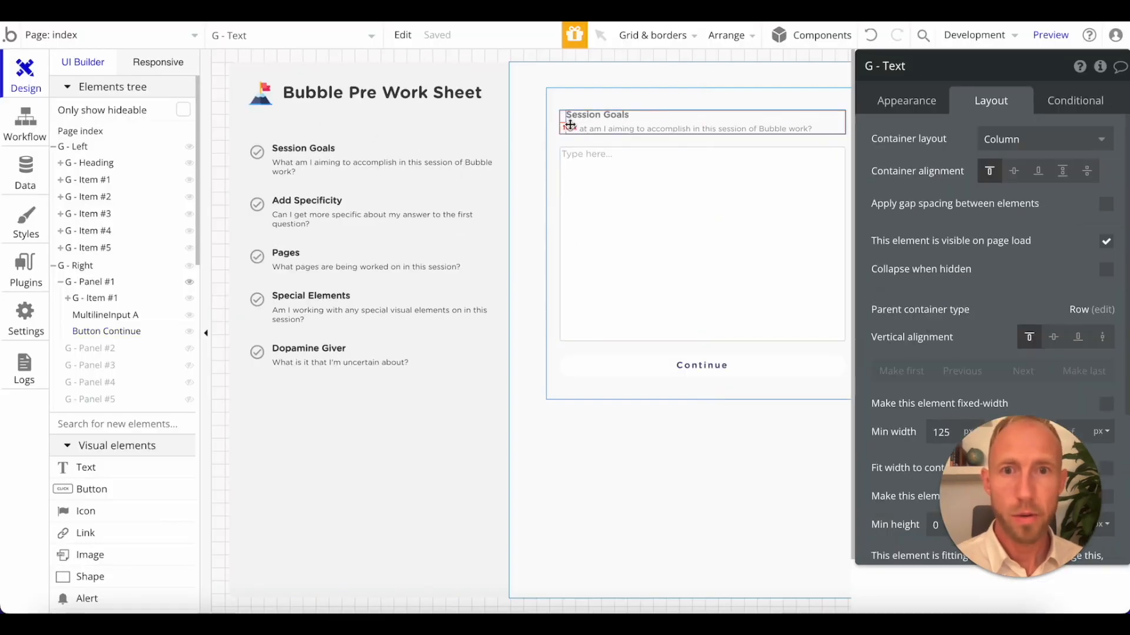
left_click(578, 115)
left_click(571, 125)
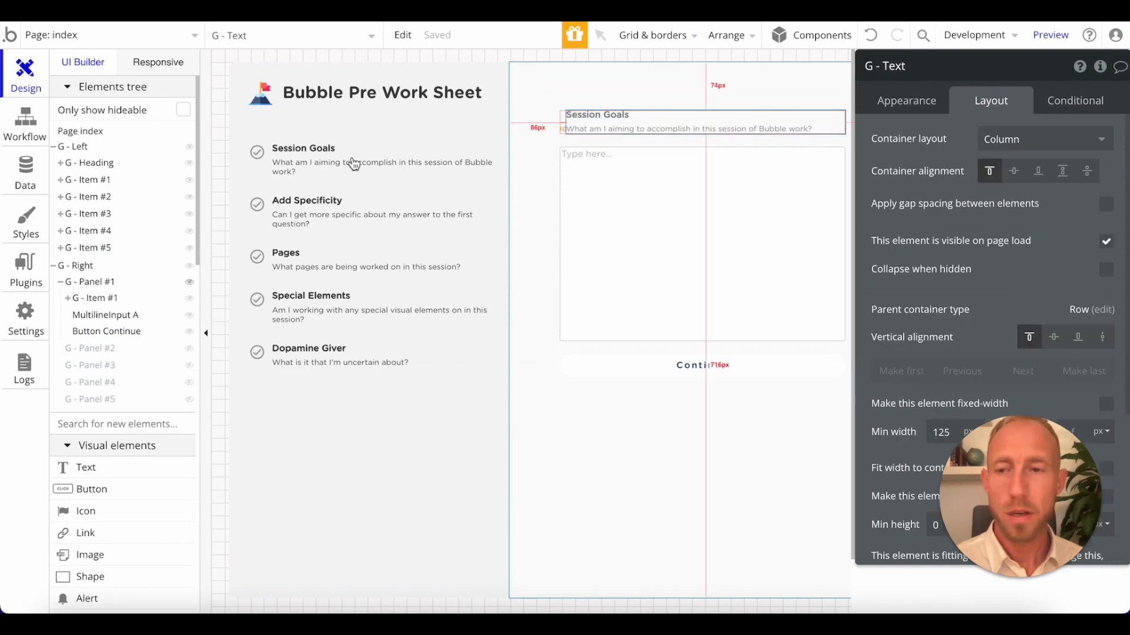
left_click(67, 299)
left_click(102, 317)
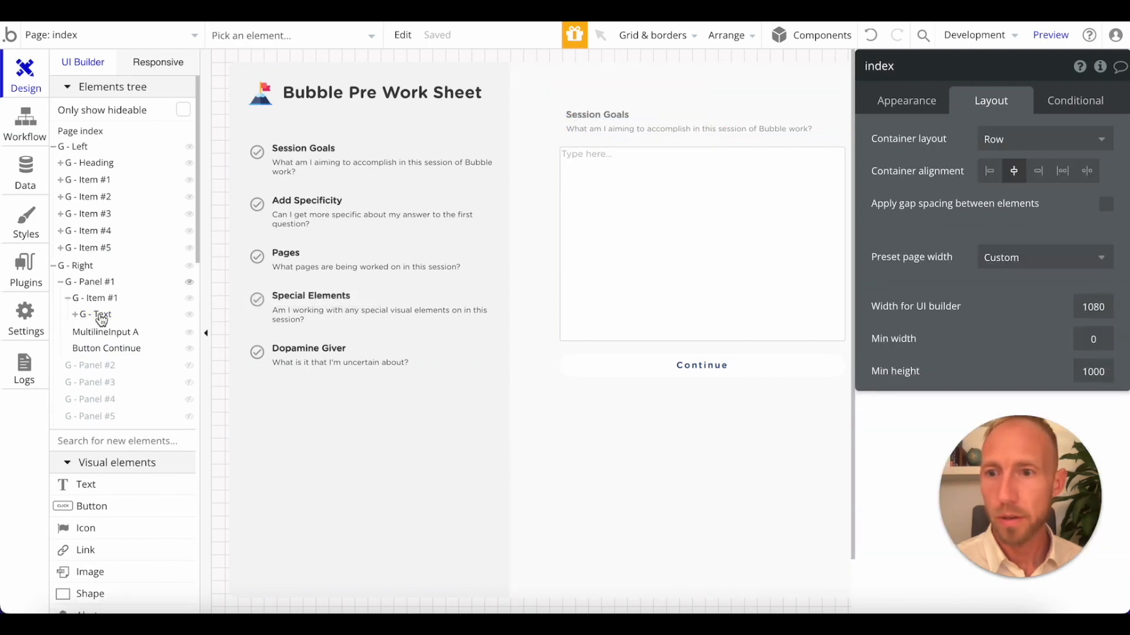
left_click_drag(97, 328, 94, 324)
right_click(102, 304)
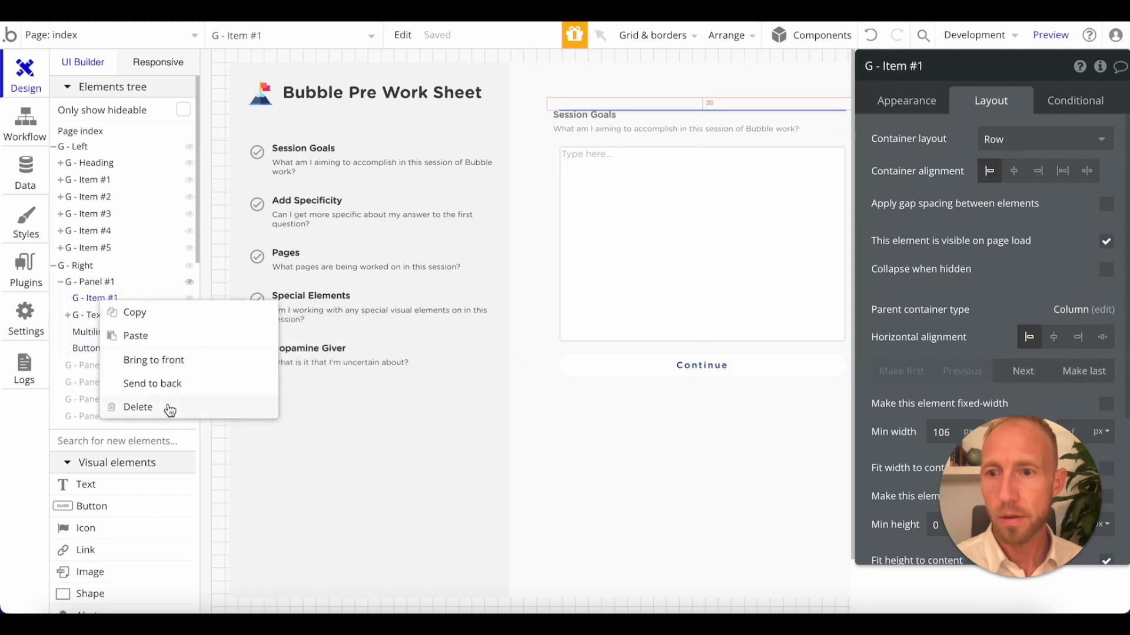
left_click(170, 411)
left_click(97, 299)
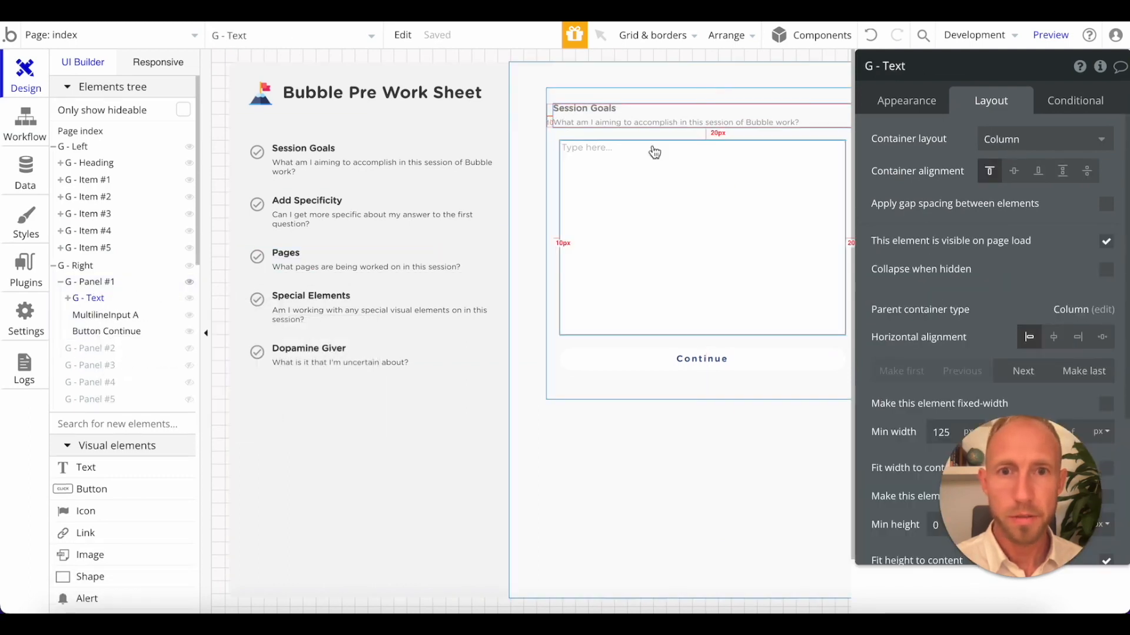
Set the left and right margins of G - Text in Panel #1 to 20 px and refresh the worksheet preview.
scroll(964, 382, "down", 4)
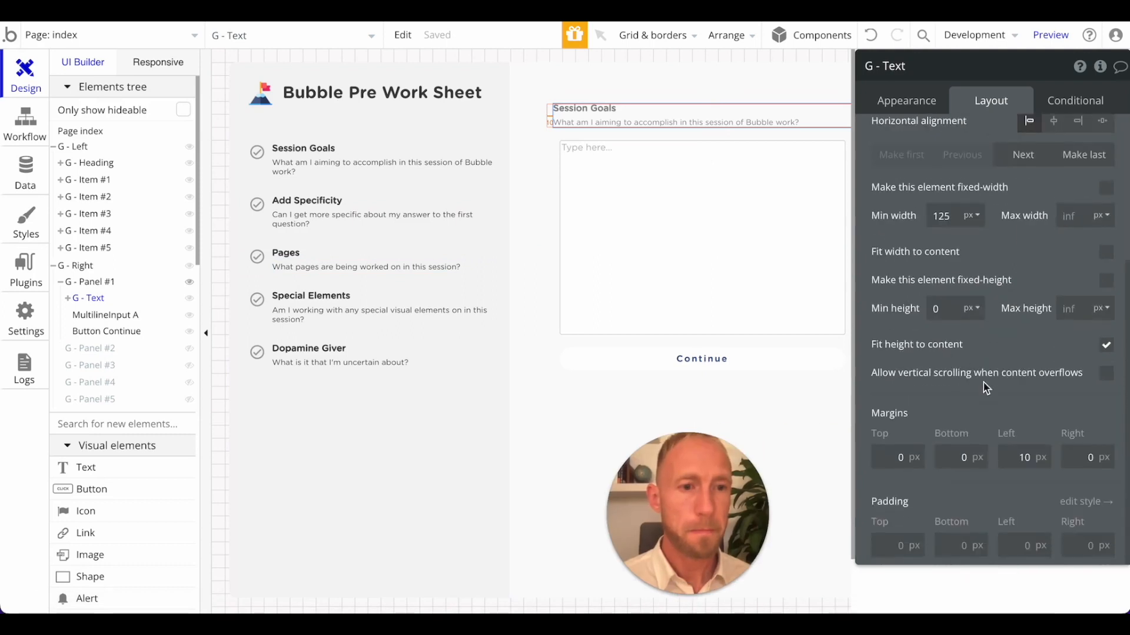
double_click(1025, 457)
type("20")
key("Tab")
type("20")
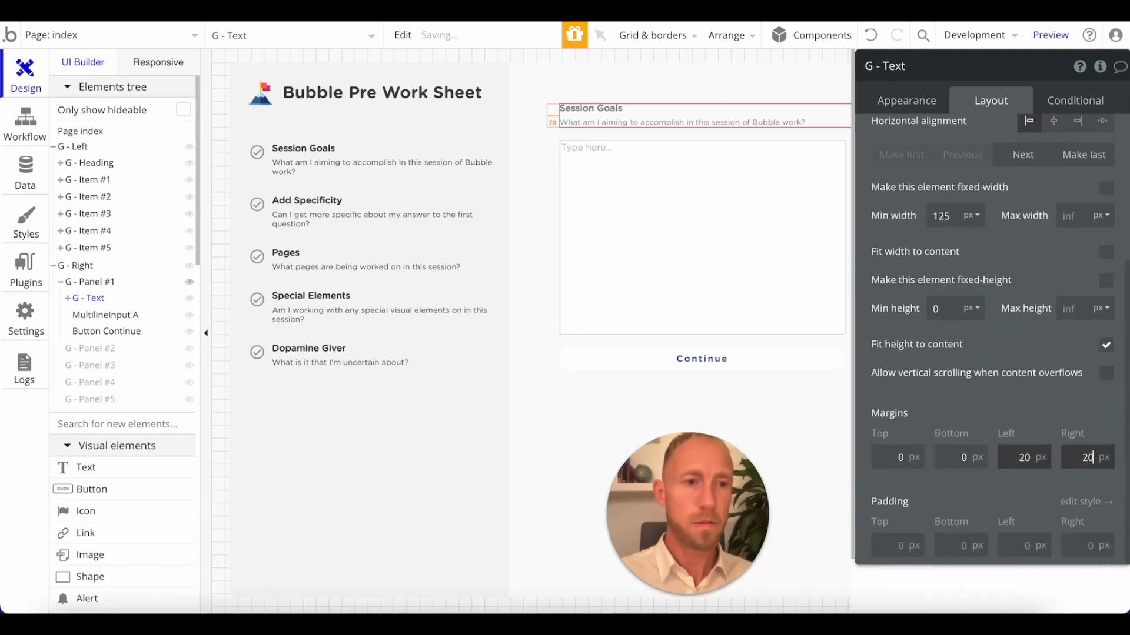
key("Tab")
left_click(908, 459)
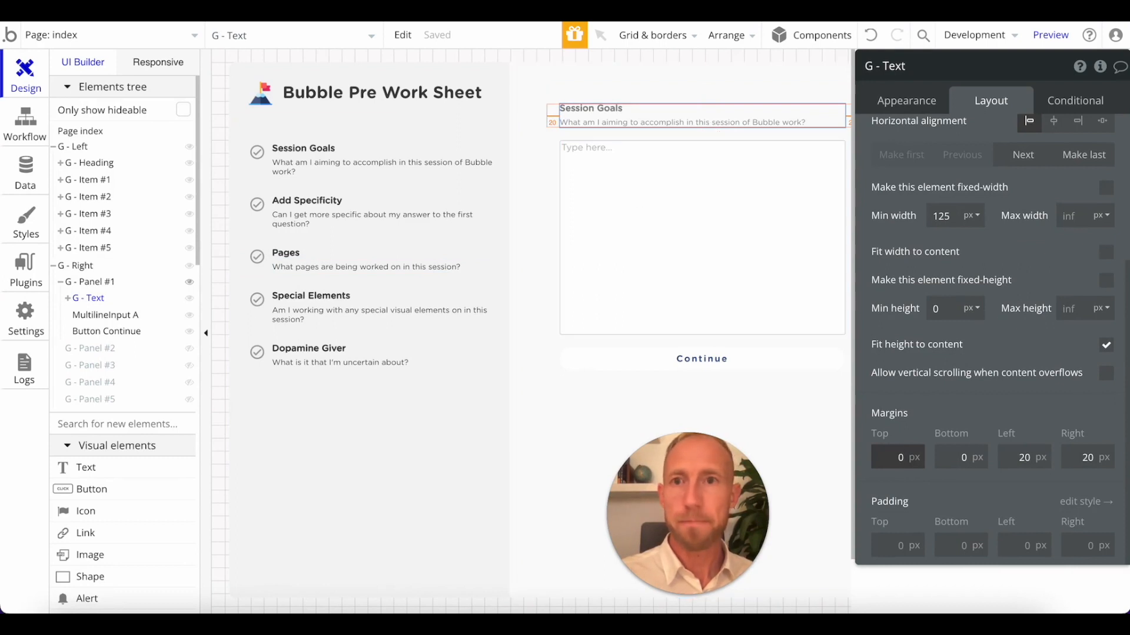
left_click(427, 12)
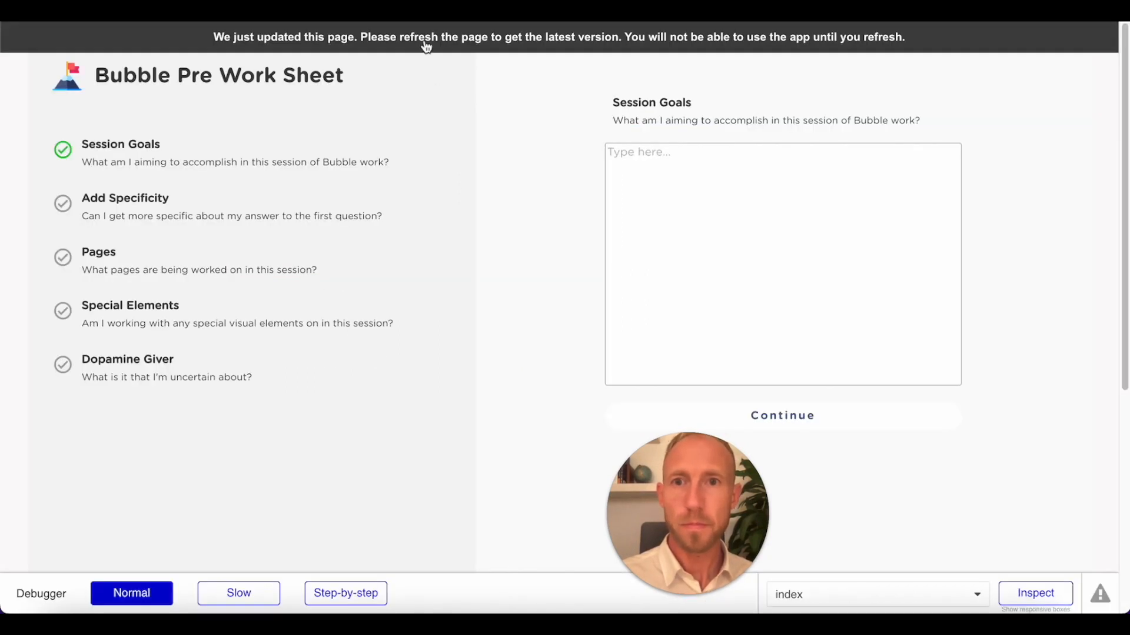
key("super+r")
Switch to the Notepad notes and review the USER INTERFACE tasks, especially building the input screens.
left_click(376, 12)
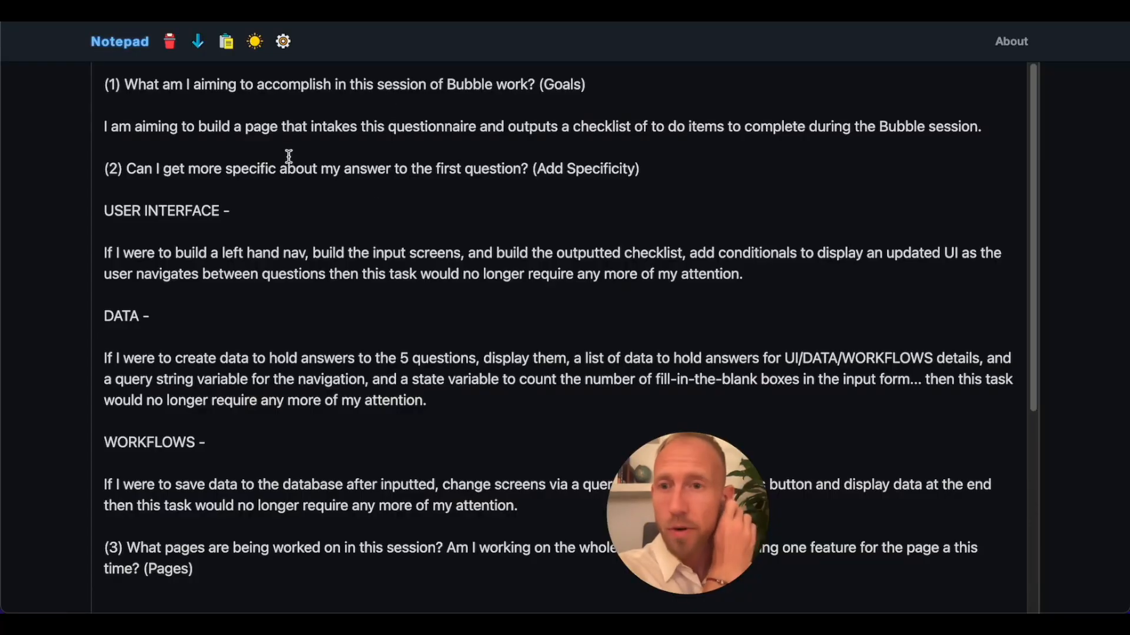
left_click_drag(349, 252, 626, 271)
left_click(606, 258)
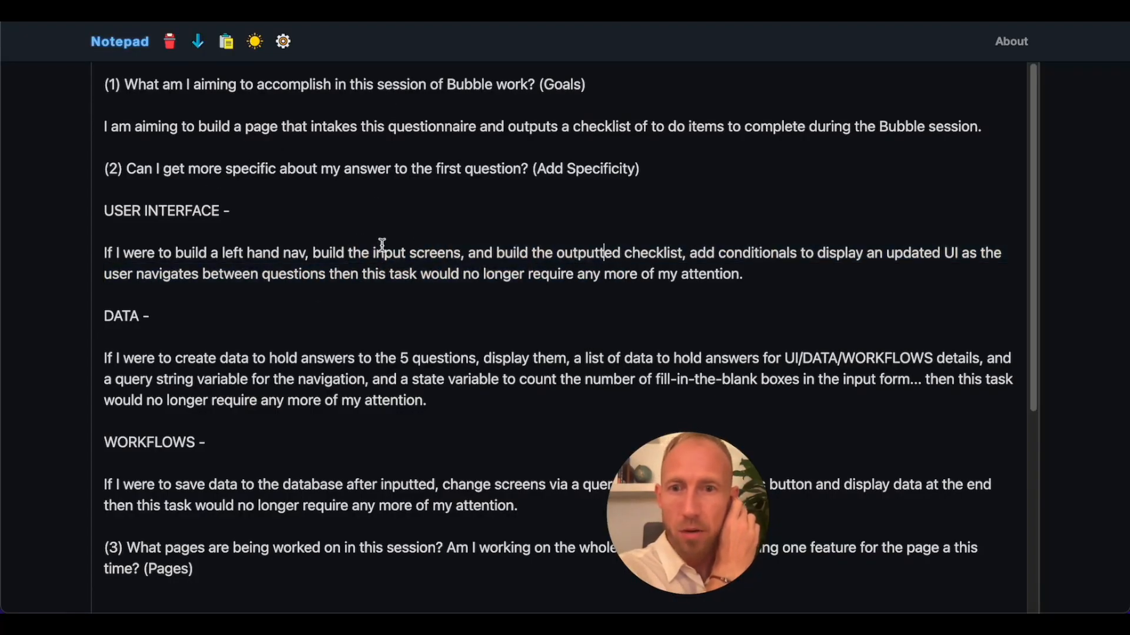
left_click_drag(349, 254, 470, 254)
left_click(461, 253)
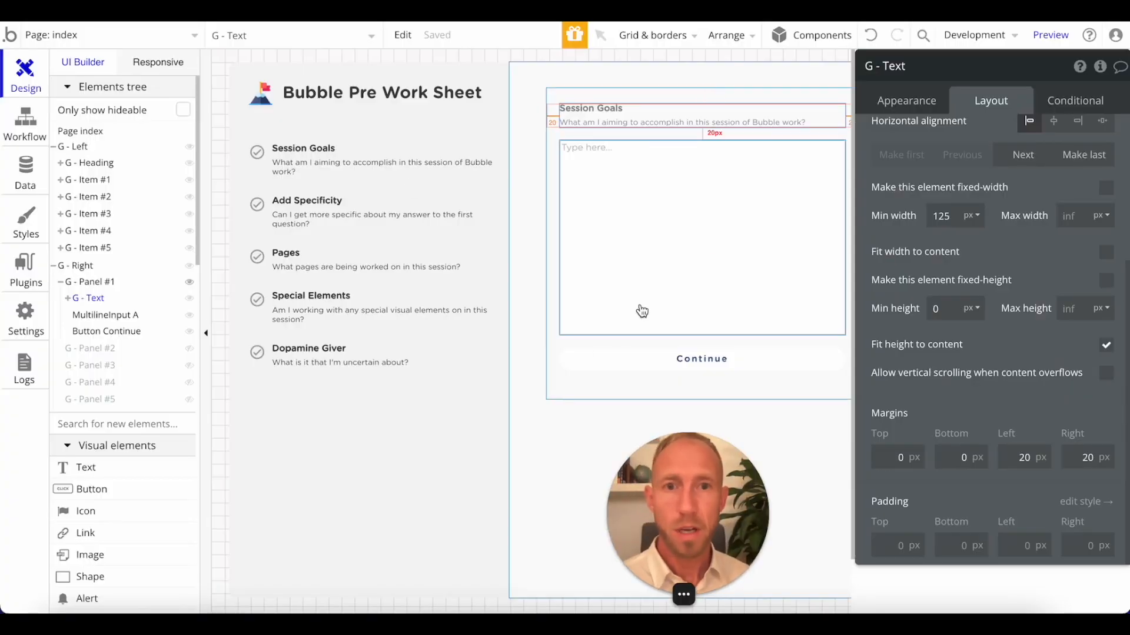
Return to the Bubble editor and copy the Continue button's font color #4D618C.
left_click(647, 359)
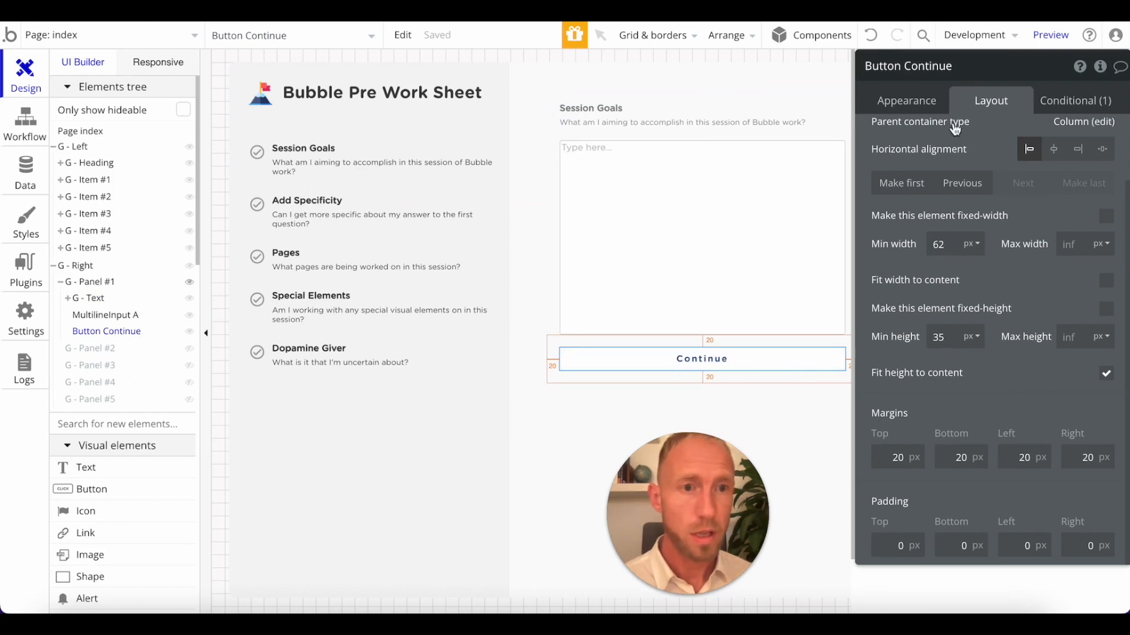
left_click(904, 103)
double_click(1011, 159)
key("super+c")
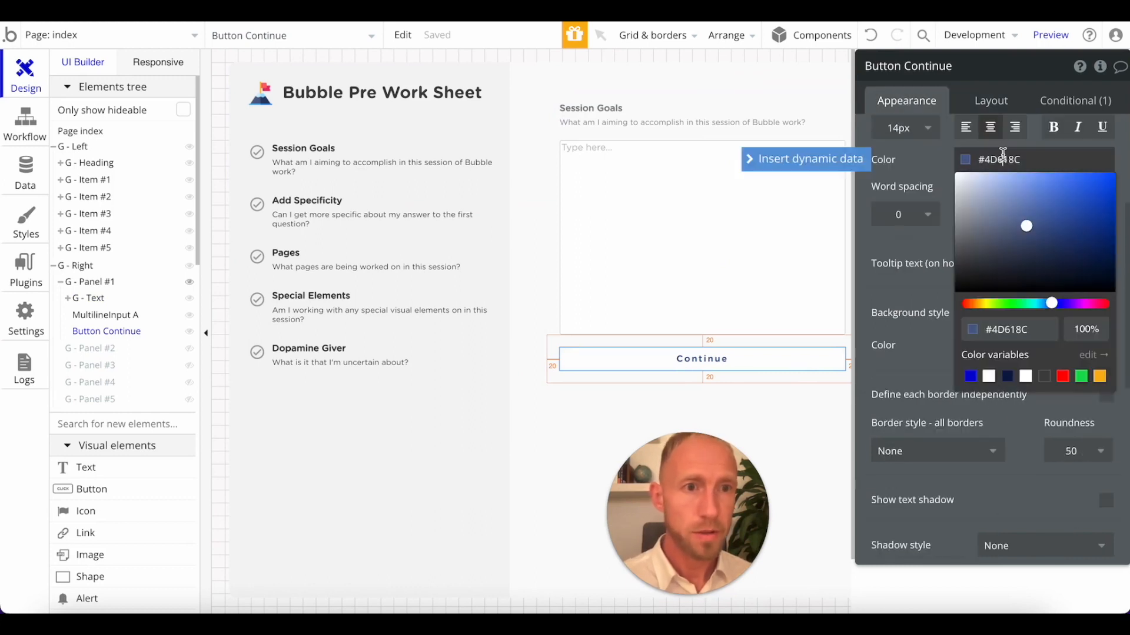
left_click(927, 159)
Give the Continue button a solid border of width 1 in color #4D618C.
scroll(1034, 337, "down", 7)
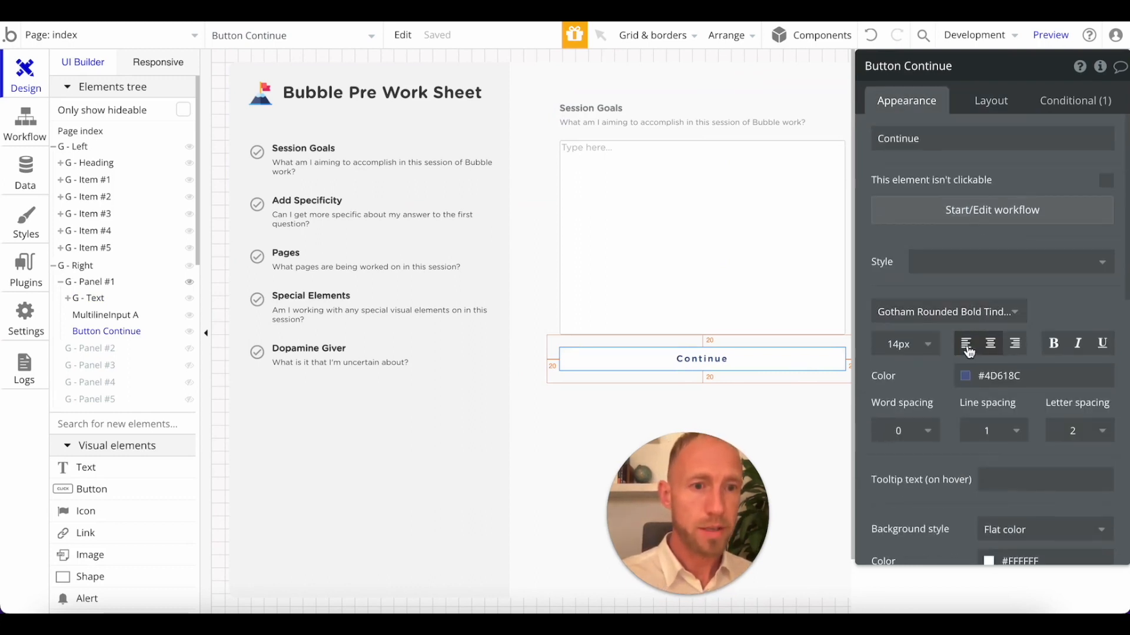
left_click(964, 218)
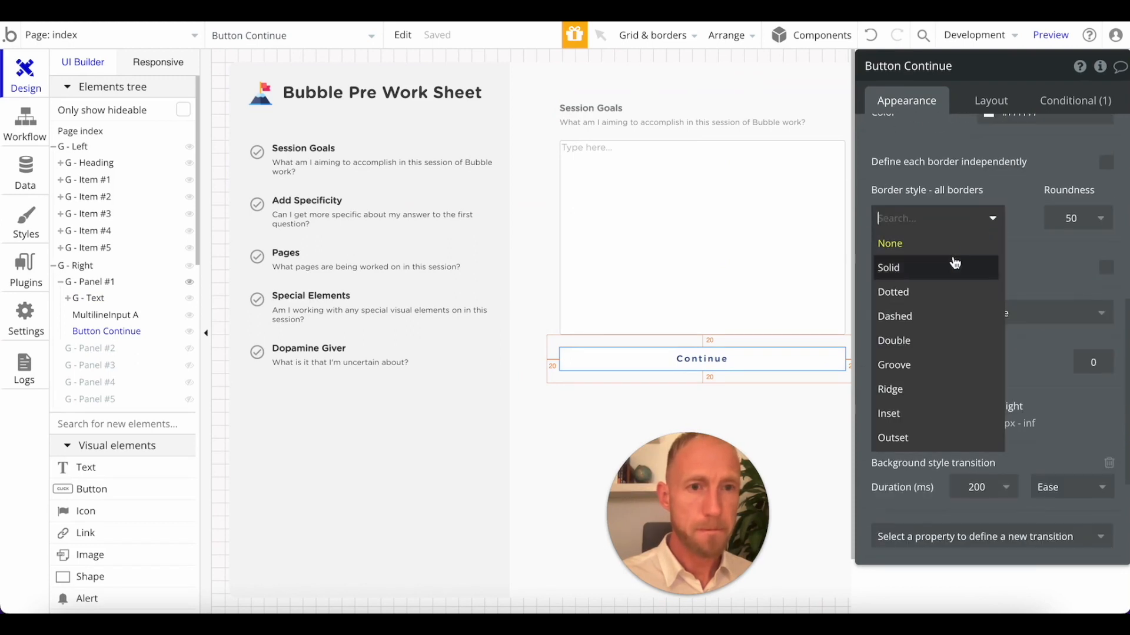
left_click(958, 265)
left_click(977, 283)
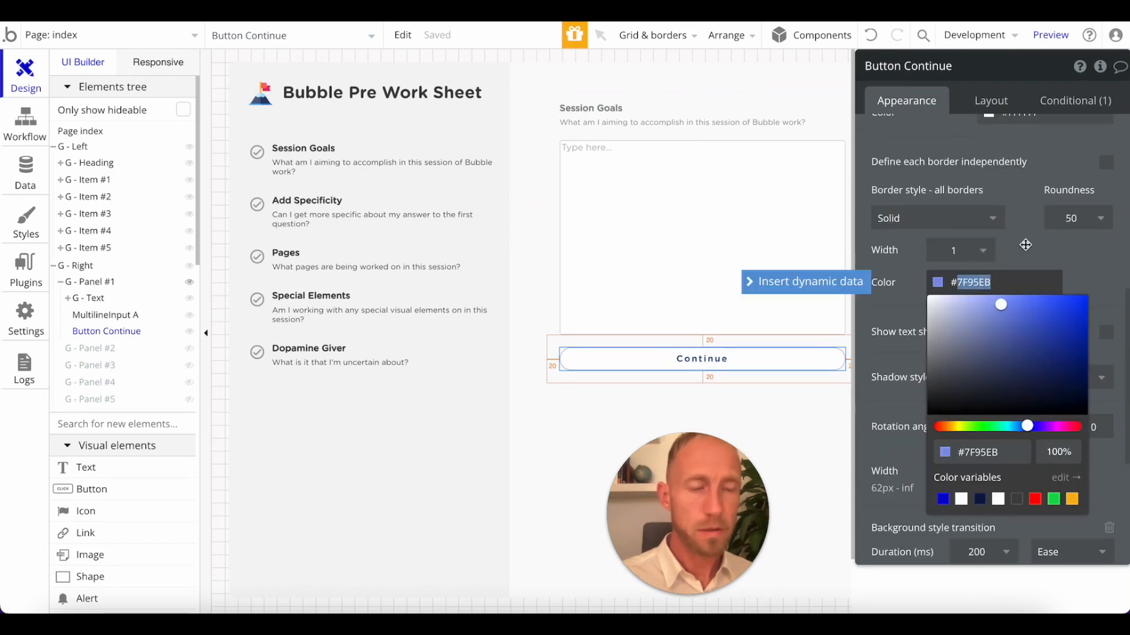
key("super+v")
left_click(896, 331)
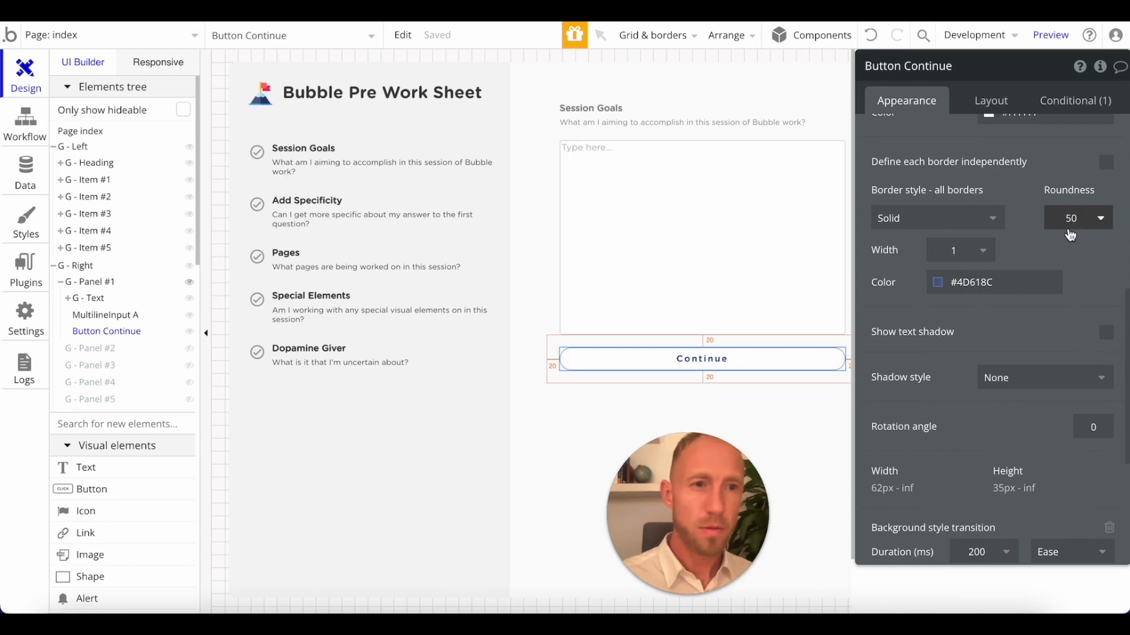
Set the Continue button's roundness to 10 and check its look in the worksheet preview.
left_click(1070, 233)
left_click(1068, 339)
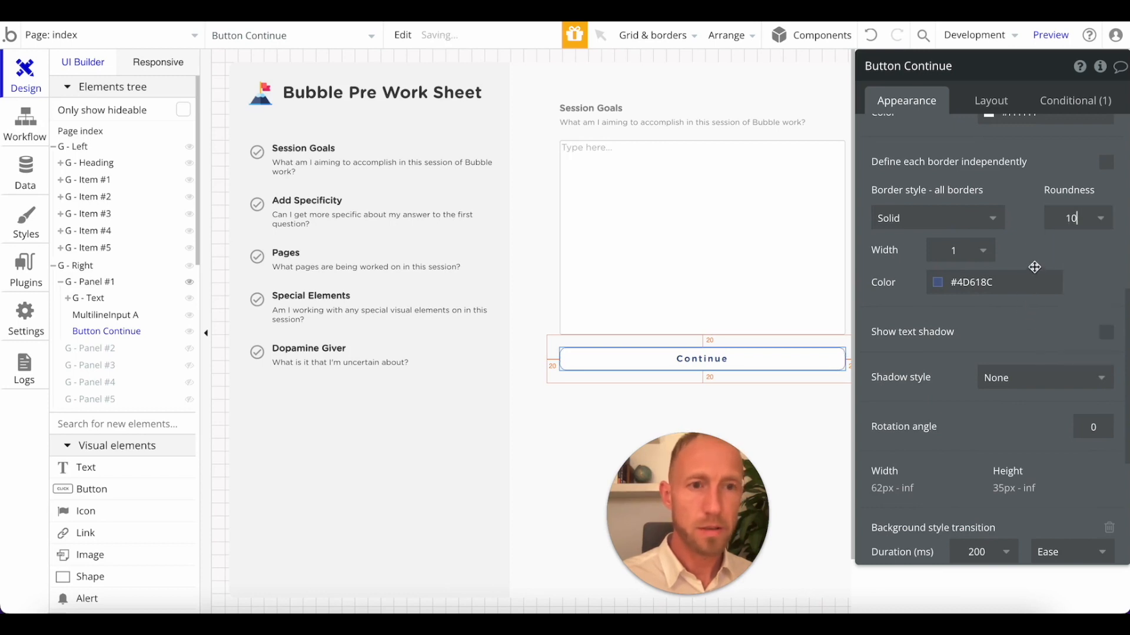
left_click(471, 12)
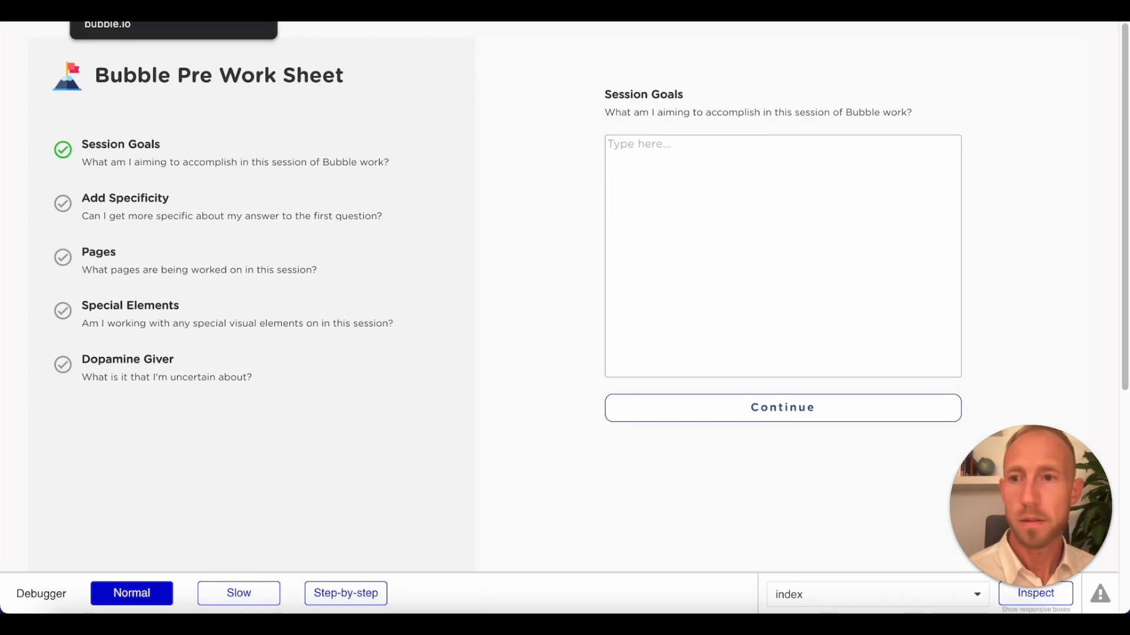
left_click(118, 3)
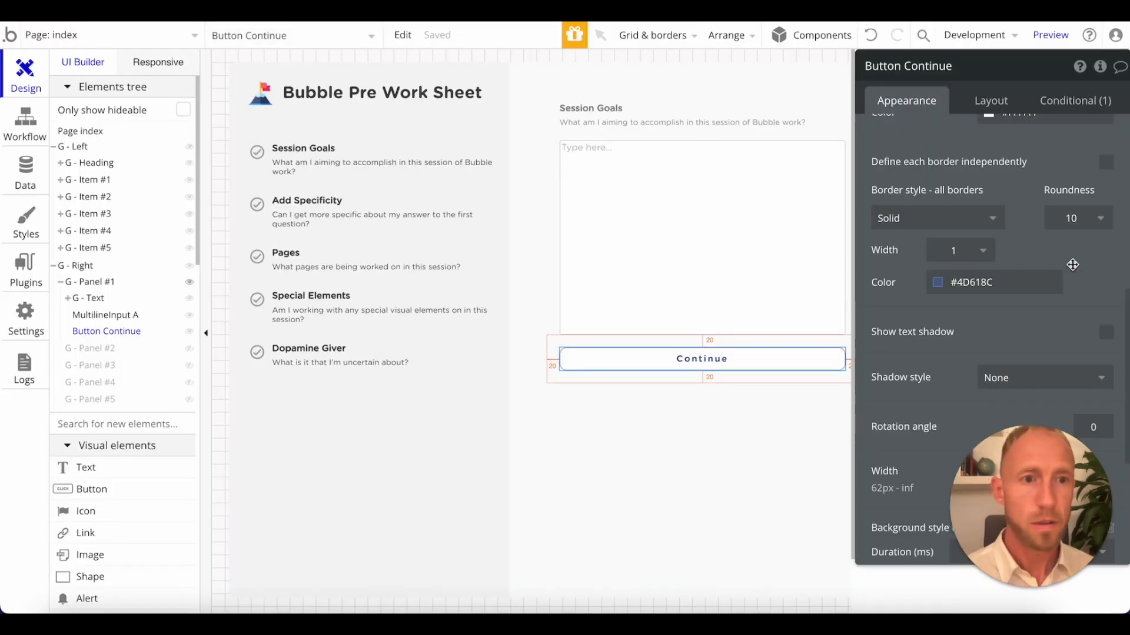
Set the Continue button's border style to None and its flat background color to #4D618C.
left_click(953, 219)
left_click(957, 261)
scroll(1021, 353, "up", 7)
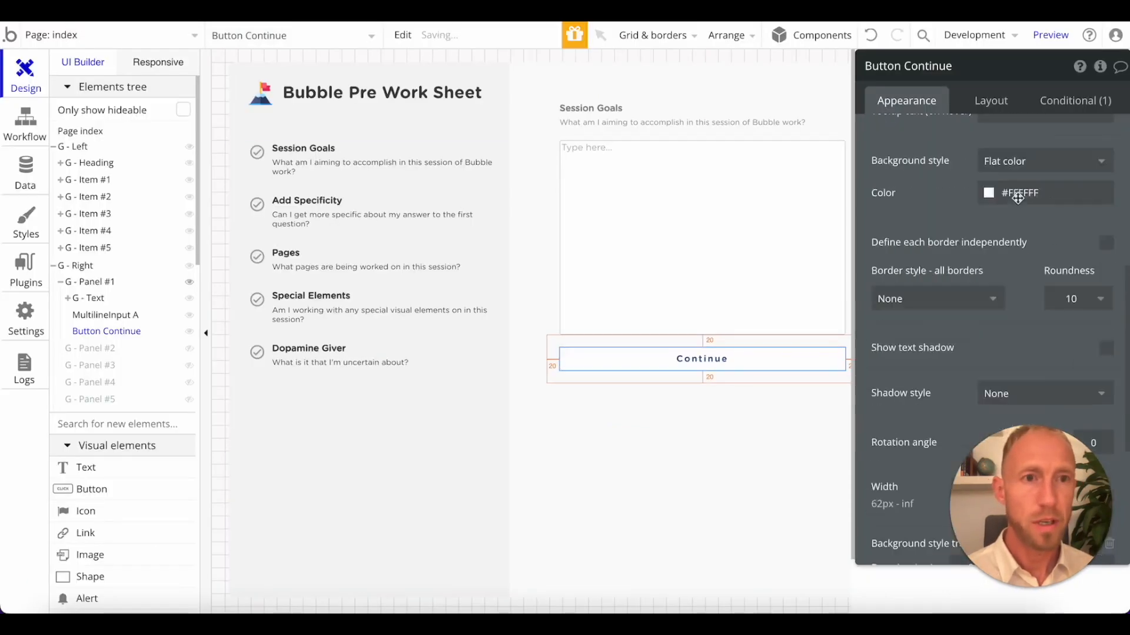
scroll(1021, 391, "down", 5)
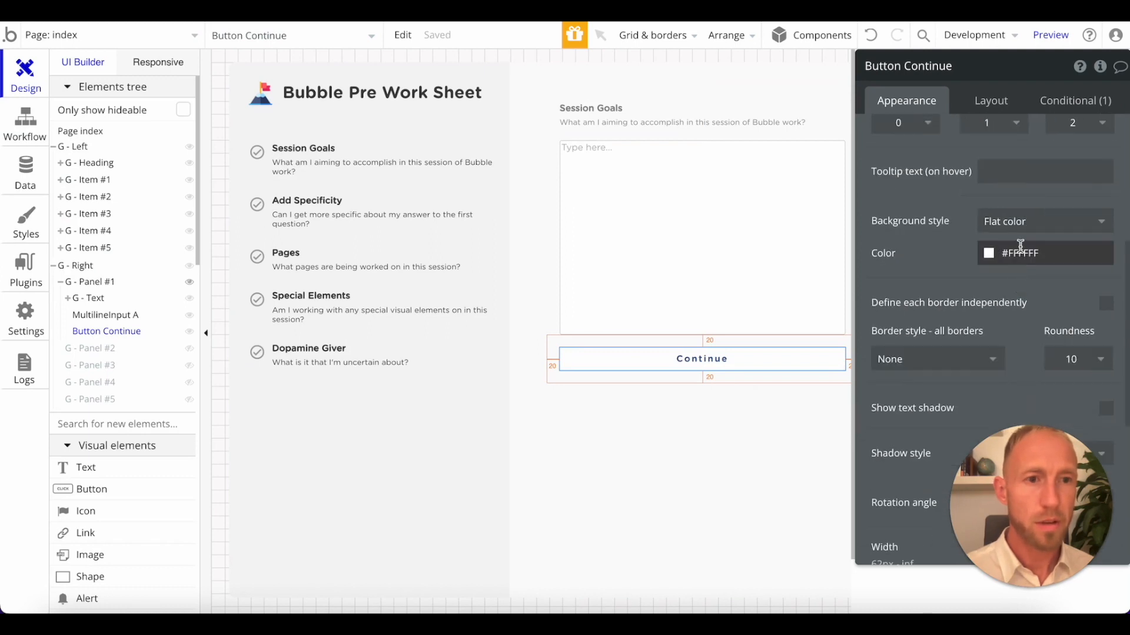
left_click(1026, 252)
double_click(1026, 253)
left_click_drag(1030, 472, 794, 475)
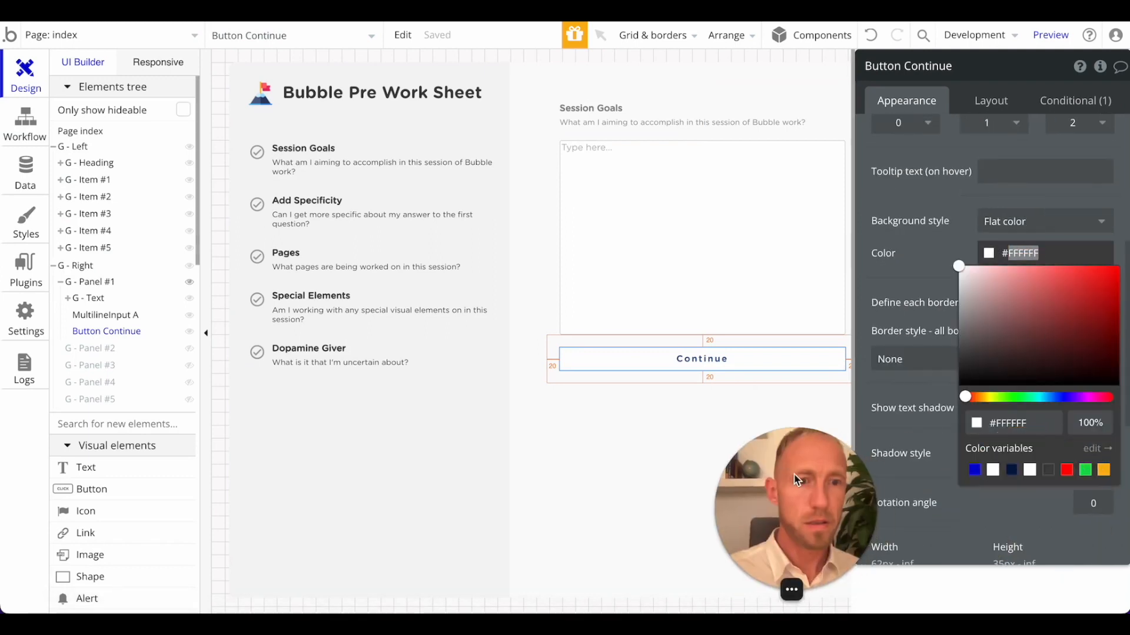
left_click(1026, 423)
type("4D618C")
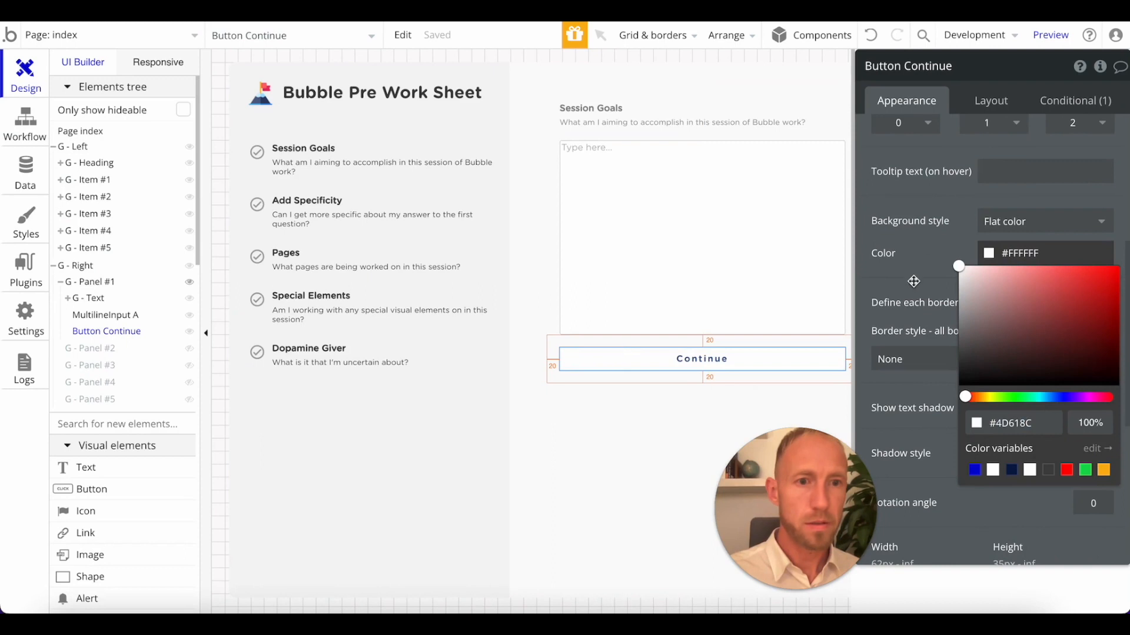
key("Return")
Change the Continue button's font color to white, #FFFFFF.
scroll(1023, 235, "up", 5)
left_click(996, 376)
left_click_drag(974, 400, 920, 366)
left_click(921, 367)
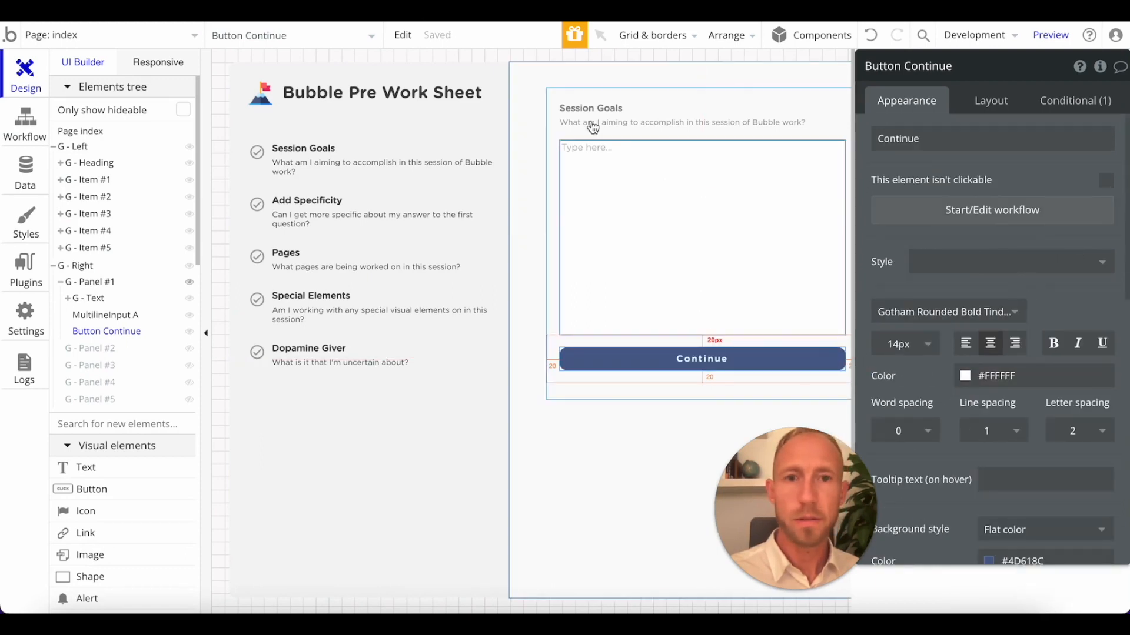
Refresh the worksheet preview and test the Session Goals input by entering "I am hoping to".
left_click(309, 12)
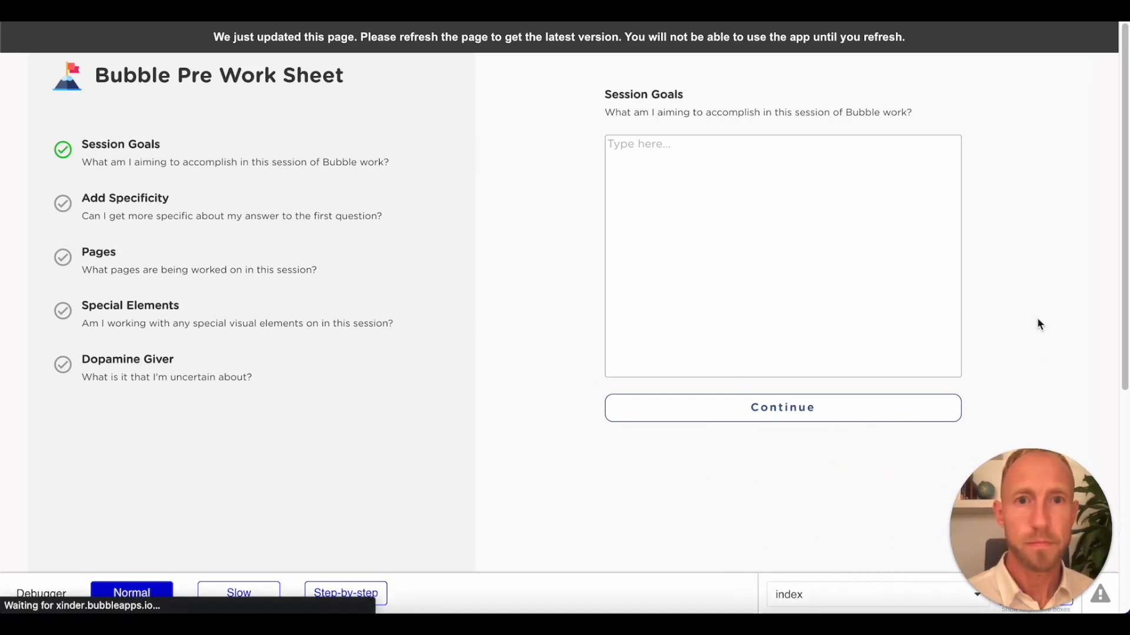
left_click(835, 224)
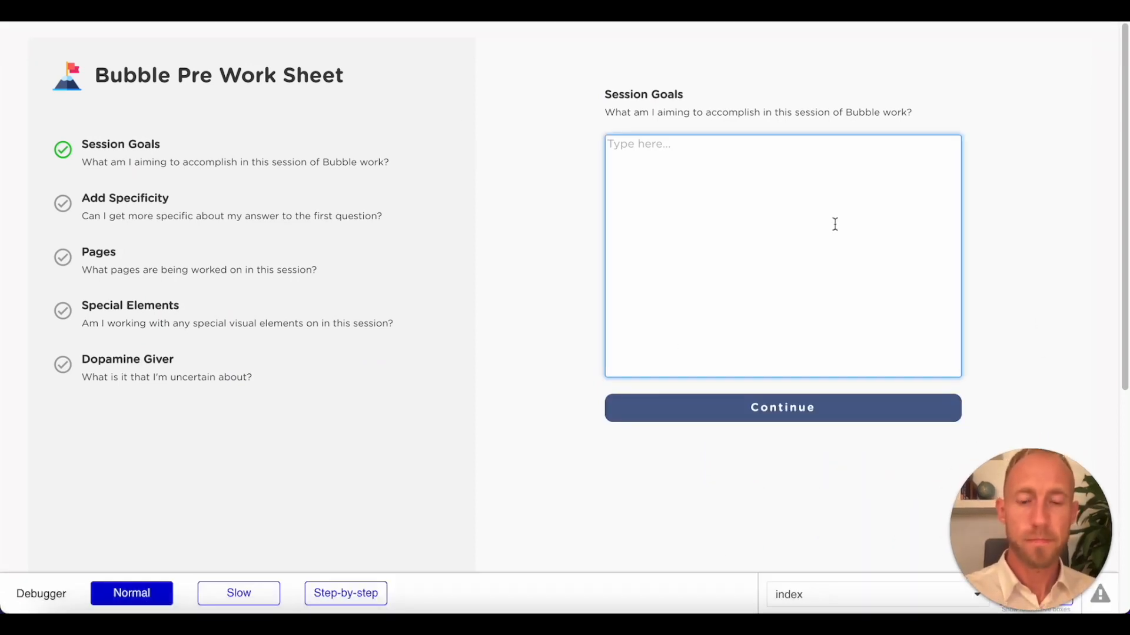
type("I a")
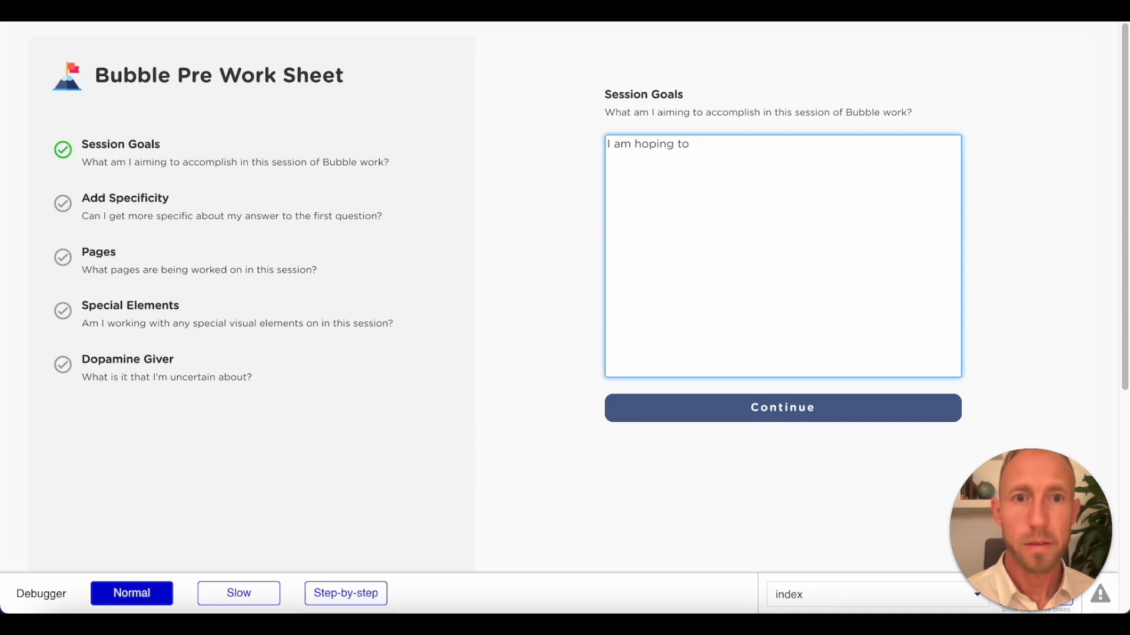
type("m hoping to")
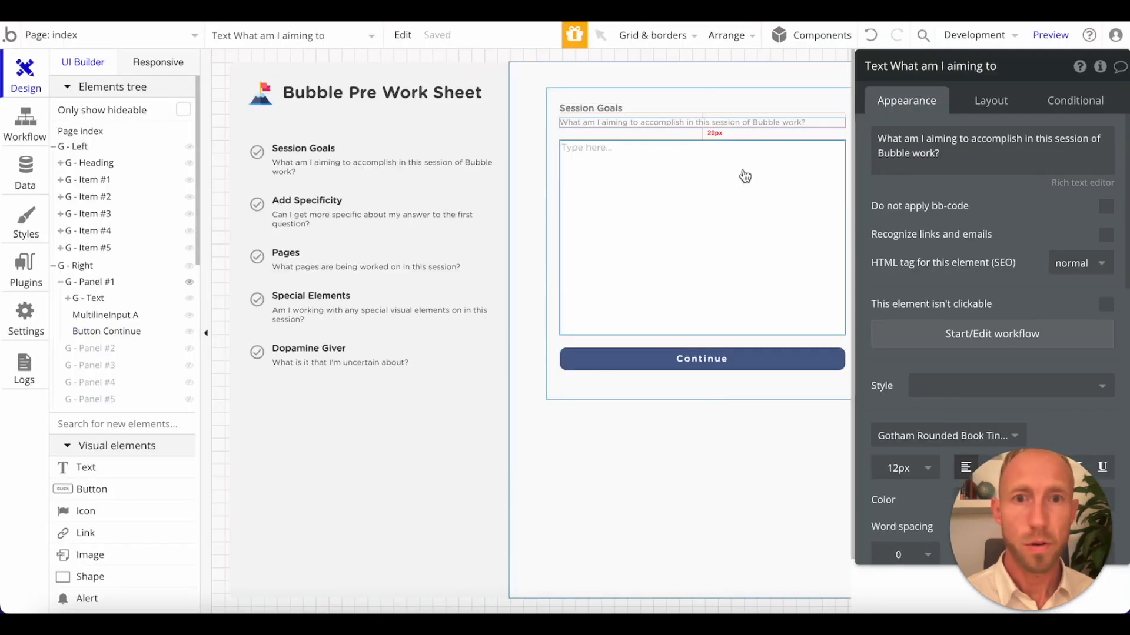
Set MultilineInput A's font size to 12 px and compare it with the question text above.
scroll(965, 236, "down", 5)
left_click(696, 155)
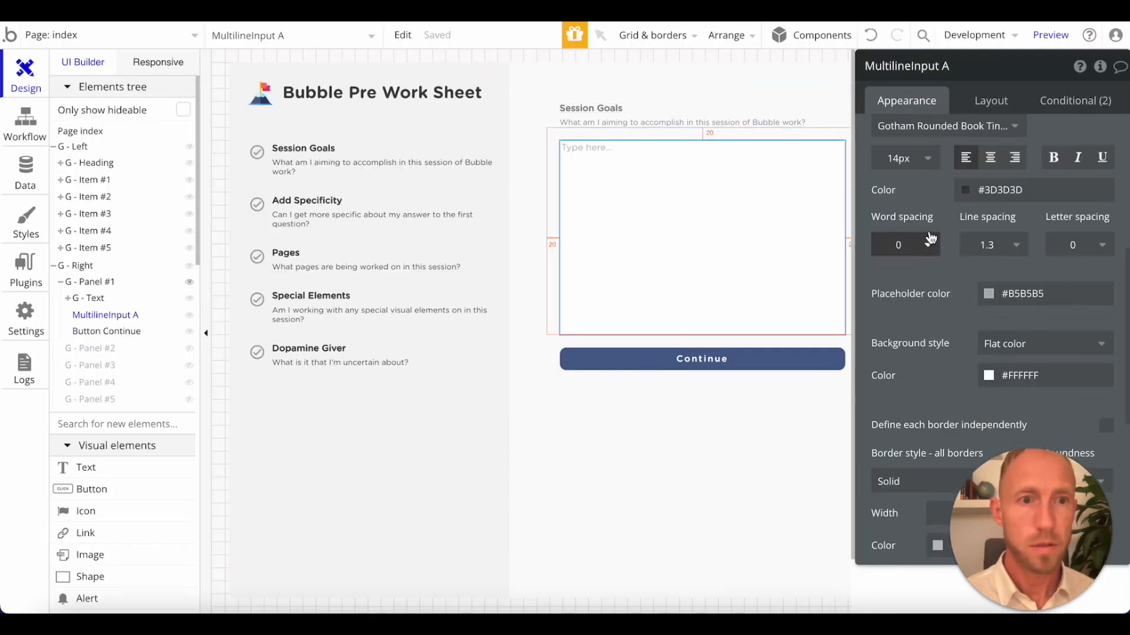
left_click(925, 158)
left_click(908, 328)
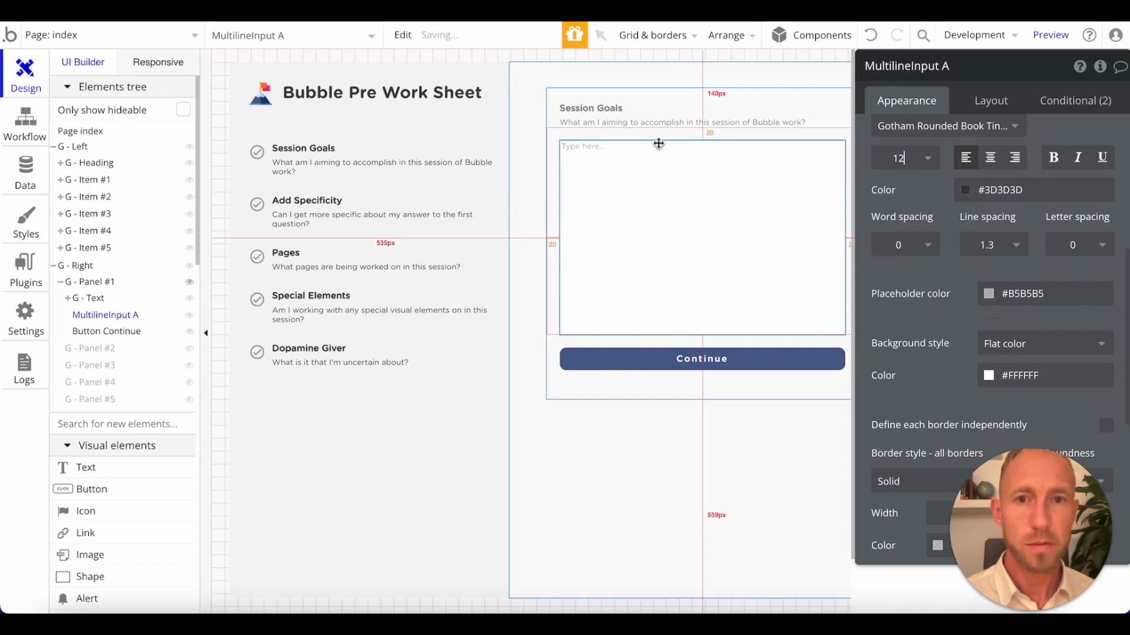
left_click(643, 126)
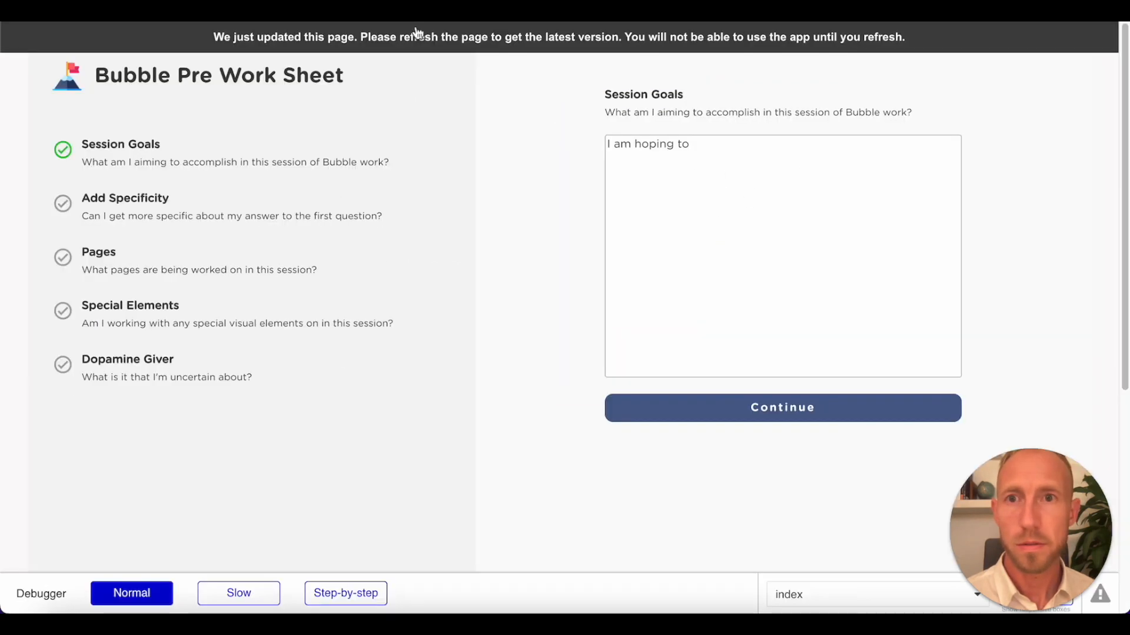
Consult the Notepad answer and test the previewed Session Goals input with "I am aiming to build a page that is amazing like this page you see here!".
left_click(454, 37)
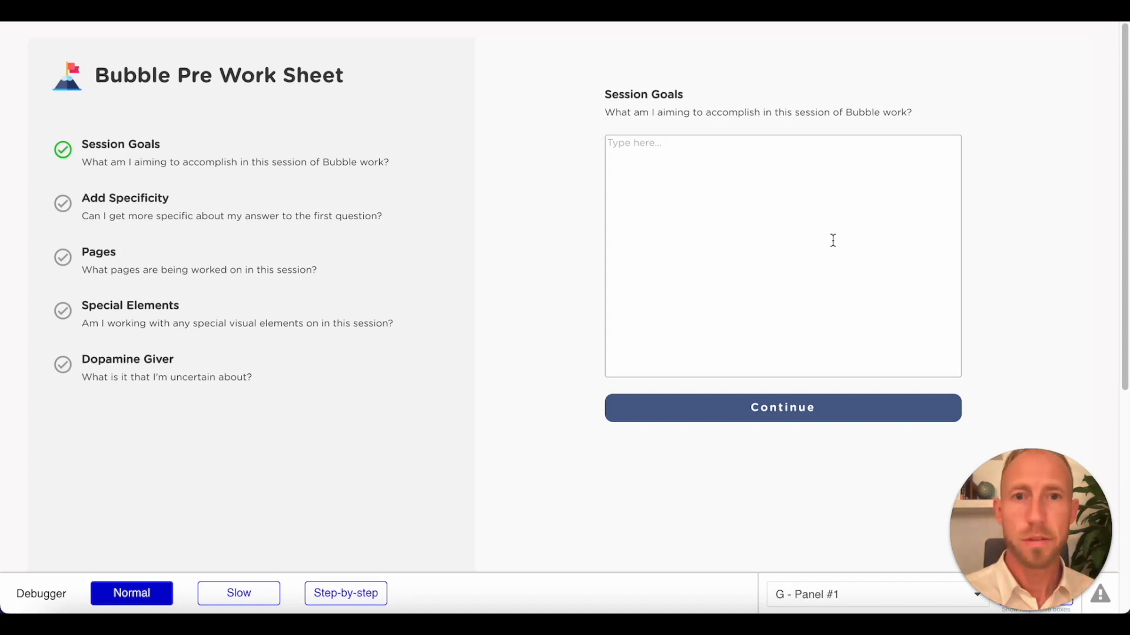
left_click(832, 240)
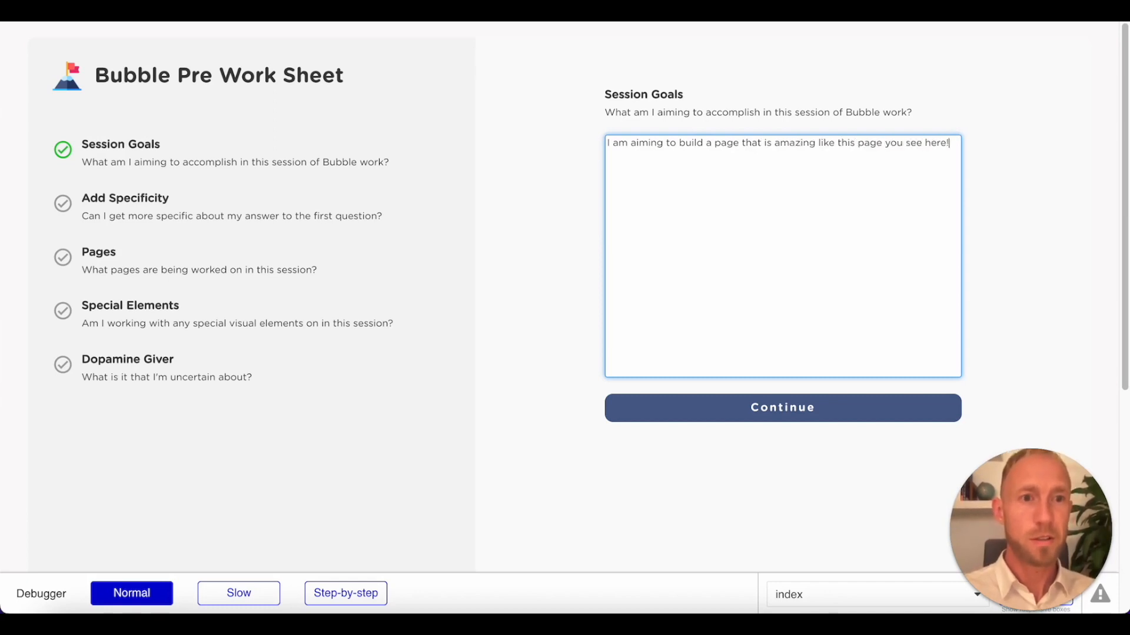
Select the whole Session Goals test answer in the preview and try the Continue button.
key("ctrl+a")
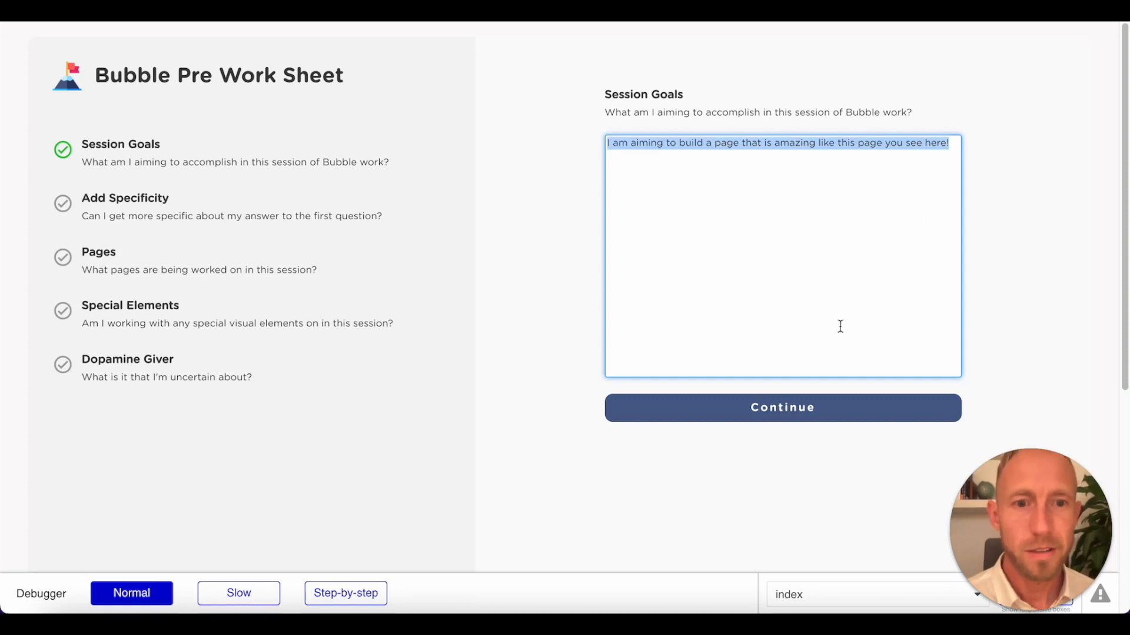
left_click(776, 409)
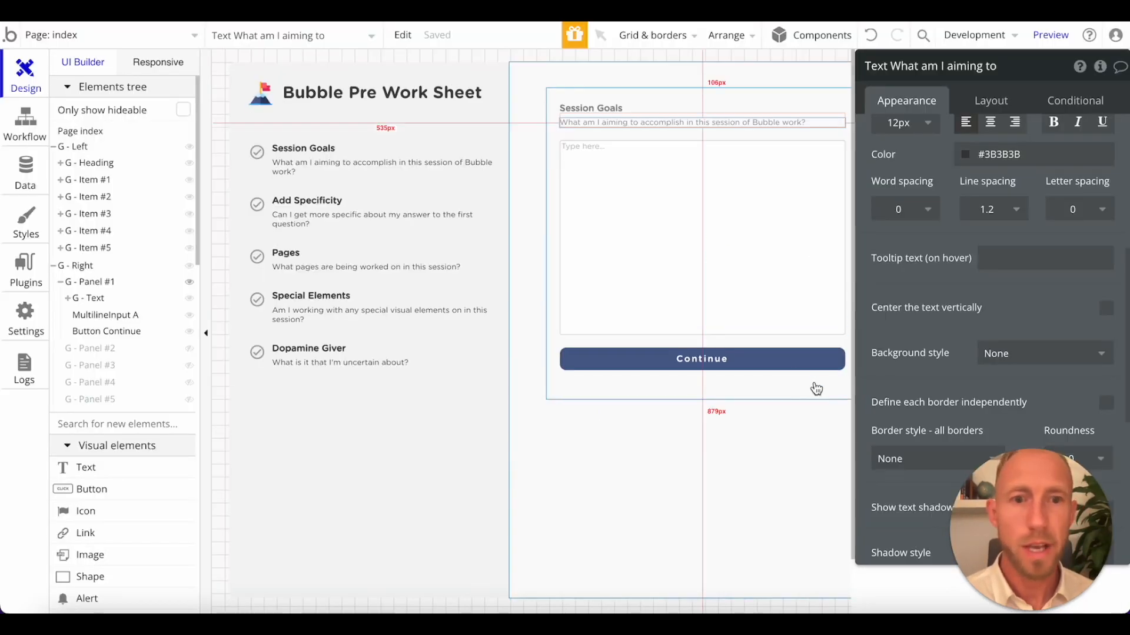
Change the Continue button's condition from hovered to This Button is pressed.
left_click(812, 360)
left_click(1057, 101)
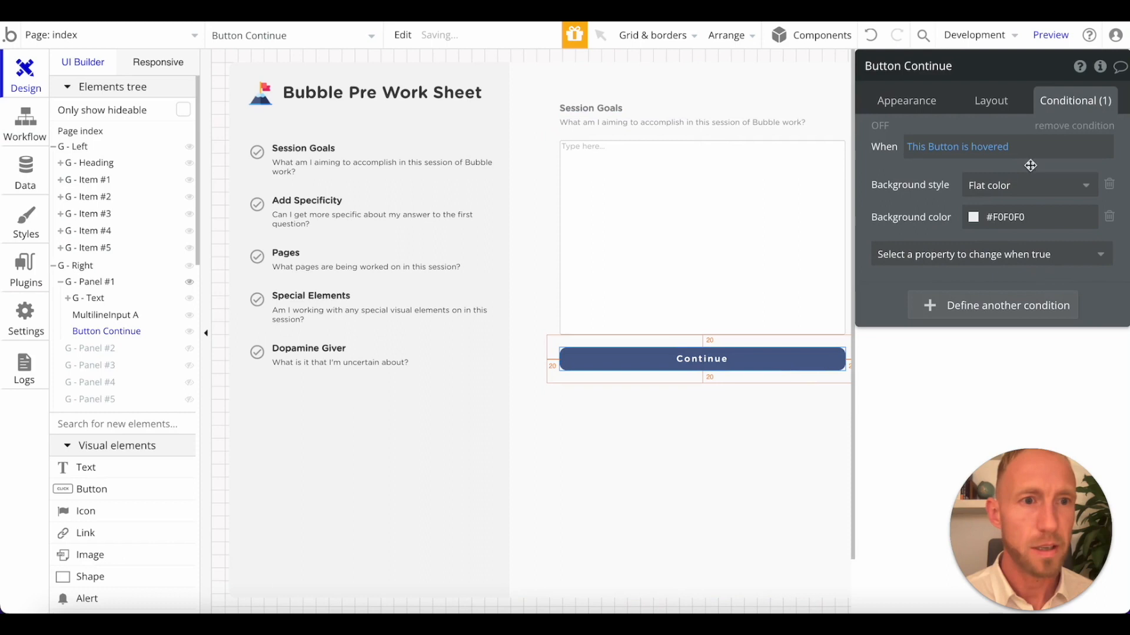
left_click(1060, 126)
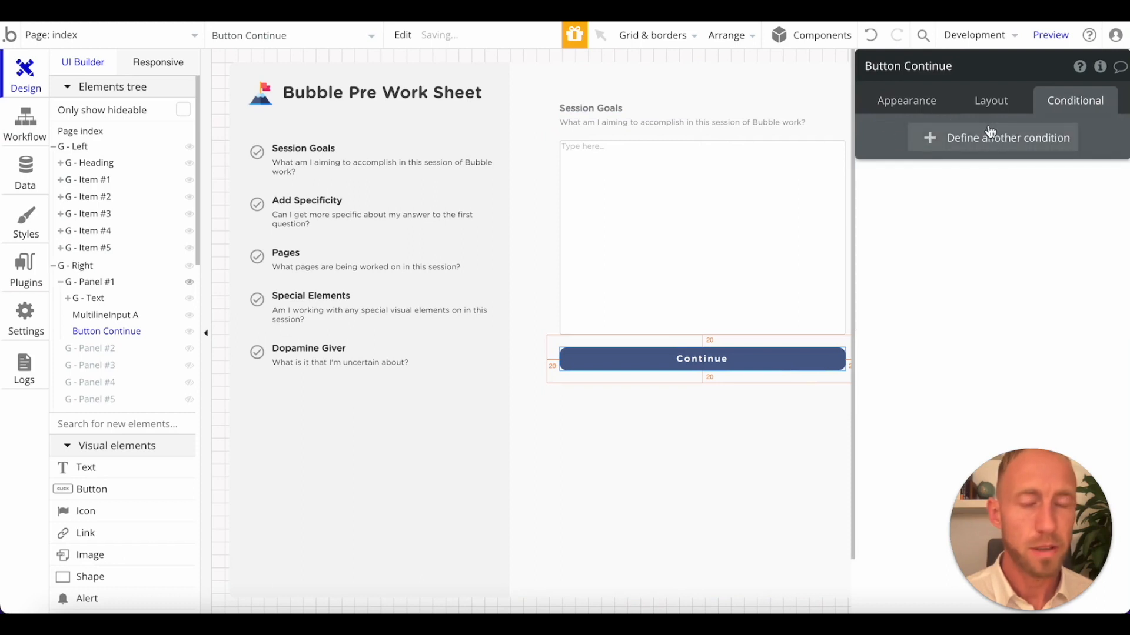
left_click(870, 40)
left_click(994, 147)
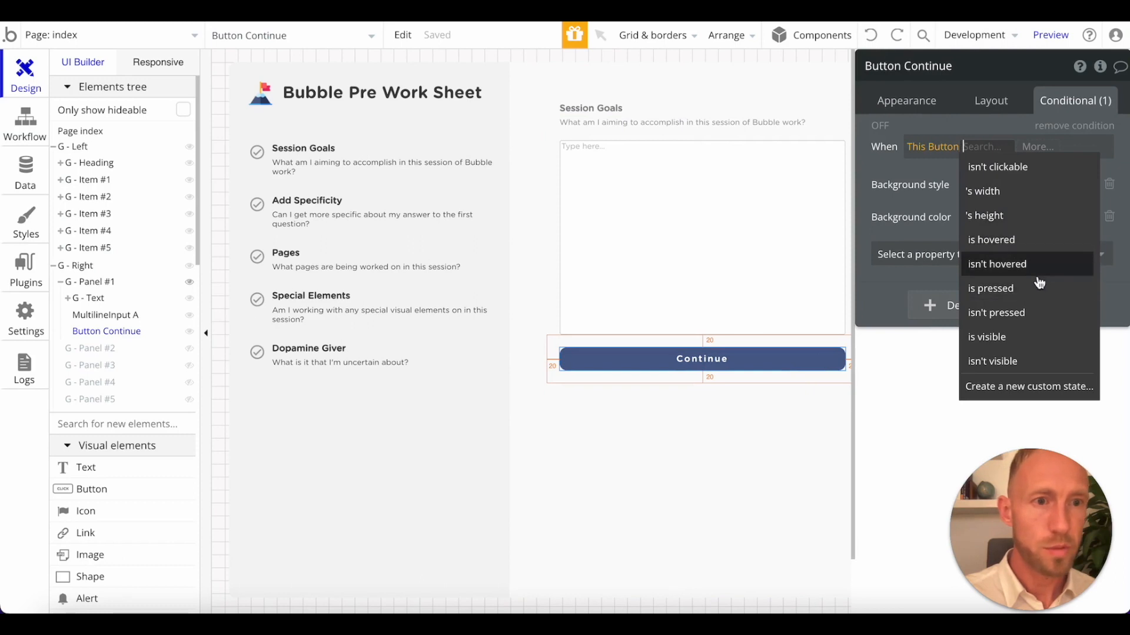
left_click(1018, 287)
Copy the Continue button's own background color code, #4D618C, for use in its pressed condition.
left_click(1009, 217)
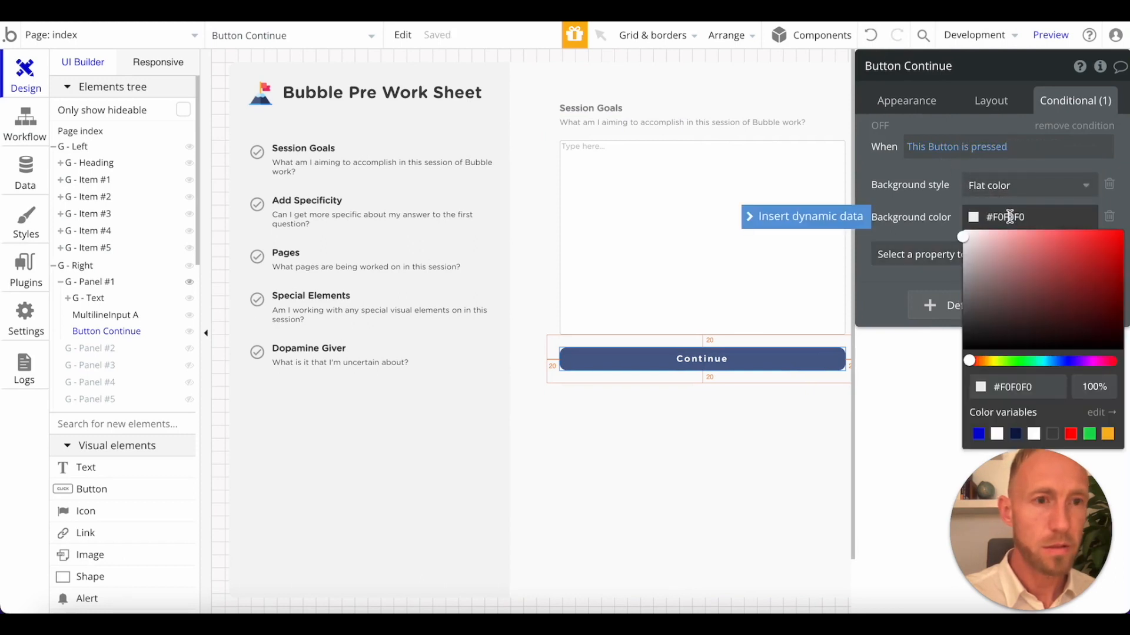
left_click(801, 360)
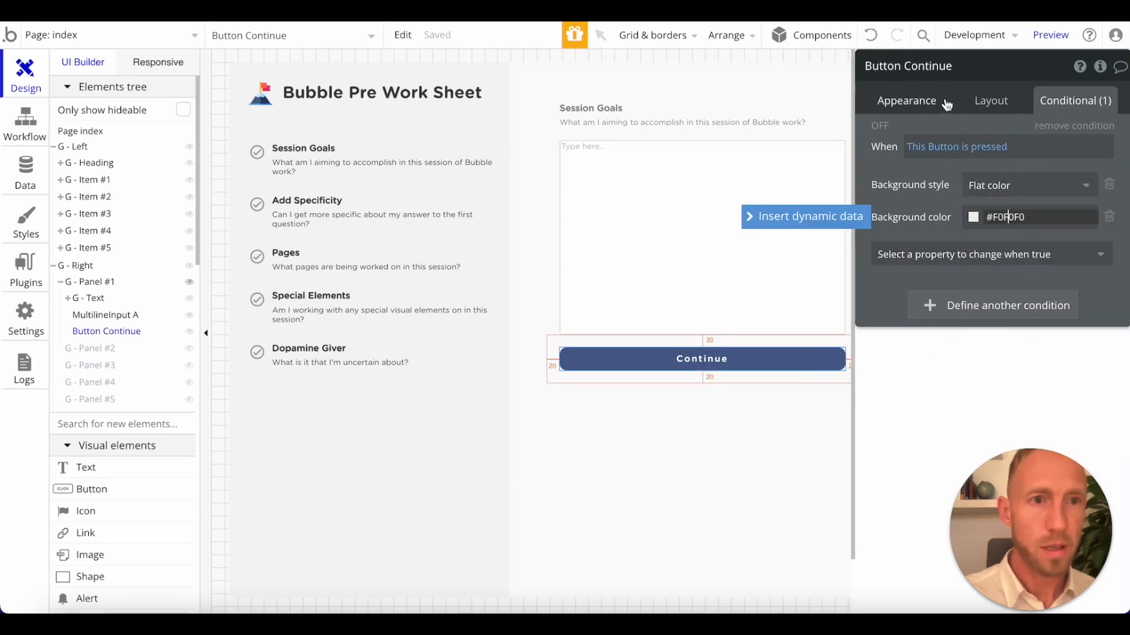
left_click(935, 101)
scroll(1010, 459, "down", 3)
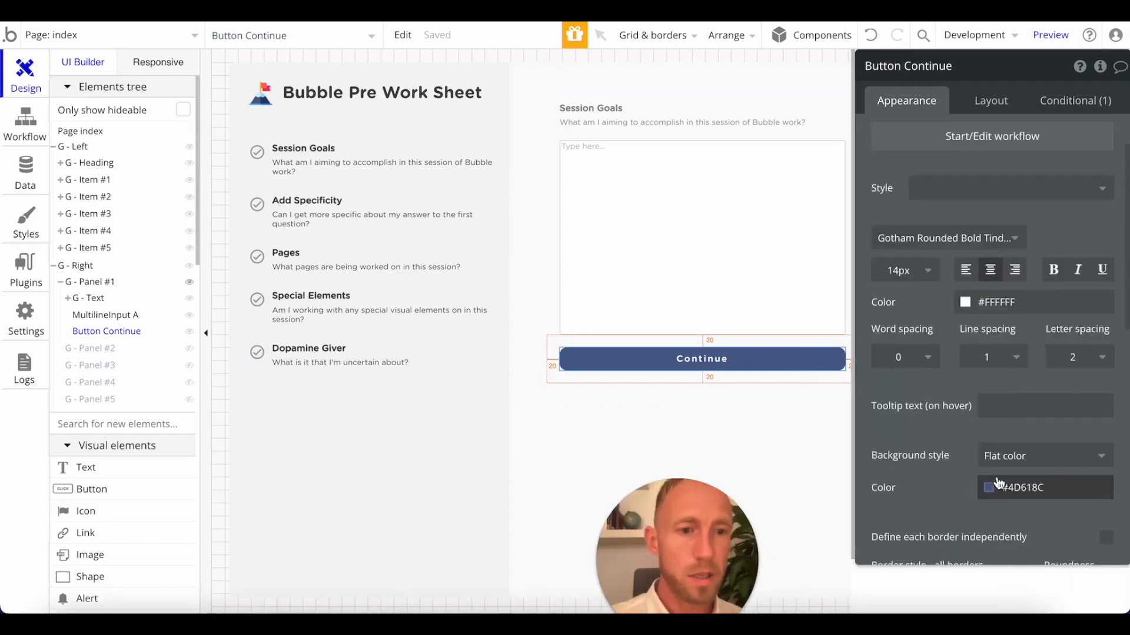
left_click(1010, 426)
left_click(1016, 549)
key("ctrl+c")
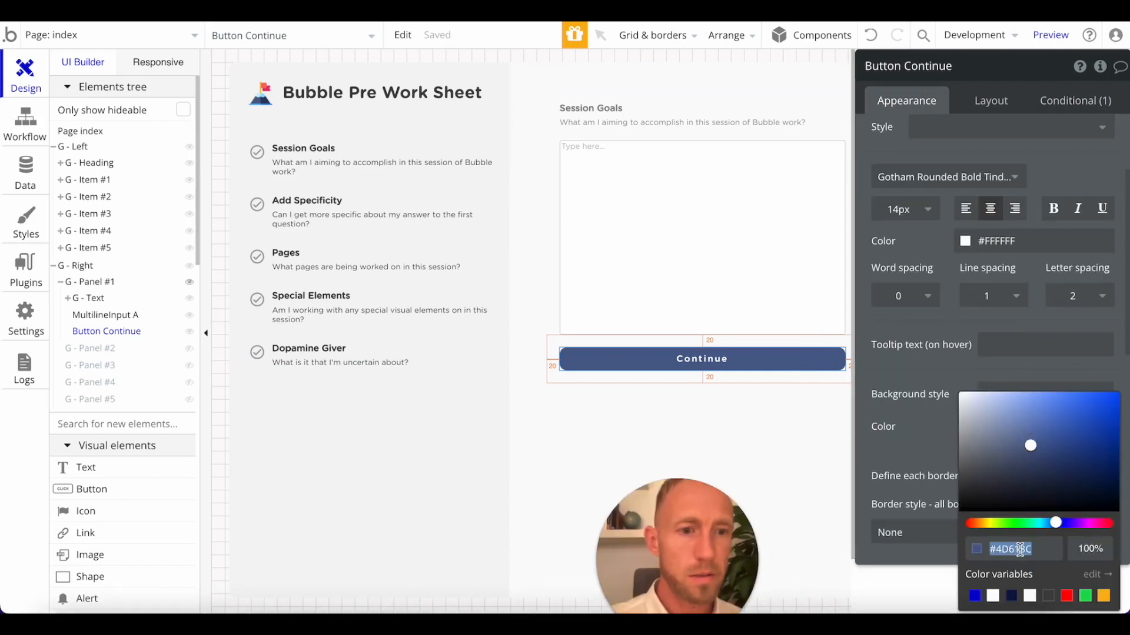
Paste #4D618C as the pressed condition's background color and lighten it to #6682BC.
left_click(1075, 101)
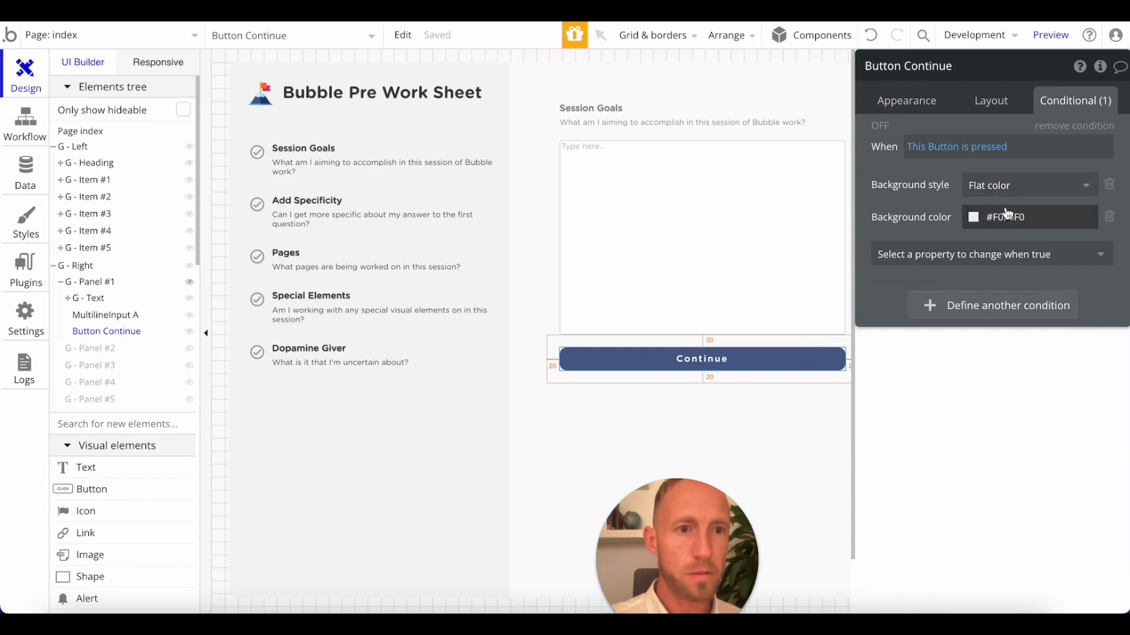
left_click(1008, 217)
left_click(1008, 213)
key("ctrl+v")
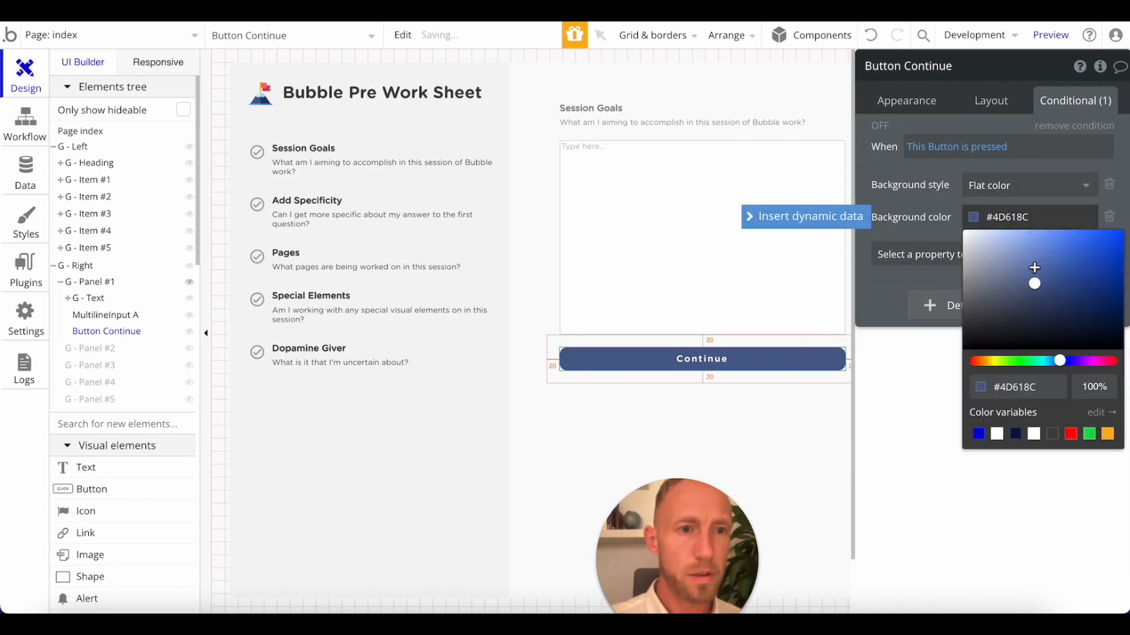
left_click(1034, 267)
left_click(702, 359)
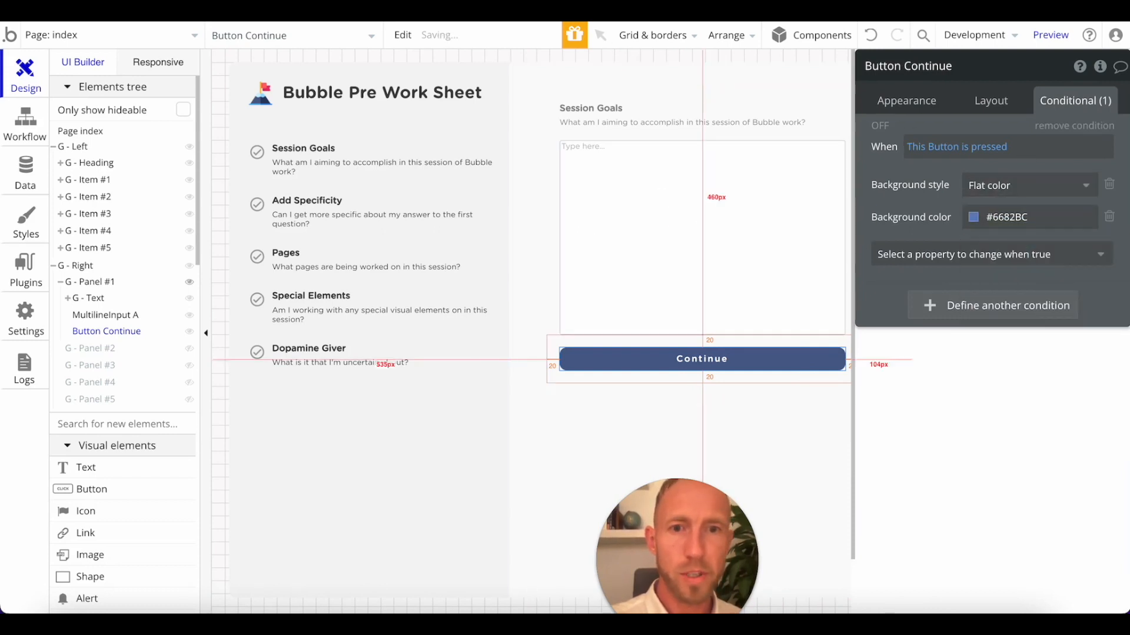
Refresh the worksheet preview and review the user interface, data and workflow answers in the Notepad.
left_click(478, 12)
key("super+r")
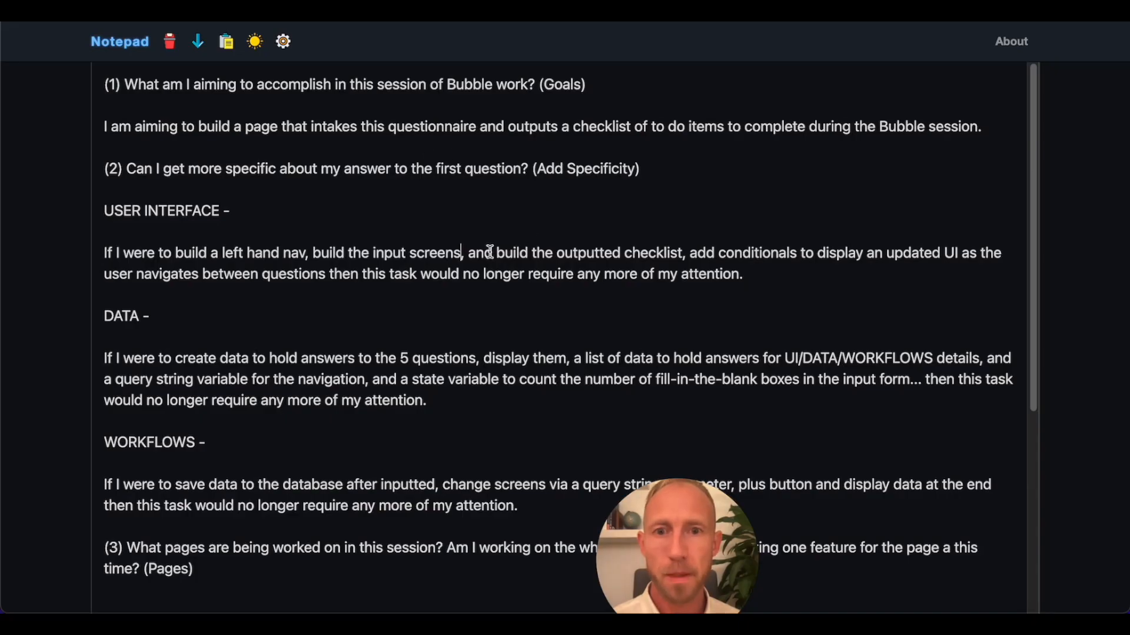
left_click_drag(496, 253, 670, 253)
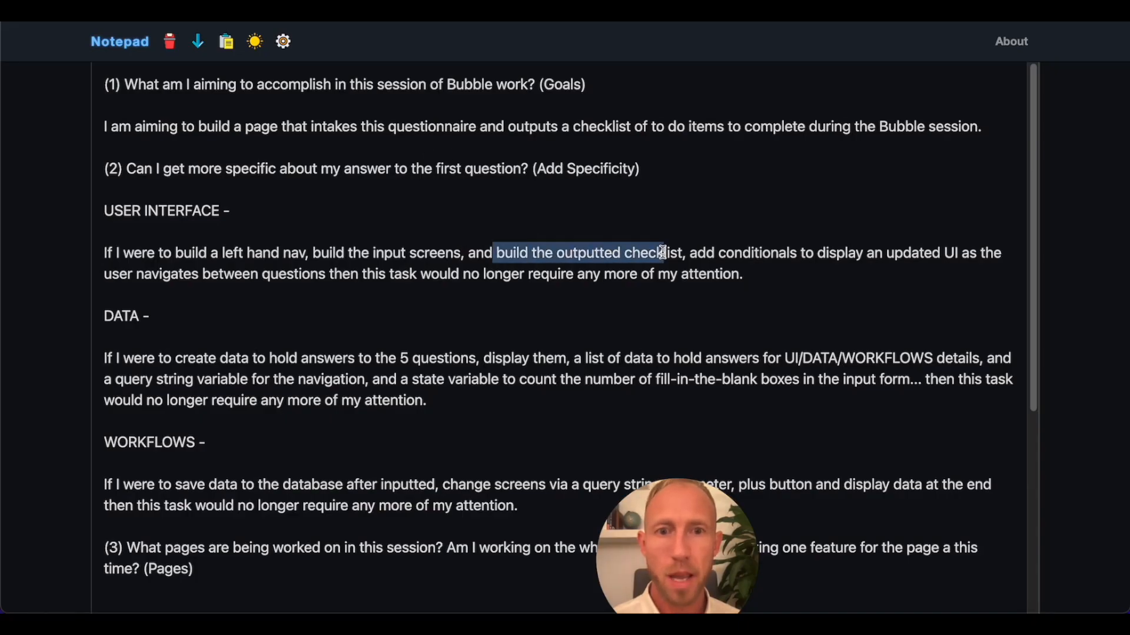
left_click_drag(360, 253, 489, 250)
left_click_drag(323, 505, 517, 505)
left_click_drag(363, 358, 437, 398)
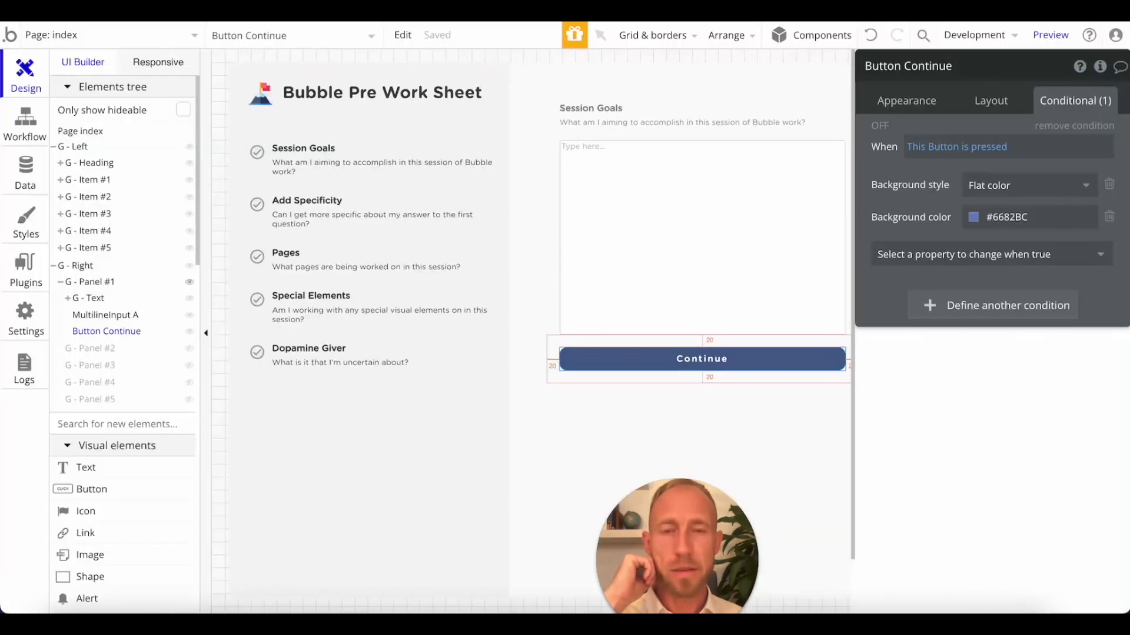
Duplicate G - Panel #1 with its contents and show both the copy and G - Panel #2 on the canvas.
left_click(661, 270)
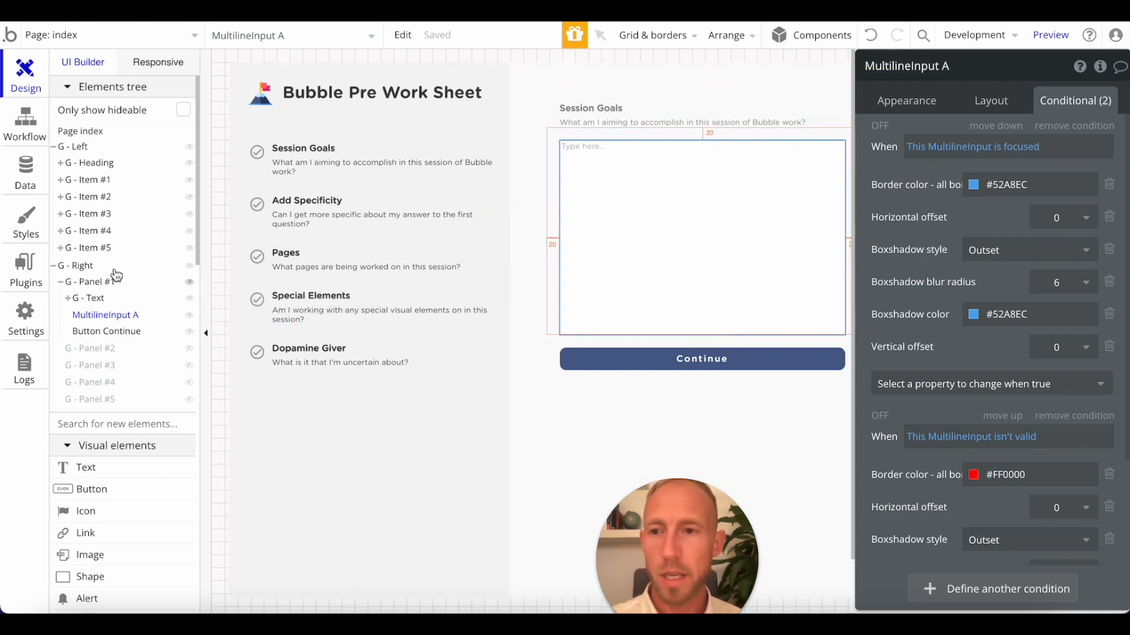
left_click(88, 299)
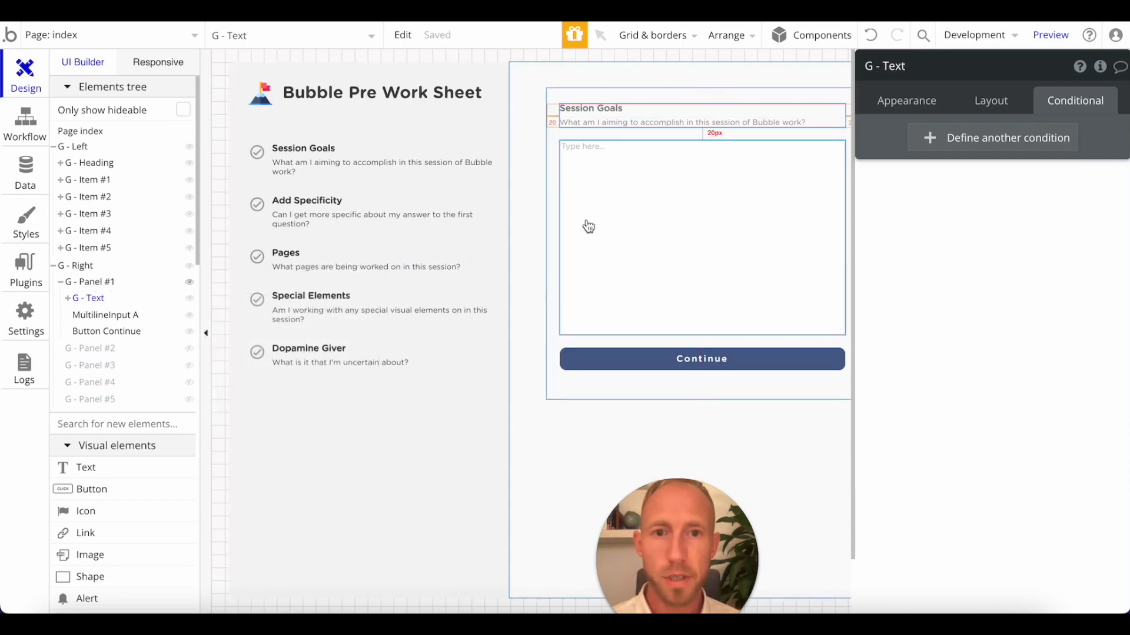
left_click(553, 252)
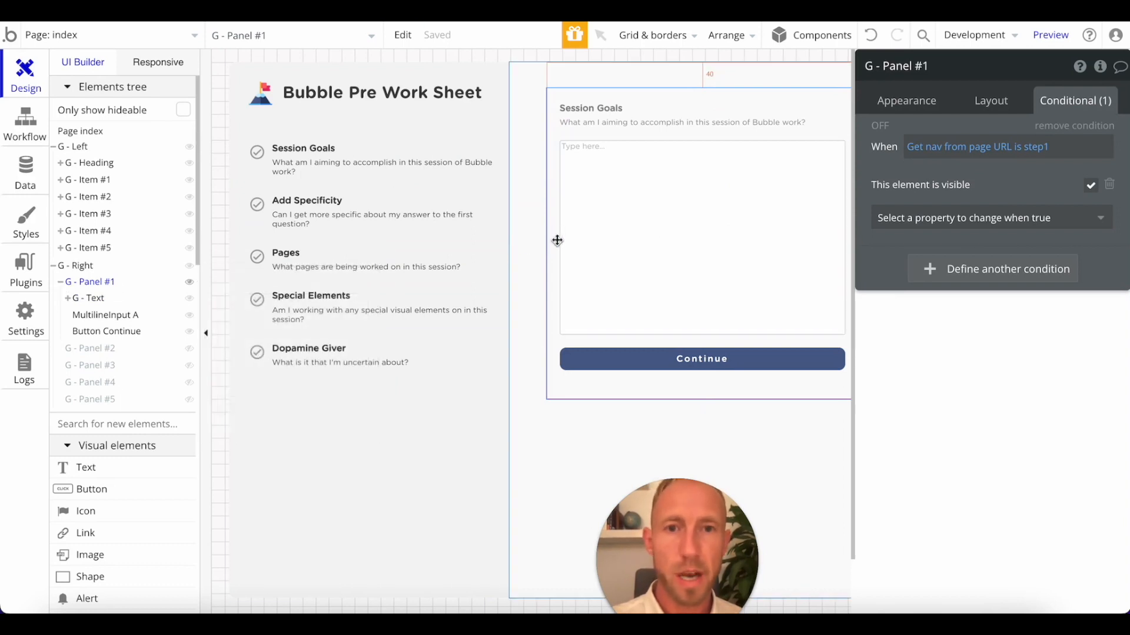
key("ctrl+v")
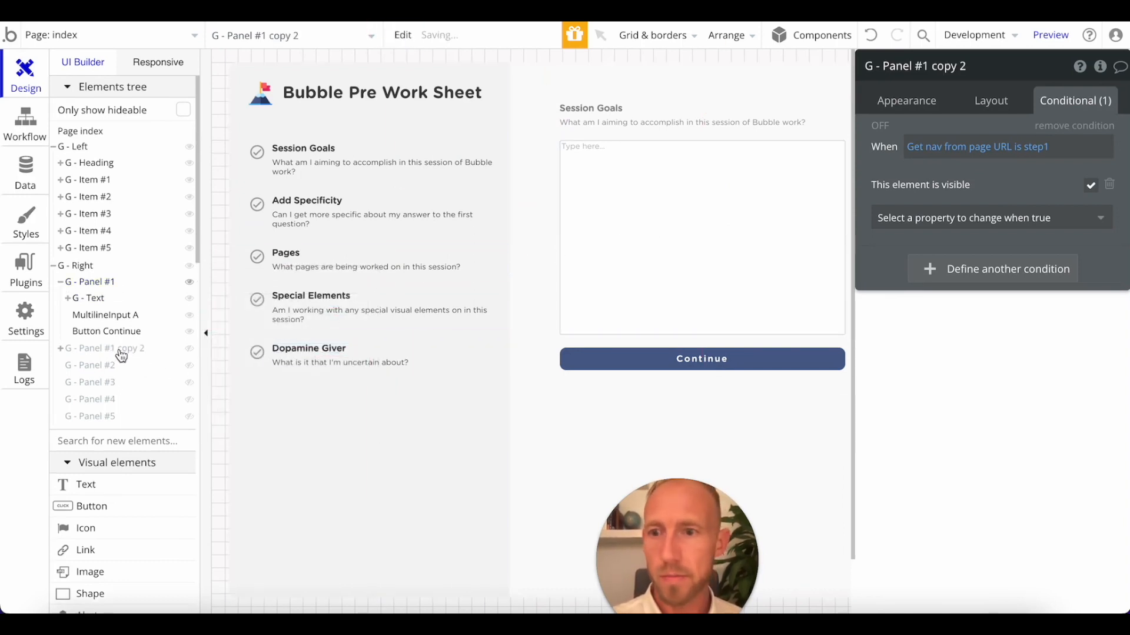
key("Escape")
left_click(188, 350)
left_click(190, 369)
Copy G - Panel #2's visibility condition, Get nav from page URL is step2, onto the duplicated panel.
scroll(704, 379, "down", 7)
left_click(618, 416)
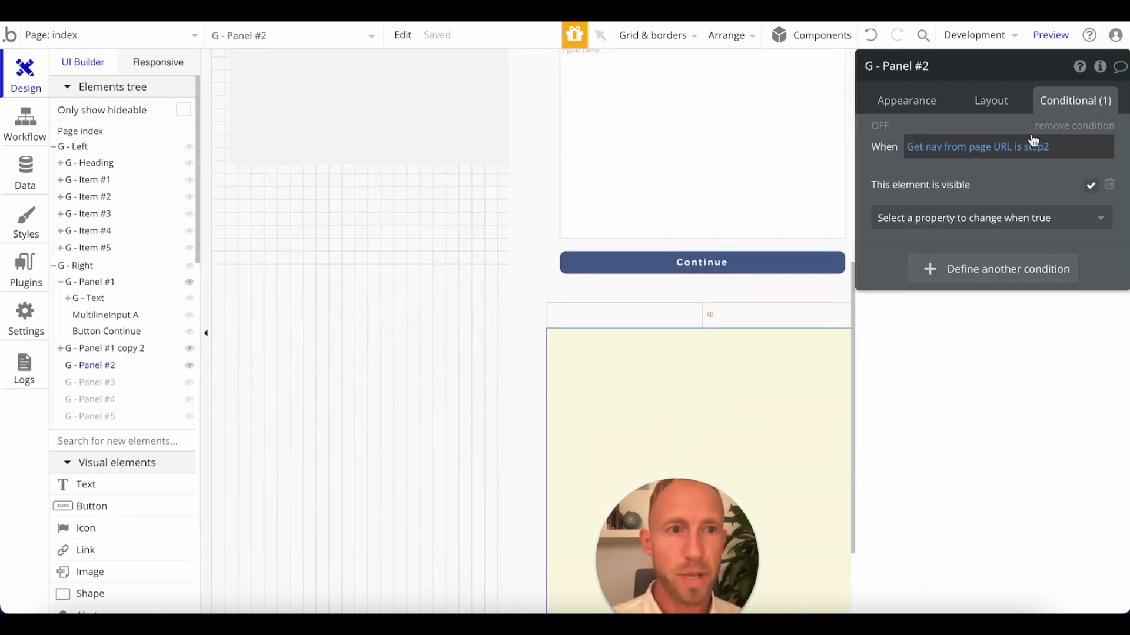
right_click(1031, 147)
left_click(1062, 103)
left_click(605, 285)
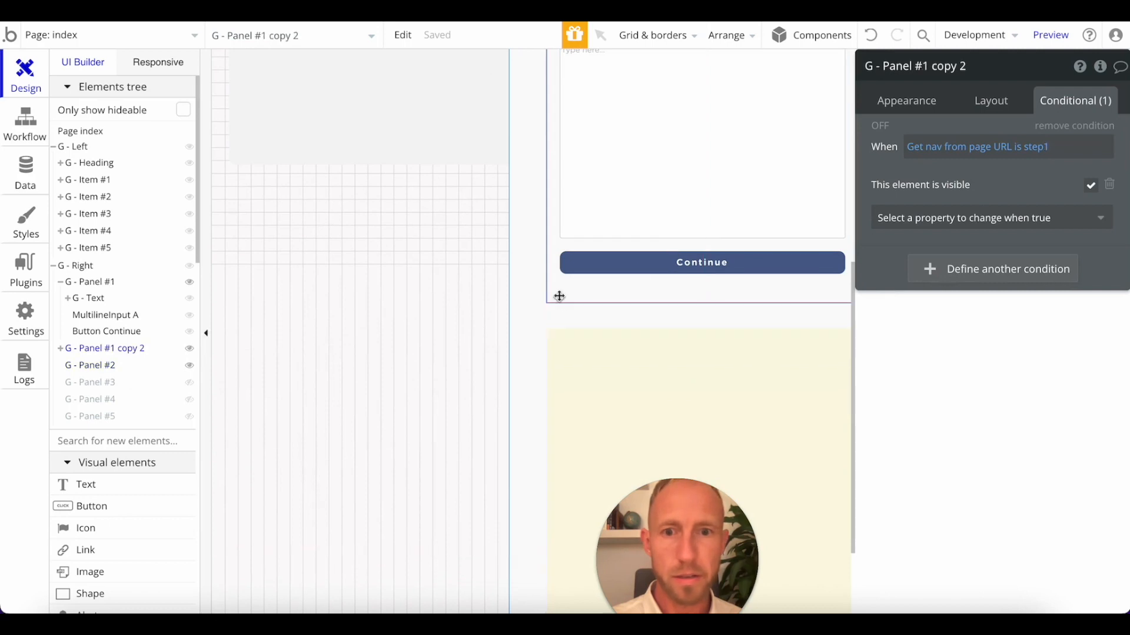
right_click(1027, 150)
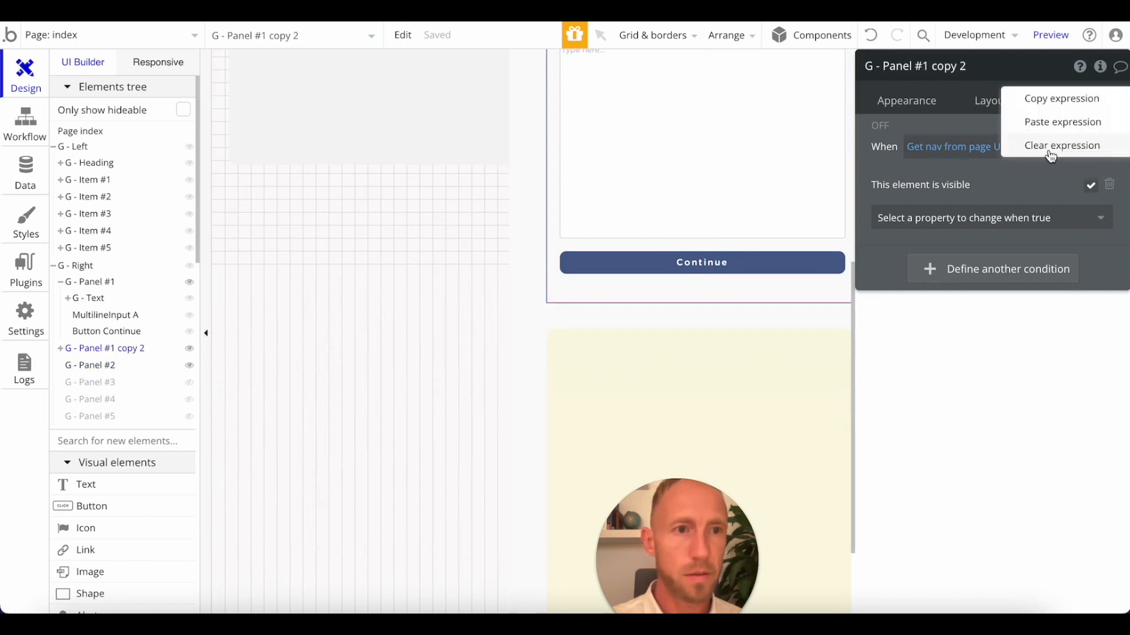
left_click(1045, 123)
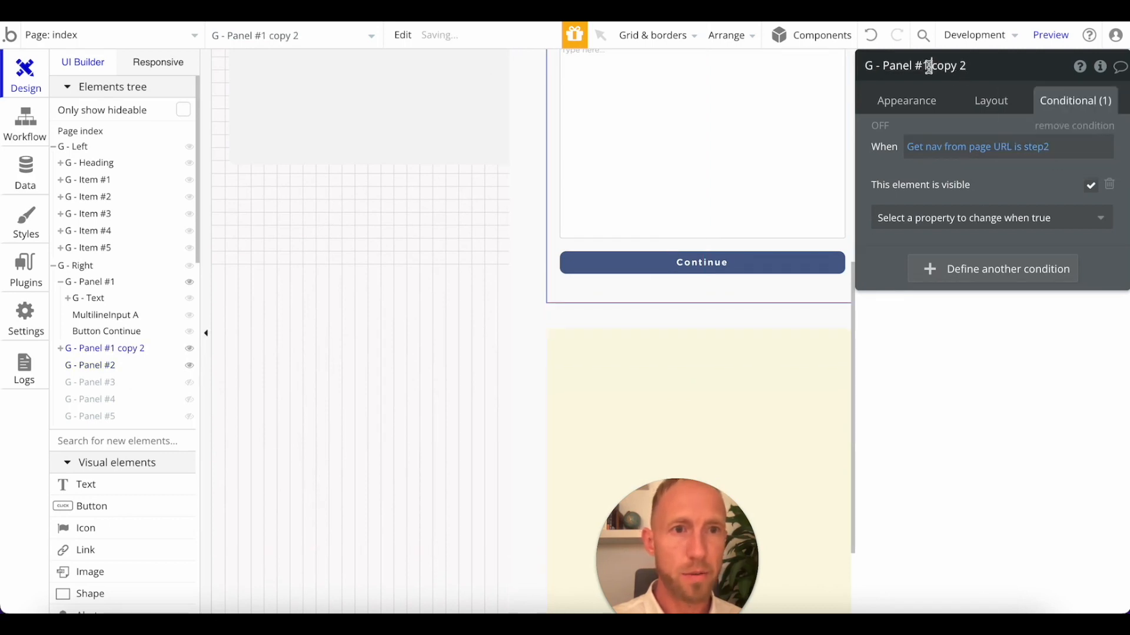
Rename the duplicated panel to G - Panel #2 and delete the old empty yellow G - Panel #2.
left_click_drag(922, 69, 984, 83)
type("2")
left_click(790, 387)
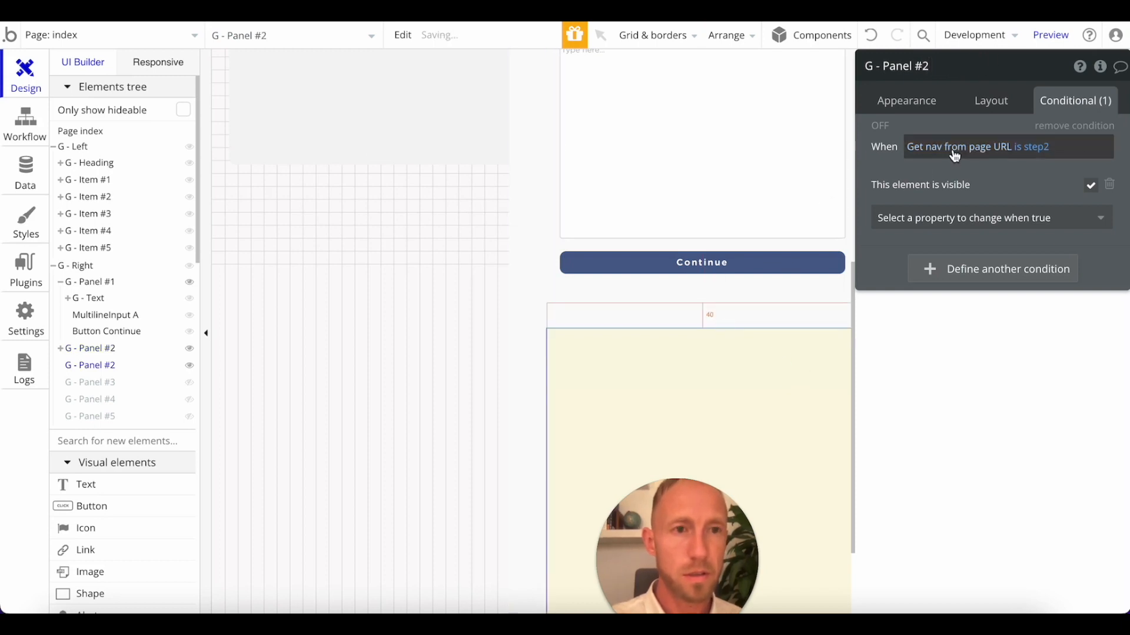
key("Delete")
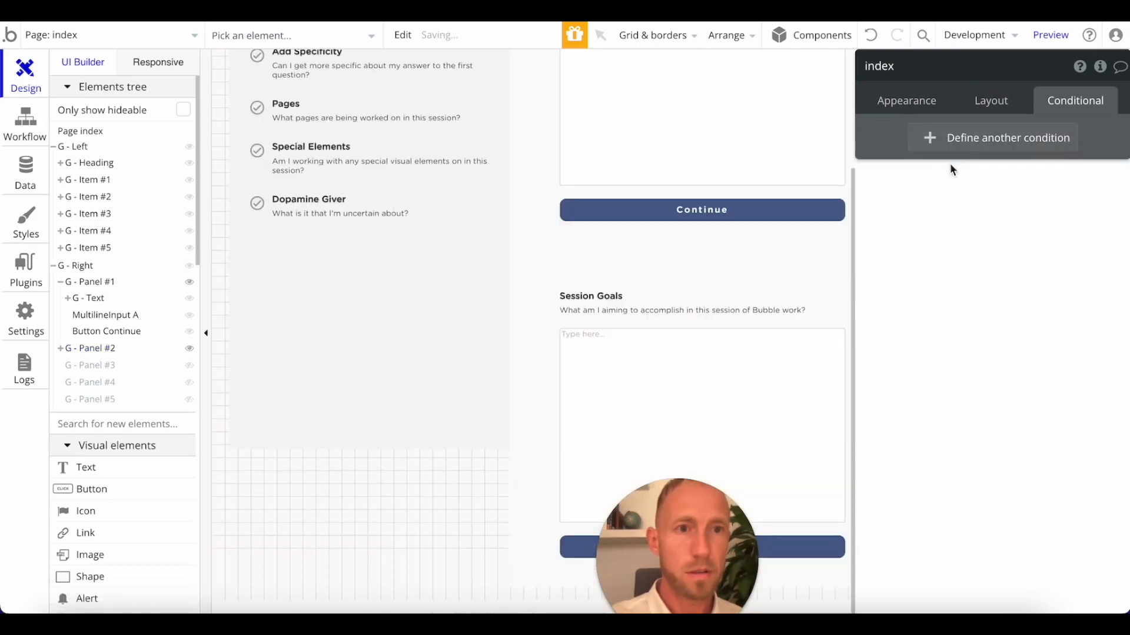
Check the layout settings of the new G - Panel #2 and hide G - Panel #1 on the canvas.
left_click(993, 103)
left_click(553, 348)
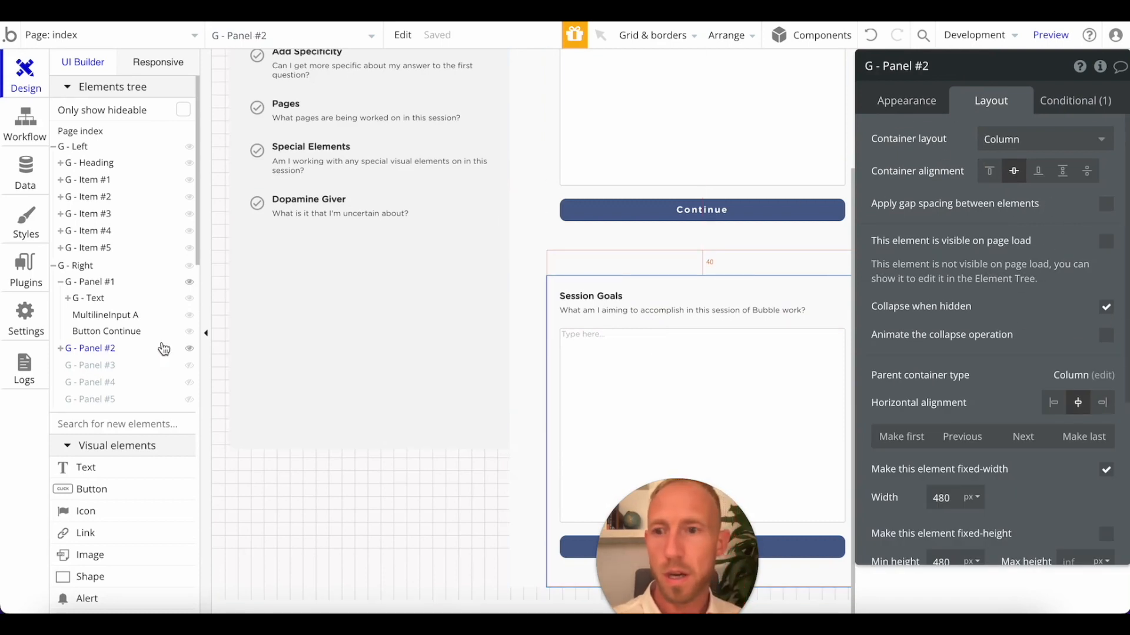
left_click(189, 283)
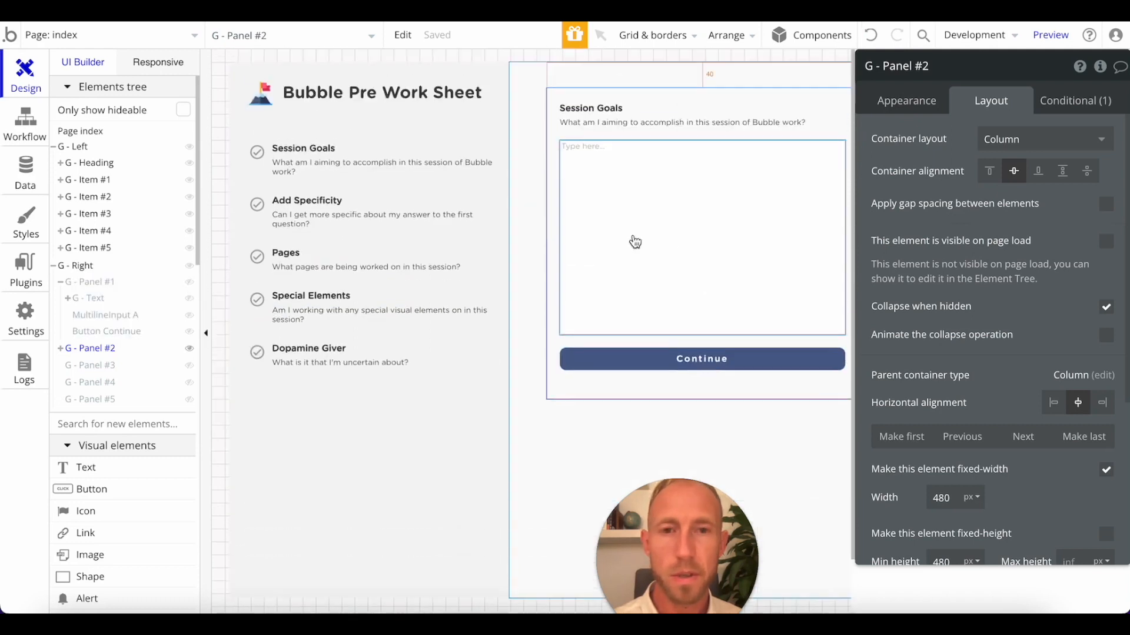
Change G - Panel #2's heading to Add Specificity and copy the question text listed under Add Specificity.
left_click(282, 203)
left_click(283, 203)
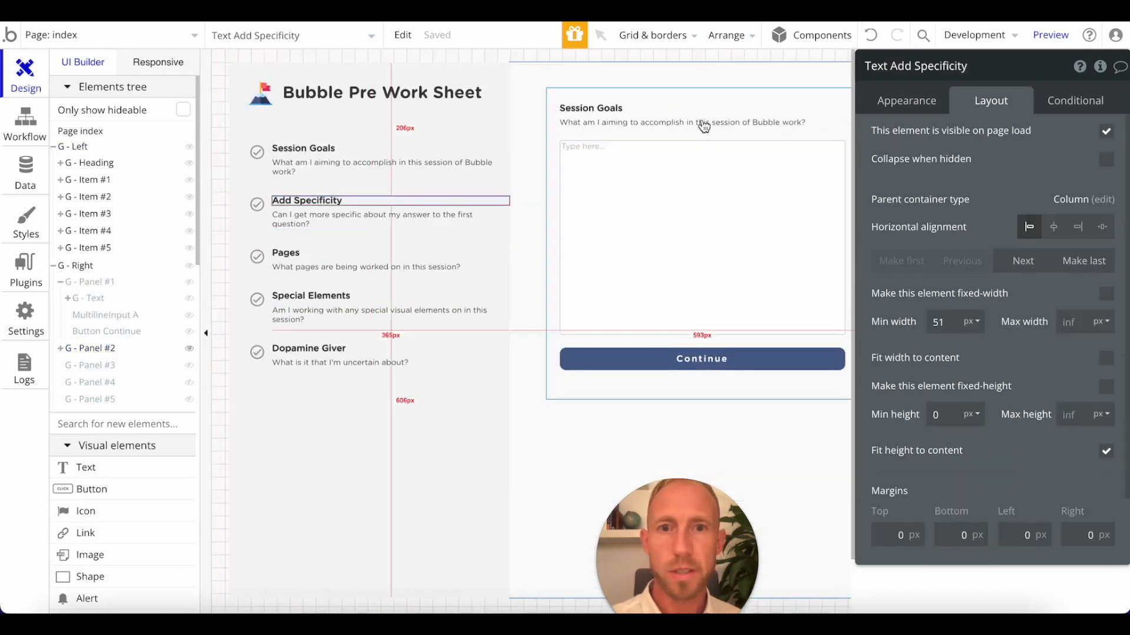
left_click(922, 103)
left_click(839, 109)
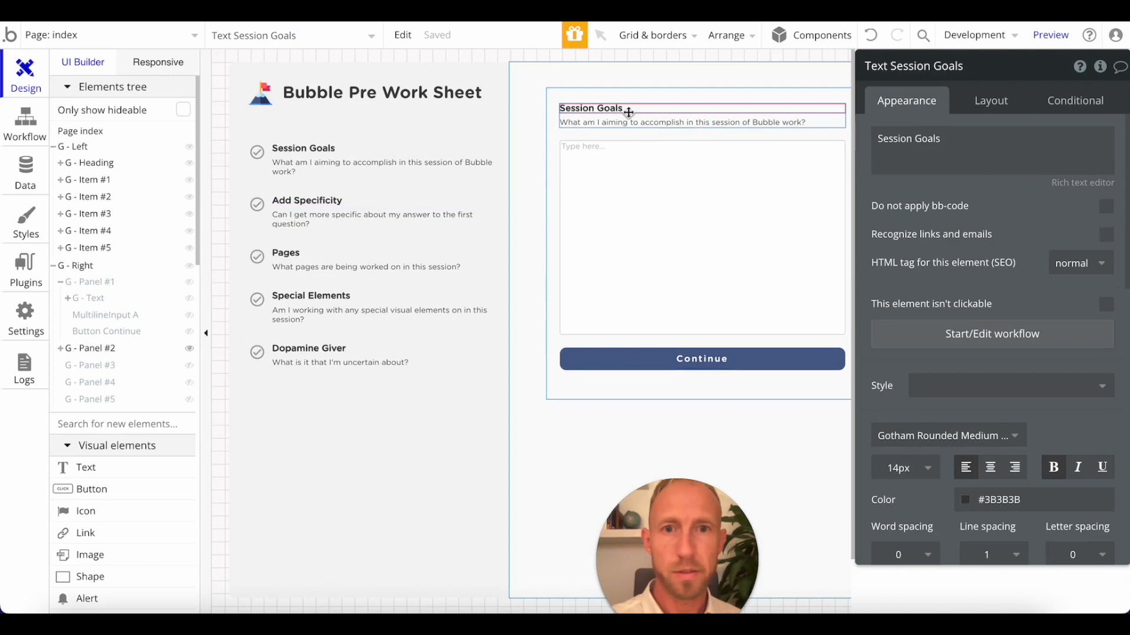
left_click(318, 221)
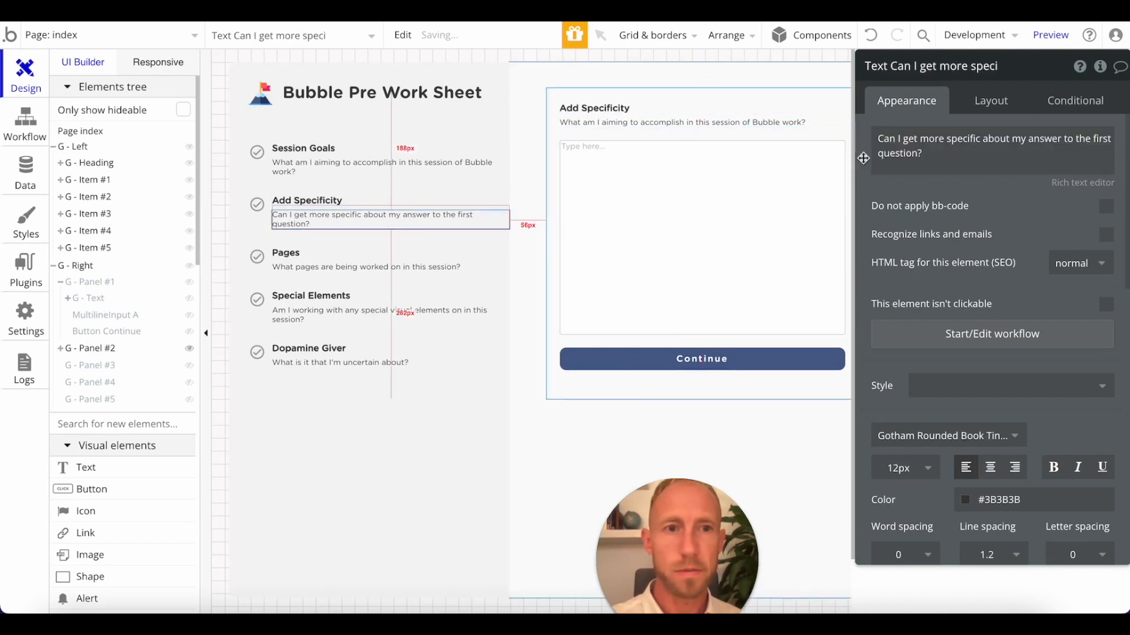
key("super+c")
left_click_drag(676, 125, 700, 116)
left_click(989, 162)
key("super+v")
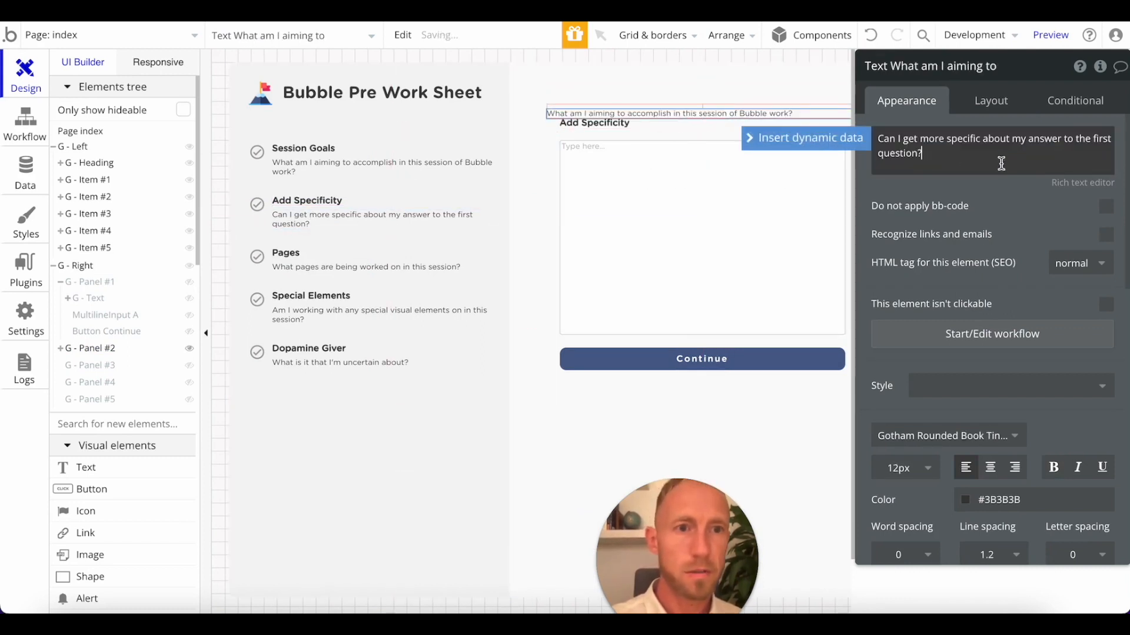
key("Return")
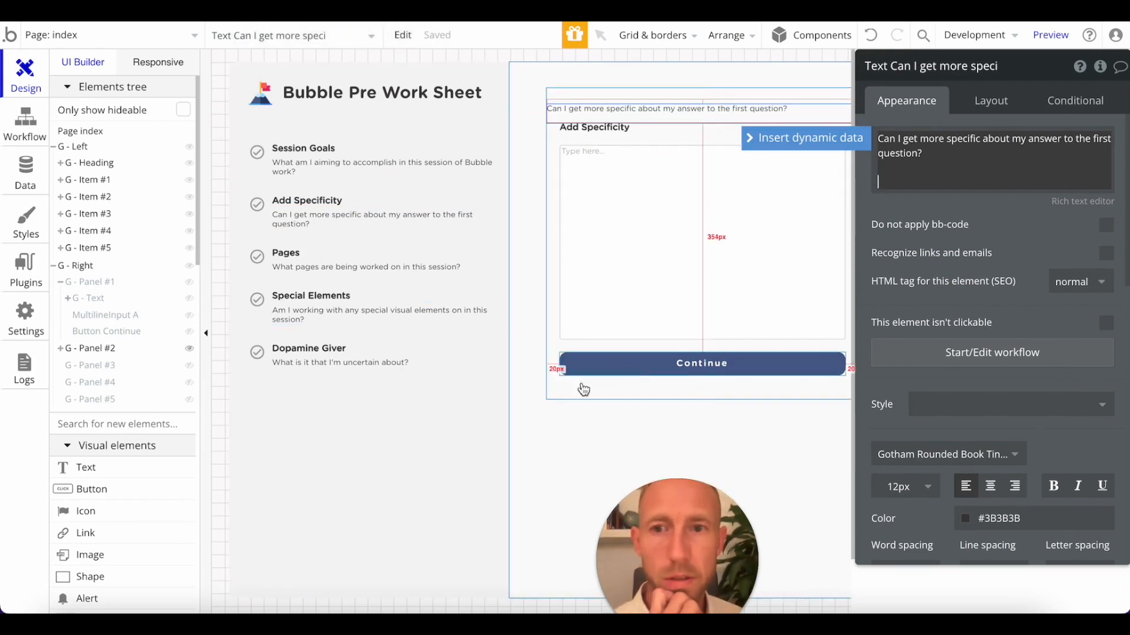
left_click(556, 379)
left_click(870, 38)
left_click(870, 37)
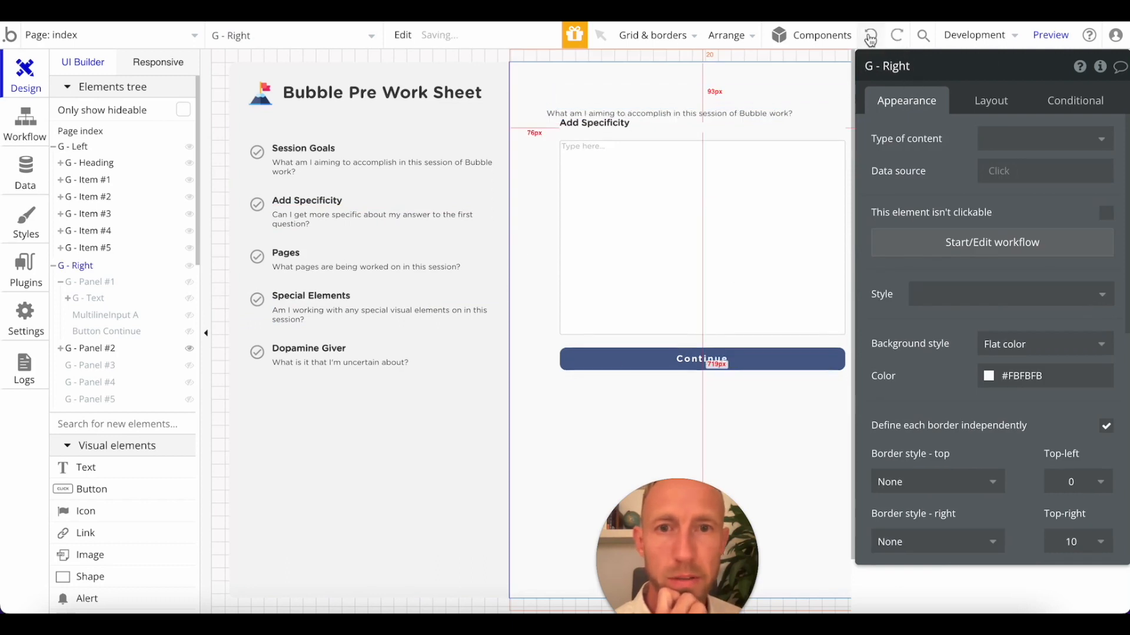
Replace G - Panel #2's question text with "Can I get more specific about my answer to the first question?".
left_click(663, 121)
triple_click(983, 152)
key("ctrl+v")
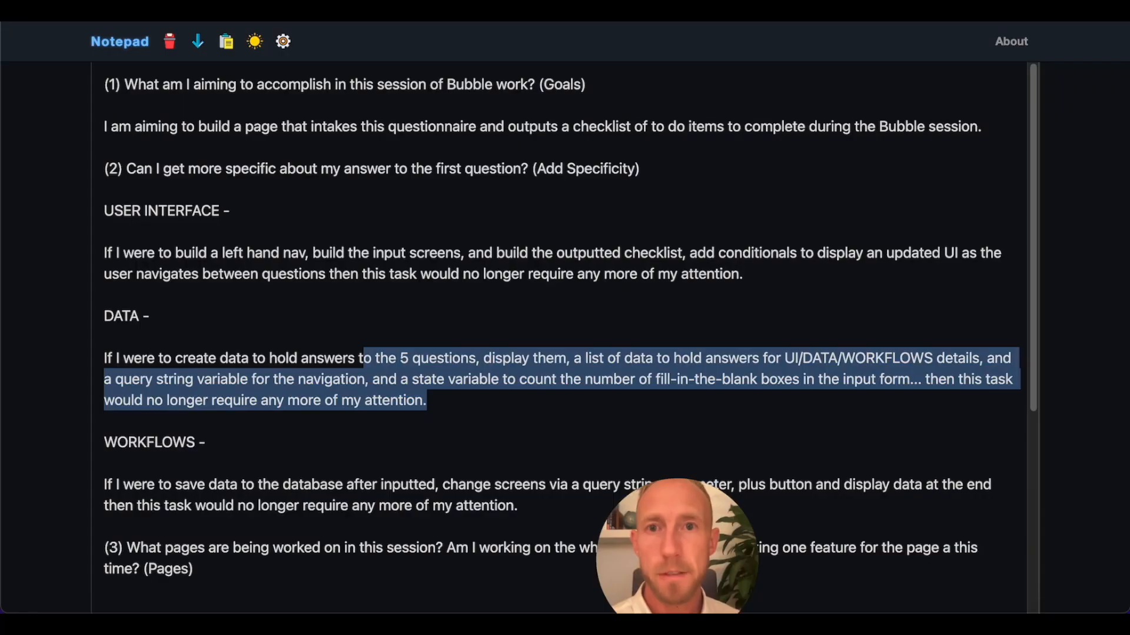
Consult the second question, on adding specificity, and its answer sections in the Notepad.
left_click(177, 275)
left_click_drag(123, 159, 646, 169)
left_click(476, 171)
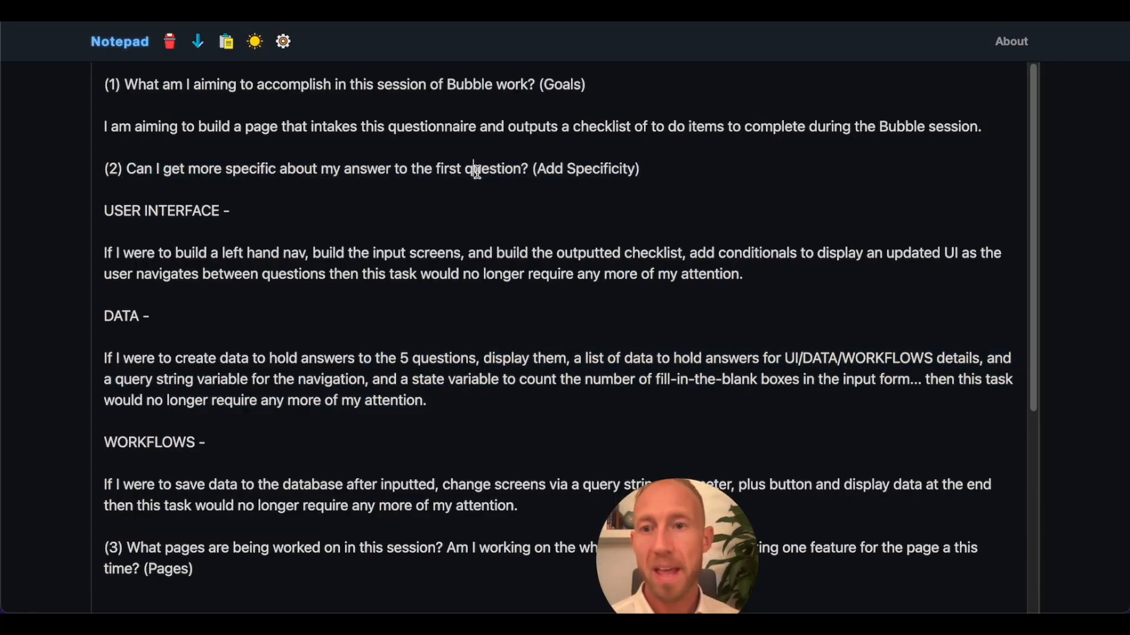
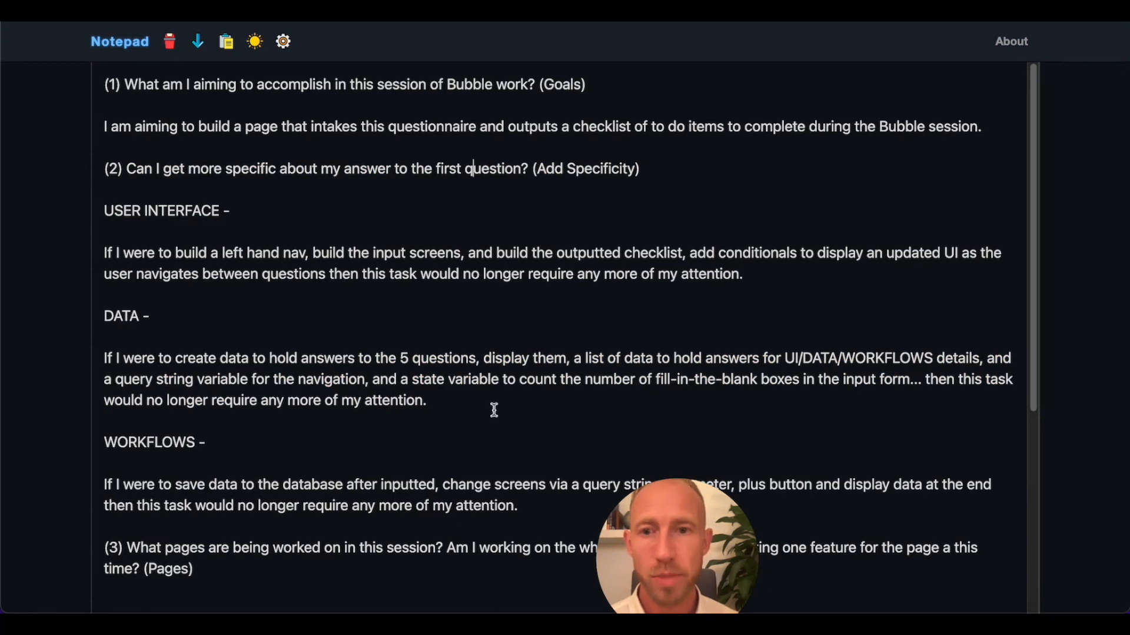
Review the User Interface, Data and Workflows answer sections under the second question in the Notepad.
left_click_drag(508, 410, 123, 253)
left_click(123, 253)
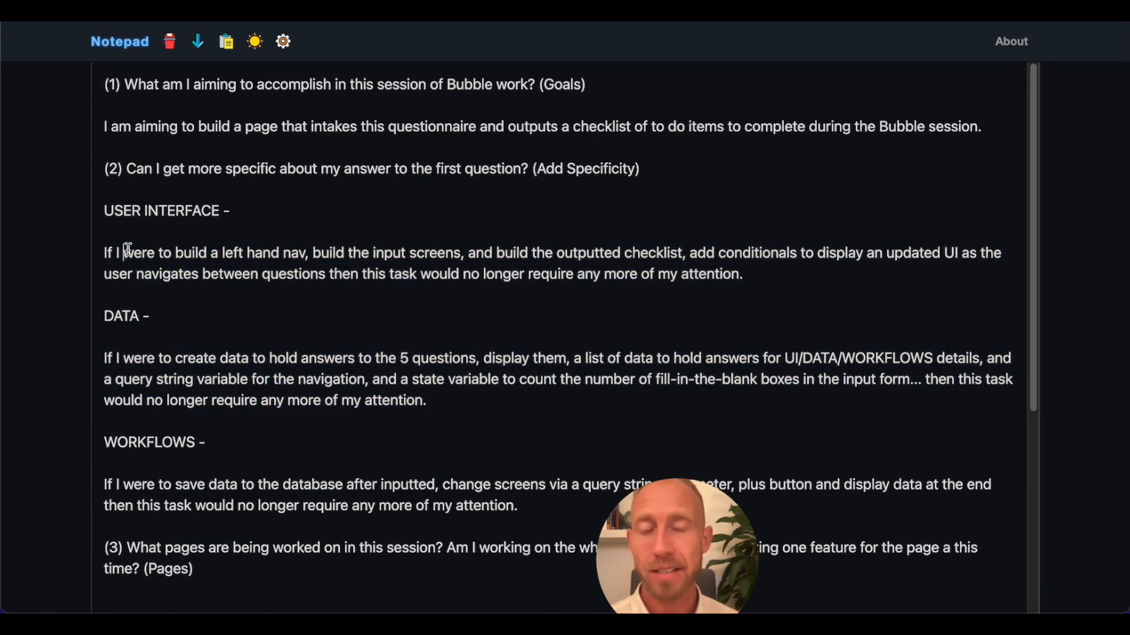
scroll(274, 222, "down", 3)
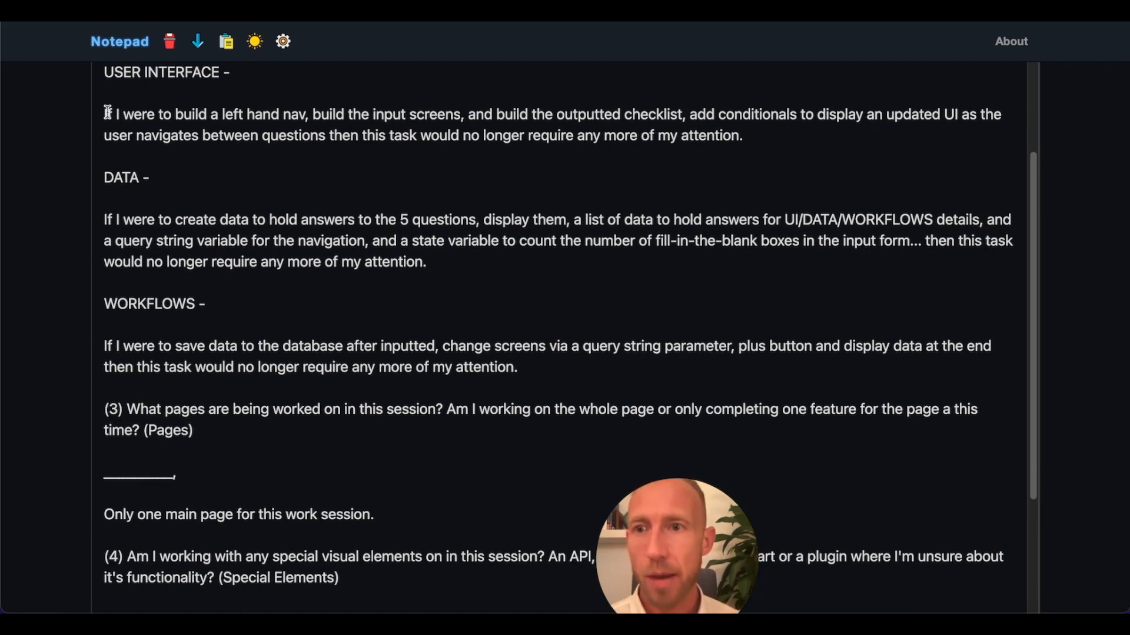
left_click_drag(105, 114, 635, 152)
scroll(382, 144, "up", 1)
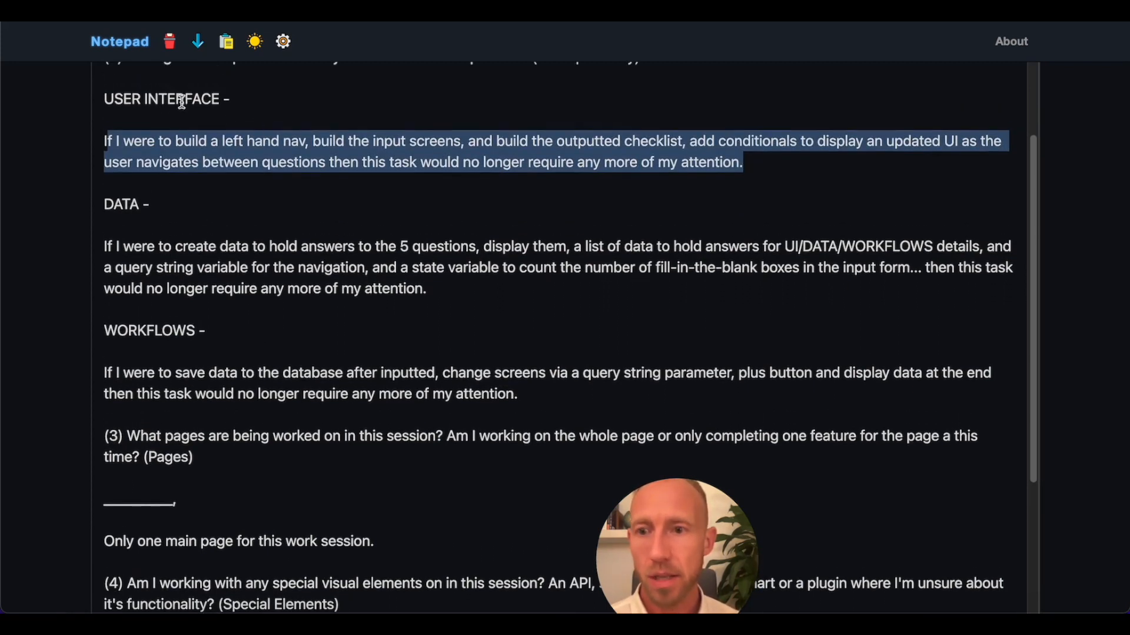
left_click_drag(200, 99, 114, 99)
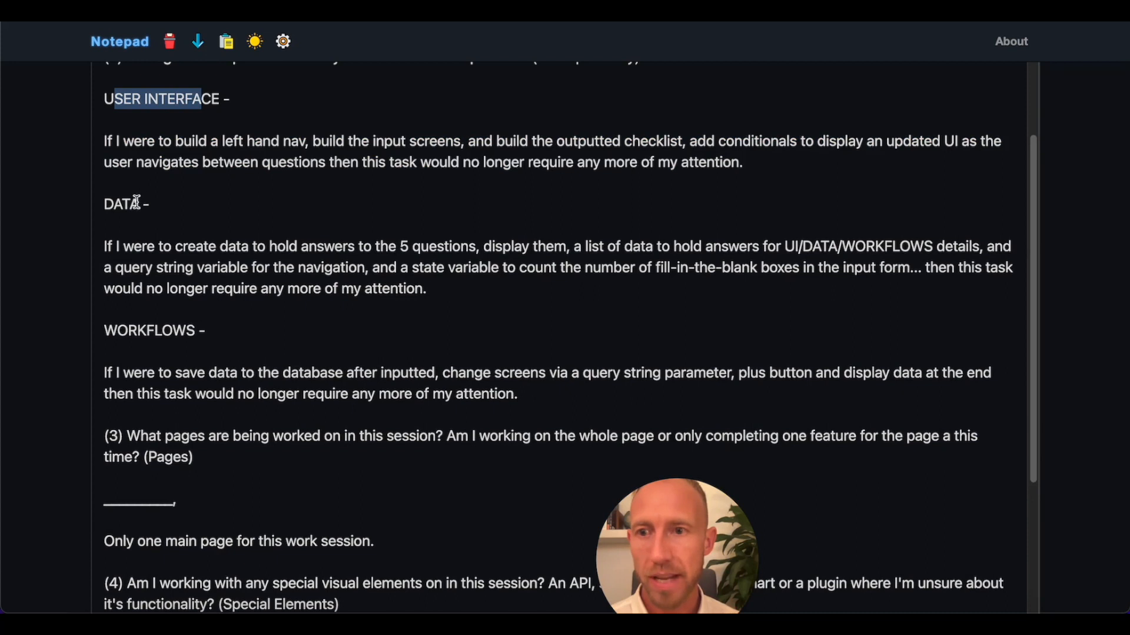
left_click_drag(141, 203, 105, 204)
left_click_drag(176, 347, 92, 336)
left_click(259, 413)
scroll(454, 341, "up", 1)
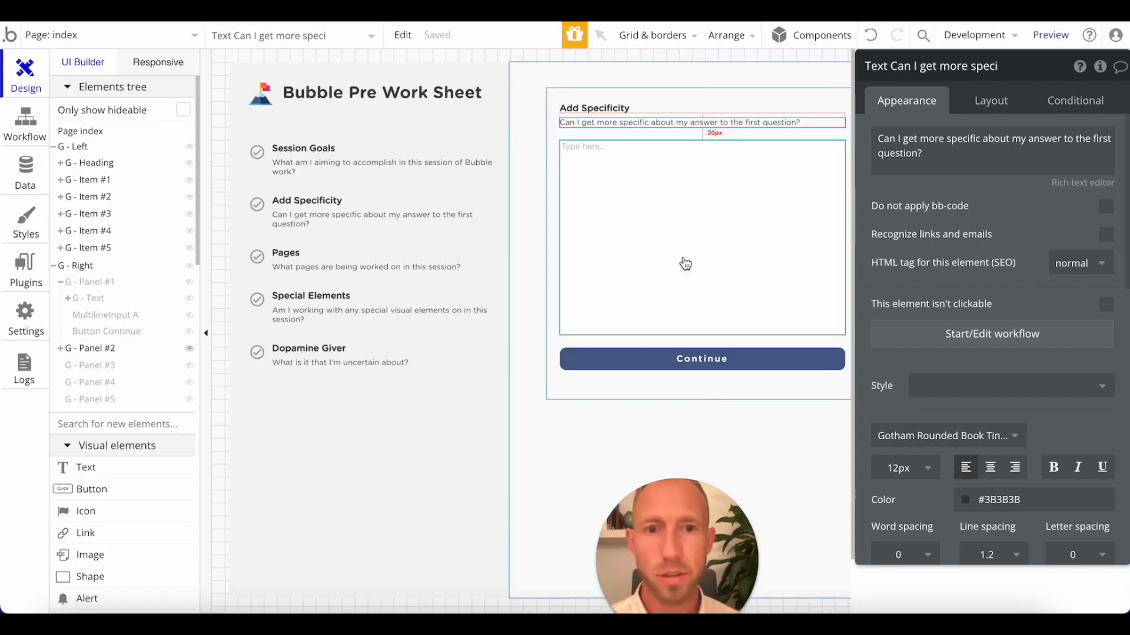
Switch to the Bubble editor and paste a copy of the Add Specificity heading directly inside G - Panel #2.
left_click(626, 144)
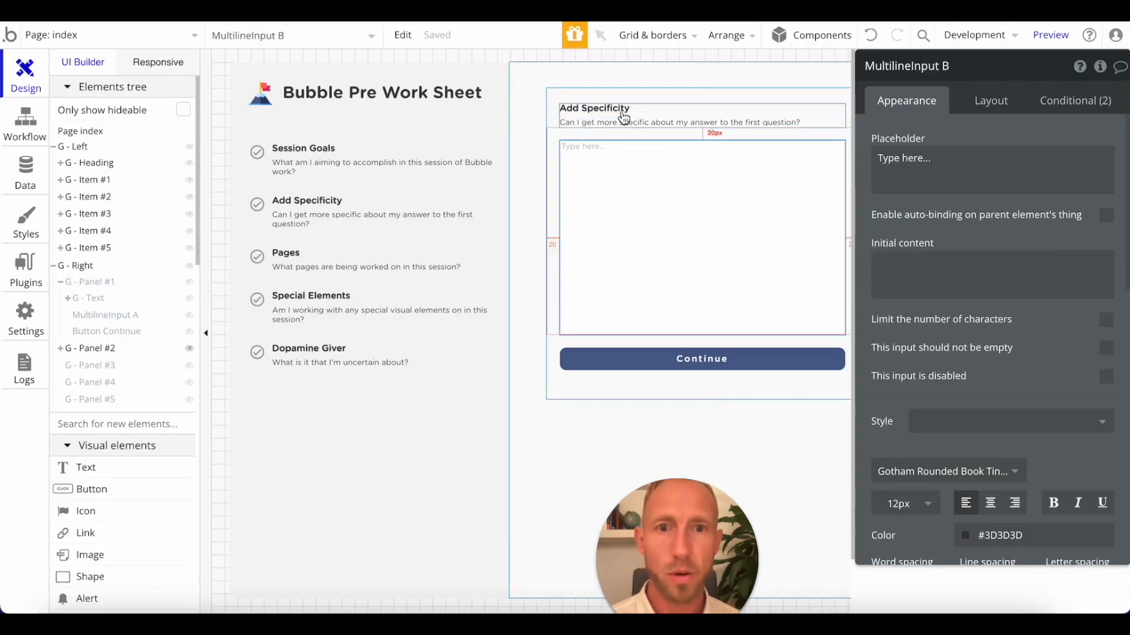
left_click(623, 111)
key("super+c")
left_click(620, 135)
key("super+v")
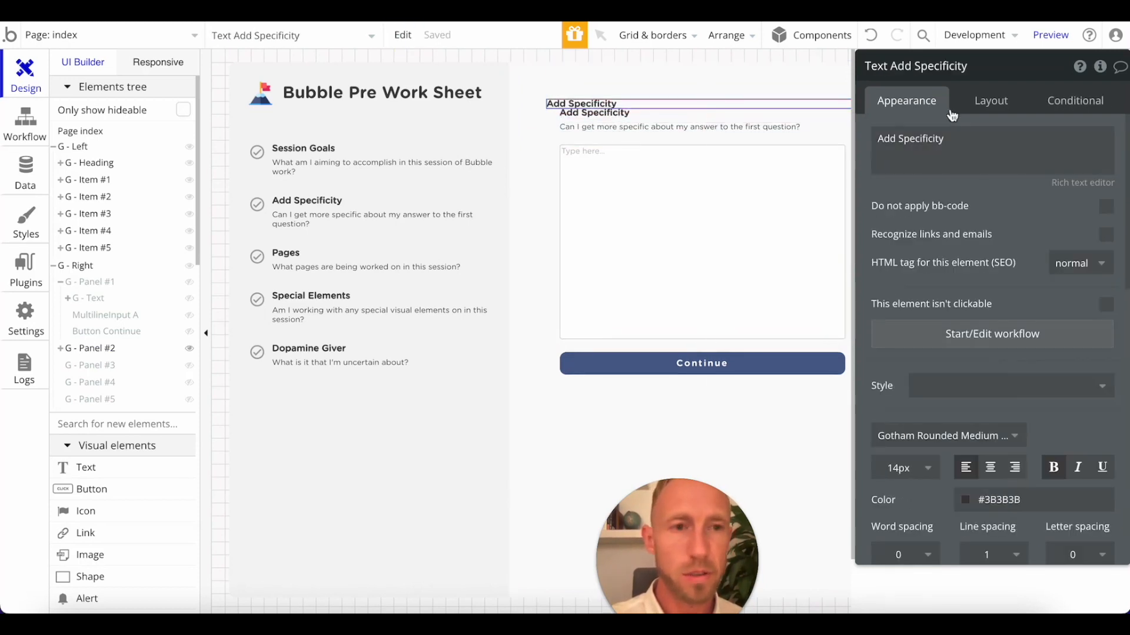
Give the copied heading 20 px left and top margins and place it between the question text and the multiline input.
left_click(991, 101)
scroll(985, 442, "down", 3)
left_click(1019, 457)
type("20")
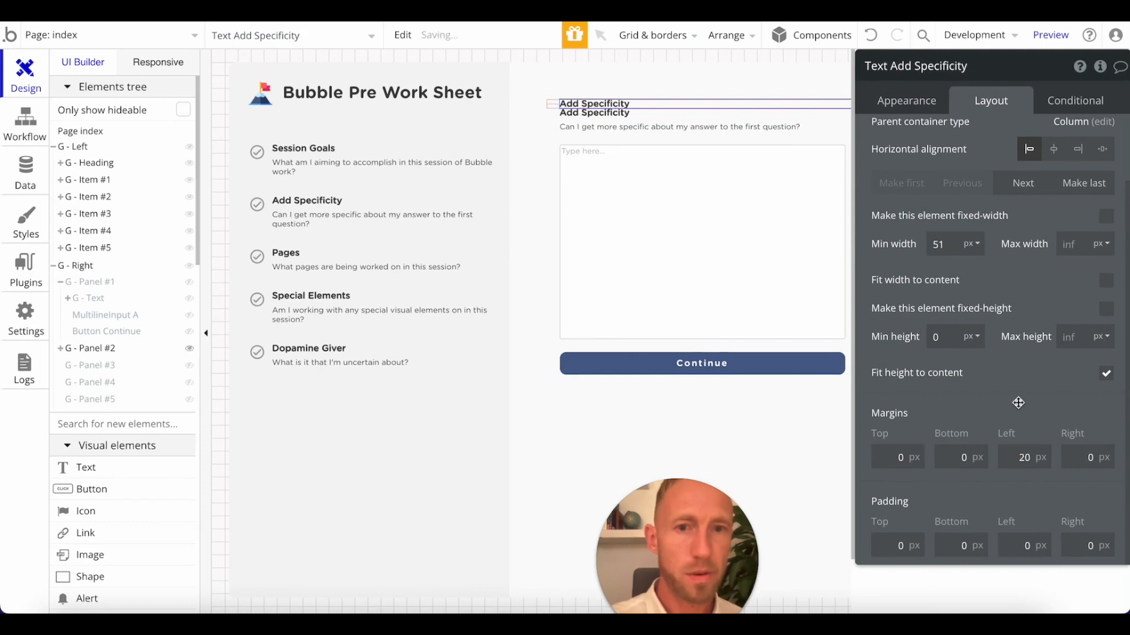
left_click(1035, 191)
left_click(1035, 191)
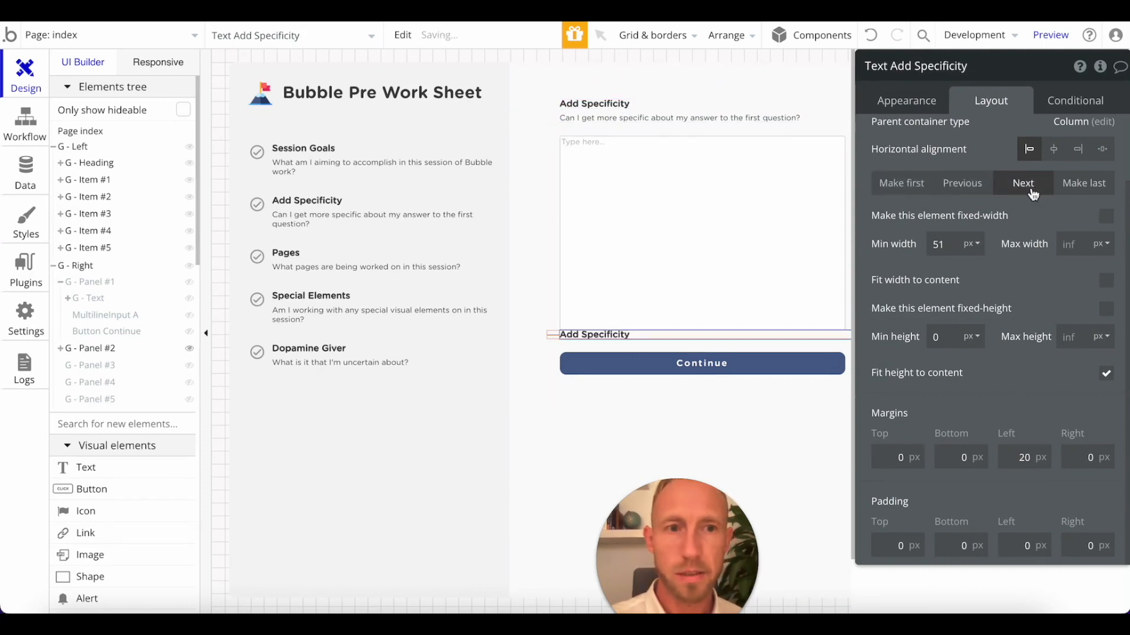
left_click(965, 189)
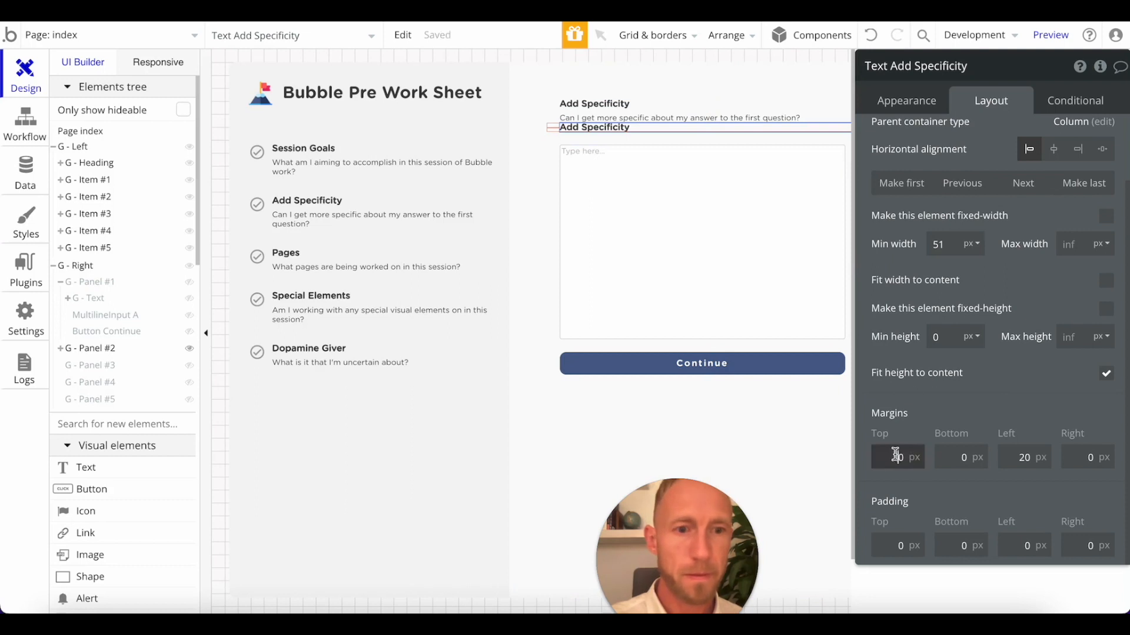
left_click(960, 400)
scroll(888, 219, "up", 2)
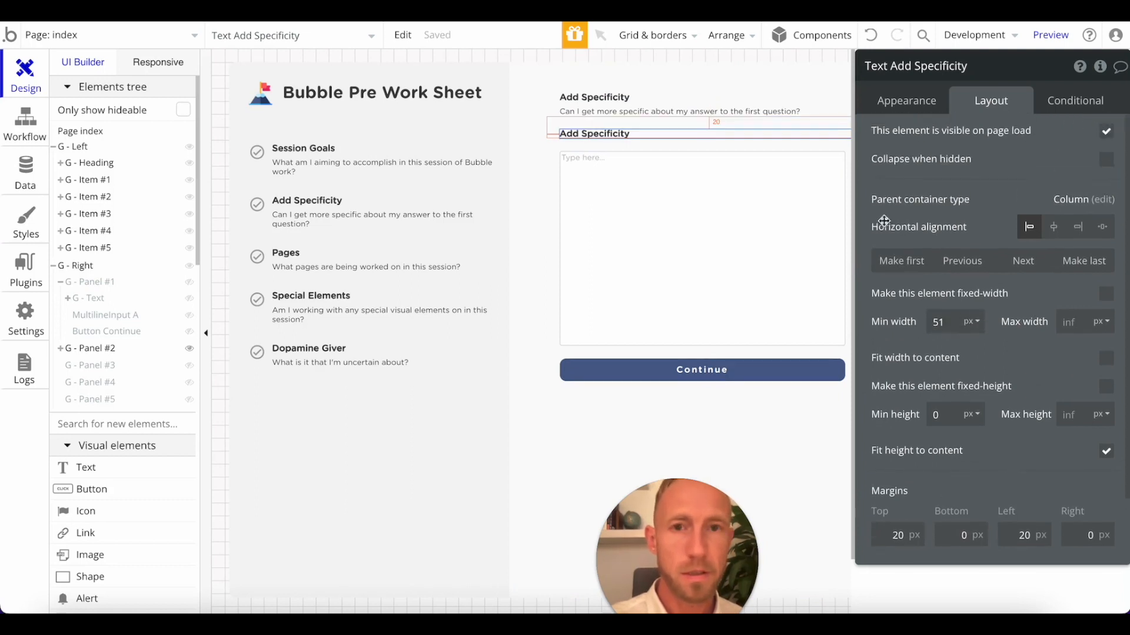
Italicize the copied heading and change its text to User Interface.
left_click(910, 110)
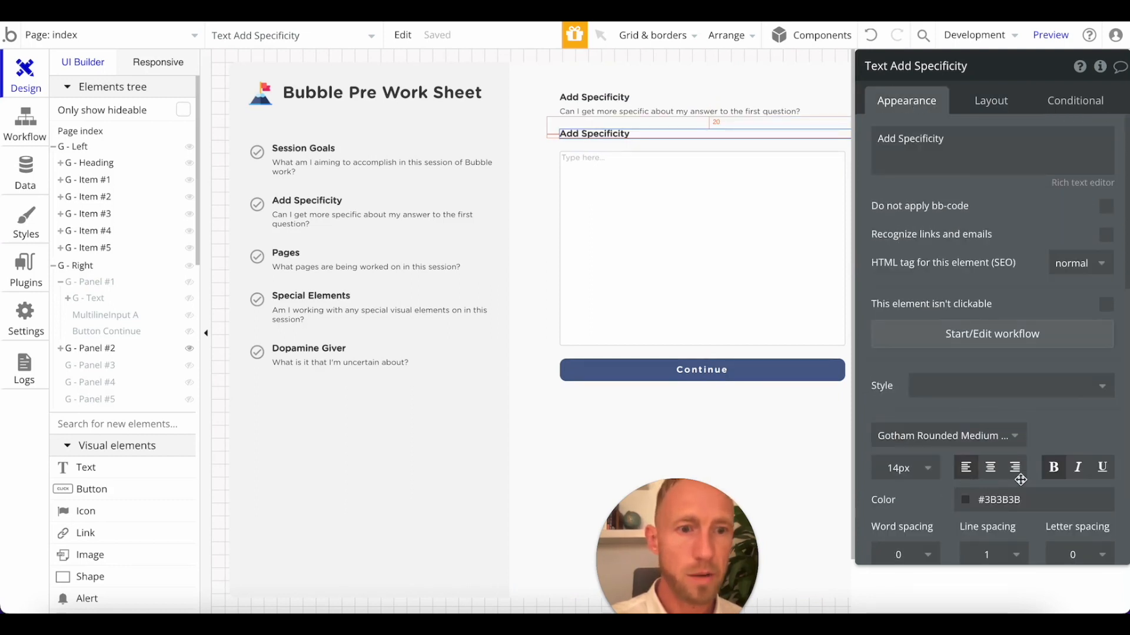
left_click(1080, 469)
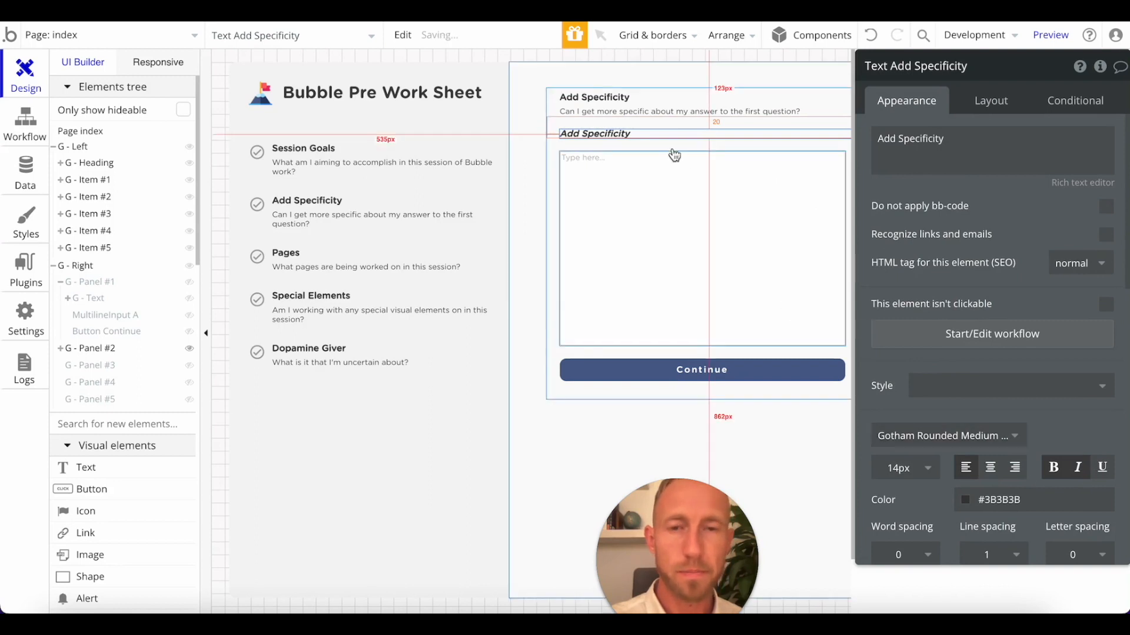
triple_click(990, 166)
type("User Interface")
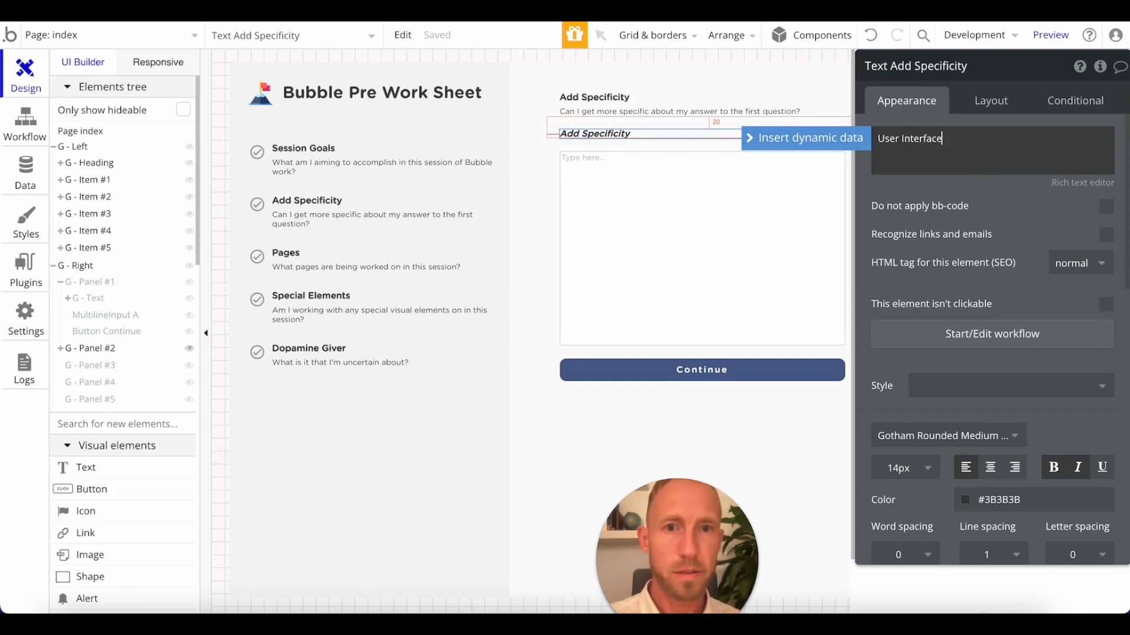
Increase the Add Specificity heading's font size to 16px in G - Panel #2.
left_click(613, 98)
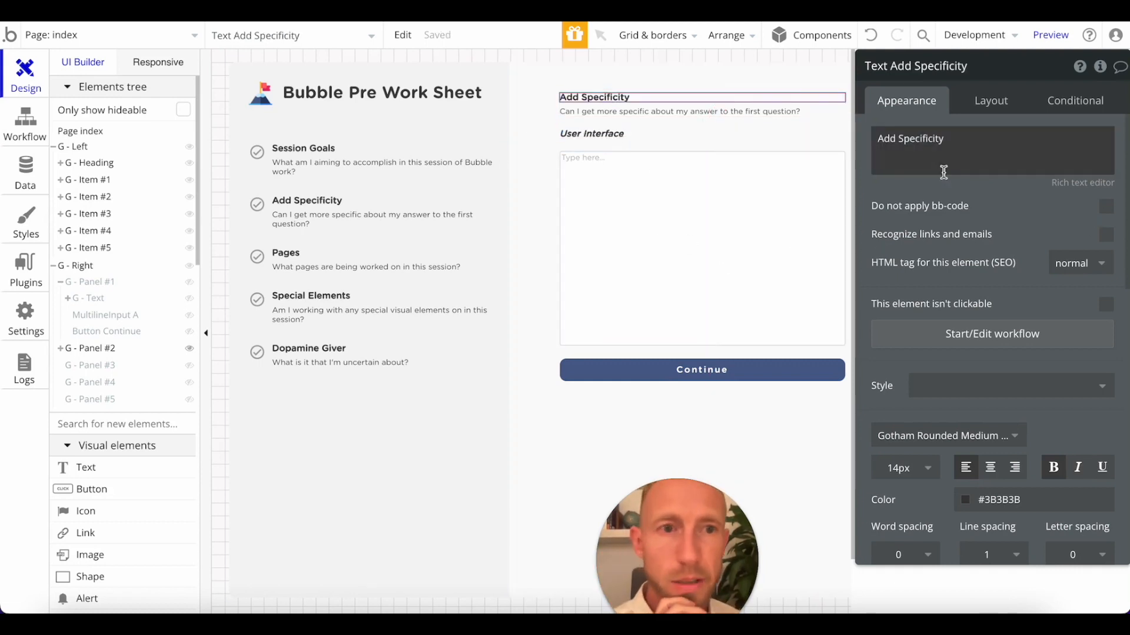
left_click(900, 467)
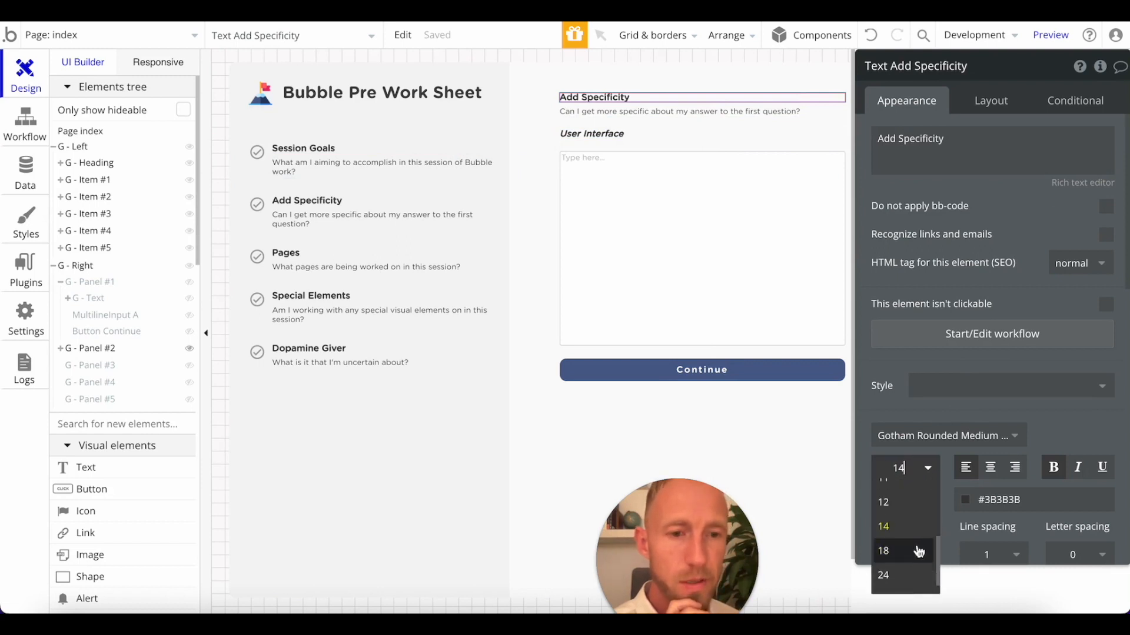
left_click(909, 475)
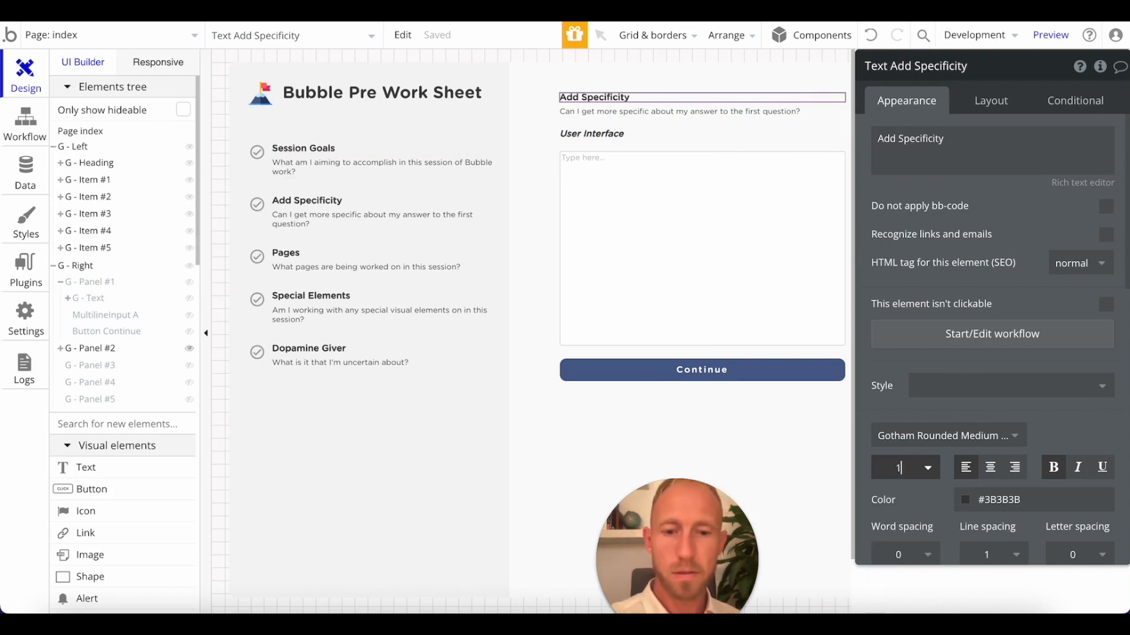
key("Return")
Show G - Panel #1, set its Session Goals heading to 16px, and hide the panel again on the canvas.
left_click(100, 300)
left_click(594, 108)
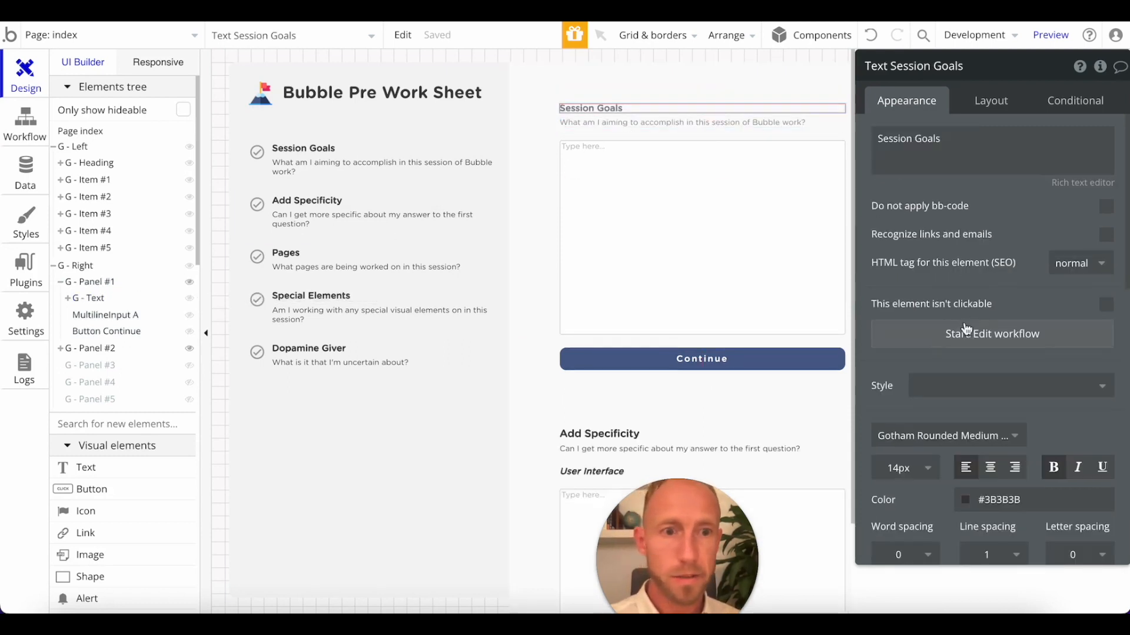
left_click(898, 467)
double_click(898, 467)
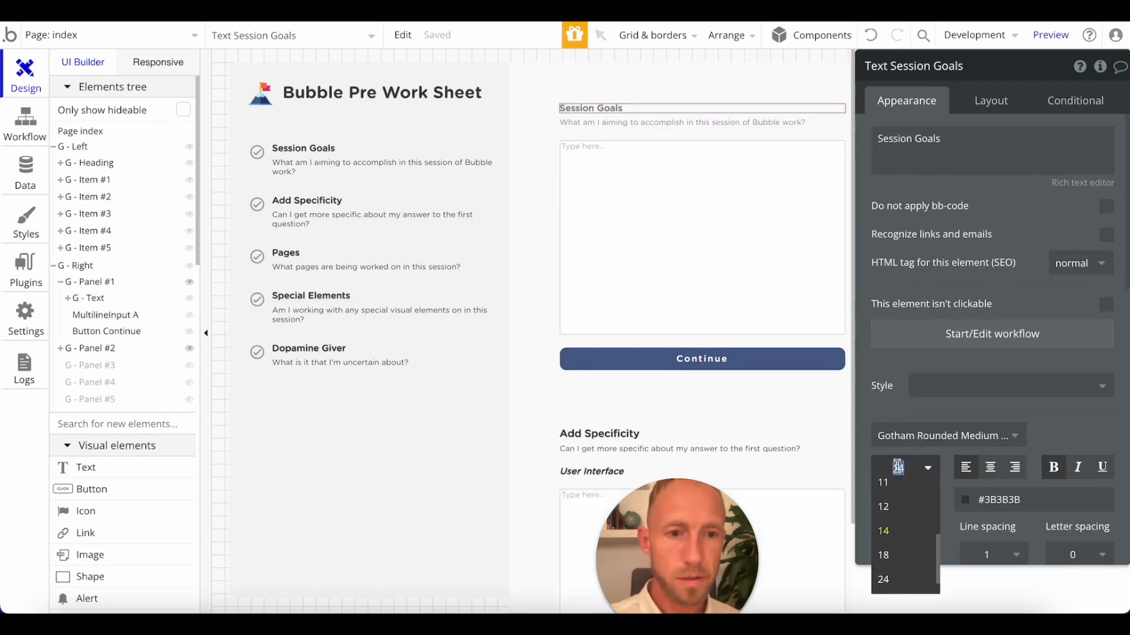
key("Return")
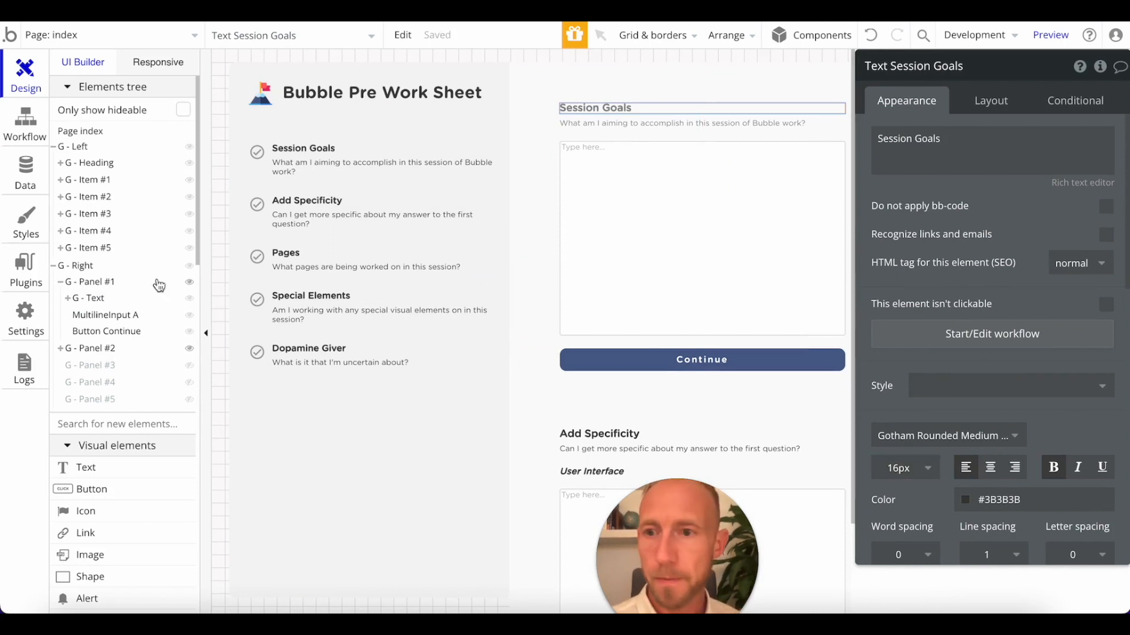
left_click(189, 283)
Remove the italics from the User Interface label and set its font to bold Gotham Rounded Book Tinder.
left_click(610, 137)
scroll(958, 493, "down", 2)
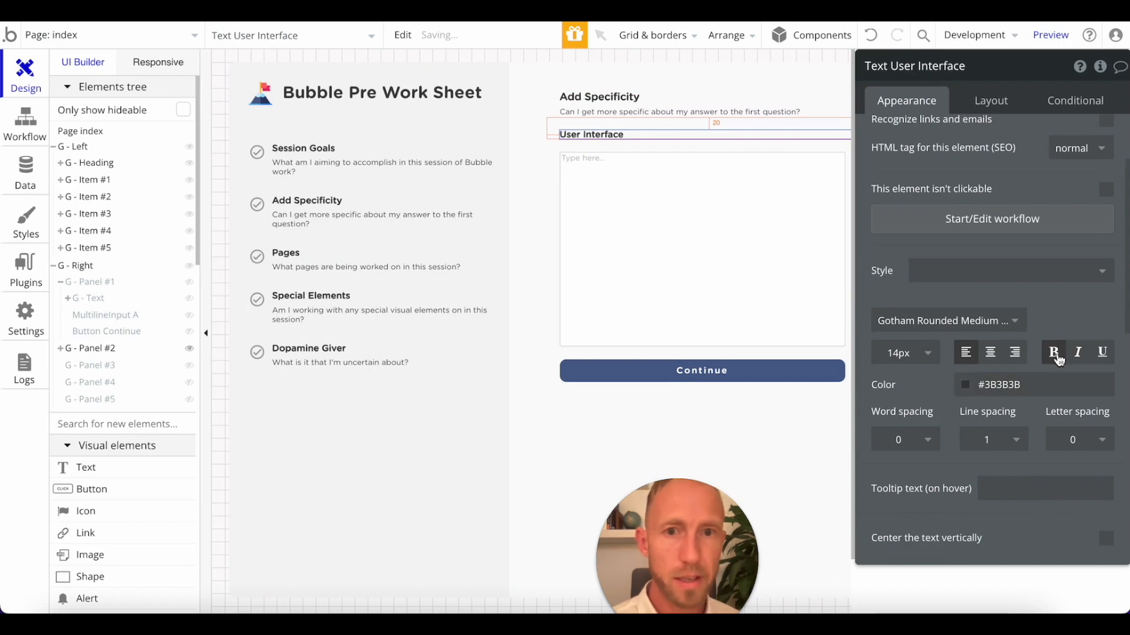
left_click(979, 322)
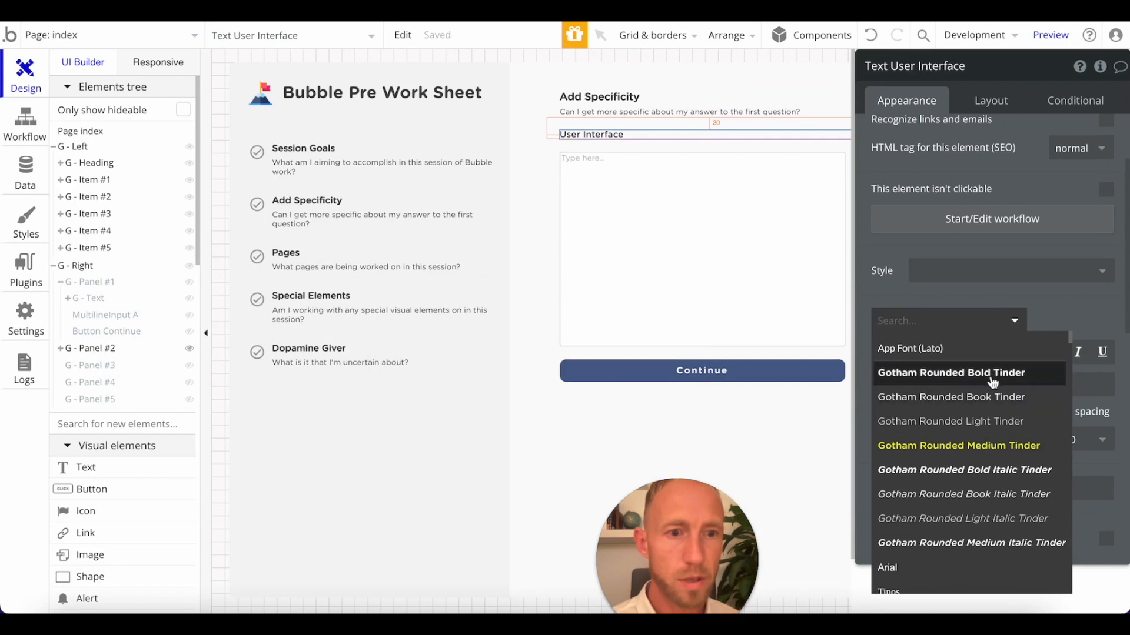
left_click(1000, 398)
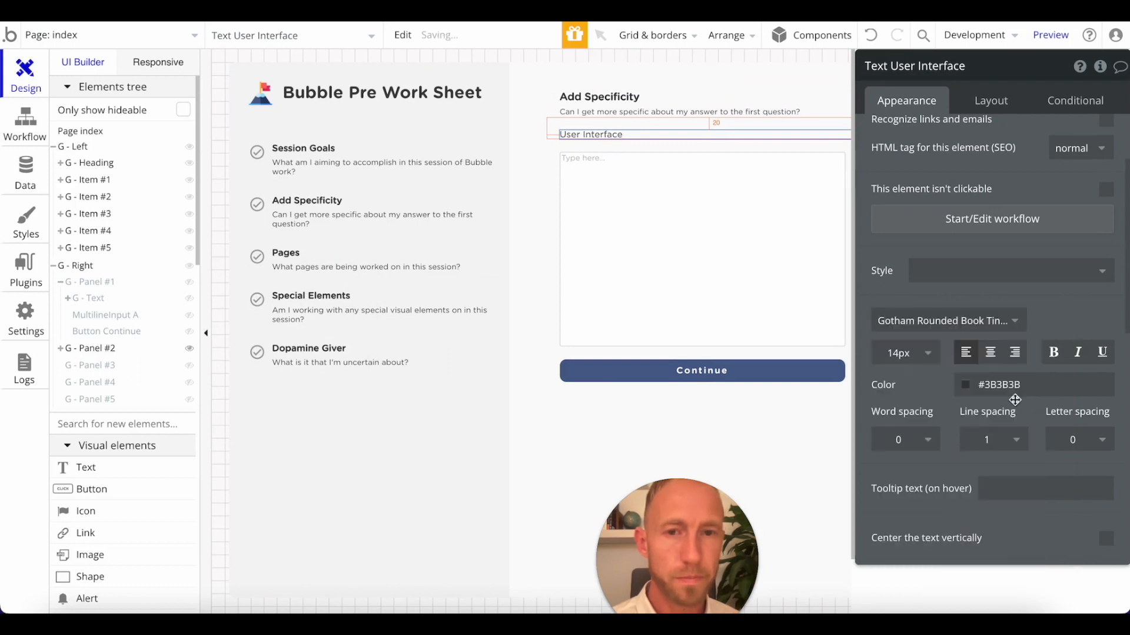
left_click(642, 251)
left_click(659, 136)
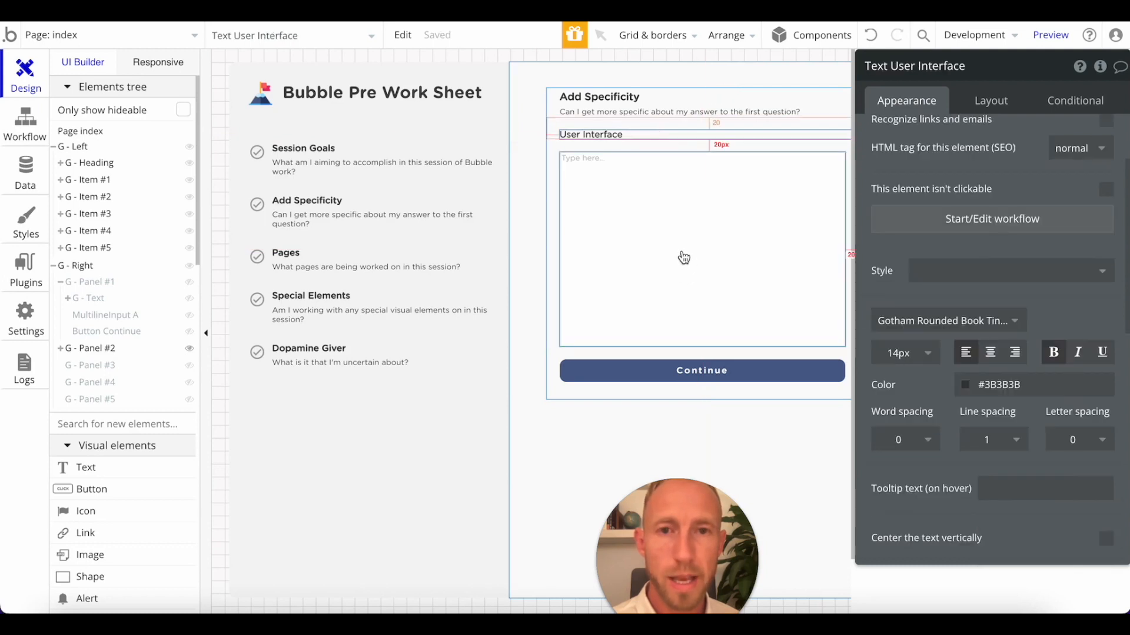
Duplicate the User Interface label together with its multiline input inside G - Panel #2.
left_click(643, 229, "shift")
key("ctrl+c")
key("ctrl+v")
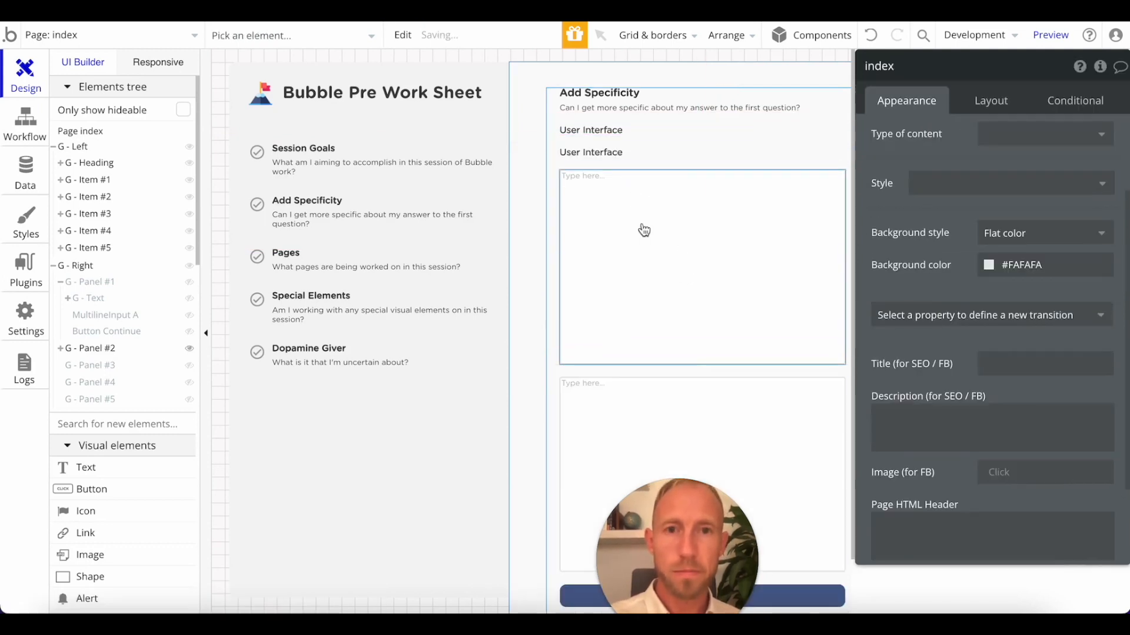
Move the copied label between the two multiline inputs and change its text to Data.
left_click(991, 101)
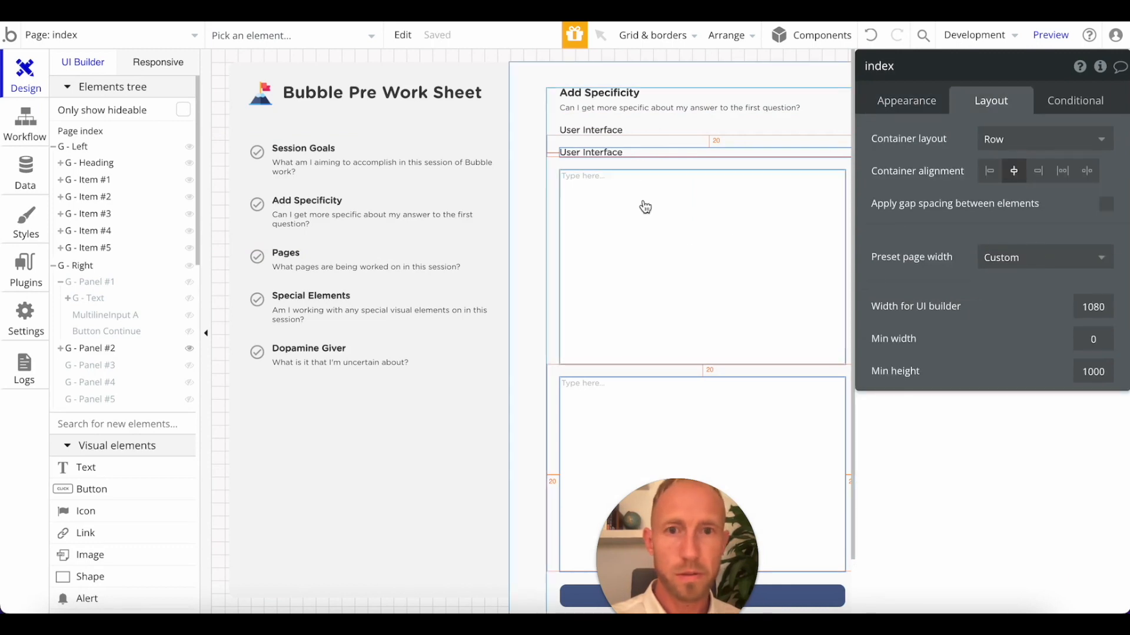
left_click(648, 108)
left_click(650, 153)
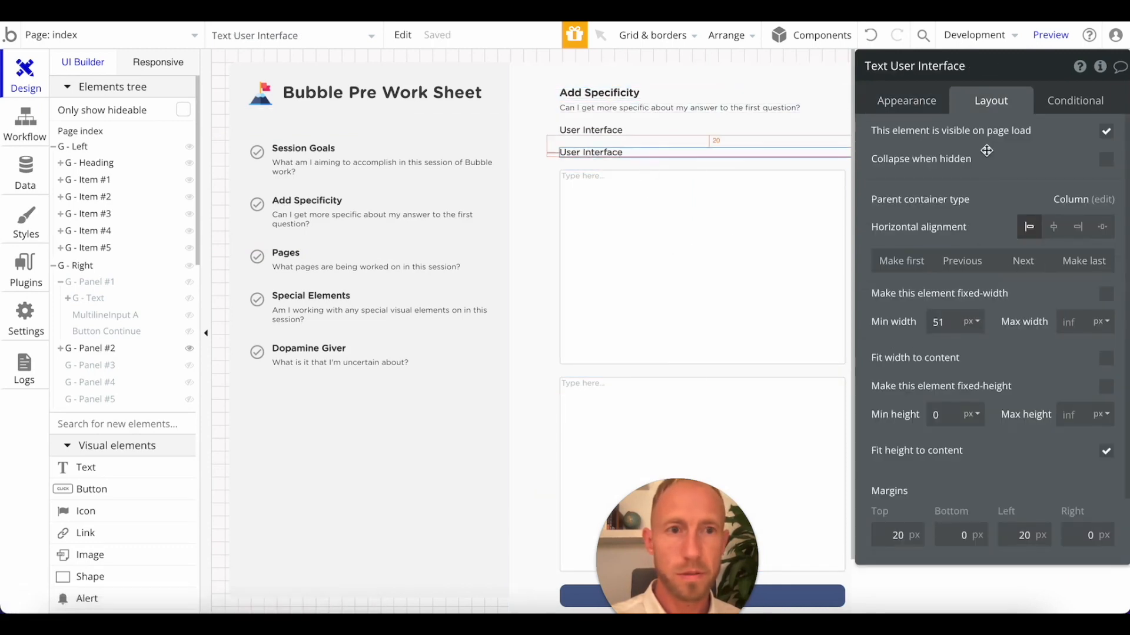
left_click(1023, 260)
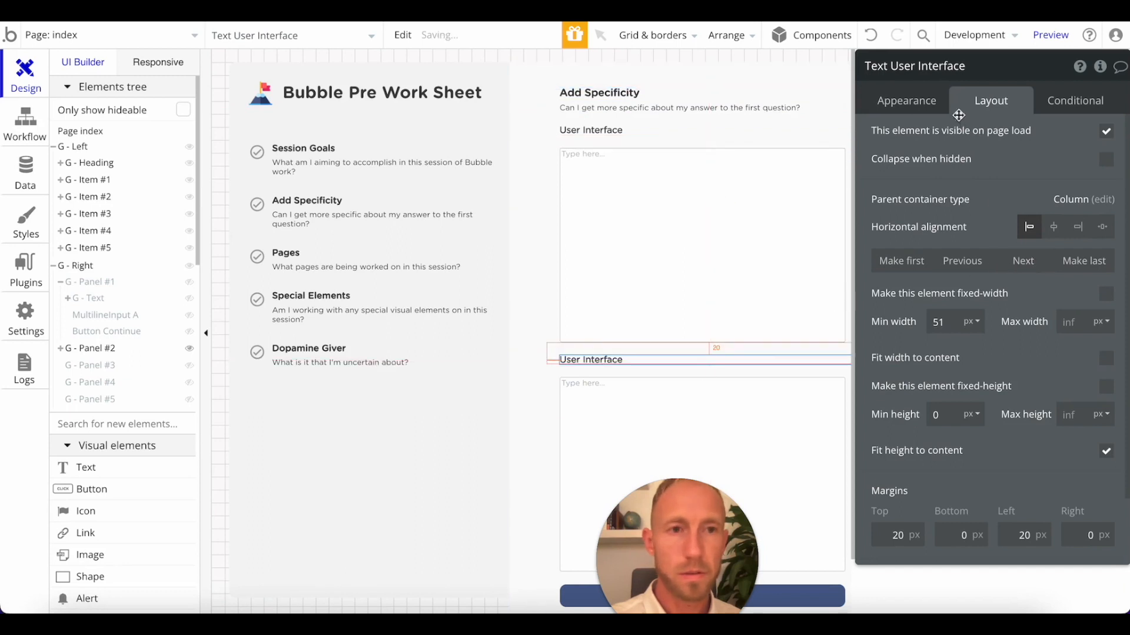
left_click(909, 105)
triple_click(918, 152)
type("Data")
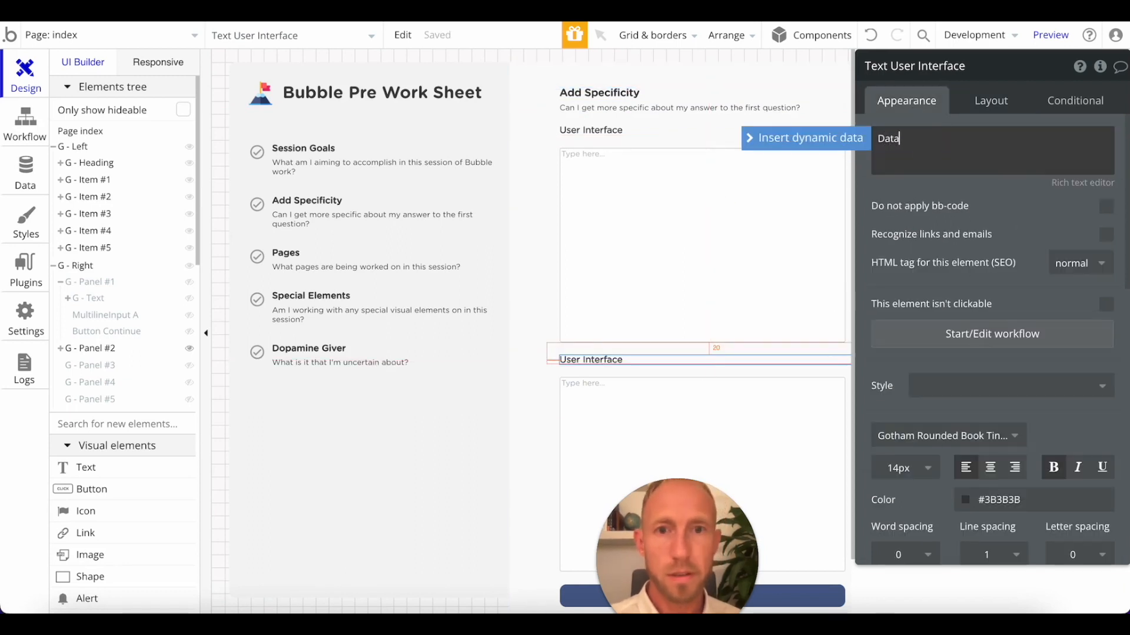
Duplicate the Data label with its multiline input, and move the copied label down past the second input.
left_click(650, 398)
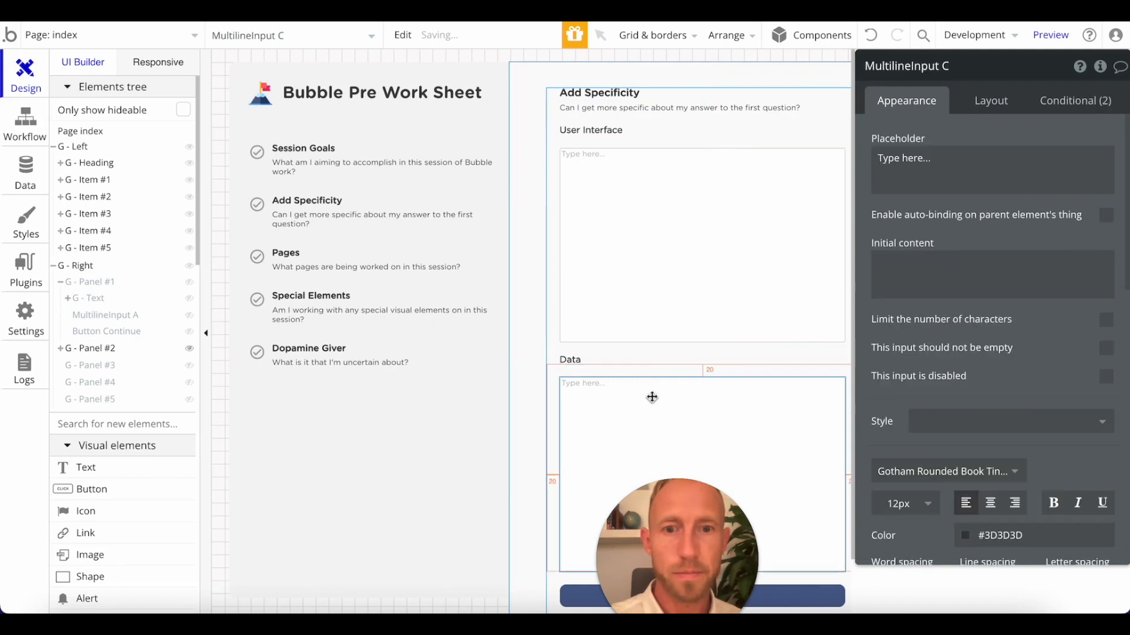
left_click(658, 359, "shift")
key("super+c")
key("super+v")
left_click(735, 379)
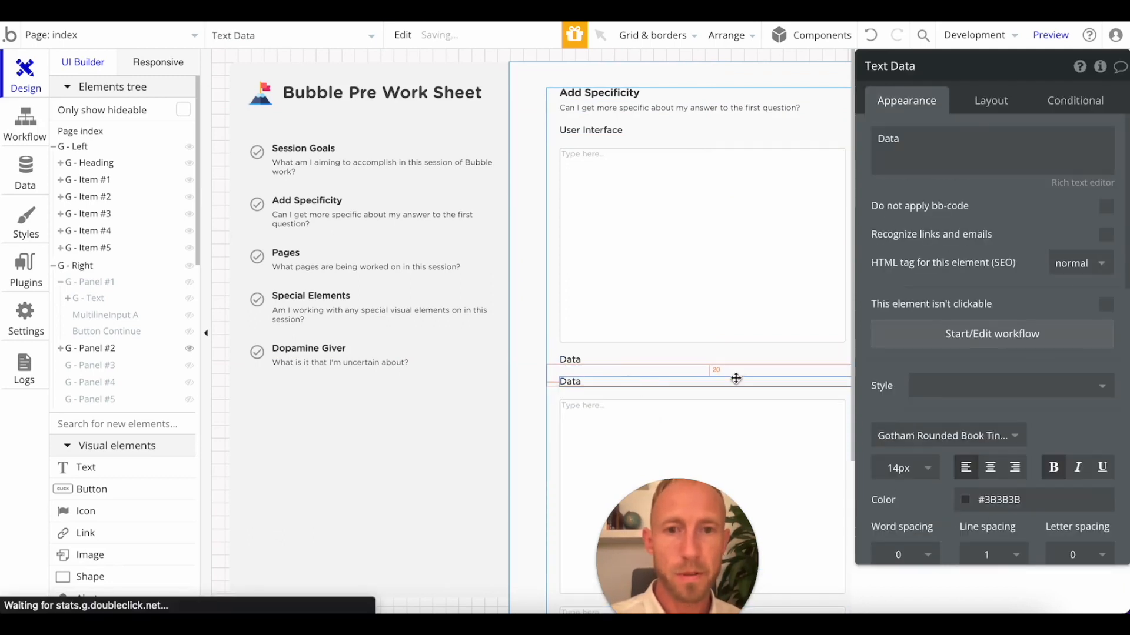
left_click(990, 101)
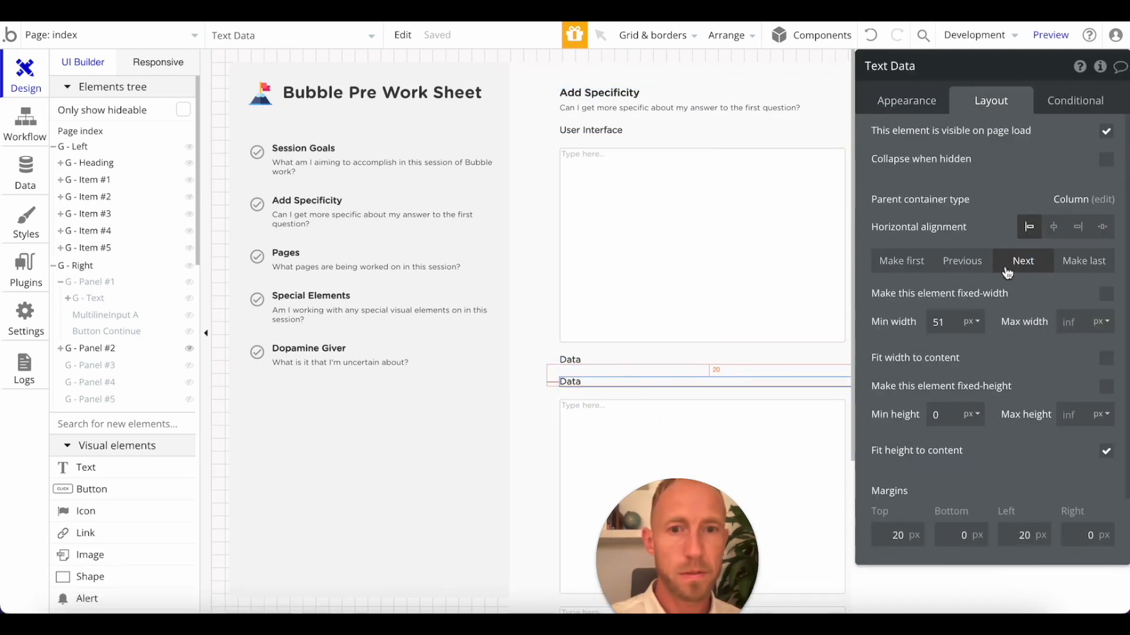
left_click(1022, 261)
left_click(741, 298)
scroll(694, 329, "down", 5)
Re-read the "If I were to..." sentence wording of the User Interface answer in the Notepad.
left_click(700, 438)
scroll(699, 377, "down", 2)
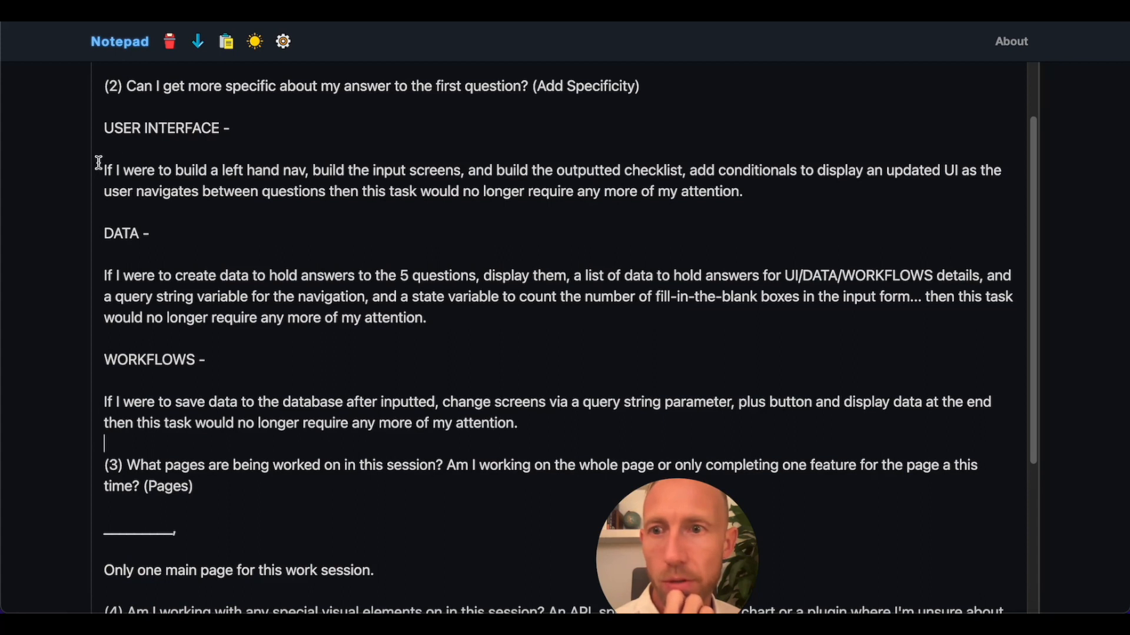
left_click_drag(104, 169, 220, 178)
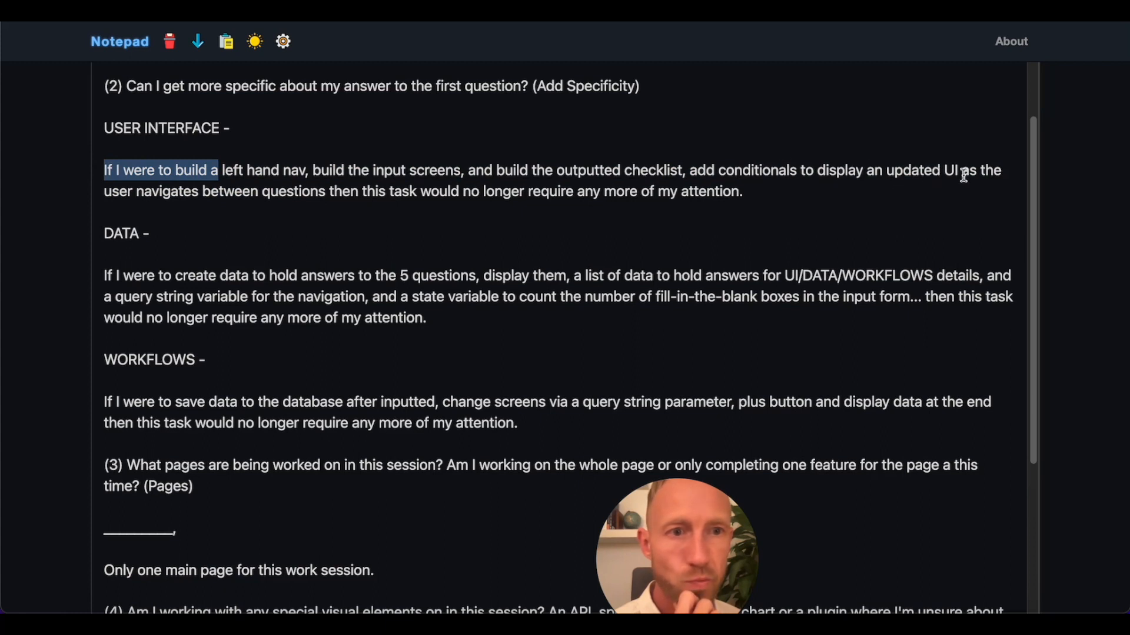
left_click(158, 172)
left_click_drag(211, 171, 137, 172)
left_click(212, 173)
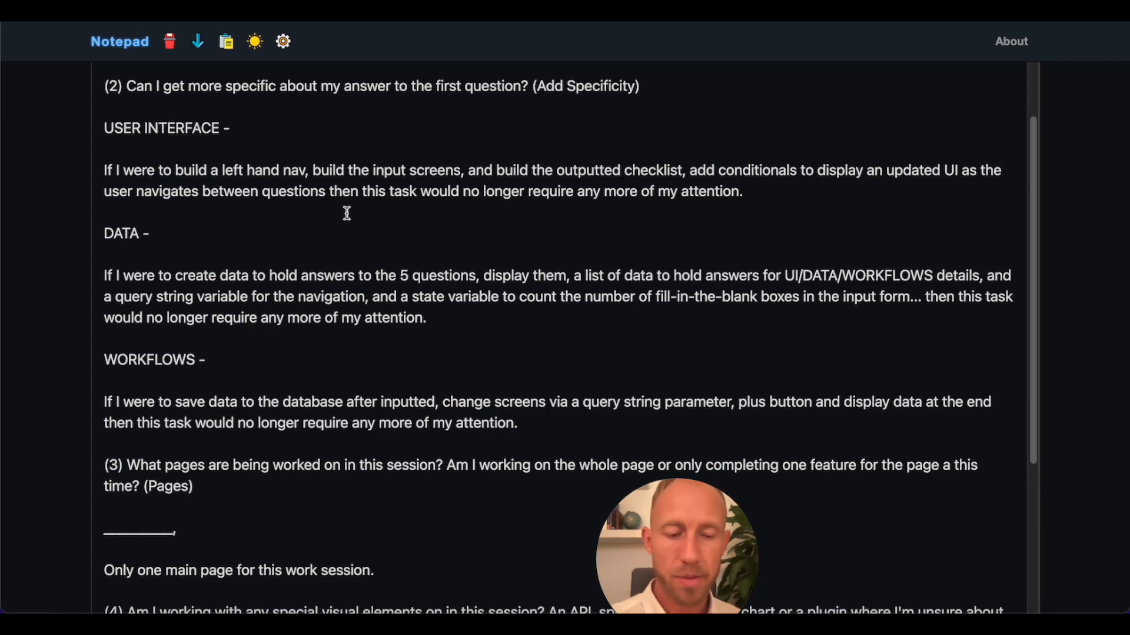
Insert "..." after "If I were to build" and before "then this task" in the Notepad's User Interface answer.
type("...")
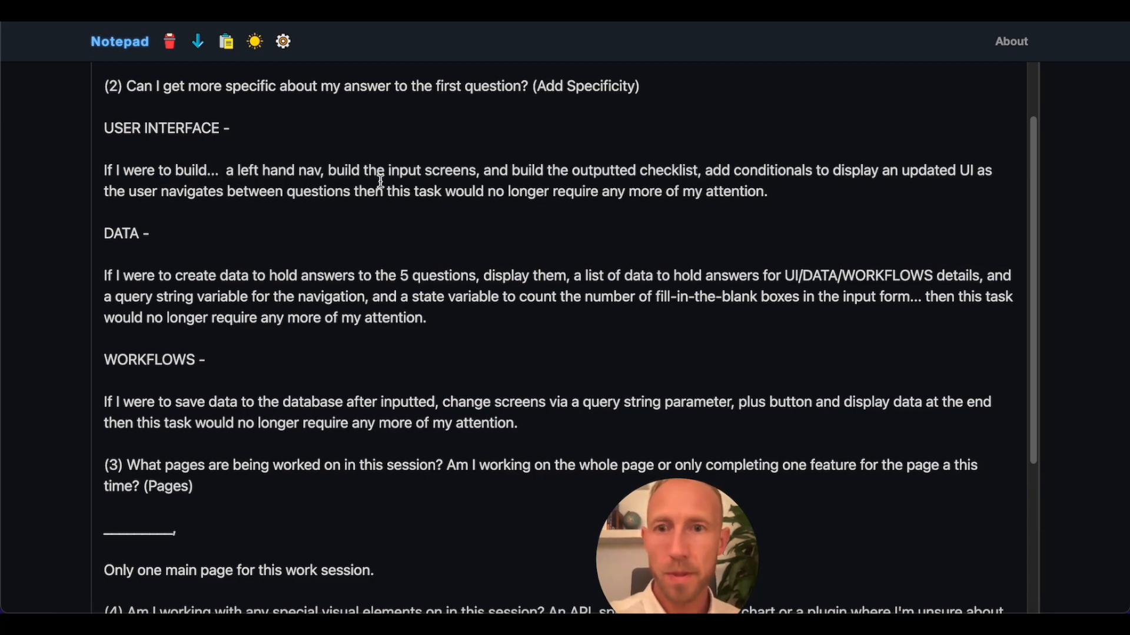
left_click(356, 191)
type("...")
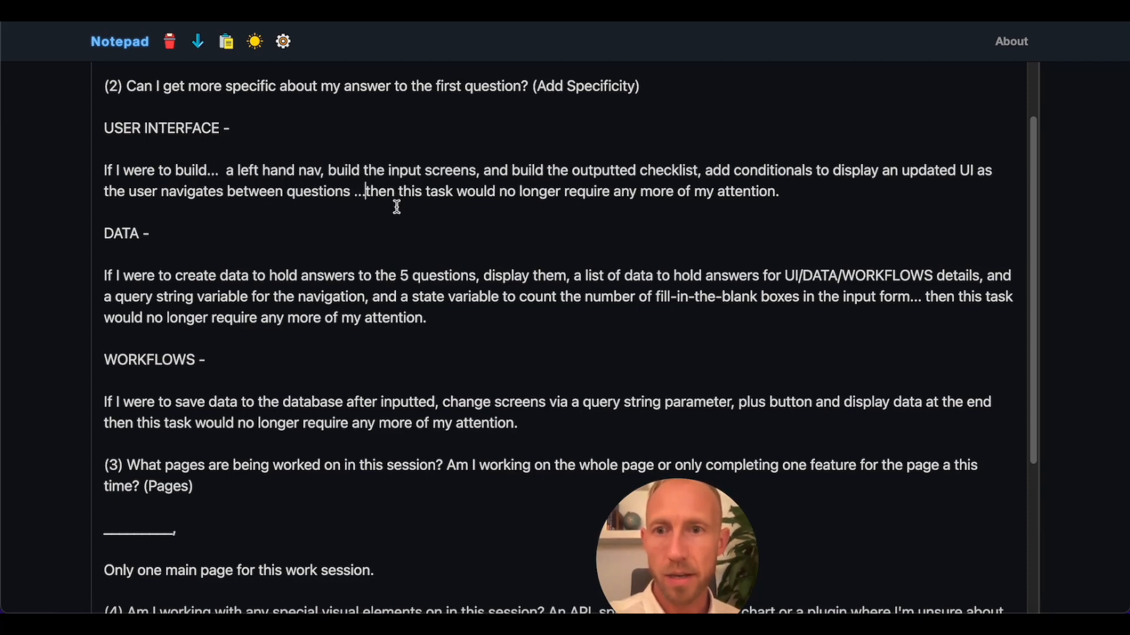
left_click_drag(226, 171, 401, 175)
left_click_drag(512, 178, 657, 184)
left_click(295, 188)
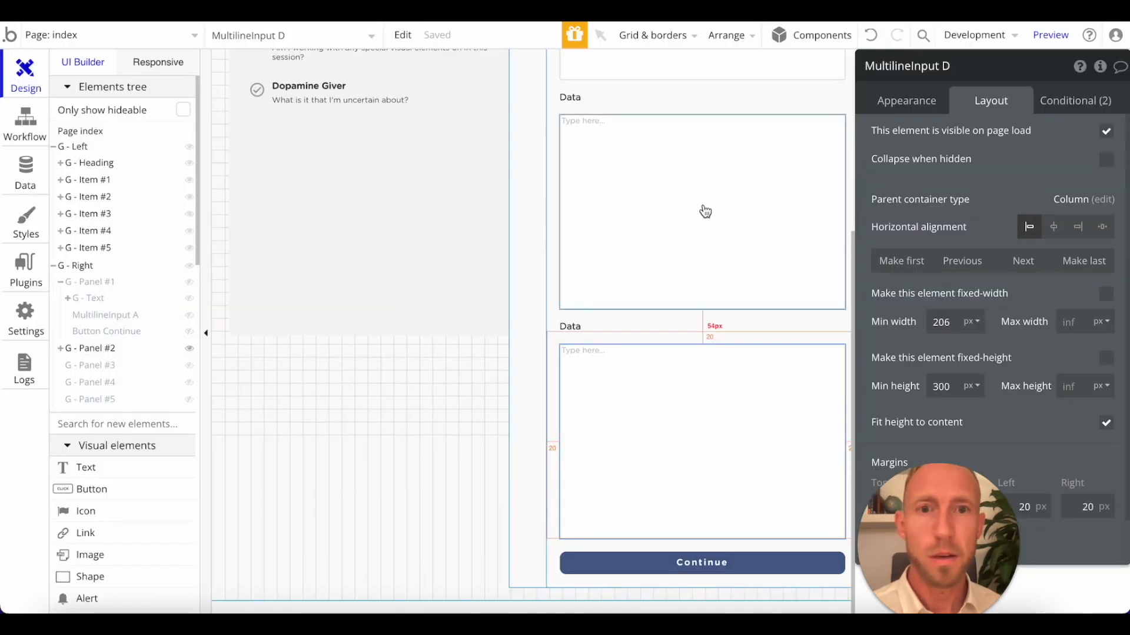
Back in the Bubble editor, set the minimum height of the User Interface multiline input to 80 px.
scroll(706, 211, "up", 5)
left_click(675, 262)
left_click(906, 101)
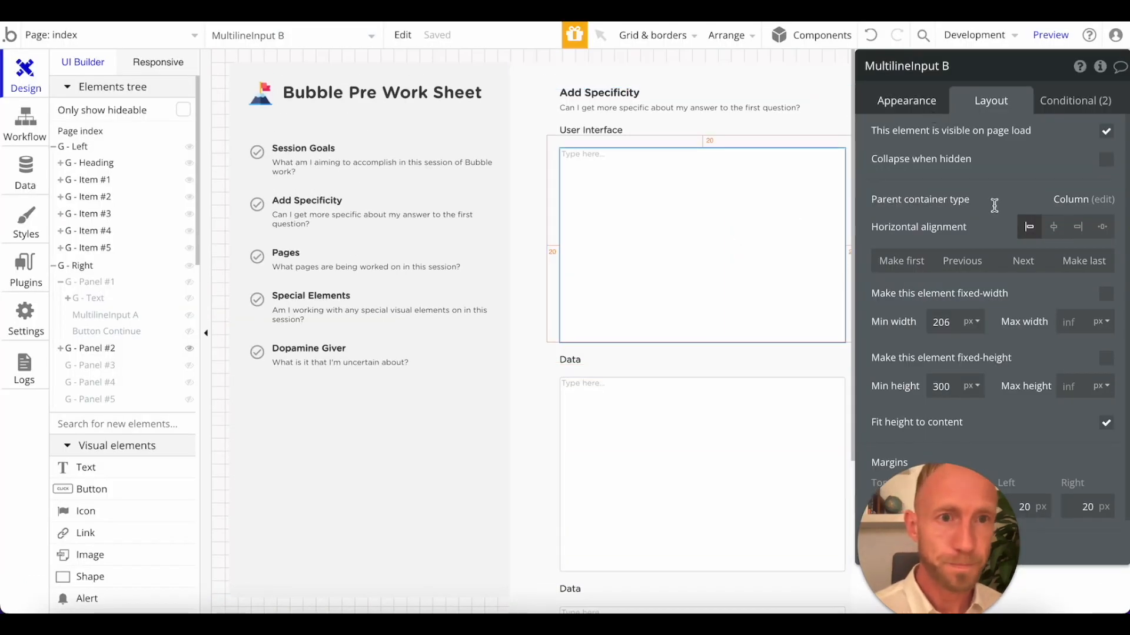
scroll(996, 208, "down", 3)
scroll(1029, 310, "down", 2)
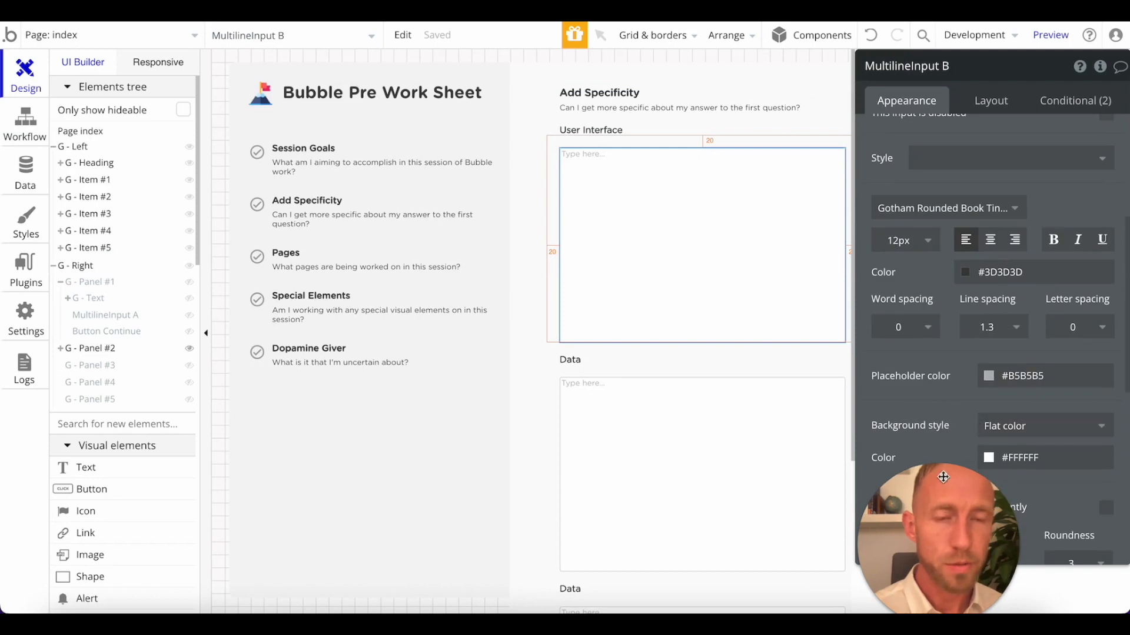
scroll(942, 323, "down", 4)
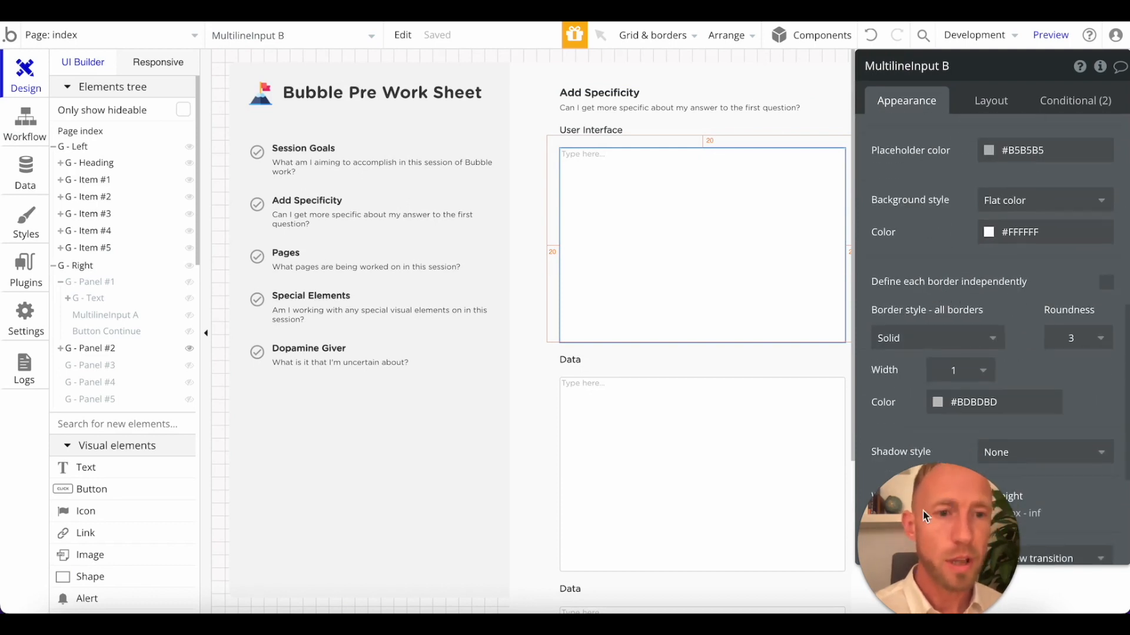
scroll(983, 117, "up", 1)
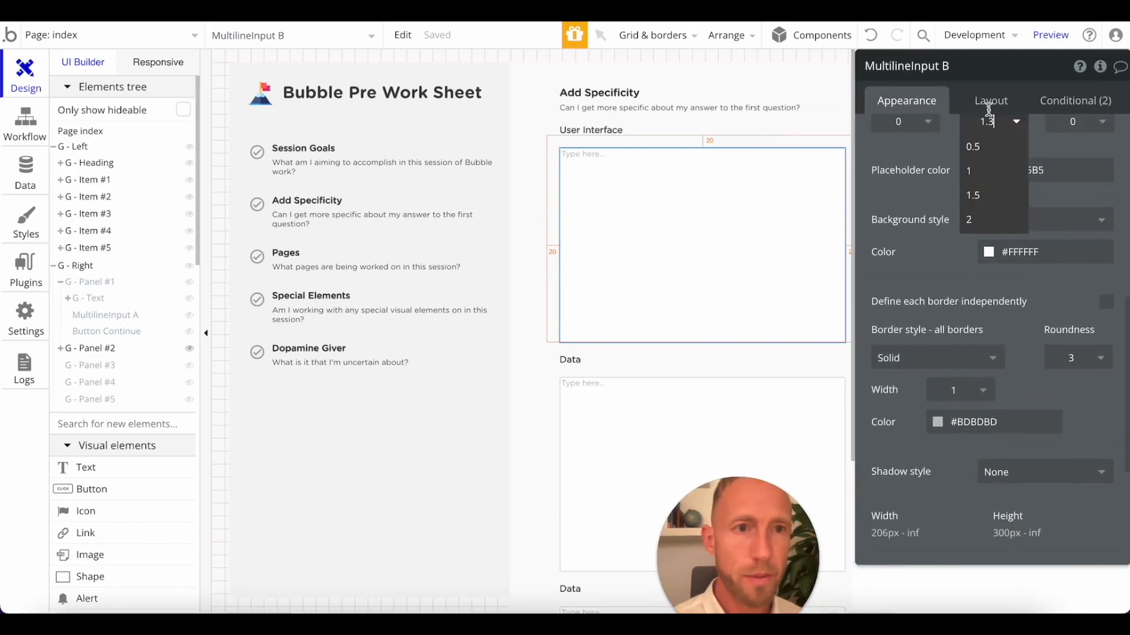
left_click(991, 101)
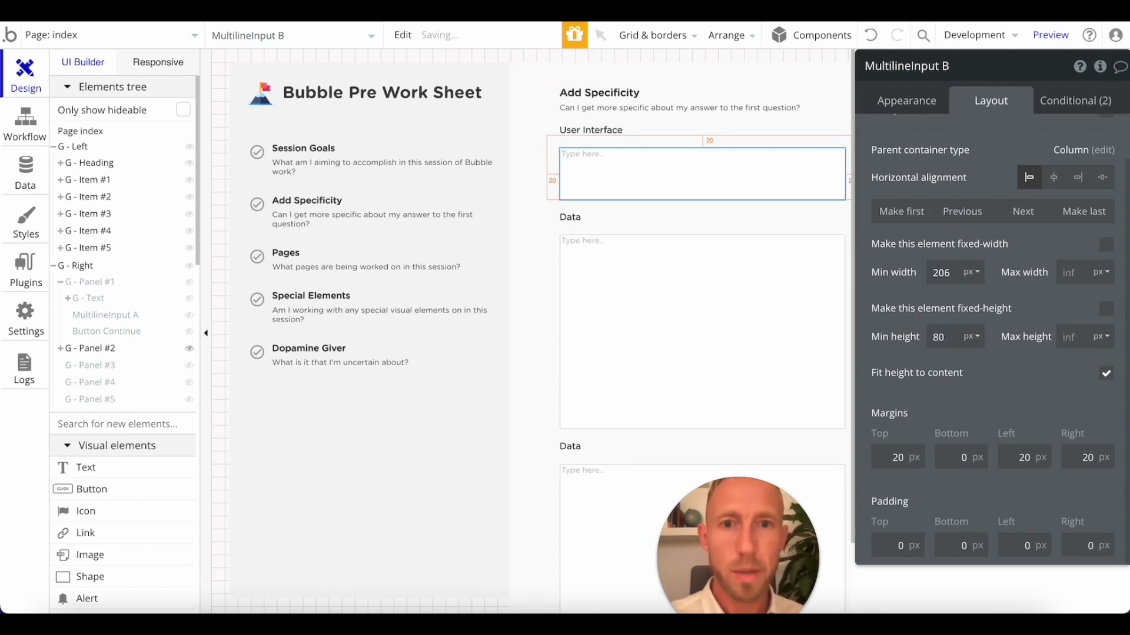
Copy the 80 px minimum height from the User Interface input to the other two multiline inputs.
left_click(816, 263)
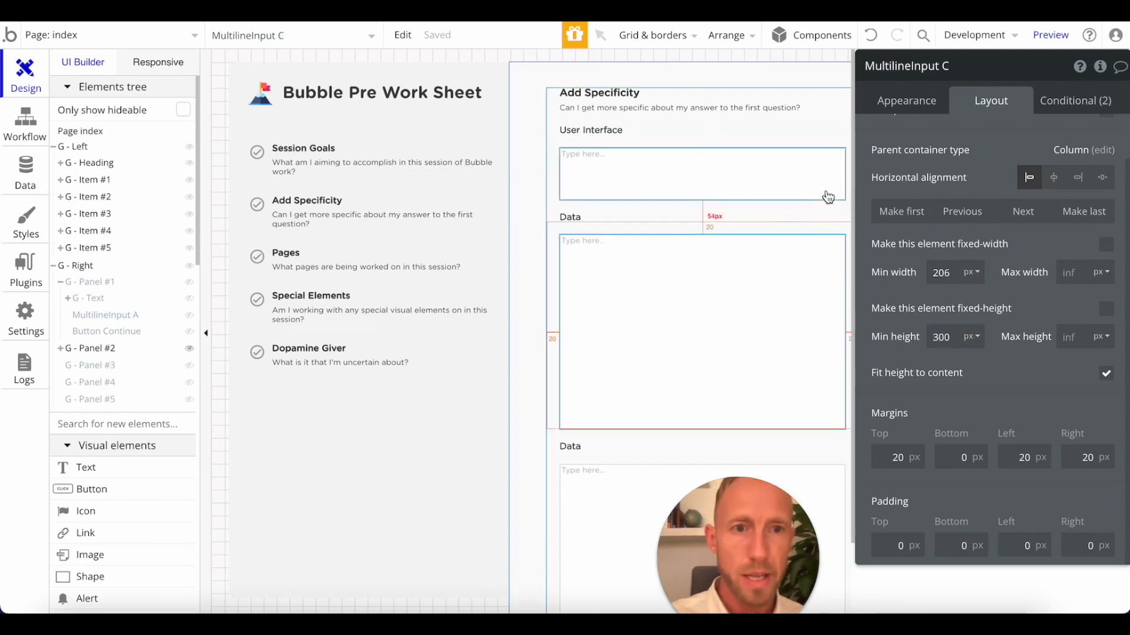
left_click(764, 177)
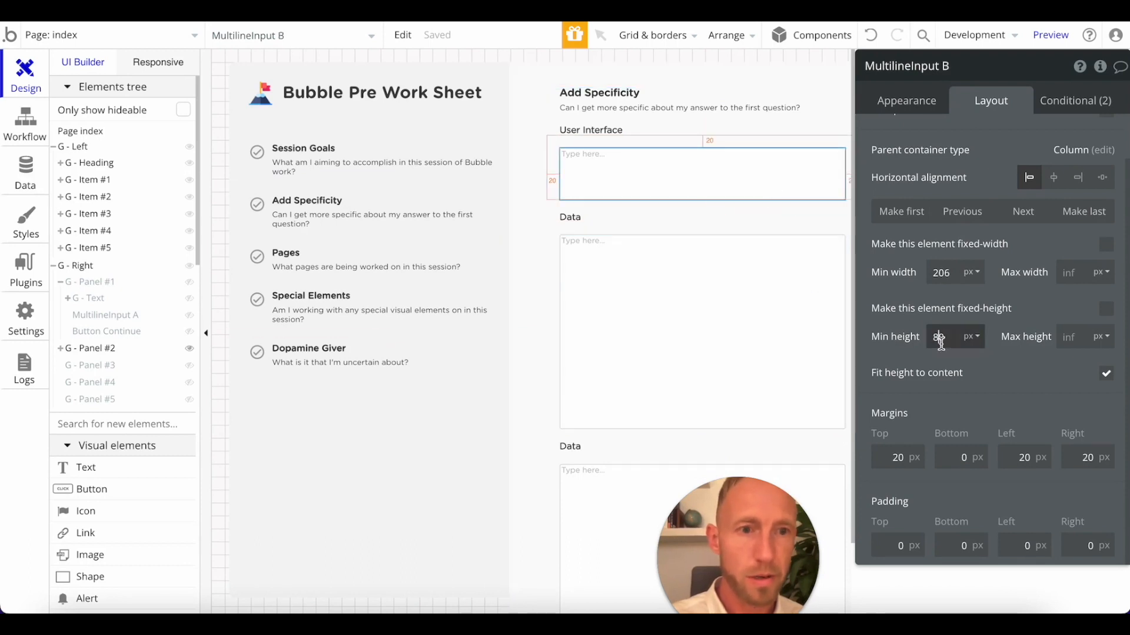
key("super+c")
left_click(823, 349)
left_click(944, 340)
key("super+v")
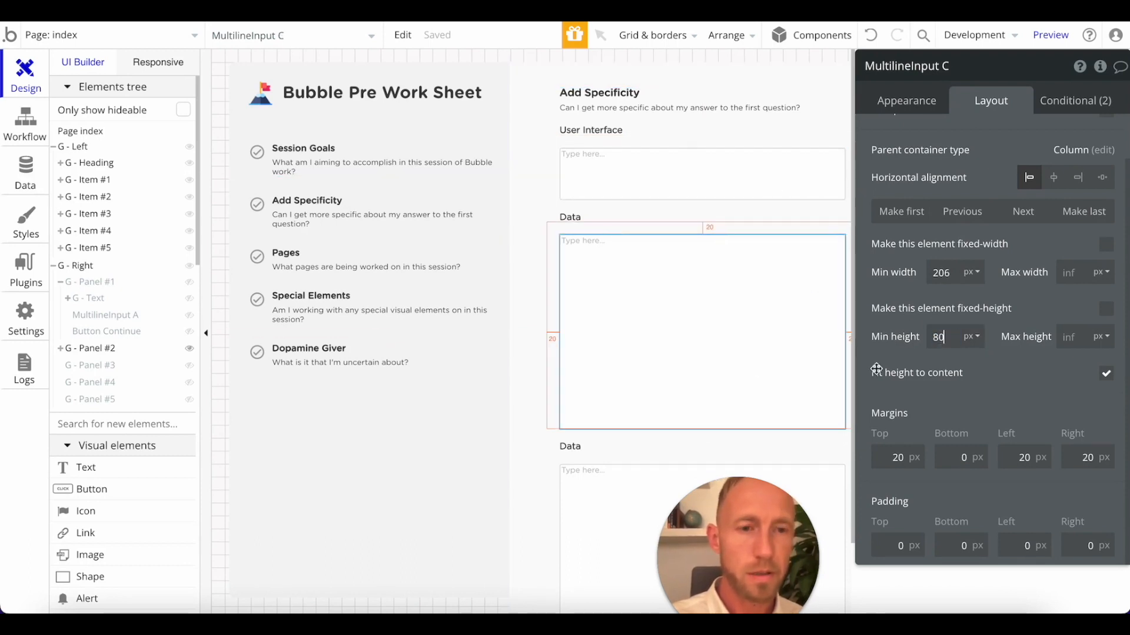
left_click(815, 479)
double_click(942, 338)
key("super+v")
left_click(1011, 294)
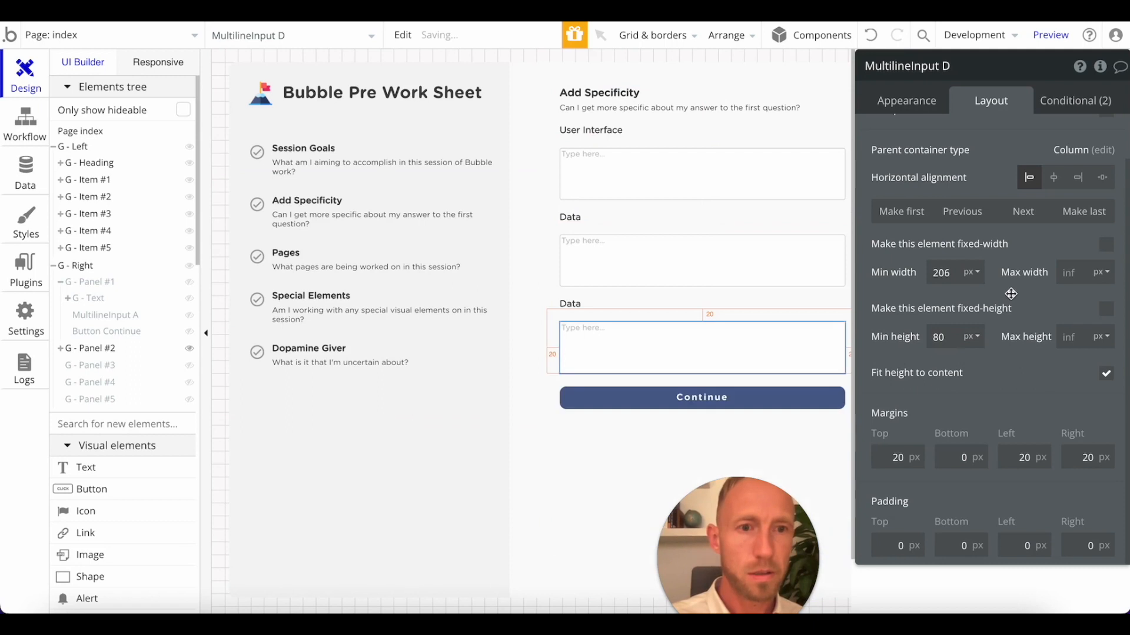
Duplicate the "Can I get more specific" description below the User Interface label and set the copy's left margin to 20 px.
left_click(612, 151)
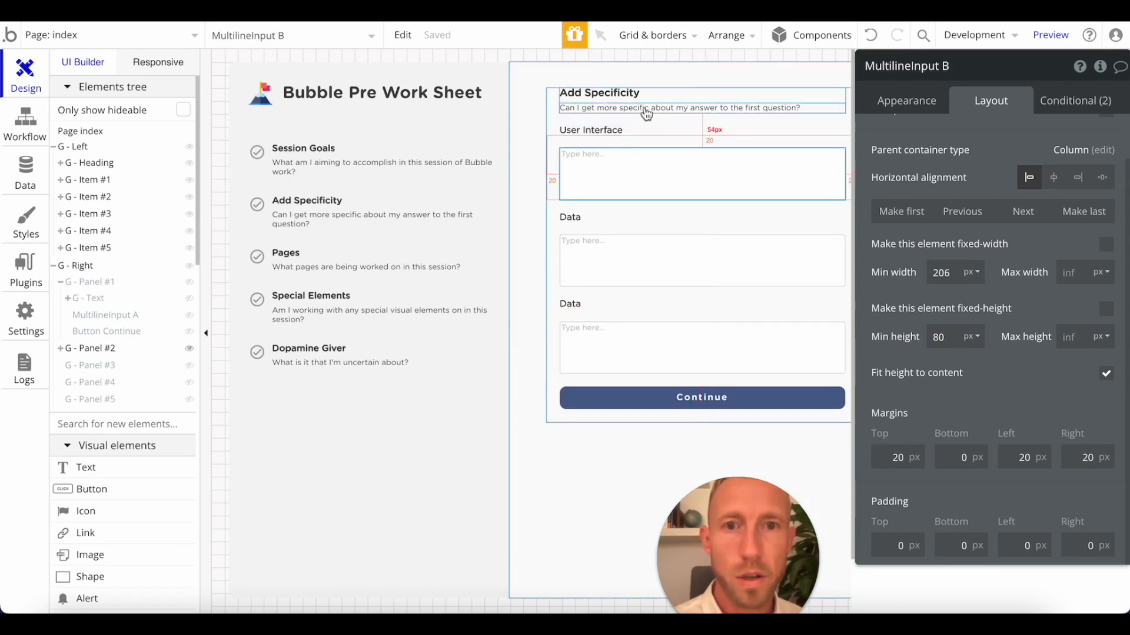
left_click(646, 113)
key("super+c")
key("super+v")
left_click_drag(658, 121, 651, 143)
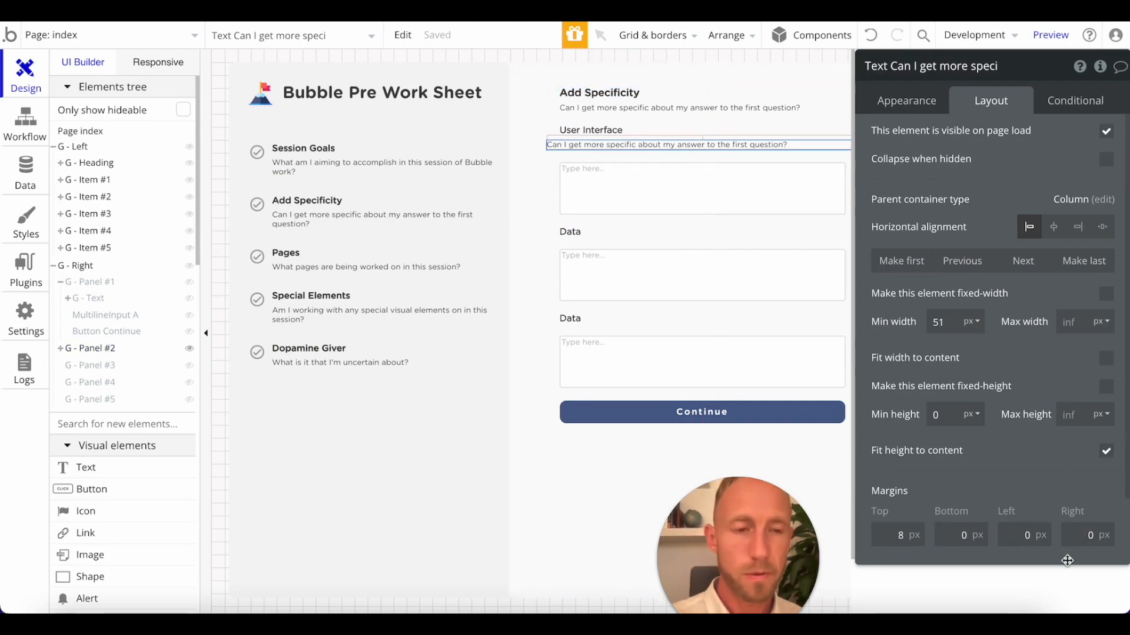
left_click(1016, 457)
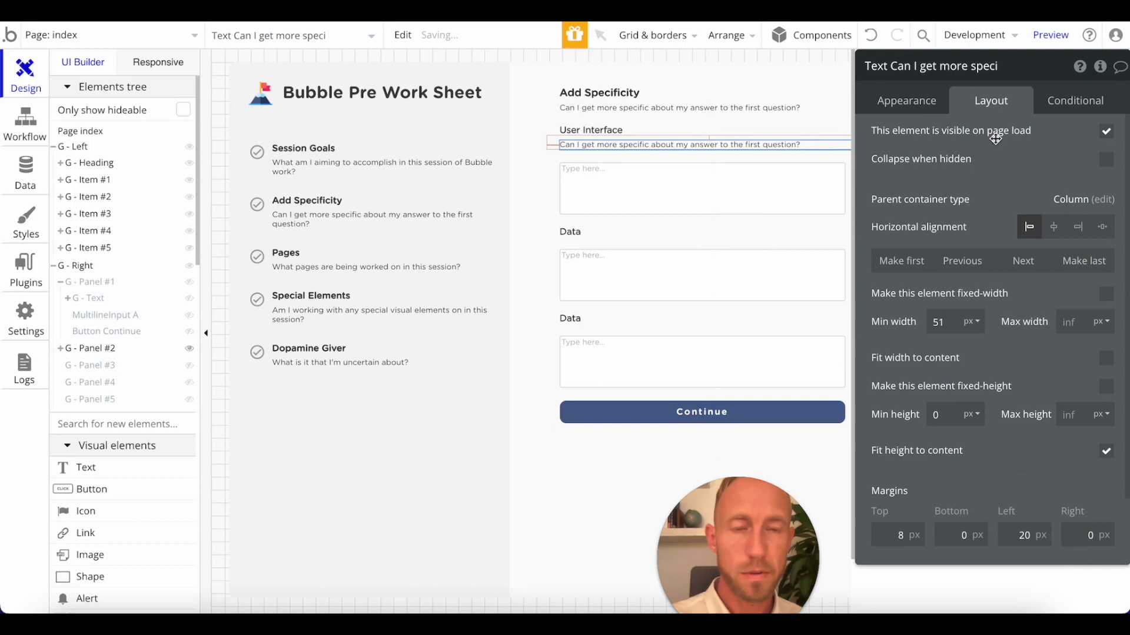
left_click(928, 107)
triple_click(966, 167)
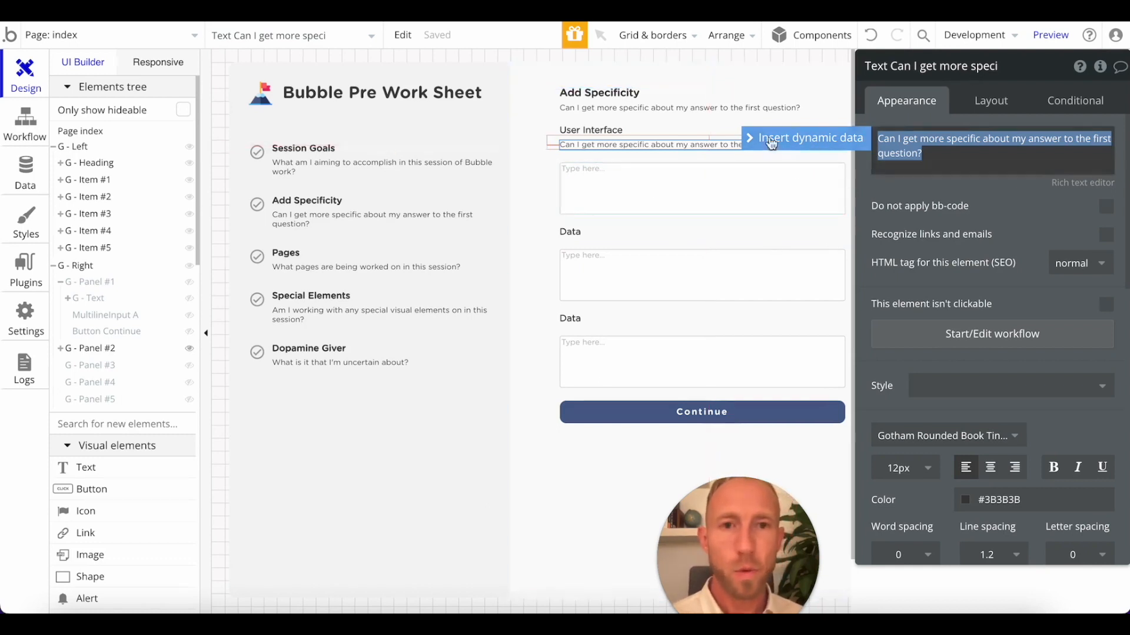
scroll(753, 206, "right", 3)
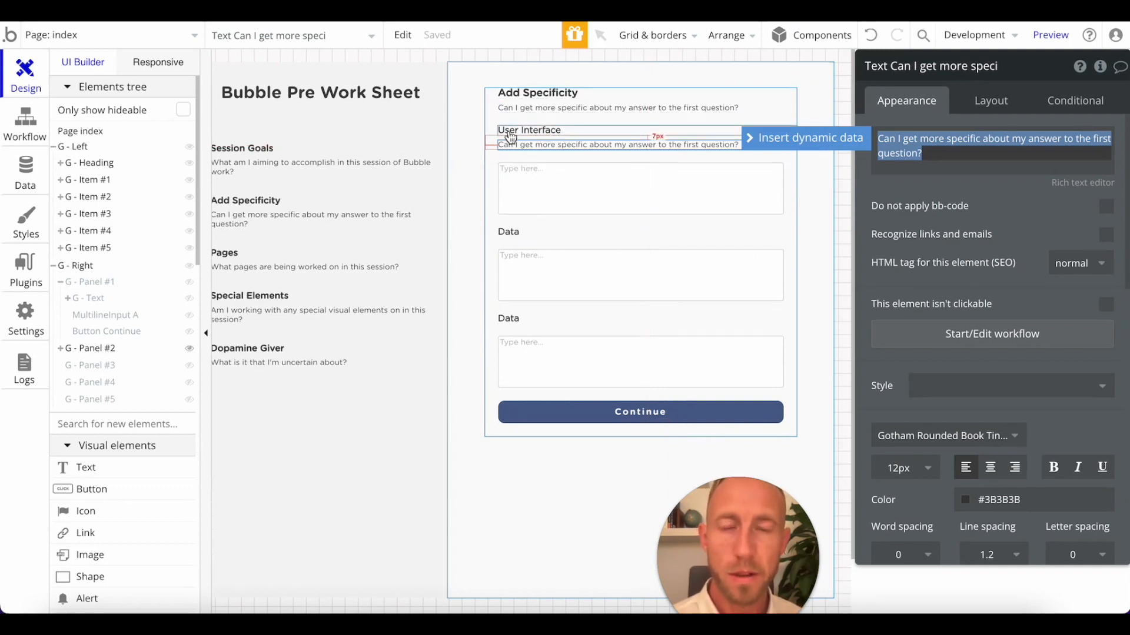
Group the User Interface label, its description copy and its multiline input in a column container.
left_click(494, 196)
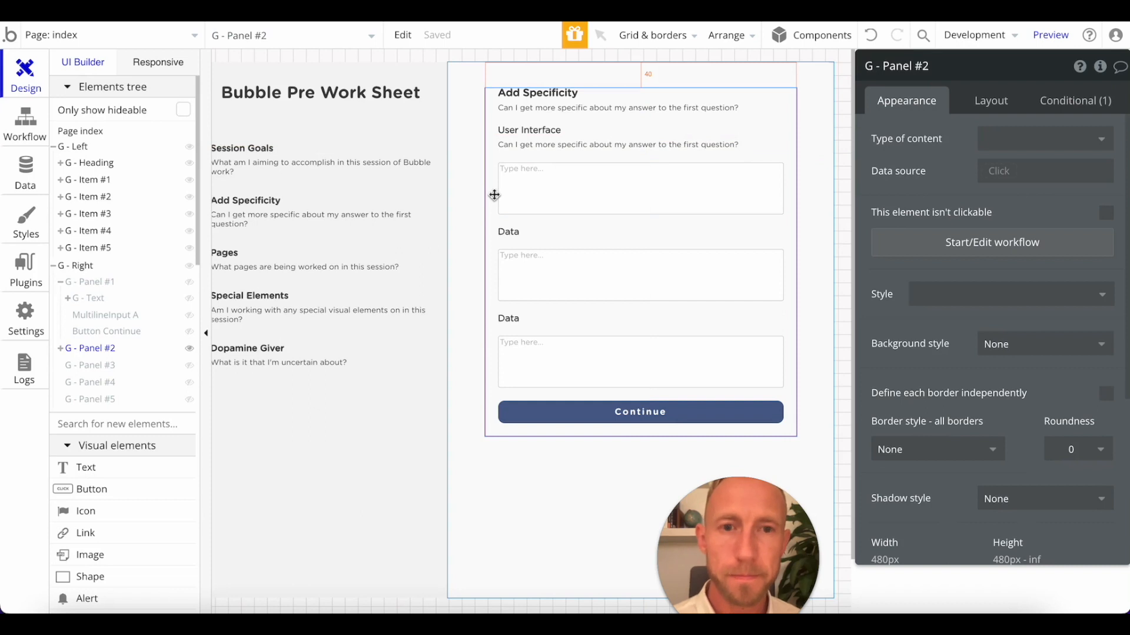
left_click(565, 133)
left_click(568, 145, "shift")
left_click(567, 195, "shift")
right_click(566, 196)
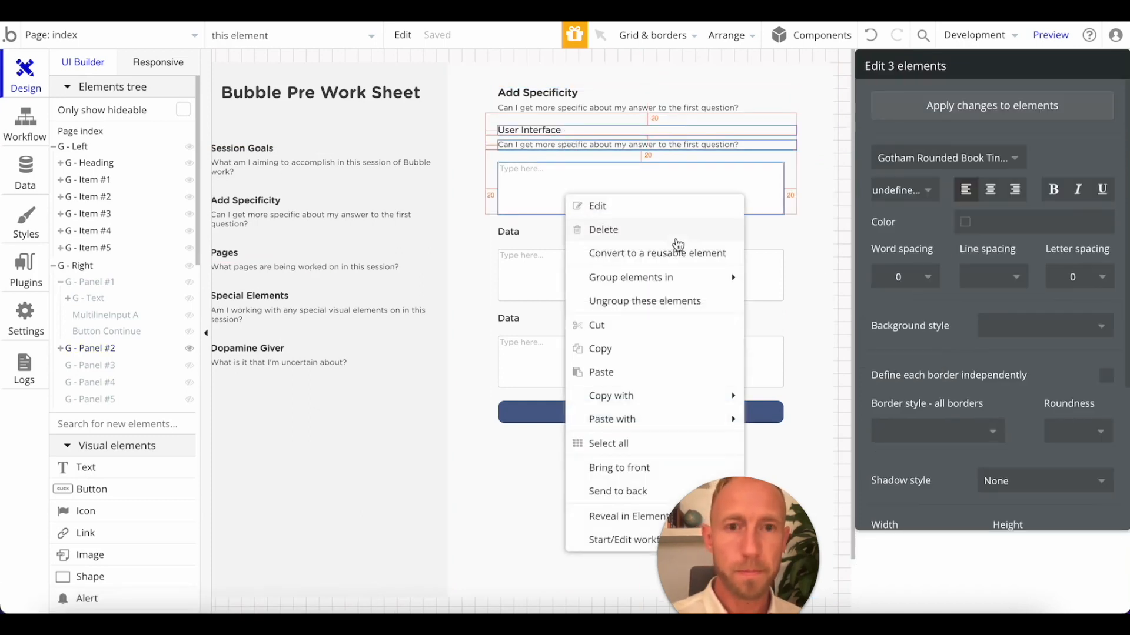
mouse_move(675, 284)
left_click(820, 346)
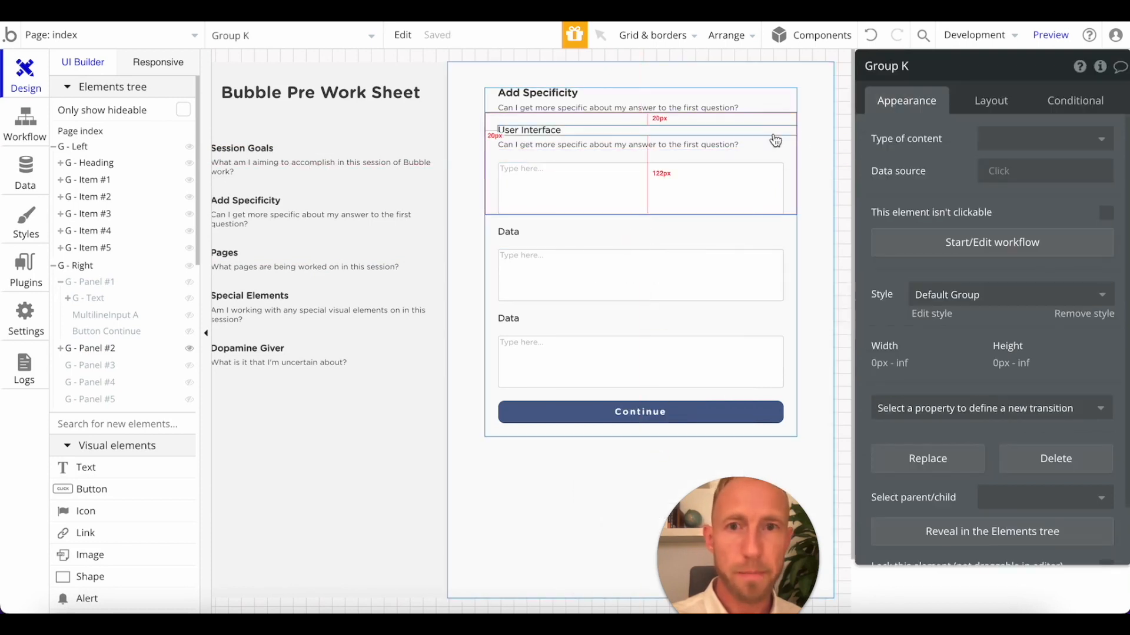
Set the new User Interface group's top, bottom, left and right margins to 20 px each.
left_click(991, 101)
scroll(1032, 411, "down", 3)
left_click(897, 458)
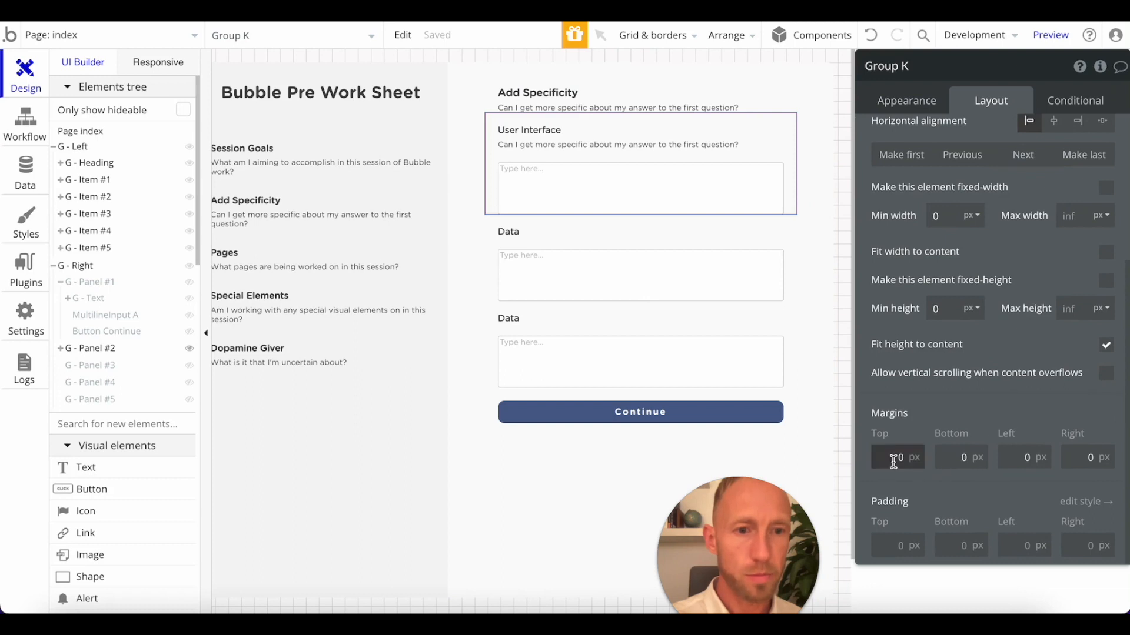
type("20")
left_click(943, 457)
type("2")
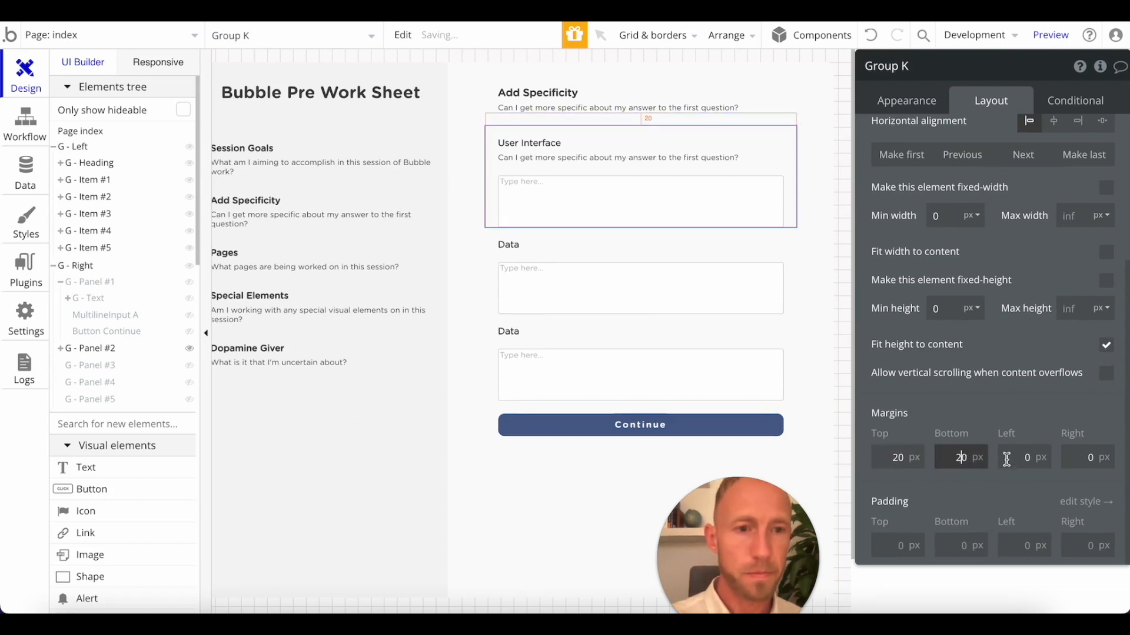
left_click(1006, 459)
type("2")
left_click(1076, 457)
type("2")
left_click(1085, 416)
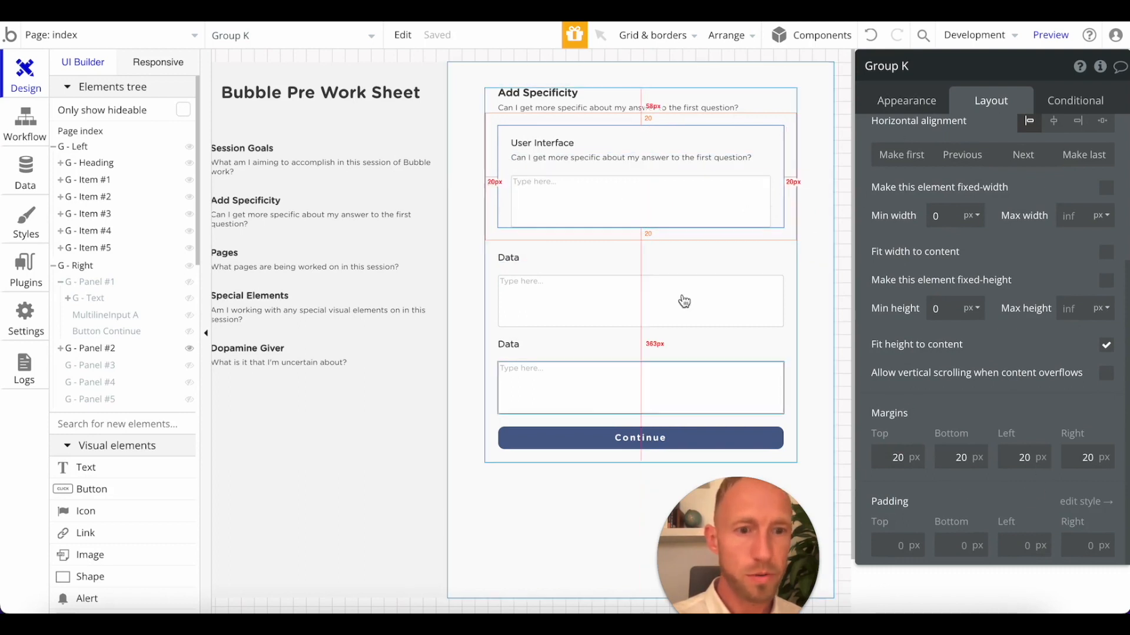
Set the bottom margin of the multiline input inside the User Interface group to 20 px.
left_click(590, 207)
left_click(975, 453)
type("206")
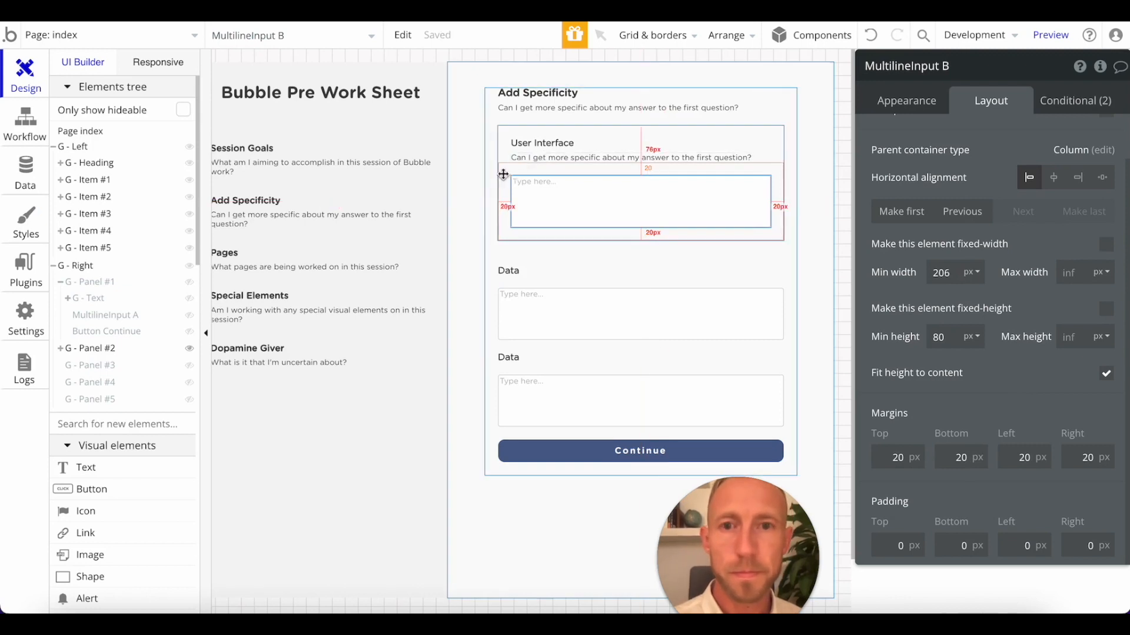
Remove the User Interface group's default style and give the group a solid border with a roundness of 10.
left_click(503, 174)
left_click(906, 101)
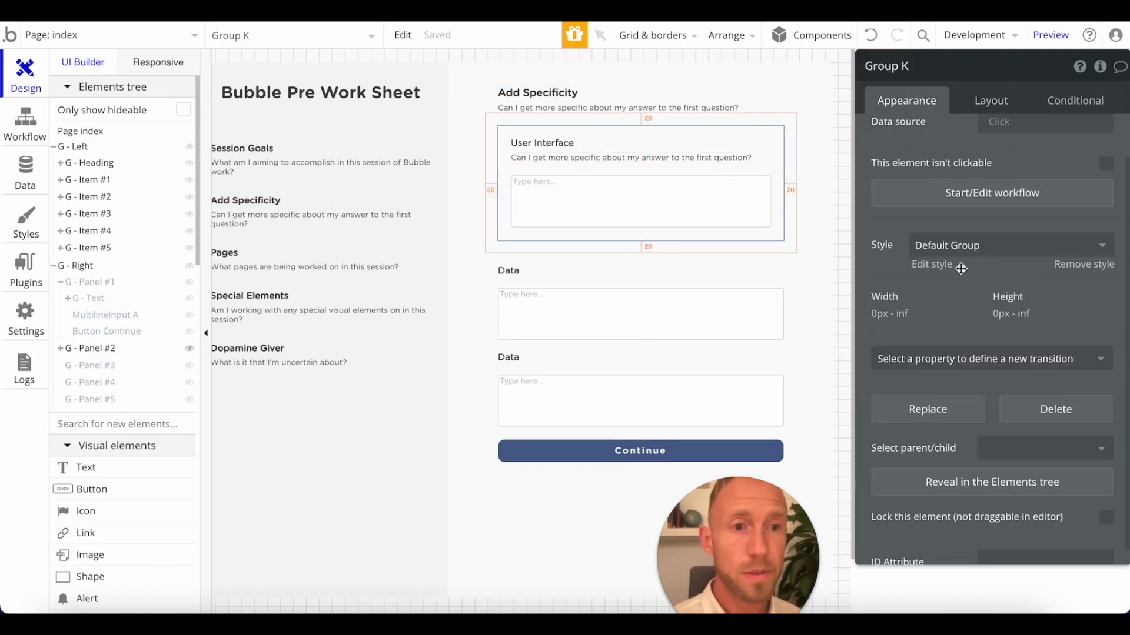
scroll(1024, 312, "down", 4)
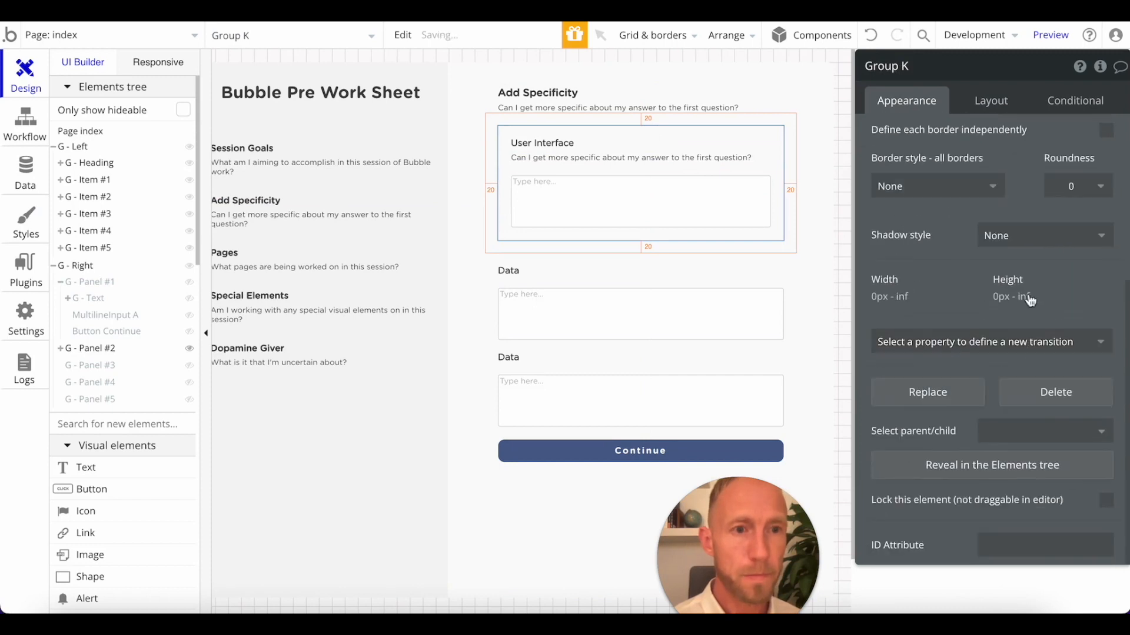
left_click(1024, 235)
left_click(935, 186)
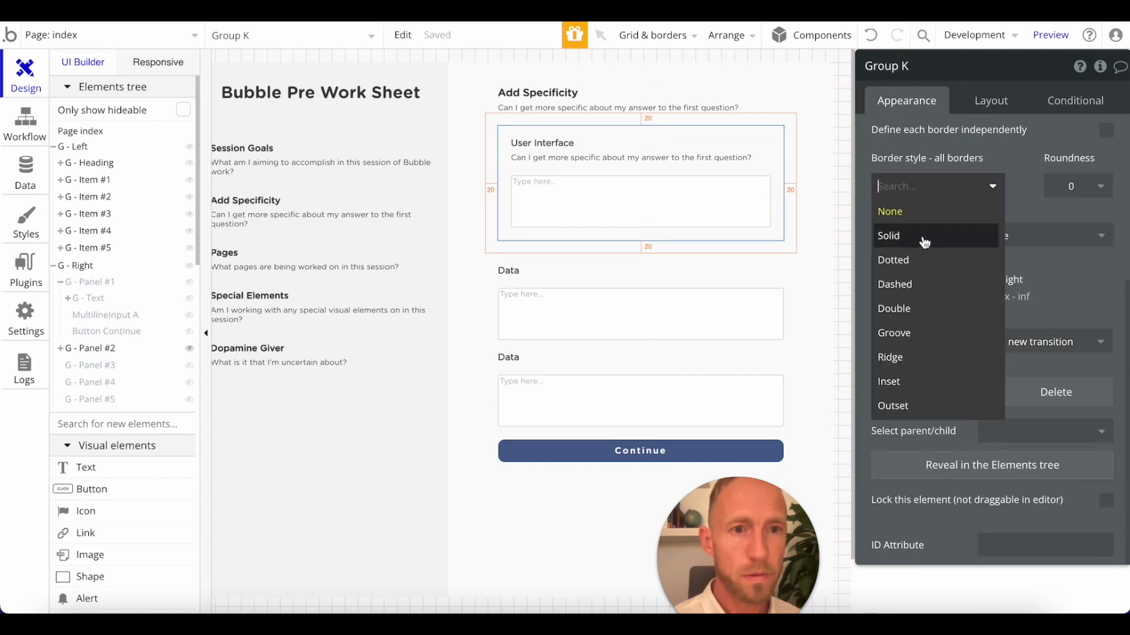
left_click(906, 236)
left_click(1075, 186)
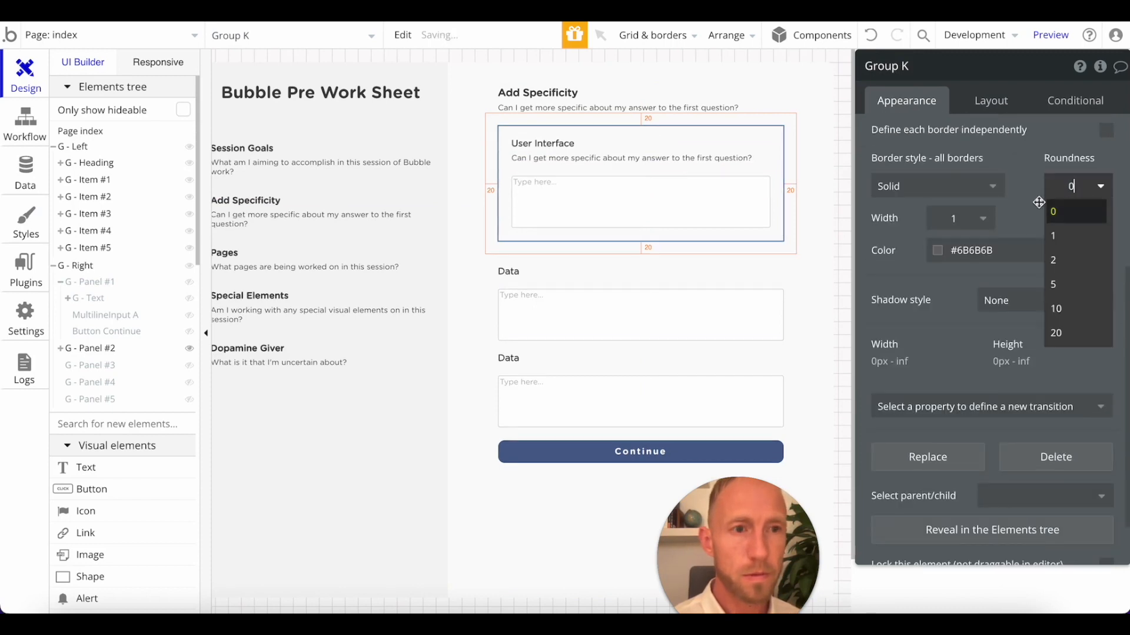
left_click(1056, 308)
Lower the opacity of the User Interface group's #6B6B6B border color to make the outline faint.
left_click(972, 250)
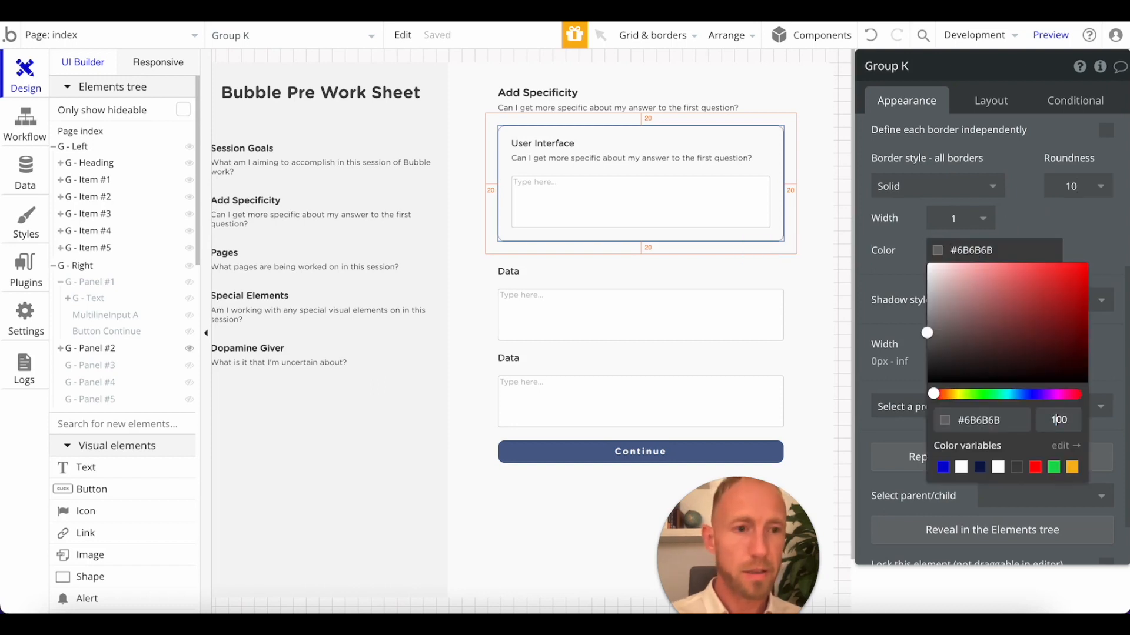
key("BackSpace")
key("Return")
left_click(984, 250)
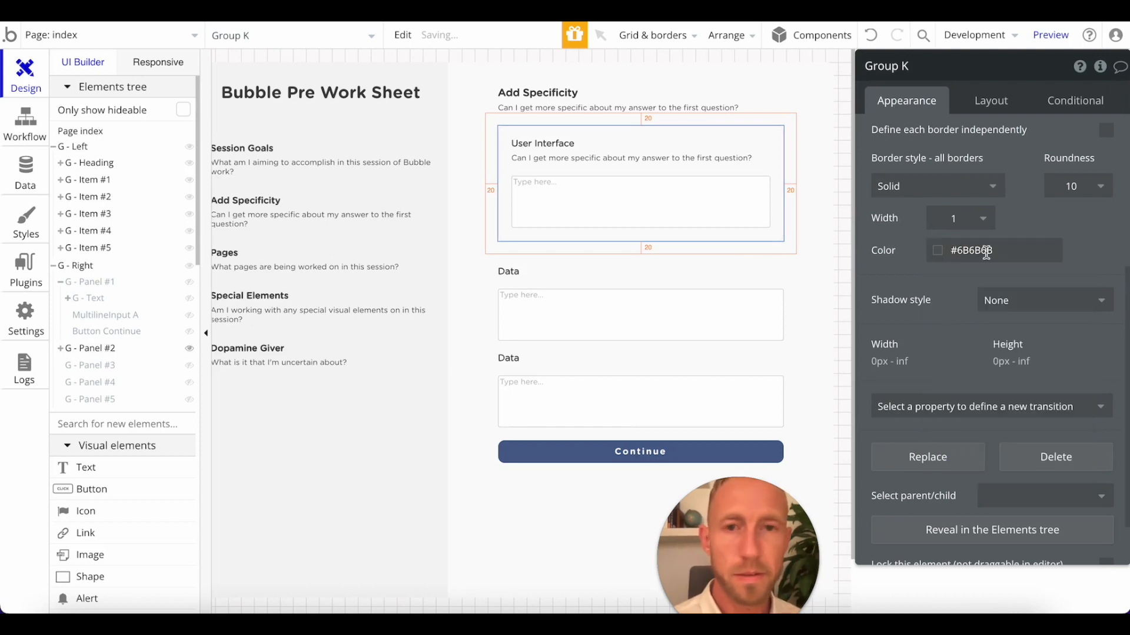
left_click(827, 243)
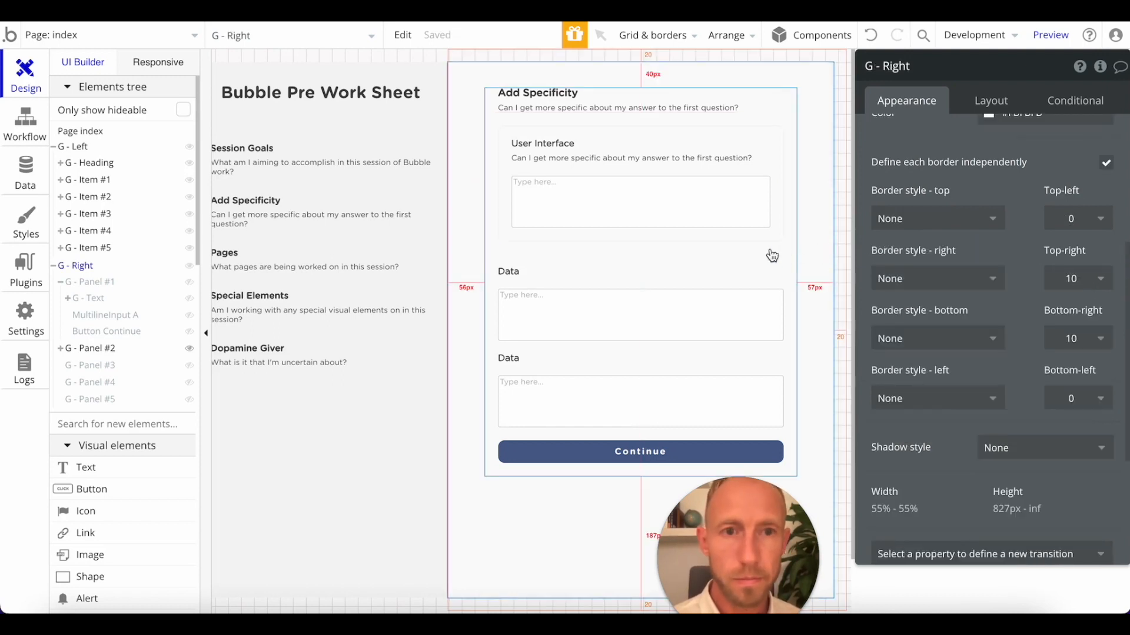
Reload the page preview and compare the Add Specificity panel with the Session Goals panel.
key("ctrl+Tab")
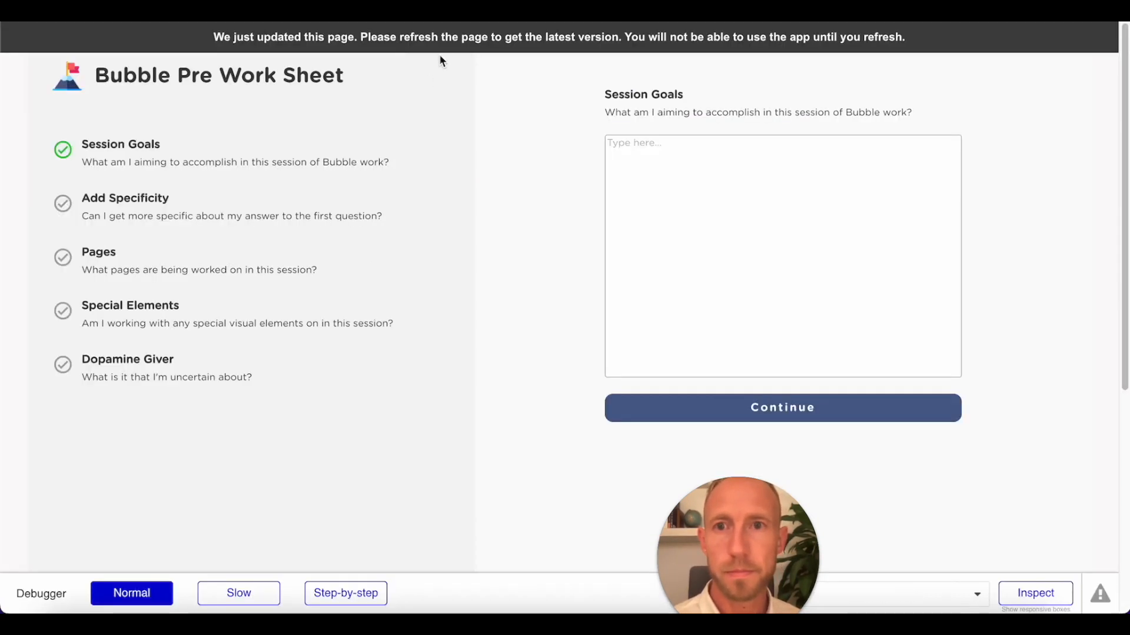
key("ctrl+r")
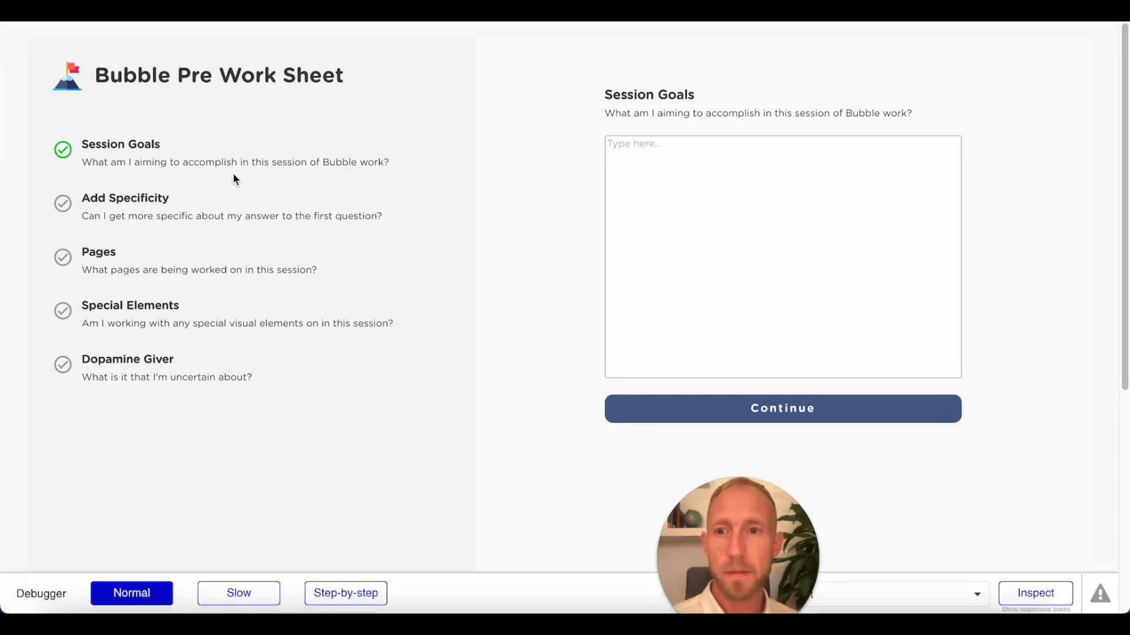
left_click(150, 199)
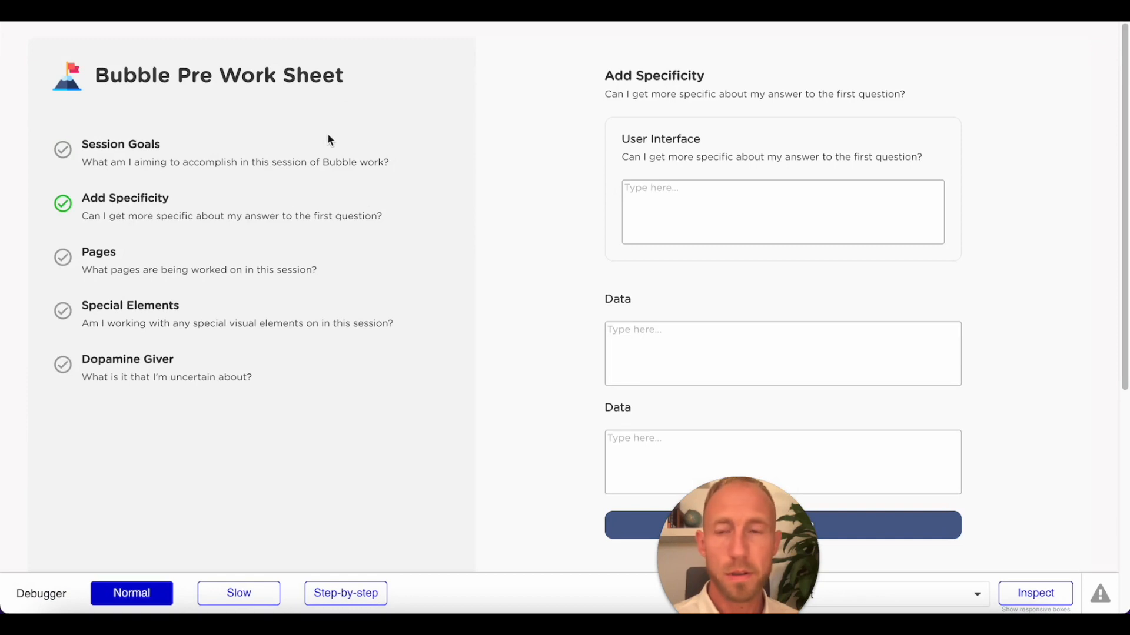
left_click(164, 150)
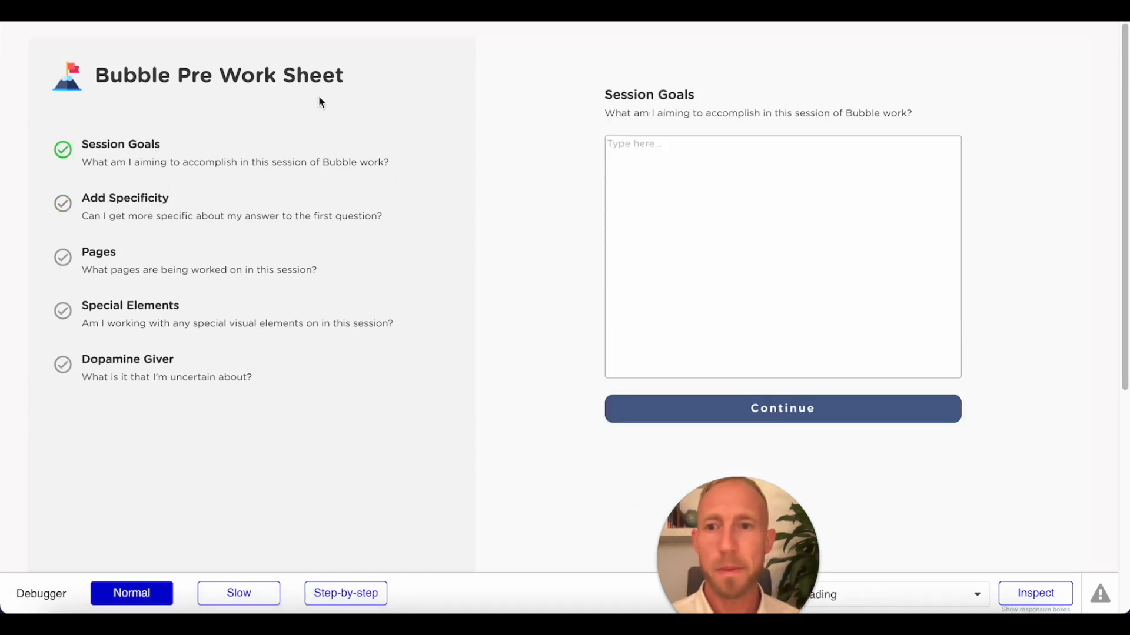
Compare the headings and description lines of the Session Goals and Add Specificity panels in the page preview.
triple_click(782, 112)
left_click(172, 215)
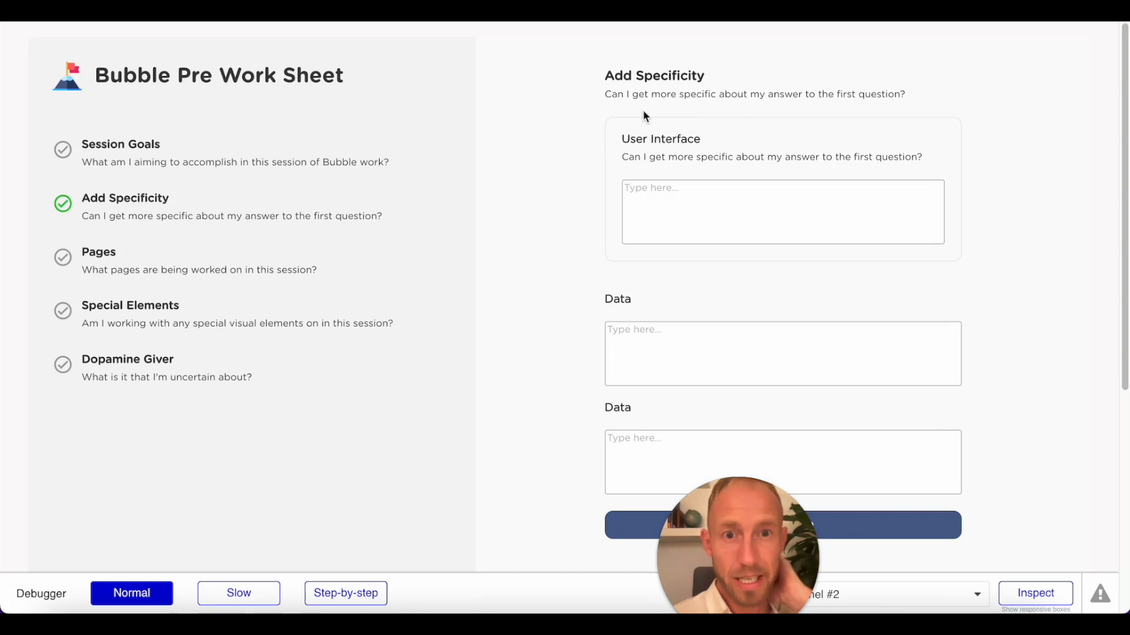
triple_click(725, 104)
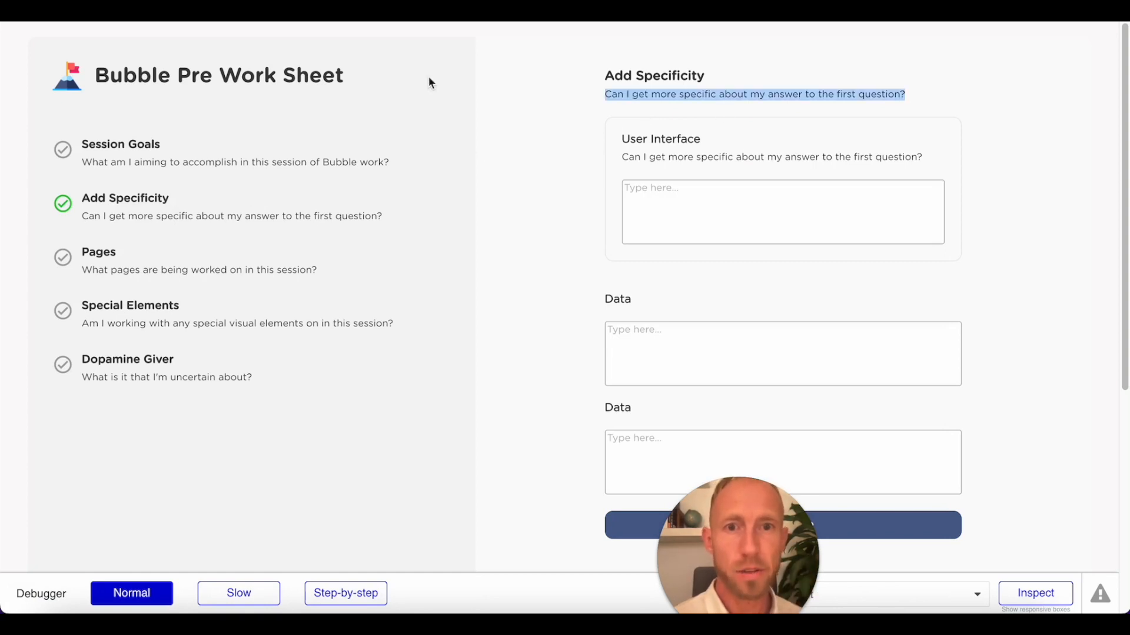
left_click(595, 187)
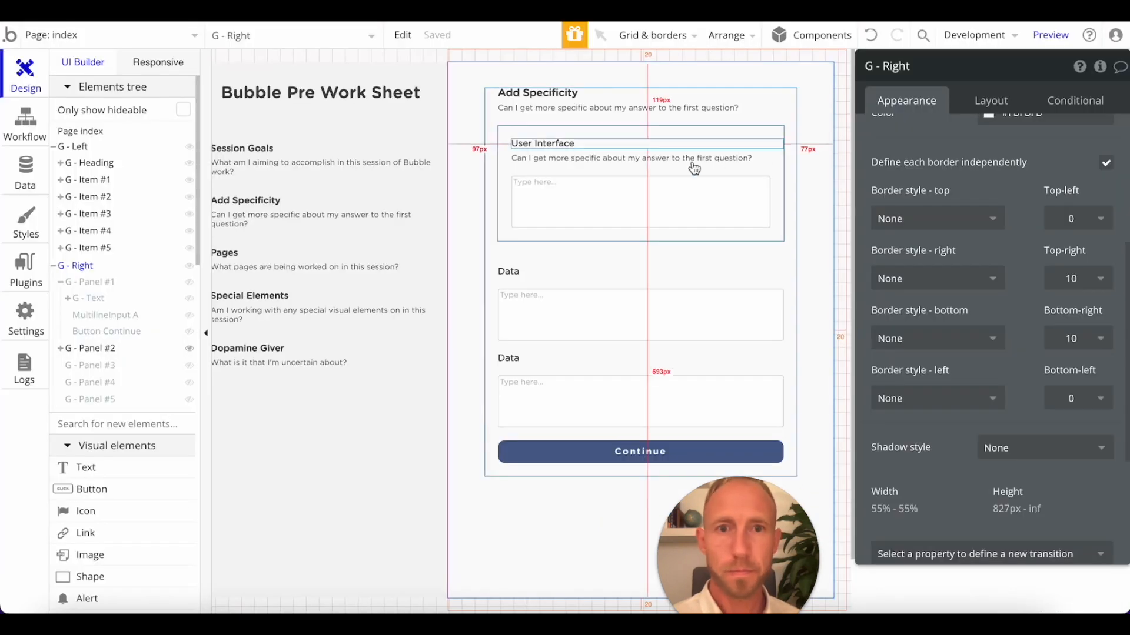
Duplicate the description text under the Add Specificity heading and change the copy's text to "Answer Q1:".
left_click(565, 109)
key("super+d")
double_click(567, 124)
scroll(931, 150, "up", 5)
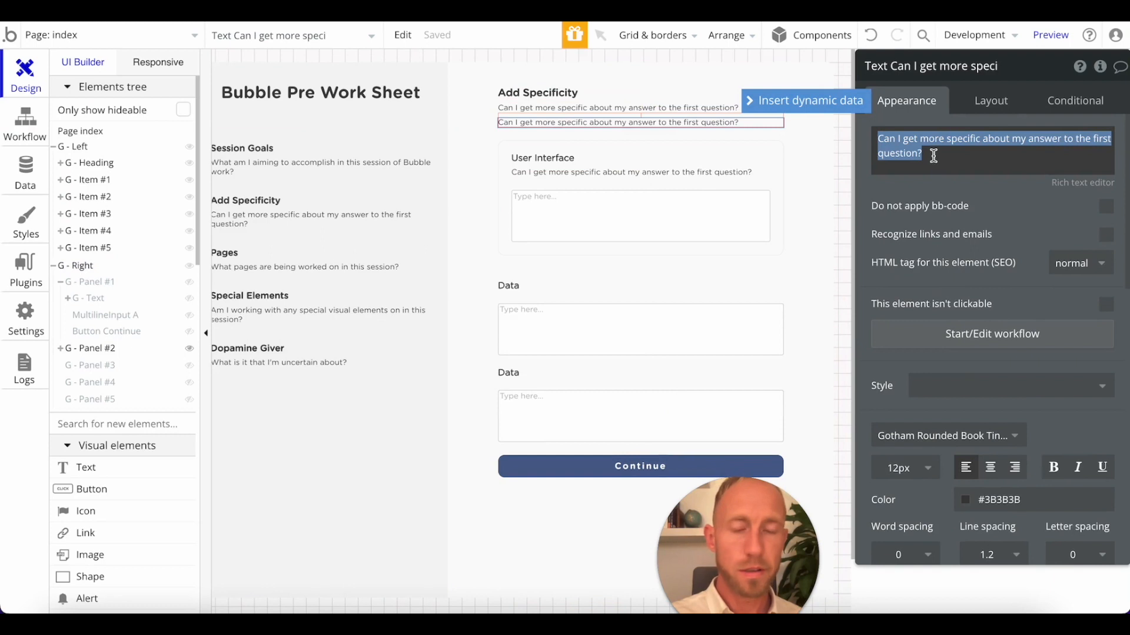
type("Fir")
type("uestion")
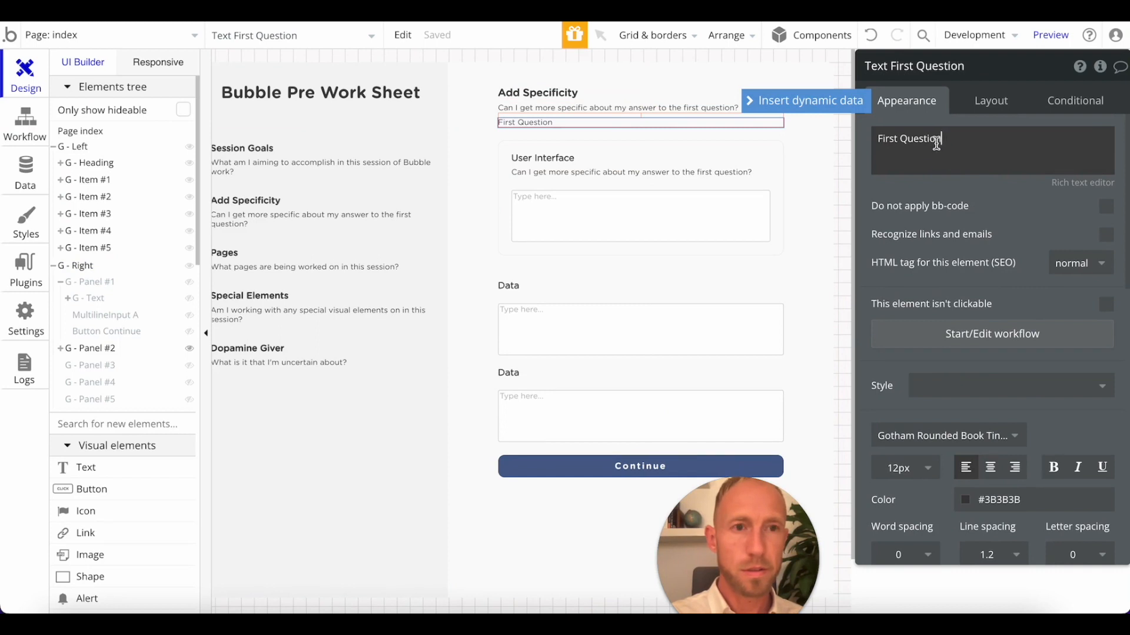
left_click_drag(936, 143, 845, 145)
type("Answer Q1:")
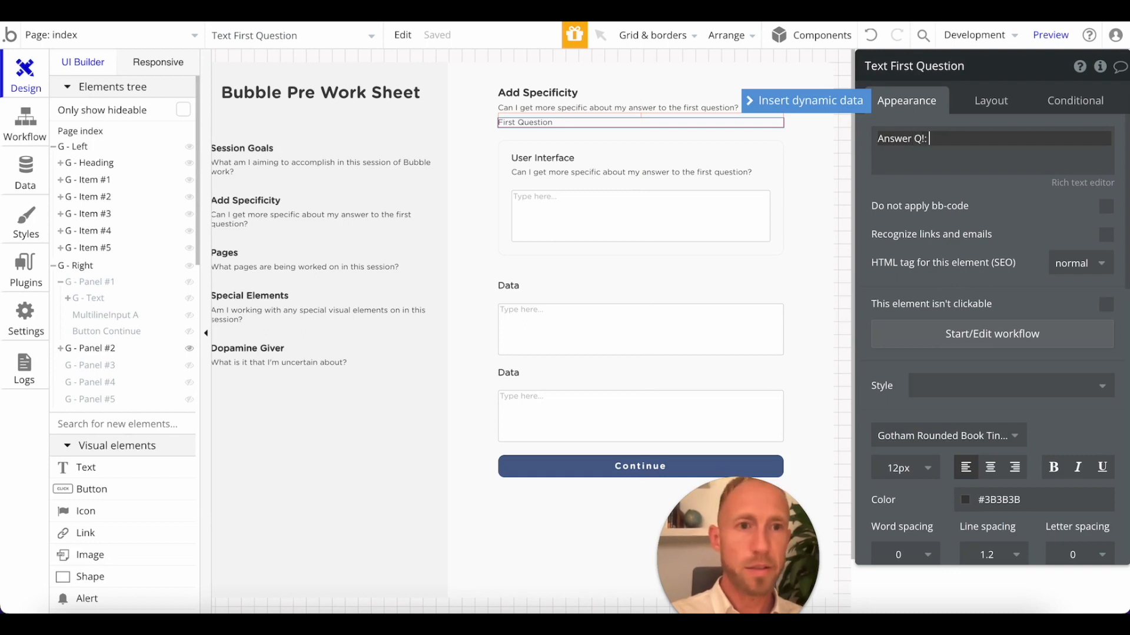
left_click(839, 102)
left_click(912, 165)
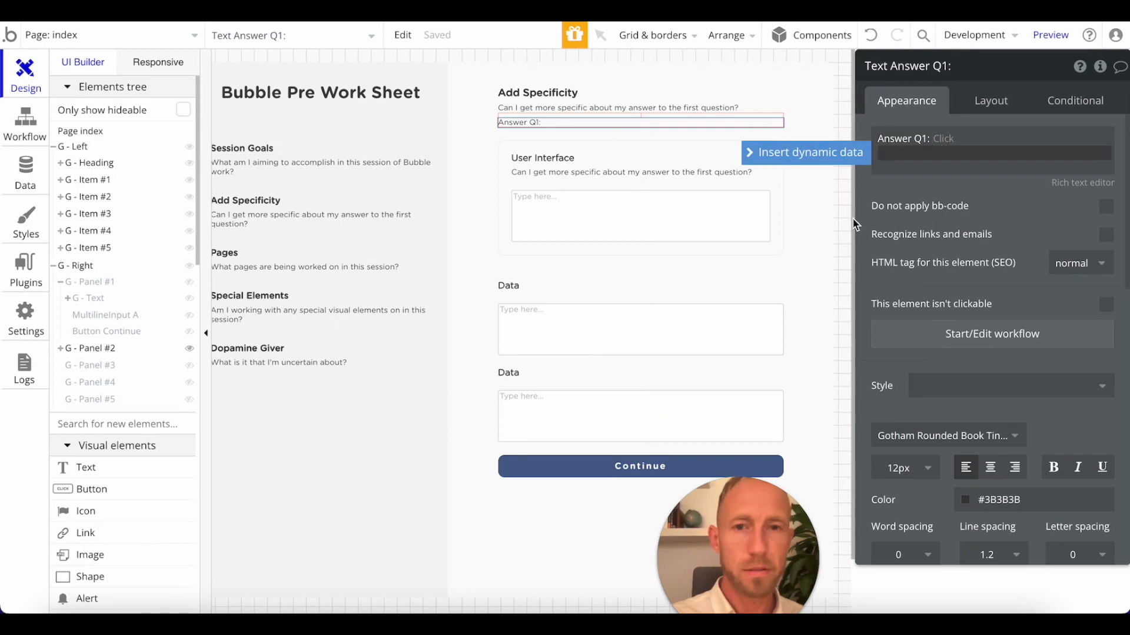
Set the top margin of the "Answer Q1:" text to 18 px.
left_click(987, 105)
scroll(988, 406, "down", 2)
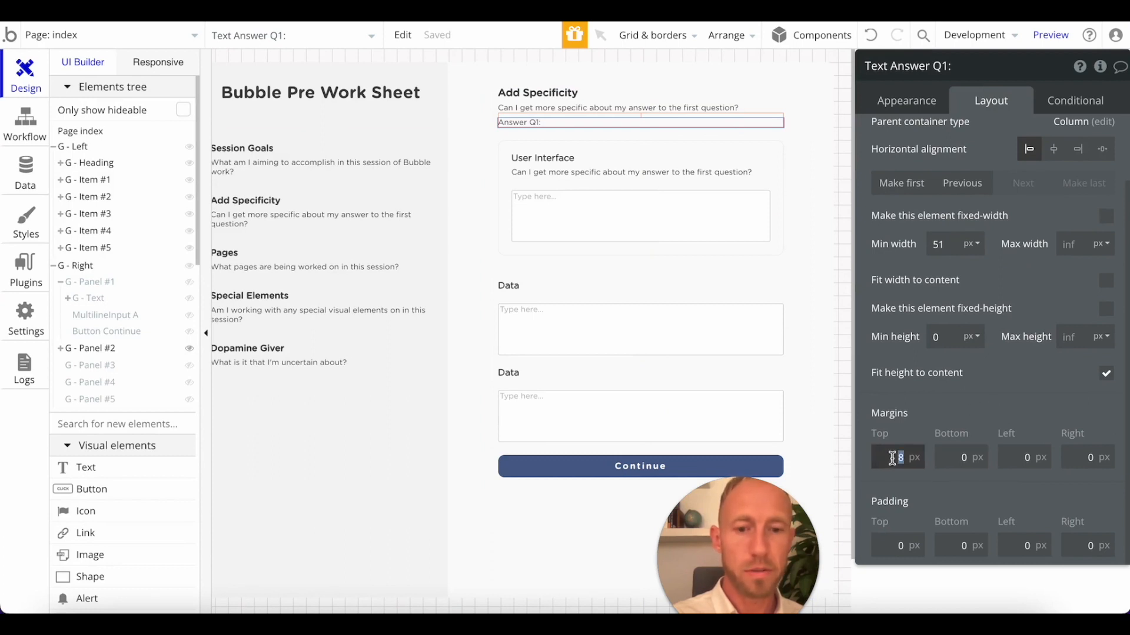
type("2")
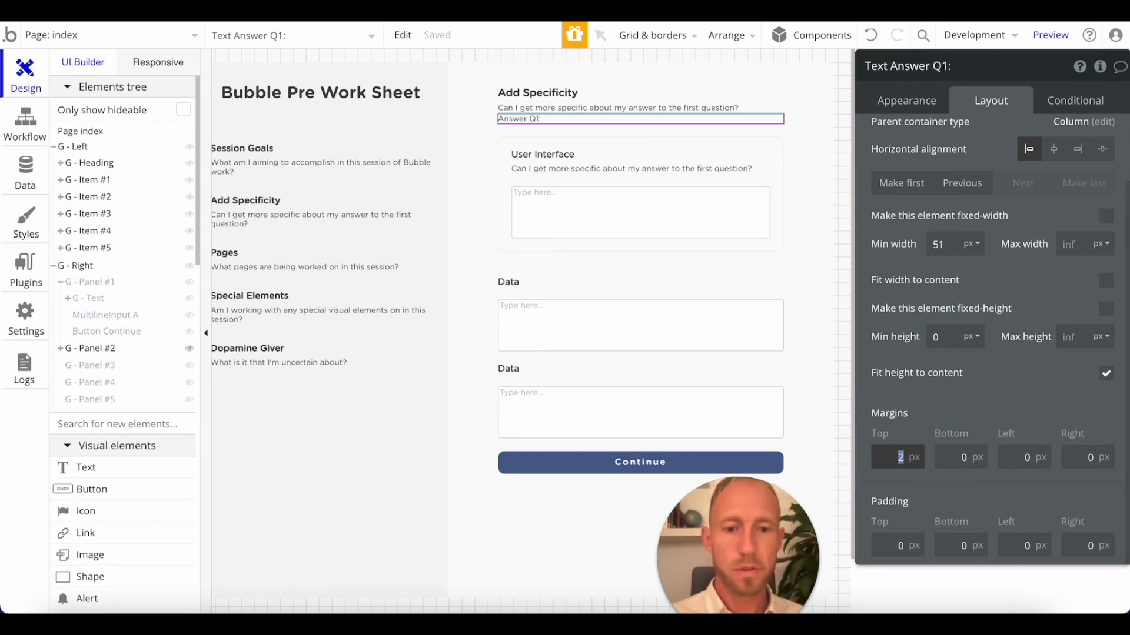
type("18")
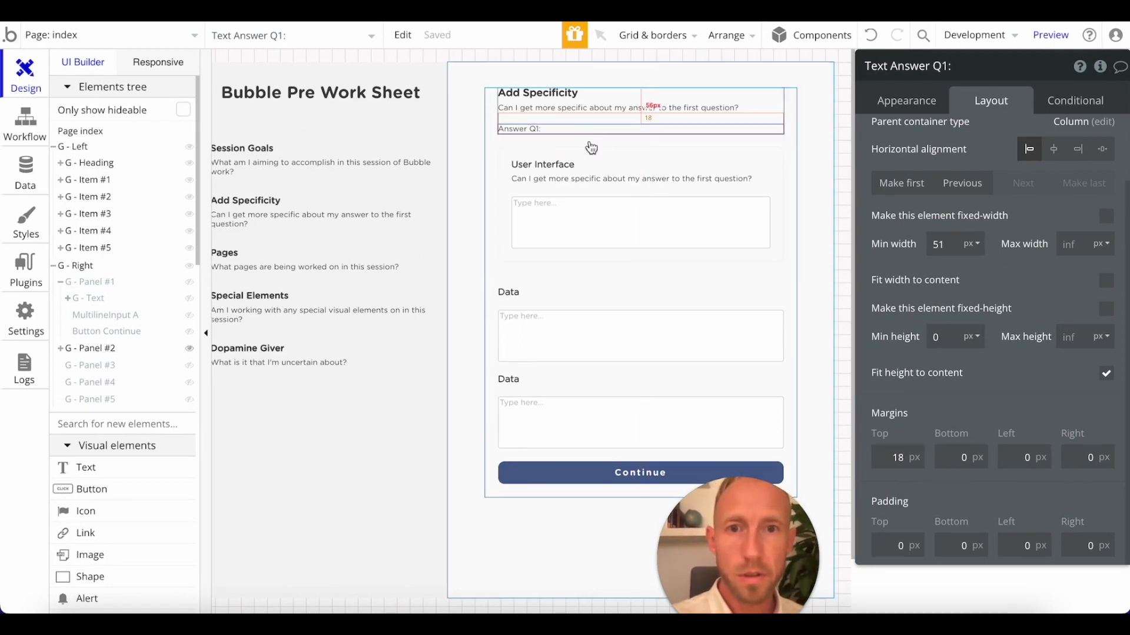
left_click(581, 160)
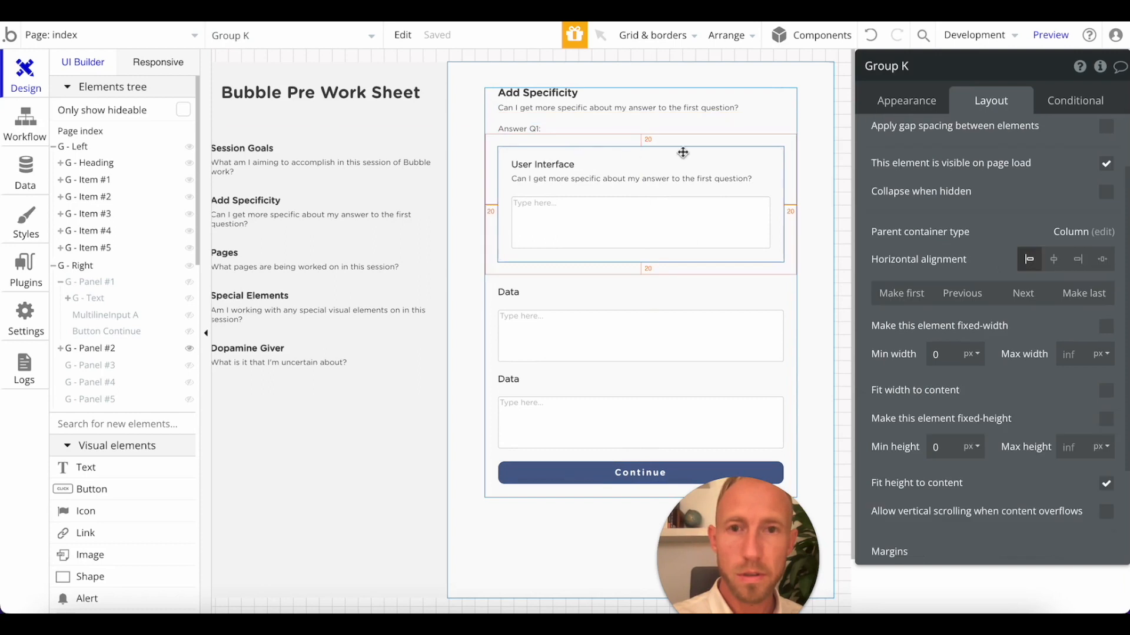
left_click(602, 129)
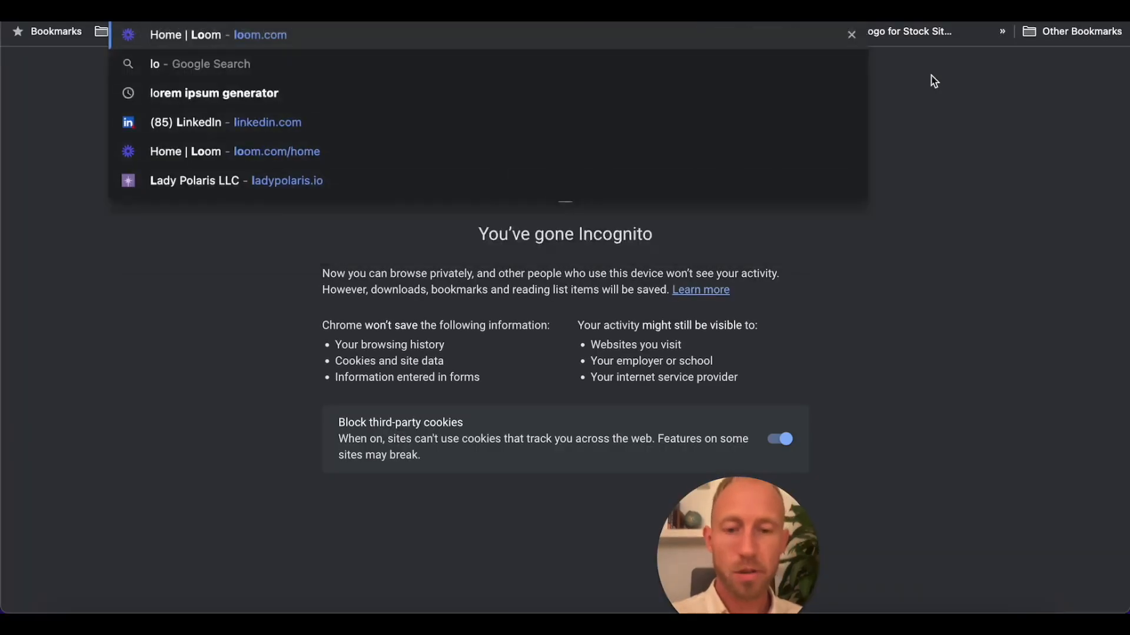
Switch to a new browser tab and search Google for "lorem ipsum generator".
type("rm ip")
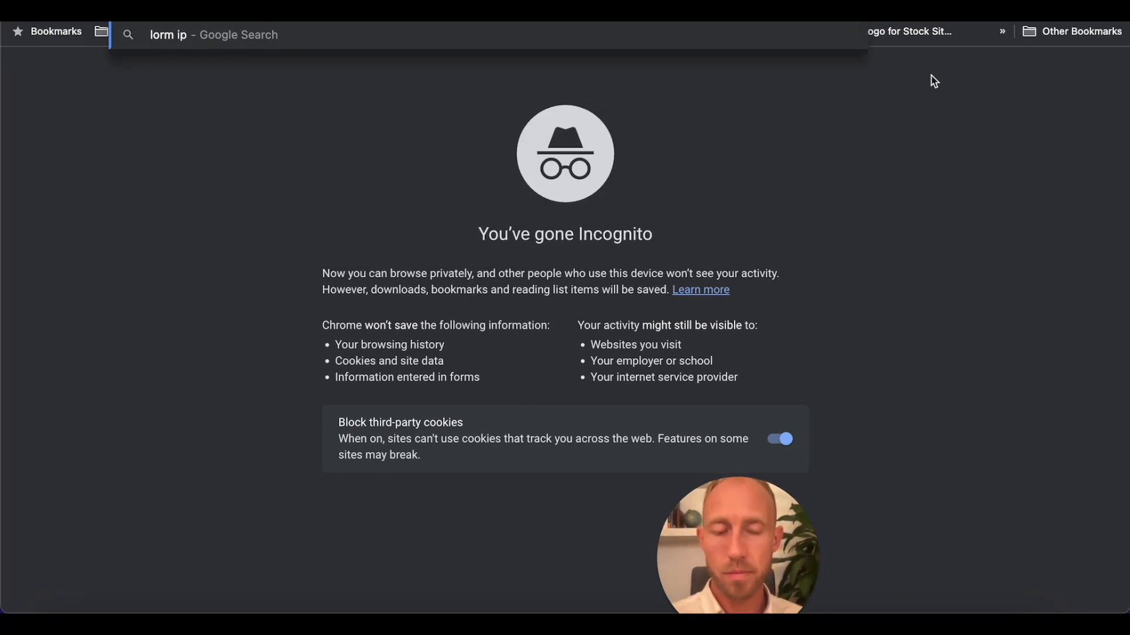
key("BackSpace")
key("BackSpace")
key("BackSpace")
key("BackSpace")
key("BackSpace")
key("BackSpace")
type("orem ipsu")
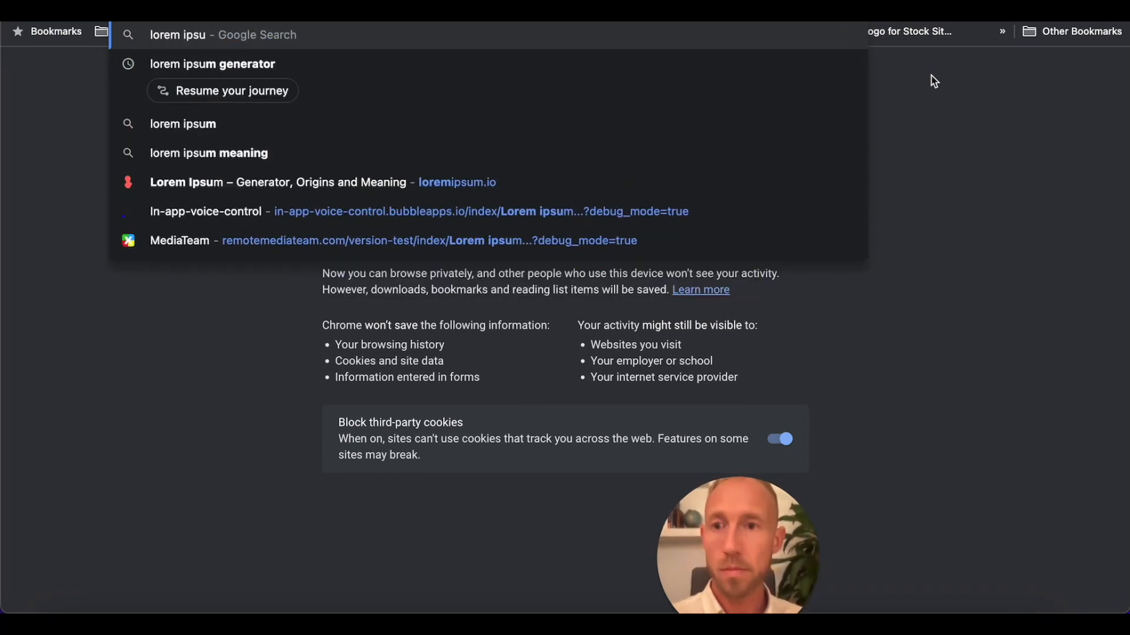
key("Down")
key("Return")
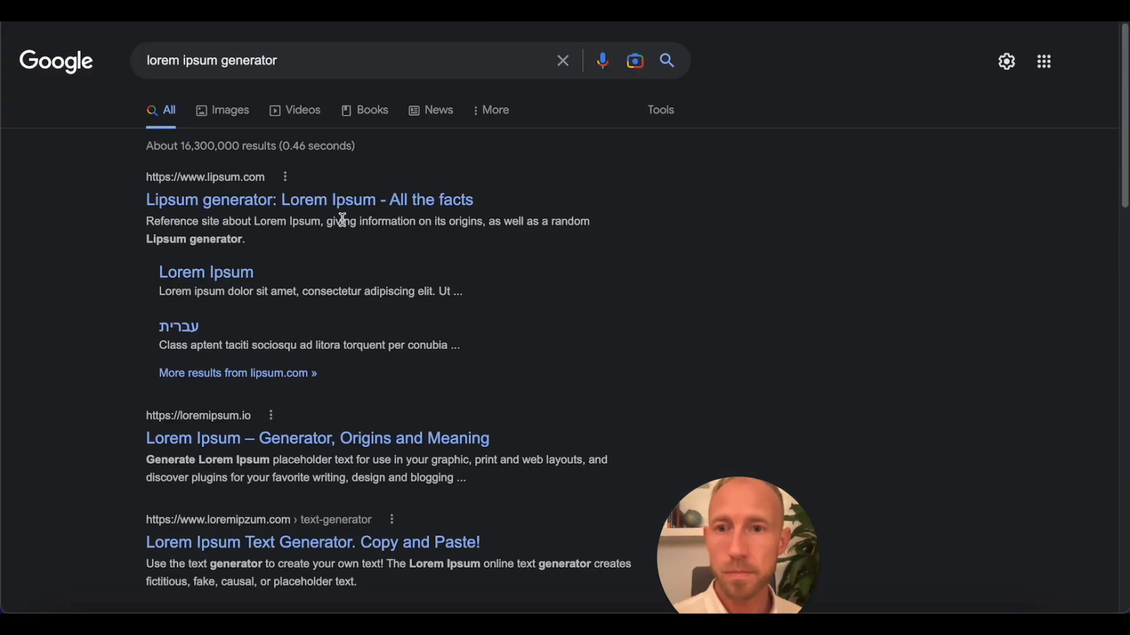
Open the loremipsum.io result and copy the generated placeholder paragraph.
scroll(352, 334, "down", 1)
scroll(352, 334, "down", 2)
left_click(340, 338)
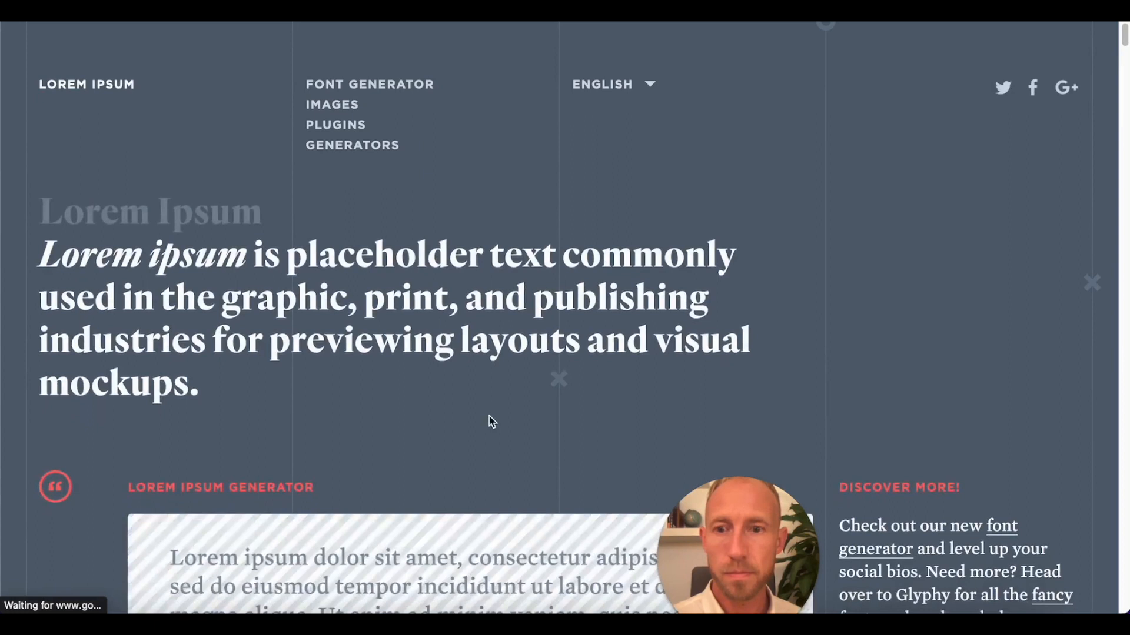
scroll(491, 420, "down", 5)
scroll(460, 515, "down", 5)
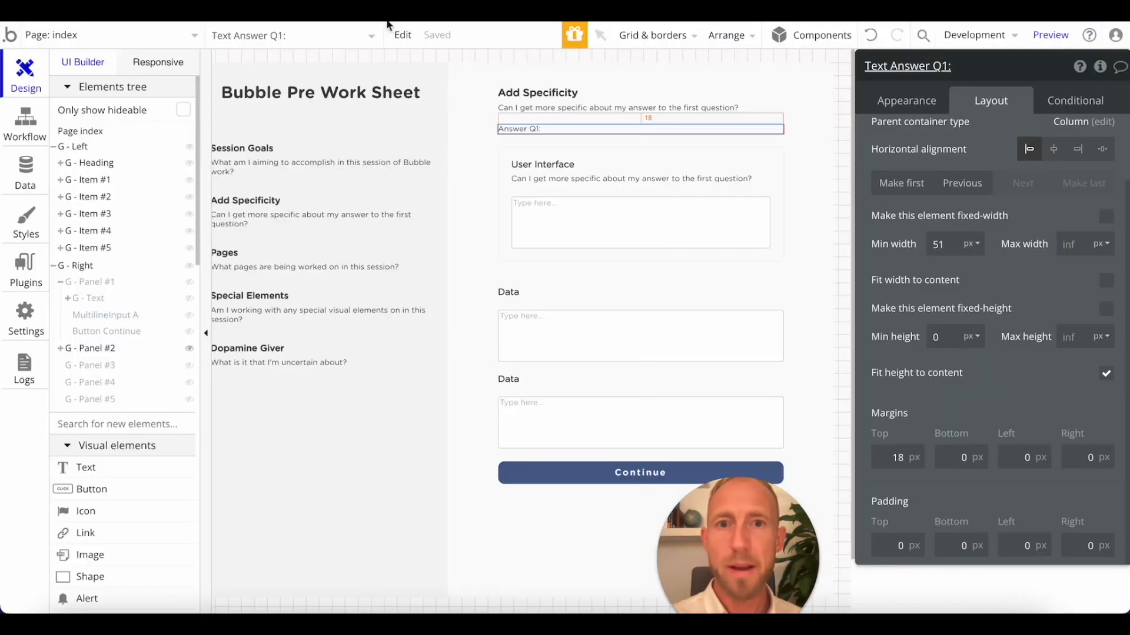
Switch back to the Bubble editor and paste the lorem ipsum paragraph after "Answer Q1:" in the answer text.
left_click(909, 102)
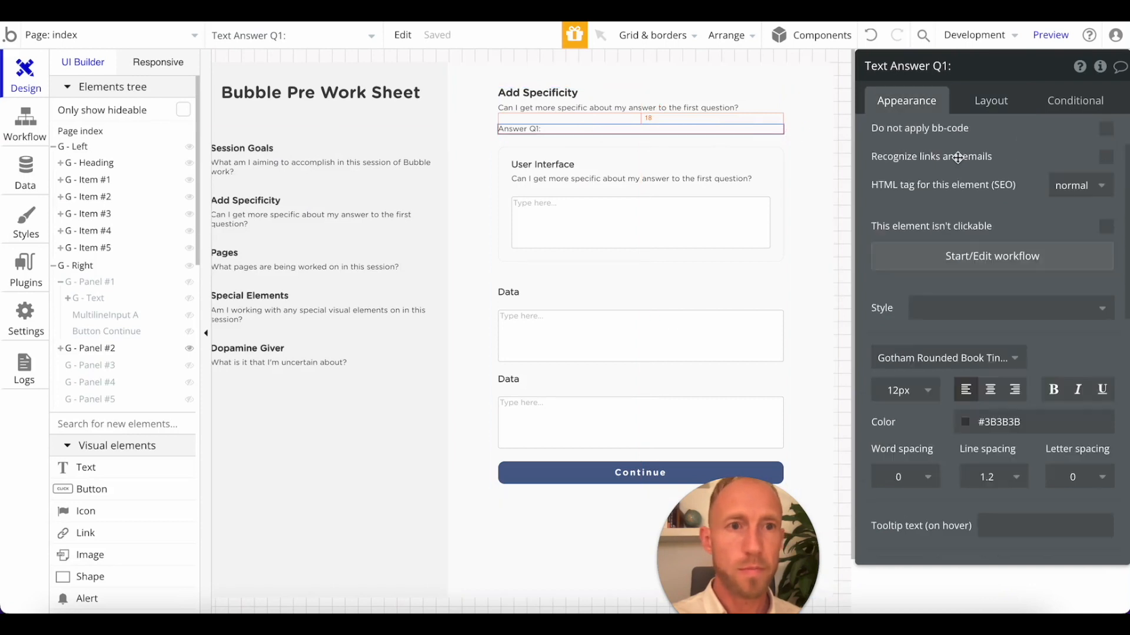
scroll(956, 158, "up", 3)
left_click(949, 147)
left_click(1016, 159)
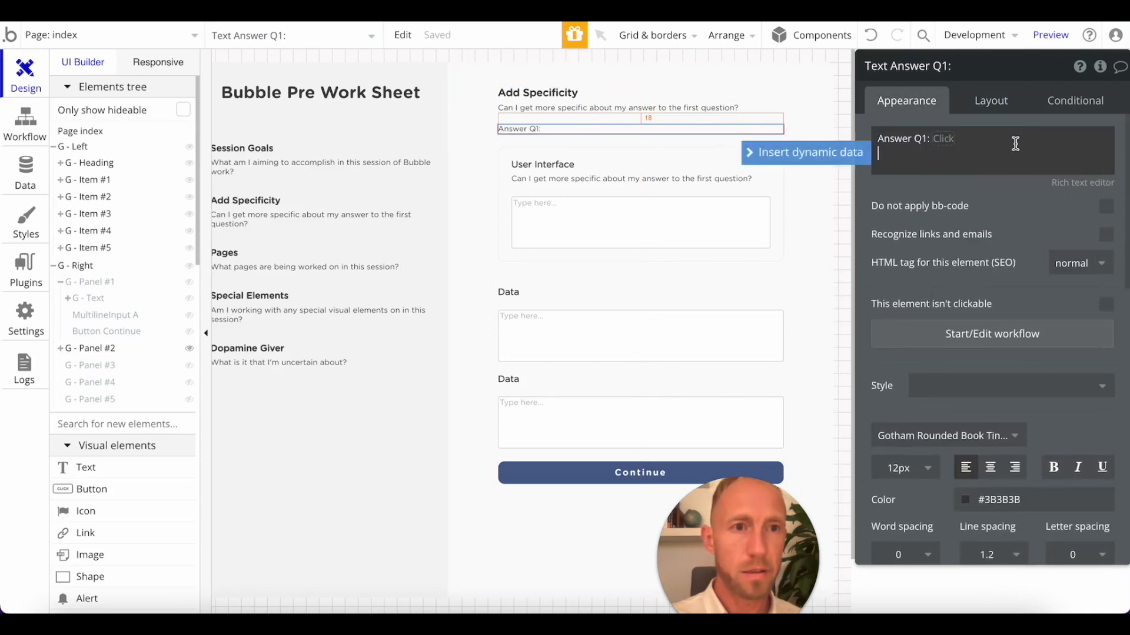
type("Lorem ipsum dolor sit amet, consectetur adipiscing elit, sed do eiusmod tempor incididunt ut labore et dolore magna aliqua. Ut enim ad minim veniam, quis nostrud exercitation ullamco laboris nisi ut aliquip ex ea commodo consequat. Duis aute irure dolor in reprehenderit in voluptate velit esse cillum dolore eu fugiat nulla pariatur. Excepteur sint occaecat cupidatat non proident, sunt in culpa qui officia deserunt mollit anim id est laborum.")
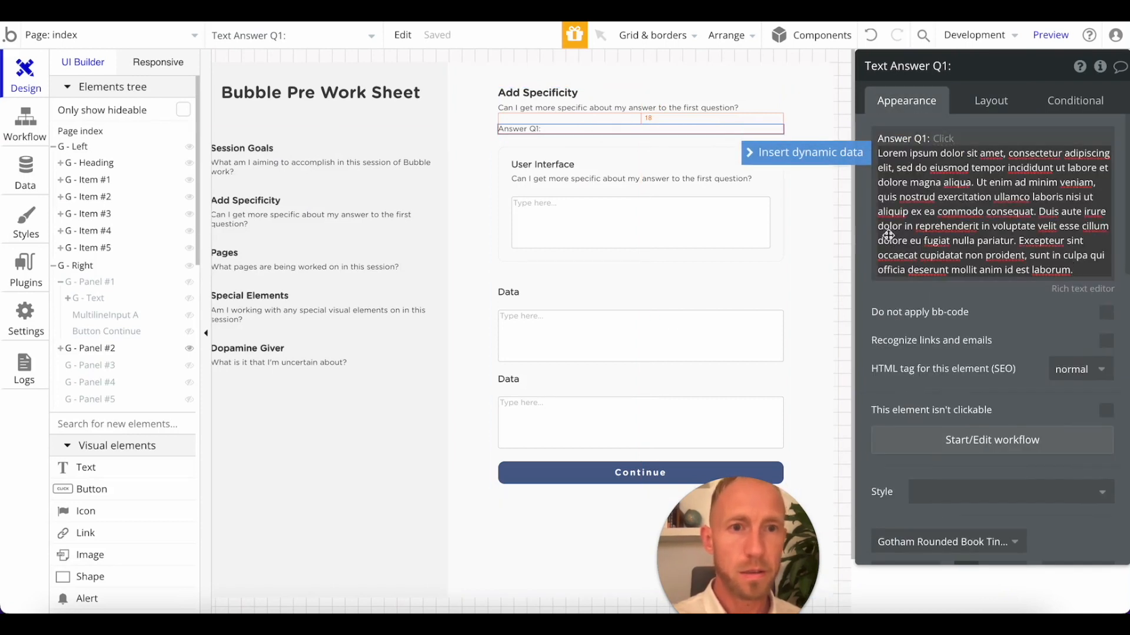
Split the placeholder answer into two paragraphs, ending the first with "ex ea." and starting the second with "Commodo consequat".
left_click(935, 212)
key("BackSpace")
key("BackSpace")
type(". C")
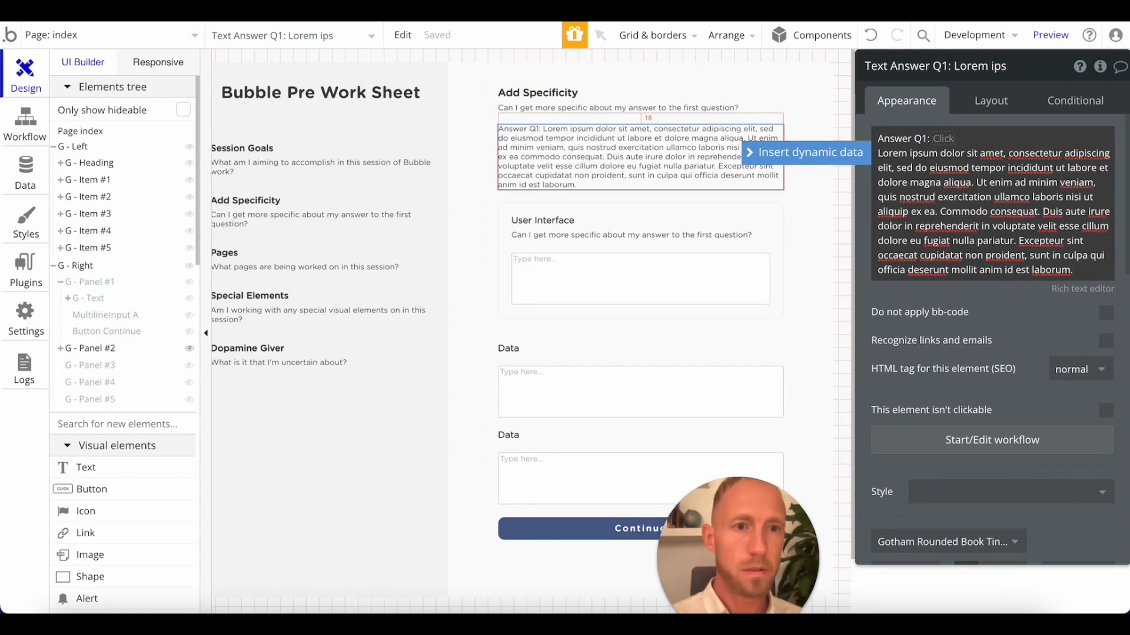
key("Return")
key("Return")
left_click(803, 245)
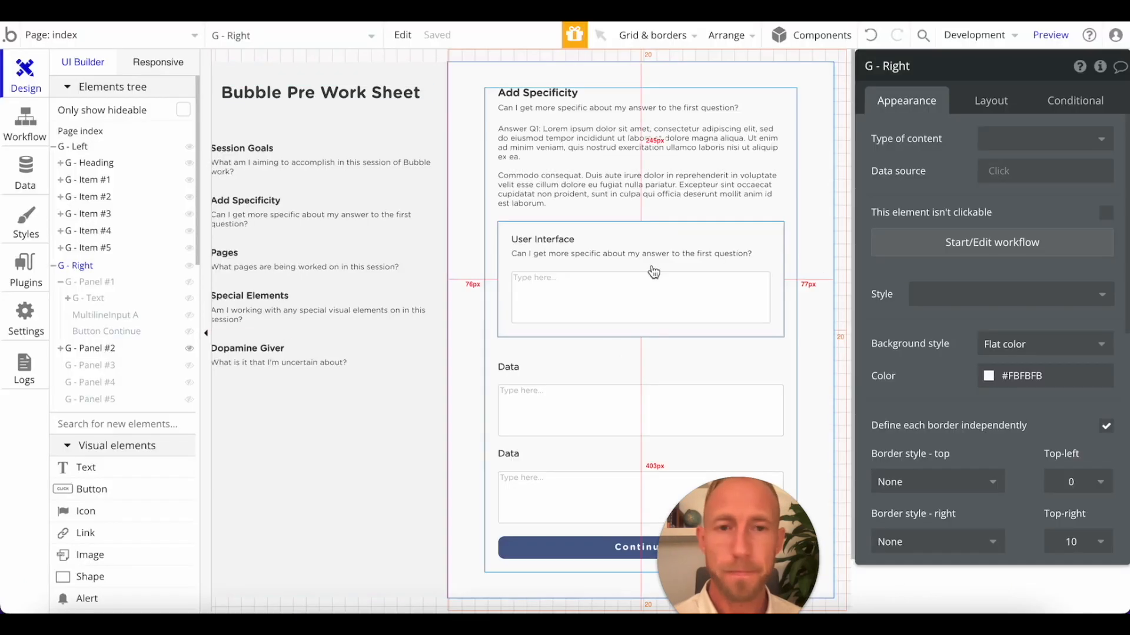
Set the top margin of the description text inside the User Interface group to 20 px.
left_click(633, 254)
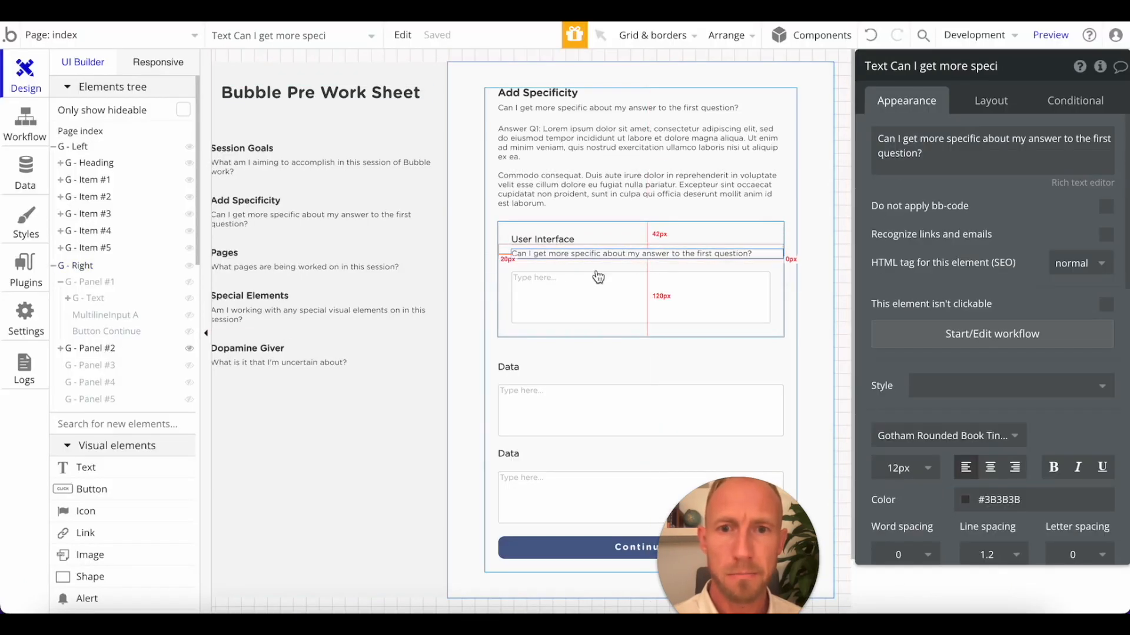
scroll(971, 176, "down", 1)
left_click(991, 101)
scroll(946, 471, "down", 1)
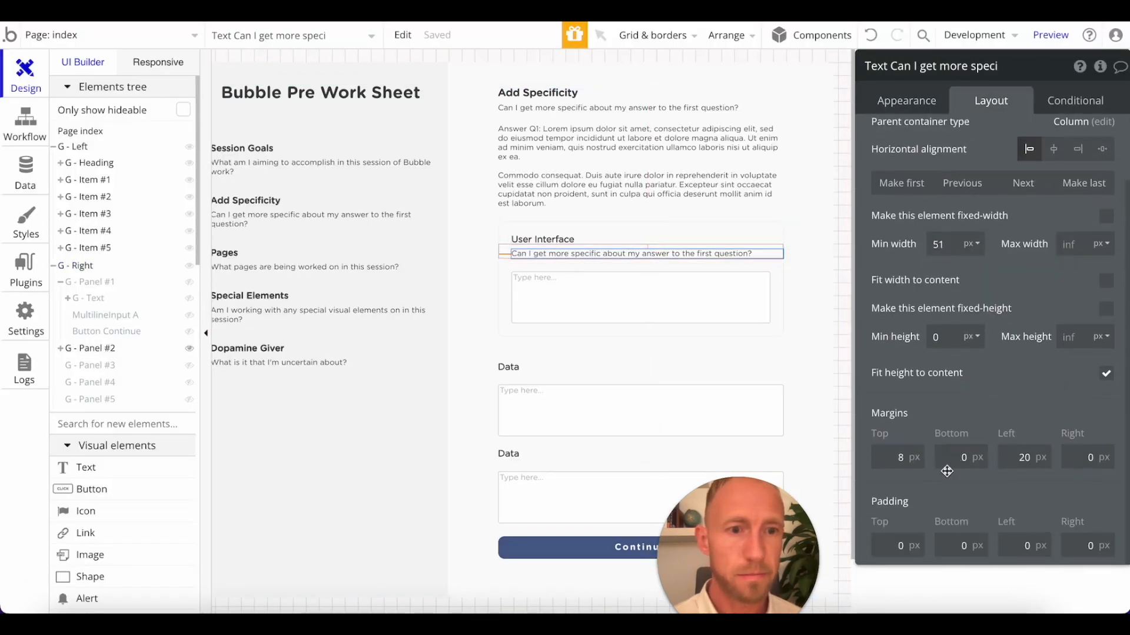
left_click(913, 462)
type("20")
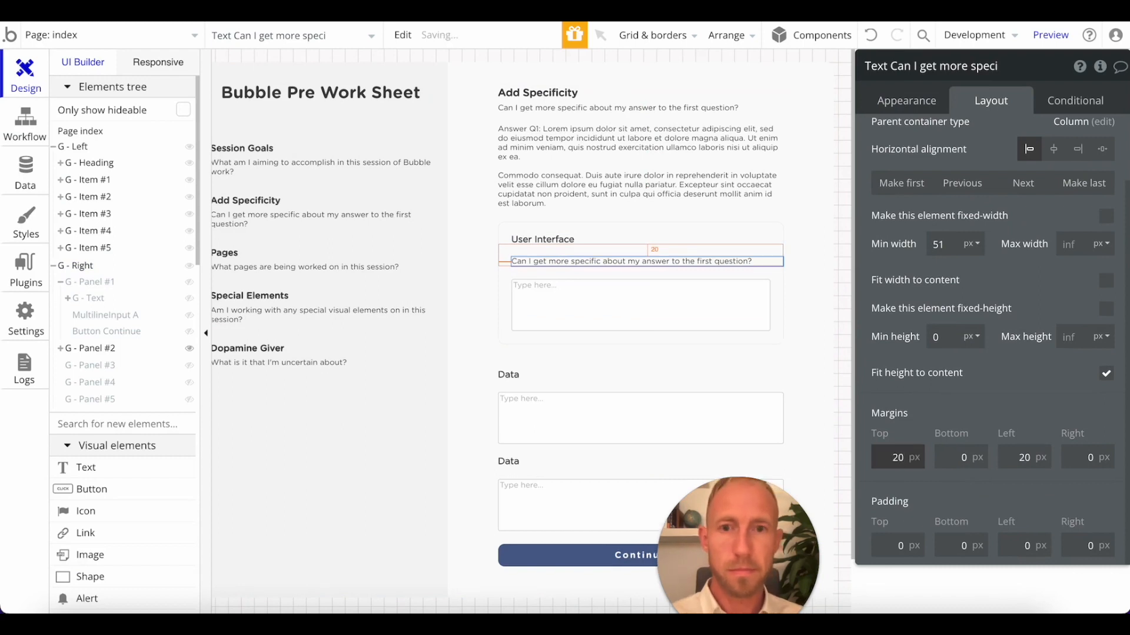
Set the top margin of the multiline input inside the User Interface group to 8 px.
left_click(700, 318)
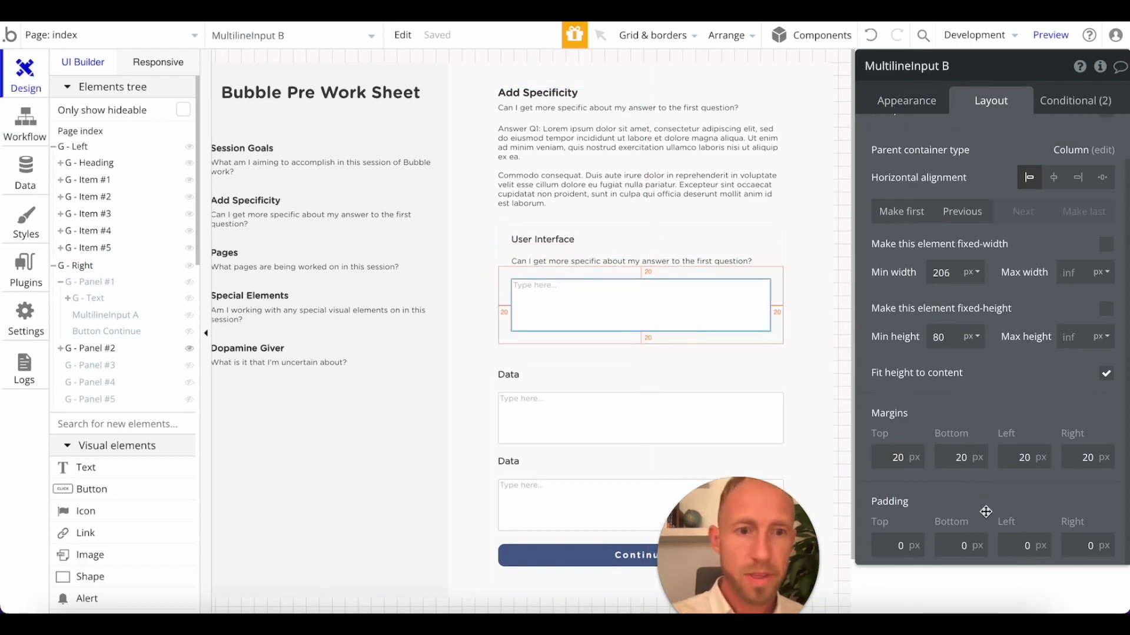
left_click(894, 458)
type("8")
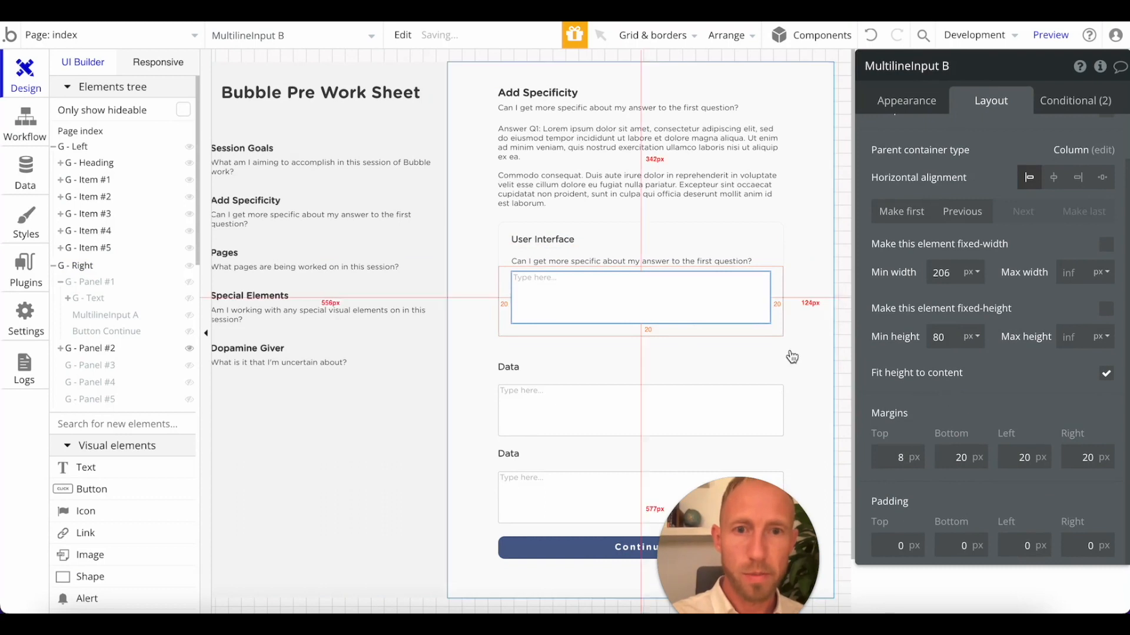
Replace the description text inside the User Interface group with "If I were to".
left_click(641, 262)
left_click(905, 101)
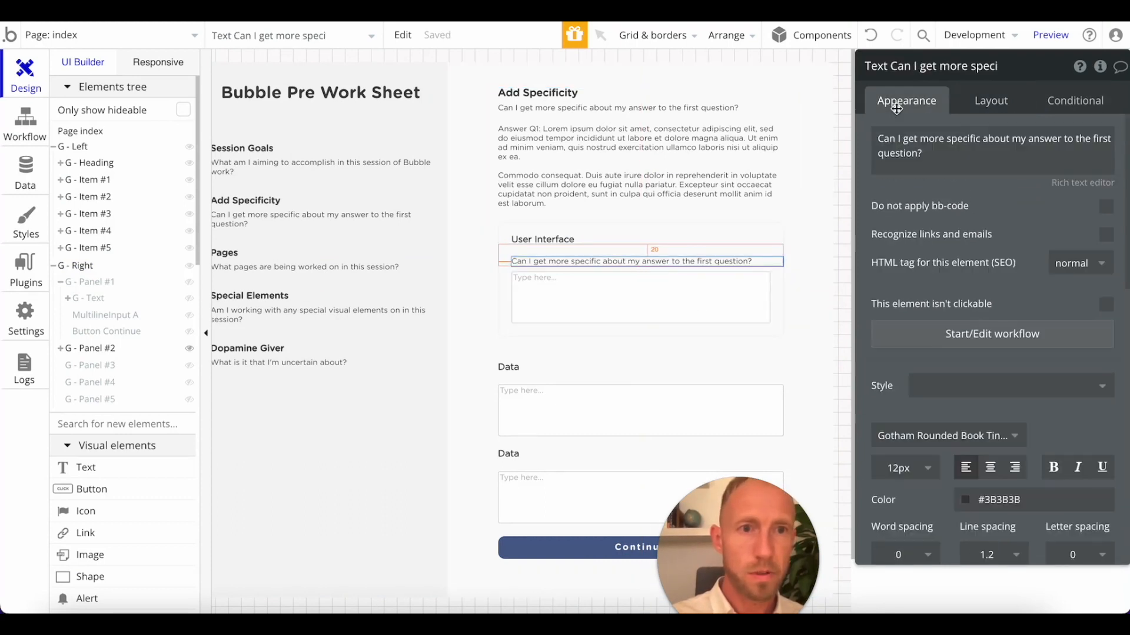
left_click_drag(878, 139, 920, 166)
type("If I were to")
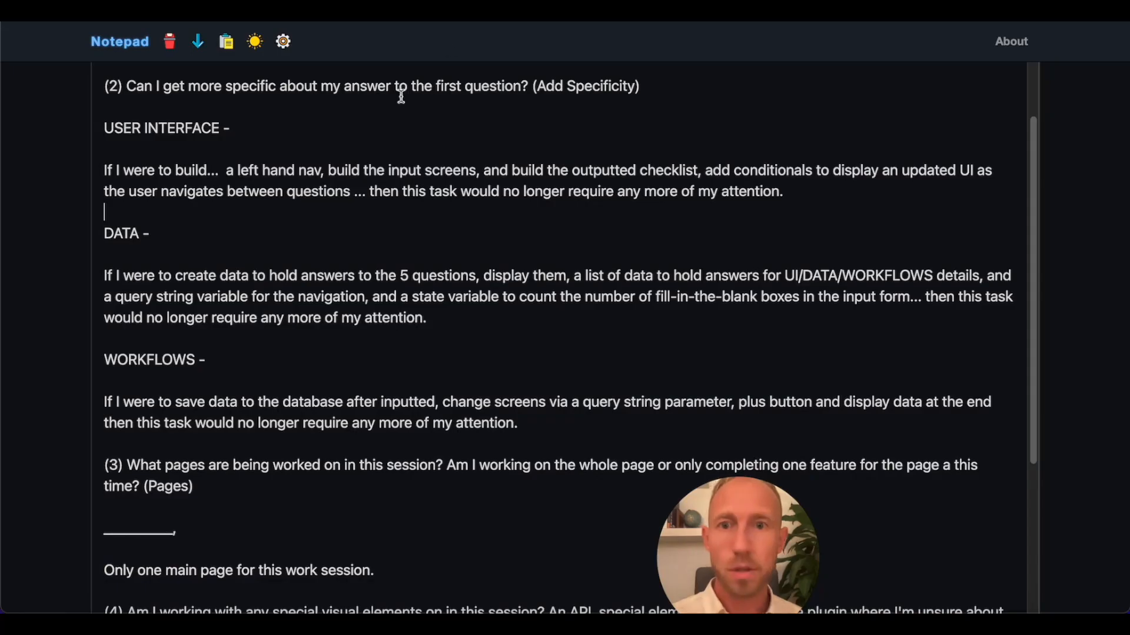
Check the answer wording in the Notepad notes and extend the User Interface prompt to "If I were to...".
left_click_drag(375, 148, 342, 211)
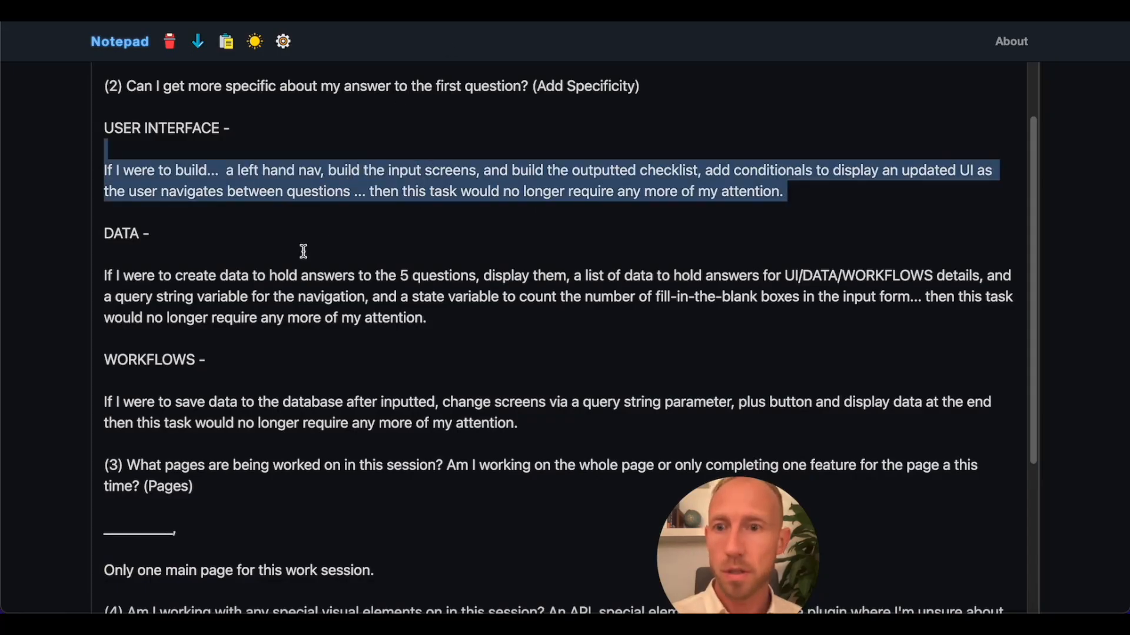
left_click_drag(104, 276, 213, 281)
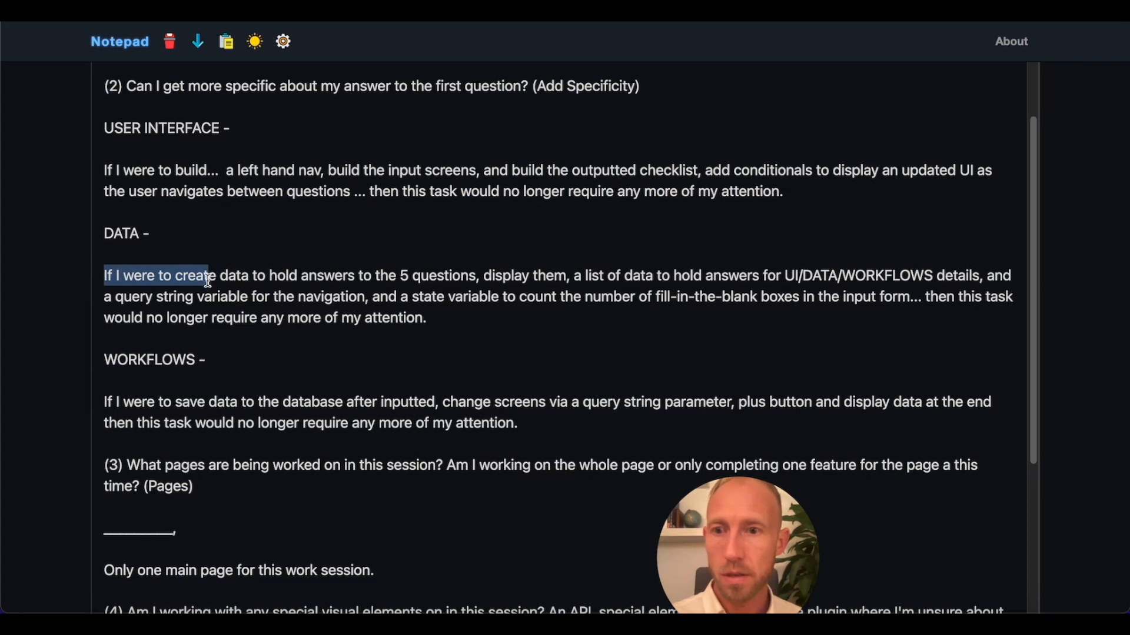
left_click_drag(205, 402, 134, 402)
left_click_drag(228, 277, 138, 272)
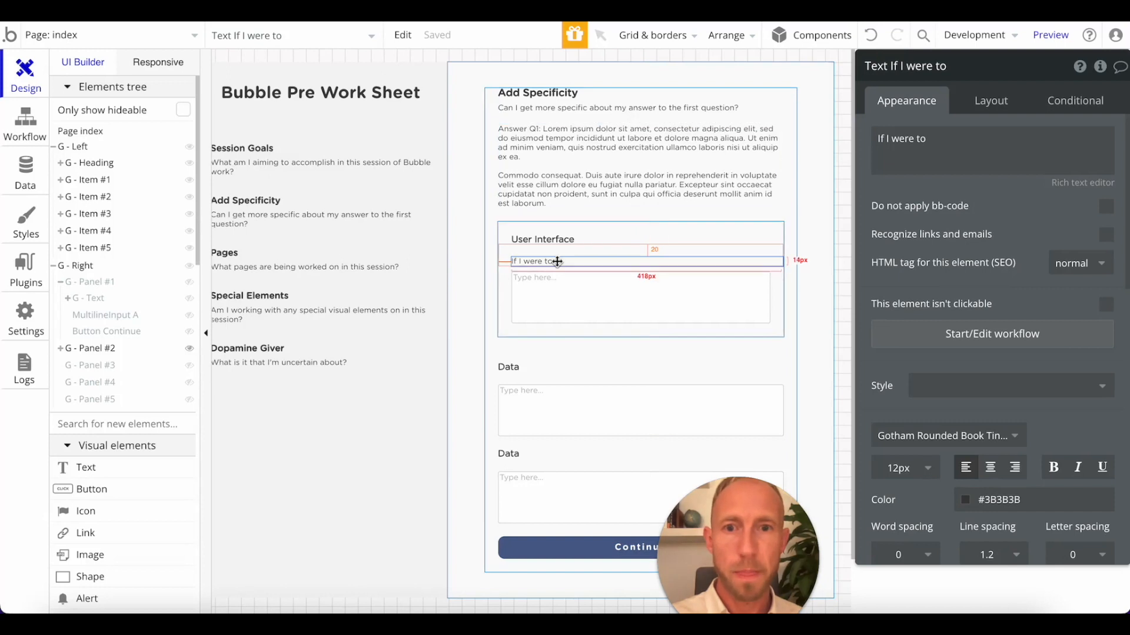
left_click(930, 148)
key("Right")
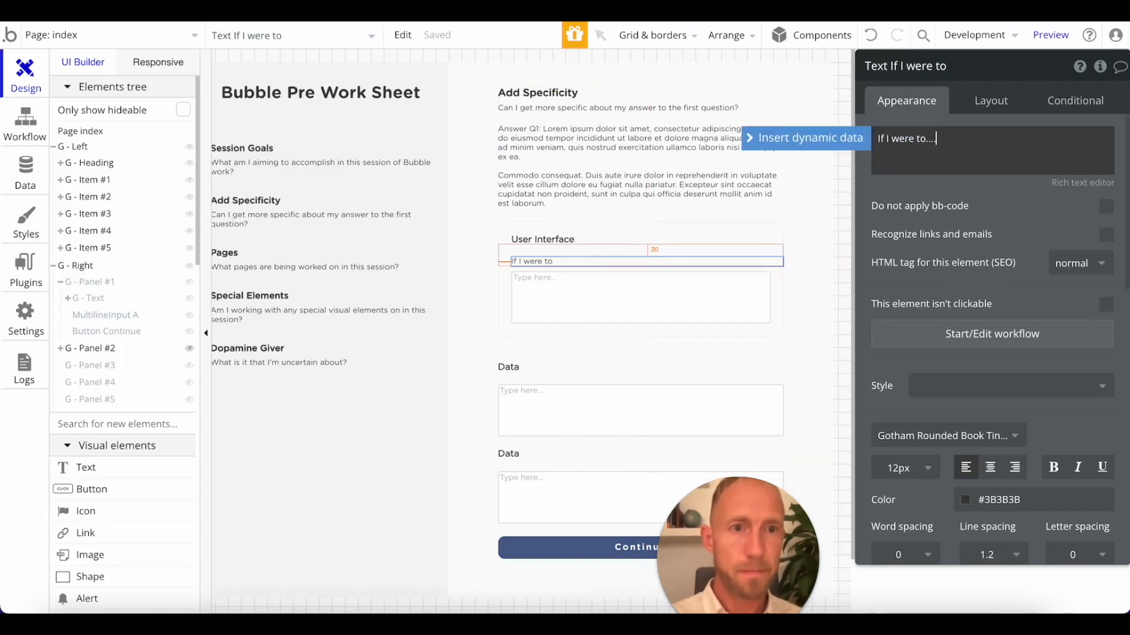
Duplicate the "If I were to..." text inside the User Interface group and move the copy below the multiline input.
left_click_drag(597, 262, 673, 280, "alt")
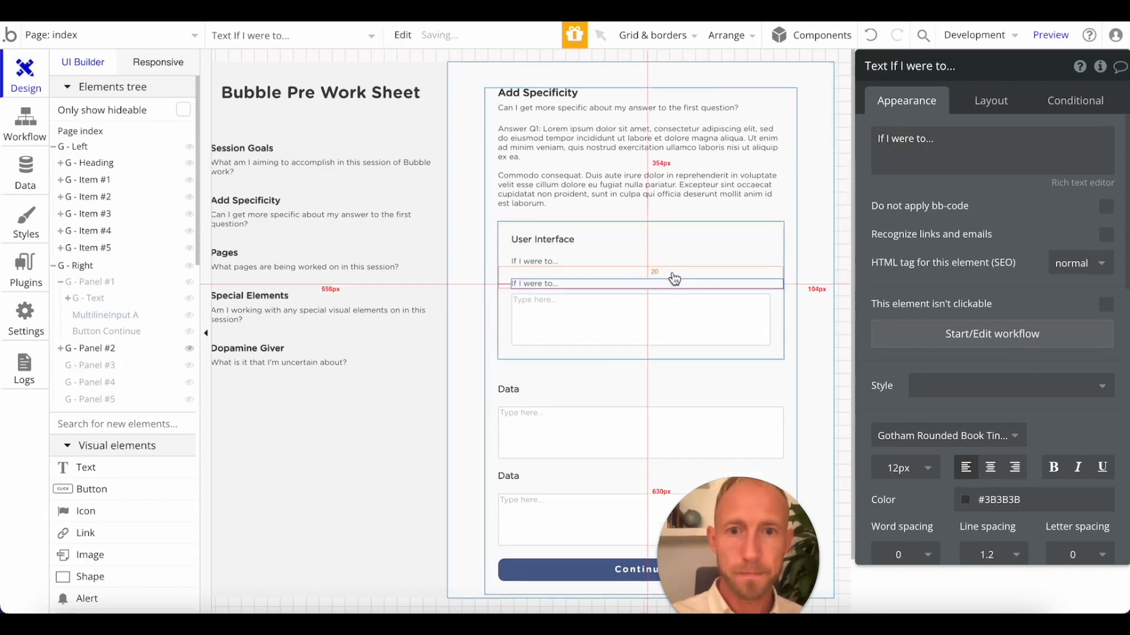
left_click(990, 101)
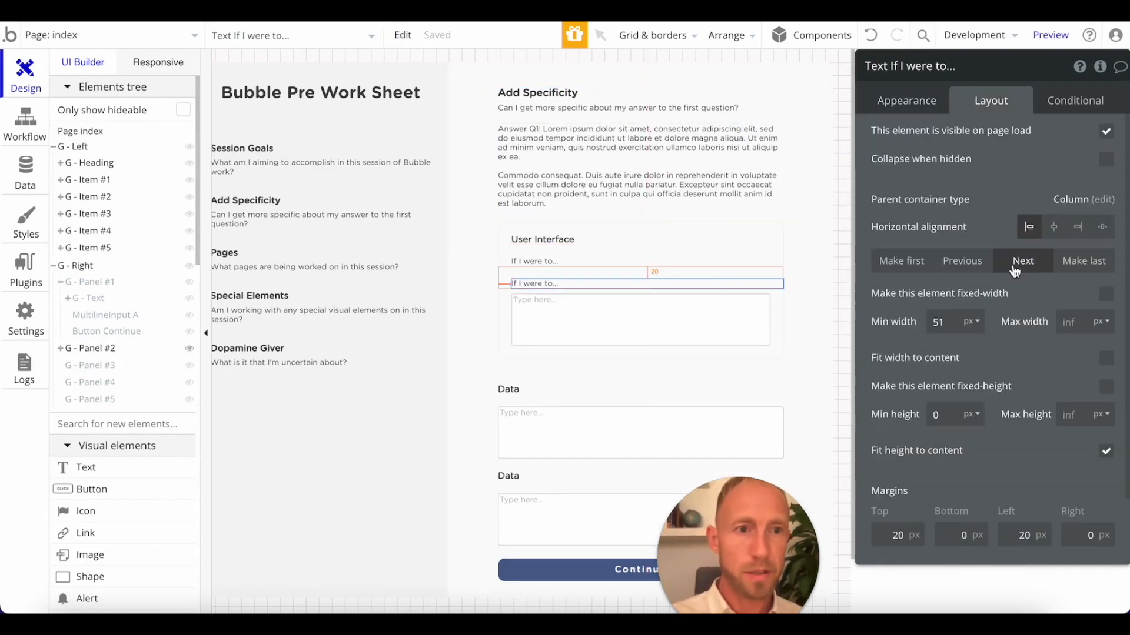
left_click(1023, 260)
Set the duplicated text's bottom margin to 20 px and its top margin to 8 px.
scroll(947, 494, "down", 2)
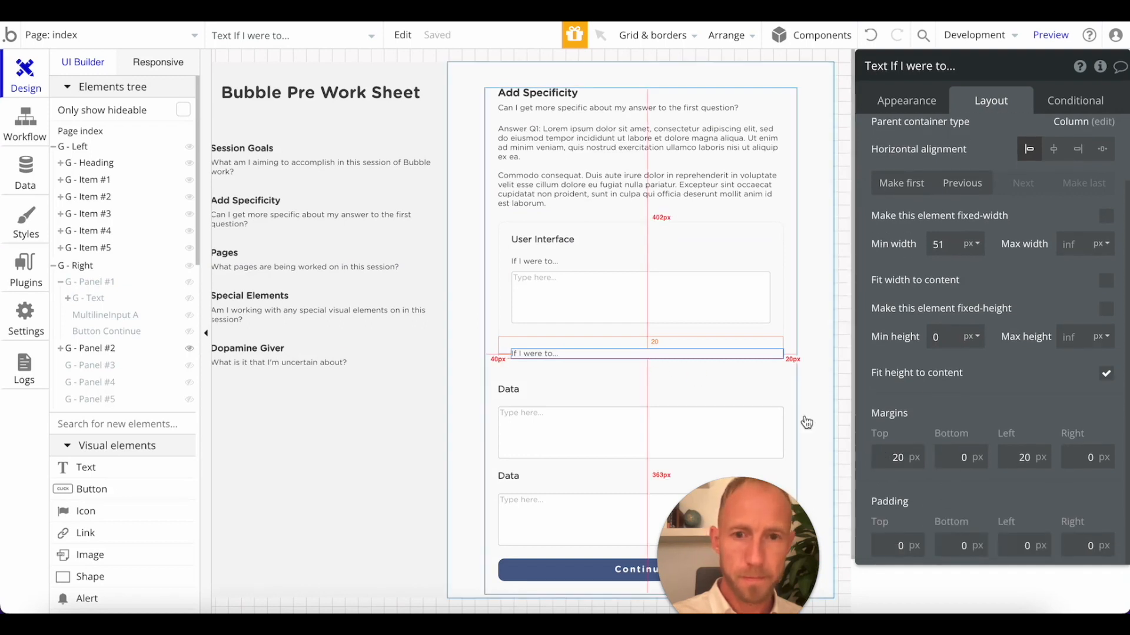
left_click(952, 458)
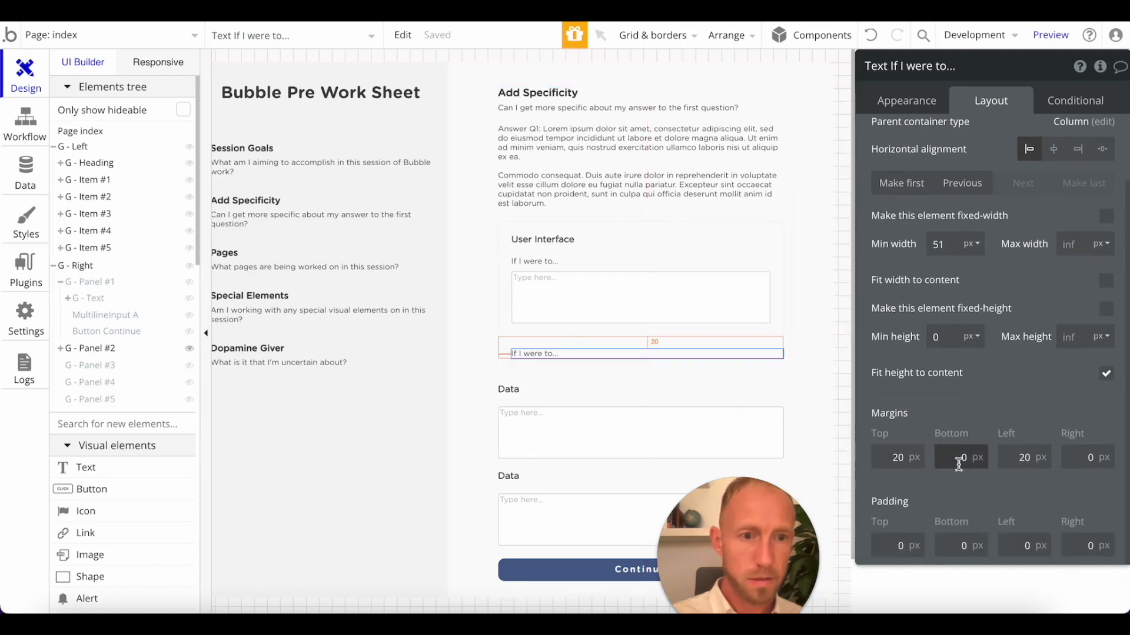
type("2")
double_click(890, 454)
type("8")
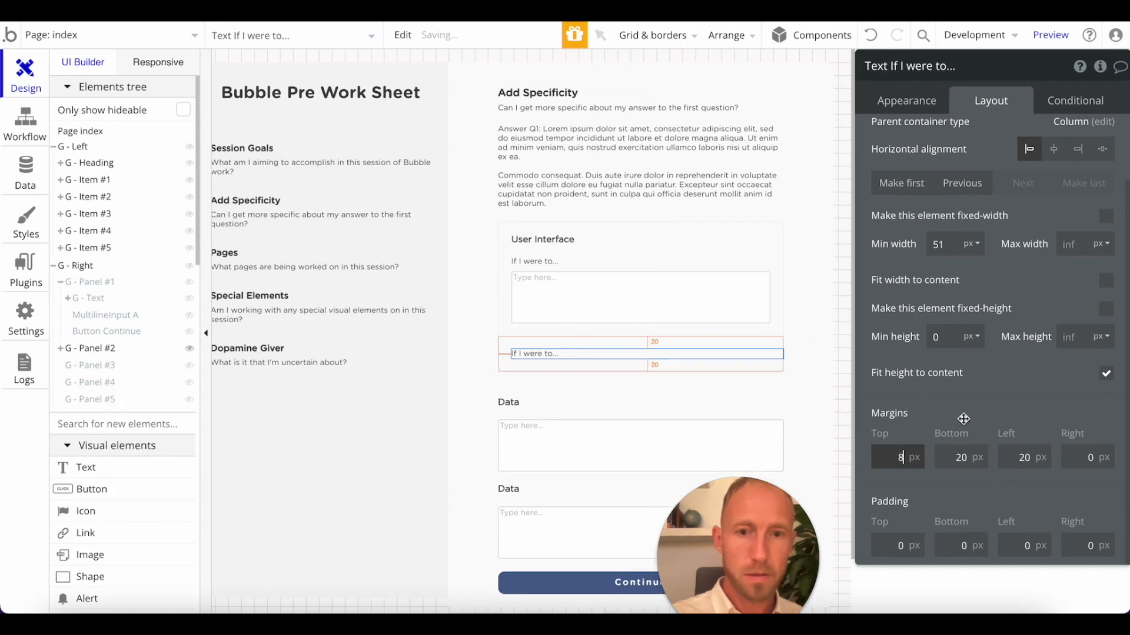
Set the bottom margin of the multiline input inside the User Interface group to 0 px.
left_click(583, 322)
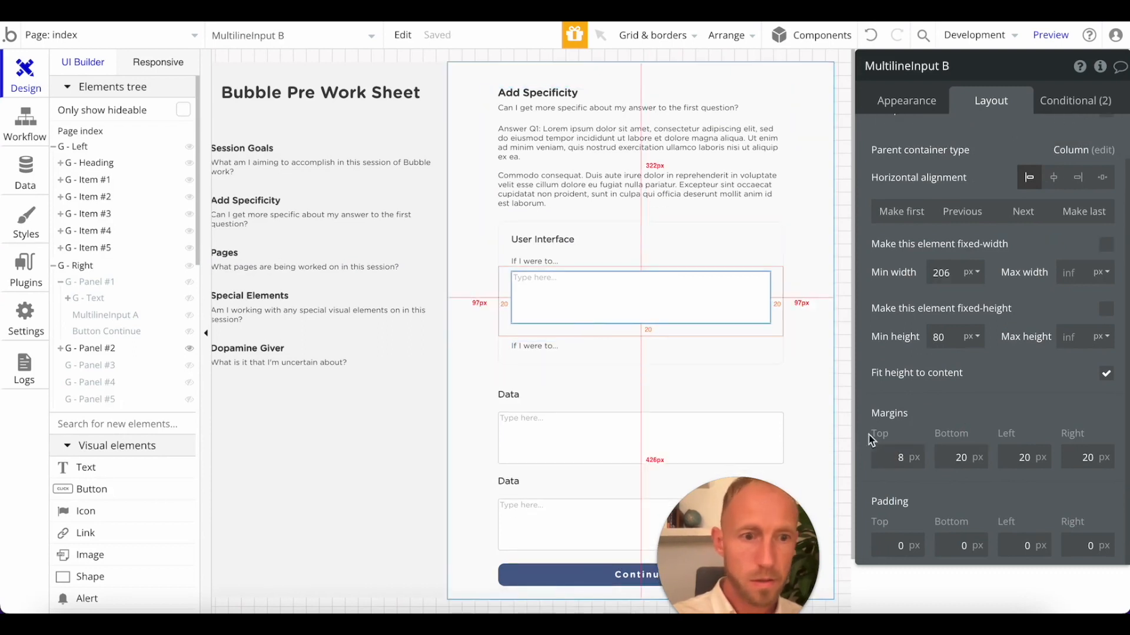
double_click(956, 458)
type("0")
left_click(998, 421)
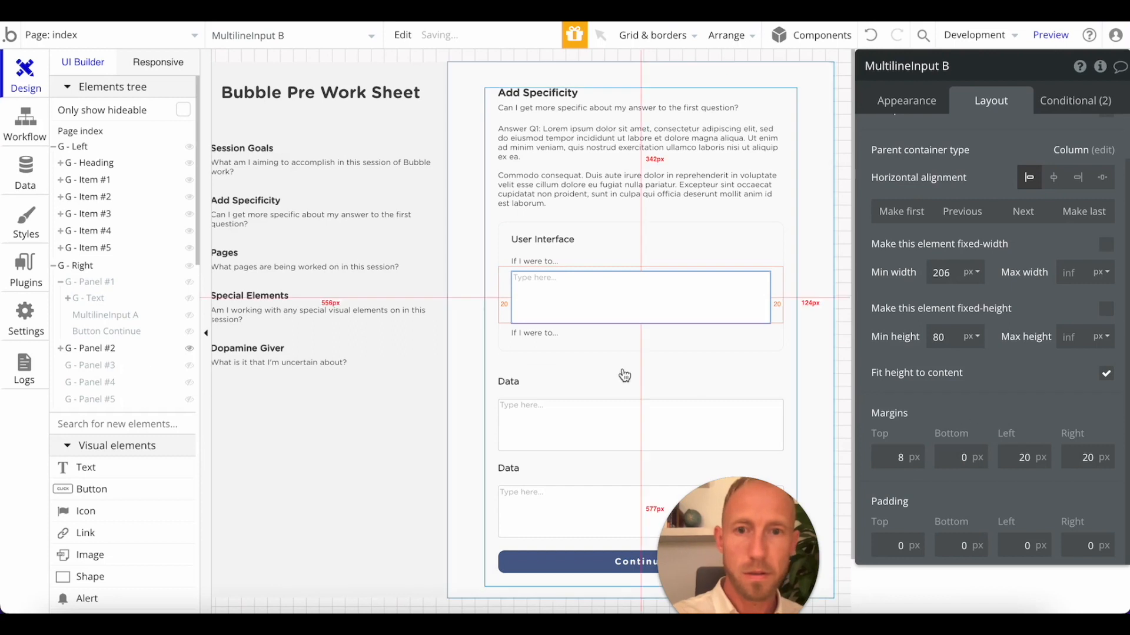
Replace the text below the User Interface group's multiline input with "Then".
left_click(540, 337)
left_click(907, 105)
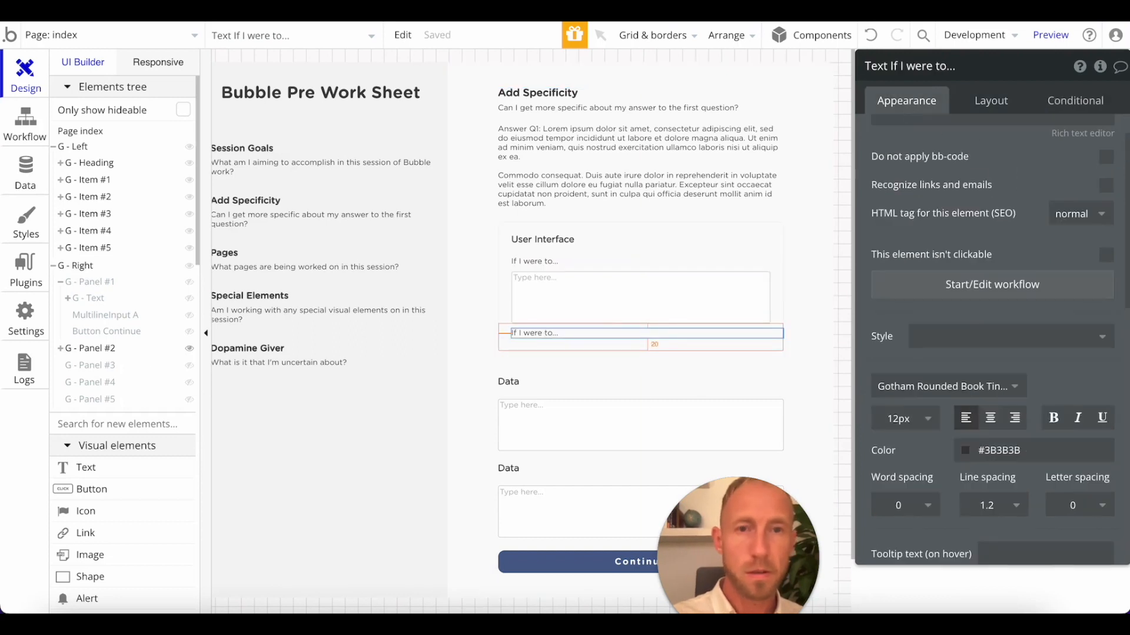
scroll(951, 242, "up", 1)
triple_click(936, 161)
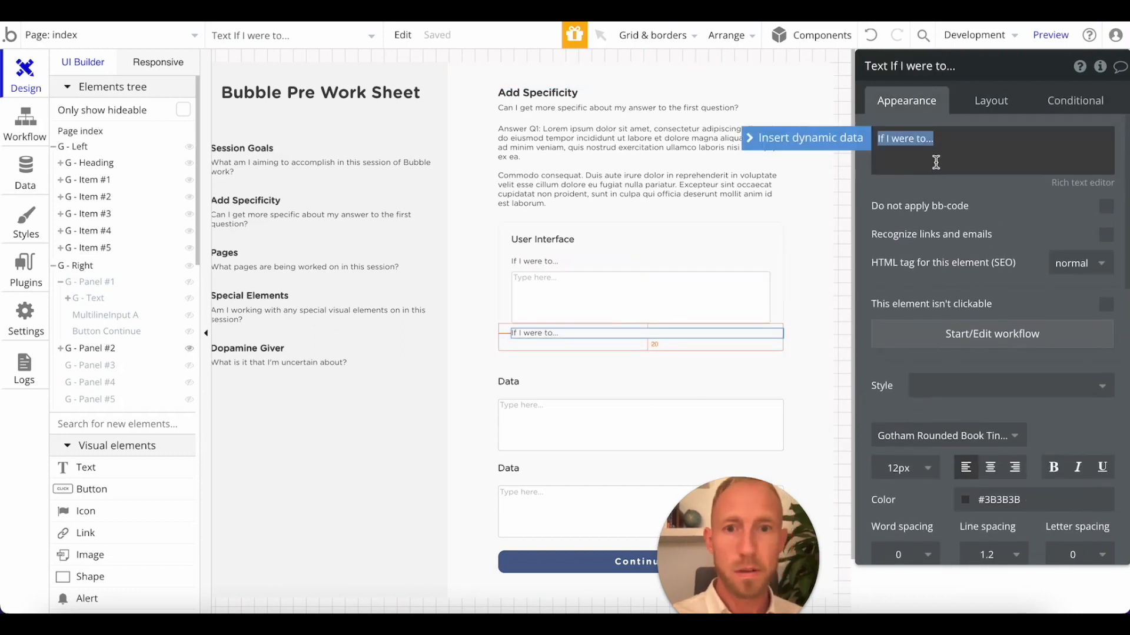
type("Then")
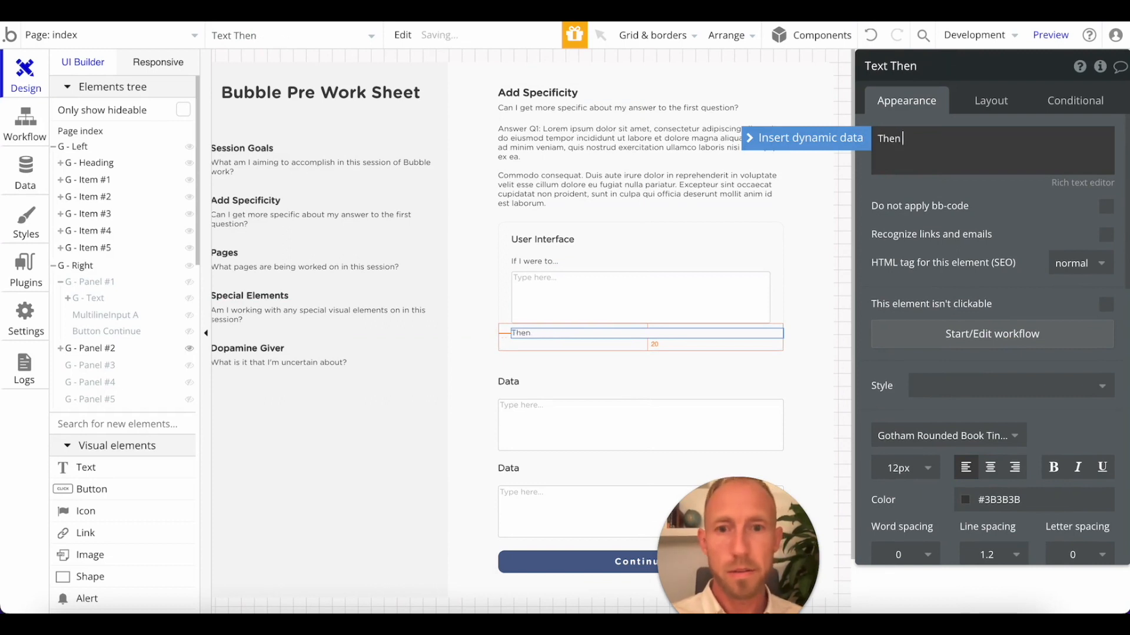
Copy the phrase "then this task would" from the Data answer in the Notepad notes.
key("ctrl+Tab")
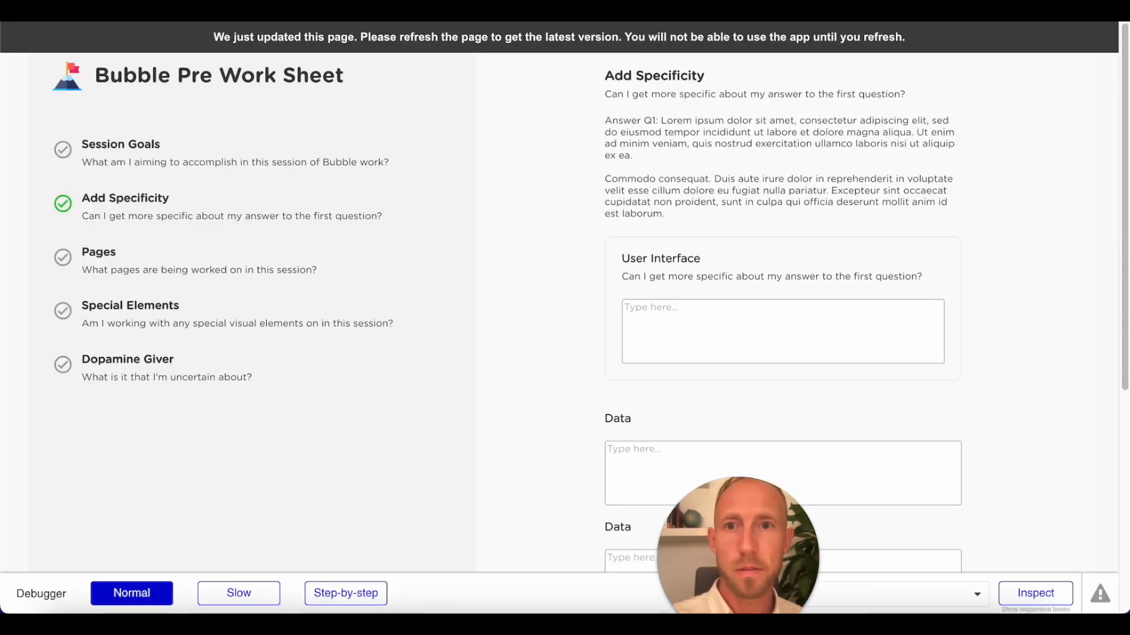
key("ctrl+Tab")
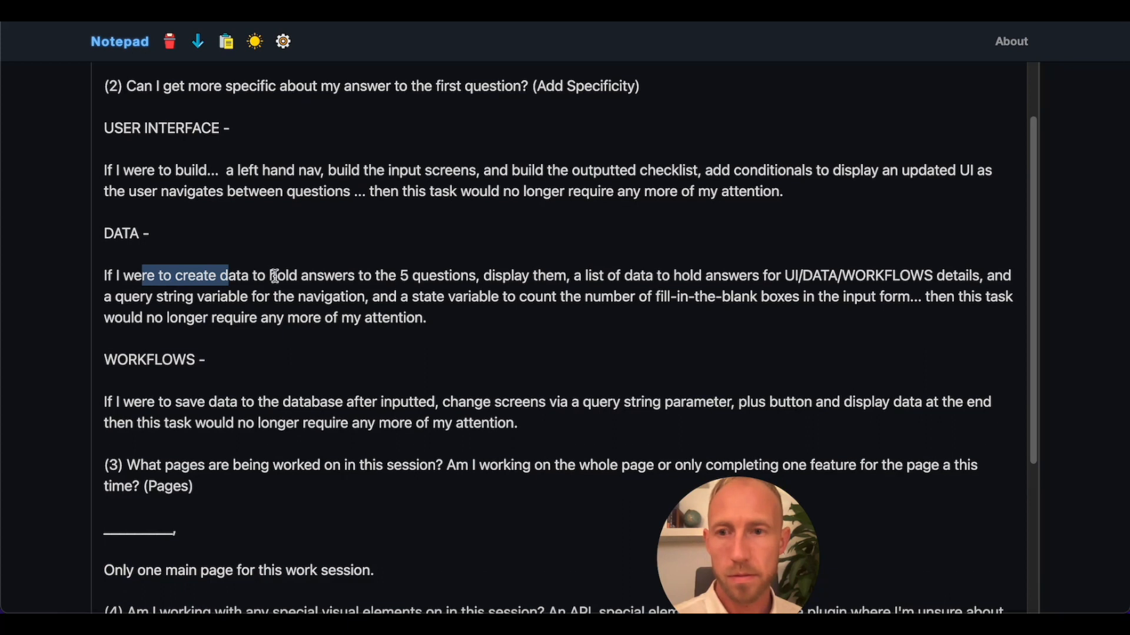
left_click(230, 275)
left_click_drag(135, 274, 183, 275)
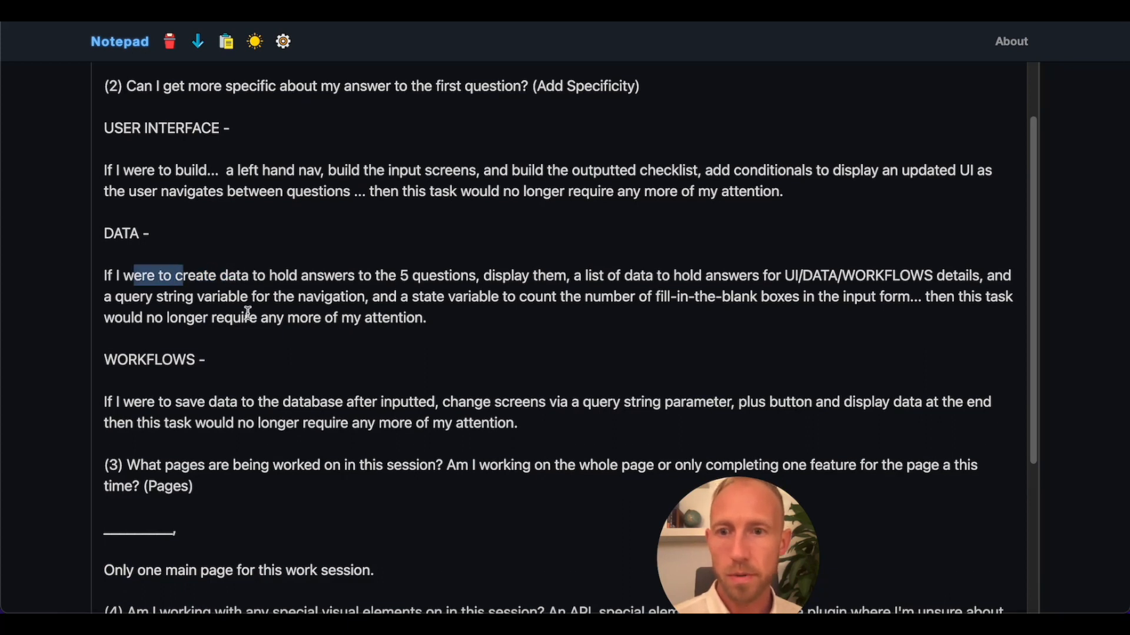
left_click_drag(925, 297, 143, 318)
key("ctrl+c")
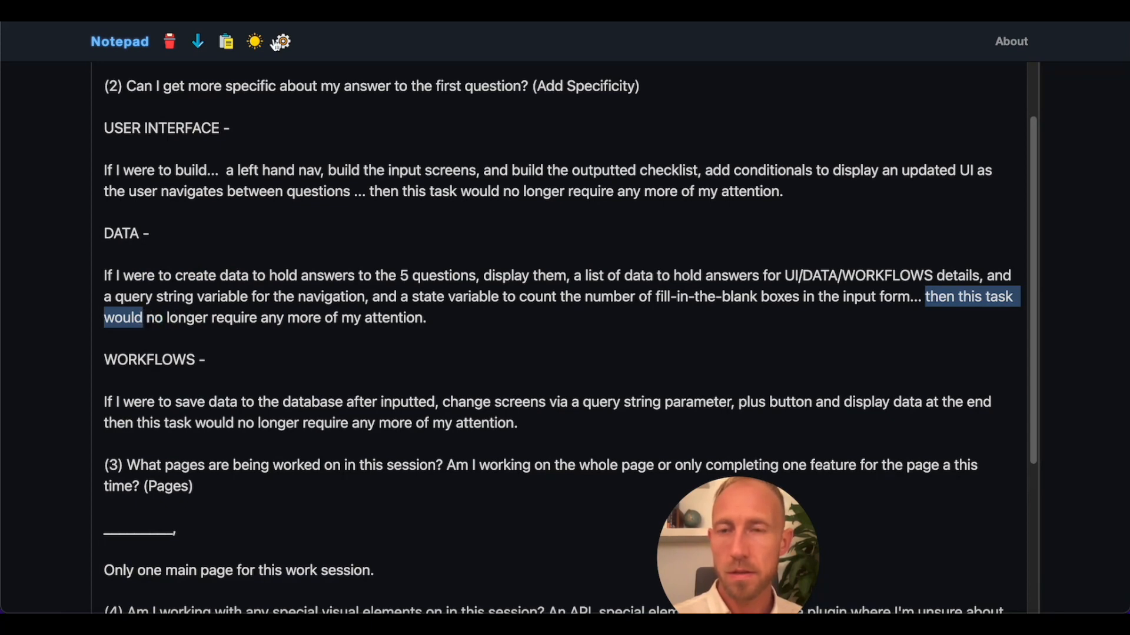
Return to the Bubble editor and extend the closing text to "Then then this task would be complete, and I'd celebrate!".
left_click(377, 12)
left_click(936, 150)
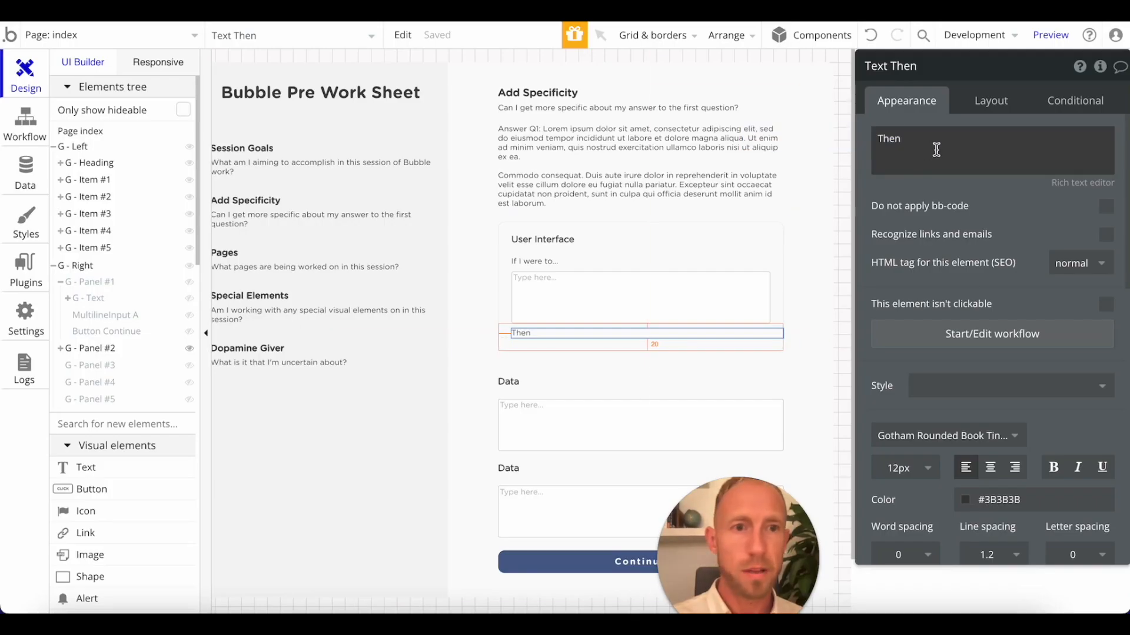
key("ctrl+v")
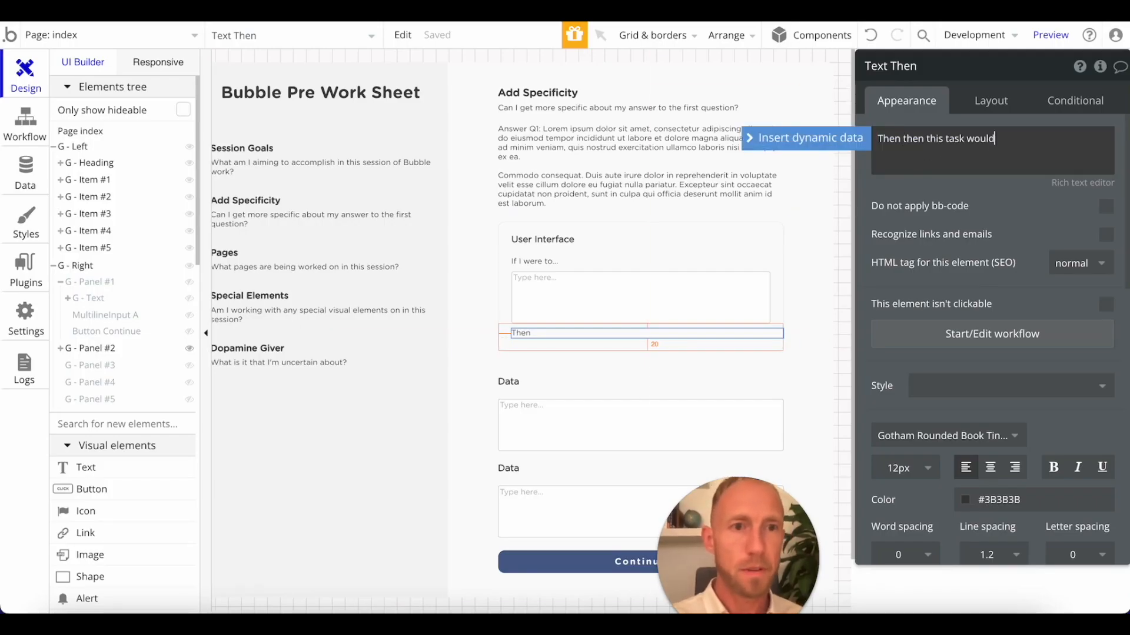
type("be complete, and")
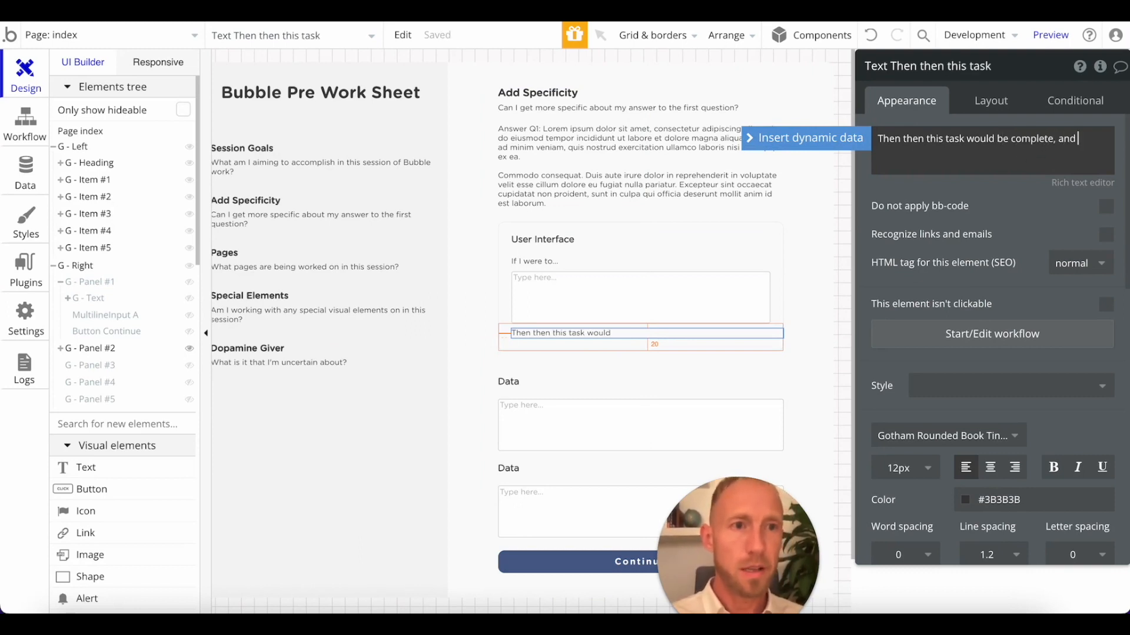
type(" I'd celebrate.")
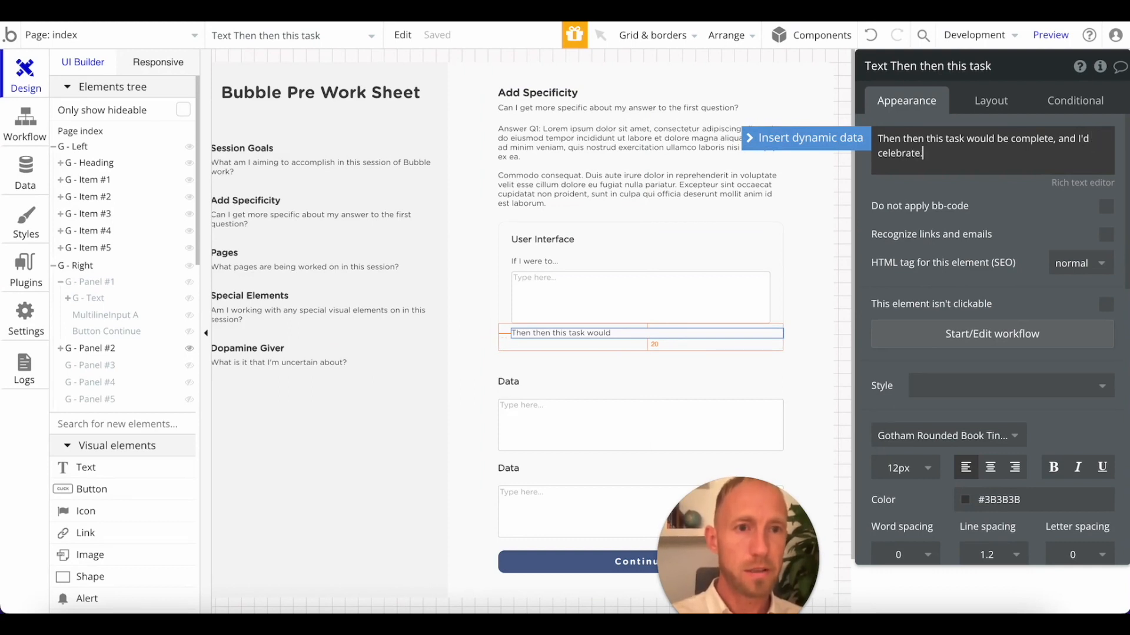
key("BackSpace")
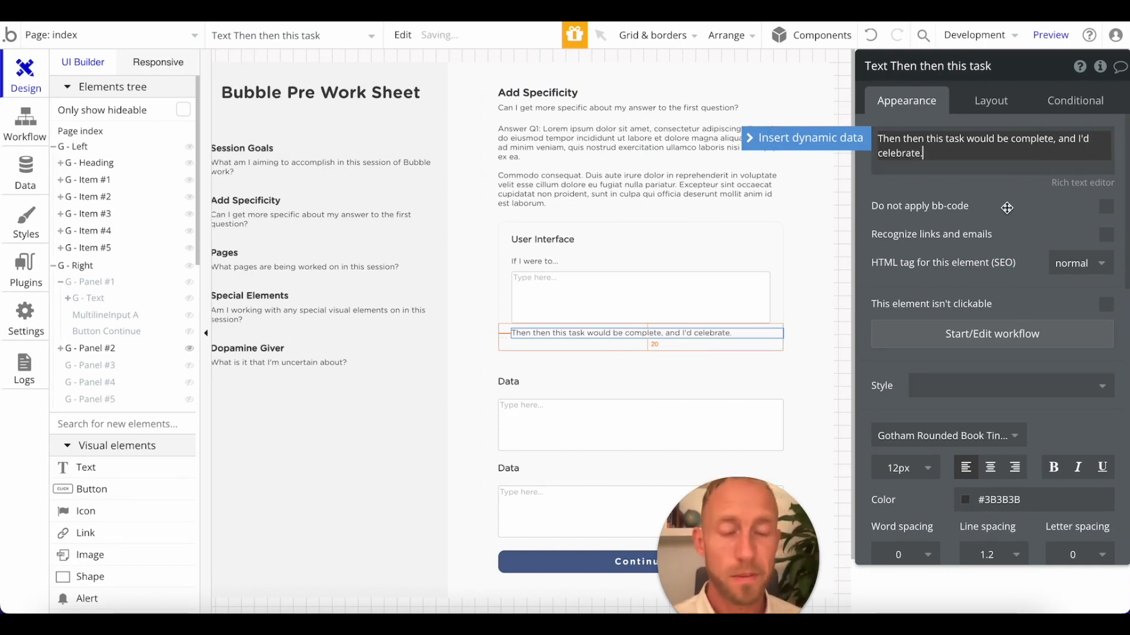
Search Google for a celebrate emoji in a private browser window and copy the Partying Face emoji.
key("super+shift+n")
type("ec")
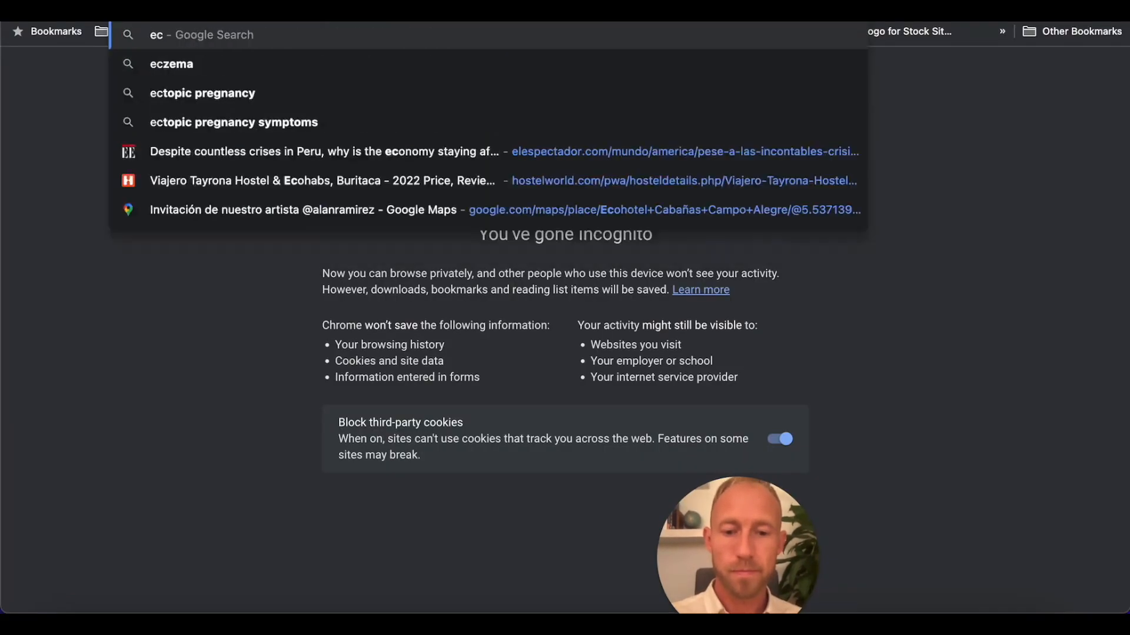
type("elebrate emoji")
key("Return")
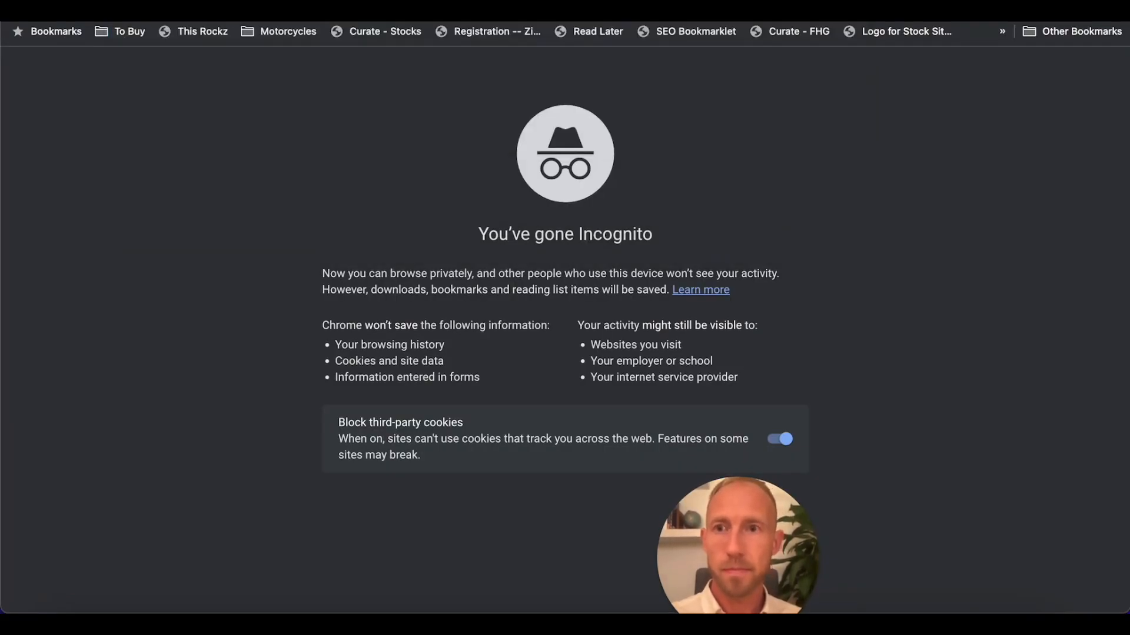
left_click_drag(146, 273, 160, 266)
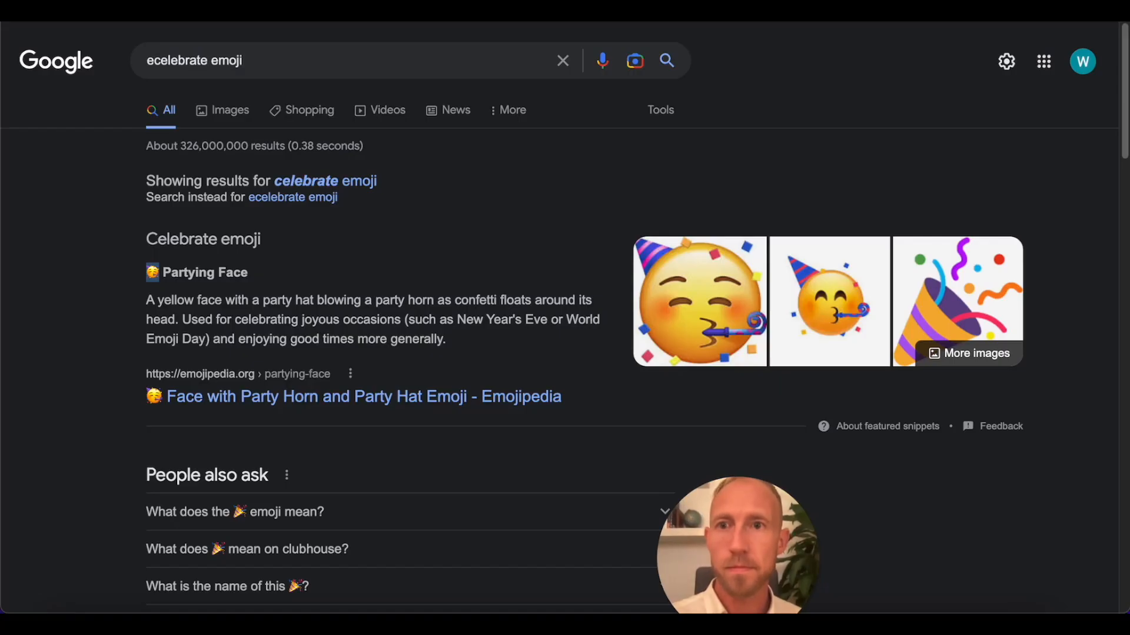
key("super+w")
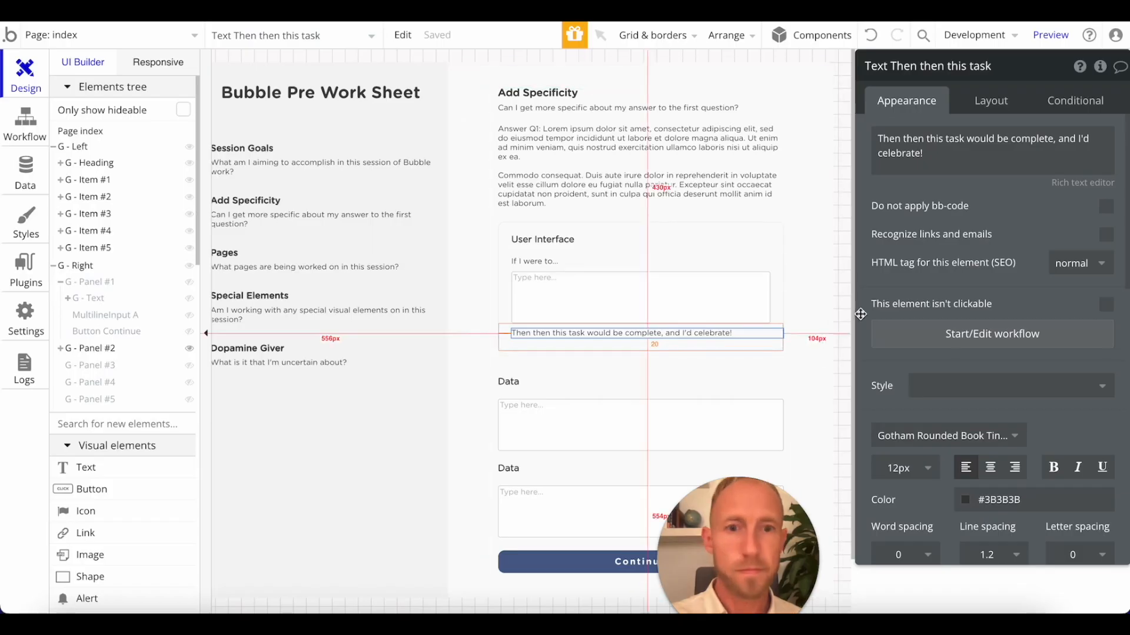
Insert the Partying Face emoji before the exclamation mark in the closing text of the User Interface group.
left_click(1020, 159)
key("Right")
key("Left")
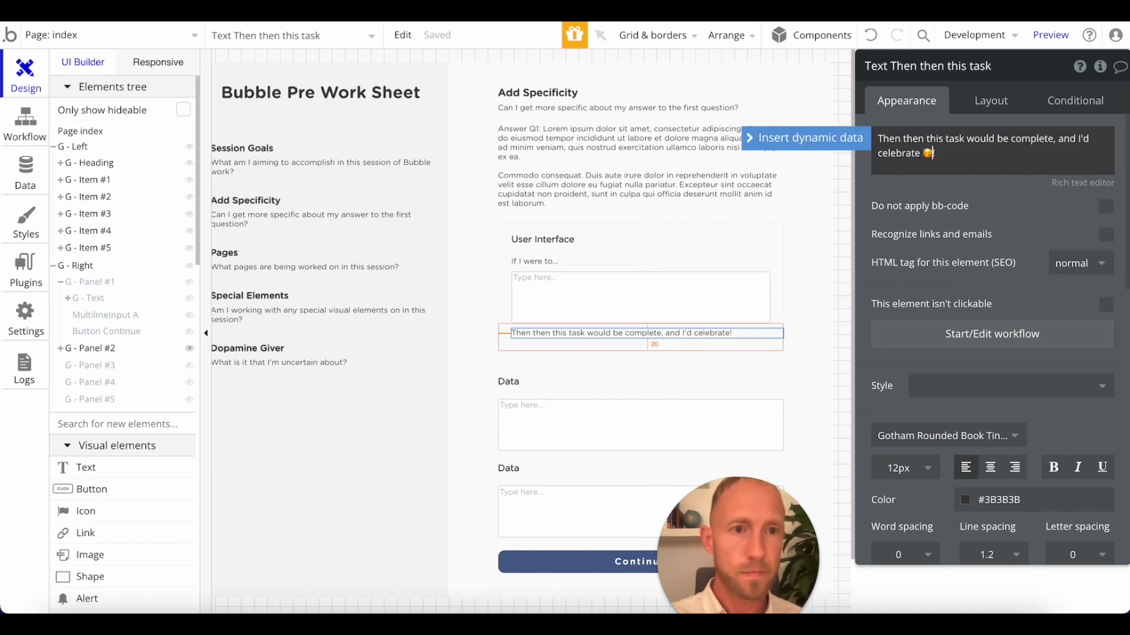
left_click(940, 191)
Reload the page preview and check the updated User Interface group.
left_click(421, 13)
key("super+r")
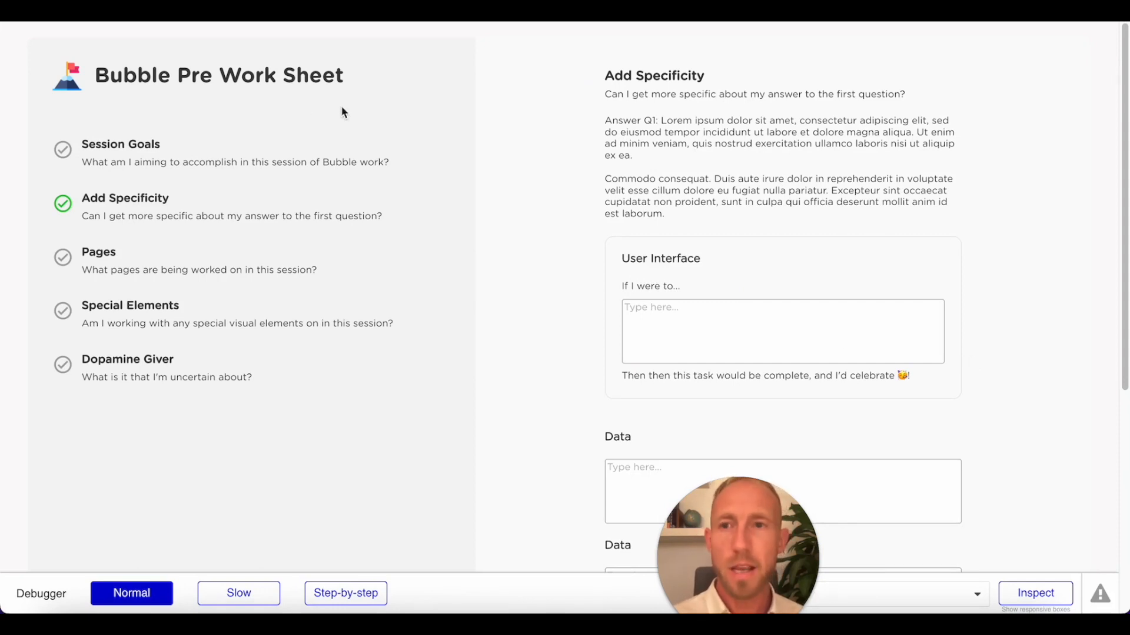
left_click(197, 12)
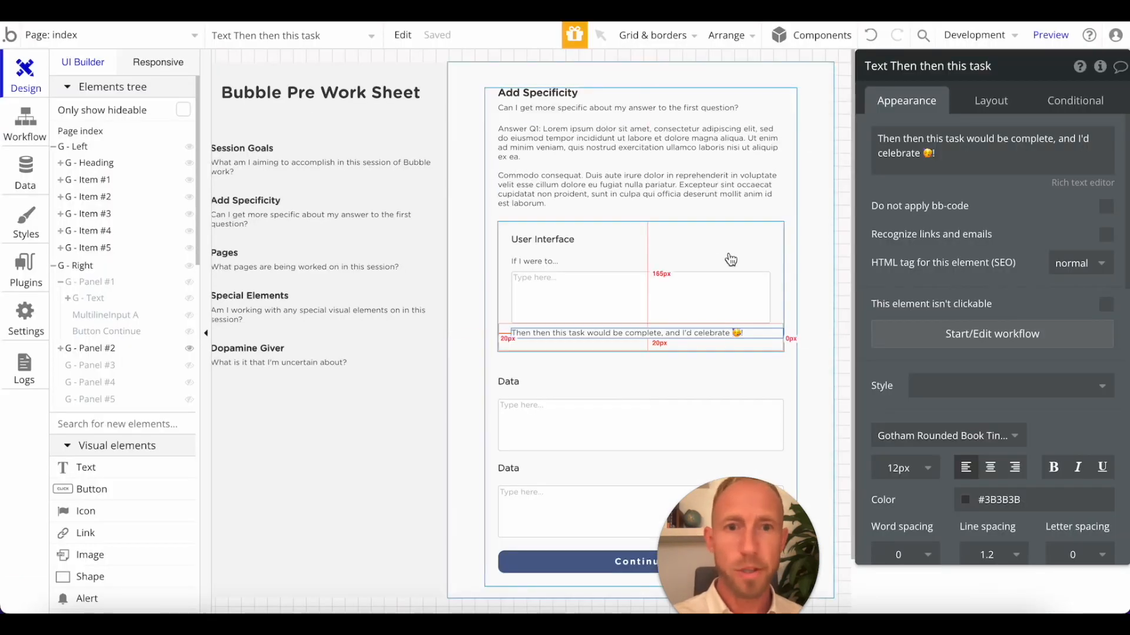
Number the User Interface prompt so that it reads "1. If I were to...".
left_click(625, 264)
left_click(627, 238)
left_click(638, 249)
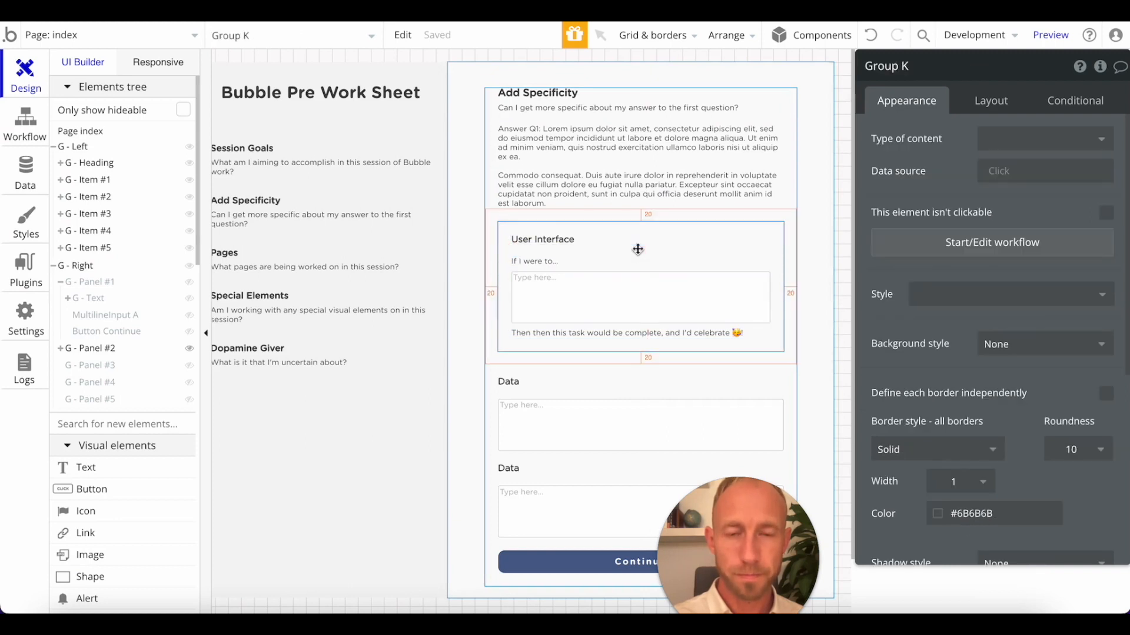
left_click(633, 260)
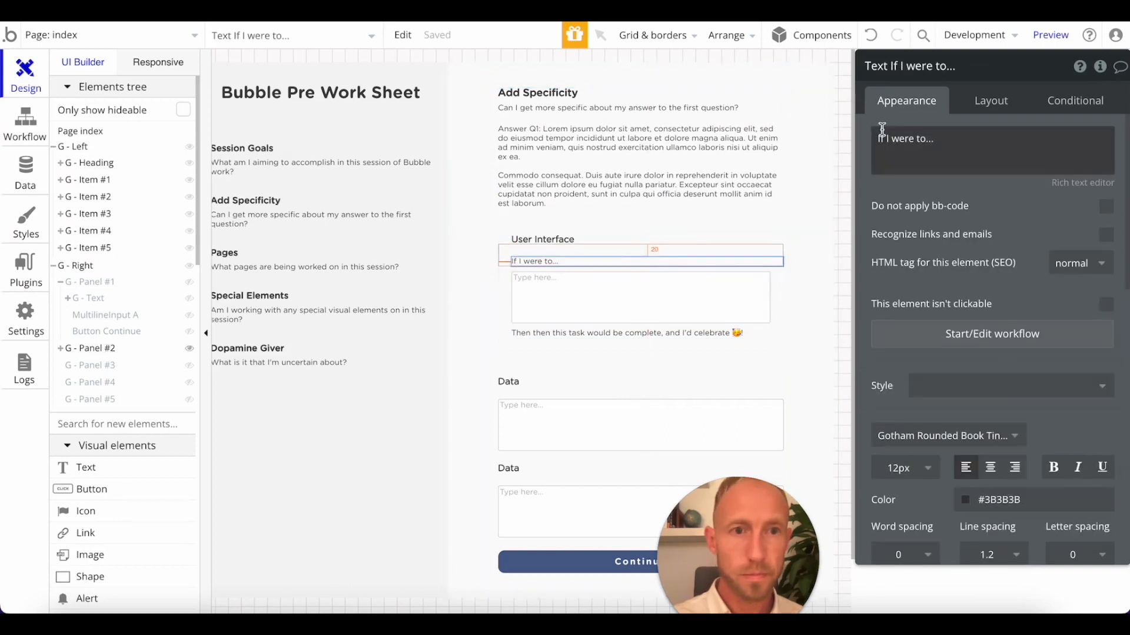
triple_click(880, 145)
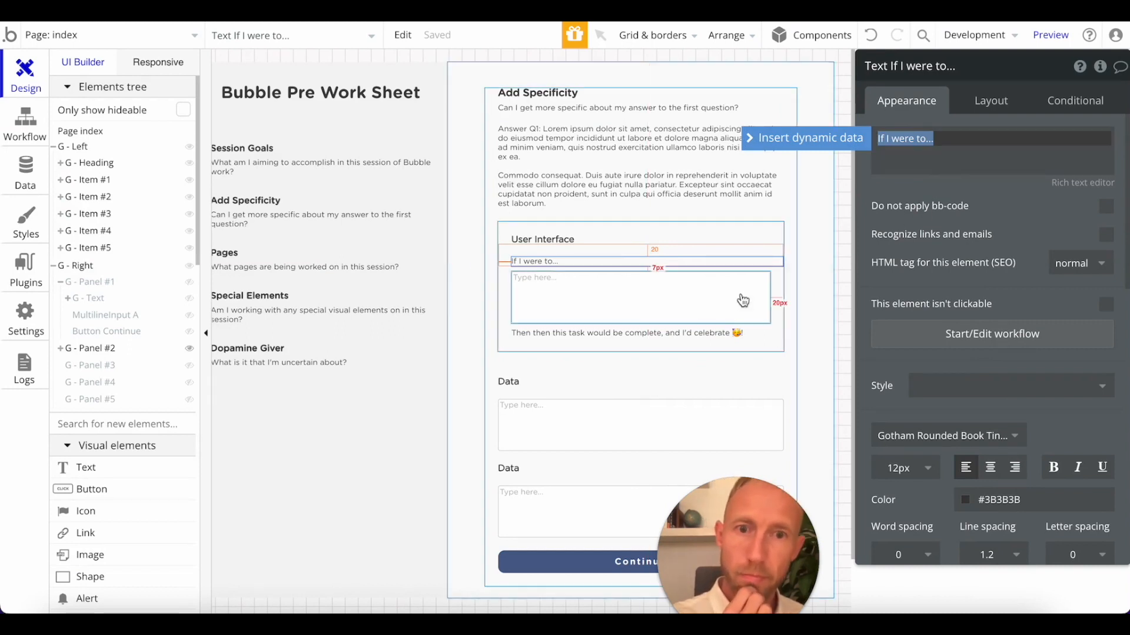
left_click(879, 140)
type("1.")
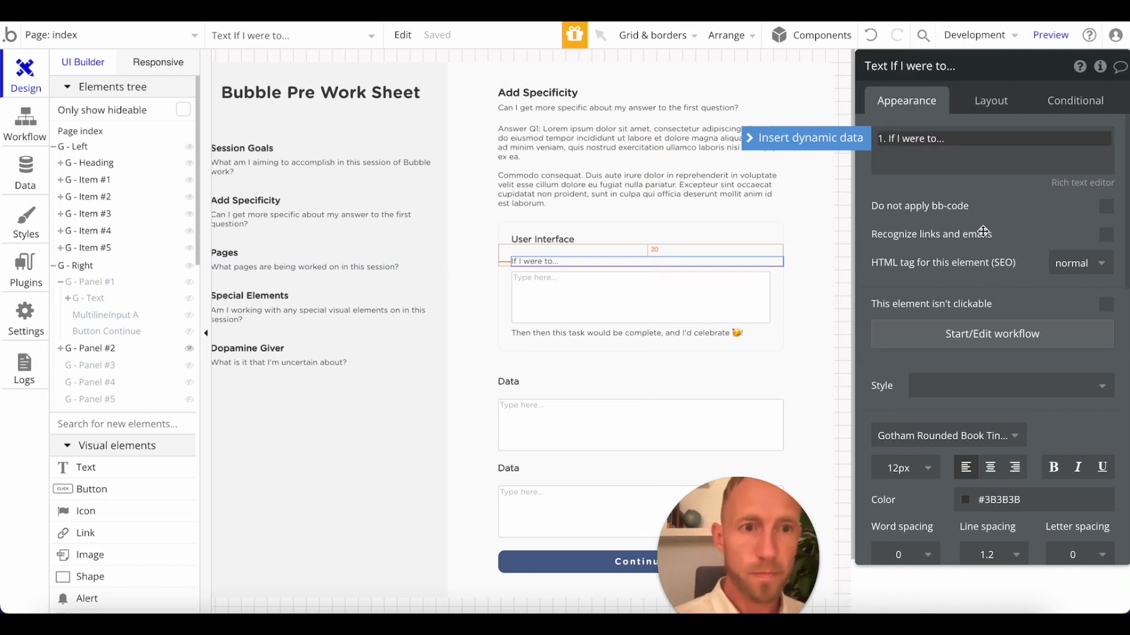
left_click(776, 295)
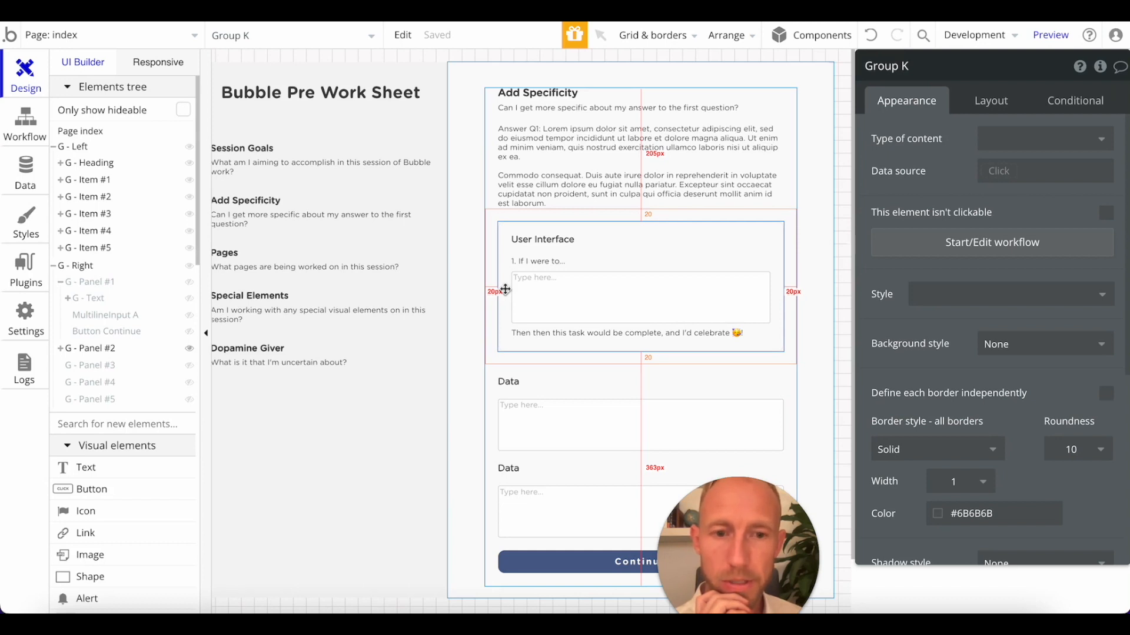
Review the Data answer in the Notepad notes and compare it with the fill-in-the-blank layout in the page preview.
left_click_drag(505, 290, 503, 289)
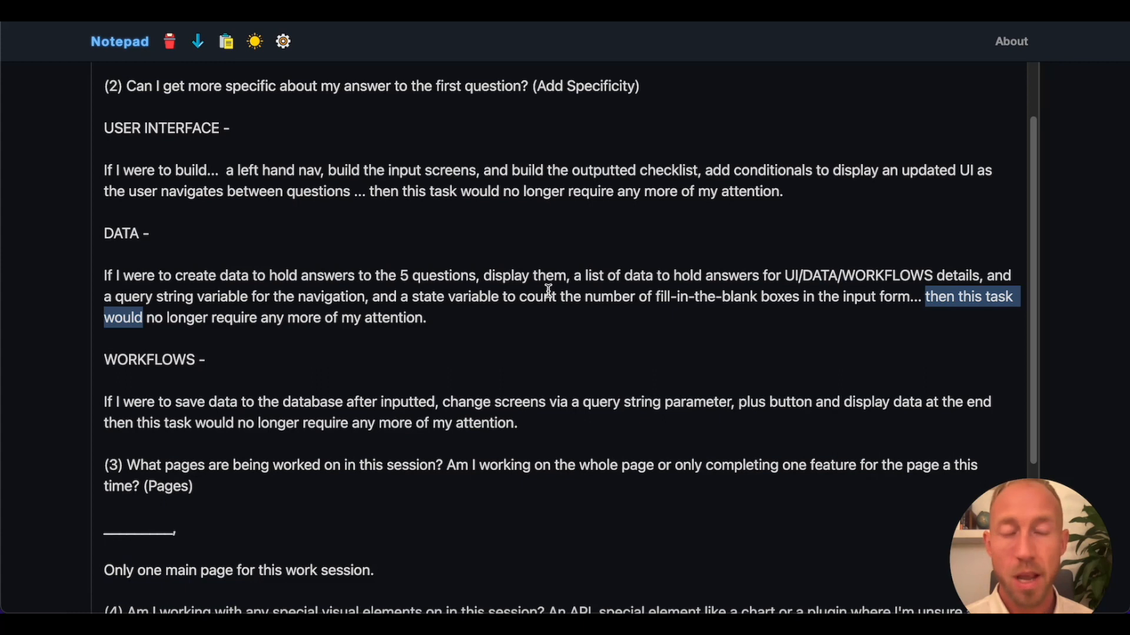
left_click(437, 324)
left_click_drag(436, 324, 94, 265)
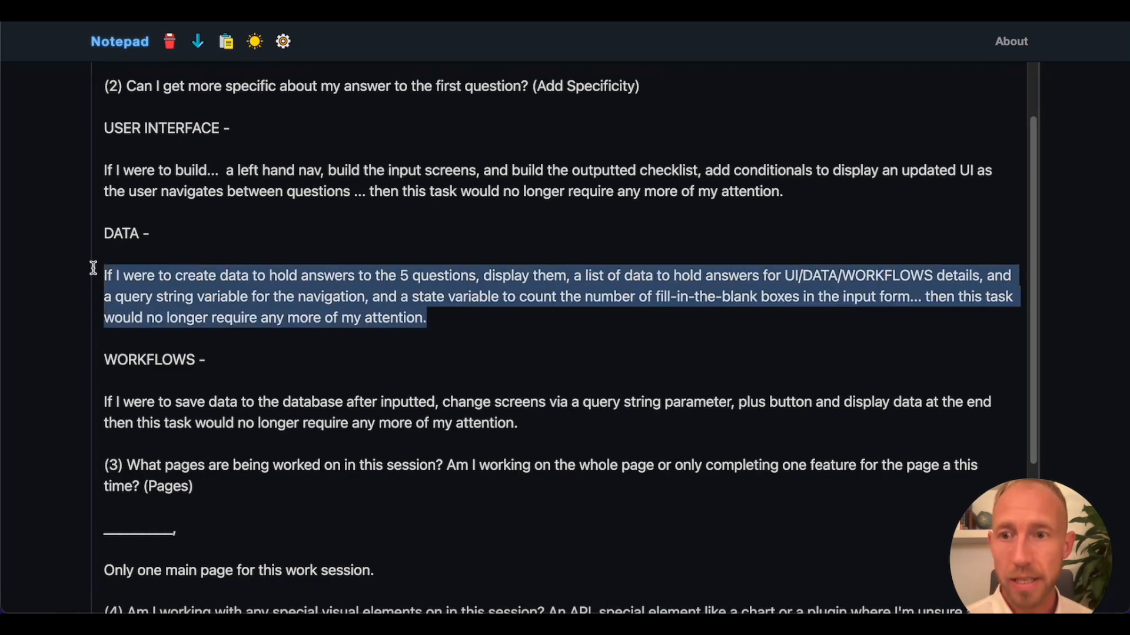
left_click(222, 289)
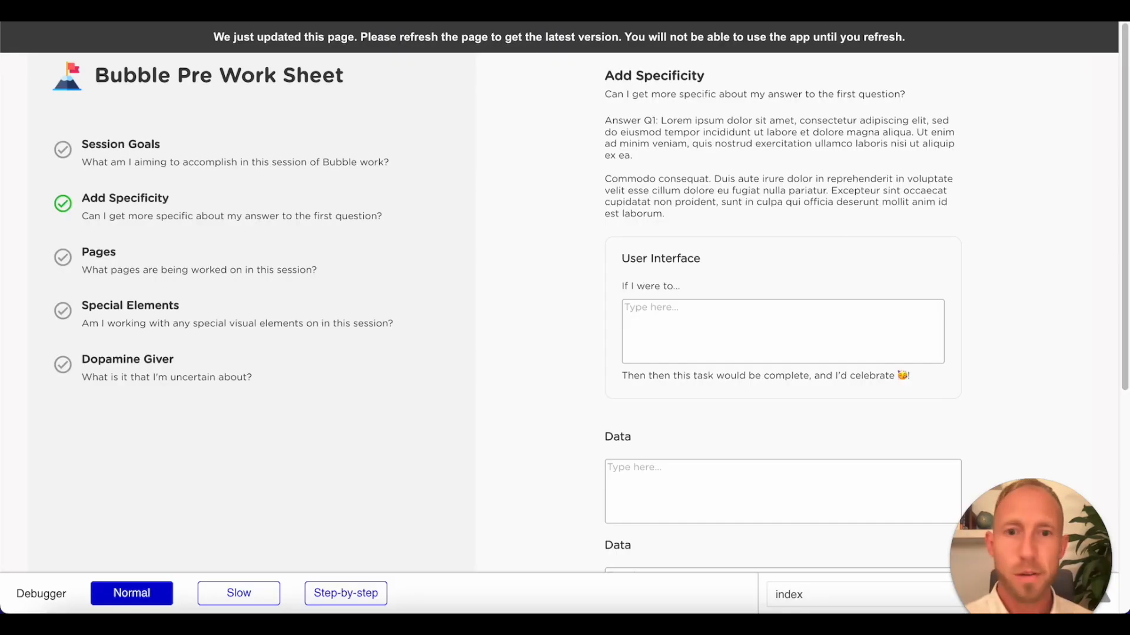
left_click(571, 40)
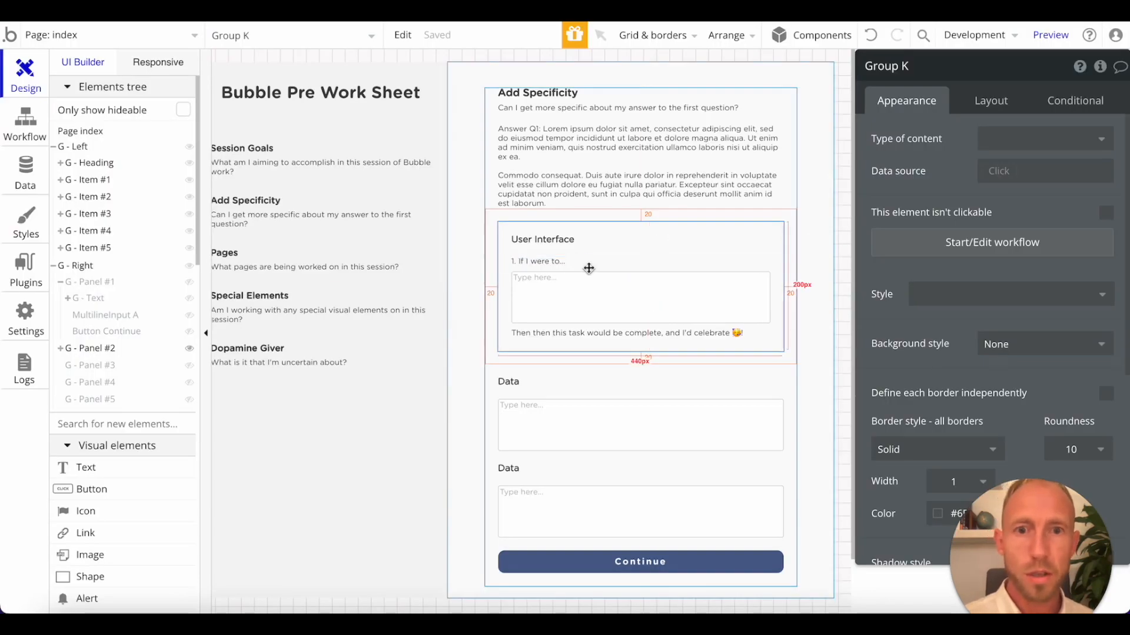
Duplicate the bordered User Interface group directly below the original in the Add Specificity panel.
left_click(638, 264)
left_click(625, 306, "shift")
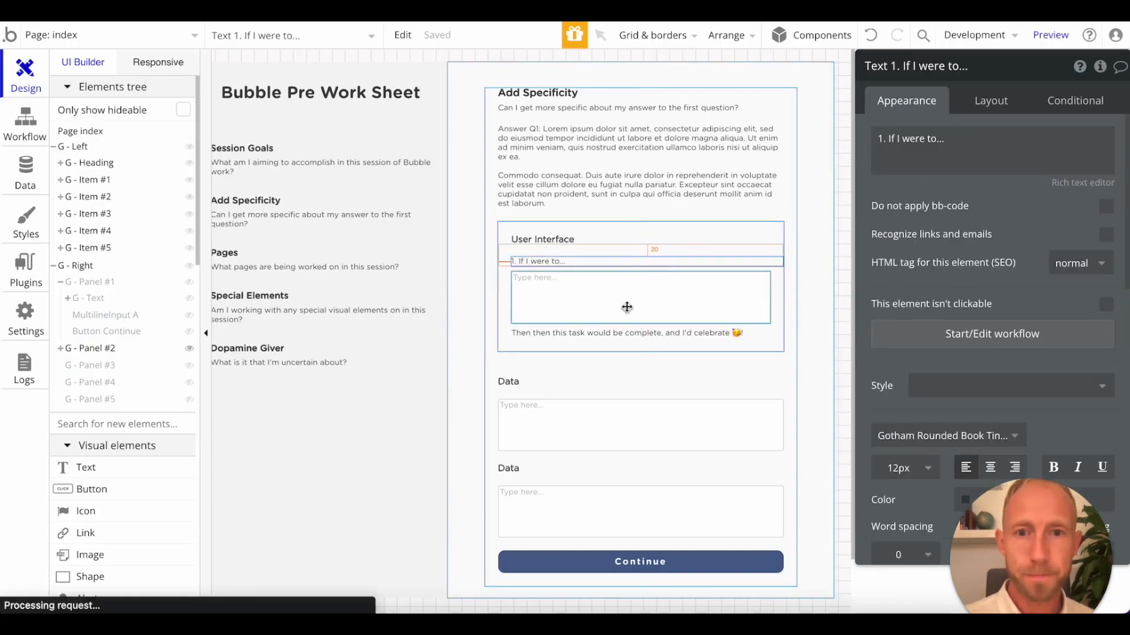
left_click(630, 337, "shift")
left_click(769, 336)
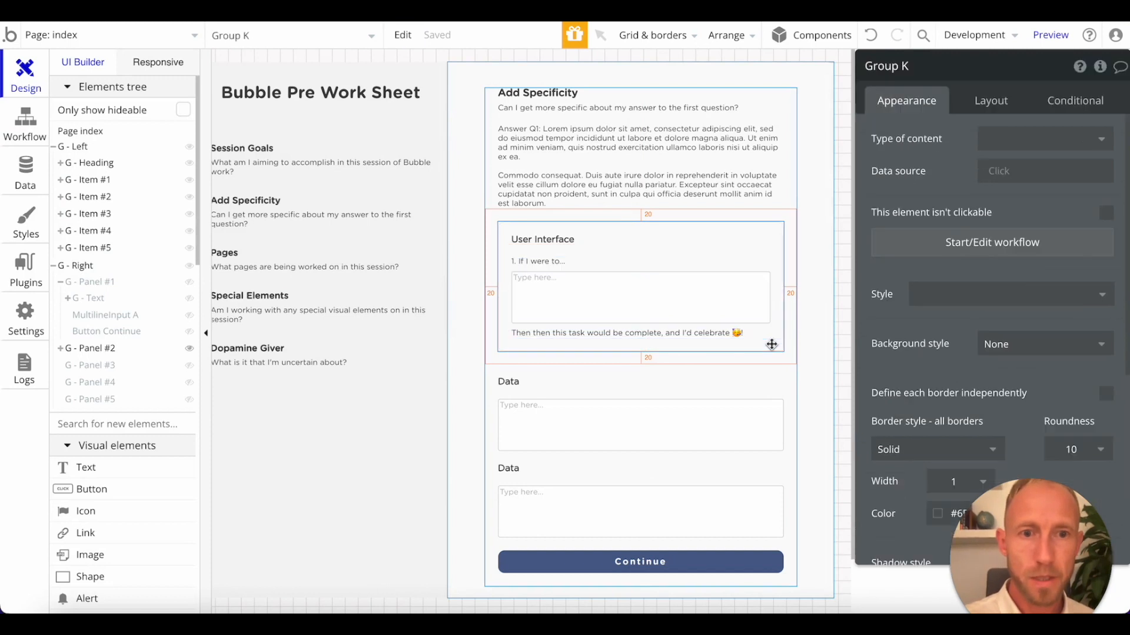
key("ctrl+c")
key("ctrl+v")
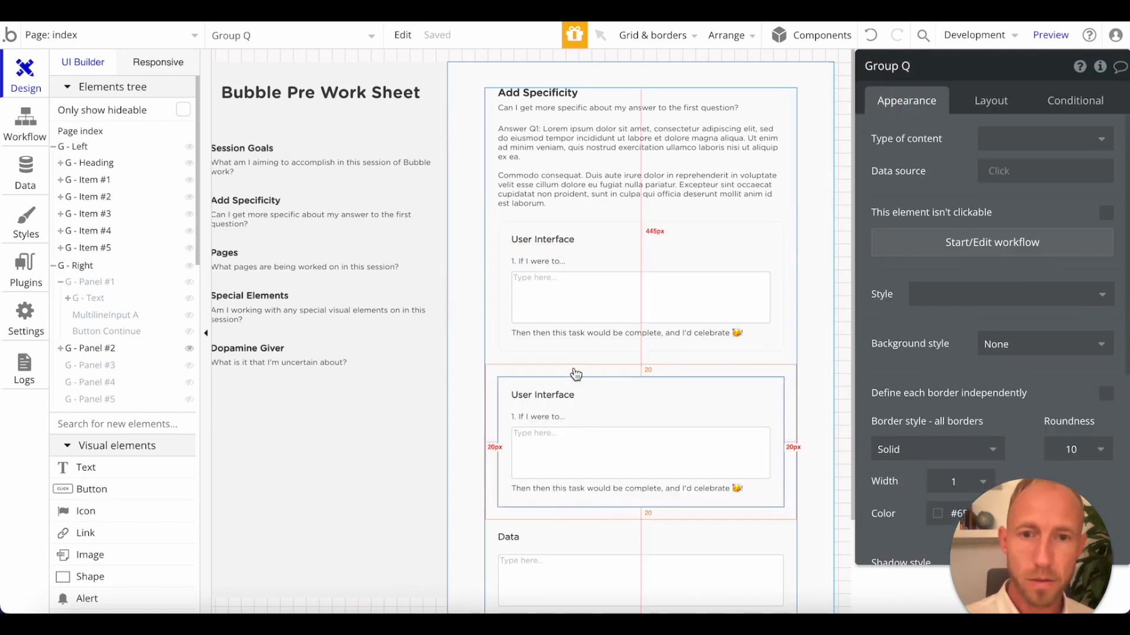
left_click(575, 374)
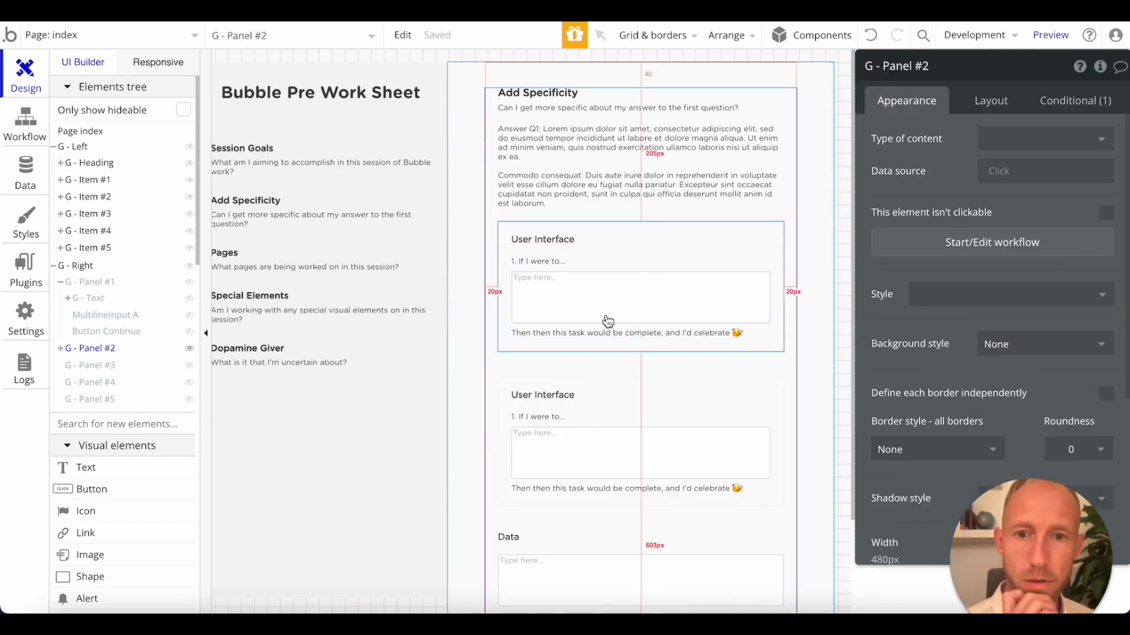
left_click(565, 395)
left_click(600, 422)
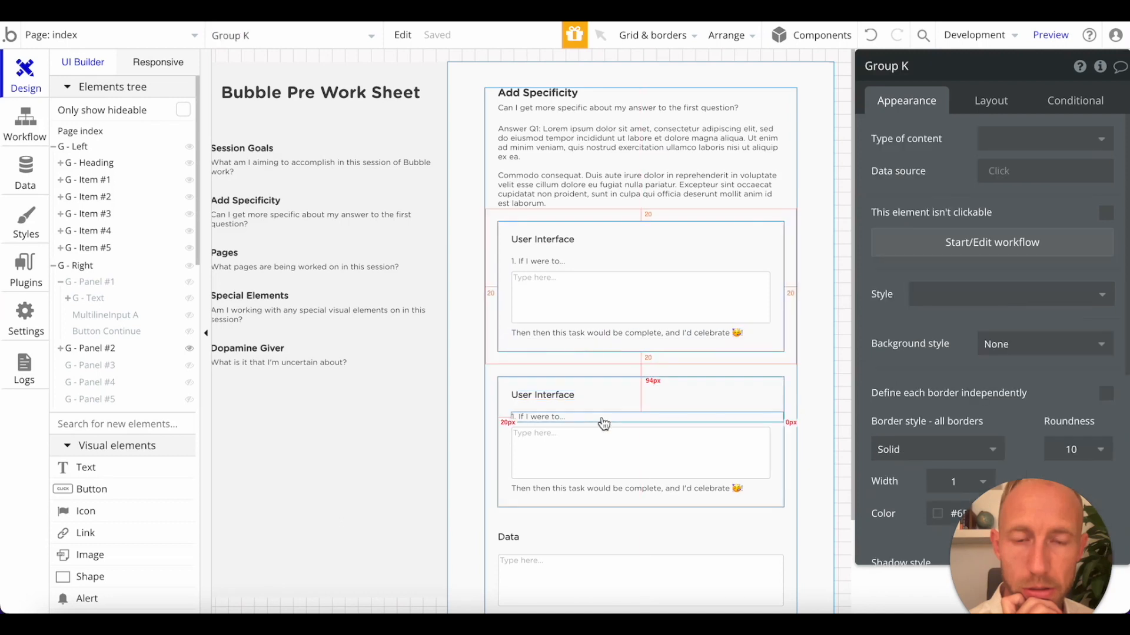
left_click(593, 391)
left_click(595, 417)
left_click(590, 449, "shift")
left_click(584, 490, "shift")
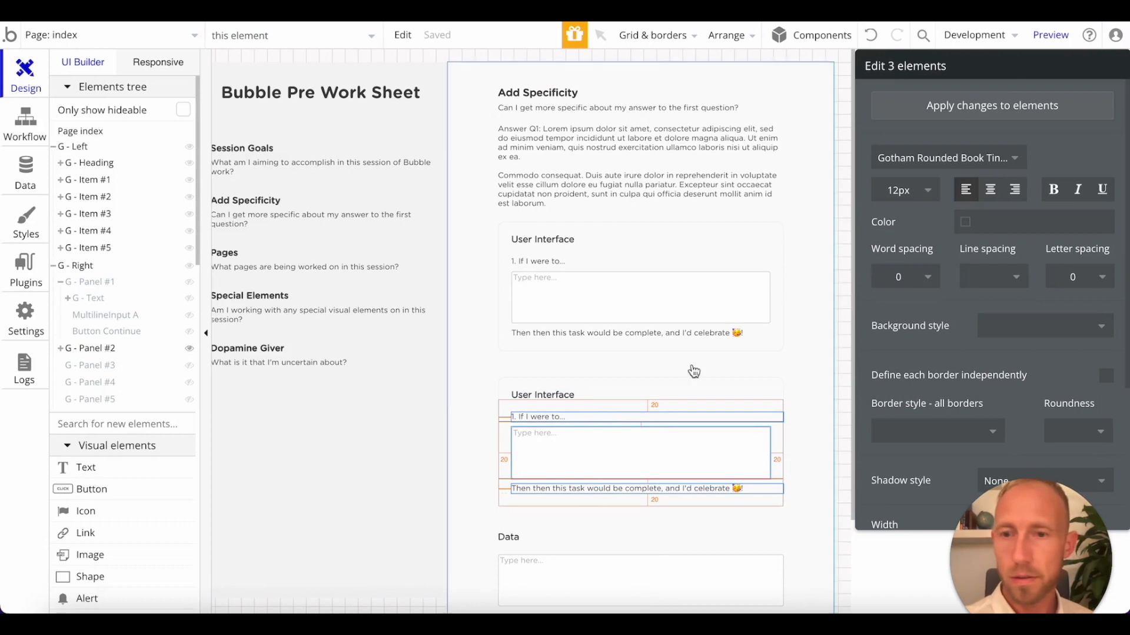
Rename the original bordered group in G - Panel #2 as "G - User Interface Fill-in-the-Blank".
left_click(61, 349)
left_click(82, 381)
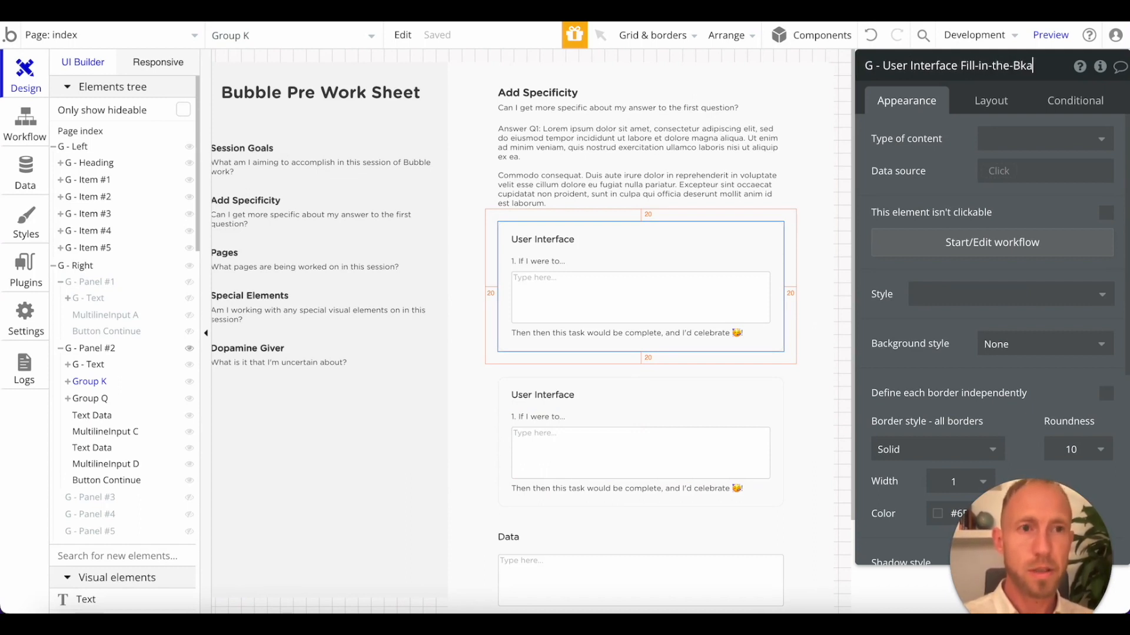
key("BackSpace")
key("Return")
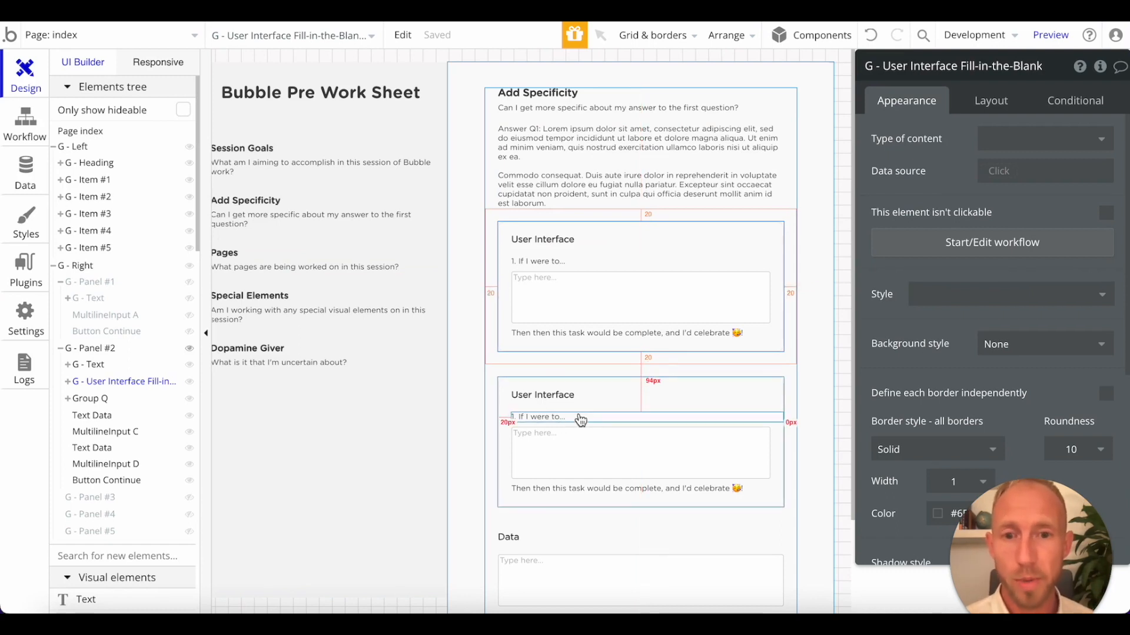
Move the multiline input and closing text of the duplicated group to the end of the G - User Interface Fill-in-the-Blank group.
left_click(69, 384)
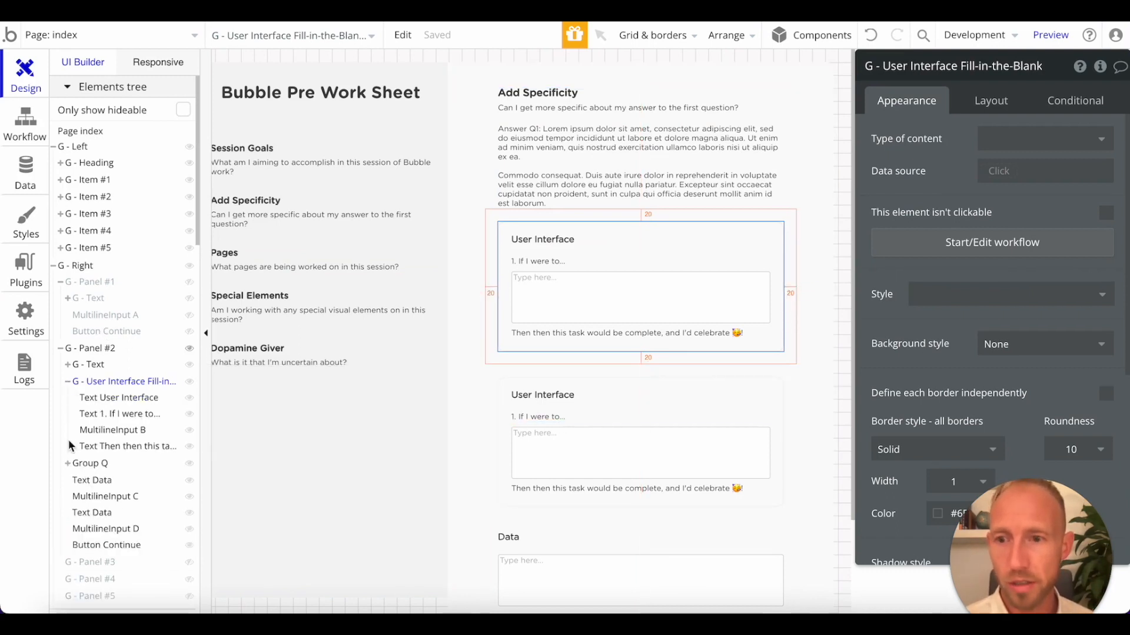
left_click(89, 463)
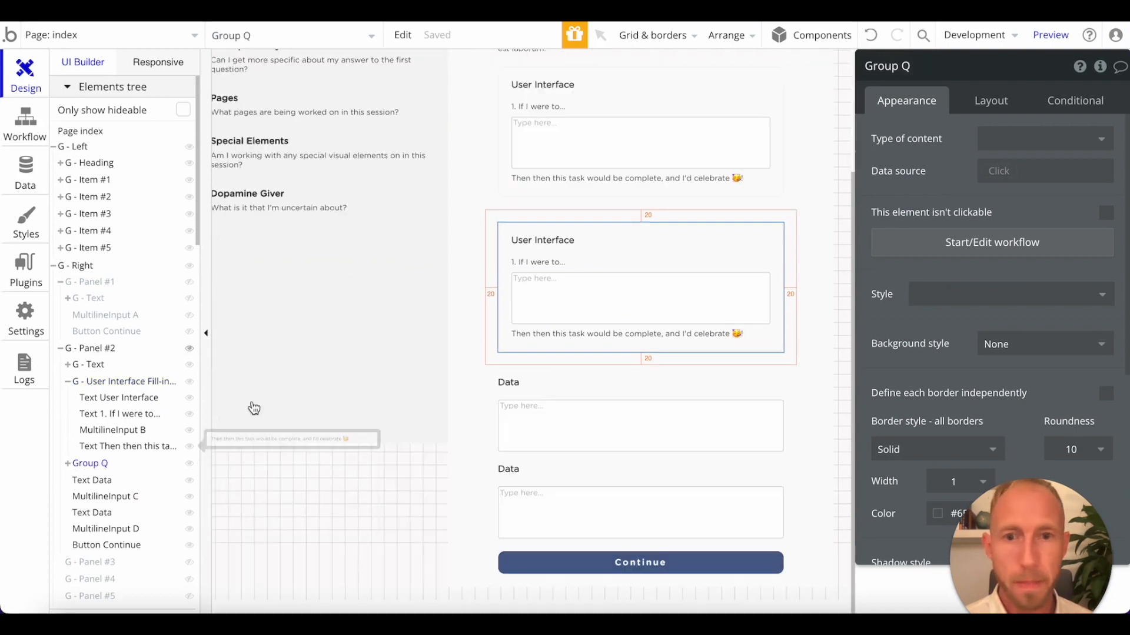
left_click(67, 464)
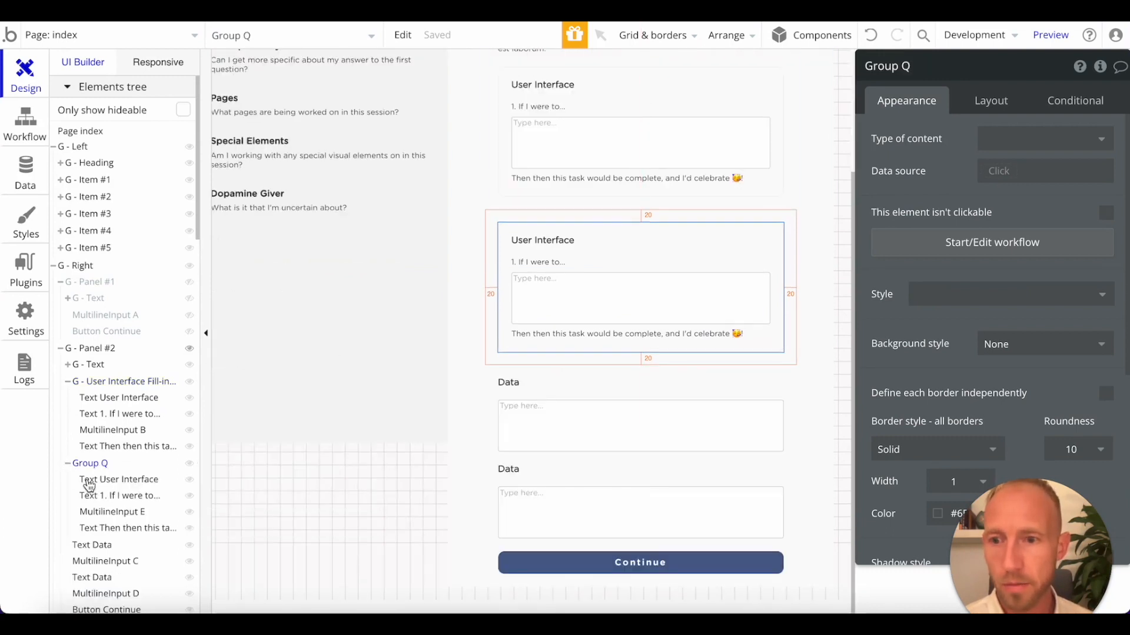
left_click(118, 480)
left_click(120, 498)
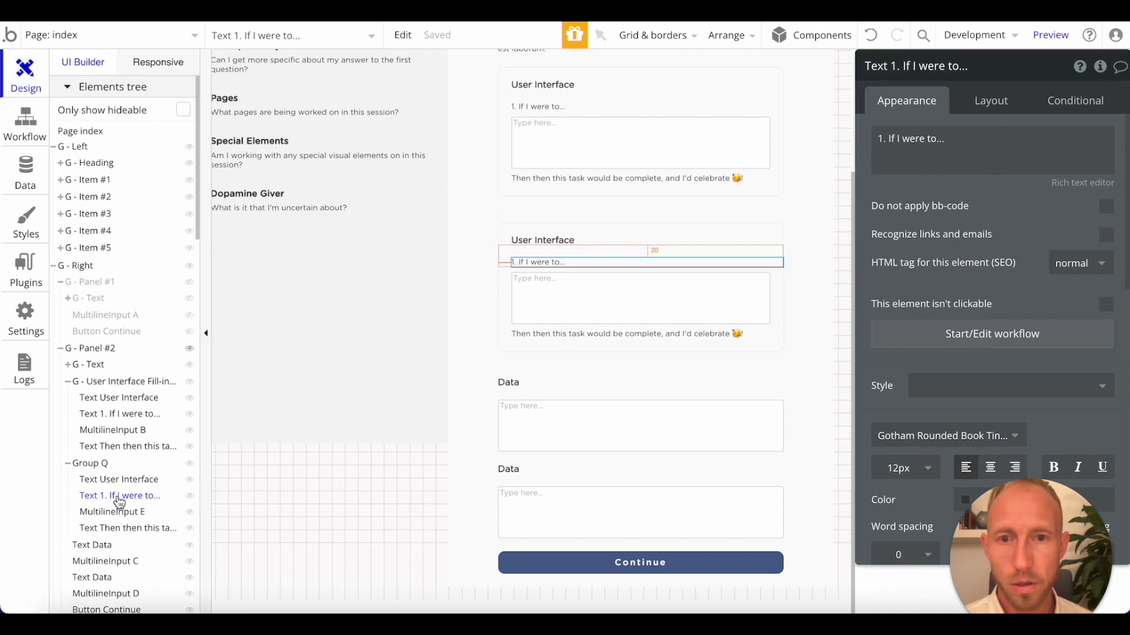
left_click_drag(121, 506, 118, 464)
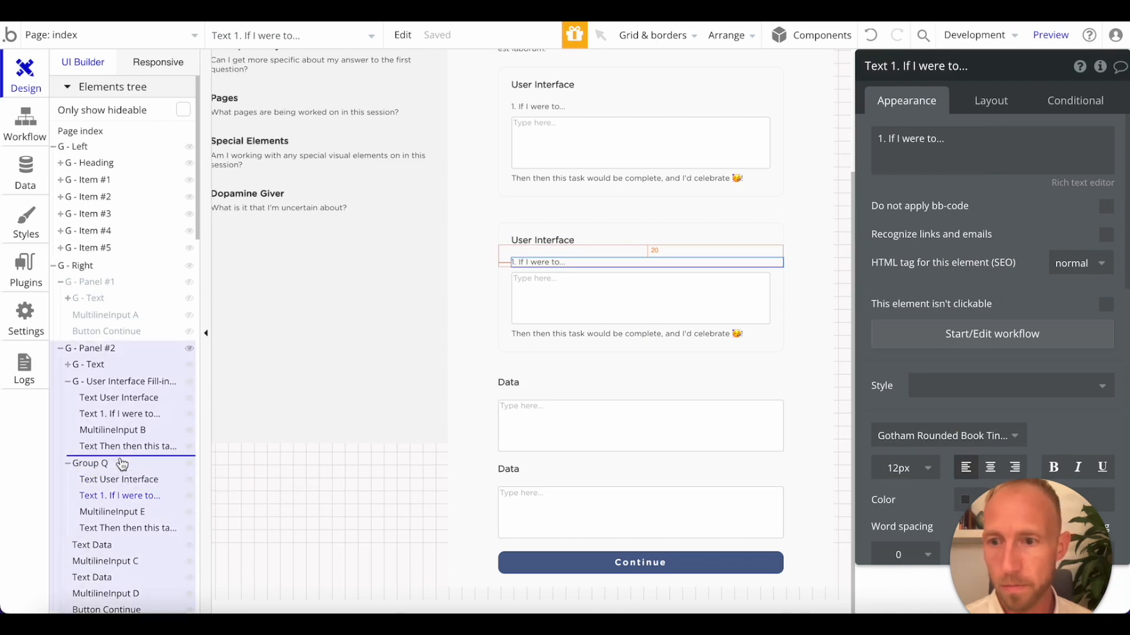
left_click(123, 520)
left_click_drag(123, 520, 120, 474)
left_click_drag(122, 528, 124, 472)
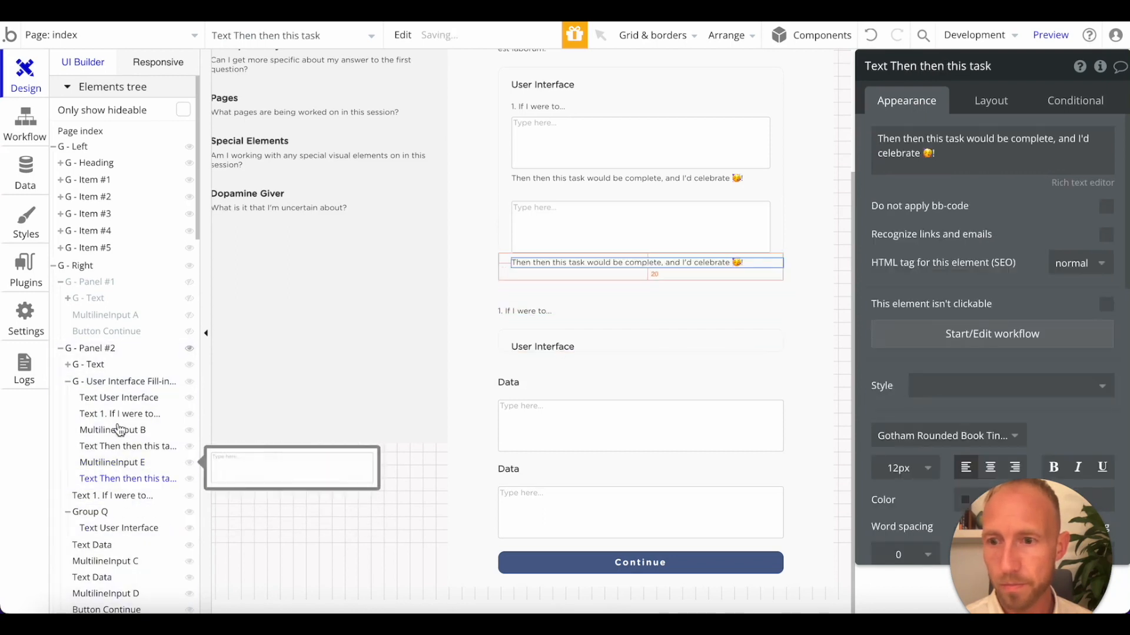
Move the copied prompt into the fill-in-the-blank group above its second input and number it "2. If I were to...".
left_click(118, 419)
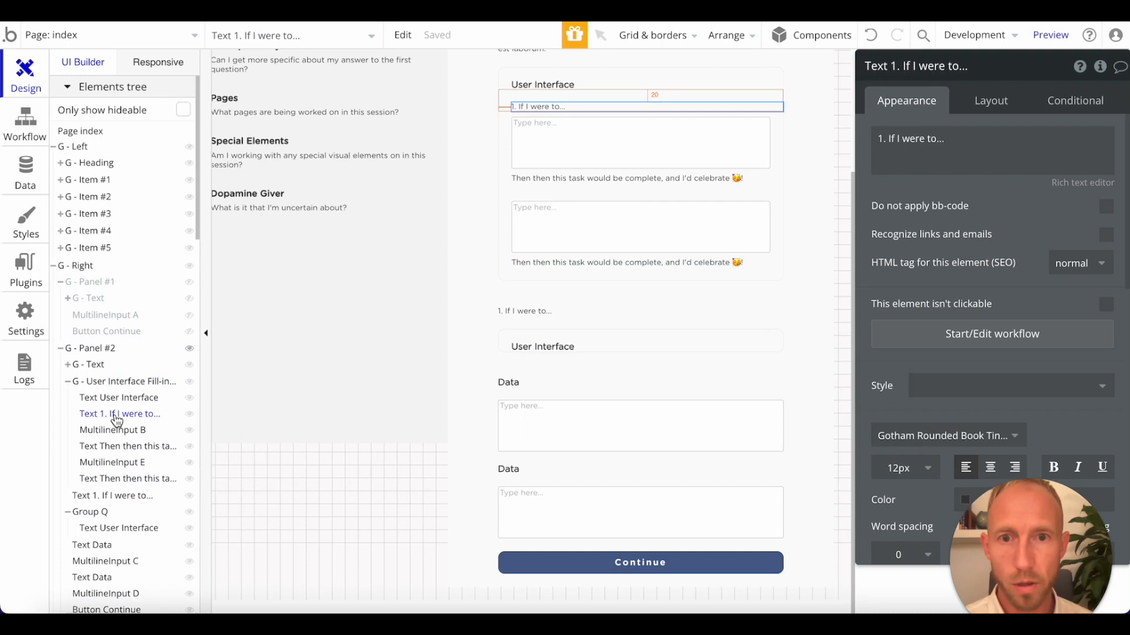
left_click(117, 432)
left_click_drag(117, 503, 130, 462)
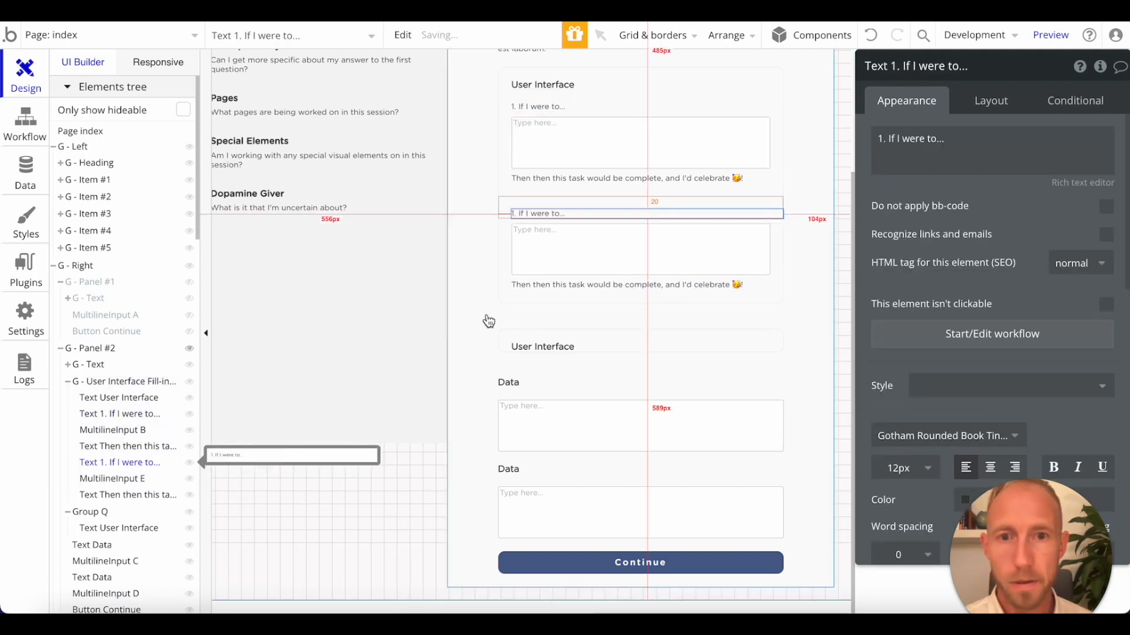
left_click(885, 140)
left_click(880, 140)
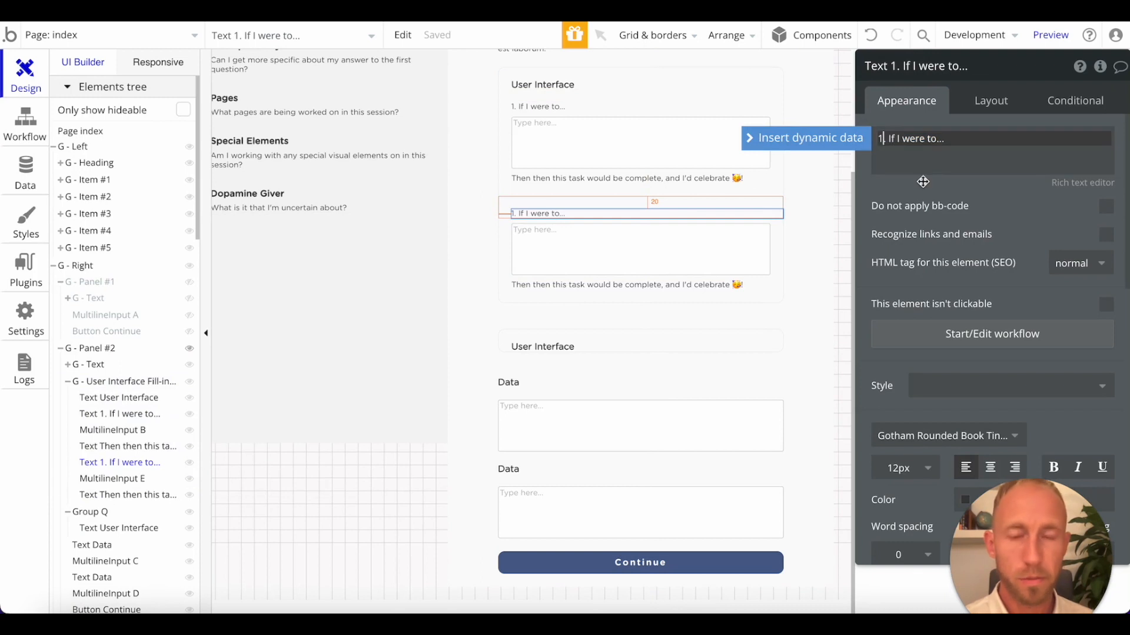
type("2")
left_click(936, 208)
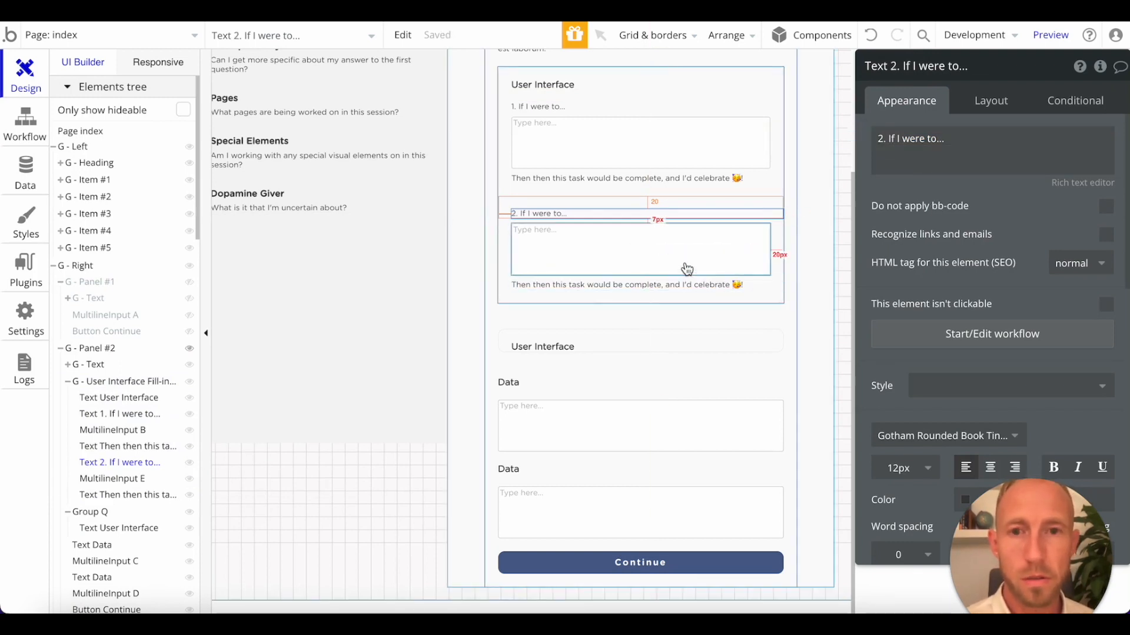
Delete the leftover duplicated group that holds only the User Interface heading.
left_click(578, 346)
left_click(587, 334)
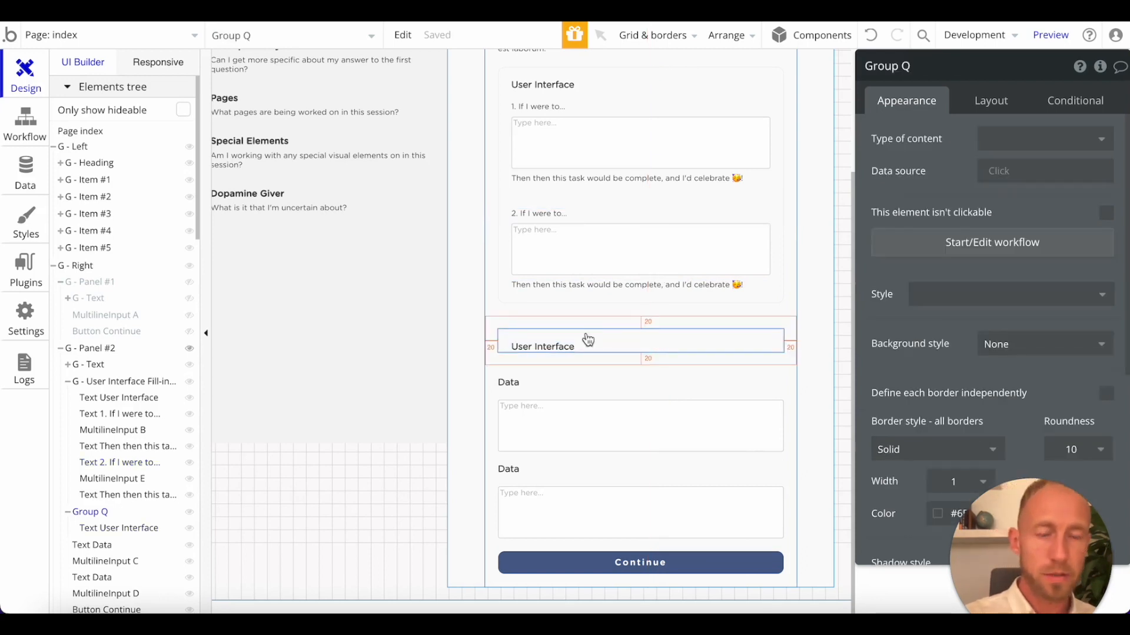
key("Delete")
Duplicate the second prompt, its multiline input and its closing text within the User Interface group.
left_click(601, 262)
left_click(586, 299, "shift")
left_click(589, 341, "shift")
key("ctrl+d")
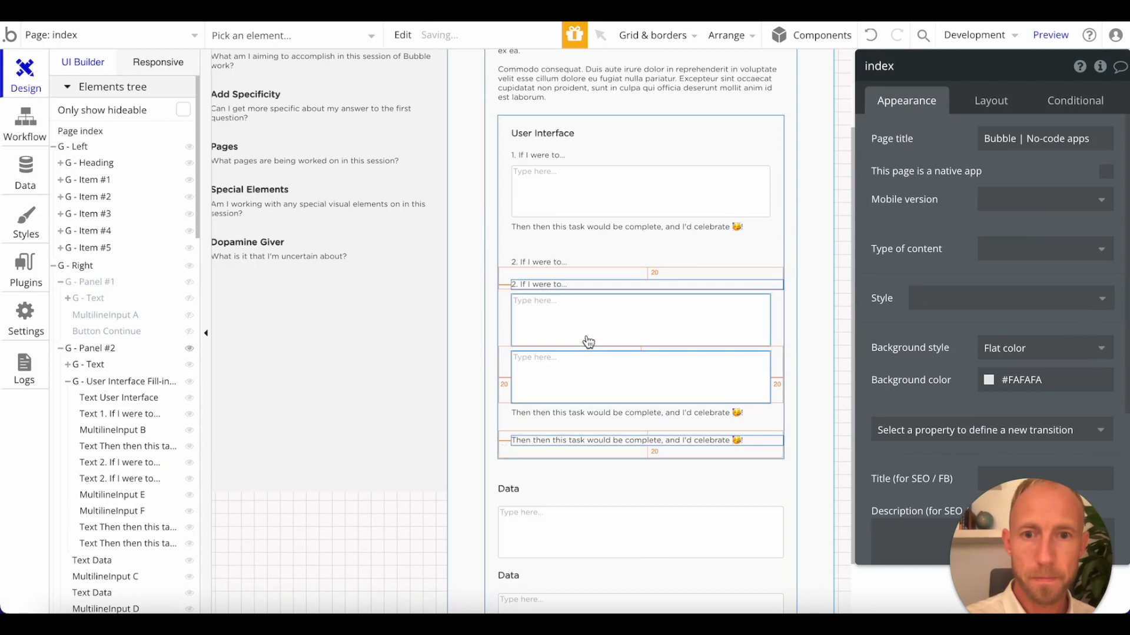
Reorder the duplicated elements so the second and third sets each run prompt, input, closing text.
left_click(991, 100)
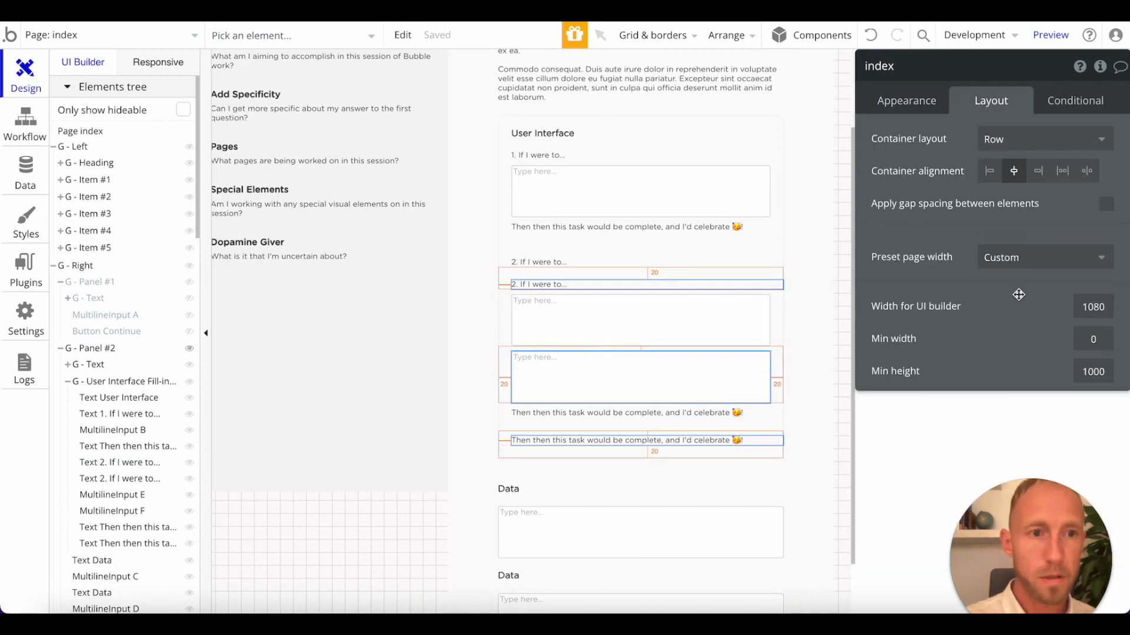
left_click(588, 285)
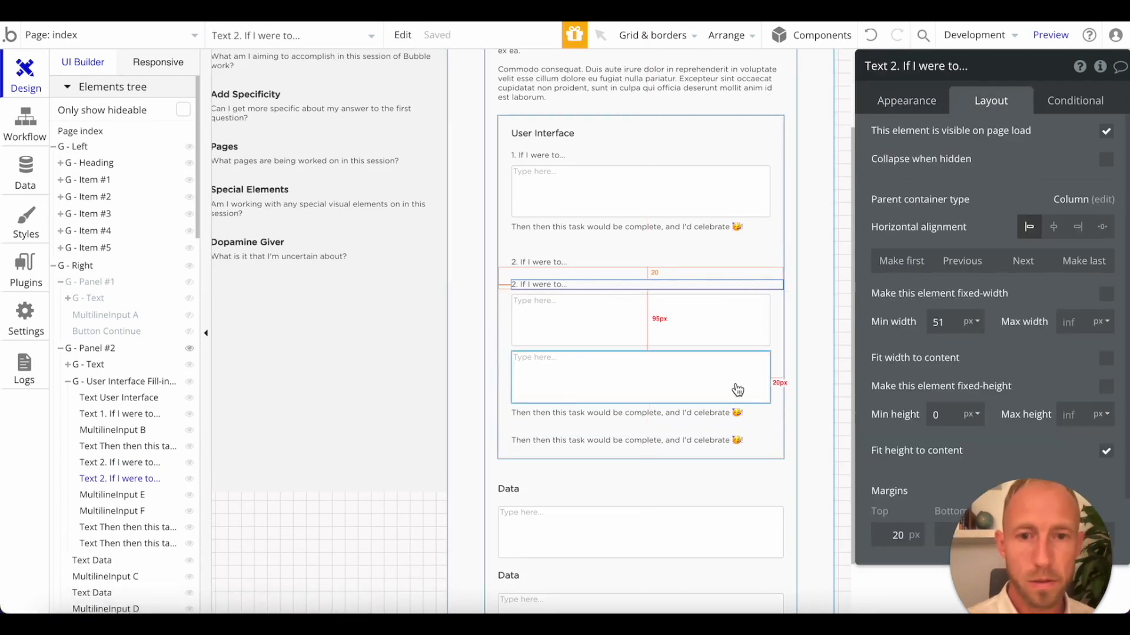
left_click(1022, 260)
left_click(589, 413)
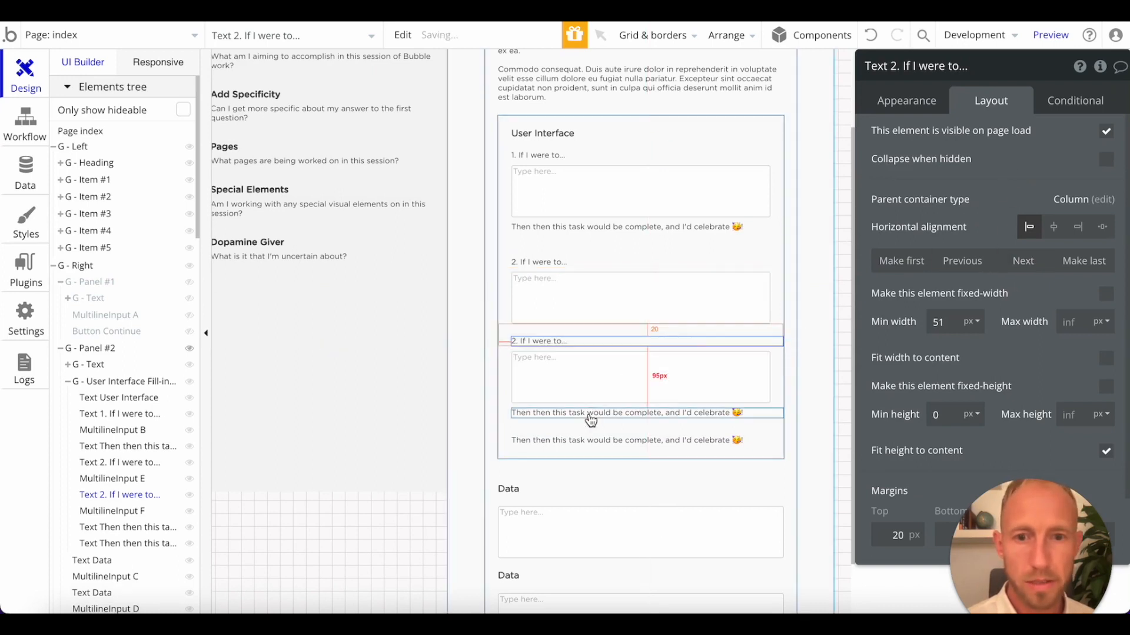
left_click(962, 261)
left_click(963, 261)
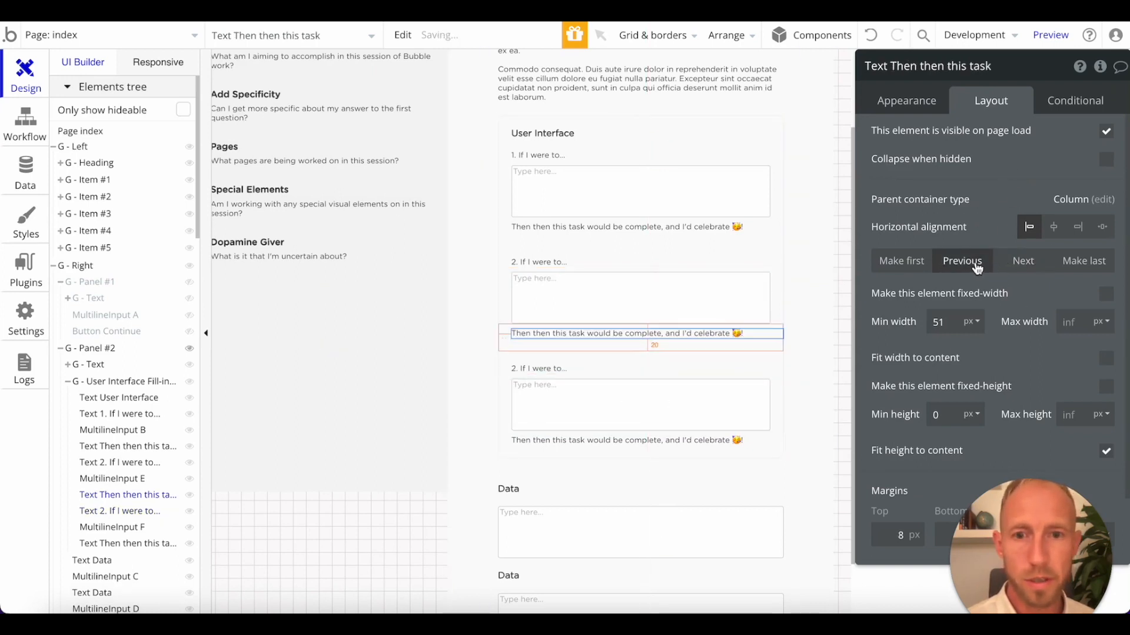
Number the third User Interface prompt so that it reads "3. If I were to...".
left_click(541, 369)
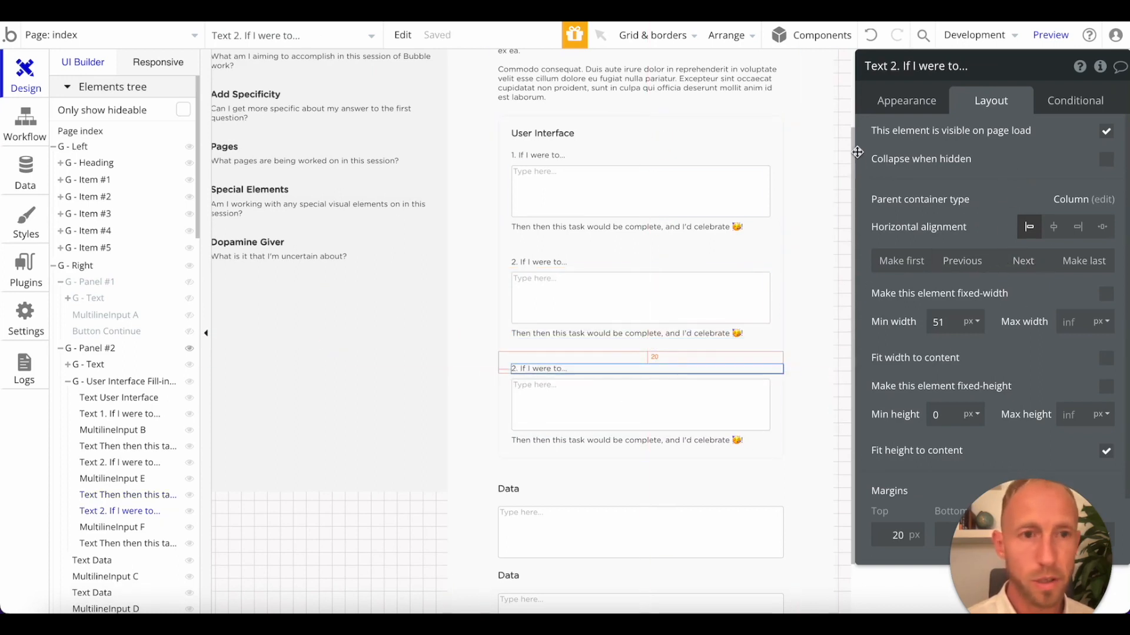
left_click(908, 104)
left_click(883, 140)
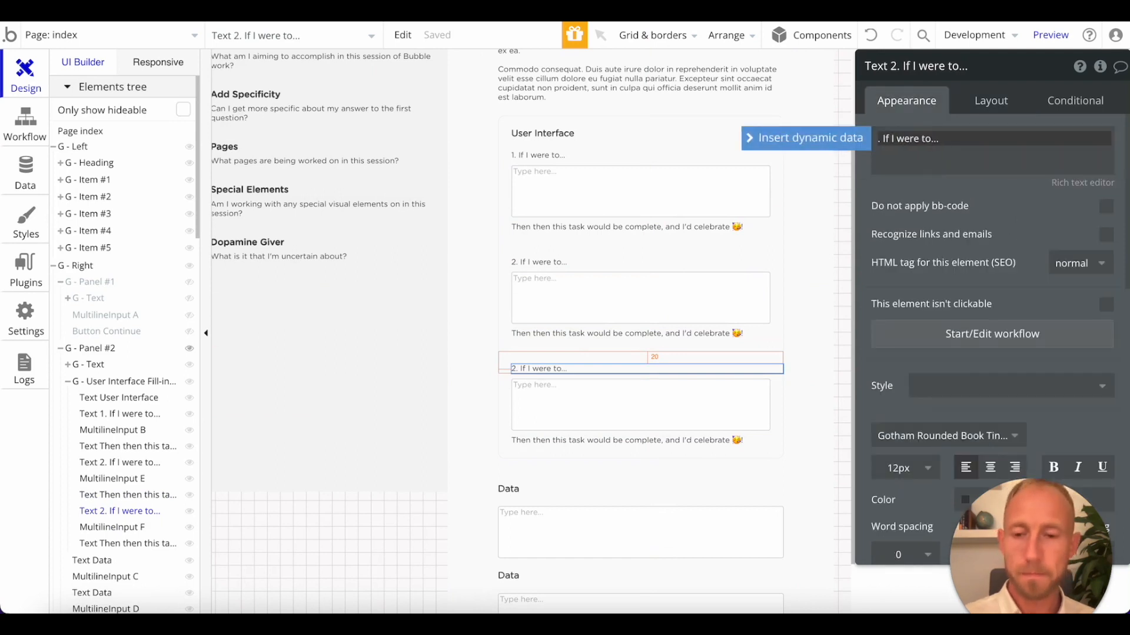
type("3")
key("Return")
key("BackSpace")
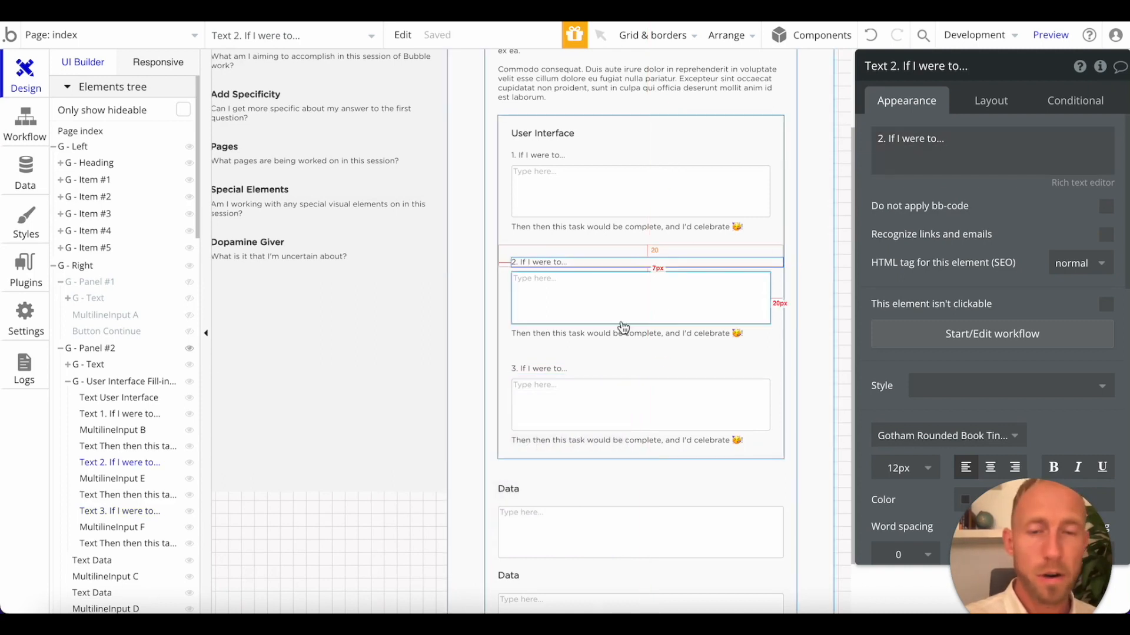
Check the User Interface group's three numbered prompts in the editor and in the page preview.
left_click(588, 393)
left_click(618, 440)
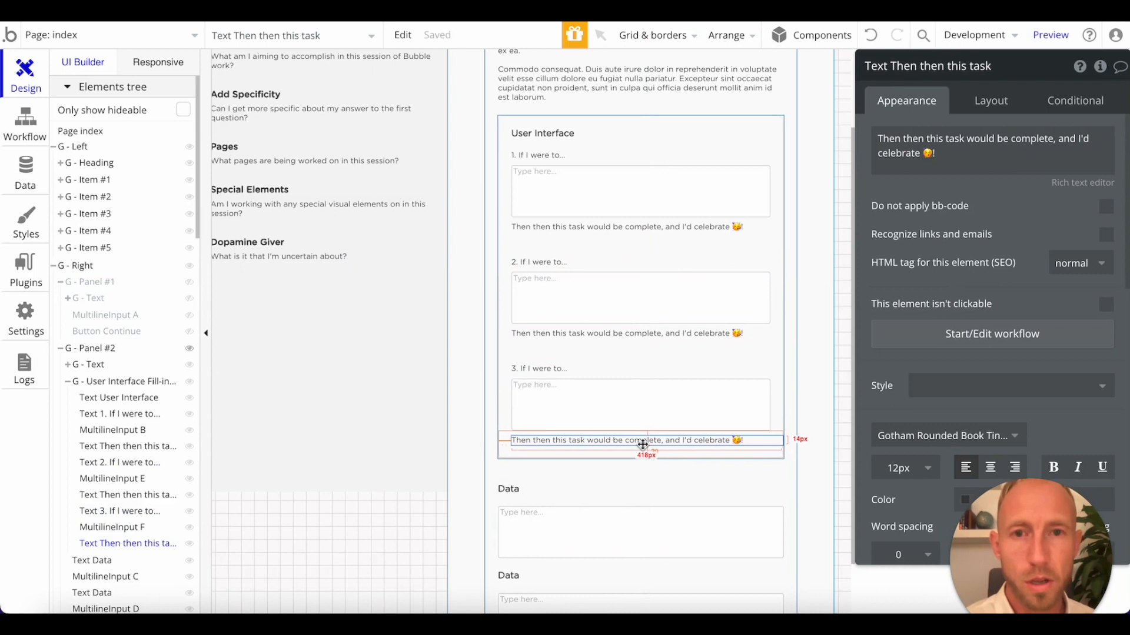
scroll(642, 444, "down", 2)
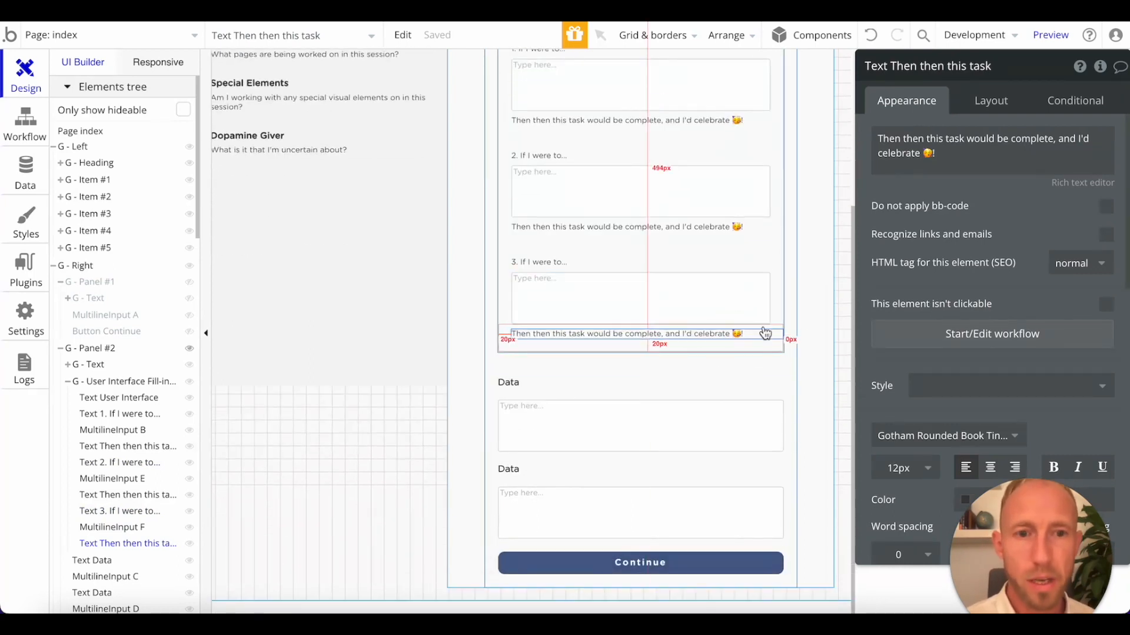
left_click(777, 287)
scroll(757, 290, "up", 2)
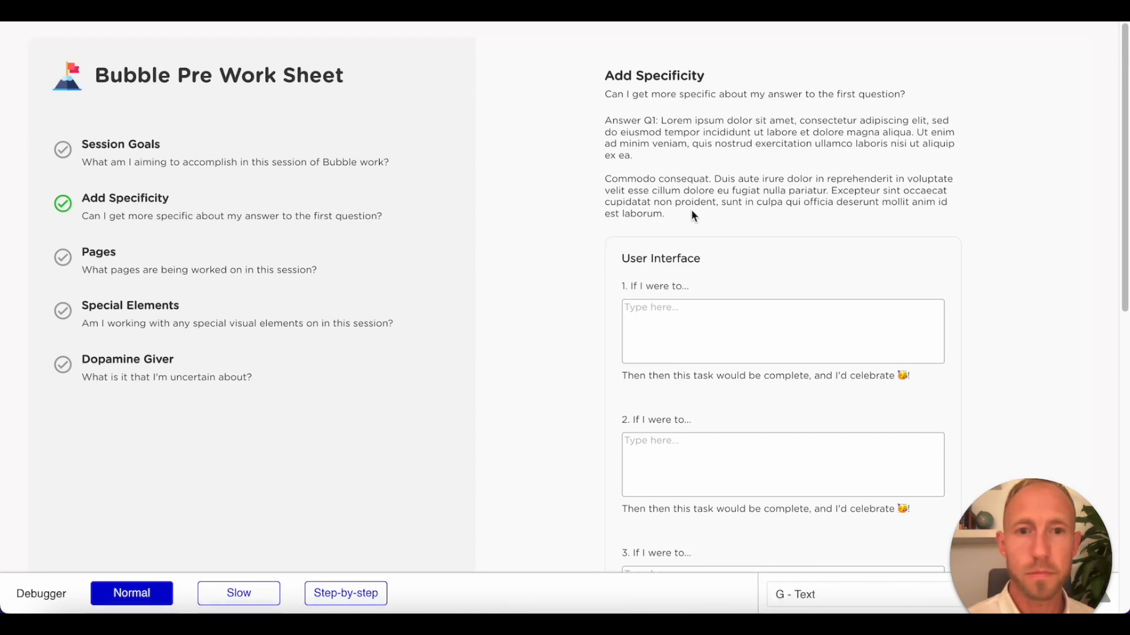
scroll(781, 200, "down", 5)
scroll(883, 217, "up", 2)
scroll(976, 224, "up", 1)
left_click(774, 184)
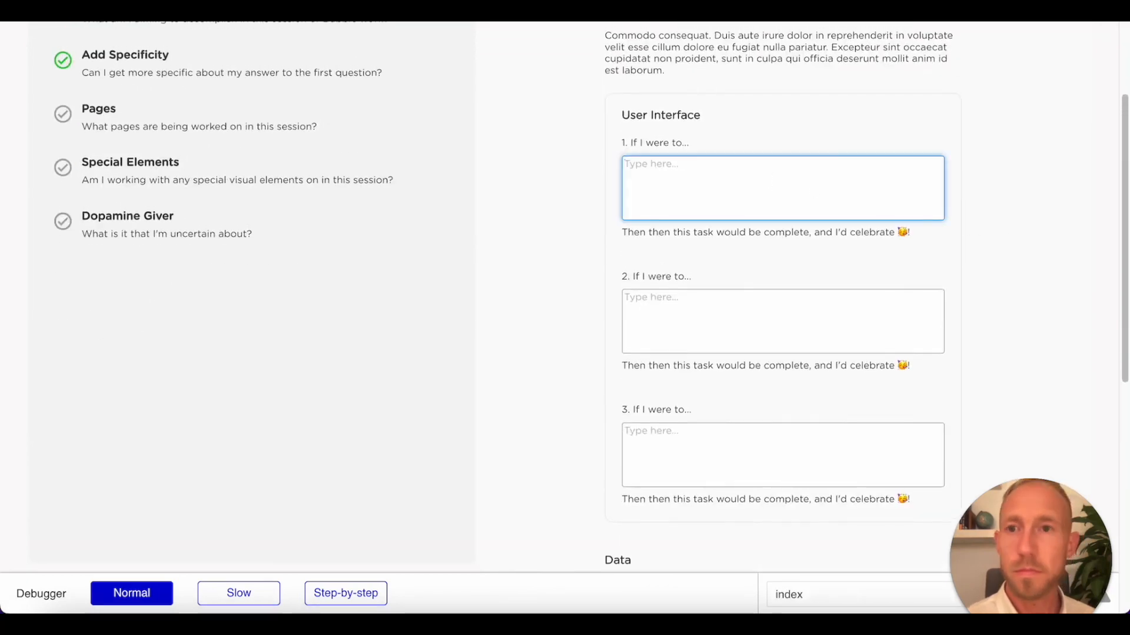
Set the minimum height of all three multiline inputs in the User Interface group to 60 px.
key("ctrl+shift+Tab")
left_click(621, 242)
scroll(930, 297, "down", 10)
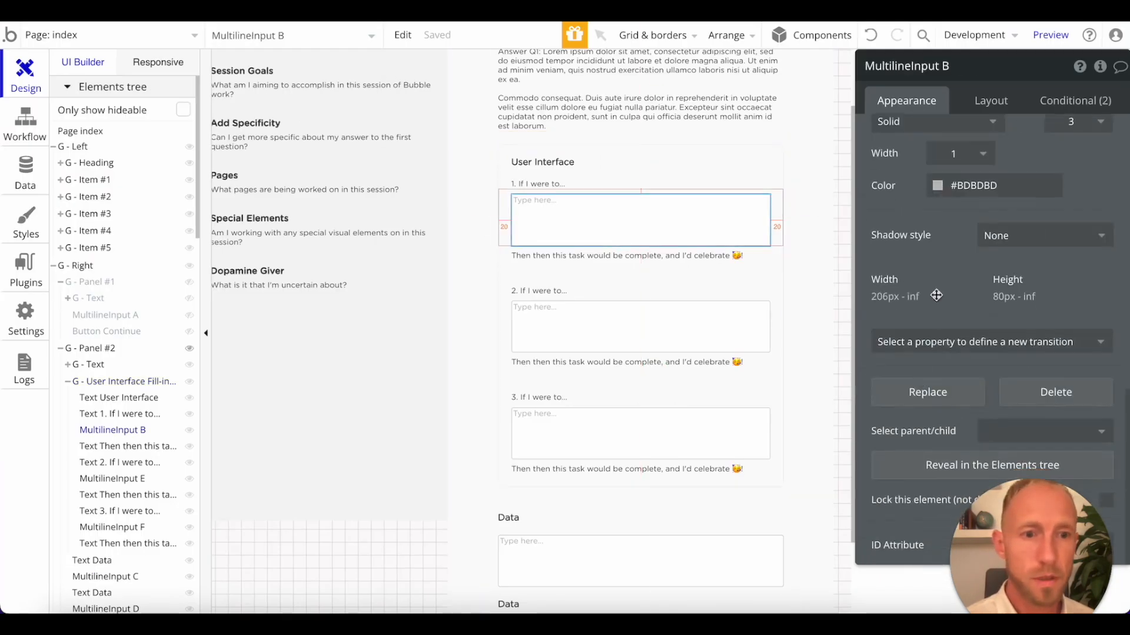
left_click(991, 101)
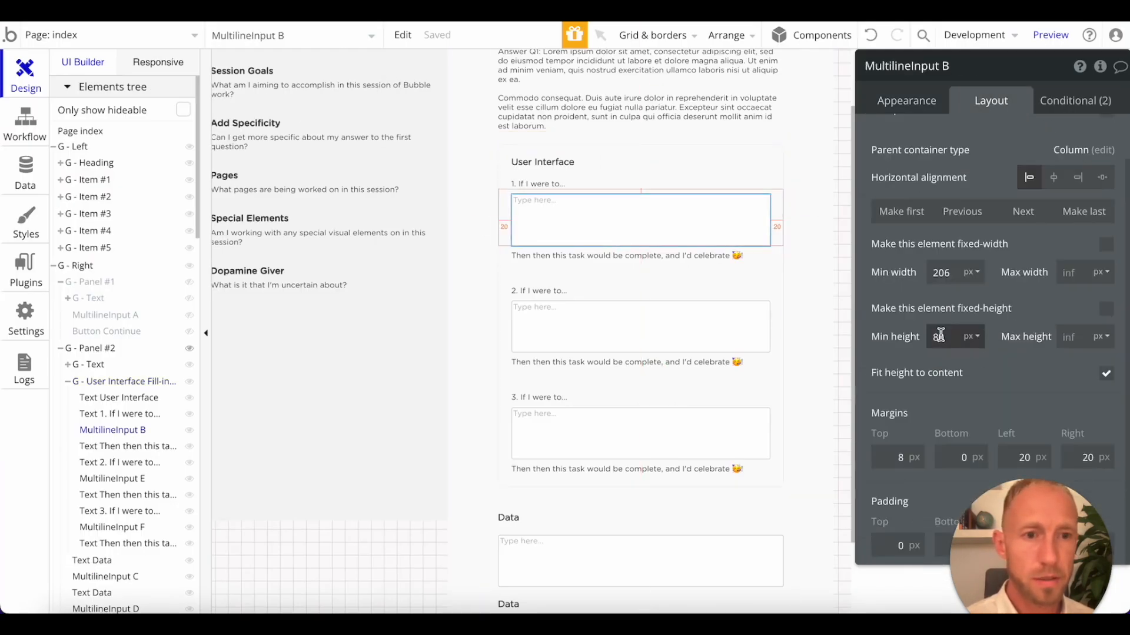
type("60")
left_click(724, 327)
type("60")
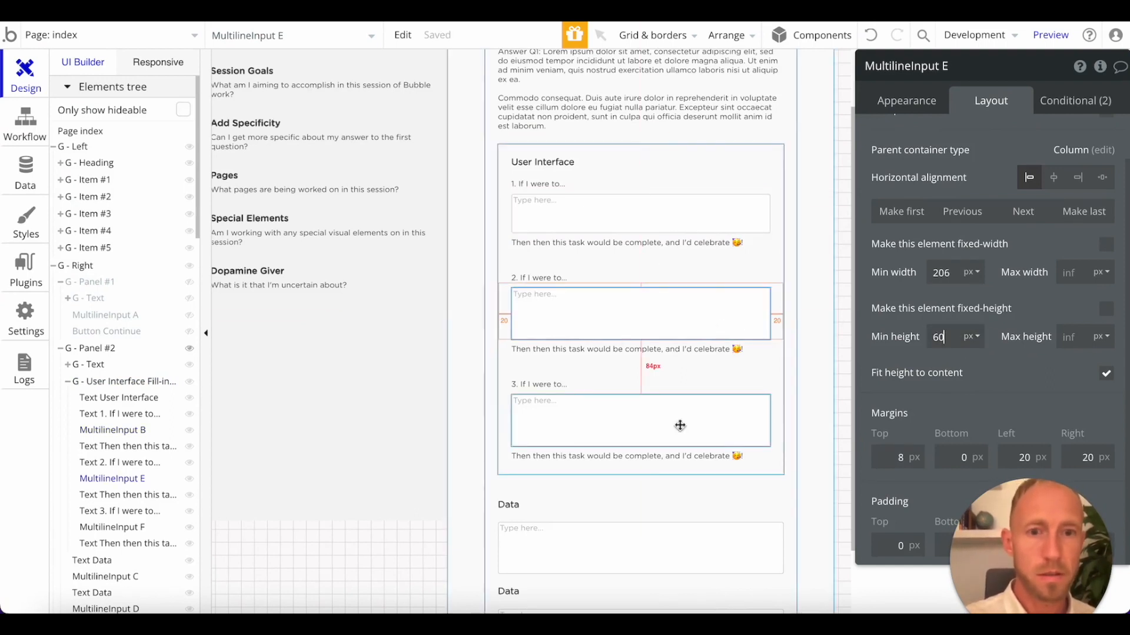
left_click(676, 424)
double_click(938, 335)
type("60")
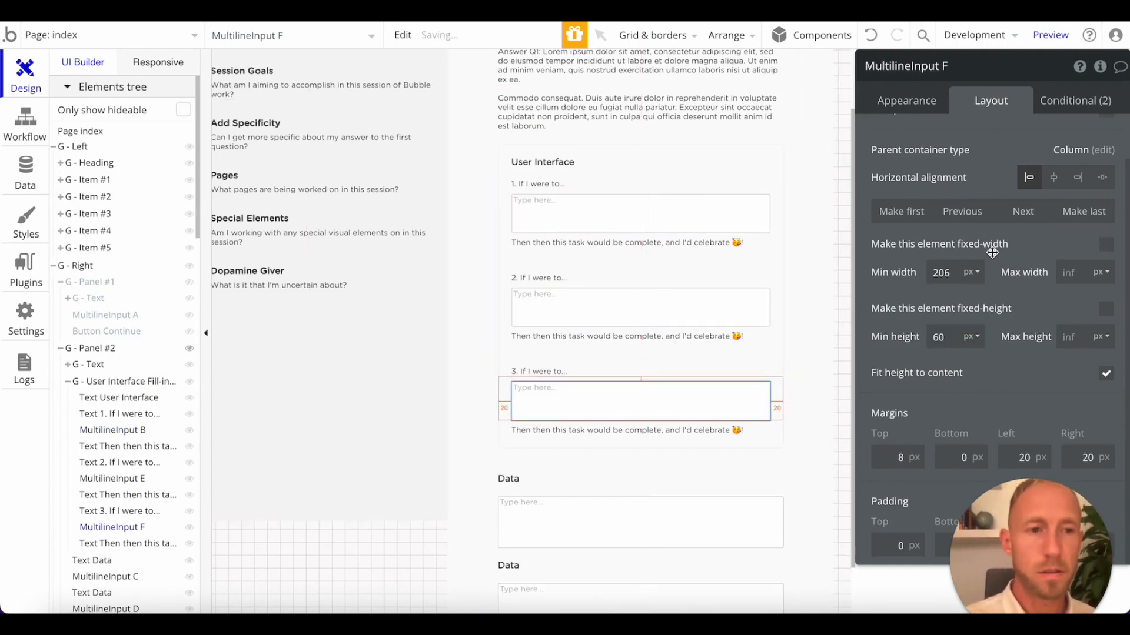
Reload the page preview and check the Add Specificity answer text and the User Interface group's three prompts and inputs.
left_click(401, 12)
key("super+r")
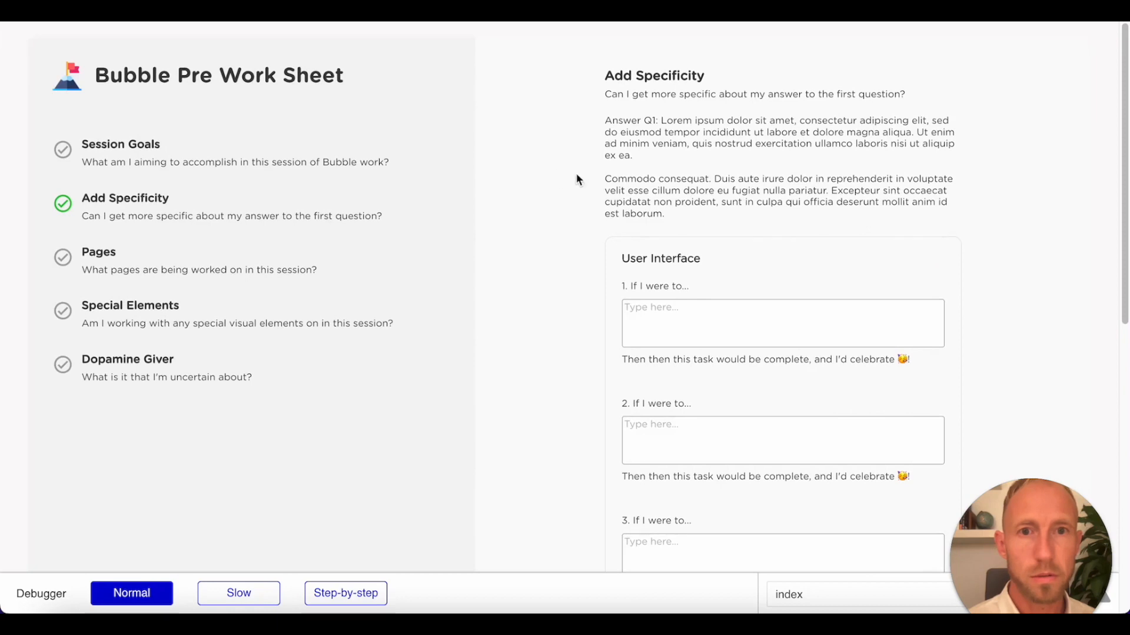
triple_click(645, 129)
triple_click(671, 215)
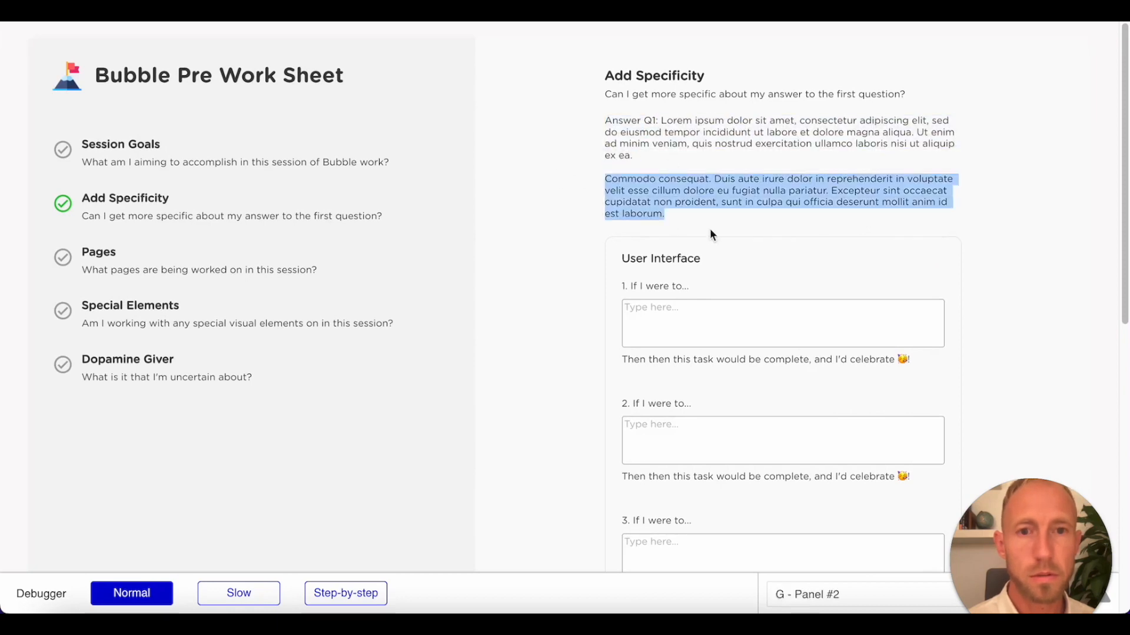
scroll(711, 230, "down", 2)
left_click(714, 191)
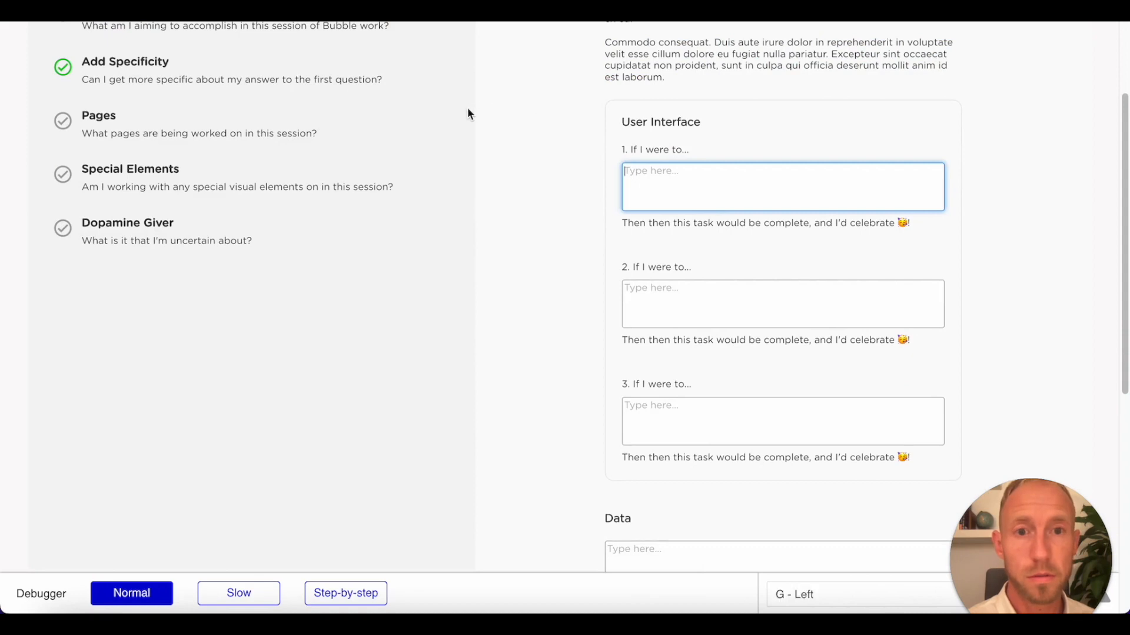
left_click(304, 56)
triple_click(941, 120)
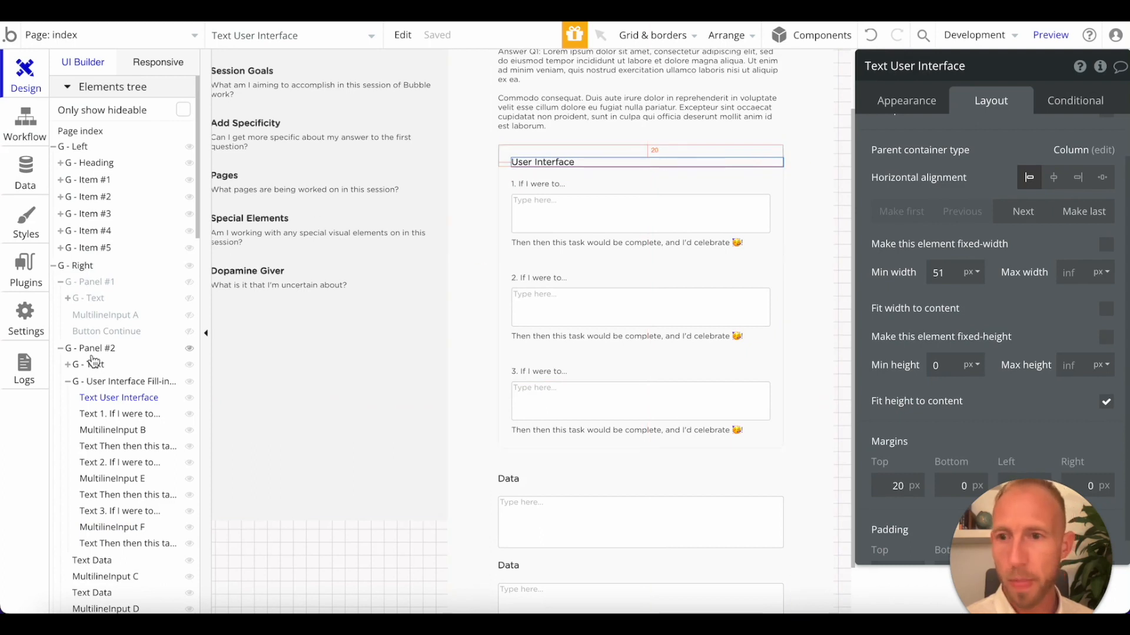
Collapse the User Interface group in the elements tree and delete the first loose Data heading and its multiline input below that group.
left_click(67, 382)
scroll(91, 330, "down", 8)
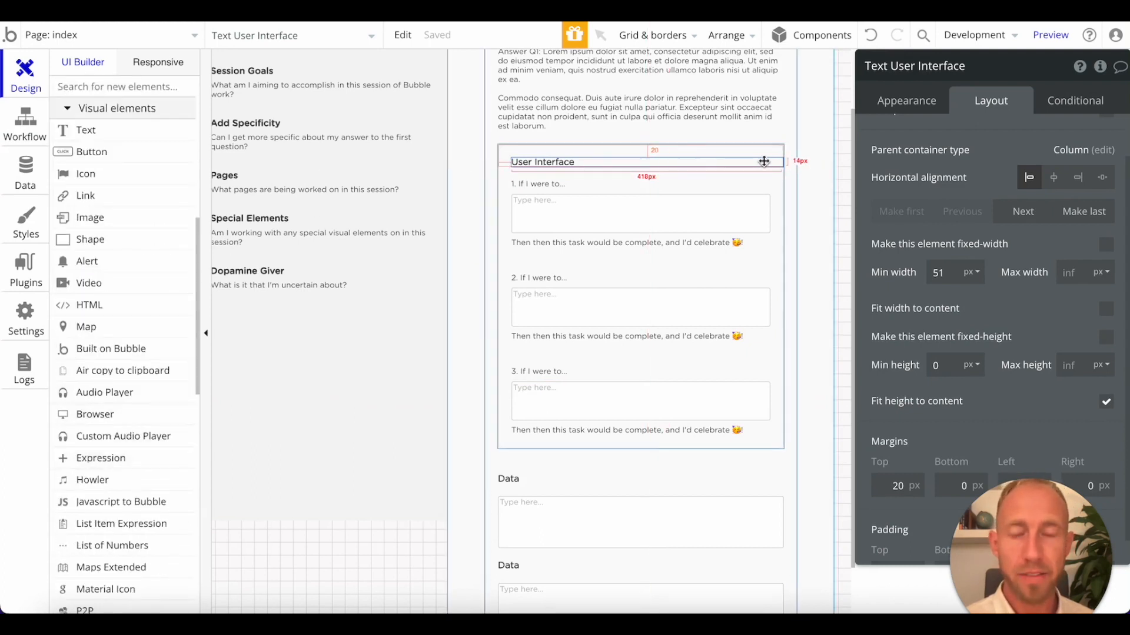
scroll(131, 502, "down", 3)
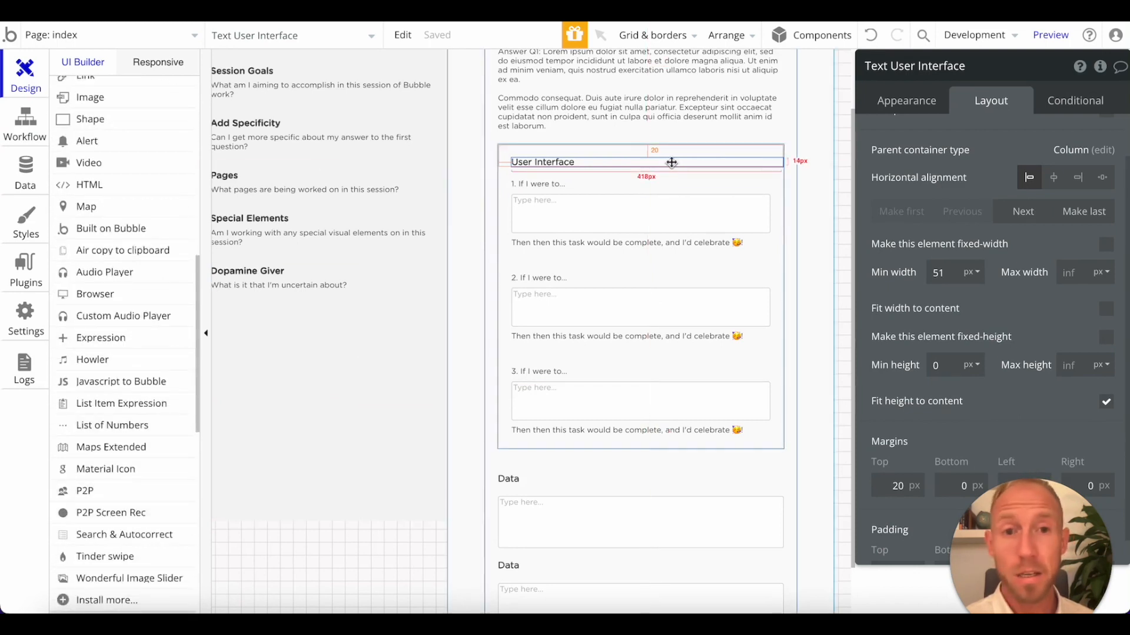
scroll(136, 203, "up", 10)
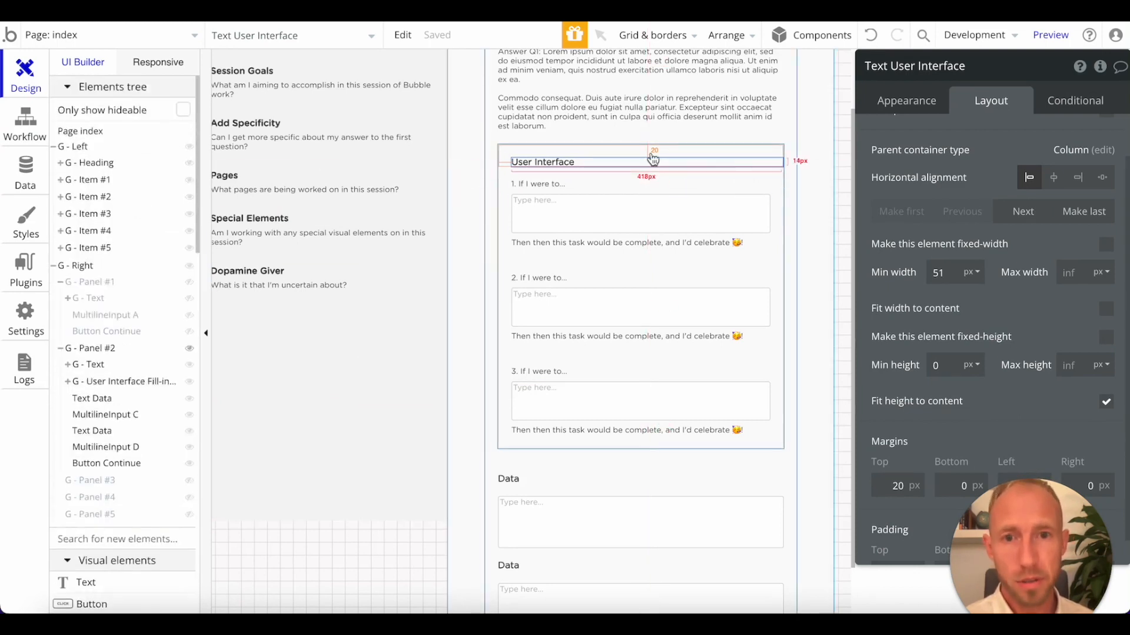
scroll(653, 158, "up", 2)
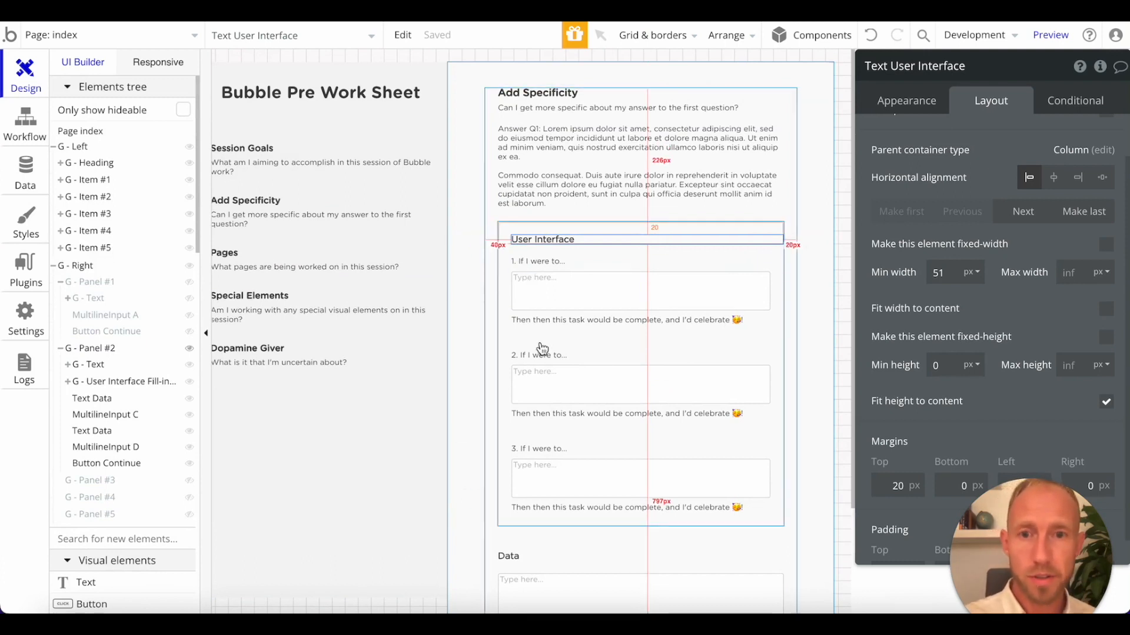
left_click(512, 352)
scroll(545, 377, "down", 3)
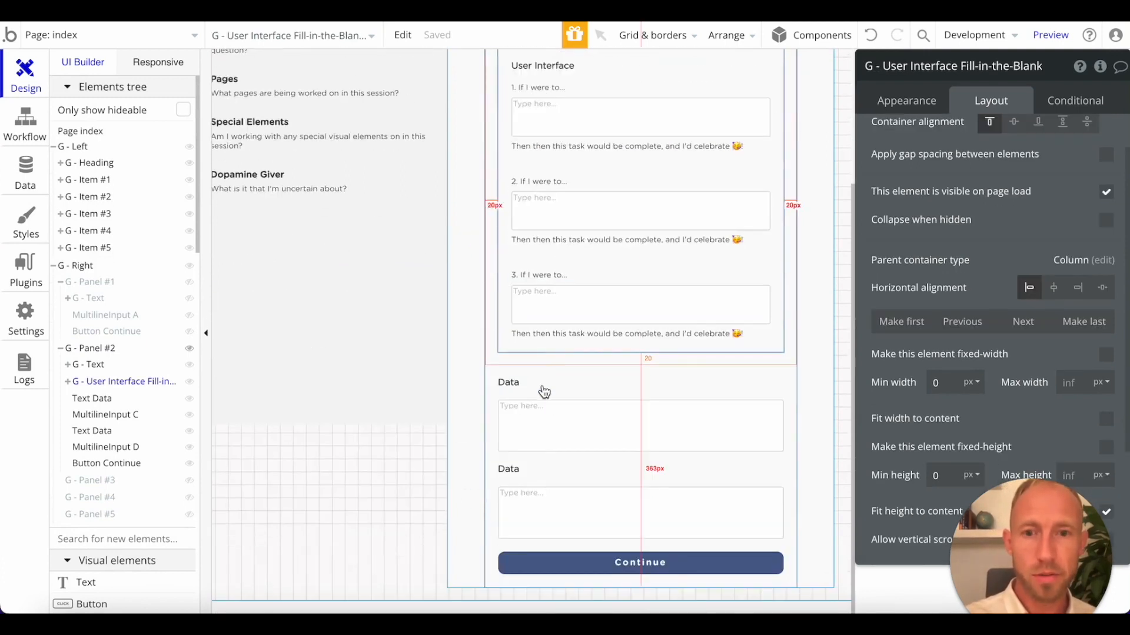
left_click(543, 389)
left_click(544, 417)
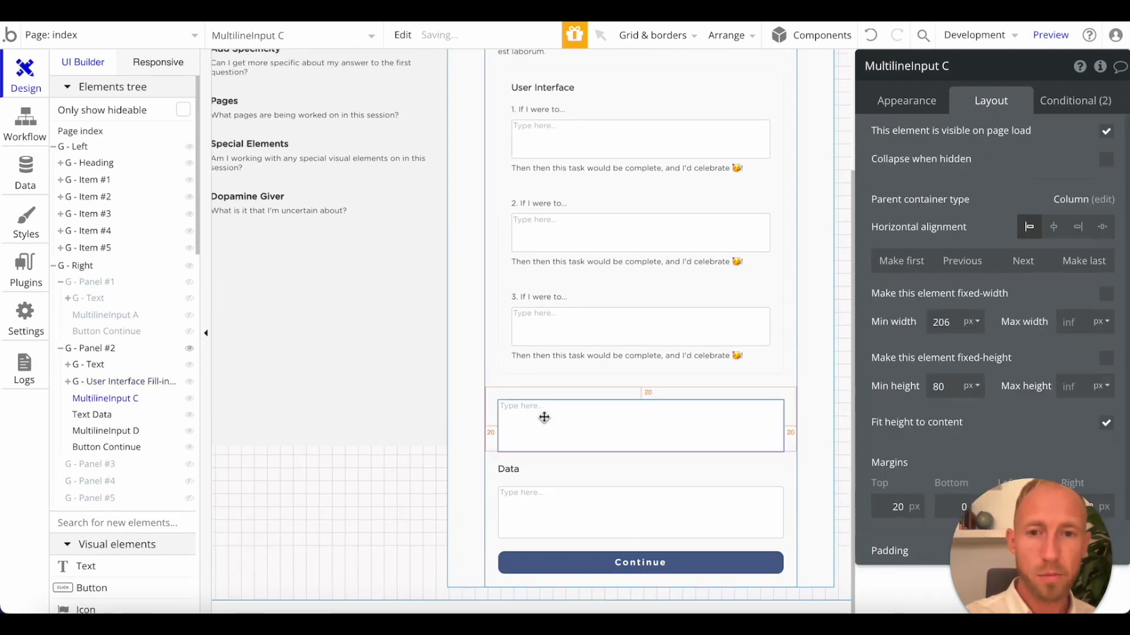
key("Delete")
Duplicate the User Interface fill-in-the-blanks group directly below the original in Panel #2.
left_click(502, 179)
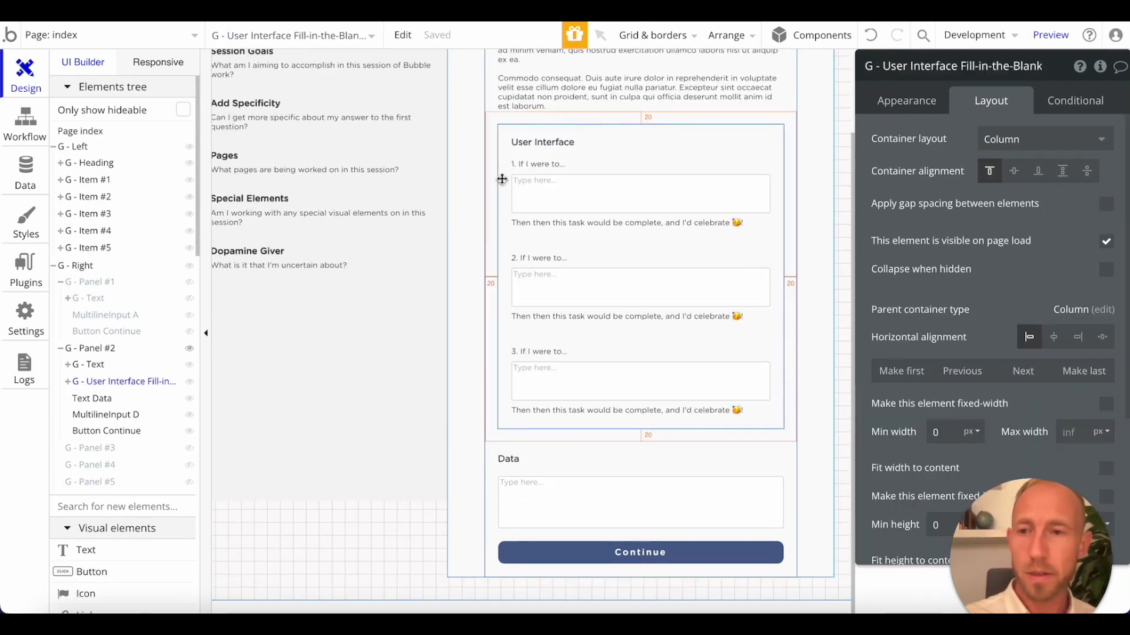
right_click(106, 388)
right_click(113, 389)
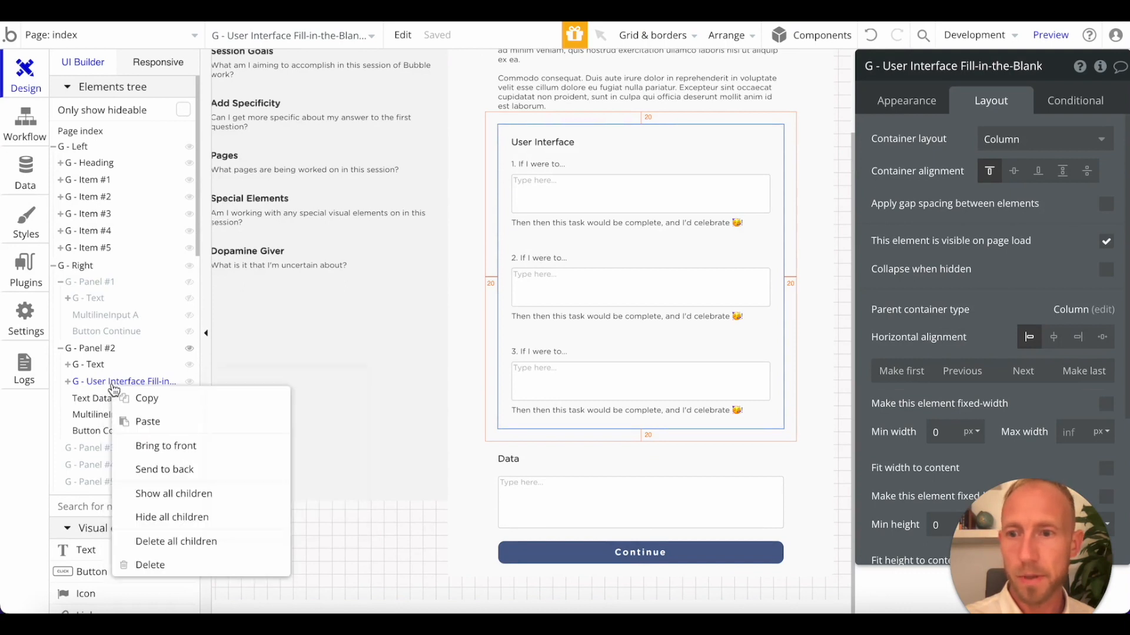
left_click(139, 427)
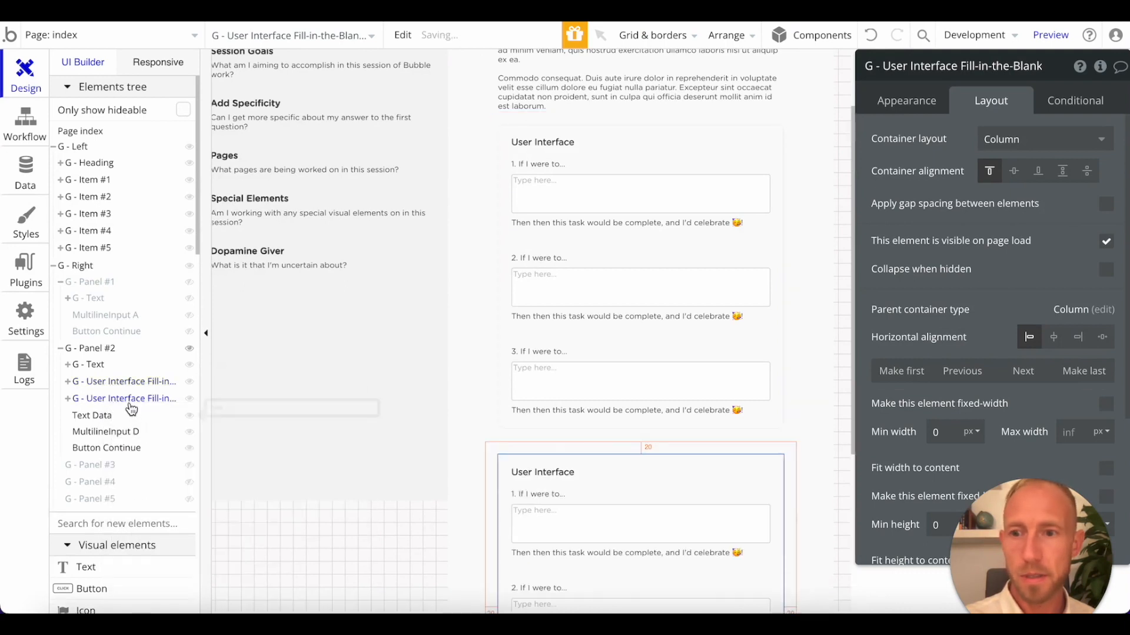
Rename the duplicated group as "G - Data Fill-in-the-Blanks copy".
left_click(135, 400)
left_click(894, 69)
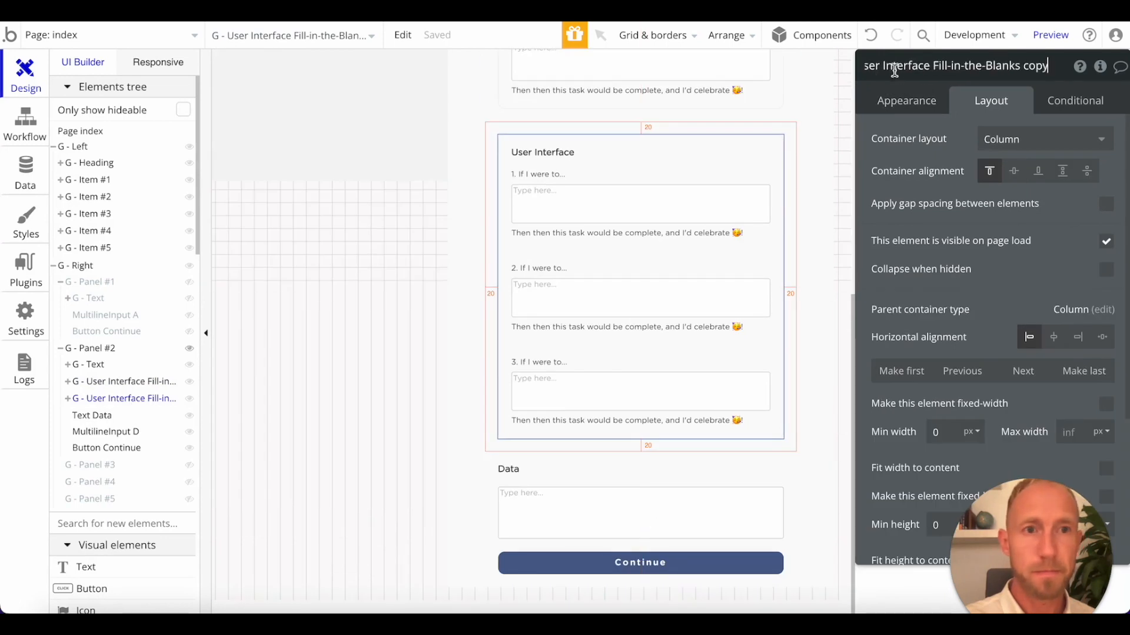
left_click_drag(930, 65, 882, 65)
type("Data")
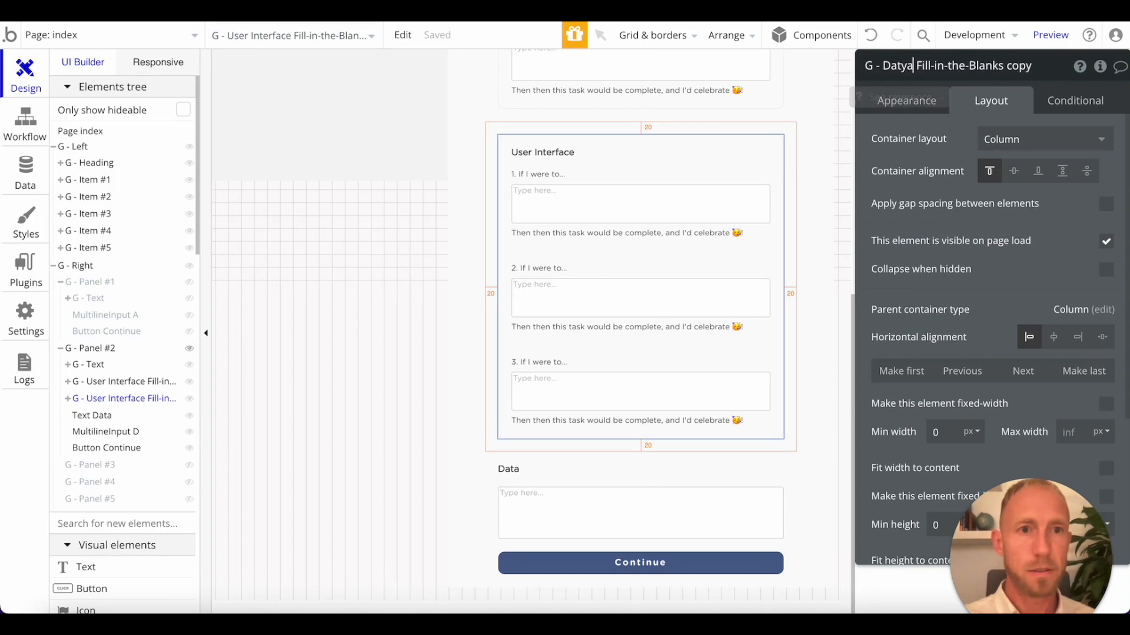
left_click(551, 370)
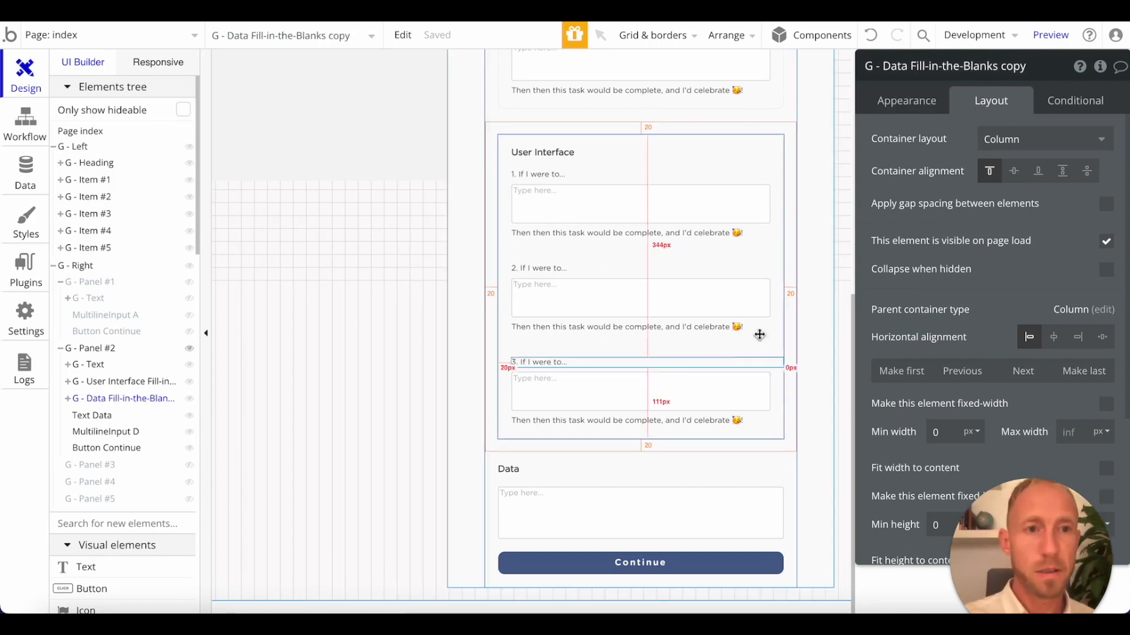
Rename the heading element in the duplicated group as "Text Data".
left_click(545, 157)
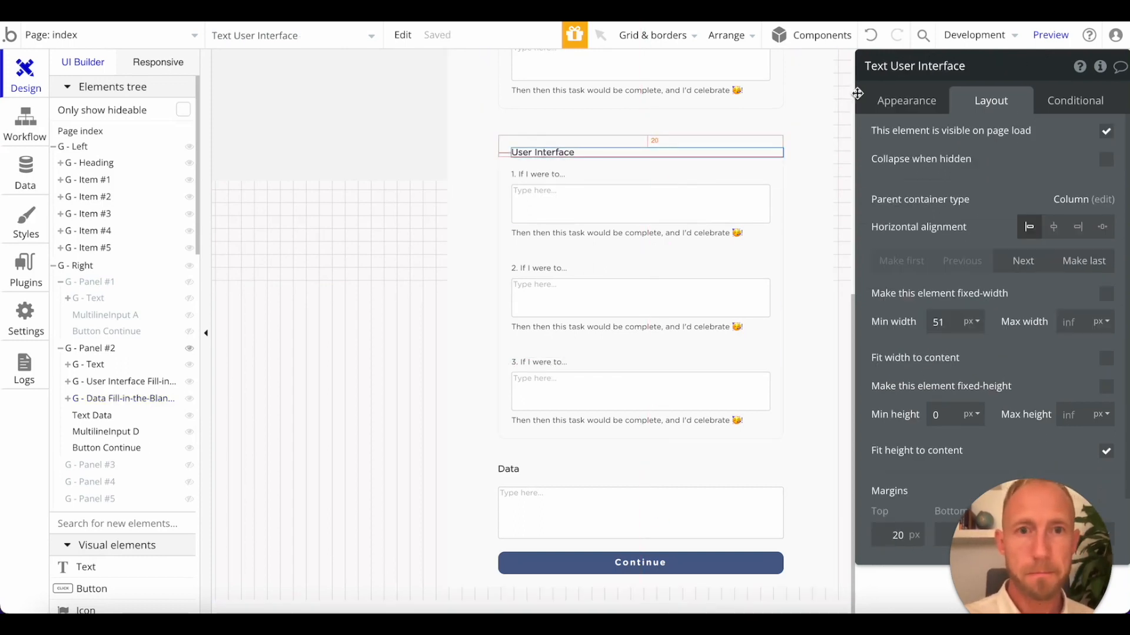
left_click(891, 66)
left_click_drag(890, 65, 1044, 92)
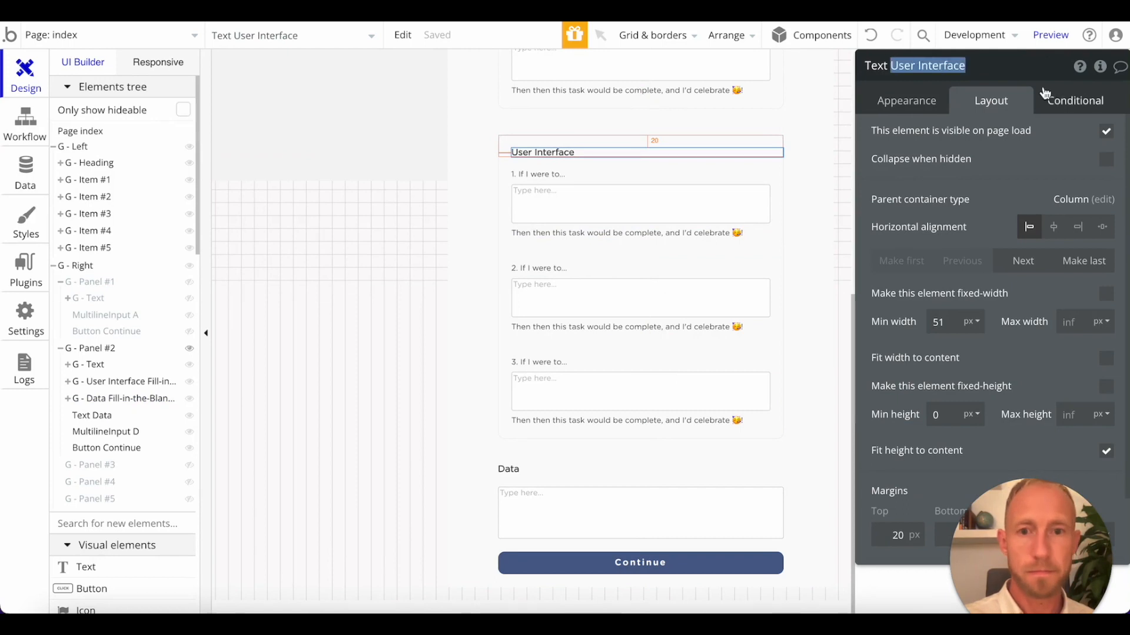
type("Data")
key("Return")
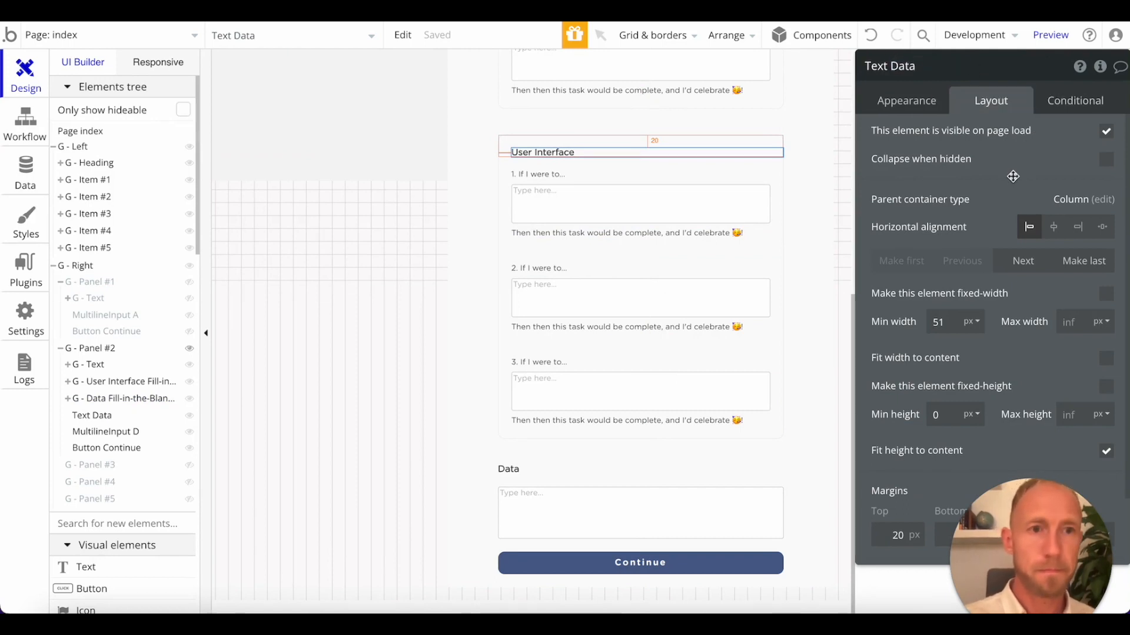
Change the displayed heading text of the duplicated group to "Data".
scroll(645, 223, "up", 1)
scroll(645, 223, "up", 6)
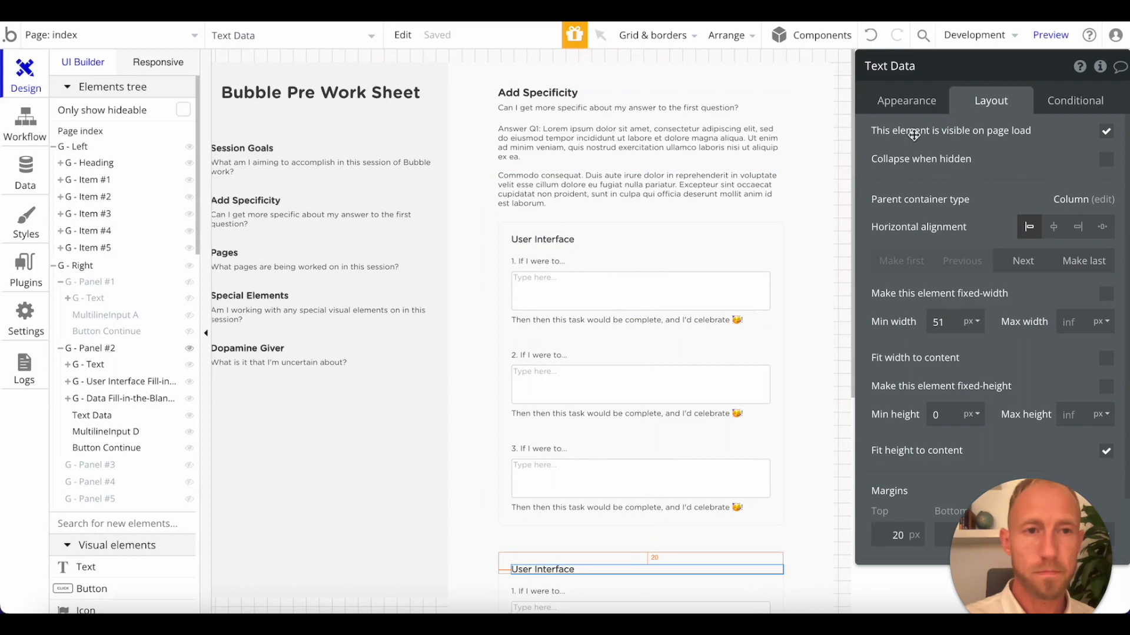
left_click(911, 101)
left_click(940, 169)
key("ctrl+a")
type("Da")
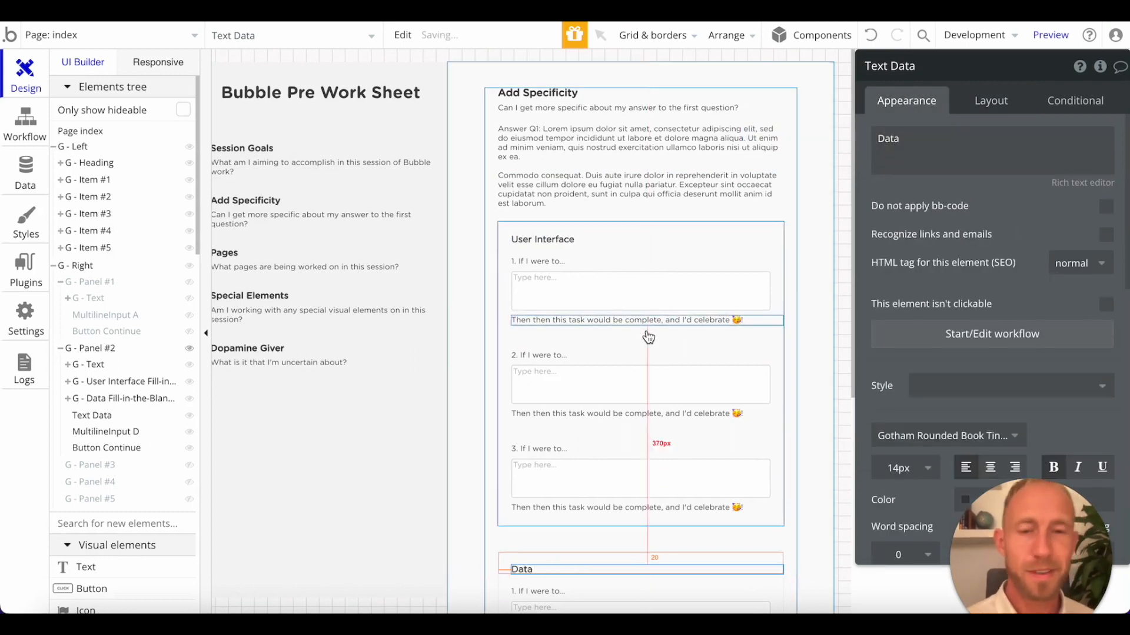
Delete the leftover Data heading and its multiline input above the Continue button.
scroll(635, 342, "down", 7)
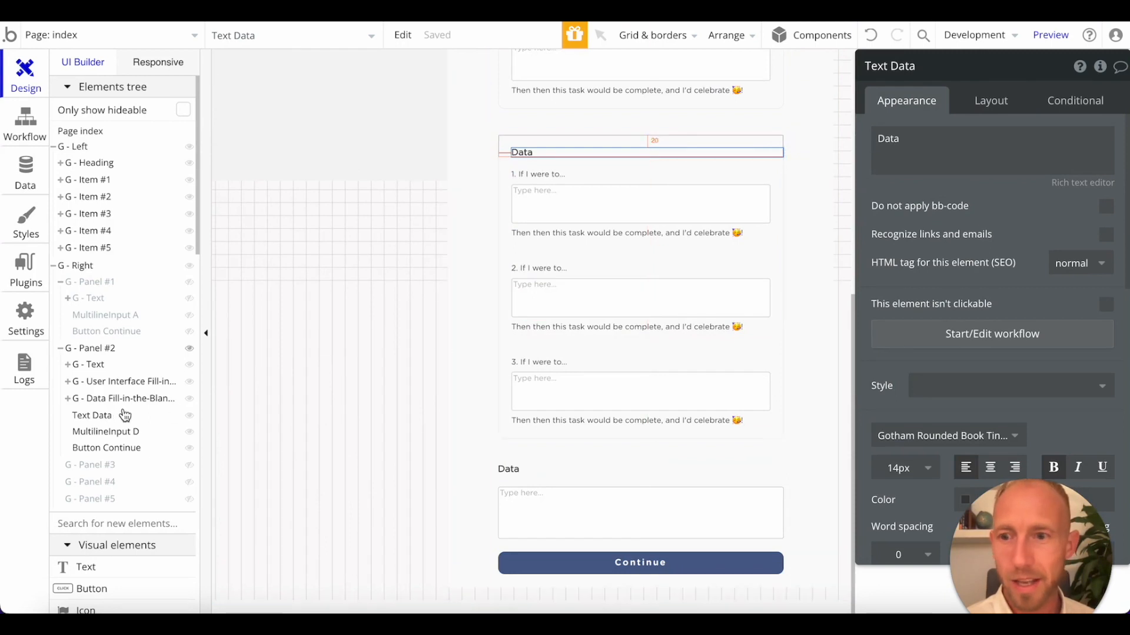
left_click(559, 472)
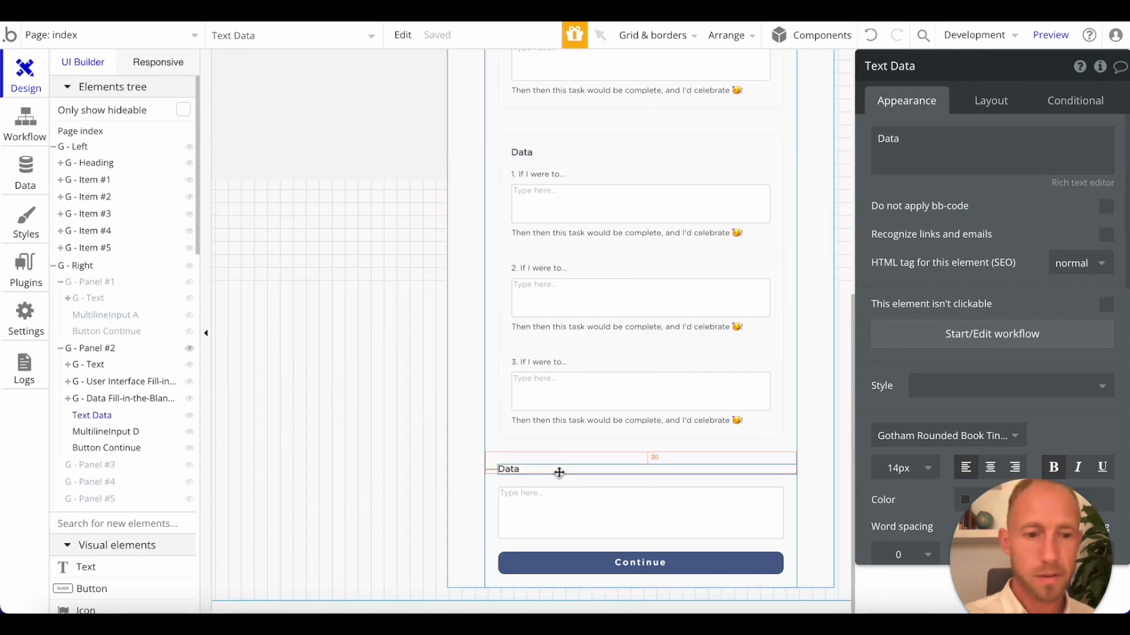
key("Delete")
left_click(567, 491)
key("Delete")
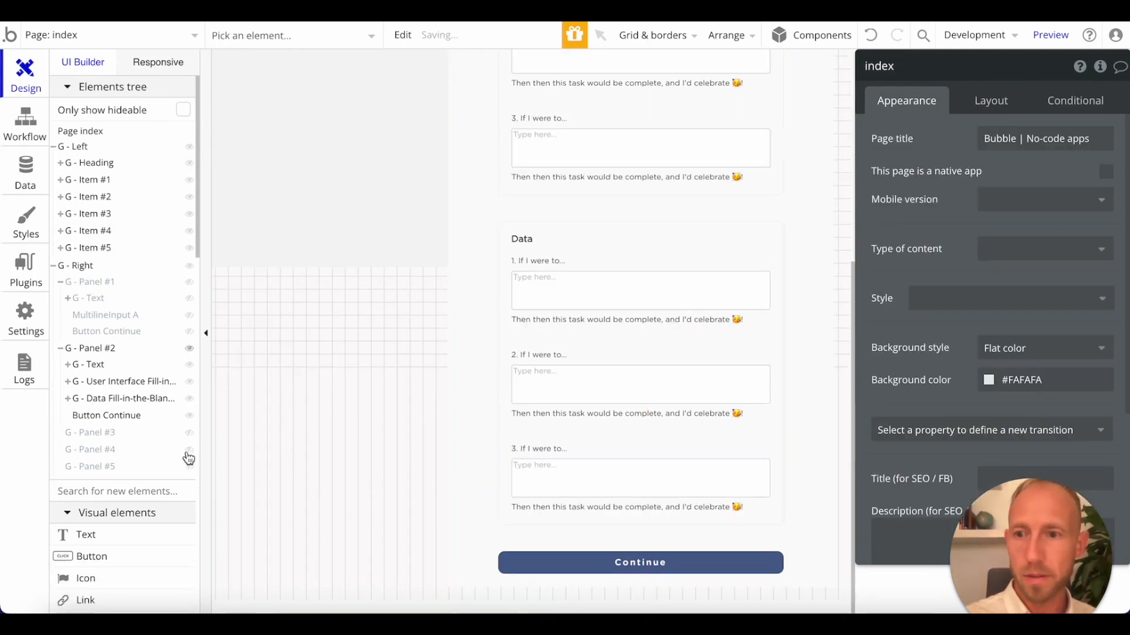
Duplicate the Data fill-in-the-blanks group to make a third group in Panel #2.
right_click(101, 406)
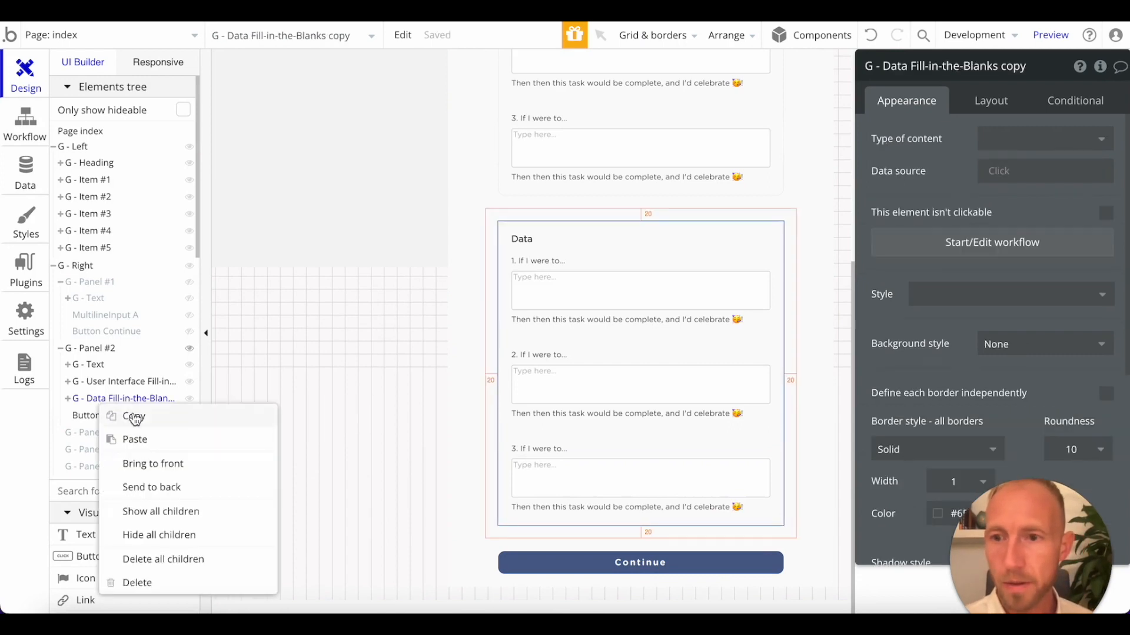
left_click(136, 418)
right_click(127, 403)
left_click(151, 439)
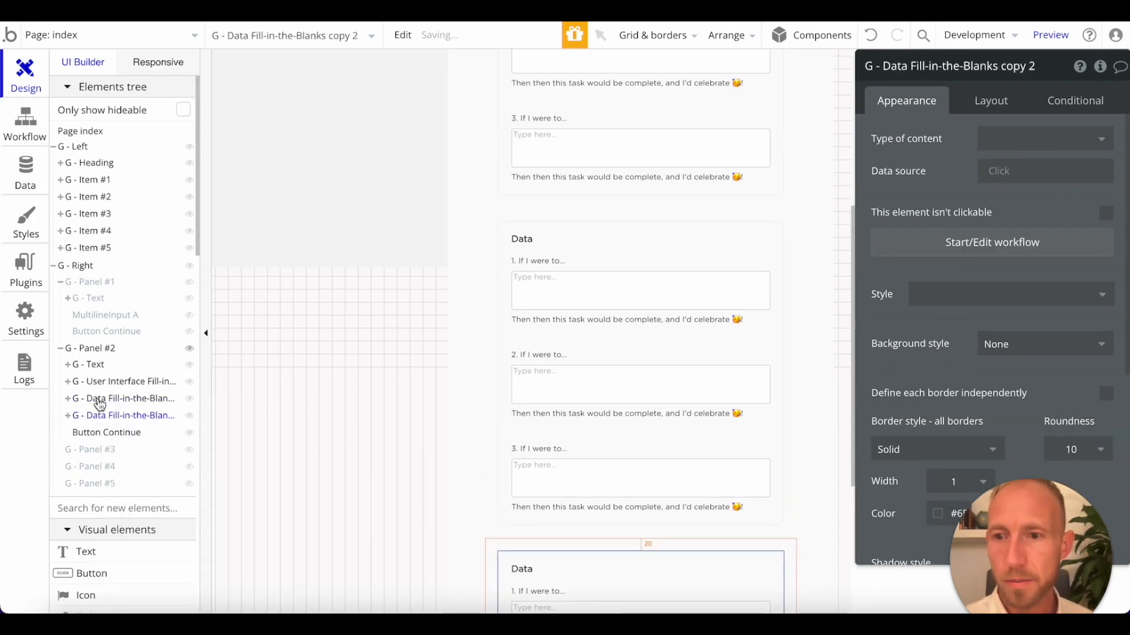
Rename the first multiline input in the User Interface group as "UI 1 - FIB Input".
scroll(681, 210, "up", 5)
left_click(559, 295)
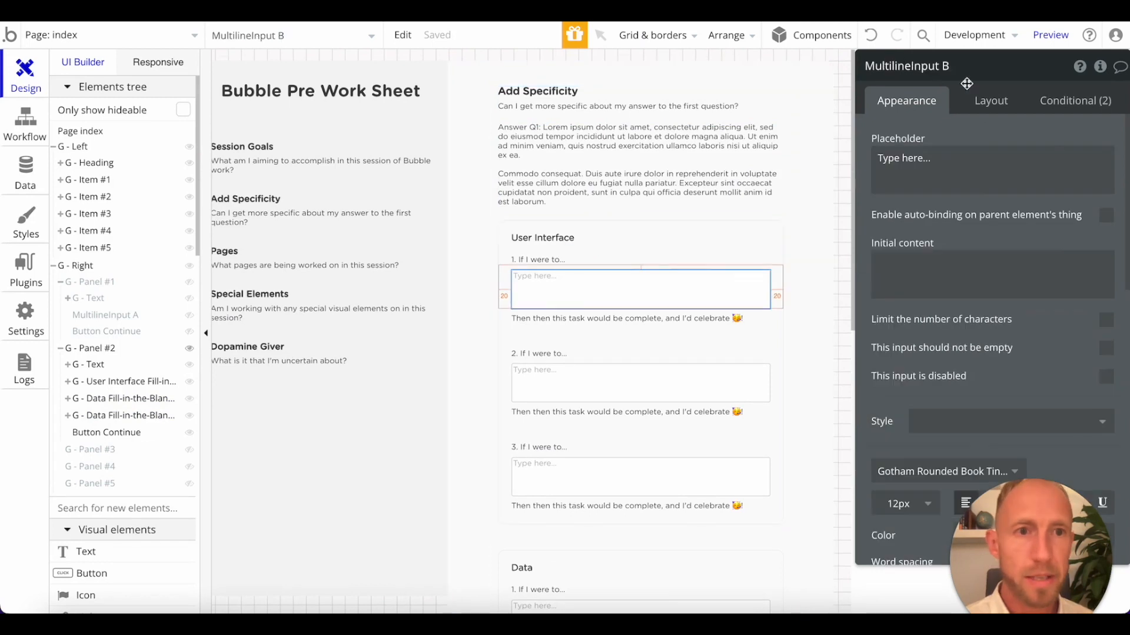
left_click(942, 67)
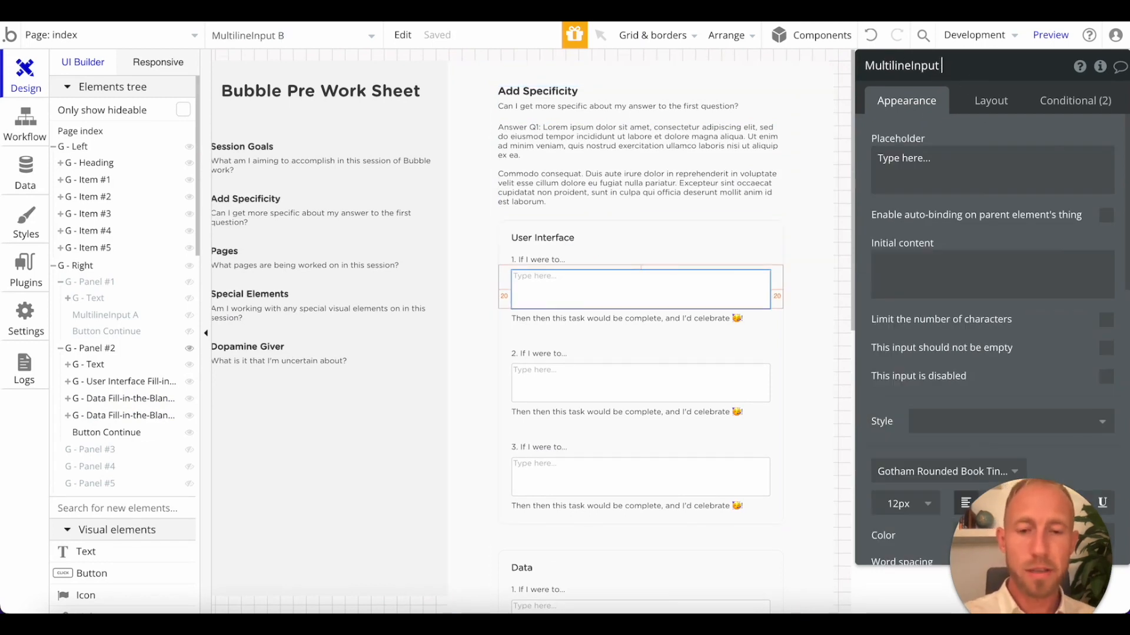
key("ctrl+a")
type("Inp")
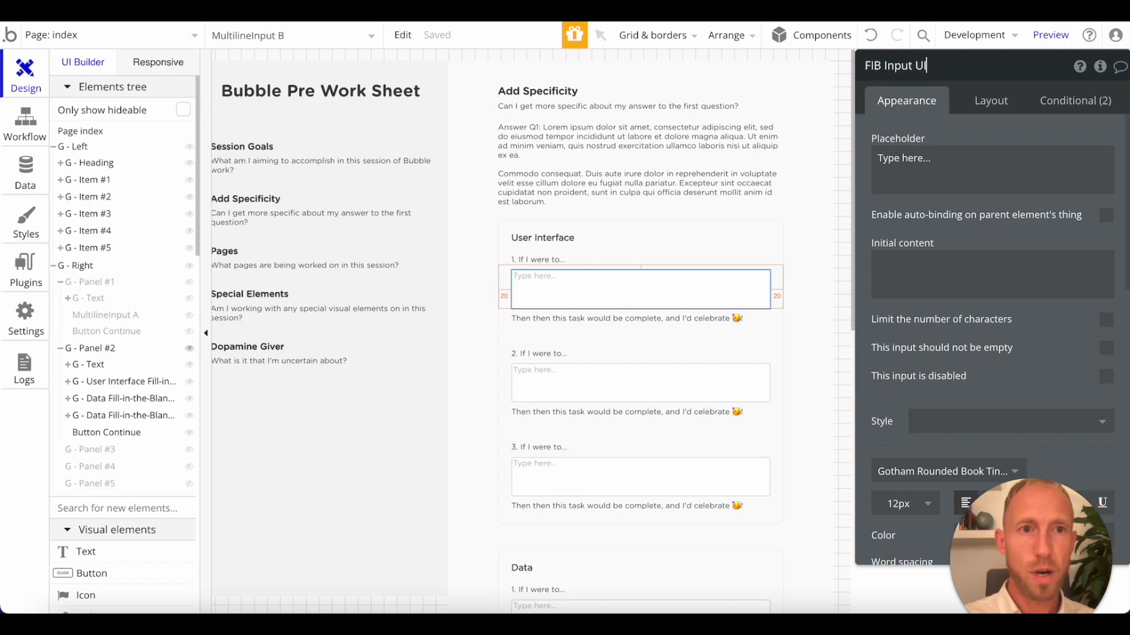
key("ctrl+a")
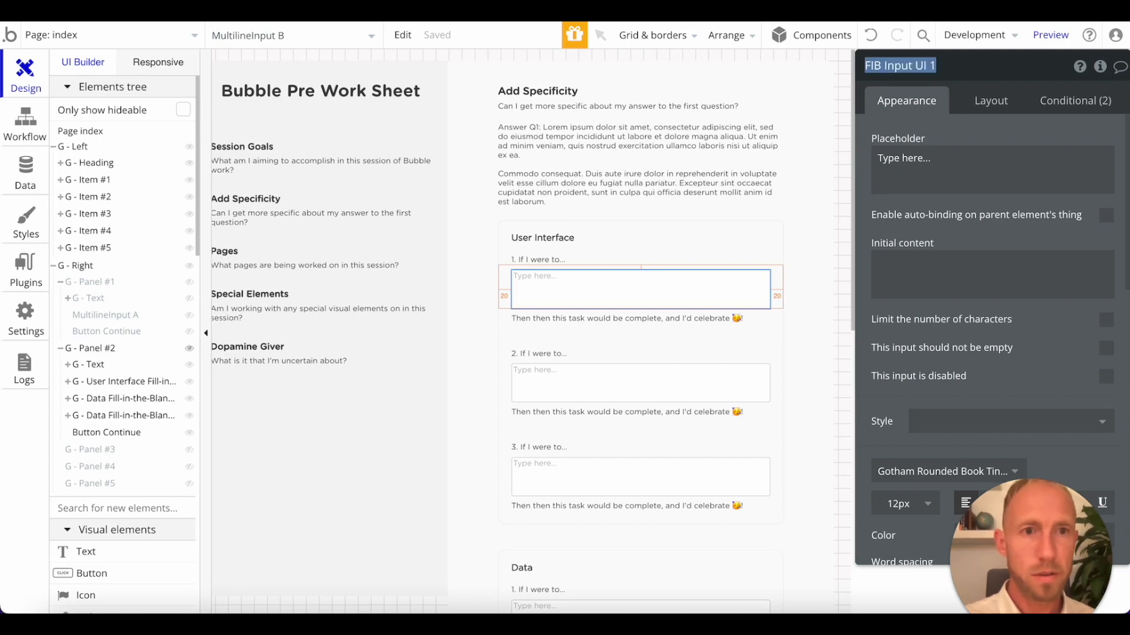
left_click(953, 67)
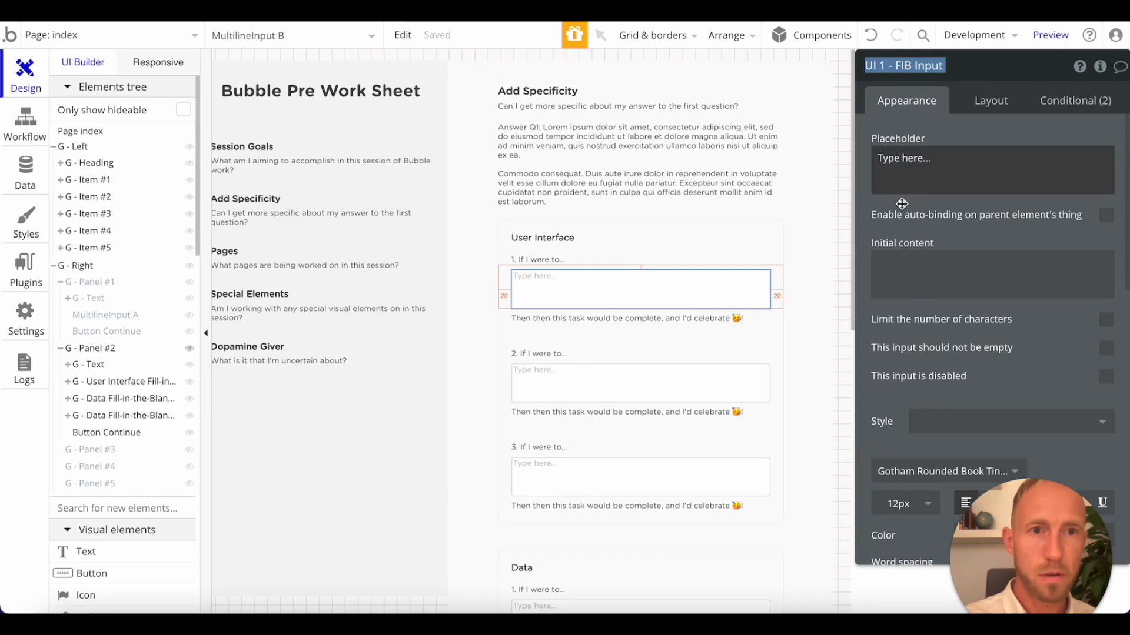
Rename the second multiline input in the User Interface group as "UI 2 - FIB Input".
left_click(607, 386)
left_click(886, 65)
type("UI FIB Input")
key("ctrl+v")
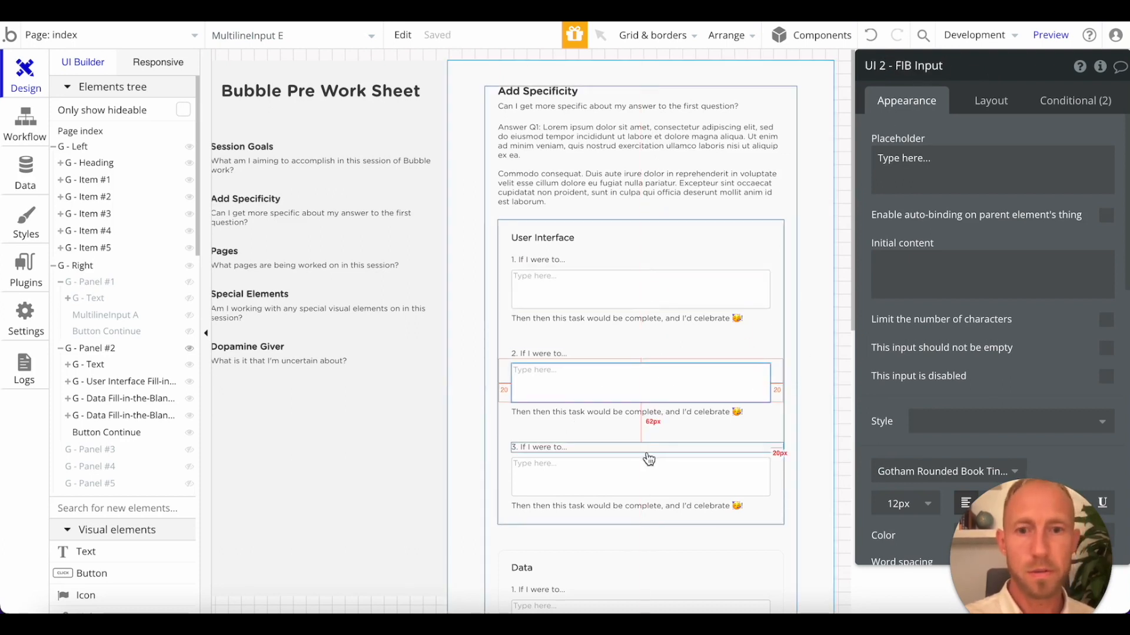
Try to rename the third multiline input of the User Interface group as "UI 3 - FIB Input".
left_click(647, 422)
left_click(916, 63)
type("UI 1 - FIB Input")
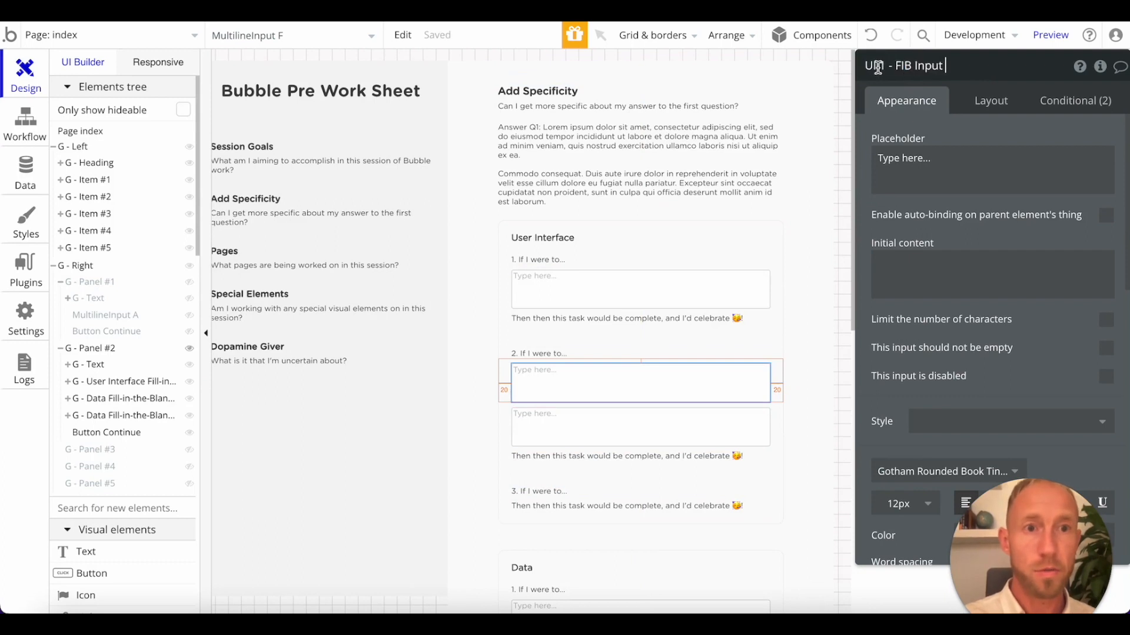
key("BackSpace")
type("3")
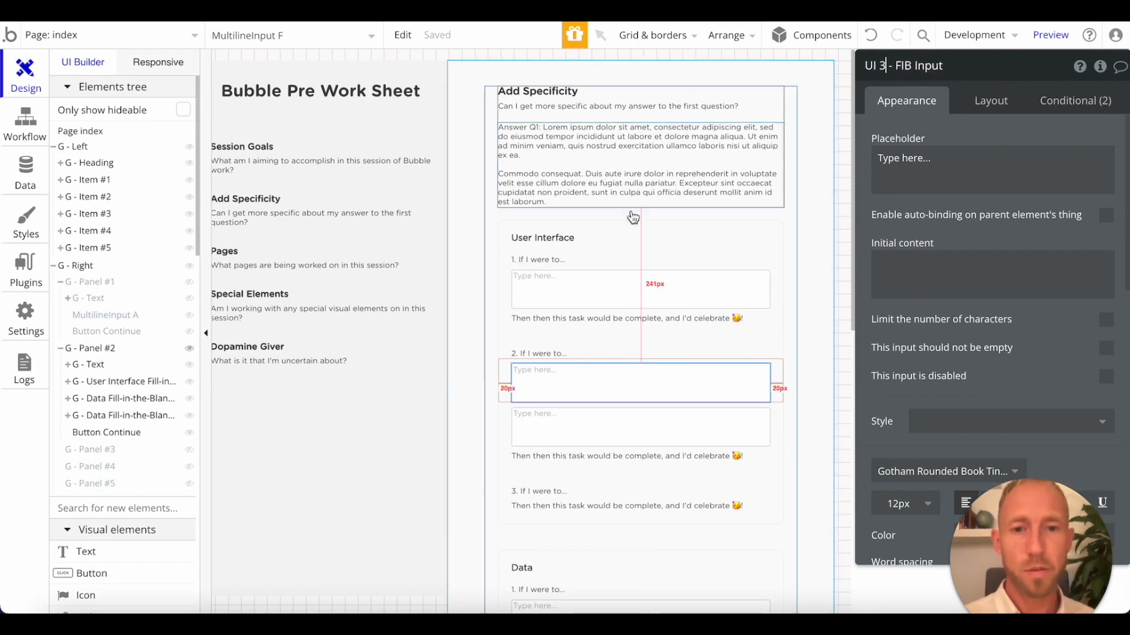
Undo the last changes so the third User Interface input moves back under the "3. If I were to..." label.
scroll(571, 280, "down", 2)
left_click(870, 39)
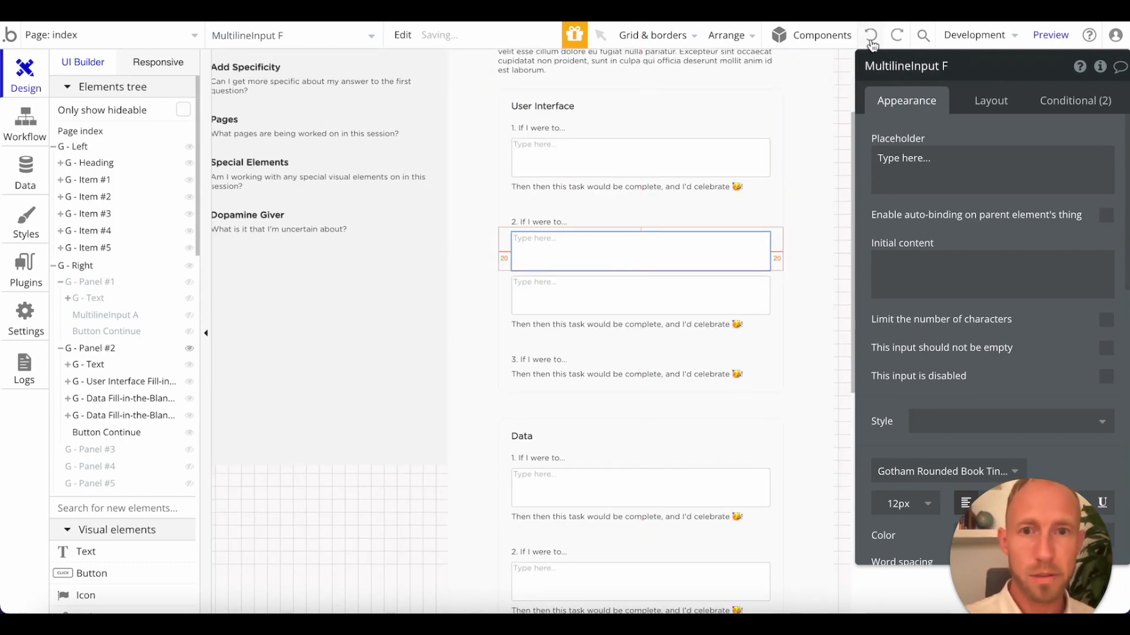
left_click(872, 40)
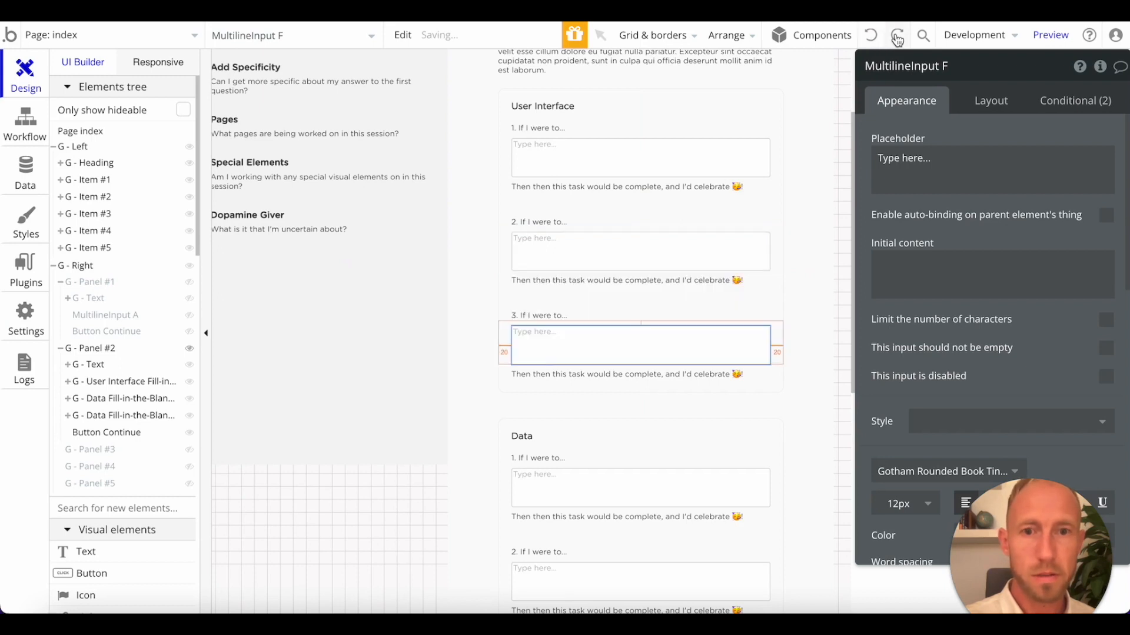
left_click(897, 38)
left_click(873, 38)
Rename the third multiline input in the User Interface group as "UI 3 - FIB Input".
left_click(660, 255)
left_click(659, 347)
left_click(903, 72)
key("ctrl+v")
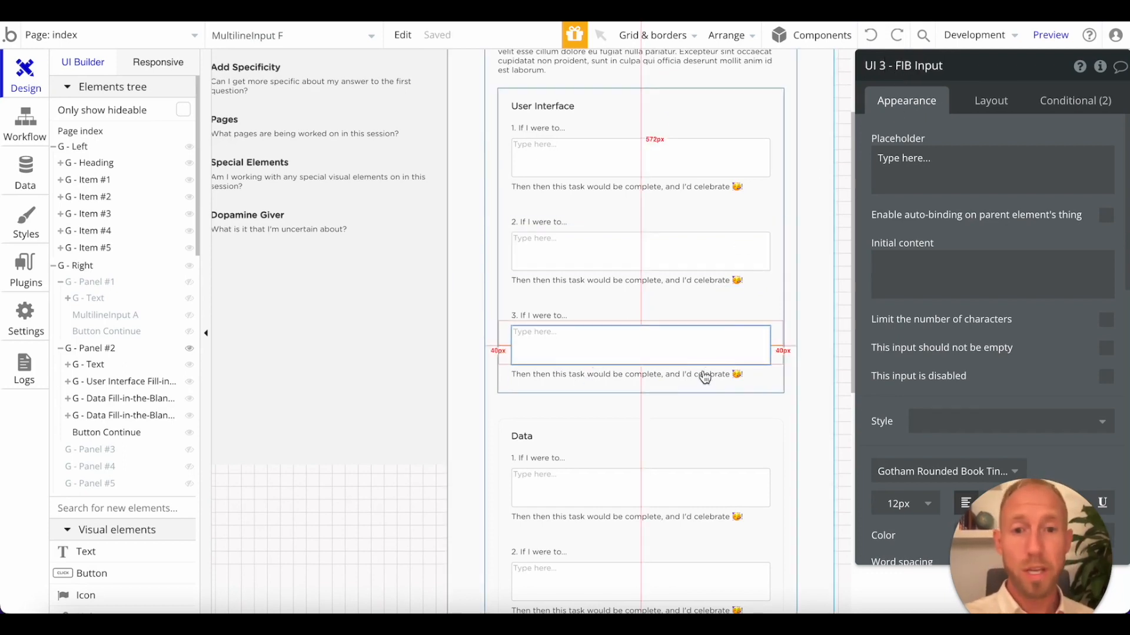
Rename the first multiline input in the Data group as "Data 1 - FIB Input".
scroll(701, 373, "down", 5)
left_click(636, 171)
key("ctrl+a")
key("ctrl+v")
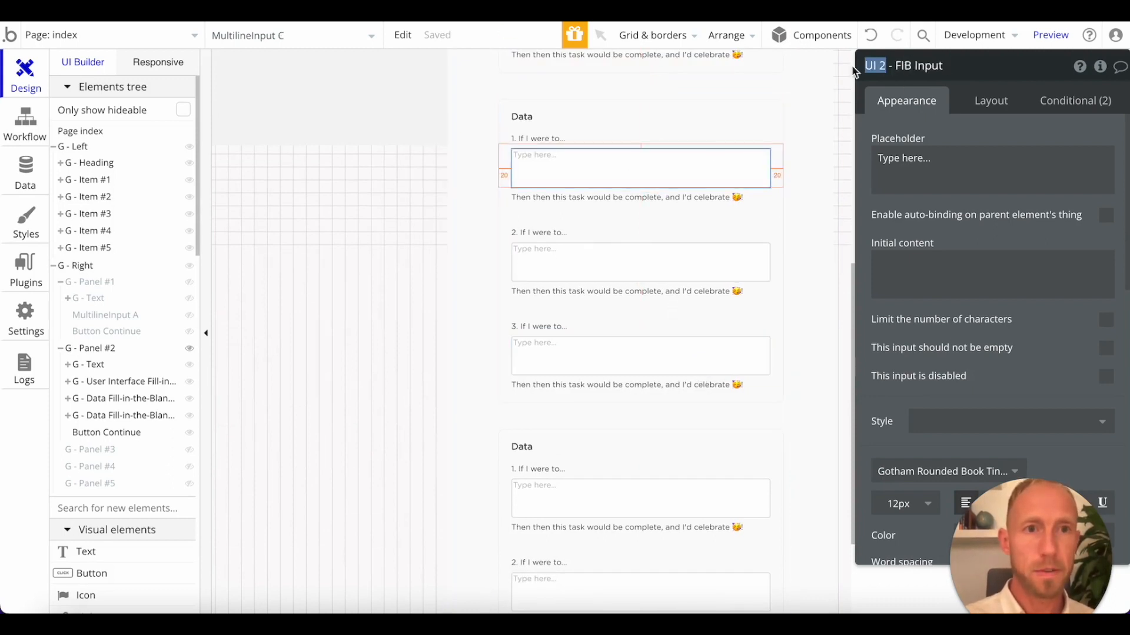
type("Data")
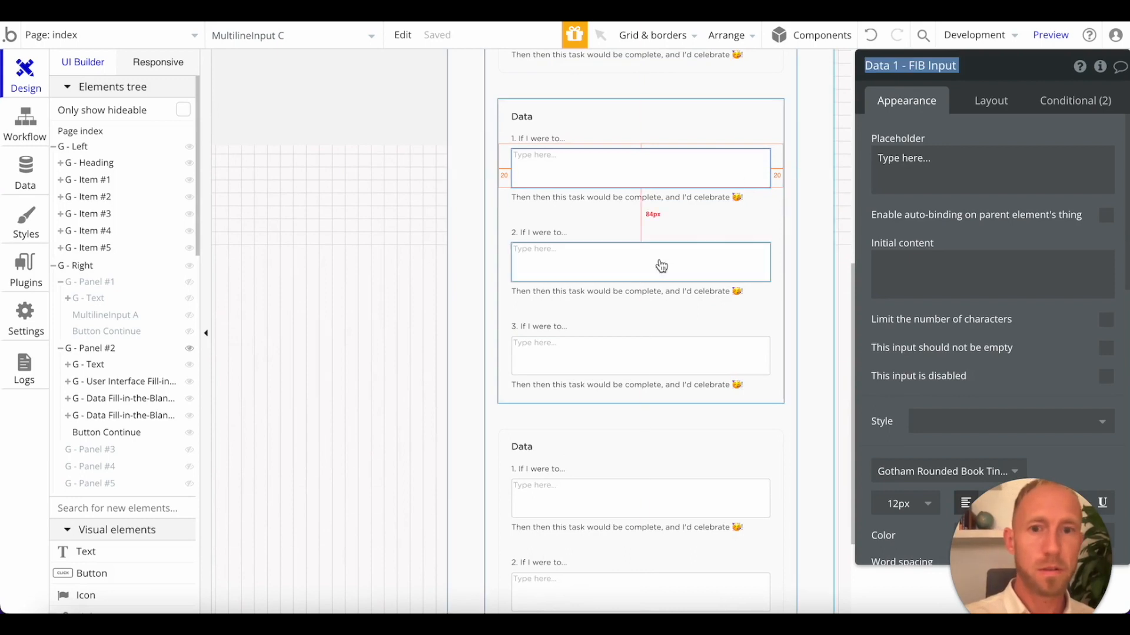
Rename the second multiline input in the Data group as "Data 2 - FIB Input".
left_click(627, 269)
left_click(891, 65)
key("ctrl+v")
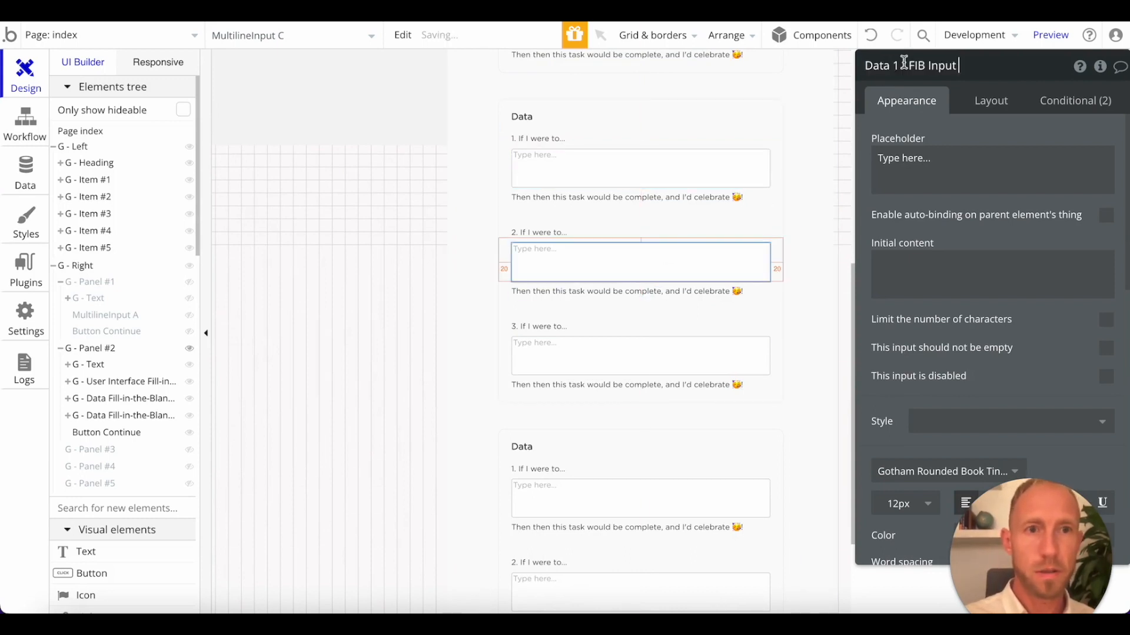
type("2")
Rename the third multiline input in the Data group as "Data 3 - FIB Input".
left_click(624, 362)
left_click(907, 67)
key("ctrl+v")
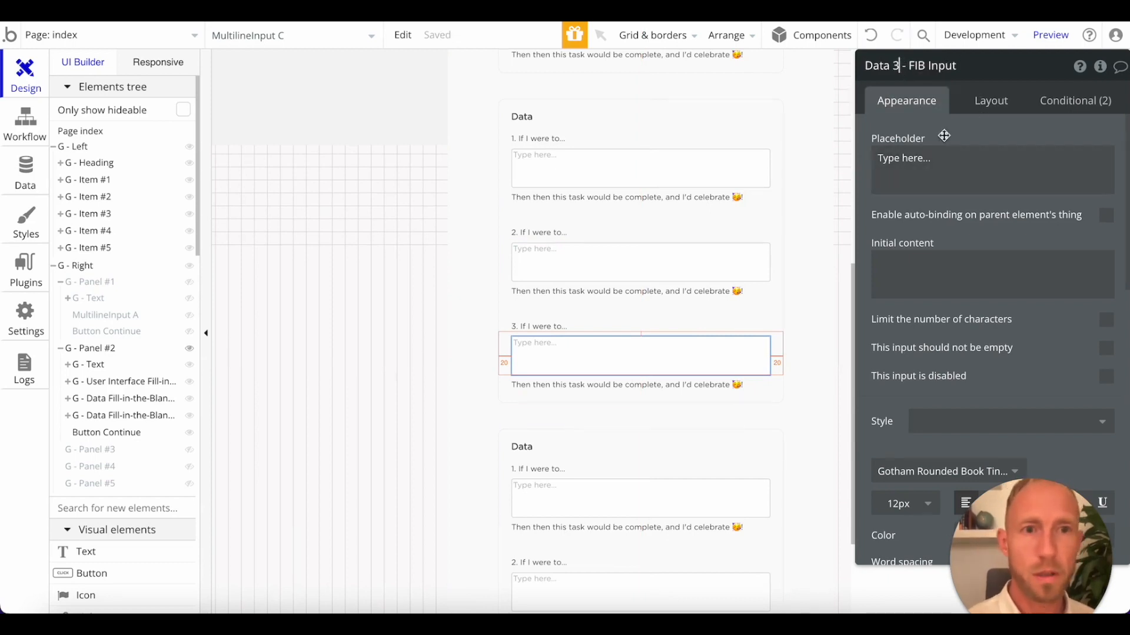
left_click(812, 182)
left_click(659, 385)
Change the third group's heading to "Workflows" and rename that text element as "Text Workflows".
scroll(659, 381, "up", 7)
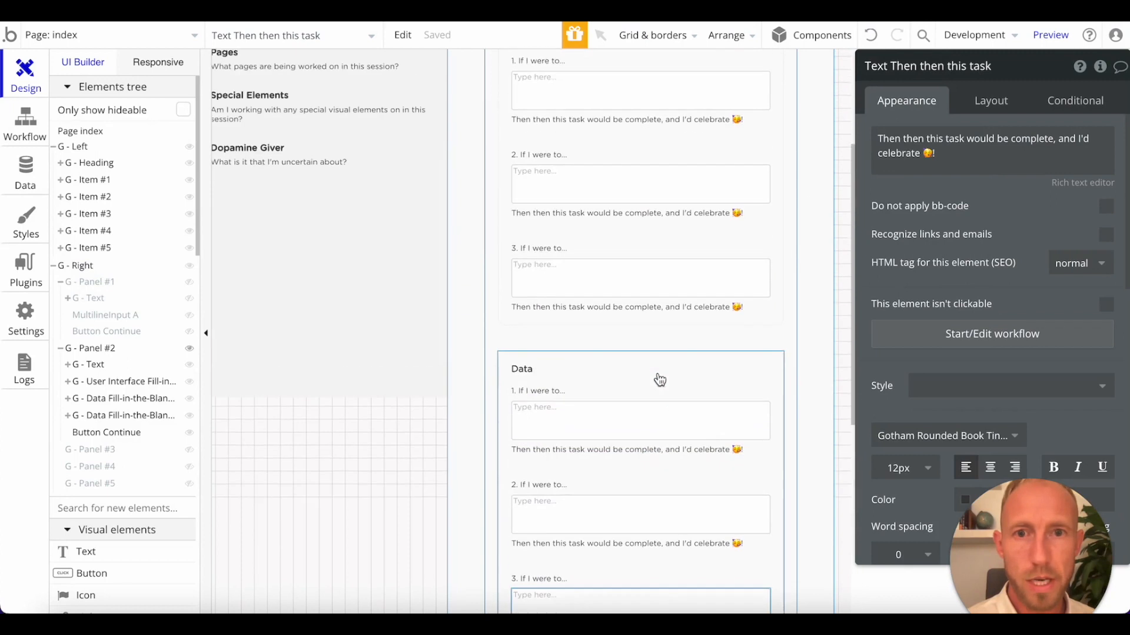
scroll(660, 386, "down", 9)
left_click(521, 290)
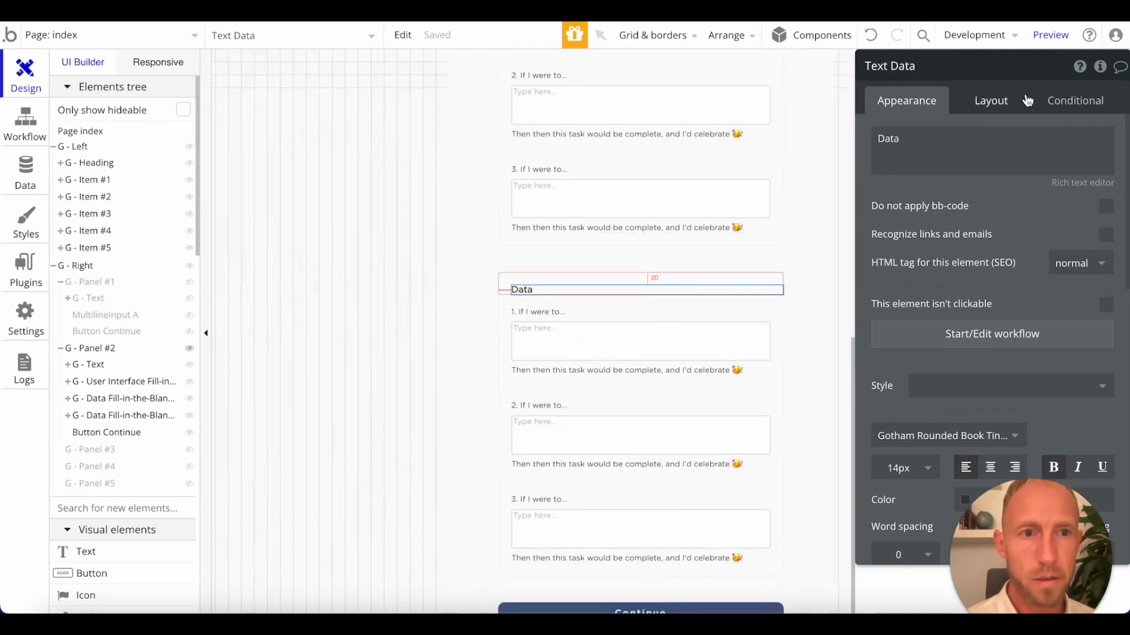
triple_click(982, 136)
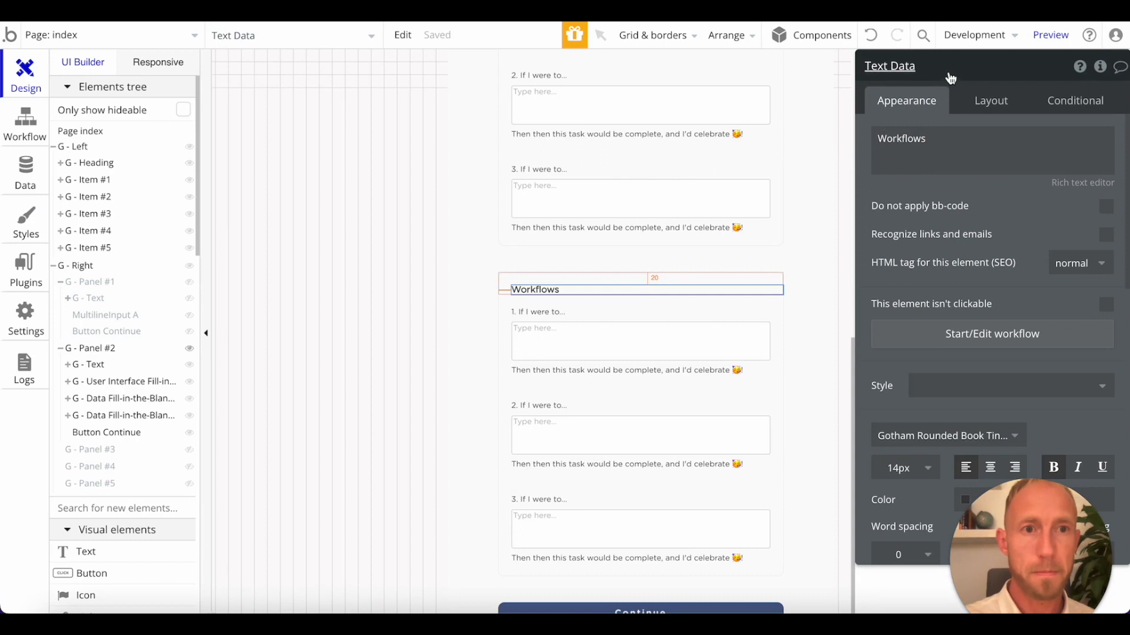
double_click(887, 141)
key("super+c")
double_click(906, 69)
key("super+v")
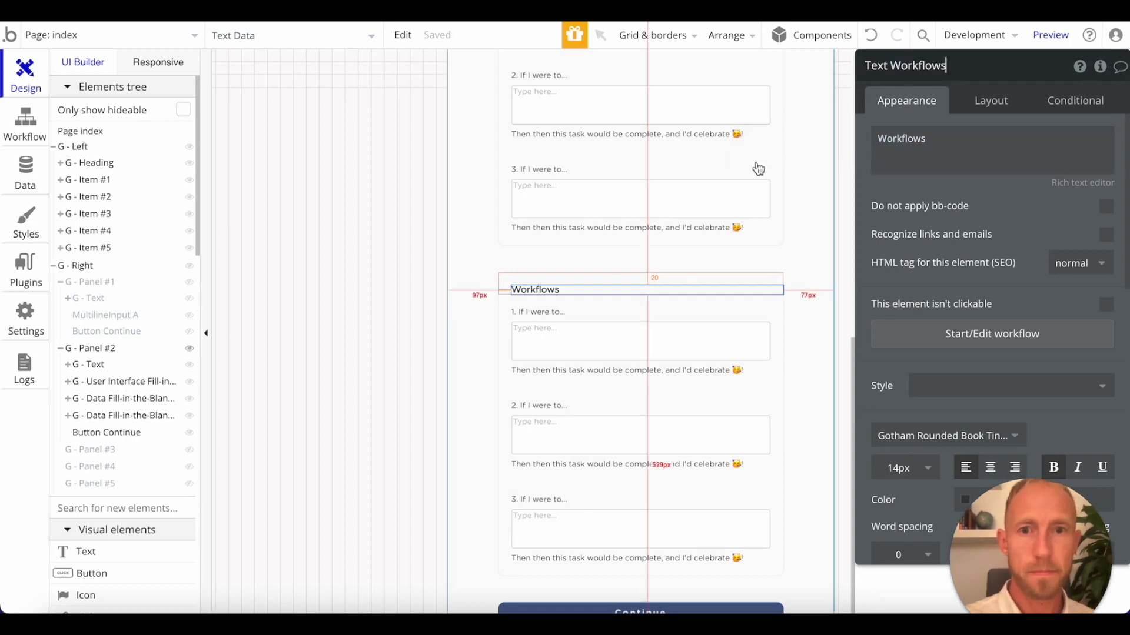
Rename the third fill-in-the-blanks group in Panel #2 as "G - Workflows Fill-in-the-Blanks".
left_click(139, 415)
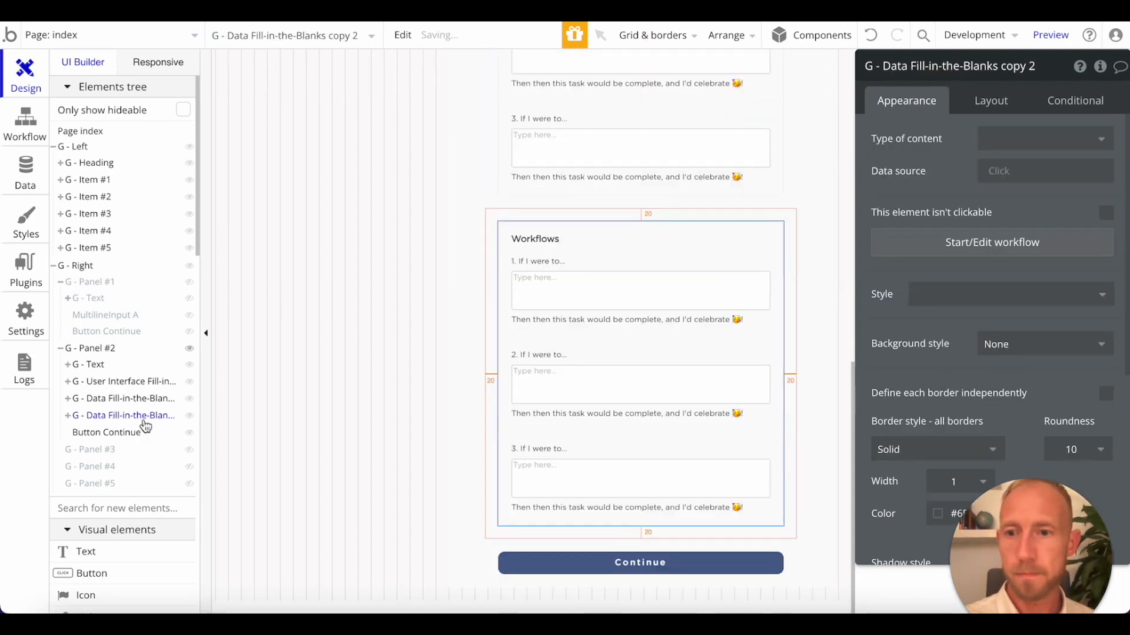
double_click(892, 66)
key("super+v")
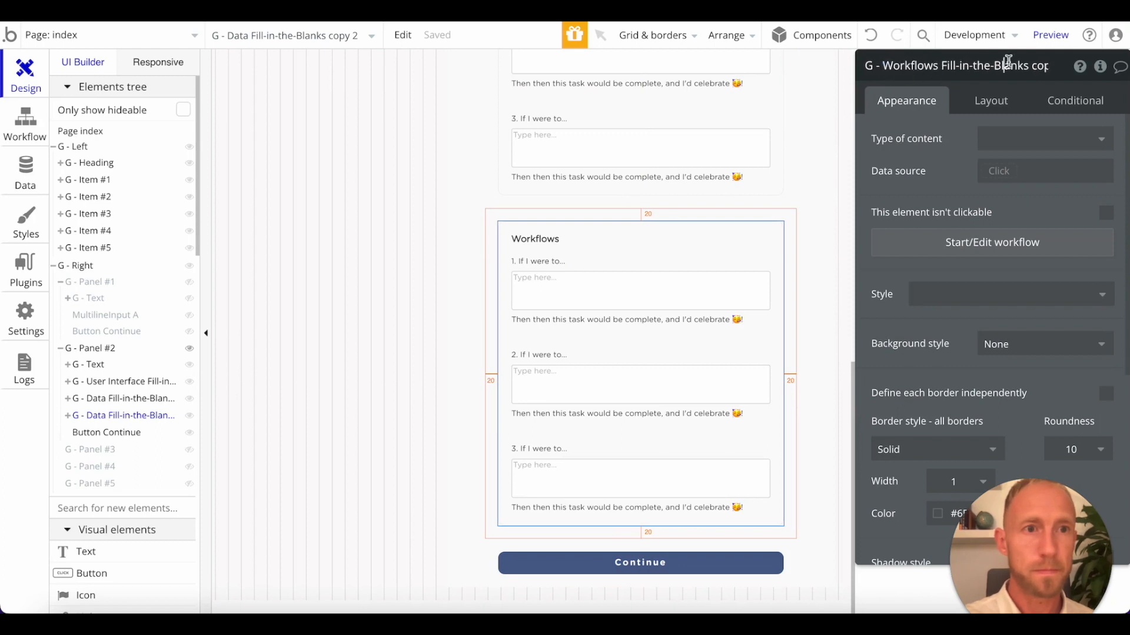
left_click_drag(1026, 69, 1040, 122)
key("BackSpace")
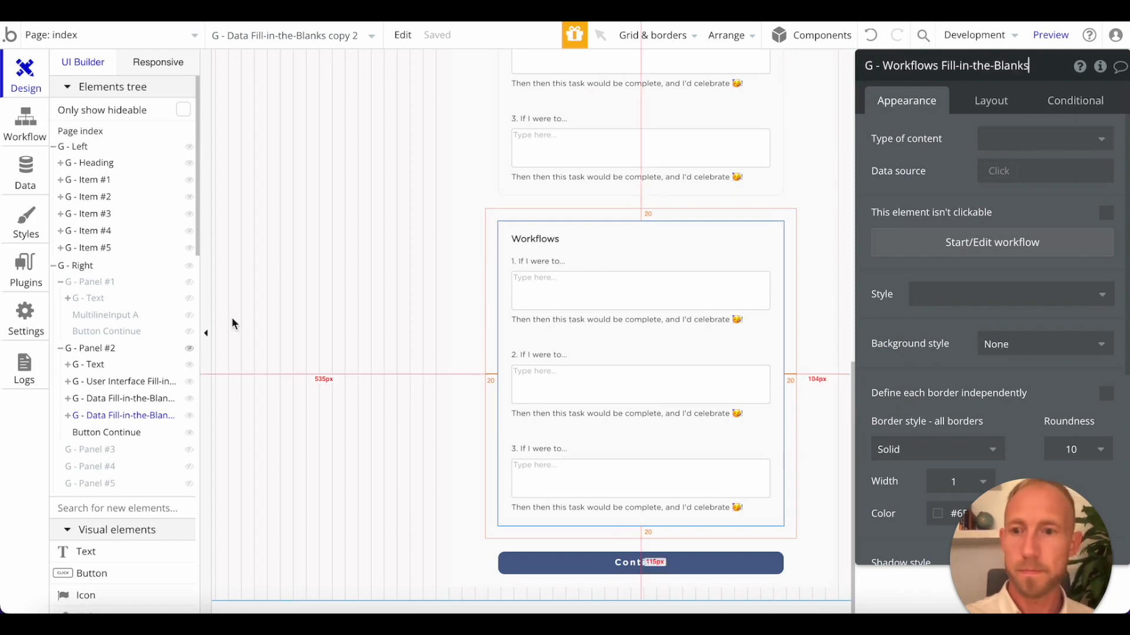
Remove the copy suffix from the Data group's name, leaving "G - Data Fill-in-the-Blanks".
left_click(139, 398)
key("BackSpace")
key("BackSpace")
key("BackSpace")
key("BackSpace")
key("BackSpace")
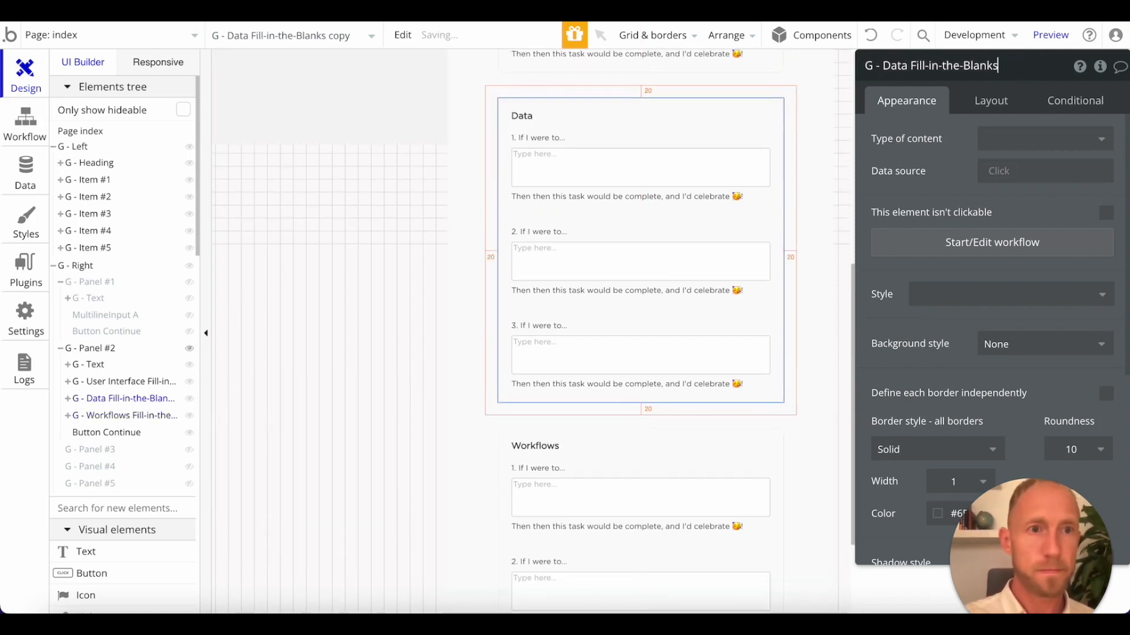
Rename the first multiline input in the Workflows group as "Workflow 1 - FIB Input", reusing the third Data input's name.
left_click(565, 456)
left_click(575, 493)
left_click(641, 360)
left_click(595, 489)
left_click(930, 73)
type("Data 3 - FIB Input")
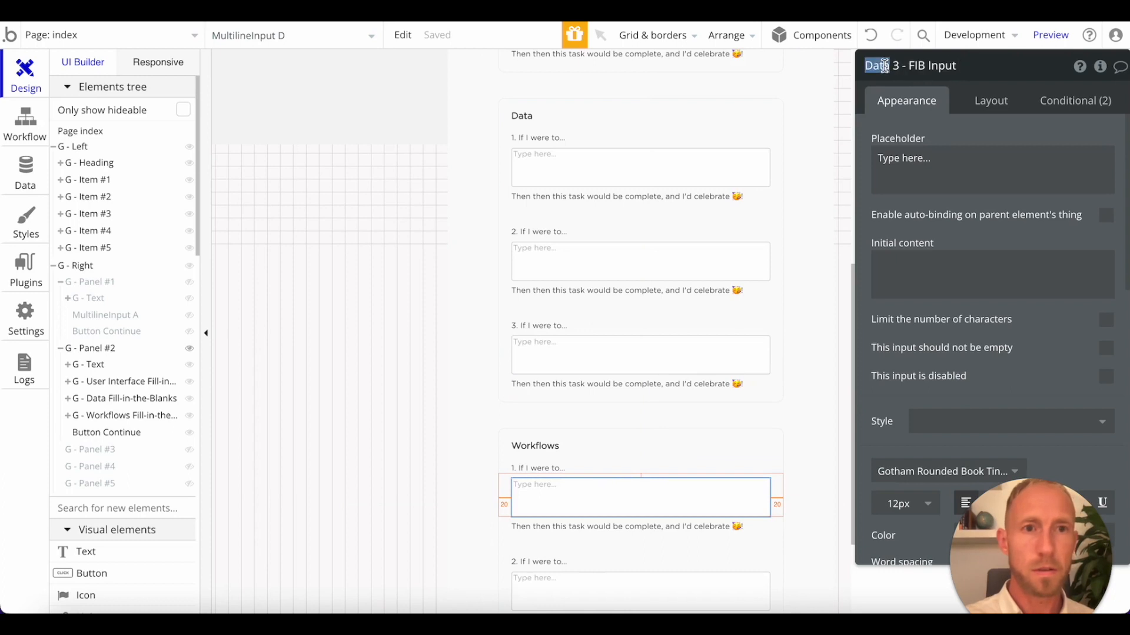
type("Workflow")
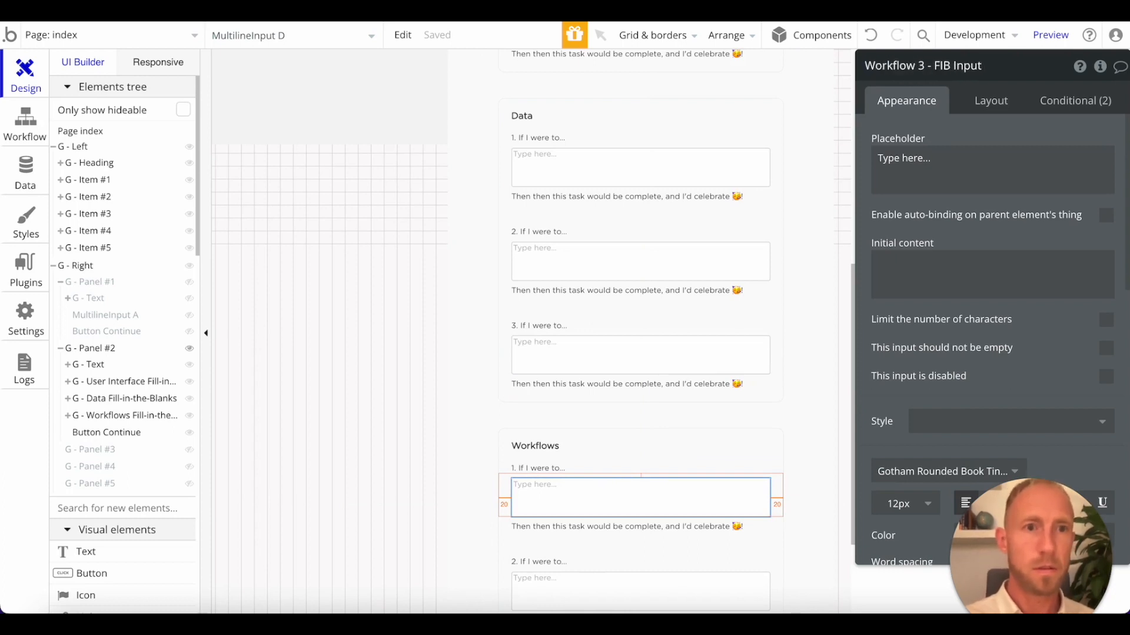
key("ctrl+a")
left_click(927, 69)
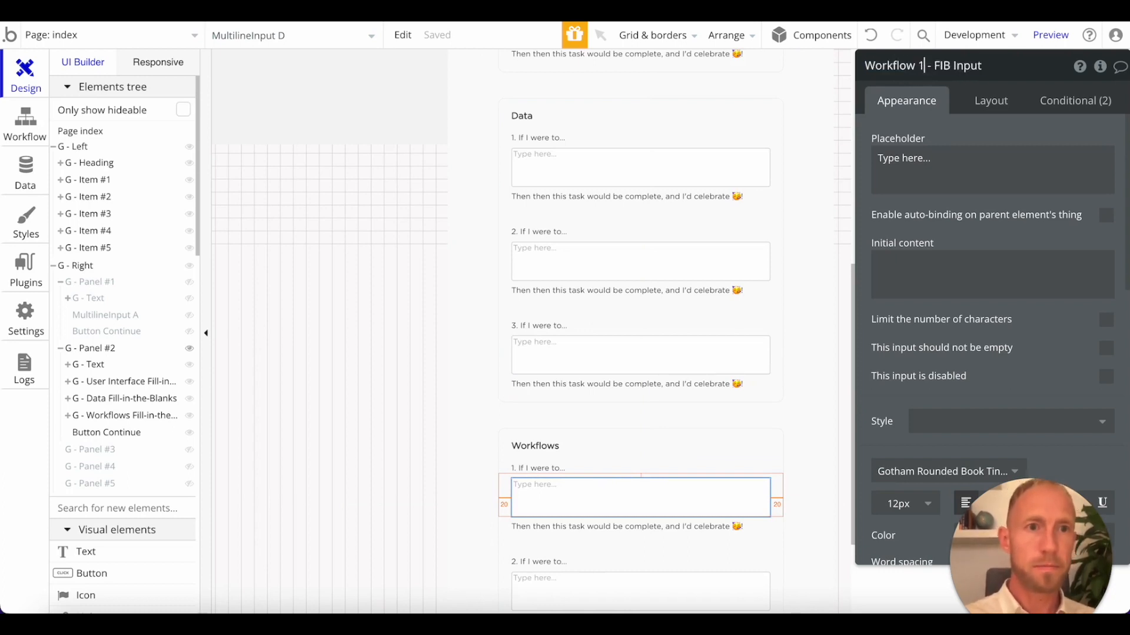
Rename the second multiline input in the Workflows group as "Workflow 2 - FIB Input".
left_click(606, 569)
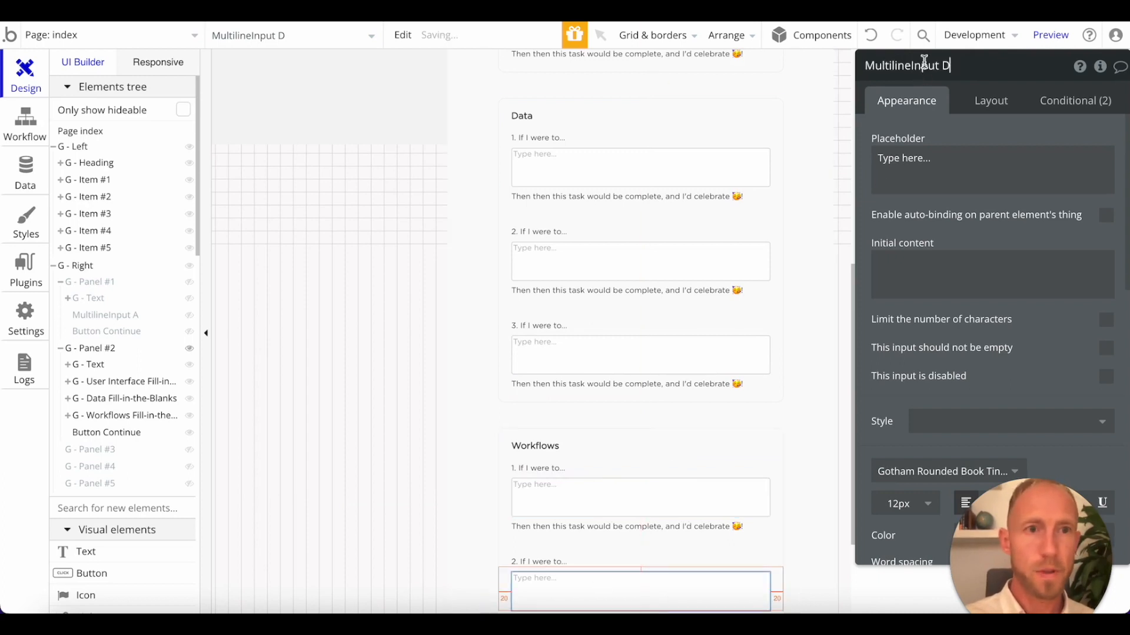
type("Workflow 1 - FIB Input")
key("ctrl+a")
type("Workflow 1 - FIB Input")
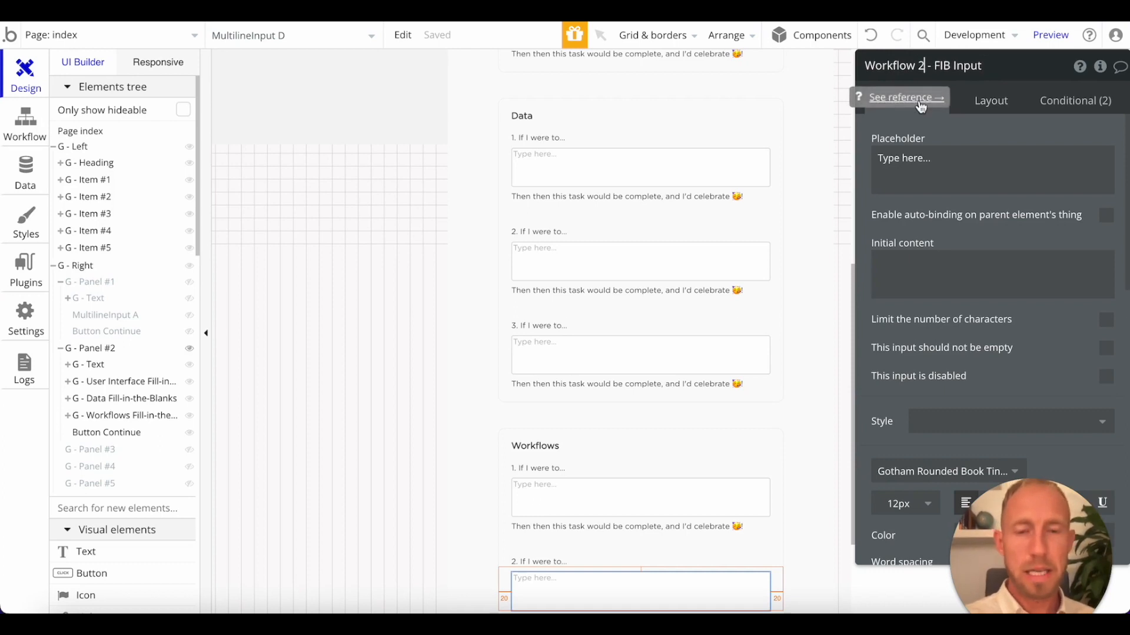
Rename the third multiline input in the Workflows group as "Workflow 3 - FIB Input".
scroll(749, 434, "down", 3)
left_click(706, 540)
left_click(907, 71)
key("ctrl+a")
type("Workflow 1 - FIB Input")
type("3")
key("Return")
Set the bottom margin of Panel #2's Continue button to 40 px.
scroll(673, 277, "down", 2)
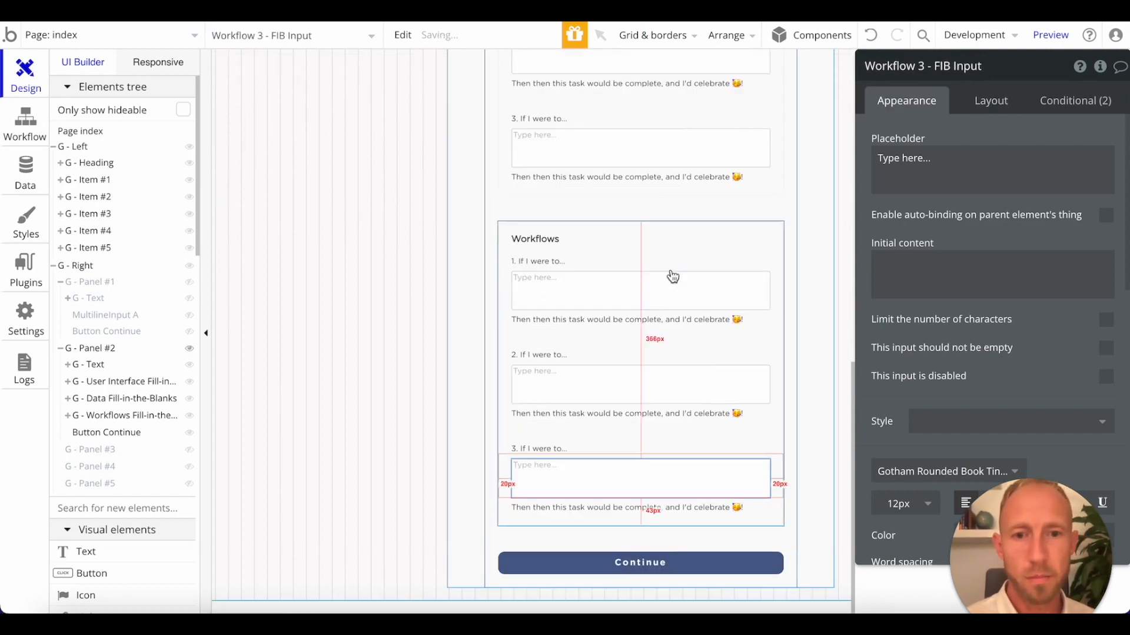
left_click(709, 571)
left_click(462, 574)
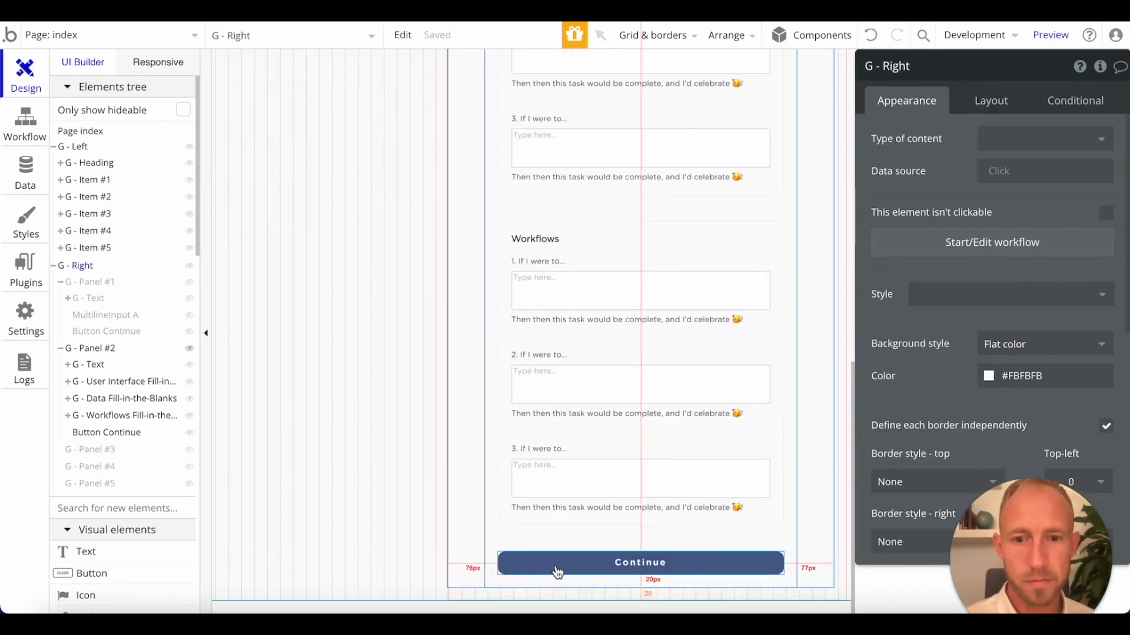
left_click(558, 572)
left_click(991, 100)
scroll(995, 236, "down", 2)
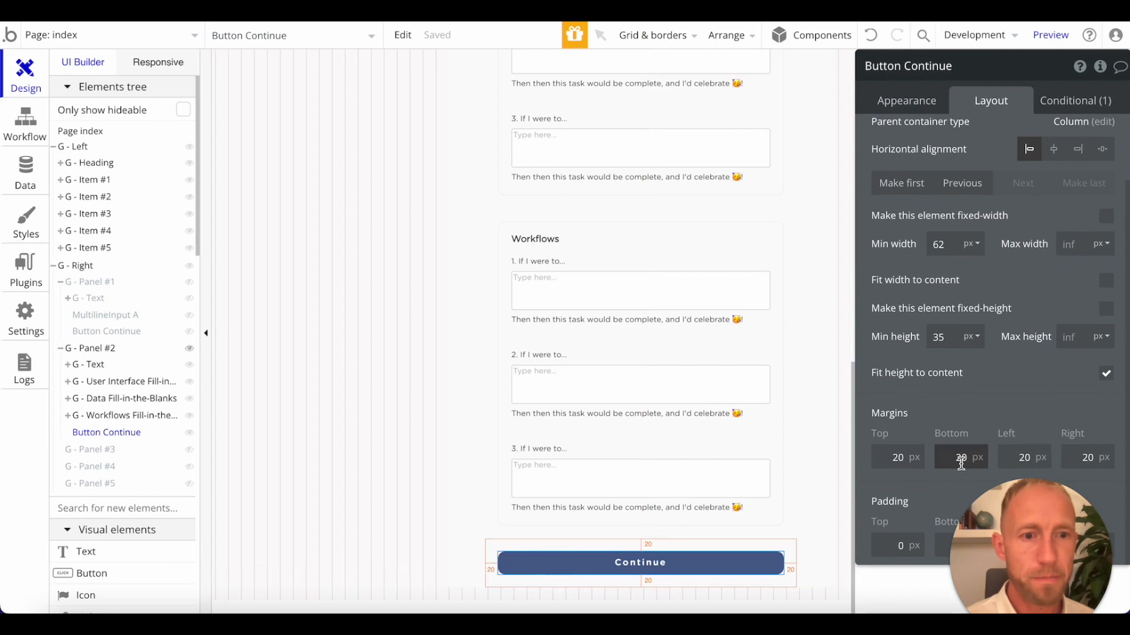
type("4")
key("Return")
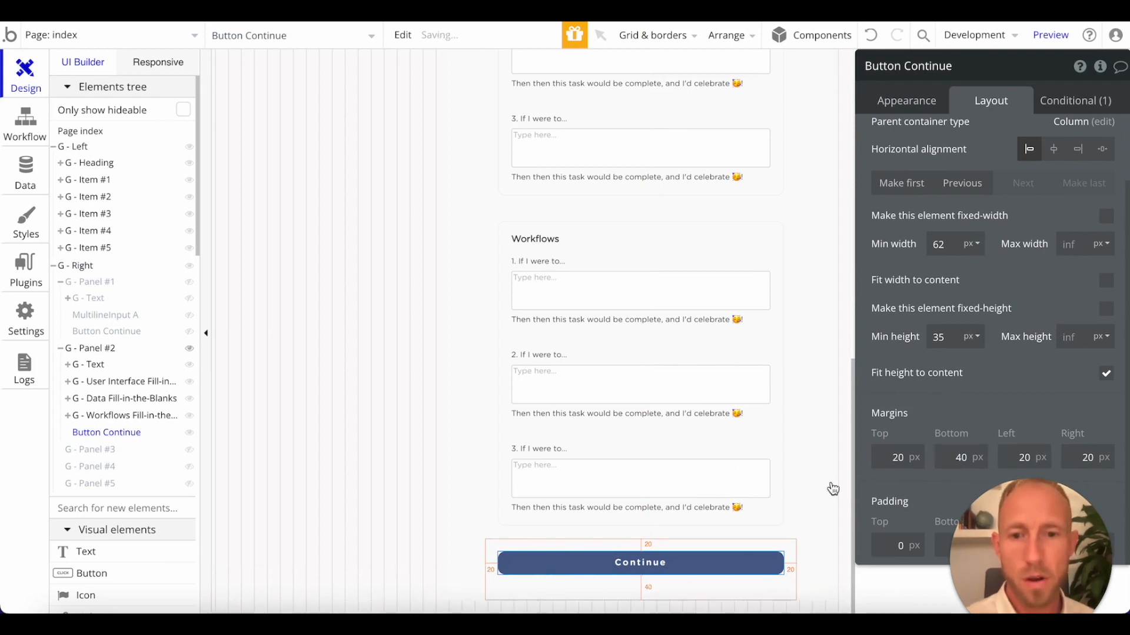
Reload the page preview and review the User Interface, Data and Workflows groups in the Add Specificity panel.
left_click(461, 410)
left_click(347, 12)
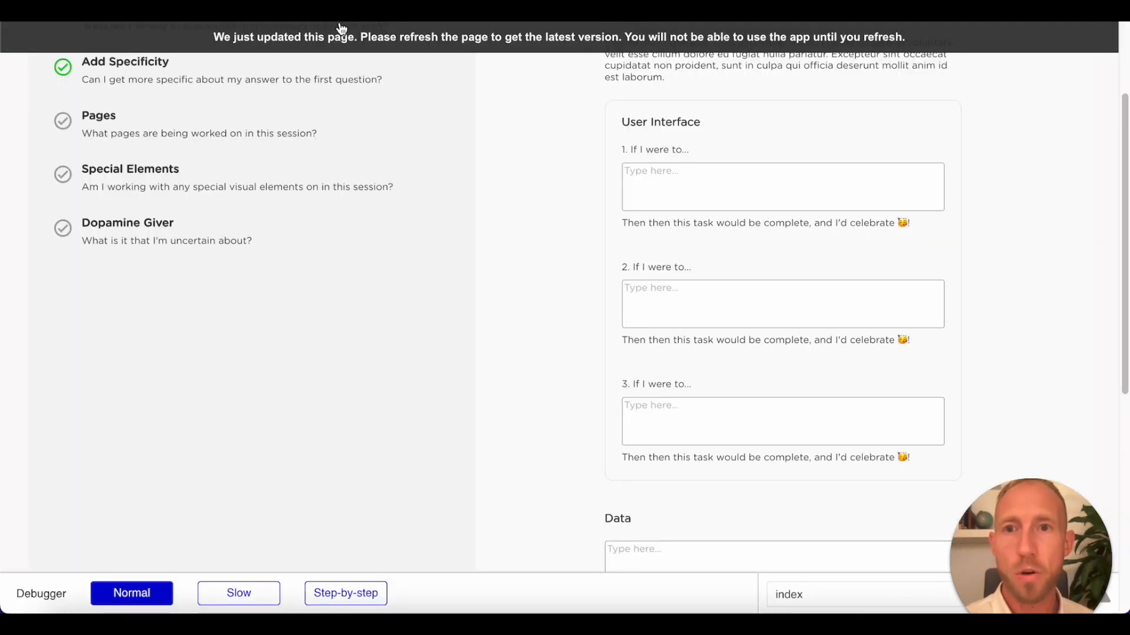
key("super+r")
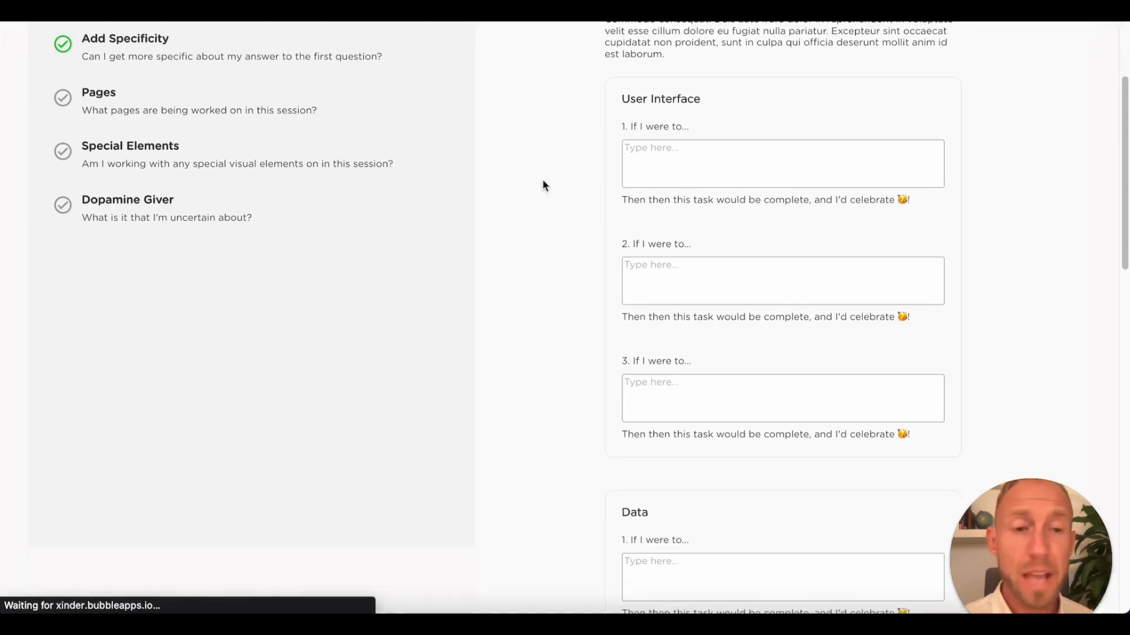
scroll(641, 232, "down", 20)
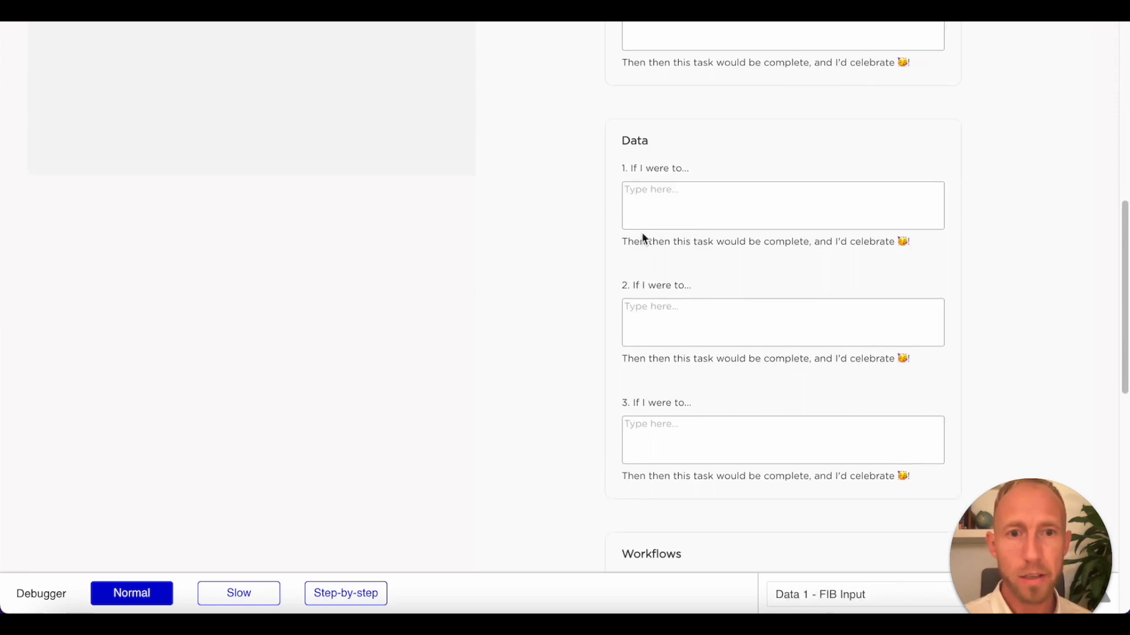
scroll(668, 285, "up", 10)
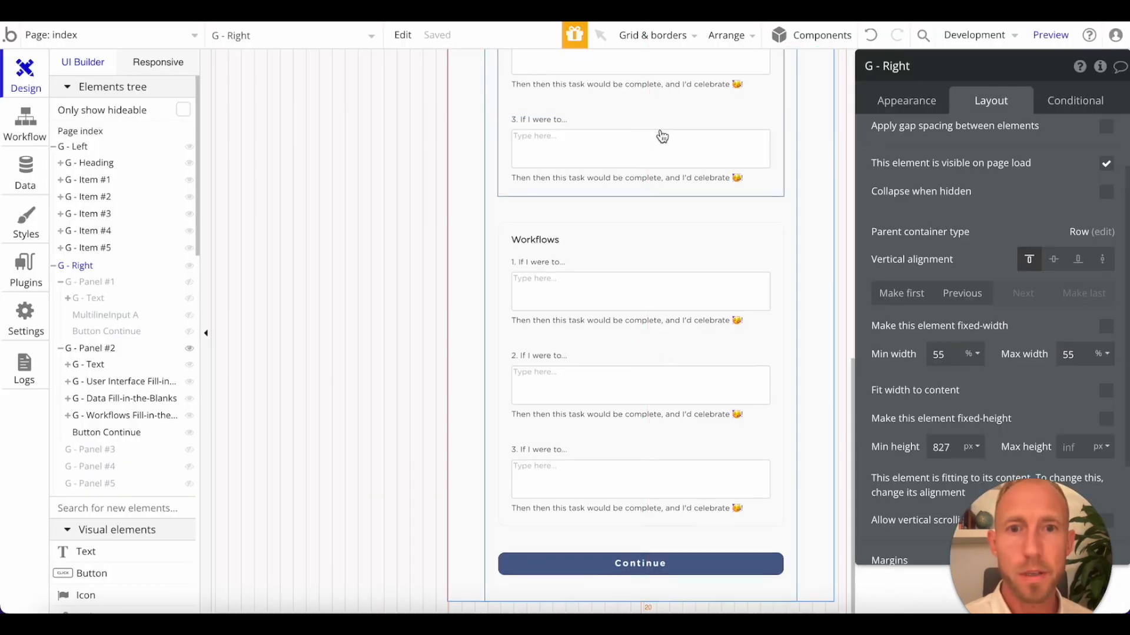
Examine the whole Add Specificity panel in the editor, including the layout settings of the Continue button and User Interface group.
scroll(671, 137, "up", 10)
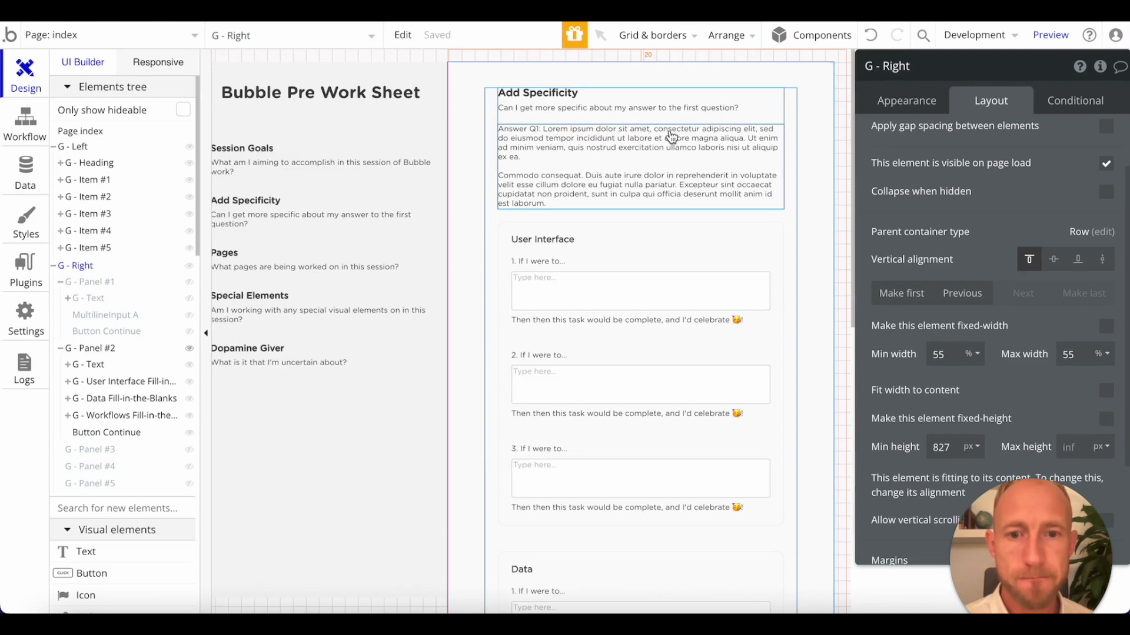
scroll(671, 136, "down", 5)
scroll(671, 136, "up", 4)
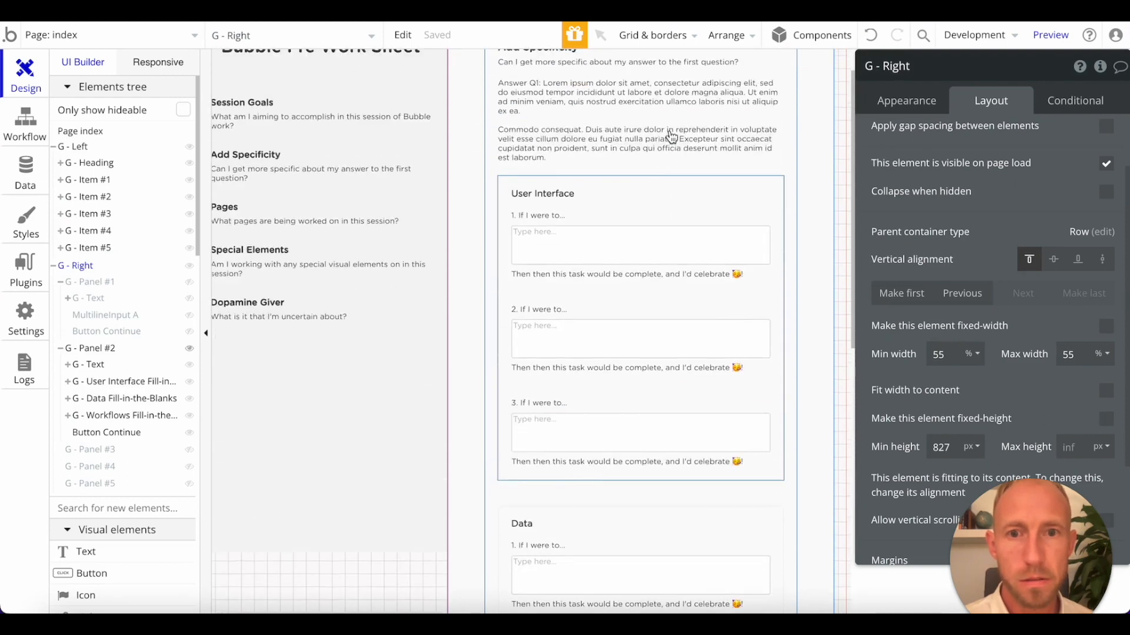
scroll(671, 136, "down", 10)
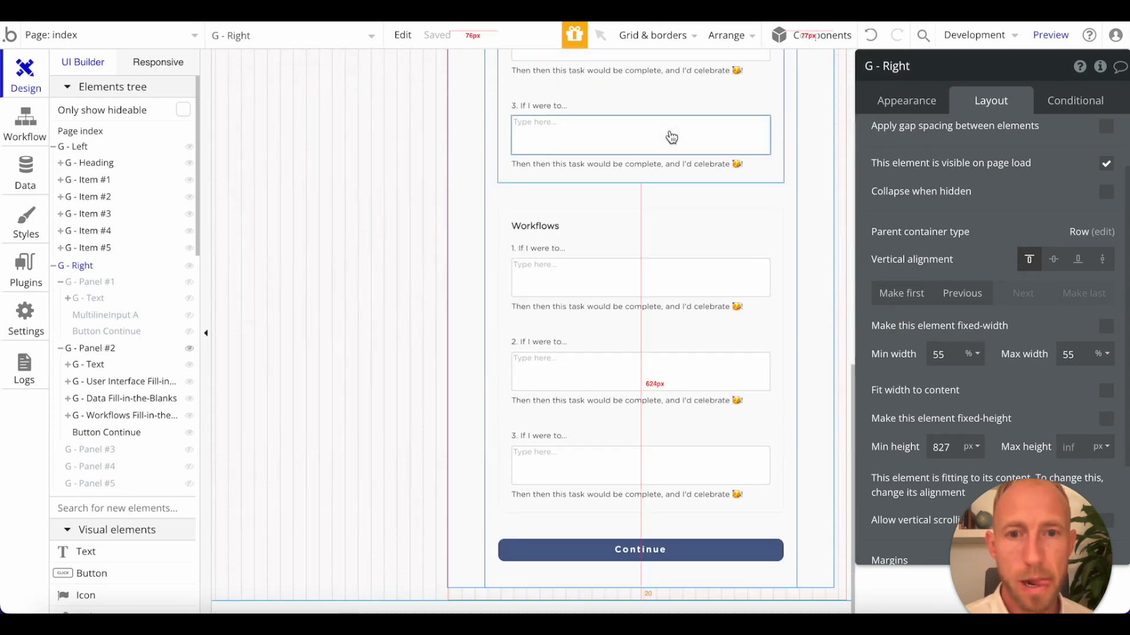
scroll(580, 192, "up", 10)
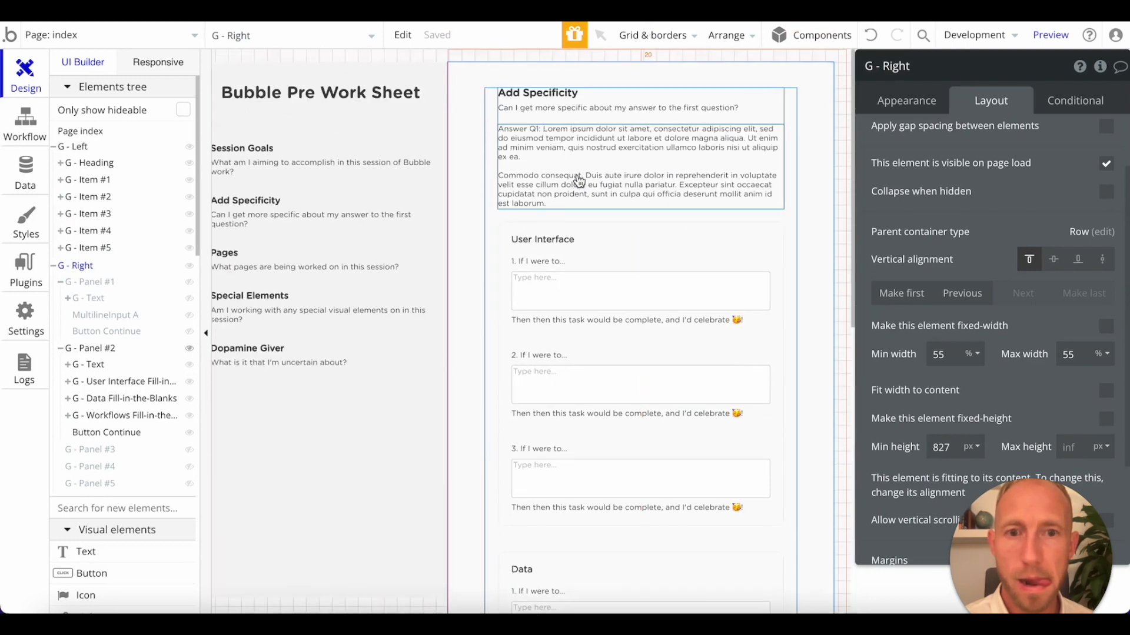
scroll(579, 181, "down", 10)
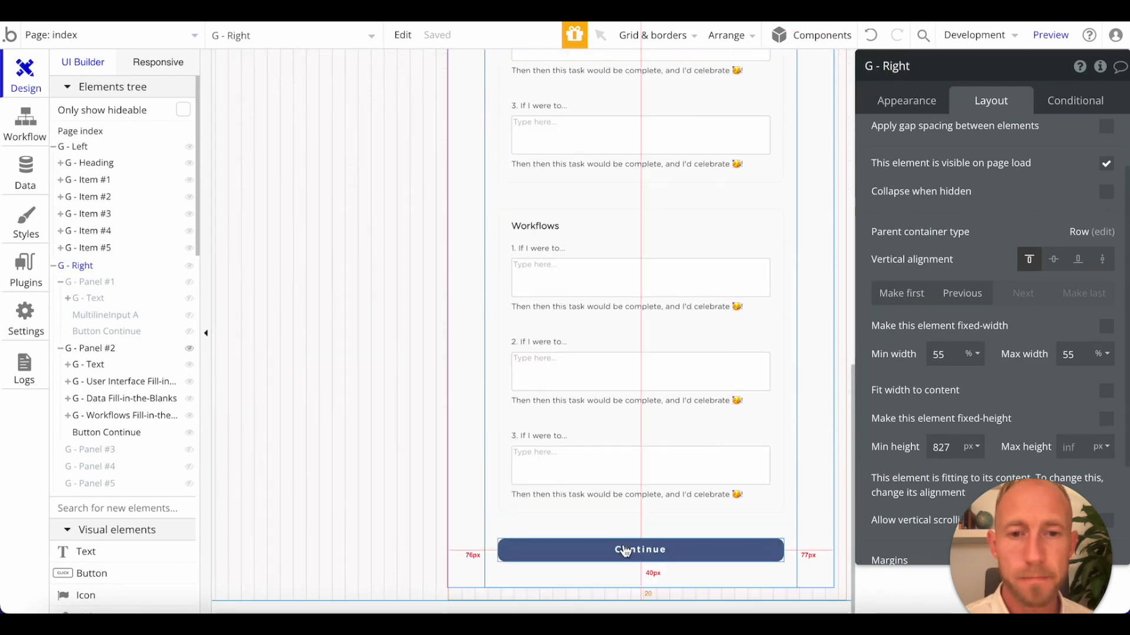
left_click(625, 551)
scroll(624, 441, "up", 10)
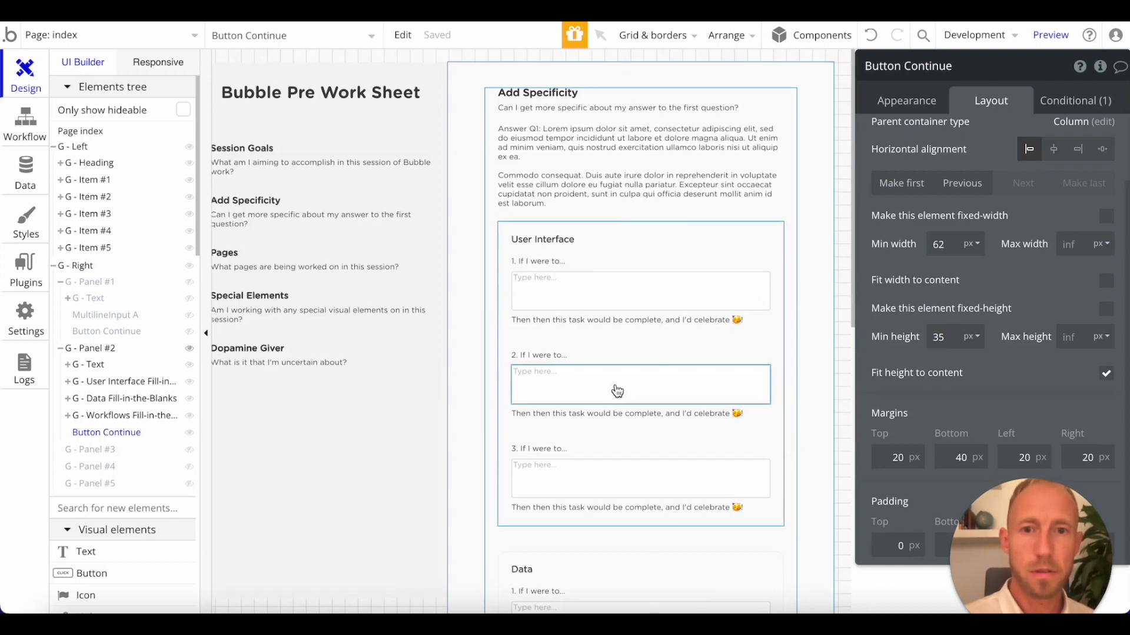
left_click(590, 533)
left_click(594, 522)
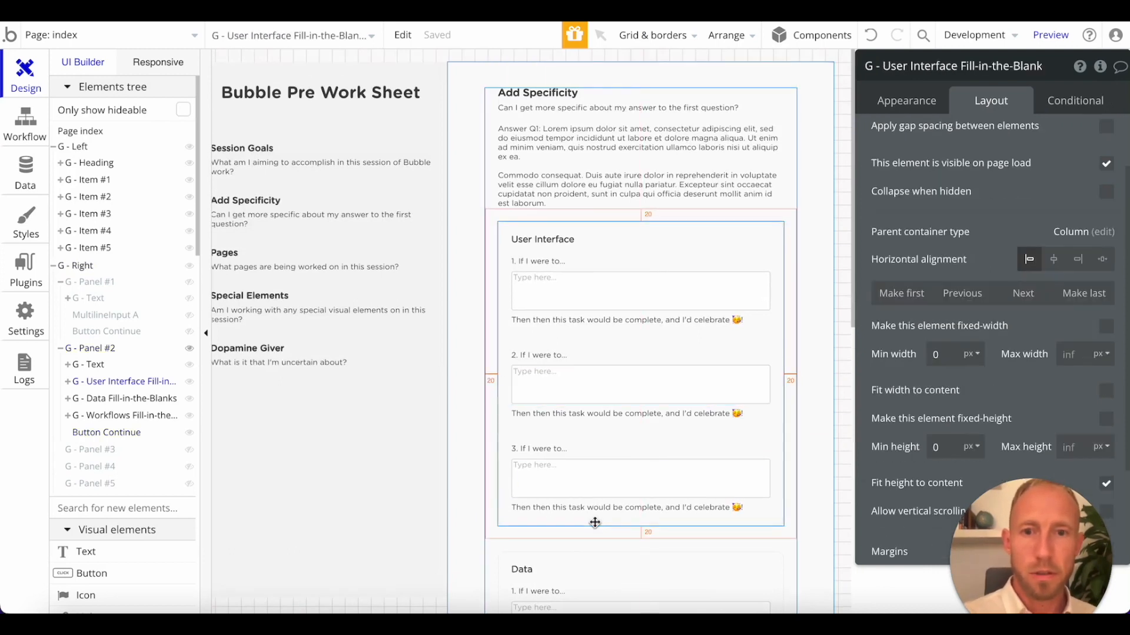
Paste a copy of the Continue button into the User Interface group and another into the Data group.
key("super+v")
scroll(615, 476, "down", 10)
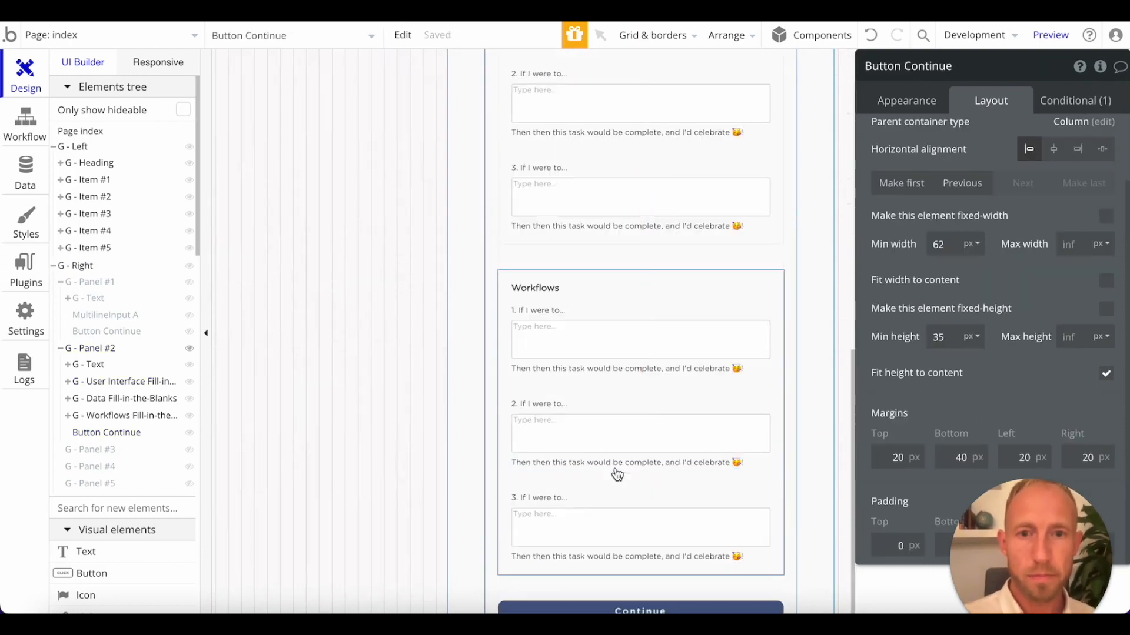
left_click(590, 241)
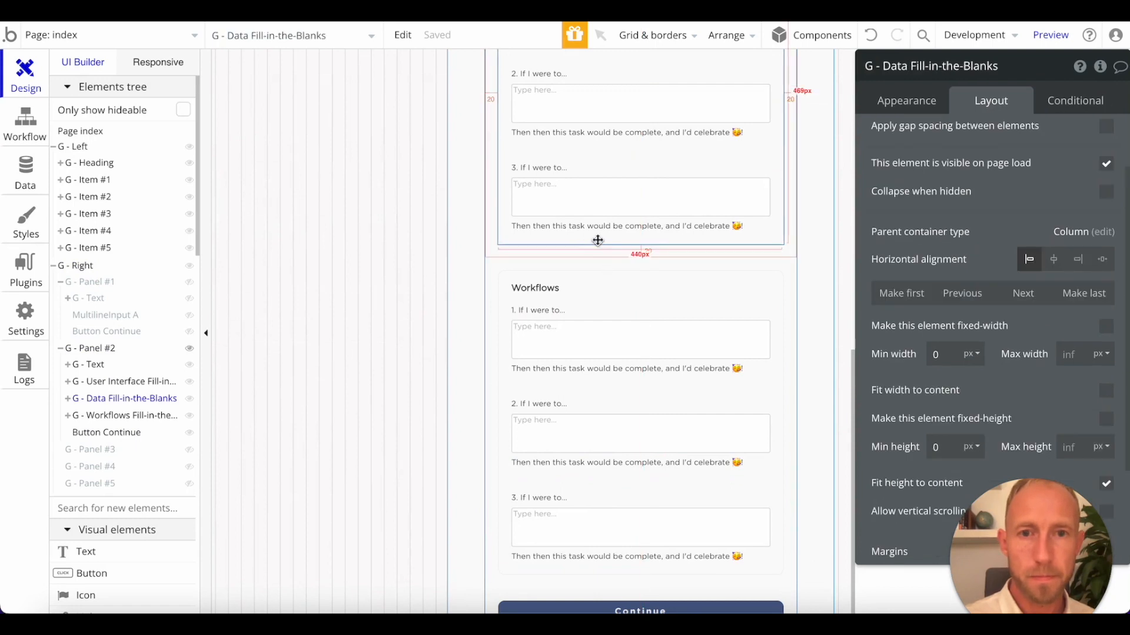
key("super+v")
scroll(663, 255, "up", 8)
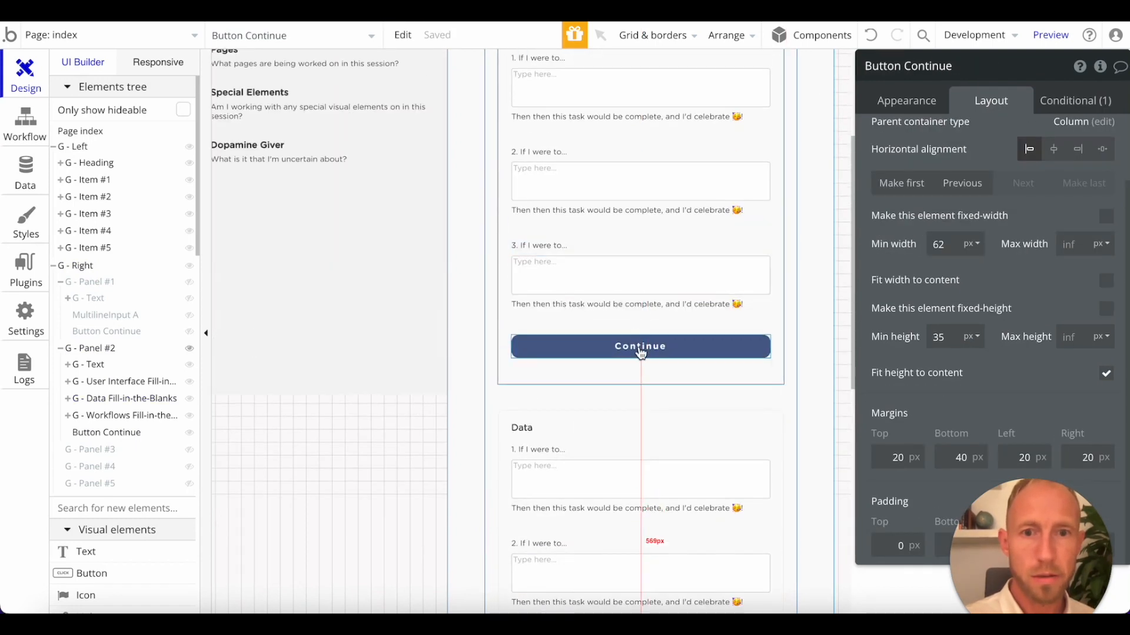
Rename the User Interface group's button as "Button Submit UI" and select the whole name for reuse.
double_click(931, 63)
type("Sub")
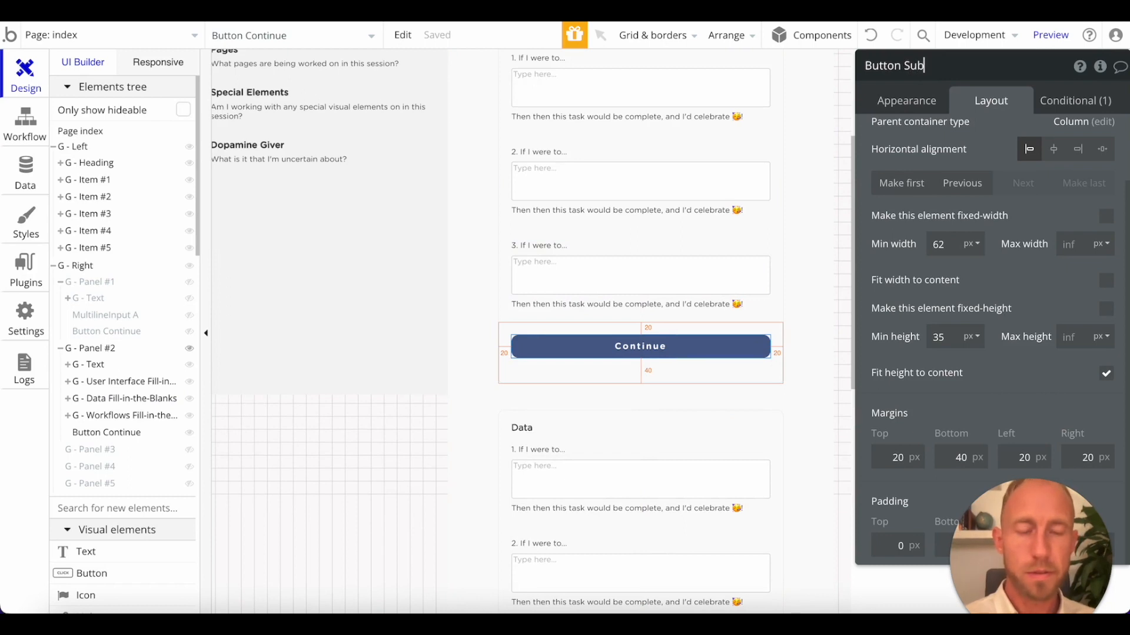
type("mit")
scroll(745, 219, "up", 2)
type("UI")
key("super+a")
key("super+c")
scroll(665, 430, "down", 8)
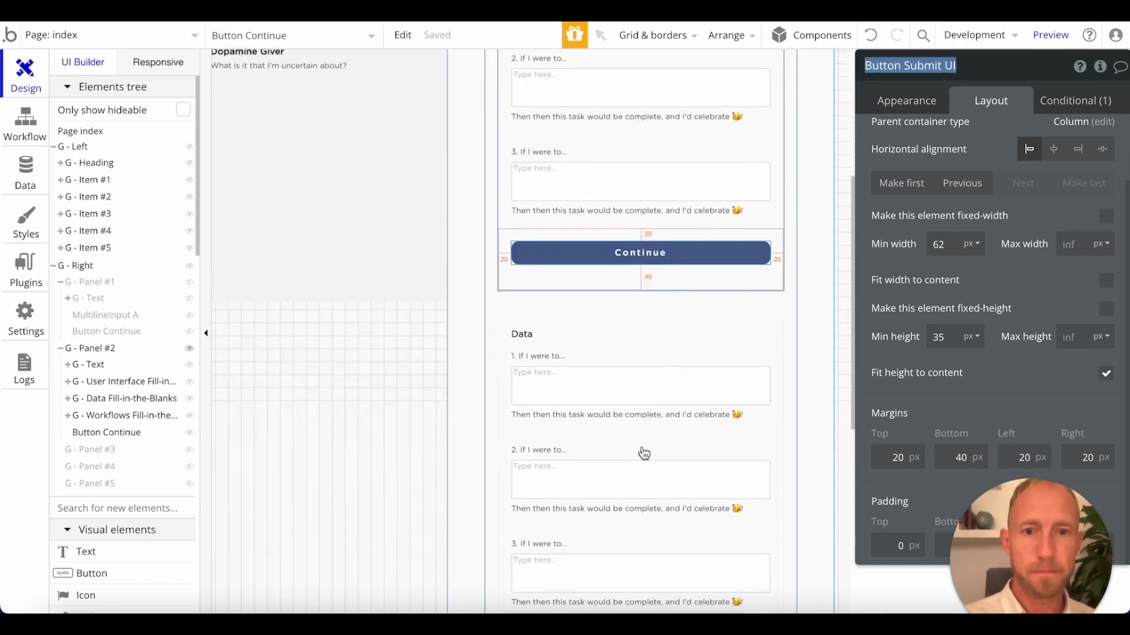
Rename the Data group's button as "Button Submit Data".
left_click(669, 313)
triple_click(935, 65)
key("super+v")
type("Data")
scroll(719, 396, "down", 3)
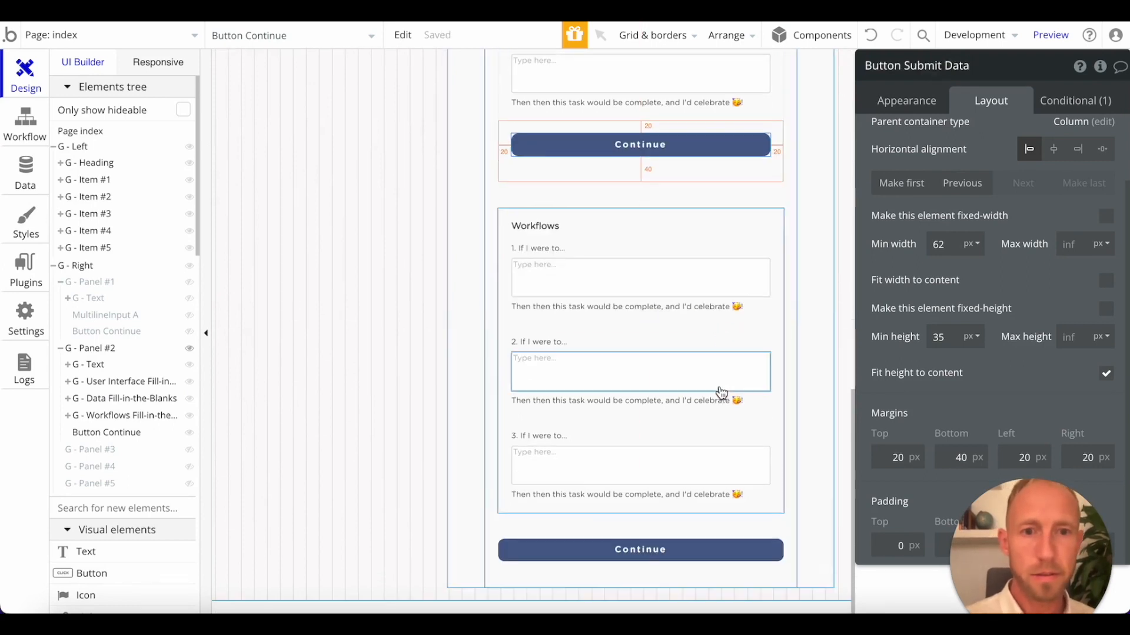
Set the caption of the User Interface group's button to "Submit".
left_click(639, 546)
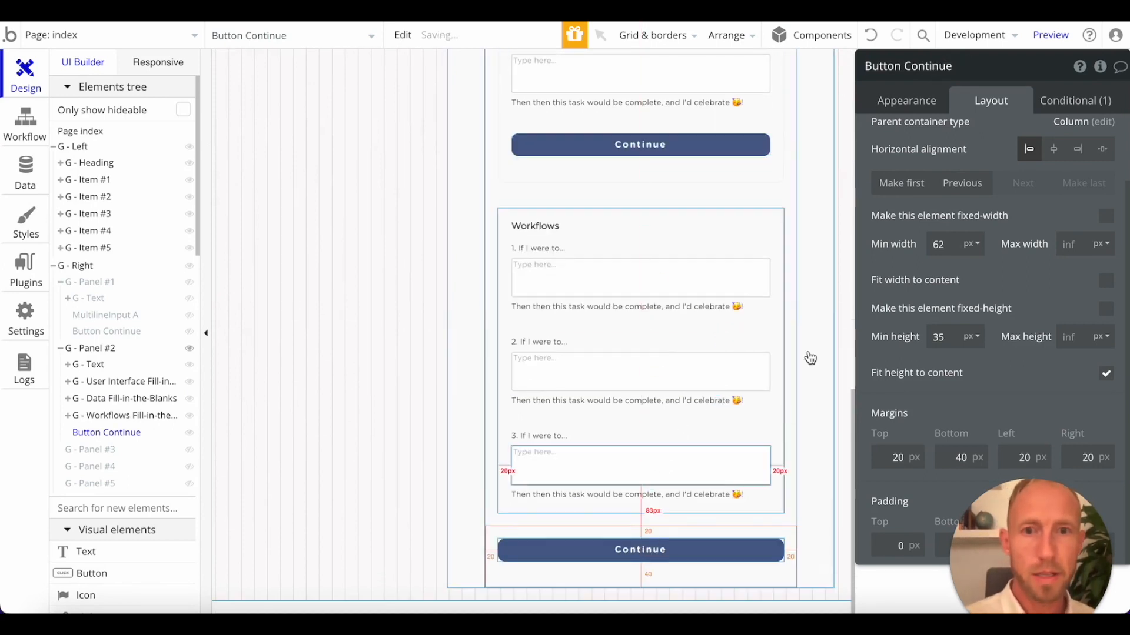
left_click(787, 227)
scroll(726, 189, "up", 9)
left_click(676, 289)
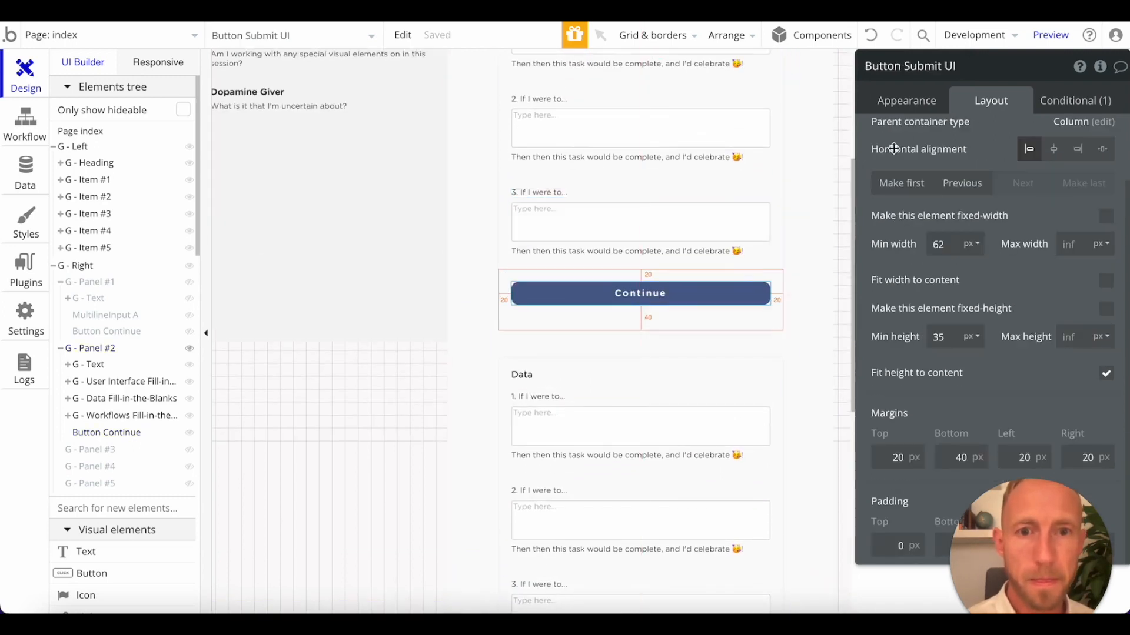
scroll(936, 139, "up", 2)
left_click(906, 101)
double_click(913, 139)
type("Submit")
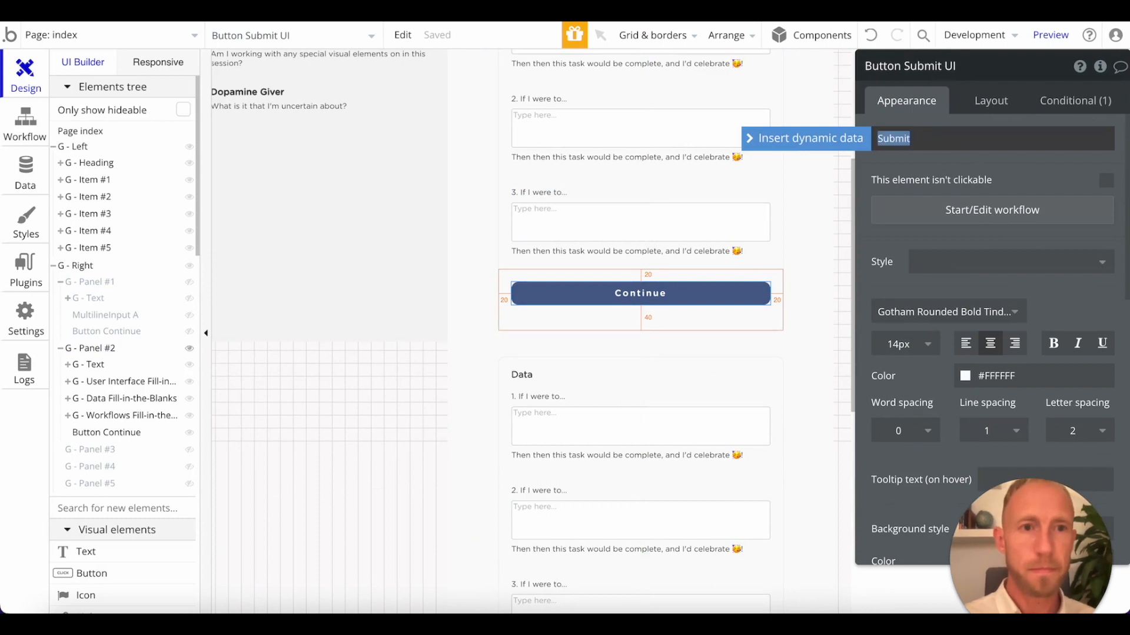
Set the caption of the Data group's button to "Submit".
scroll(653, 380, "down", 6)
double_click(930, 141)
type("Submit")
scroll(659, 406, "down", 3)
scroll(613, 222, "up", 12)
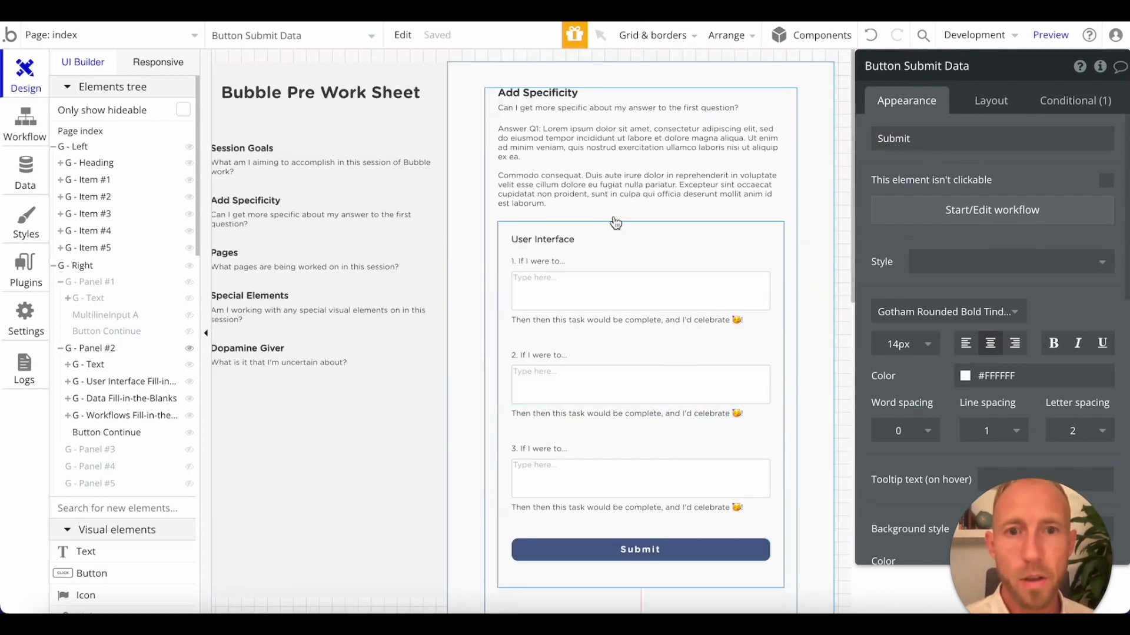
Review the Submit buttons of the User Interface and Data groups in the Add Specificity panel.
scroll(625, 370, "down", 2)
left_click(756, 407)
scroll(748, 195, "up", 3)
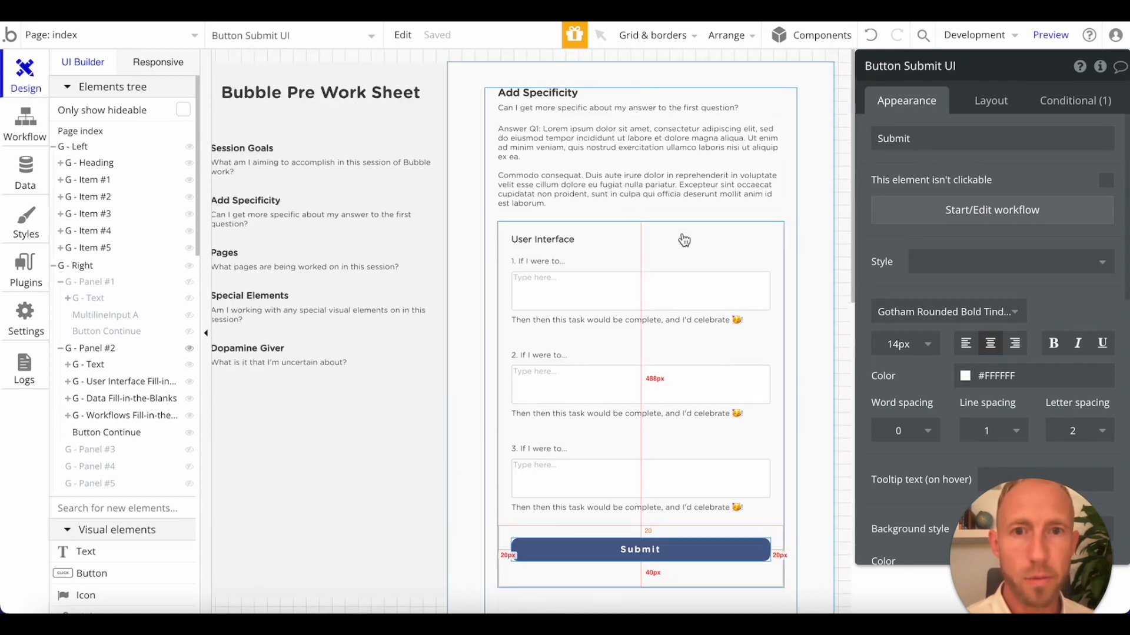
left_click(680, 239)
left_click(667, 556)
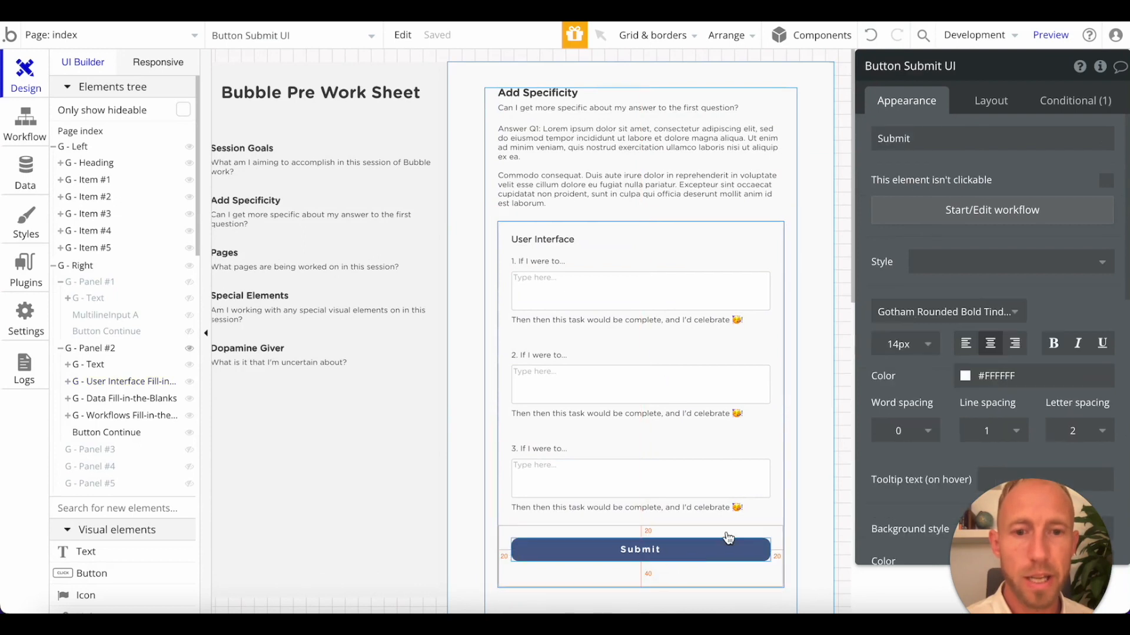
scroll(706, 383, "down", 5)
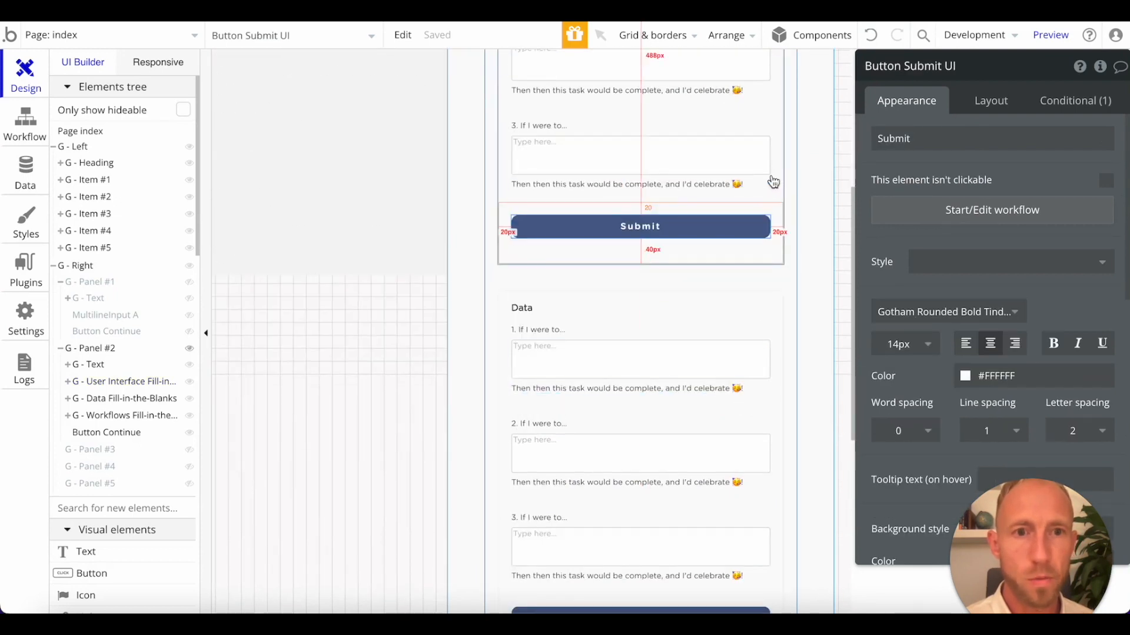
Turn on Collapse when hidden for the User Interface and Data groups, and check Panel #2's layout settings.
left_click(990, 100)
left_click(781, 149)
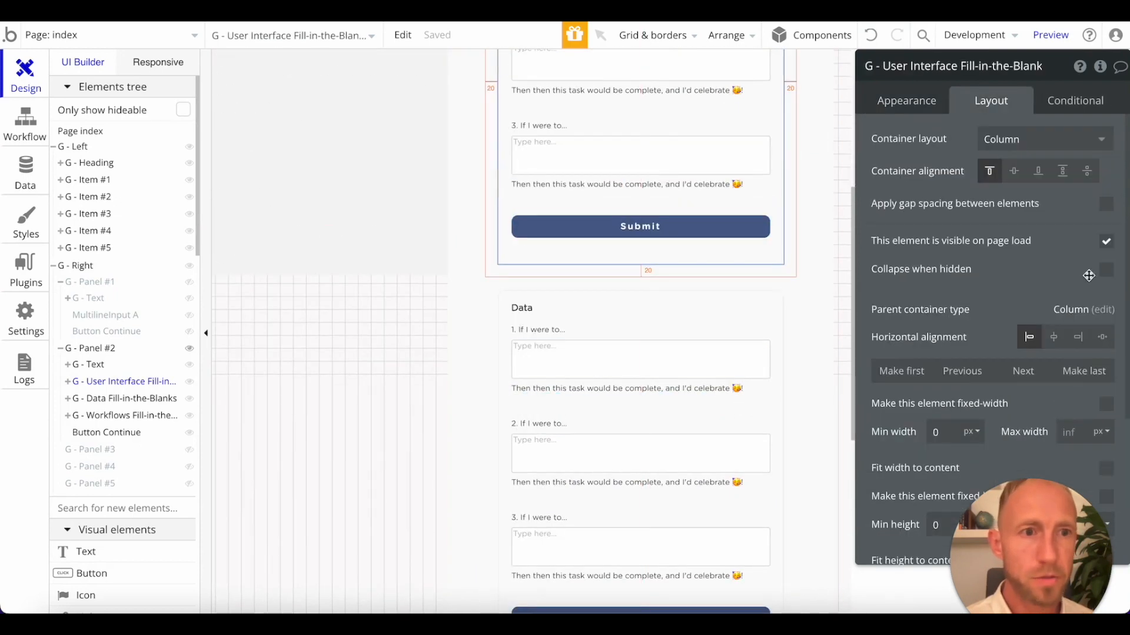
left_click(1107, 271)
left_click(777, 416)
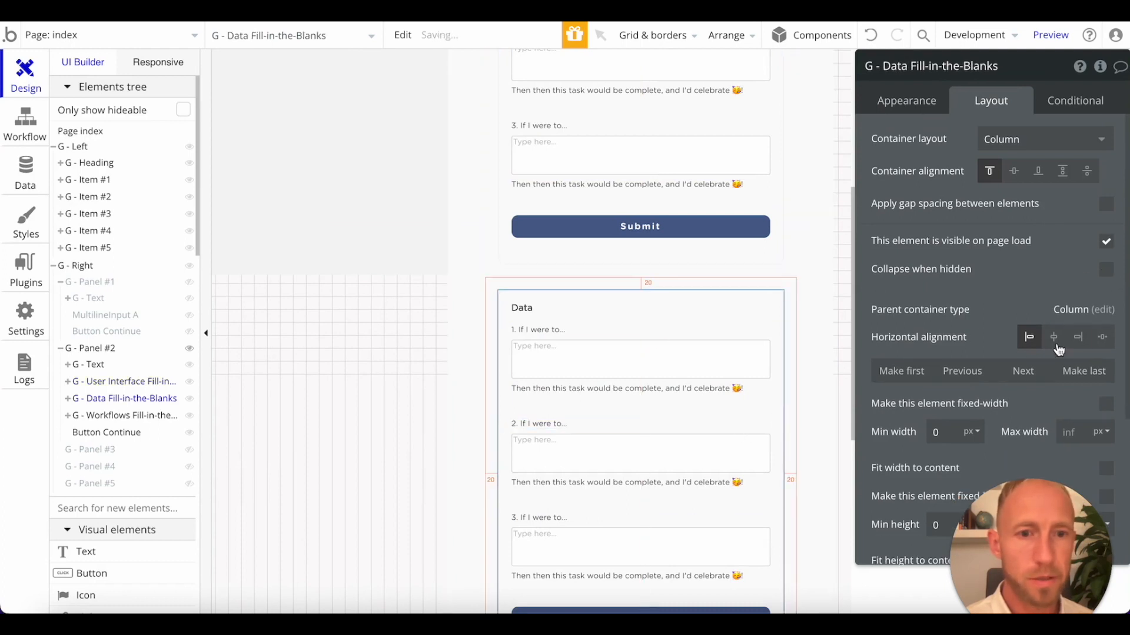
left_click(1103, 273)
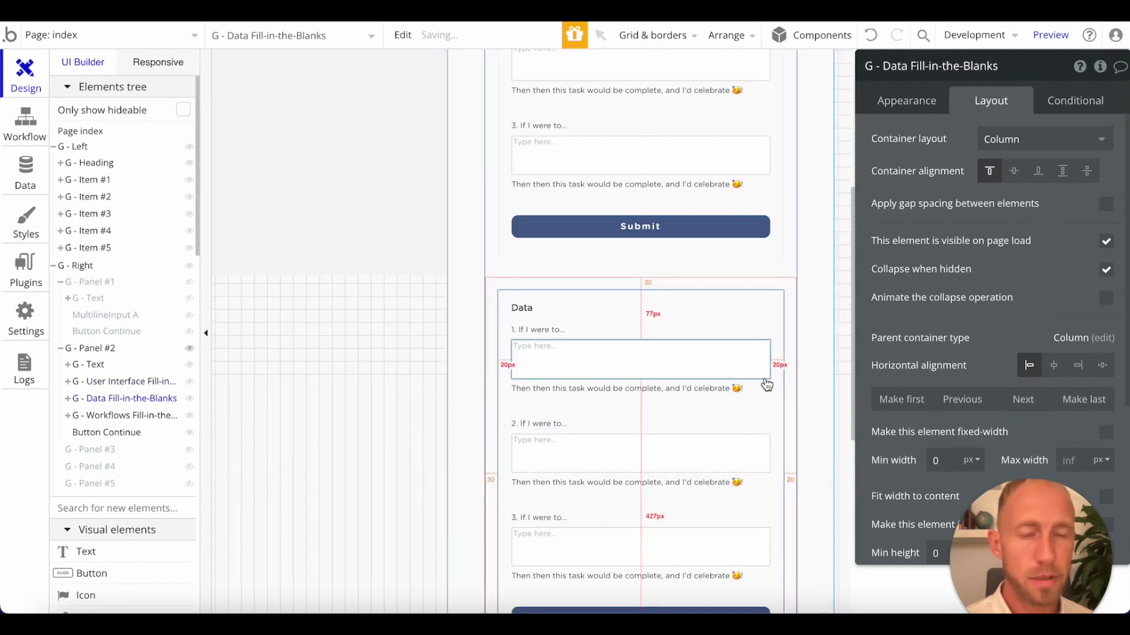
left_click(794, 370)
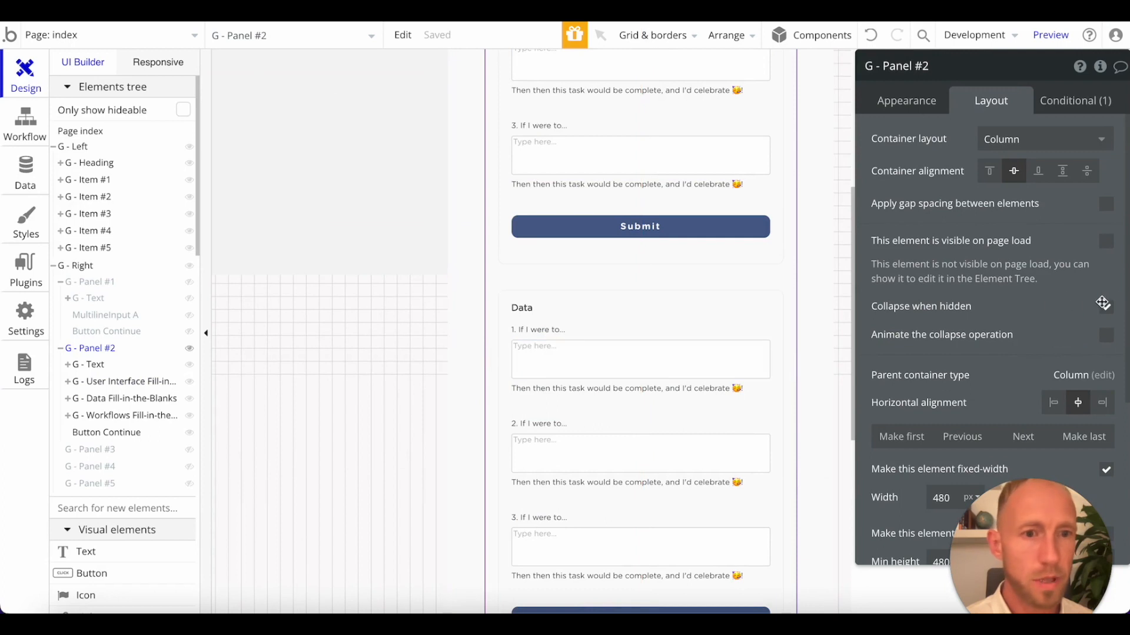
scroll(619, 428, "up", 5)
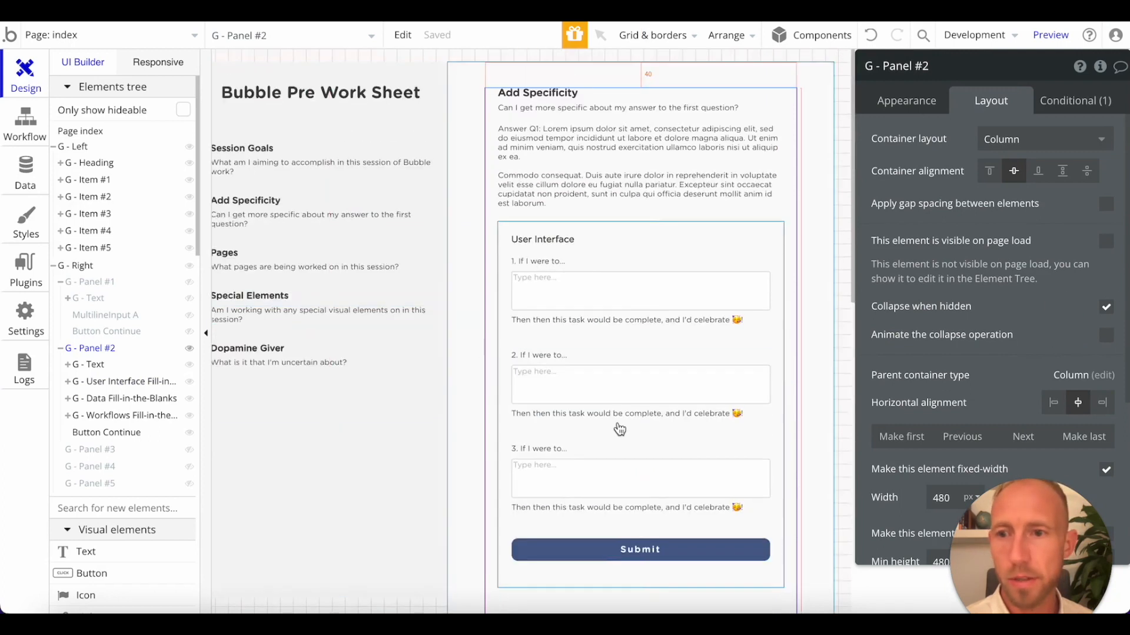
left_click(779, 236)
left_click(781, 231)
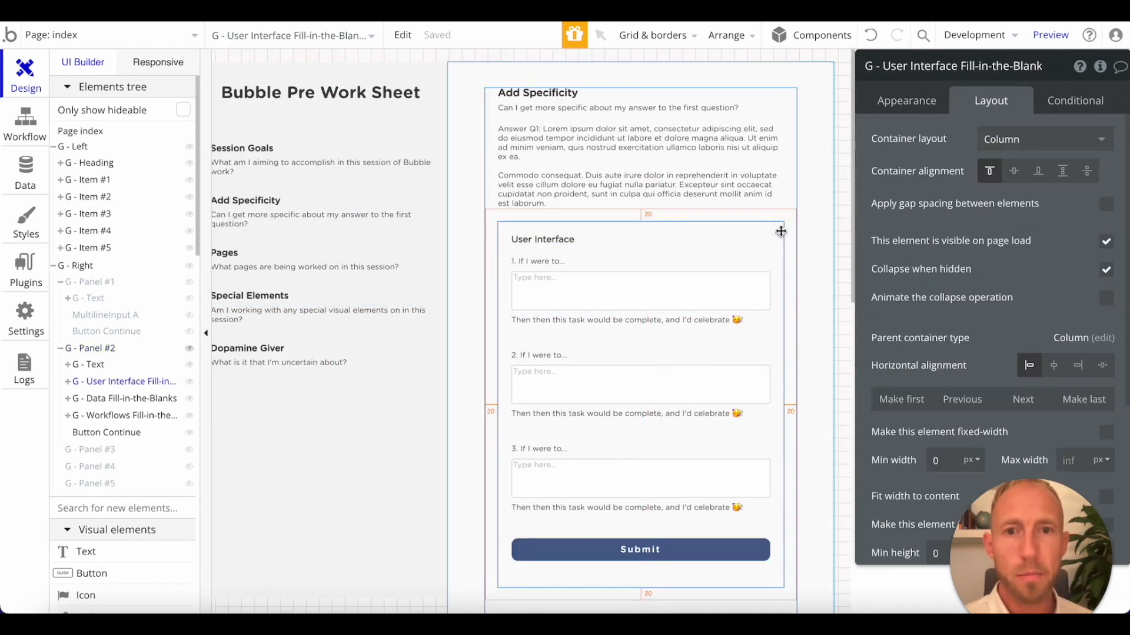
Make the "Answer Q1" label in Panel #2's text bold with [b] and [/b] tags, and reload the page preview.
left_click_drag(780, 231, 540, 136)
left_click(534, 156)
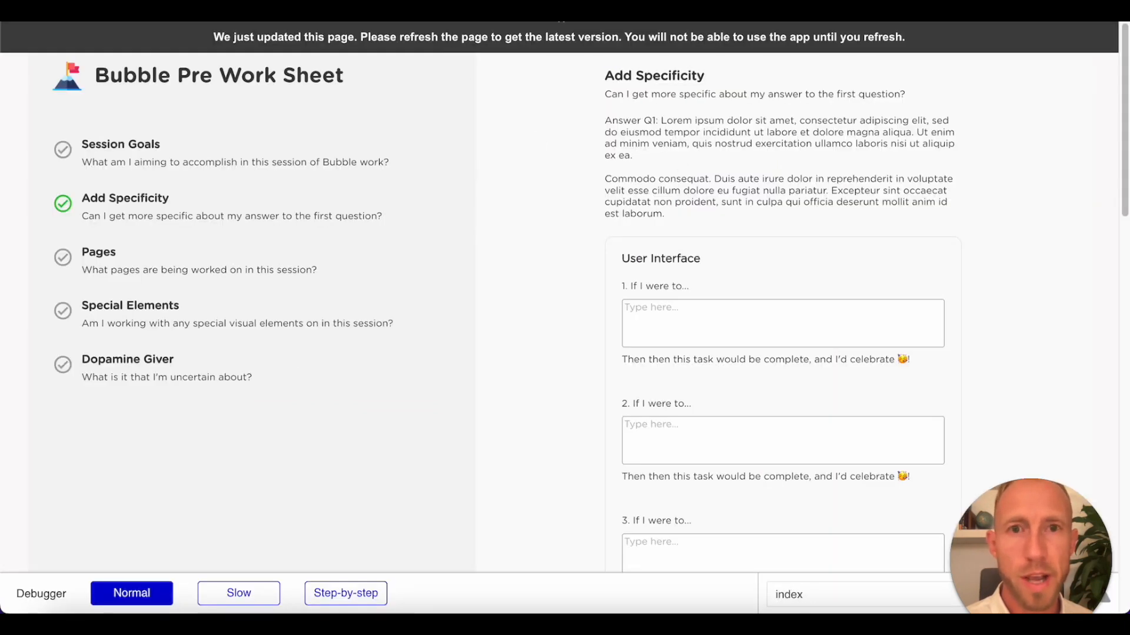
left_click(695, 142)
key("super+r")
left_click_drag(587, 129, 738, 205)
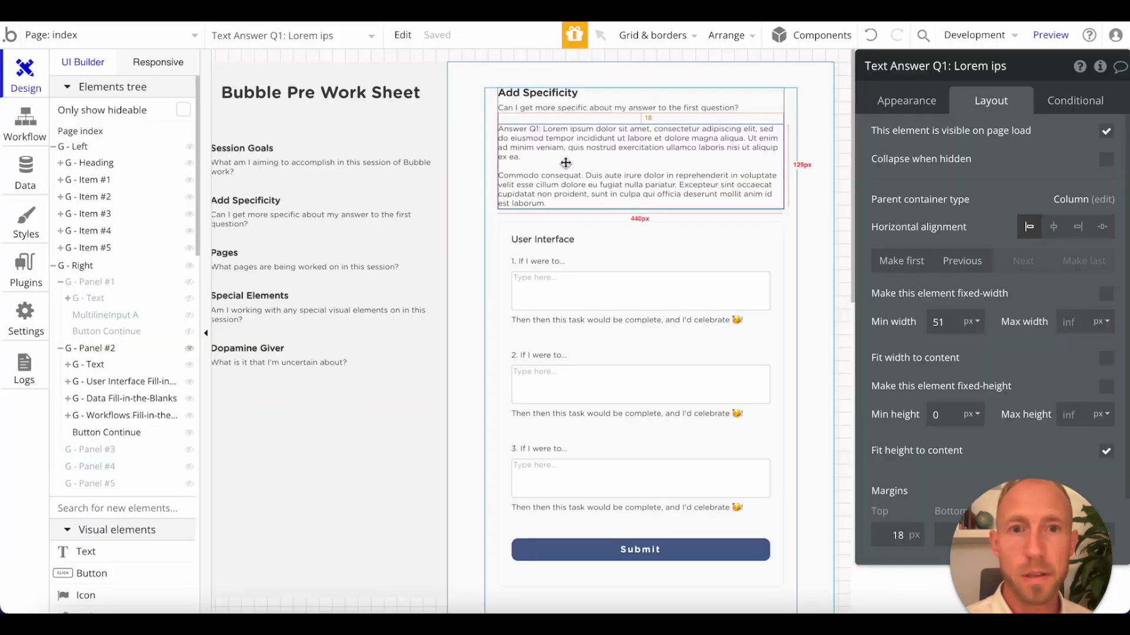
left_click(906, 101)
left_click_drag(930, 138, 883, 137)
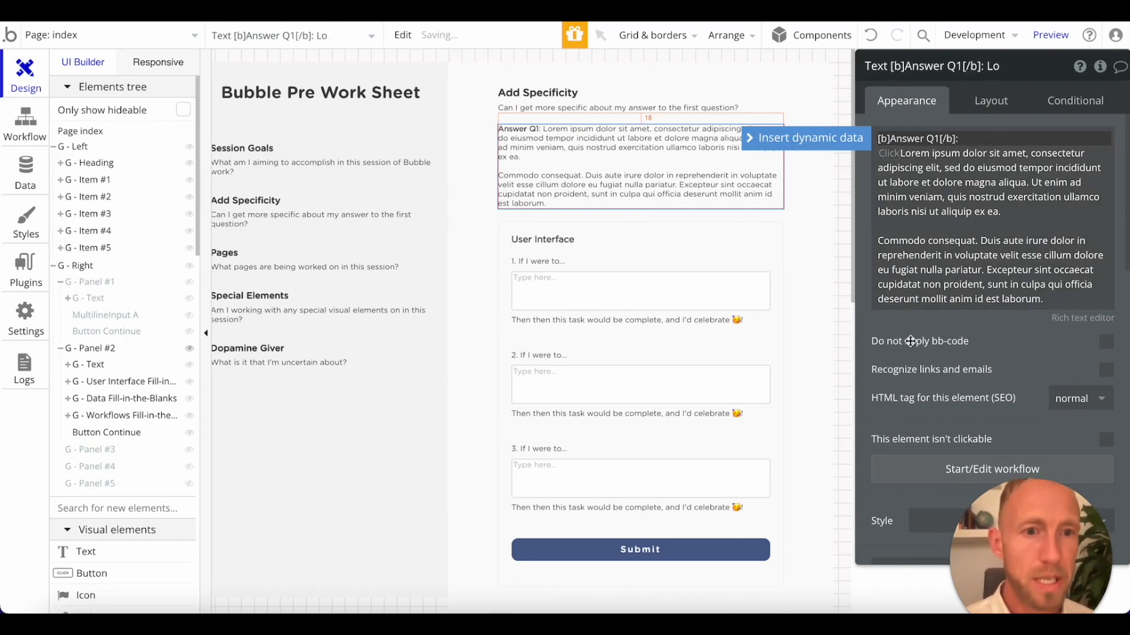
left_click(1006, 339)
key("ctrl+Tab")
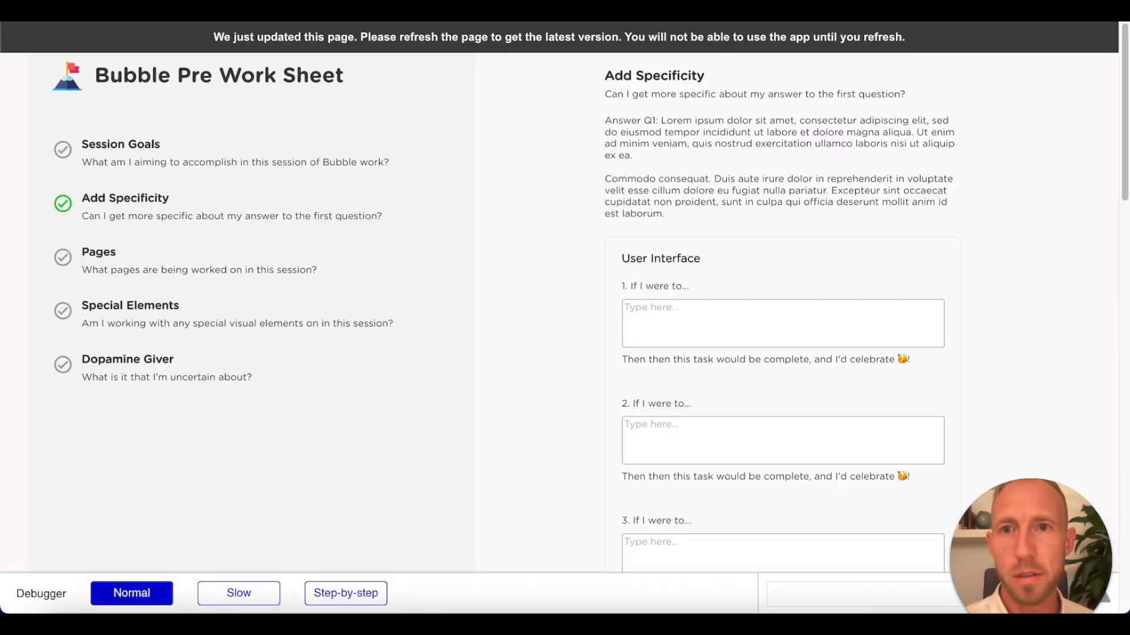
key("super+r")
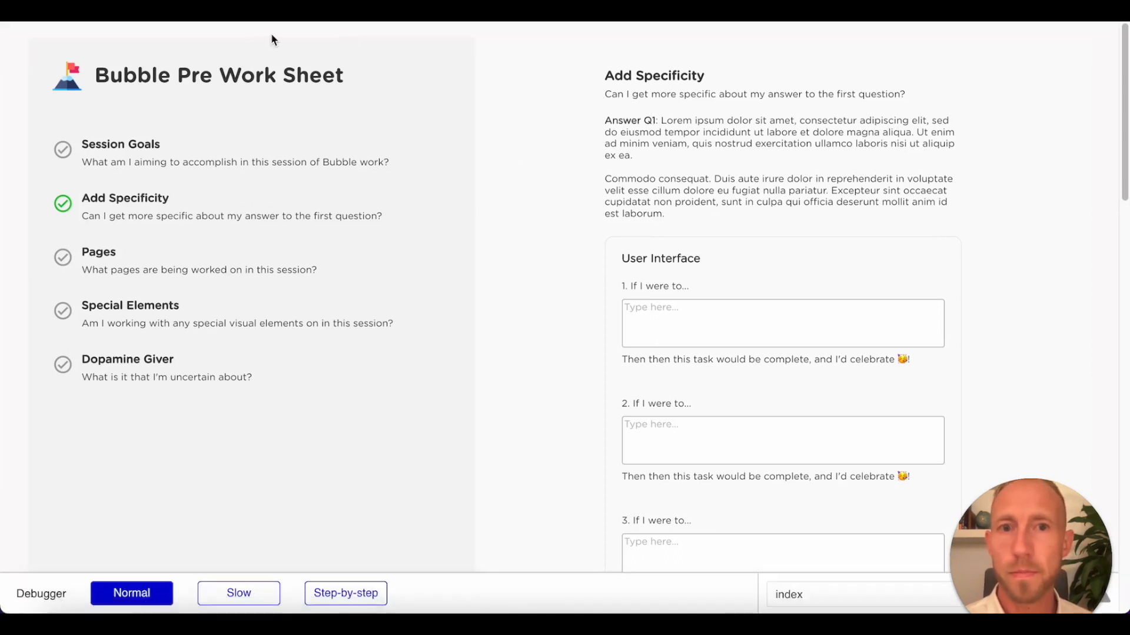
Turn on "Do not apply bb-code" for the Answer Q1 text and inspect its tags in the reloaded preview.
key("ctrl+shift+Tab")
left_click(1096, 331)
key("ctrl+Tab")
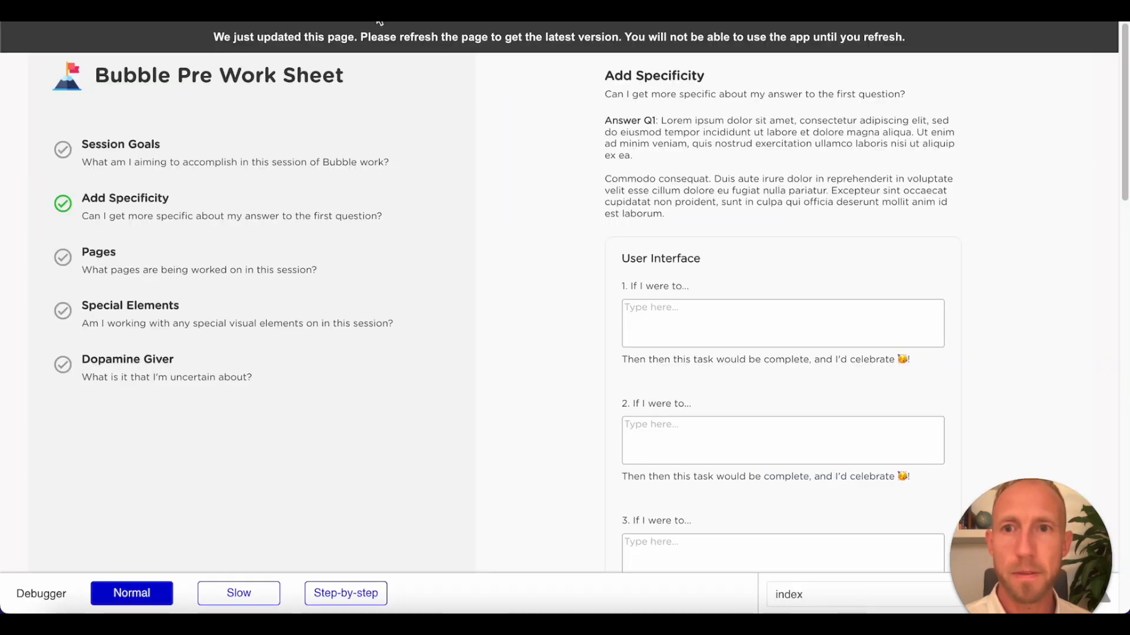
key("super+r")
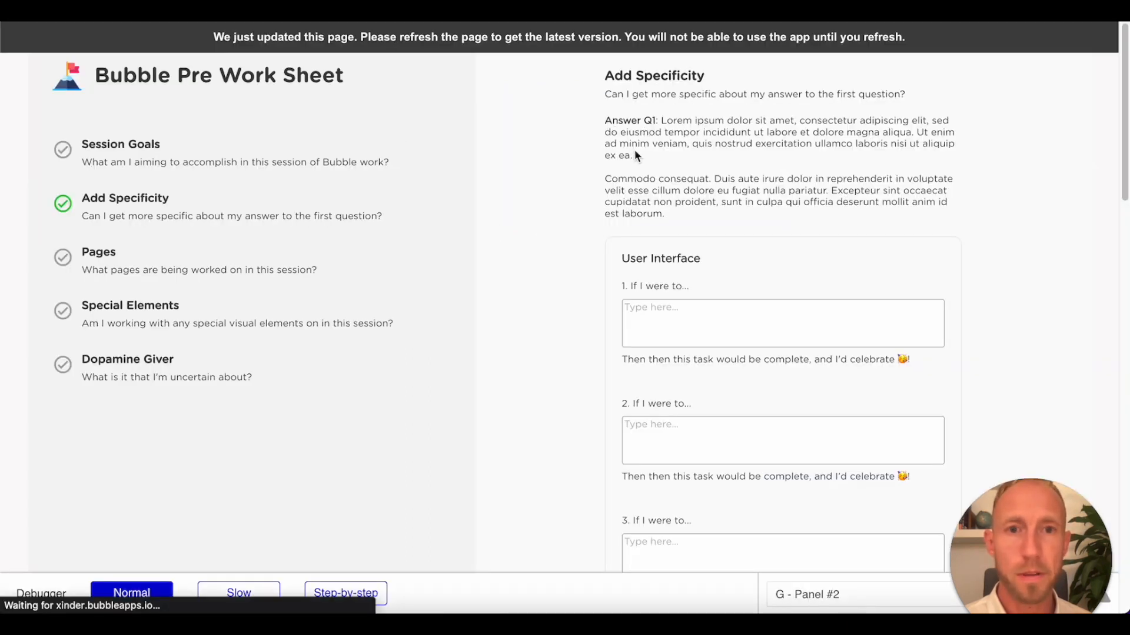
left_click_drag(707, 120, 612, 120)
double_click(681, 120)
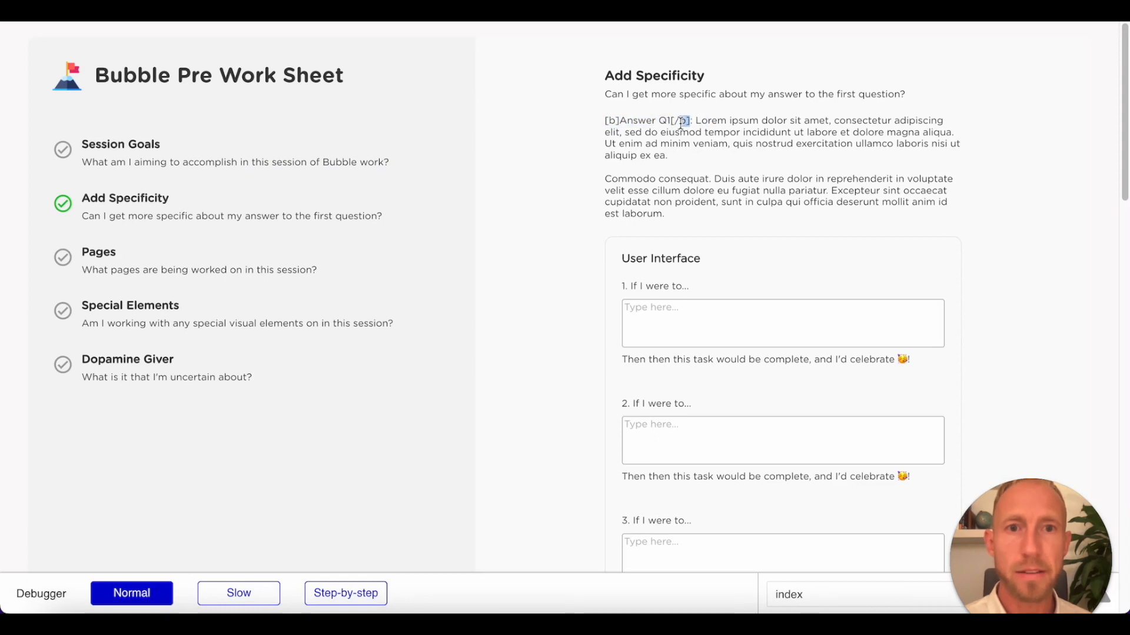
Turn off "Do not apply bb-code" for the Answer Q1 text and check the bold tags.
key("ctrl+shift+Tab")
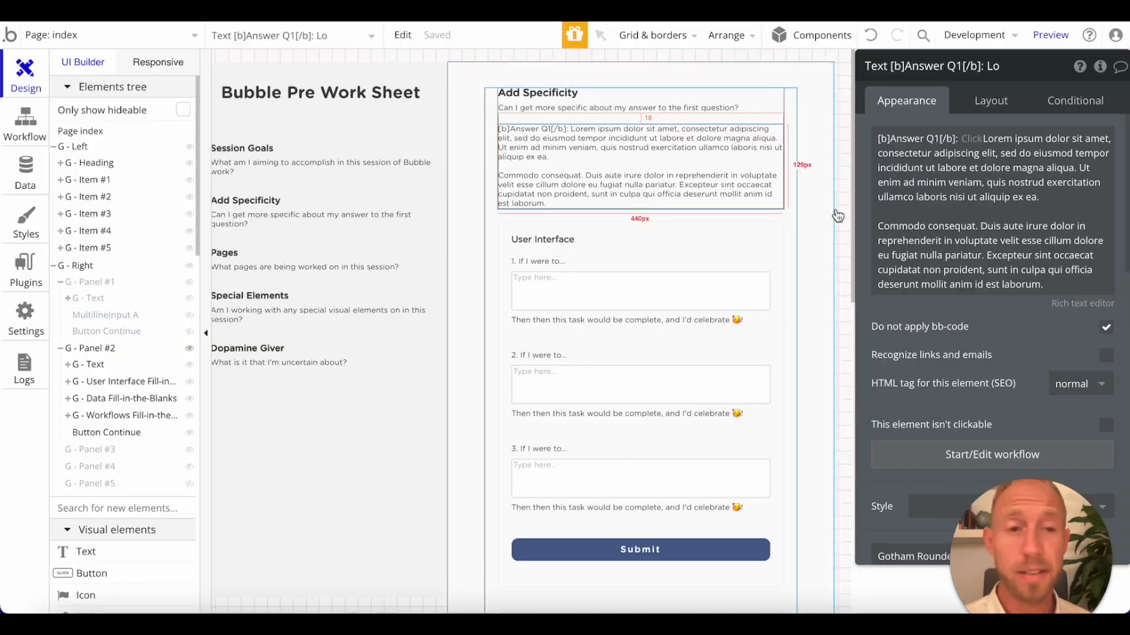
left_click(1106, 328)
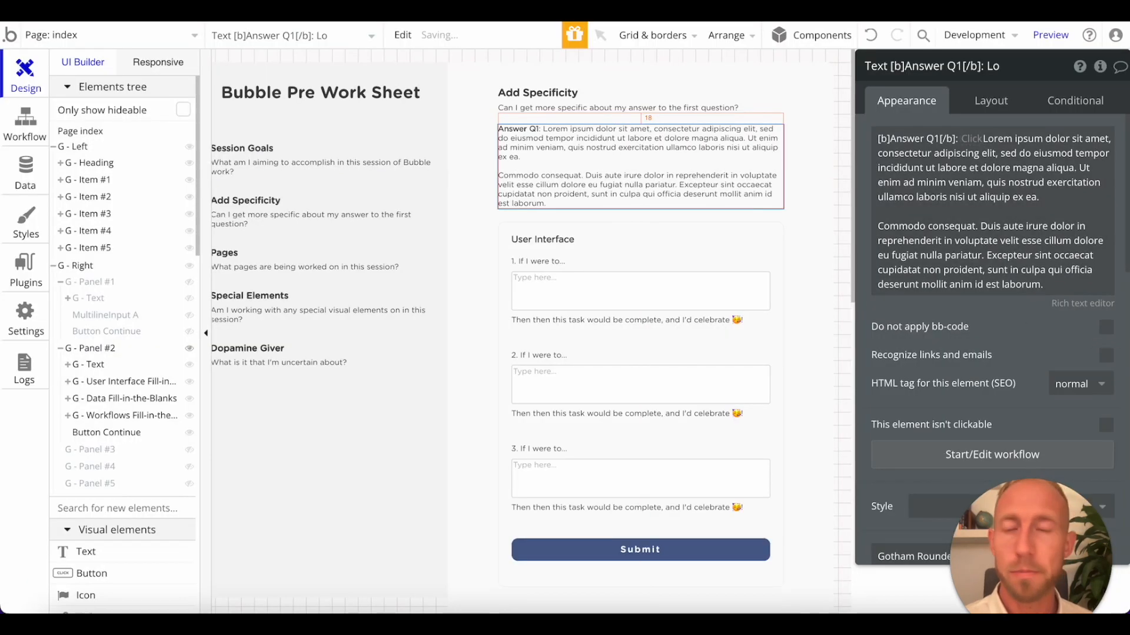
key("ctrl+Tab")
key("ctrl+shift+Tab")
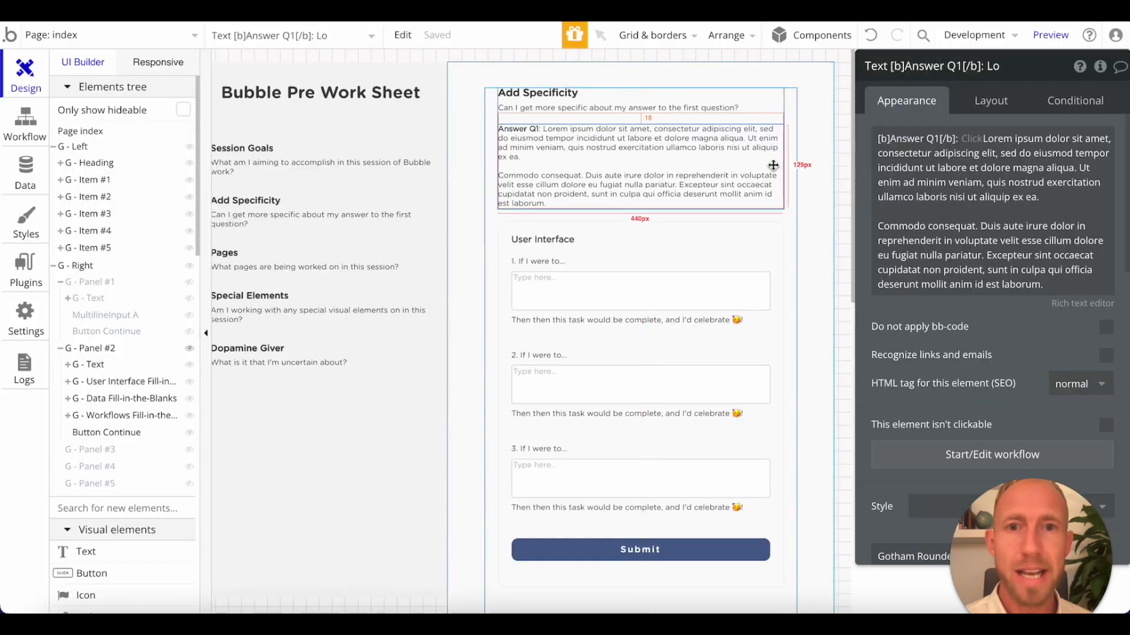
left_click(887, 138)
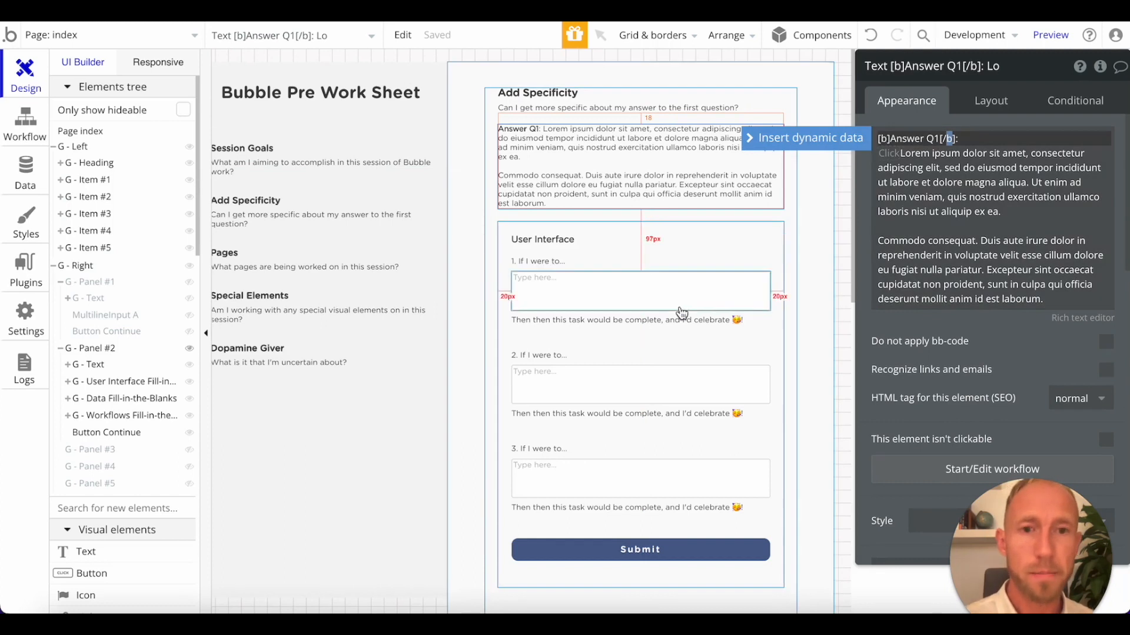
left_click(785, 272)
Refresh the page preview, switch between Session Goals and Add Specificity, and review the Add Specificity panel.
left_click(238, 14)
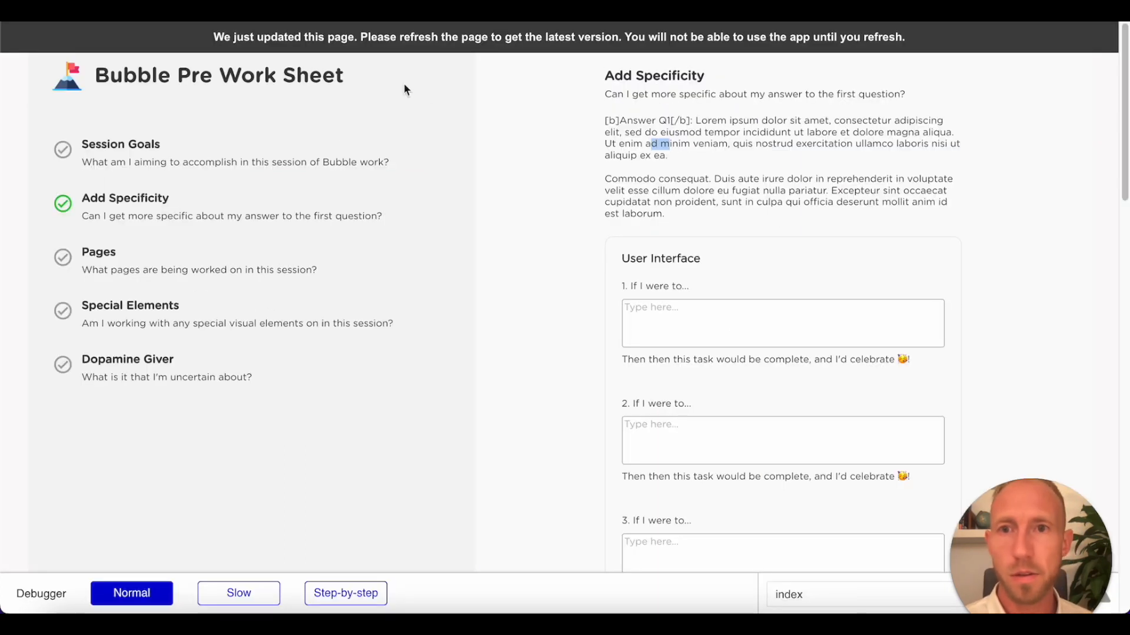
left_click(477, 52)
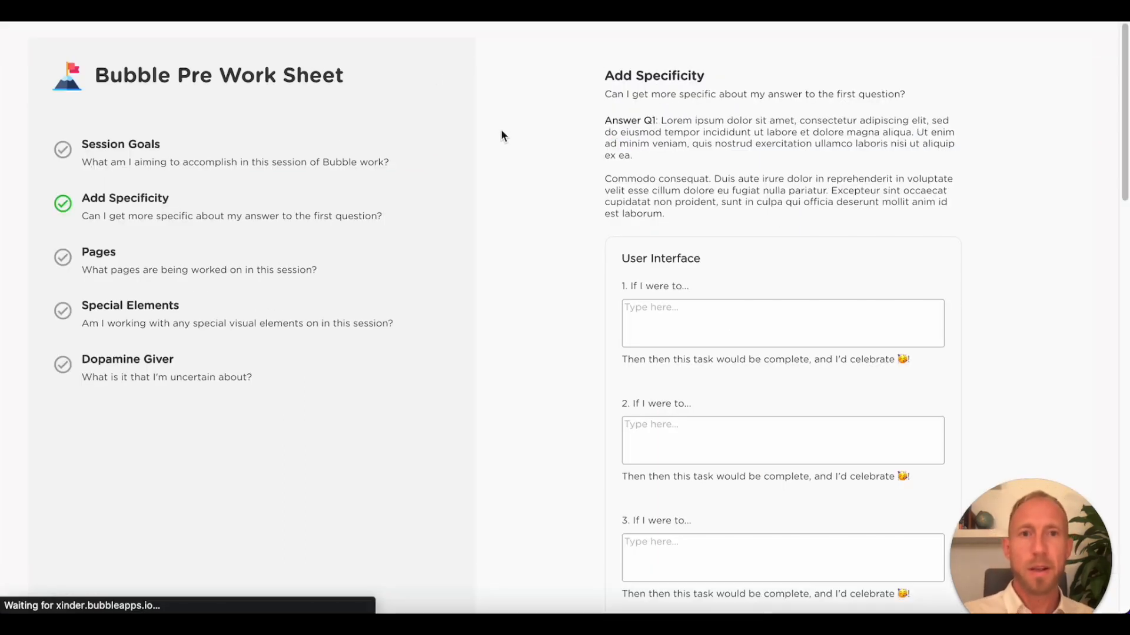
left_click(230, 163)
left_click(248, 206)
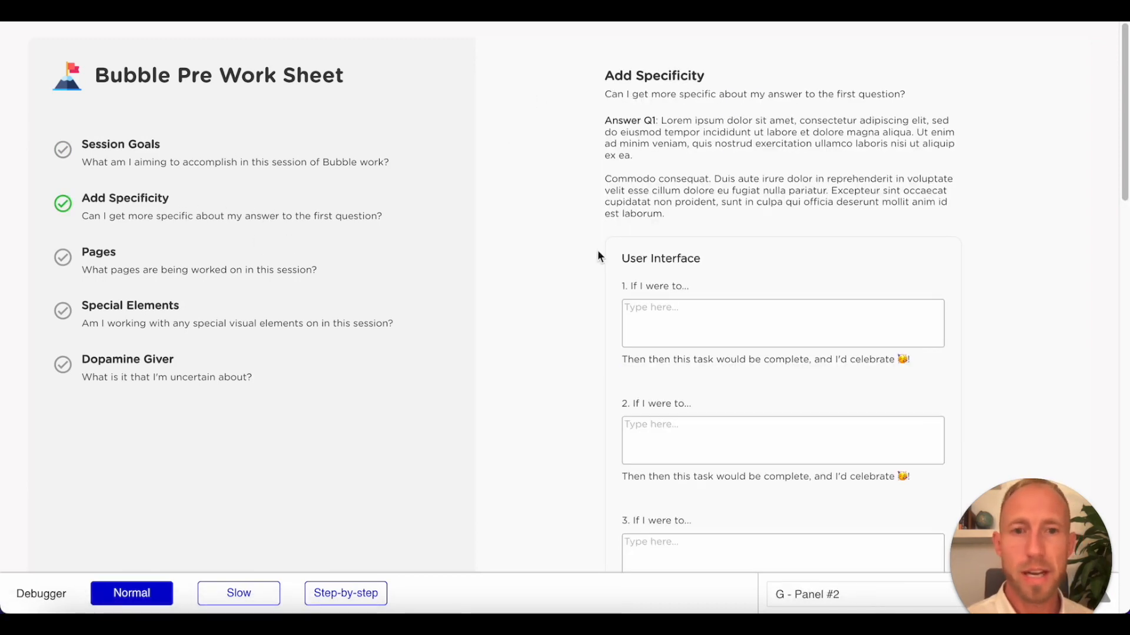
scroll(597, 251, "down", 3)
scroll(571, 253, "up", 4)
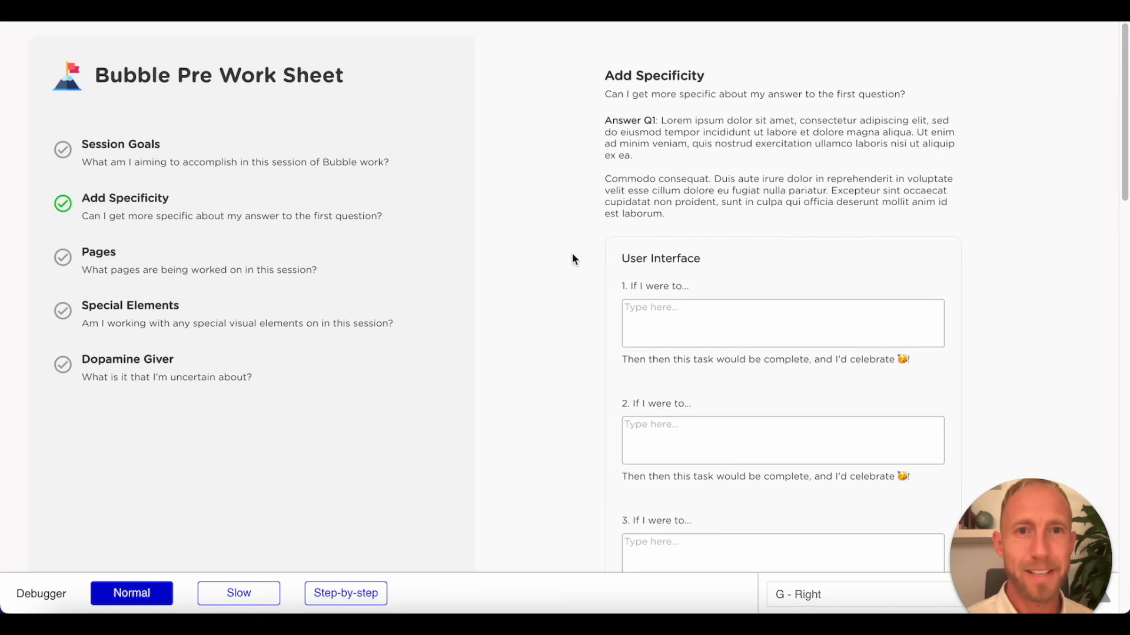
Examine the answer text and the User Interface input group of the Add Specificity panel in the page preview.
scroll(572, 252, "down", 10)
scroll(572, 253, "up", 10)
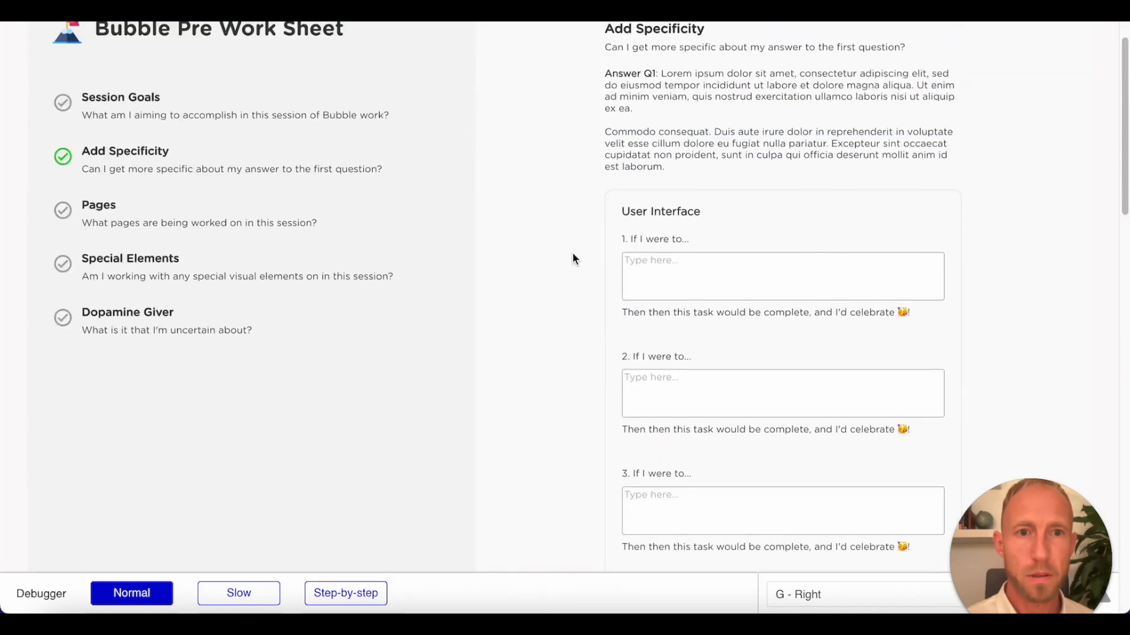
scroll(572, 253, "down", 5)
scroll(573, 253, "up", 1)
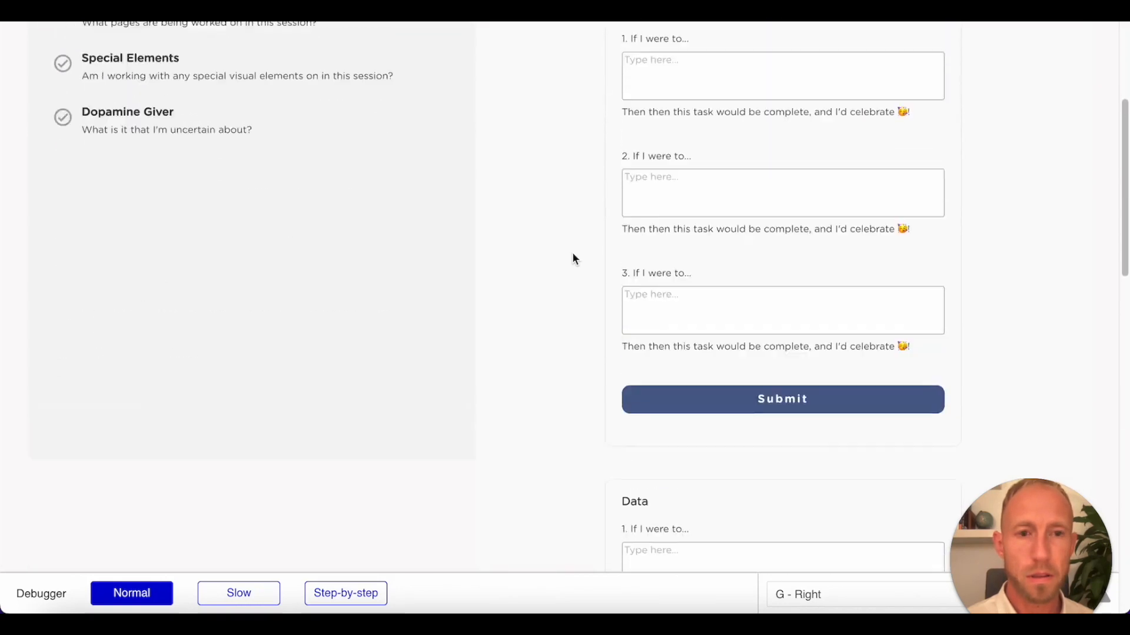
scroll(571, 252, "up", 2)
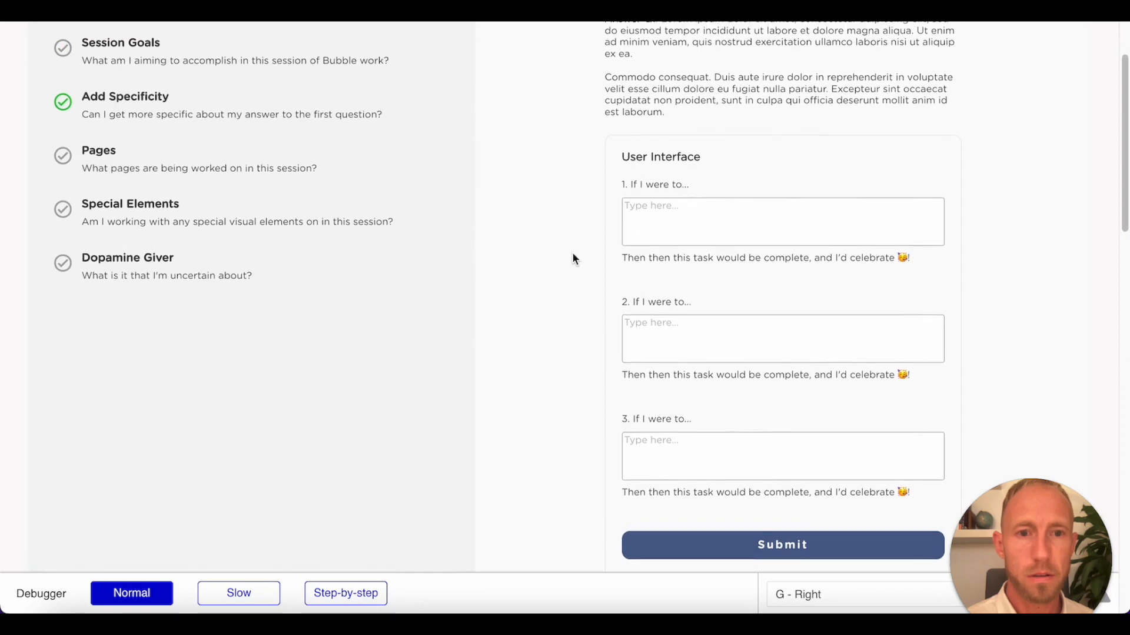
scroll(572, 252, "down", 5)
scroll(572, 252, "up", 5)
scroll(588, 256, "down", 3)
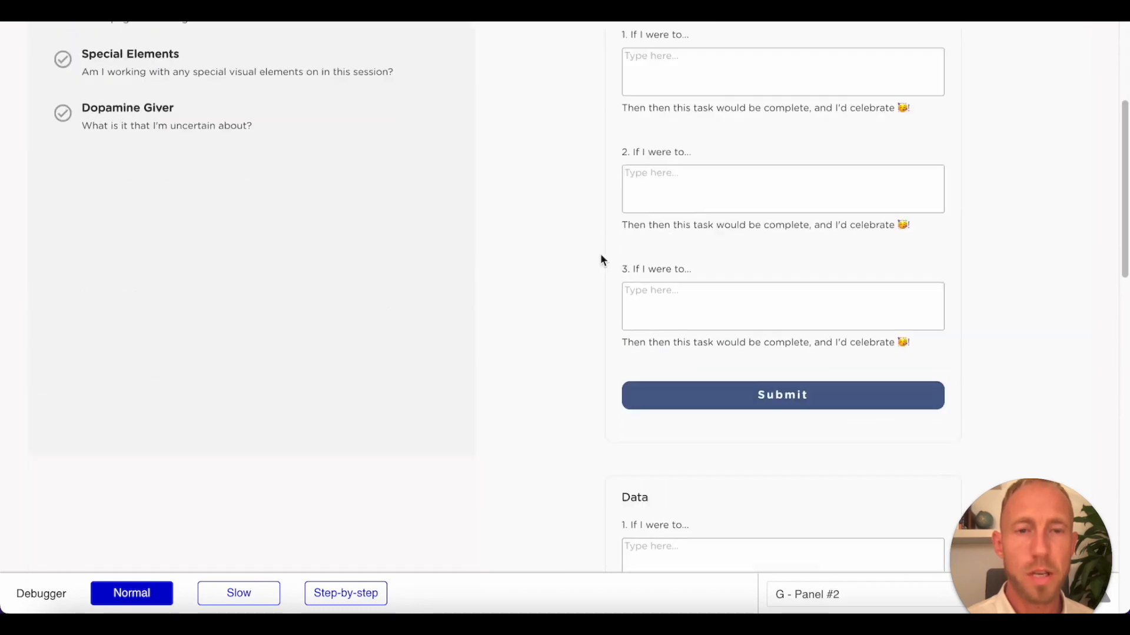
Inspect the Data and Workflows groups down to the Continue button, and compare the panel's length with the grey step-list column.
scroll(600, 259, "down", 3)
scroll(618, 340, "down", 9)
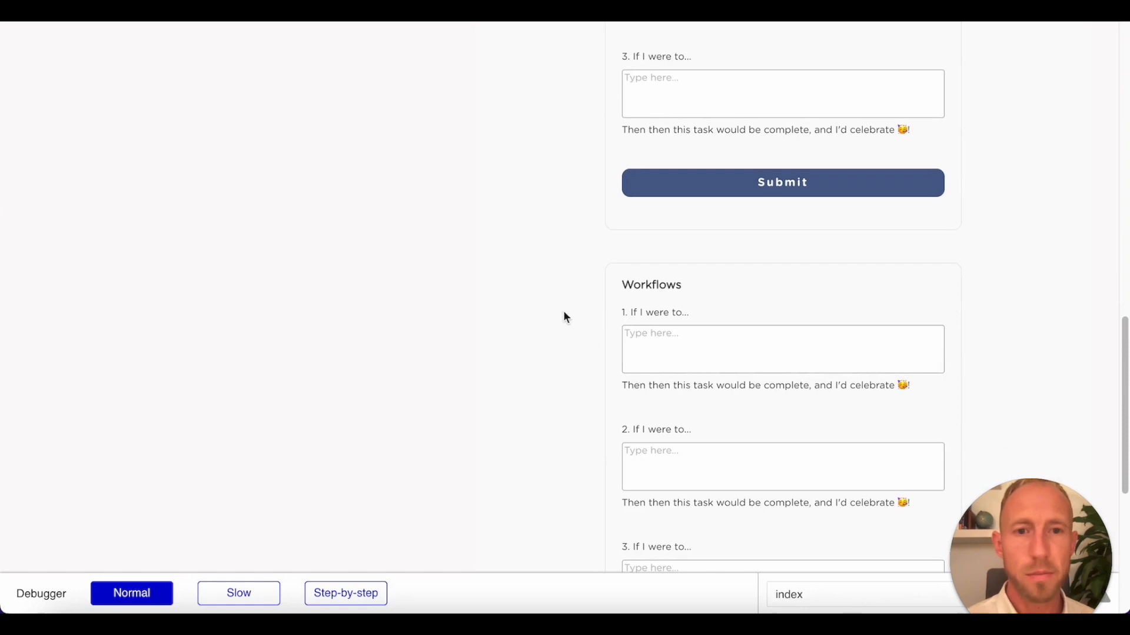
scroll(658, 225, "down", 2)
left_click_drag(680, 235, 554, 369)
left_click(594, 308)
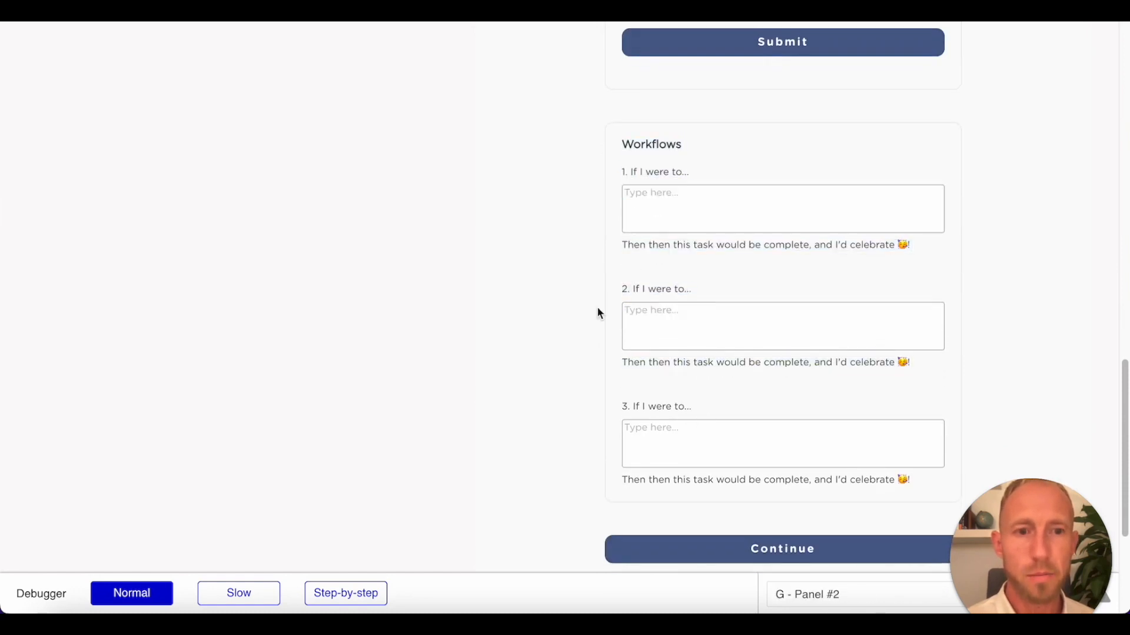
scroll(597, 306, "up", 12)
scroll(605, 274, "down", 15)
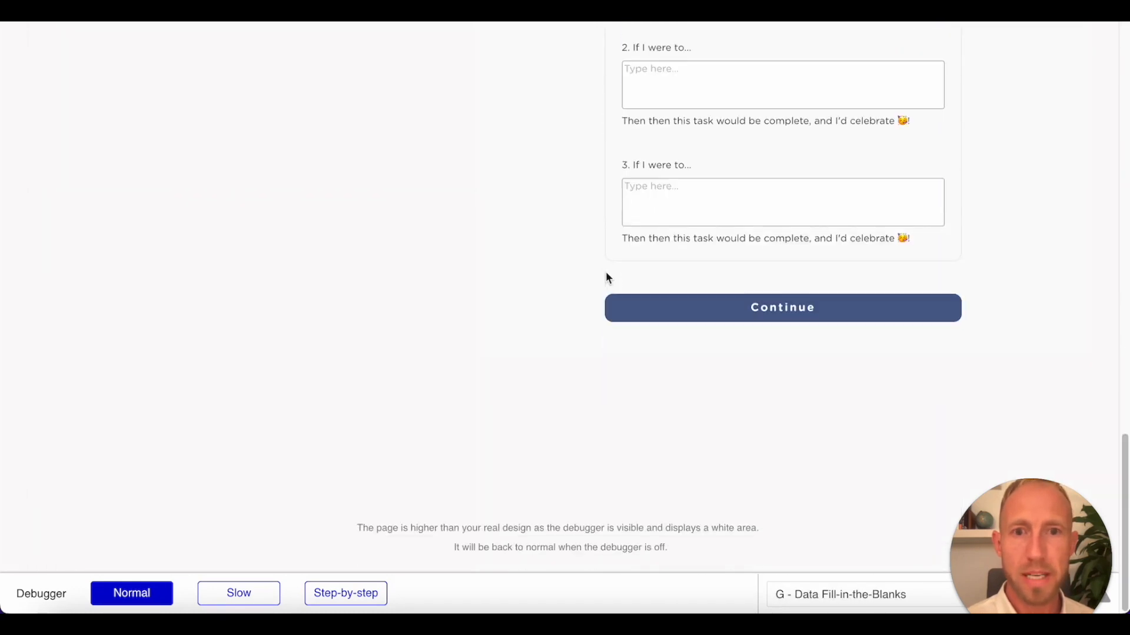
scroll(540, 347, "up", 4)
scroll(540, 347, "up", 10)
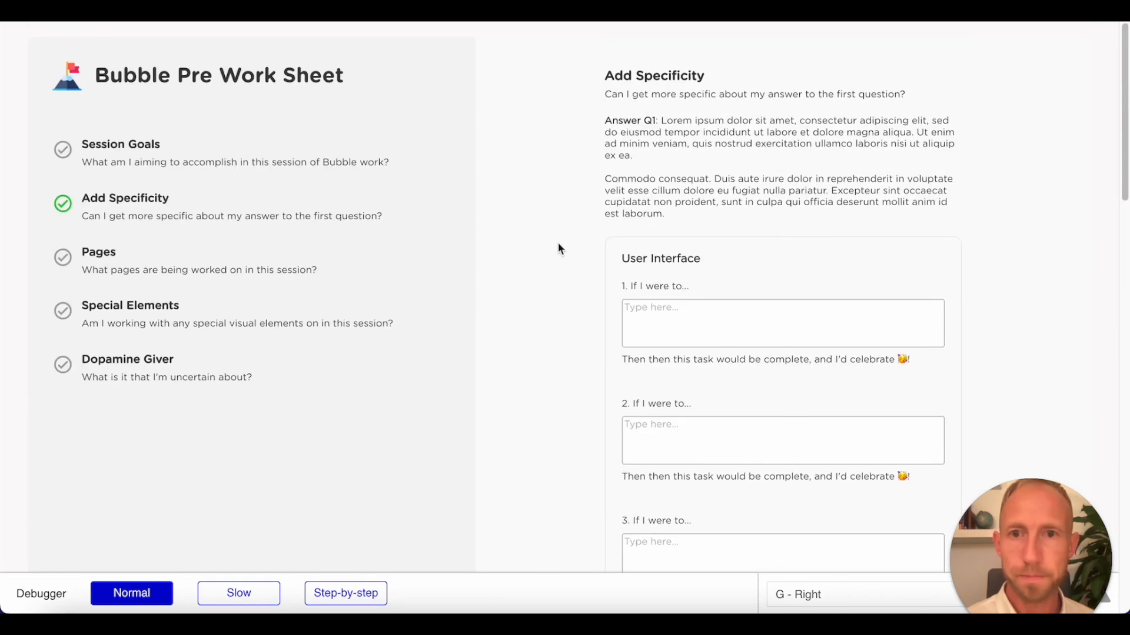
scroll(530, 244, "down", 6)
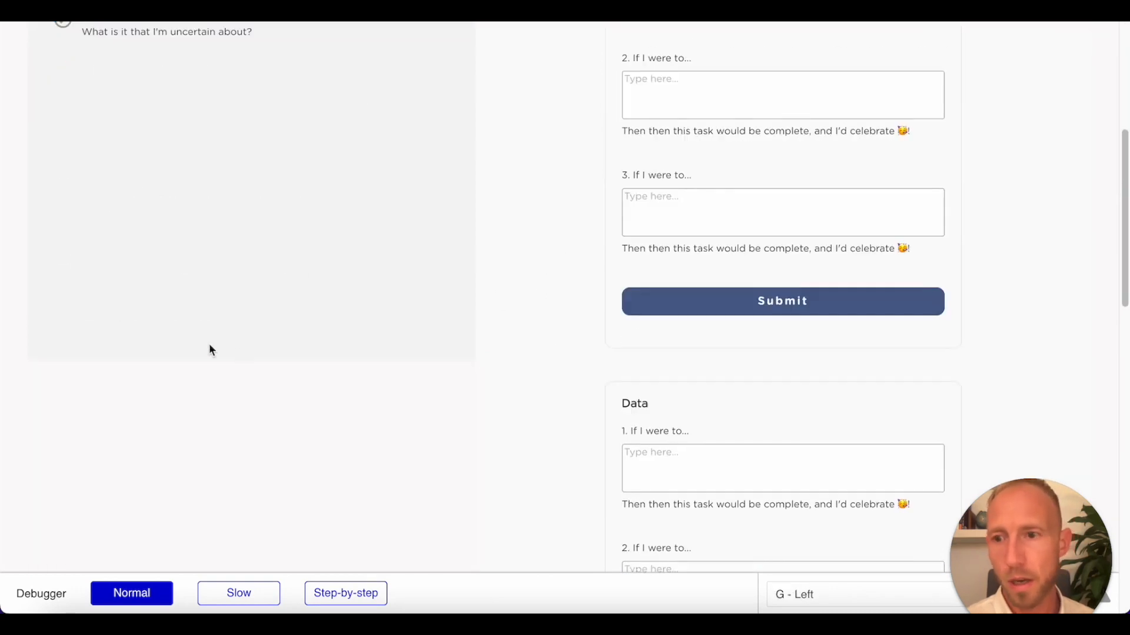
scroll(407, 316, "up", 3)
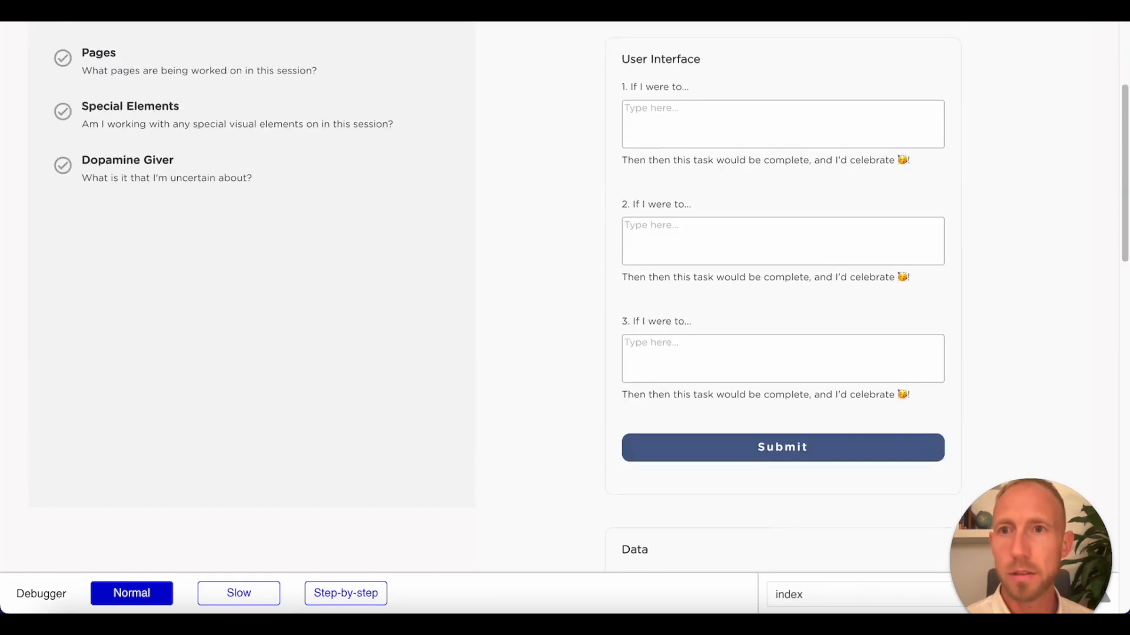
Return to the Bubble editor and set the minimum height of the G - Left group to 100 %.
left_click(262, 25)
scroll(456, 406, "down", 5)
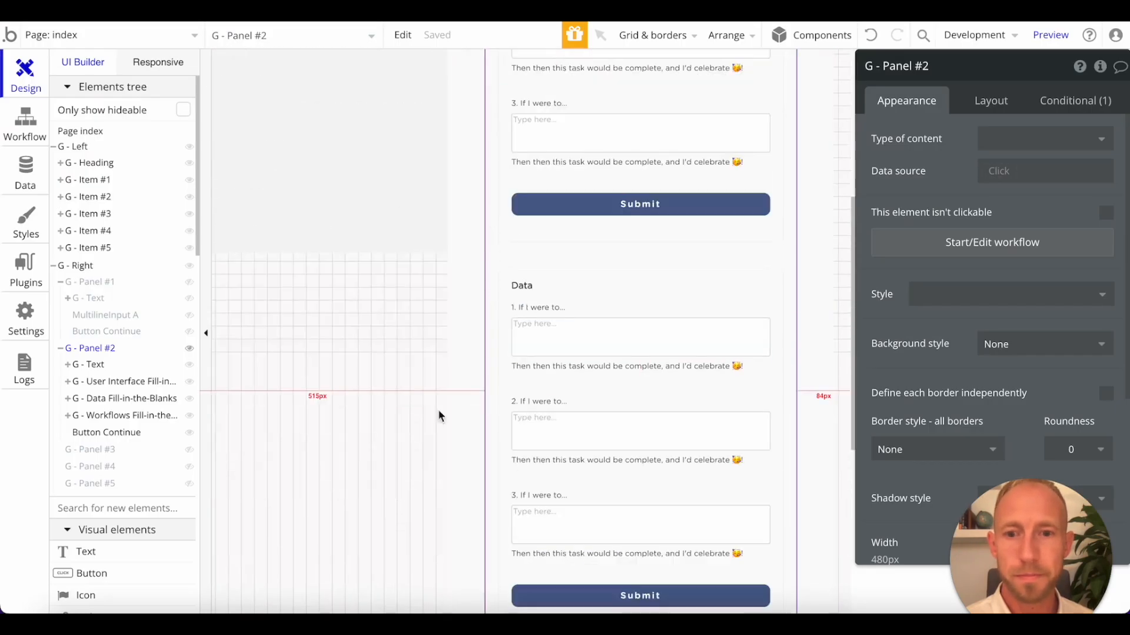
left_click(365, 224)
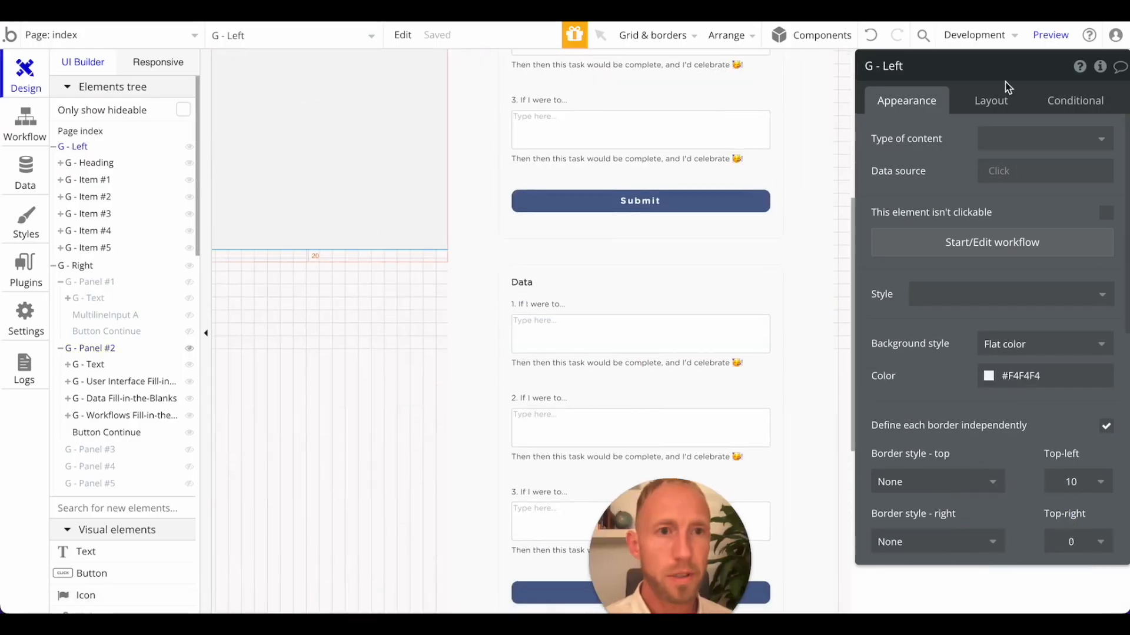
left_click(987, 112)
scroll(1095, 458, "down", 2)
left_click(1100, 476)
left_click(971, 476)
left_click(971, 476)
left_click(970, 527)
type("100")
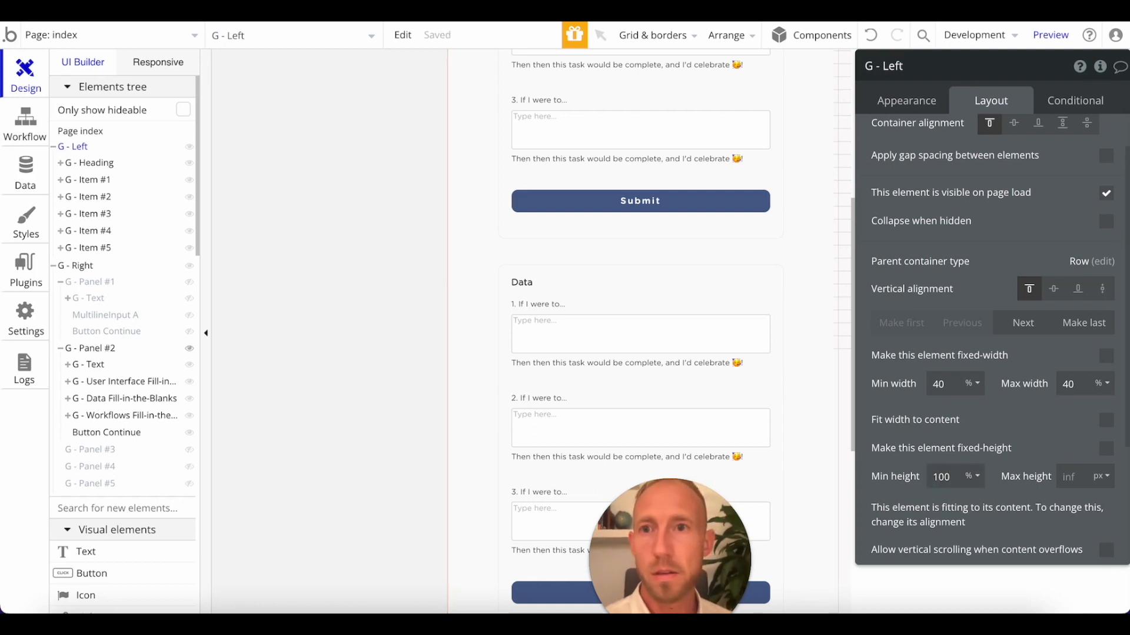
Refresh the page preview and check how far the grey step-list column extends alongside the Add Specificity panel.
left_click(368, 12)
key("super+r")
scroll(422, 353, "down", 8)
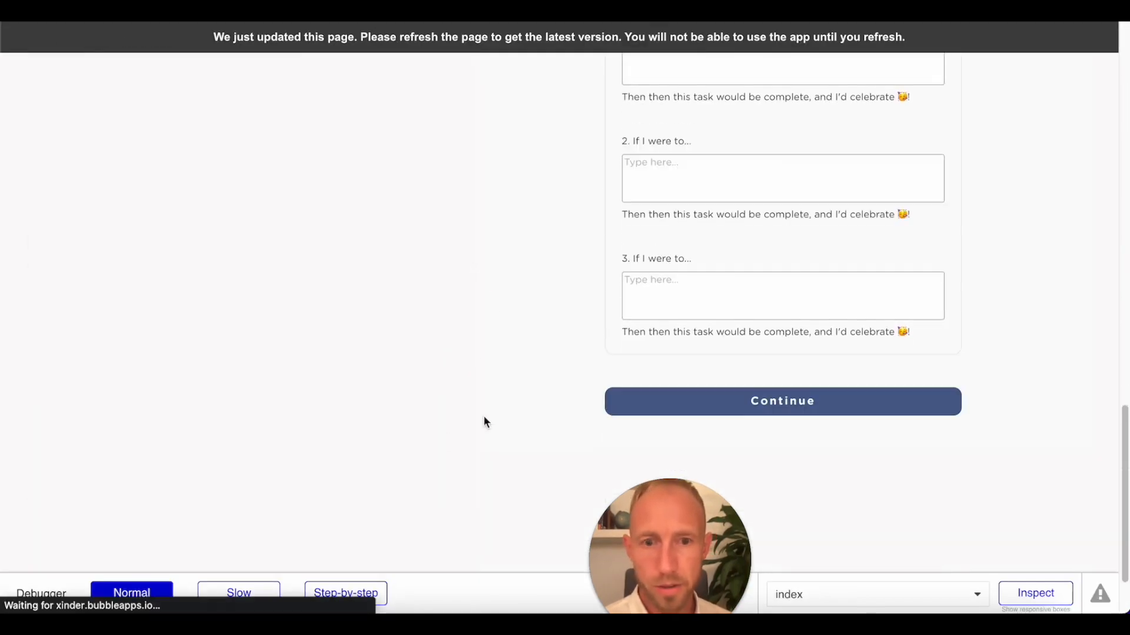
scroll(415, 418, "down", 2)
scroll(414, 415, "down", 10)
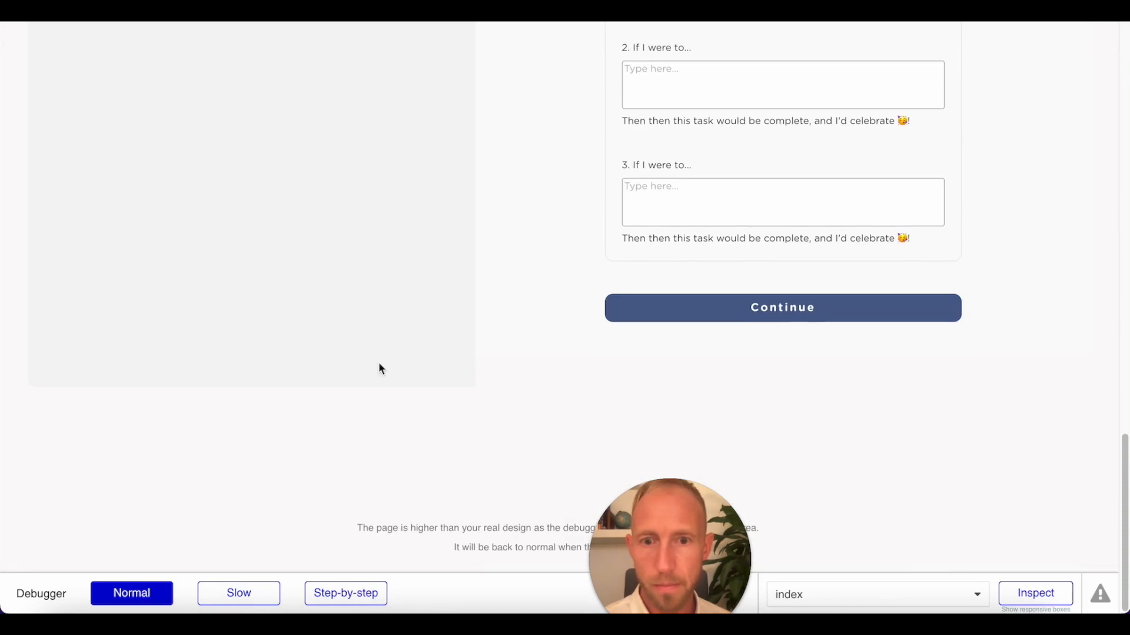
scroll(483, 324, "up", 20)
scroll(475, 318, "up", 2)
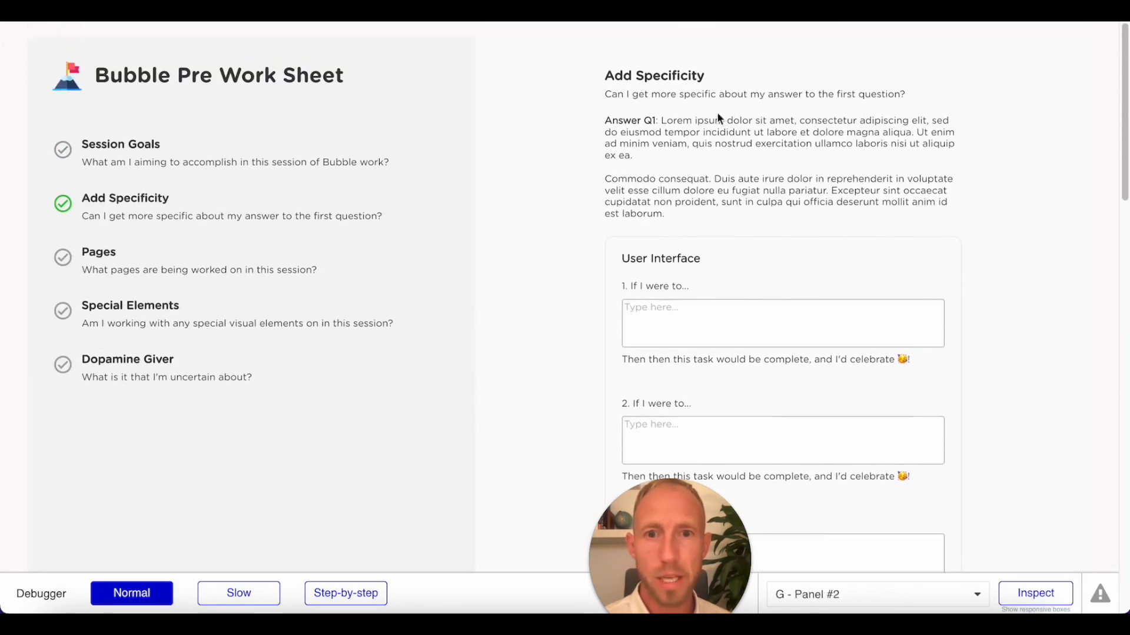
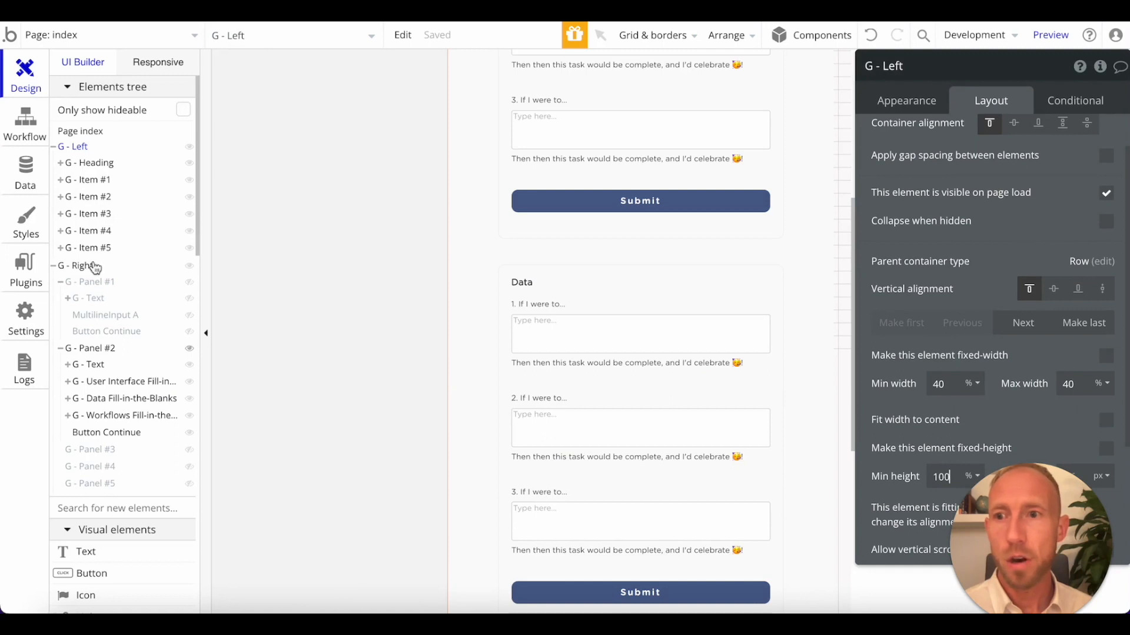
Hide G - Panel #2 on the canvas, show and select the empty G - Panel #3, and collapse G - Panel #1 in the elements tree.
left_click(60, 348)
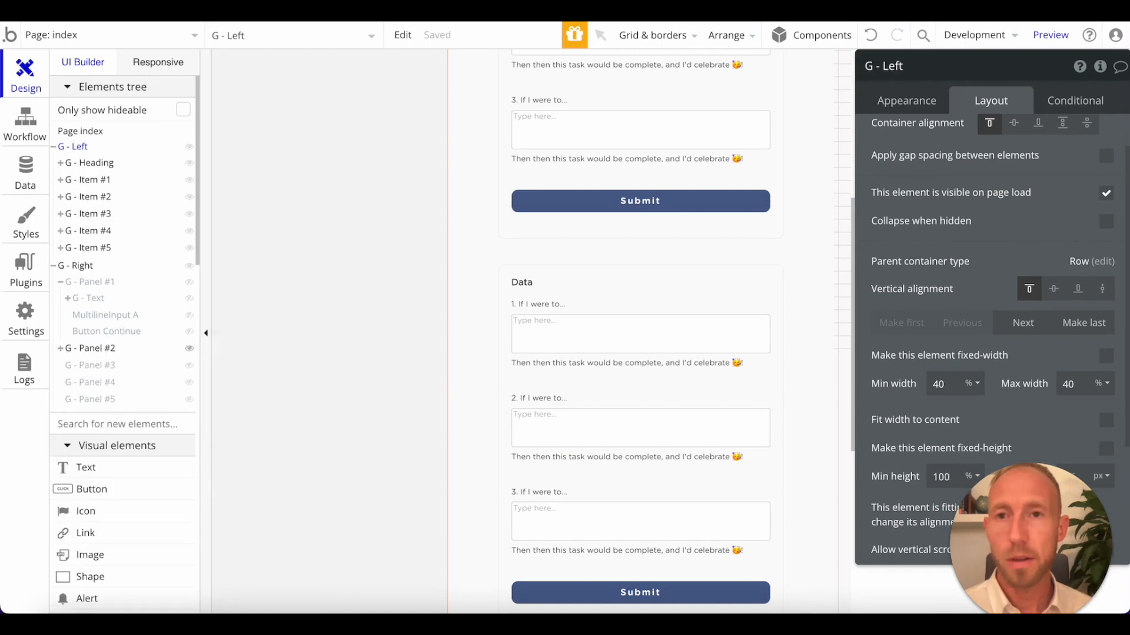
left_click(189, 349)
left_click(189, 366)
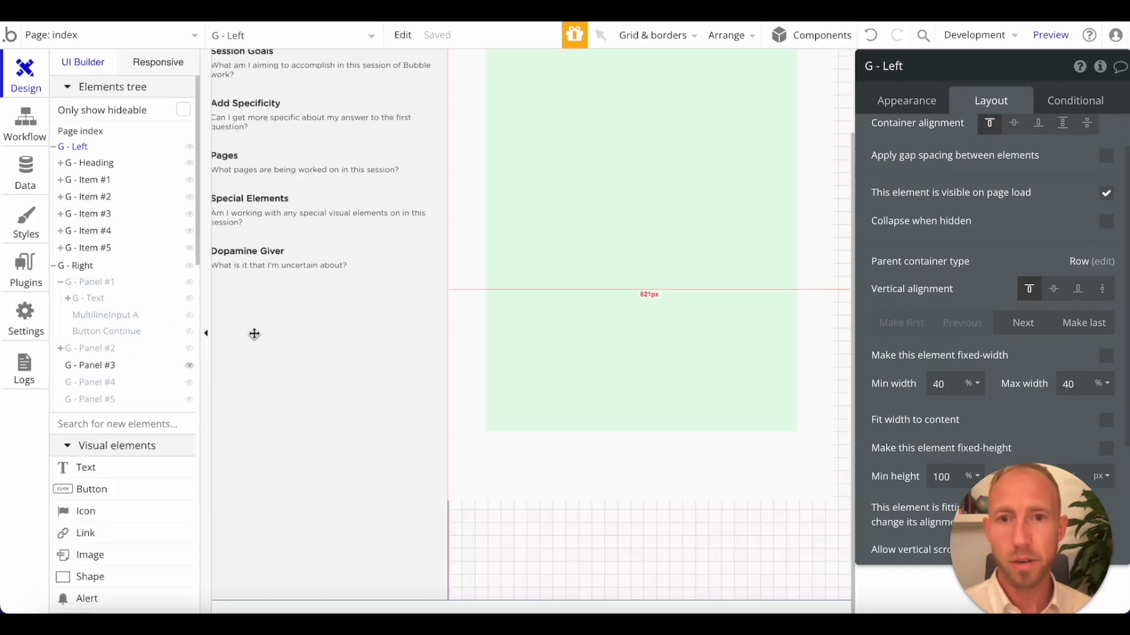
left_click(565, 285)
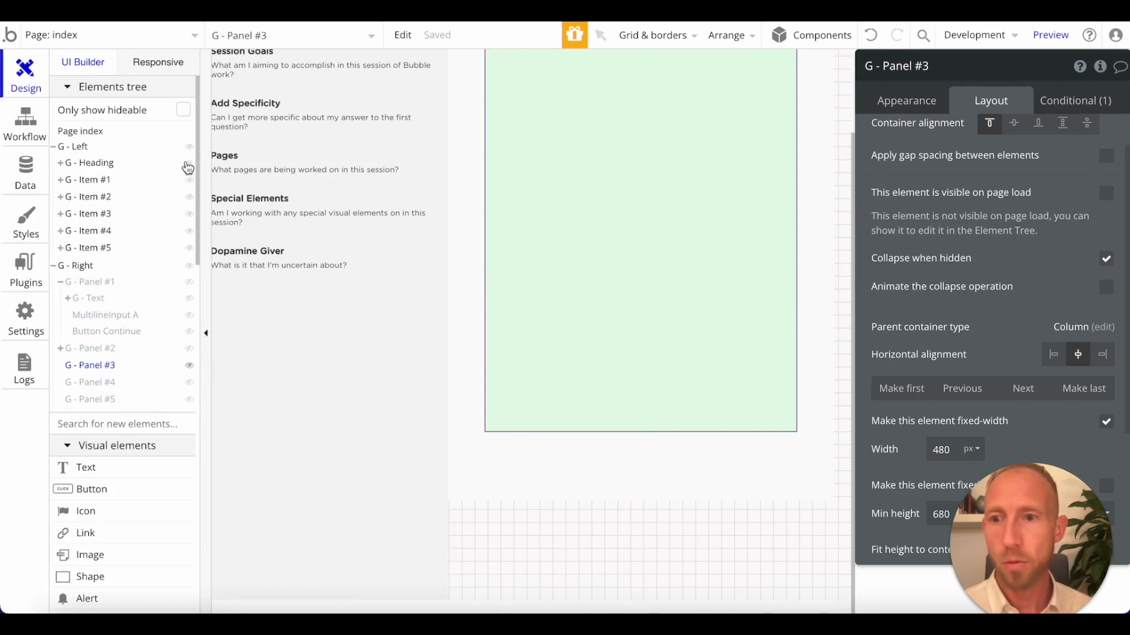
left_click(62, 284)
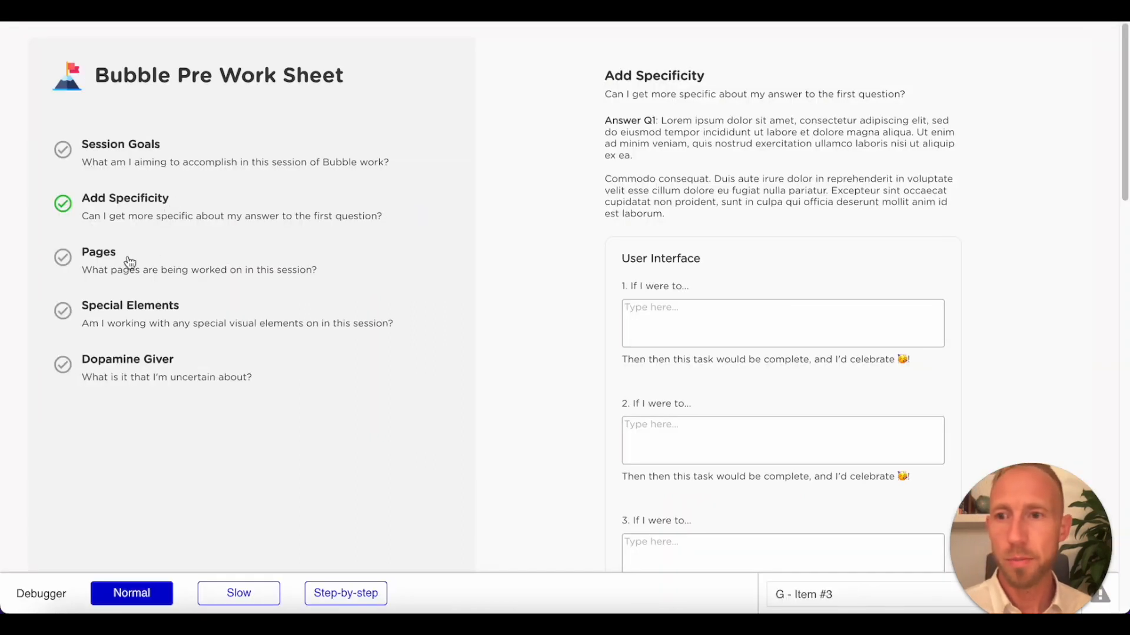
left_click(130, 262)
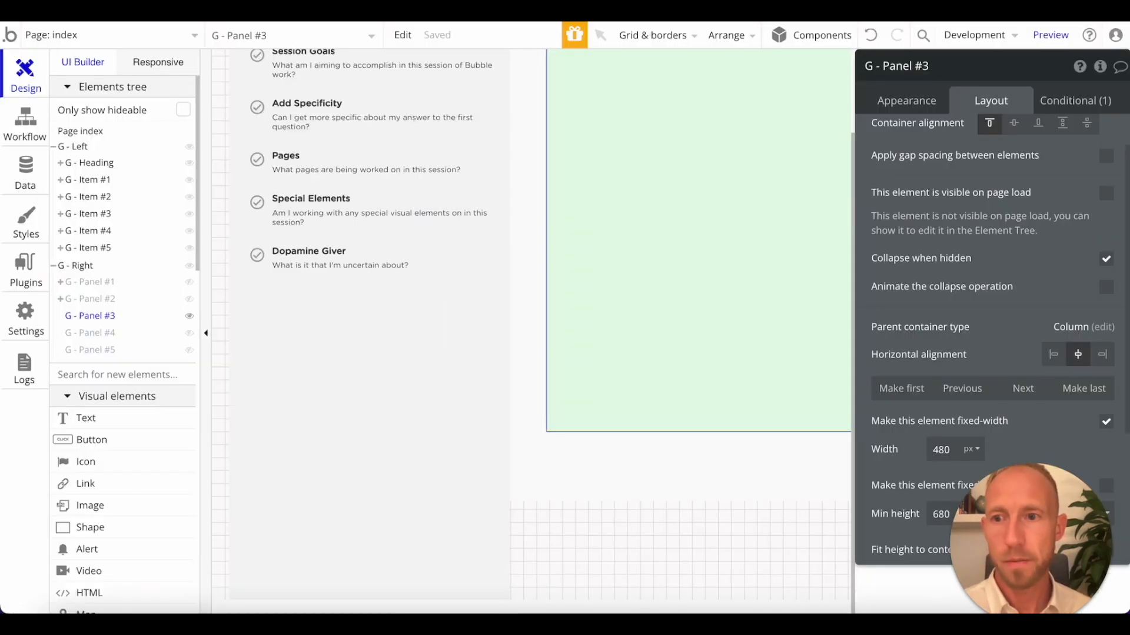
Hide the empty G - Panel #3, duplicate G - Panel #1 inside G - Right, and hide the original panel.
left_click(189, 322)
mouse_move(111, 307)
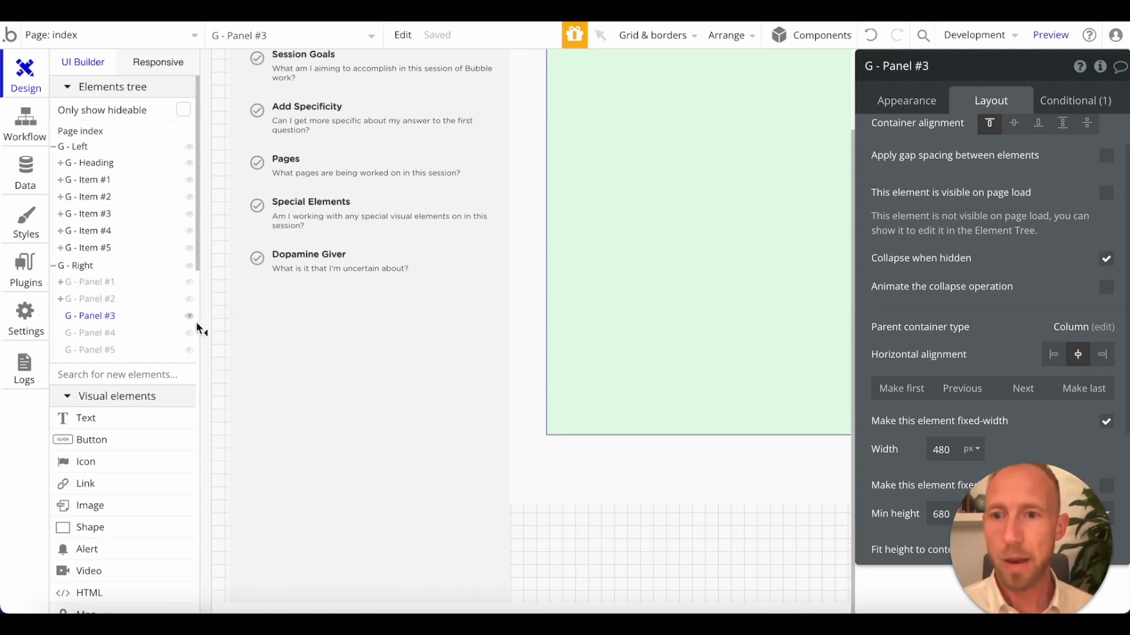
left_click(190, 317)
left_click(106, 286)
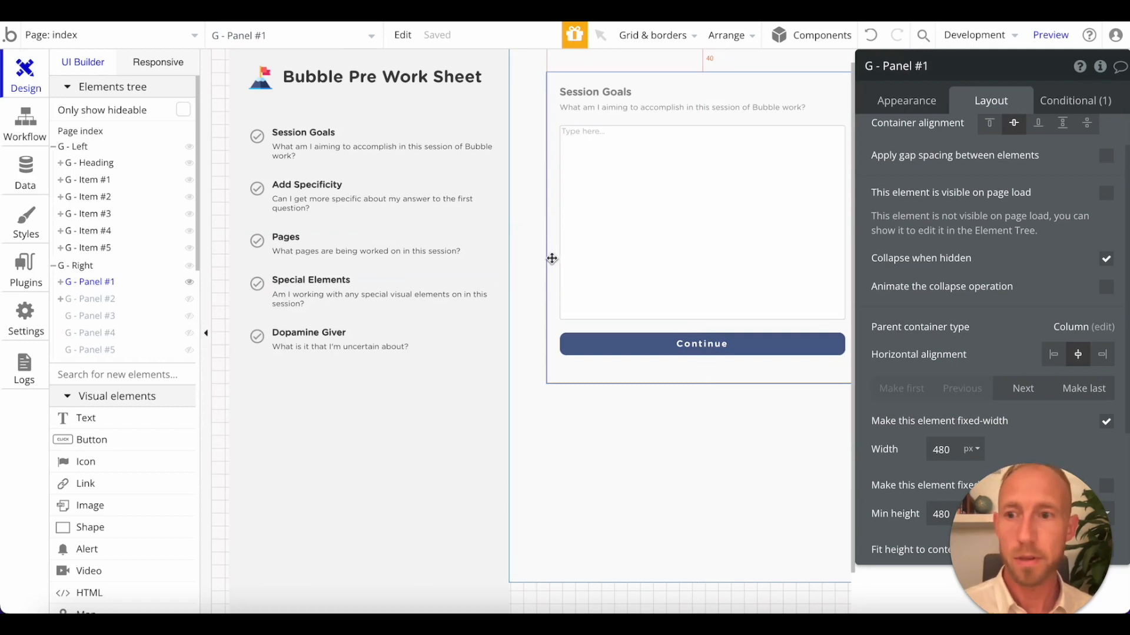
key("ctrl+v")
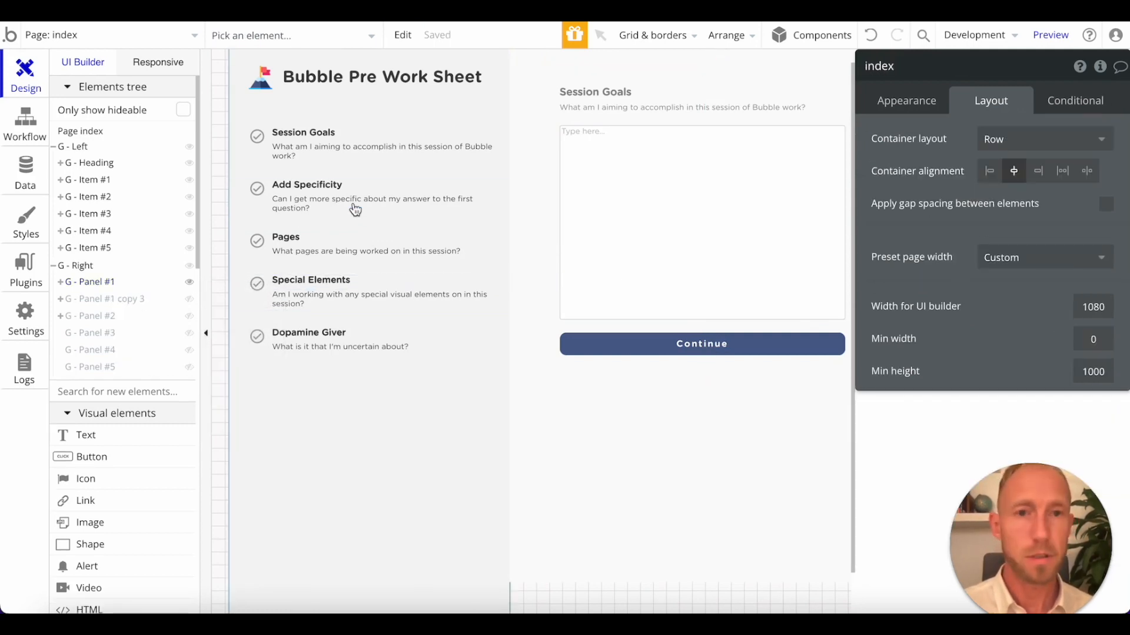
left_click(189, 299)
left_click(189, 282)
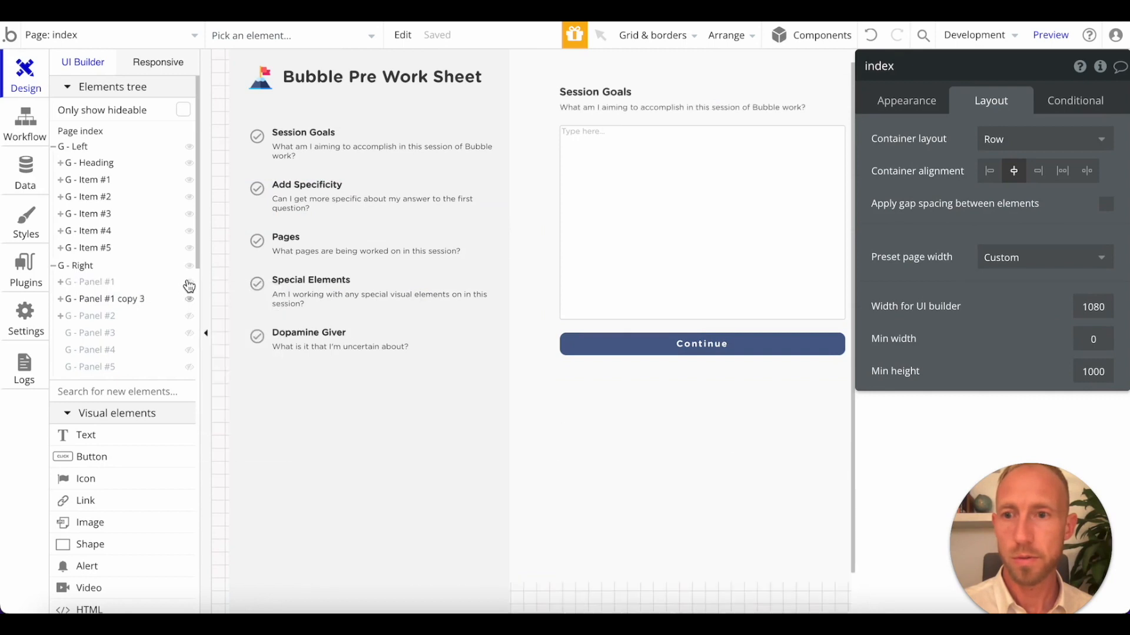
Set the panel copy's visibility condition to Get nav from page URL is step3 and rename the copy G - Panel #3.
left_click(134, 302)
left_click(1074, 101)
left_click(1044, 146)
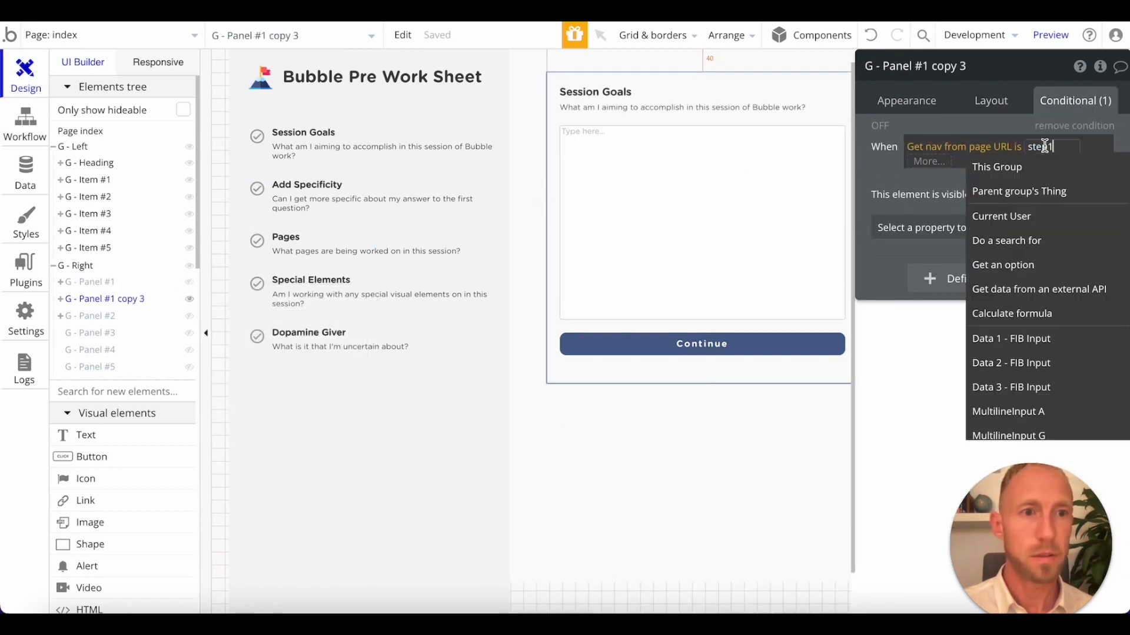
key("BackSpace")
type("3")
left_click(925, 66)
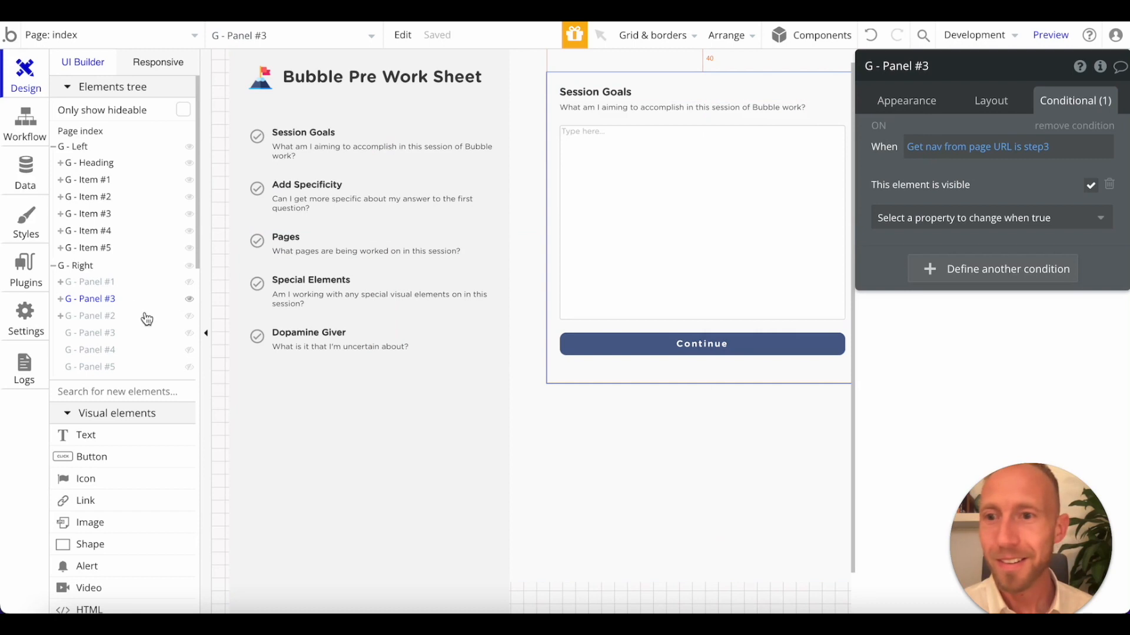
Move the copied G - Panel #3 below G - Panel #2 in the elements tree.
left_click_drag(106, 298, 97, 324)
left_click(104, 286)
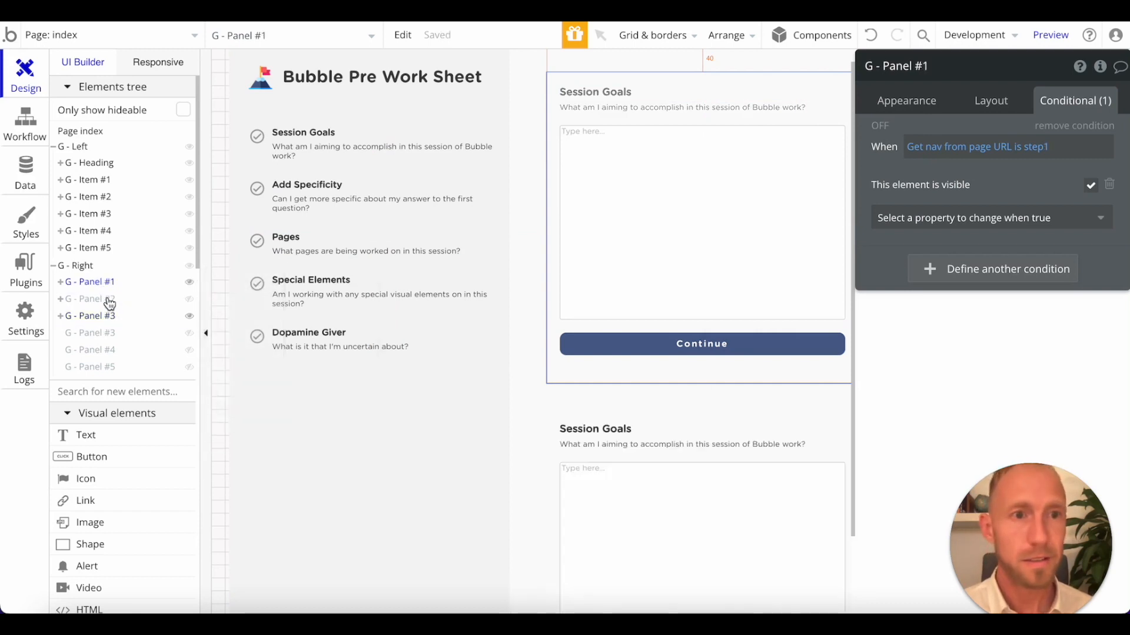
left_click(109, 301)
left_click(107, 319)
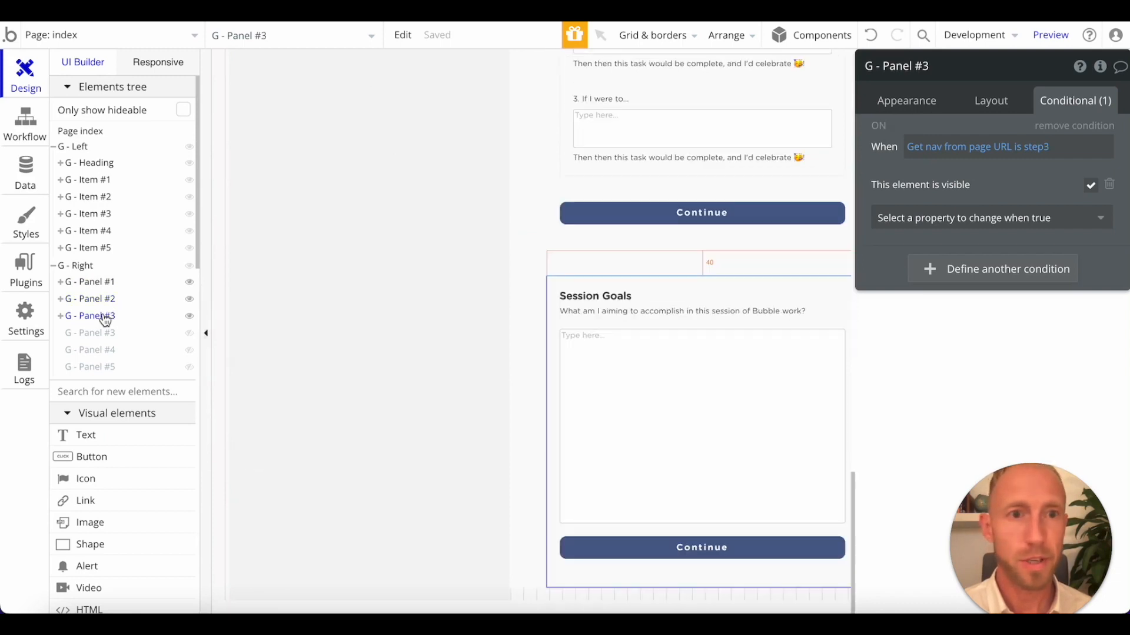
Examine every panel inside G - Right in sequence, from G - Panel #1 through G - Panel #5, checking their order.
left_click(105, 284)
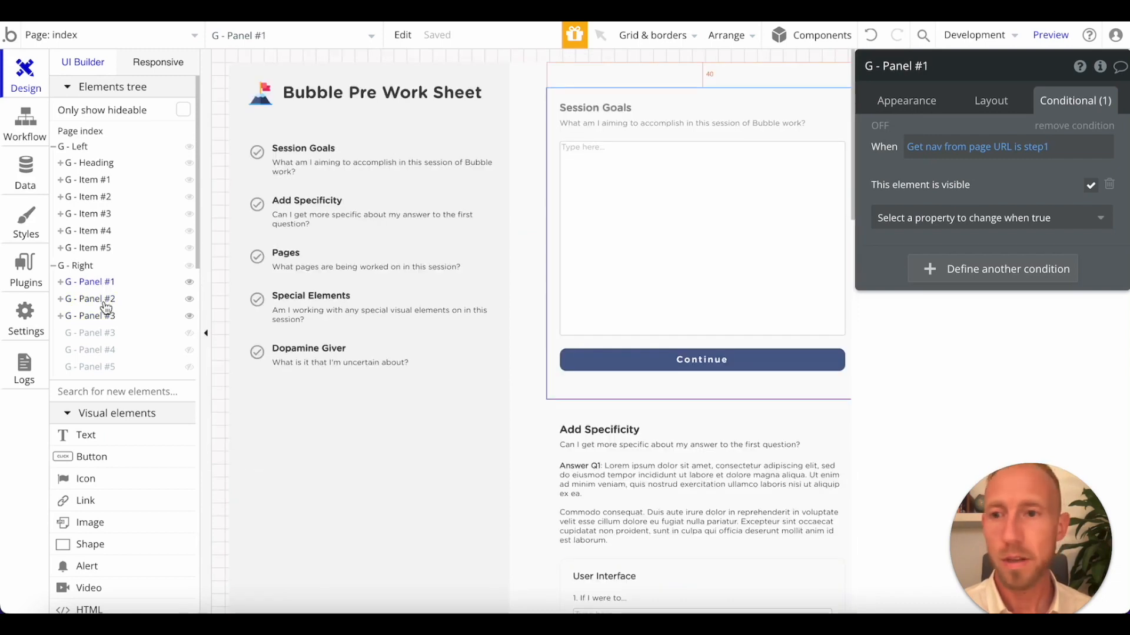
left_click(106, 305)
left_click(106, 318)
left_click(105, 335)
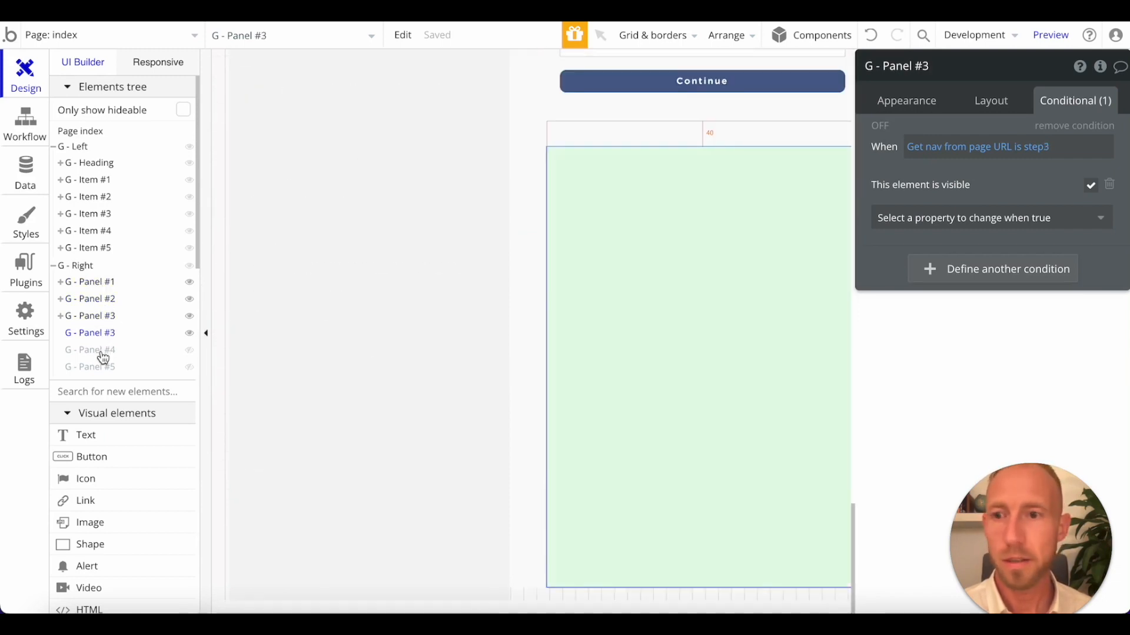
left_click(103, 352)
left_click(94, 367)
left_click(108, 287)
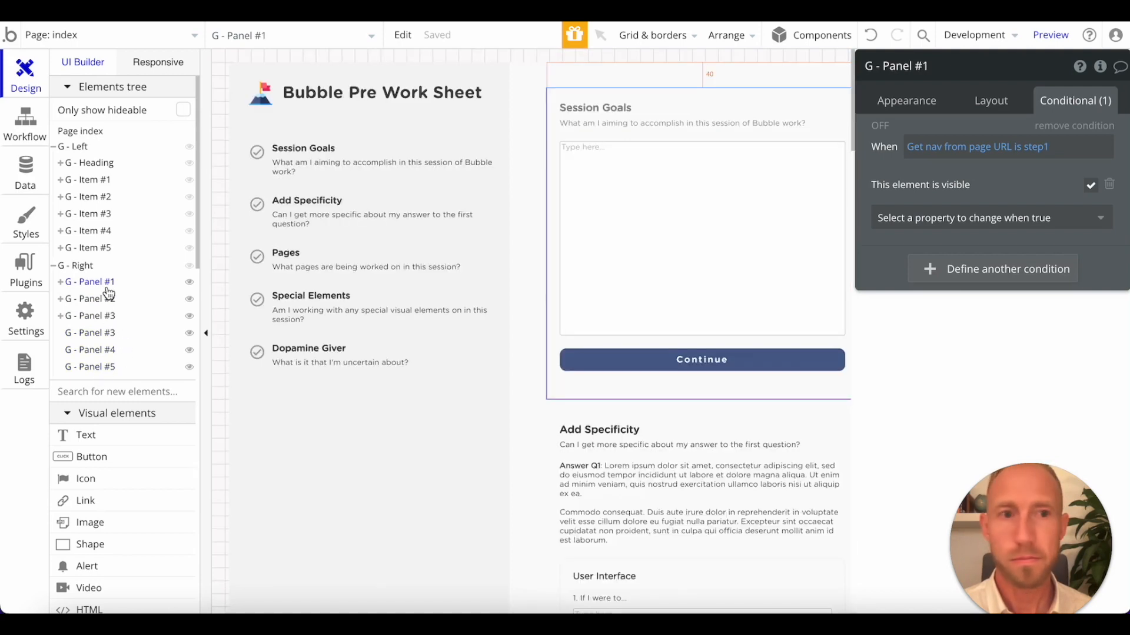
Hide G - Panel #2, both G - Panel #3 groups, G - Panel #4 and G - Panel #5 on the canvas.
left_click(114, 300)
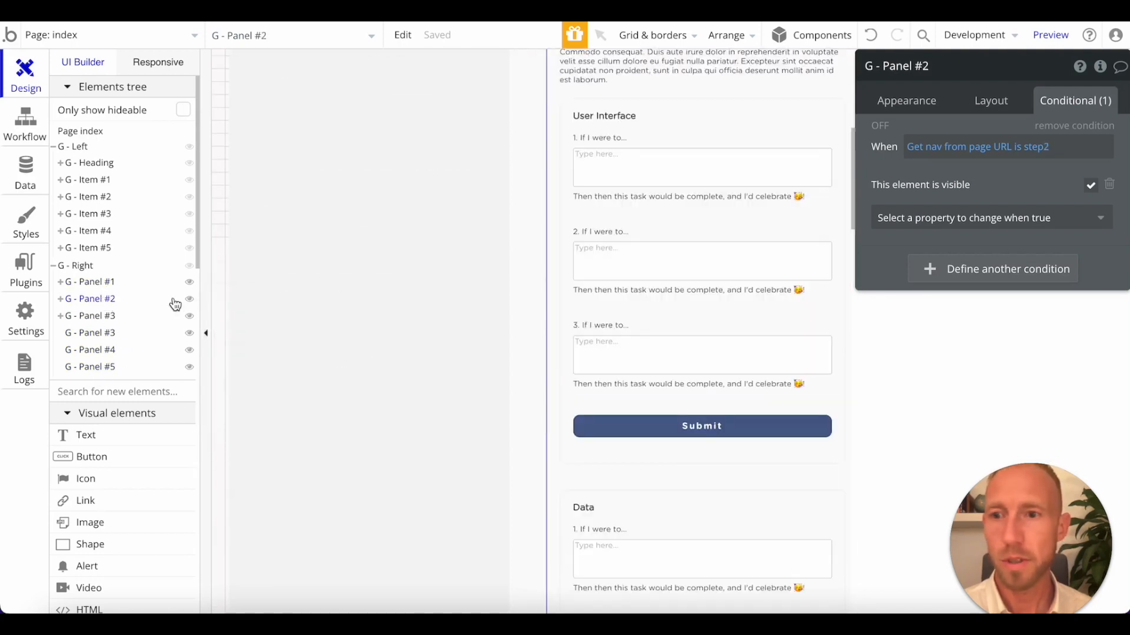
left_click(189, 301)
left_click(190, 302)
left_click(190, 301)
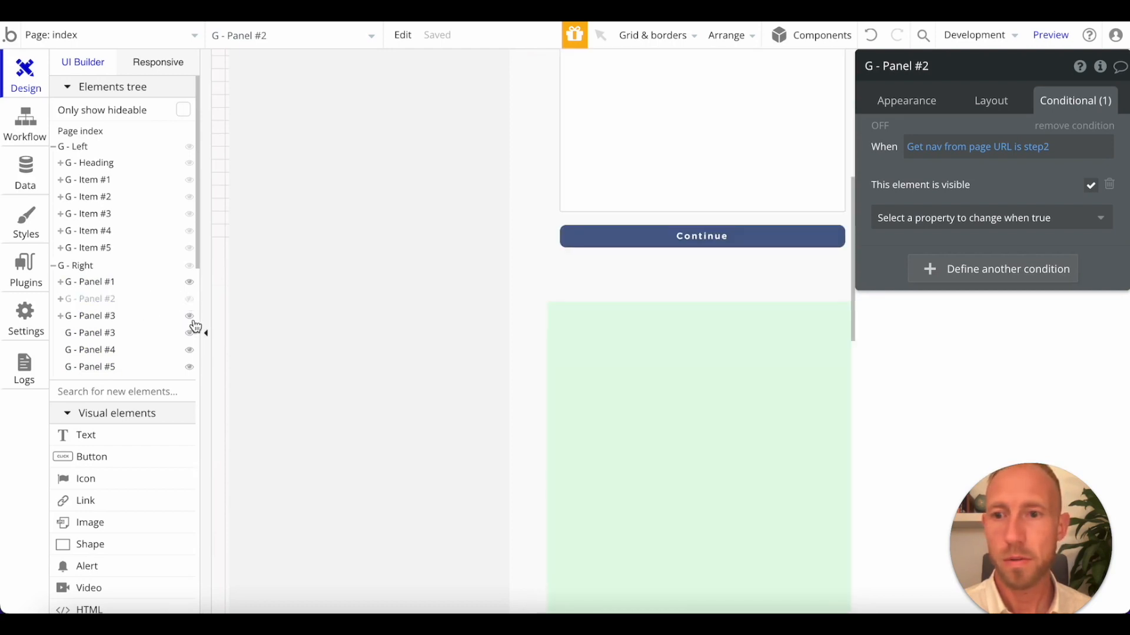
left_click(190, 317)
left_click(190, 333)
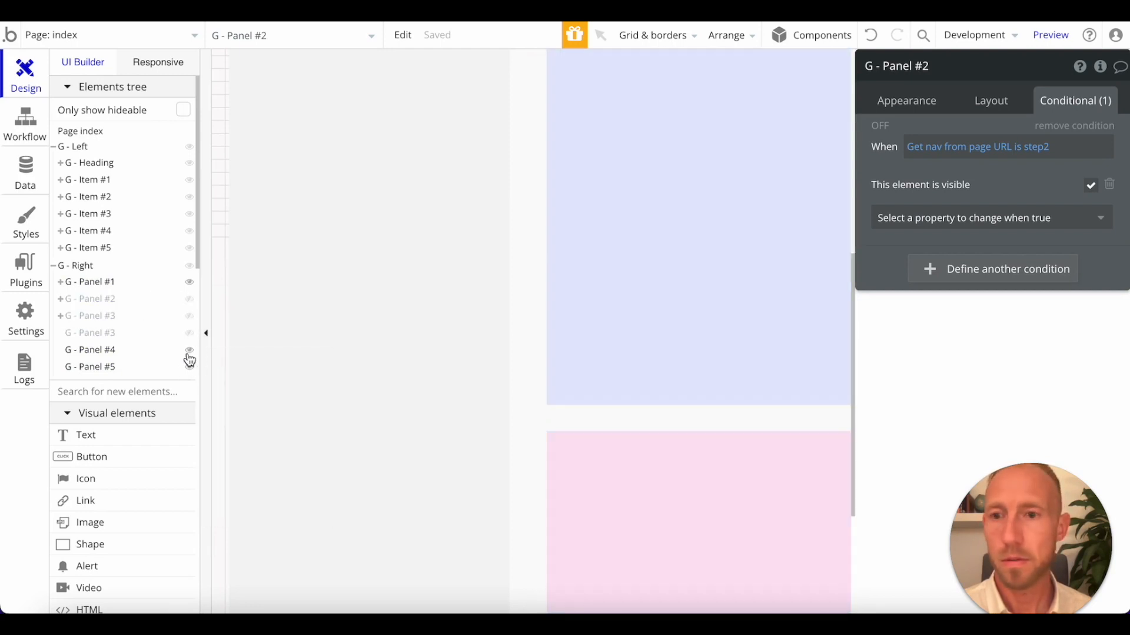
left_click(189, 351)
left_click(190, 367)
Compare the two groups named G - Panel #3, the copied Session Goals panel and the empty green panel.
left_click(106, 316)
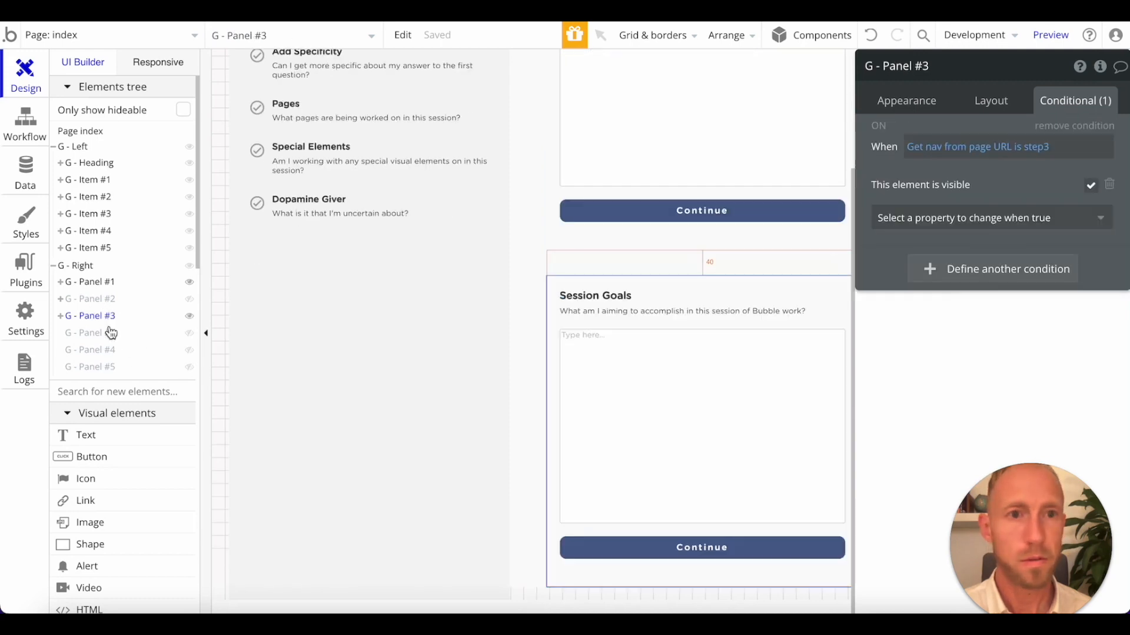
left_click(111, 335)
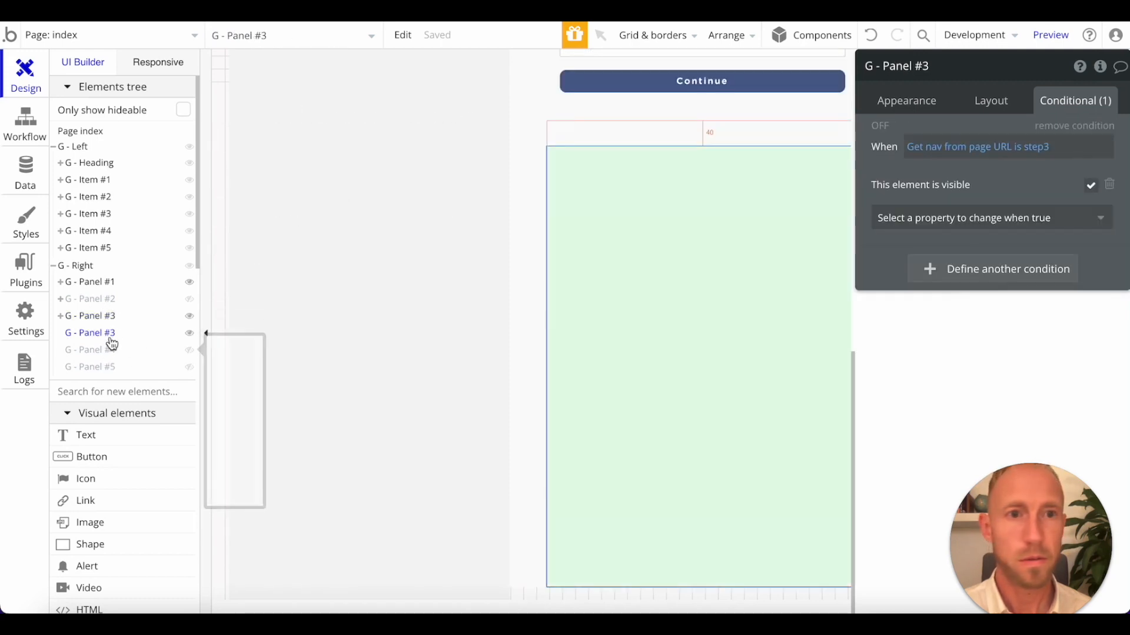
left_click(108, 315)
left_click(109, 333)
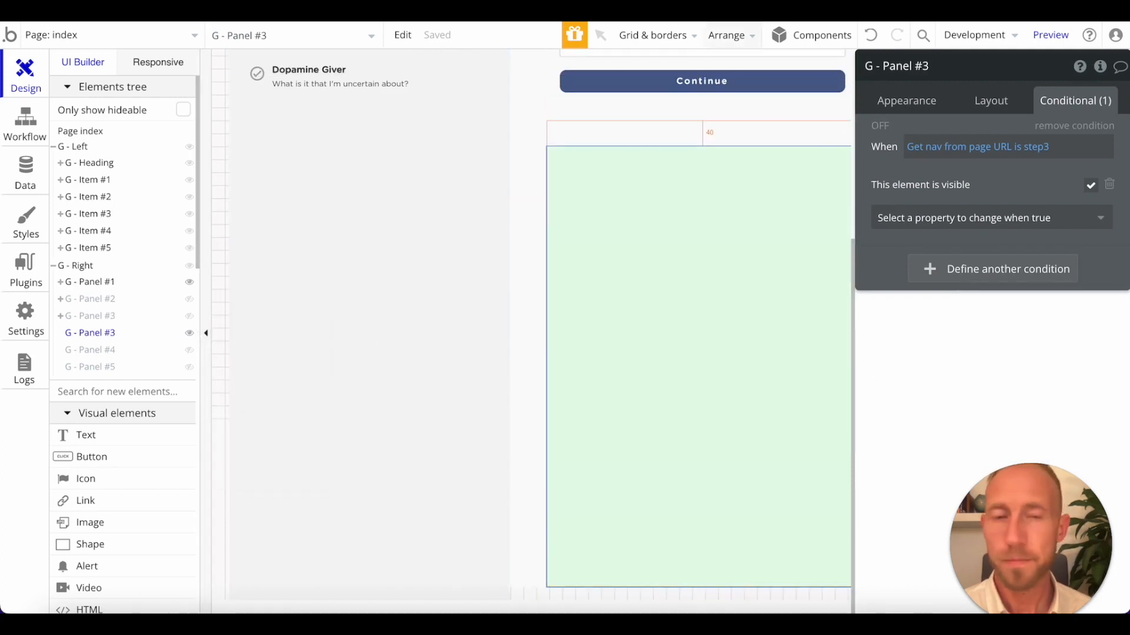
Undo the recent edits to before the duplication of G - Panel #1, and redo them up to the copy's step3 condition.
left_click(871, 39)
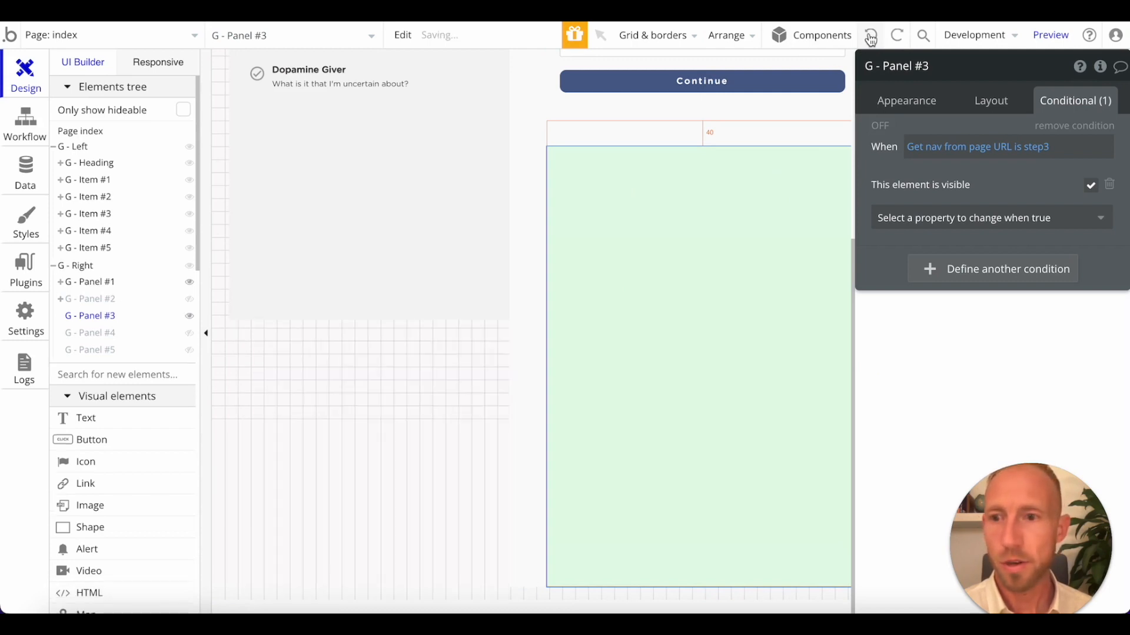
left_click(900, 40)
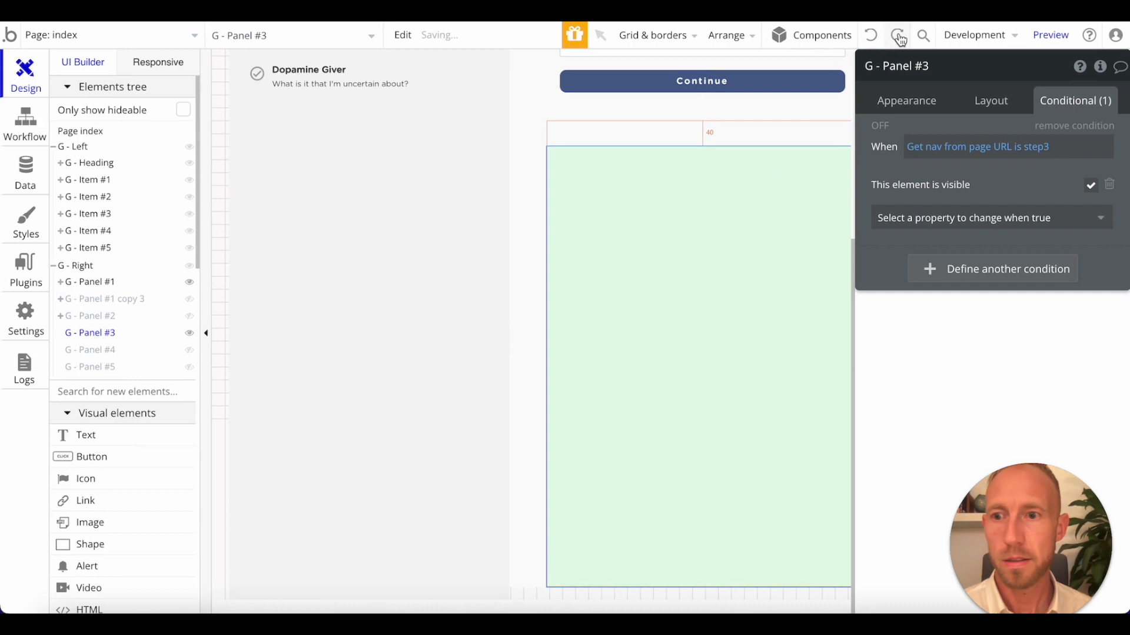
left_click(101, 301)
left_click(896, 39)
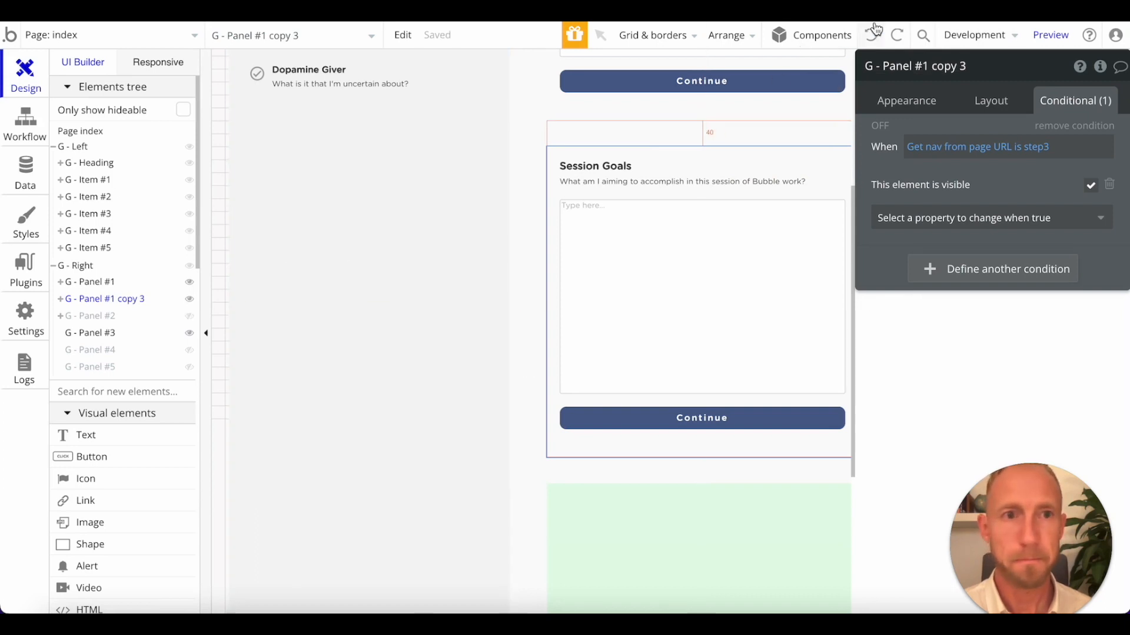
Rename the group G - Panel #1 copy 3 as G - Panel #3.
left_click(947, 70)
left_click_drag(922, 66, 1005, 71)
type("3")
key("Return")
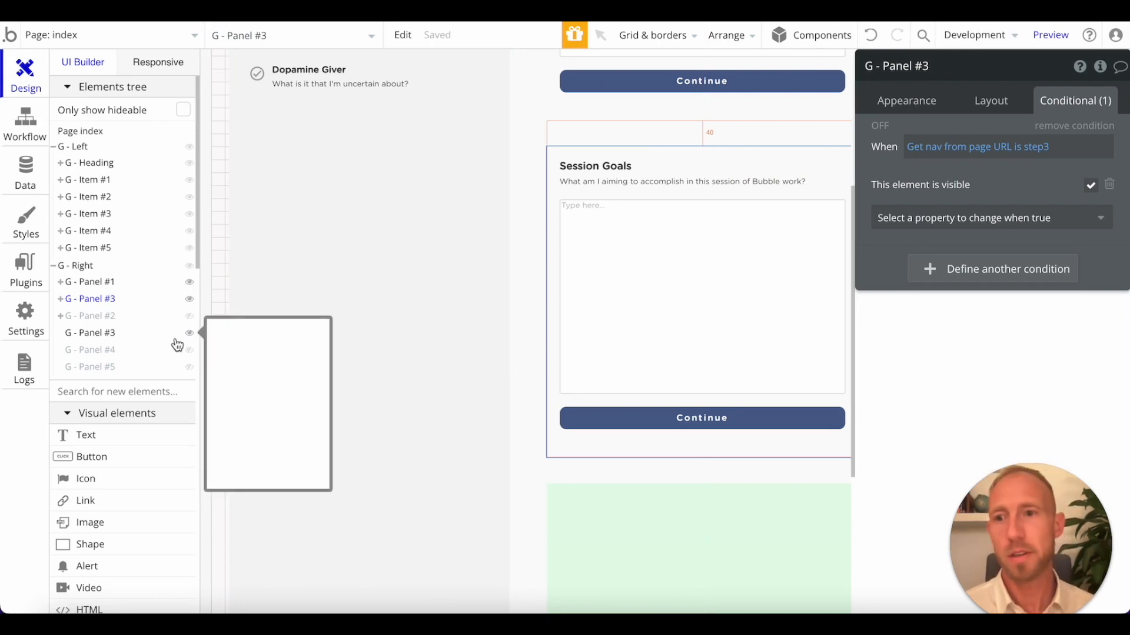
Delete the empty green G - Panel #3 and move G - Panel #2 above the new G - Panel #3 in the elements tree.
left_click(98, 337)
right_click(98, 337)
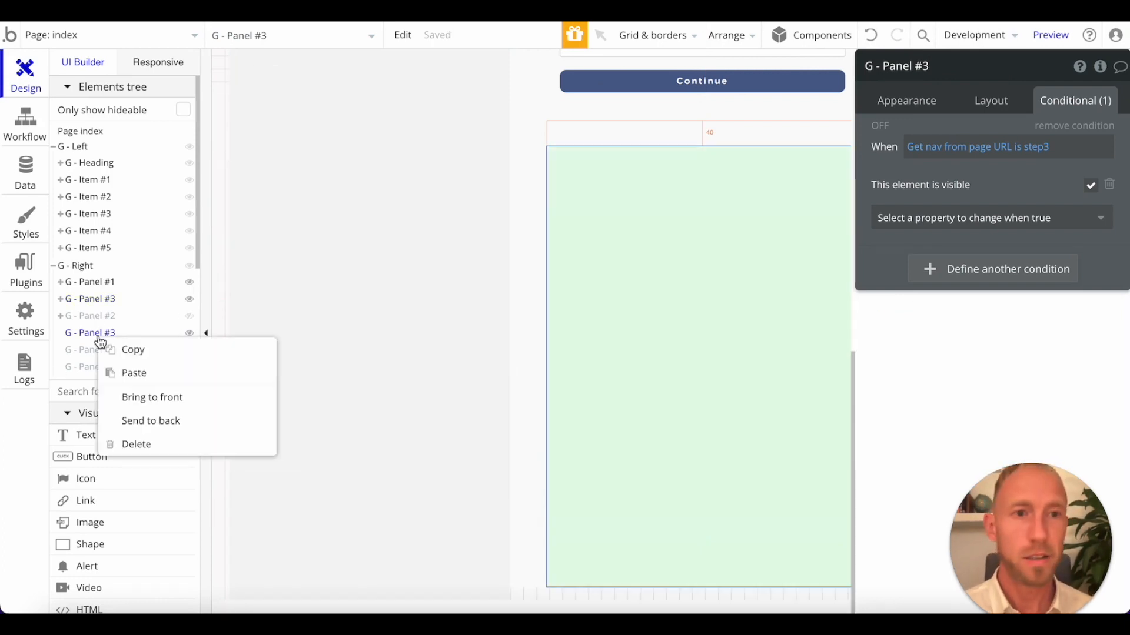
left_click(146, 444)
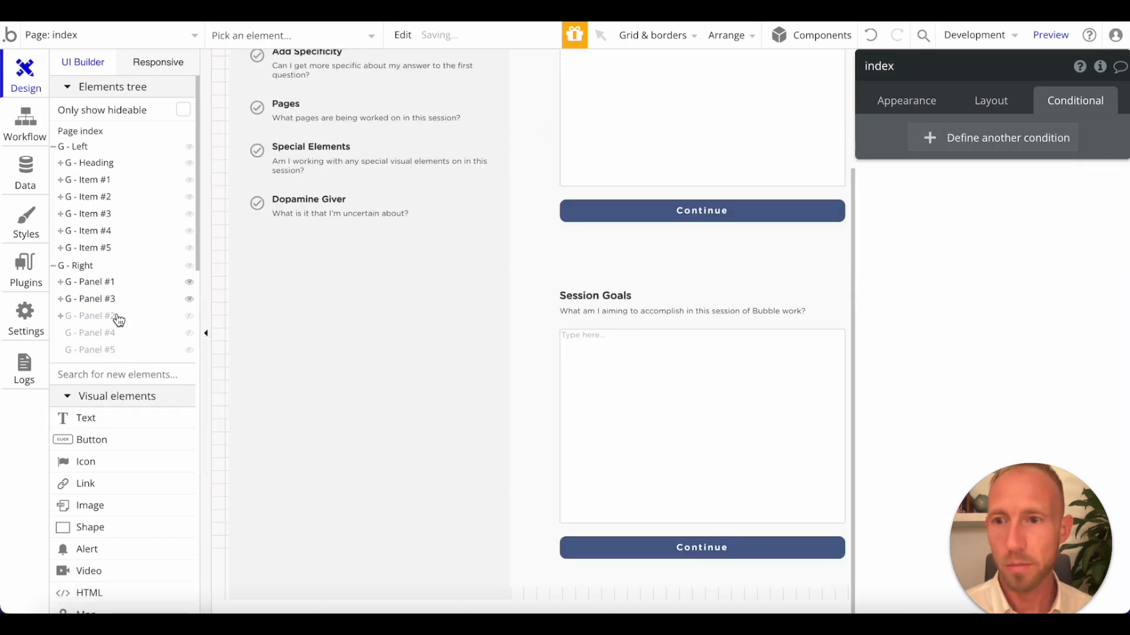
left_click(106, 318)
left_click_drag(107, 318, 101, 299)
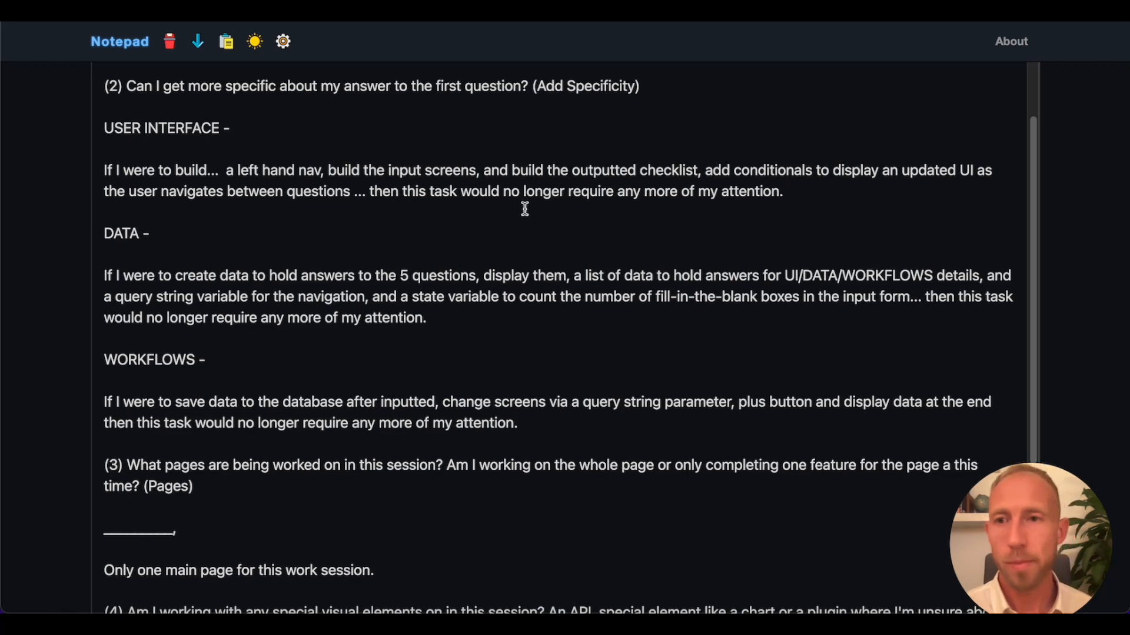
Switch to the Notepad worksheet and review the input screens task in the User Interface answer.
triple_click(539, 322)
left_click(539, 323)
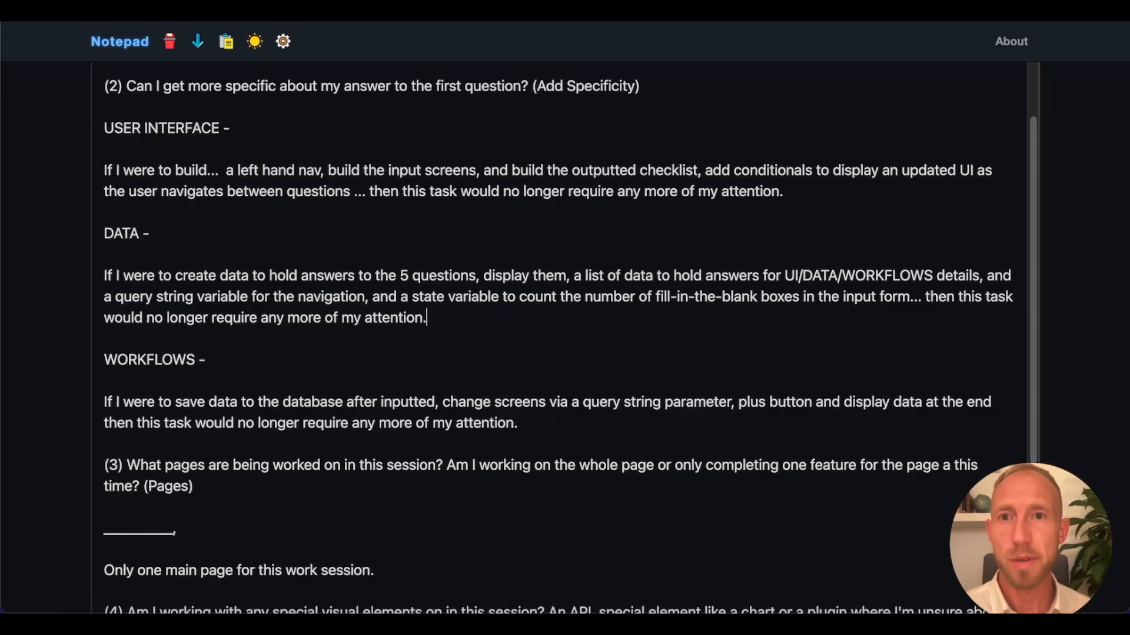
left_click_drag(389, 170, 474, 172)
left_click(285, 314)
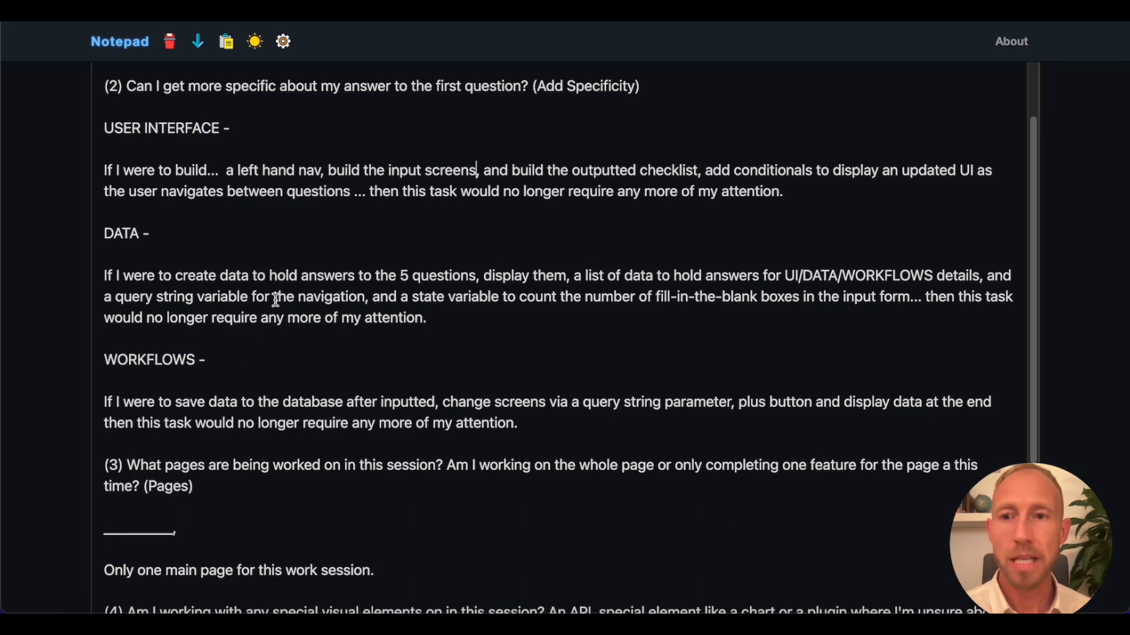
mouse_move(469, 170)
left_mouse_down()
mouse_move(387, 170)
mouse_move(469, 167)
left_mouse_up()
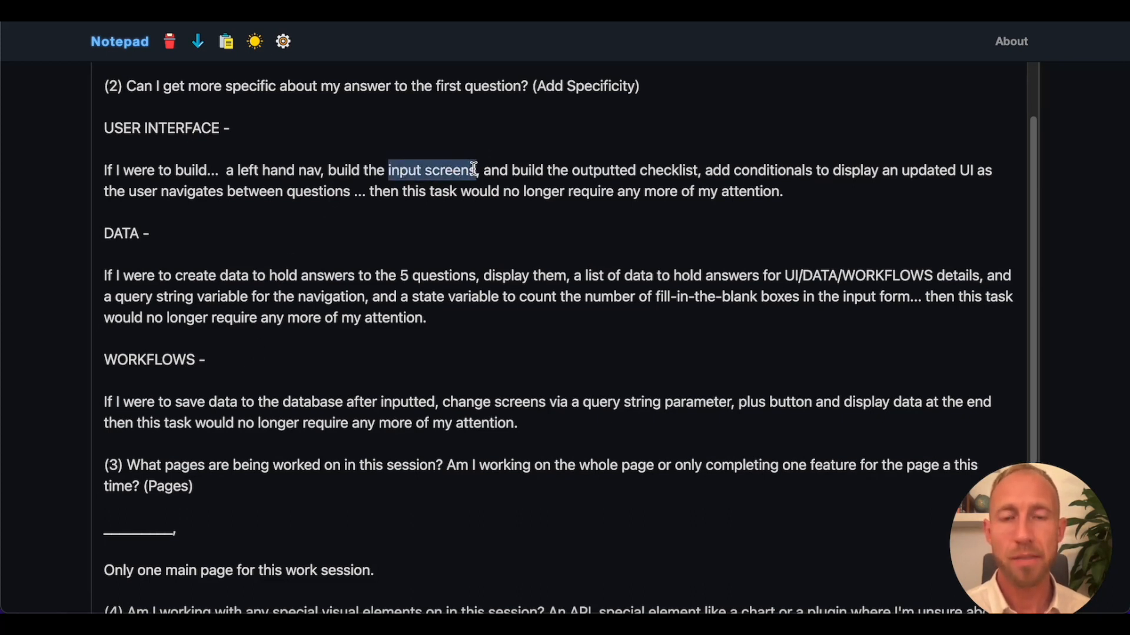
left_click(473, 170)
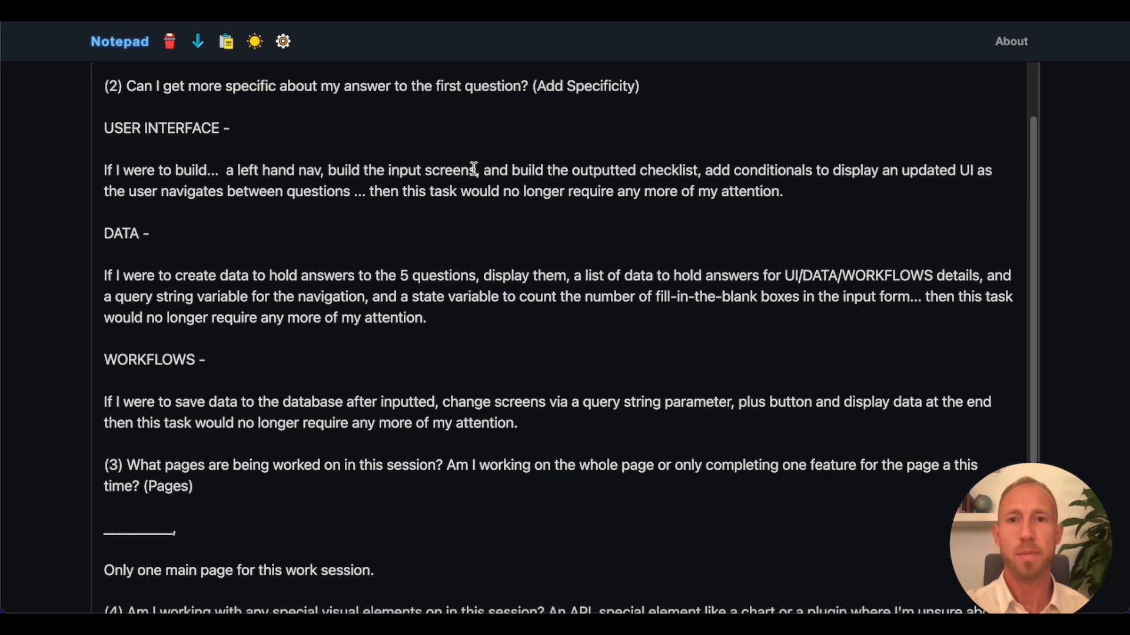
mouse_move(475, 170)
left_mouse_down()
mouse_move(388, 170)
mouse_move(476, 170)
left_mouse_up()
left_click(387, 169)
left_click(469, 170)
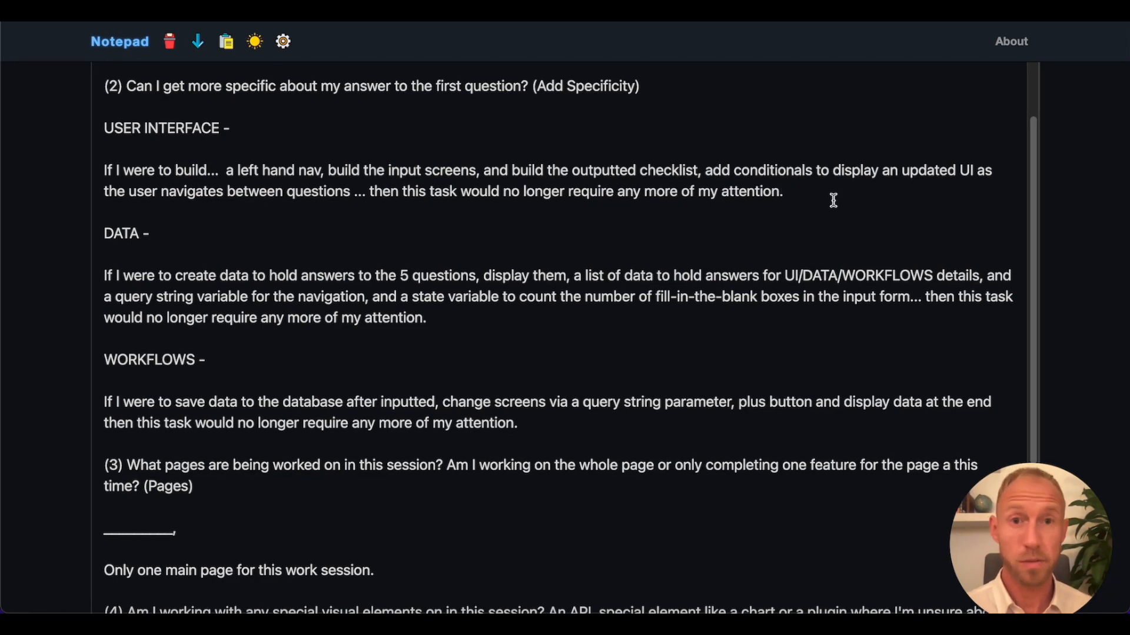
Copy the phrase "input screens" and add the line "input screens question 1" below the User Interface paragraph.
left_click_drag(480, 170, 390, 169)
key("ctrl+c")
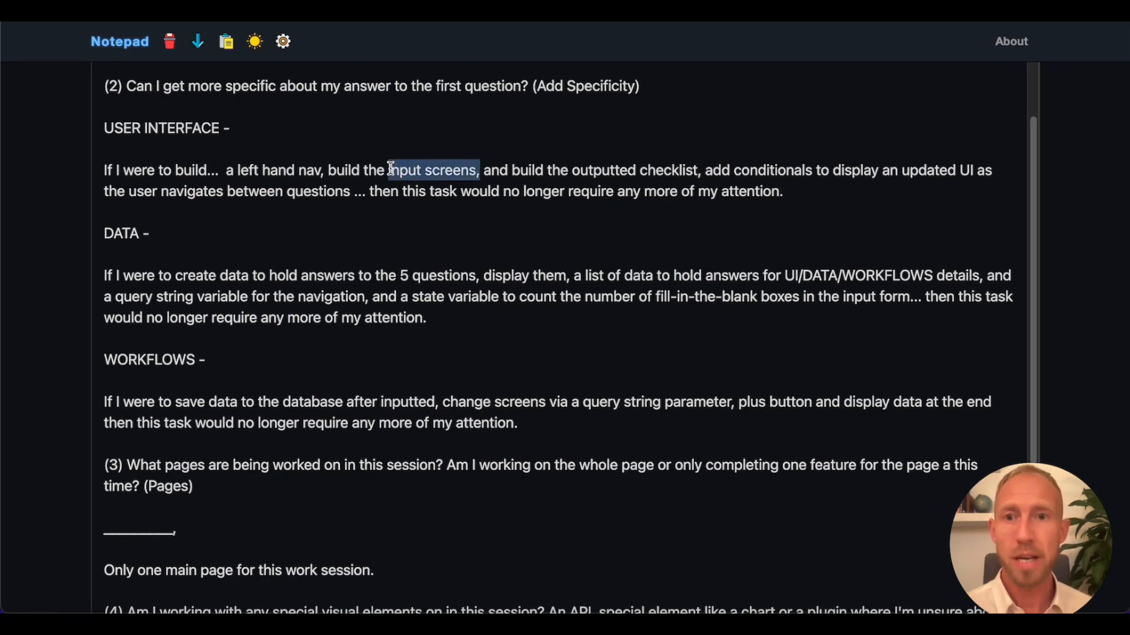
left_click(353, 169)
left_click(826, 186)
key("Return")
key("Return")
key("ctrl+v")
type("question 1")
key("Return")
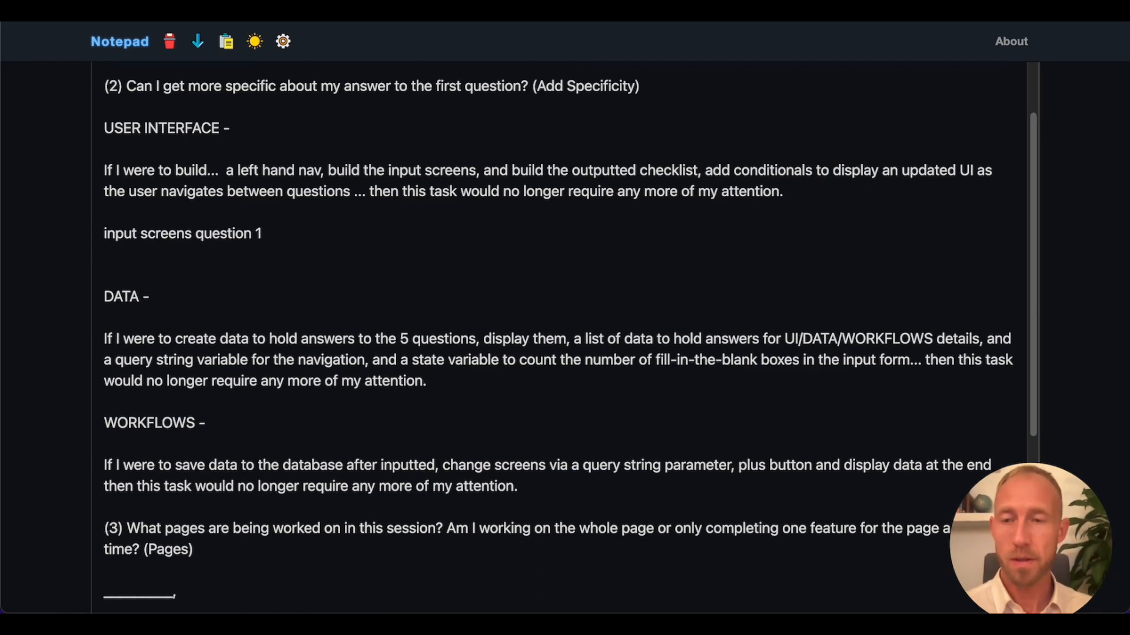
Add the line "input screens question 2" below the question 1 line and insert three more copies of it.
key("ctrl+v")
type("question")
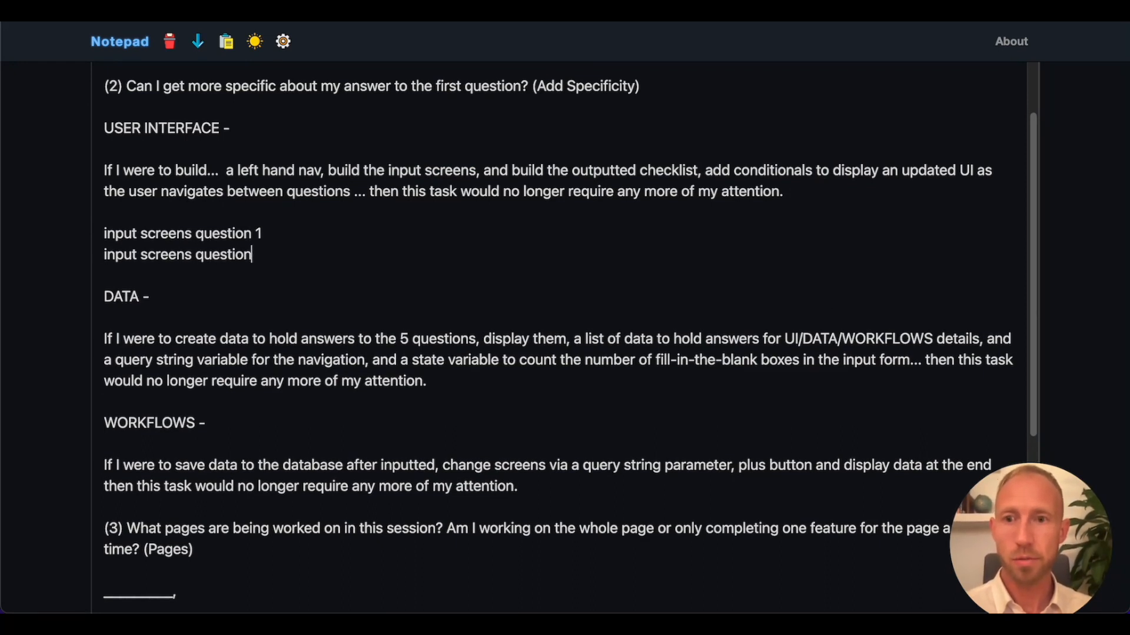
type(" 2")
key("Return")
left_click_drag(285, 255, 78, 250)
left_click(86, 246)
left_click_drag(273, 264, 90, 260)
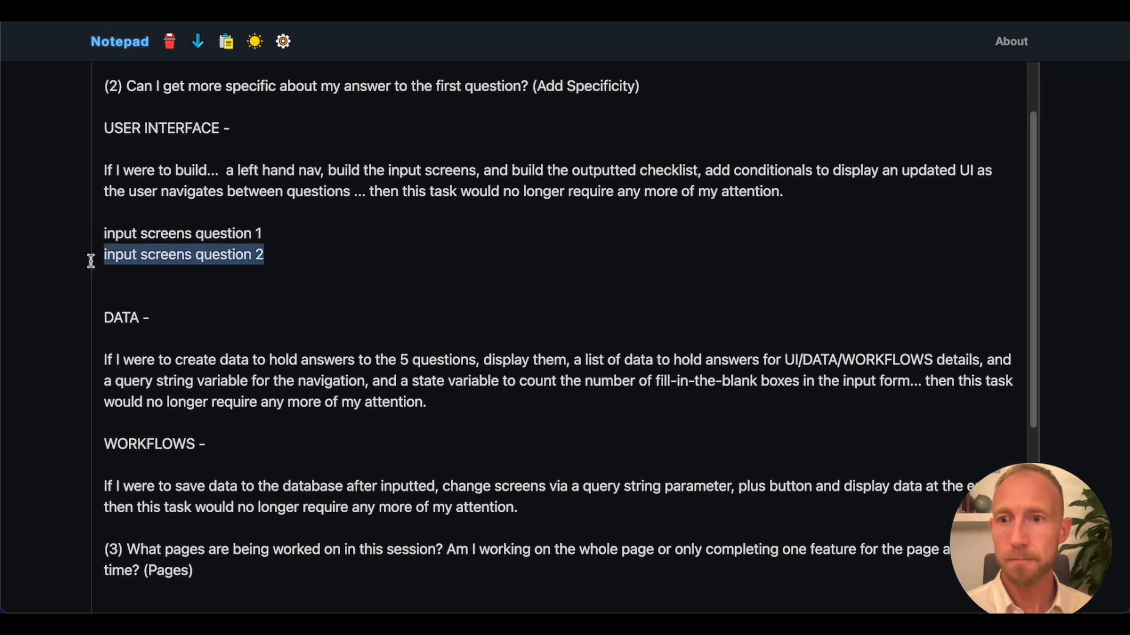
left_click(126, 274)
key("ctrl+v")
key("Return")
key("ctrl+v")
key("Return")
key("ctrl+v")
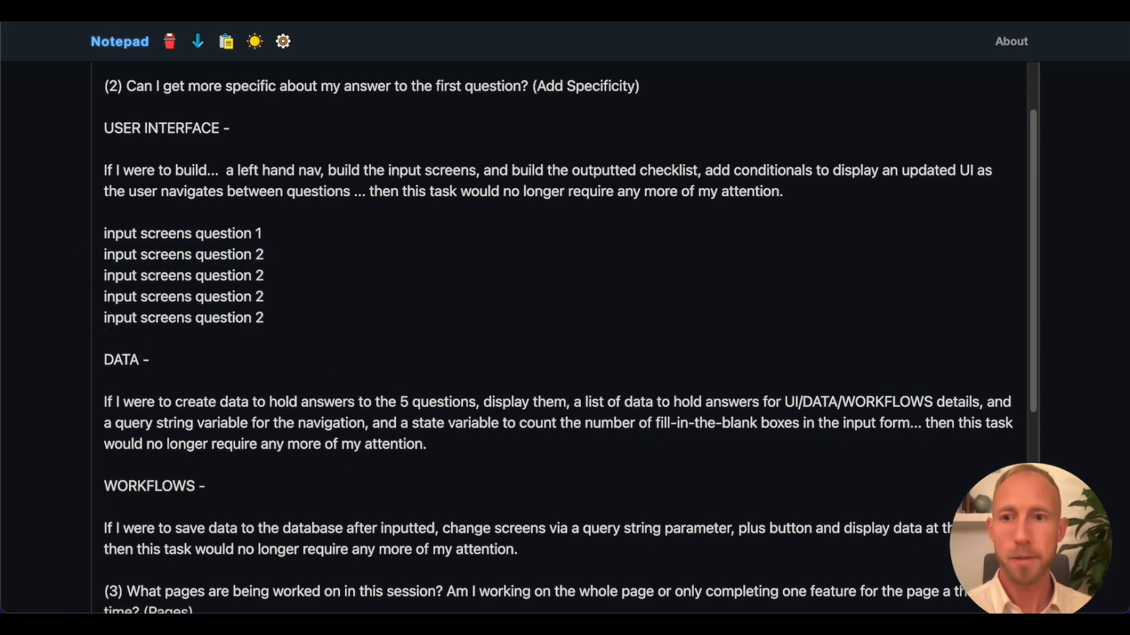
Renumber the three copied lines to questions 3, 4 and 5, and delete the lines for questions 1 and 2.
key("BackSpace")
type("4")
key("Down")
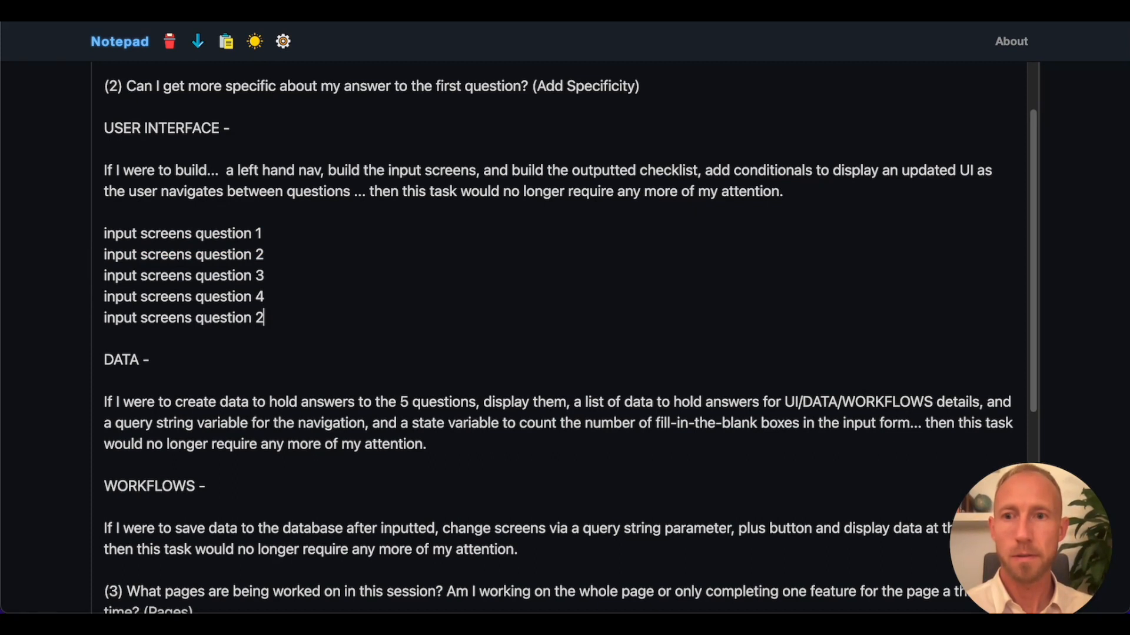
left_click_drag(298, 248, 68, 231)
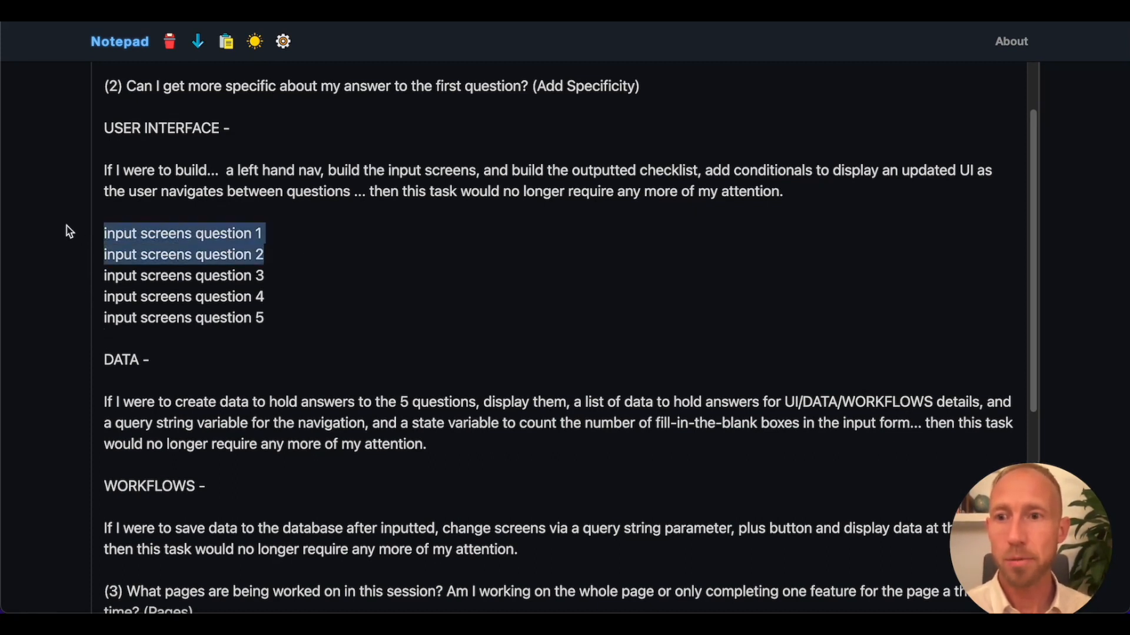
key("BackSpace")
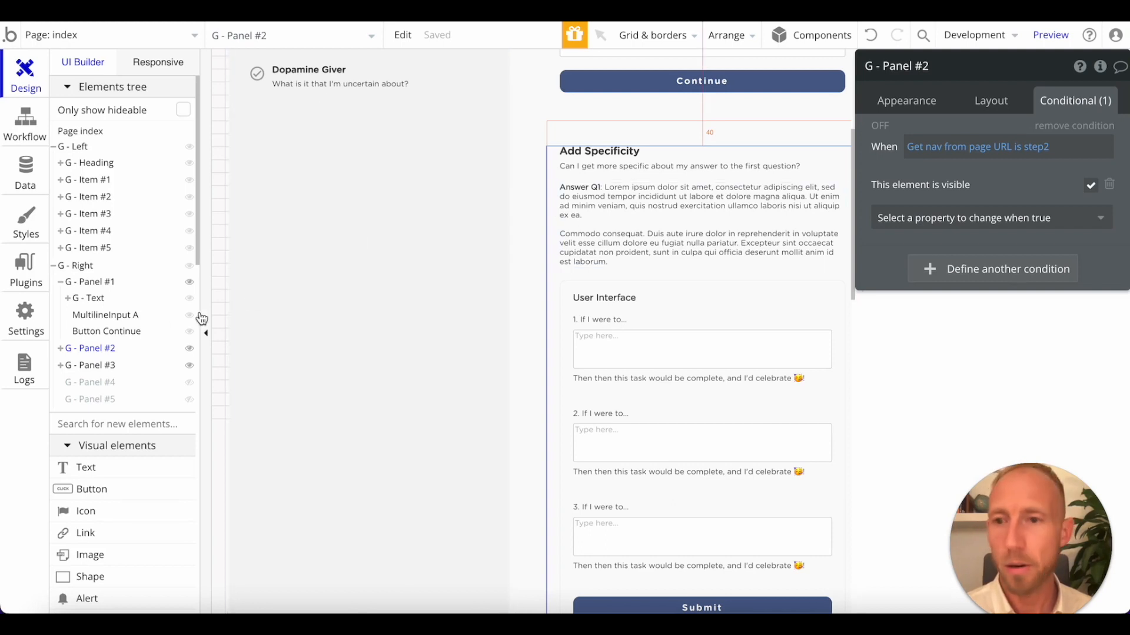
Switch to the Bubble editor, hide G - Panel #1 and G - Panel #2, and collapse G - Panel #1 in the elements tree.
left_click(189, 349)
left_click(189, 282)
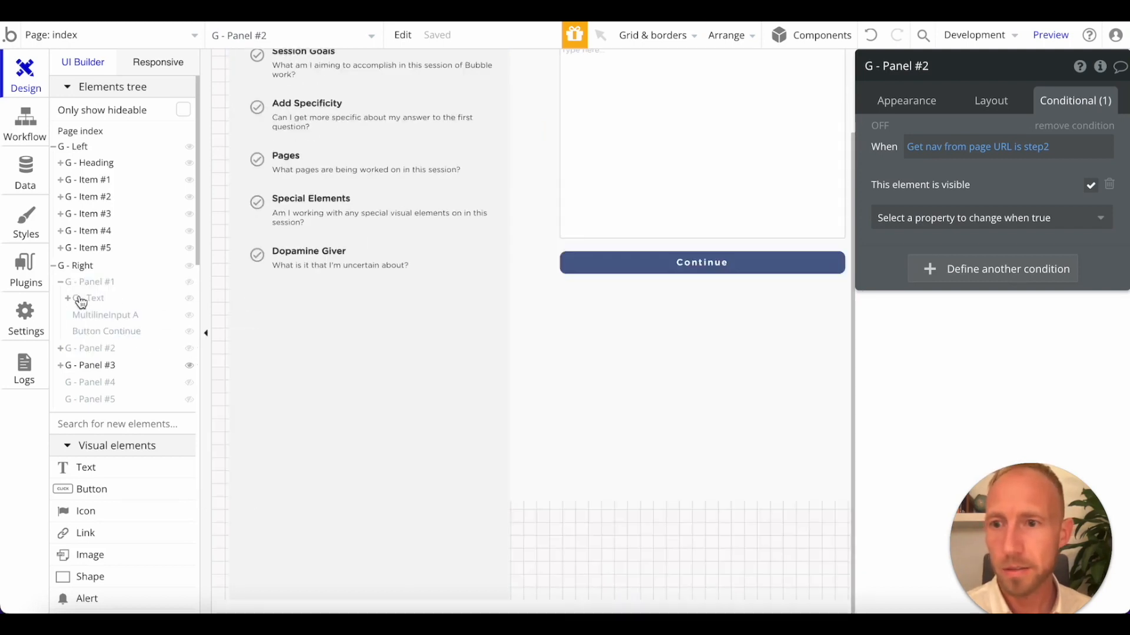
left_click(61, 281)
left_click(99, 315)
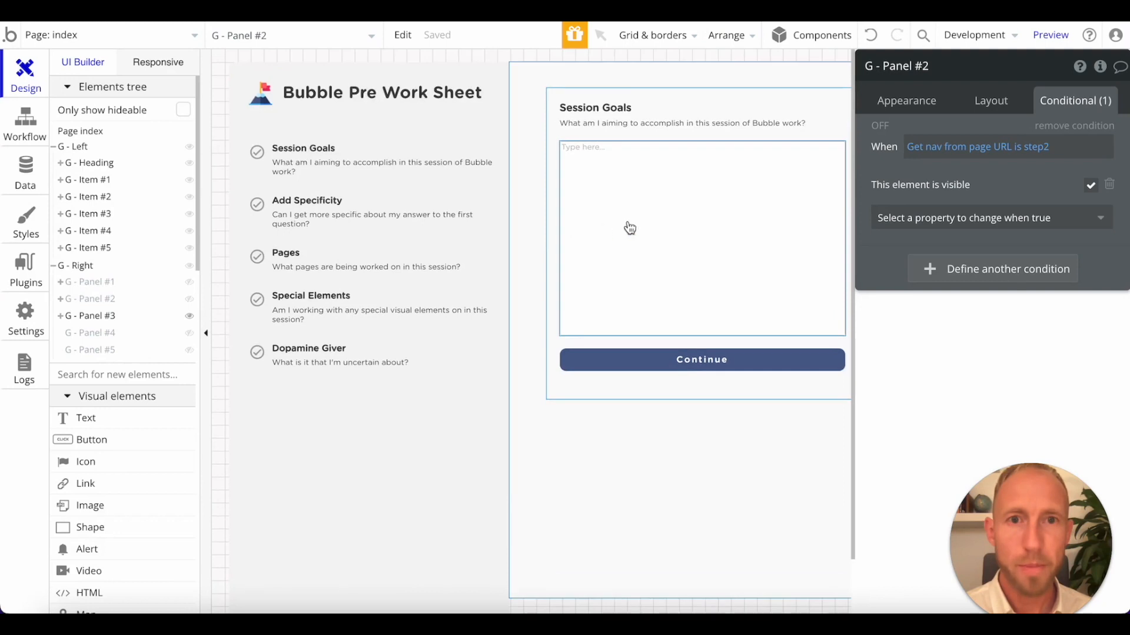
Replace the heading of G - Panel #3 with the text "Pages" copied from the third navigation item.
left_click(606, 111)
left_click(289, 255)
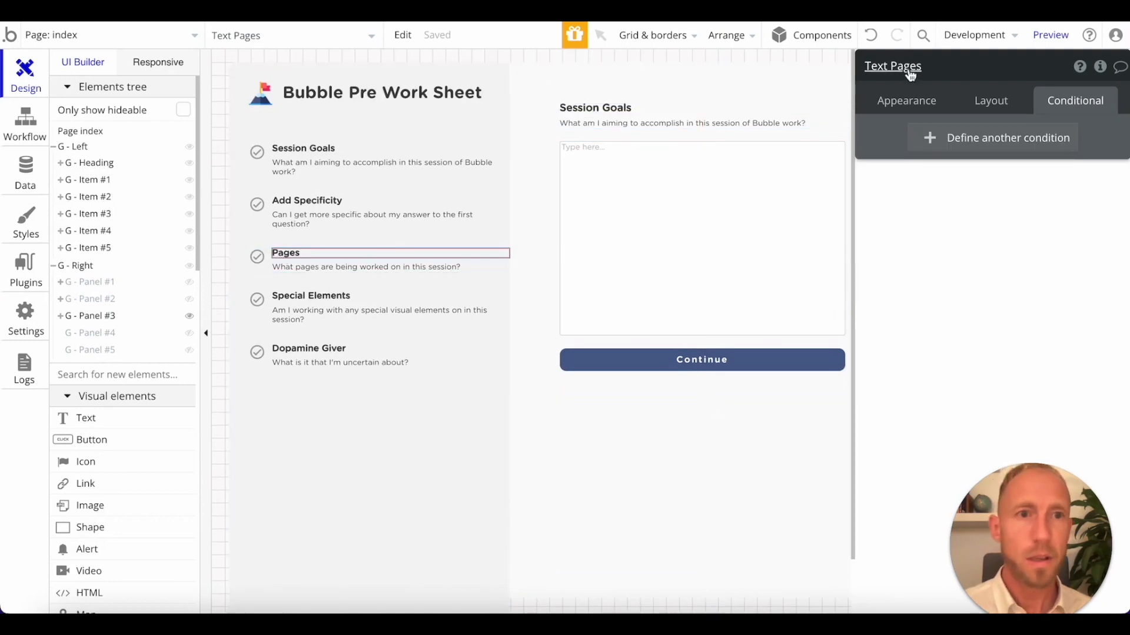
left_click(906, 100)
left_click(928, 144)
left_click(603, 109)
left_click(956, 134)
key("super+a")
type("Pages")
Replace the subtitle of G - Panel #3 with the copied navigation text "What pages are being worked on in this session?".
left_click(301, 266)
left_click(1111, 158)
key("super+a")
key("super+c")
left_click(635, 125)
left_click(1013, 164)
key("super+a")
key("super+v")
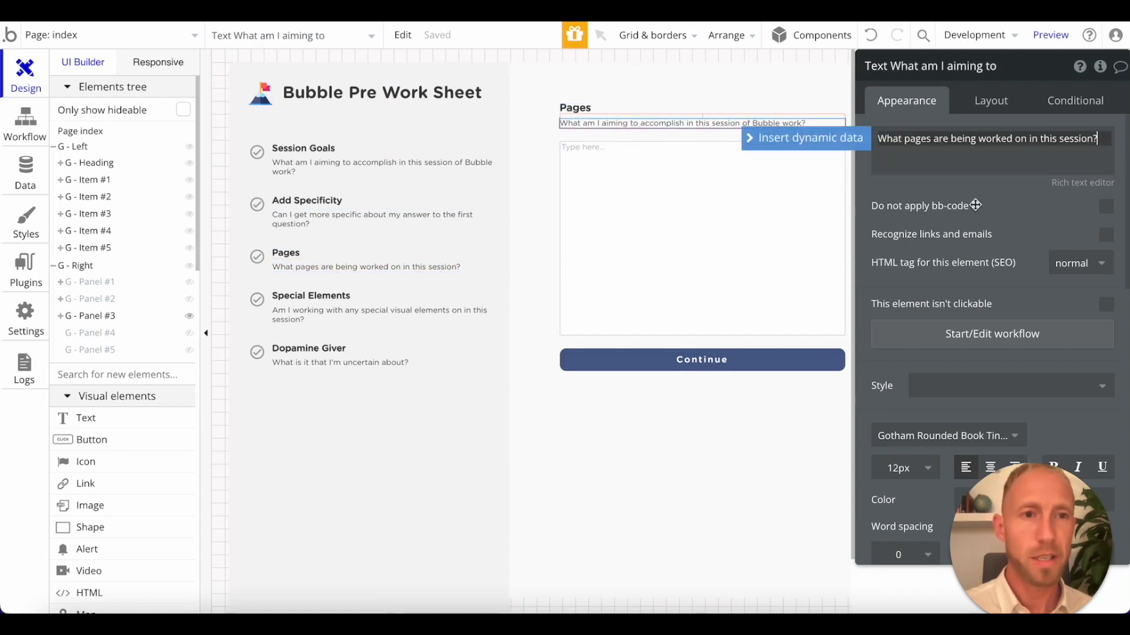
Check the visibility condition set on G - Panel #3.
left_click(699, 371)
left_click(818, 186)
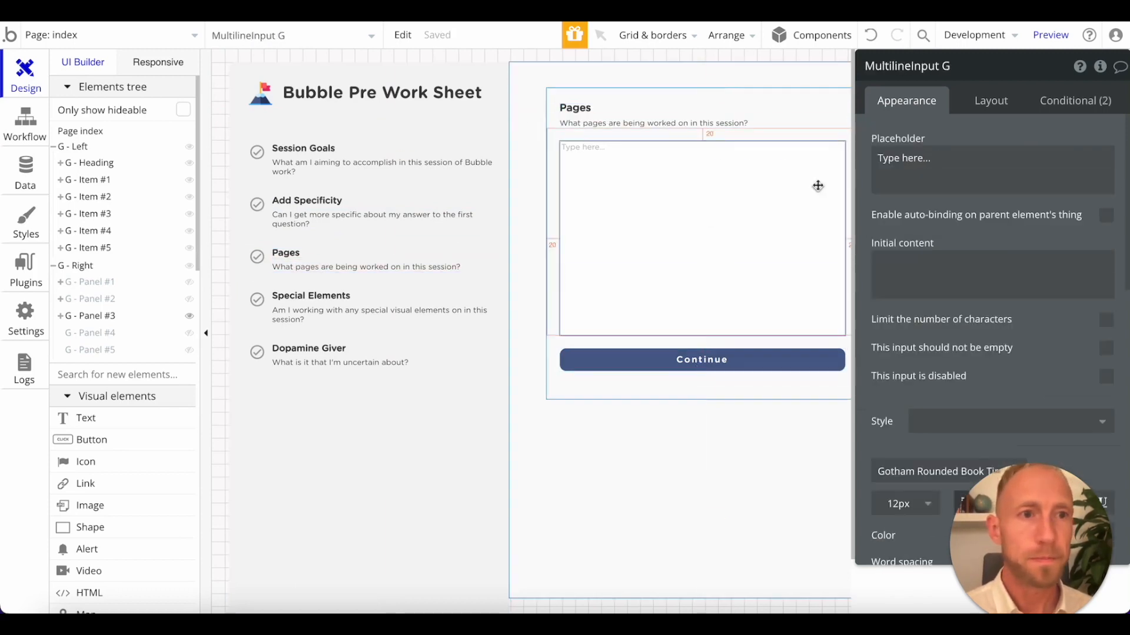
left_click(789, 139)
left_click(1076, 100)
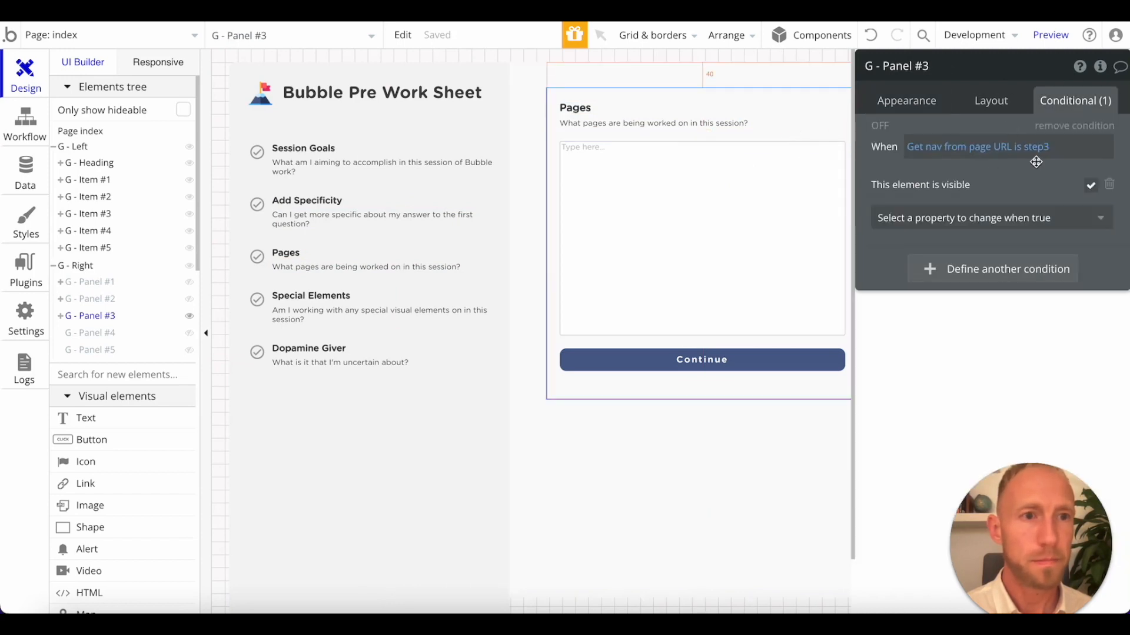
Duplicate G - Panel #3 in the elements tree, show the copy and hide the empty G - Panel #4.
left_click(190, 333)
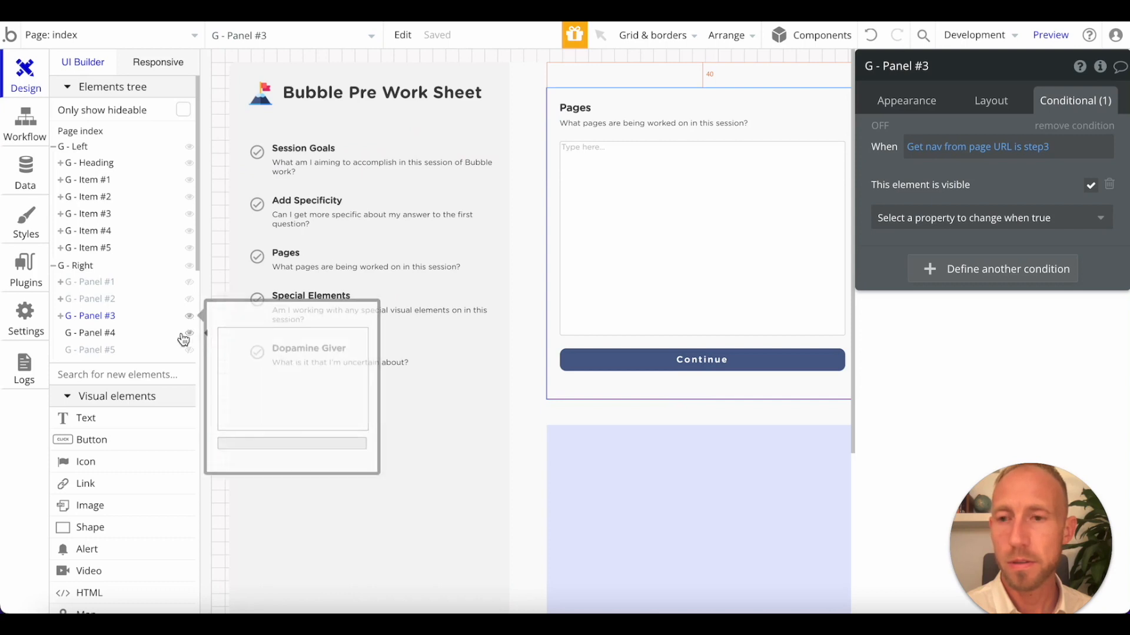
left_click(109, 333)
left_click(104, 319)
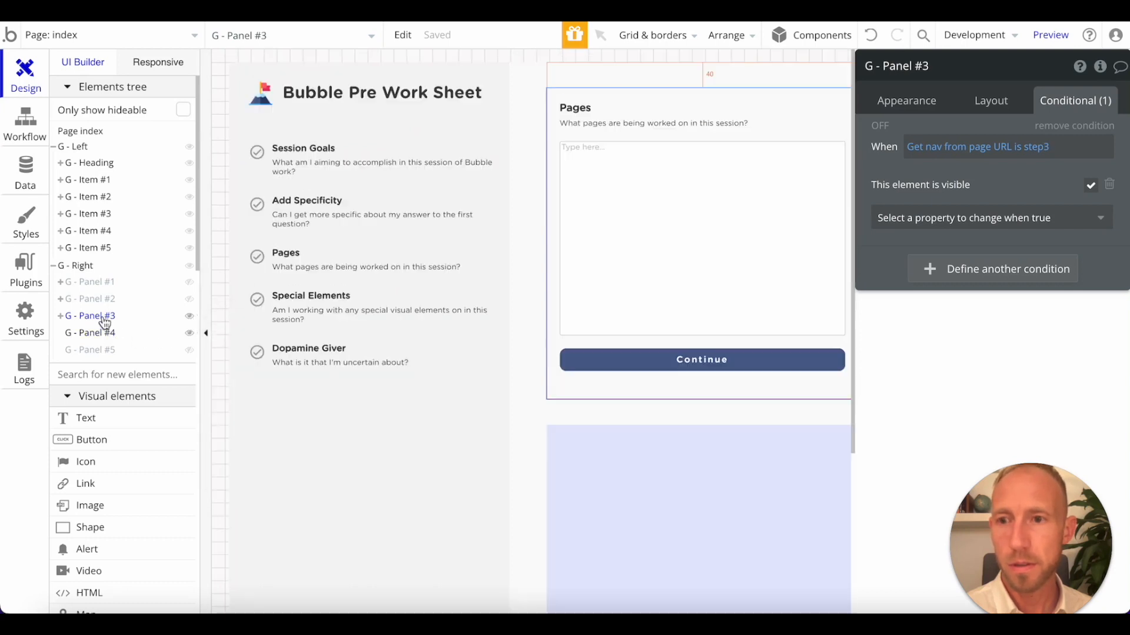
right_click(103, 318)
left_click(101, 319)
right_click(101, 318)
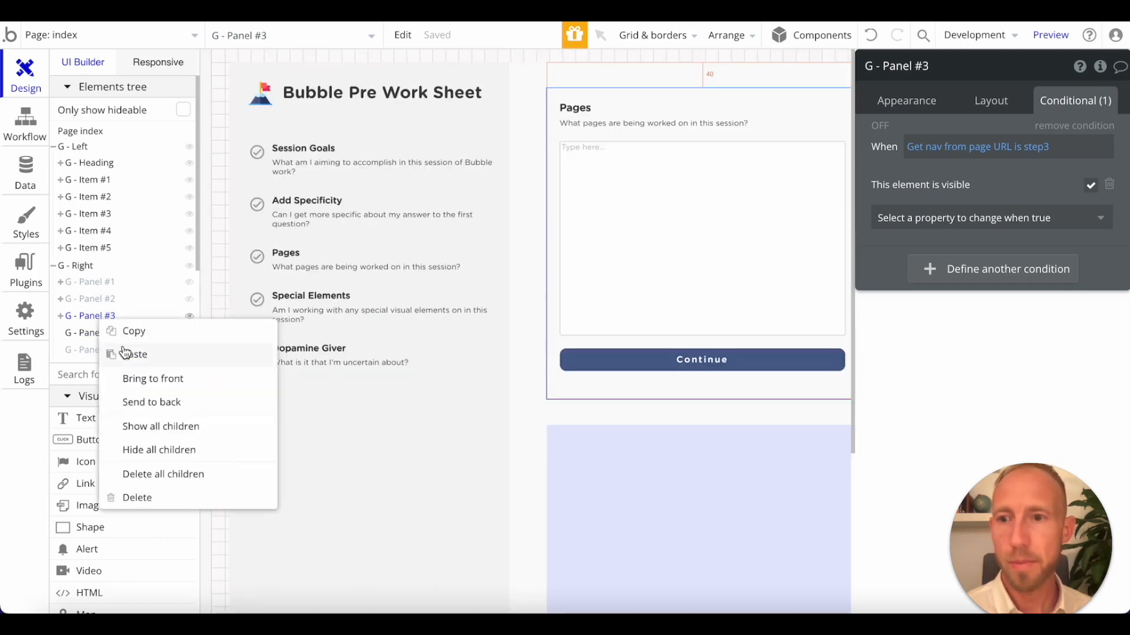
left_click(116, 355)
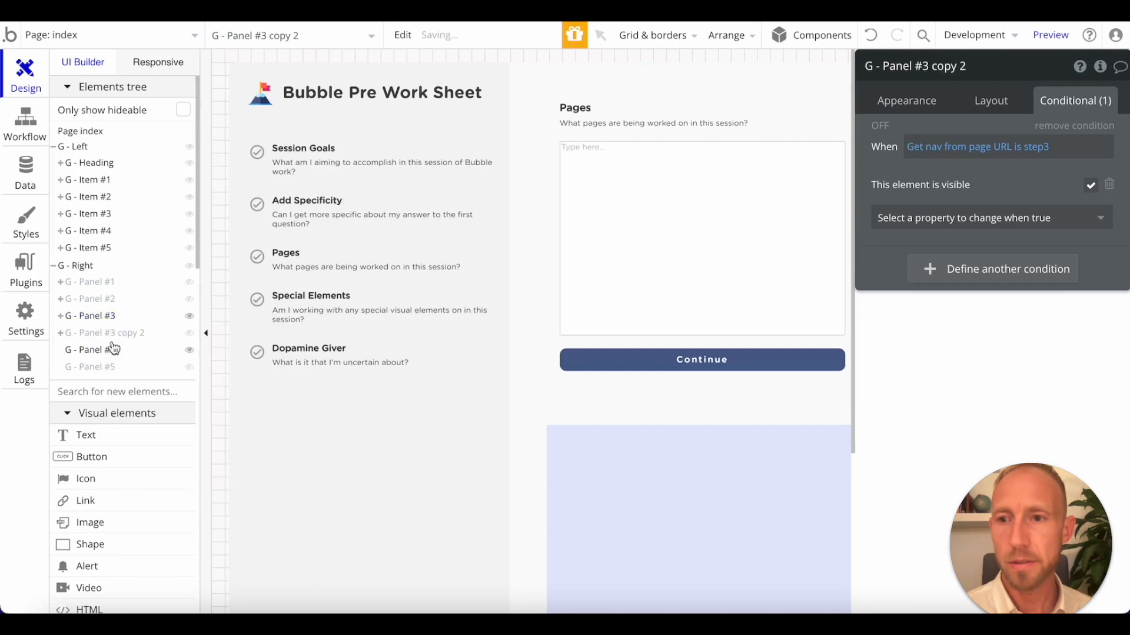
left_click(190, 352)
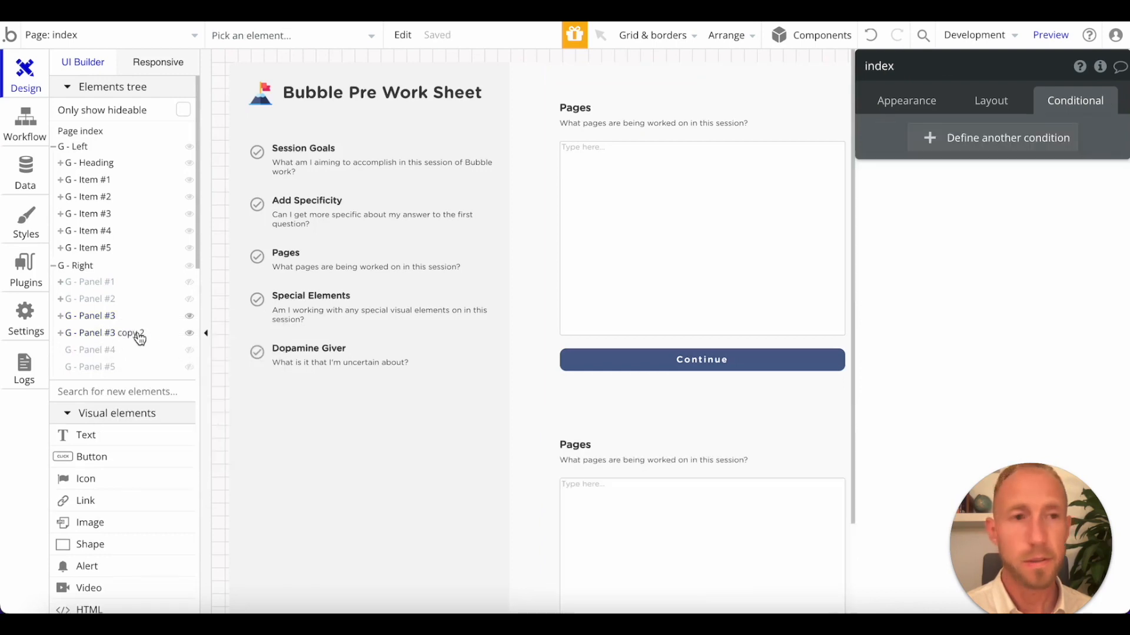
Change the copied panel's visibility condition to nav from page URL is step4.
left_click(140, 338)
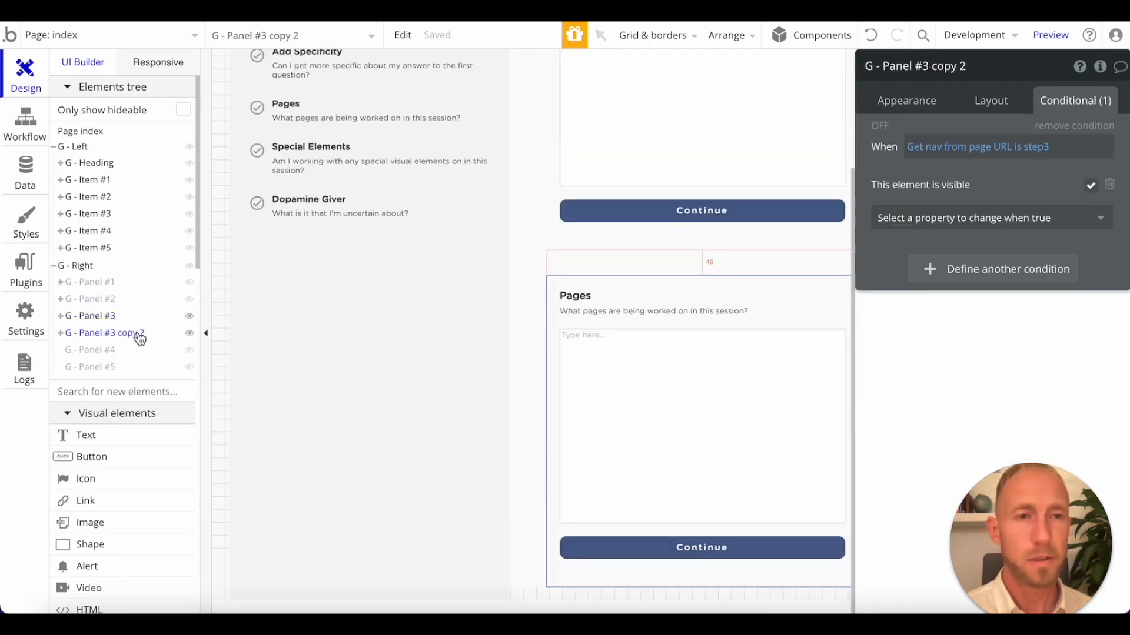
left_click(1046, 147)
key("BackSpace")
type("4")
key("Return")
left_click(1051, 181)
Rename the copied panel as G - Panel #4.
left_click(935, 67)
left_click_drag(921, 67, 996, 79)
type("4")
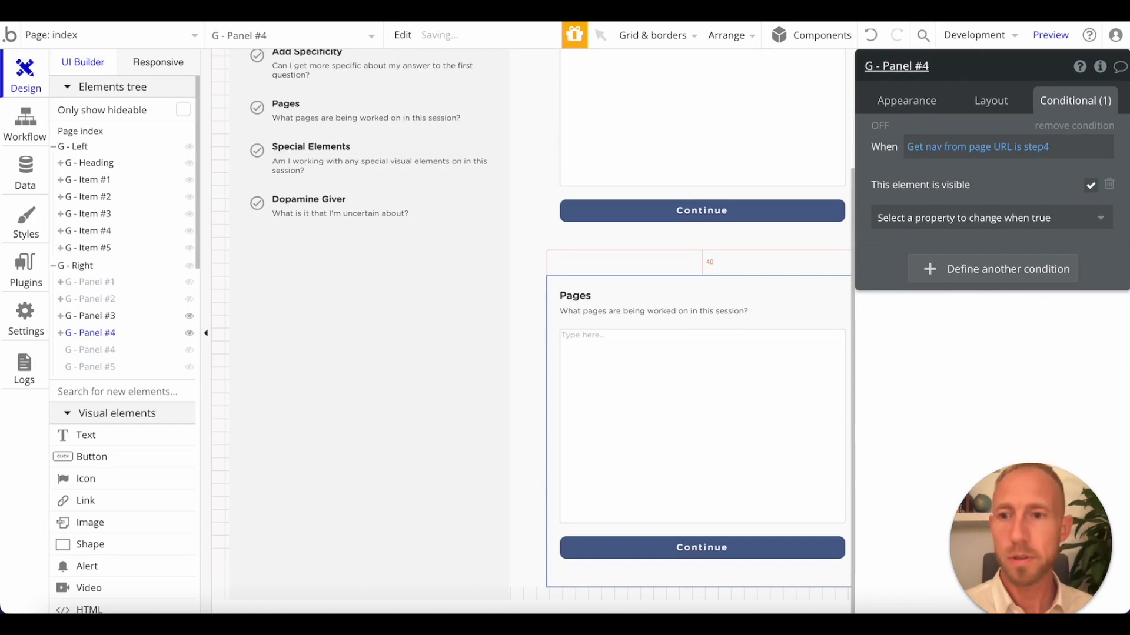
Delete the old empty G - Panel #4 and hide G - Panel #3 so only the new panel shows.
right_click(105, 351)
left_click(143, 459)
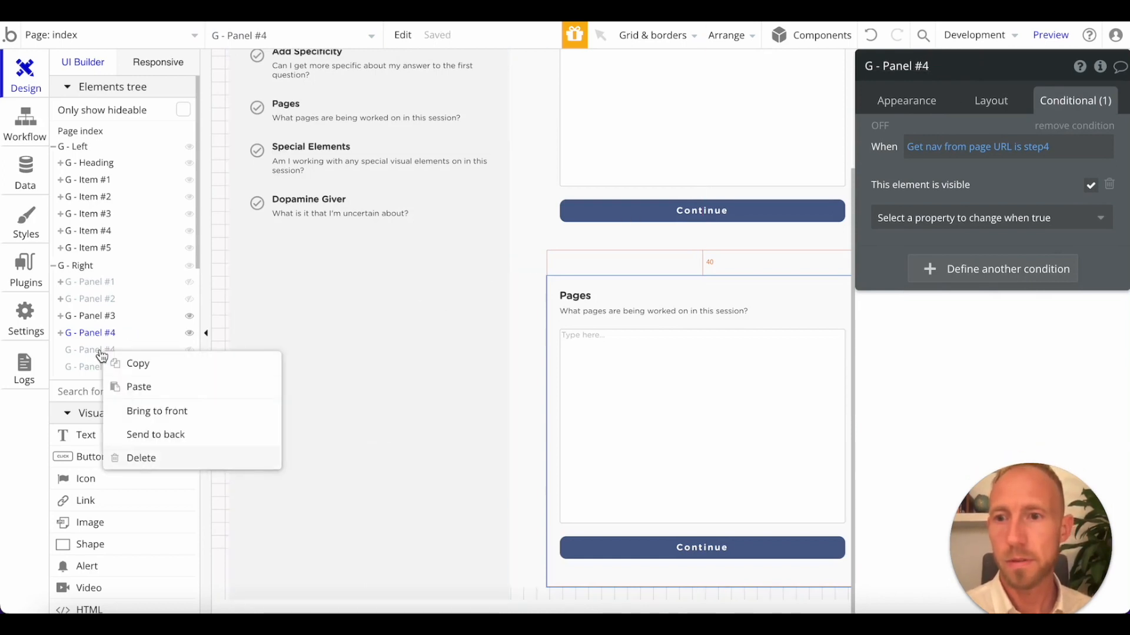
left_click(111, 320)
left_click(188, 332)
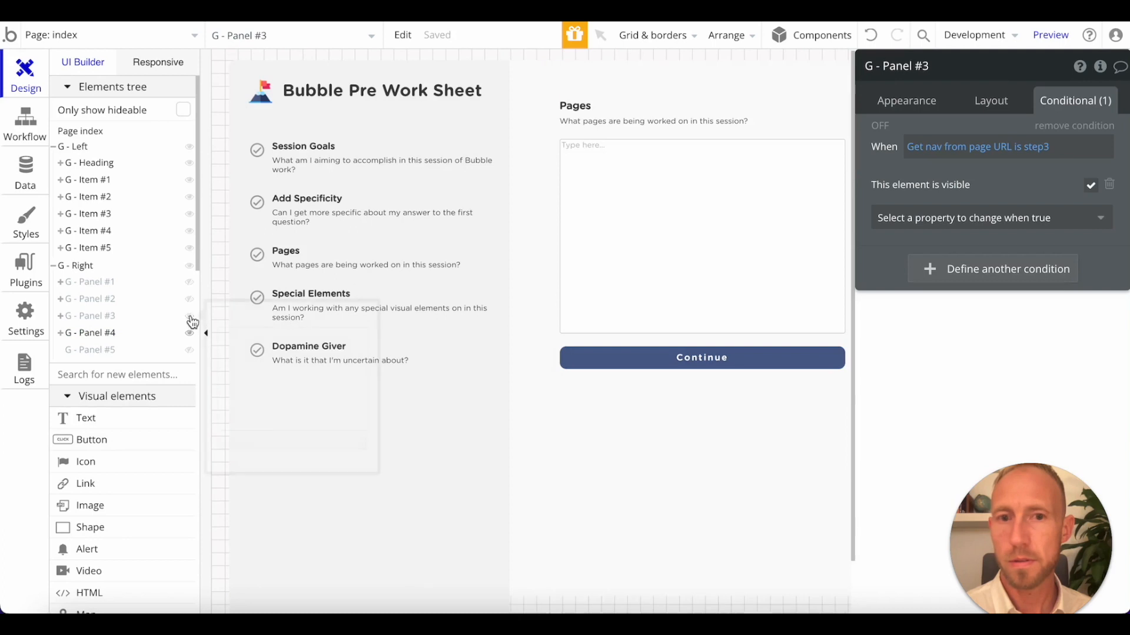
Replace the heading of G - Panel #4 with "Special Elements" copied from the fourth navigation item.
left_click(320, 291)
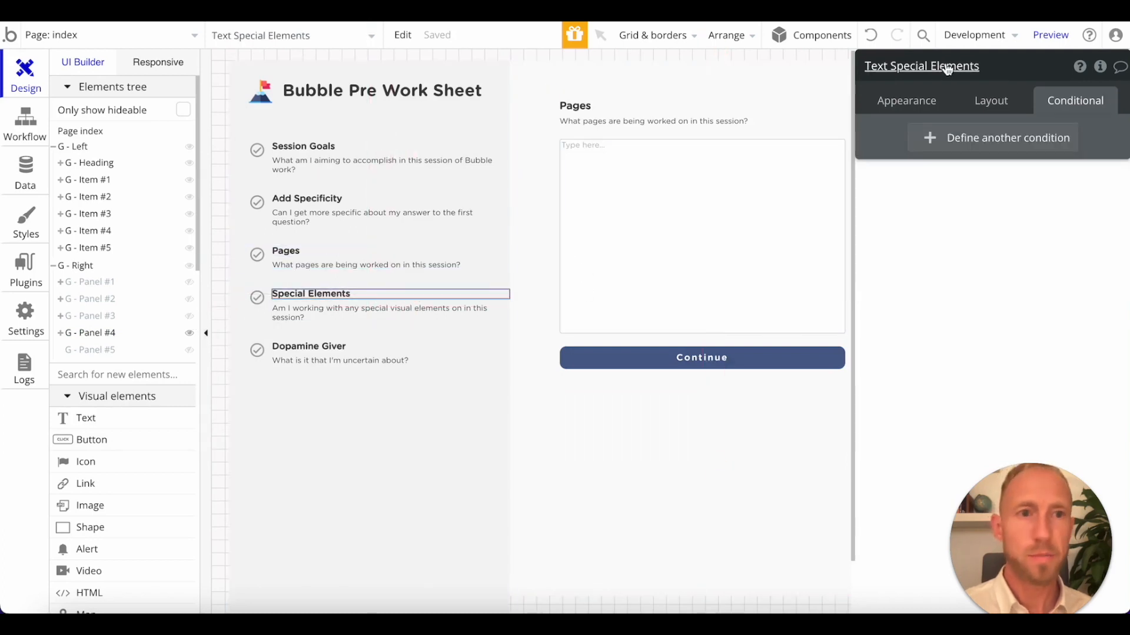
left_click(939, 101)
triple_click(957, 150)
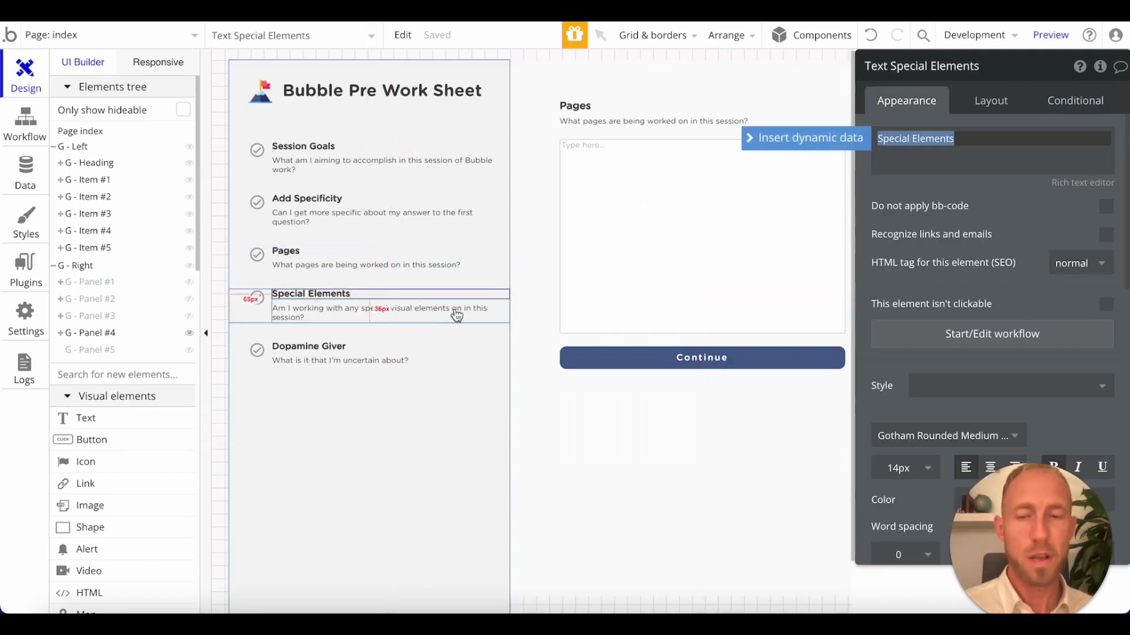
double_click(581, 108)
key("ctrl+v")
Replace the subtitle of G - Panel #4 with the copied text "Am I working with any special visual elements on in this session?".
left_click(298, 318)
triple_click(891, 170)
key("ctrl+c")
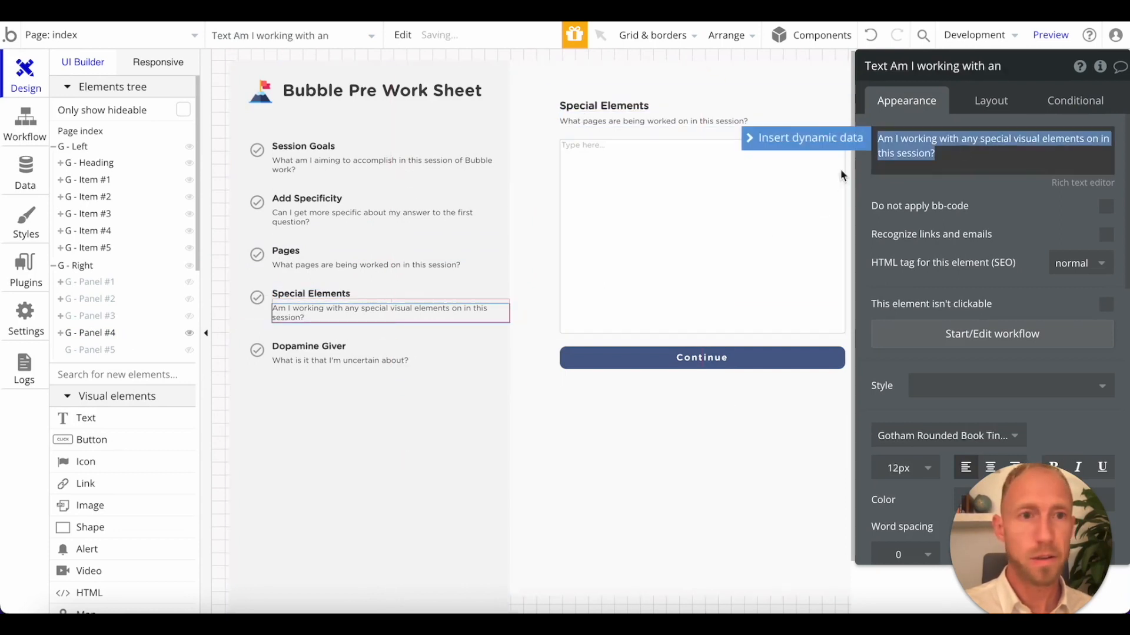
left_click(624, 121)
triple_click(907, 152)
key("ctrl+v")
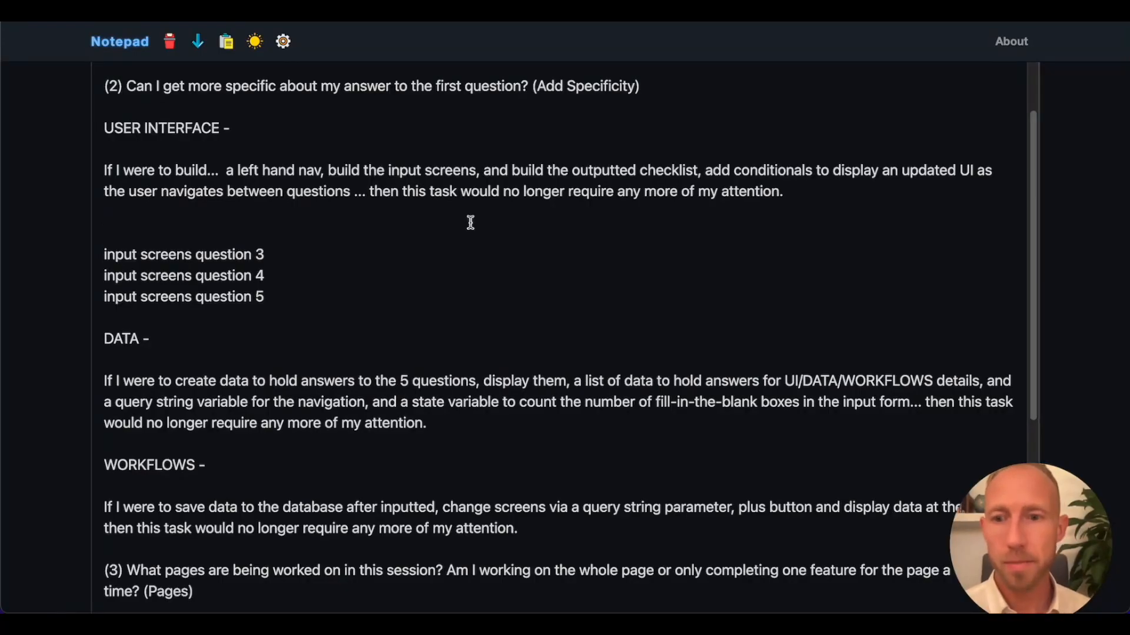
Switch to Notepad and copy question 3's second sentence, "Am I working on the whole page or only completing one feature for the page a this time?".
scroll(471, 223, "down", 3)
left_click(437, 441)
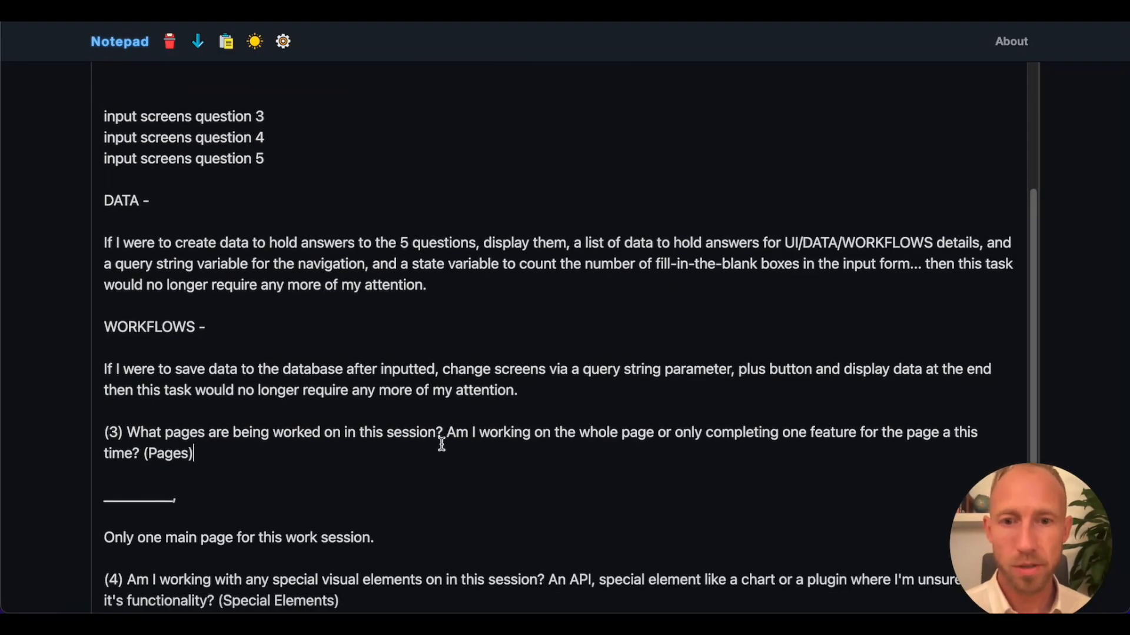
key("shift+Down")
scroll(515, 417, "down", 3)
left_click(504, 302)
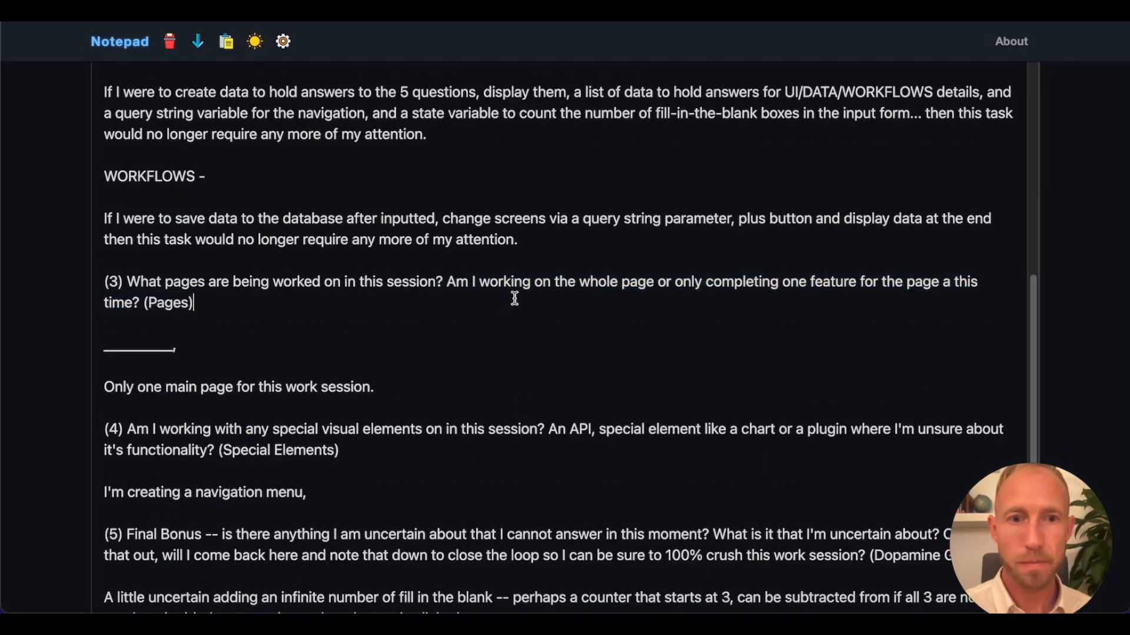
left_click_drag(449, 281, 137, 302)
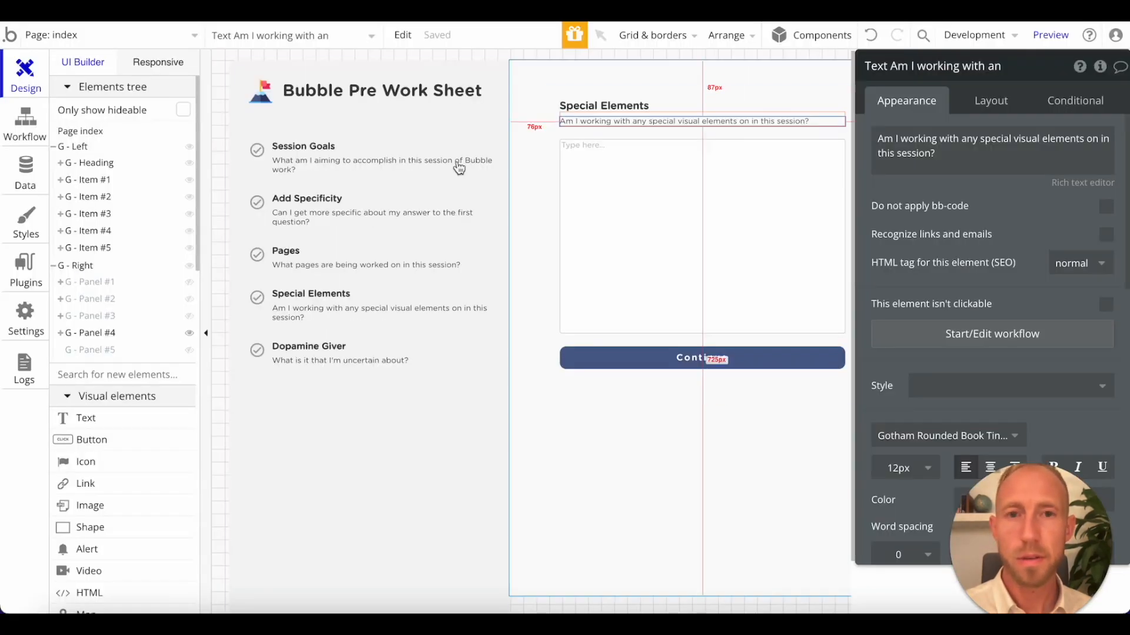
Back in the Bubble editor, show G - Panel #3 instead of G - Panel #4 and append the copied sentence to its subtitle.
left_click(338, 225)
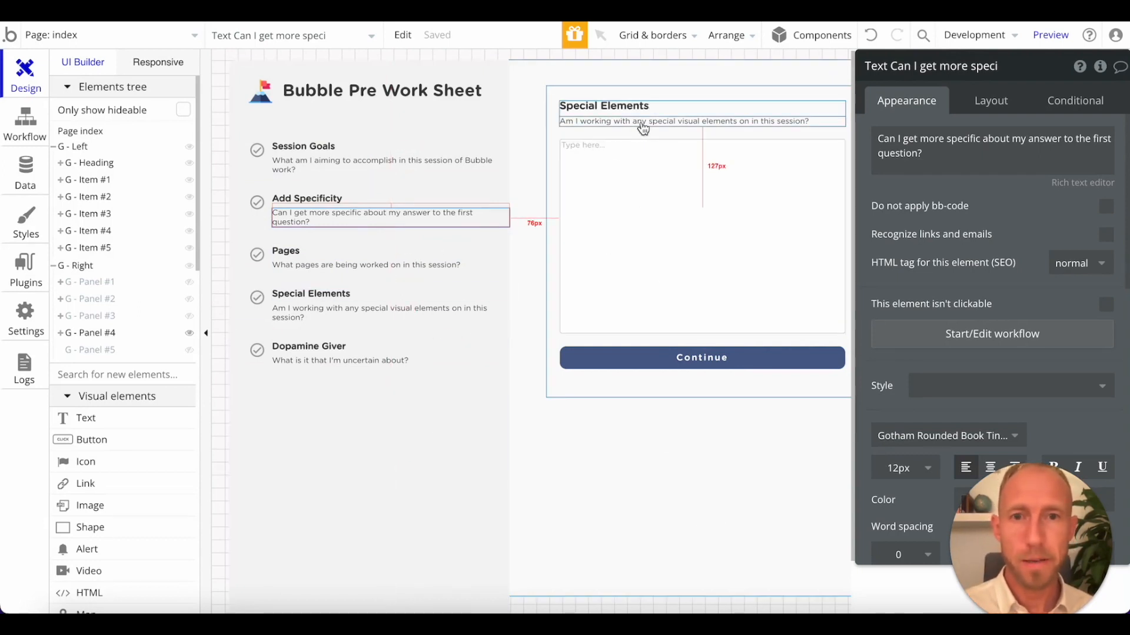
left_click(189, 333)
left_click(190, 316)
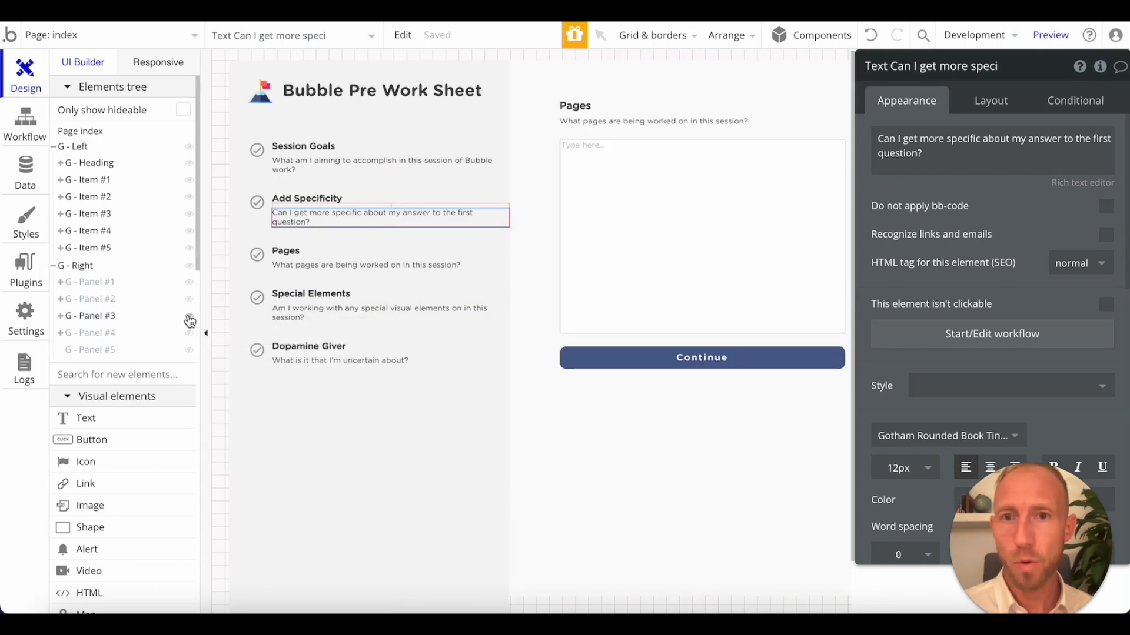
left_click(641, 121)
left_click(1019, 149)
left_click(1094, 150)
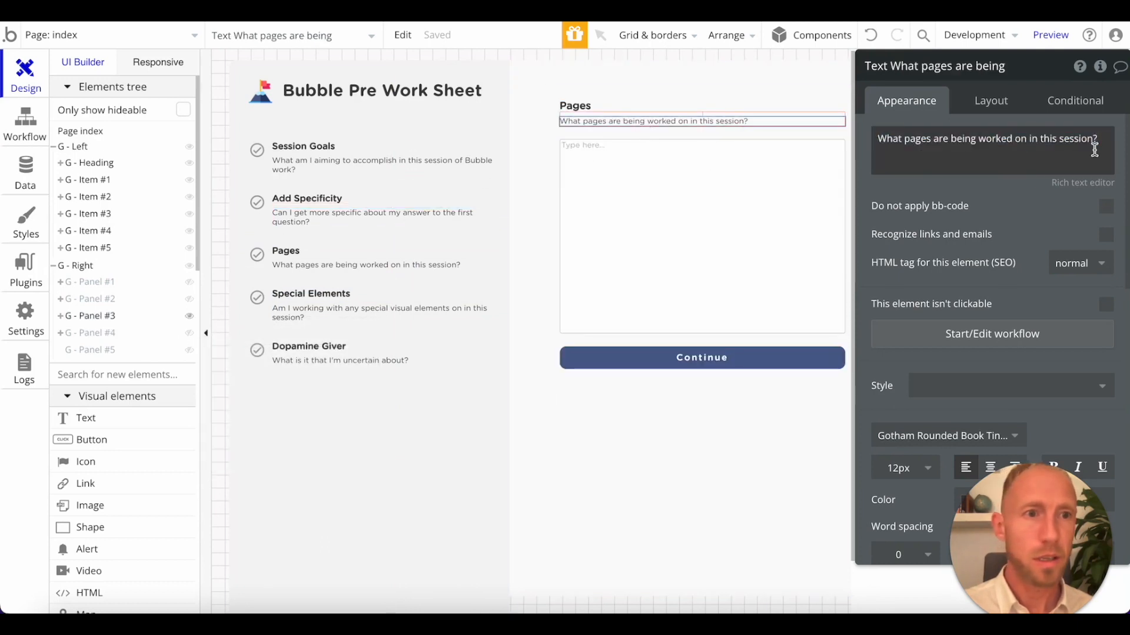
left_click(1091, 136)
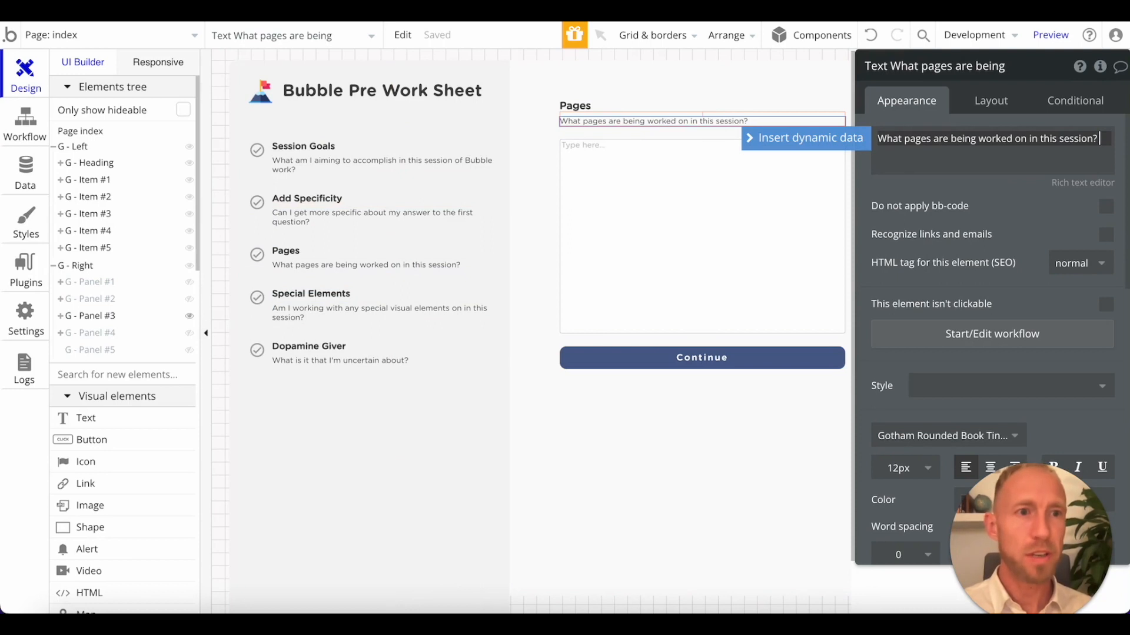
key("ctrl+v")
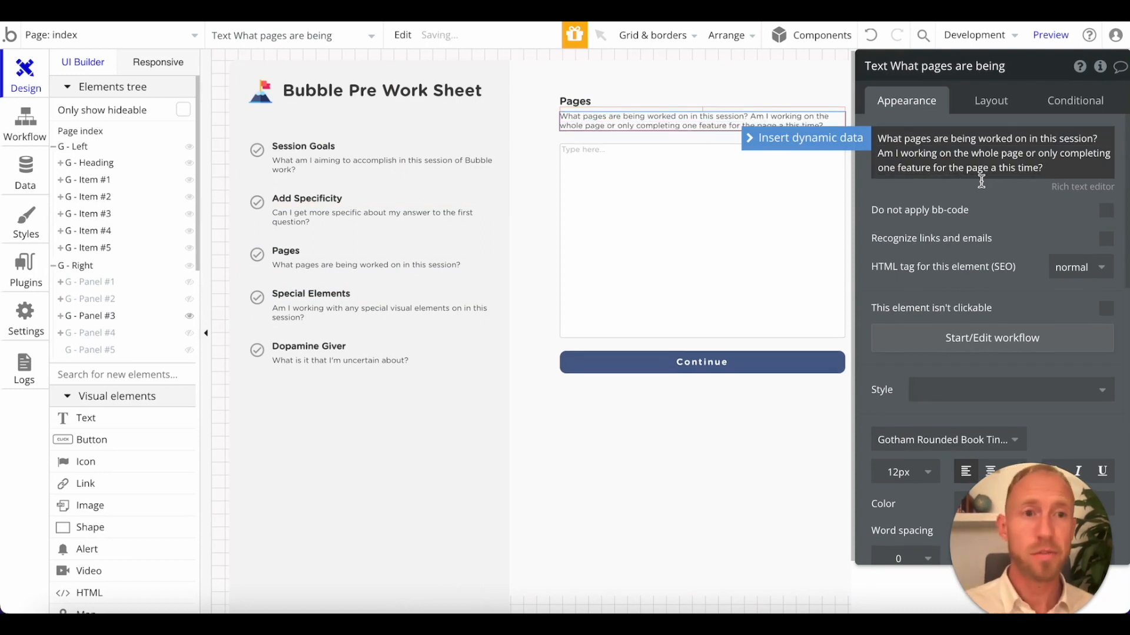
Split G - Panel #3's subtitle into two paragraphs, with a blank line before "Am I working on the whole page".
left_click(982, 196)
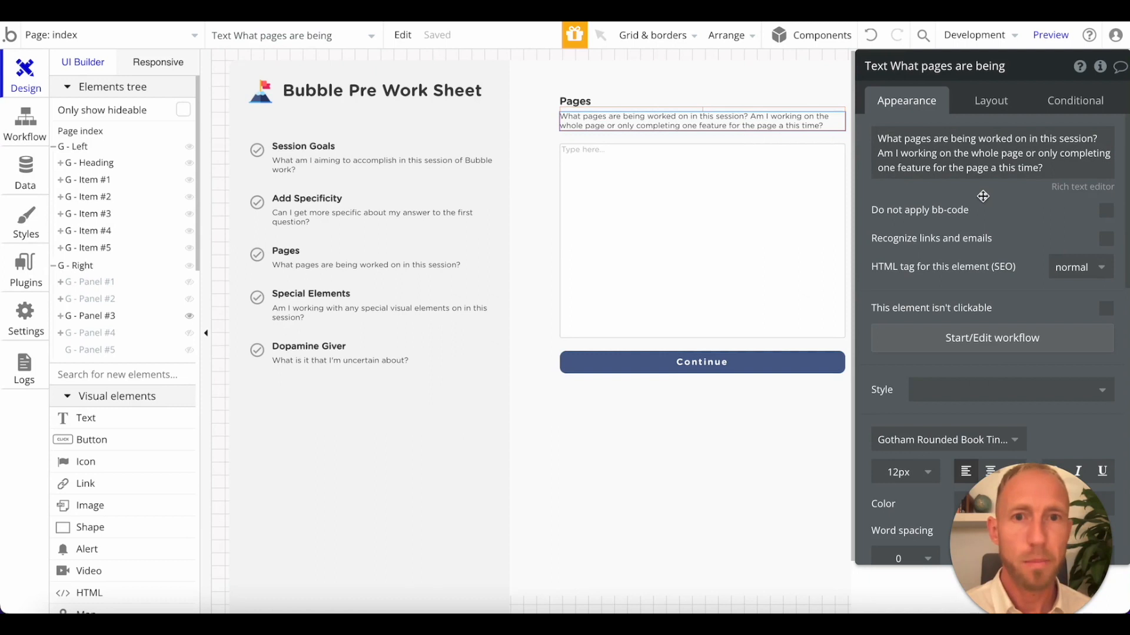
left_click_drag(1053, 169, 873, 146)
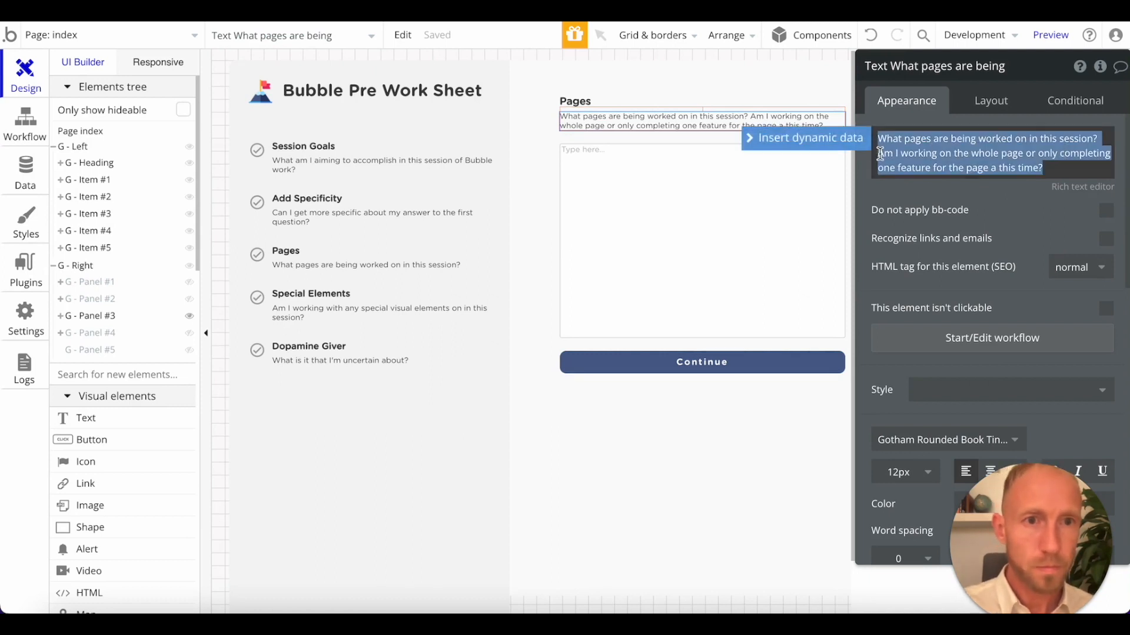
left_click(880, 153)
key("Return")
key("Return")
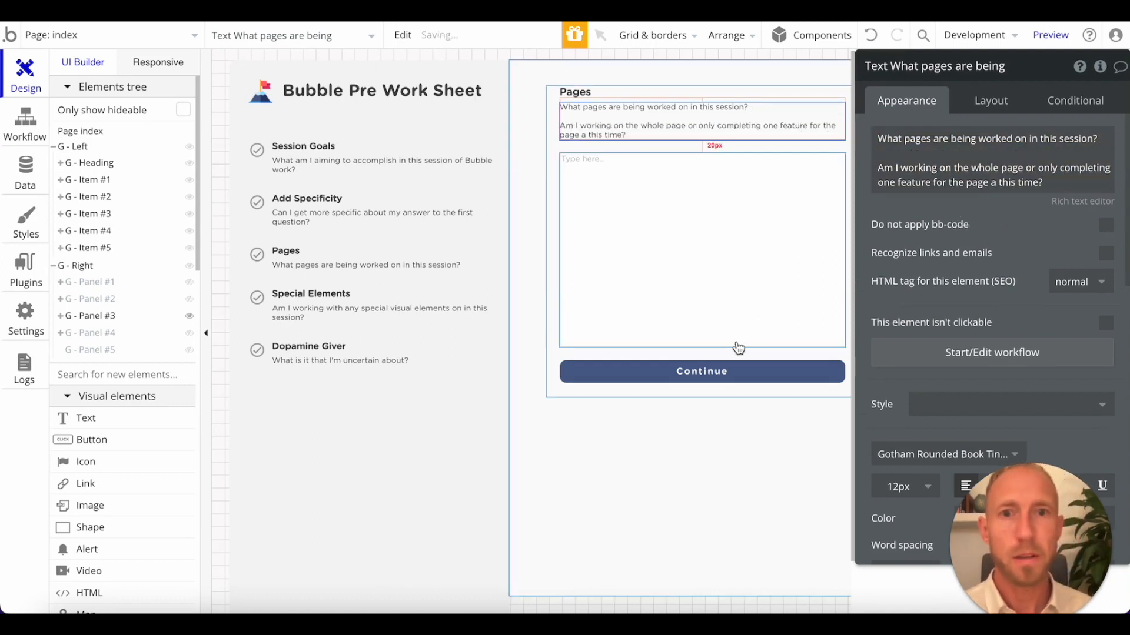
left_click(725, 291)
left_click(703, 440)
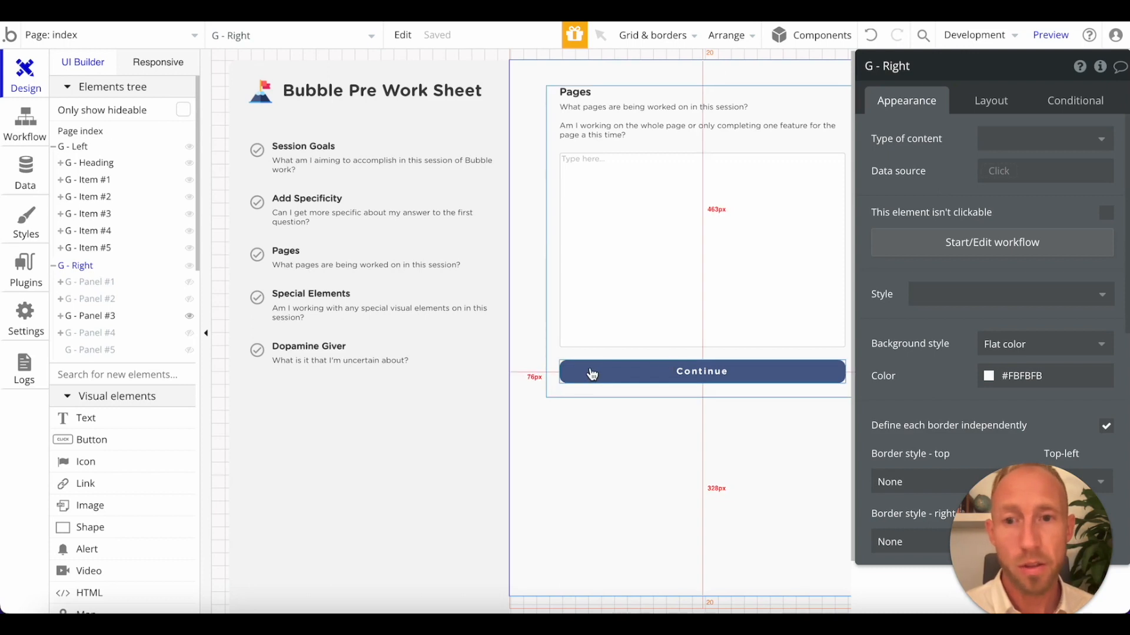
Show G - Panel #4 instead of G - Panel #3, and copy question 4's second sentence, starting "An API, special element like a chart", from Notepad.
left_click(189, 316)
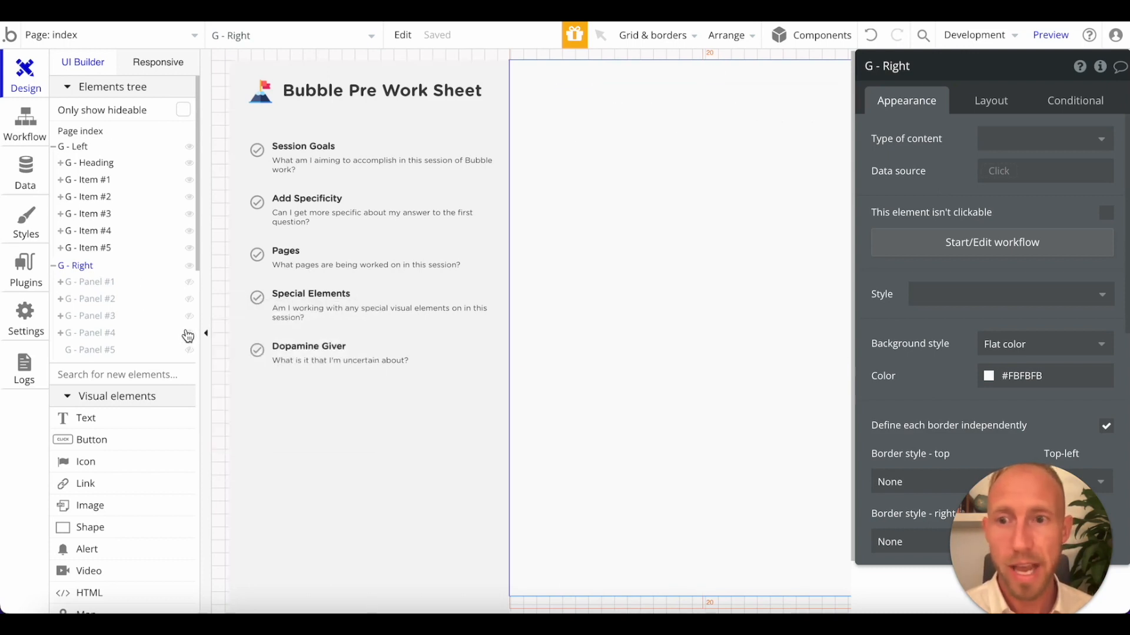
left_click(189, 333)
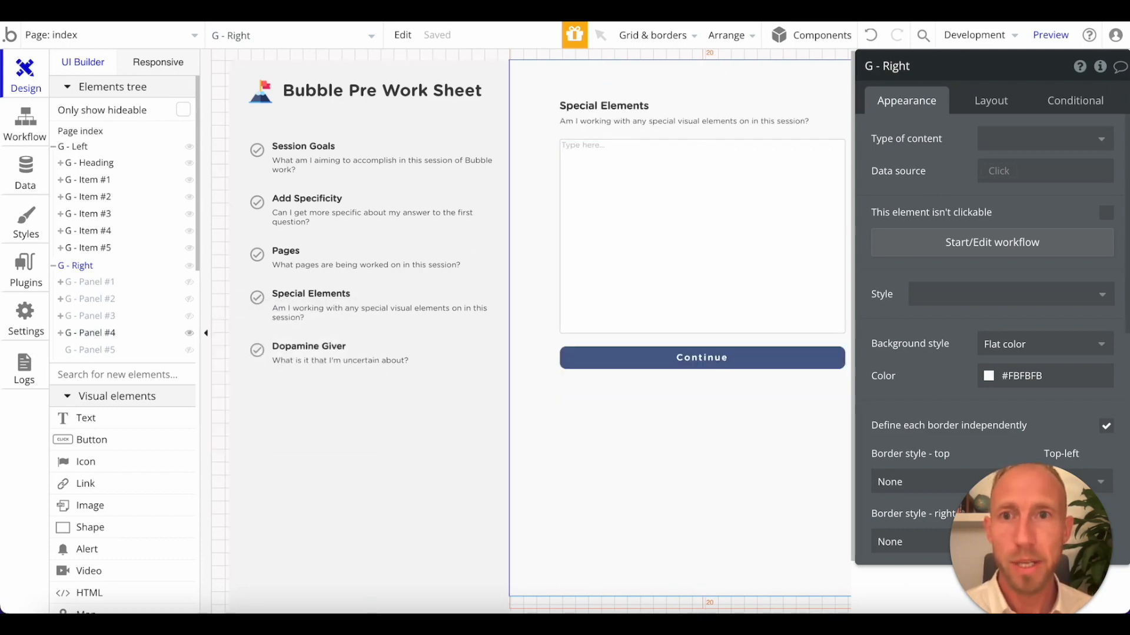
left_click(364, 12)
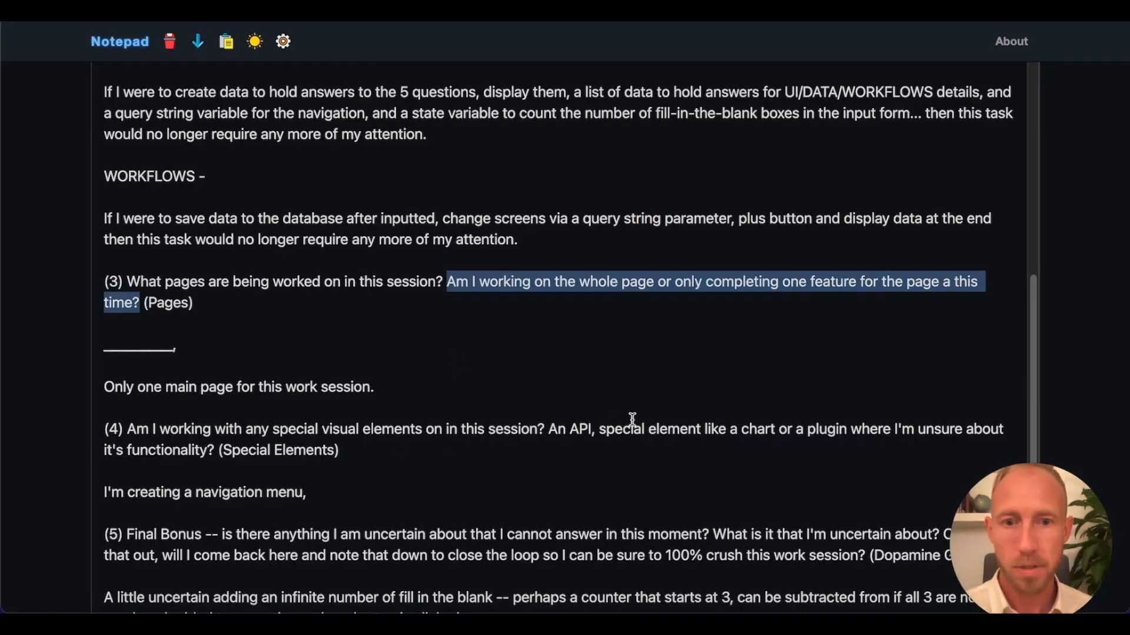
left_click_drag(547, 429, 224, 447)
key("ctrl+c")
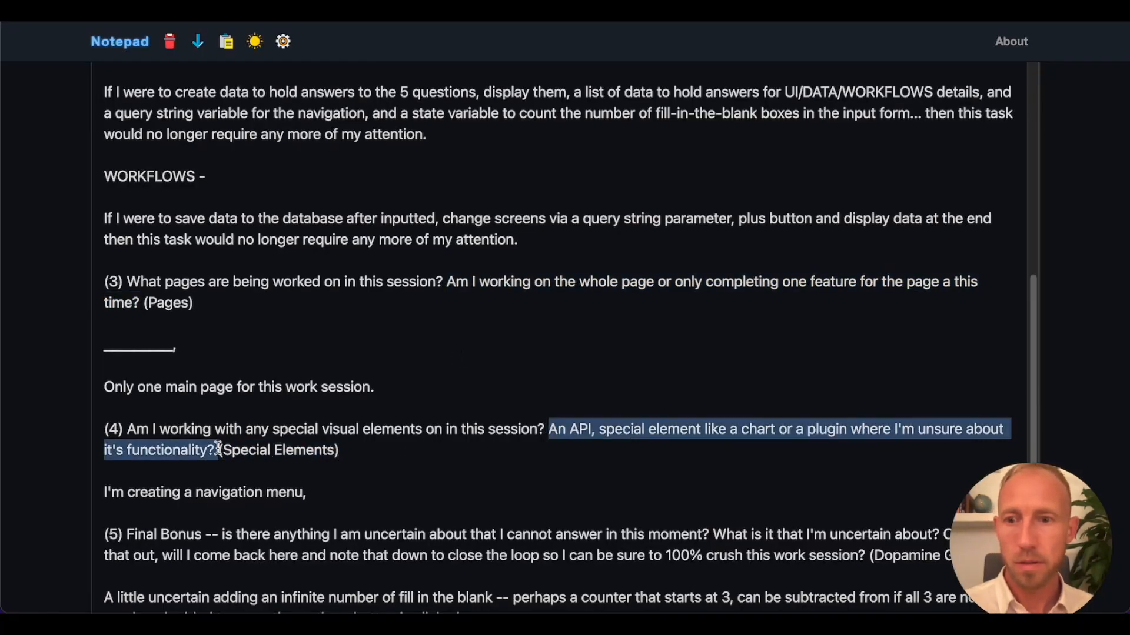
Back in the Bubble editor, append the copied sentence to G - Panel #4's subtitle as a second paragraph after a blank line.
left_click(306, 11)
left_click(236, 12)
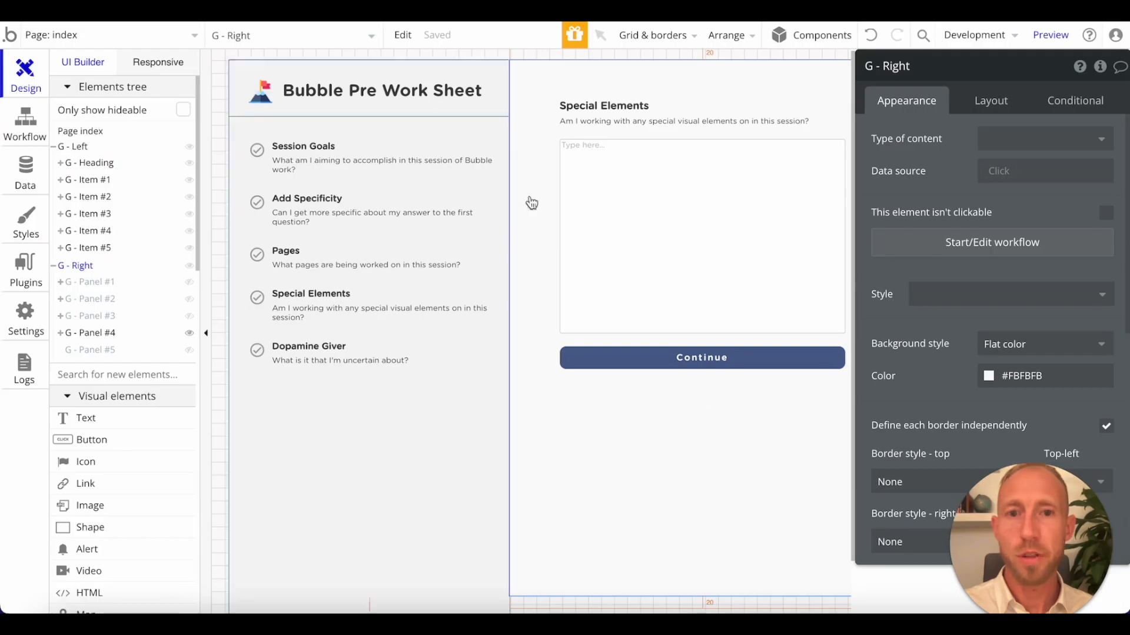
left_click(678, 111)
left_click(680, 120)
left_click(1009, 159)
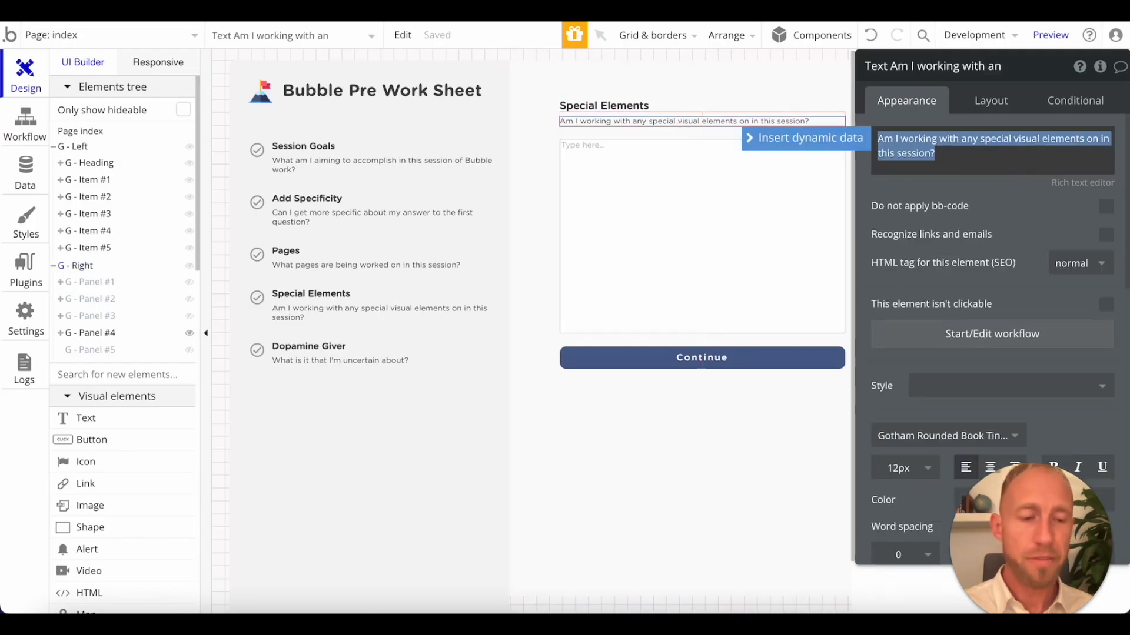
left_click(1009, 159)
key("Return")
key("Return")
key("ctrl+v")
left_click(1008, 217)
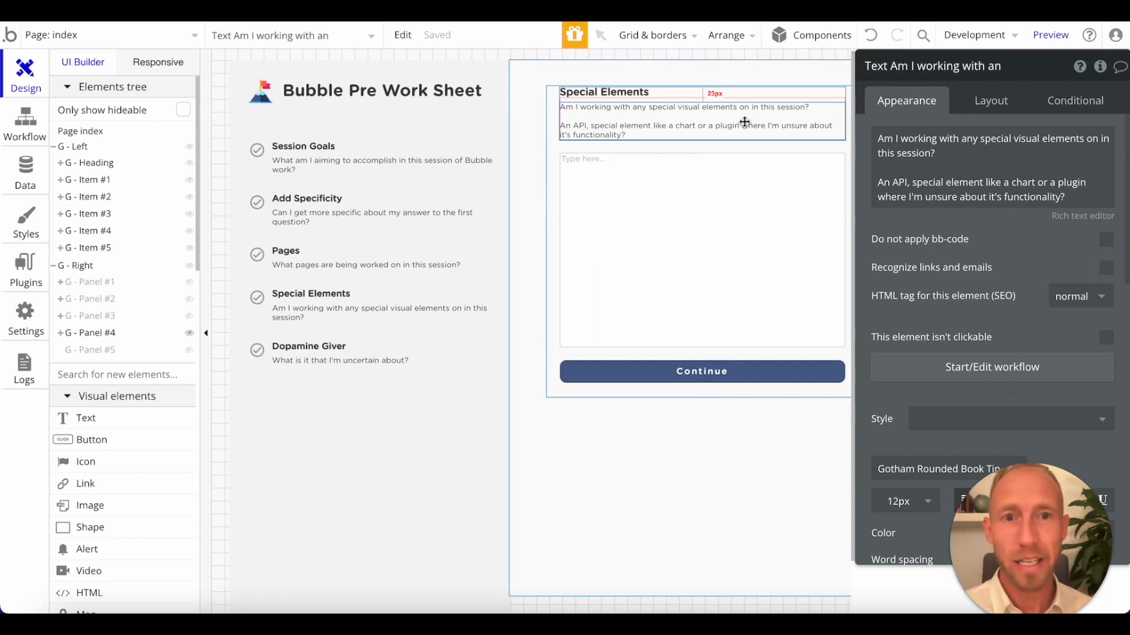
Open the layout settings of G - Panel #4's subtitle text.
left_click(635, 142)
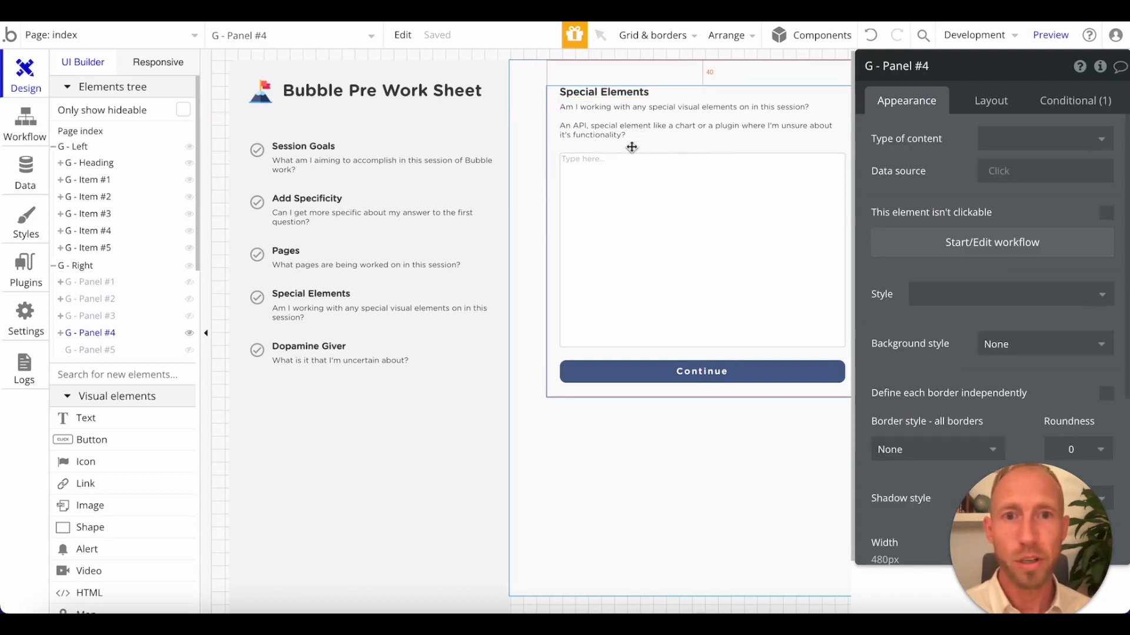
left_click(653, 123)
left_click(979, 104)
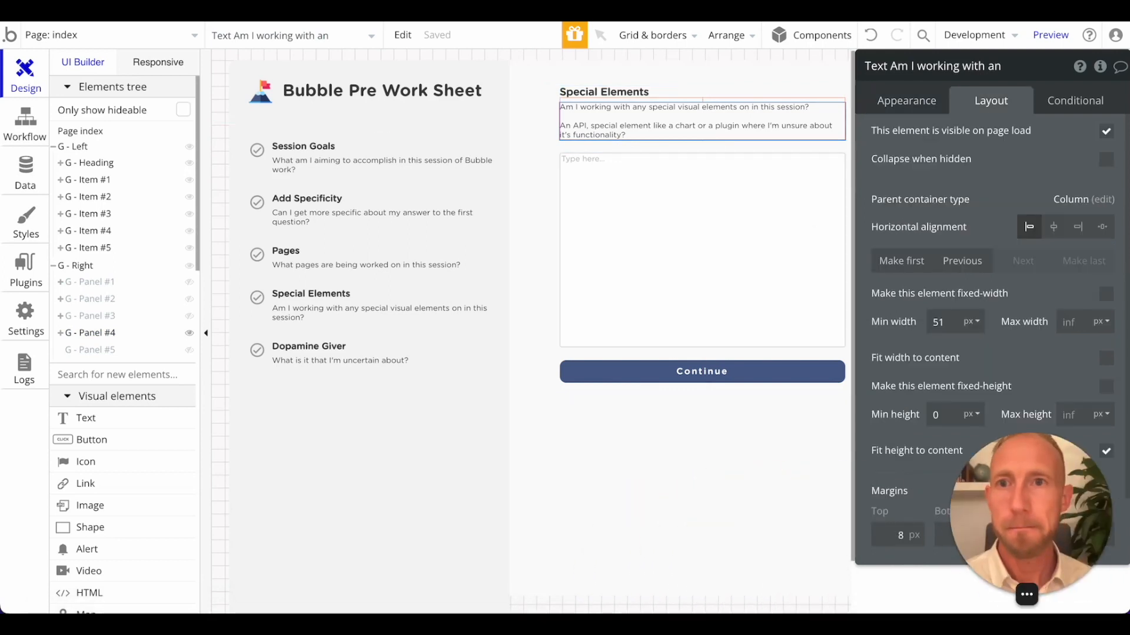
Switch to the app preview, reload it and view the Session Goals, Add Specificity, Pages and Special Elements panels in turn.
left_click(420, 10)
key("super+r")
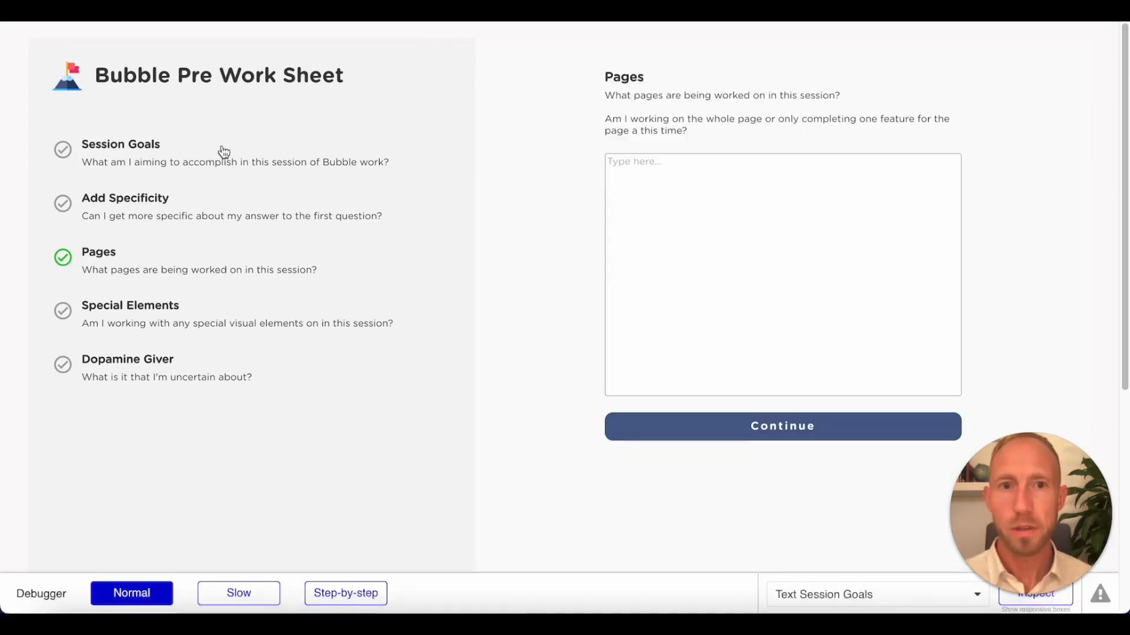
left_click(223, 153)
left_click(218, 223)
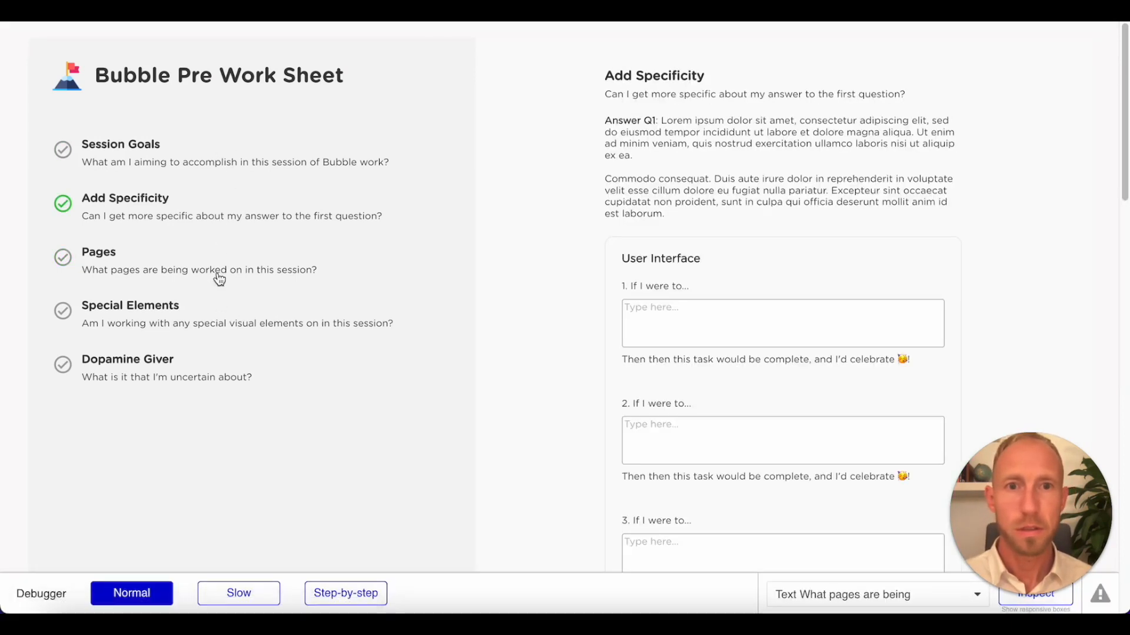
left_click(217, 274)
left_click(225, 336)
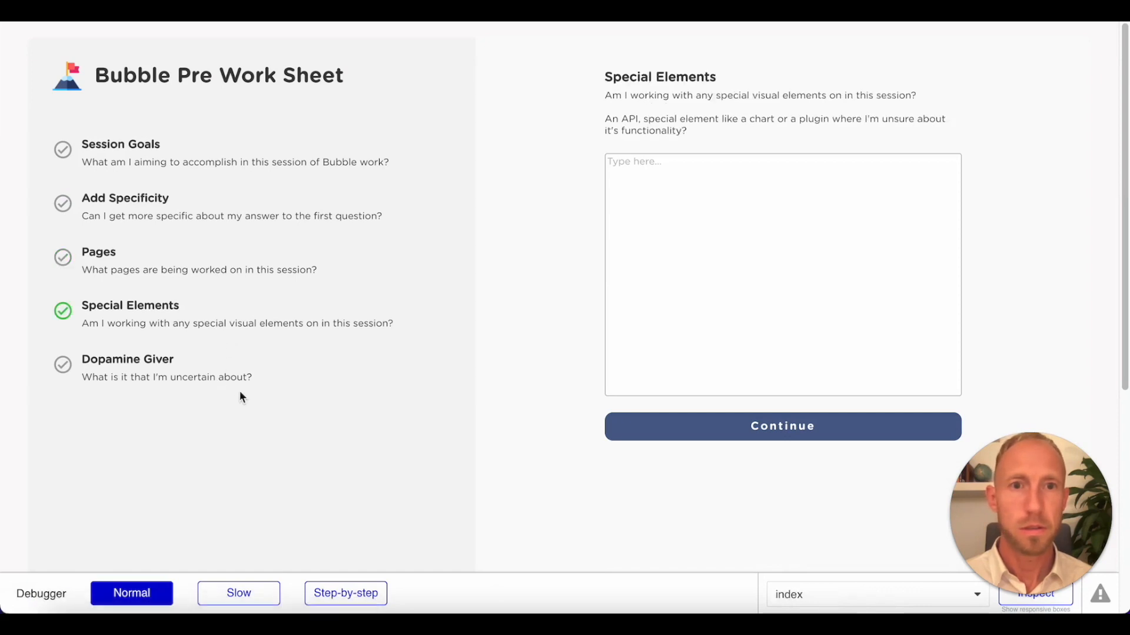
Back in the Bubble editor, set the top margin of G - Panel #4's subtitle to 18 px and reload the preview.
key("ctrl+shift+Tab")
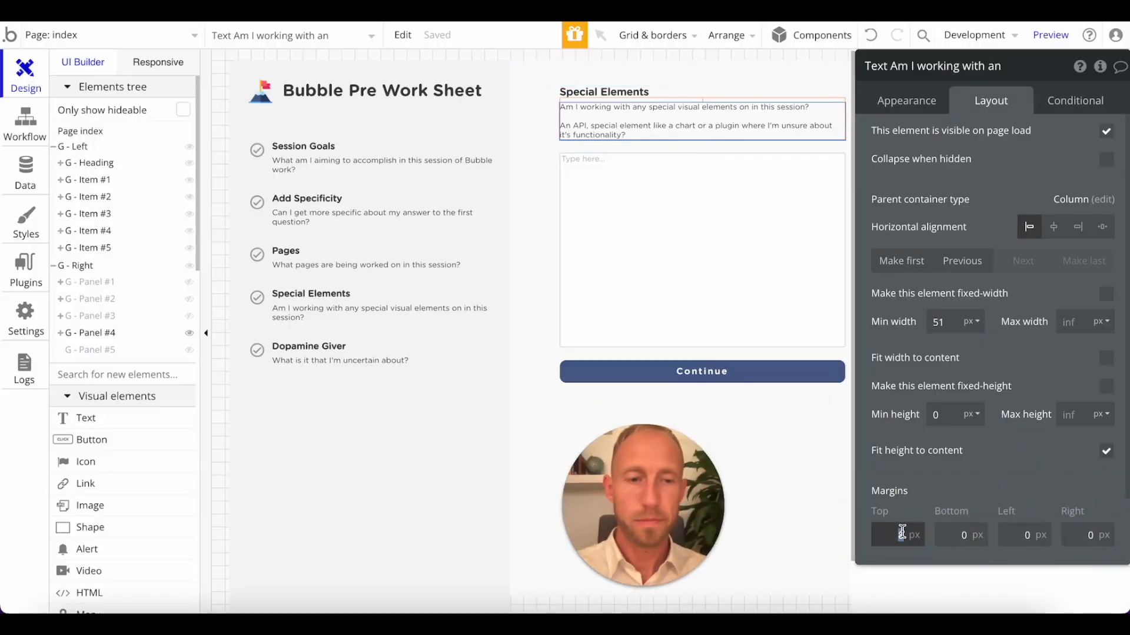
type("18")
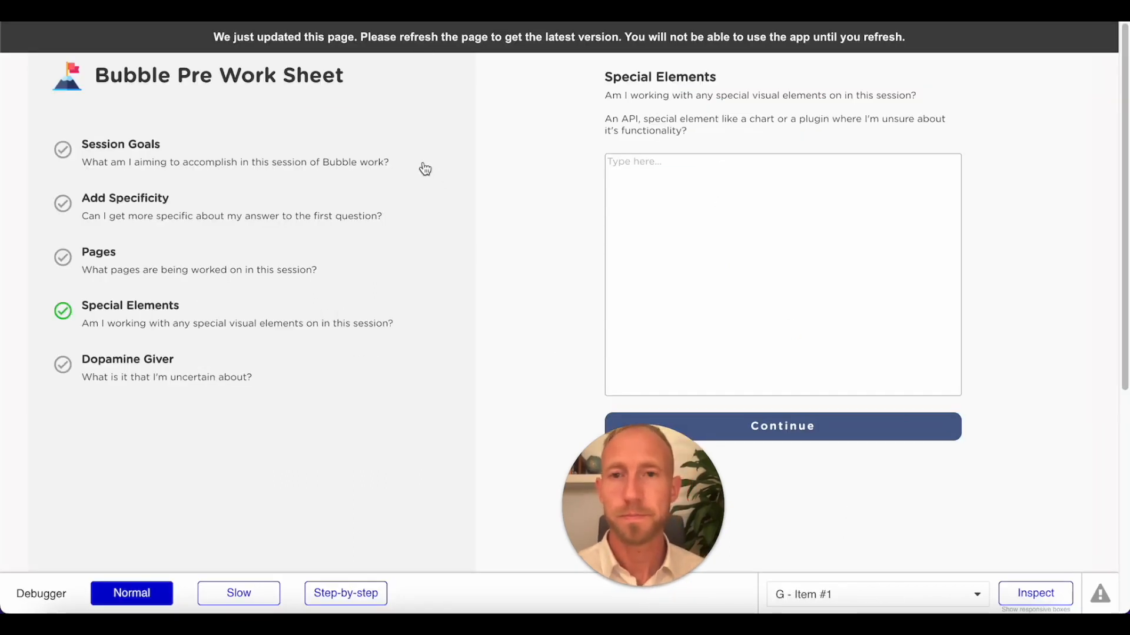
key("super+r")
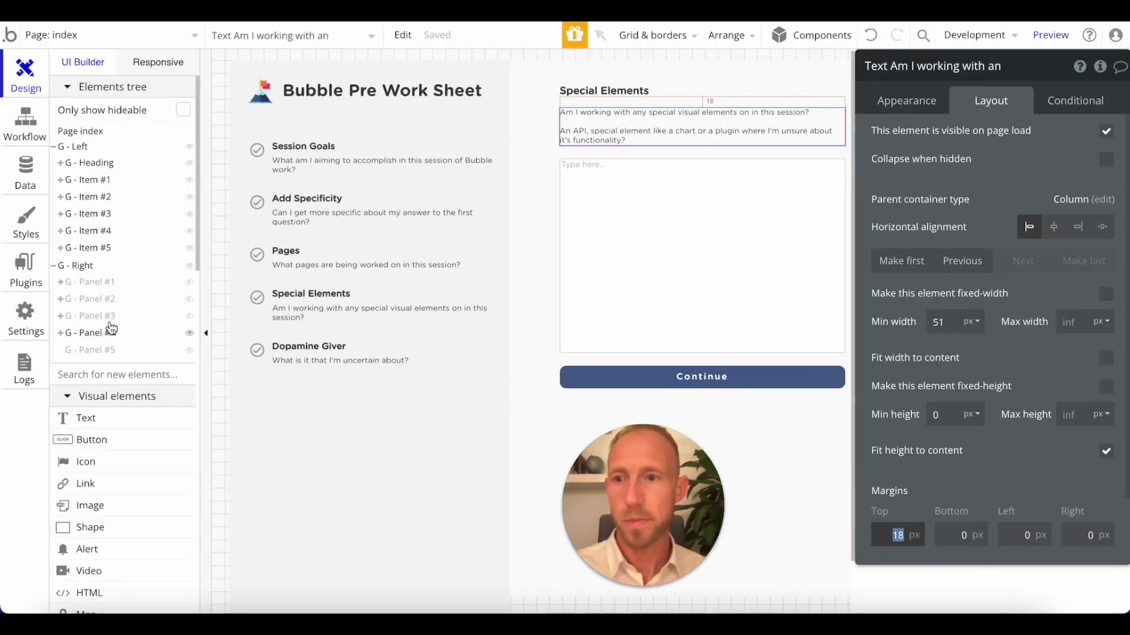
Show G - Panel #3 instead of G - Panel #4 in the editor and set its subtitle's top margin to 18 px.
left_click(189, 316)
left_click(187, 333)
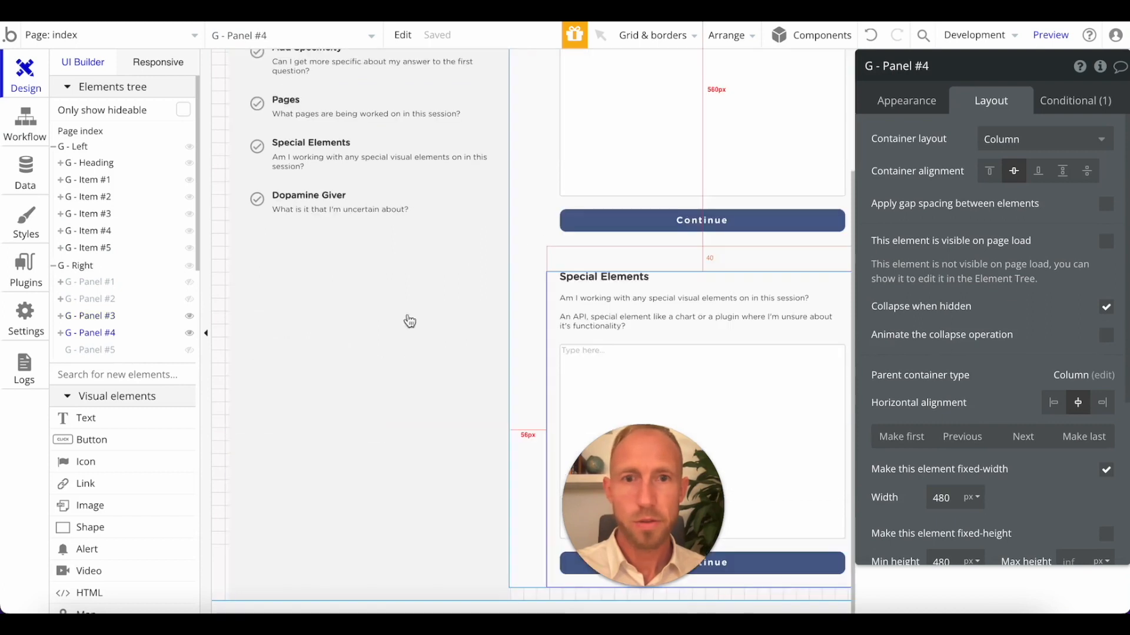
left_click(190, 334)
left_click(696, 118)
left_click(898, 534)
type("18")
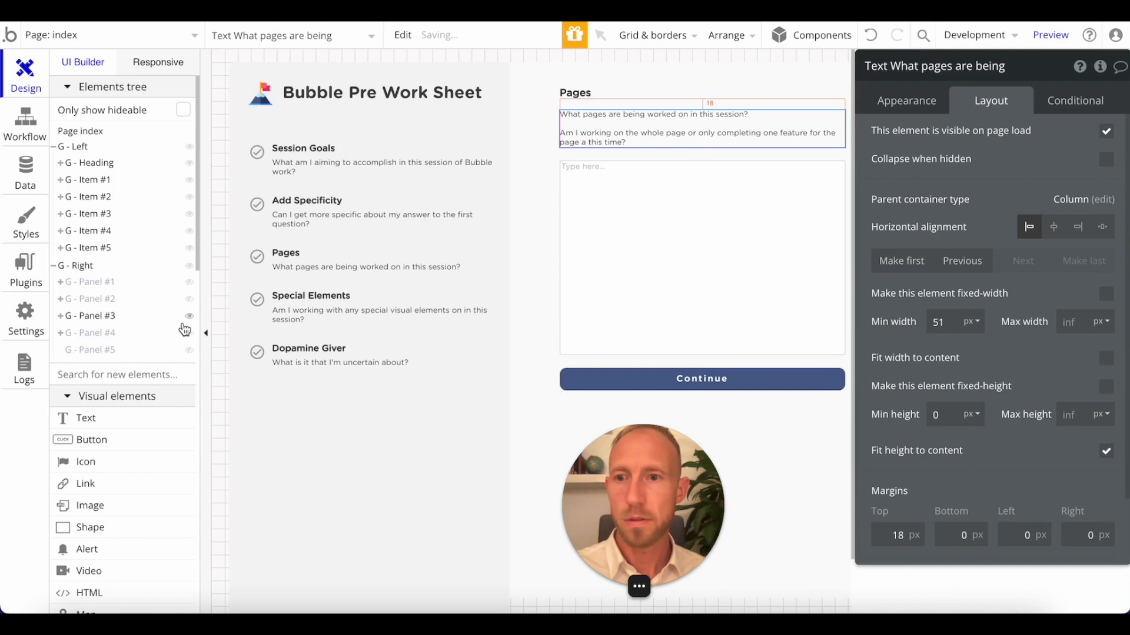
Show G - Panel #2 instead of G - Panel #3 and set the top margin of its question subtitle to 18 px.
left_click(190, 316)
left_click(189, 299)
left_click(592, 154)
left_click(601, 110)
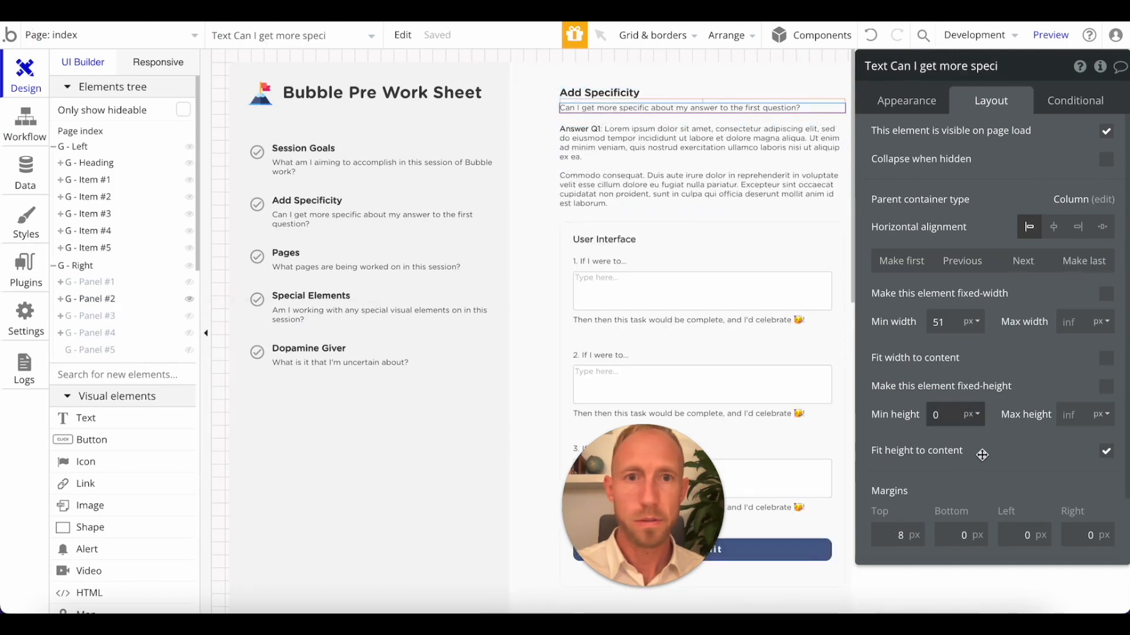
left_click(939, 483)
left_click(577, 162)
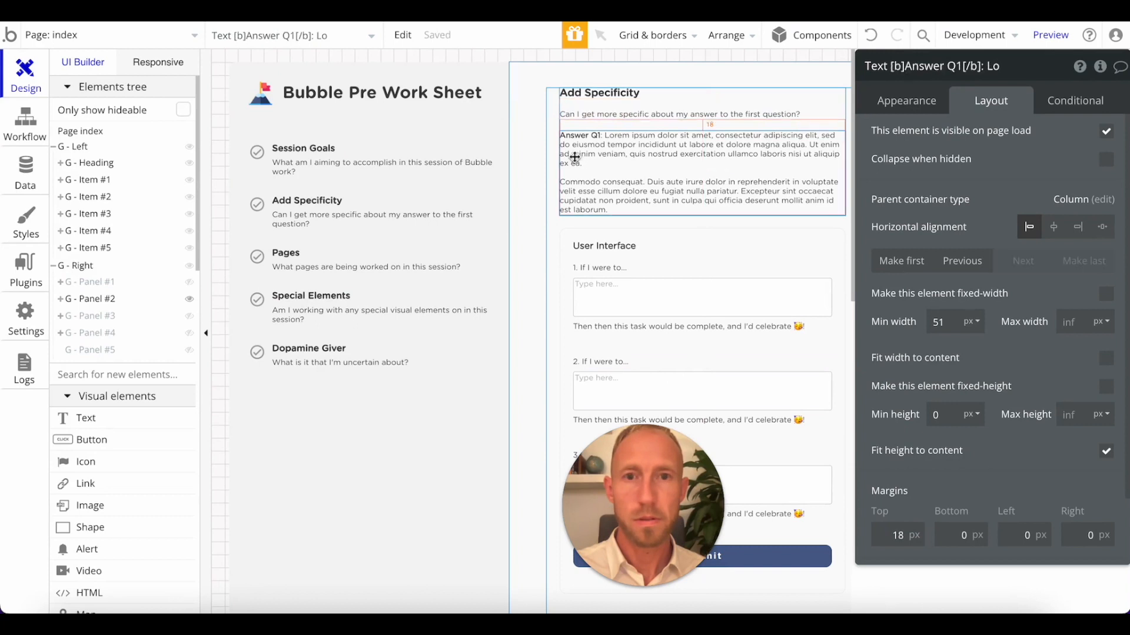
Show G - Panel #1 instead of G - Panel #2, set its subtitle's top margin to 18 px, and hide the panel again.
left_click(190, 298)
left_click(188, 283)
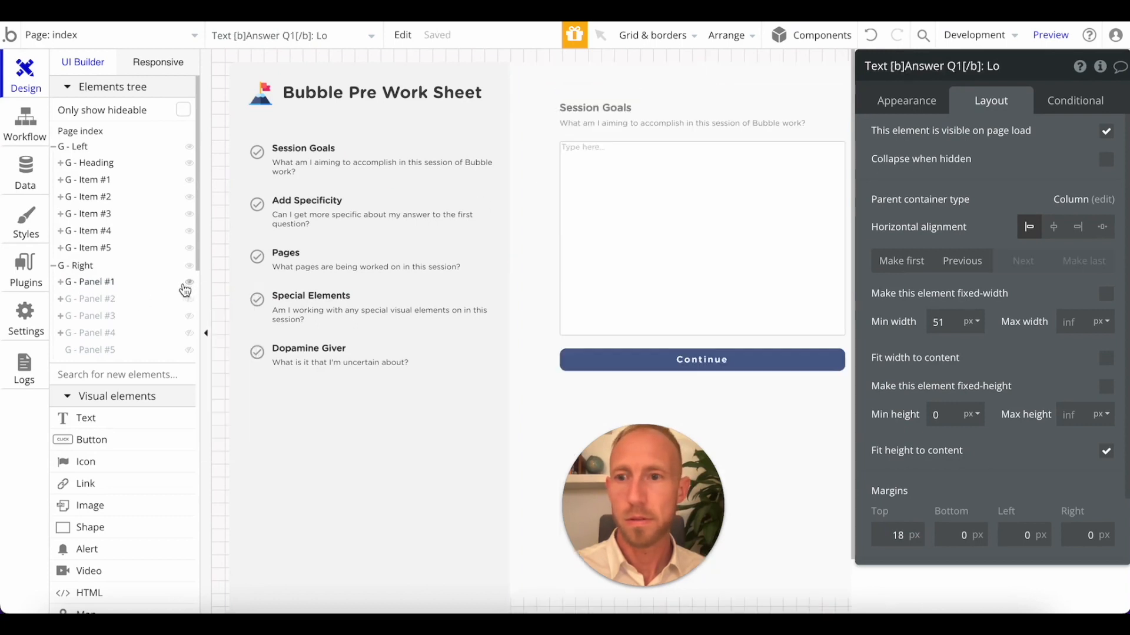
left_click(618, 123)
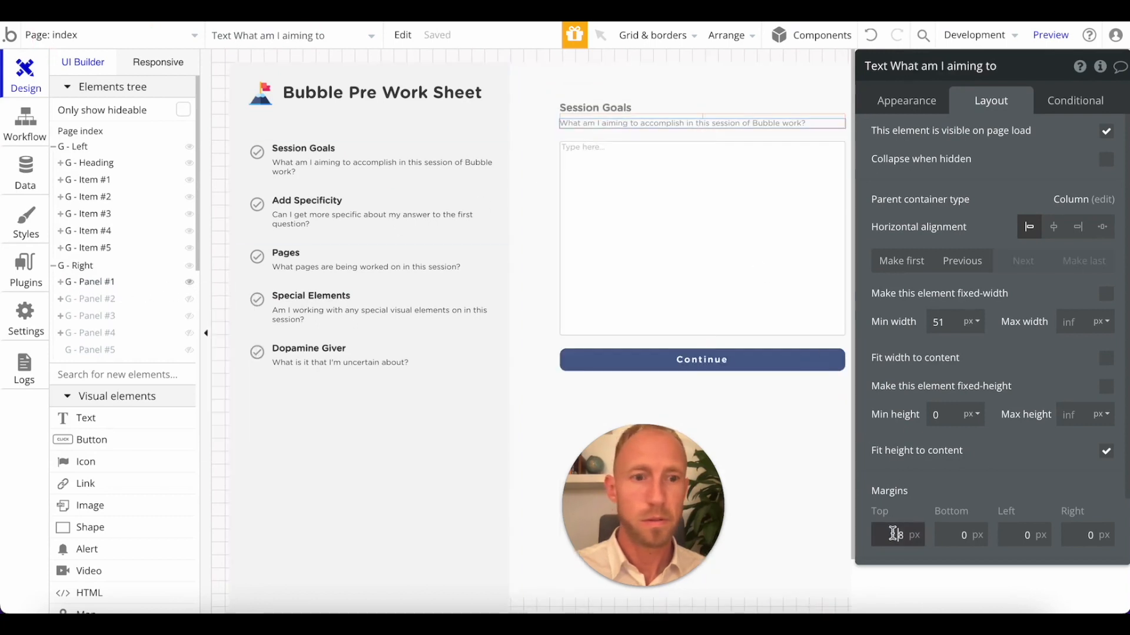
left_click(676, 247)
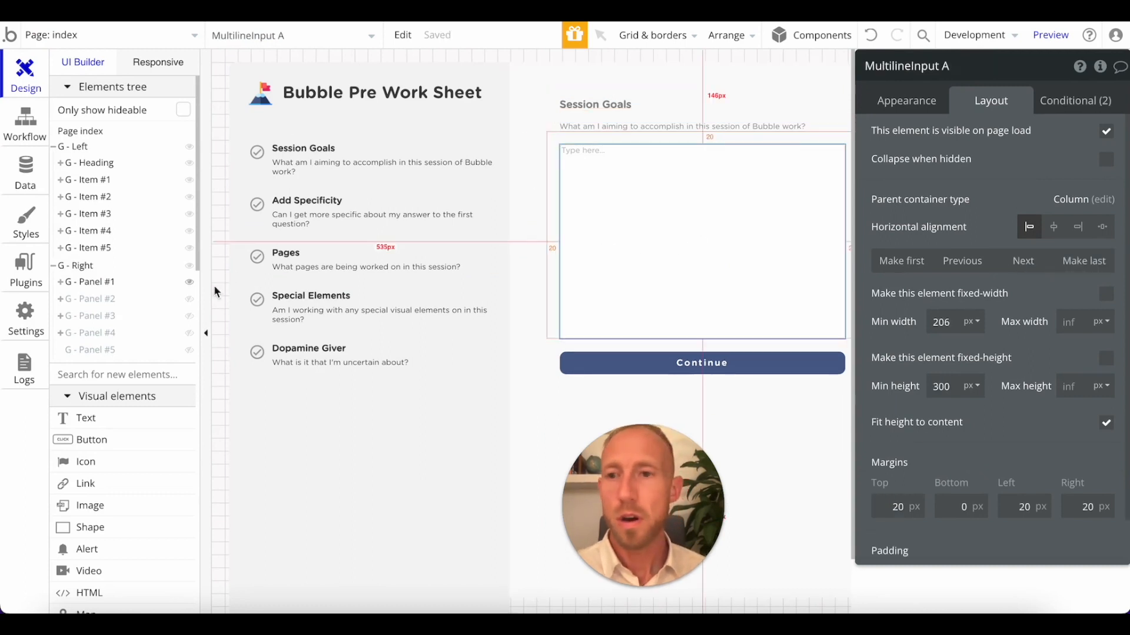
left_click(189, 283)
Switch to Notepad and delete the lines "input screens question 3" and "input screens question 4" from the User Interface notes.
left_click(456, 10)
scroll(494, 300, "down", 1)
left_click(542, 280)
scroll(266, 268, "up", 7)
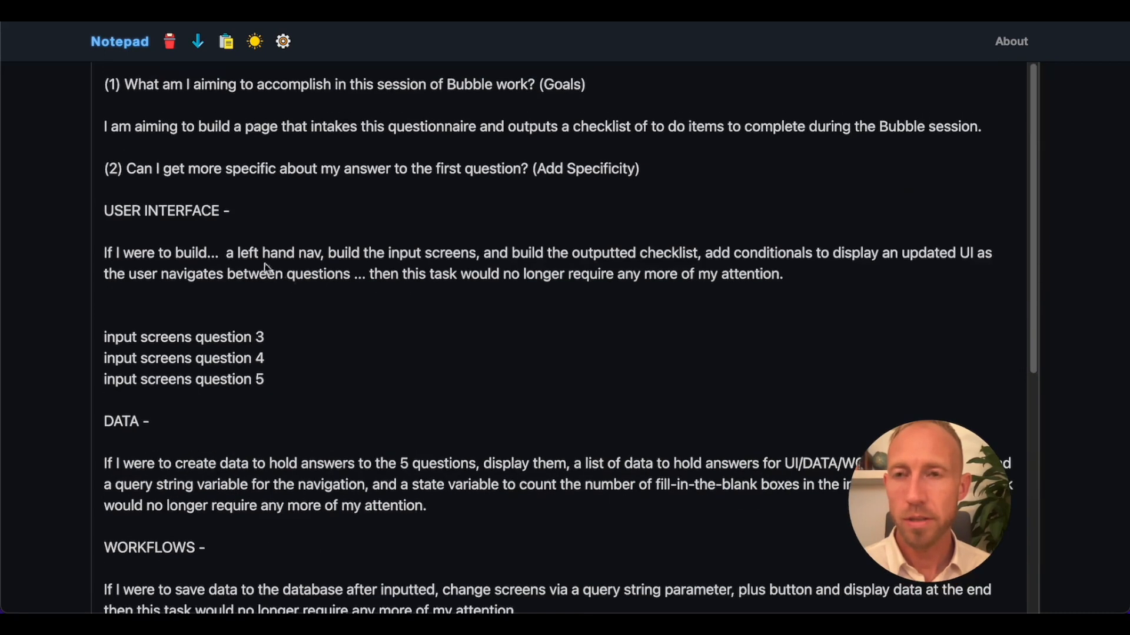
left_click_drag(269, 380, 105, 337)
left_click_drag(266, 358, 195, 297)
key("BackSpace")
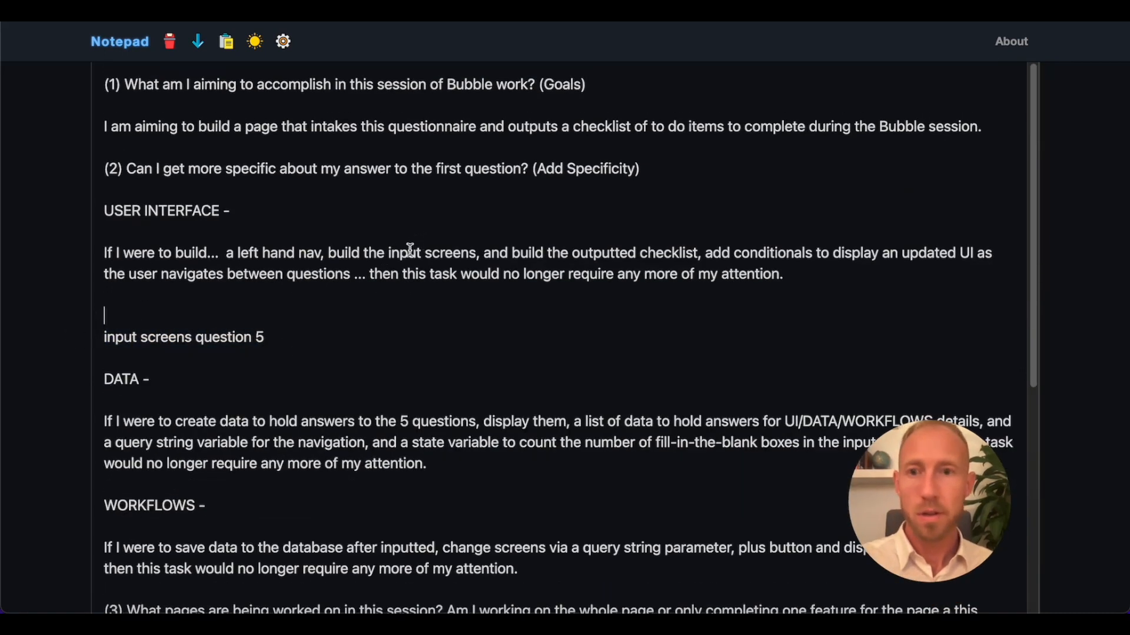
Review the User Interface tasks in the notes: the left hand nav, input screens, outputted checklist and conditionals.
left_click_drag(328, 253, 451, 251)
left_click_drag(322, 253, 219, 261)
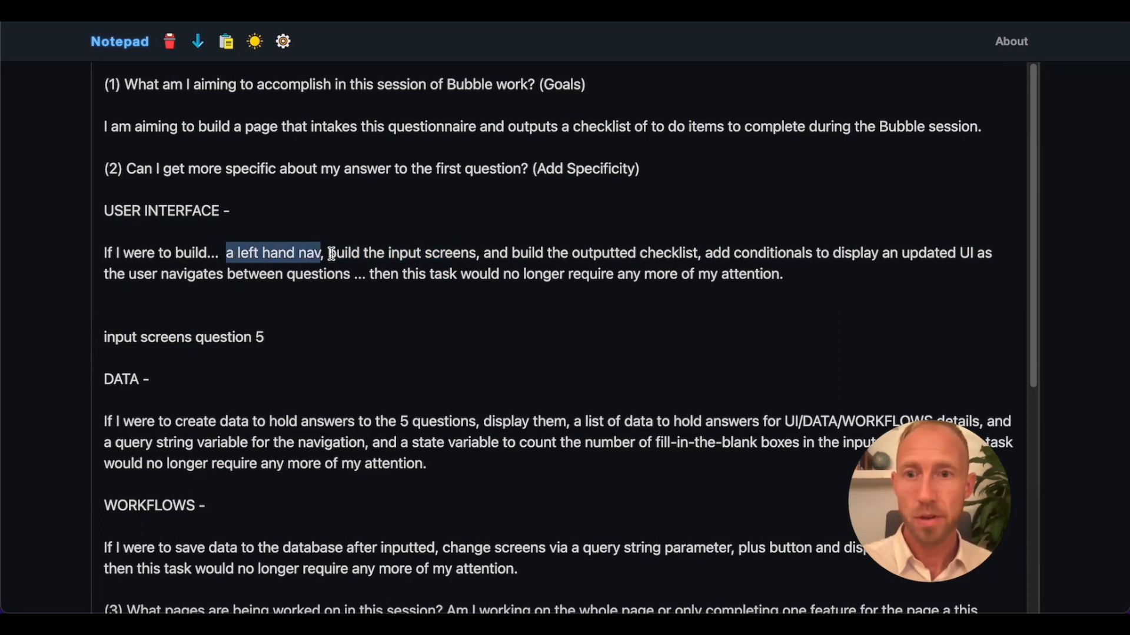
left_click_drag(329, 254, 466, 263)
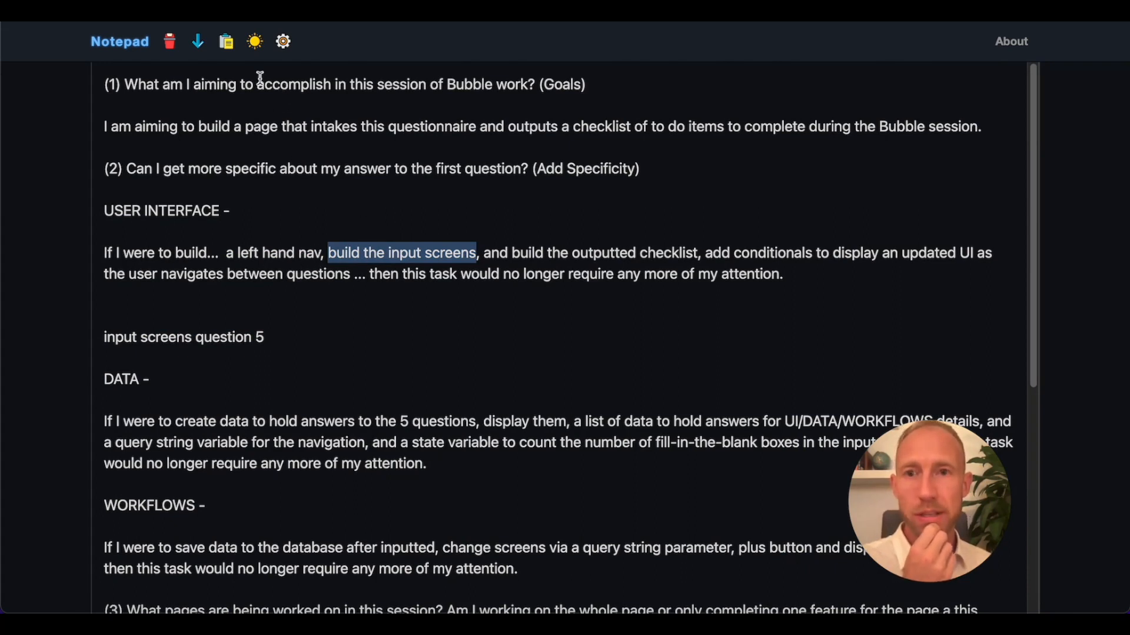
left_click_drag(260, 77, 552, 77)
mouse_move(329, 253)
left_mouse_down()
mouse_move(480, 253)
mouse_move(334, 250)
left_mouse_up()
left_click_drag(223, 253, 318, 253)
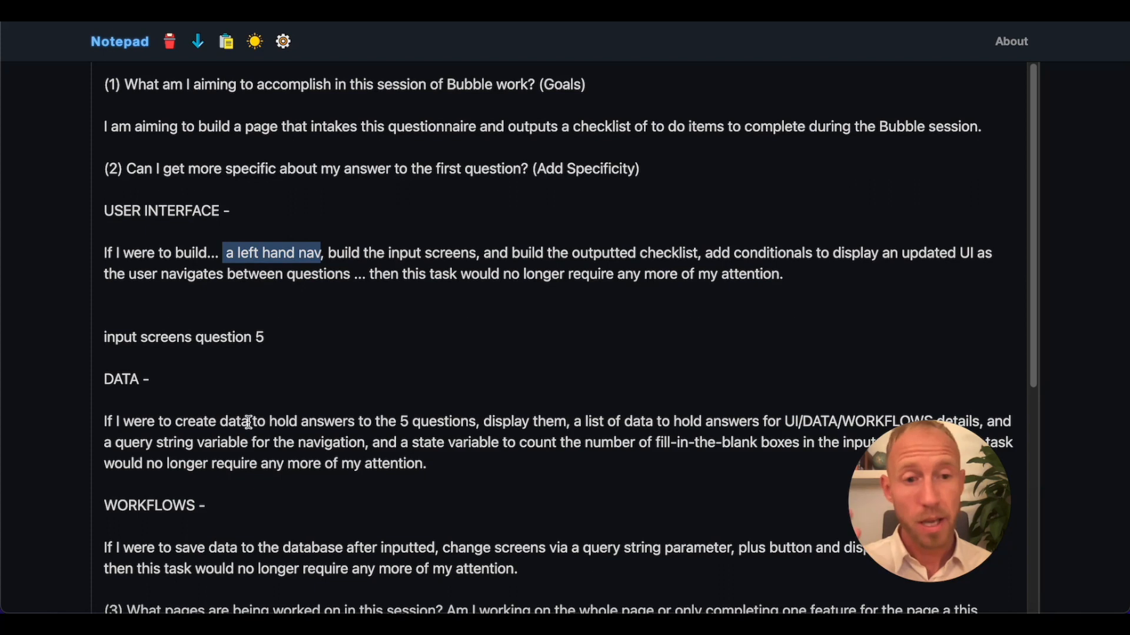
left_click_drag(328, 253, 473, 254)
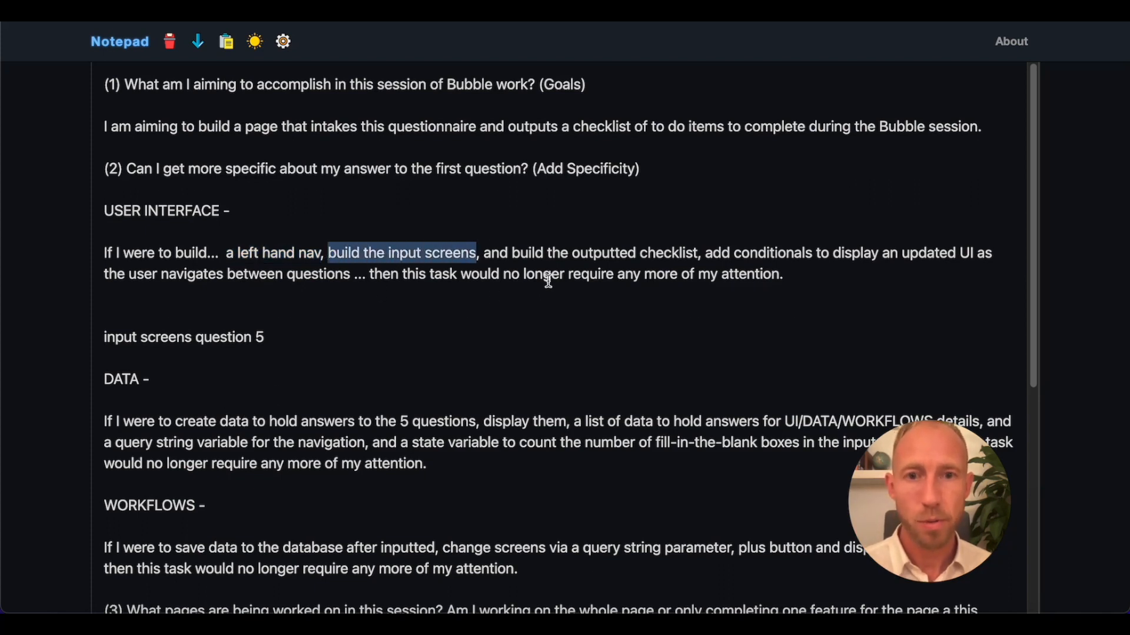
left_click_drag(500, 254, 676, 247)
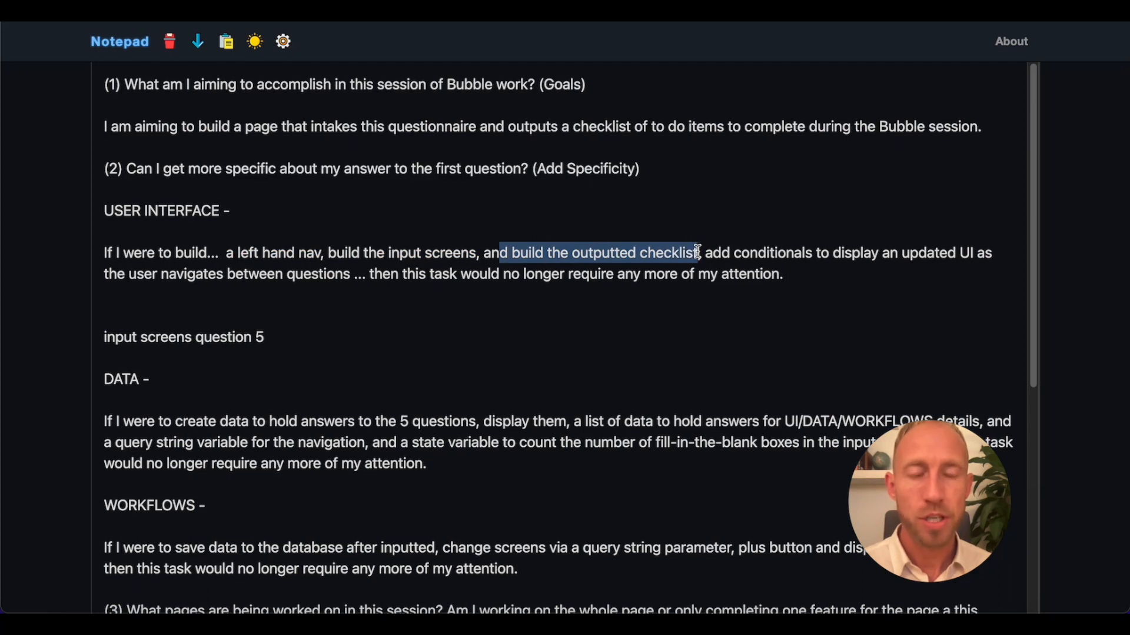
left_click(724, 245)
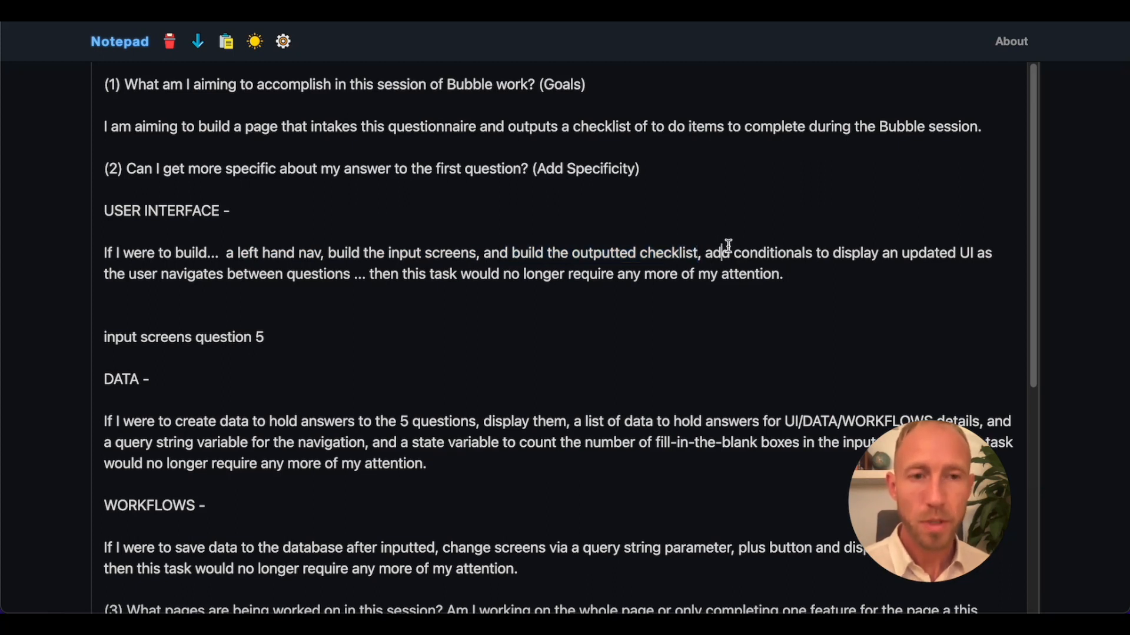
left_click_drag(777, 260, 297, 265)
left_click(338, 273)
left_click(375, 274)
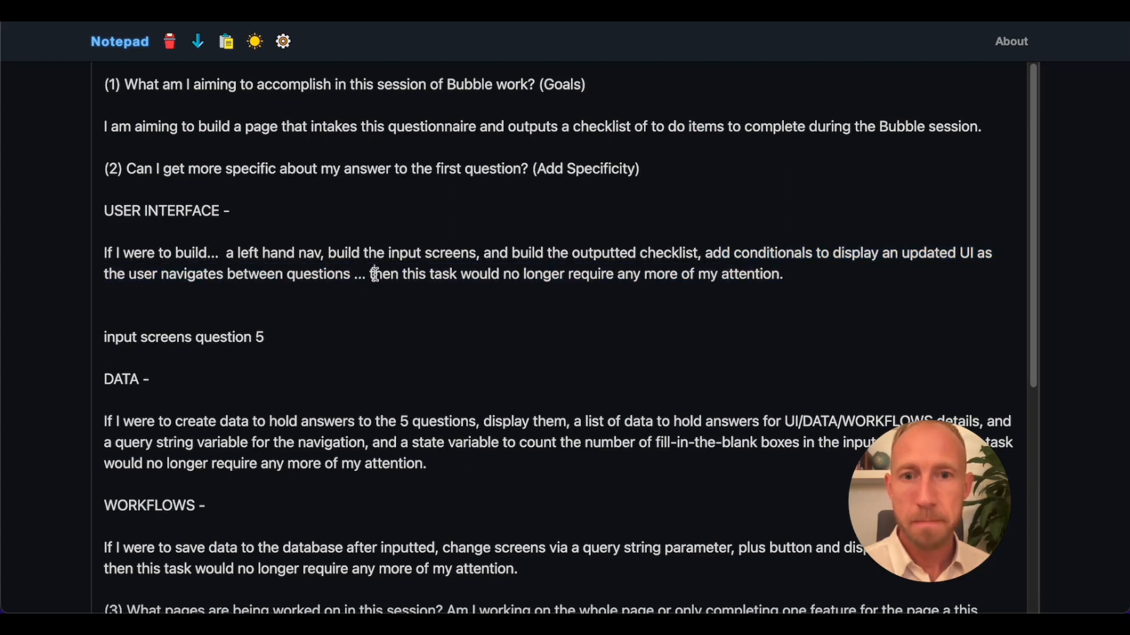
left_click_drag(375, 274, 765, 291)
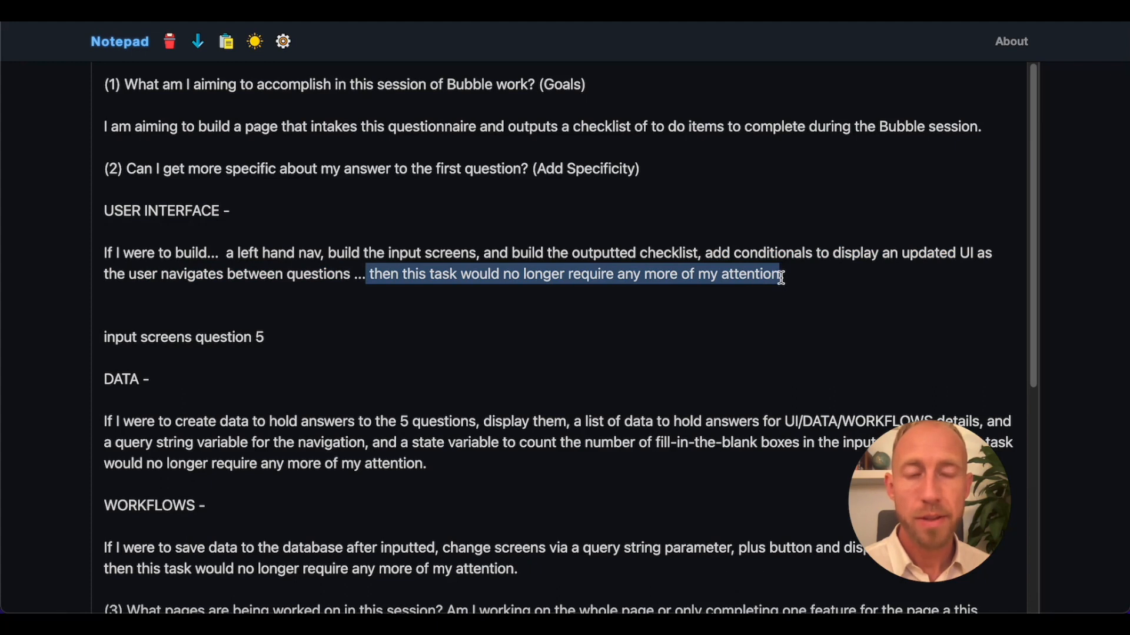
left_click(781, 278)
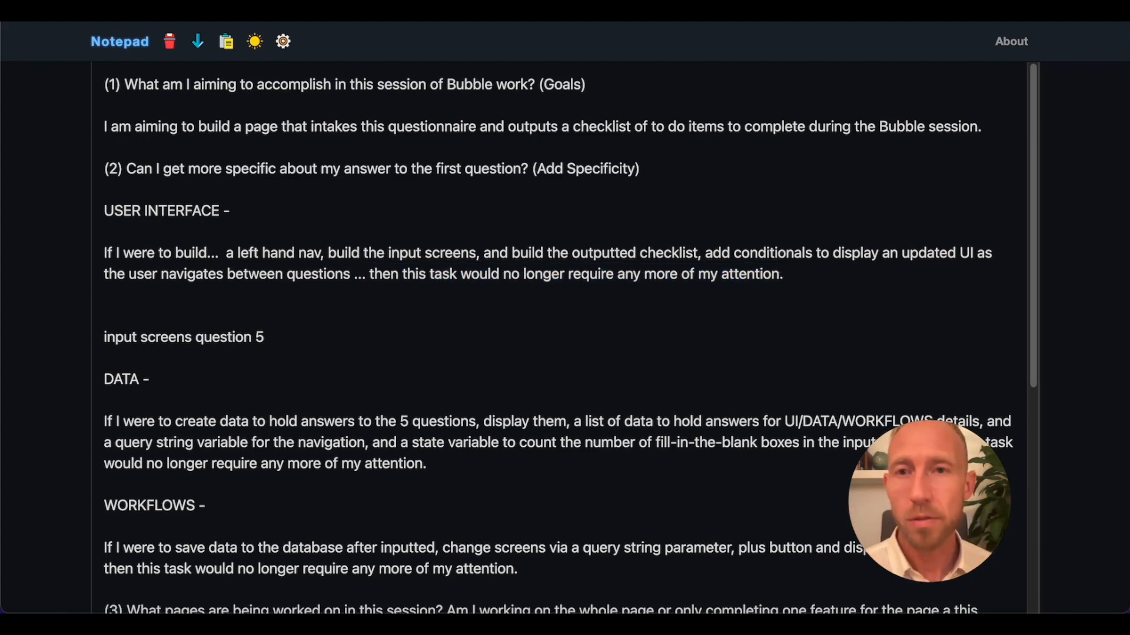
Switch to the Bubble editor, show G - Panel #4 and duplicate it within the G - Right group.
key("ctrl+Tab")
key("ctrl+Tab")
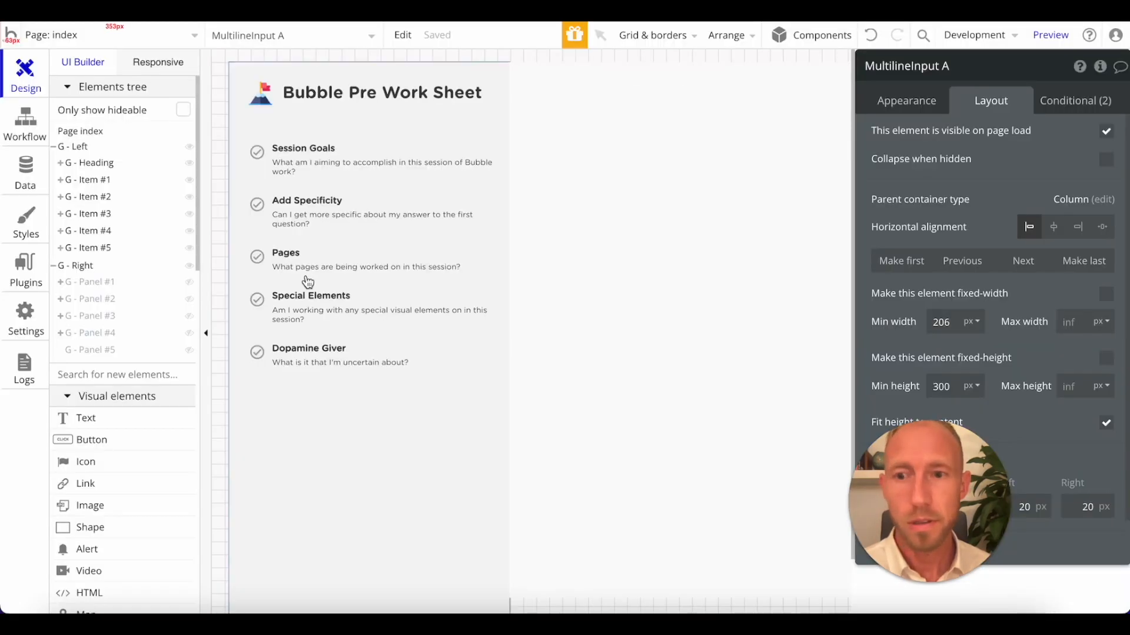
right_click(108, 333)
left_click(122, 349)
right_click(99, 336)
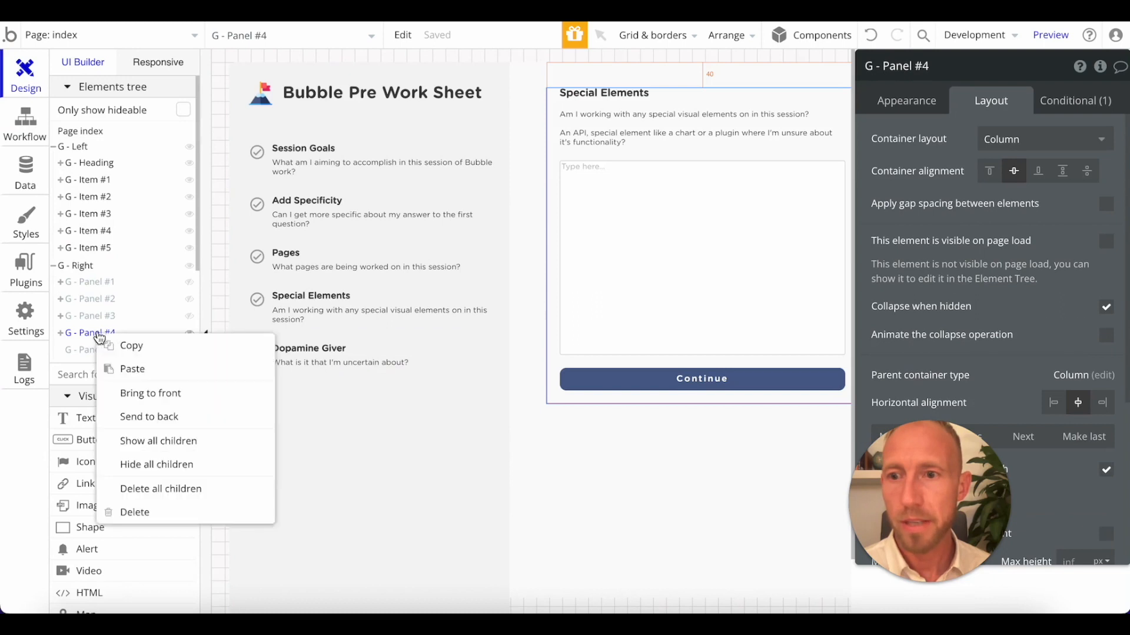
left_click(132, 369)
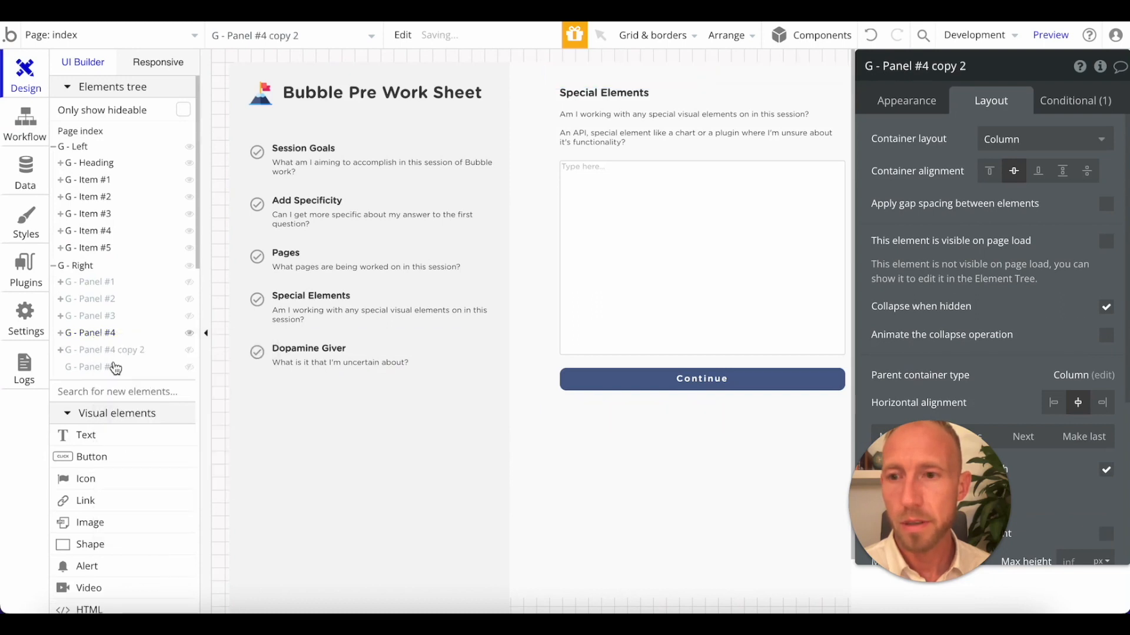
Delete the empty G - Panel #5 and rename the copy of G - Panel #4 to "G - Panel #5".
left_click(157, 369)
right_click(94, 371)
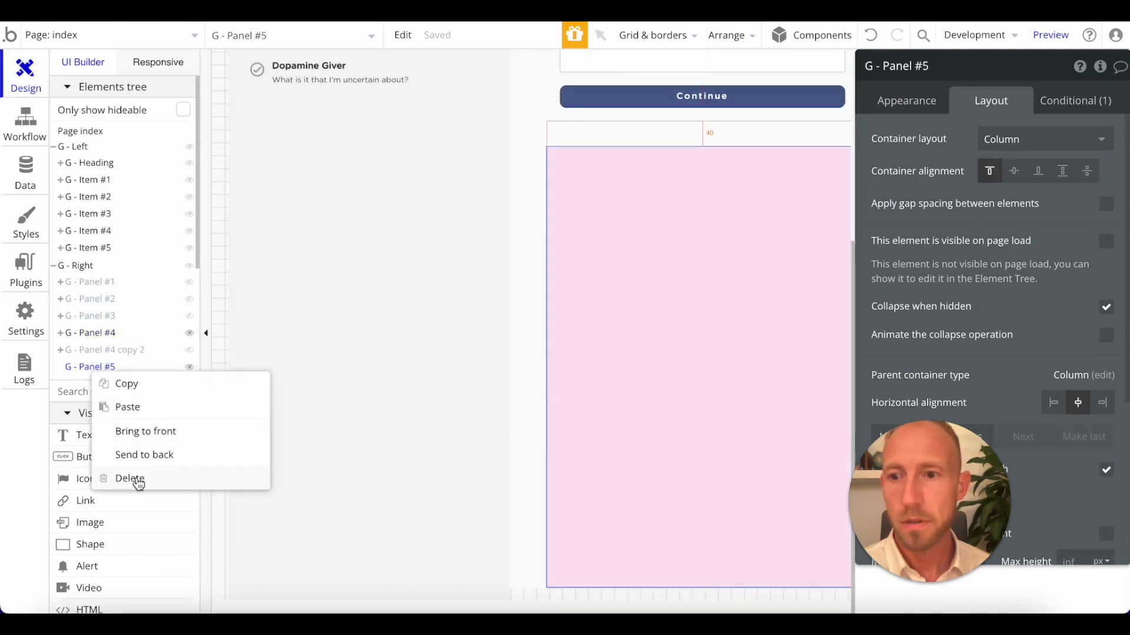
left_click(138, 484)
left_click(113, 353)
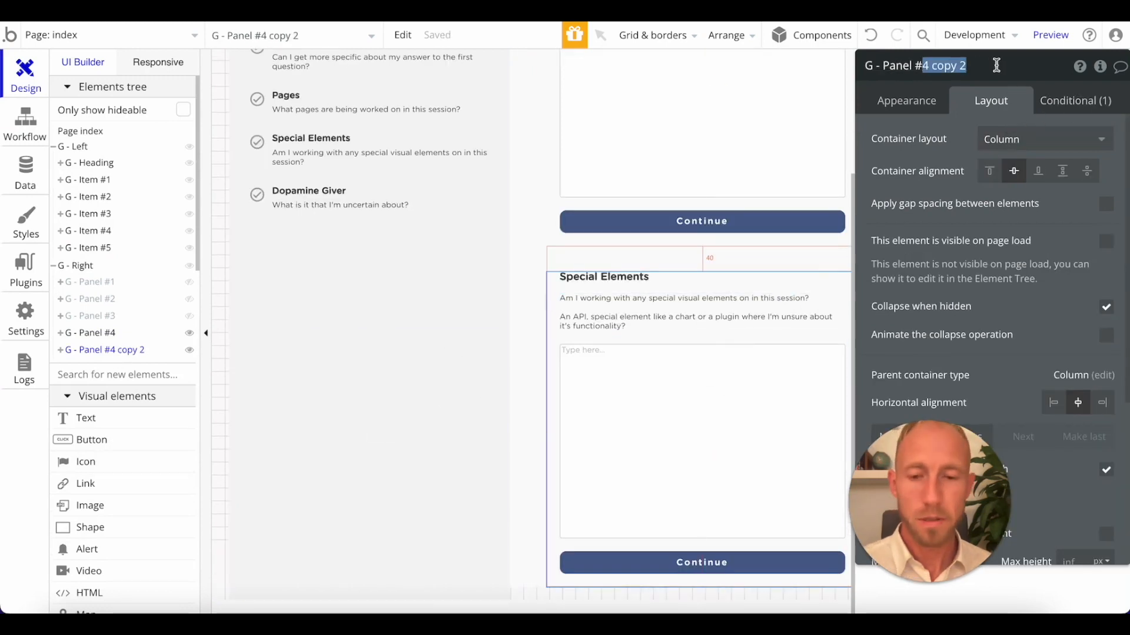
Change the visibility condition of G - Panel #5 so the nav URL value is "step5", and hide G - Panel #4.
left_click(1075, 100)
left_click(1025, 152)
left_click(1051, 153)
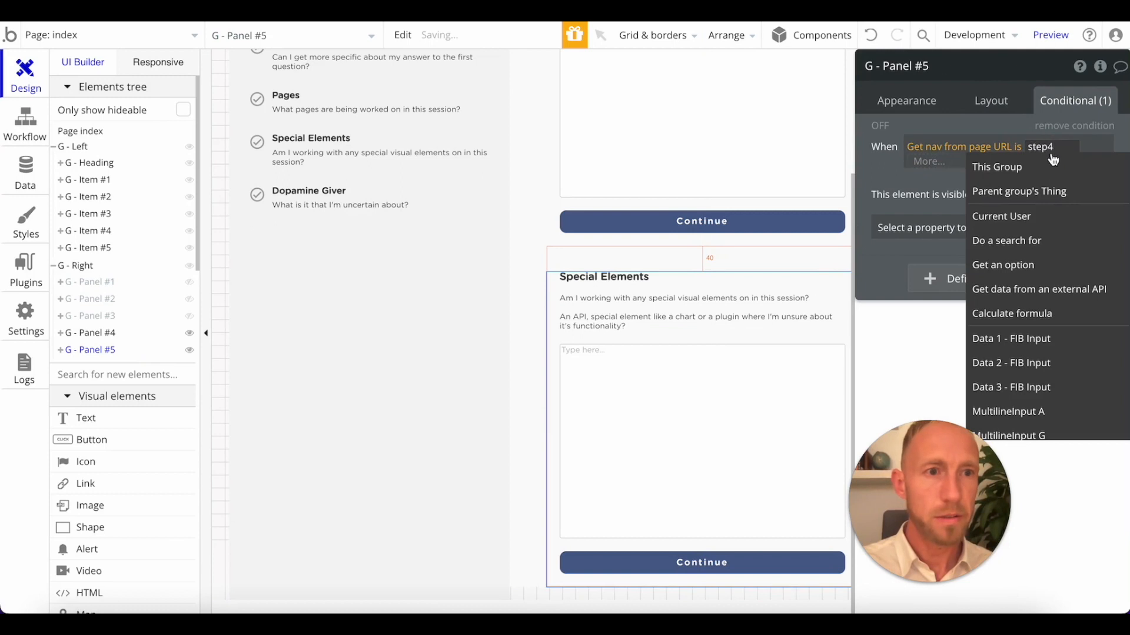
key("BackSpace")
type("5")
left_click(1049, 178)
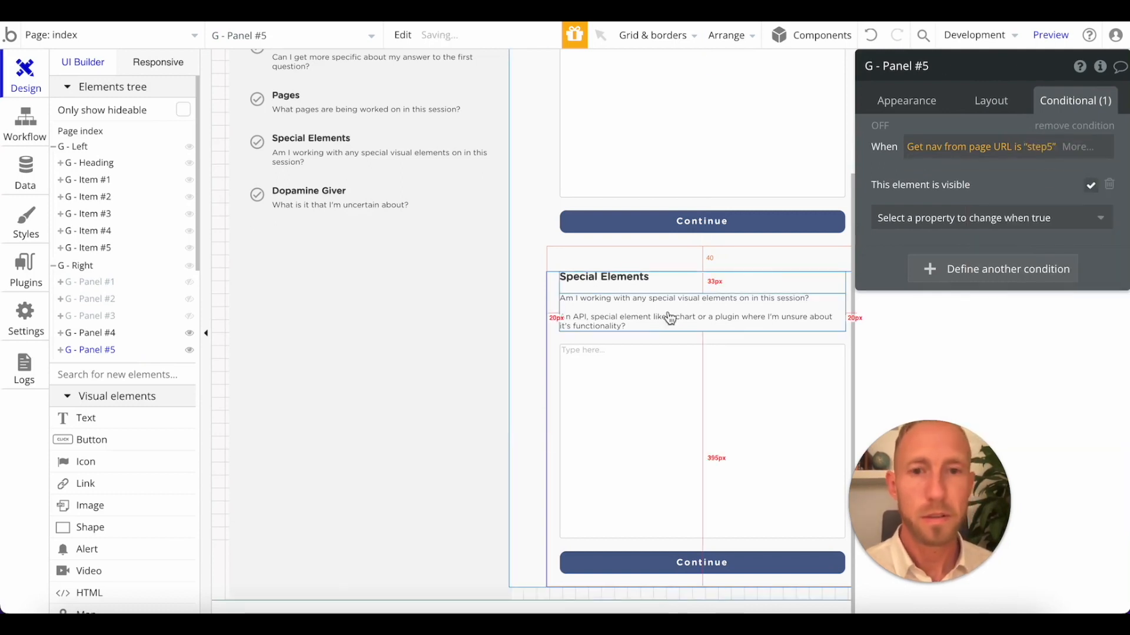
left_click(190, 333)
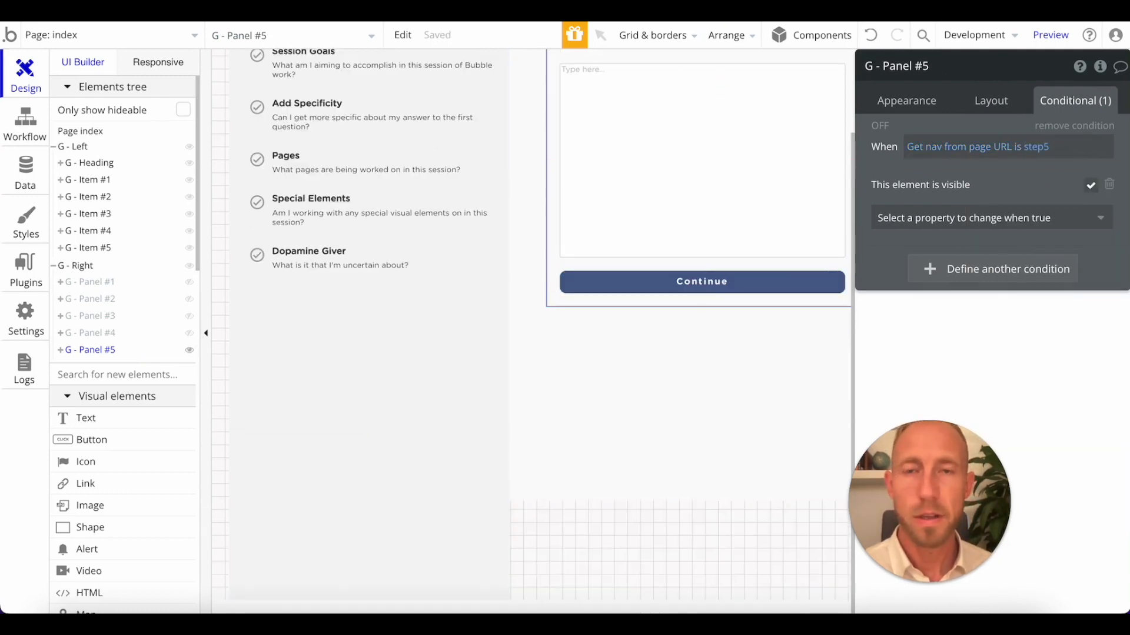
Switch to Notepad and copy the question (5) text from "Final Bonus" through "work session?".
scroll(297, 382, "down", 6)
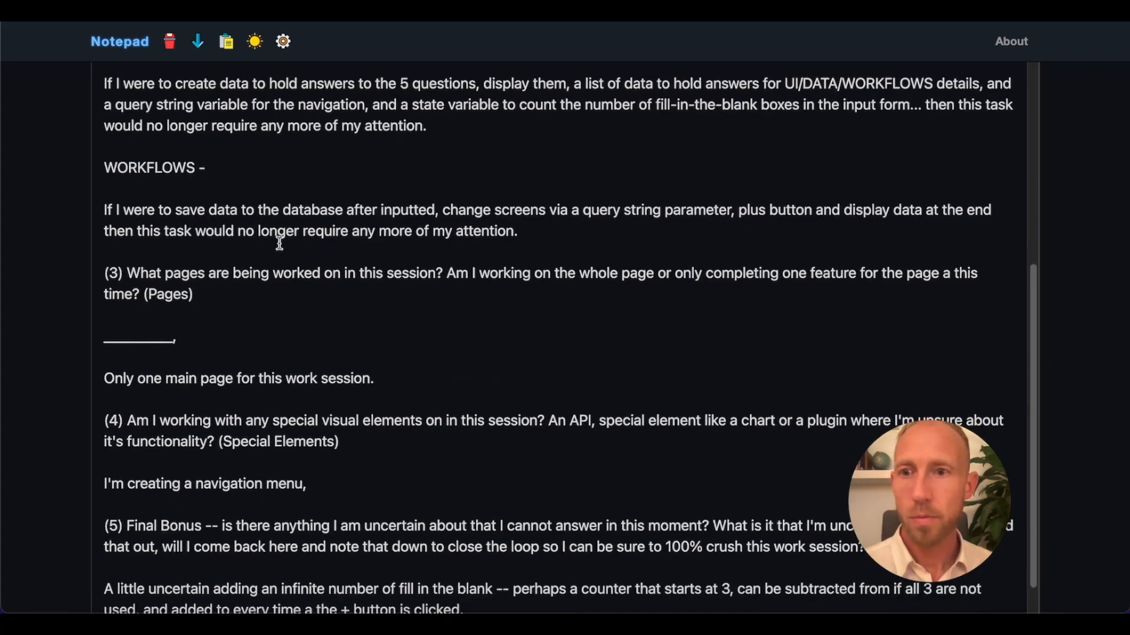
scroll(280, 243, "up", 5)
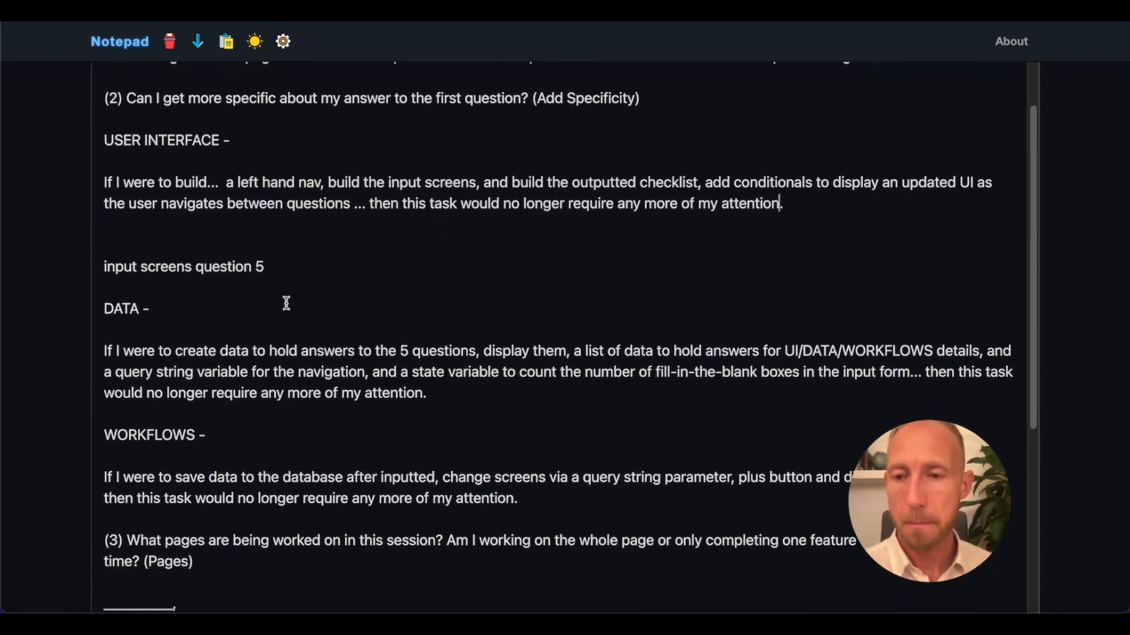
scroll(286, 303, "down", 6)
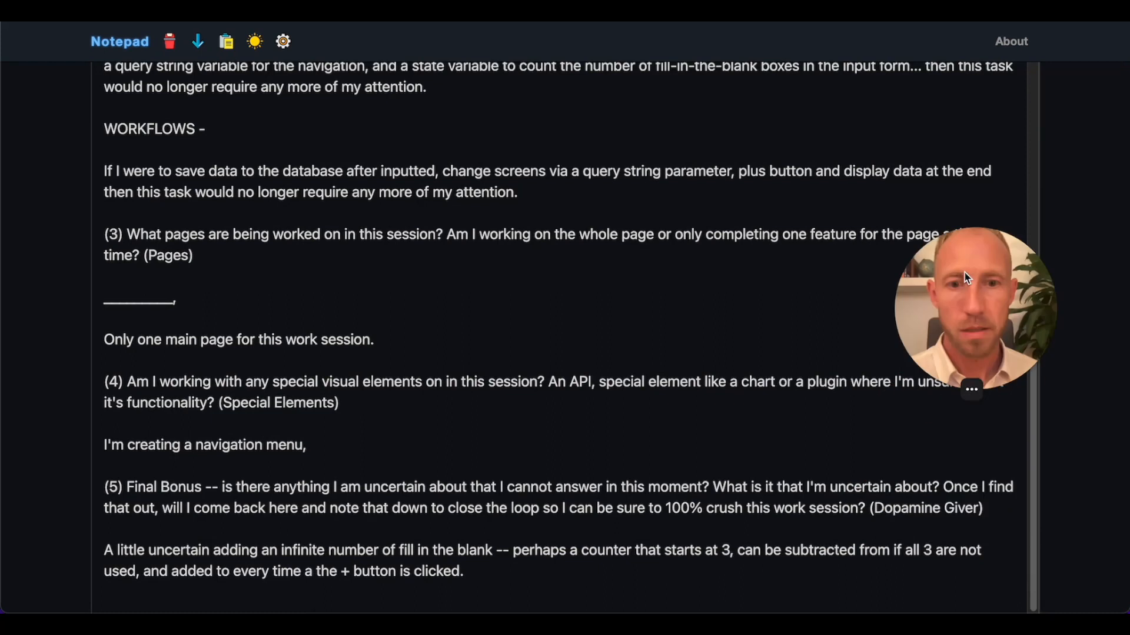
left_click_drag(863, 507, 150, 490)
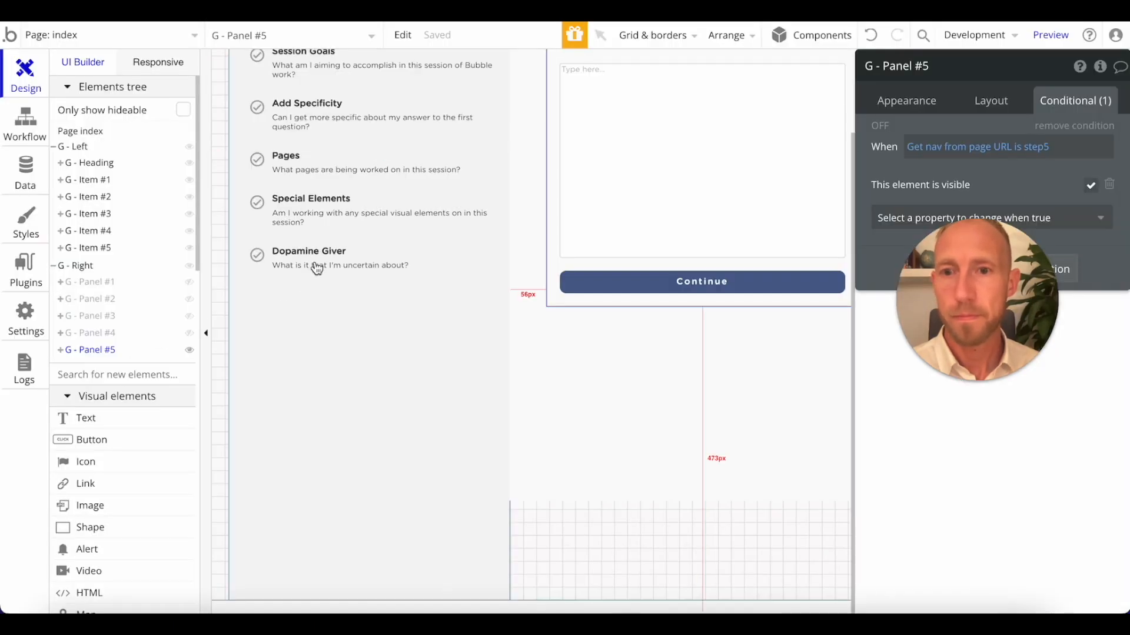
Back in Bubble, replace the question subtitle of G - Panel #5 with the copied "Final Bonus" text.
left_click(325, 266)
scroll(537, 232, "up", 2)
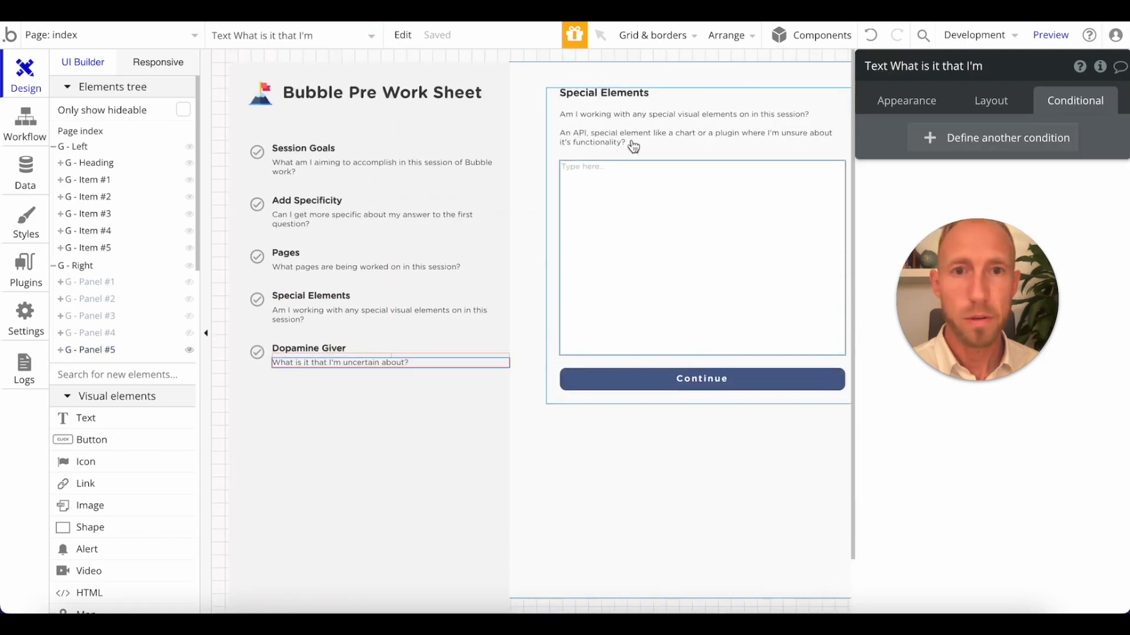
left_click(622, 136)
left_click(906, 101)
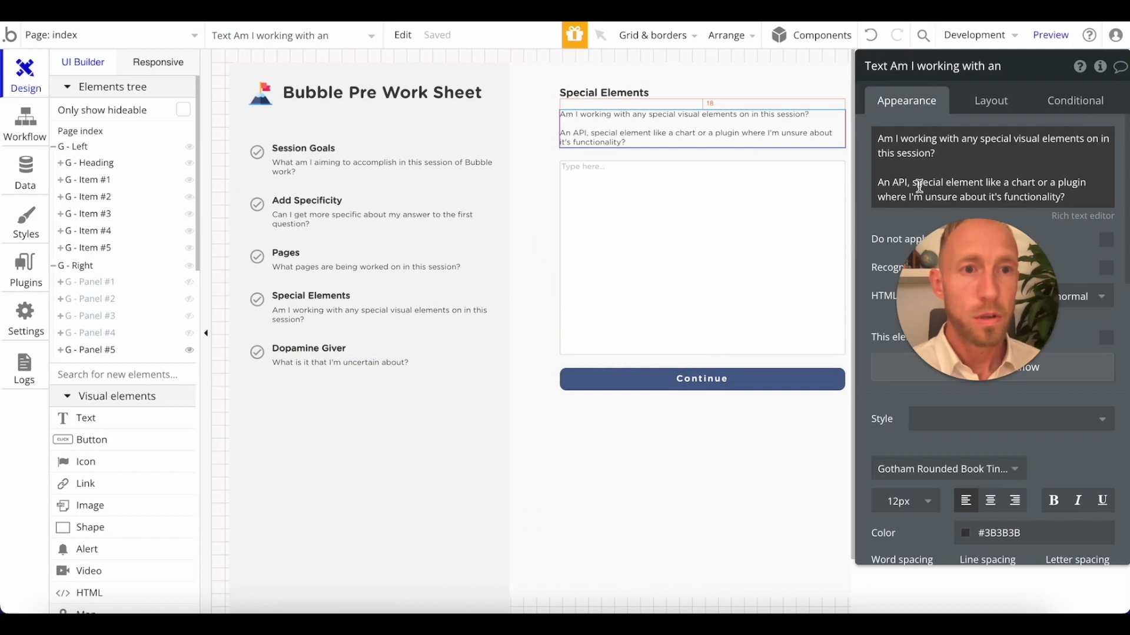
left_click(981, 197)
key("ctrl+a")
key("ctrl+v")
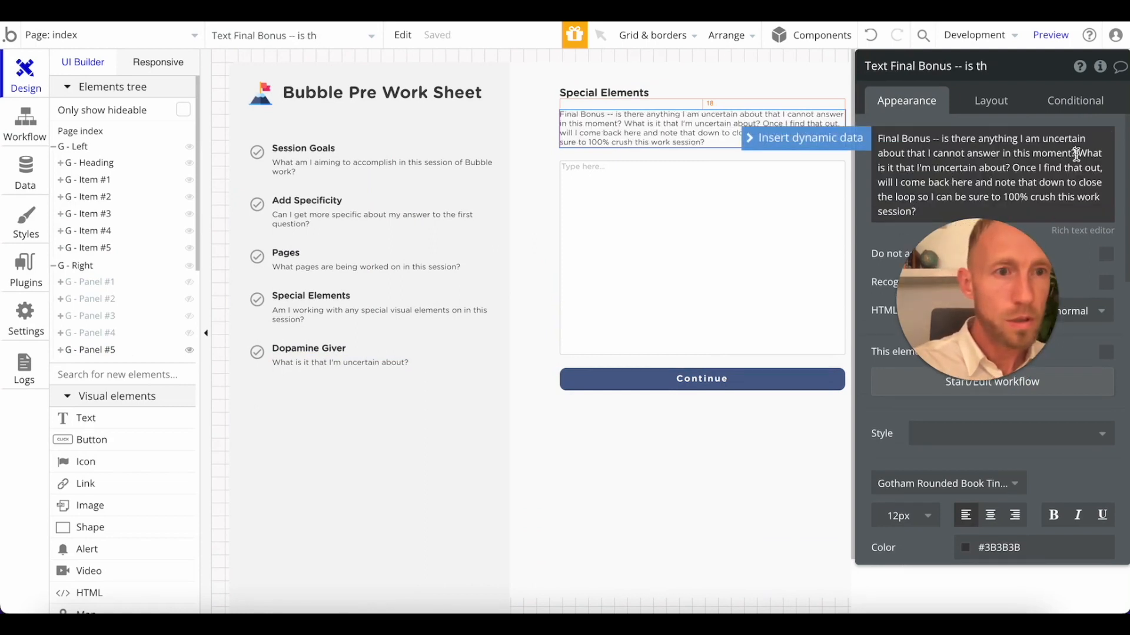
Split the Final Bonus text with blank lines before "What is it that I'm uncertain about?" and before "Once I find that out".
key("Return")
key("Return")
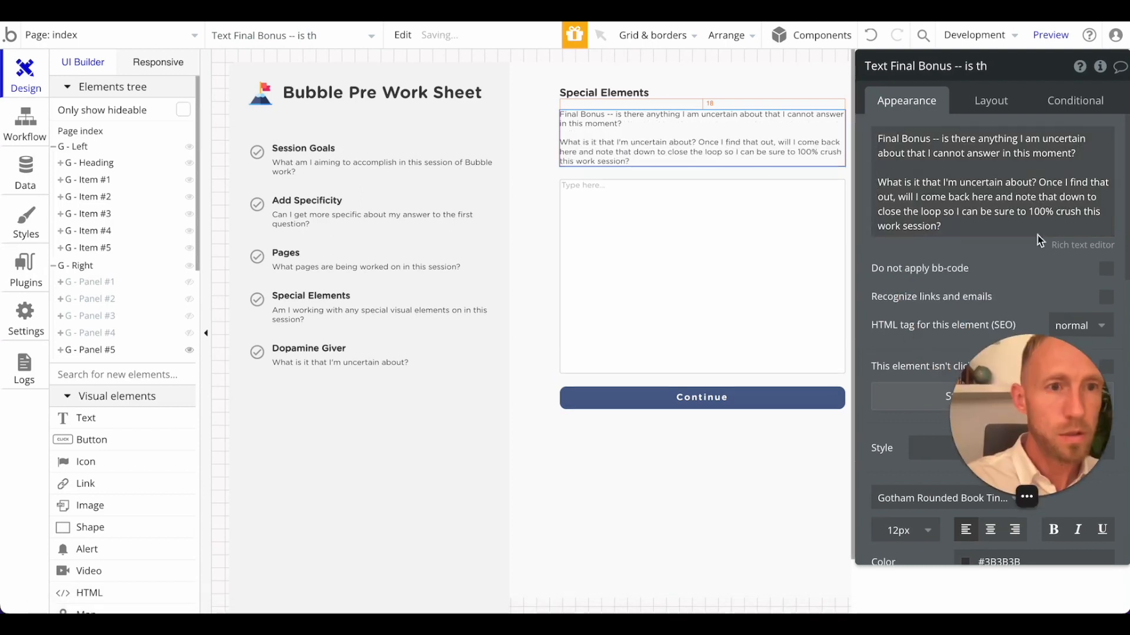
left_click(1032, 186)
left_click(1035, 183)
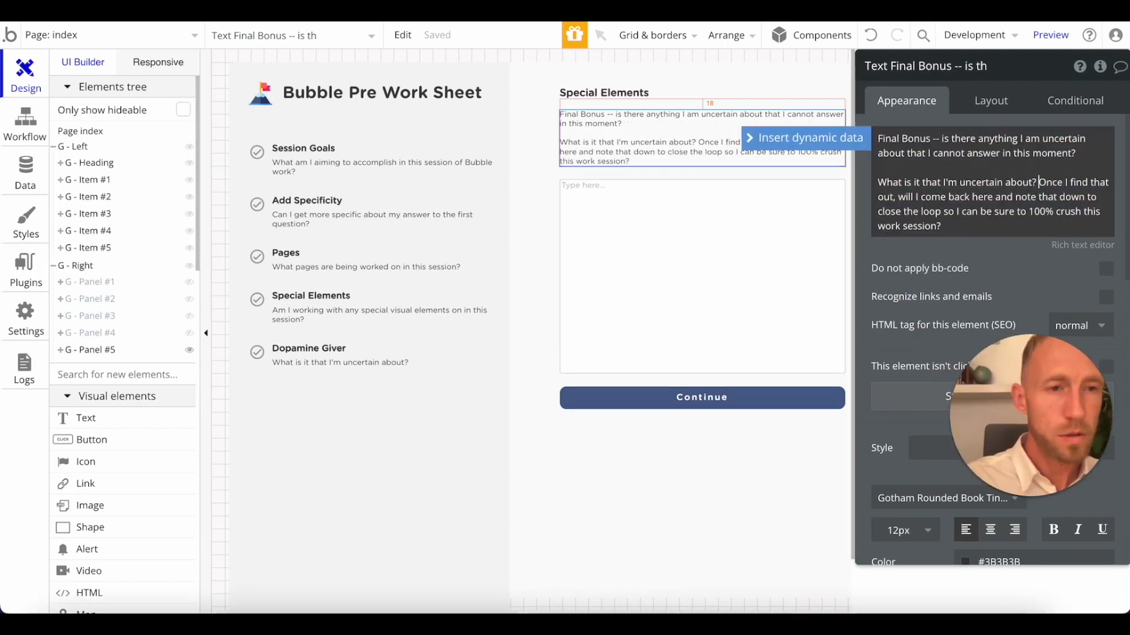
key("Return")
key("Return")
left_click(1041, 238)
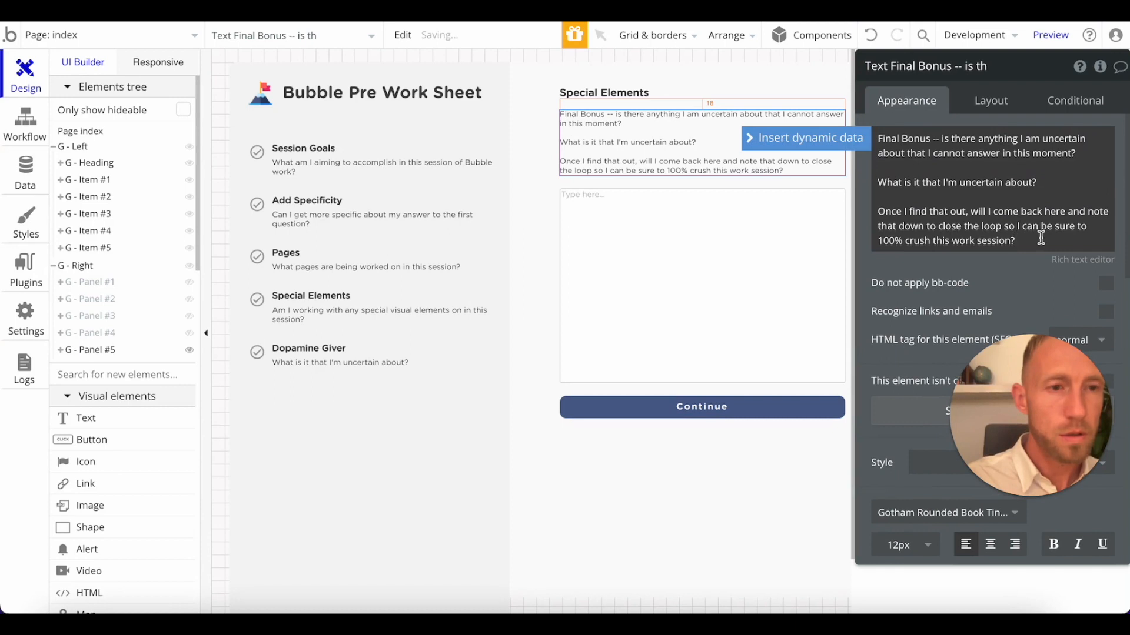
Shorten the double hyphen after "Final Bonus" to a single hyphen in the subtitle of G - Panel #5.
left_click_drag(1036, 245, 859, 217)
left_click(913, 214)
triple_click(918, 215)
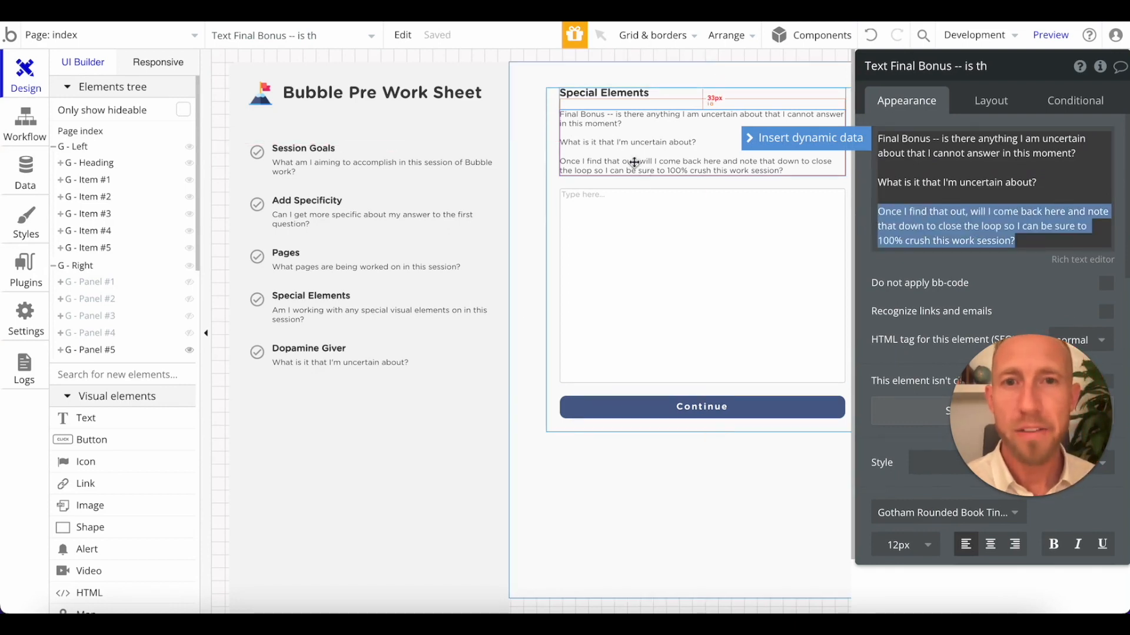
left_click(617, 121)
left_click(940, 143)
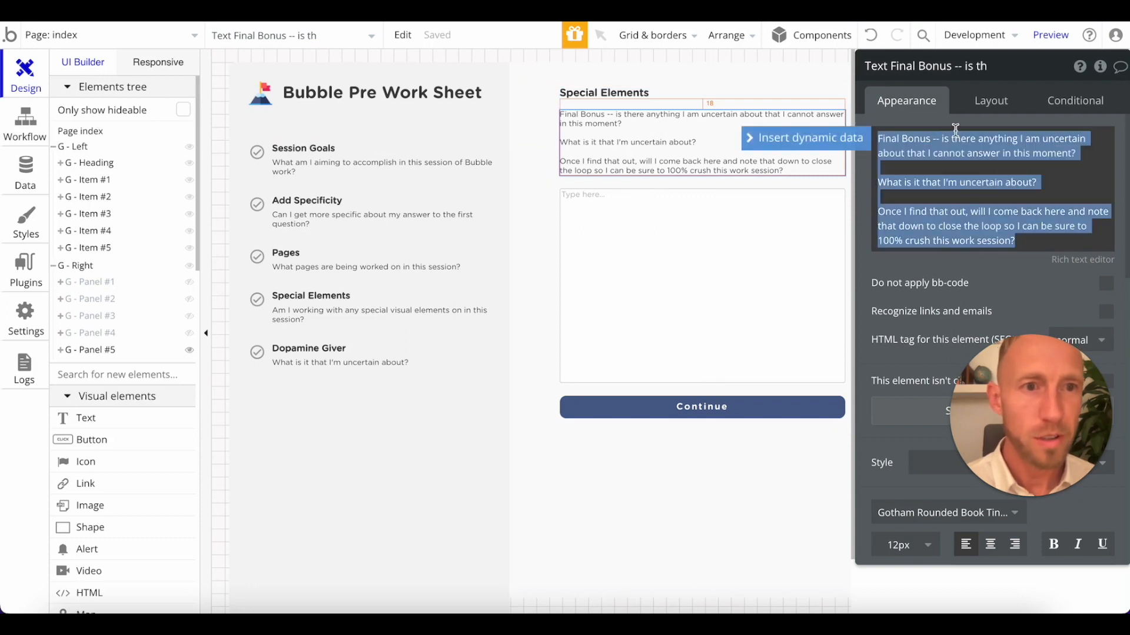
left_click(939, 138)
key("BackSpace")
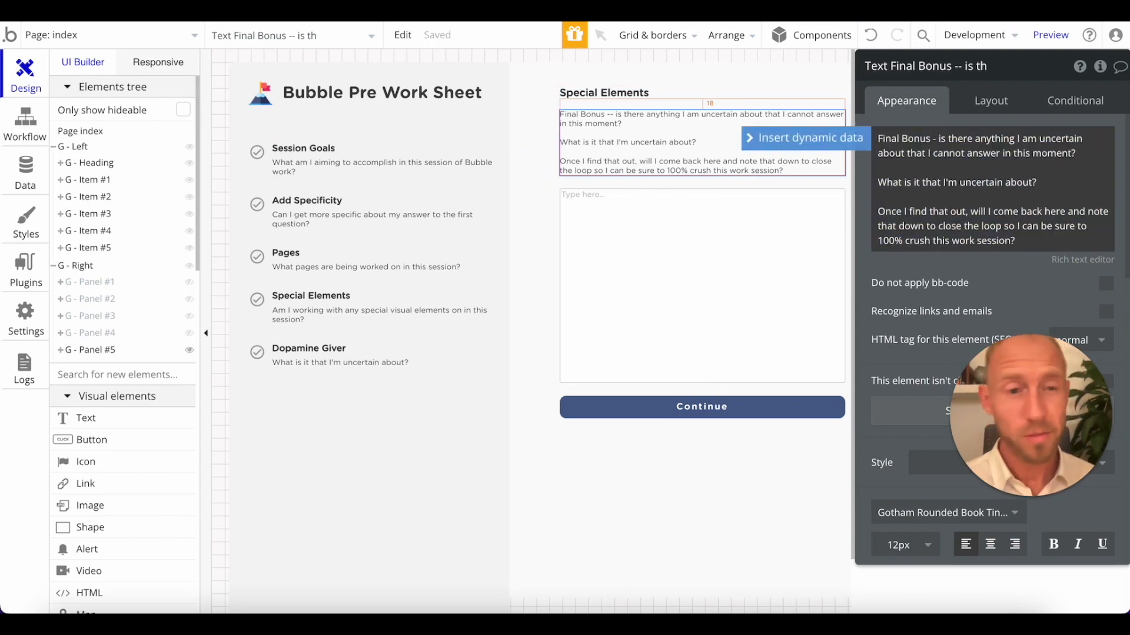
left_click(1031, 292)
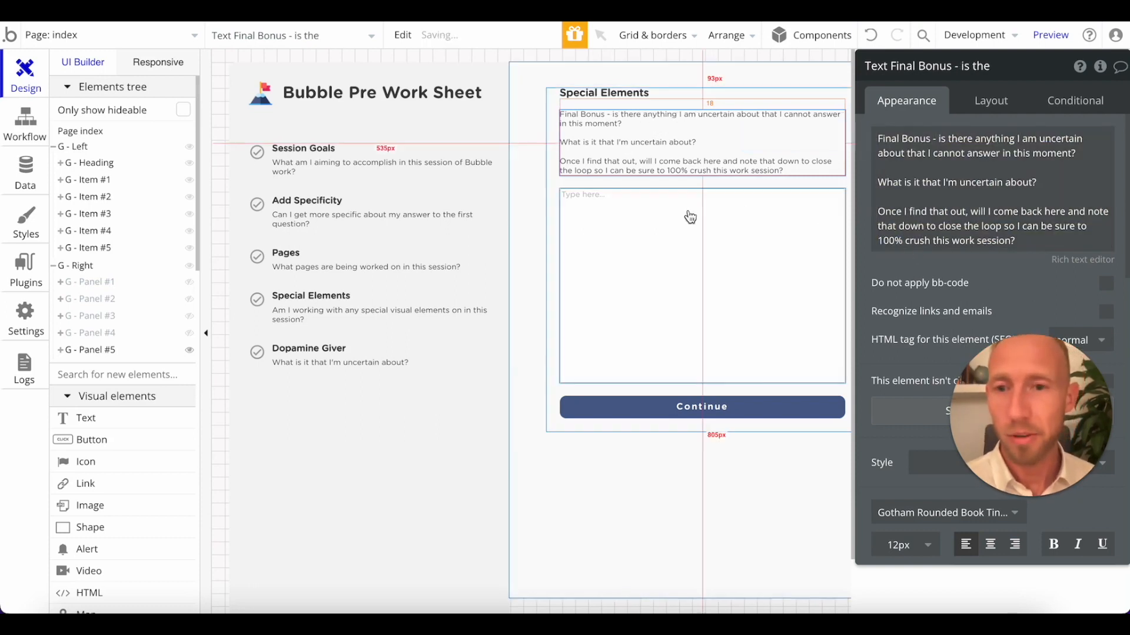
Copy the "Dopamine Giver" title from G - Item #5 and paste it over the heading of G - Panel #5.
left_click(330, 353)
left_click(915, 142)
key("ctrl+c")
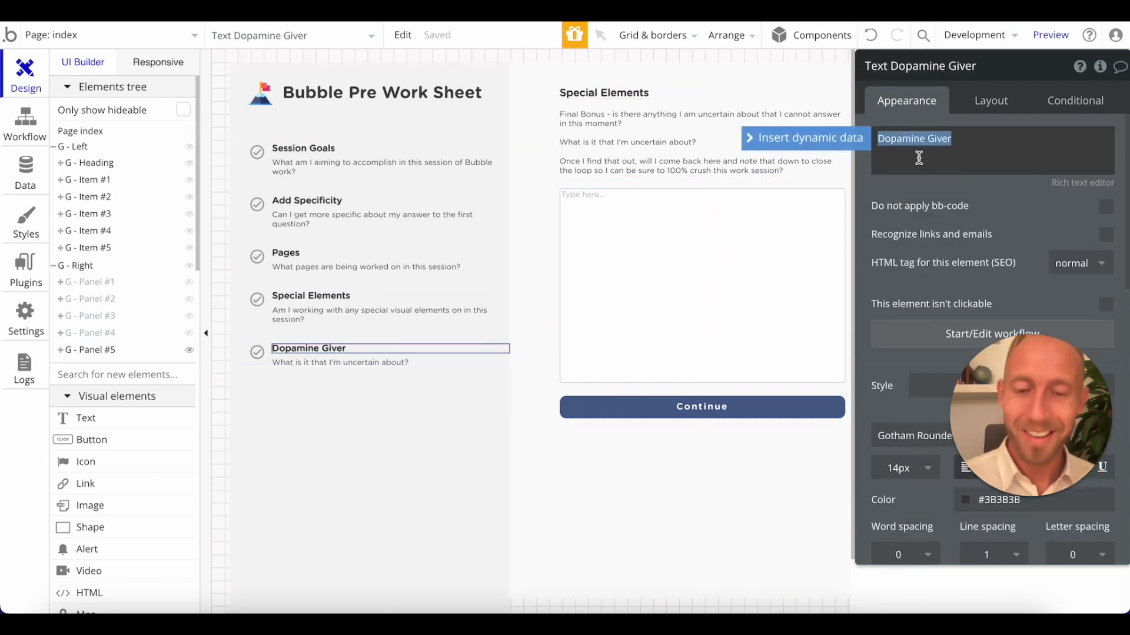
left_click(646, 102)
left_click(947, 156)
key("ctrl+v")
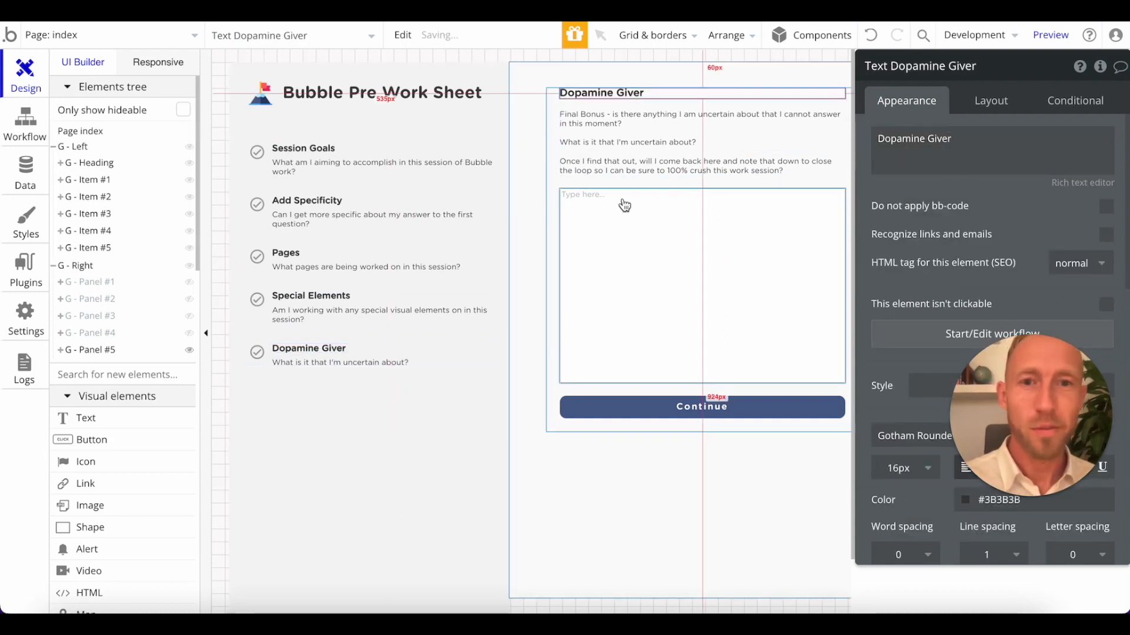
Review the closing sentence of the Final Bonus subtitle alongside question (5) in the Notepad worksheet.
left_click(624, 170)
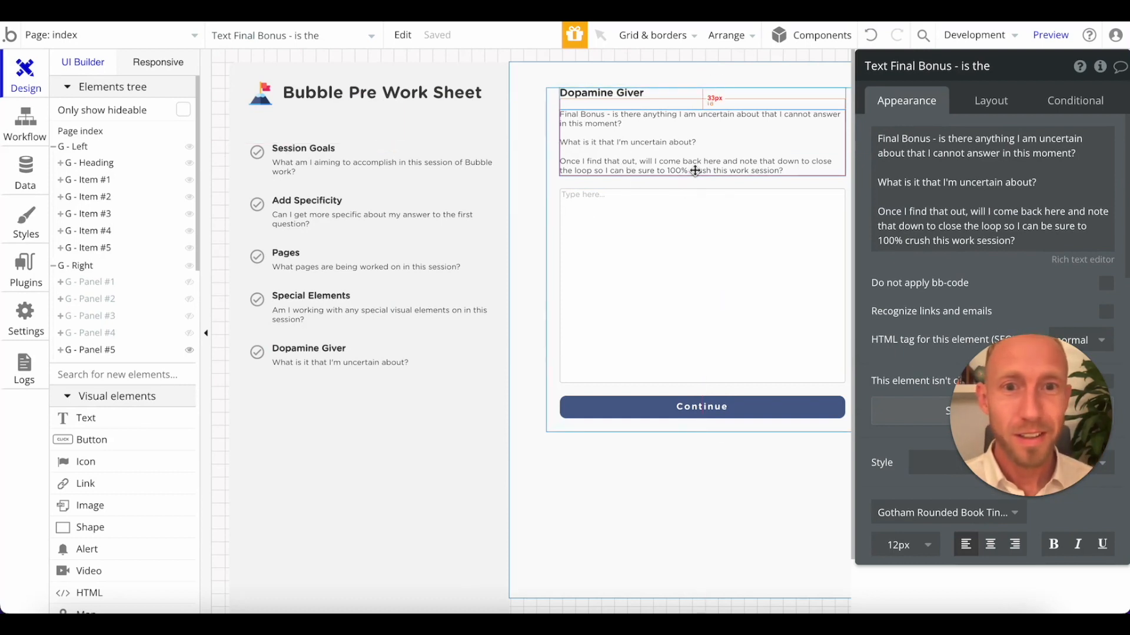
left_click(916, 246)
left_click_drag(877, 240, 1016, 242)
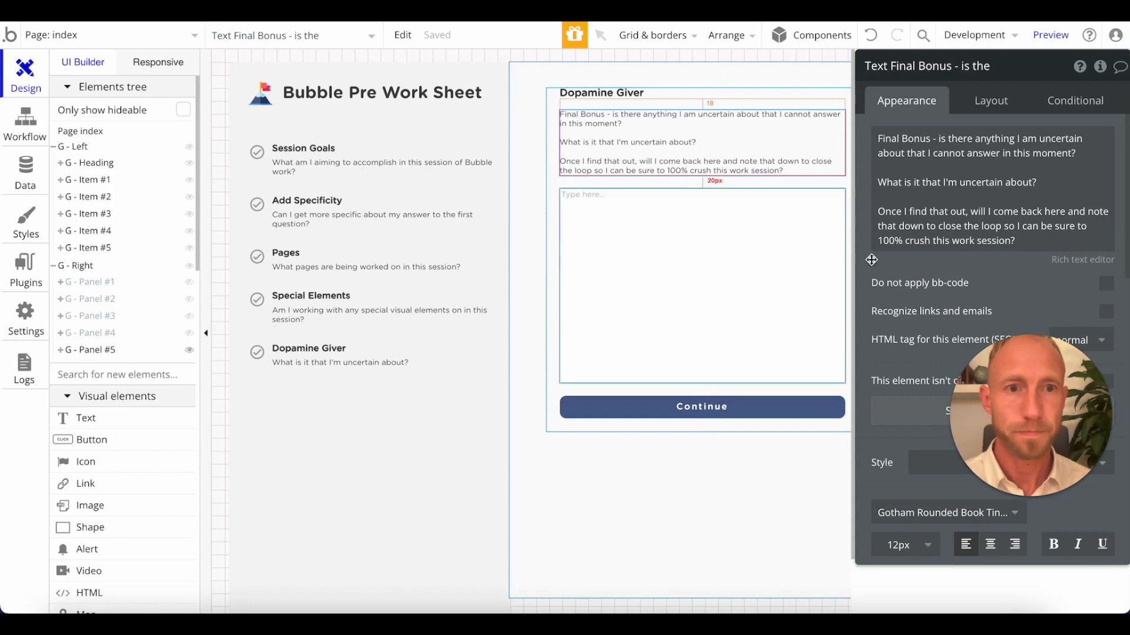
key("ctrl+a")
left_click(966, 255)
left_click(976, 240)
double_click(986, 242)
left_click(998, 266)
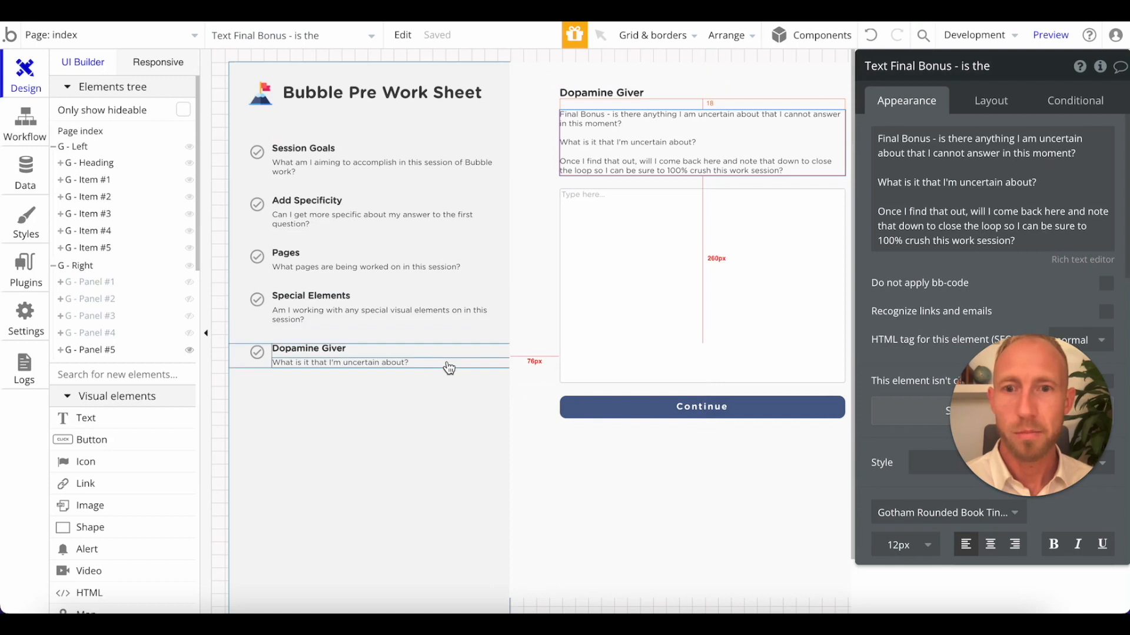
left_click(451, 422)
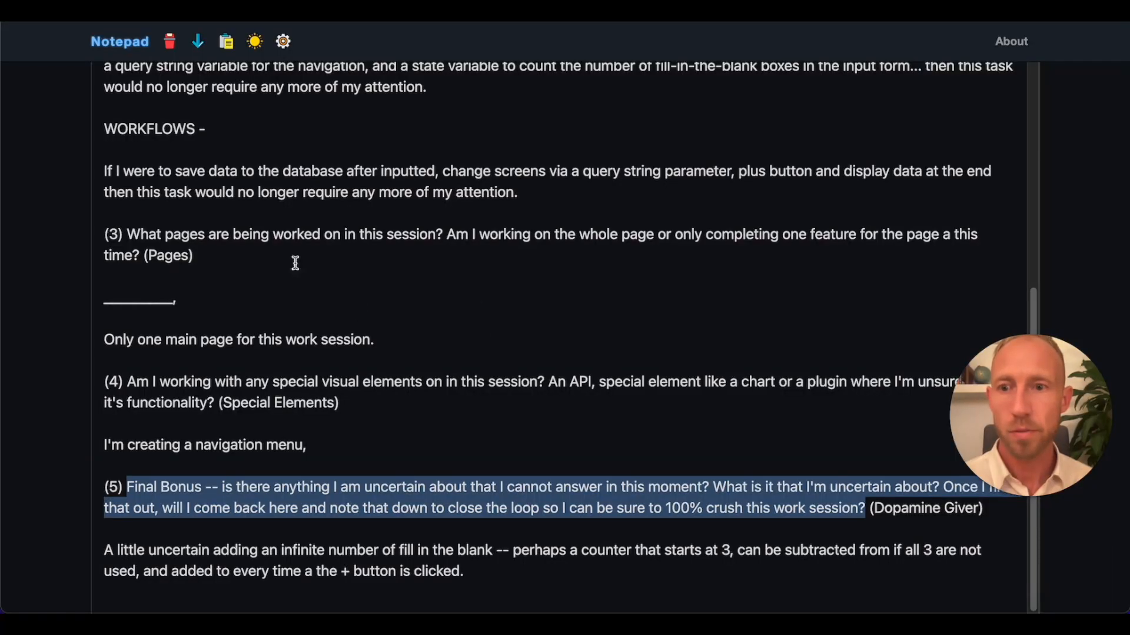
Switch to Notepad and delete the line "input screens question 5" from the User Interface notes.
scroll(296, 223, "up", 6)
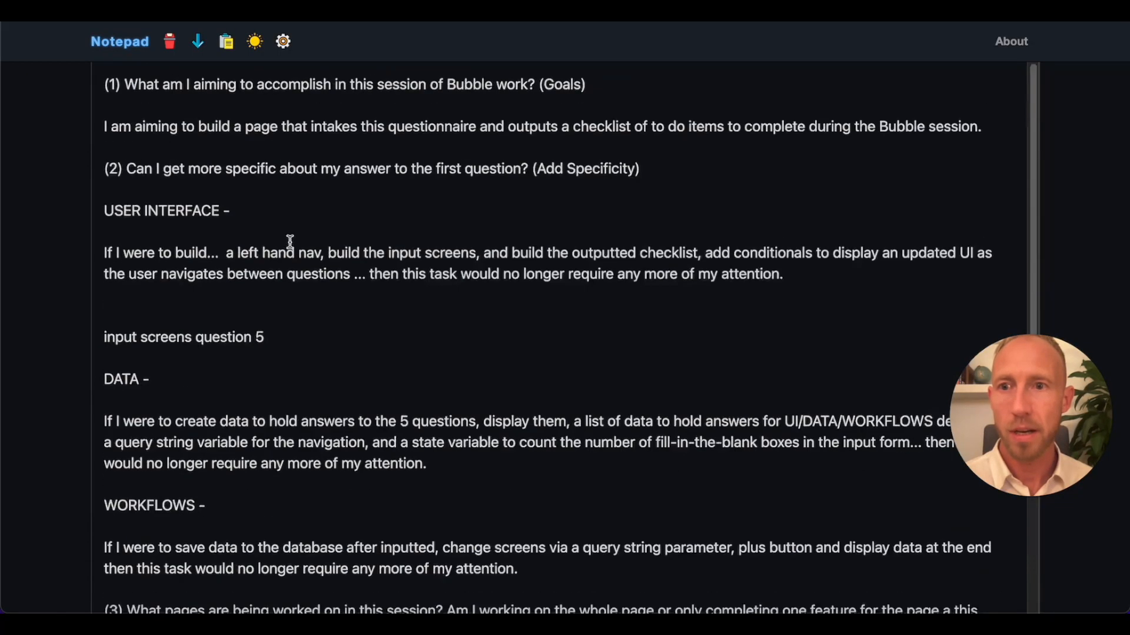
left_click(298, 346)
triple_click(288, 335)
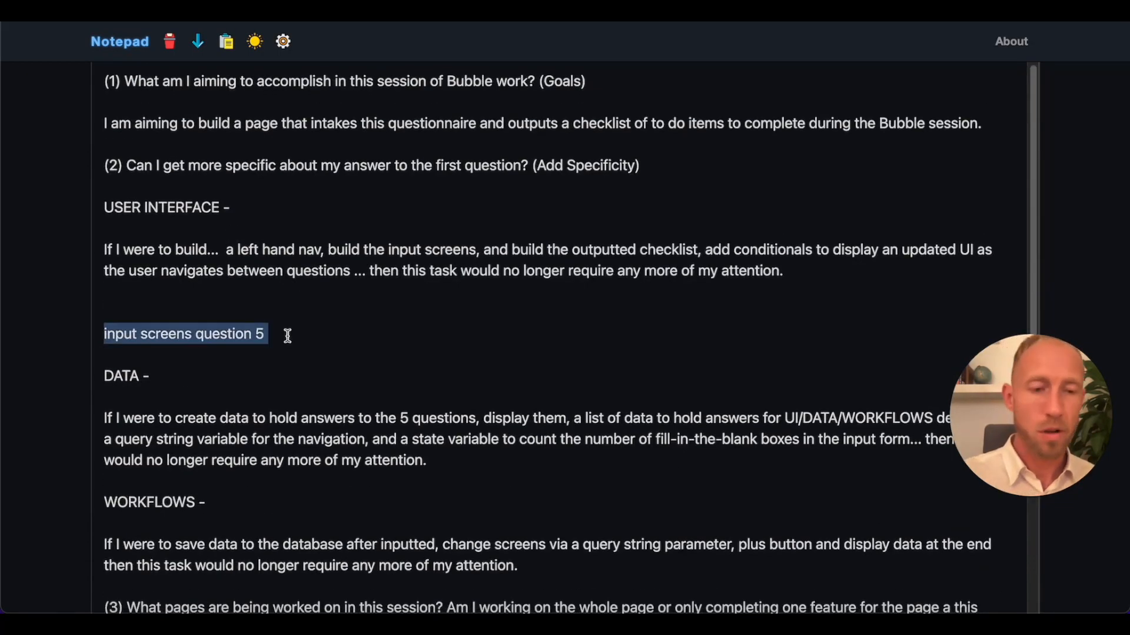
key("BackSpace")
key("BackSpace")
Review the "build the outputted checklist" task in the User Interface notes.
left_click_drag(235, 252, 506, 244)
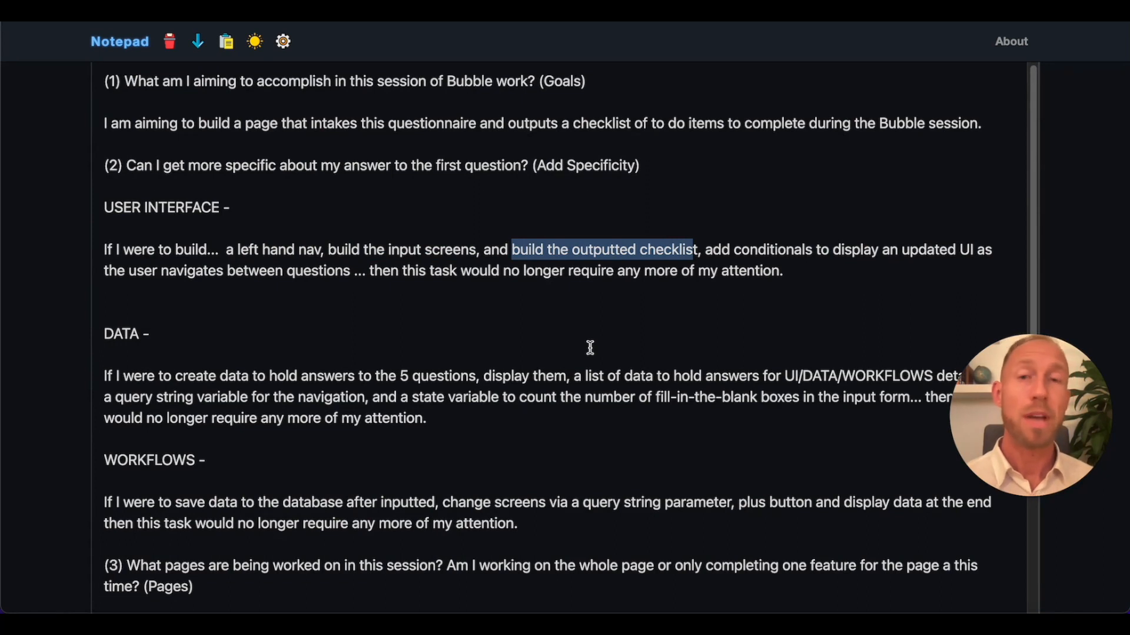
left_click_drag(698, 246, 503, 250)
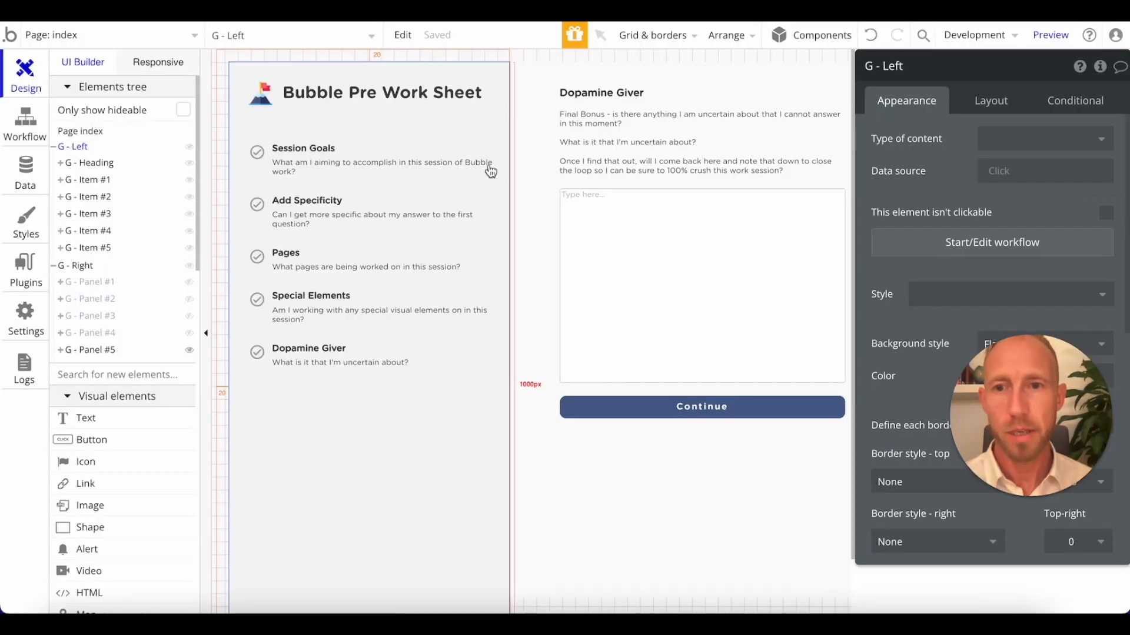
left_click(566, 170)
left_click(529, 192)
Return to the Bubble editor and duplicate the G - Item #5 group directly below the original in the left navigation.
left_click(363, 351)
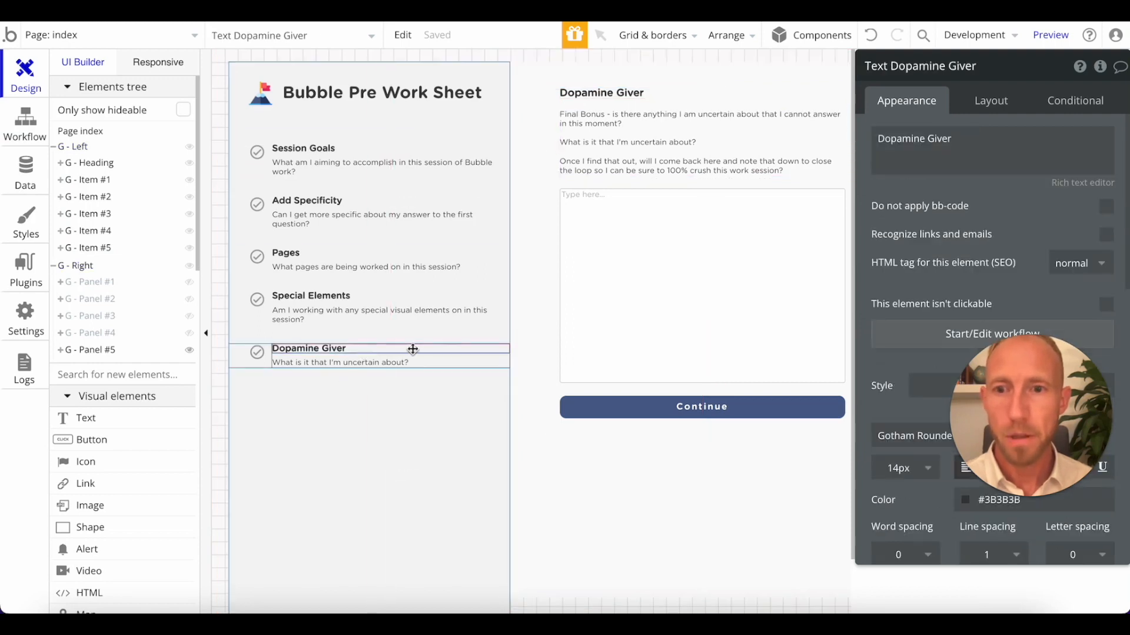
left_click(419, 365)
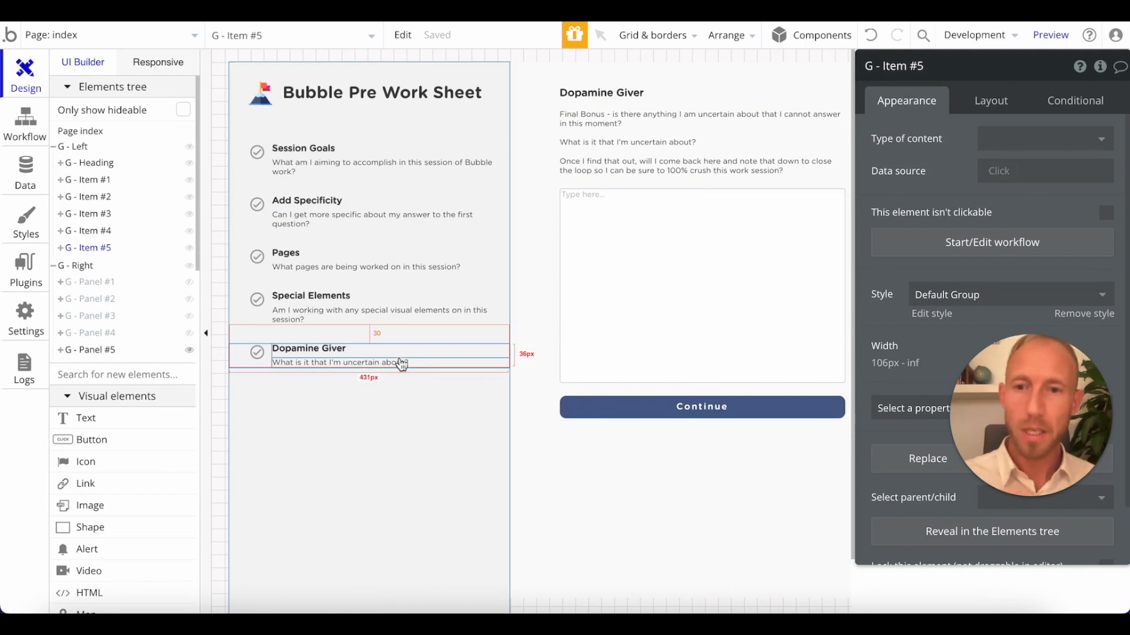
key("ctrl+v")
Change the title text of the duplicated navigation item to "Your Checklist".
left_click(296, 393)
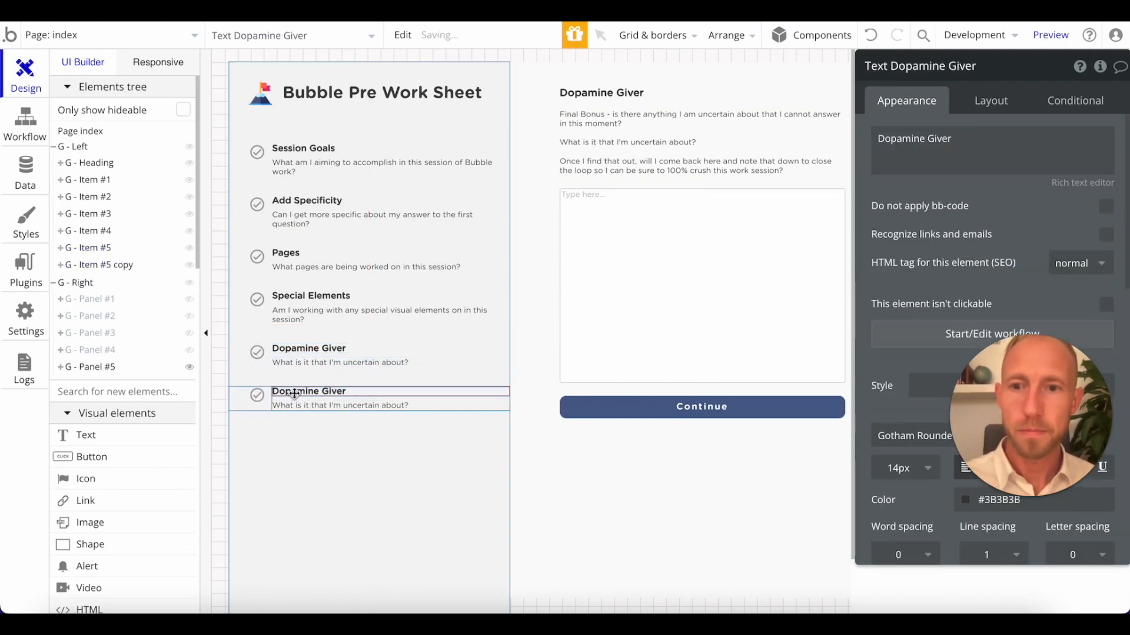
triple_click(986, 162)
type("Your CheckList")
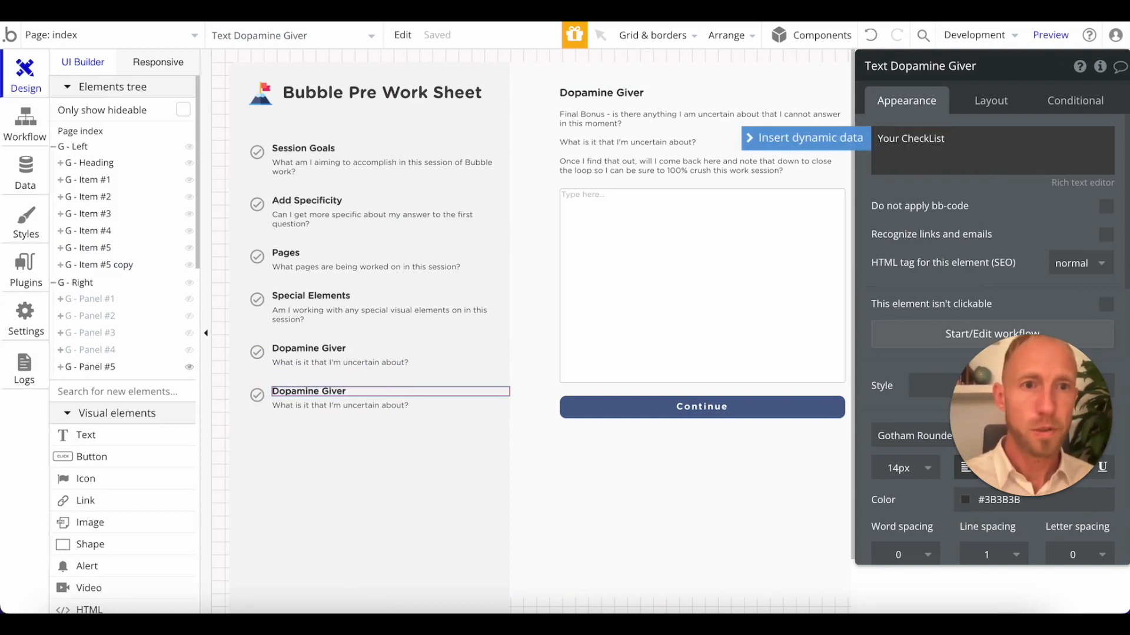
left_click(930, 141)
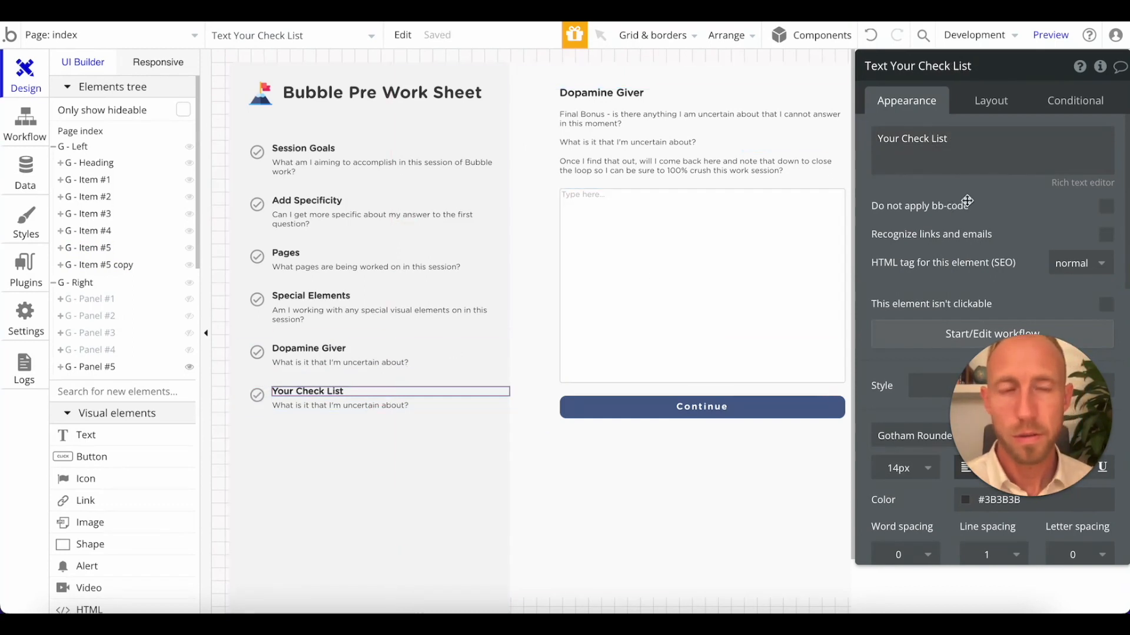
triple_click(950, 140)
left_click(939, 140)
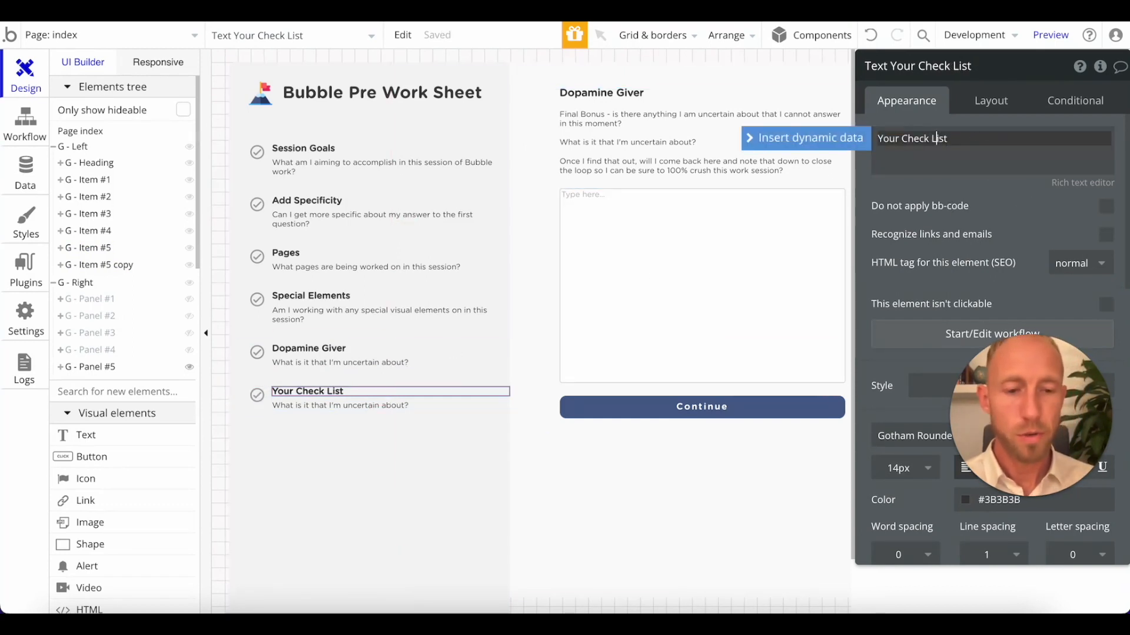
left_click(1076, 244)
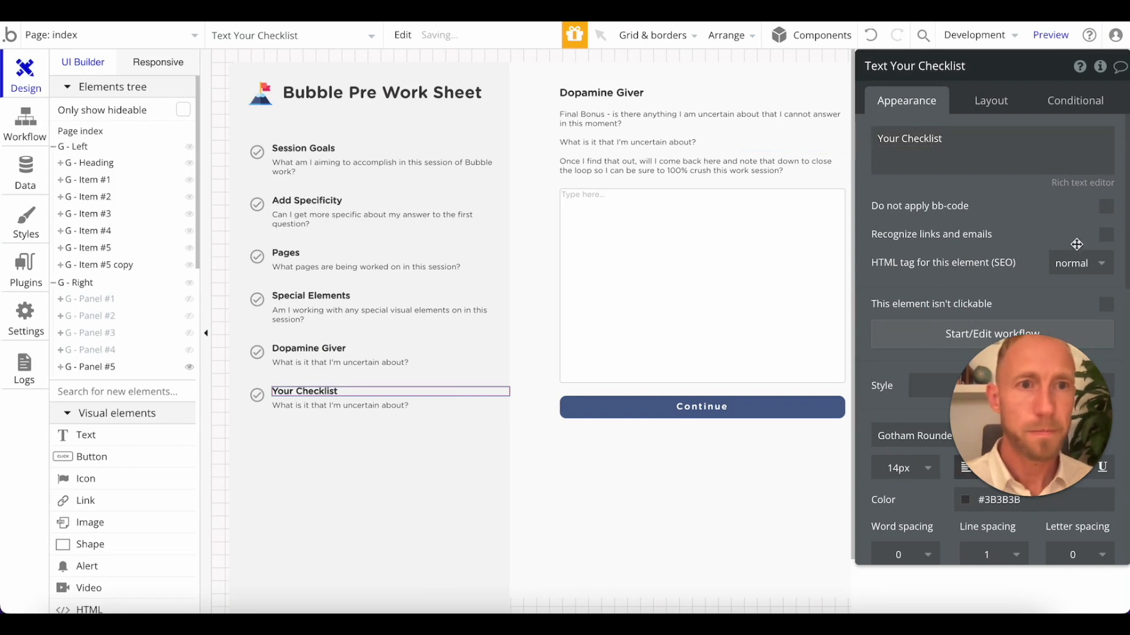
Set the subtitle under Your Checklist to "Hurray! Complete these items in your Bubble work session and you will be the hero of the day!".
left_click(331, 412)
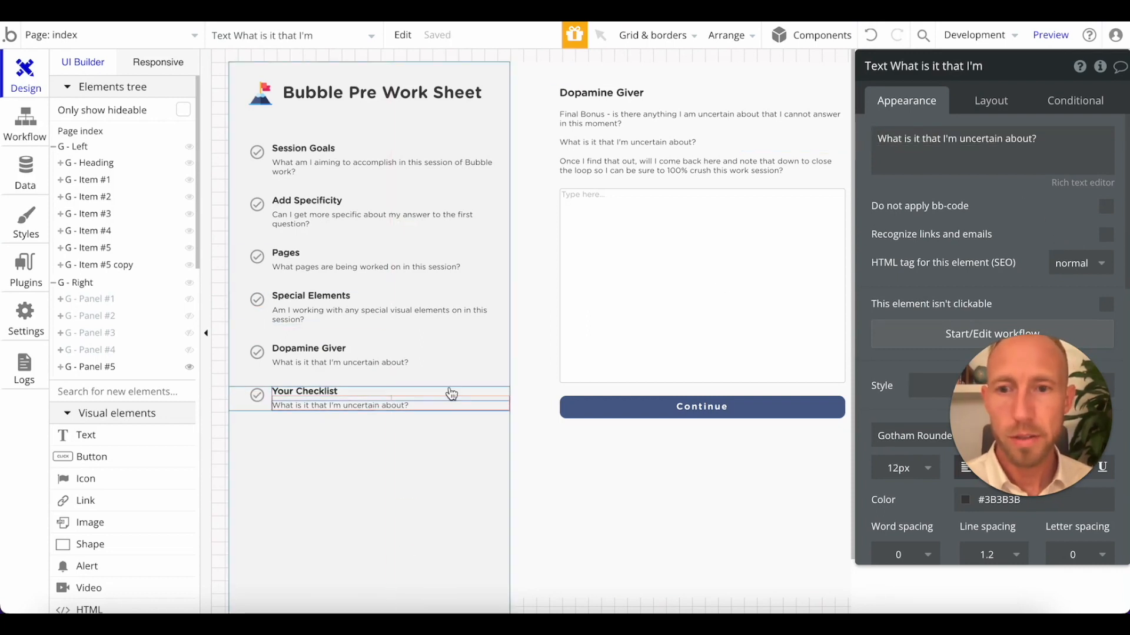
triple_click(908, 156)
type("Hur")
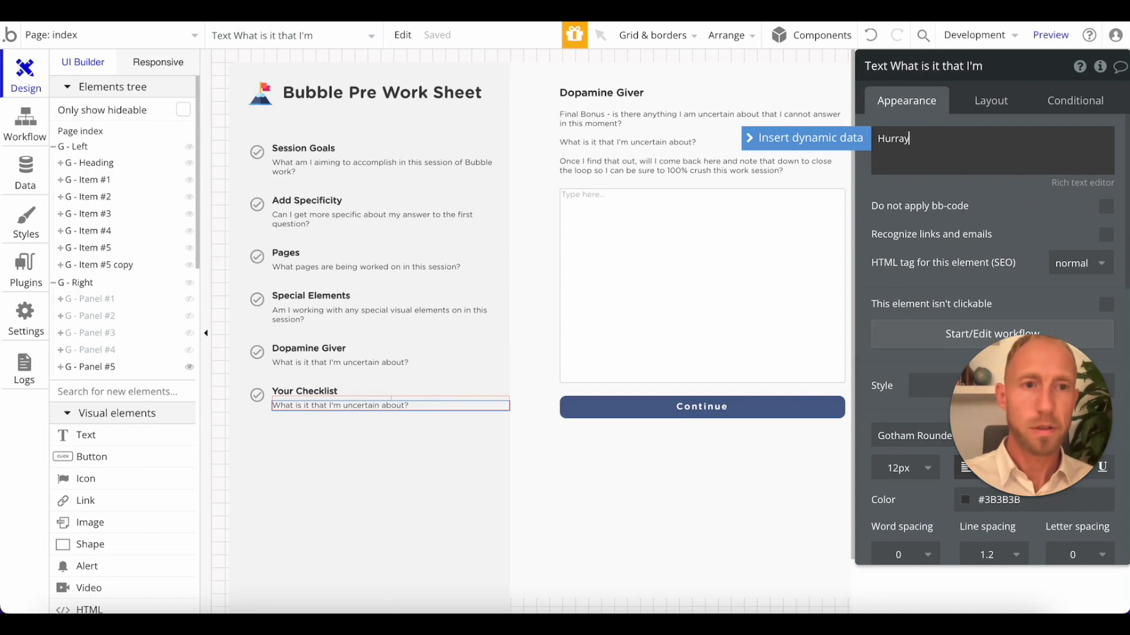
type("ray")
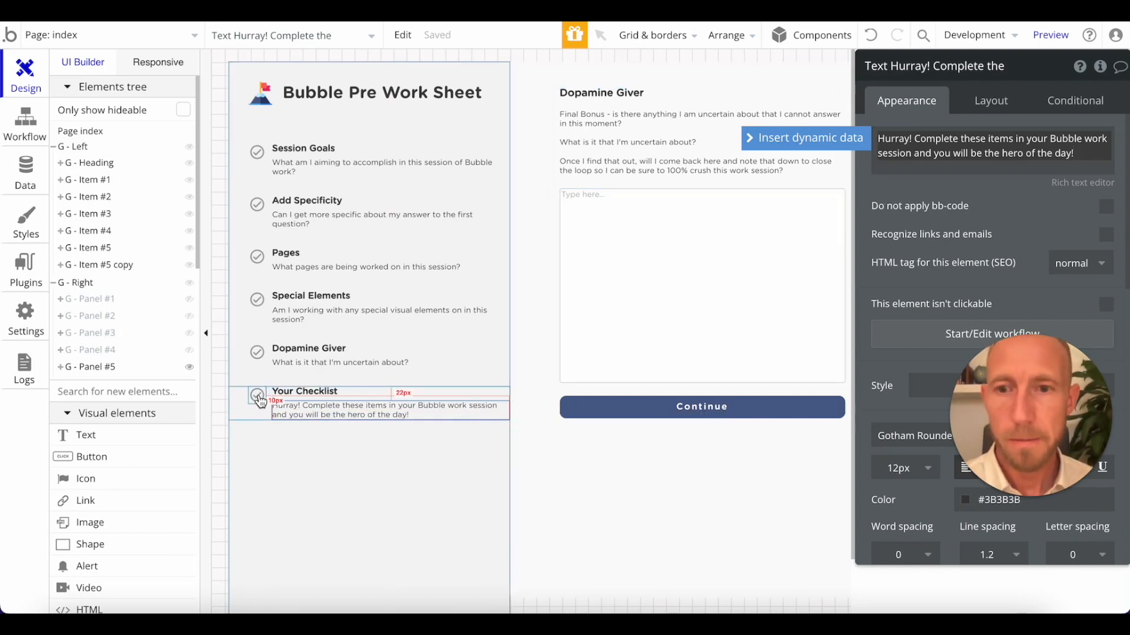
Rename the duplicated Your Checklist group from the left navigation as "G - Item #6".
left_click(239, 405)
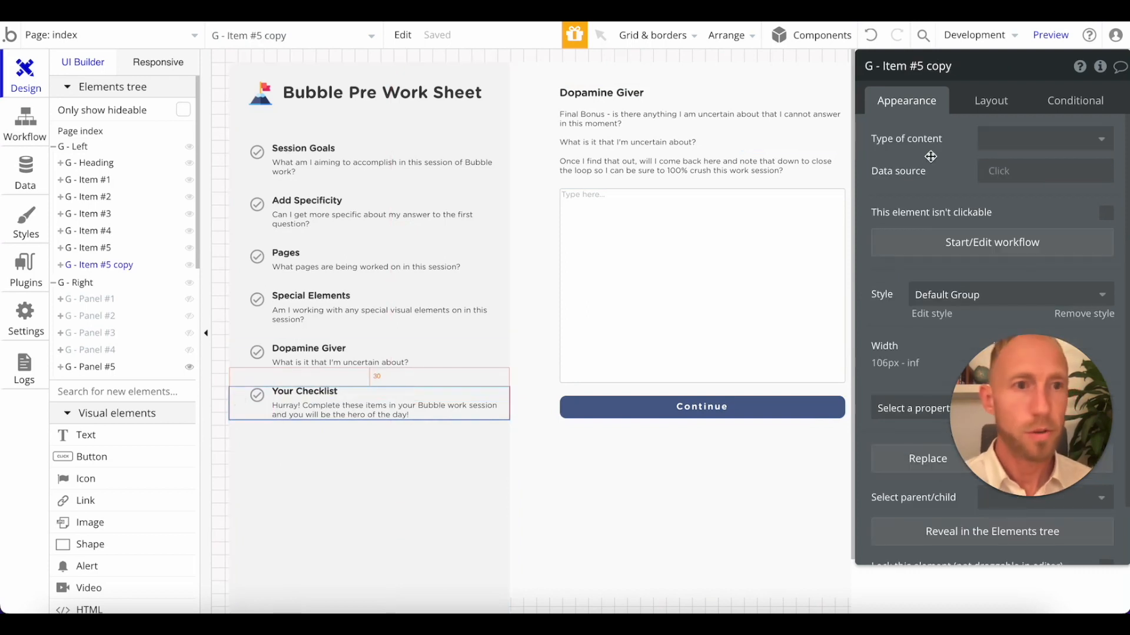
left_click(1075, 100)
double_click(937, 66)
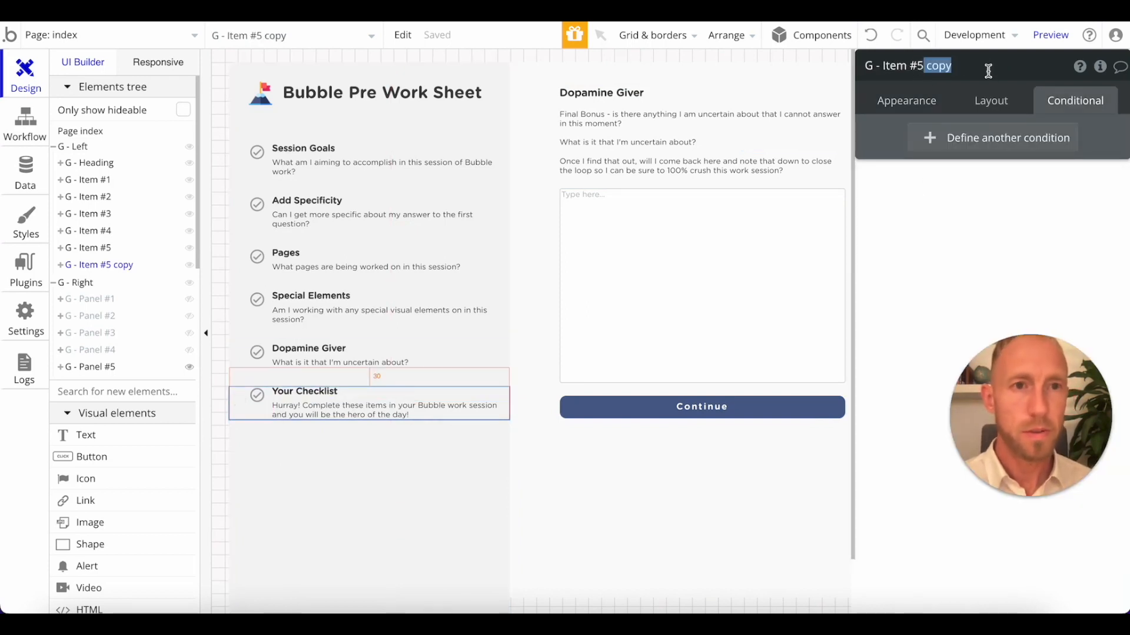
key("BackSpace")
key("BackSpace")
key("BackSpace")
type("6")
key("Return")
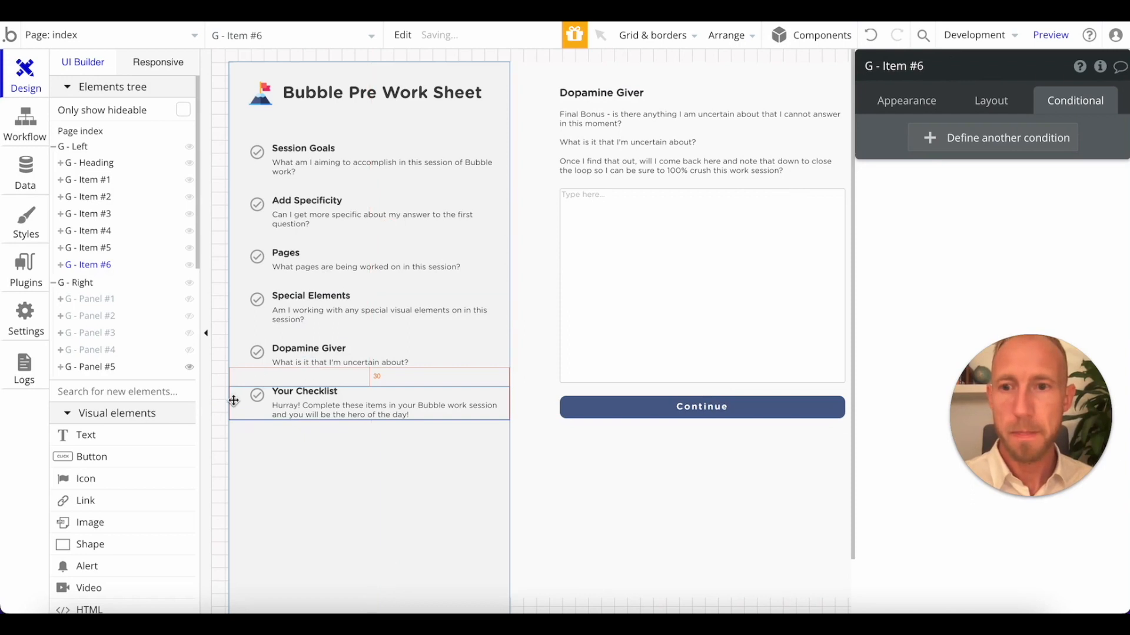
Create a click workflow for G - Item #6 and copy the Go to page index action into it from G - Item #5's workflow.
left_click(907, 106)
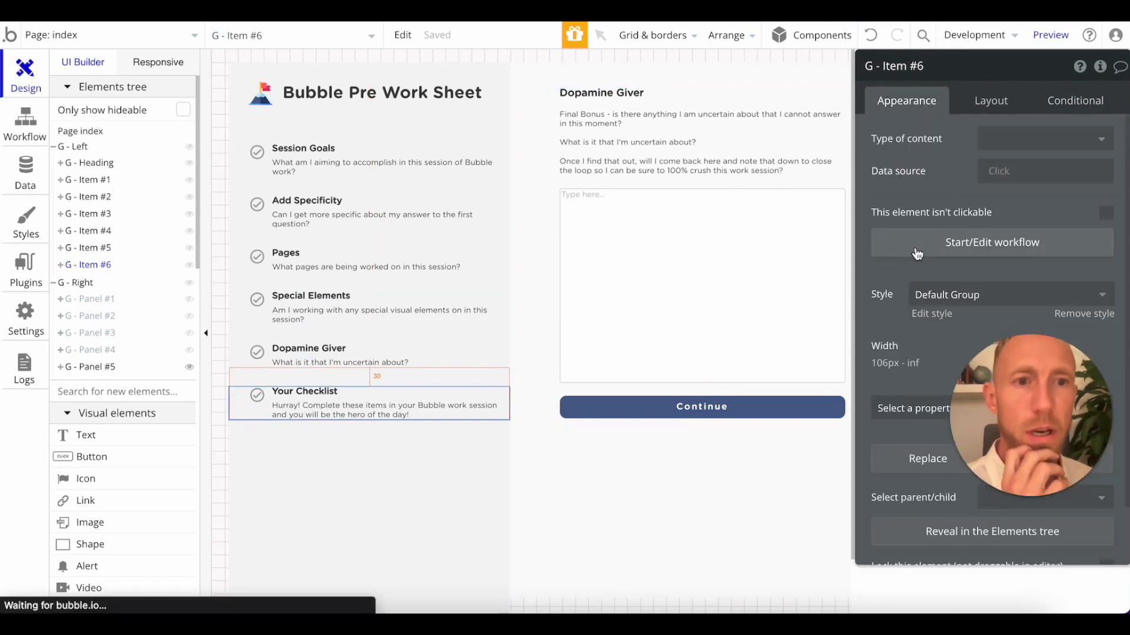
left_click(917, 253)
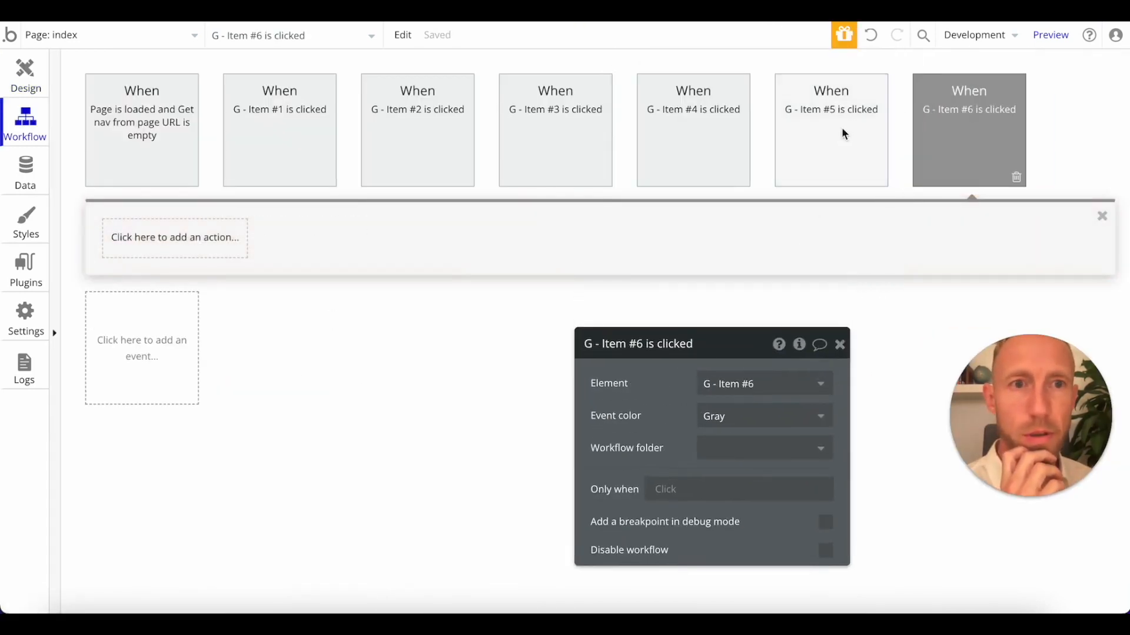
left_click(842, 130)
right_click(132, 244)
left_click(196, 347)
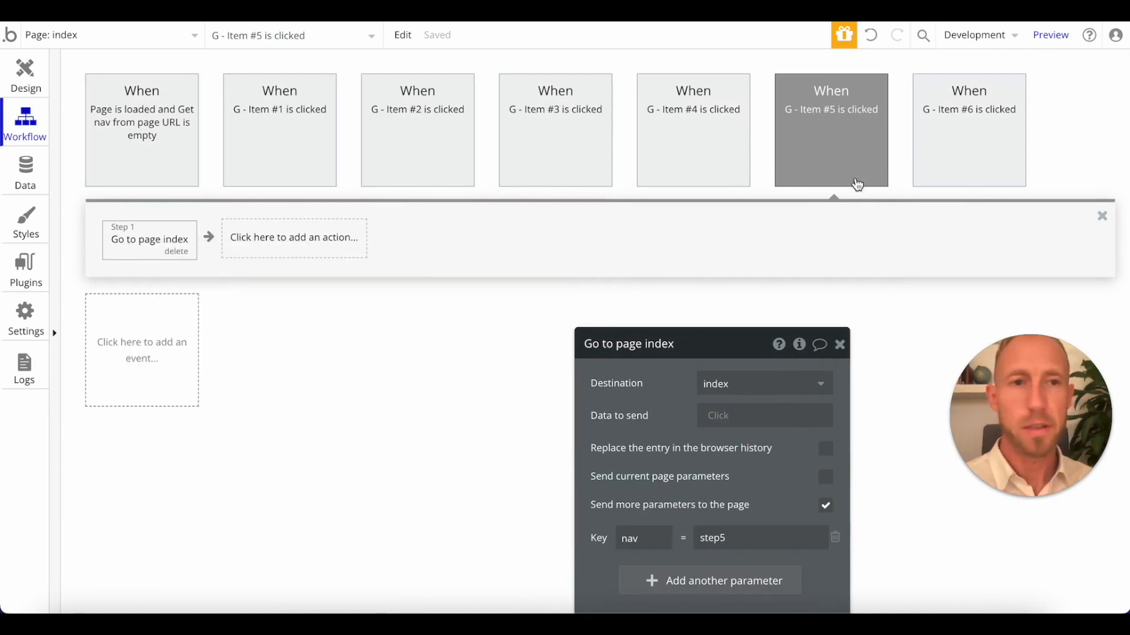
left_click(929, 170)
right_click(141, 244)
left_click(189, 255)
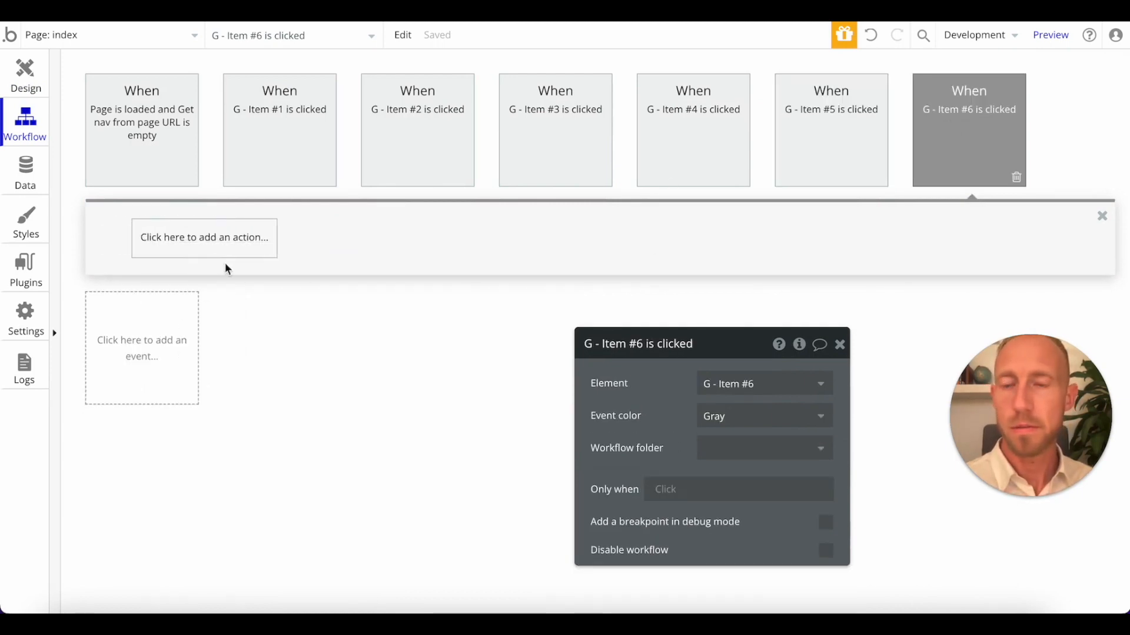
Set the nav parameter of G - Item #6's Go to page index action to "checklist" and close the workflow.
left_click(174, 241)
left_click_drag(724, 335, 770, 237)
double_click(801, 446)
type("check")
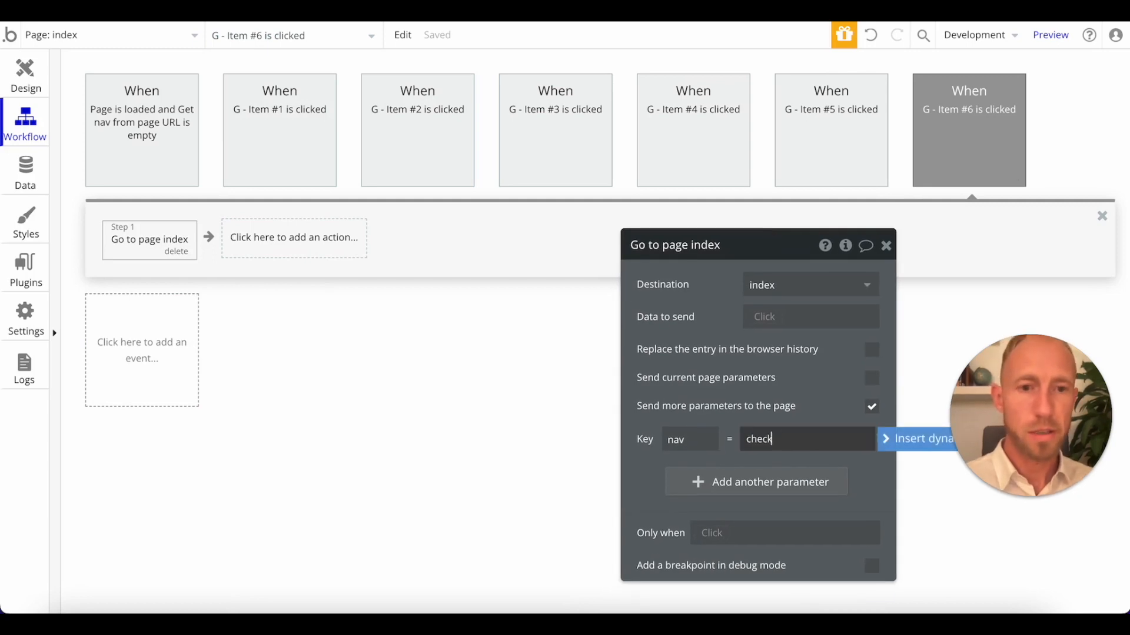
type("list")
left_click(861, 487)
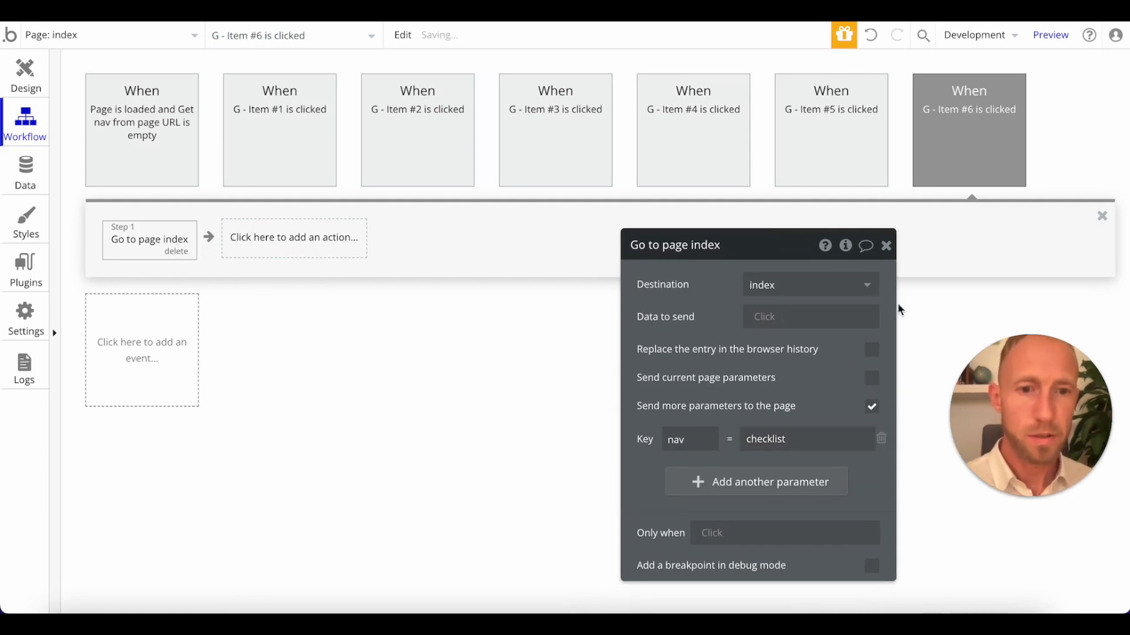
left_click(886, 245)
left_click(1102, 217)
Return to the page design and duplicate G - Panel #5 inside G - Right.
left_click(26, 83)
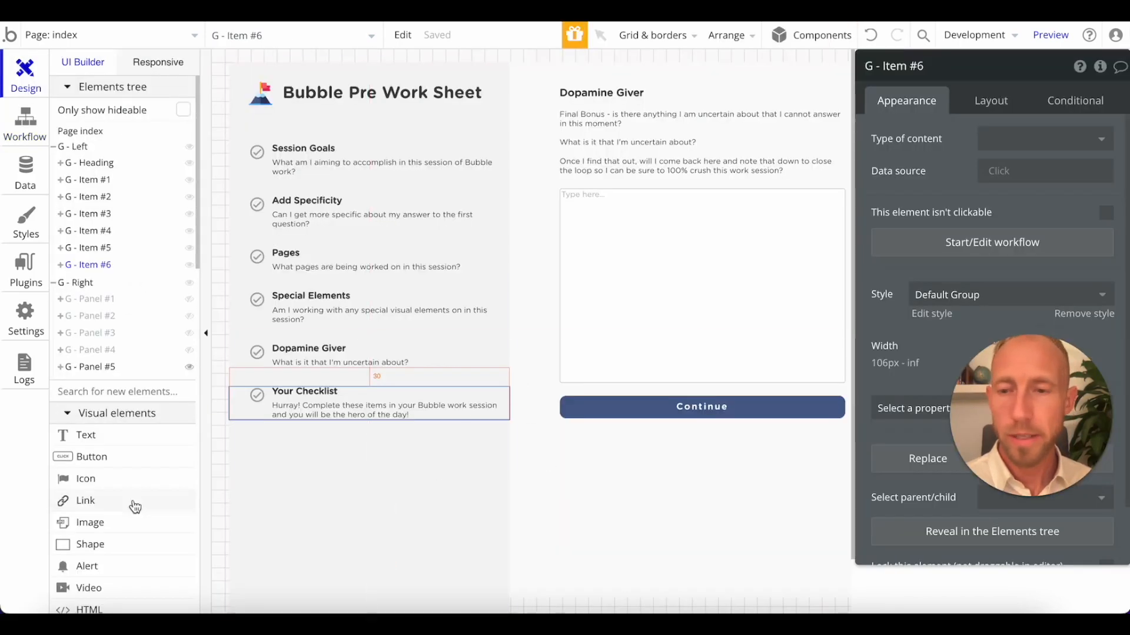
left_click(99, 300)
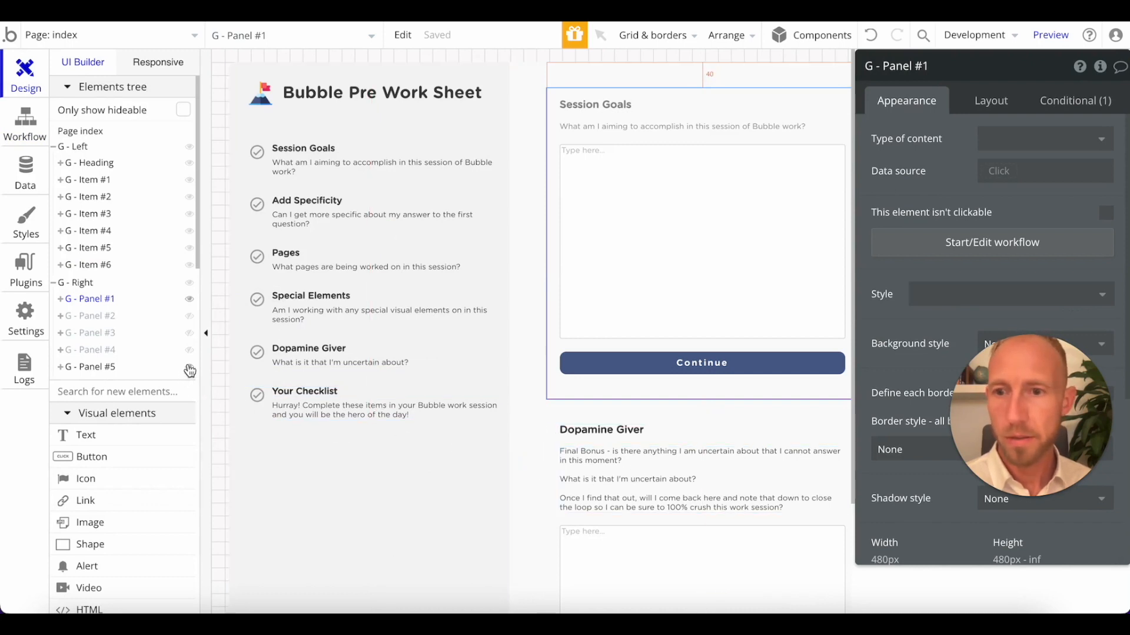
left_click(189, 300)
right_click(101, 369)
left_click(113, 382)
right_click(104, 369)
left_click(137, 406)
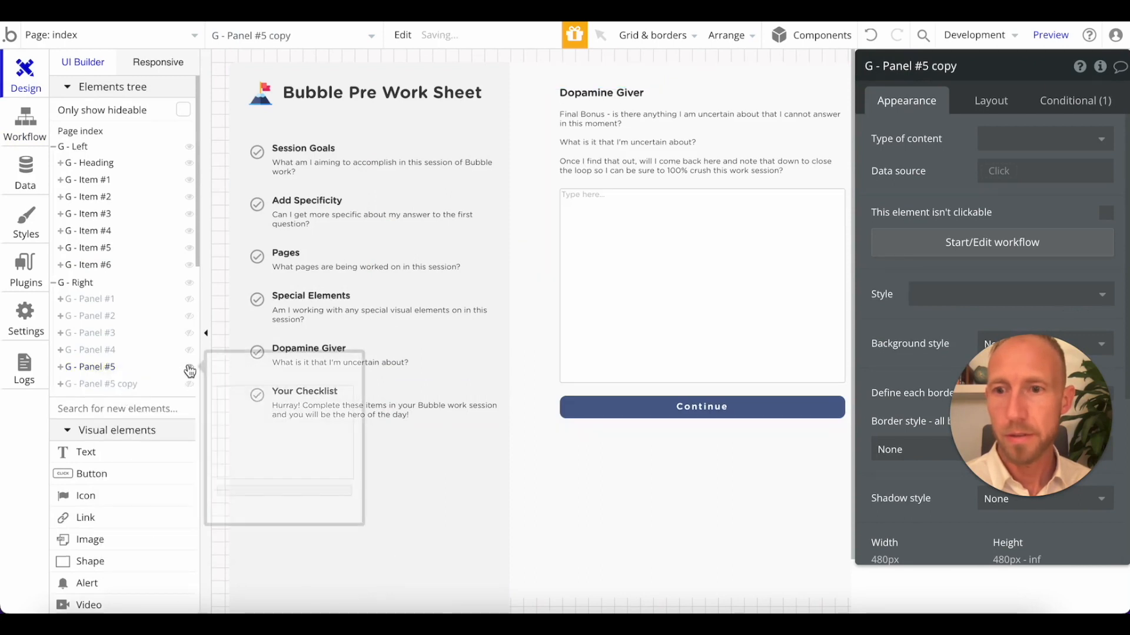
Hide the original G - Panel #5 in the editor and show only its copy.
left_click(190, 385)
left_click(218, 393)
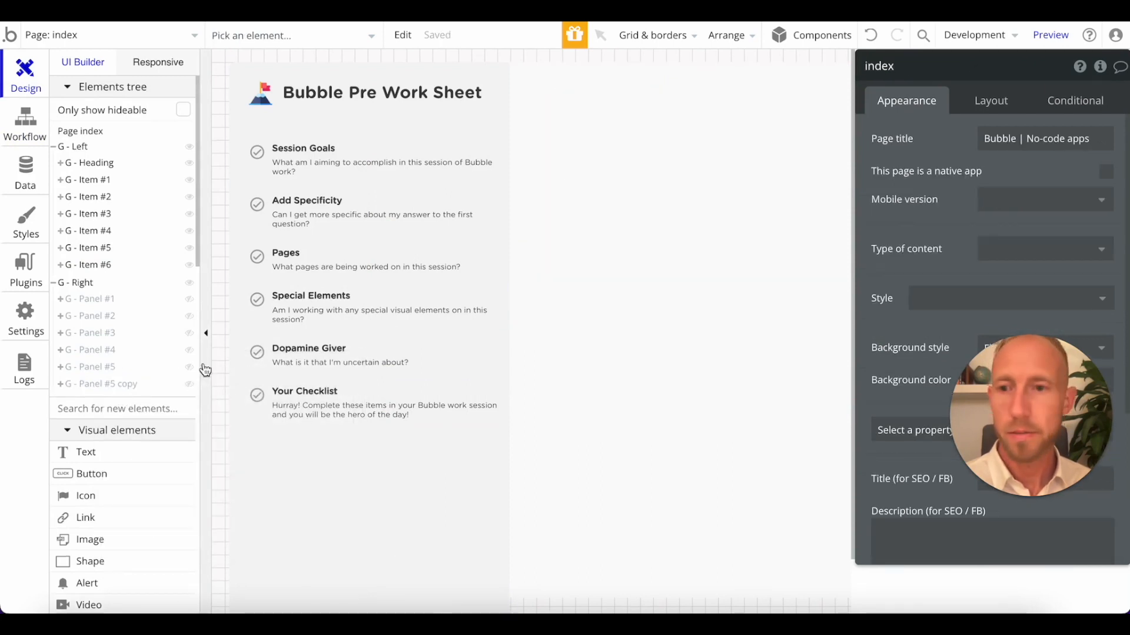
left_click(189, 385)
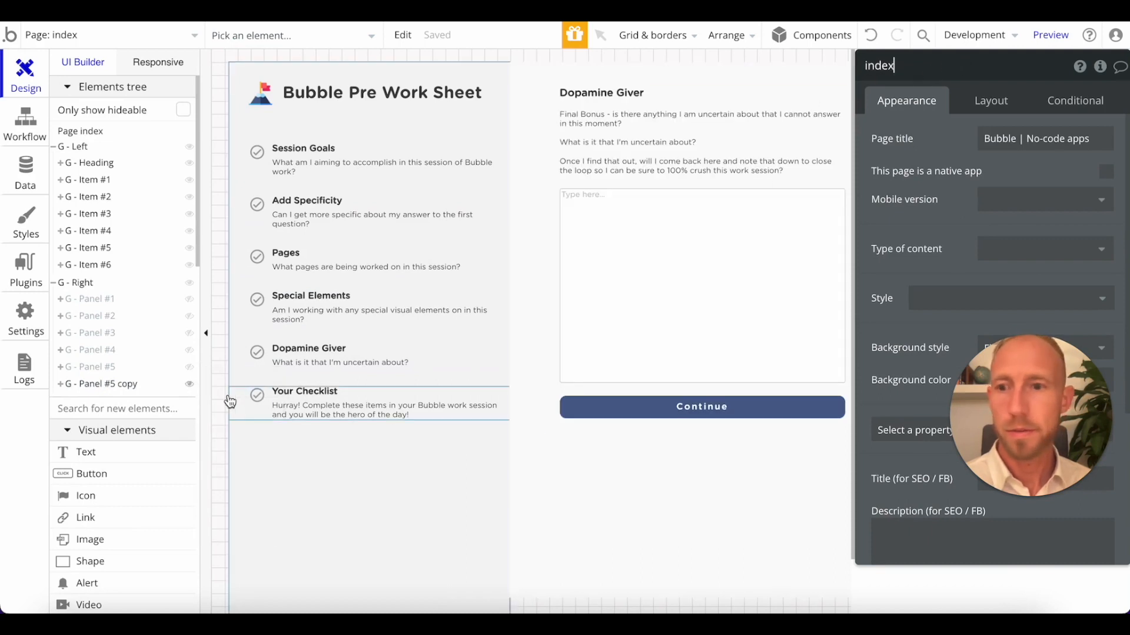
Rename the copied panel as "G - Panel Checklist".
left_click(560, 128)
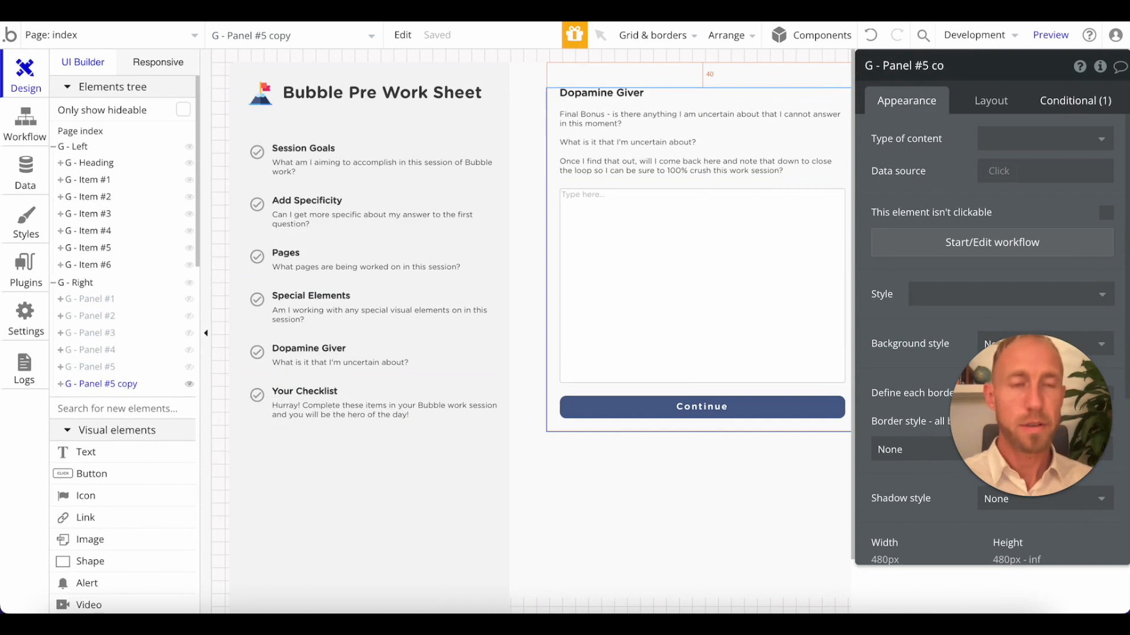
key("BackSpace")
key("BackSpace")
key("BackSpace")
key("BackSpace")
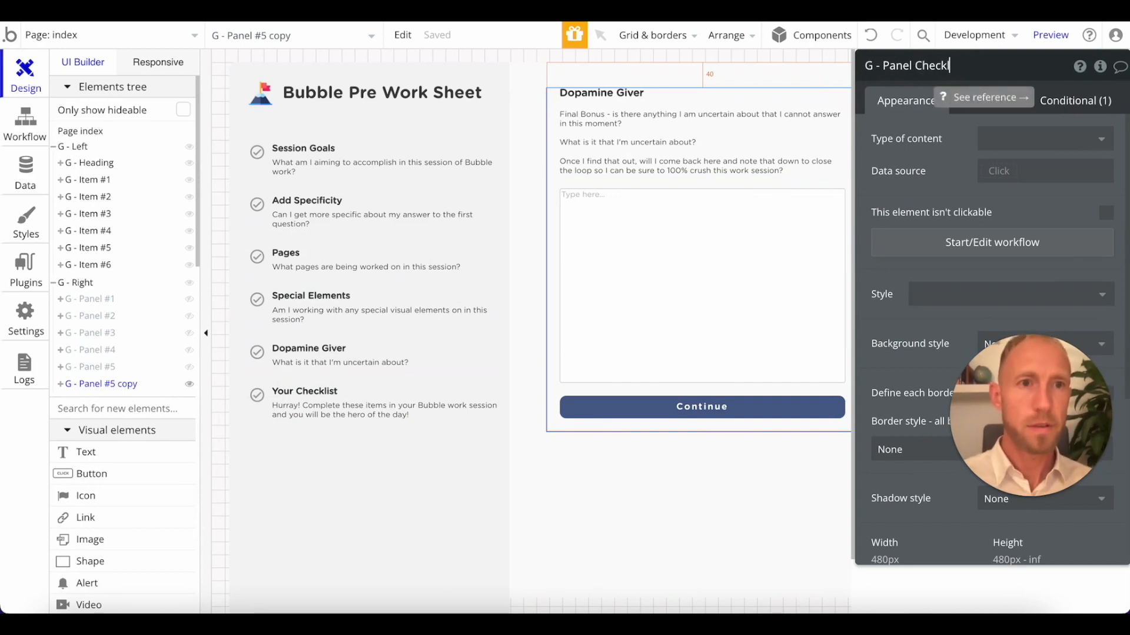
type("Checklist")
Change G - Panel Checklist's visibility condition to apply when nav from the page URL is "checklist".
left_click(1075, 100)
left_click(1042, 147)
double_click(1043, 148)
type("checkl")
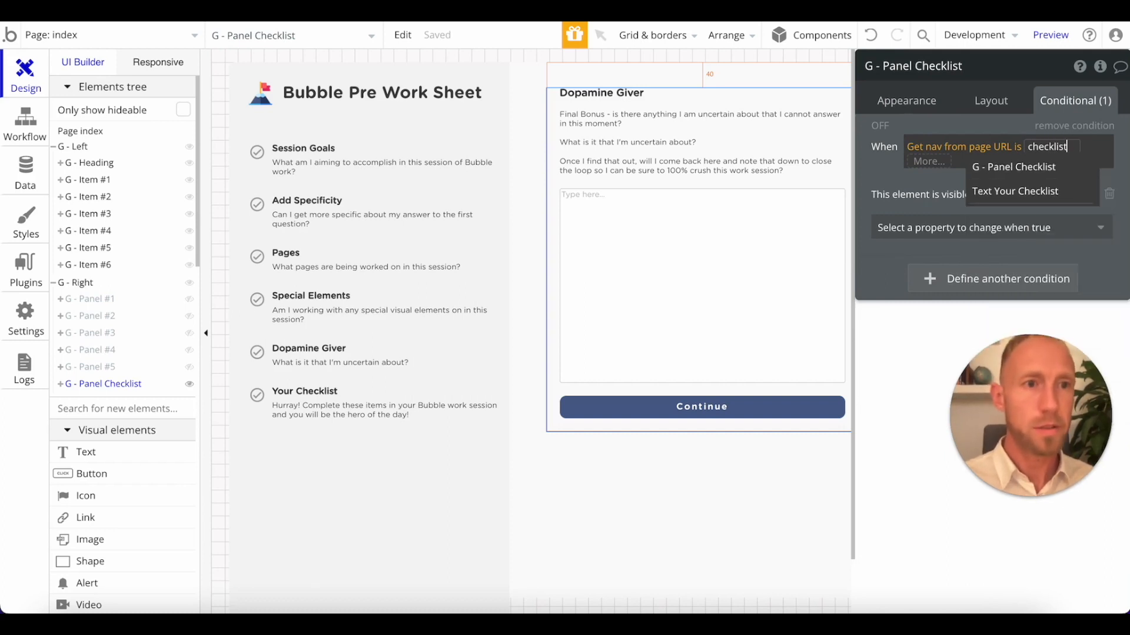
left_click(903, 187)
Change the heading text of G - Panel Checklist to "Your Checklist".
left_click(821, 188)
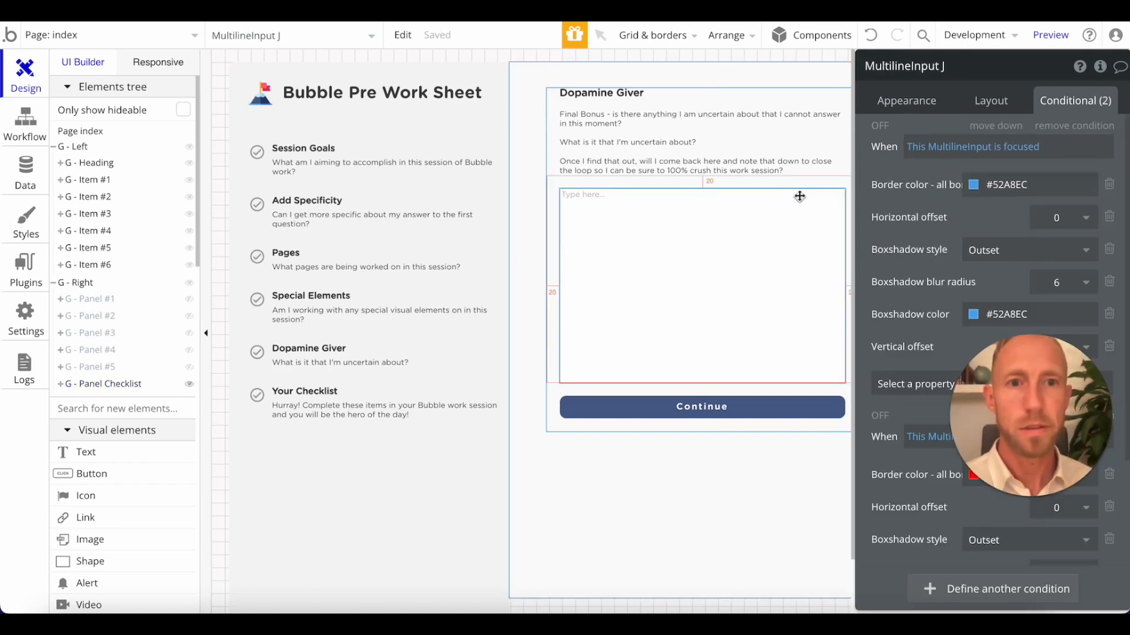
left_click(792, 172)
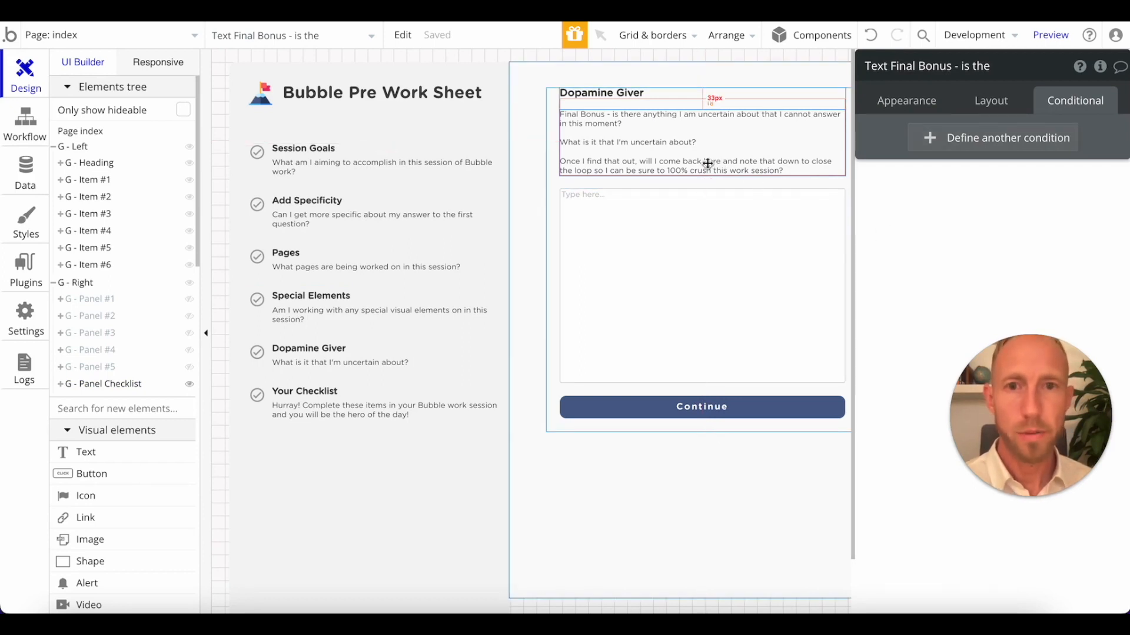
left_click(588, 97)
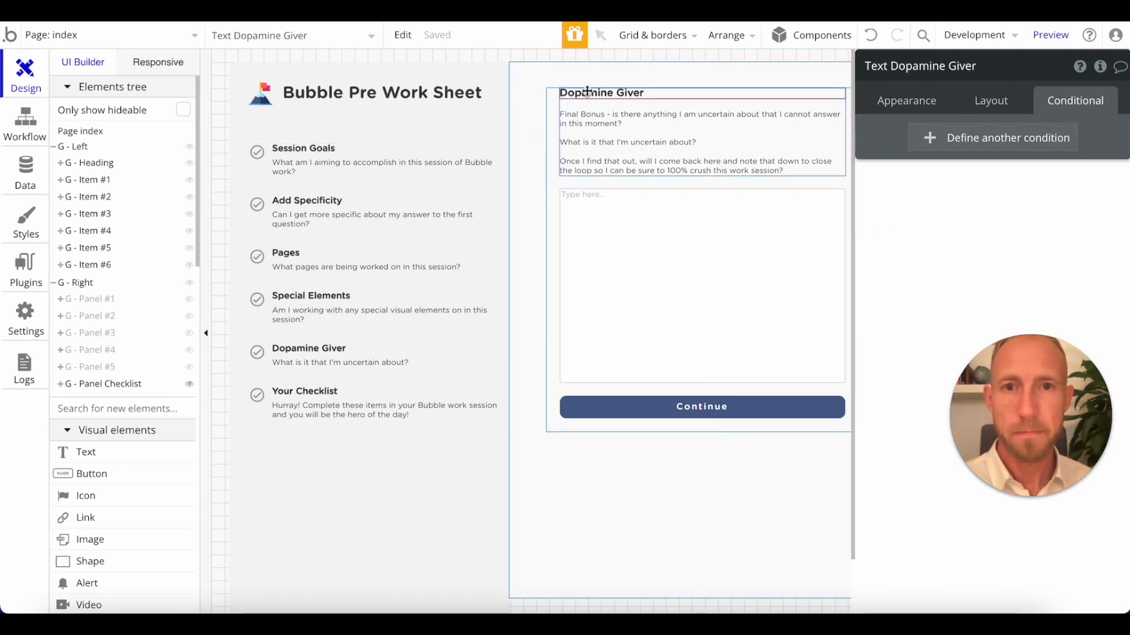
left_click(901, 101)
triple_click(911, 144)
type("Your Checklist")
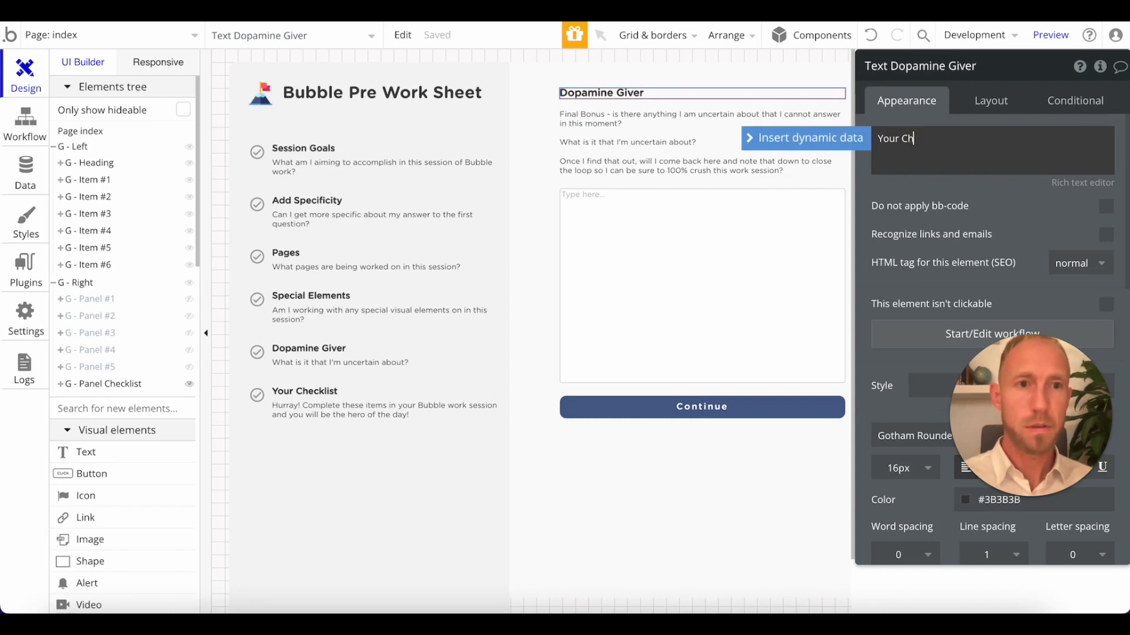
Copy the "Hurray!" subtitle text from G - Item #6 and paste it over the Final Bonus subtitle in G - Panel Checklist.
left_click(330, 410)
triple_click(981, 158)
key("ctrl+c")
left_click(600, 126)
triple_click(943, 194)
key("ctrl+v")
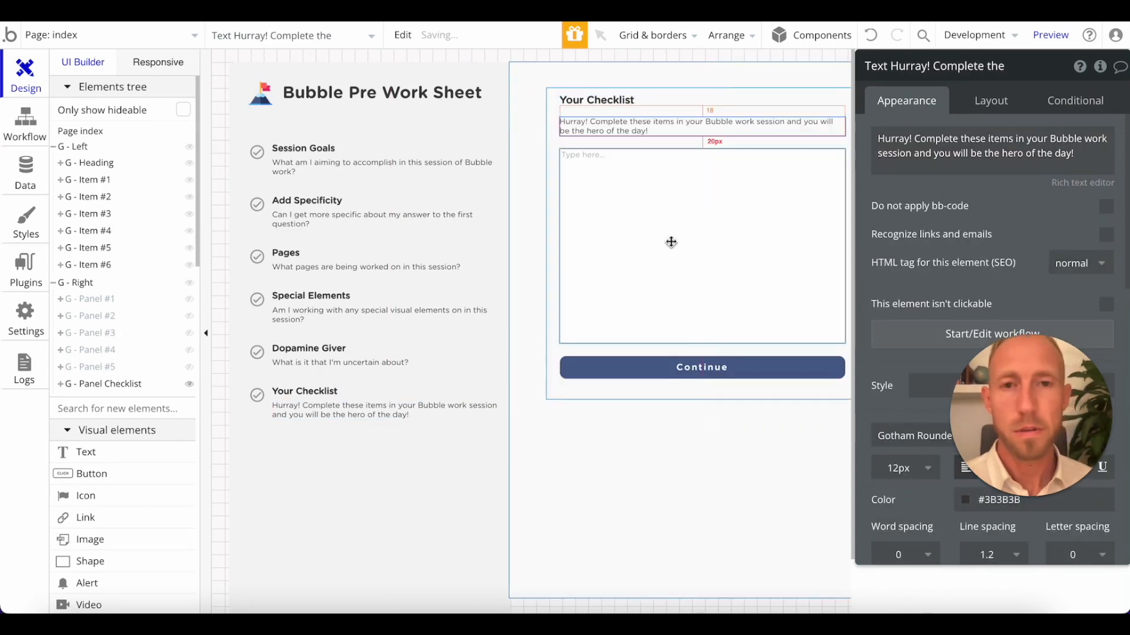
Delete the multiline input from G - Panel Checklist and duplicate the panel's heading and subtitle group.
left_click(671, 242)
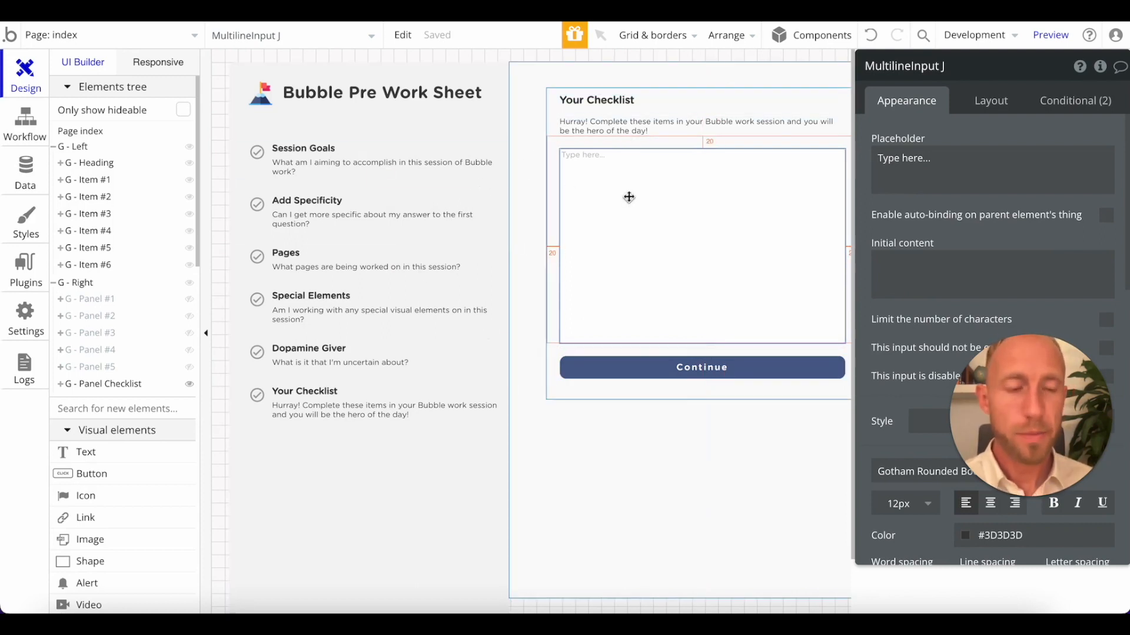
key("Delete")
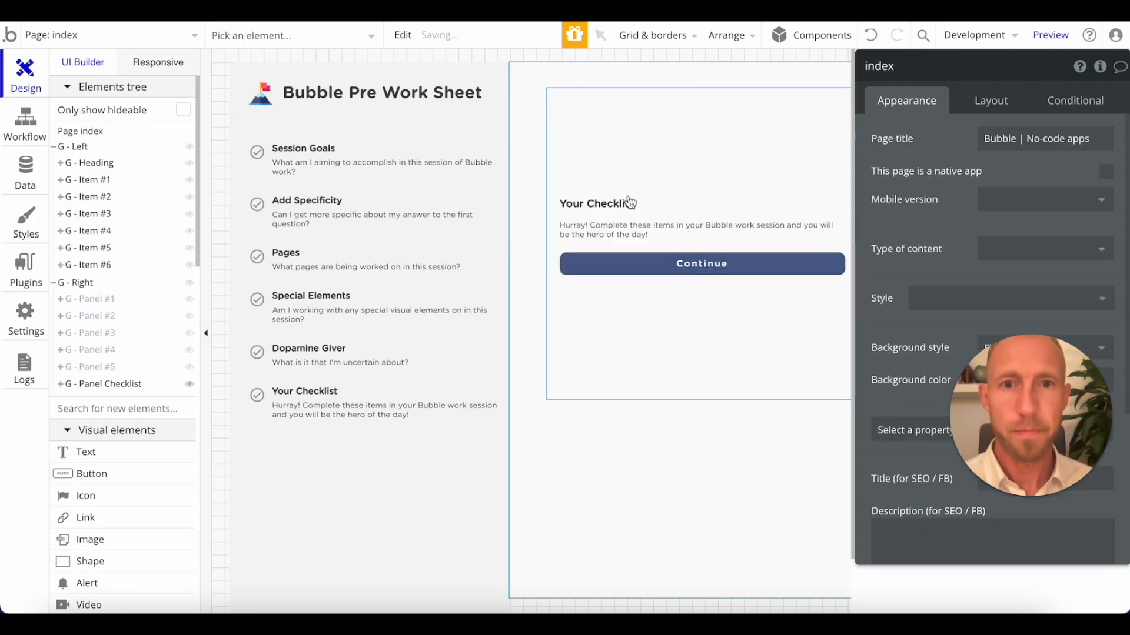
left_click(686, 209)
key("ctrl+c")
key("ctrl+v")
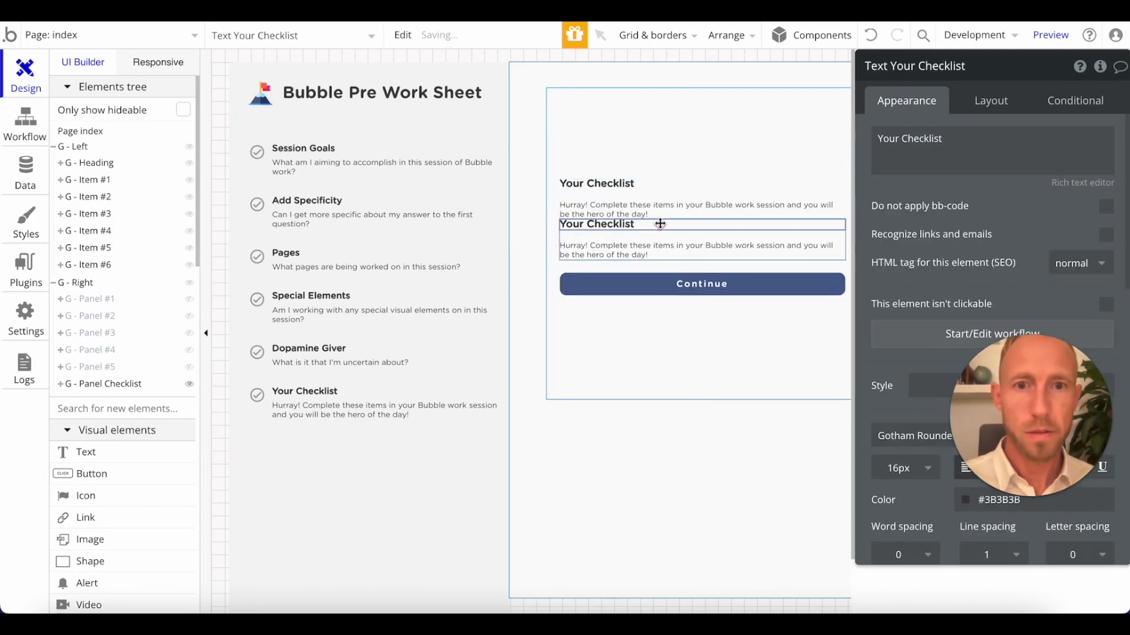
Set the top margin of the duplicated text group in G - Panel Checklist to 20 px.
key("ctrl+g")
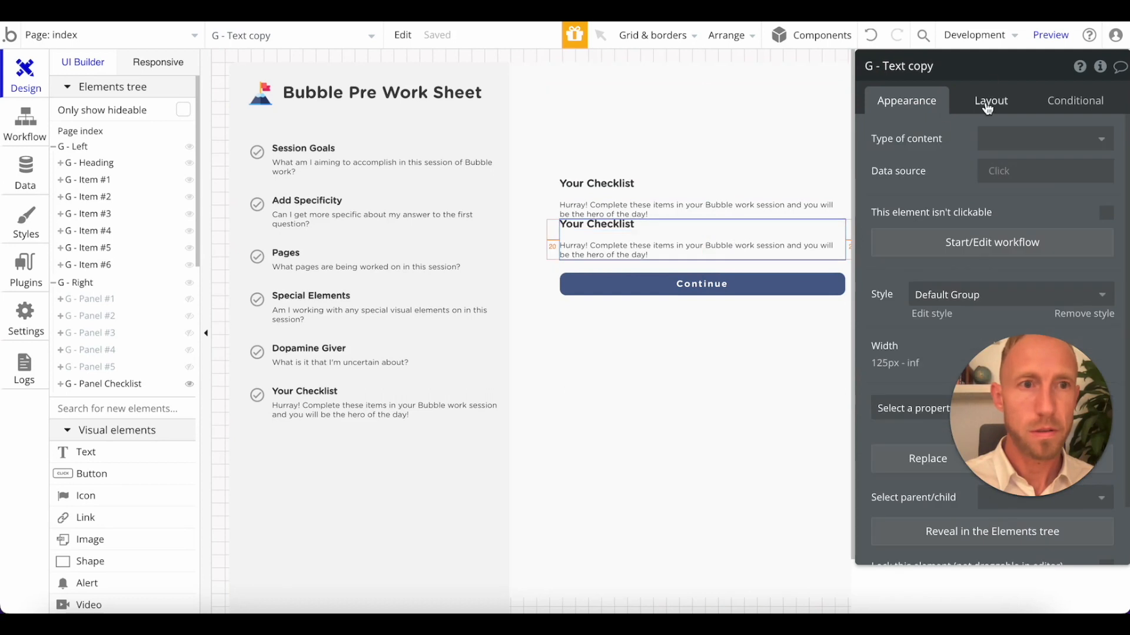
left_click(987, 103)
scroll(931, 450, "down", 4)
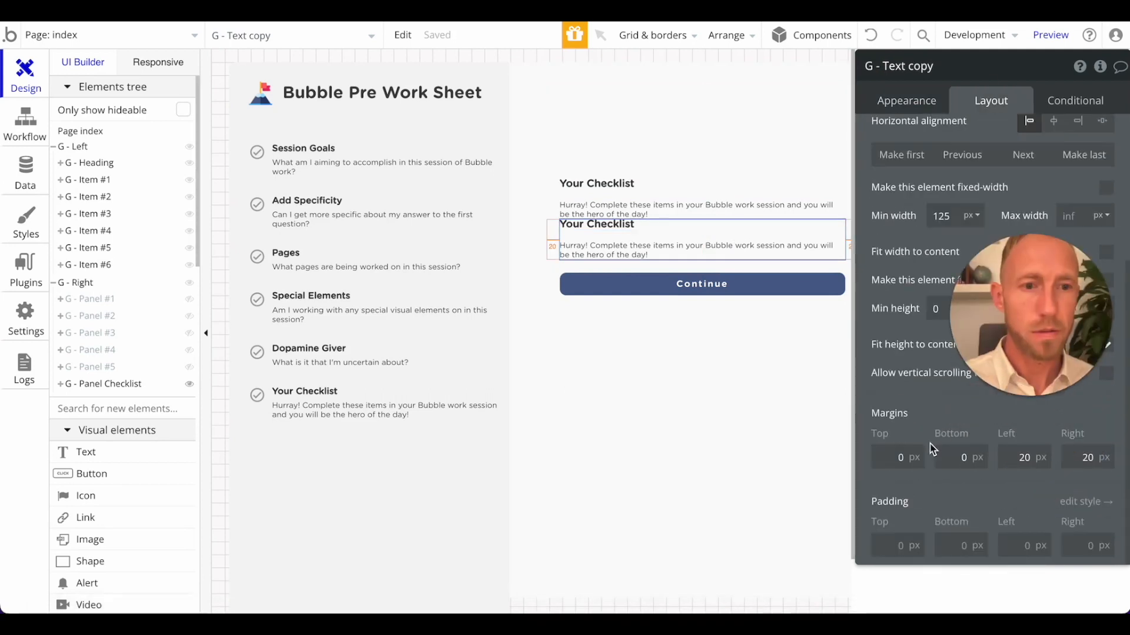
left_click_drag(616, 229, 344, 323)
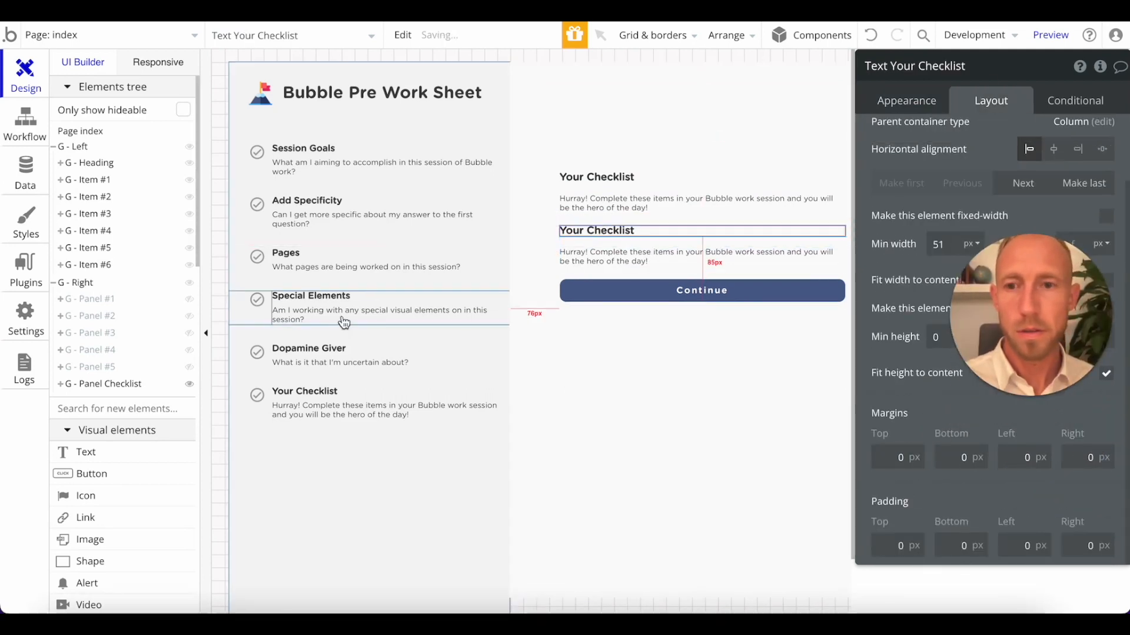
left_click(321, 351)
Reduce the font size of the duplicated "Your Checklist" heading to 14 px.
left_click(625, 231)
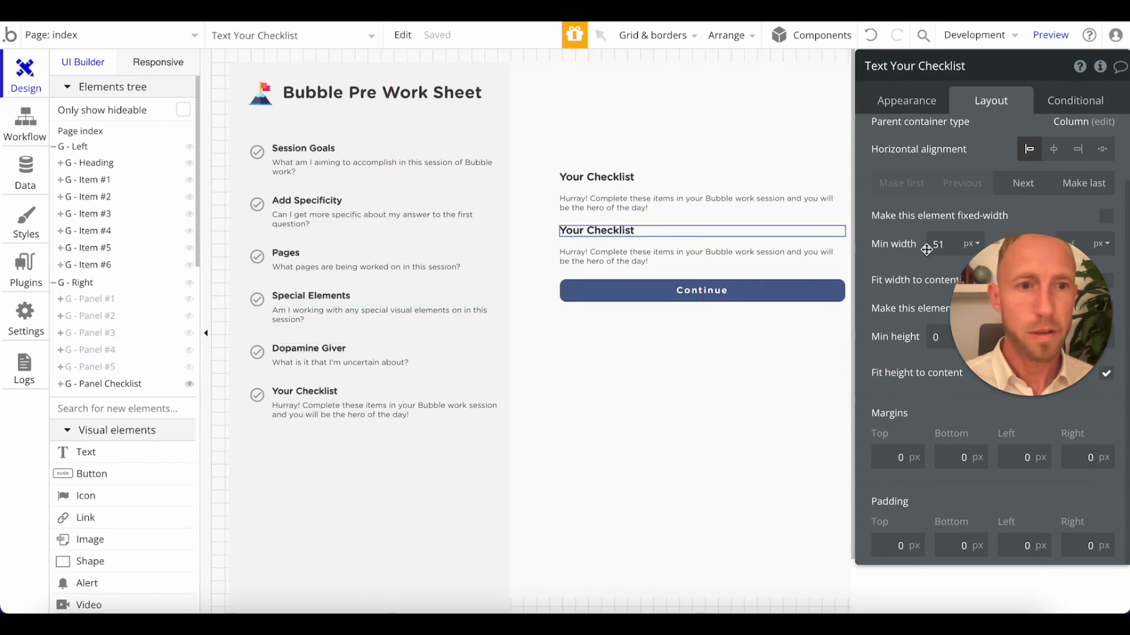
scroll(935, 241, "up", 2)
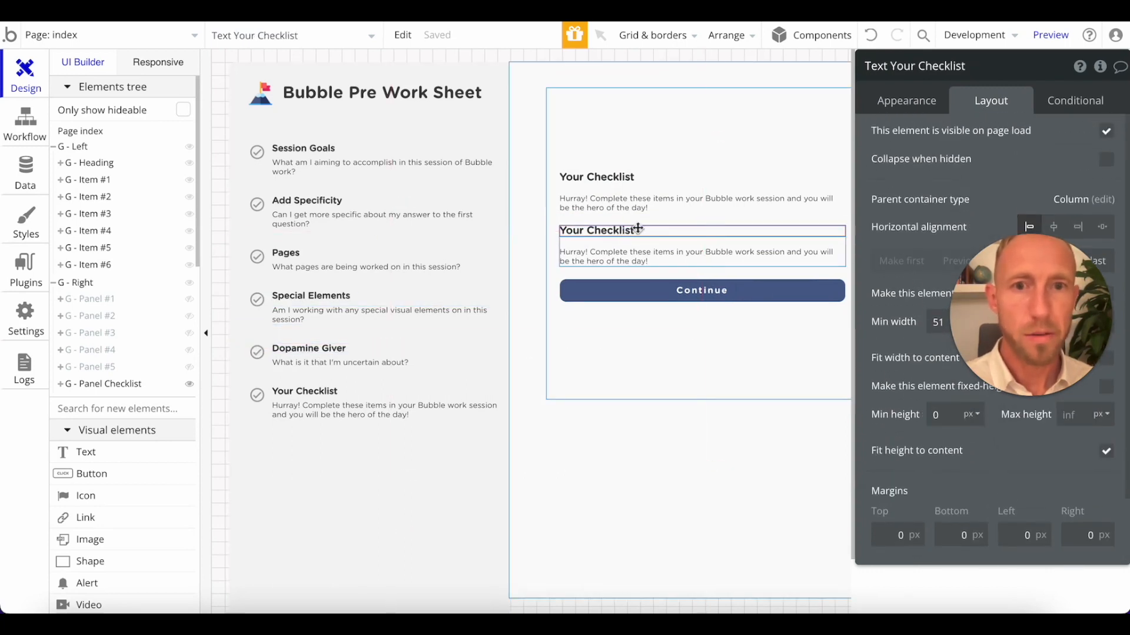
left_click(904, 106)
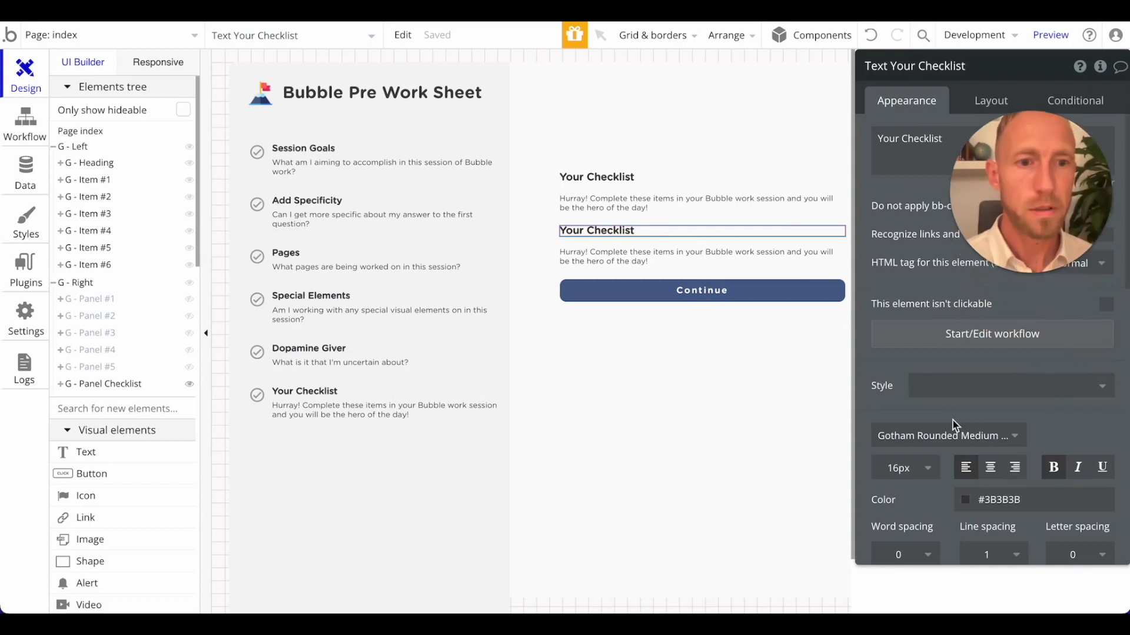
left_click(926, 468)
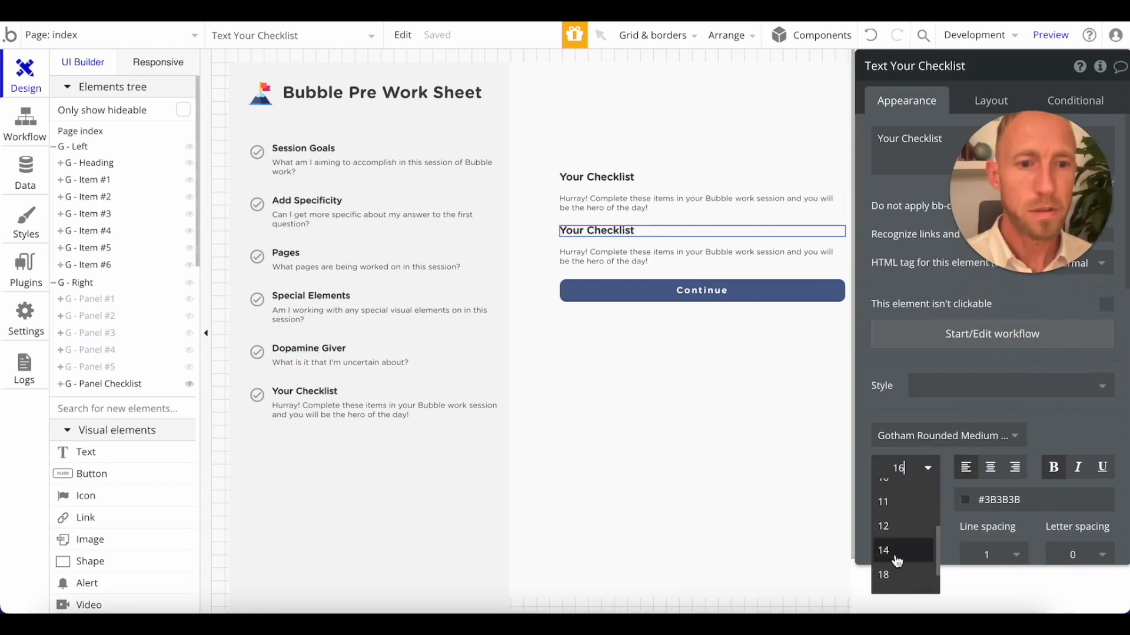
left_click(884, 550)
left_click(631, 260)
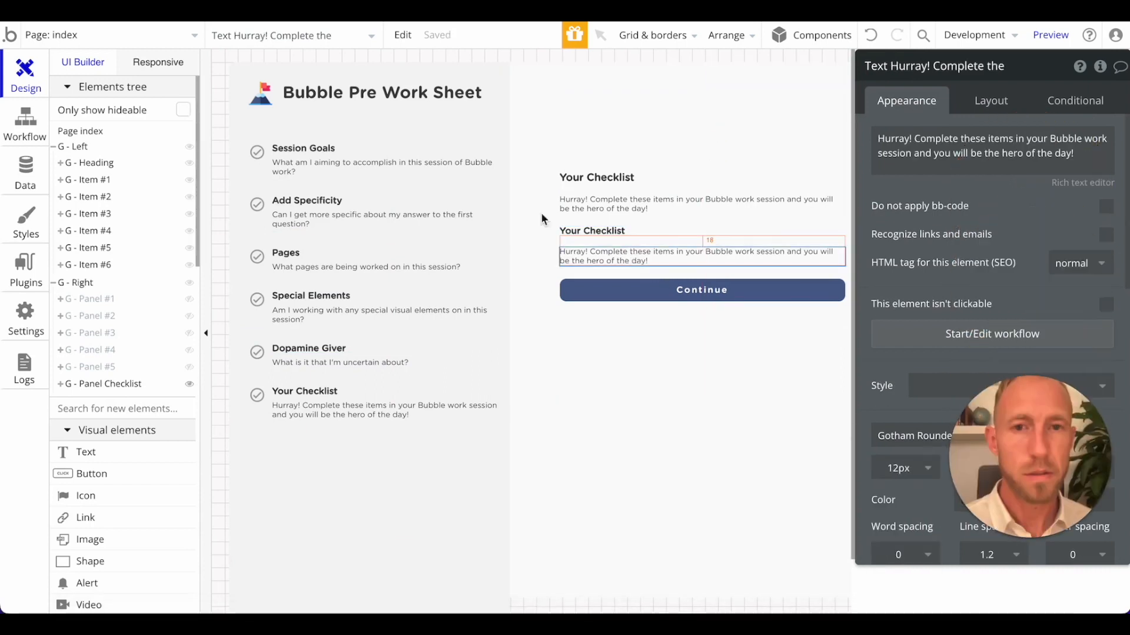
Change the duplicated heading text to "Pages You're Working On".
double_click(577, 228)
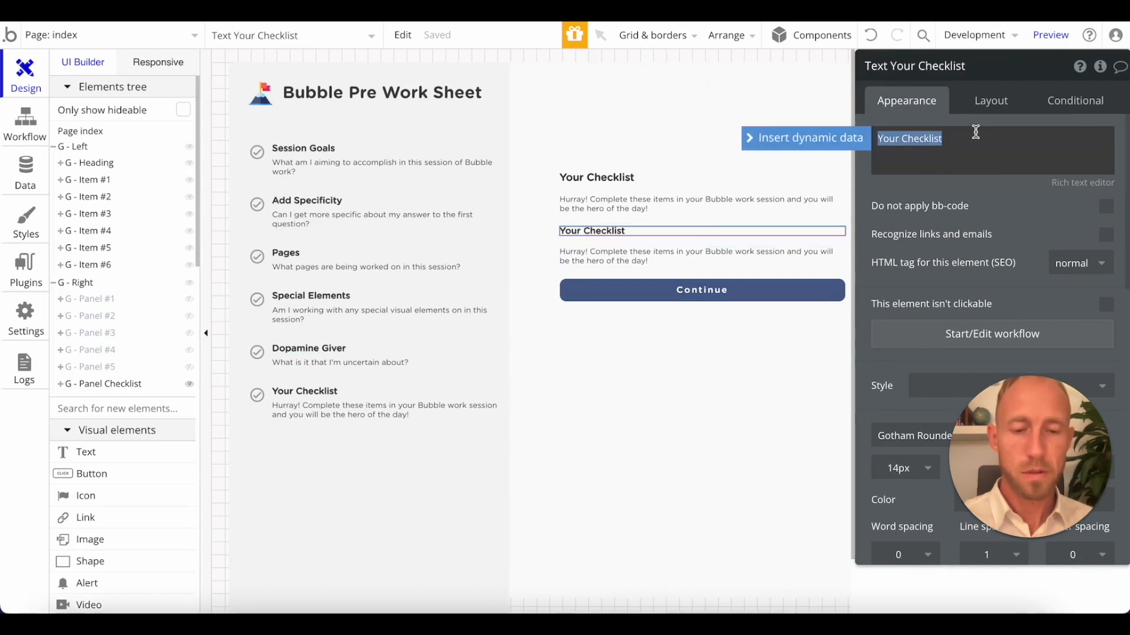
type("PAge")
key("BackSpace")
key("BackSpace")
key("BackSpace")
type("ages ")
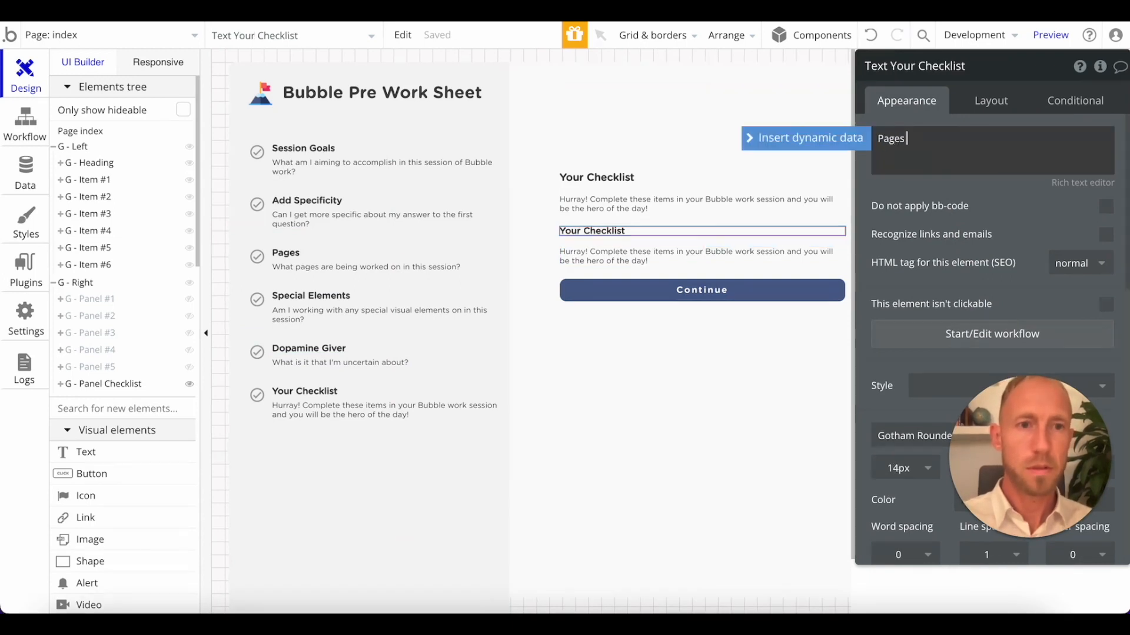
type("You're working on")
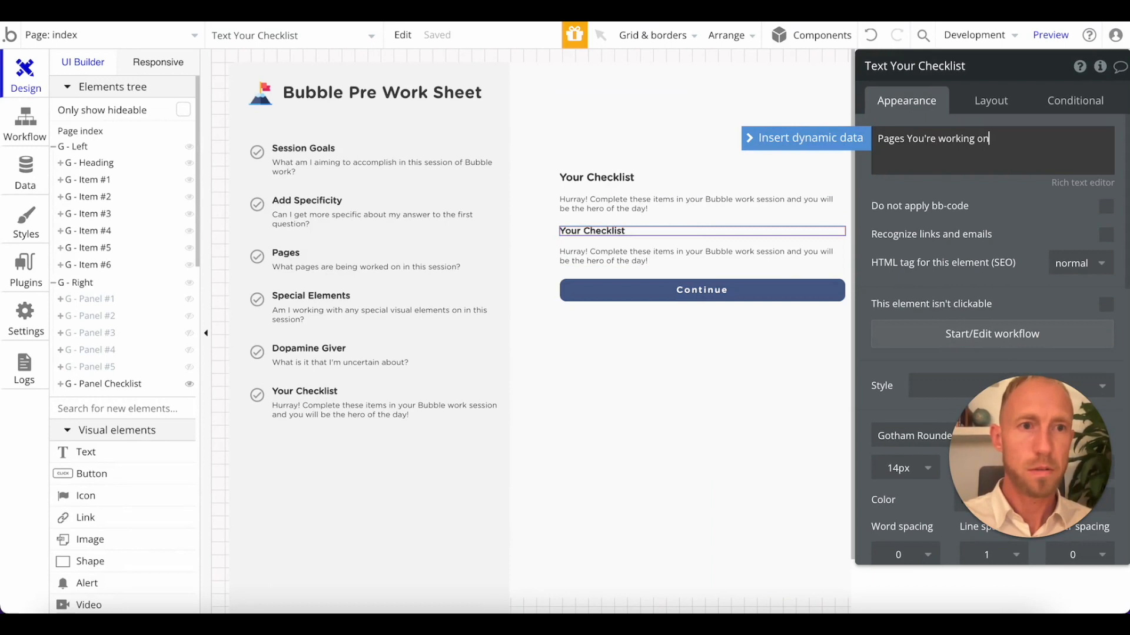
left_click(977, 139)
key("Left")
key("BackSpace")
type("@")
type("W")
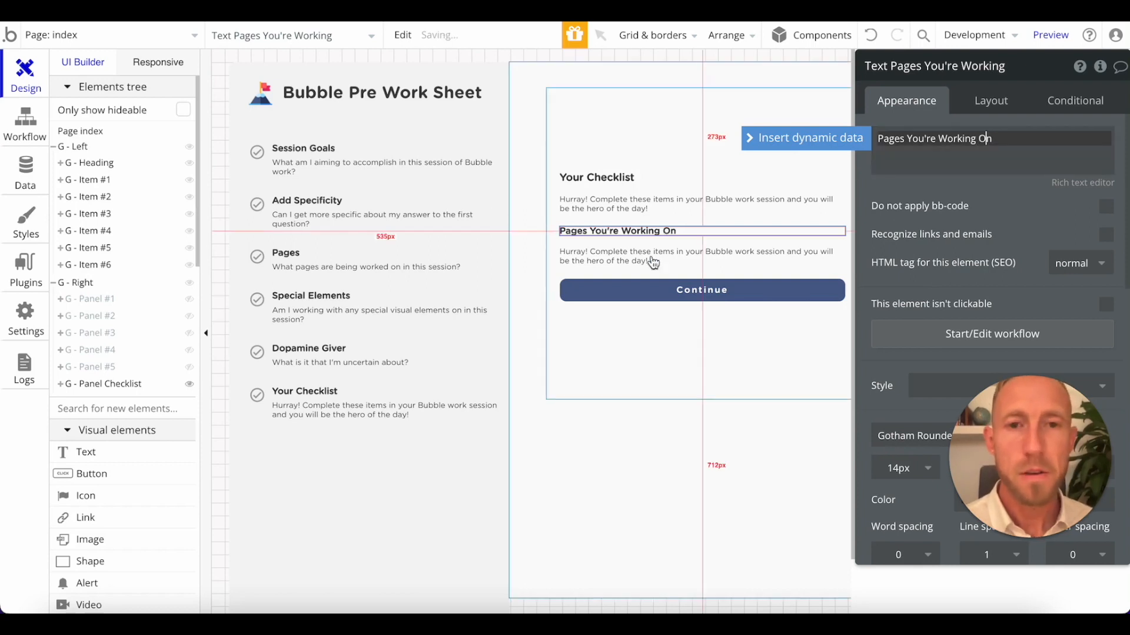
left_click(713, 249)
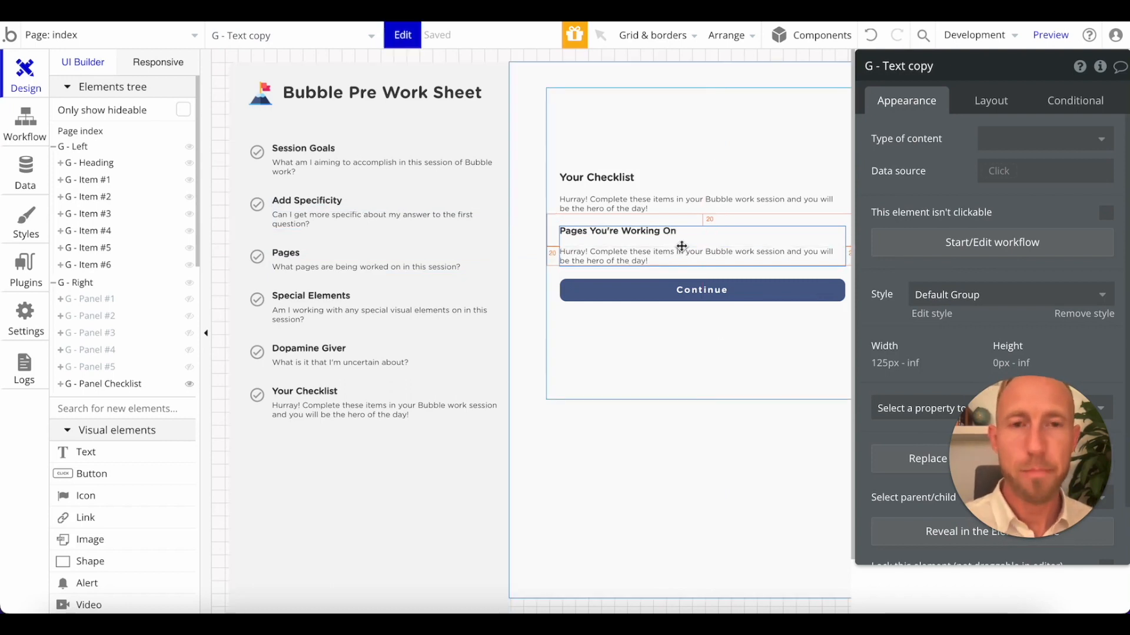
Replace the "Pages You're Working On" heading with "Data" and settle on "User Interface" as its text.
left_click(674, 221)
left_click(677, 234)
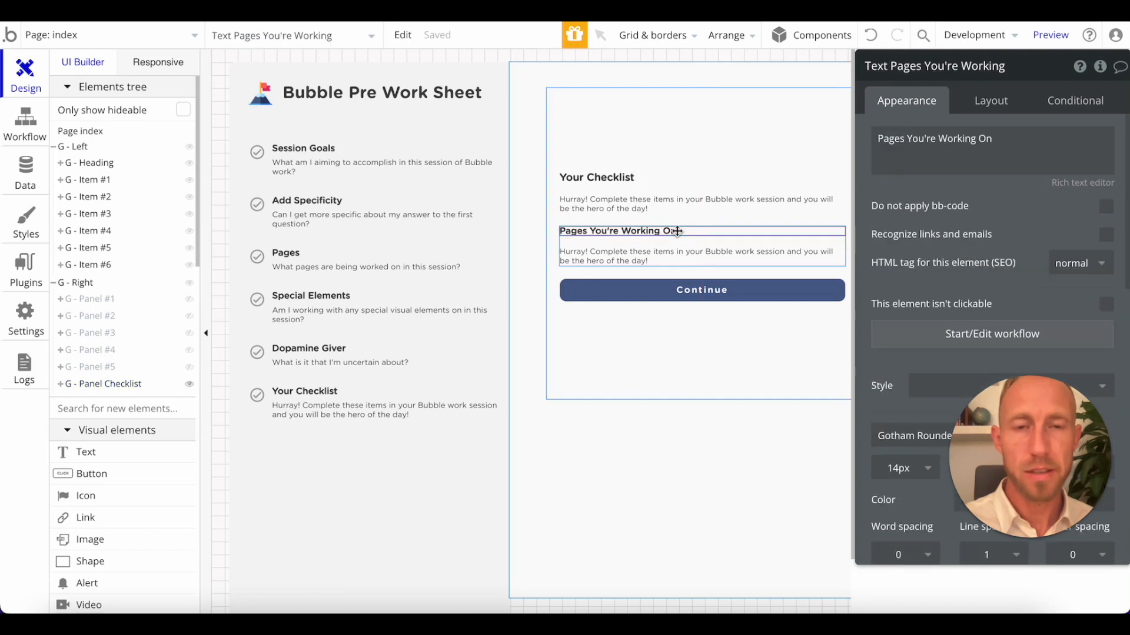
triple_click(912, 146)
type("Da")
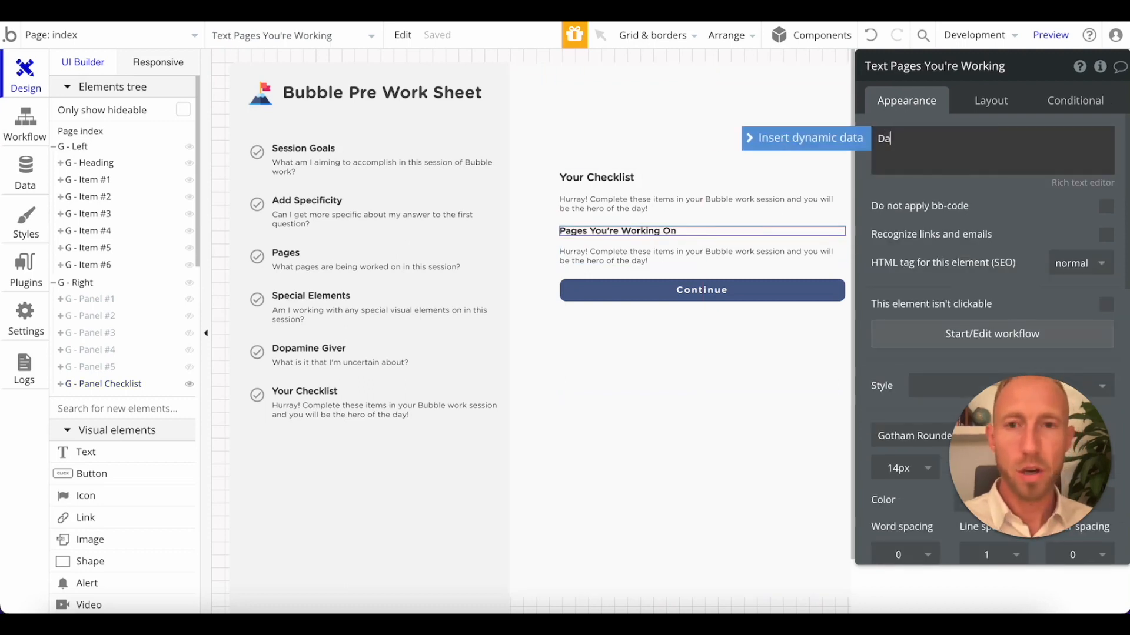
type("ta")
triple_click(930, 156)
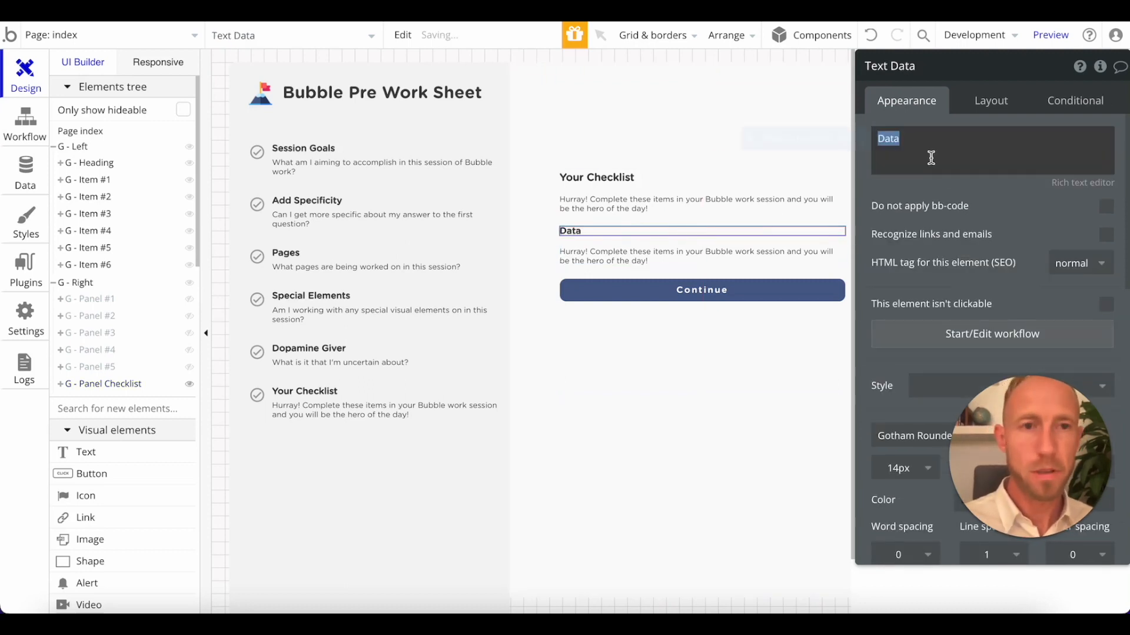
type("User Interface")
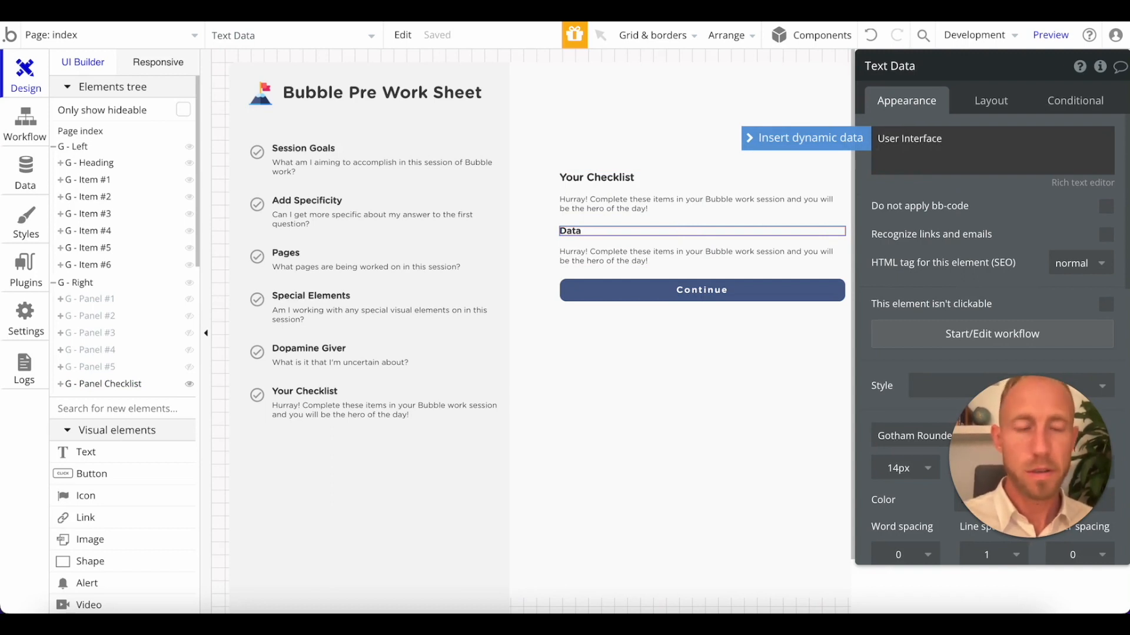
Reload the page preview and review the User Interface, Data and Workflows sections of the Add Specificity panel.
key("ctrl+Tab")
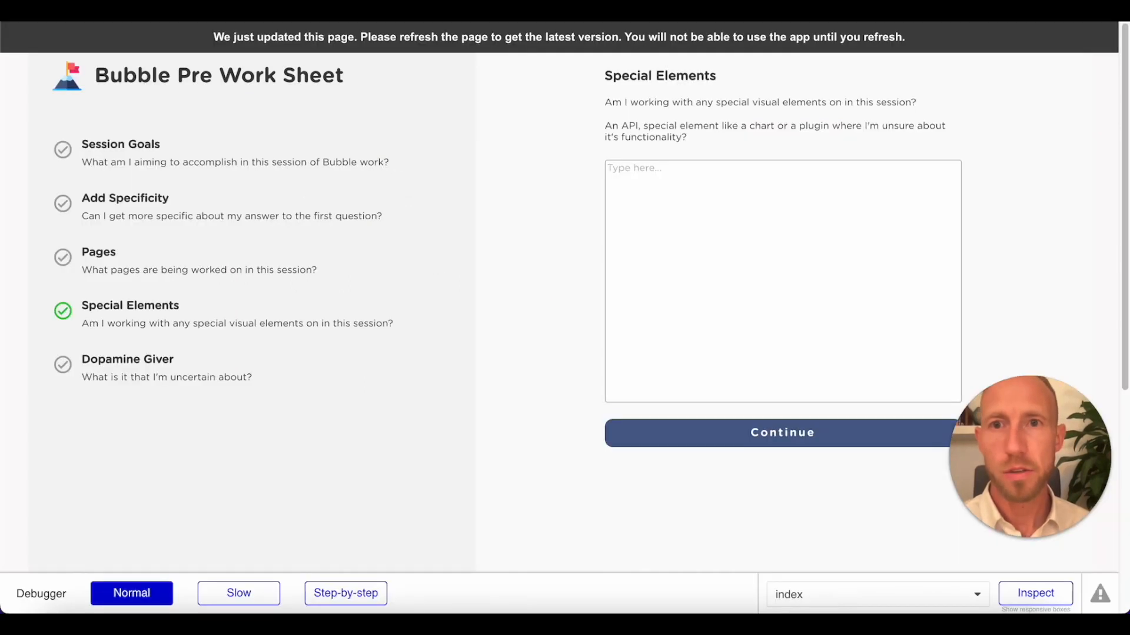
key("super+r")
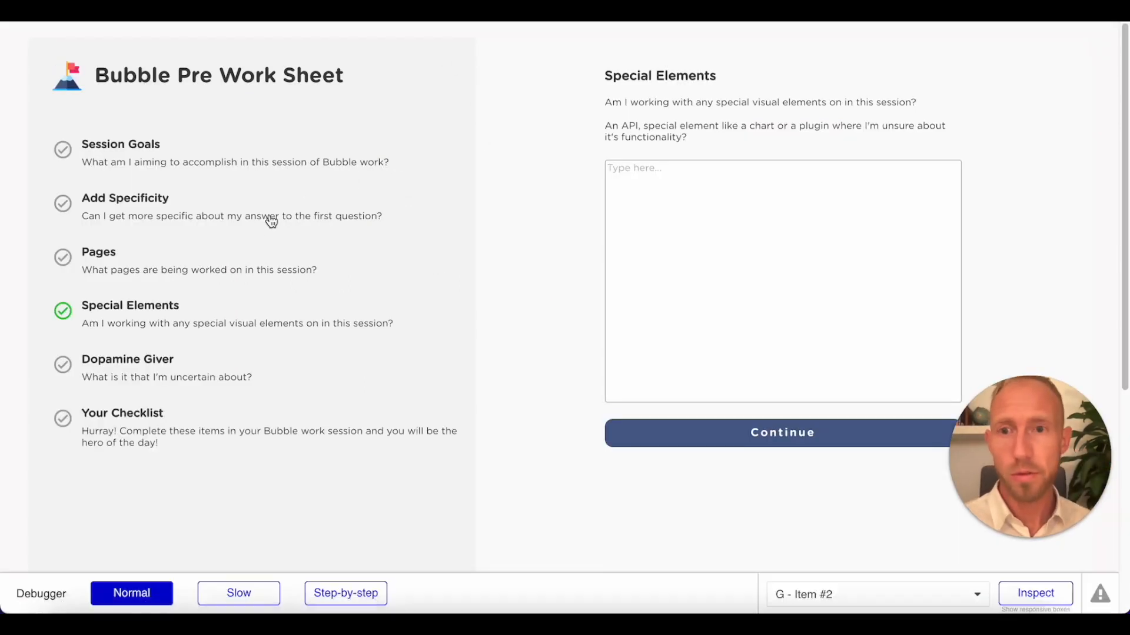
left_click(265, 223)
scroll(823, 348, "down", 5)
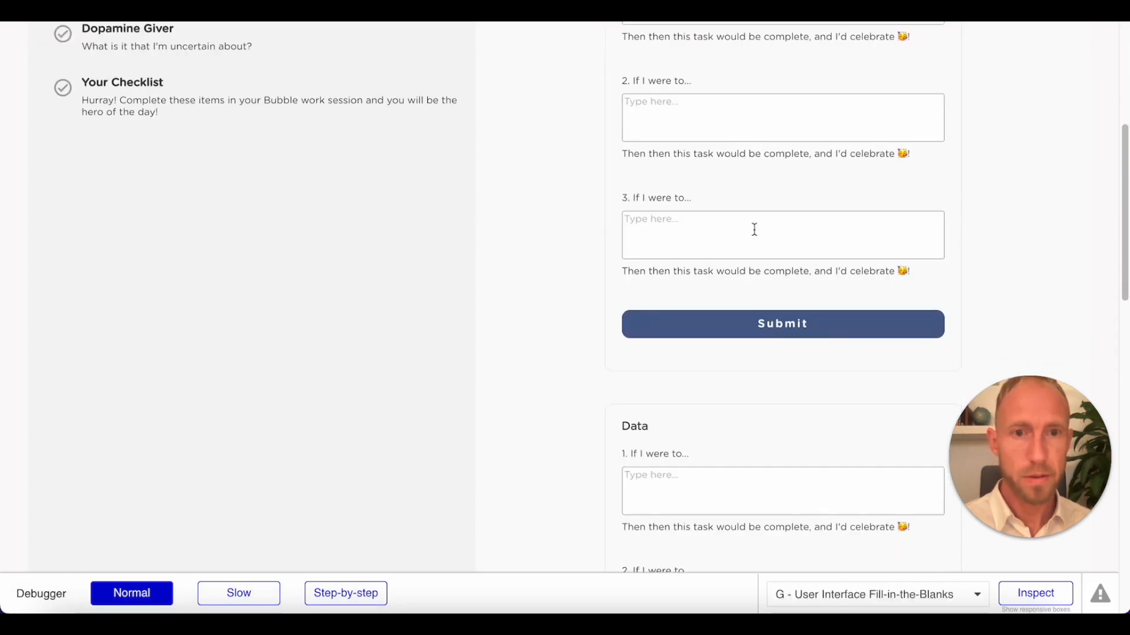
scroll(686, 336, "down", 10)
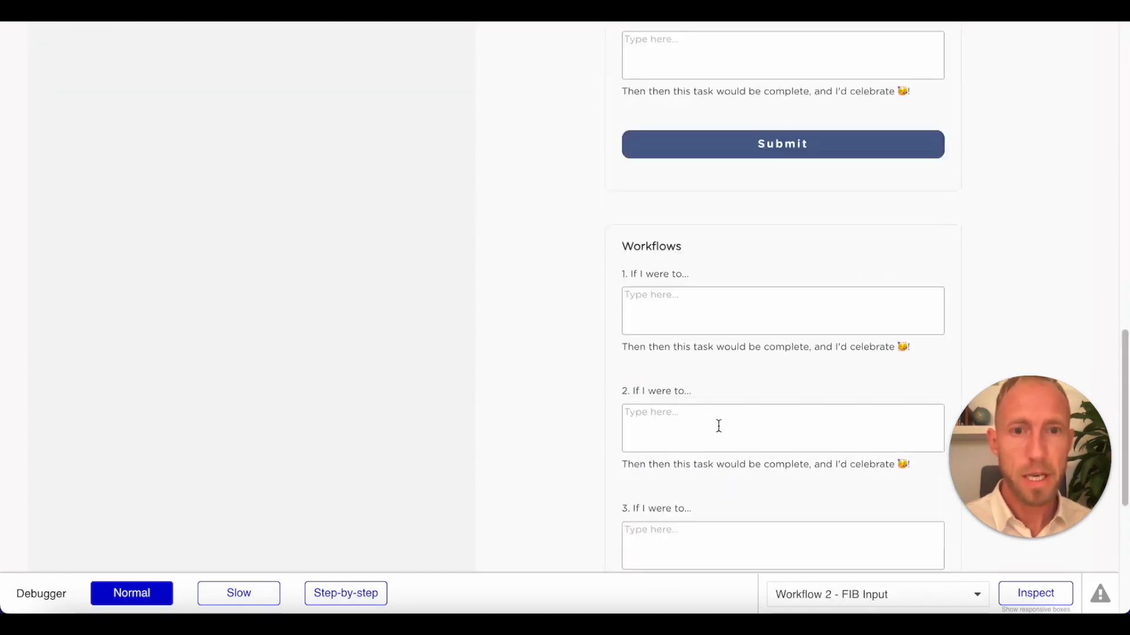
scroll(718, 426, "up", 15)
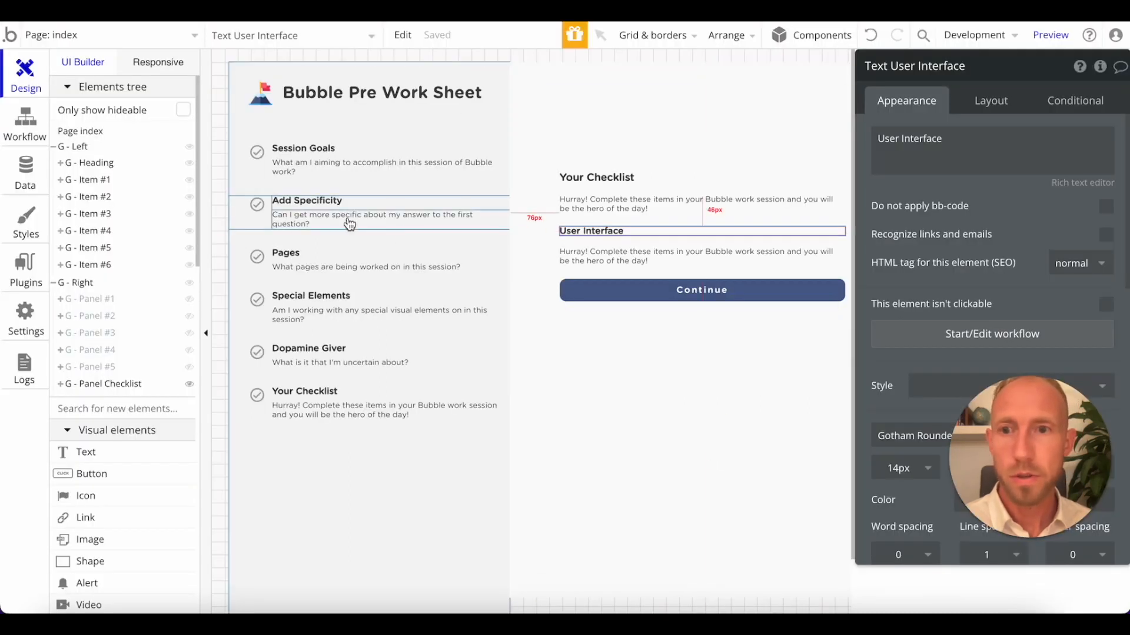
Delete G - Panel Checklist from the page.
left_click(125, 385)
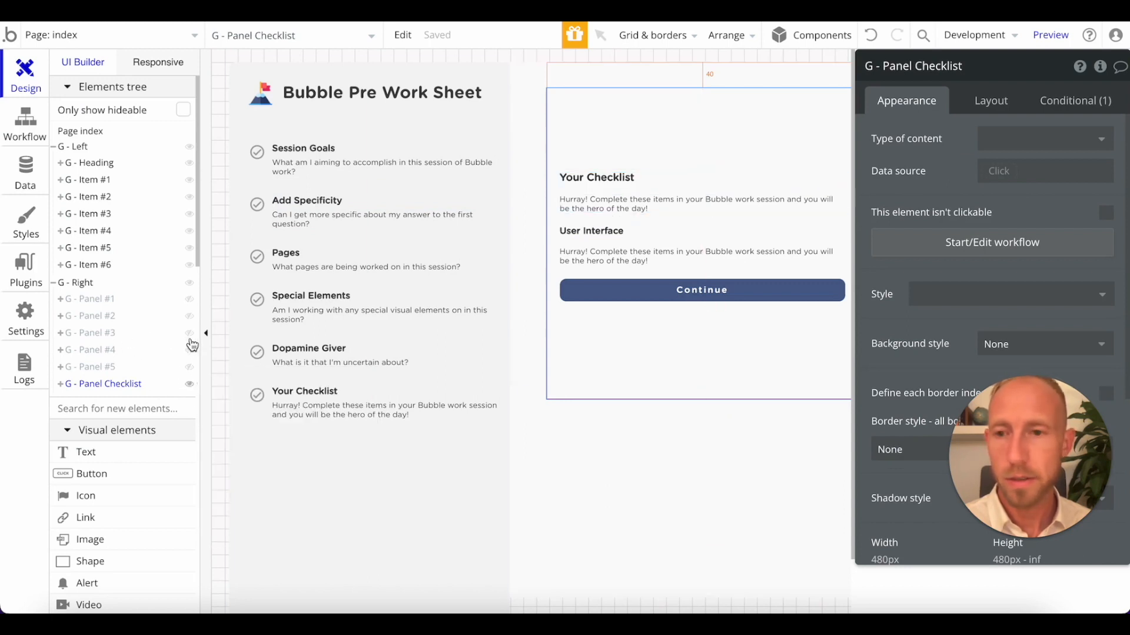
right_click(137, 386)
left_click(180, 560)
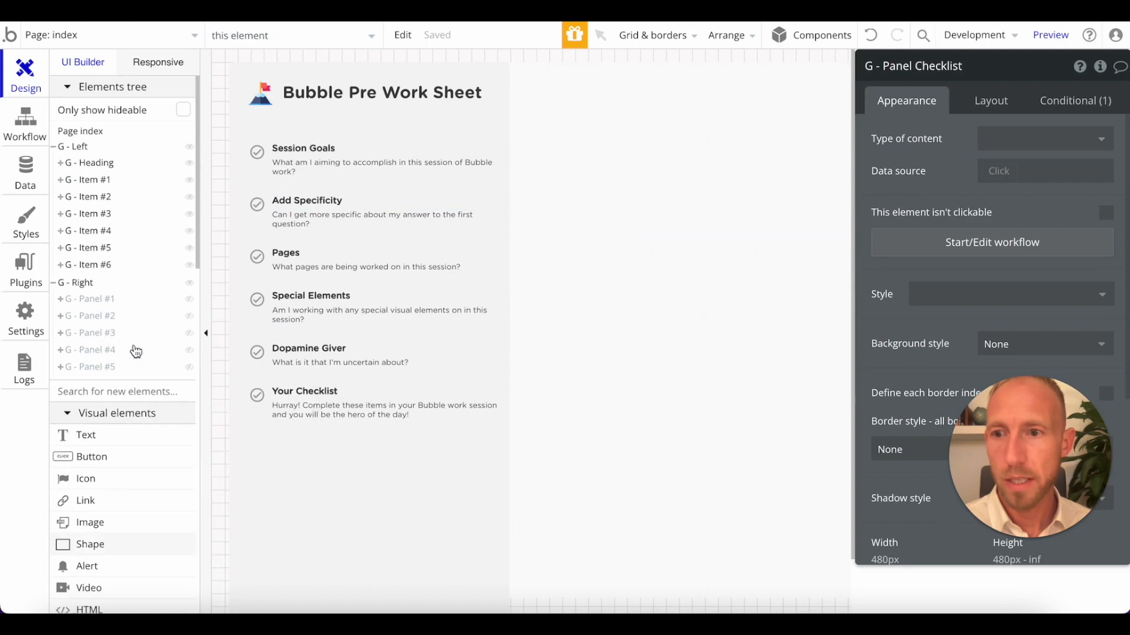
Duplicate G - Panel #2 within G - Right, hide the original and show the copy.
left_click(110, 320)
right_click(109, 321)
left_click(138, 333)
right_click(103, 318)
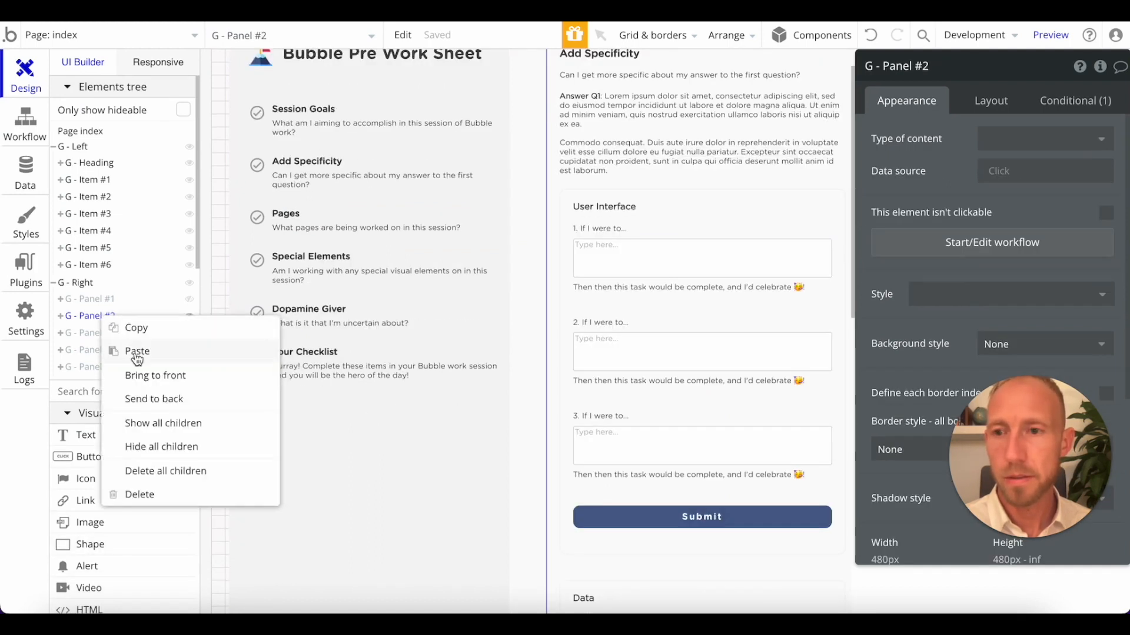
left_click(136, 356)
left_click(191, 316)
left_click(188, 334)
left_click(111, 335)
left_click(112, 336)
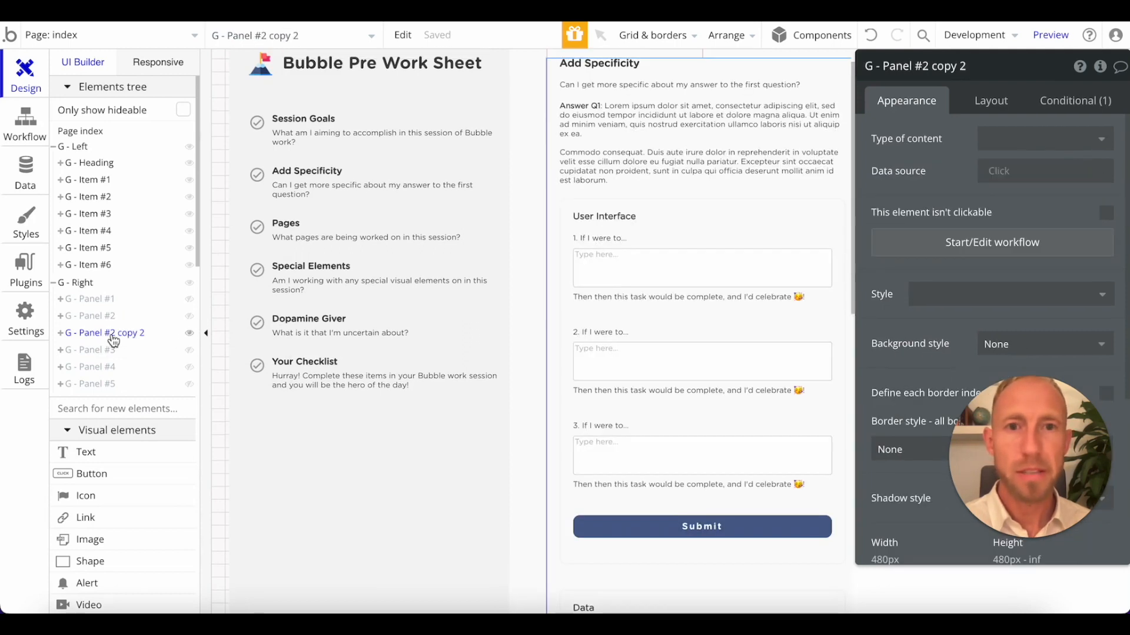
Delete the Answer Q1 text from the copied panel and change the panel's heading to "Your Checklist".
left_click(649, 133)
key("Delete")
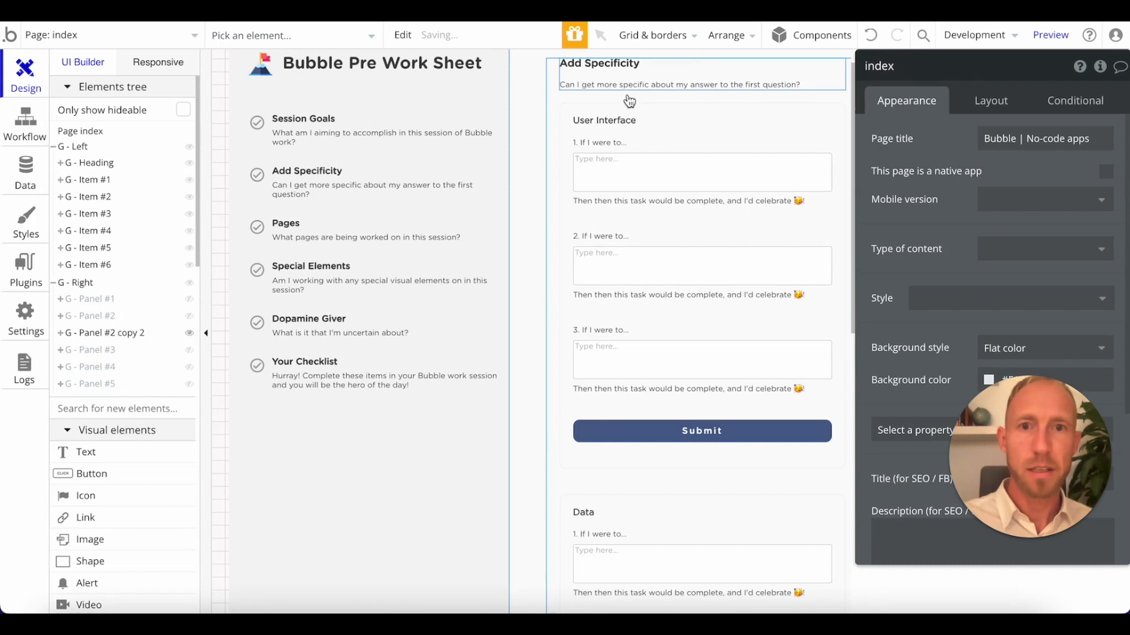
left_click(289, 377)
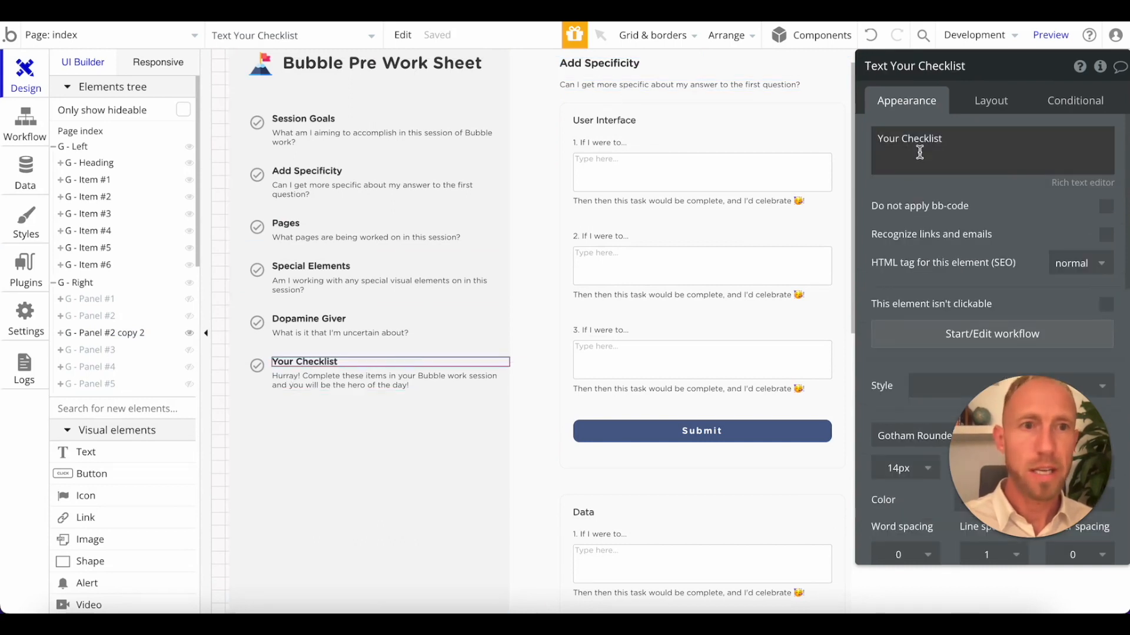
left_click(787, 88)
left_click(954, 143)
key("super+a")
key("super+v")
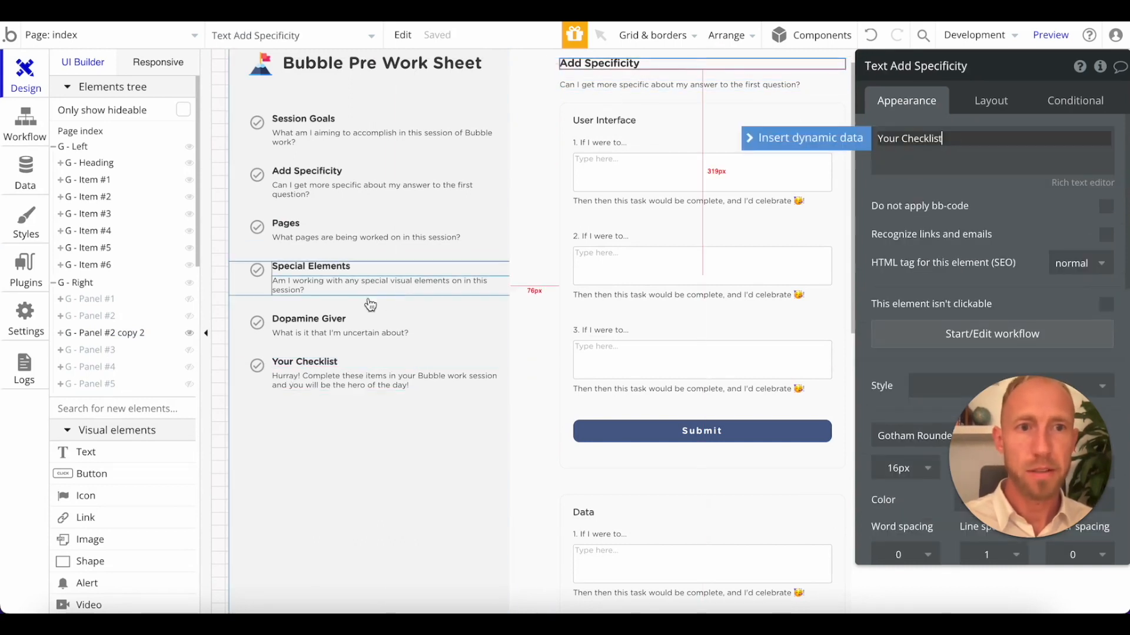
Copy the "Hurray!" subtitle from the Your Checklist navigation item and paste it over the copied panel's subtitle.
left_click(323, 385)
left_click(916, 143)
key("super+a")
key("super+c")
left_click(729, 89)
left_click(912, 144)
key("super+a")
key("super+v")
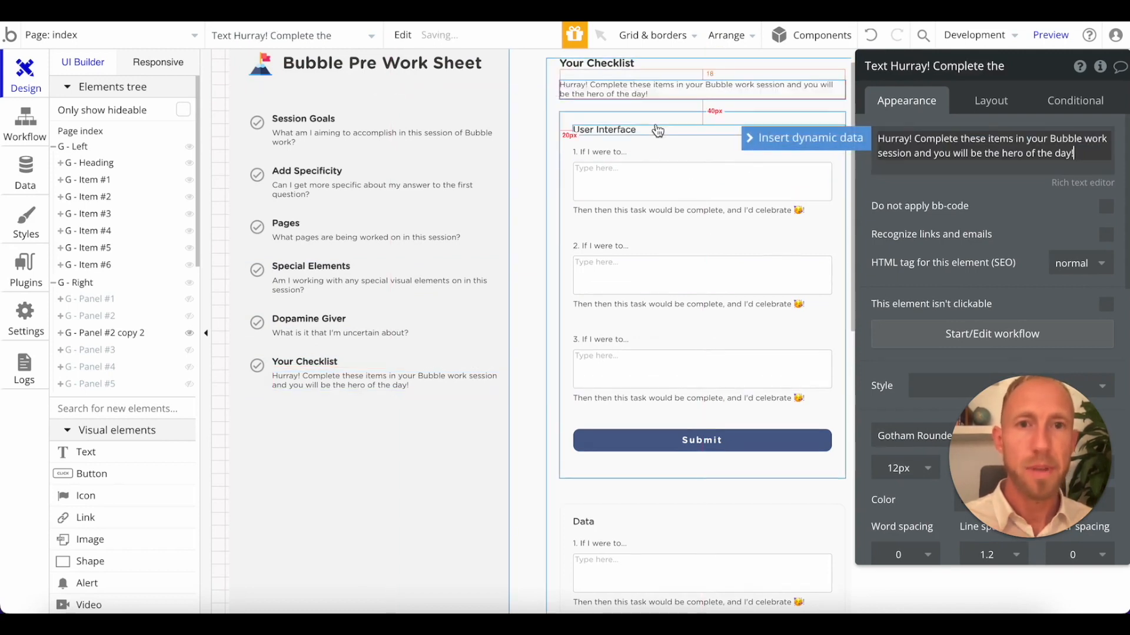
Change the copied panel's visibility condition to apply when nav from the page URL is "checklist".
left_click(819, 108)
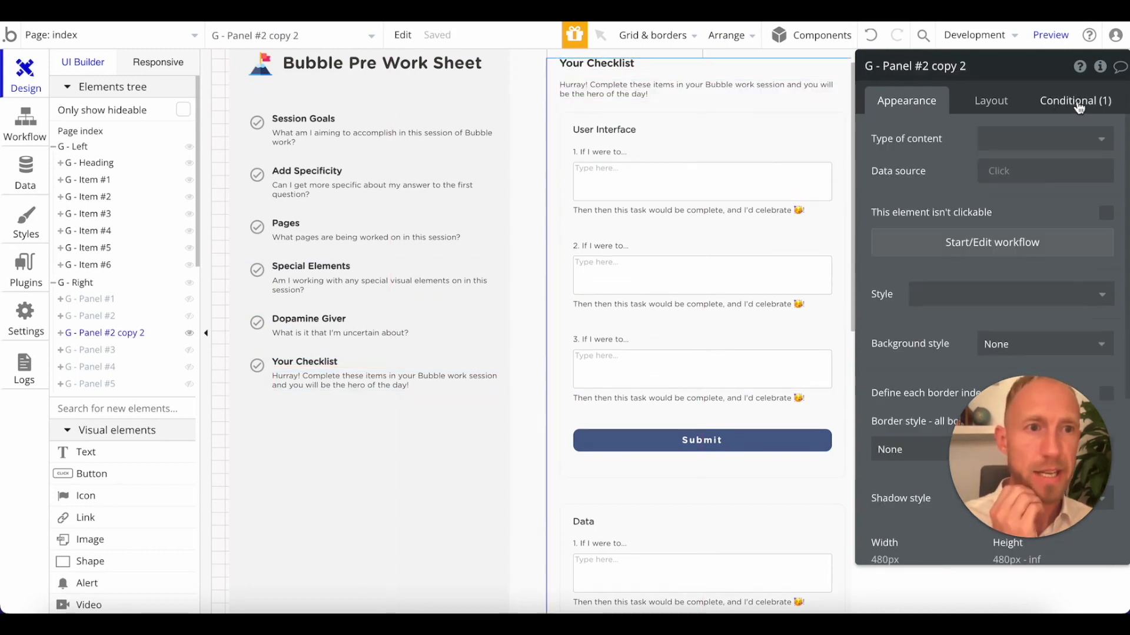
left_click(1075, 100)
left_click(1045, 152)
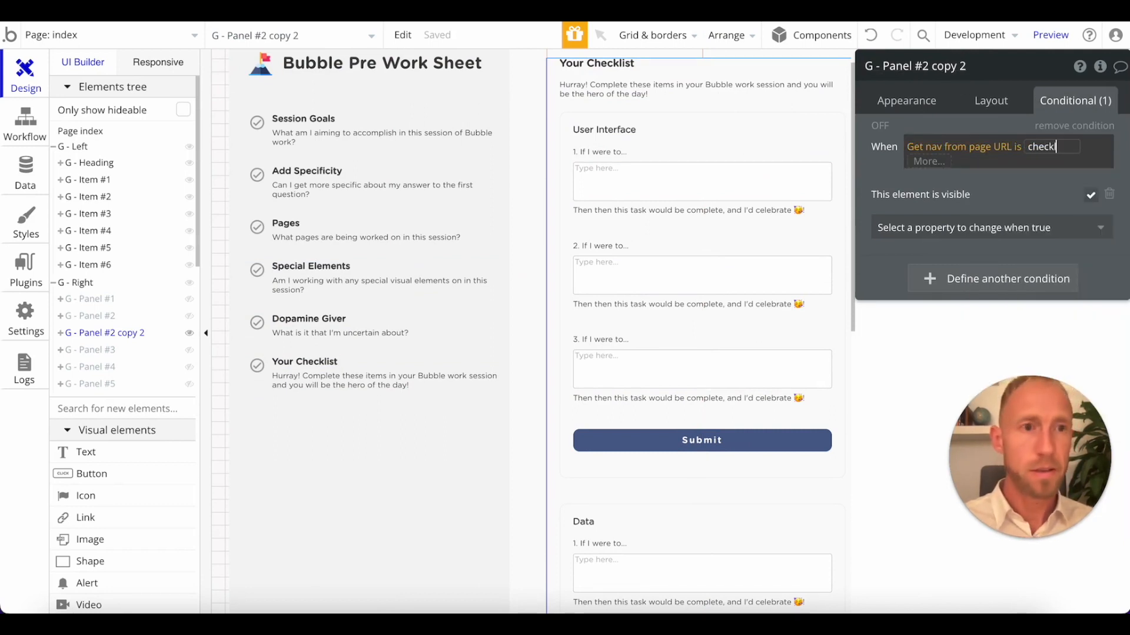
left_click(1035, 193)
Rename the copied panel to "G - Panel Checklist" and select its "Hurray!" subtitle.
left_click(928, 67)
left_click_drag(923, 66, 989, 75)
key("BackSpace")
key("BackSpace")
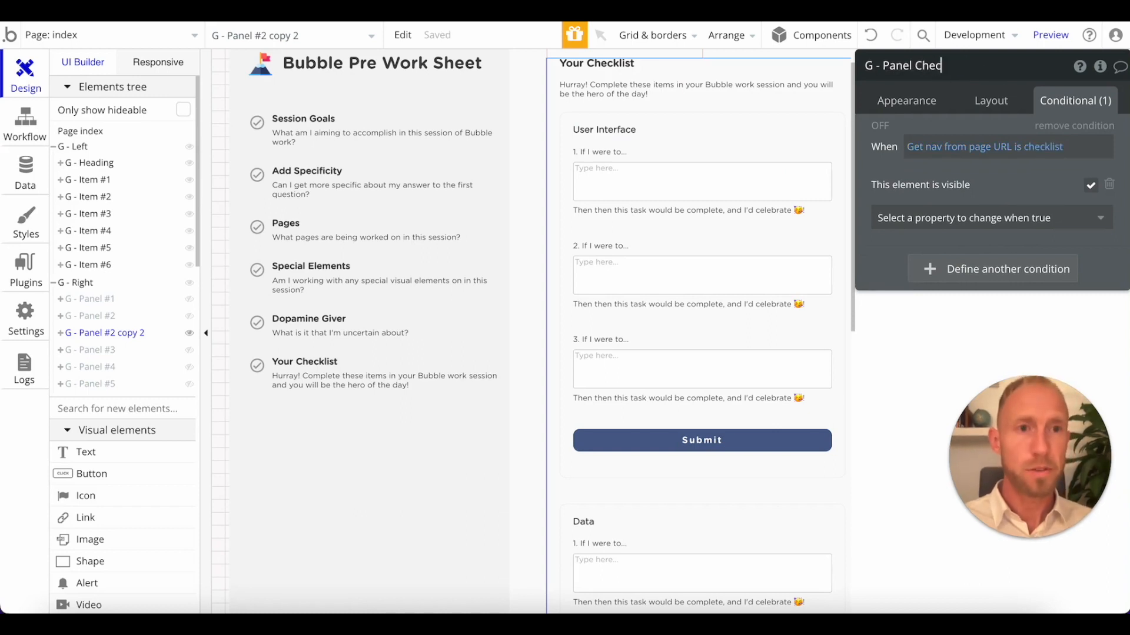
type("Checklist")
key("Return")
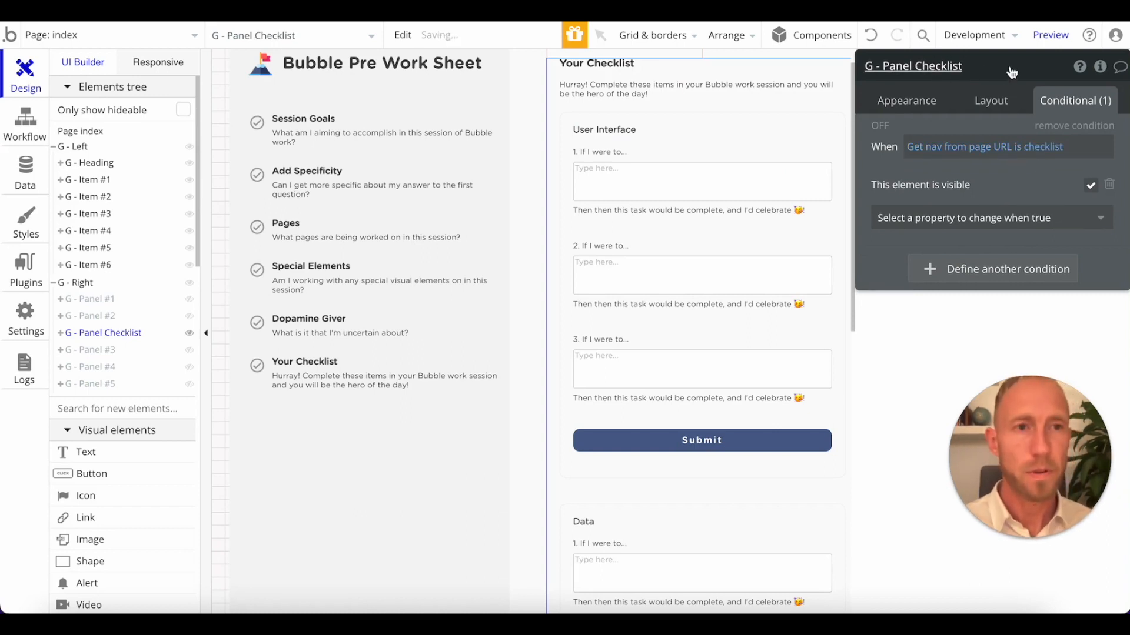
left_click(603, 92)
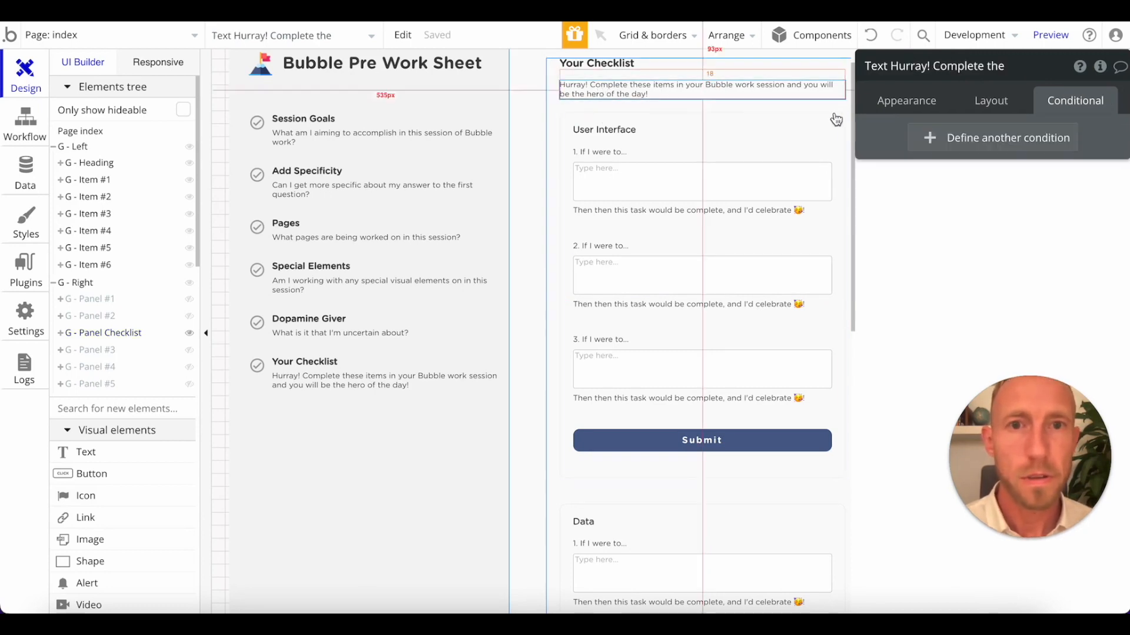
Remove the word "Hurray!" from the checklist panel's subtitle.
left_click(906, 101)
left_click(911, 134)
double_click(910, 134)
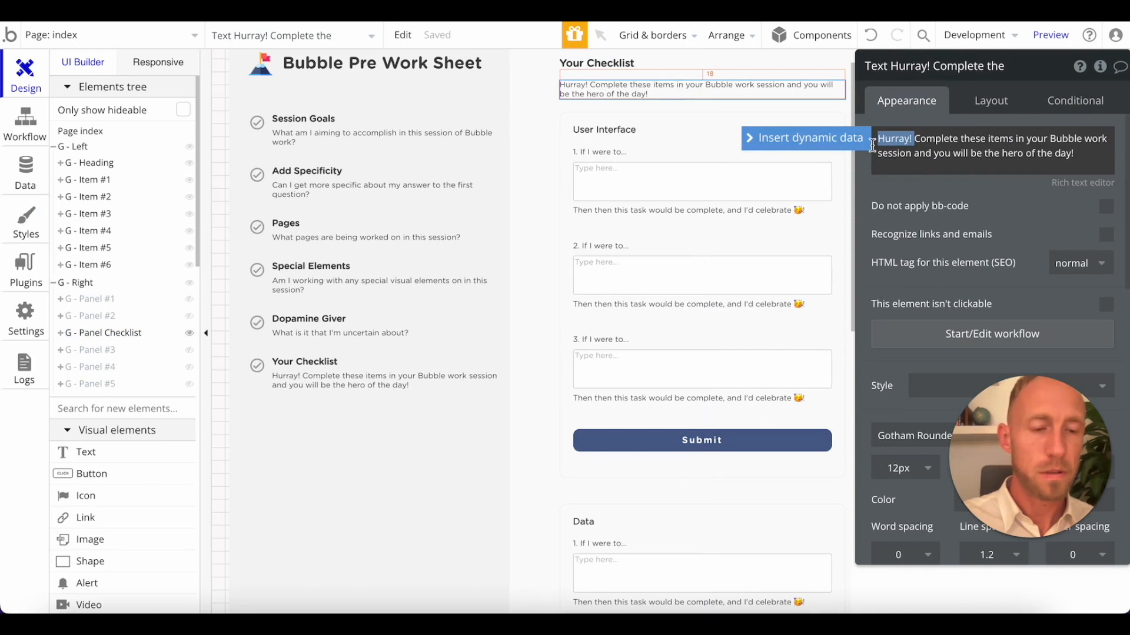
key("BackSpace")
Remove the word "Hurray!" from the description of the Your Checklist navigation item.
left_click(301, 361)
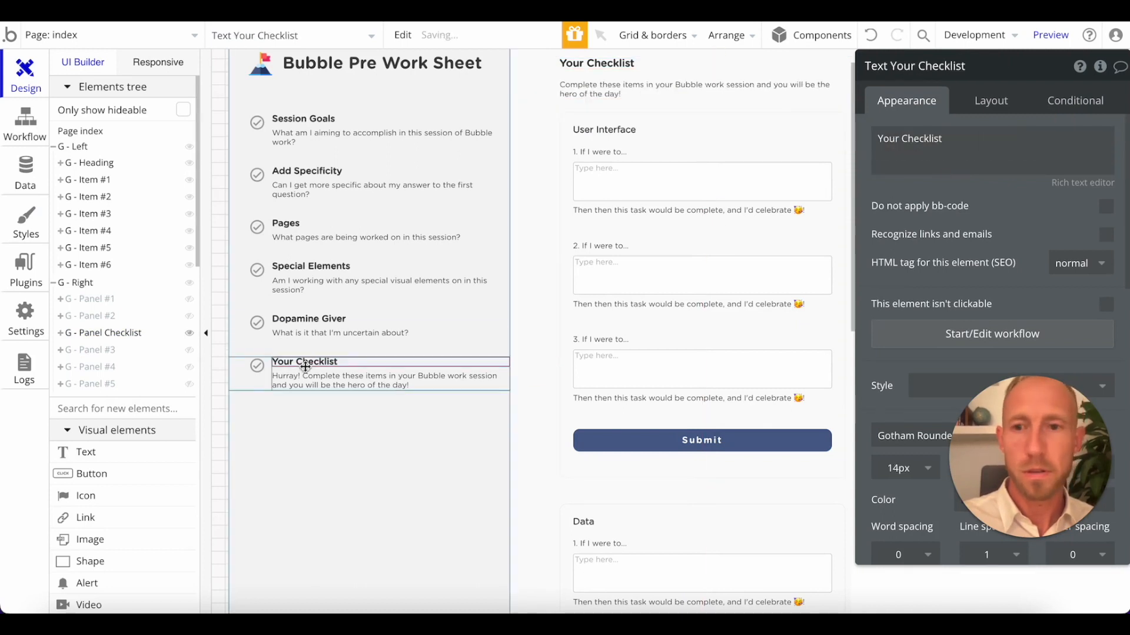
left_click(430, 370)
left_click(430, 376)
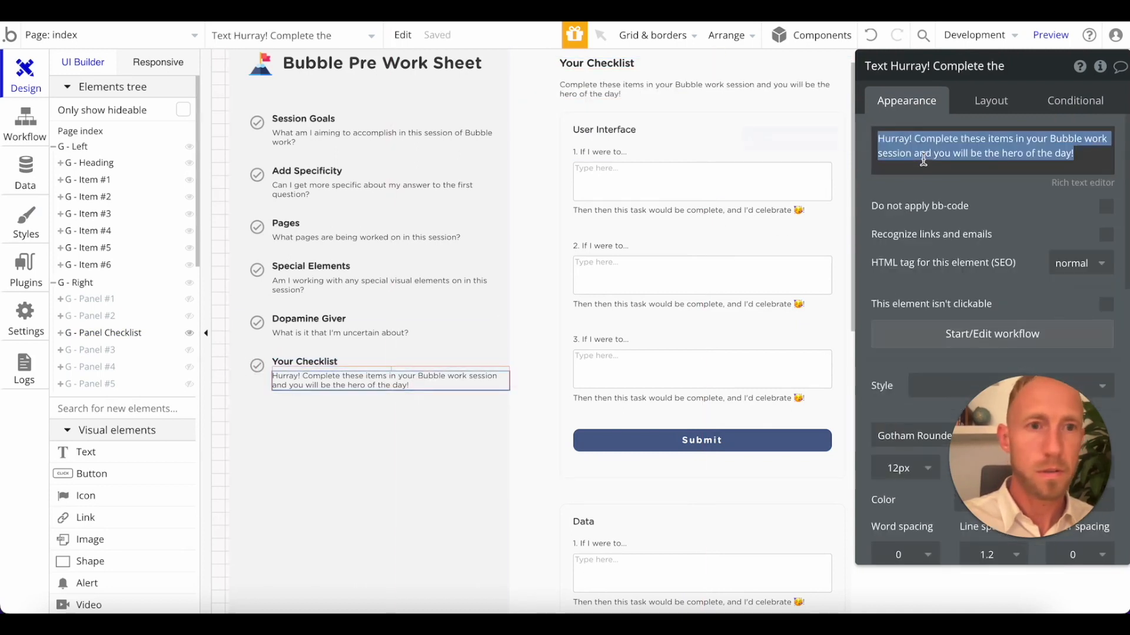
double_click(911, 137)
key("BackSpace")
left_click(953, 184)
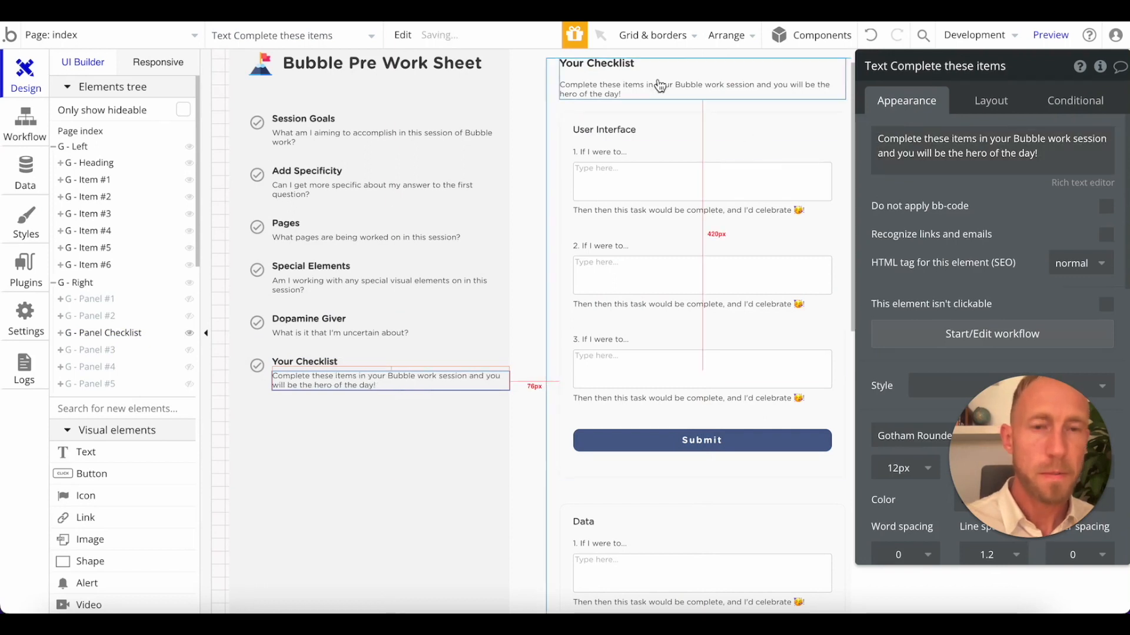
Review the checklist panel's subtitle and input sections, and look through the available visual elements.
left_click(654, 83)
left_click(670, 113)
left_click(681, 88)
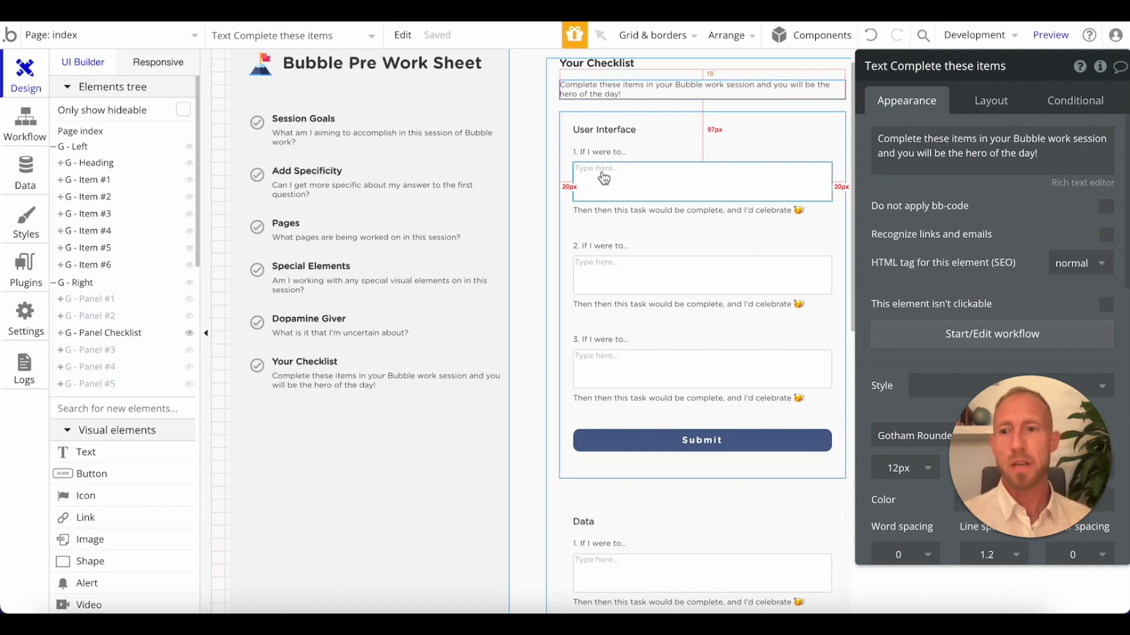
scroll(442, 316, "down", 5)
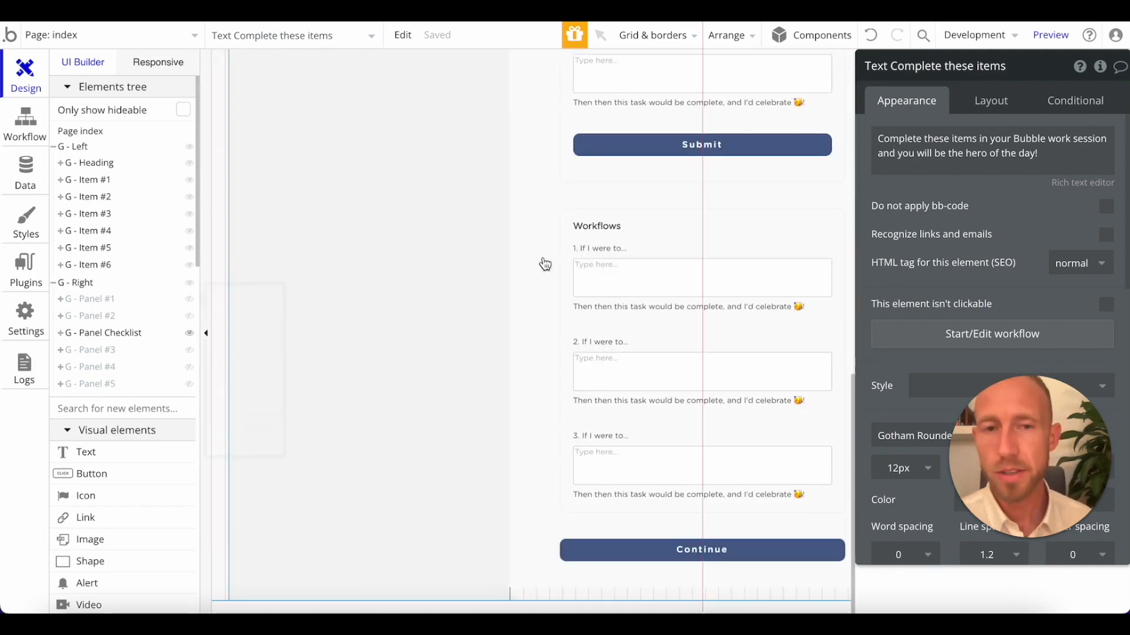
scroll(545, 265, "up", 5)
scroll(199, 206, "down", 1)
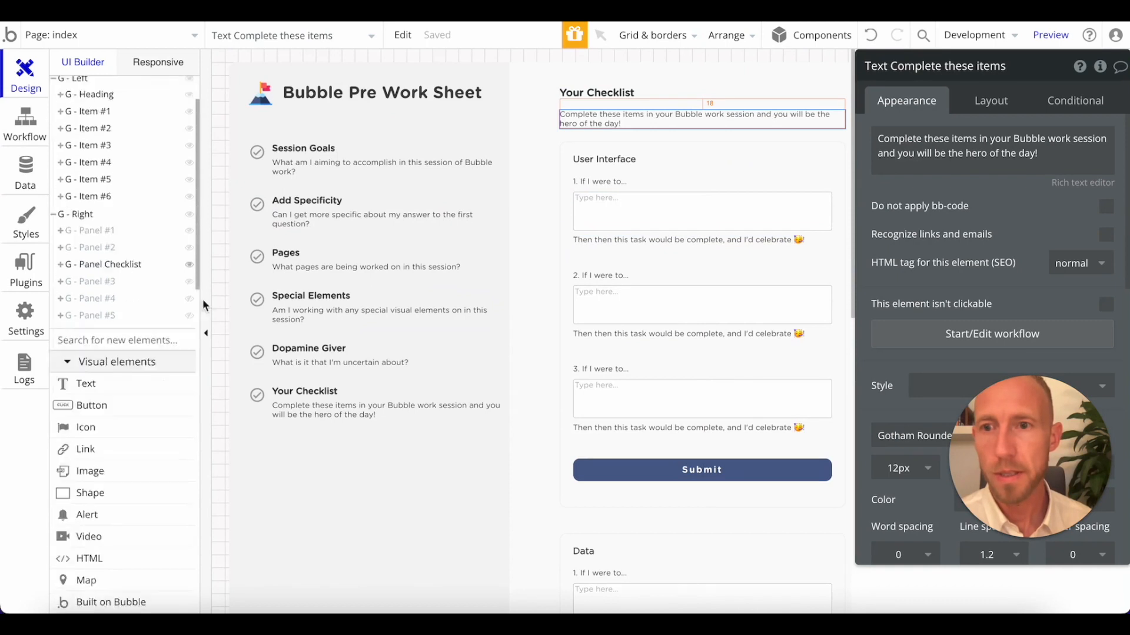
scroll(186, 408, "down", 5)
scroll(131, 324, "down", 10)
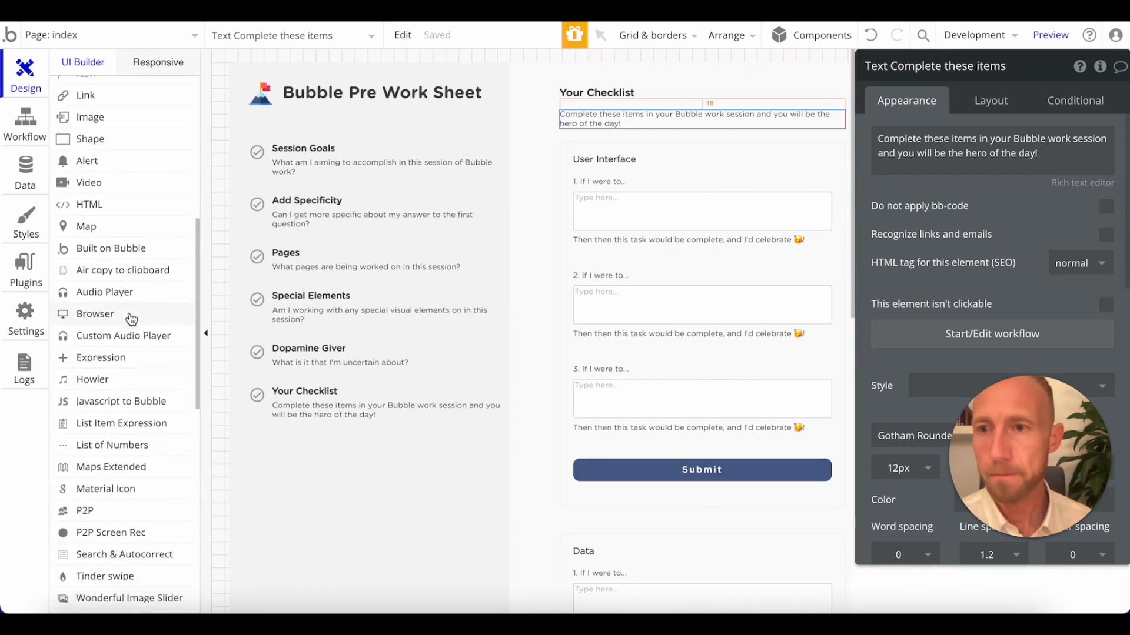
Search the plugin library for "checkbox" and install the Styled Checkbox plugin.
left_click(26, 268)
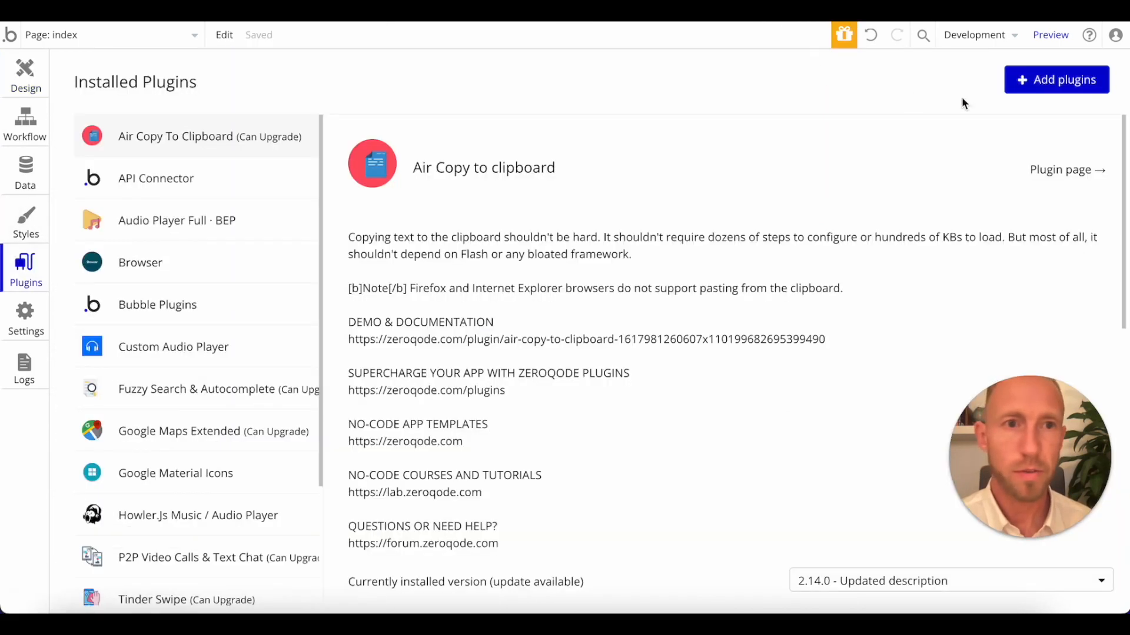
left_click(1048, 84)
type("cehckbo")
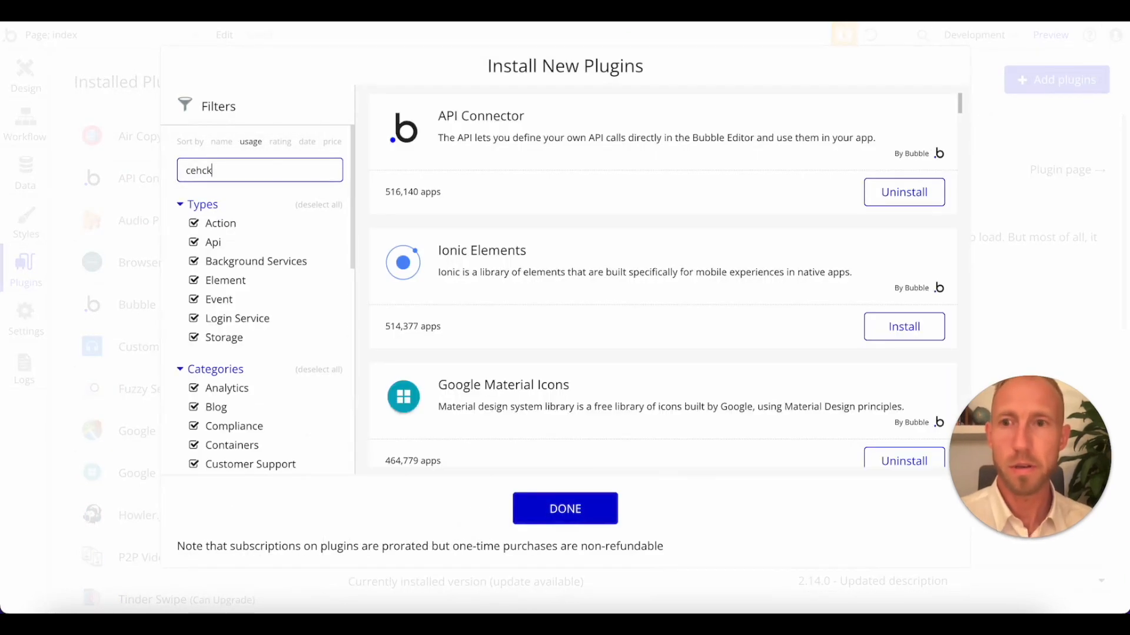
key("BackSpace")
key("BackSpace")
key("BackSpace")
key("BackSpace")
key("BackSpace")
key("BackSpace")
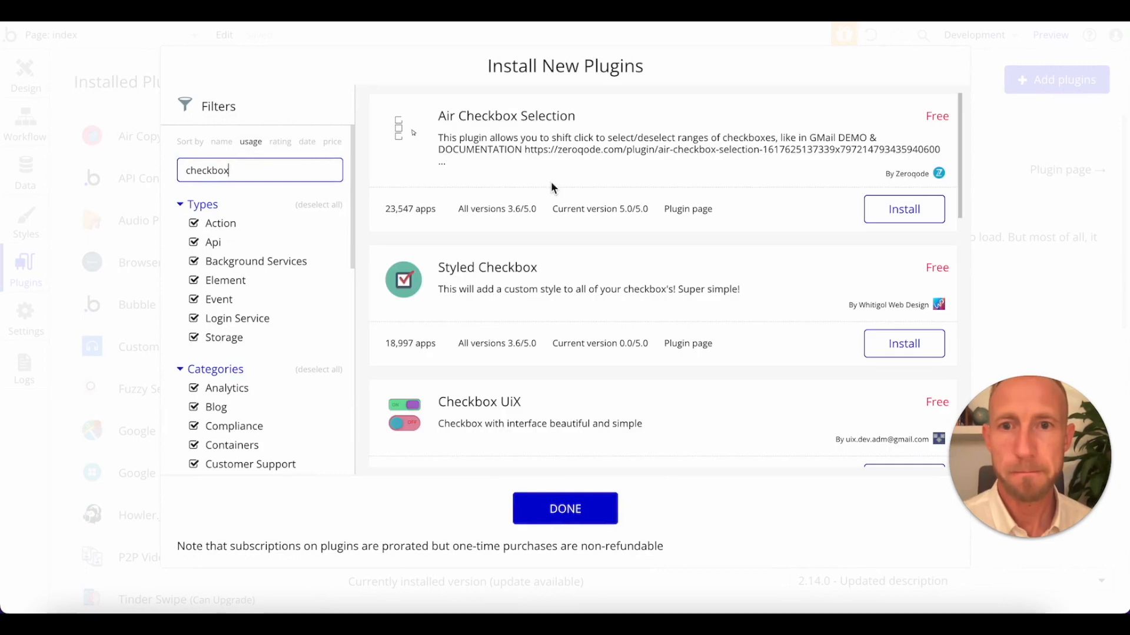
scroll(530, 277, "down", 1)
left_click(903, 315)
Look through the remaining checkbox plugins and their pricing, and finish adding plugins.
scroll(605, 238, "down", 4)
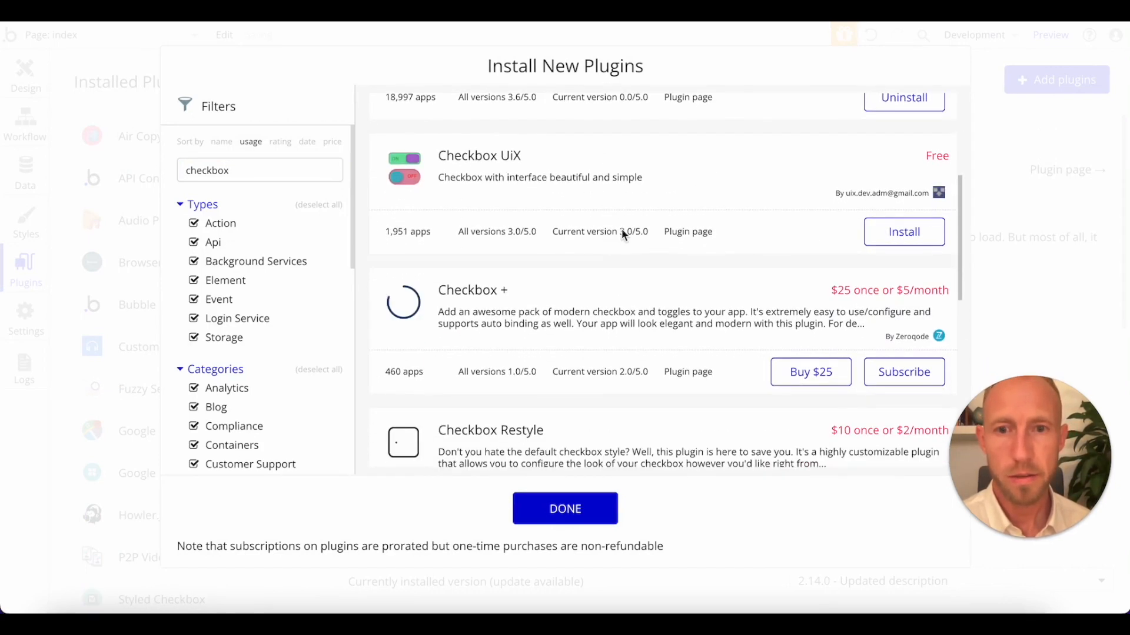
scroll(626, 225, "down", 3)
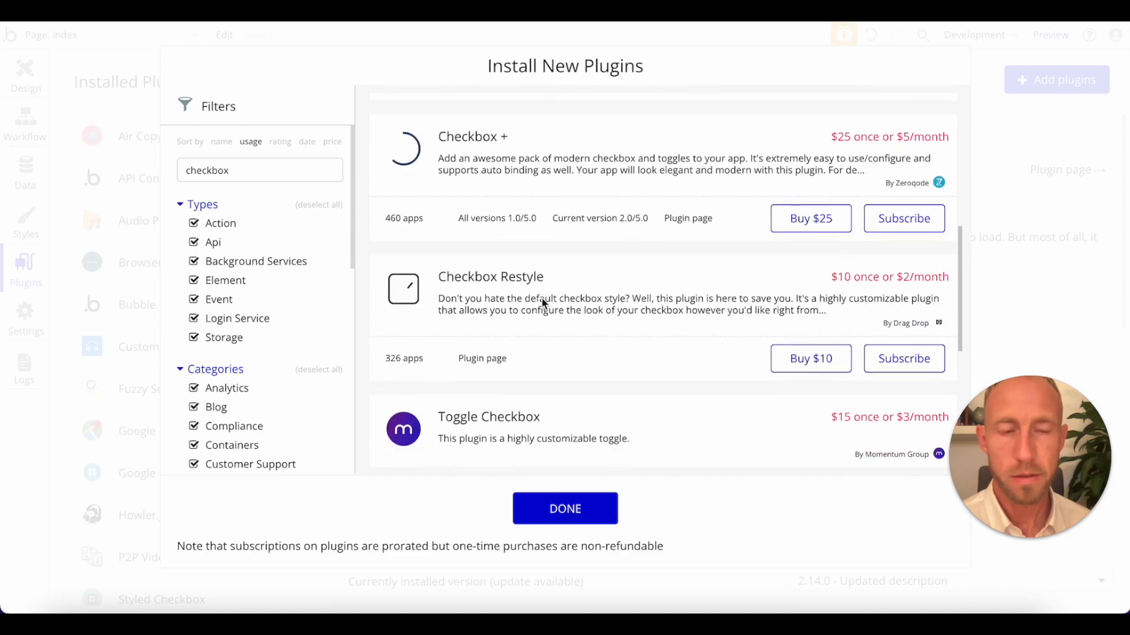
scroll(666, 294, "down", 4)
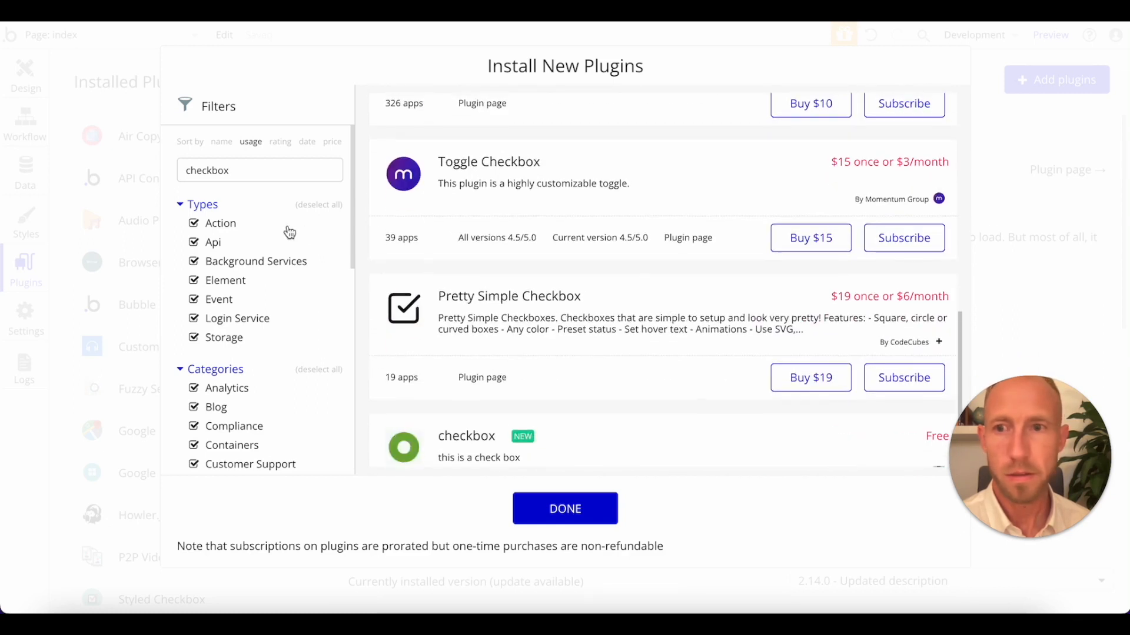
scroll(265, 268, "down", 6)
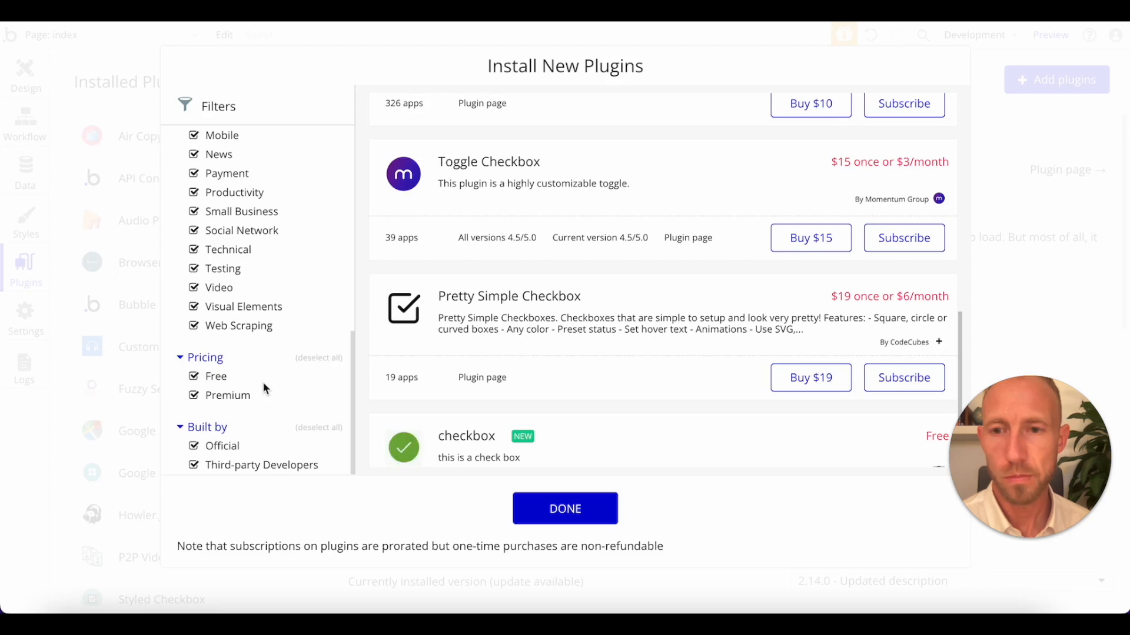
scroll(521, 293, "up", 9)
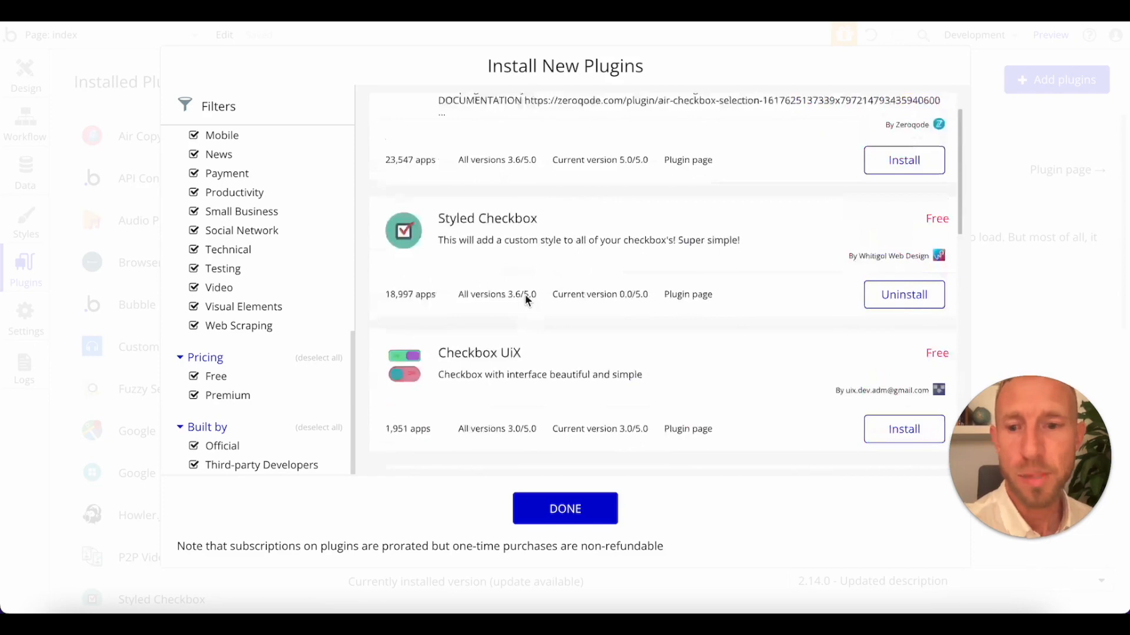
scroll(524, 294, "down", 8)
scroll(532, 298, "down", 3)
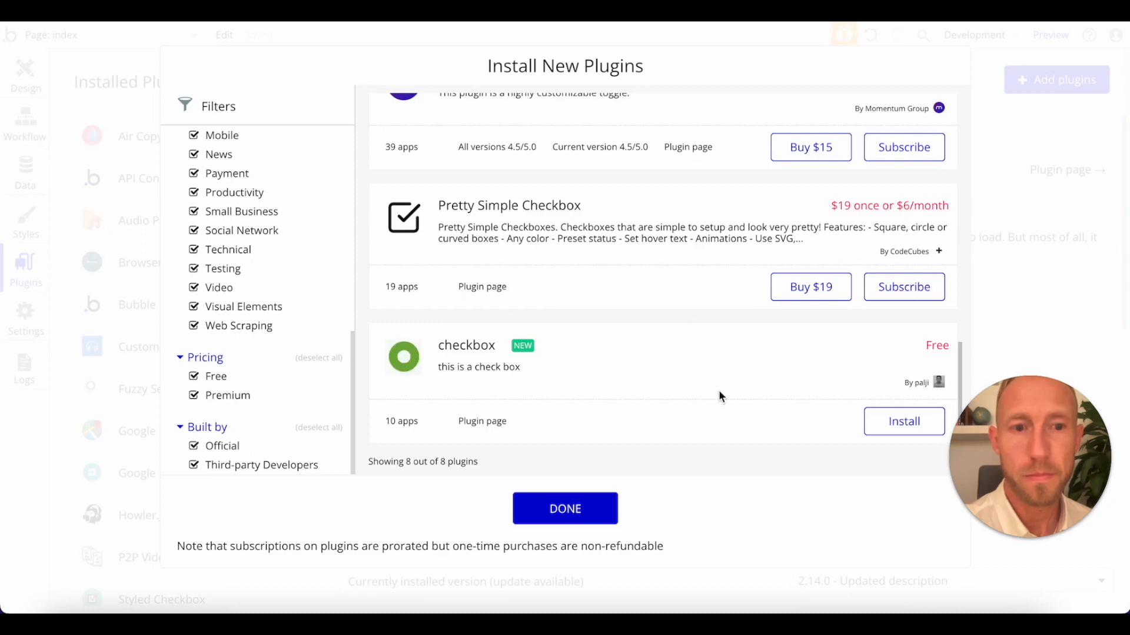
scroll(751, 315, "up", 15)
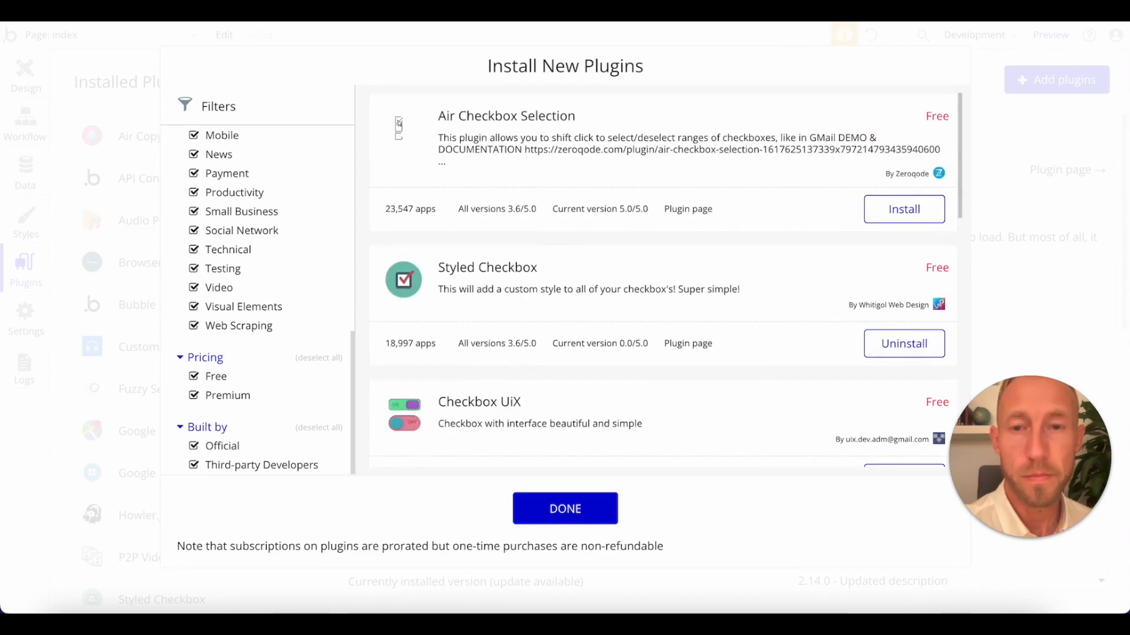
left_click(564, 508)
Return to the page design and look through the element palette for the Checkbox input element.
left_click(25, 120)
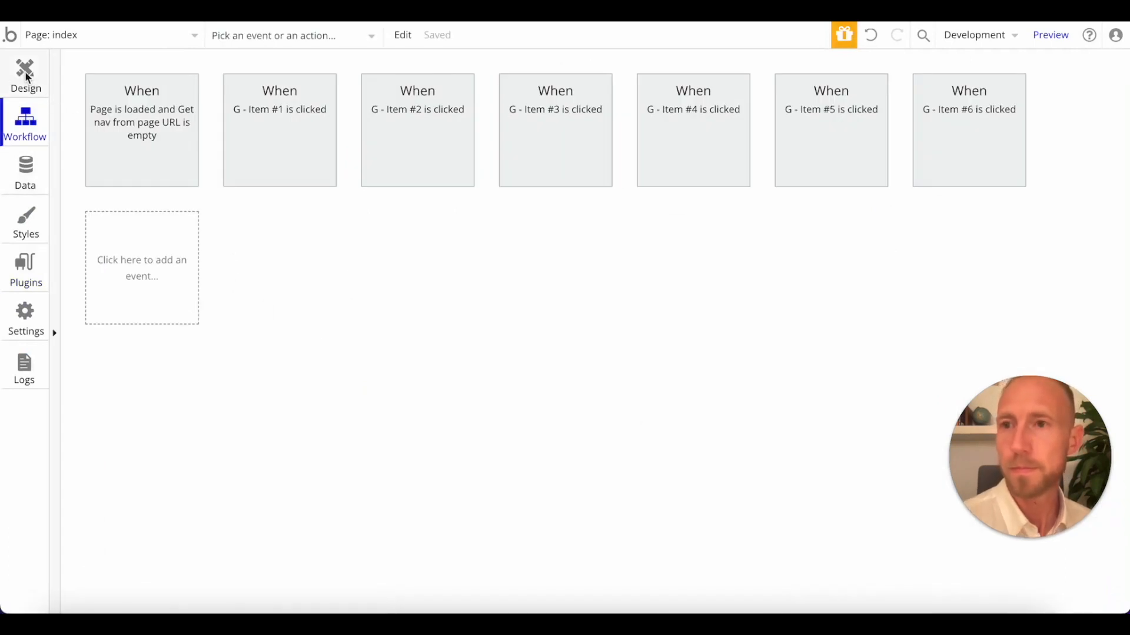
left_click(26, 75)
scroll(147, 253, "up", 7)
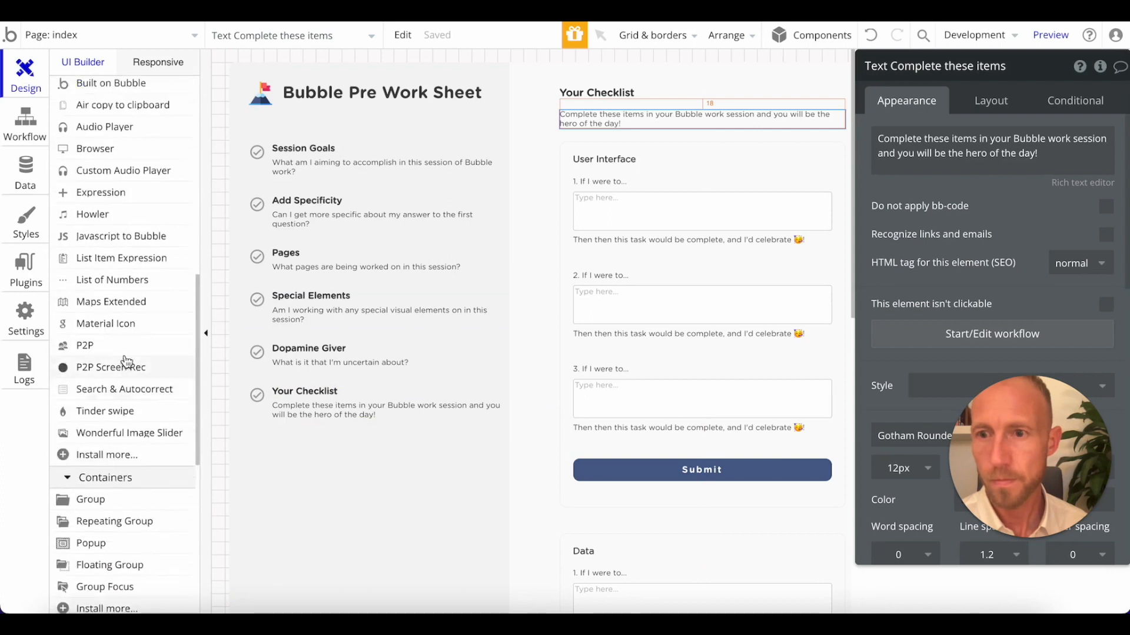
scroll(126, 360, "up", 2)
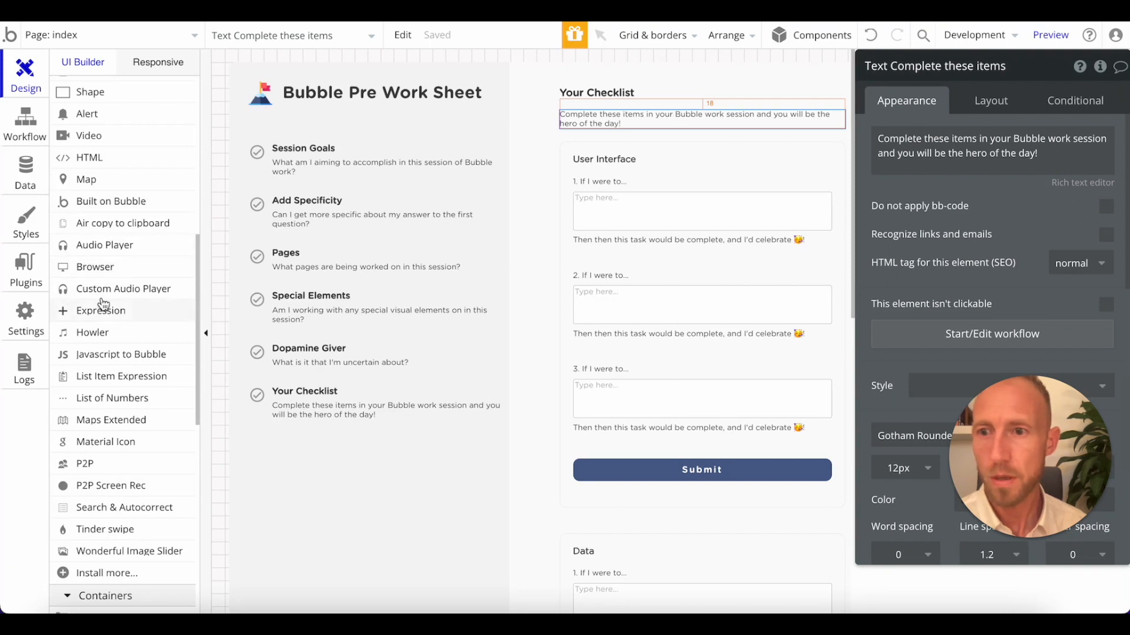
scroll(103, 304, "up", 8)
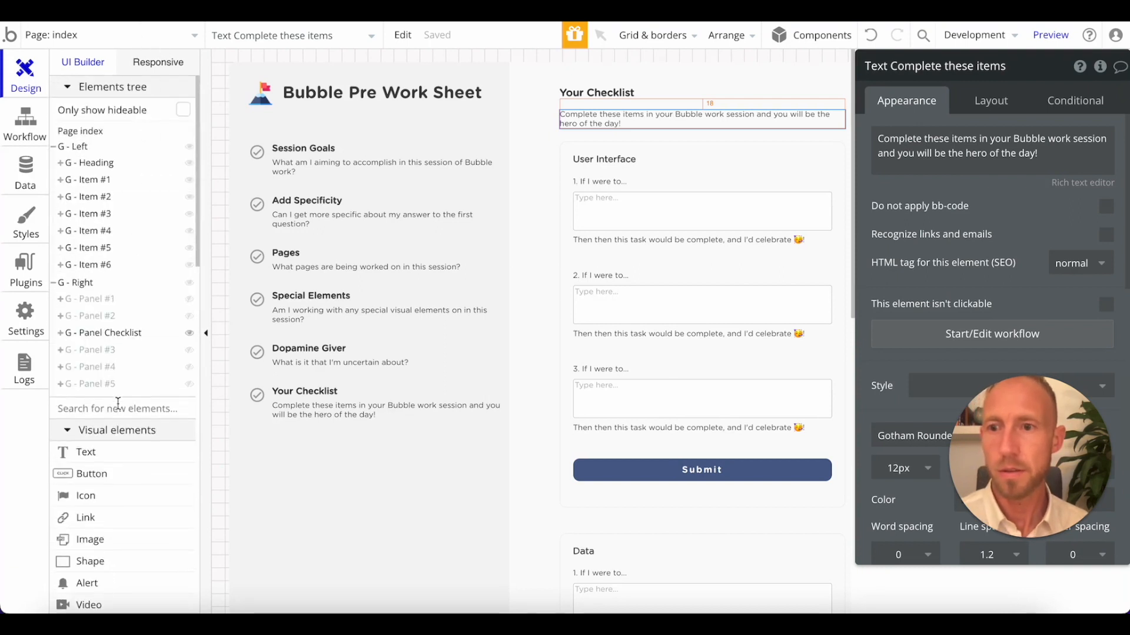
left_click(117, 418)
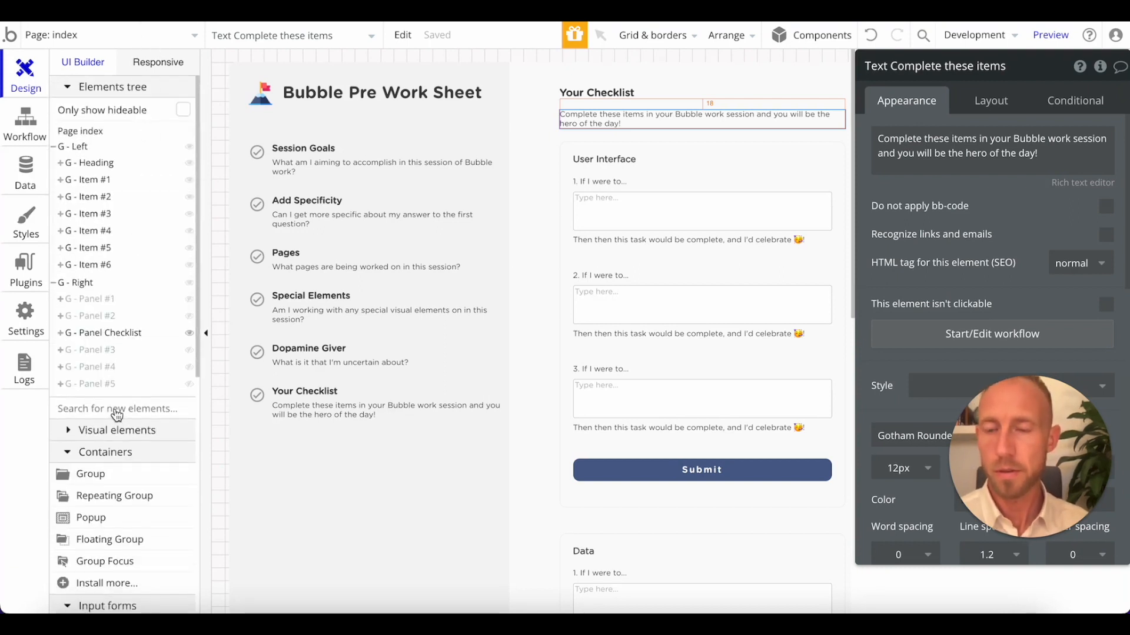
left_click(116, 416)
scroll(112, 415, "down", 15)
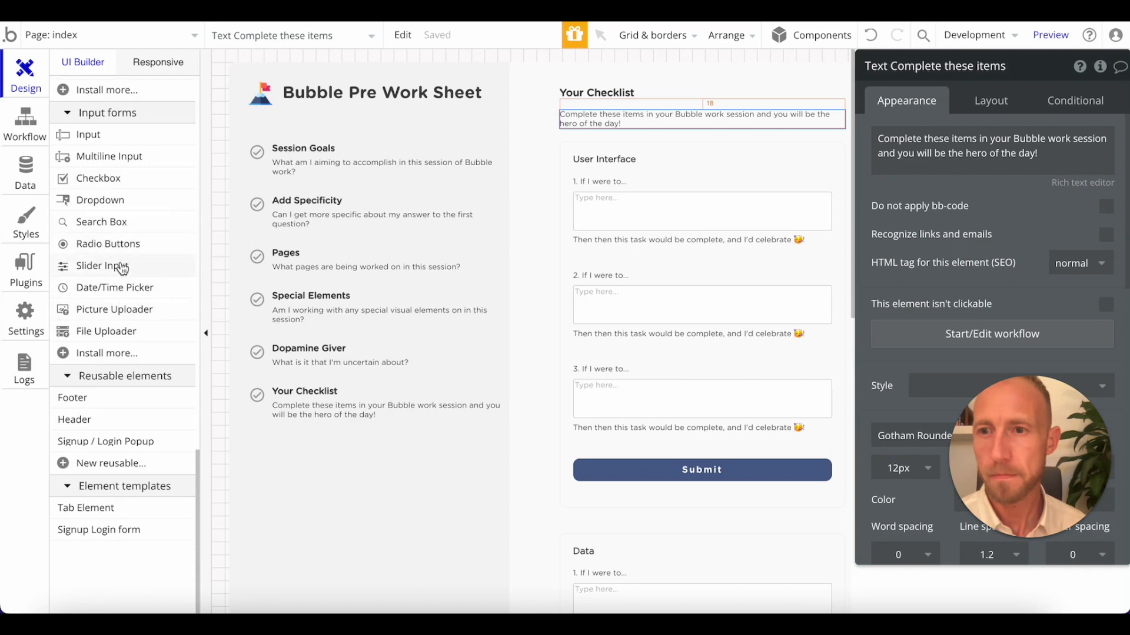
scroll(133, 297, "up", 3)
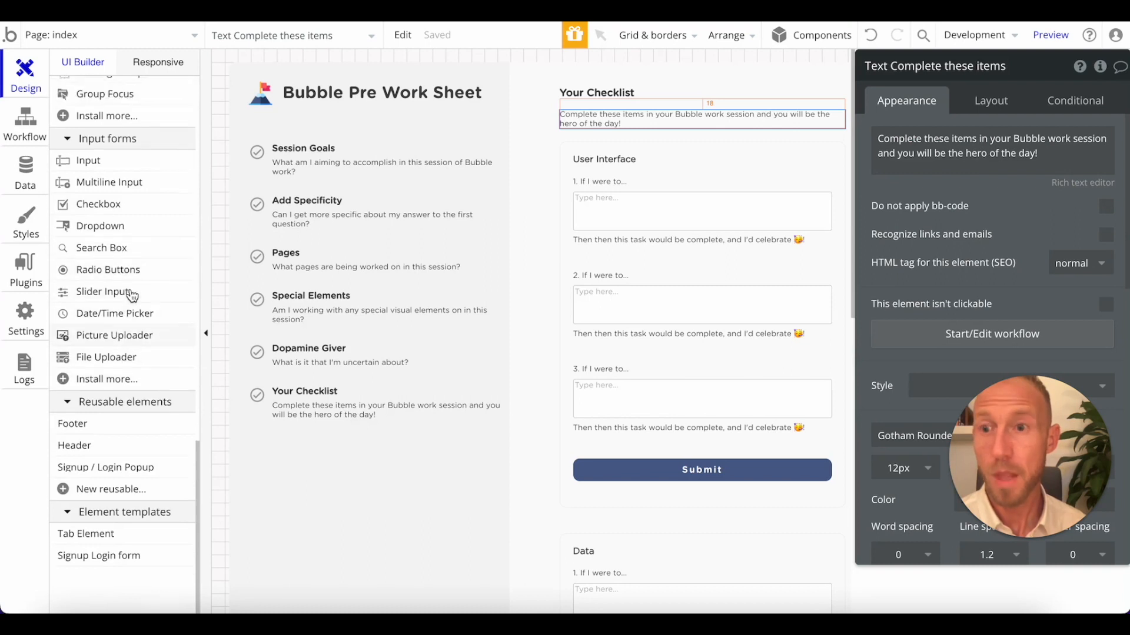
scroll(132, 296, "up", 1)
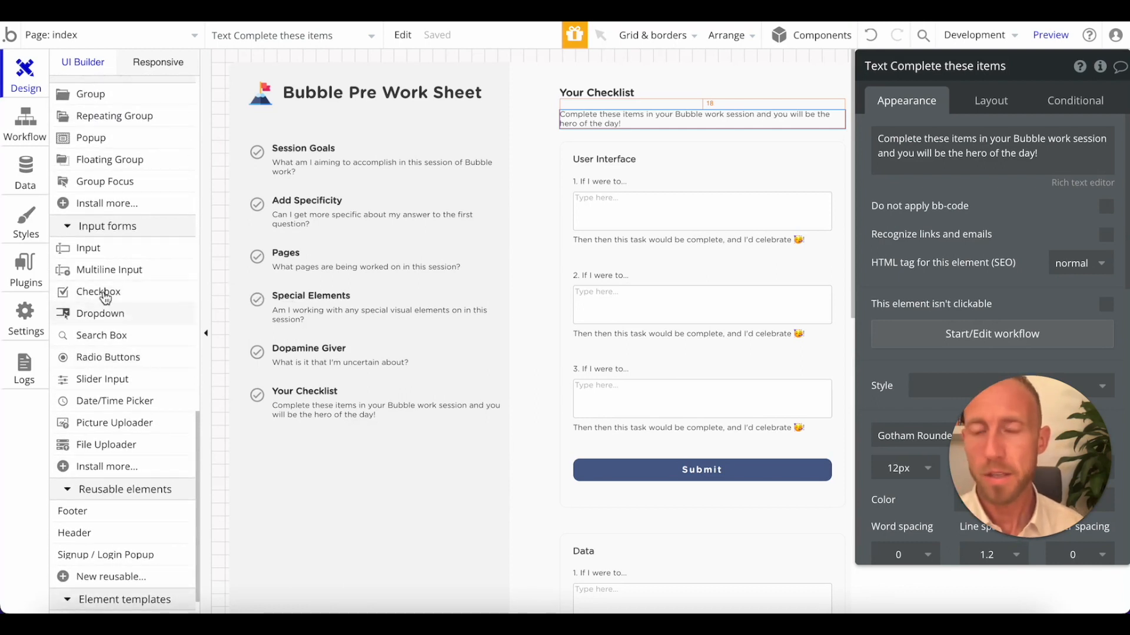
mouse_move(102, 294)
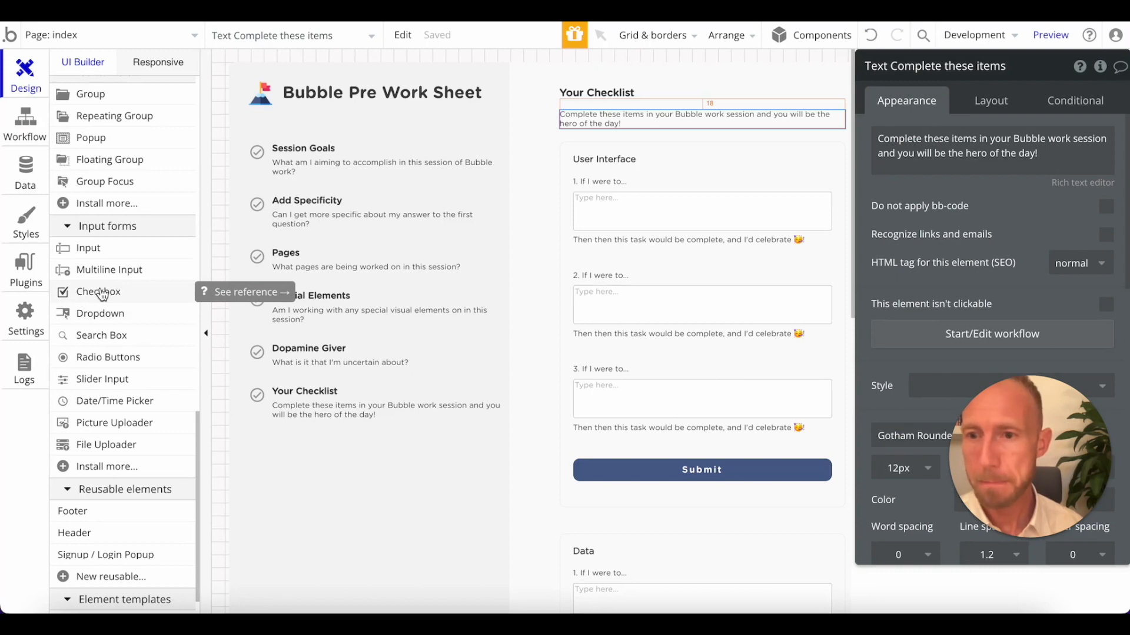
scroll(100, 295, "up", 5)
scroll(135, 228, "up", 13)
left_click(120, 228)
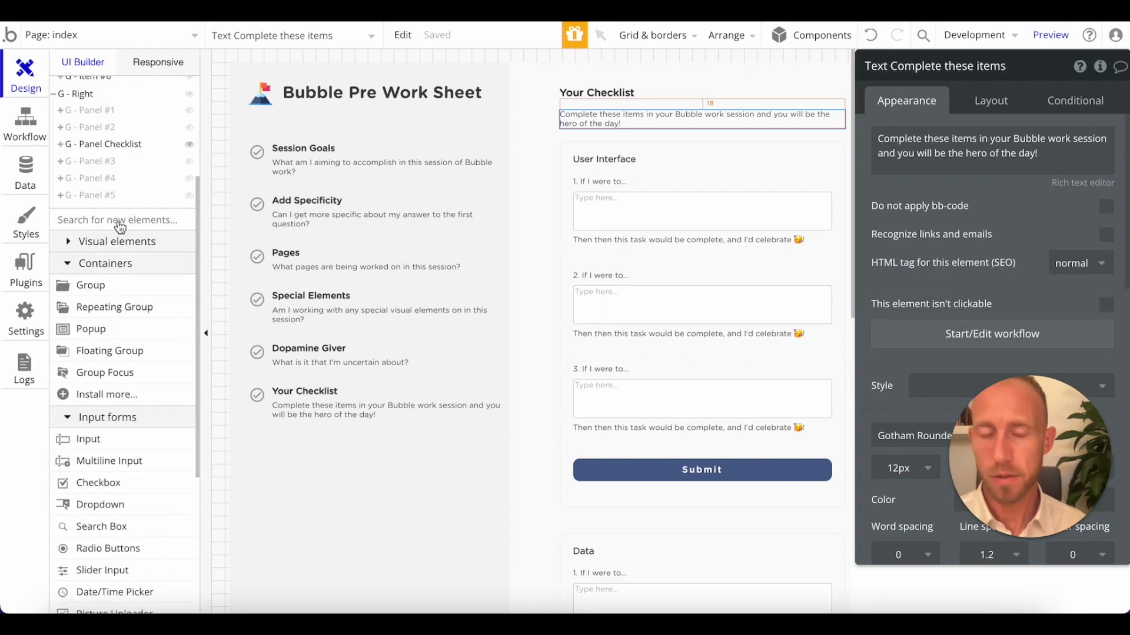
left_click(120, 229)
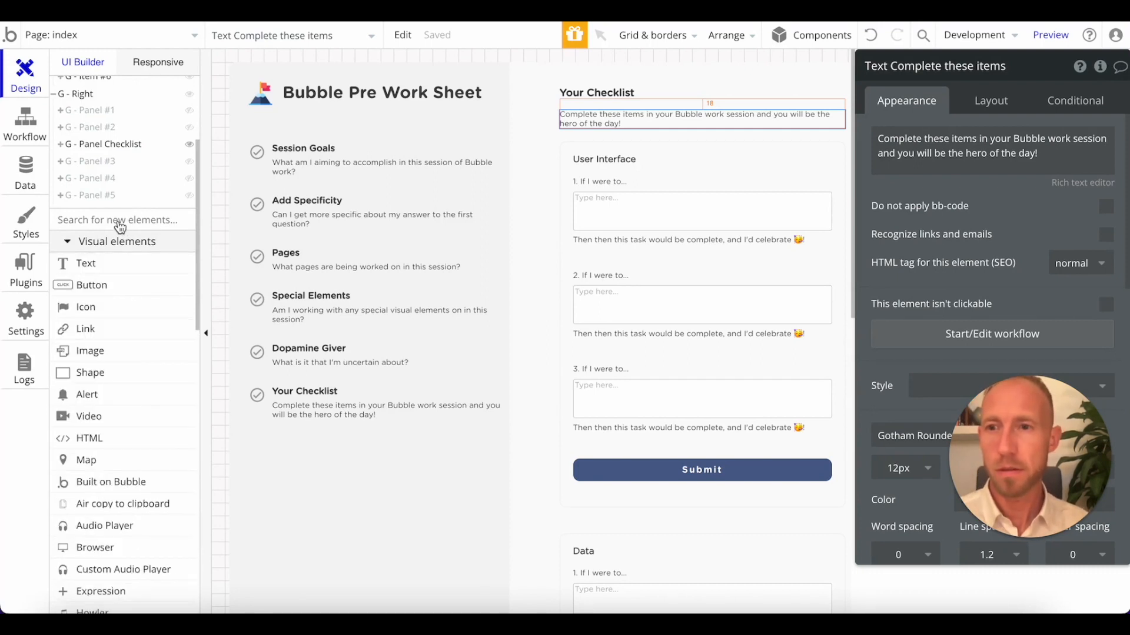
left_click(120, 230)
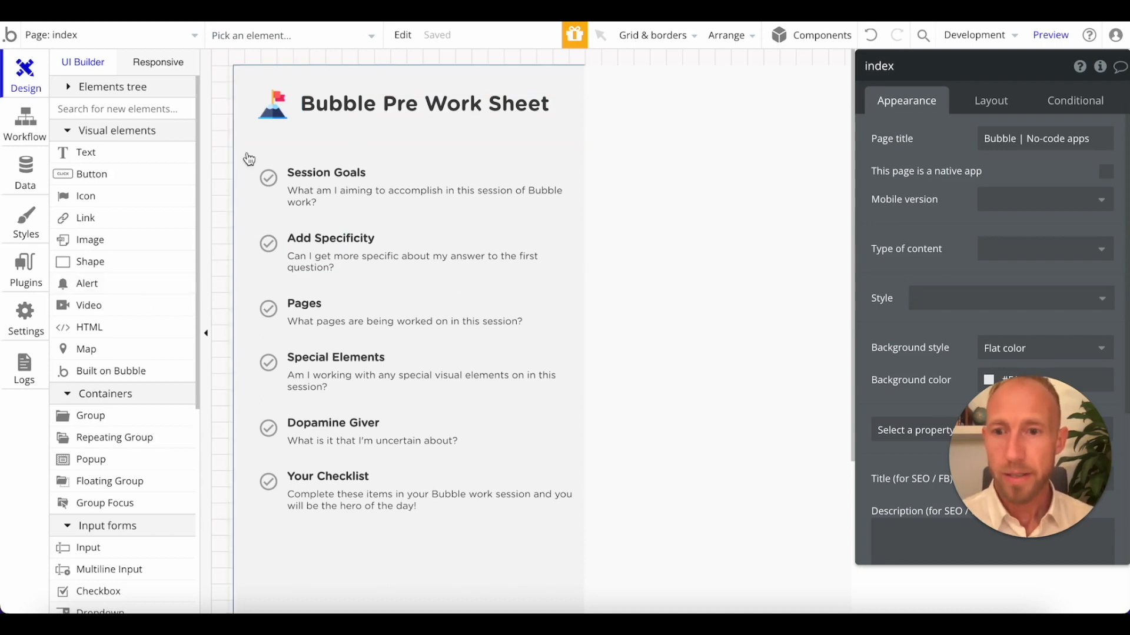
Reduce the editor canvas zoom to 80% and select the G - Left group.
left_click(660, 36)
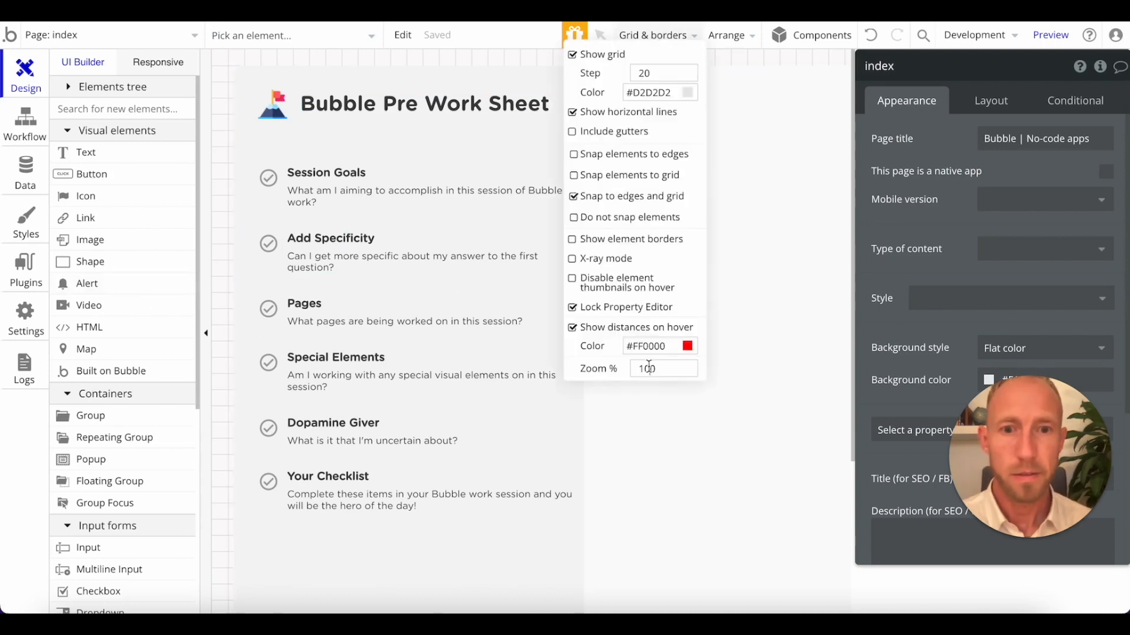
type("80")
left_click(428, 501)
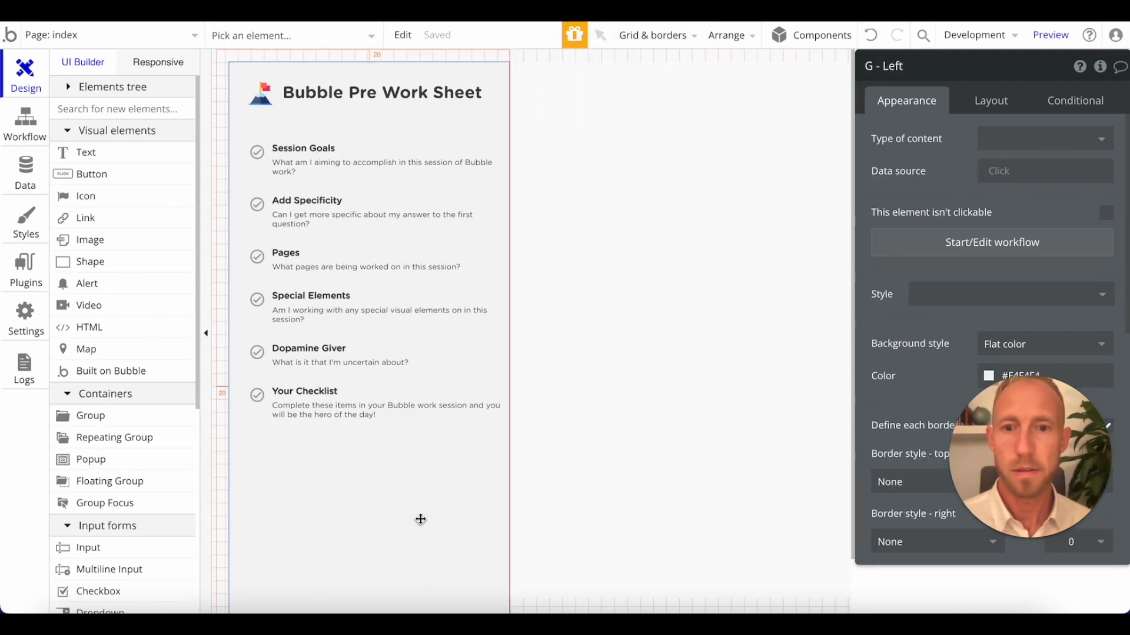
Collapse the Visual elements category in the element palette, leaving no new element being placed.
left_click(83, 128)
left_click(86, 129)
left_click(134, 112)
left_click(134, 112)
left_click(135, 112)
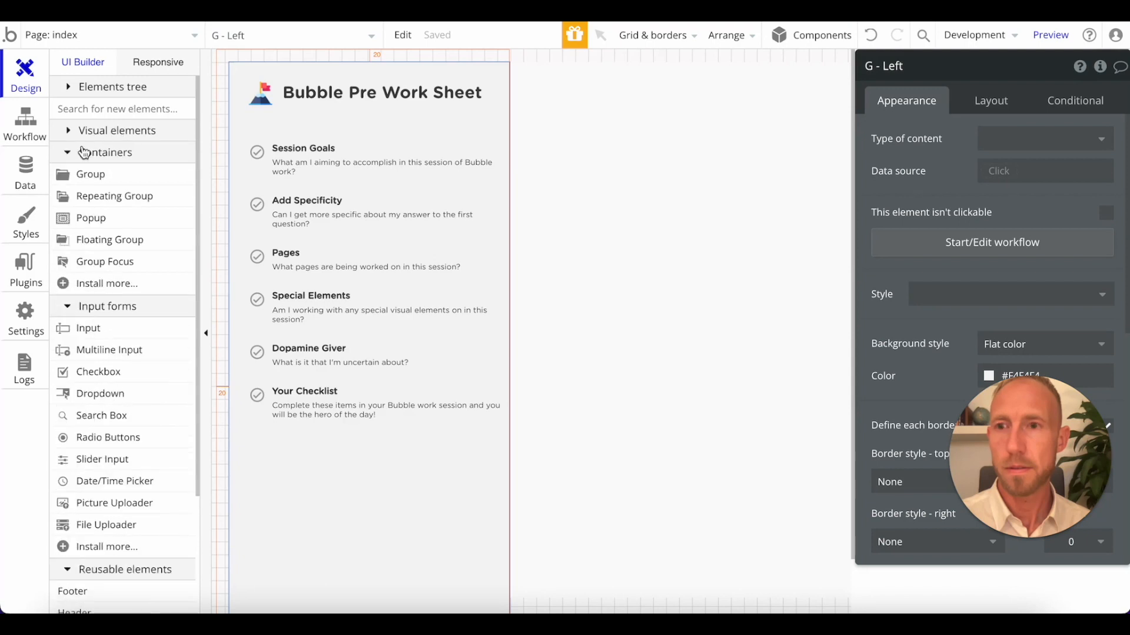
left_click(83, 175)
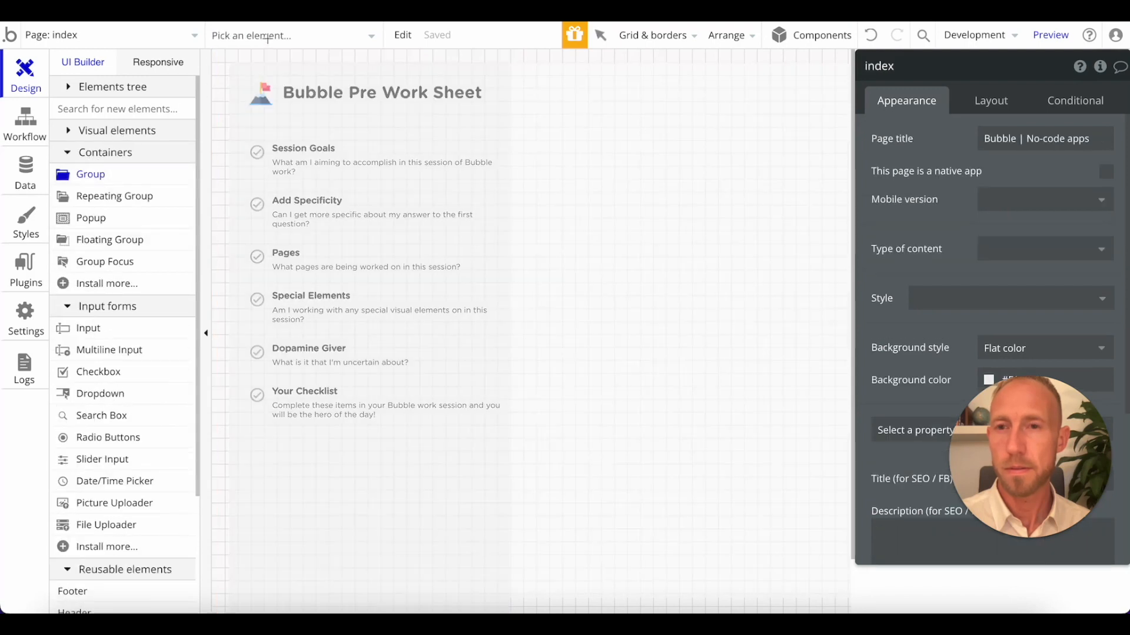
key("Escape")
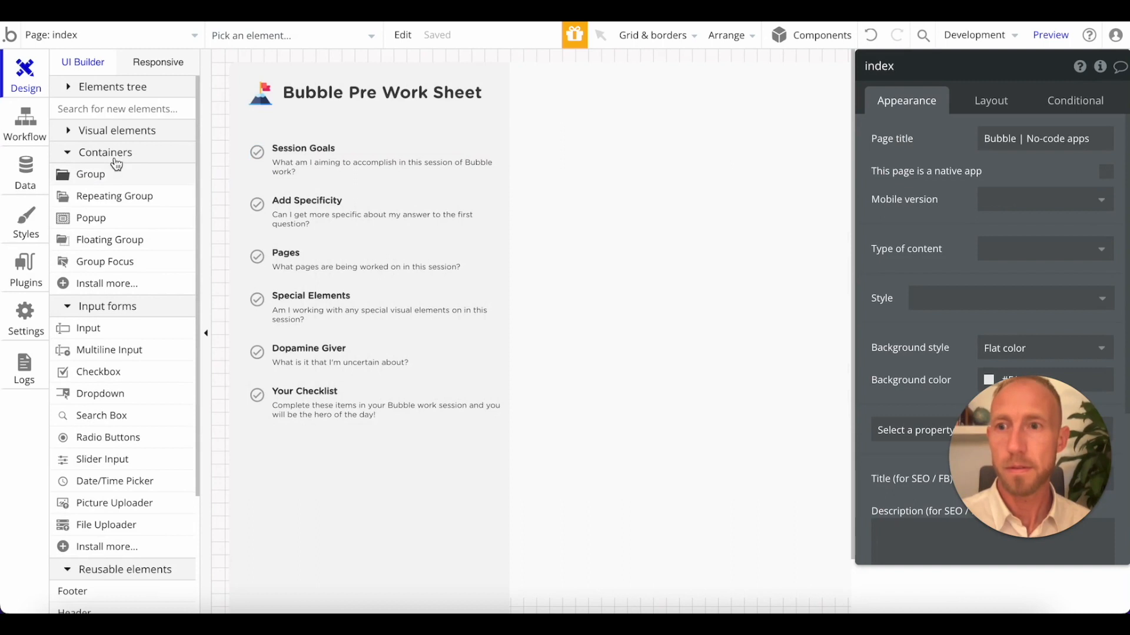
Search the element palette for "check" and look through its categories for the Checkbox input element.
left_click(170, 129)
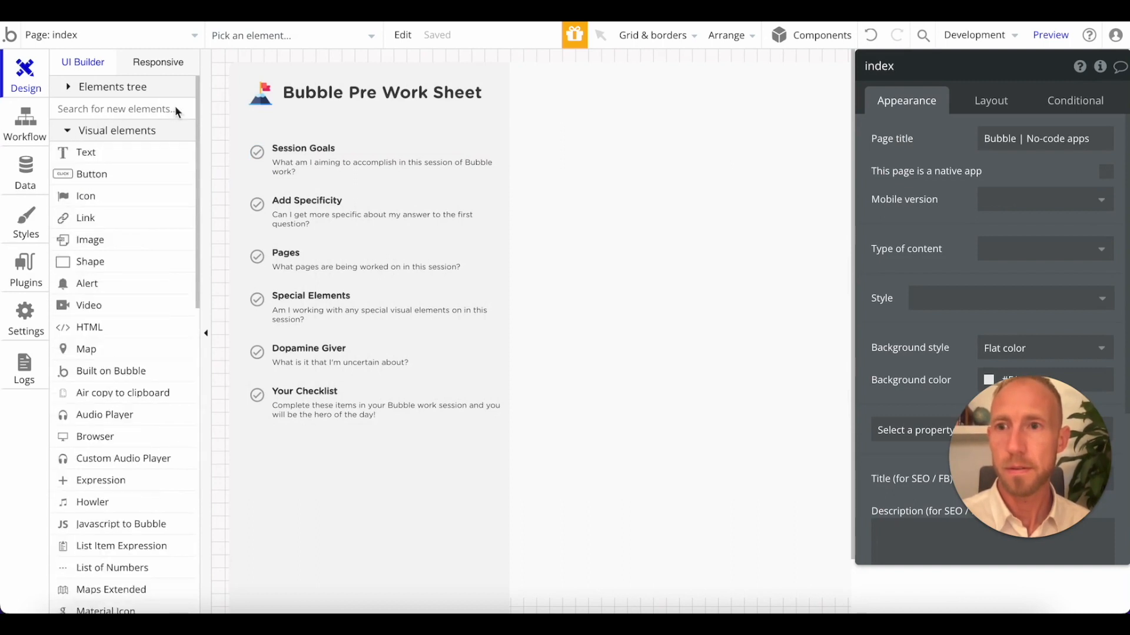
type("check")
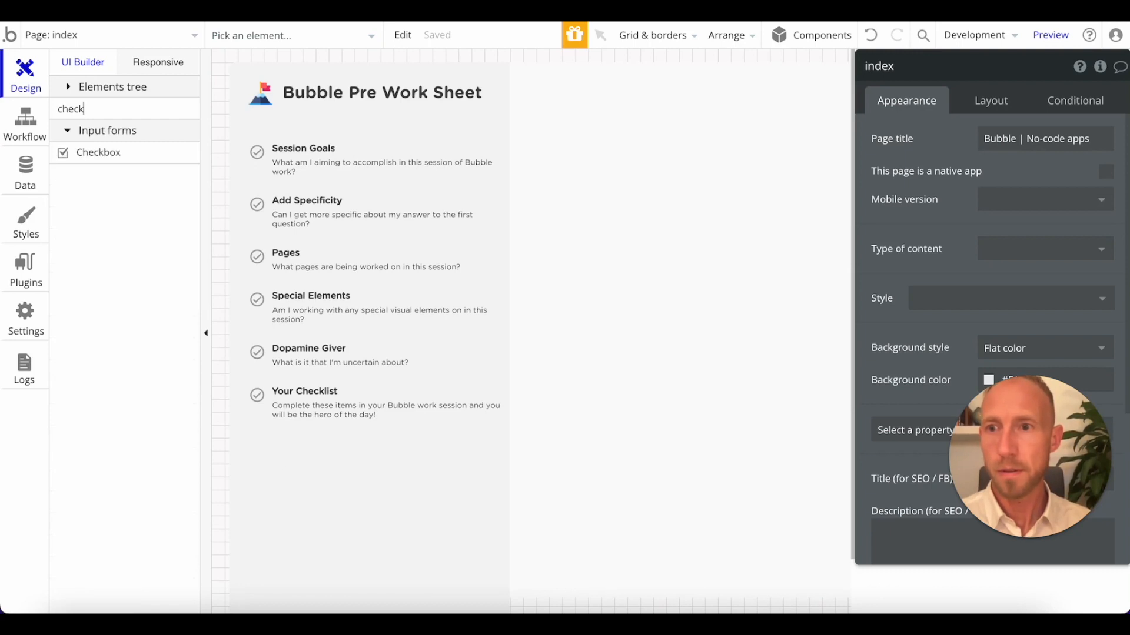
left_click(110, 155)
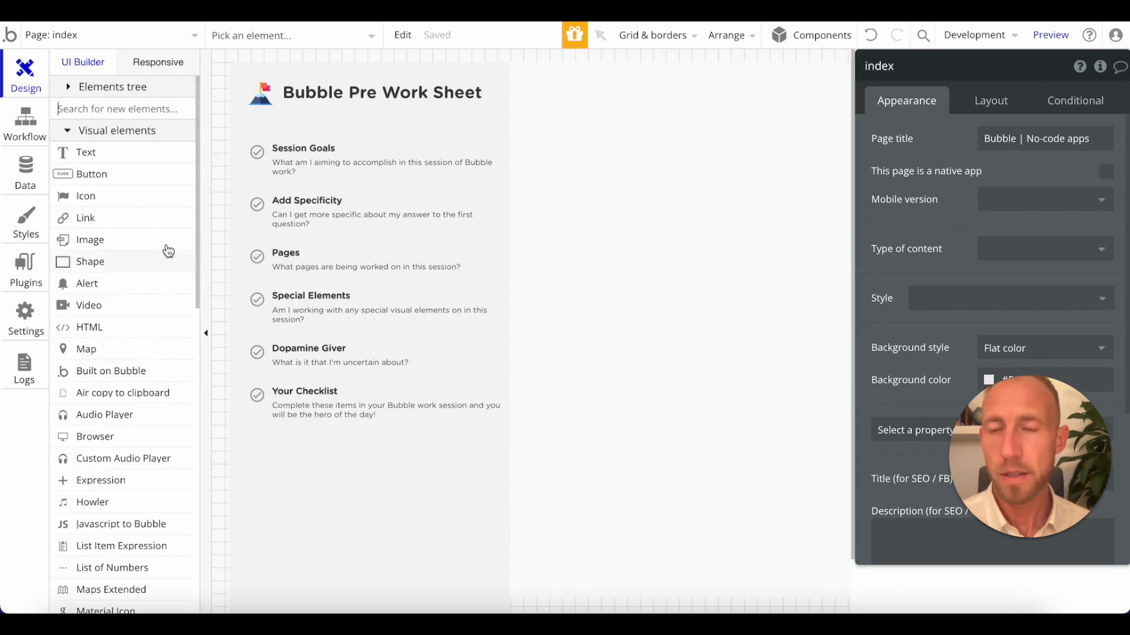
scroll(165, 247, "down", 15)
scroll(154, 363, "up", 10)
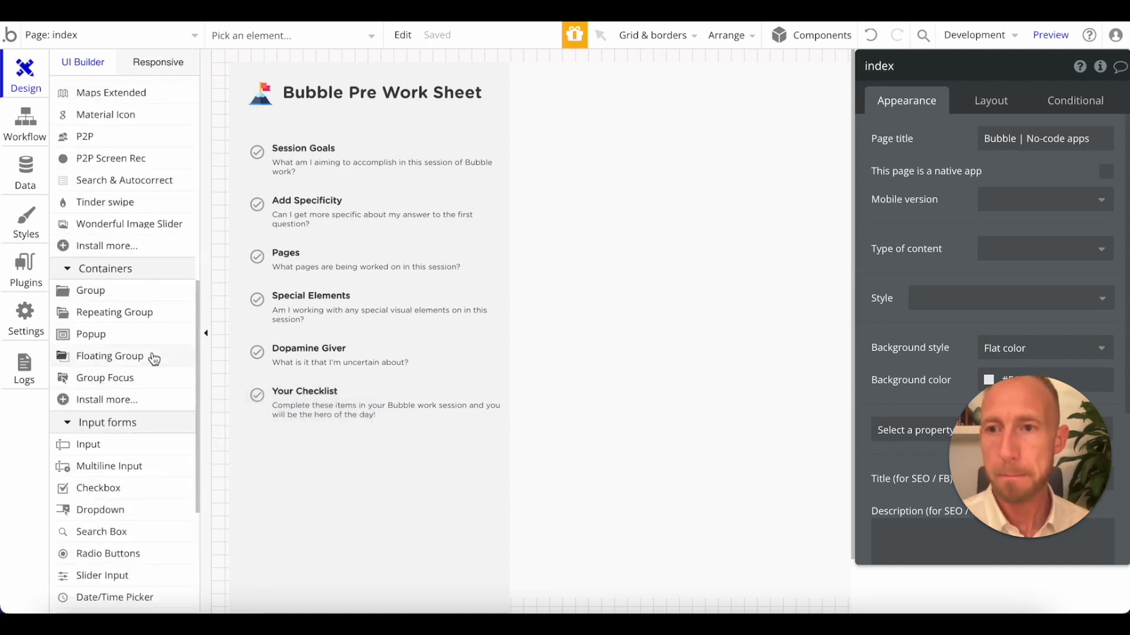
mouse_move(147, 286)
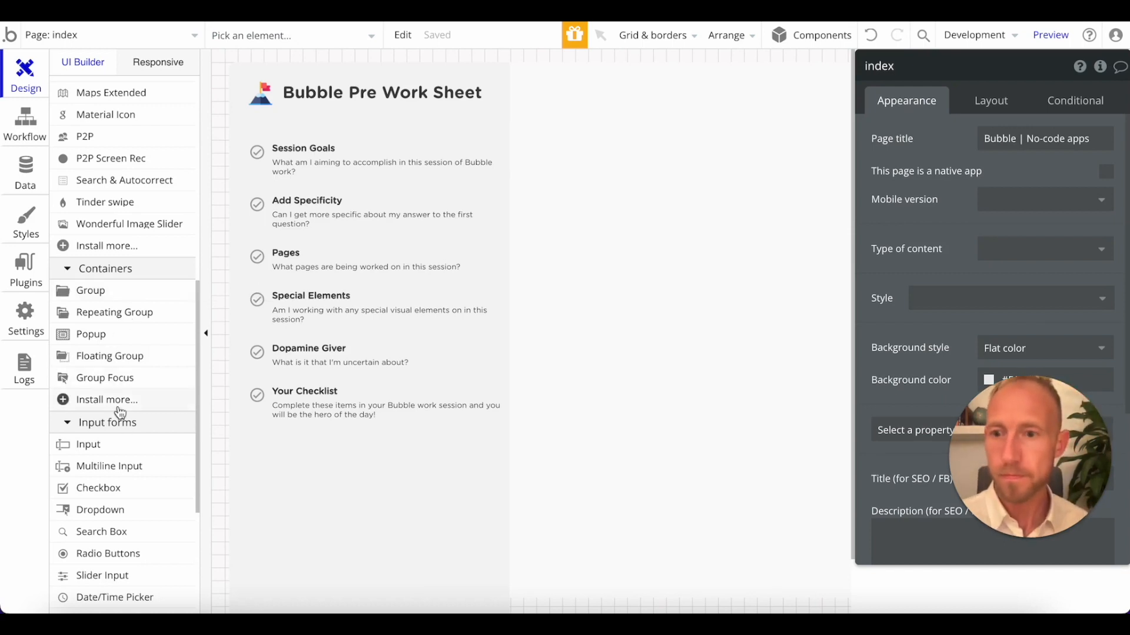
Expand the elements tree and place a Checkbox input element on the page beside the G - Left group.
left_click(100, 498)
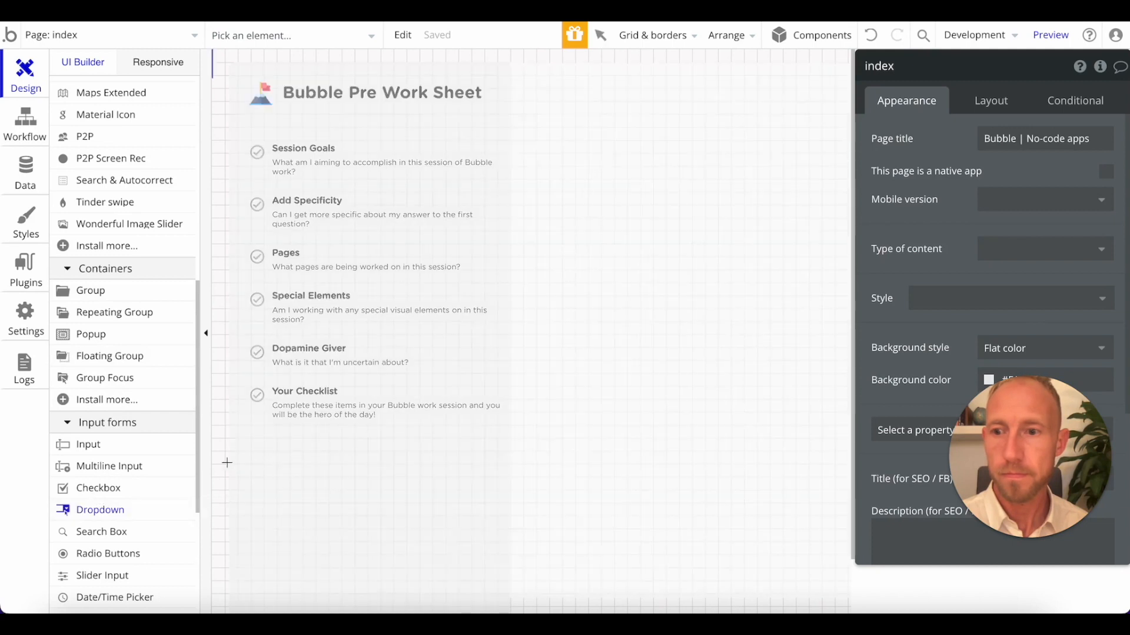
left_click(94, 485)
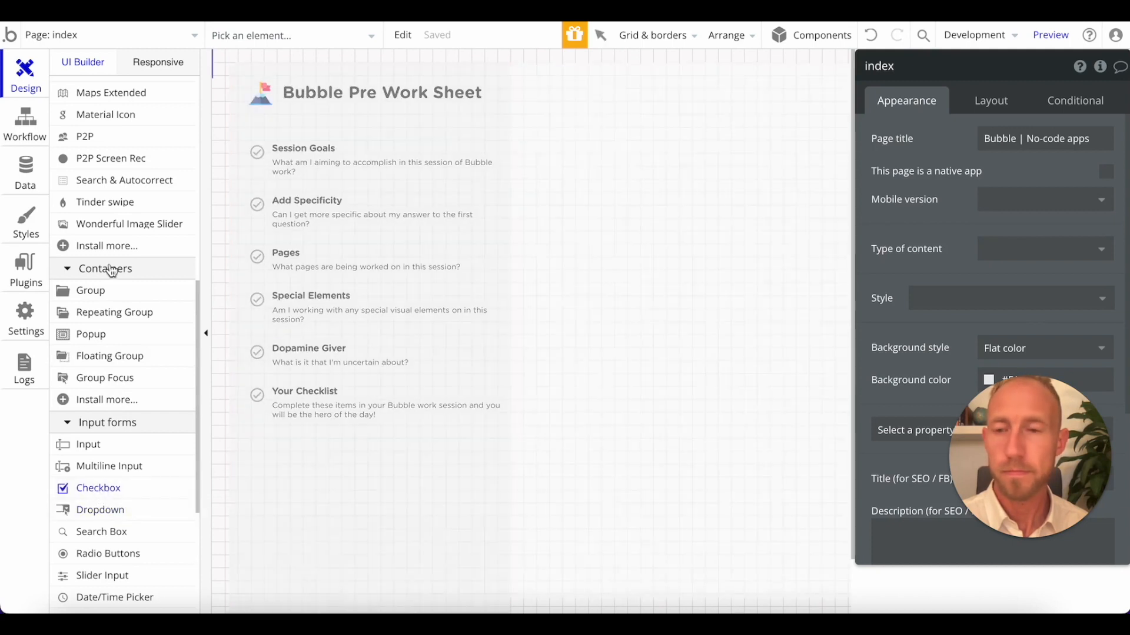
scroll(93, 290, "up", 8)
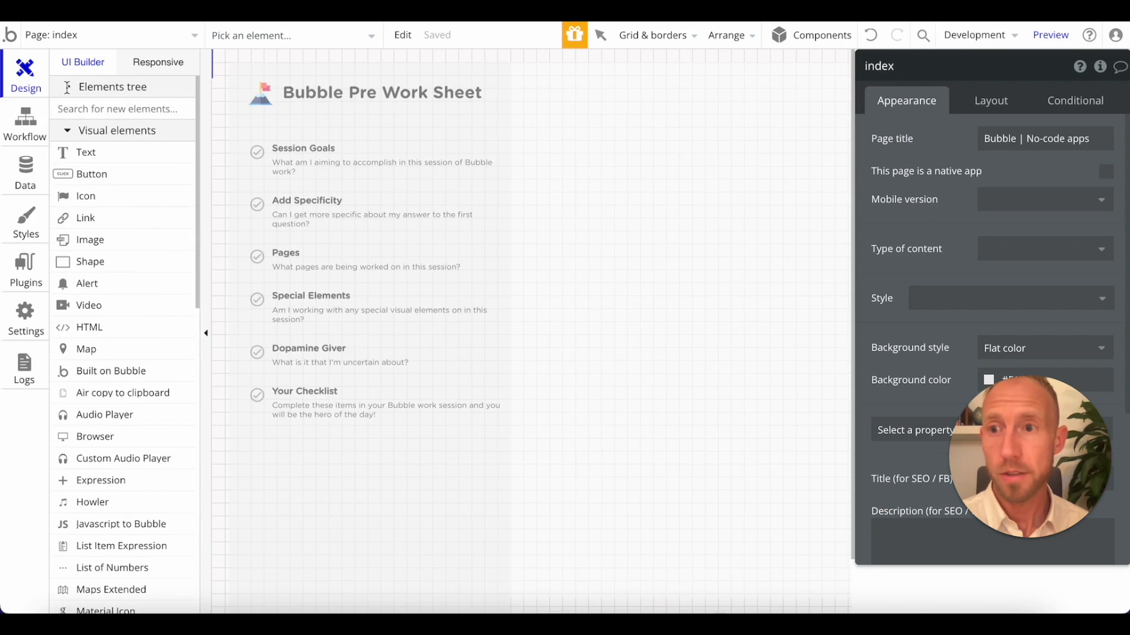
left_click(67, 86)
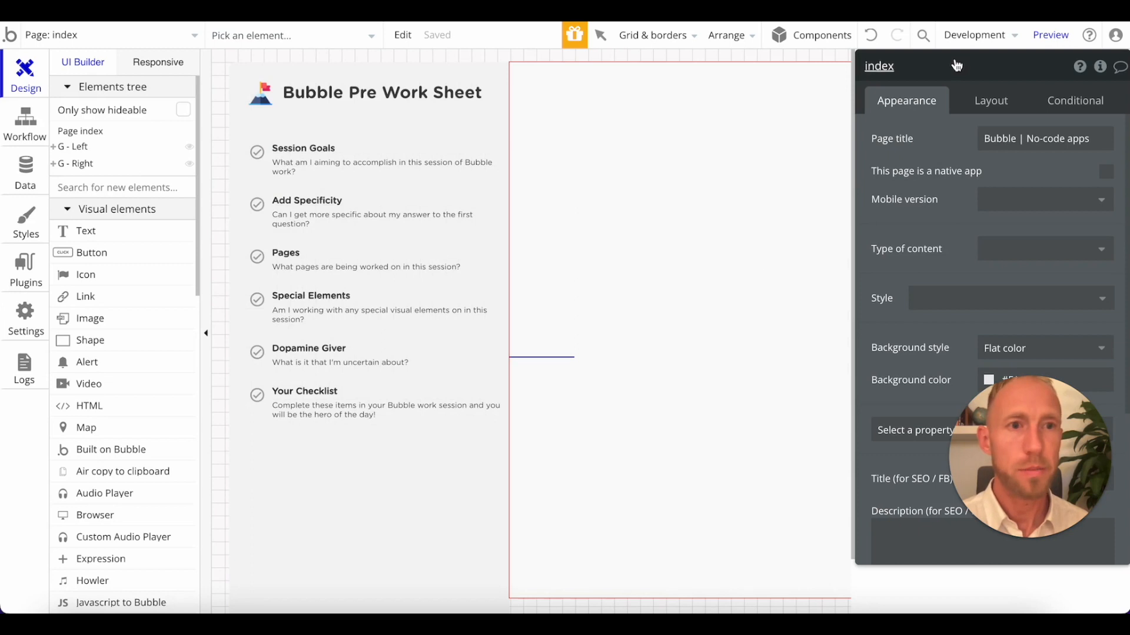
left_click_drag(605, 118, 704, 170)
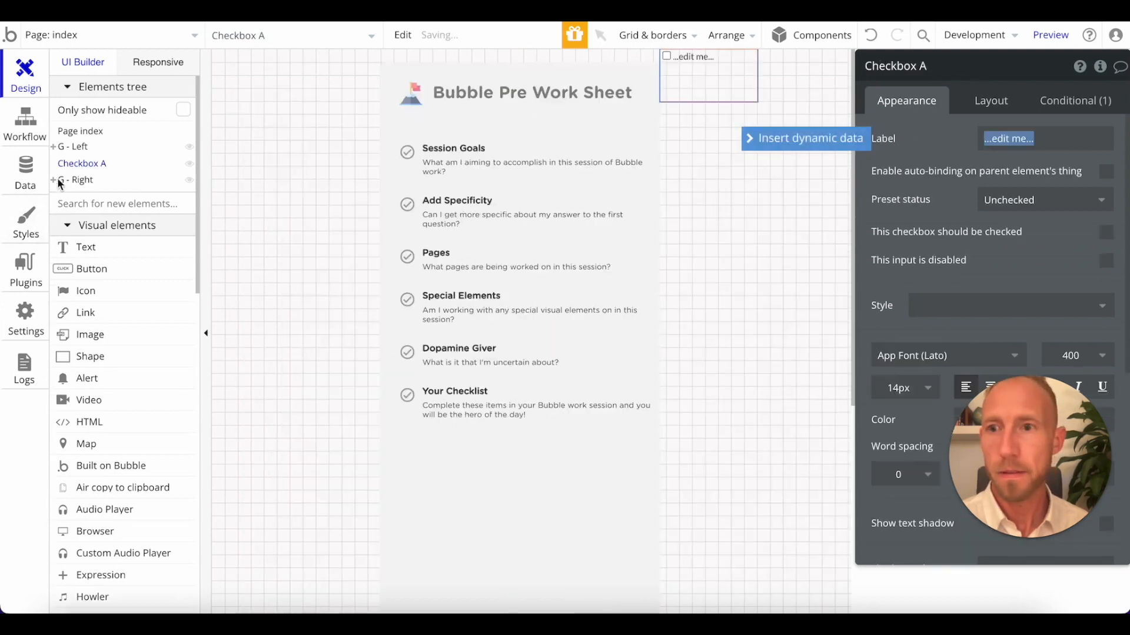
Look over the page's workflow events, including the page-loaded event, and return to the page design.
left_click(54, 201)
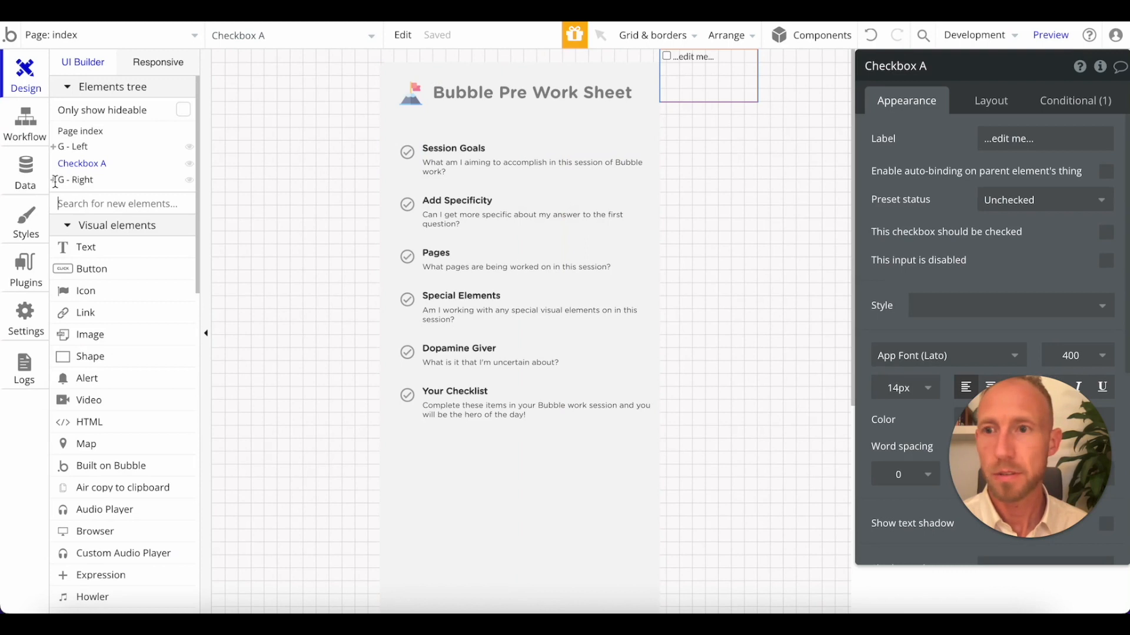
left_click(25, 120)
left_click(20, 162)
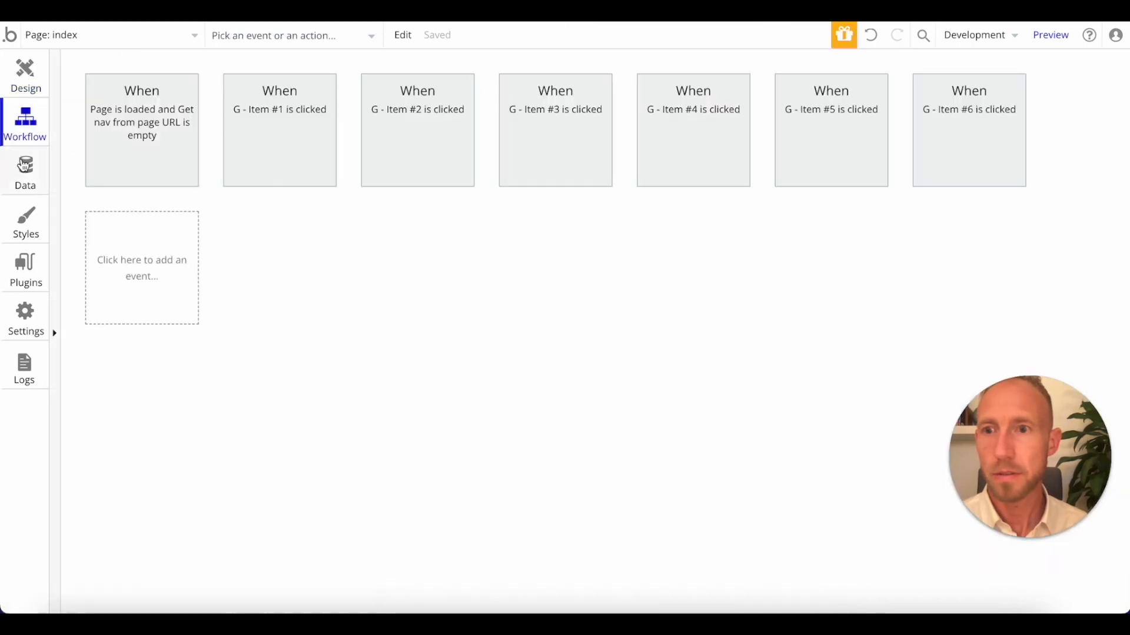
left_click(24, 121)
left_click(174, 148)
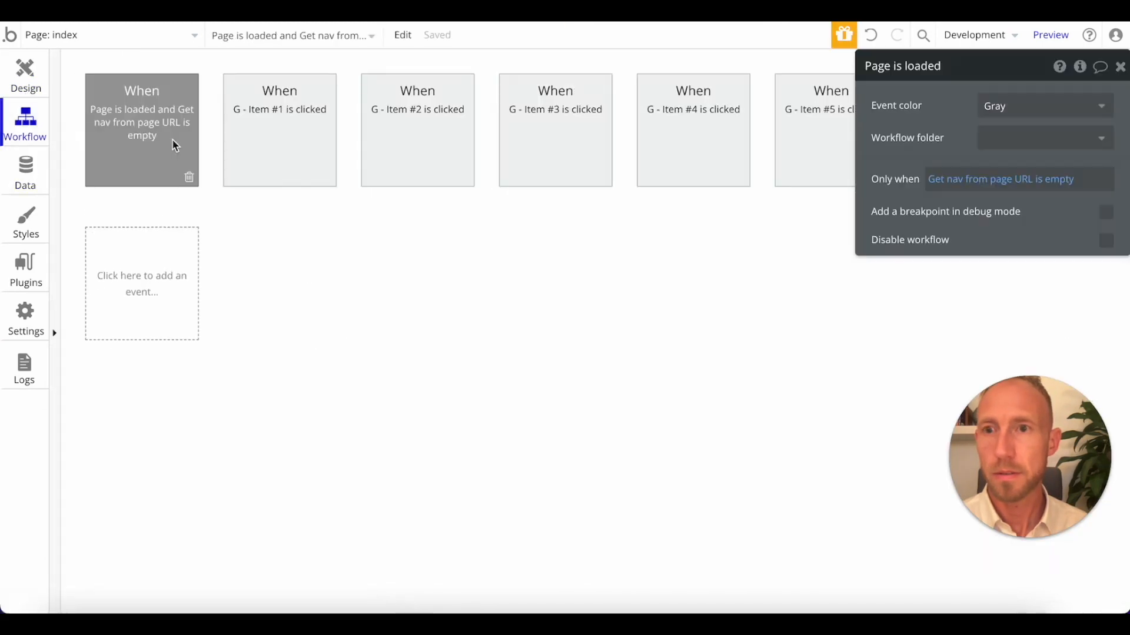
left_click(275, 144)
left_click(25, 74)
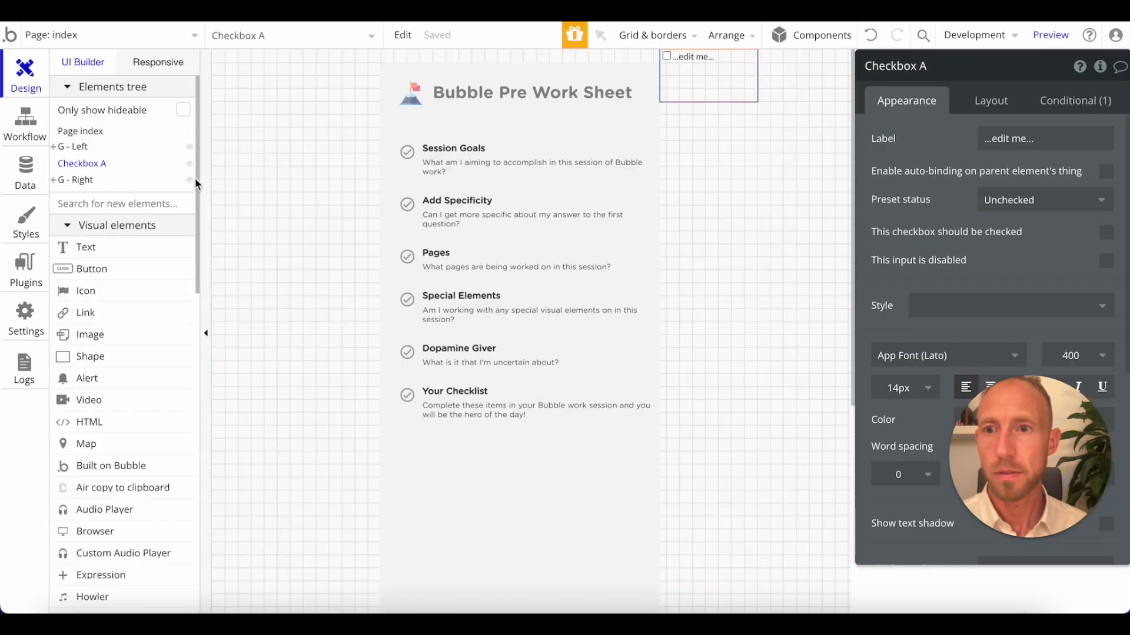
Reload the index page in the Bubble editor.
left_click(703, 157)
left_click(719, 63)
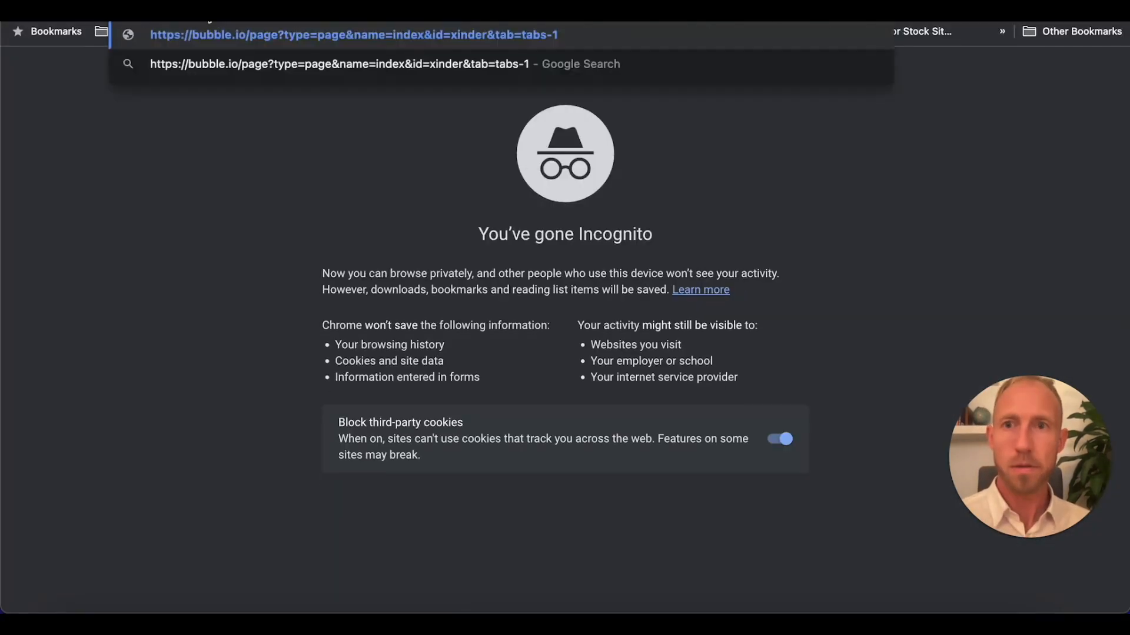
key("Return")
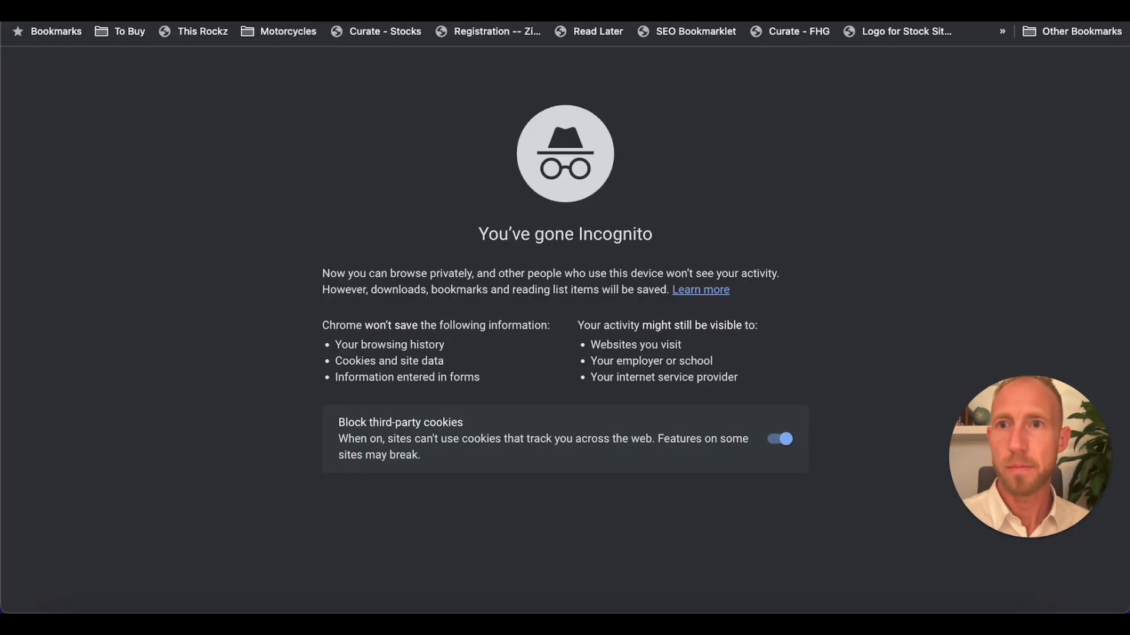
left_click(335, 32)
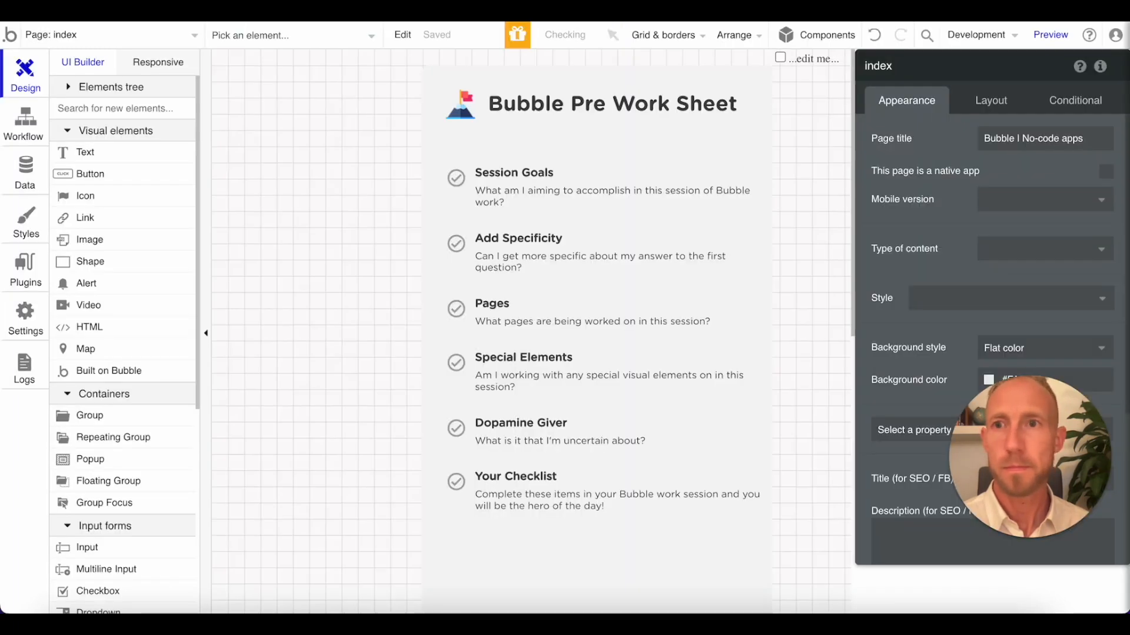
Expand the elements tree through G - Right to show G - Panel #5 and its child elements.
left_click(810, 63)
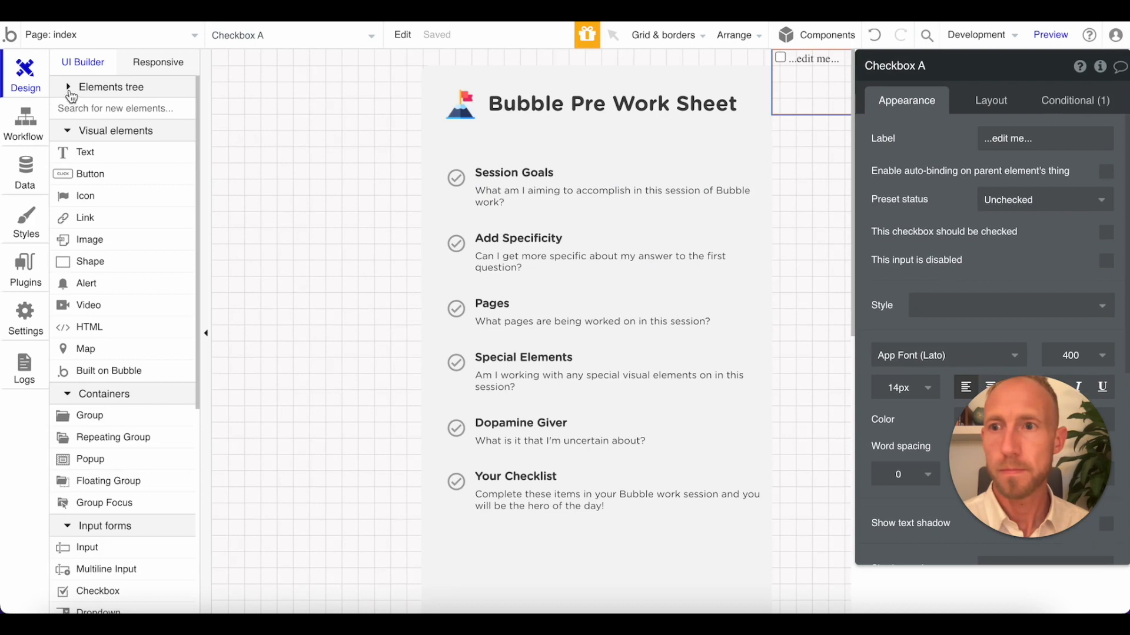
left_click(69, 93)
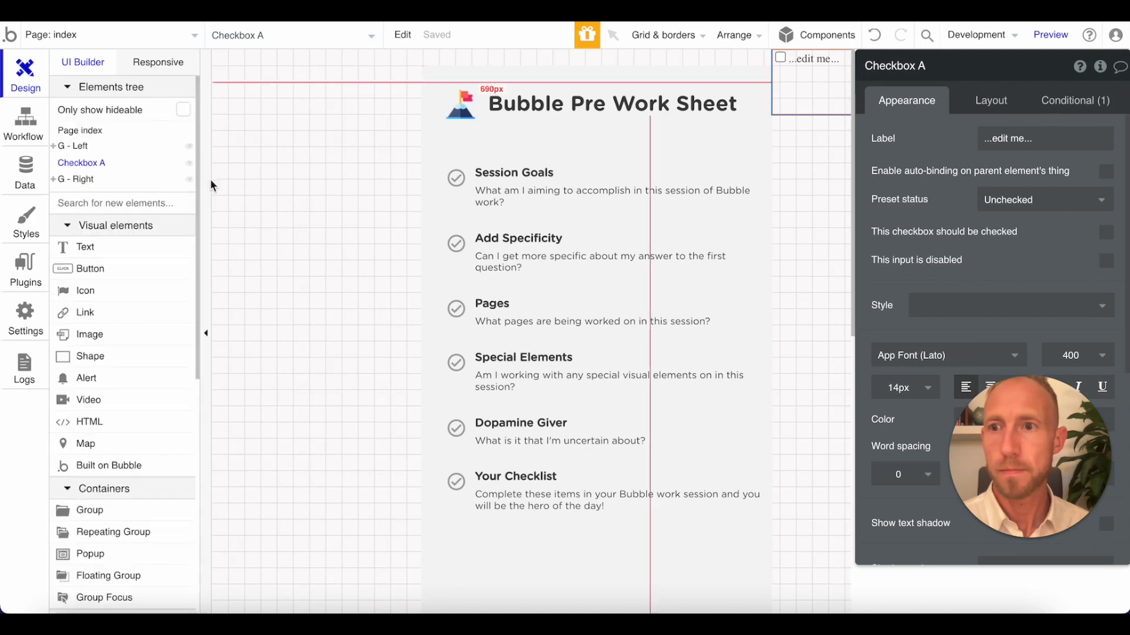
left_click(55, 180)
left_click(62, 283)
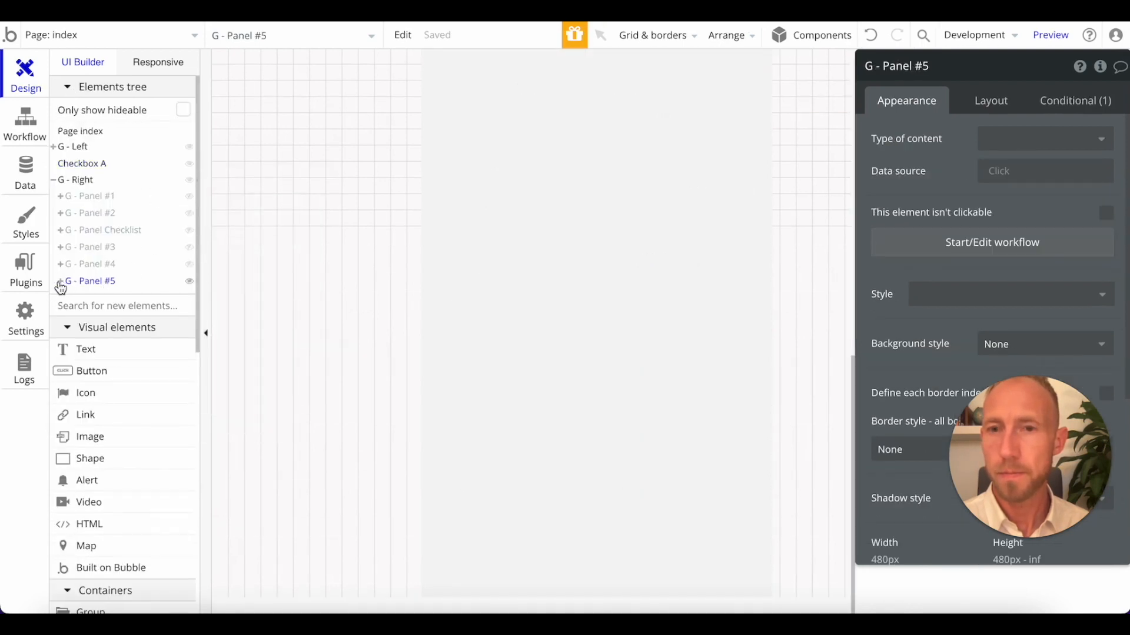
left_click(60, 282)
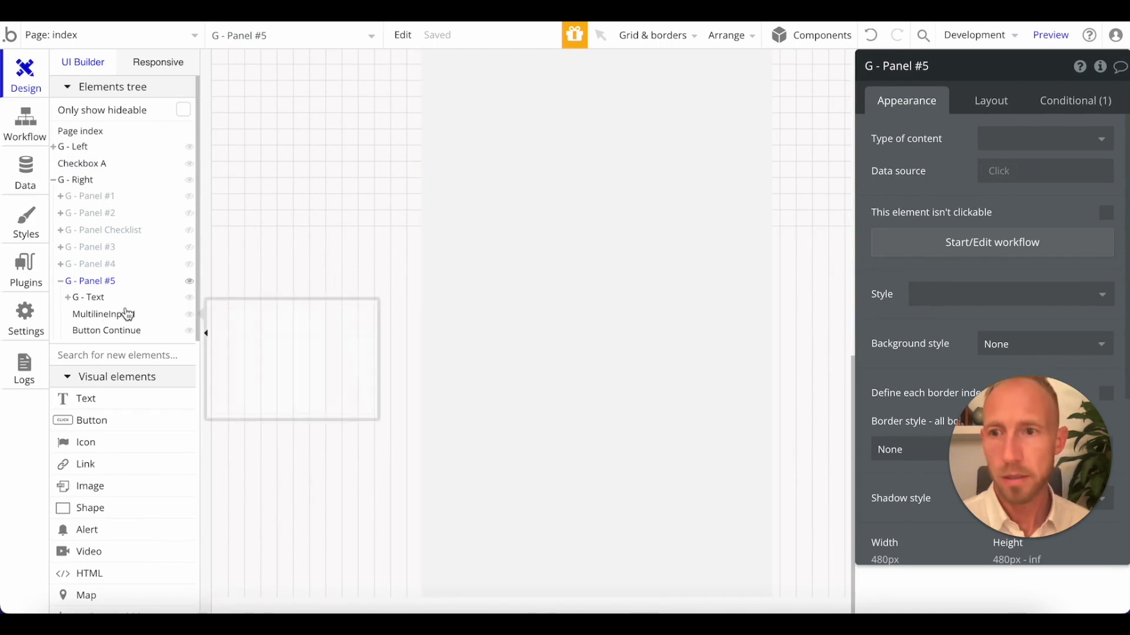
Move Checkbox A into G - Panel Checklist within G - Right, showing that panel and hiding G - Panel #5.
left_click_drag(77, 166, 98, 312)
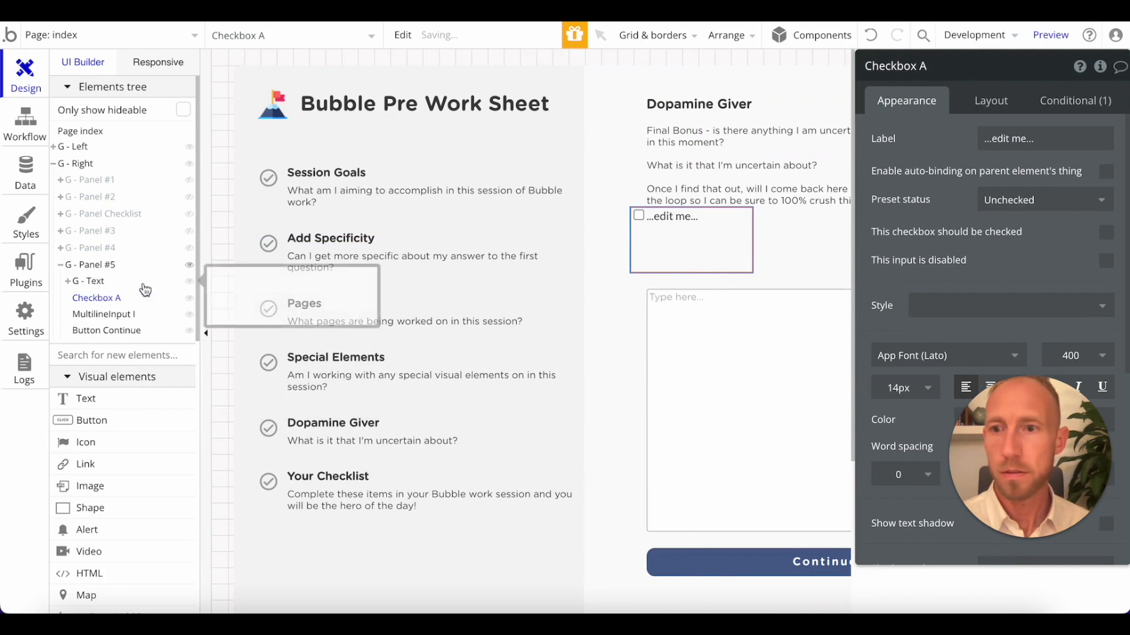
left_click(189, 213)
left_click_drag(108, 300, 119, 220)
left_click(61, 265)
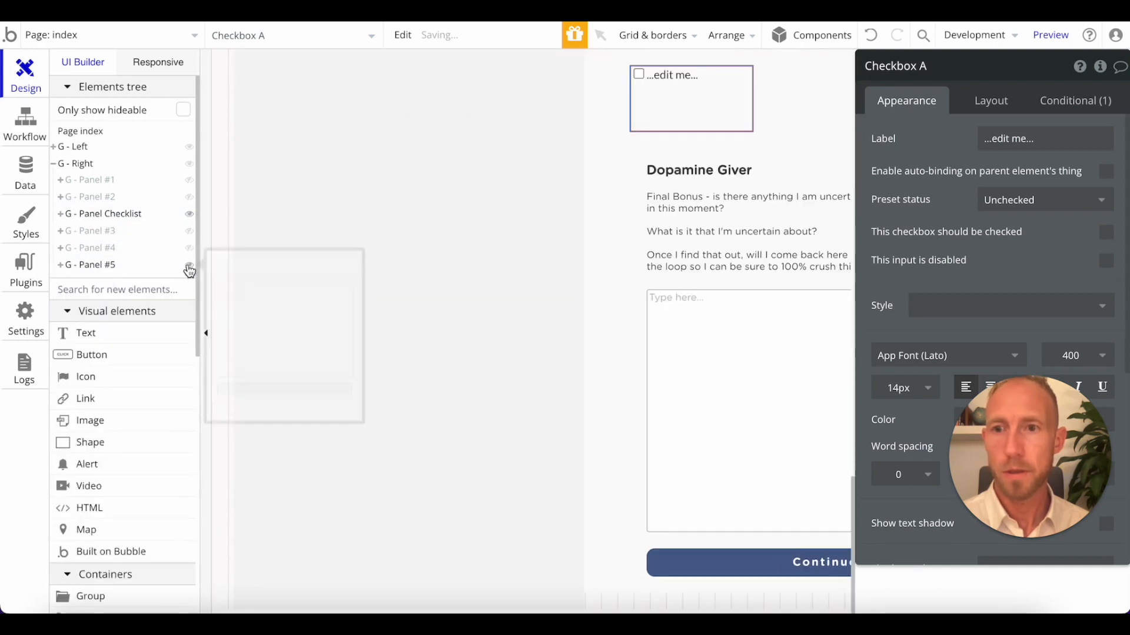
left_click(189, 264)
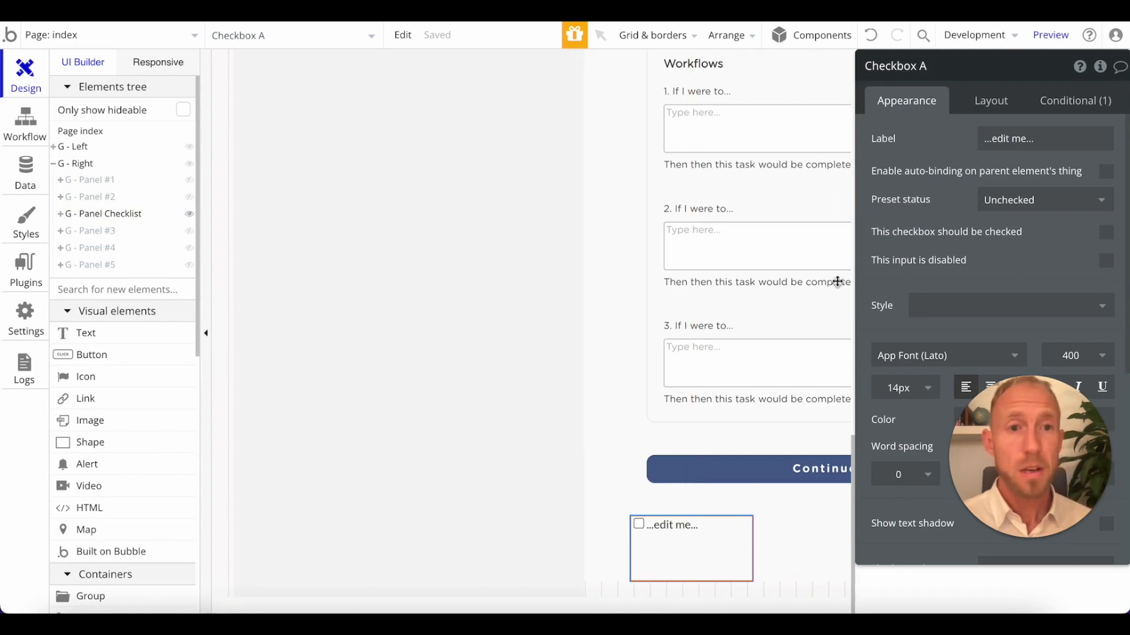
Set the editor canvas zoom to 80% while working on the checklist panel.
scroll(743, 321, "up", 2)
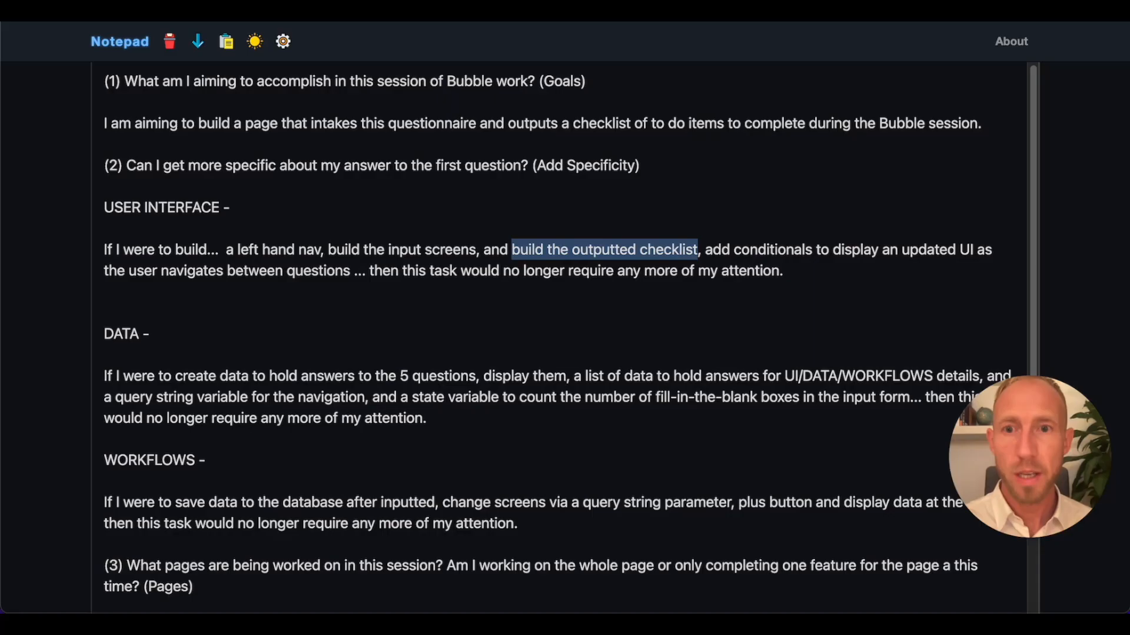
left_click(511, 247)
left_click_drag(500, 249, 773, 270)
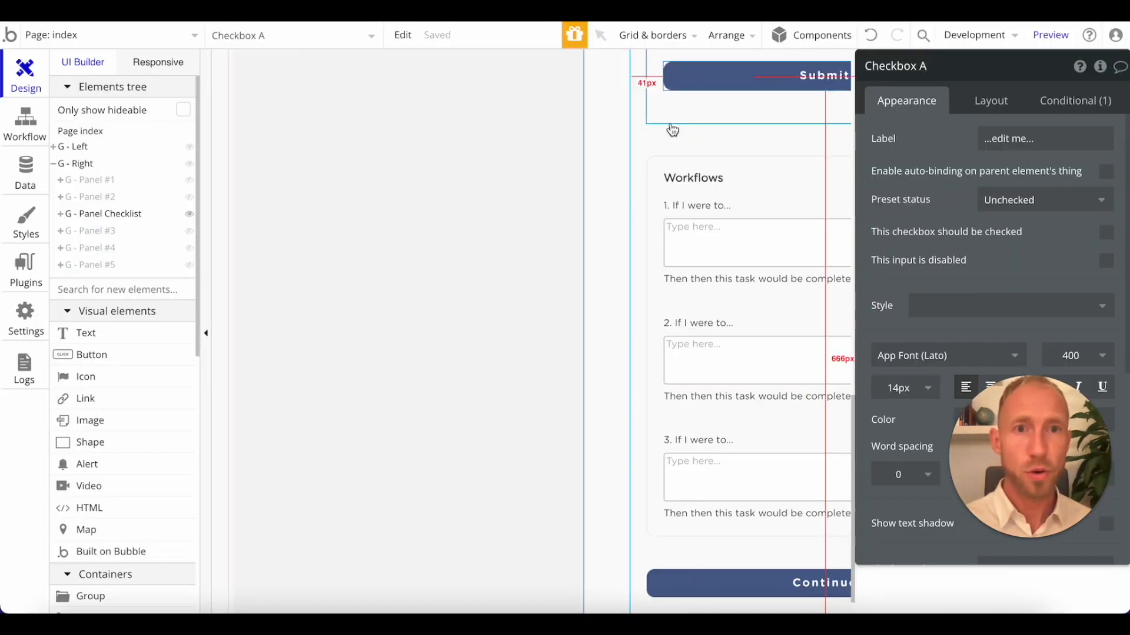
left_click(649, 34)
left_click_drag(649, 382, 632, 378)
type("80")
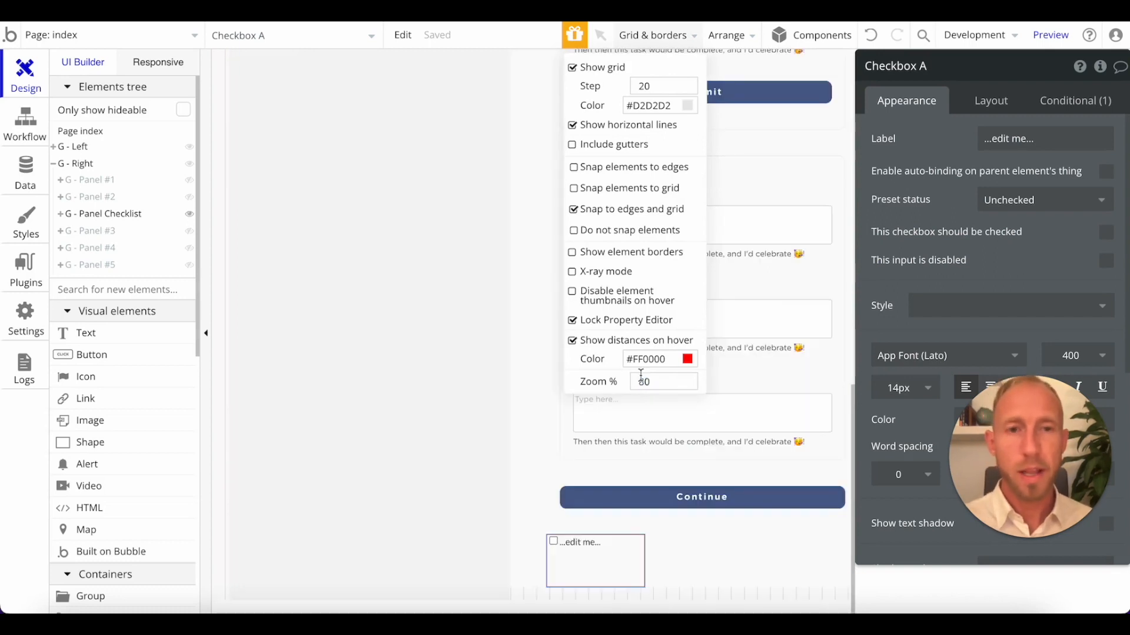
left_click(456, 421)
Switch to Notepad and review the session notes on User Interface, Data and Workflows.
scroll(510, 402, "up", 10)
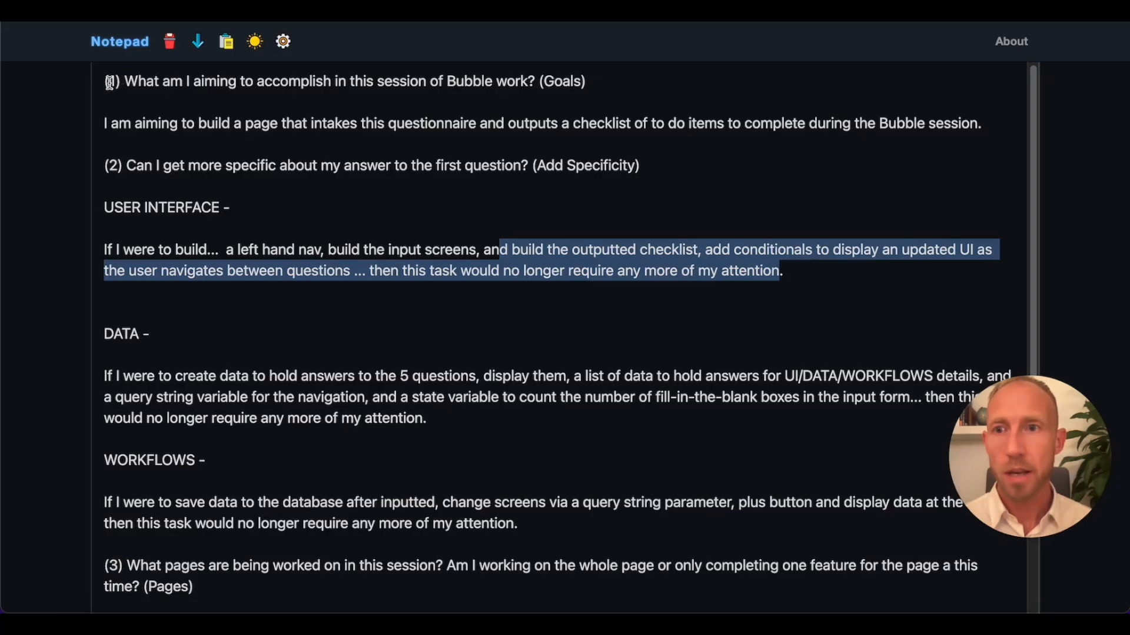
left_click_drag(105, 81, 478, 374)
left_click(478, 374)
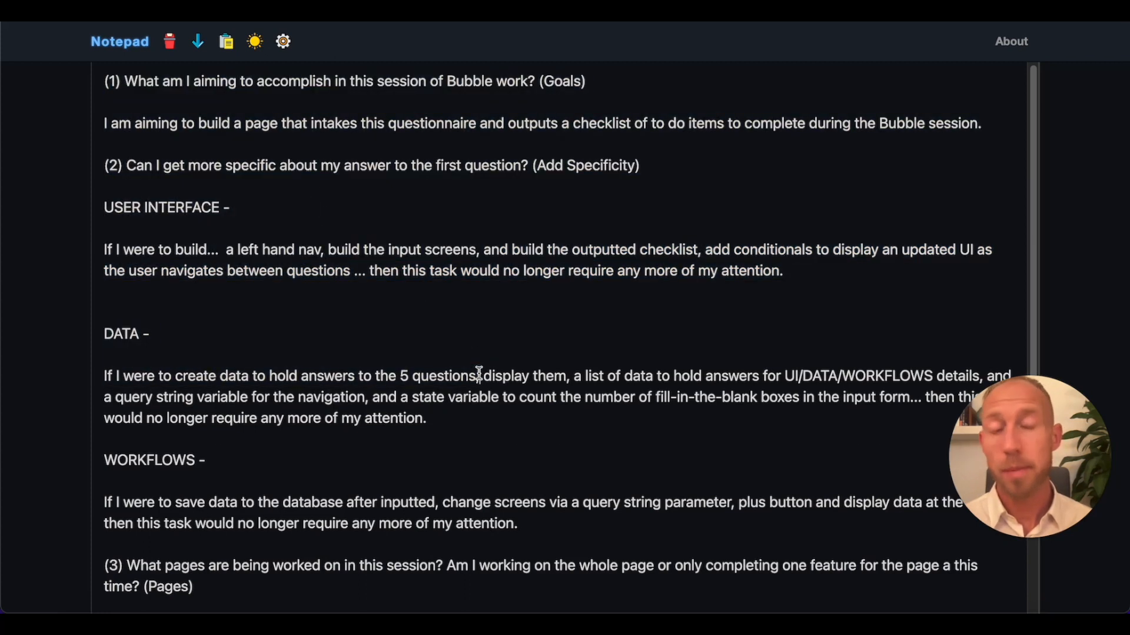
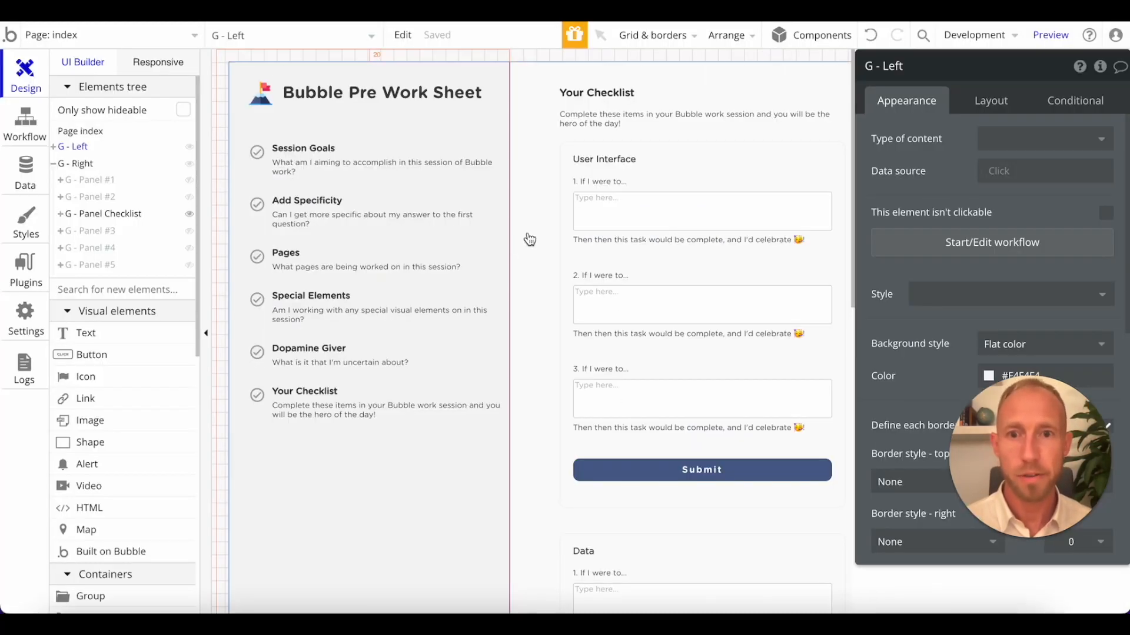
Try to move the G - Panel Checklist group below G - Panel #5 in the elements tree.
left_click(529, 235)
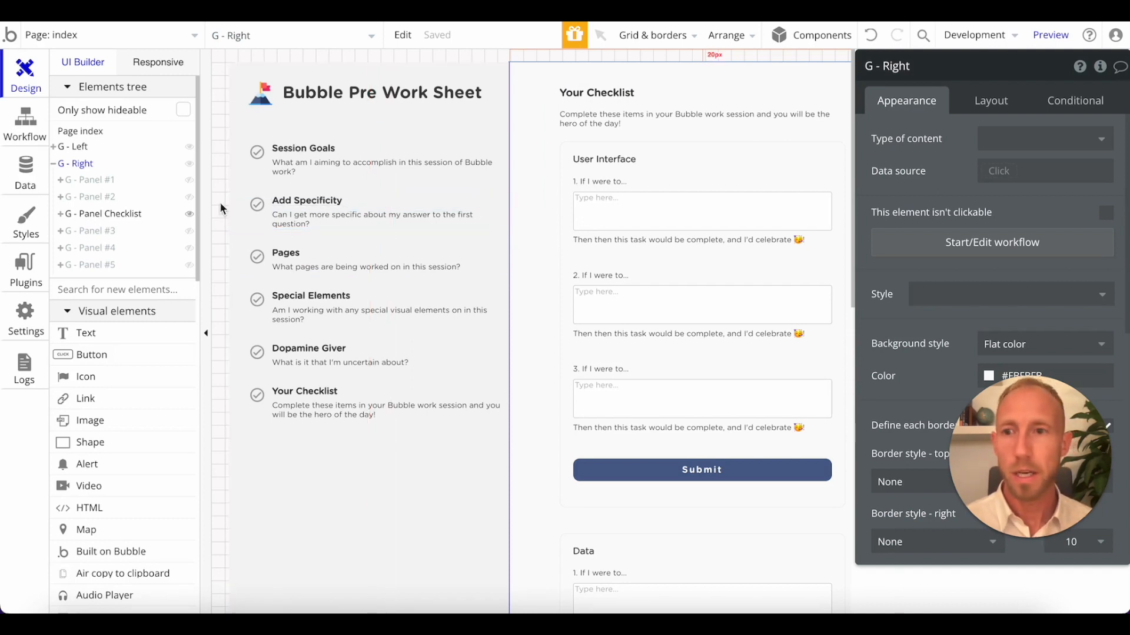
left_click(124, 214)
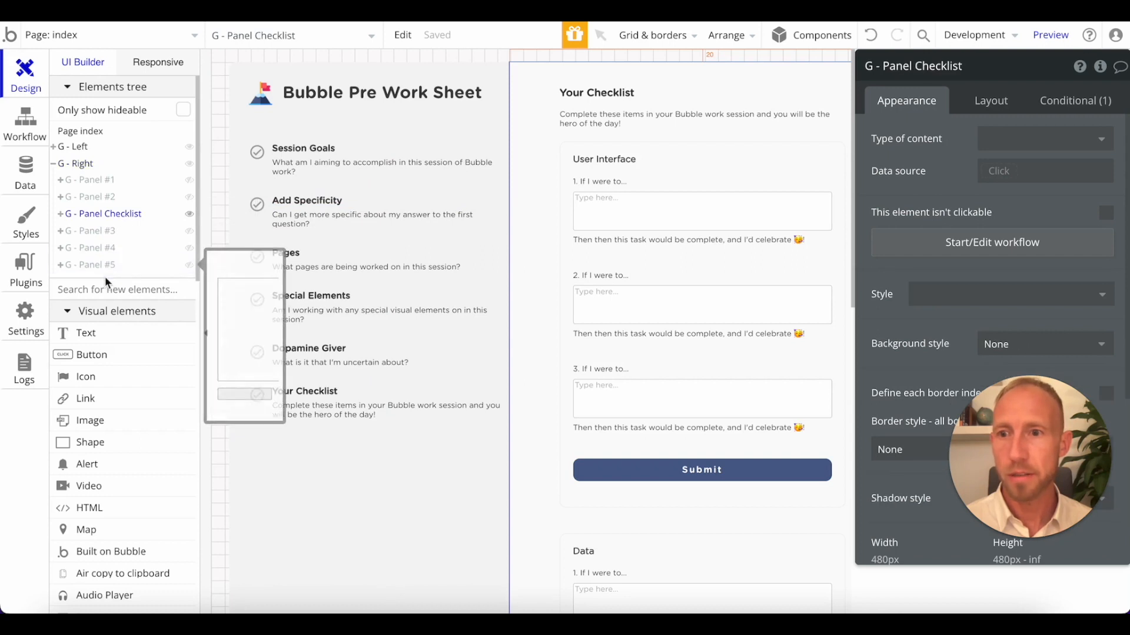
left_click_drag(202, 273, 200, 272)
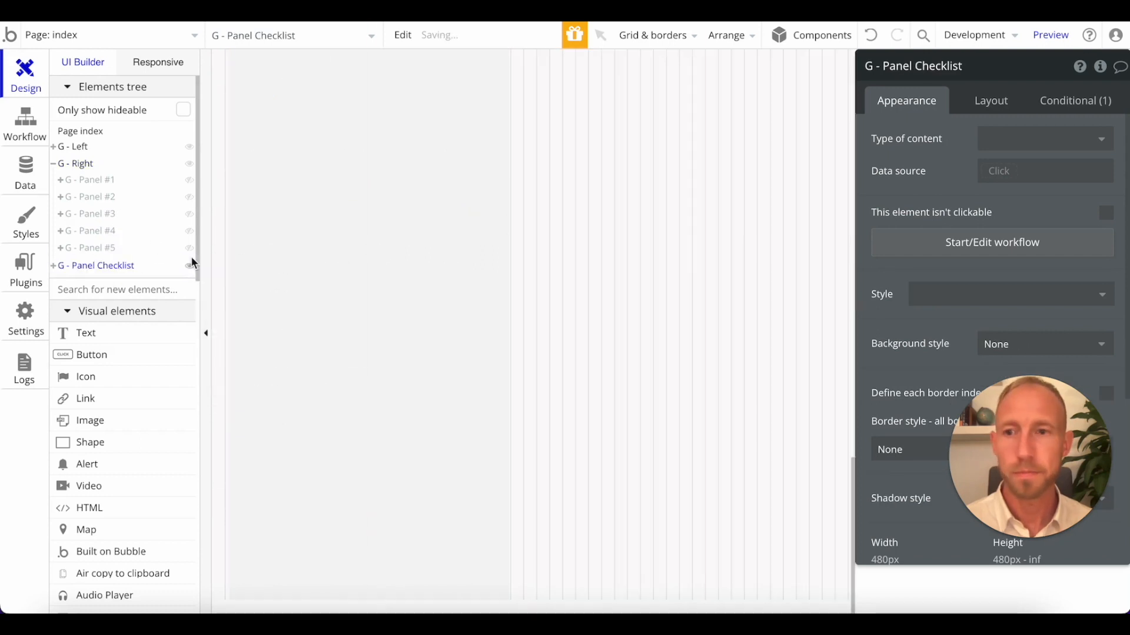
left_click(555, 269)
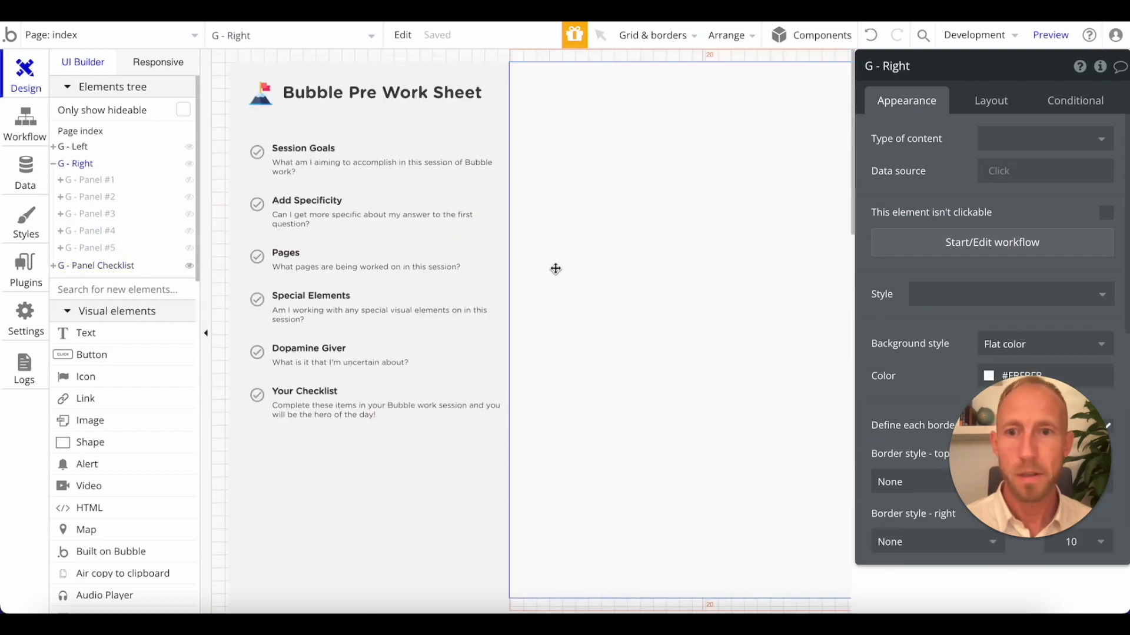
Expand the G - Panel Checklist group, compare its canvas display with G - Panel #5, and look through its child elements.
left_click(53, 266)
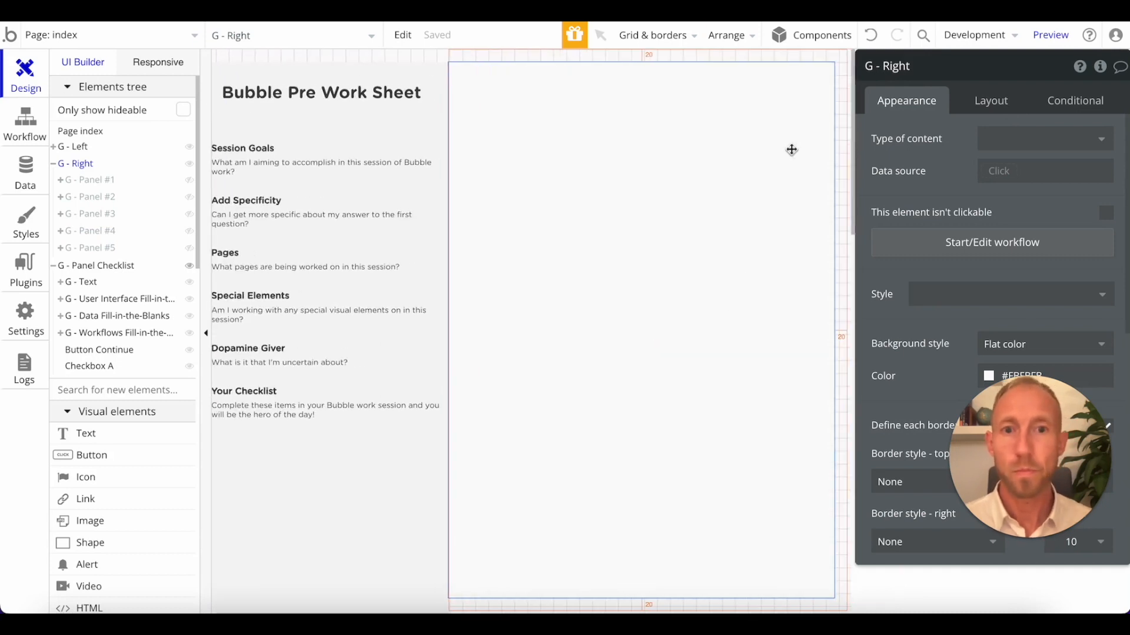
left_click_drag(98, 350, 192, 270)
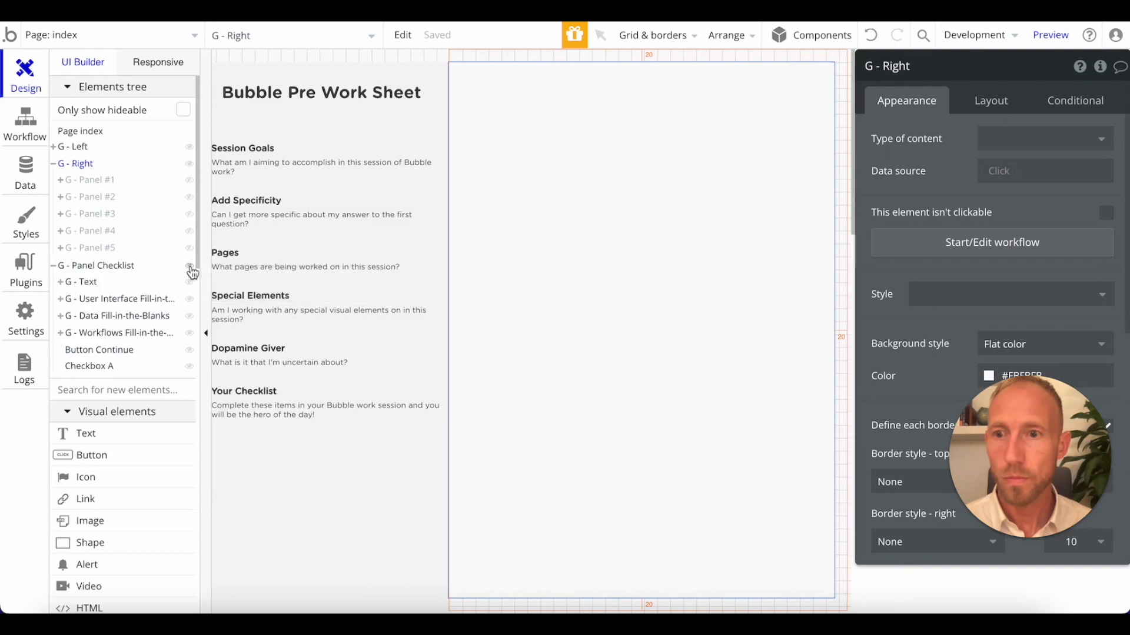
left_click(189, 263)
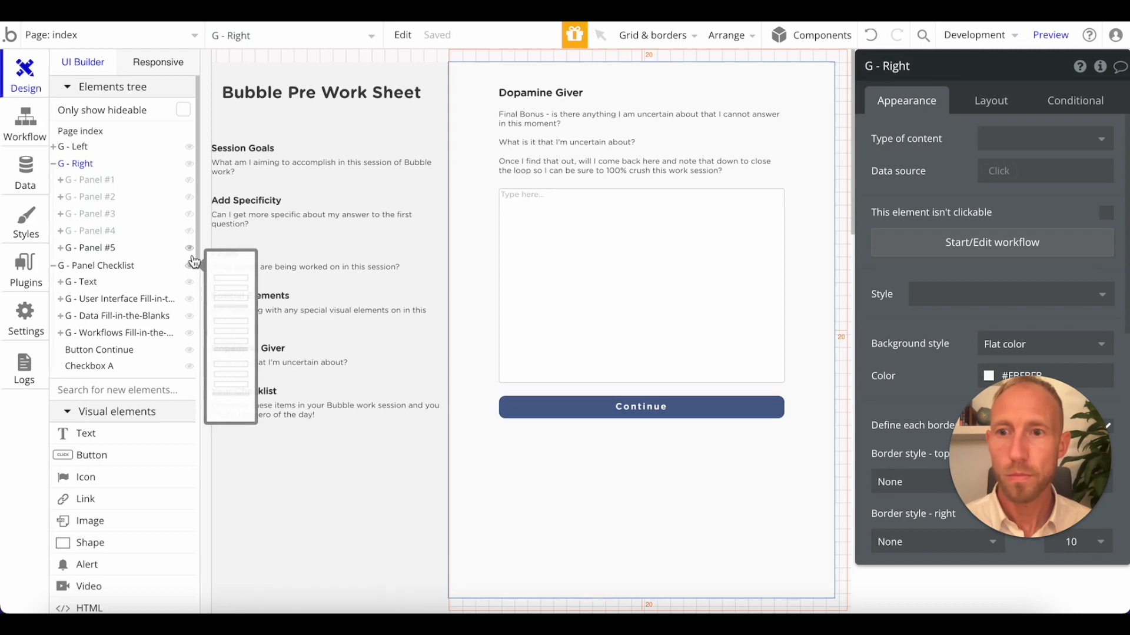
left_click(193, 259)
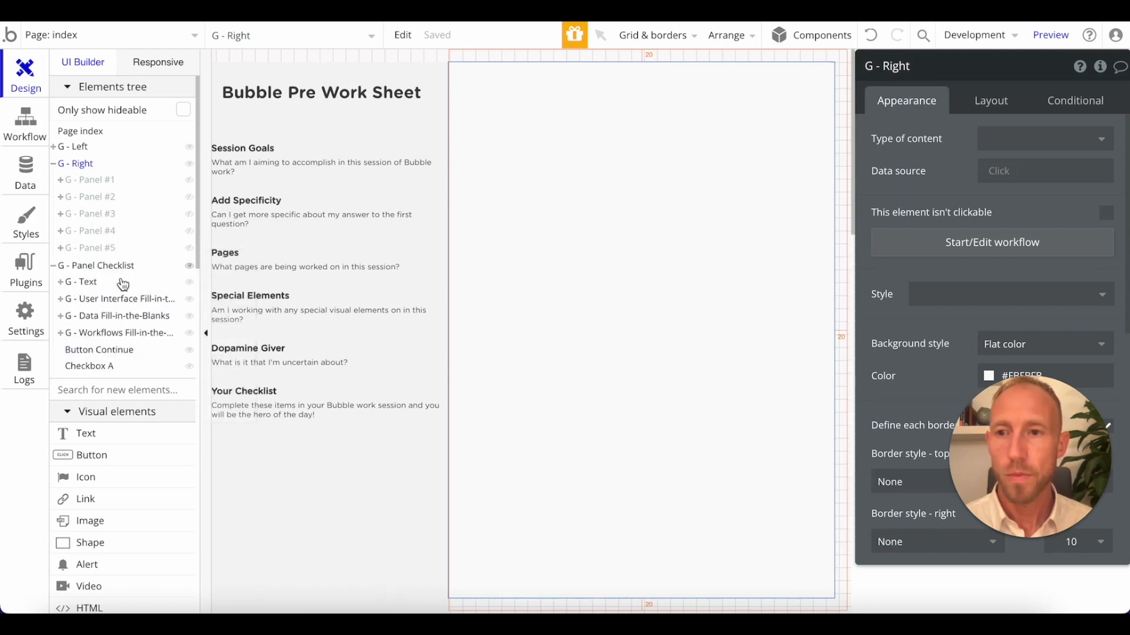
scroll(121, 285, "down", 2)
scroll(517, 297, "down", 5)
scroll(516, 297, "up", 5)
scroll(118, 235, "up", 1)
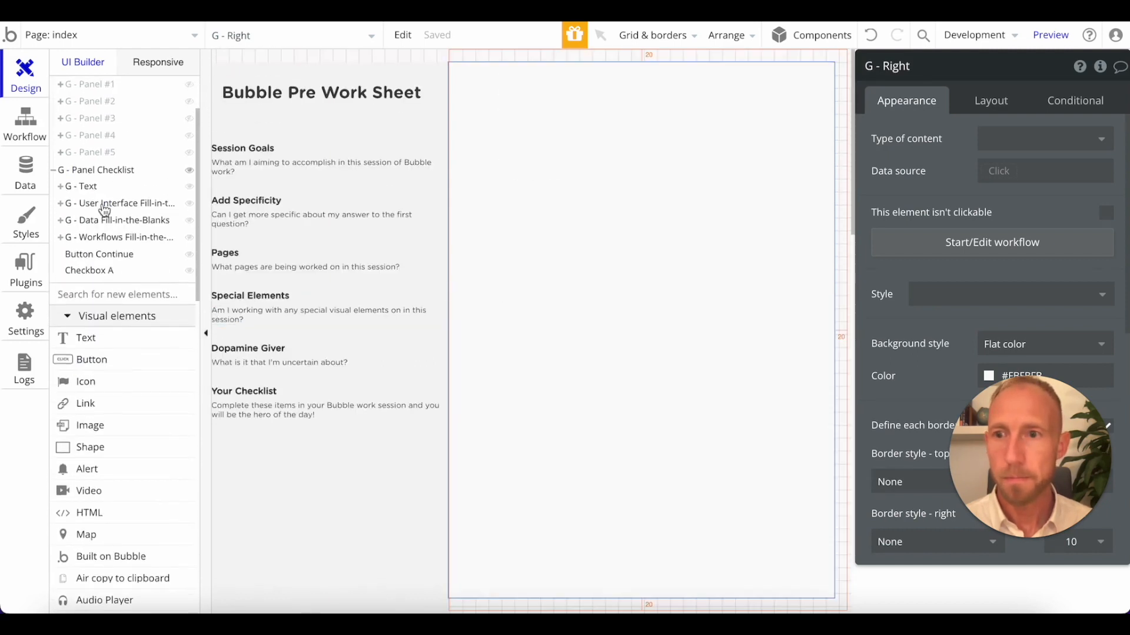
Examine the layout and conditions of the G - User Interface Fill-in-the-Blank group and the conditions of its parent, G - Panel Checklist.
left_click(92, 205)
left_click(62, 205)
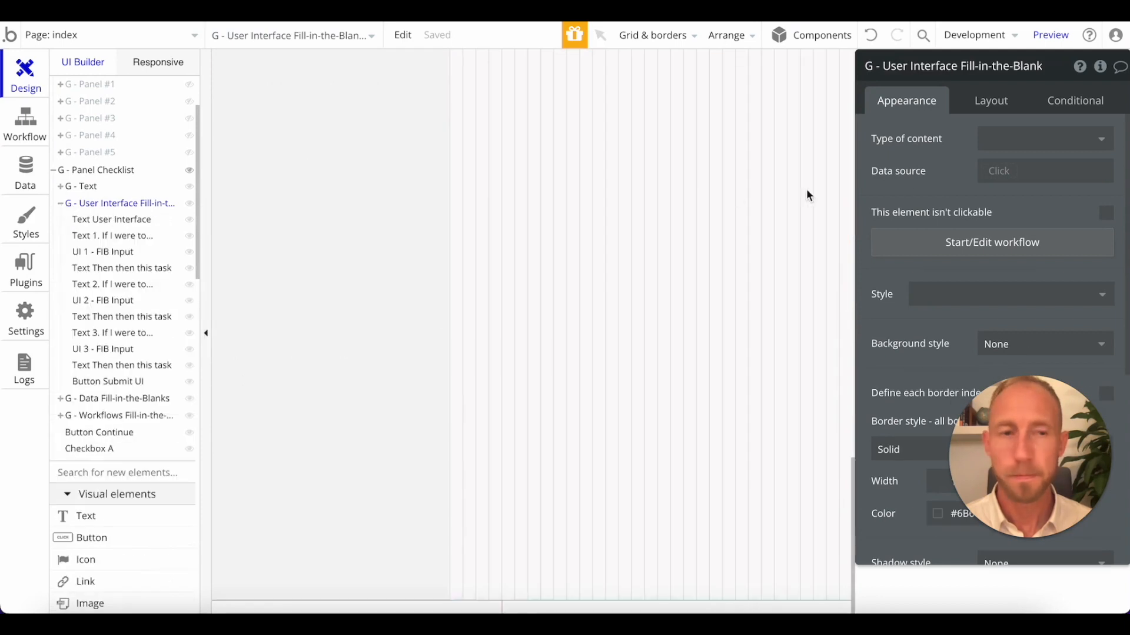
left_click(980, 104)
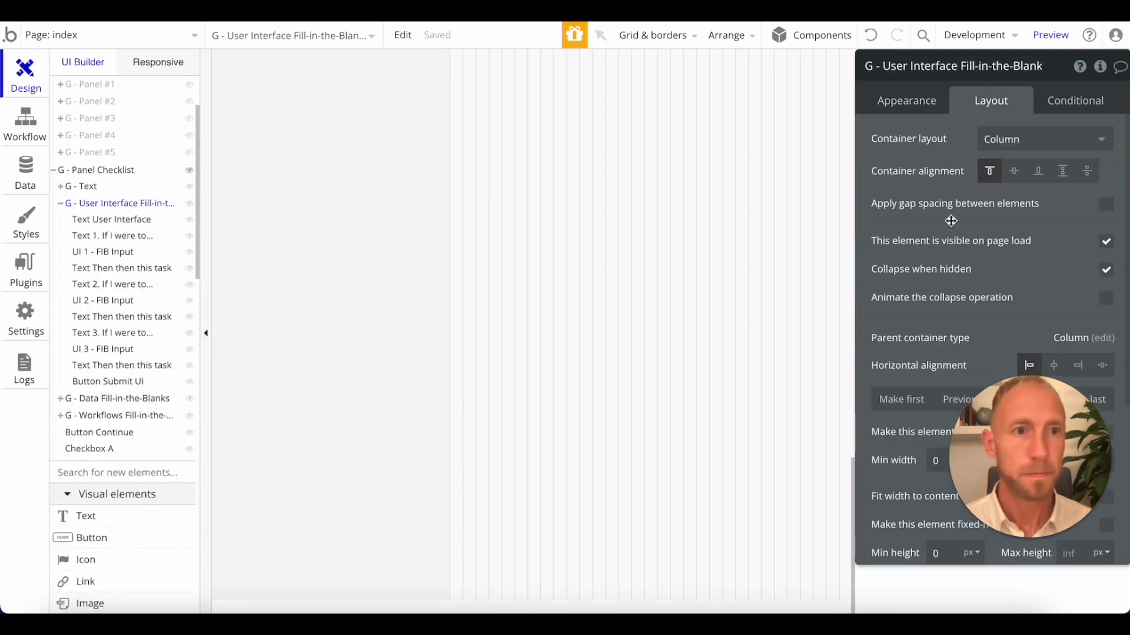
left_click(1102, 101)
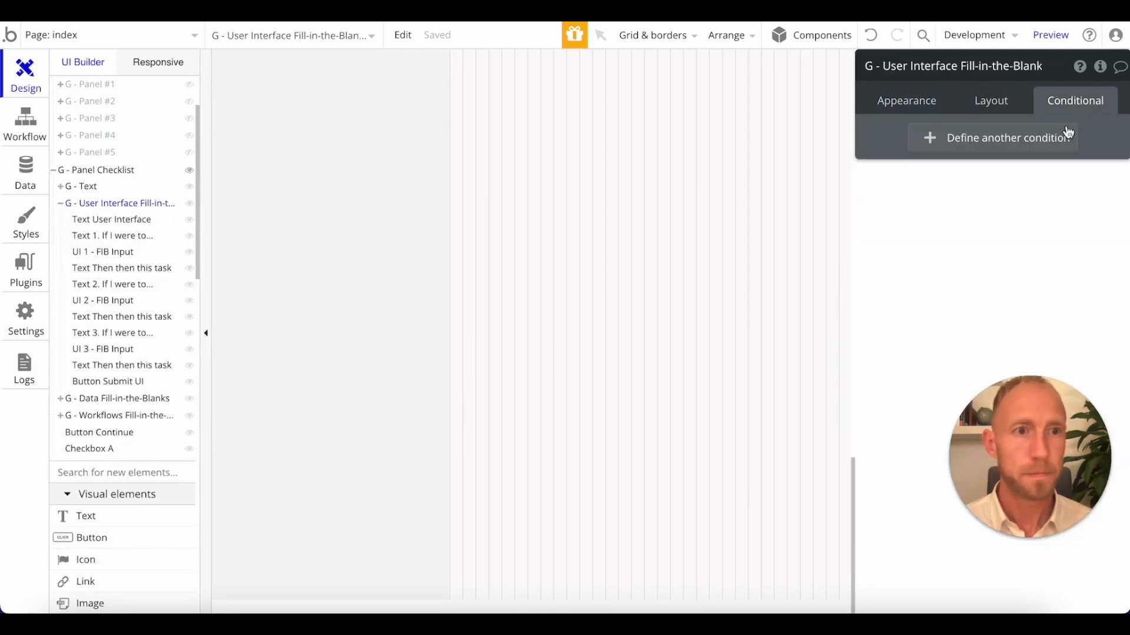
left_click(110, 172)
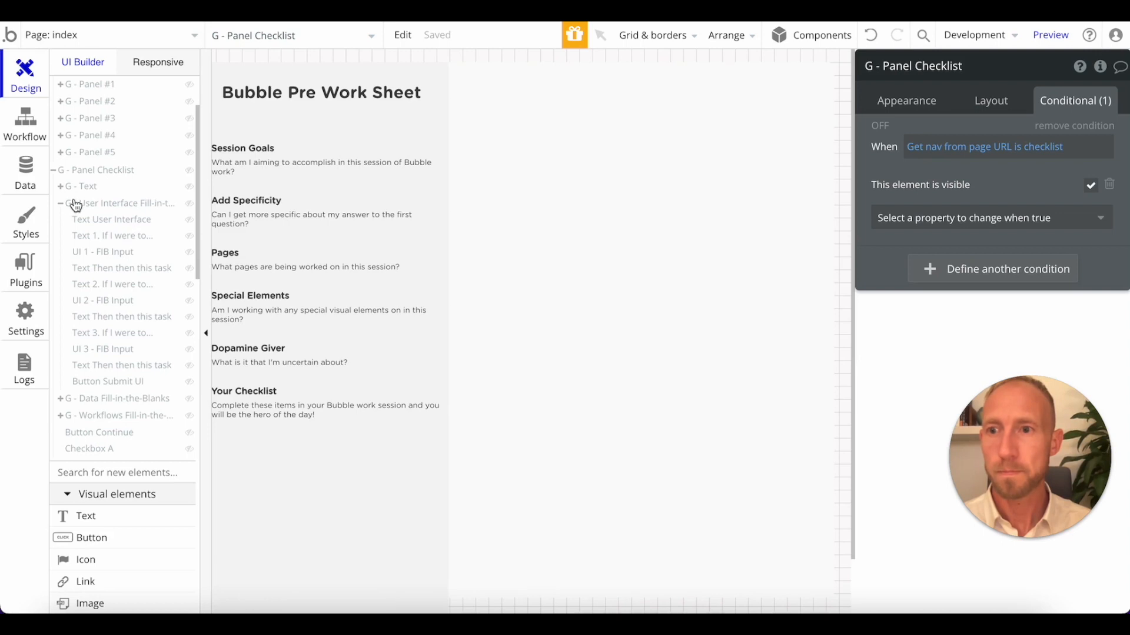
Collapse the misplaced G - Panel Checklist group and delete it from the page.
left_click(52, 172)
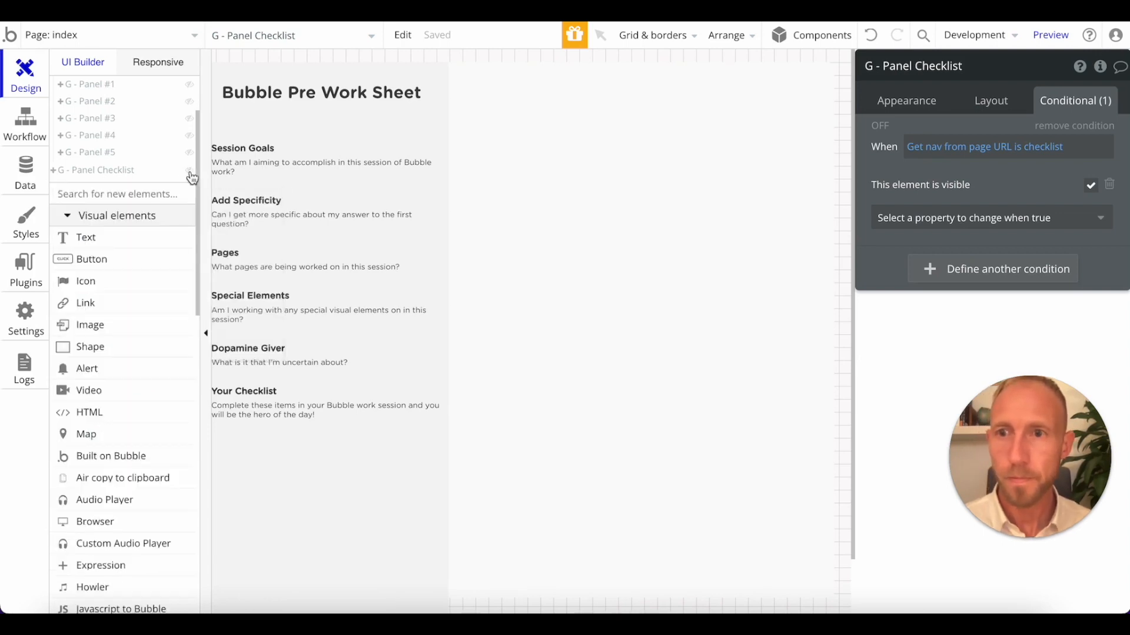
left_click(189, 153)
left_click(189, 153)
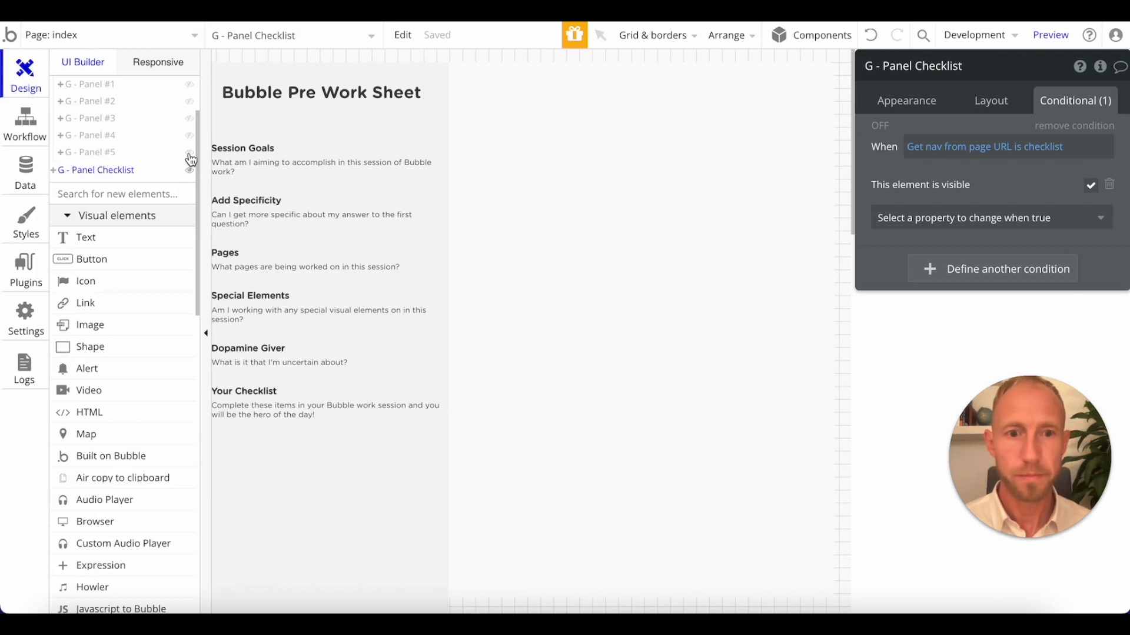
right_click(132, 175)
left_click(189, 352)
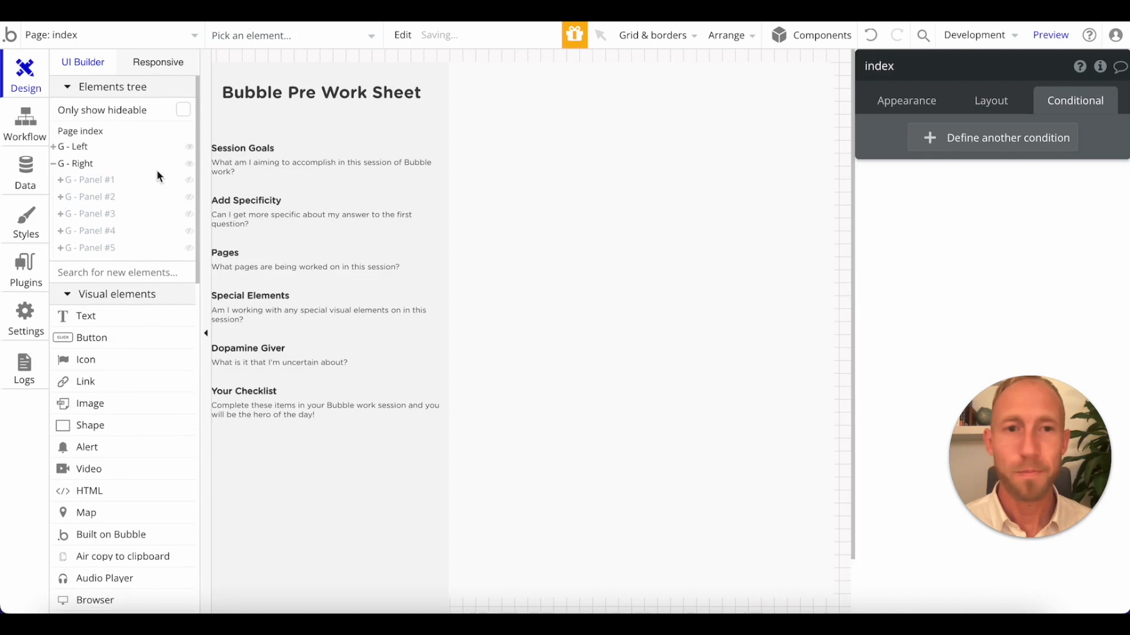
Duplicate the G - Panel #2 group inside G - Right, then hide the original and show the copy.
left_click(70, 202)
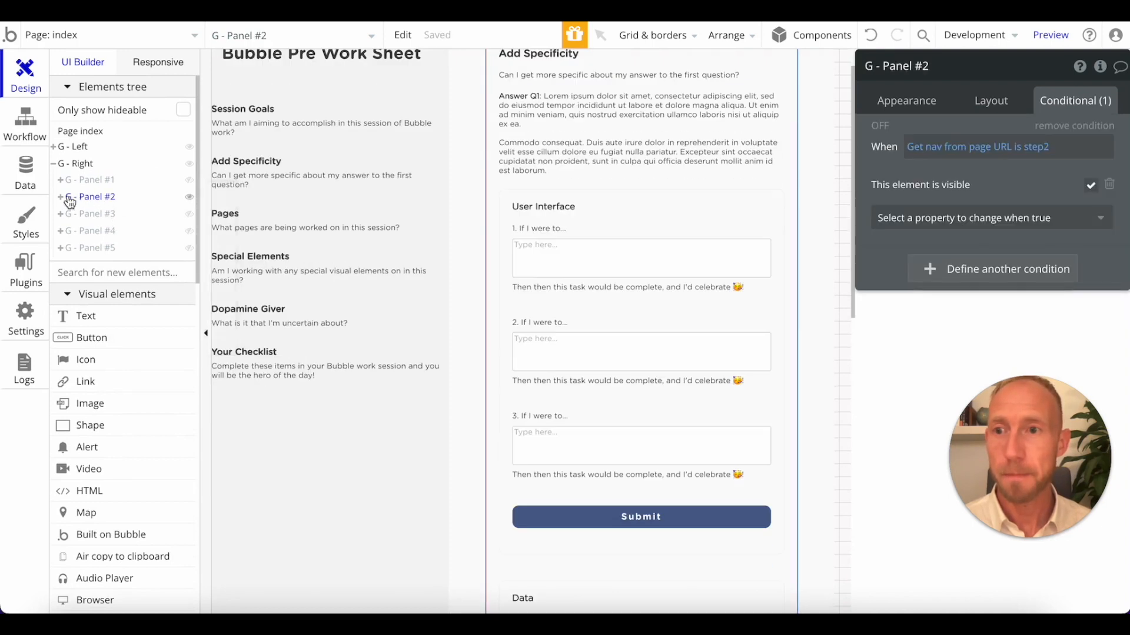
right_click(100, 199)
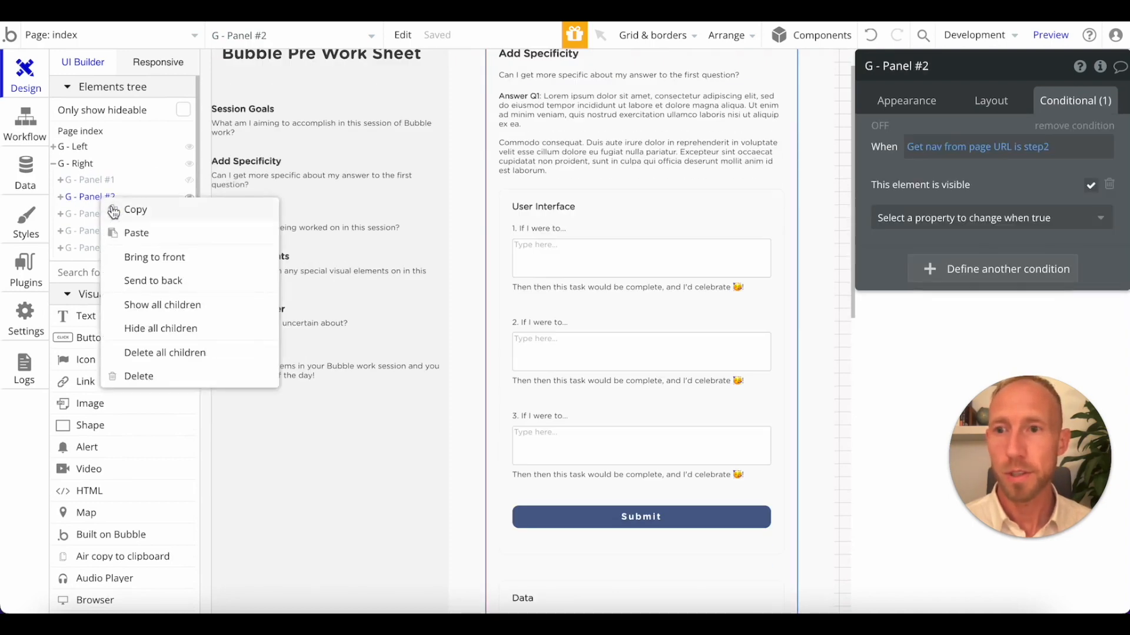
left_click(133, 241)
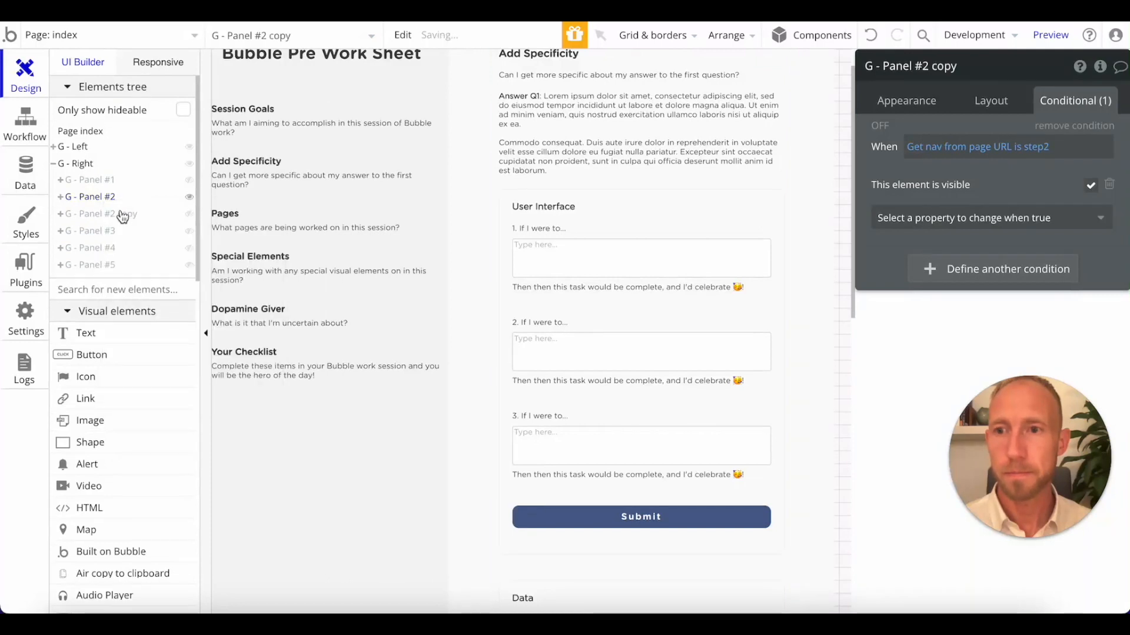
left_click(190, 197)
left_click(129, 215)
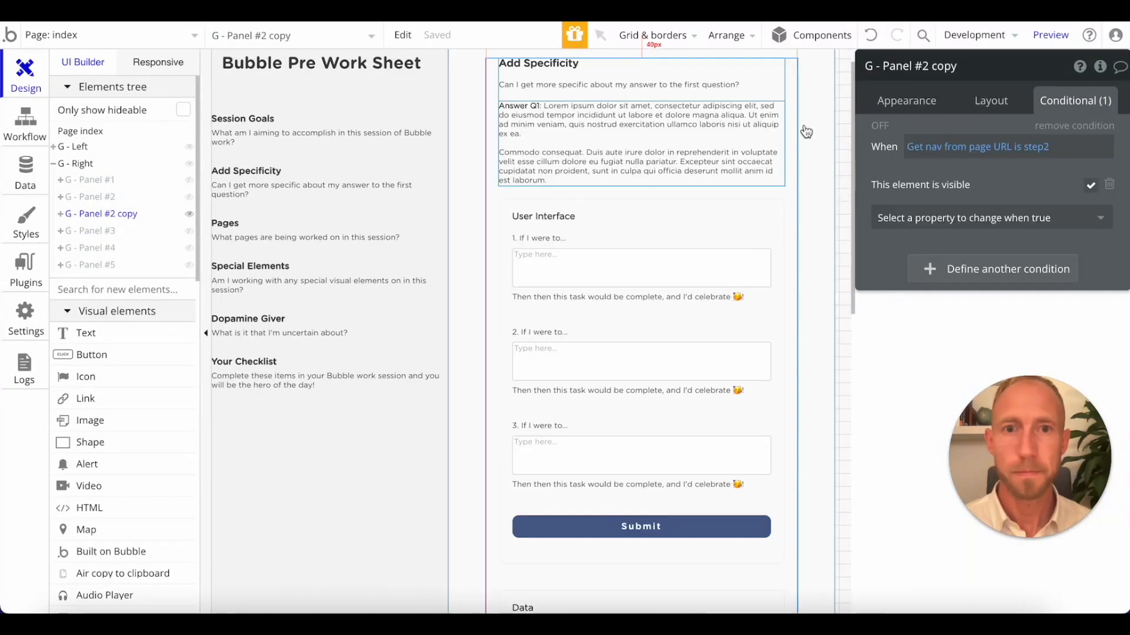
Rename the copied panel to G - Panel Checklist and make it visible when nav from the page URL is "checklist".
left_click_drag(912, 66, 1034, 77)
type("Checklist")
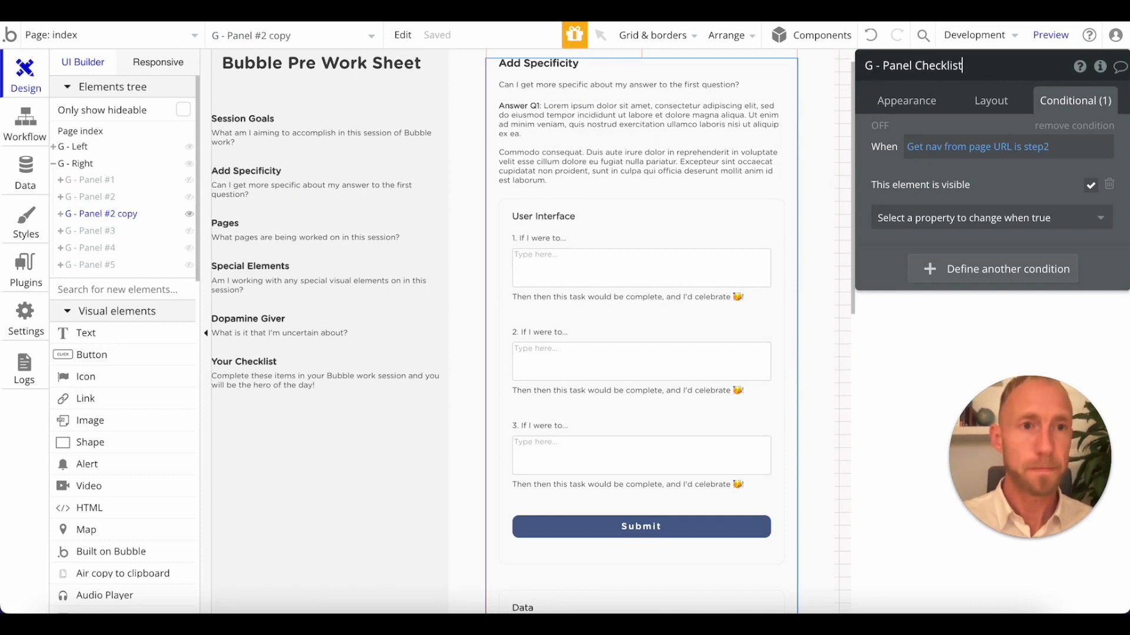
left_click(1047, 148)
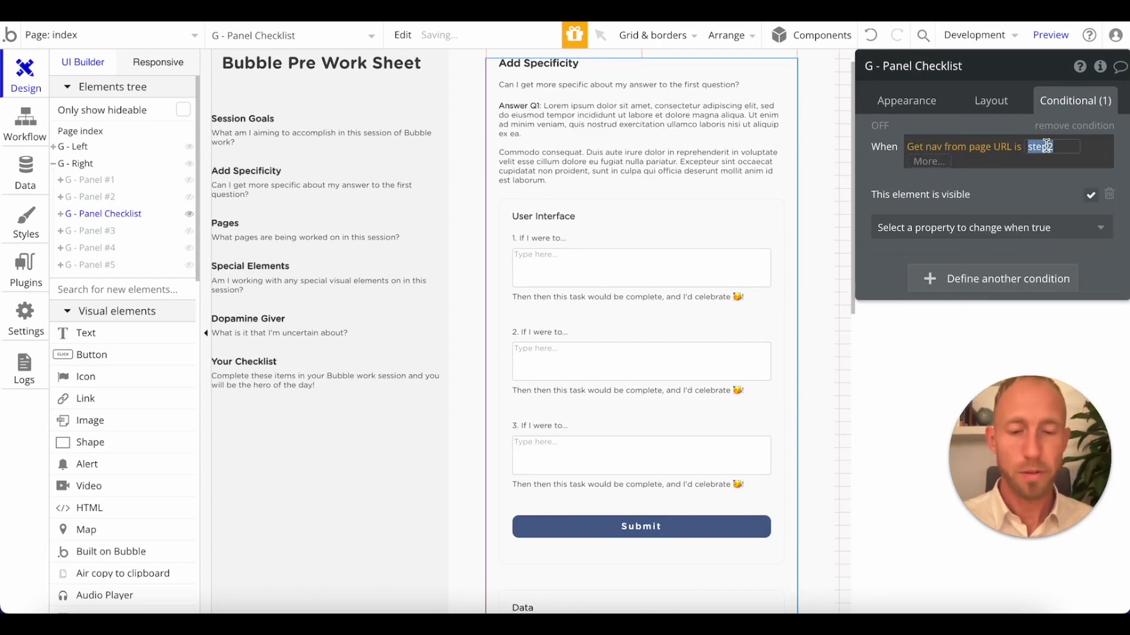
key("Return")
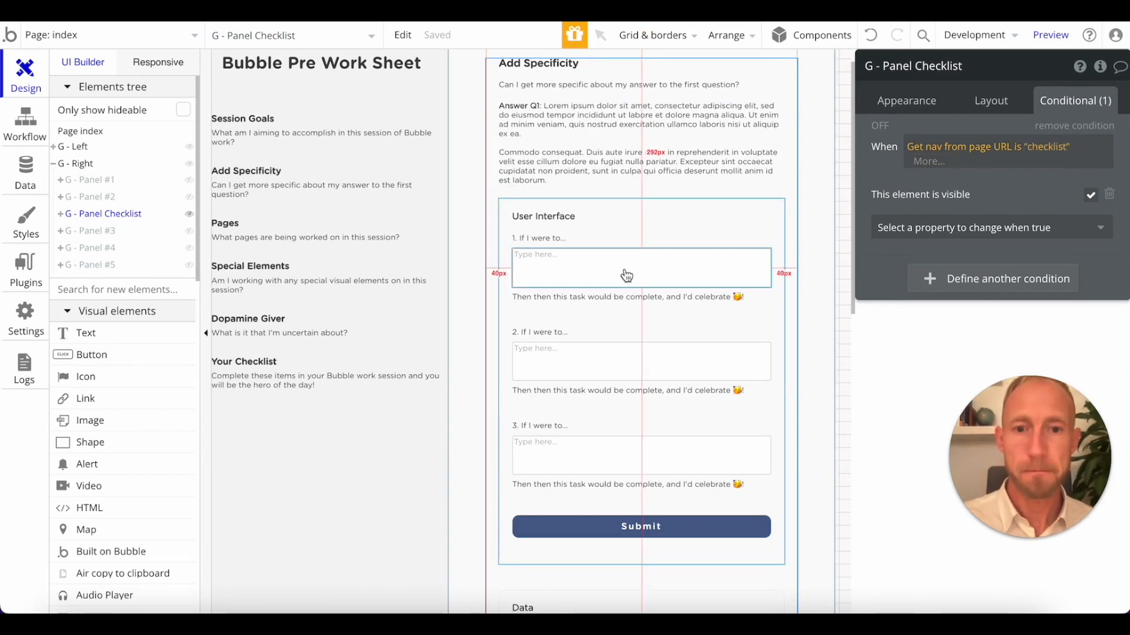
Delete the Answer Q1 text from the checklist panel and change the panel's heading to "Your Checklist".
left_click(581, 153)
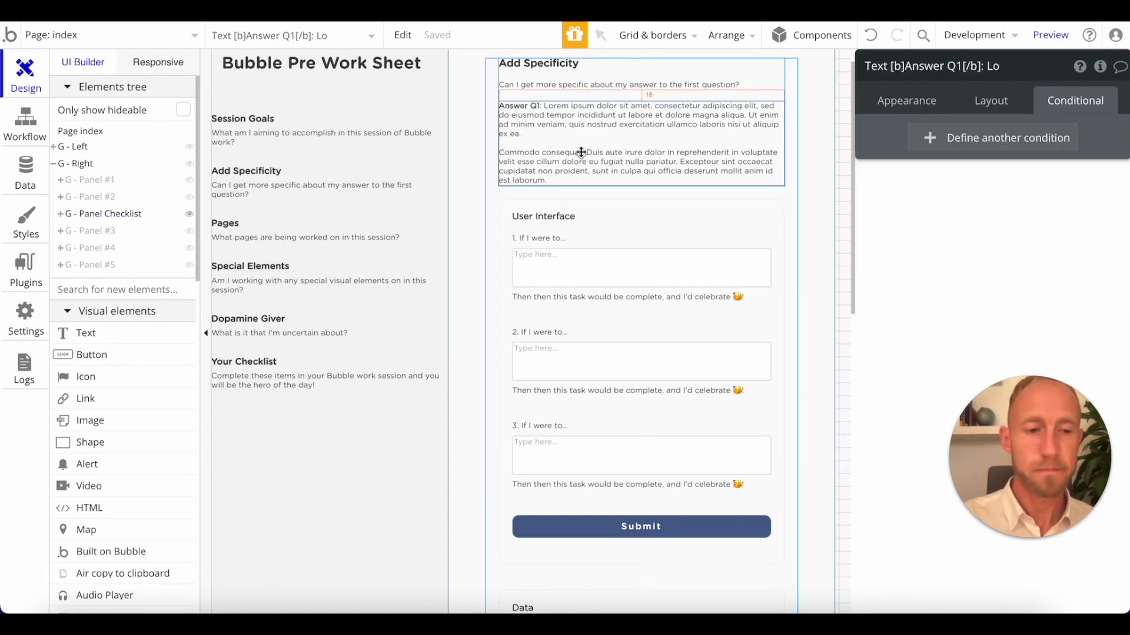
key("Delete")
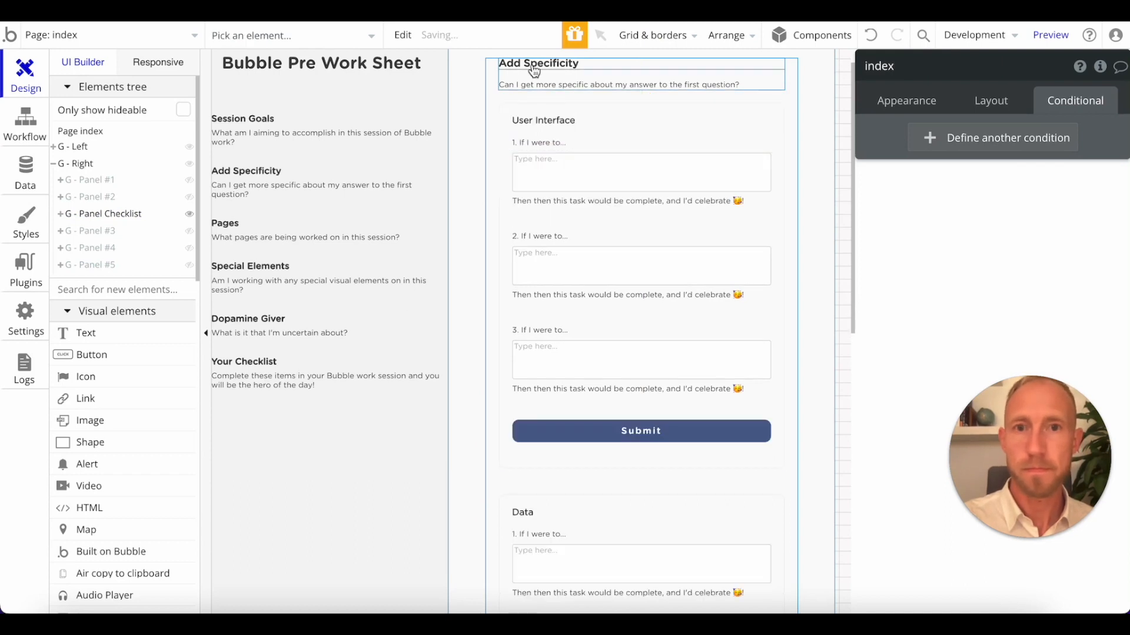
left_click(263, 363)
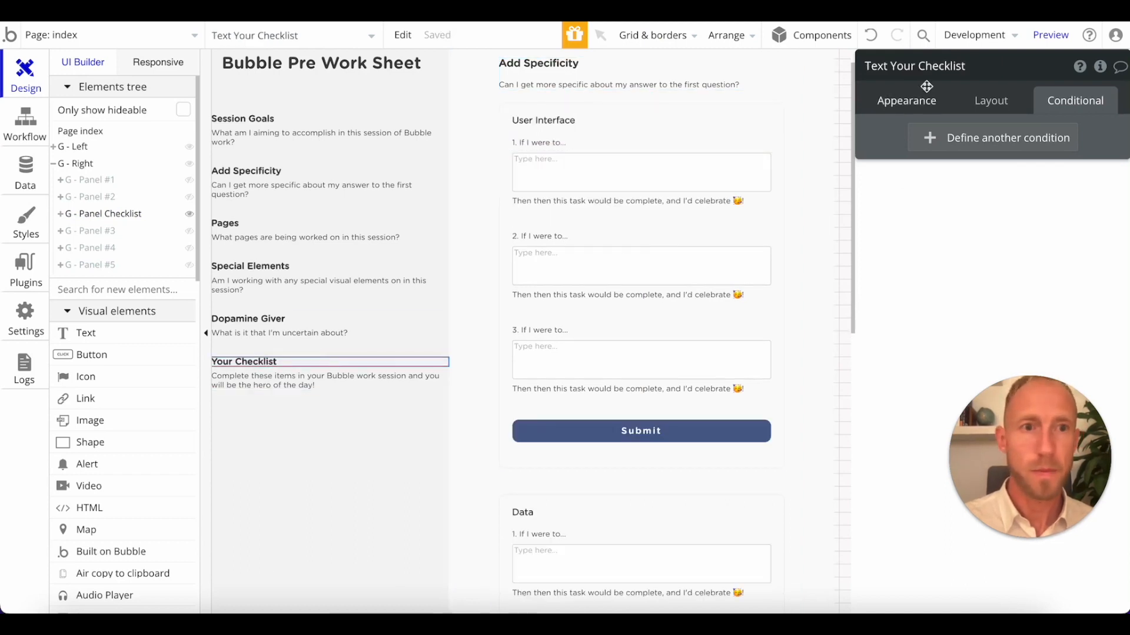
left_click(916, 104)
left_click(547, 65)
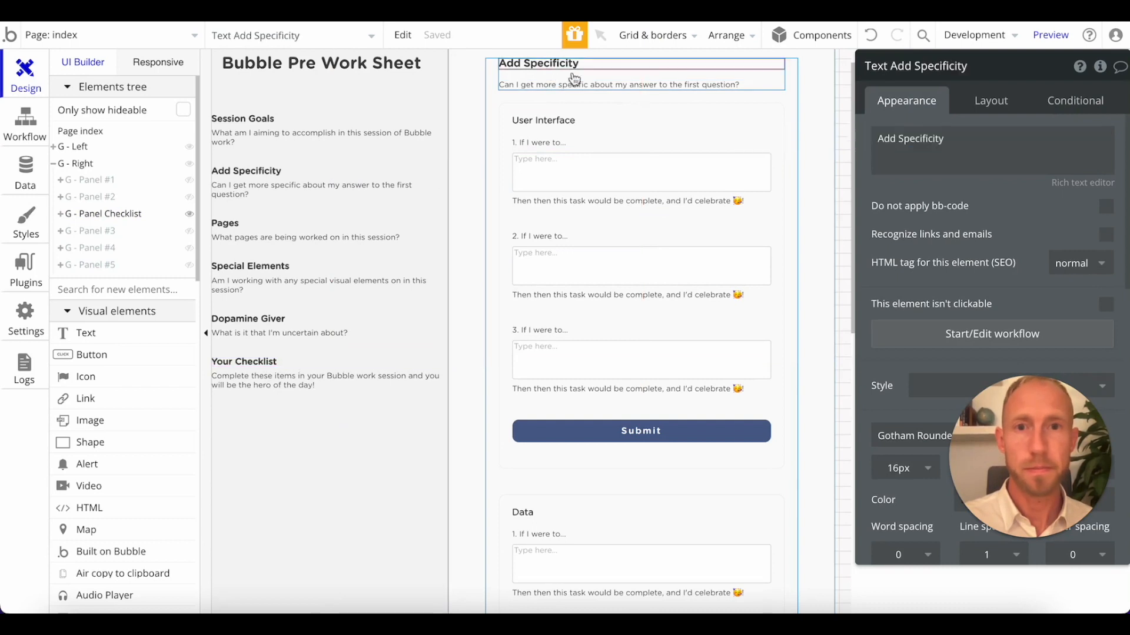
type("Your Checklist")
Replace the checklist panel's description with "Complete these items in your Bubble work session and you will be the hero of the day!".
left_click(298, 366)
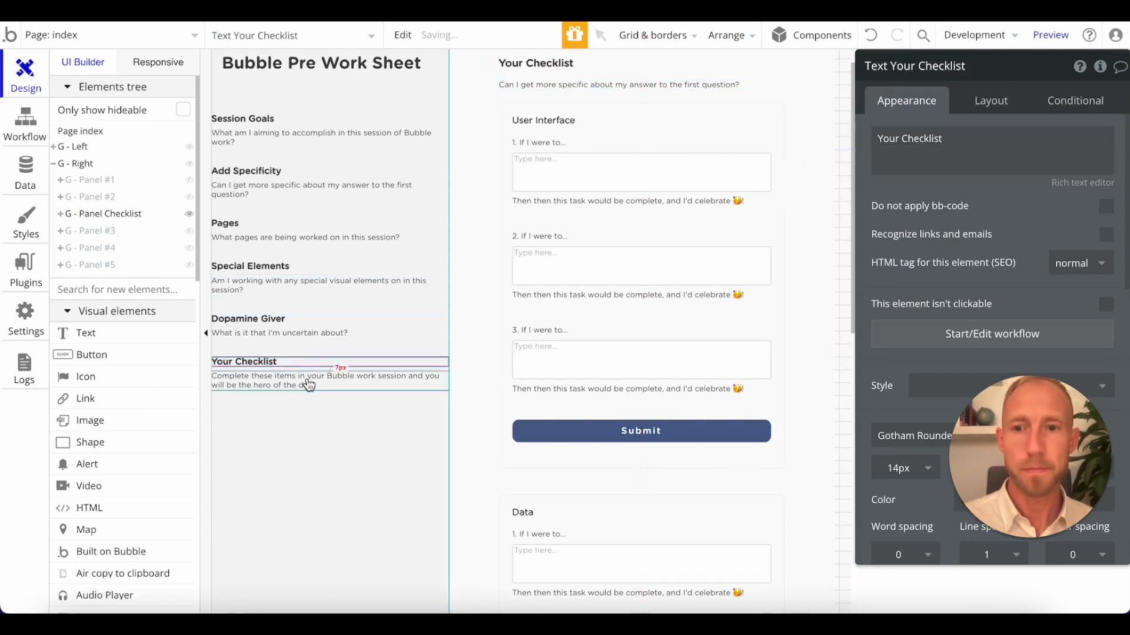
left_click(308, 382)
left_click(962, 159)
key("ctrl+a")
key("ctrl+c")
left_click(560, 86)
left_click(1008, 151)
key("ctrl+a")
key("ctrl+v")
left_click(778, 123)
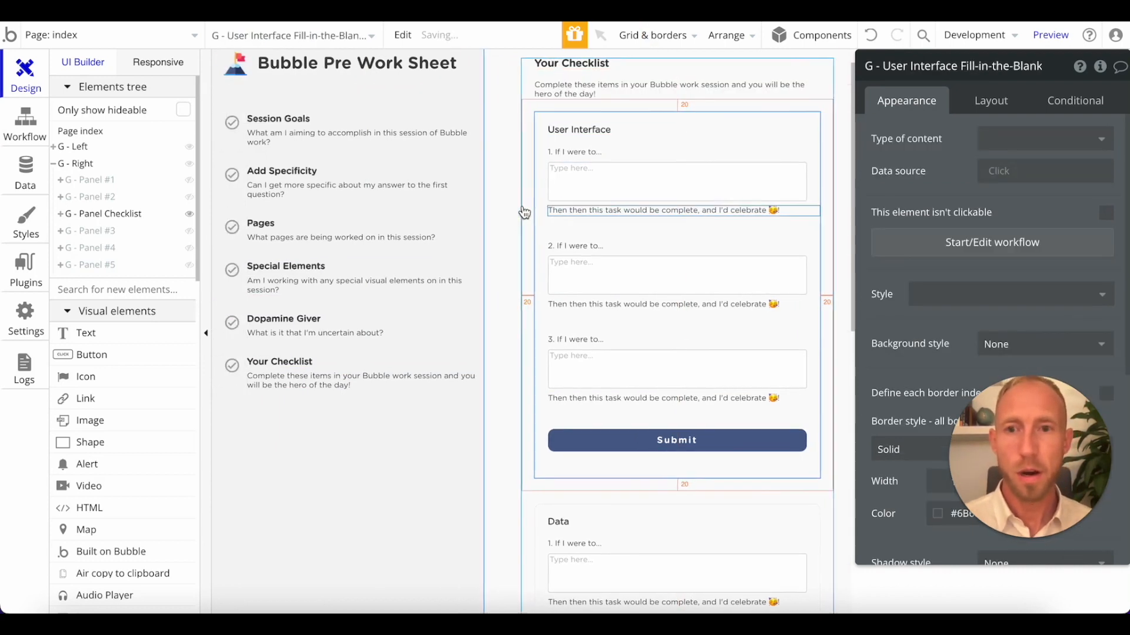
scroll(525, 213, "up", 1)
scroll(521, 208, "down", 1)
scroll(514, 205, "left", 1)
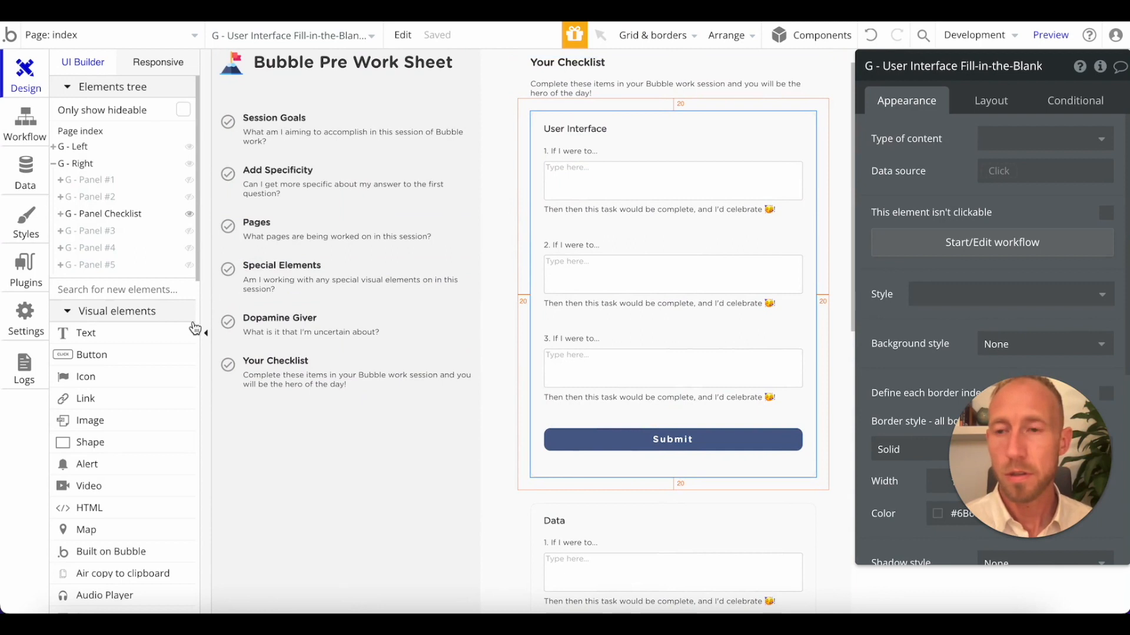
Hide G - Panel Checklist and look through the available elements for a checkbox suited to the checklist.
left_click(187, 215)
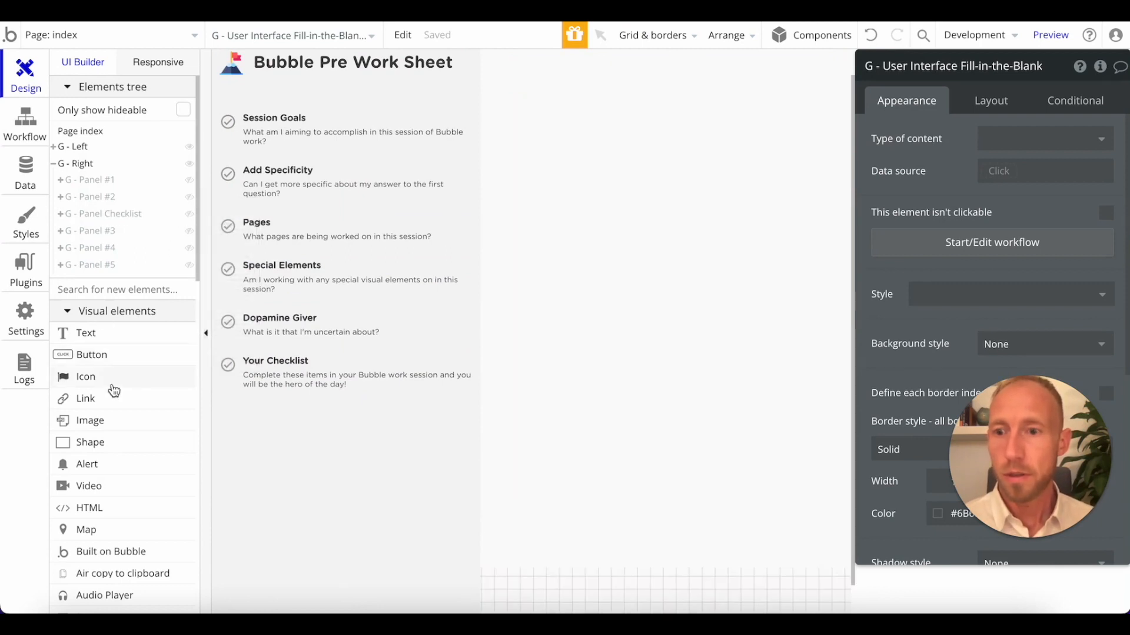
scroll(118, 389, "down", 4)
scroll(148, 346, "down", 3)
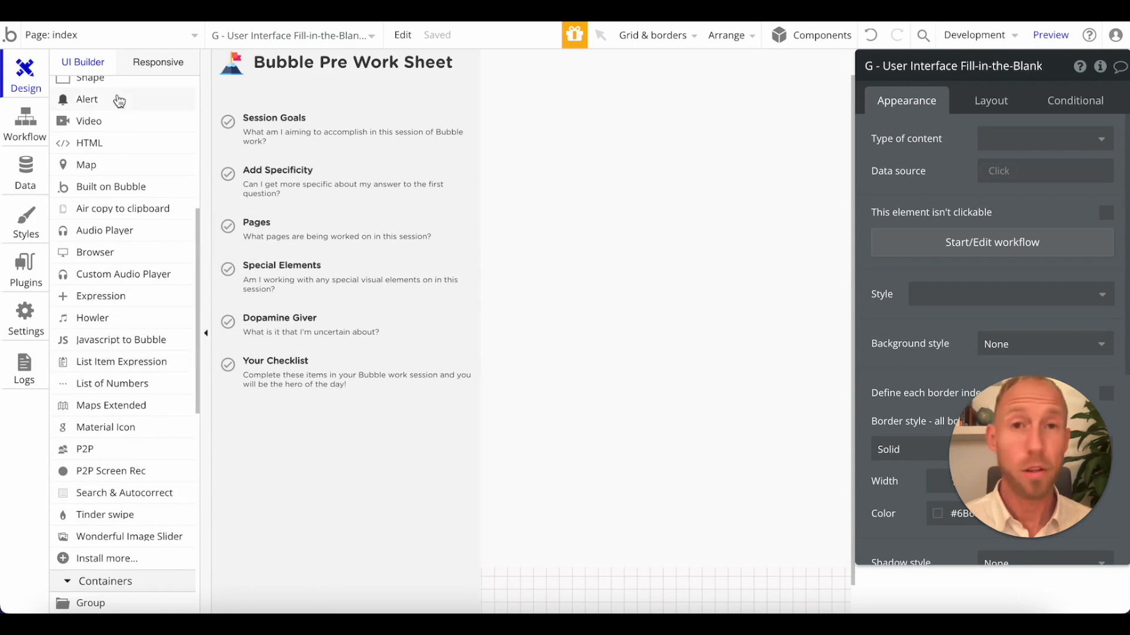
scroll(132, 355, "down", 3)
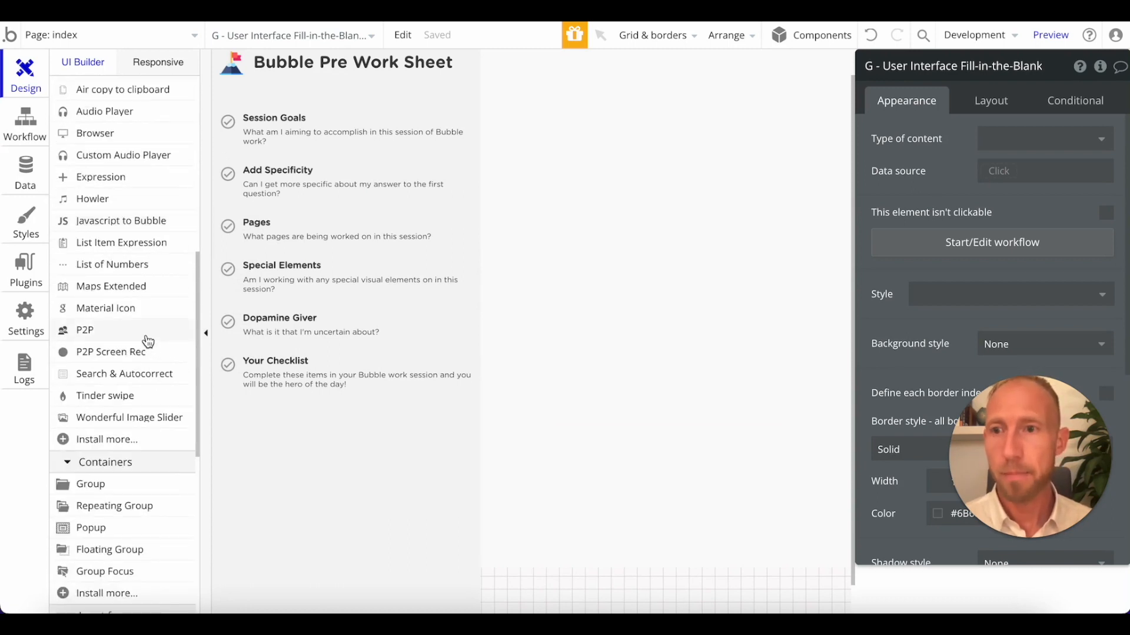
scroll(148, 341, "up", 2)
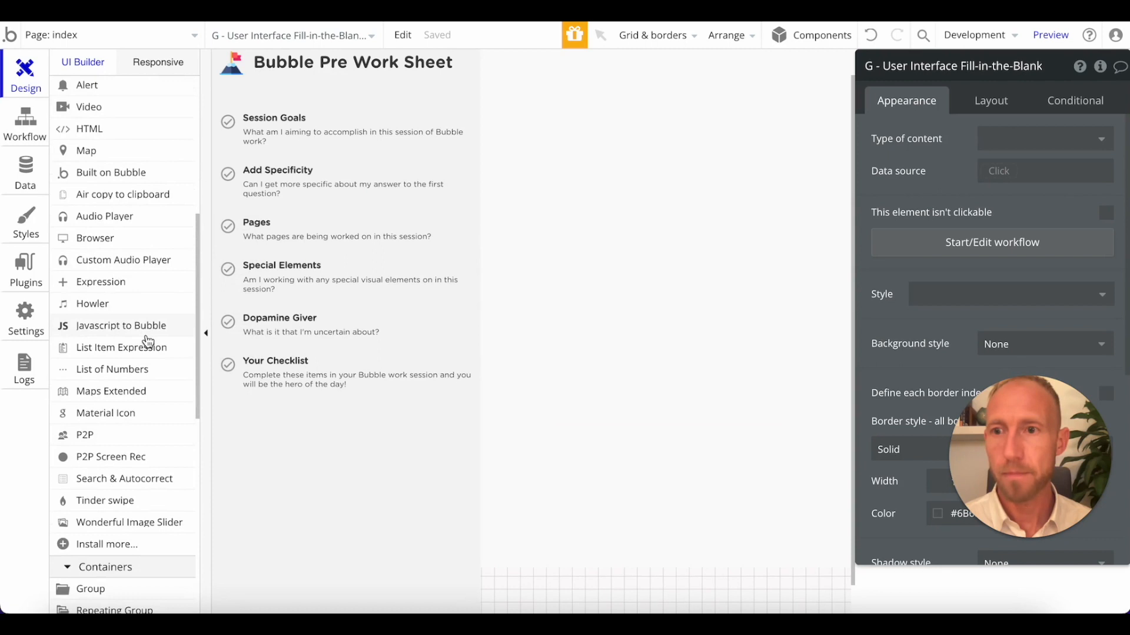
scroll(147, 341, "down", 10)
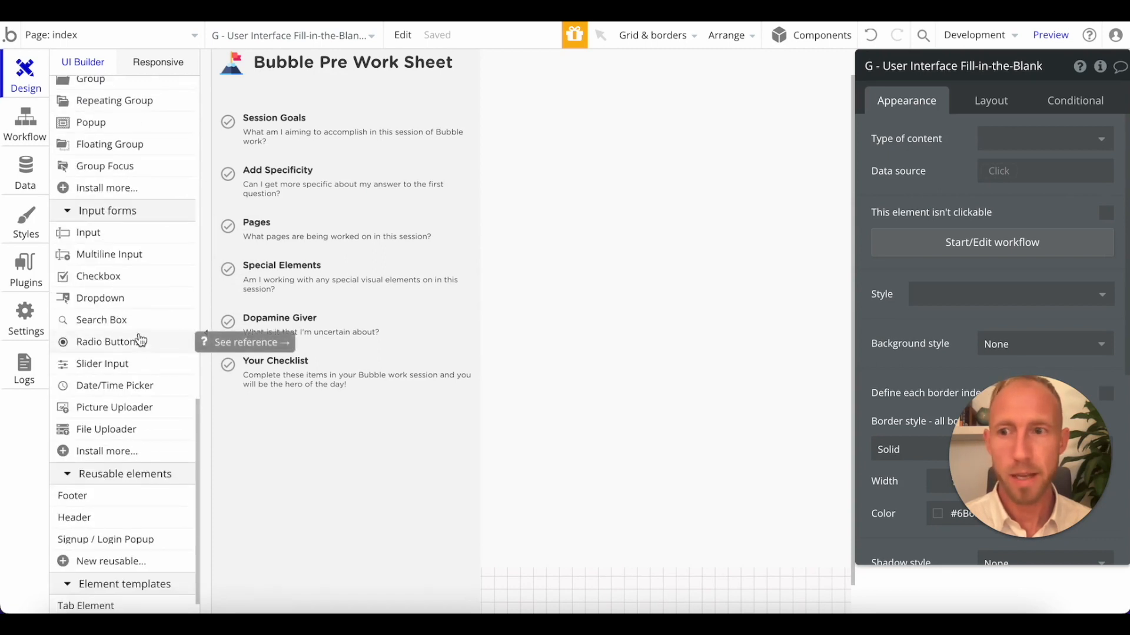
scroll(143, 362, "down", 2)
scroll(144, 399, "up", 12)
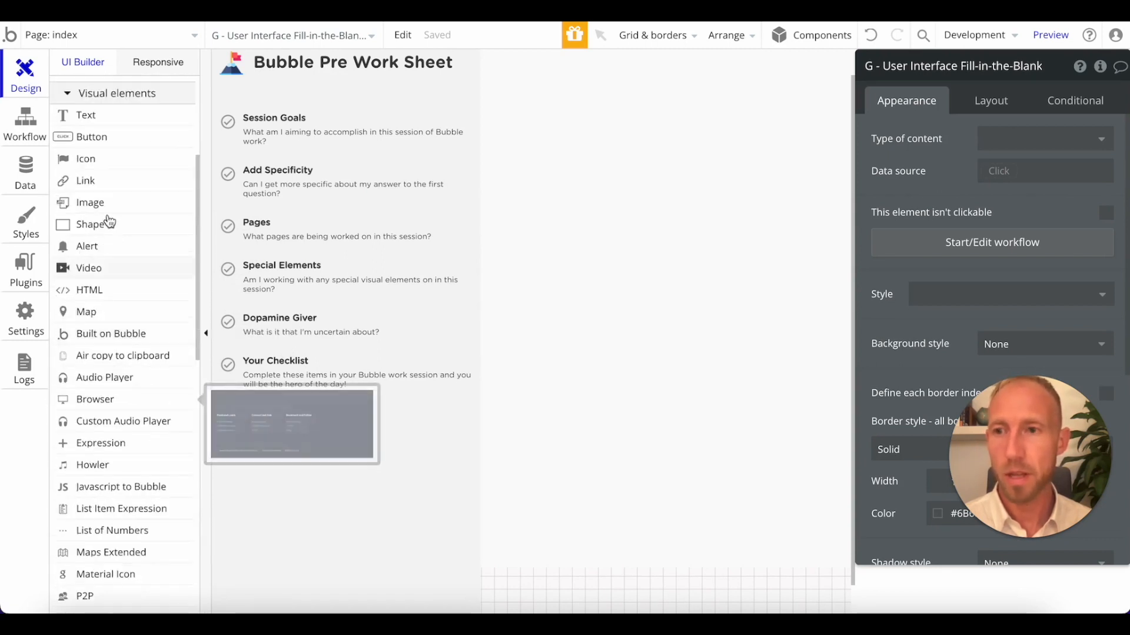
Uninstall the Styled Checkbox plugin from the app's installed plugins.
left_click(27, 271)
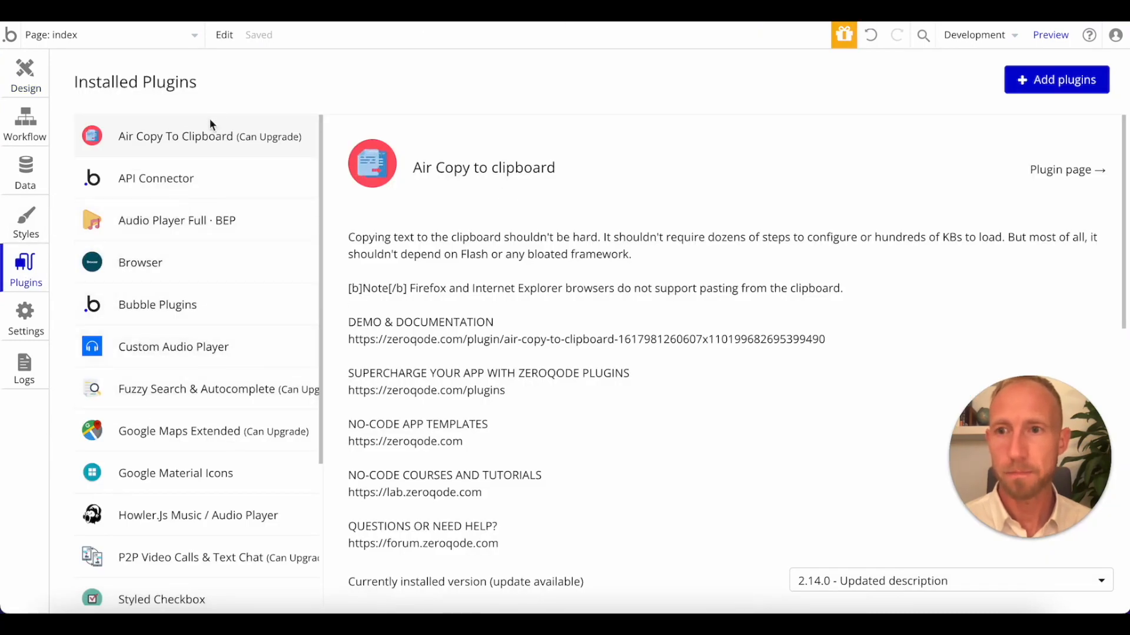
scroll(246, 307, "down", 3)
left_click(197, 400)
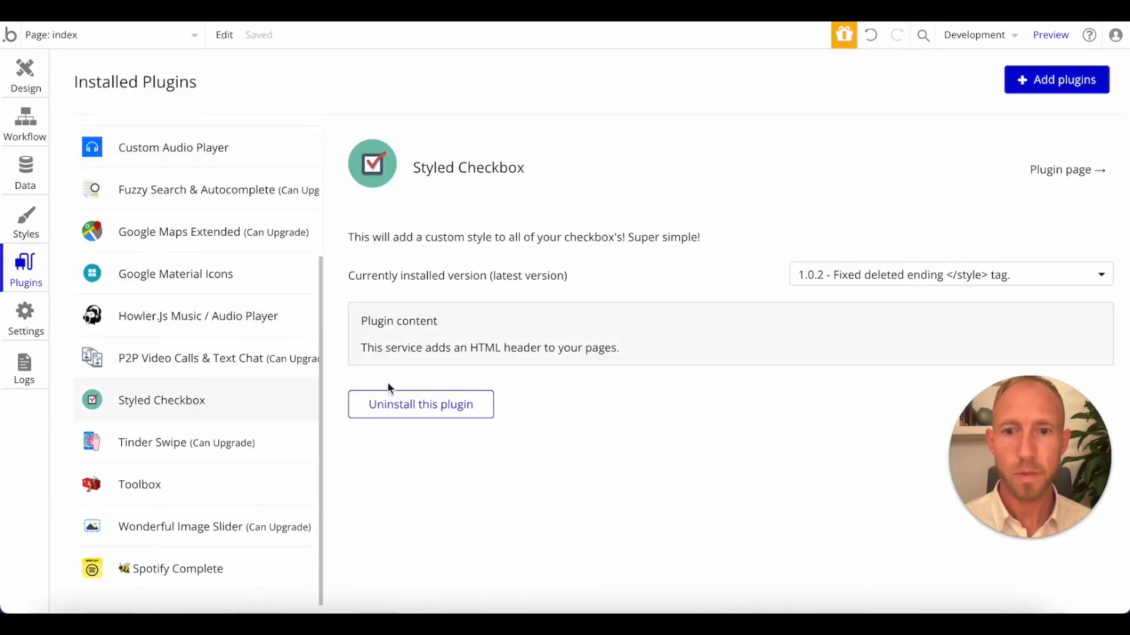
left_click(424, 404)
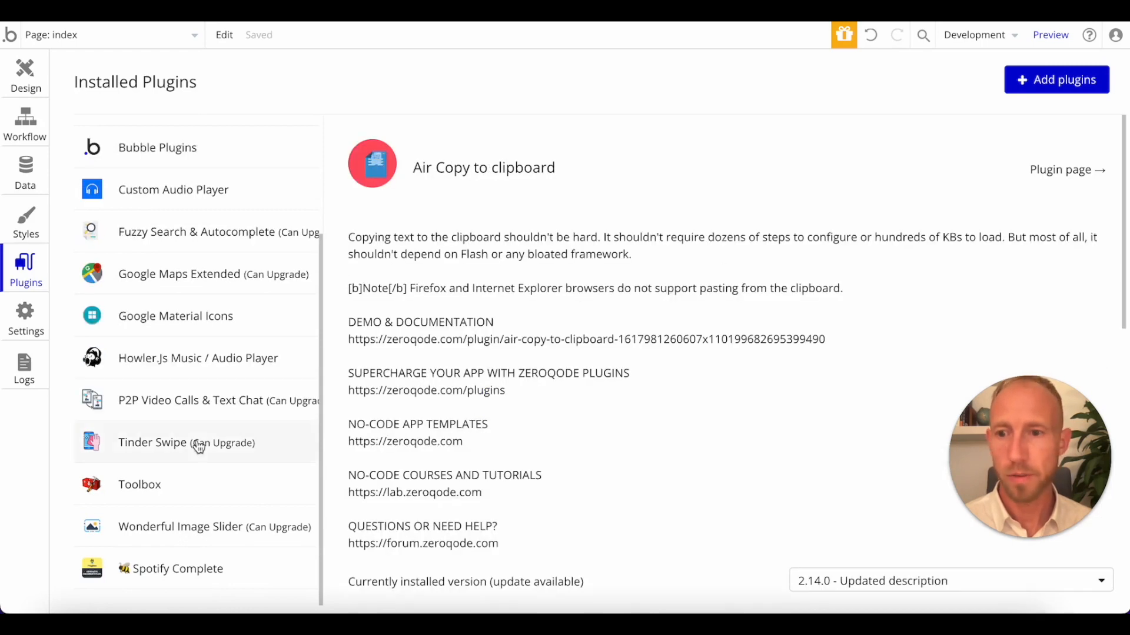
Search the new plugins to install for "checkbox".
left_click(1085, 96)
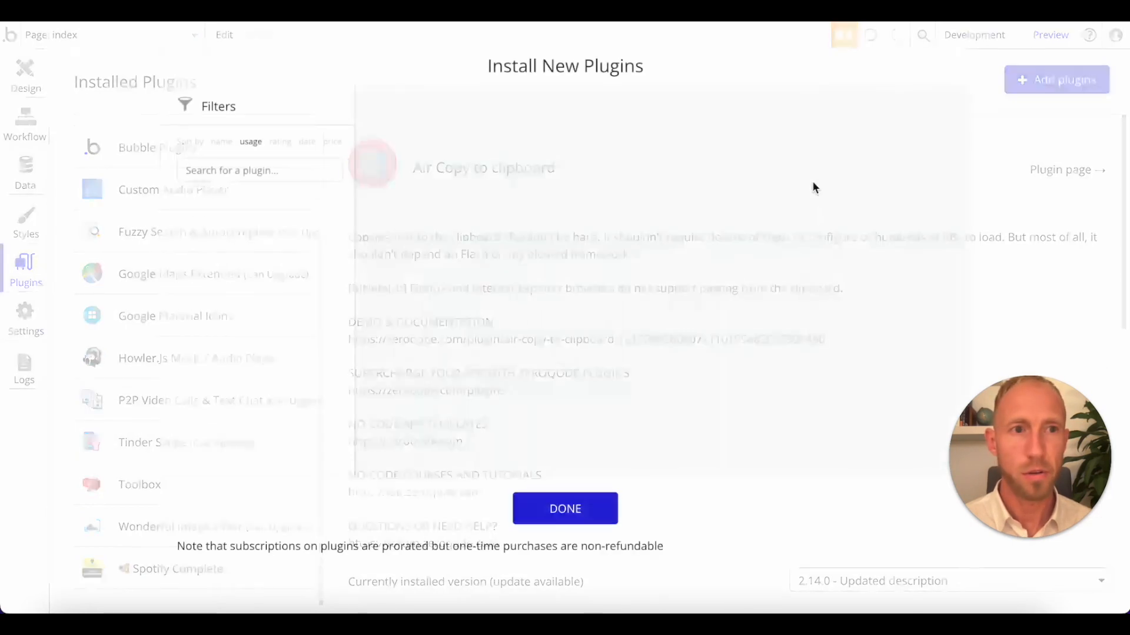
left_click(285, 172)
type("checklist")
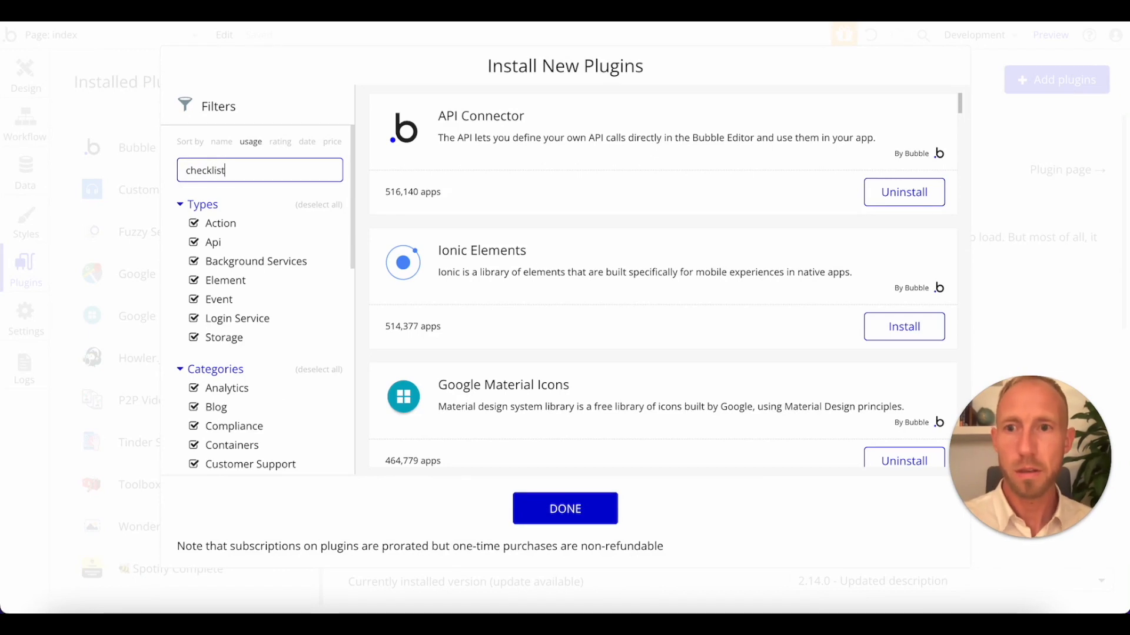
key("BackSpace")
key("BackSpace")
key("BackSpace")
key("BackSpace")
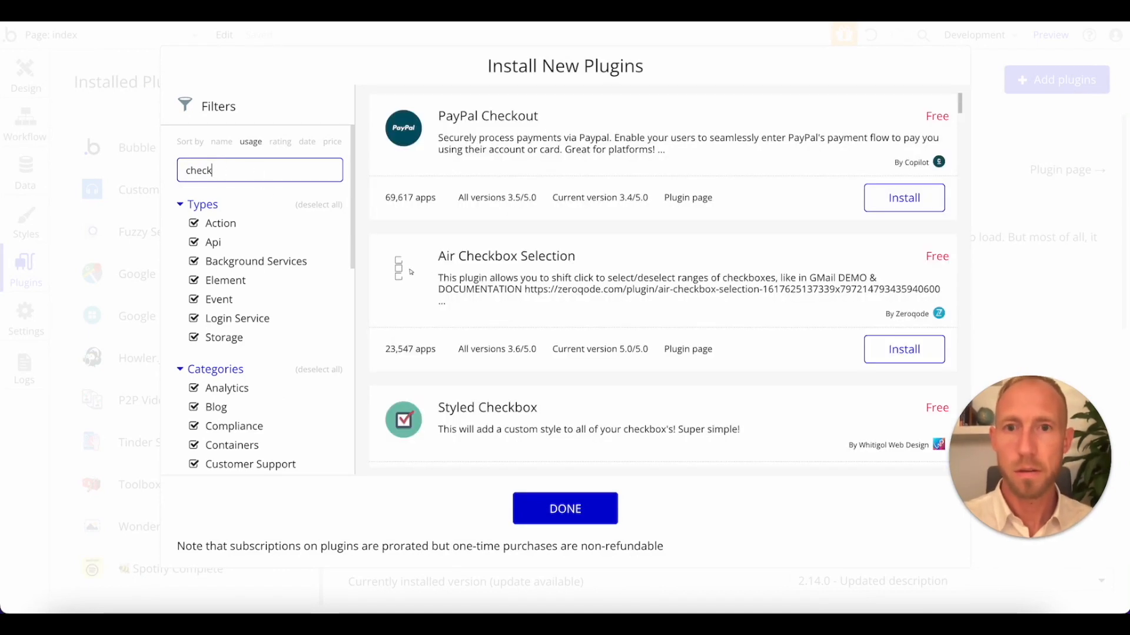
type("box")
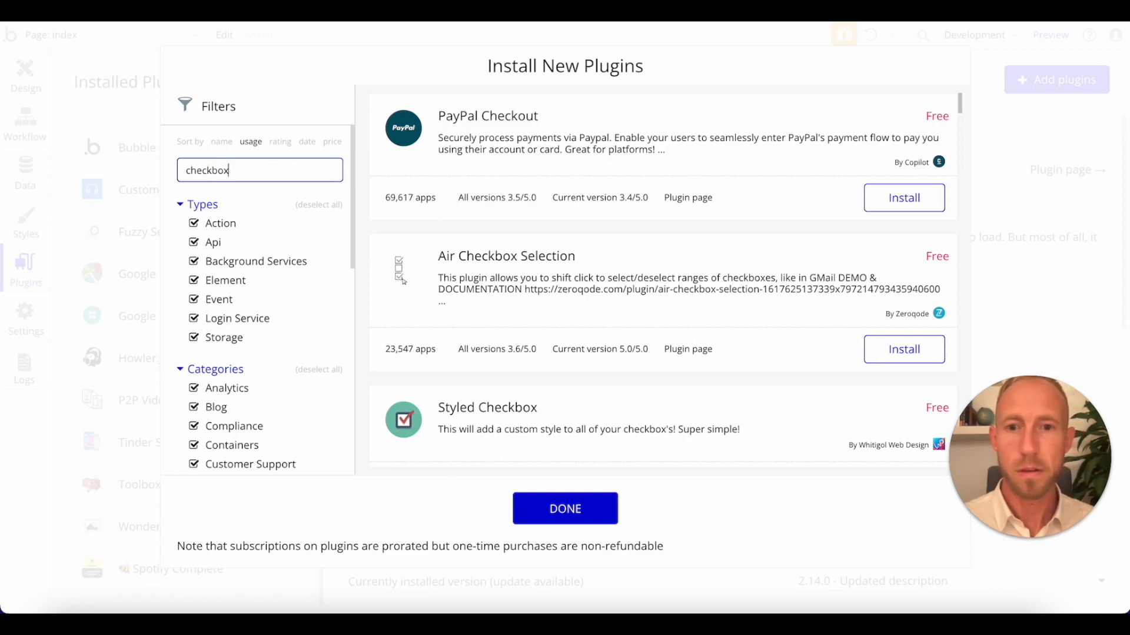
Install the free plugin named checkbox, described as "this is a check box", and close the plugin installer.
scroll(765, 212, "down", 1)
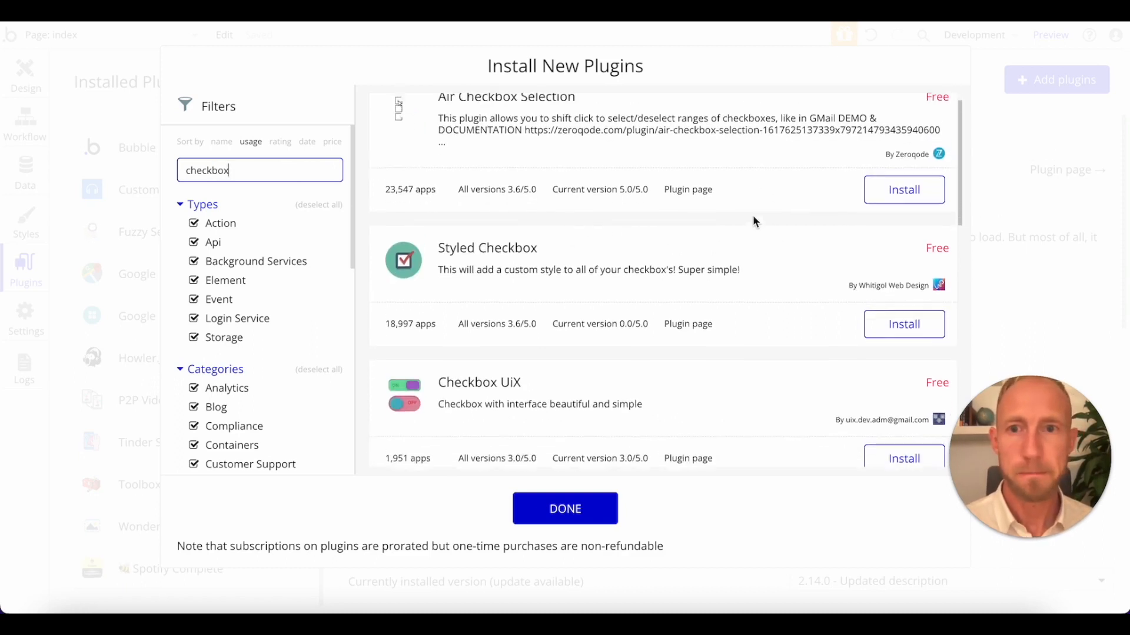
scroll(755, 221, "up", 1)
scroll(731, 221, "down", 6)
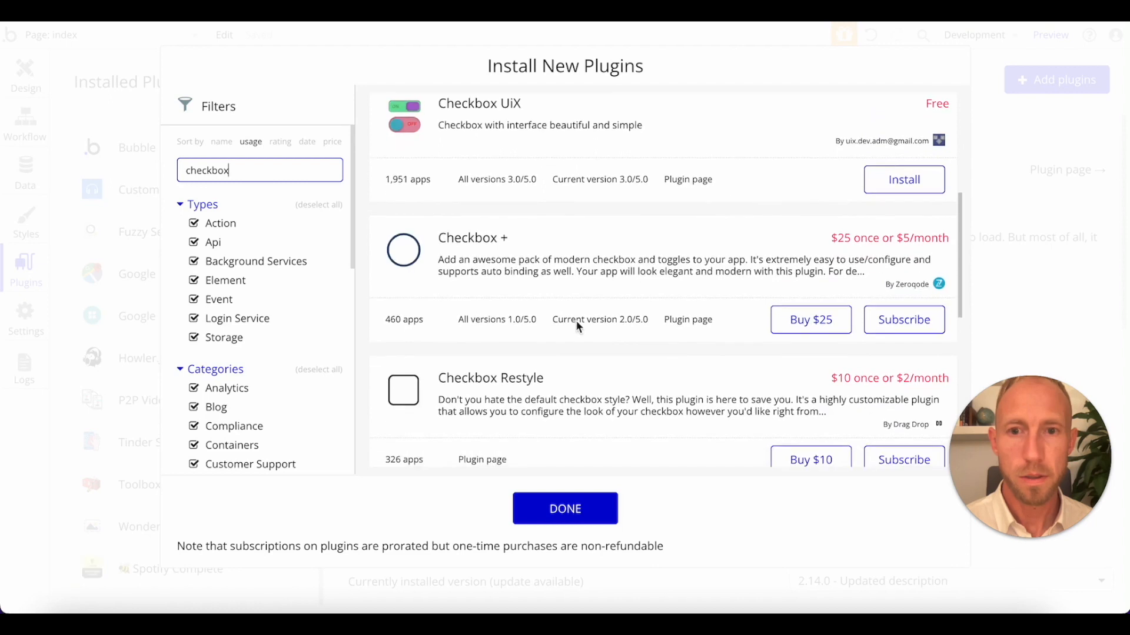
scroll(626, 294, "down", 6)
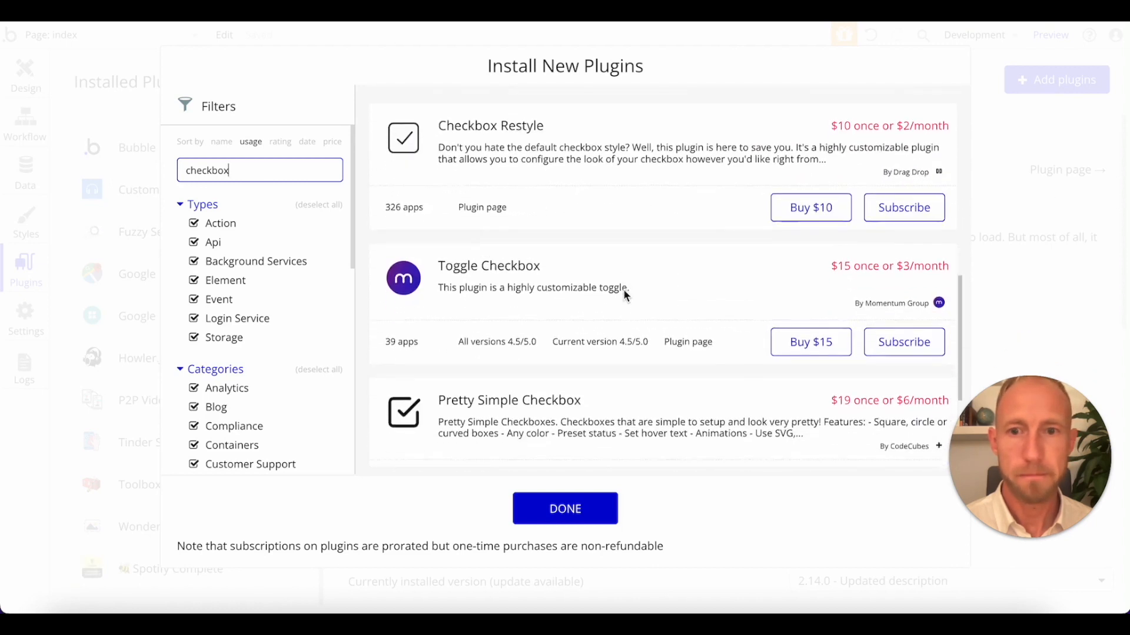
scroll(624, 294, "down", 1)
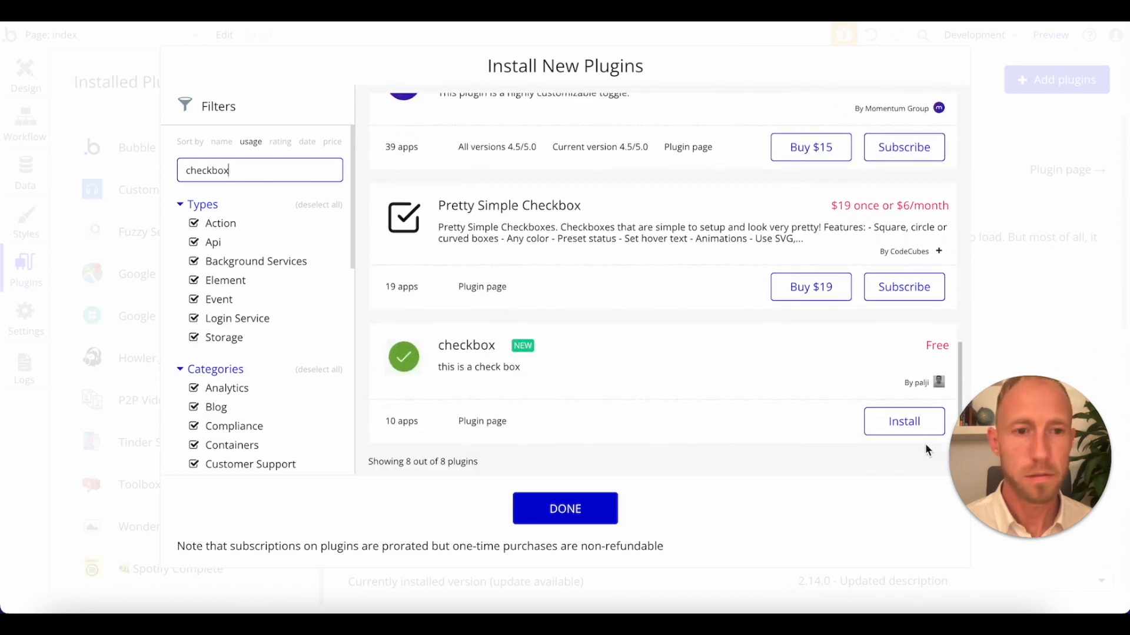
left_click(905, 421)
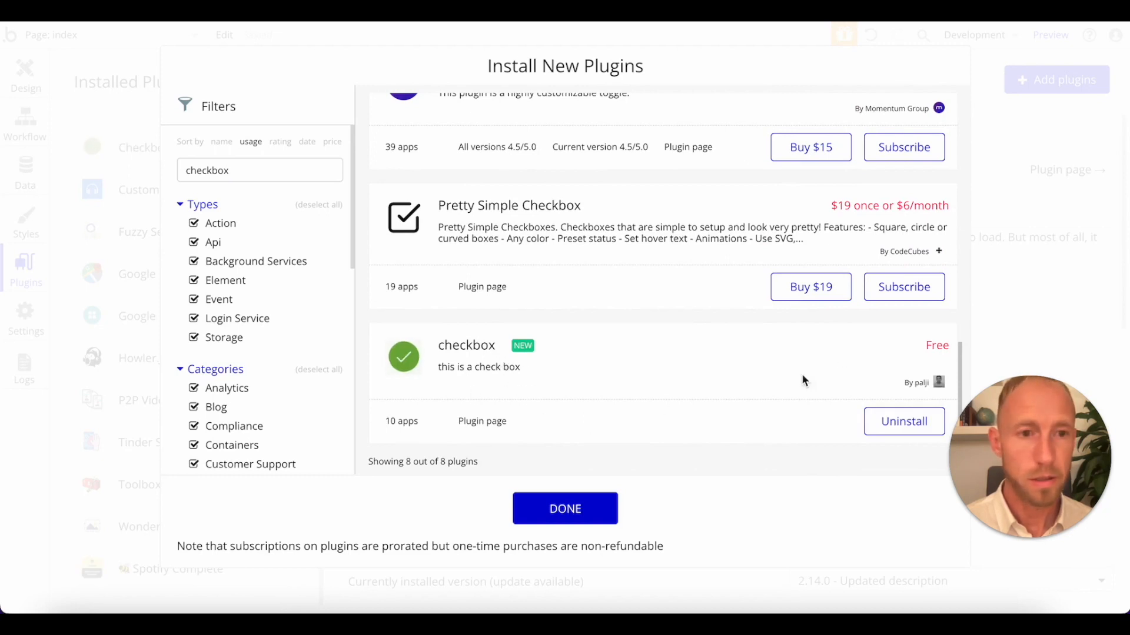
right_click(926, 391)
left_click(944, 393)
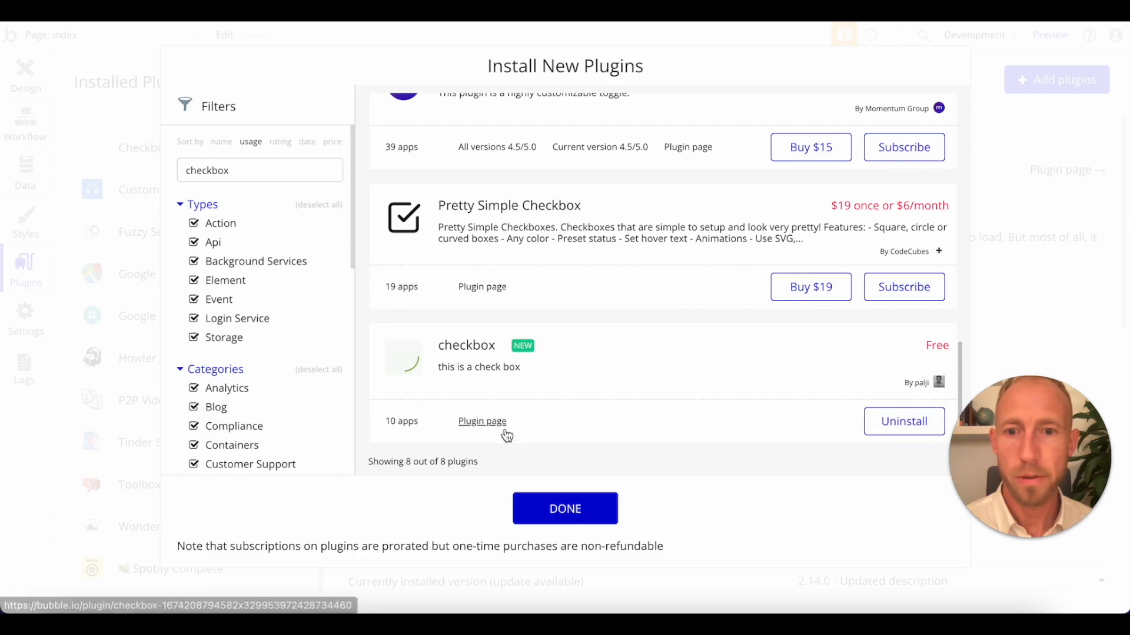
left_click(590, 517)
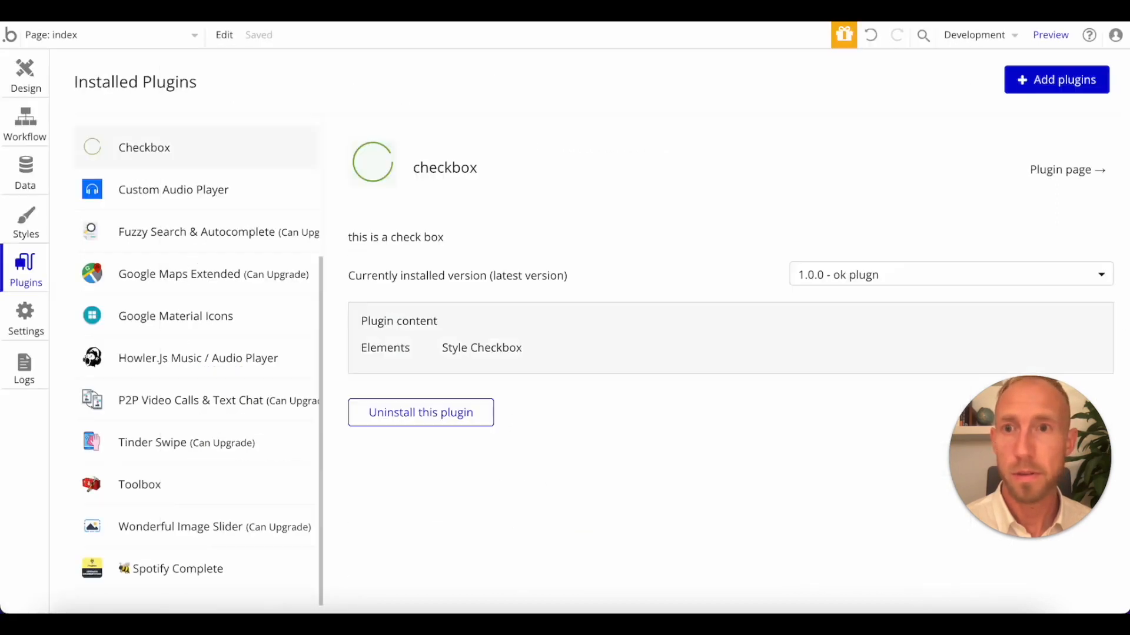
Switch to the checkbox plugin contributor's page and examine the profile and other published plugins.
left_click(265, 6)
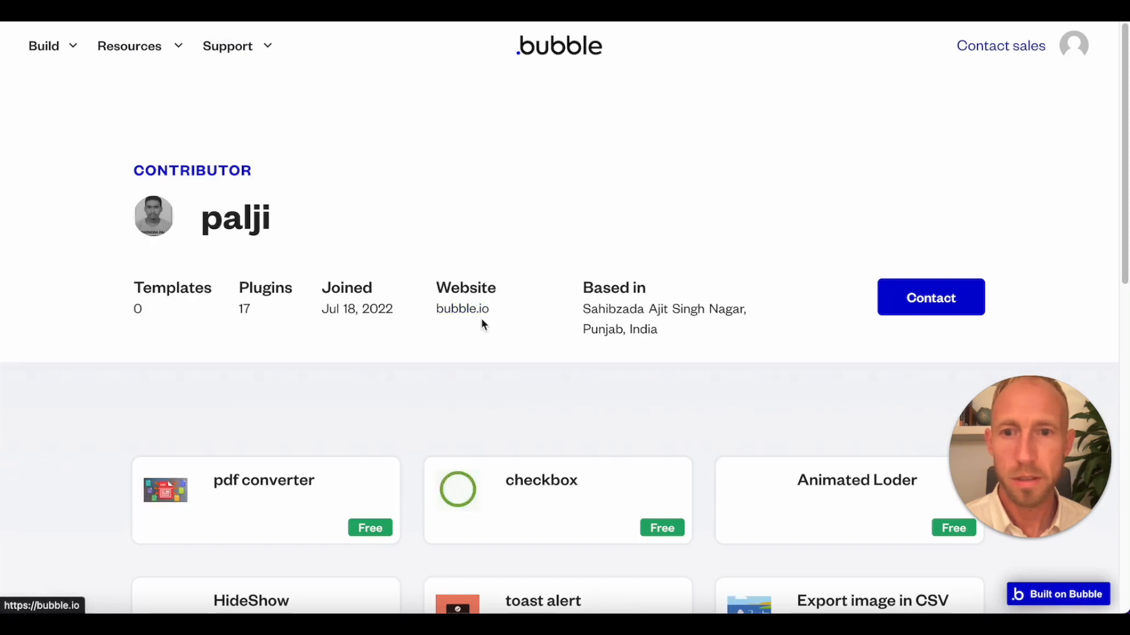
scroll(330, 333, "down", 1)
scroll(416, 248, "down", 10)
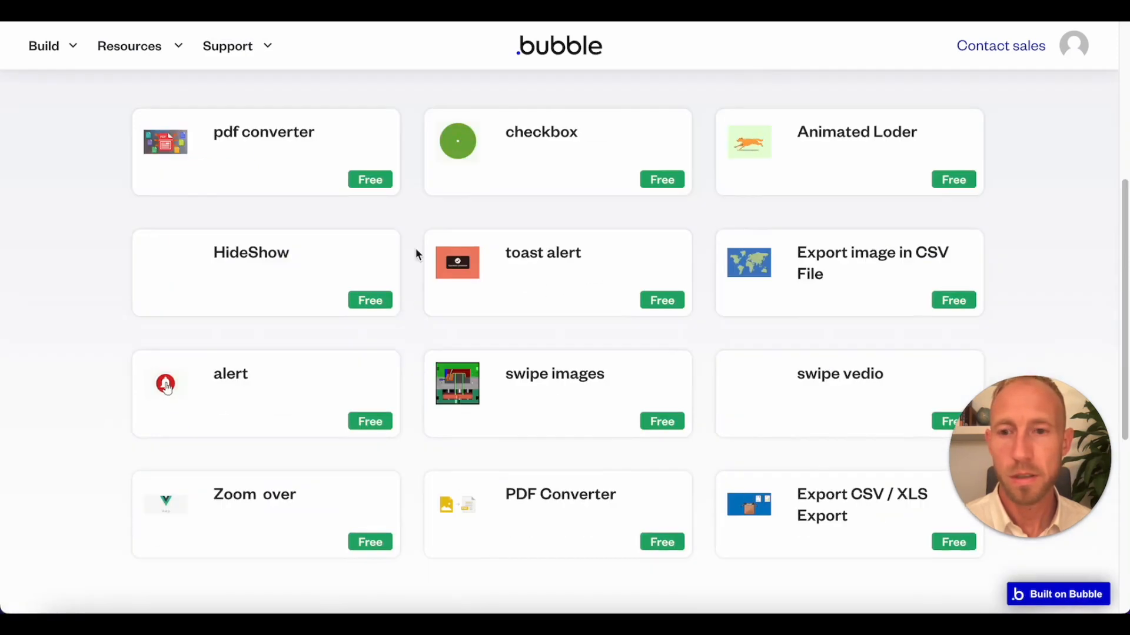
scroll(415, 248, "up", 7)
scroll(415, 253, "up", 2)
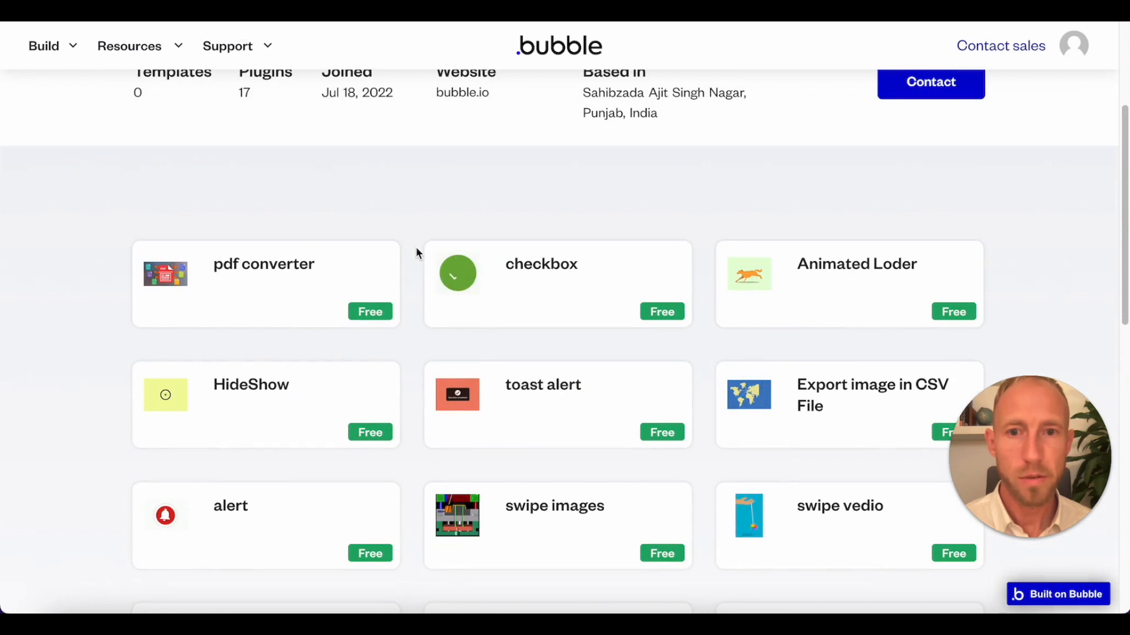
scroll(429, 202, "down", 2)
scroll(419, 235, "up", 5)
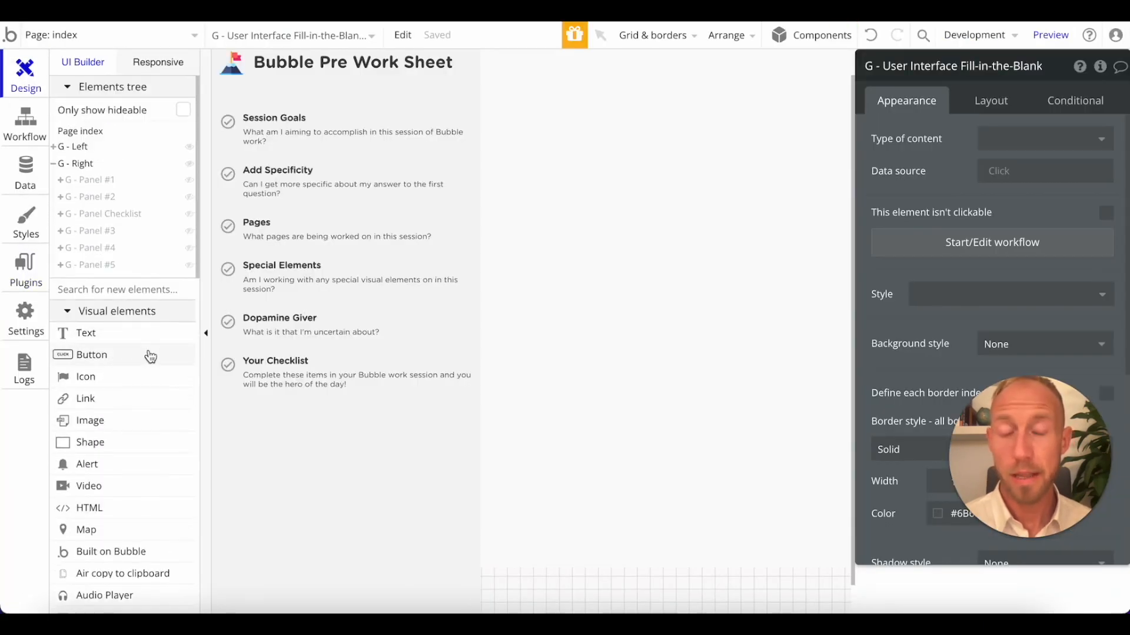
Return to the page design and choose the style checkbox element for placement.
scroll(150, 356, "down", 5)
scroll(151, 356, "down", 5)
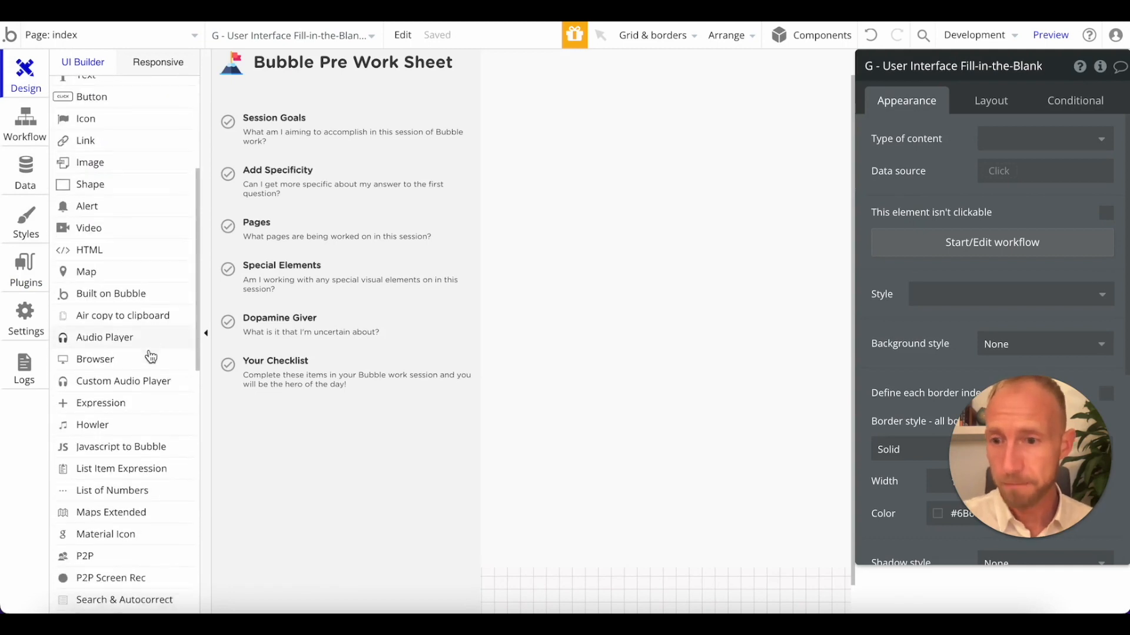
scroll(152, 423, "down", 12)
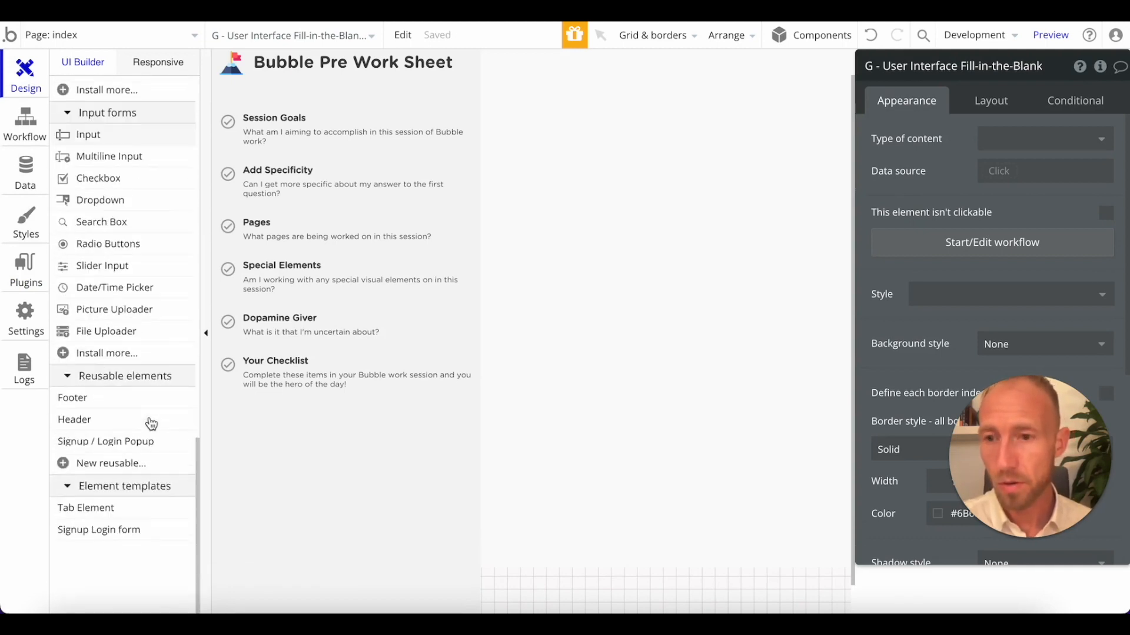
scroll(131, 206, "up", 1)
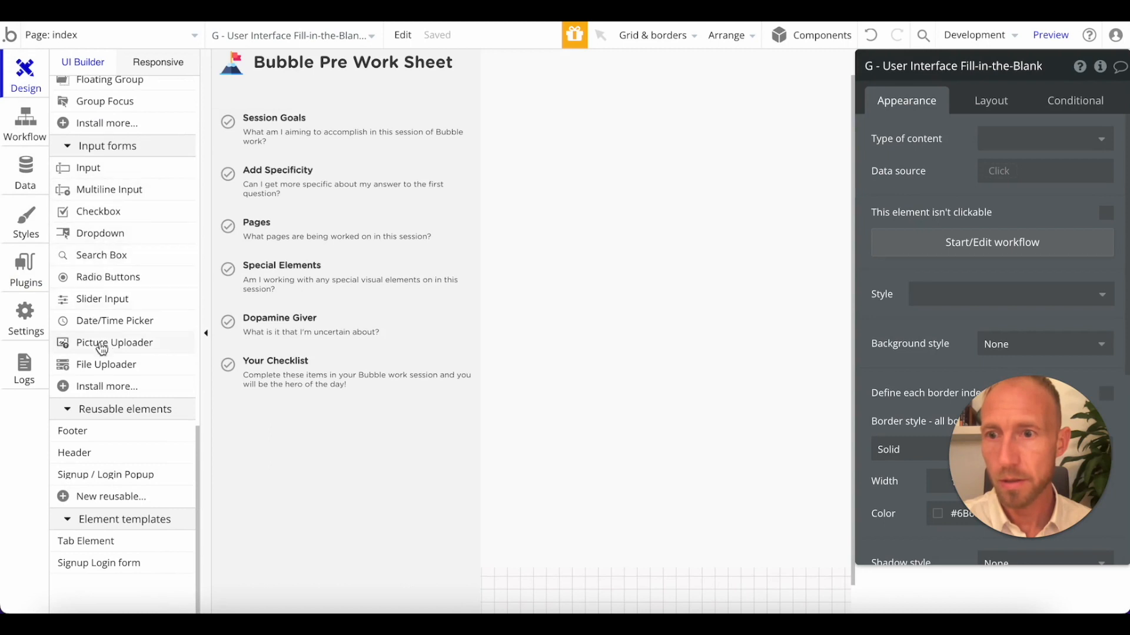
scroll(134, 326, "up", 6)
scroll(137, 333, "up", 3)
scroll(136, 235, "up", 1)
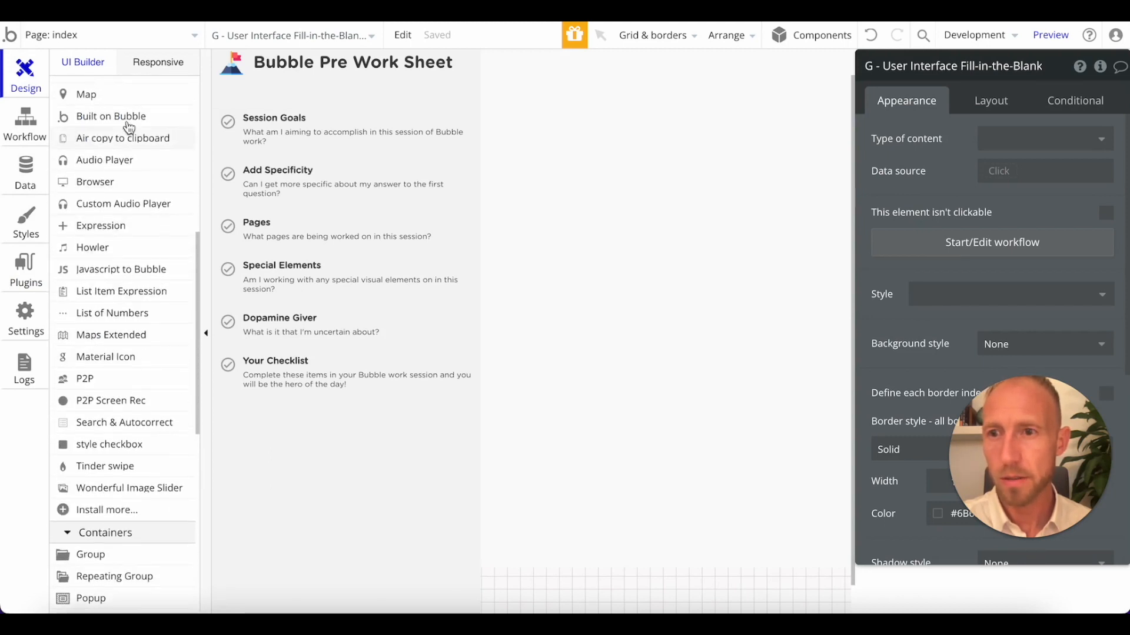
scroll(121, 170, "up", 1)
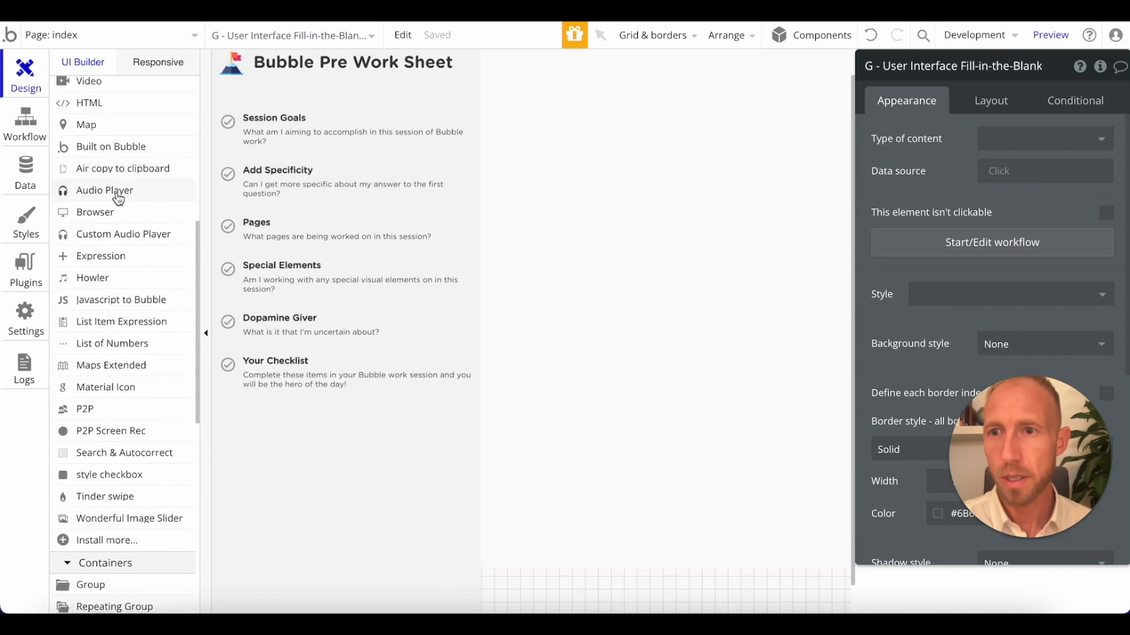
scroll(121, 171, "up", 2)
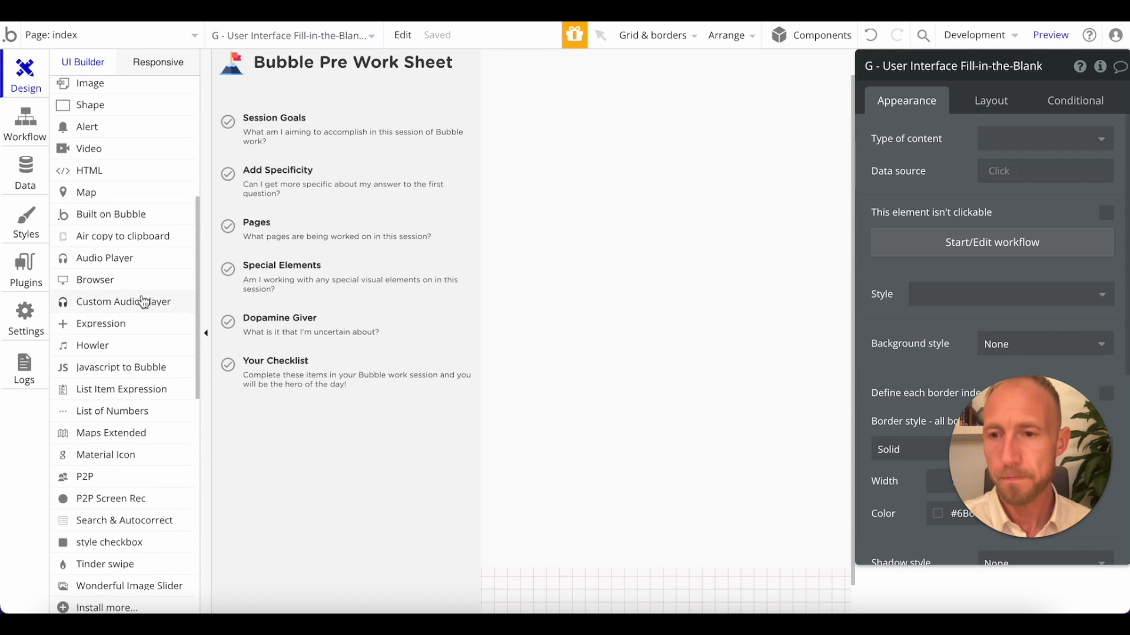
scroll(118, 436, "down", 2)
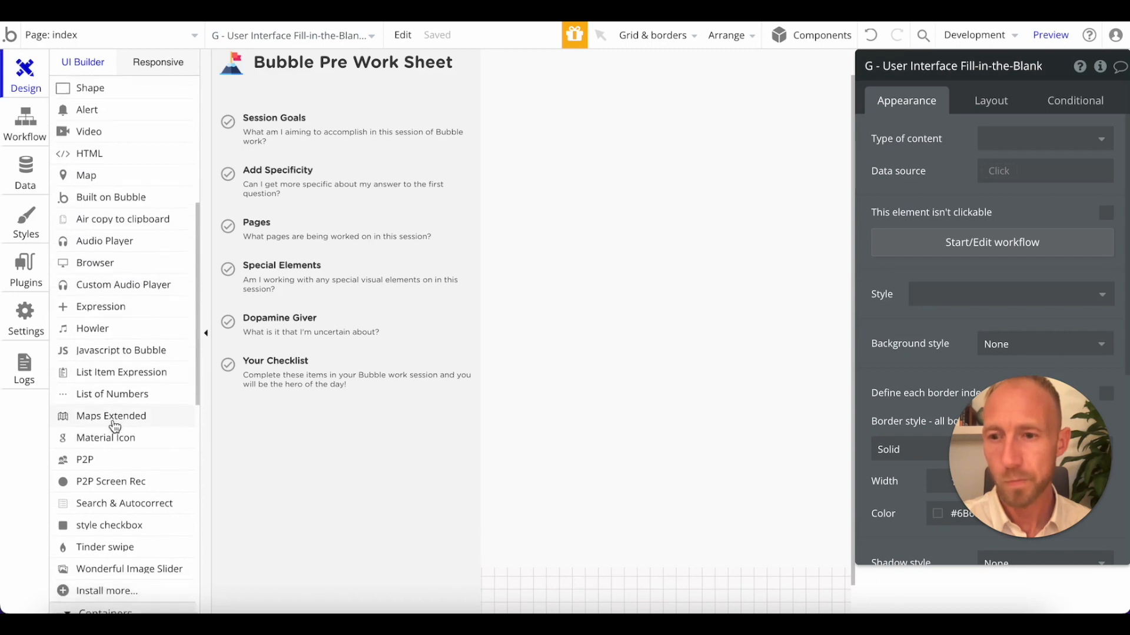
left_click(120, 499)
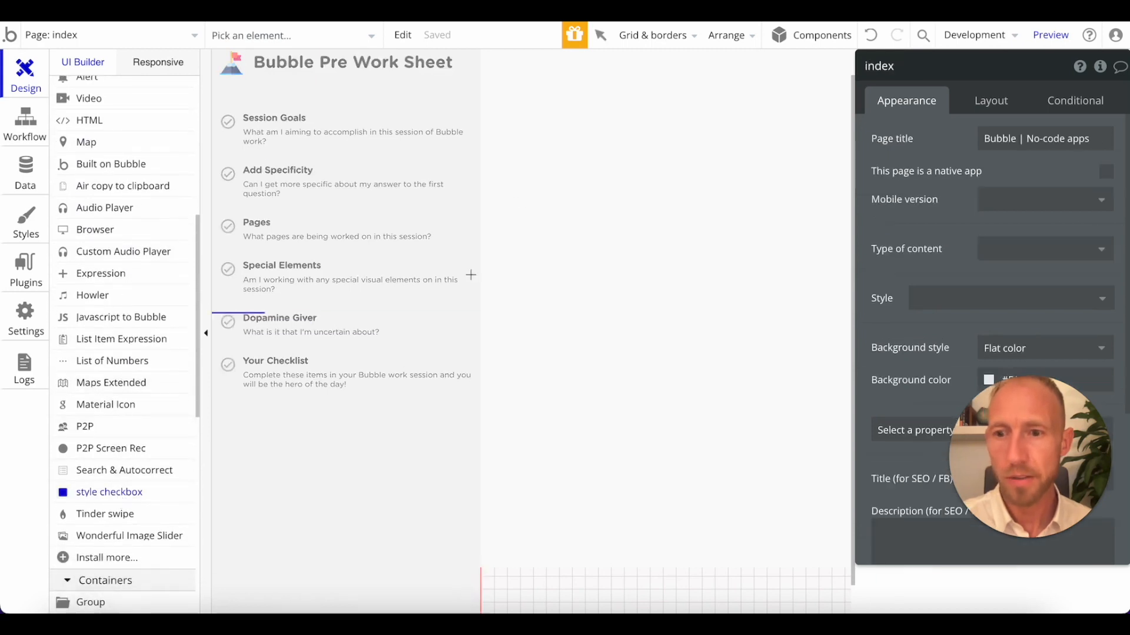
Show the G - Panel Checklist group and move it below G - Panel #5 in the elements tree.
scroll(529, 229, "up", 1)
scroll(106, 123, "up", 8)
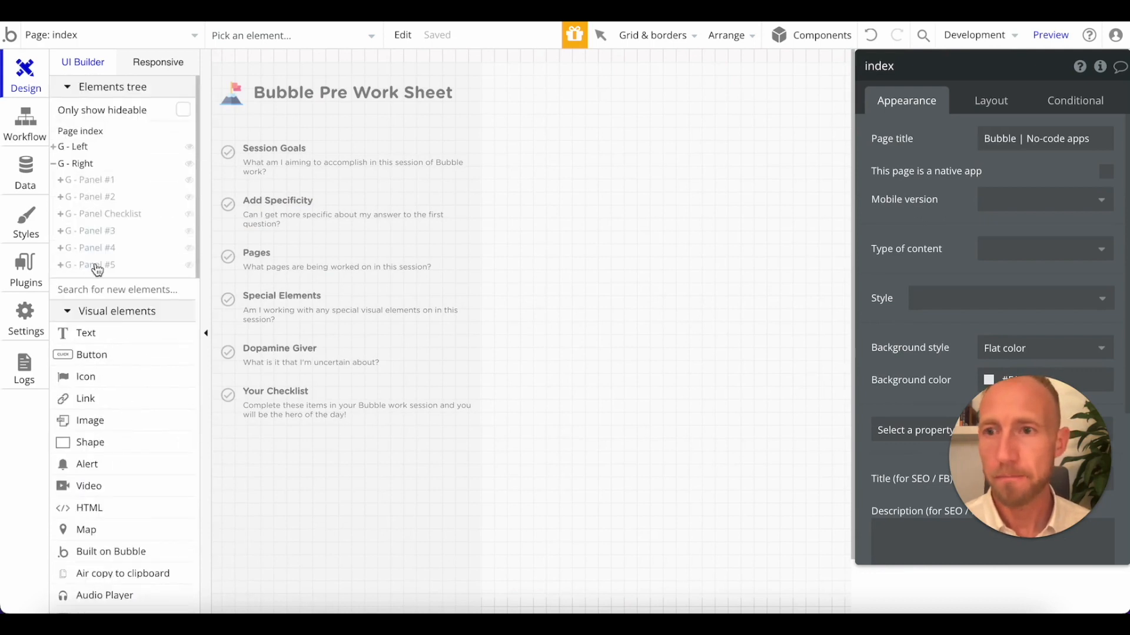
left_click(137, 215)
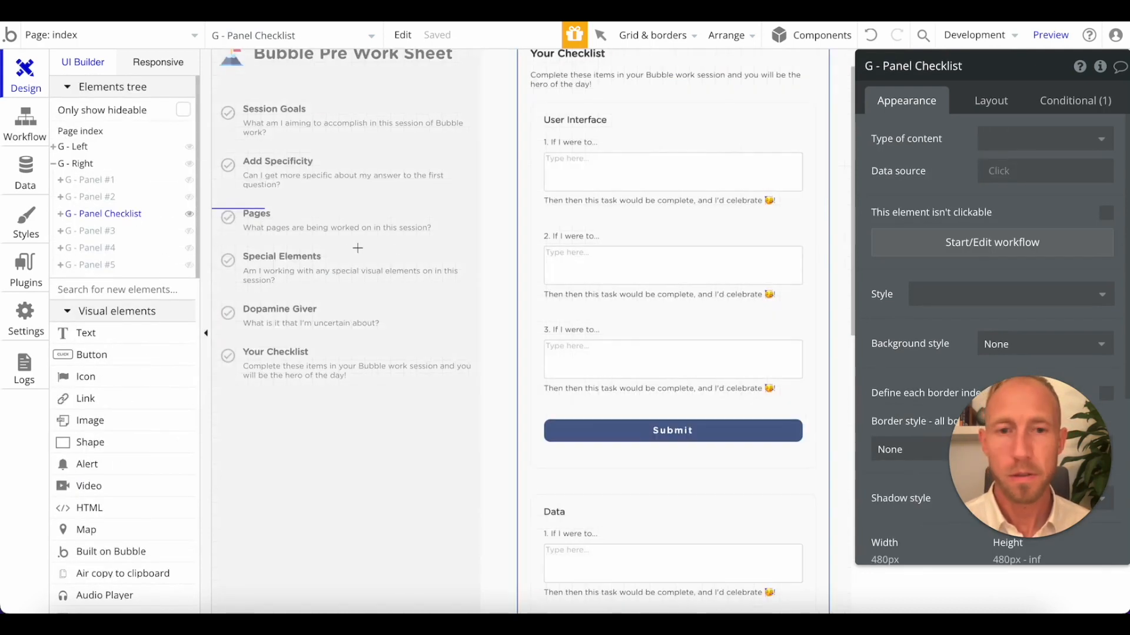
mouse_move(125, 220)
left_click_drag(107, 272, 99, 275)
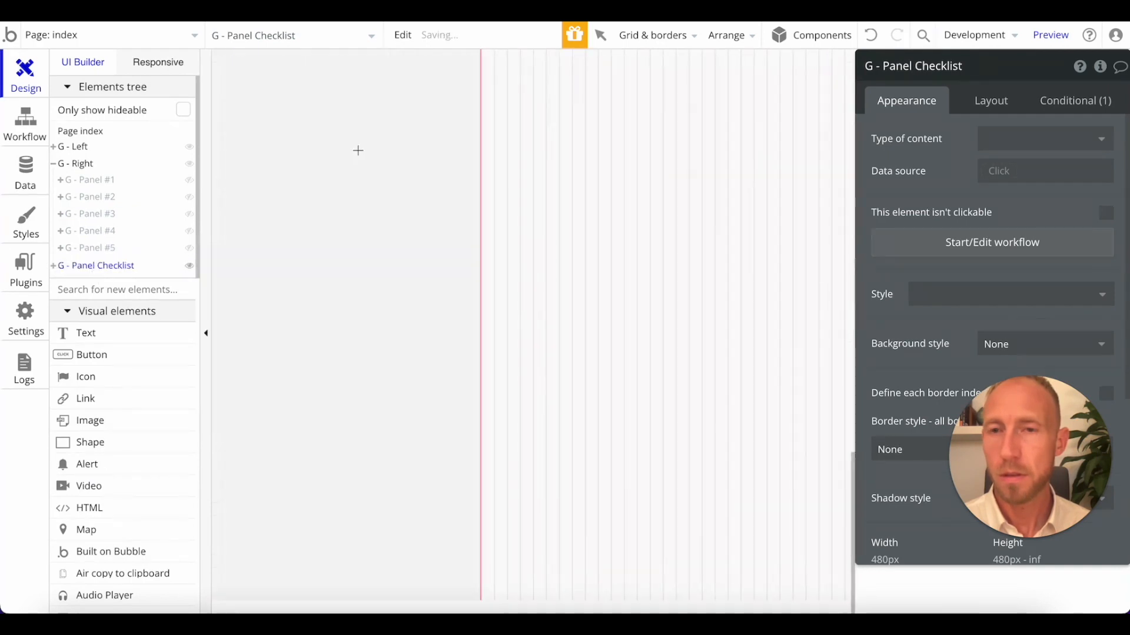
Redo the move of G - Panel Checklist below G - Panel #5 and place the style checkbox element at the panel's top.
key("super+z")
left_click_drag(97, 220, 98, 267)
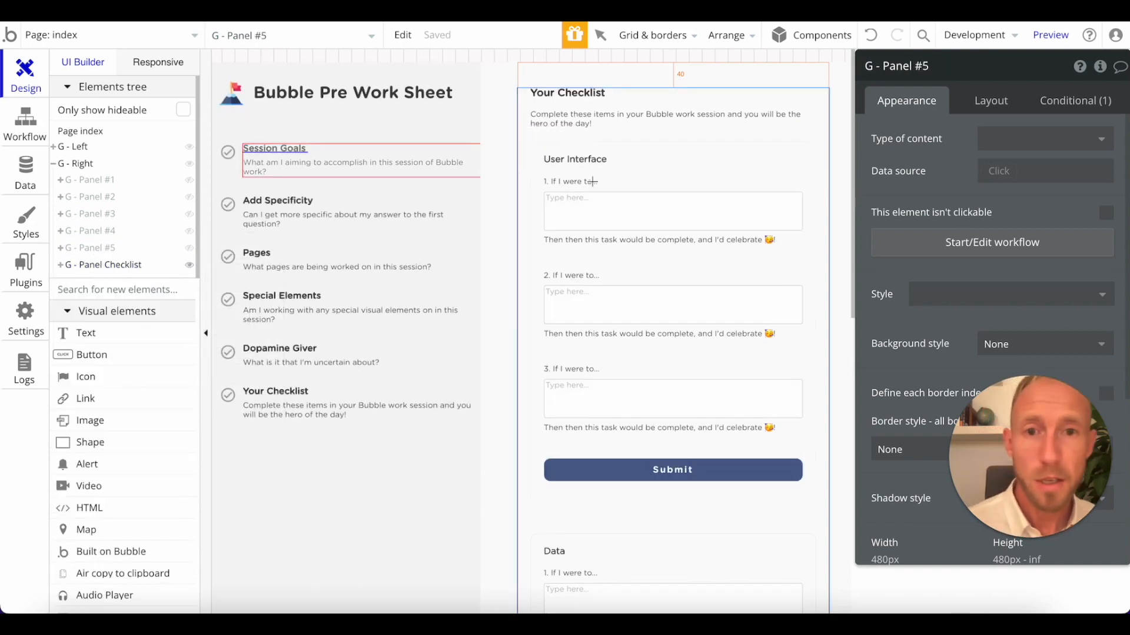
left_click(759, 180)
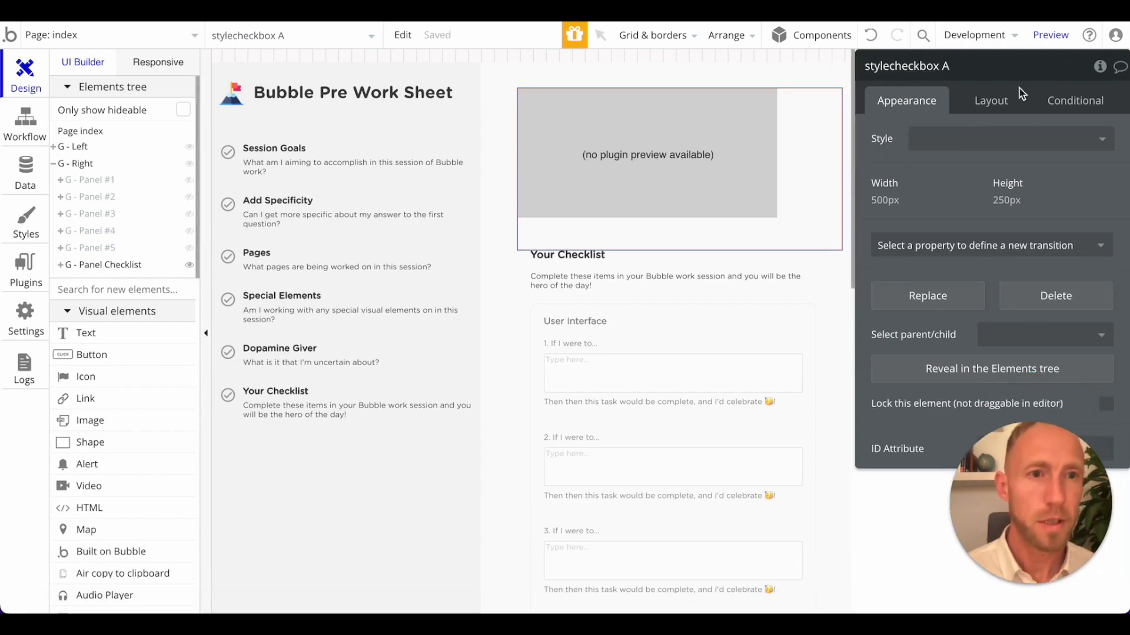
left_click(985, 113)
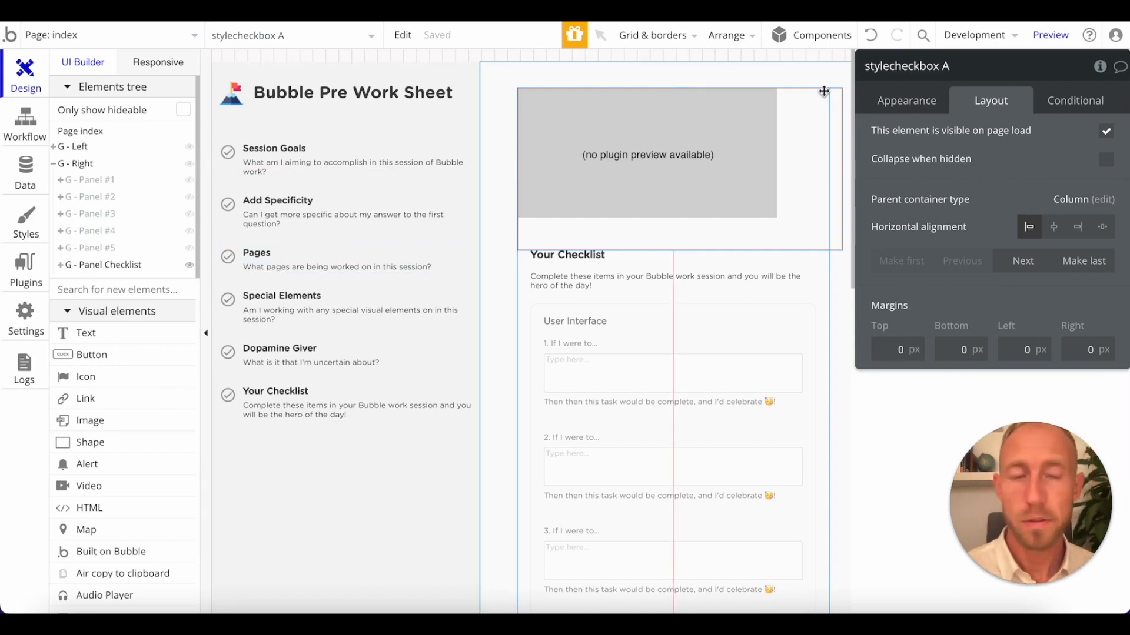
Open the click workflow of G - Item #6 and examine the parameter sent by its Go to page index action.
left_click(1052, 36)
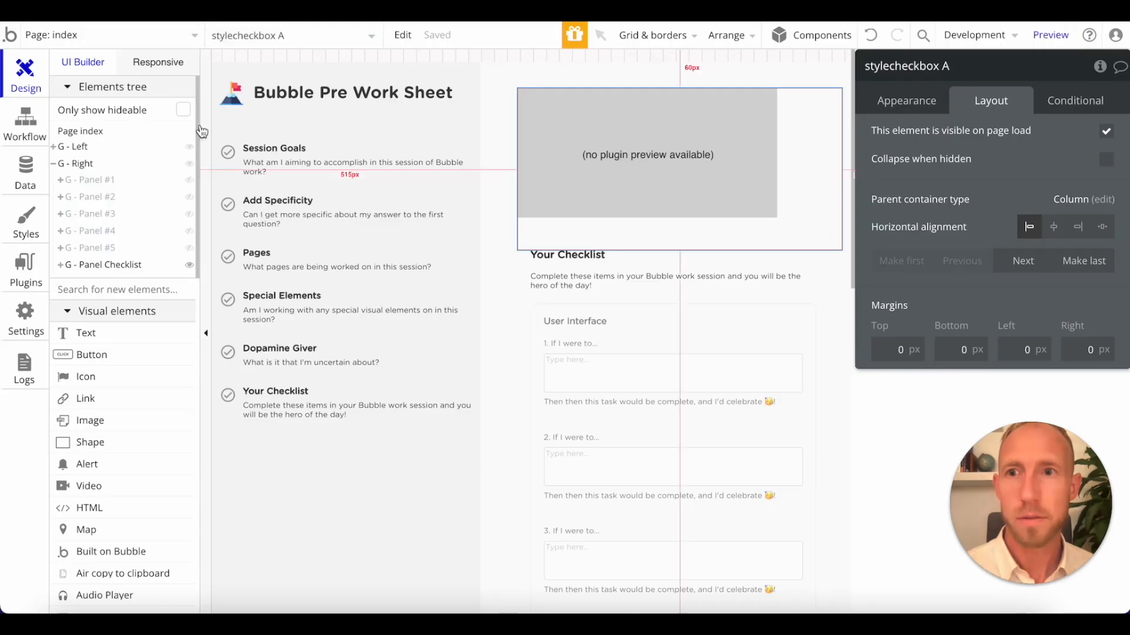
left_click(233, 410)
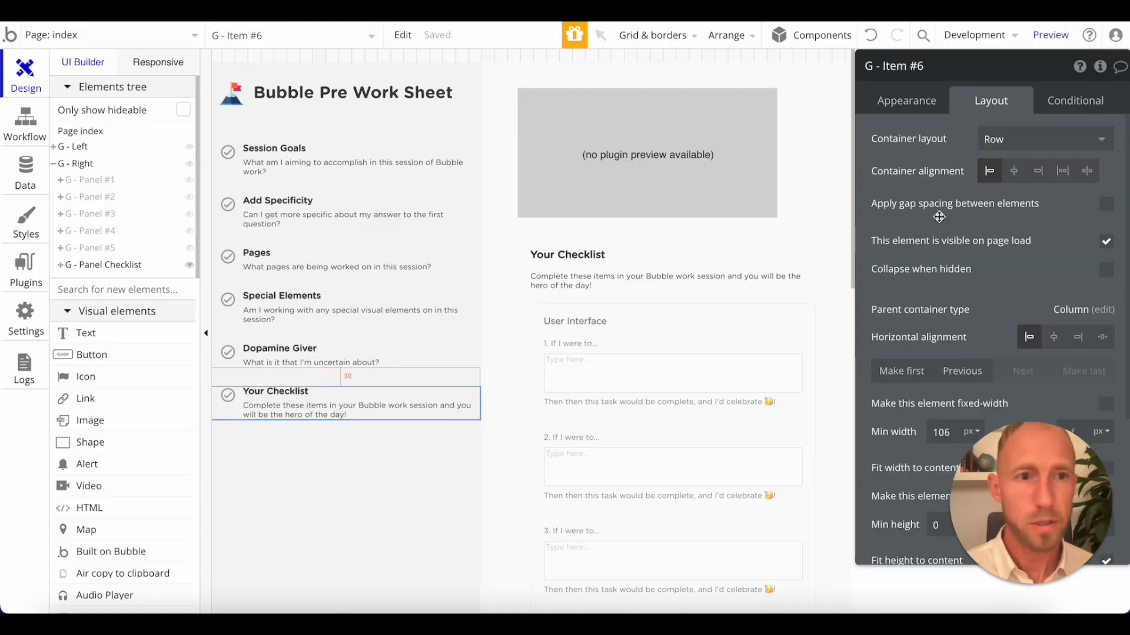
left_click(919, 109)
left_click(940, 259)
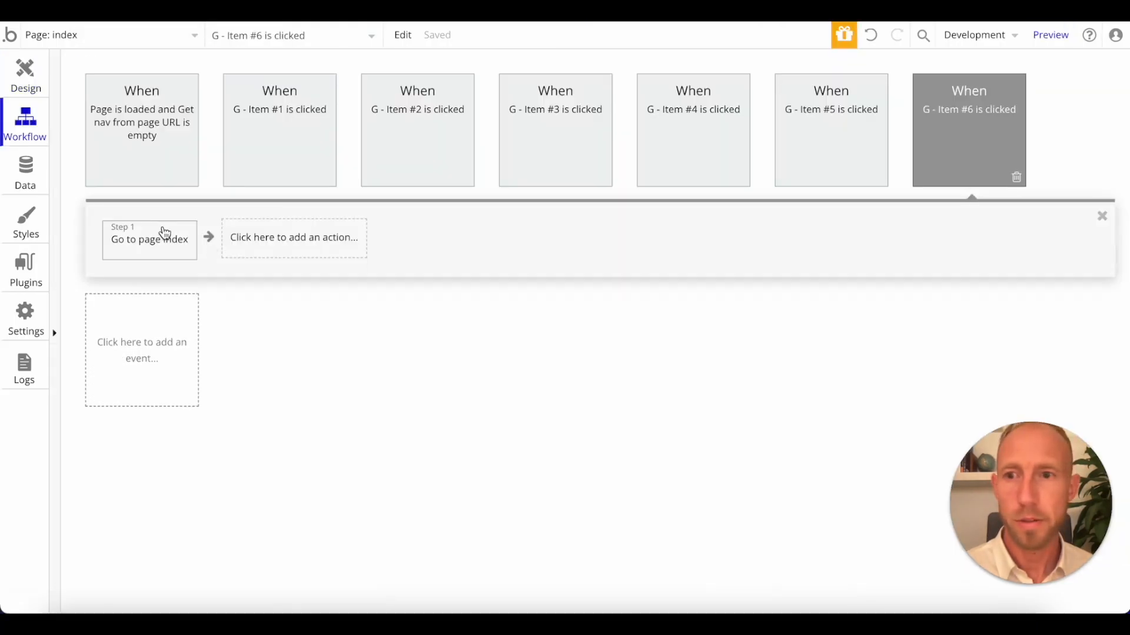
left_click(164, 230)
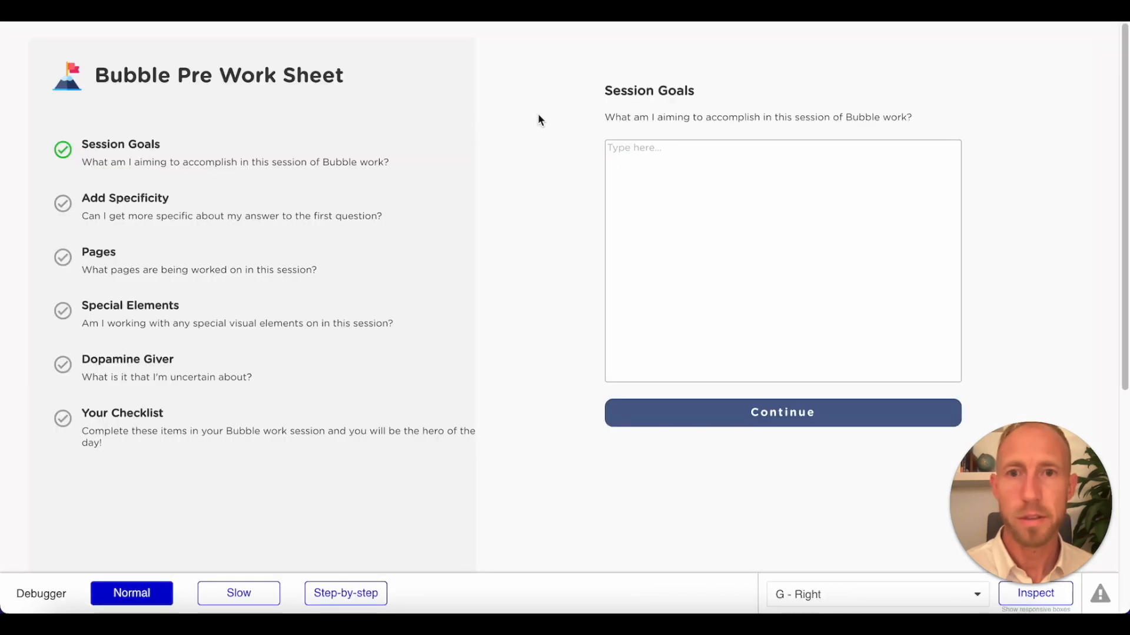
Show Your Checklist in the page preview and toggle the style checkbox to test it.
left_click(152, 425)
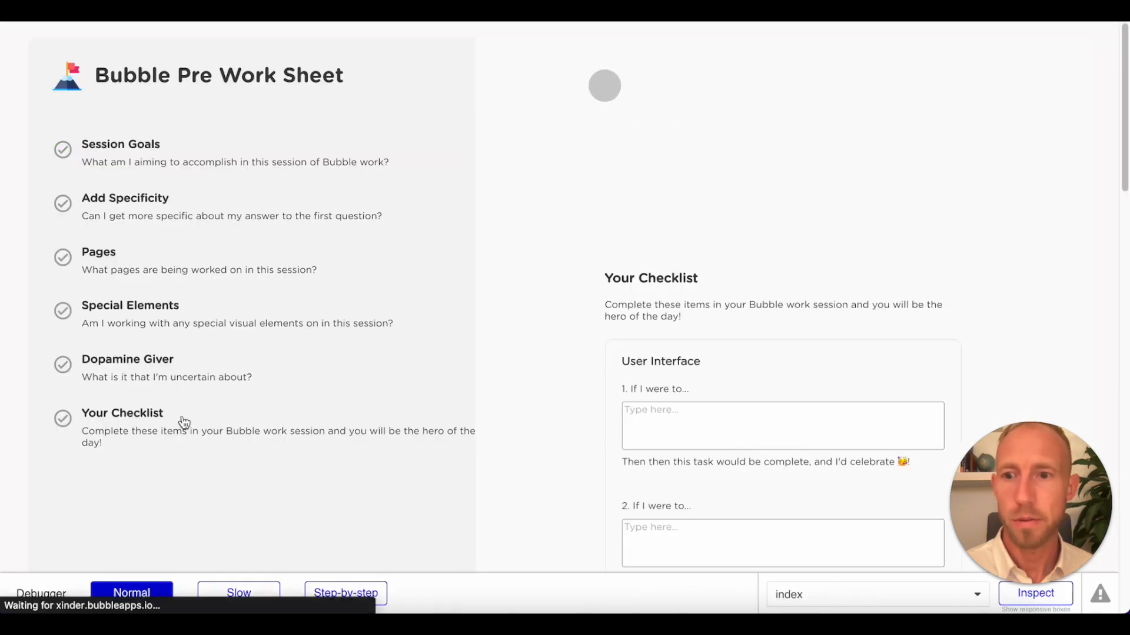
left_click(616, 92)
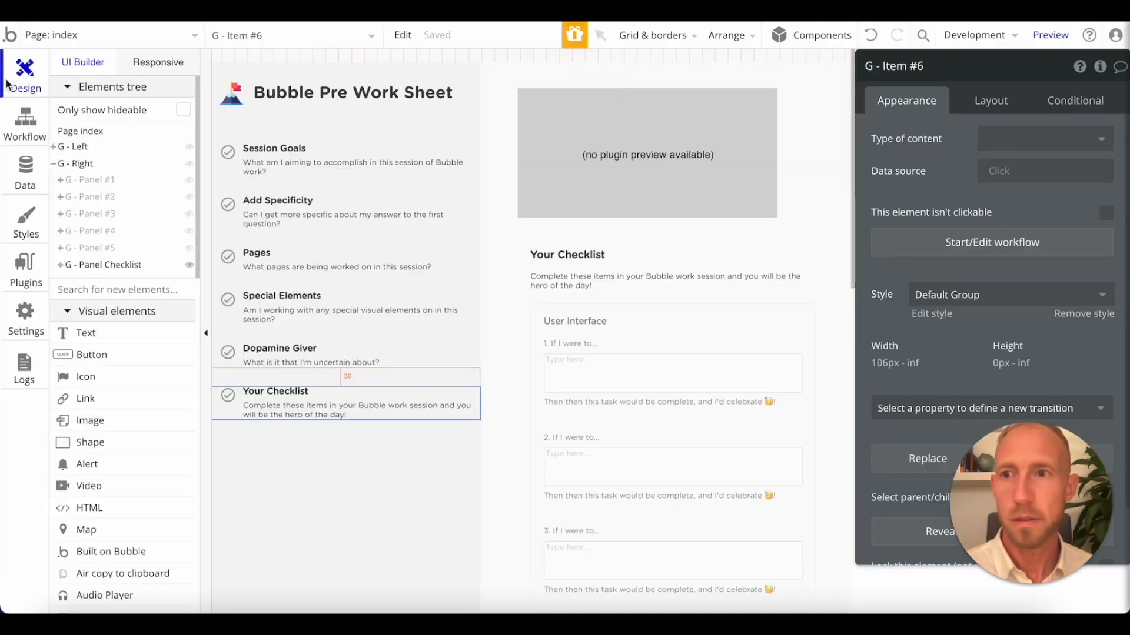
Return to the page design and examine the style checkbox's layout and appearance settings.
left_click(602, 183)
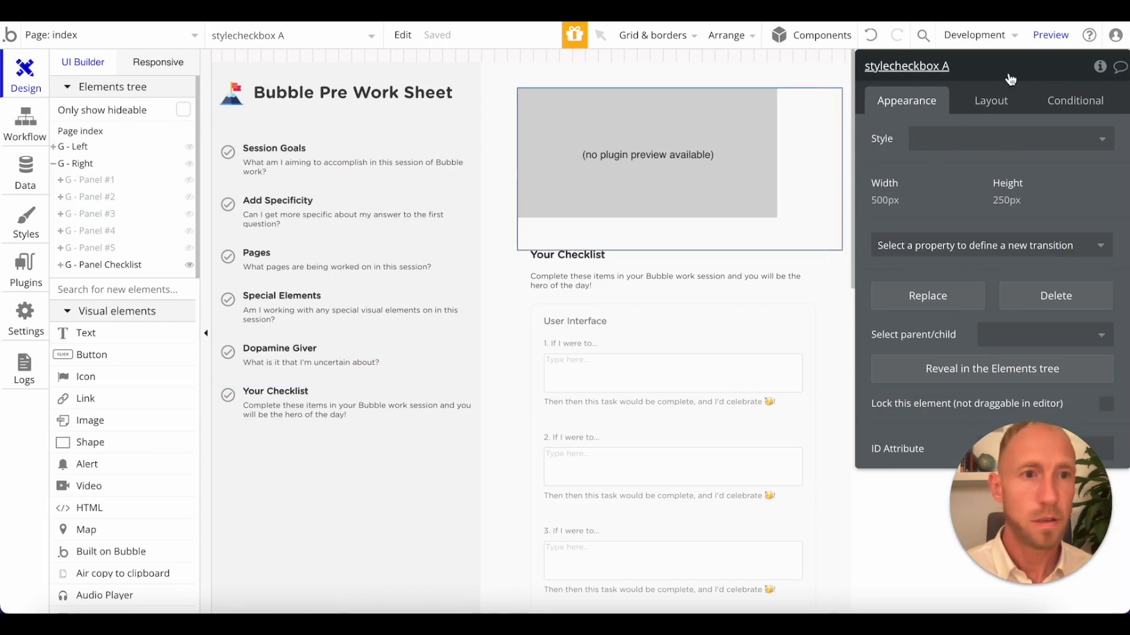
left_click(1000, 105)
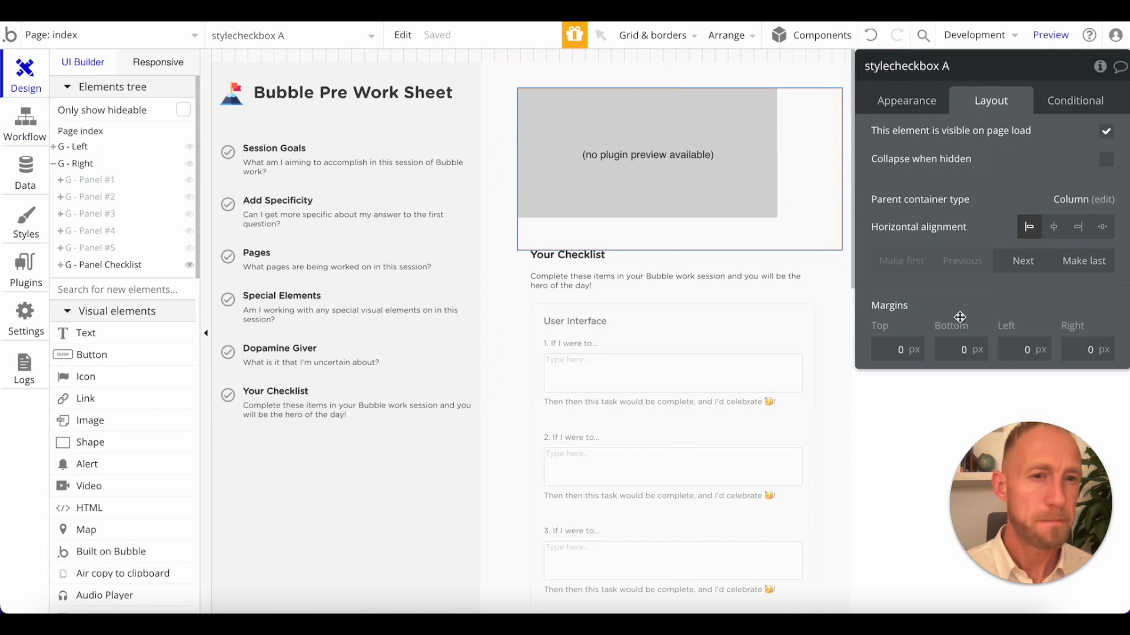
left_click(898, 350)
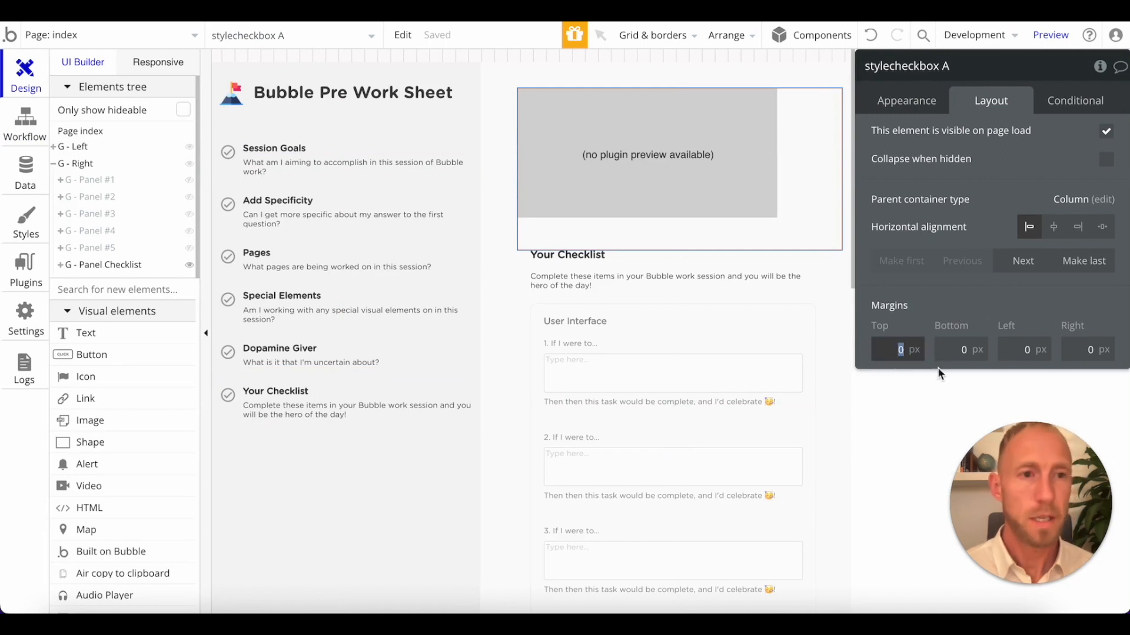
left_click(1046, 106)
left_click(1000, 109)
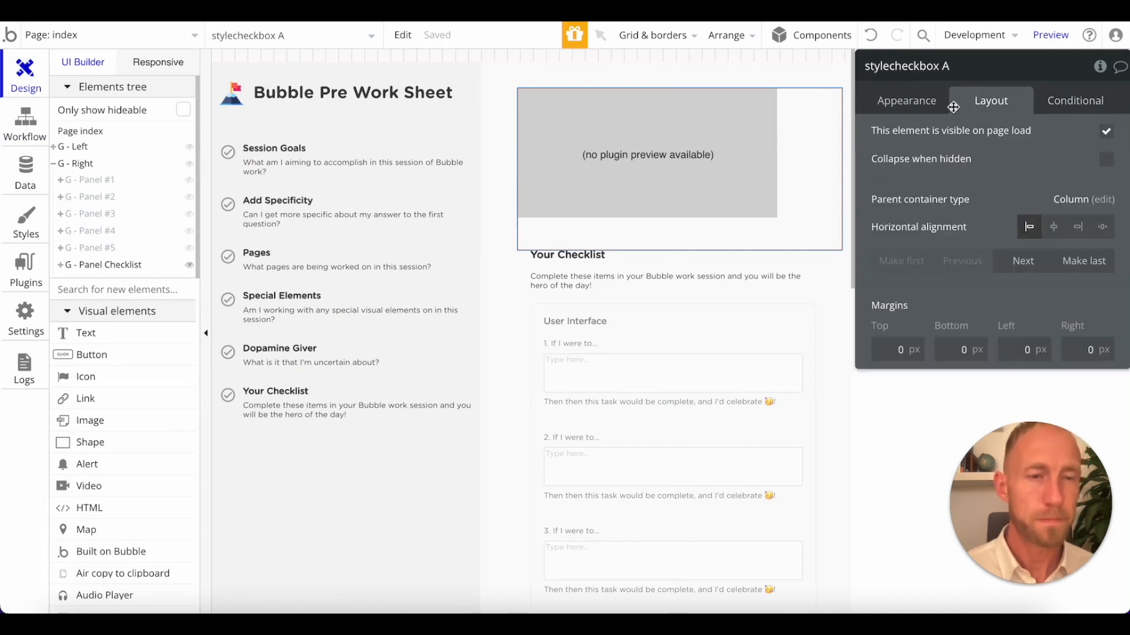
left_click(926, 106)
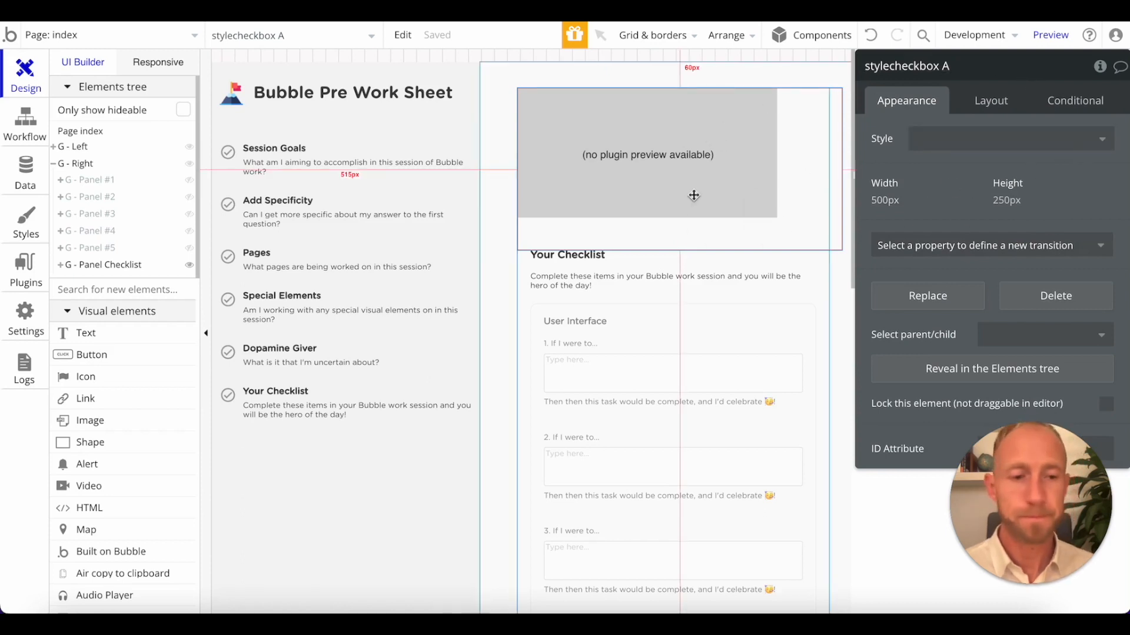
Delete the style checkbox element from the checklist panel and uninstall the checkbox plugin.
key("Delete")
left_click(27, 277)
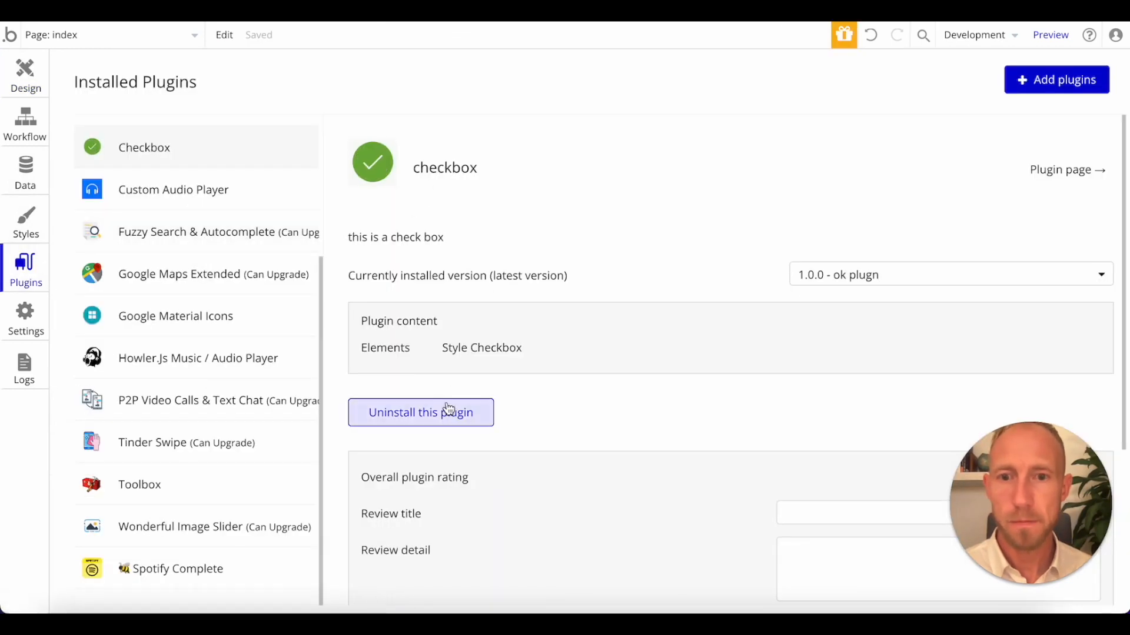
left_click(449, 410)
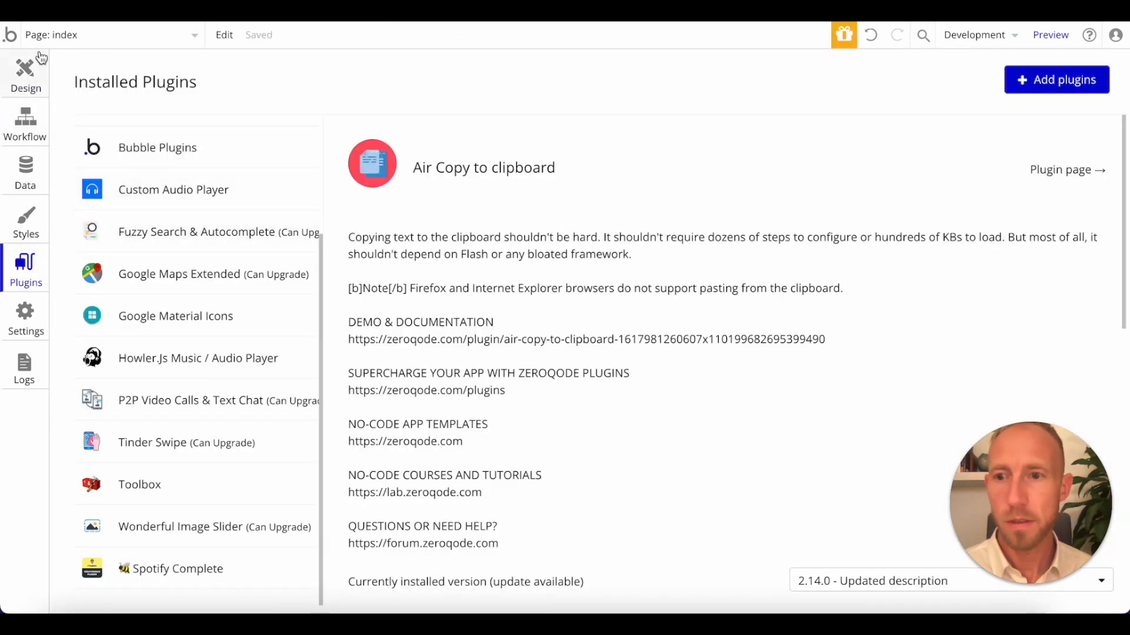
Draw a built-in Checkbox input in the checklist panel above the User Interface section and clear its label.
left_click(34, 71)
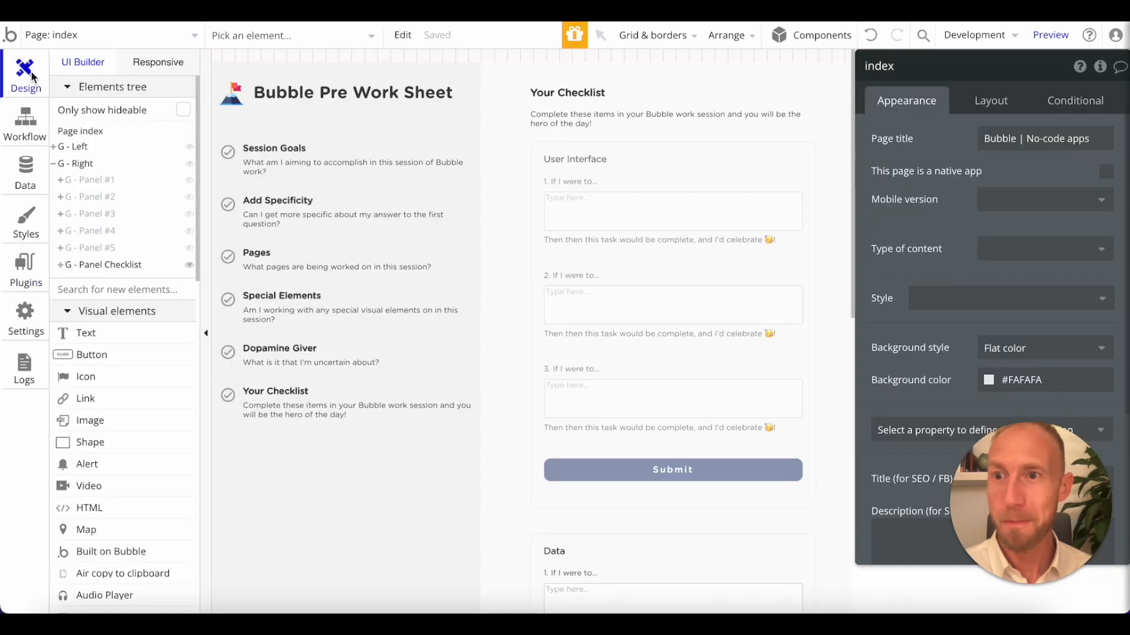
scroll(144, 383, "down", 15)
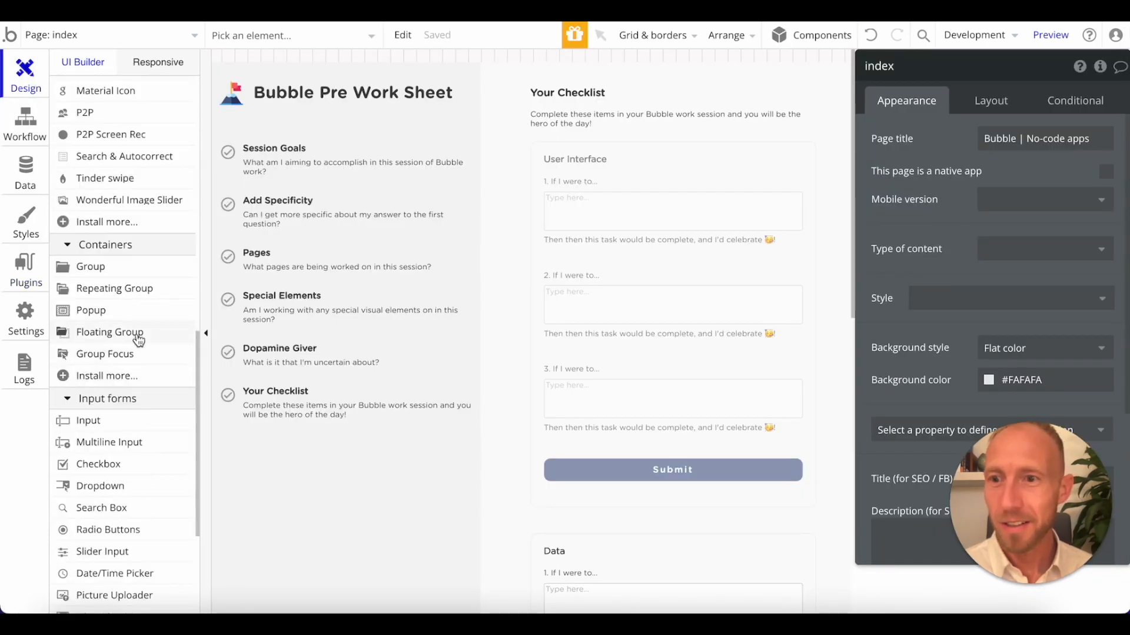
scroll(139, 441, "down", 2)
left_click(111, 353)
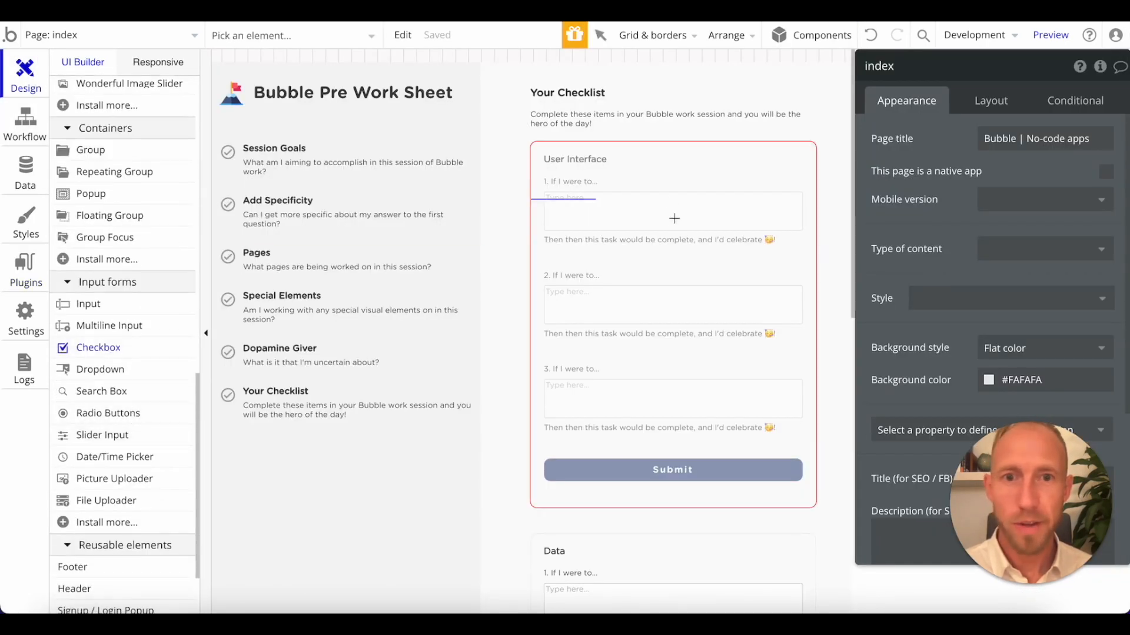
left_click_drag(647, 189, 669, 211)
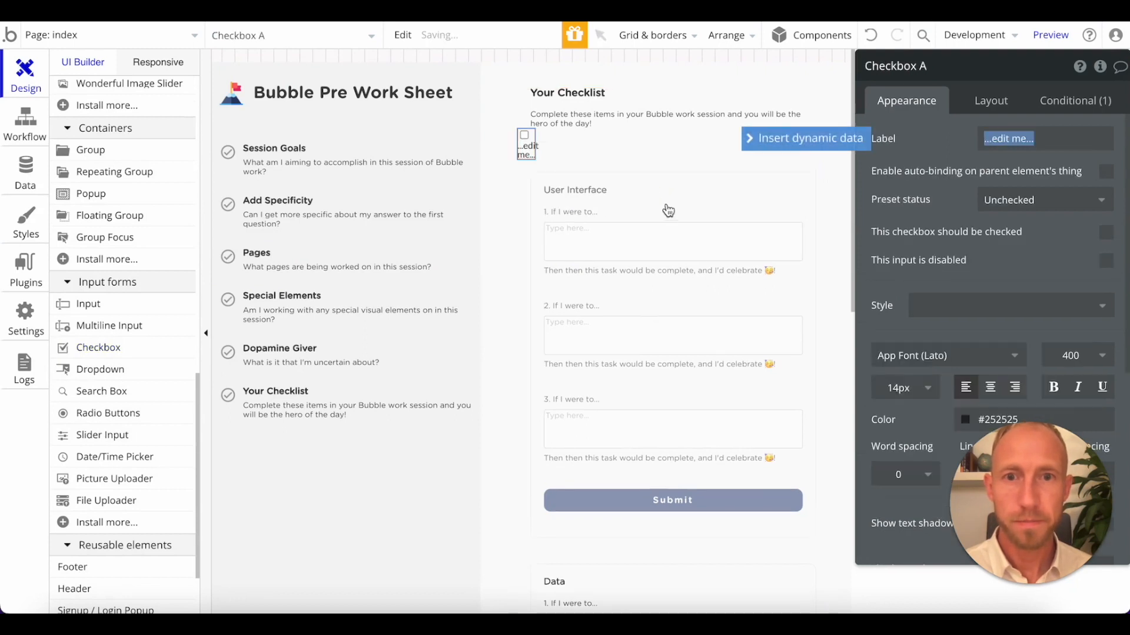
key("BackSpace")
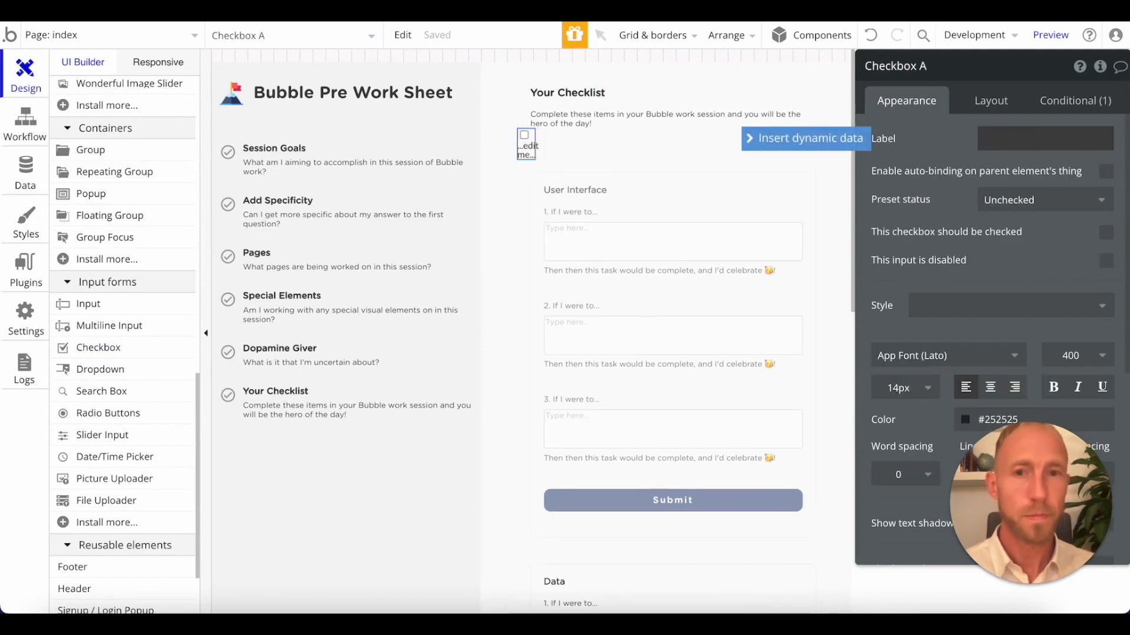
left_click(921, 150)
Rename the new checkbox element as Checkbox UI 1.
left_click(918, 65)
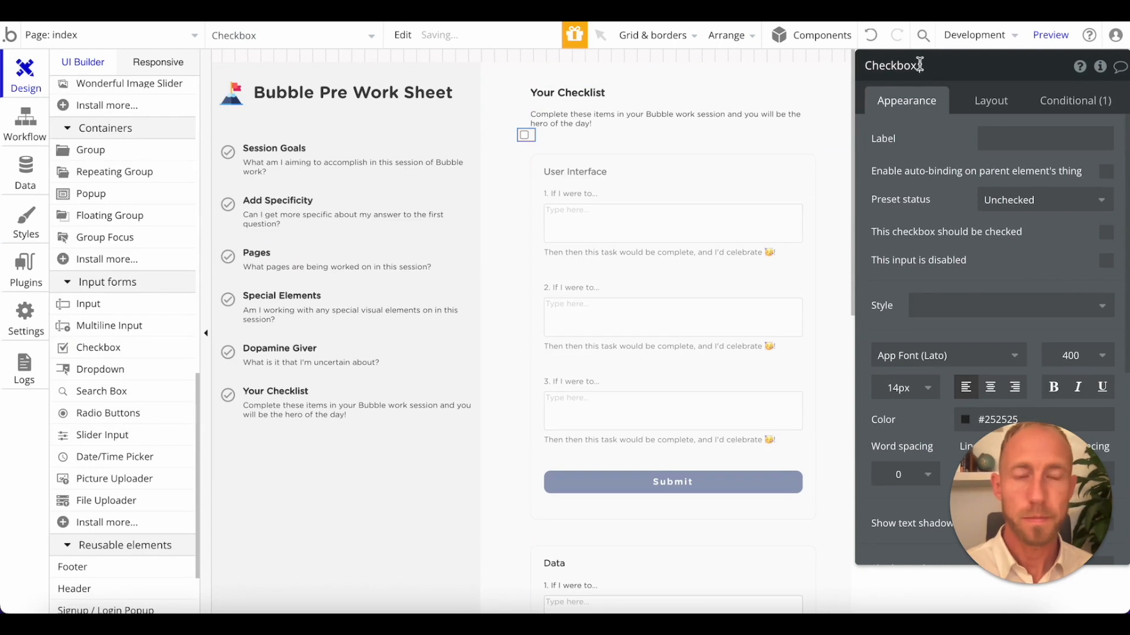
type("UI 1")
key("Return")
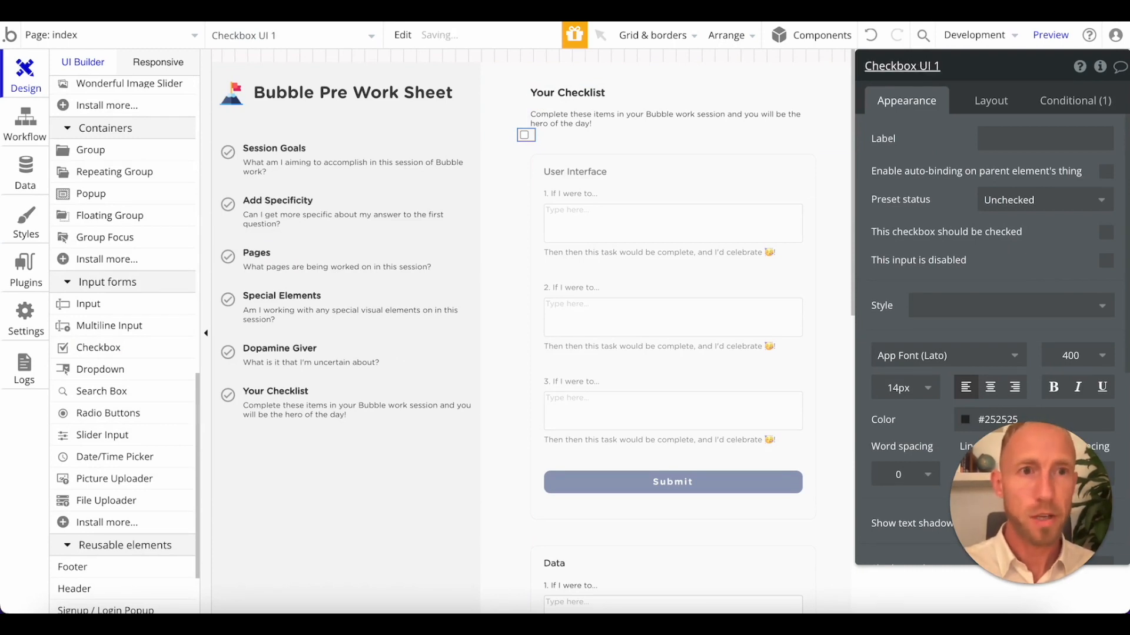
Move Checkbox UI 1 into the User Interface Fill-in-the-Blanks group, between the text "1. If I were to..." and the UI 1 - FIB Input.
mouse_move(527, 136)
left_mouse_down()
mouse_move(586, 207)
mouse_move(538, 149)
left_mouse_up()
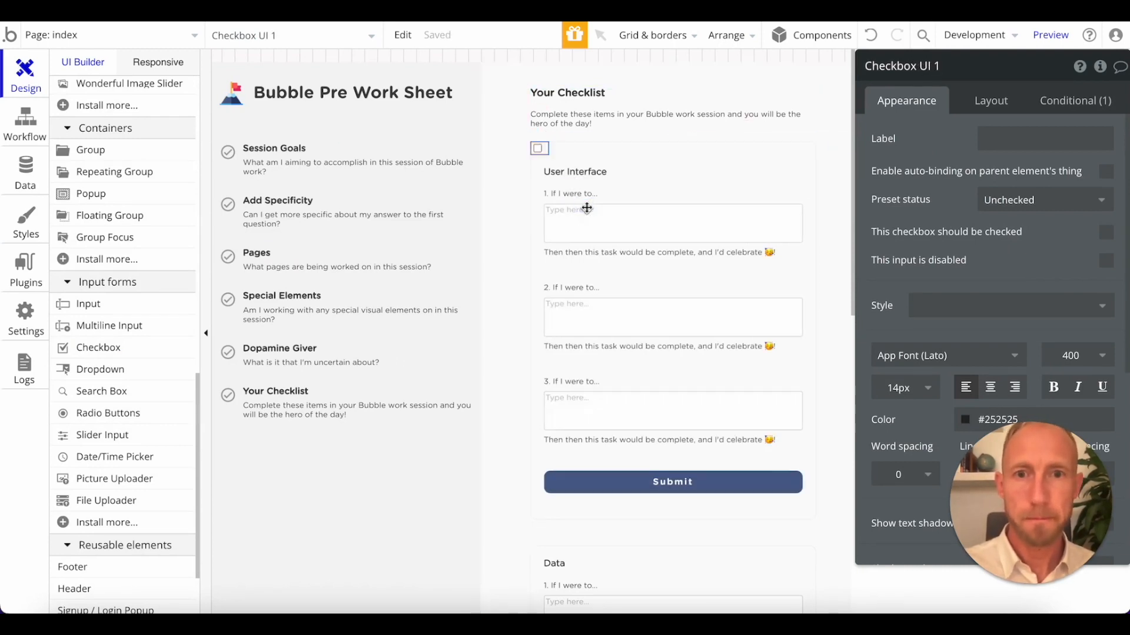
scroll(140, 228, "up", 10)
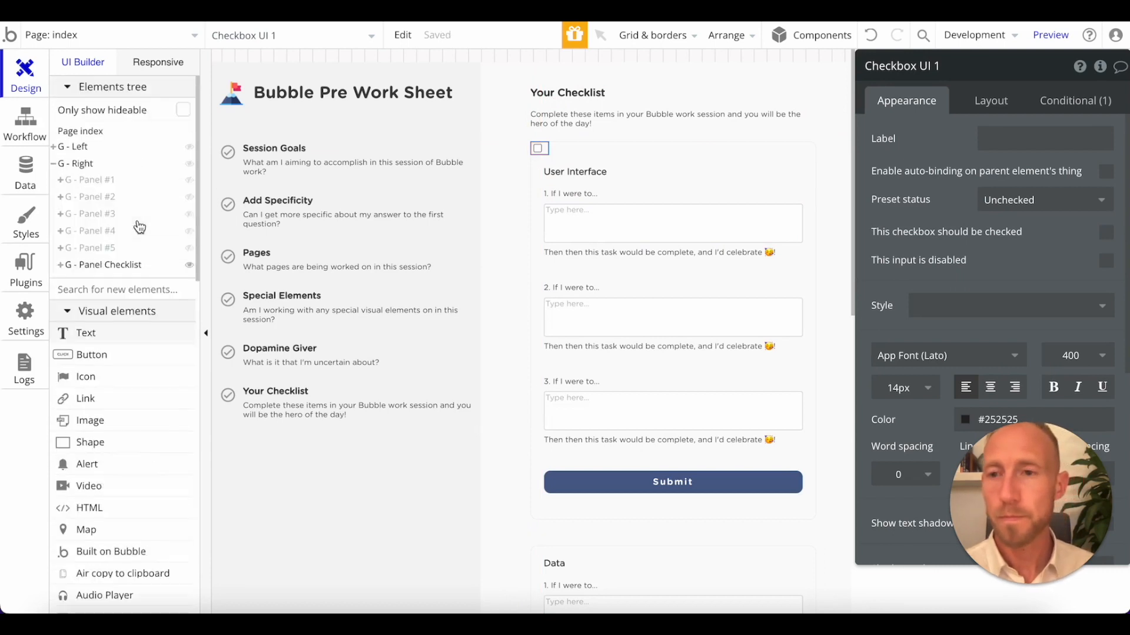
left_click(60, 265)
scroll(903, 416, "down", 5)
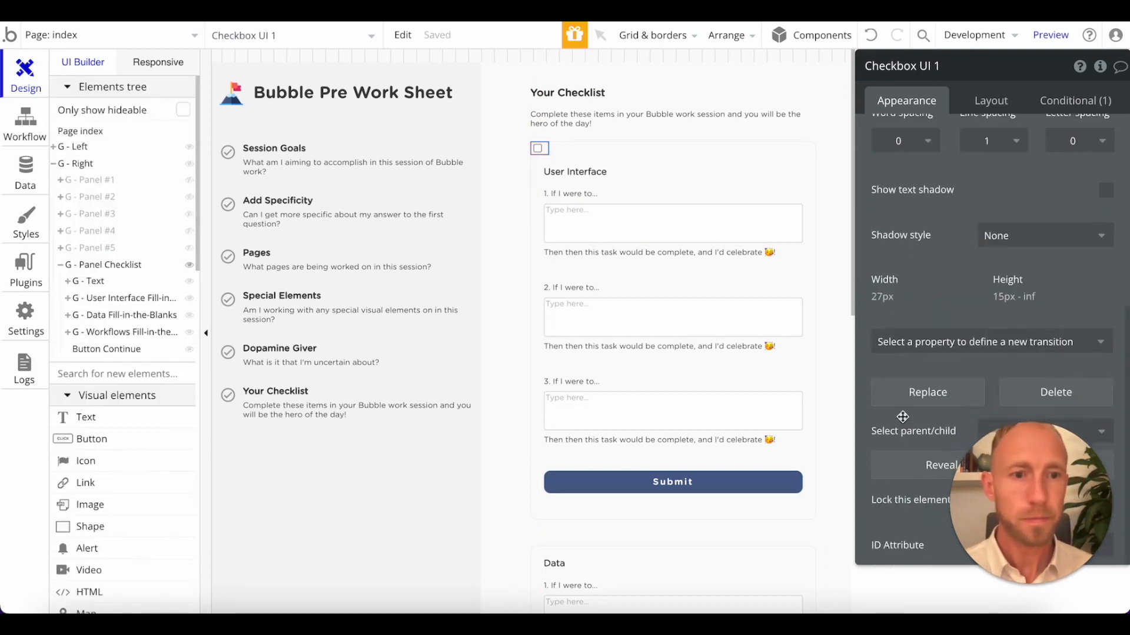
left_click(907, 464)
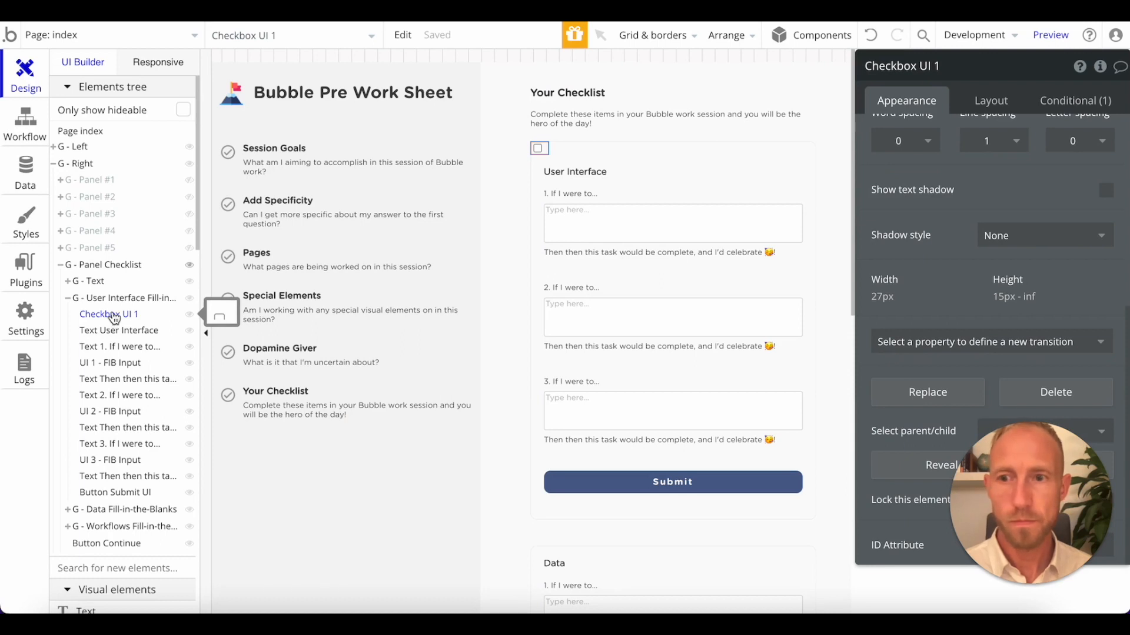
left_click_drag(114, 318, 118, 351)
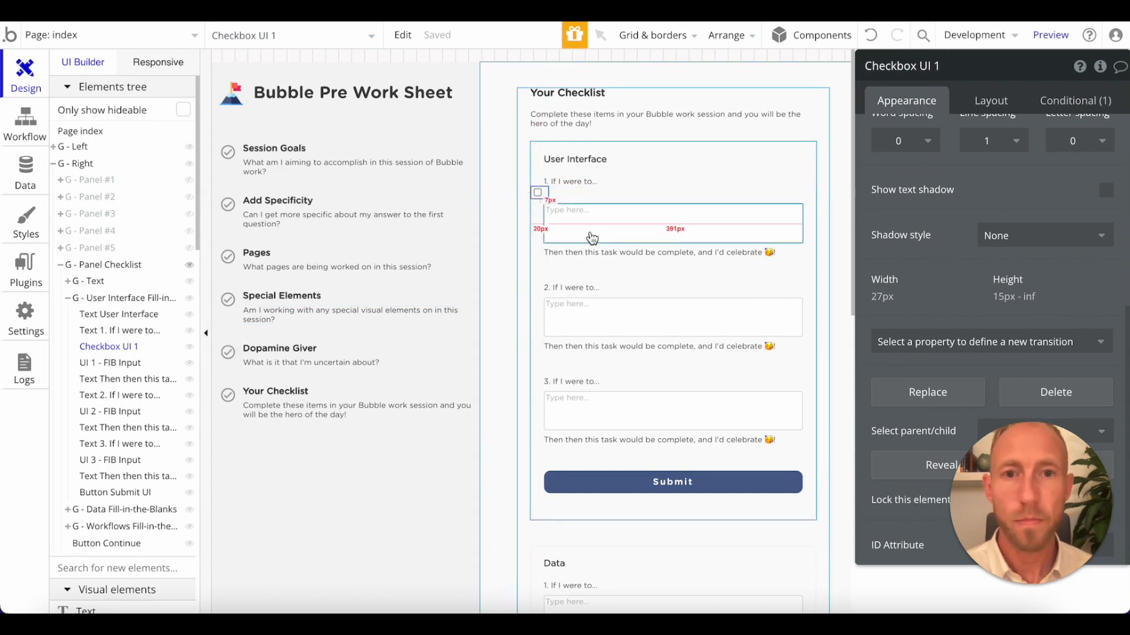
left_click(576, 184)
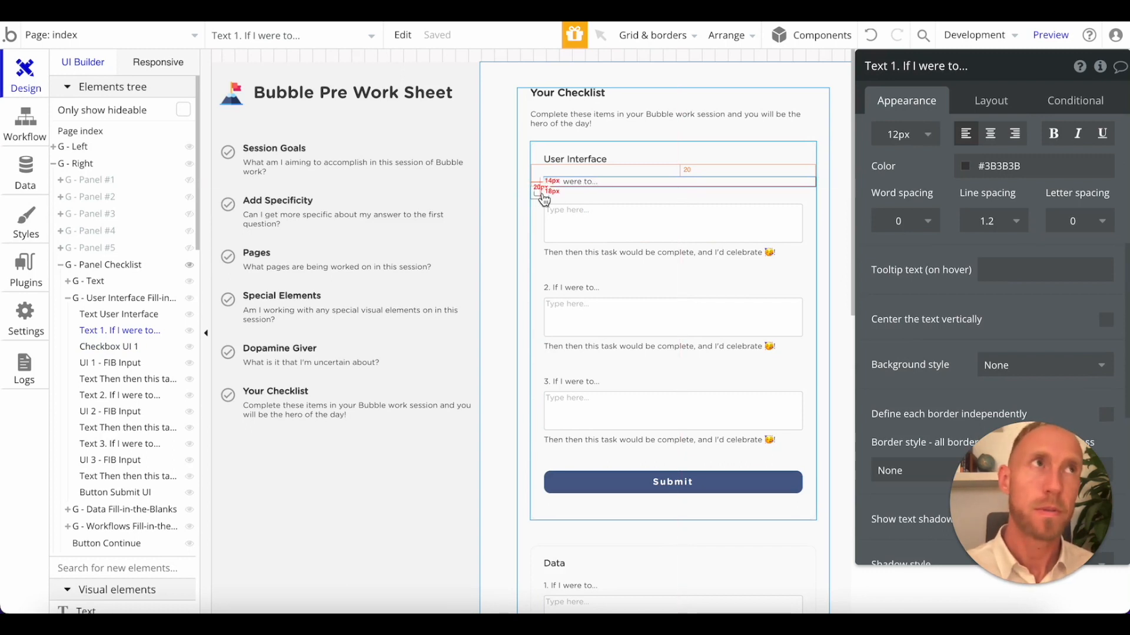
key("Delete")
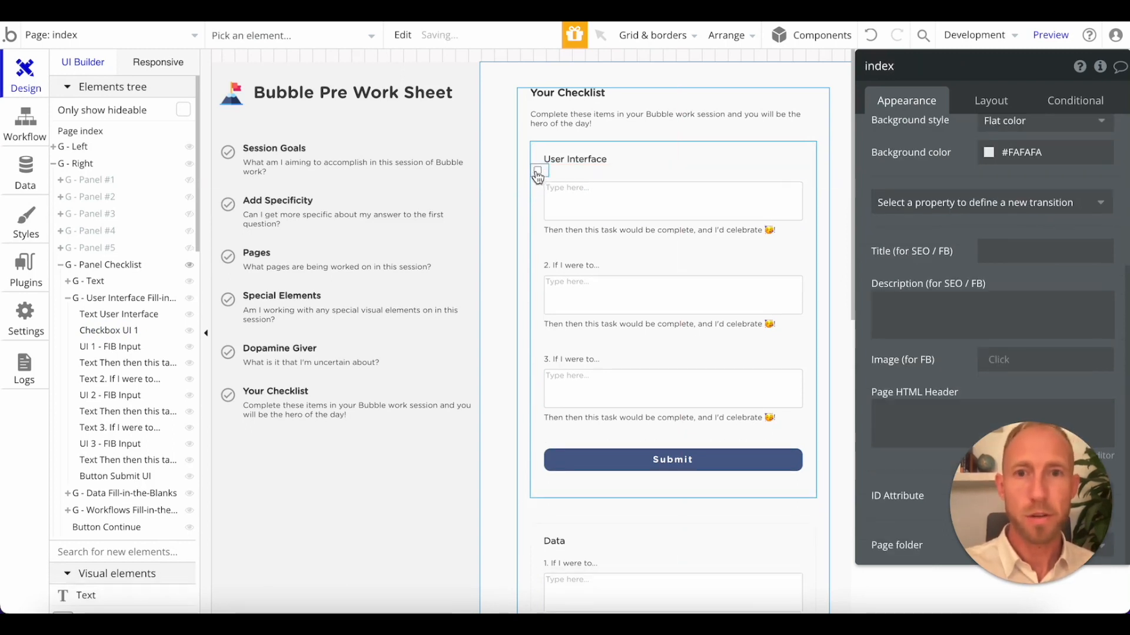
left_click(537, 172)
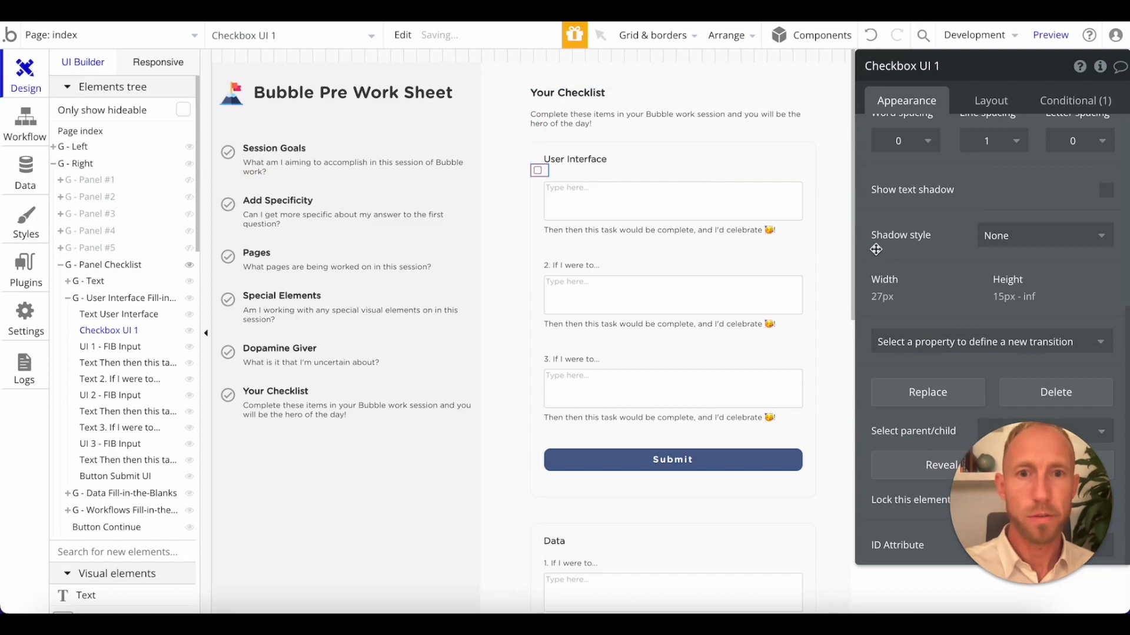
left_click(1005, 105)
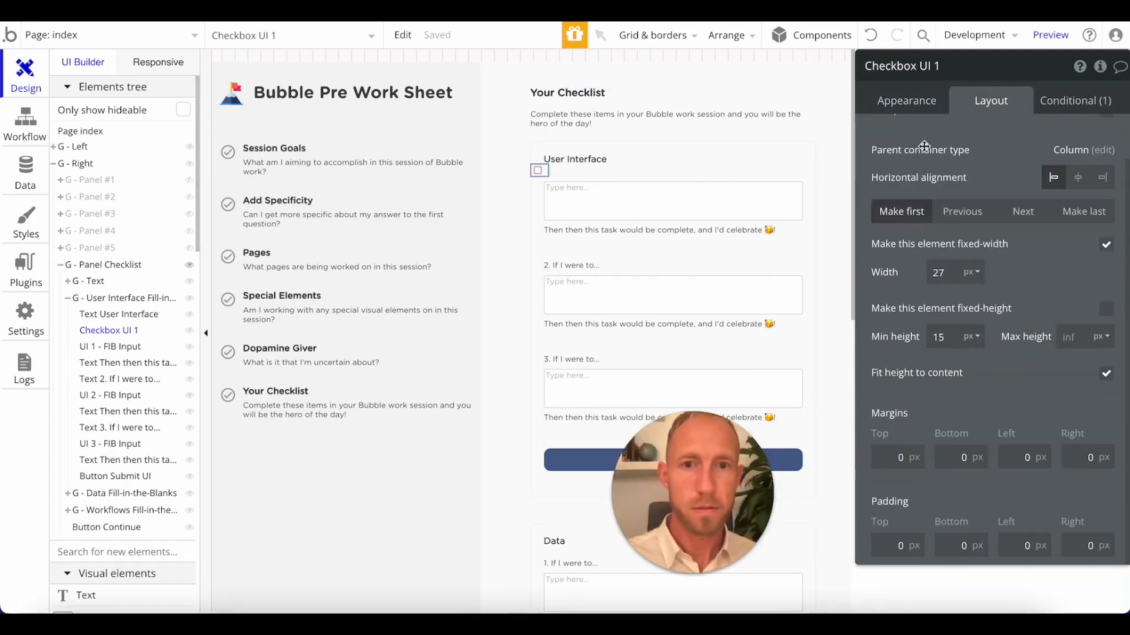
left_click(871, 35)
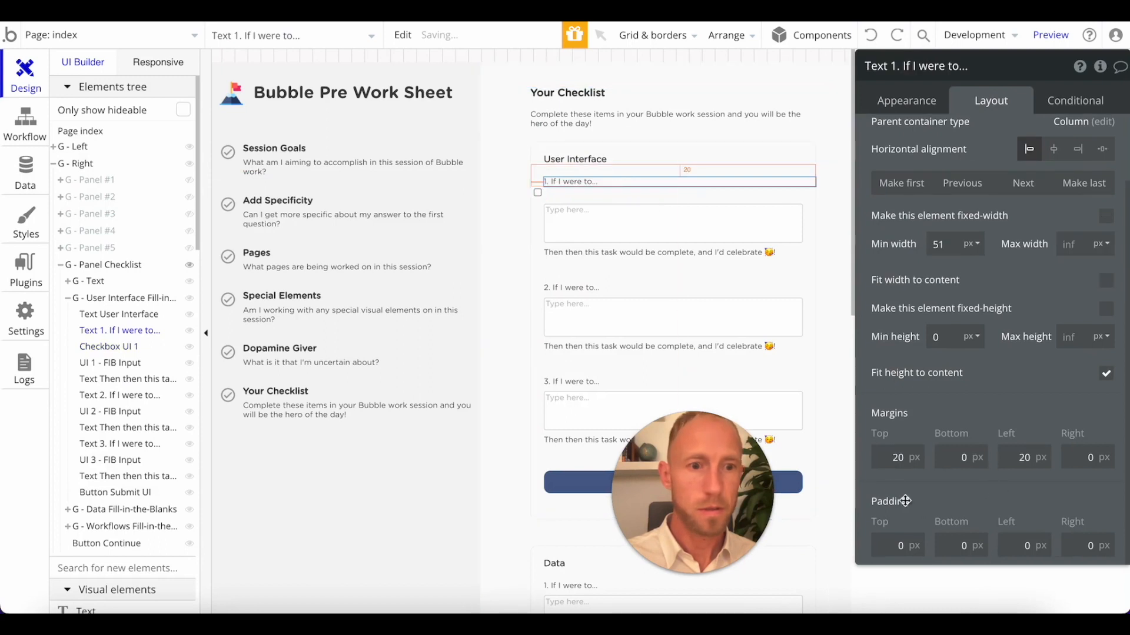
Set the top and left margins of Checkbox UI 1 to 20 px each.
left_click(538, 193)
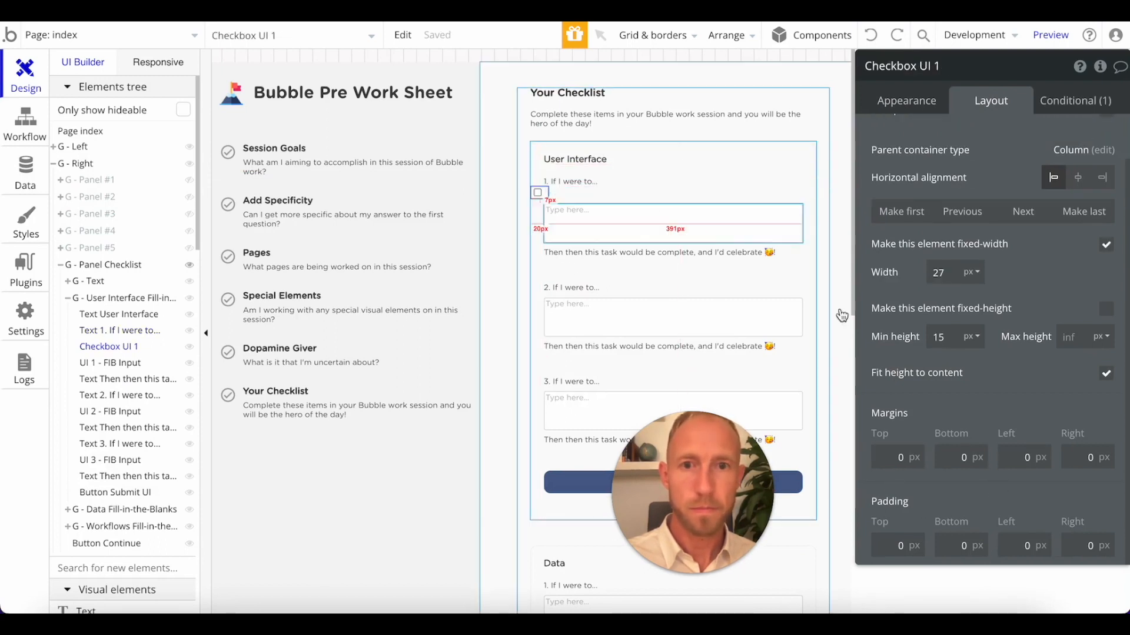
left_click(898, 454)
type("20")
left_click(1024, 457)
type("20")
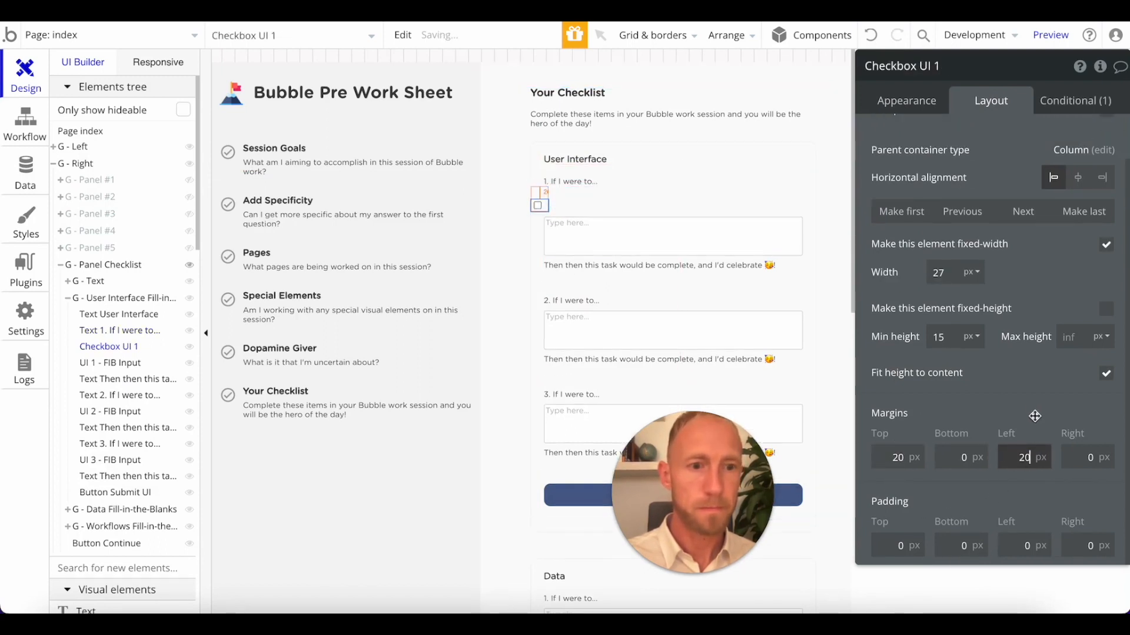
Delete the text "1. If I were to..." and the UI 1 - FIB Input from the User Interface group.
left_click(611, 189)
key("Delete")
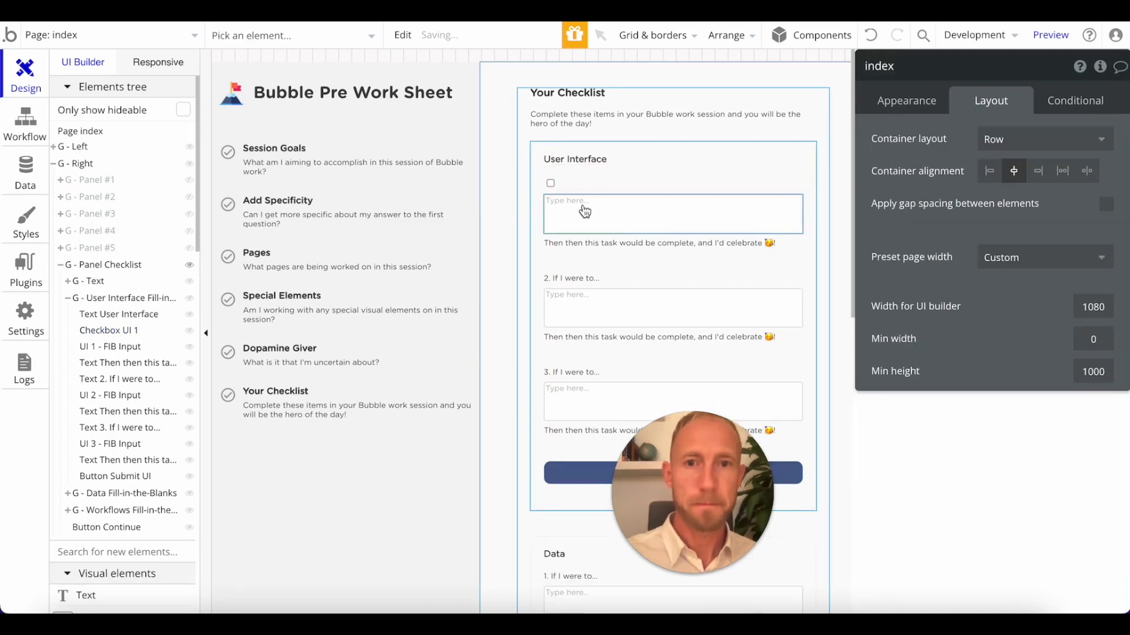
left_click(551, 183)
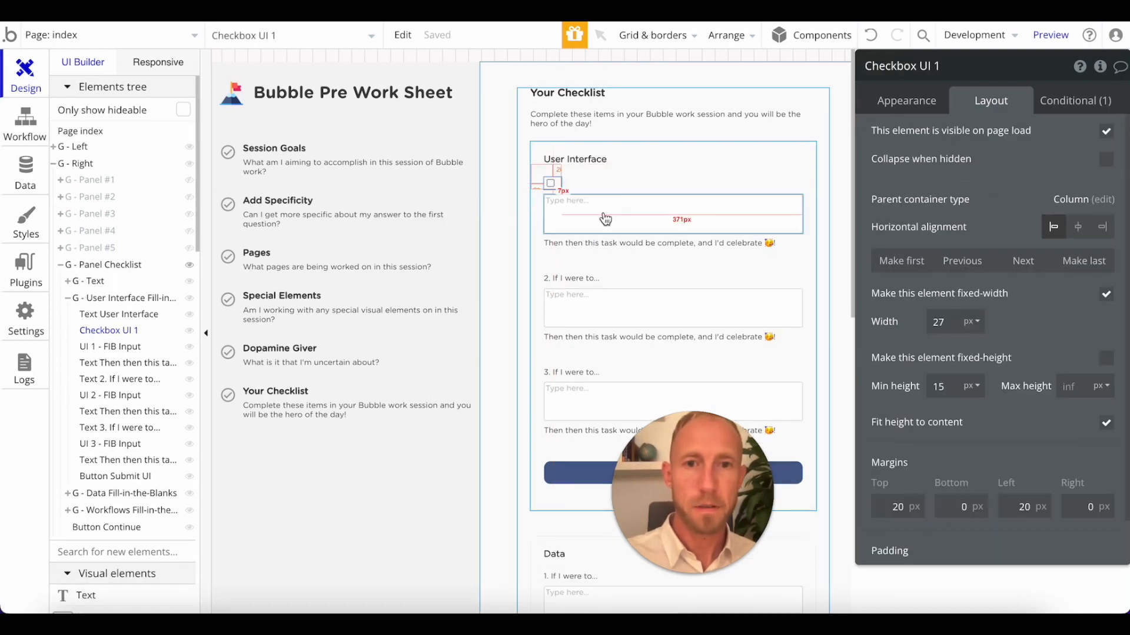
left_click(601, 230)
key("Delete")
Group Checkbox UI 1 and the "Then then this task would be complete" text below it in a row container.
left_click(572, 202)
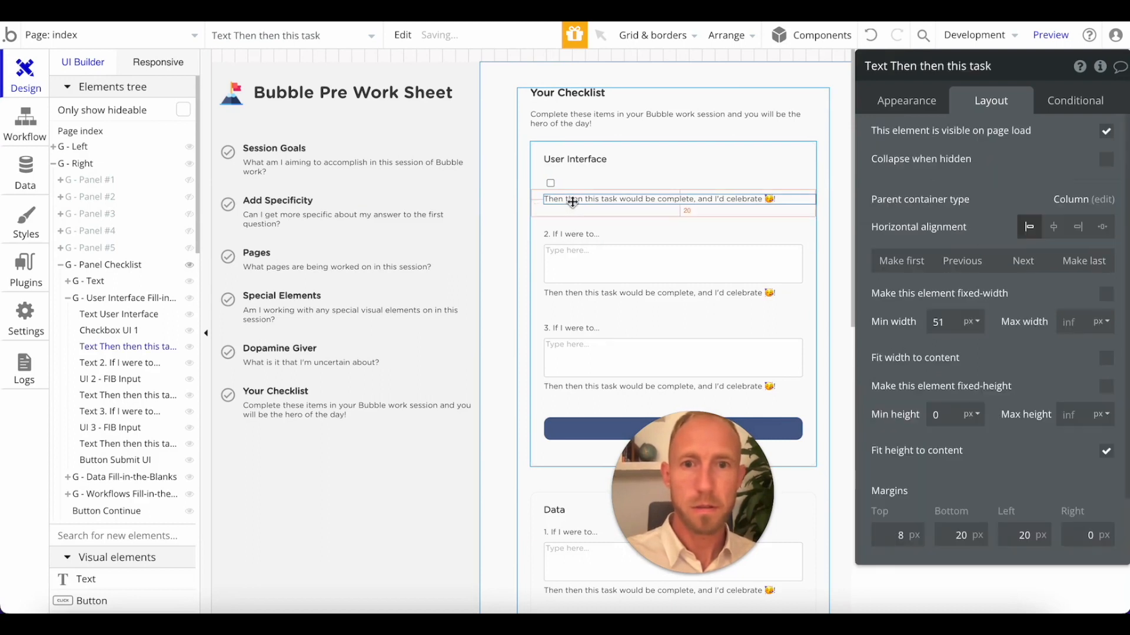
left_click(550, 183, "shift")
right_click(551, 182)
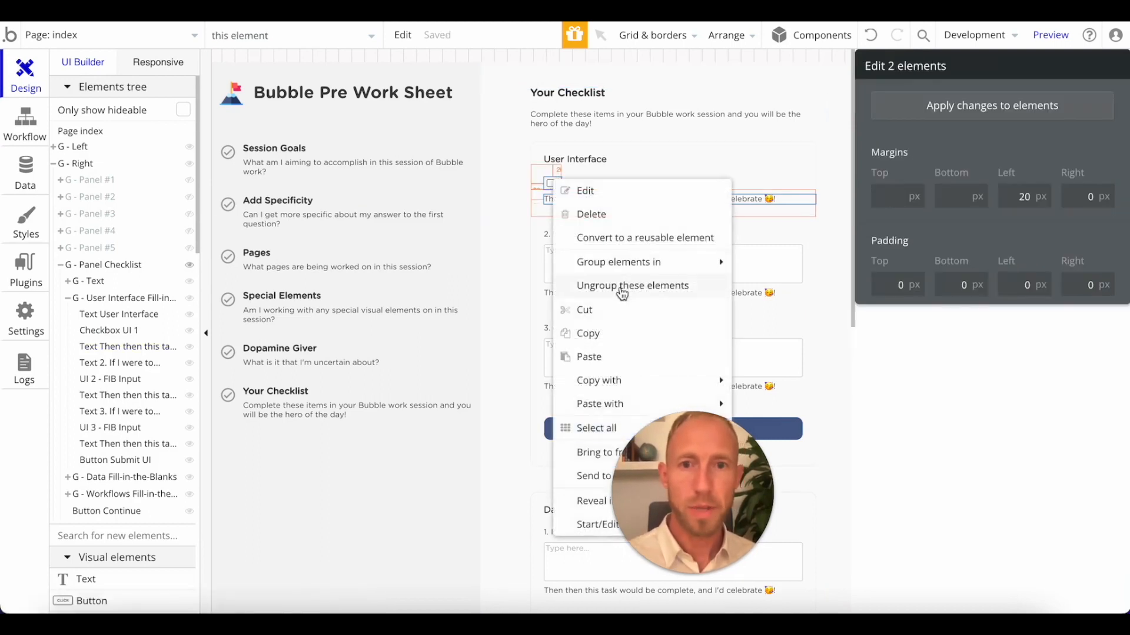
mouse_move(673, 268)
left_click(808, 289)
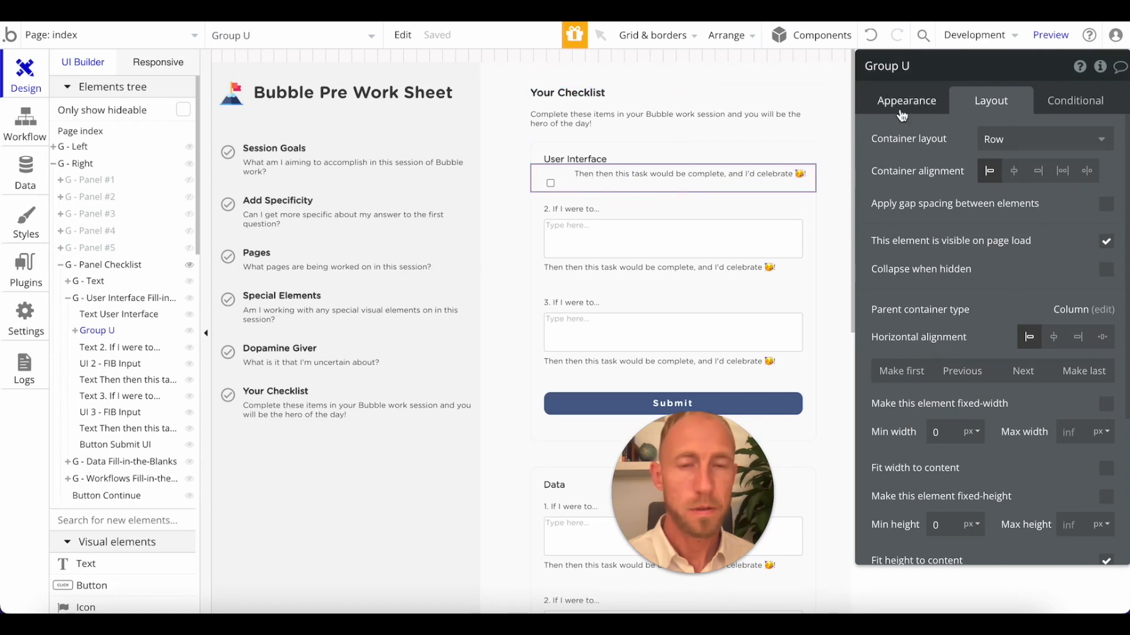
Try turning off Fit height to content for Group U and undo the change.
left_click(676, 173)
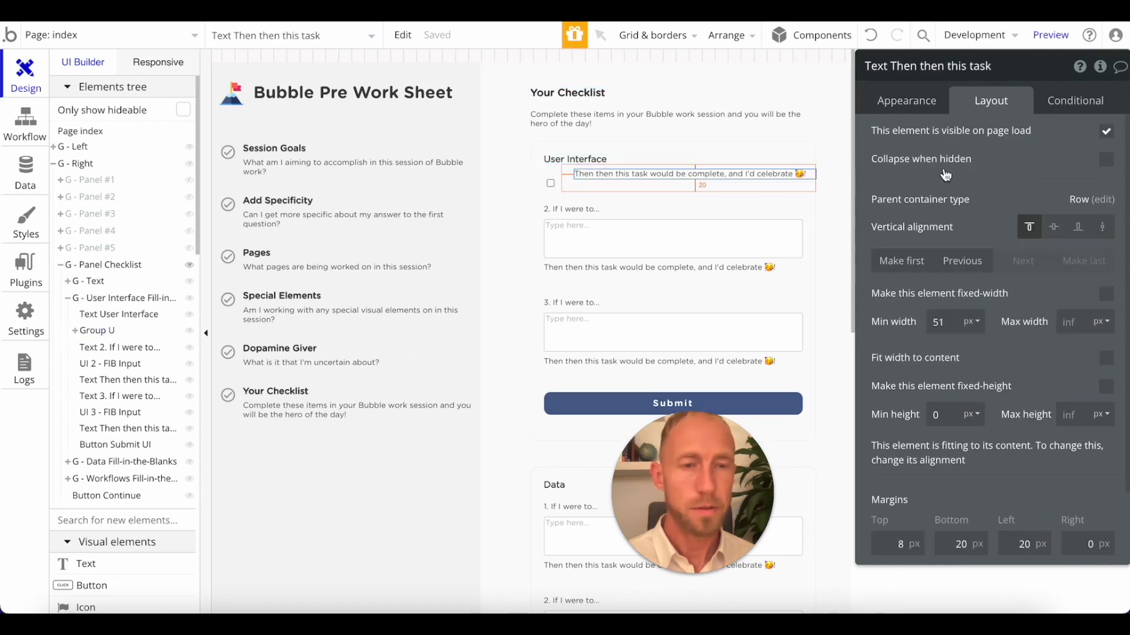
left_click(918, 105)
scroll(989, 468, "down", 5)
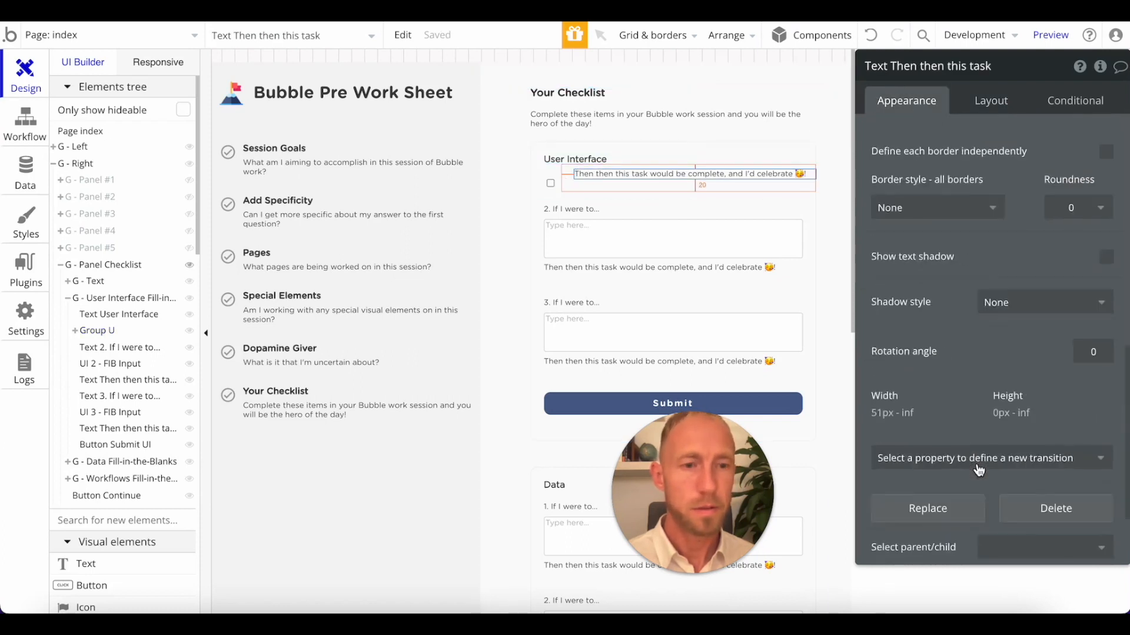
left_click(989, 111)
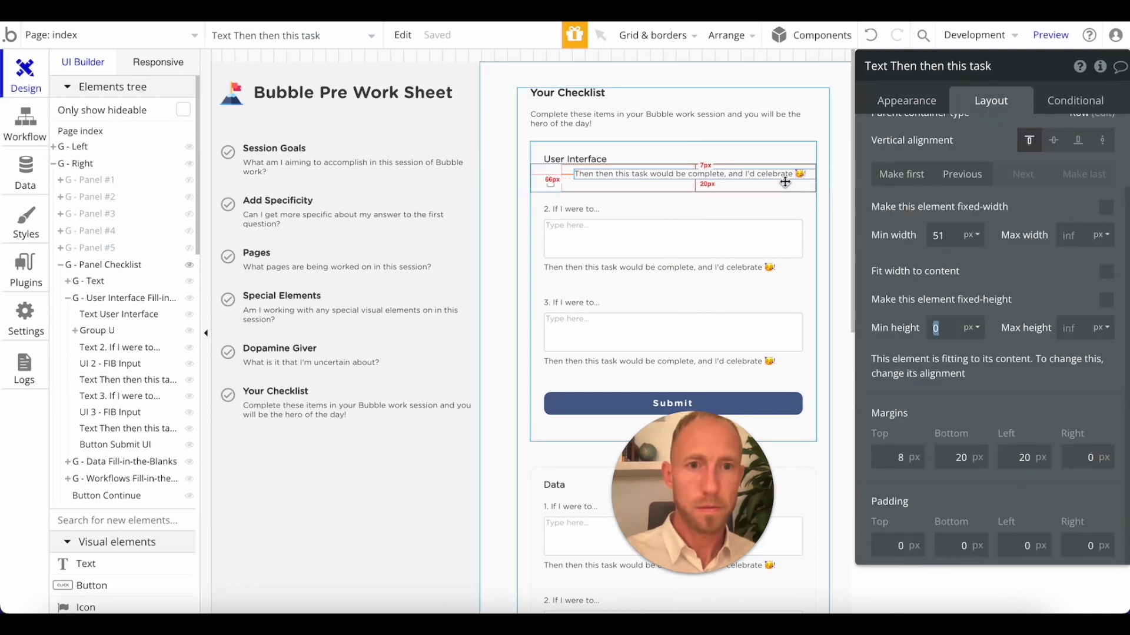
left_click(786, 186)
left_click(1105, 475)
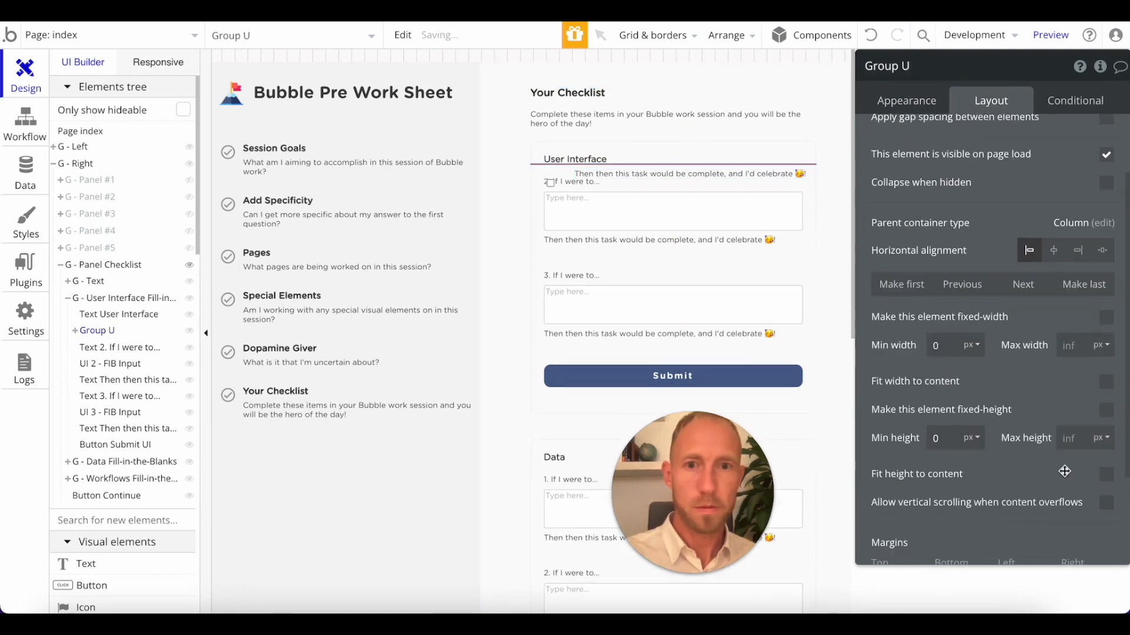
left_click(587, 182)
left_click(568, 175)
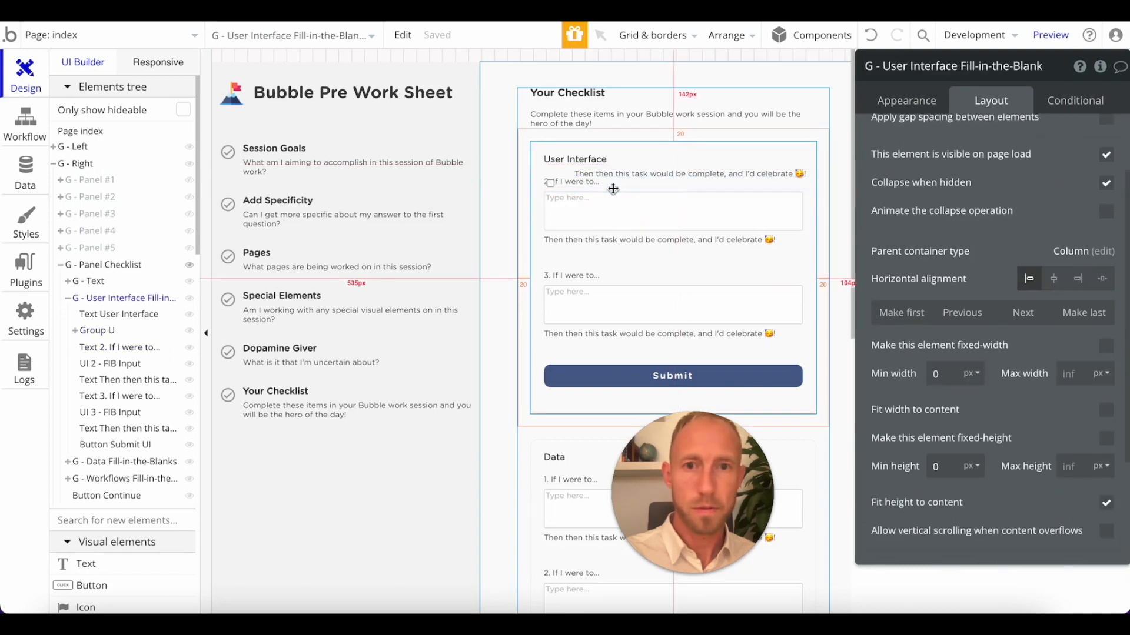
left_click(875, 41)
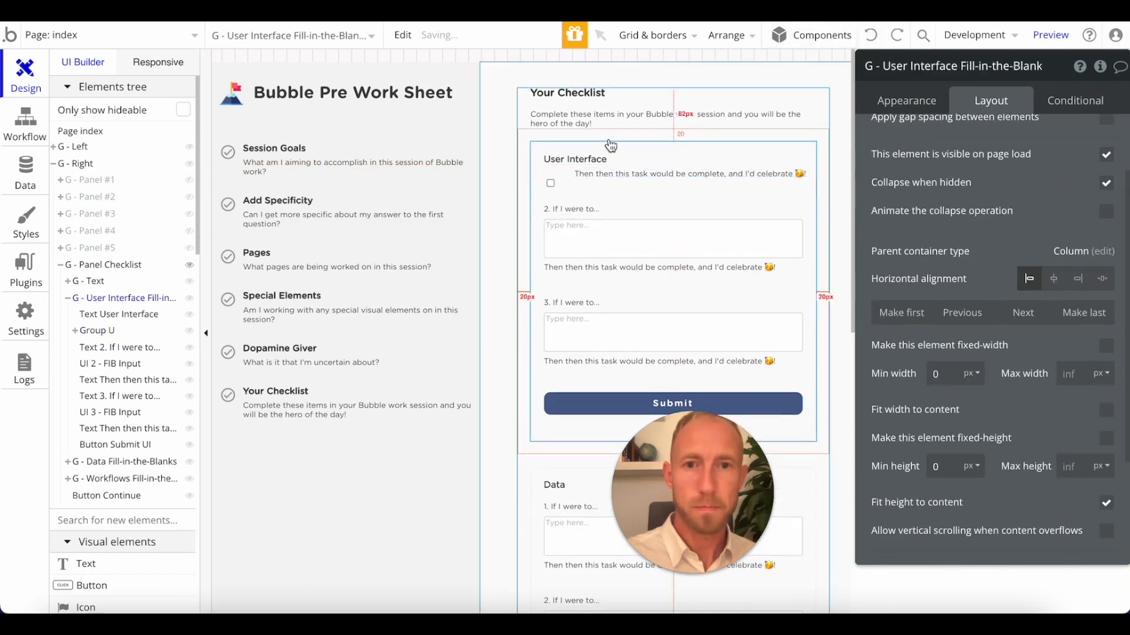
Test Checkbox UI 1 without a fixed width, restore its 27 px fixed width, and set its minimum height to 0 px.
left_click(587, 190)
scroll(1011, 414, "down", 1)
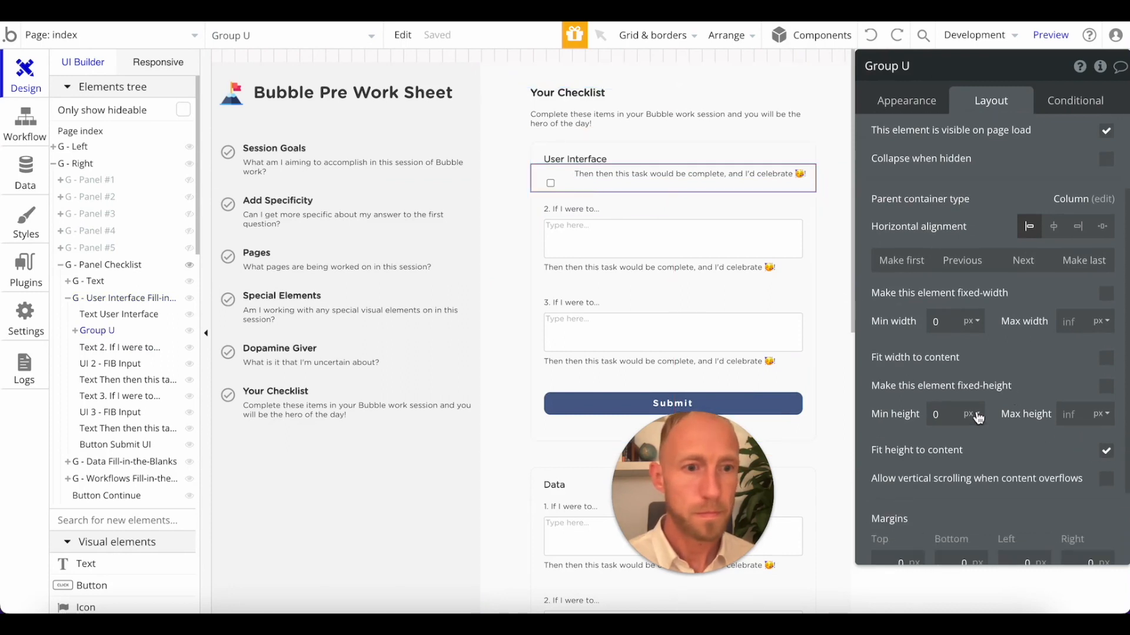
left_click(552, 184)
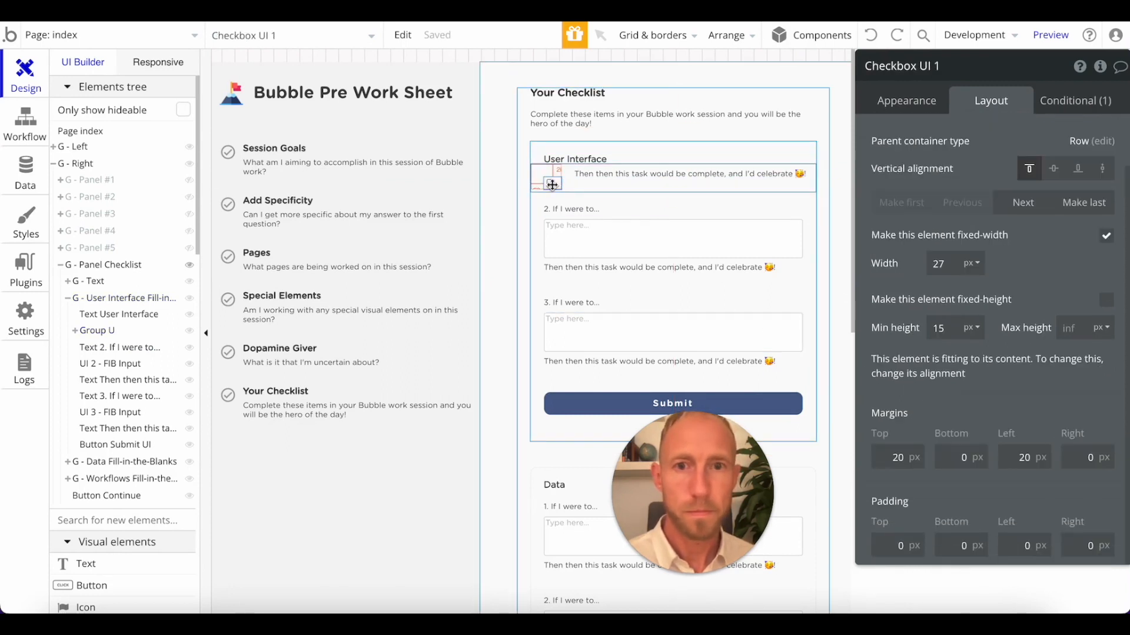
left_click(1107, 237)
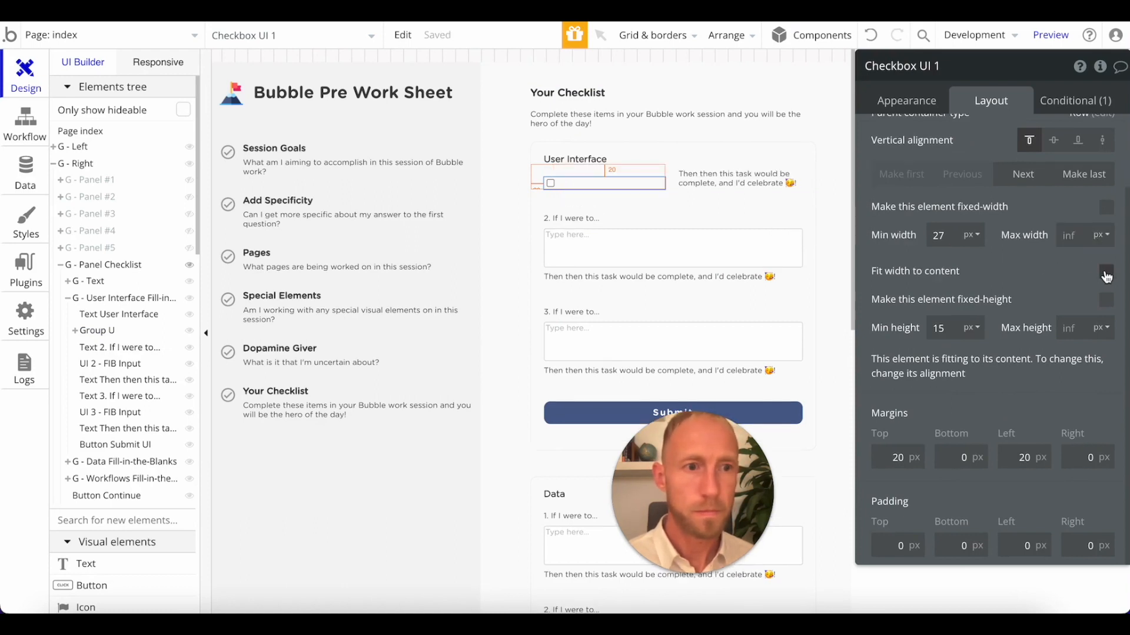
left_click(1106, 273)
left_click(1111, 211)
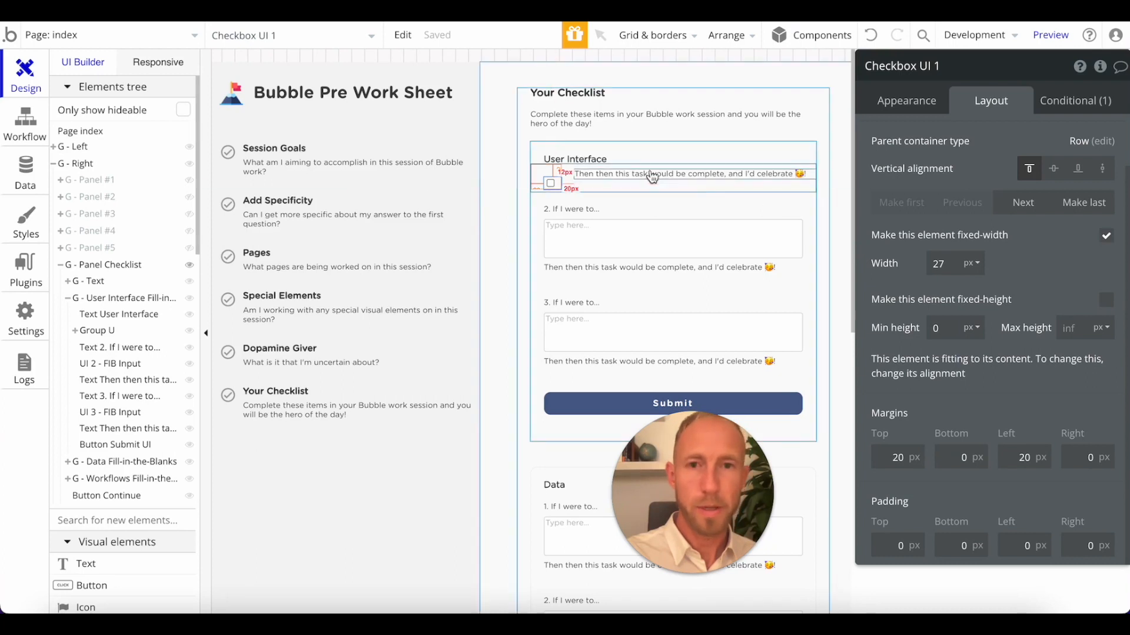
Set the bottom, left and top margins of the "Then then this task" text in Group U to 0 px.
left_click(621, 172)
type("0")
left_click(1025, 485)
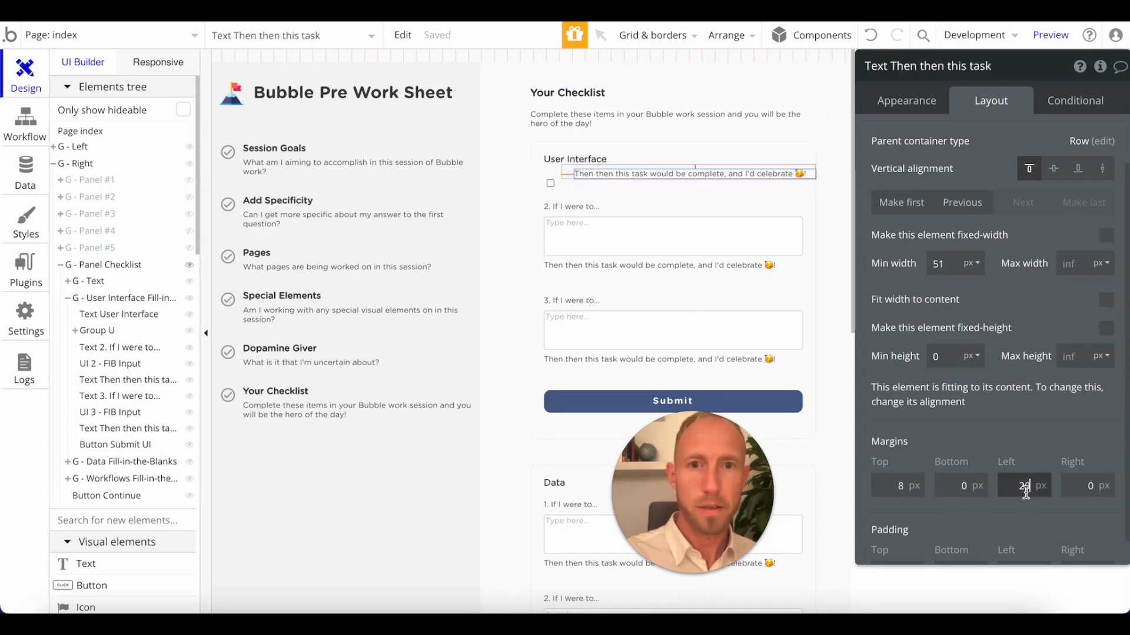
type("0")
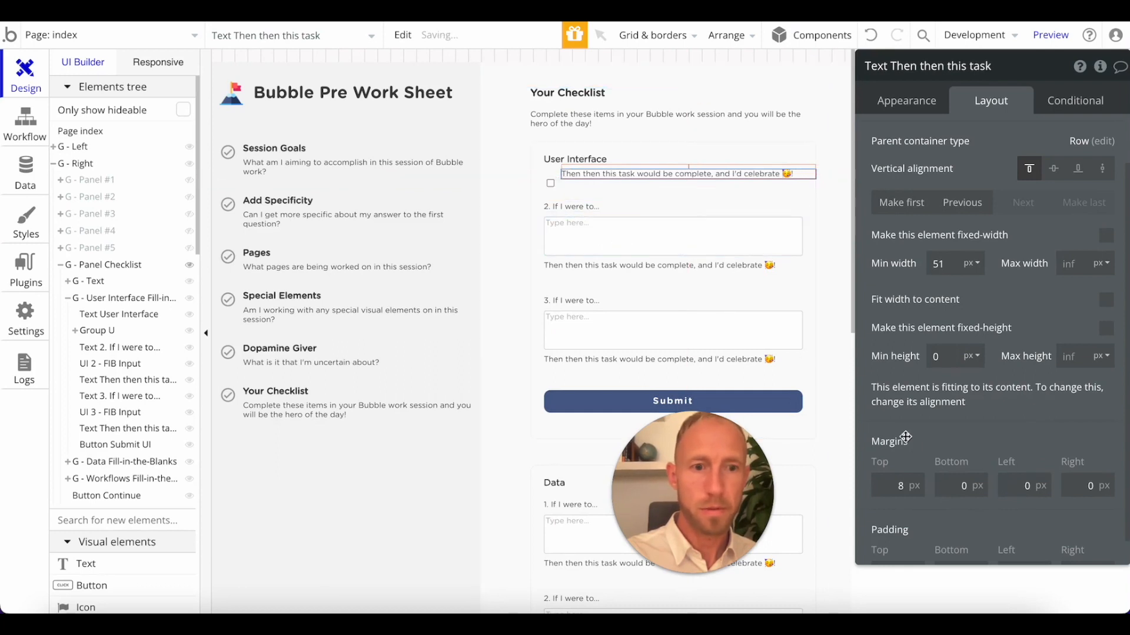
left_click(895, 486)
type("0")
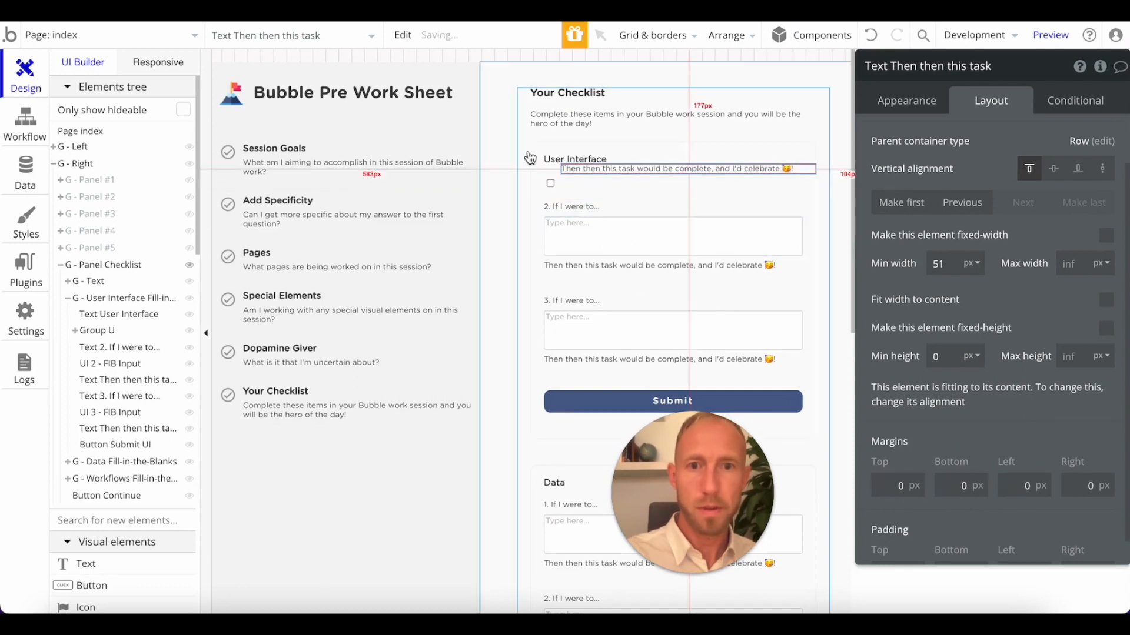
Centre the "Then then this task" text and Checkbox UI 1 vertically within Group U.
left_click(550, 183)
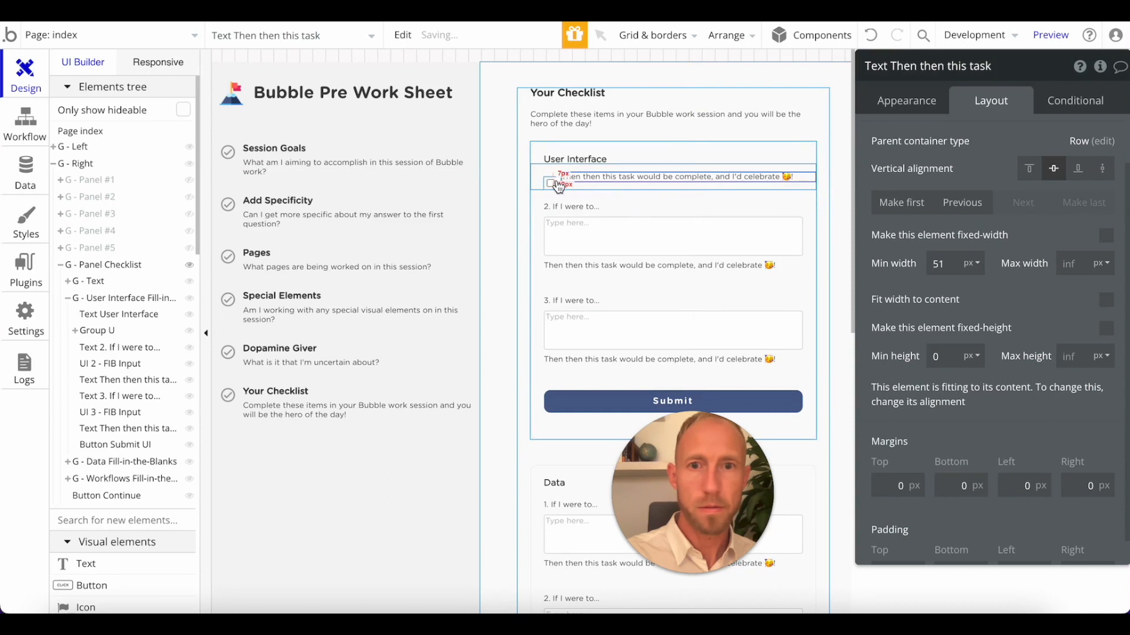
left_click(1054, 168)
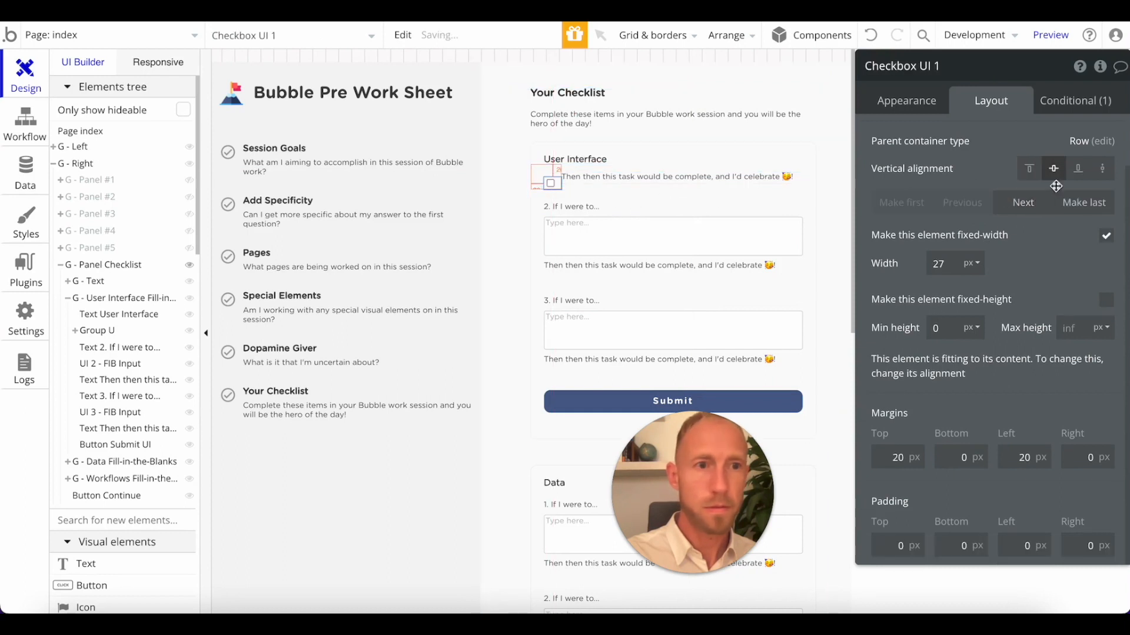
left_click(538, 184)
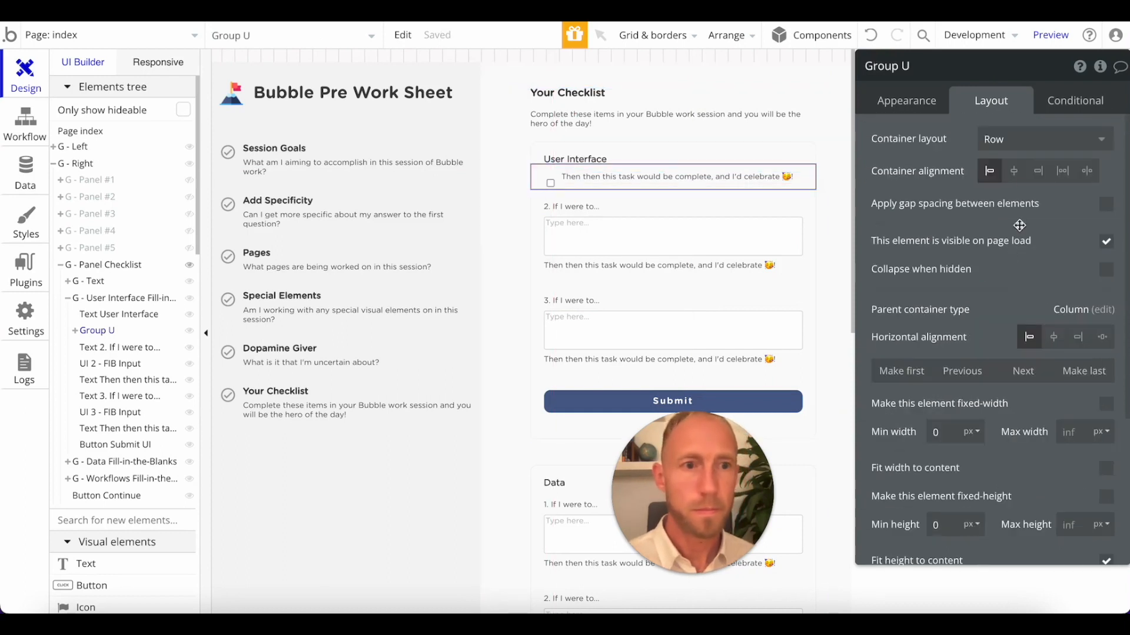
left_click(551, 181)
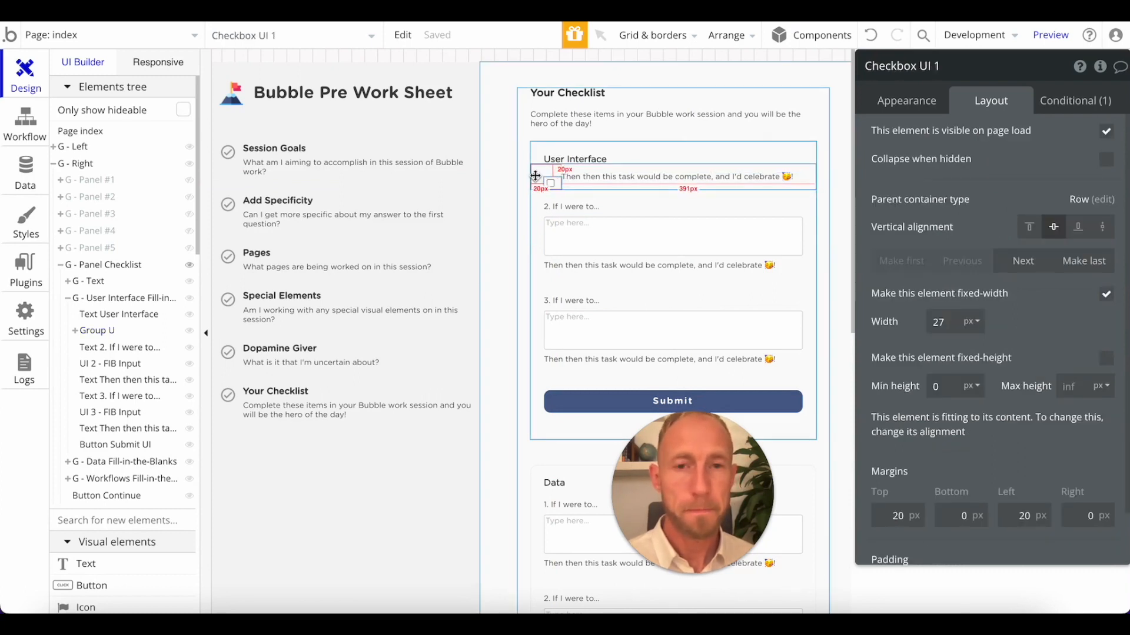
Toggle Fit height to content for Group U off and back on to test its effect on the group's height.
left_click(536, 175)
scroll(996, 333, "down", 3)
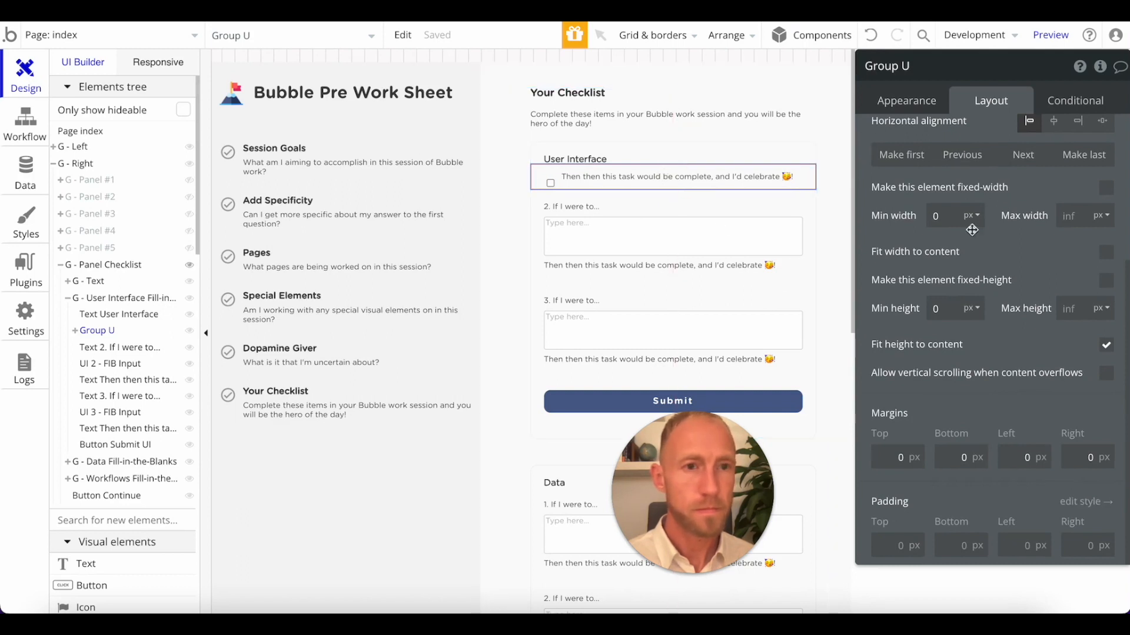
scroll(972, 230, "up", 4)
scroll(1073, 463, "down", 3)
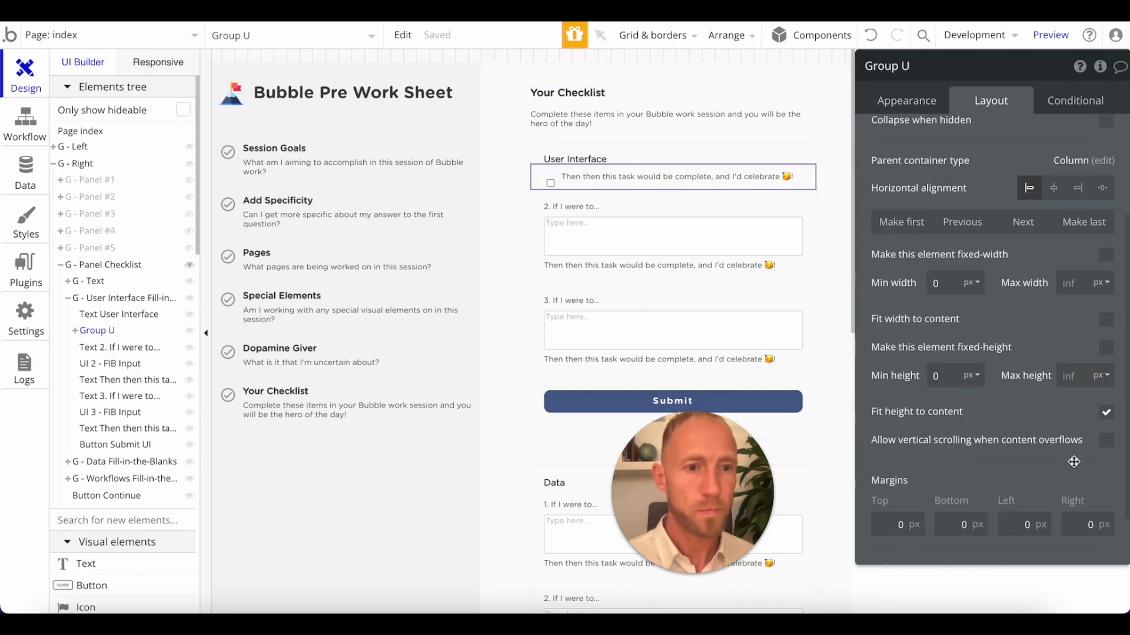
left_click(1104, 414)
left_click(1106, 418)
left_click(1106, 418)
left_click(1106, 417)
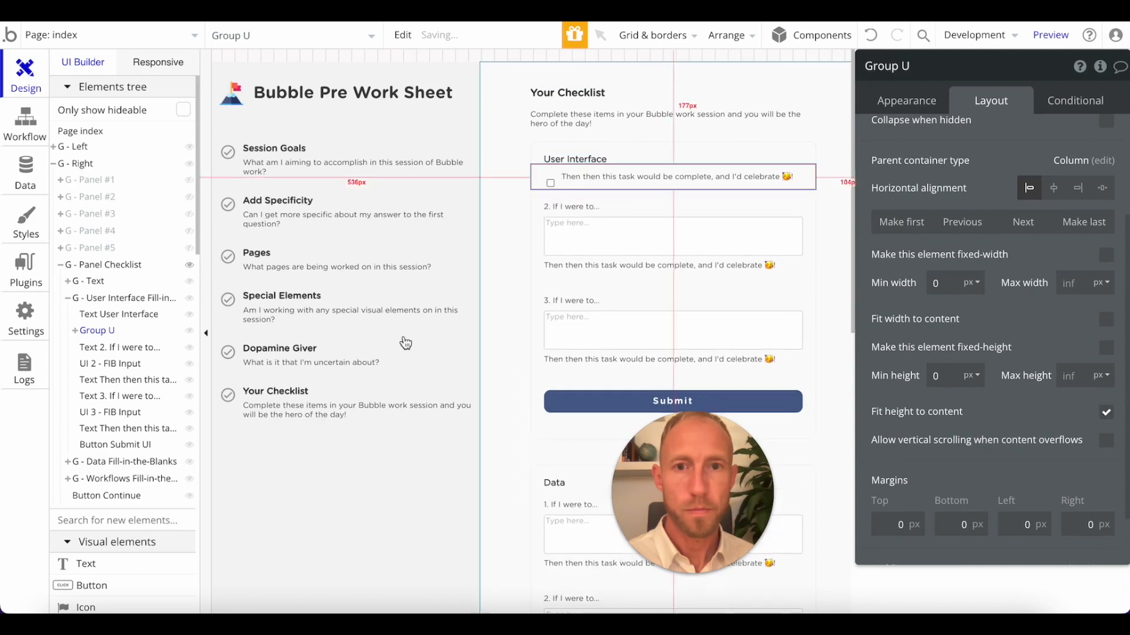
Examine the layout settings of Group U, Checkbox UI 1 and the text beside it for the cause of the misalignment.
left_click(75, 331)
left_click(116, 347)
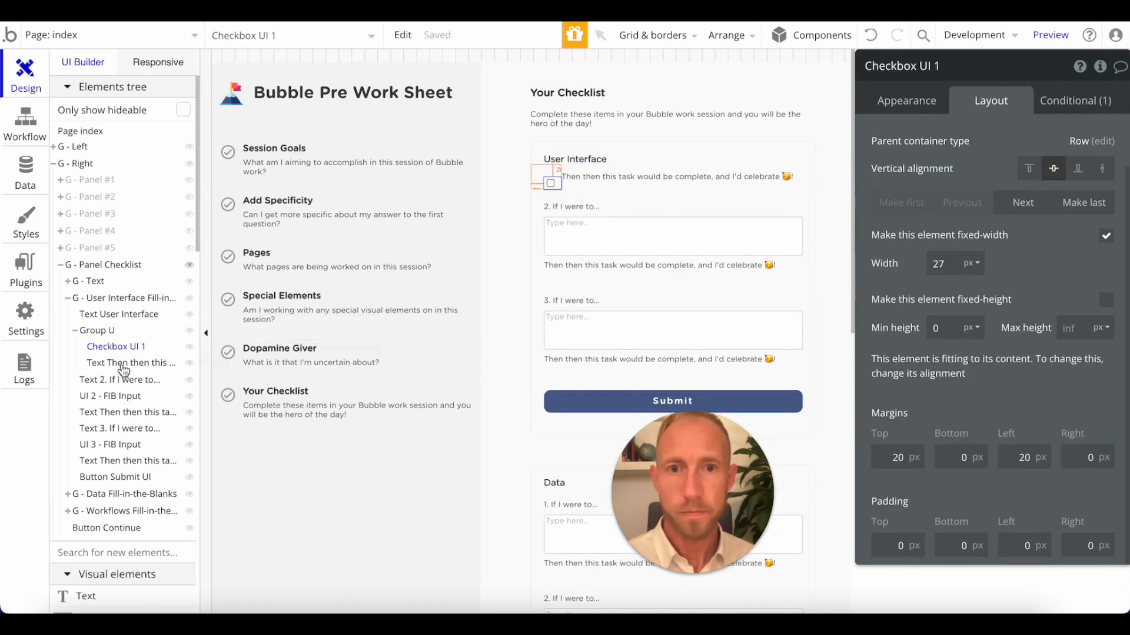
left_click(123, 366)
left_click(543, 180)
scroll(1011, 176, "up", 3)
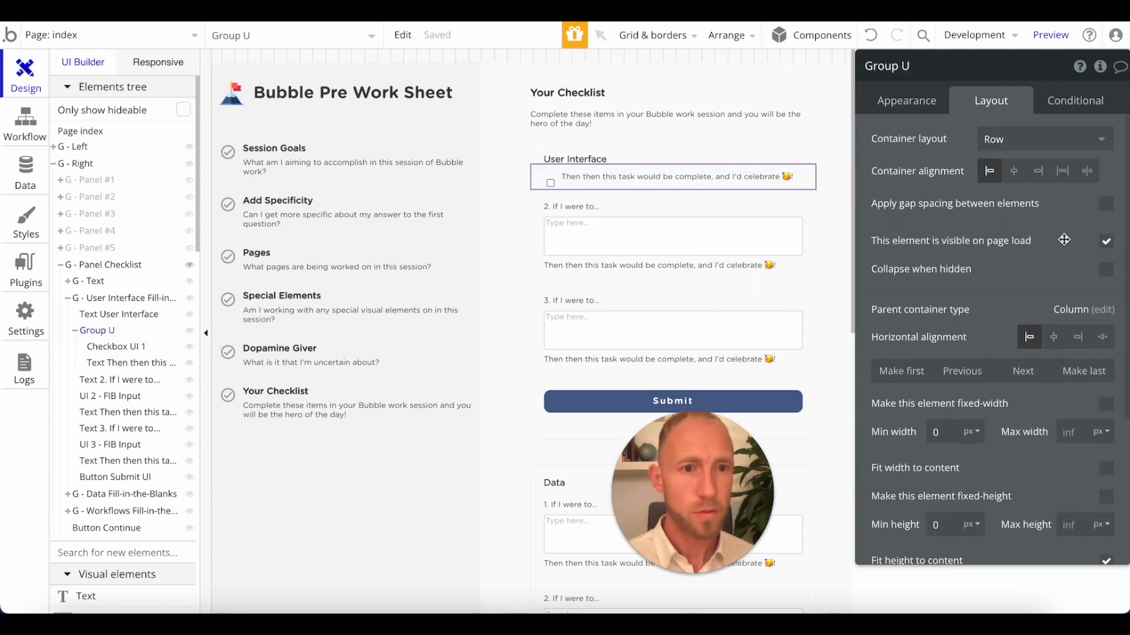
scroll(971, 296, "down", 3)
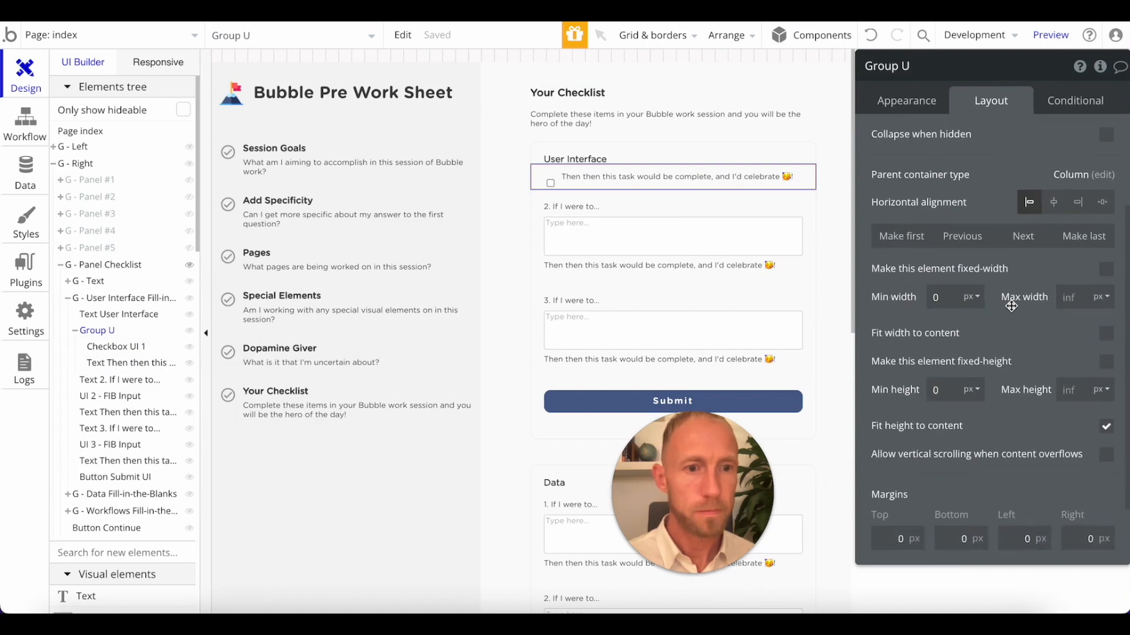
left_click(664, 176)
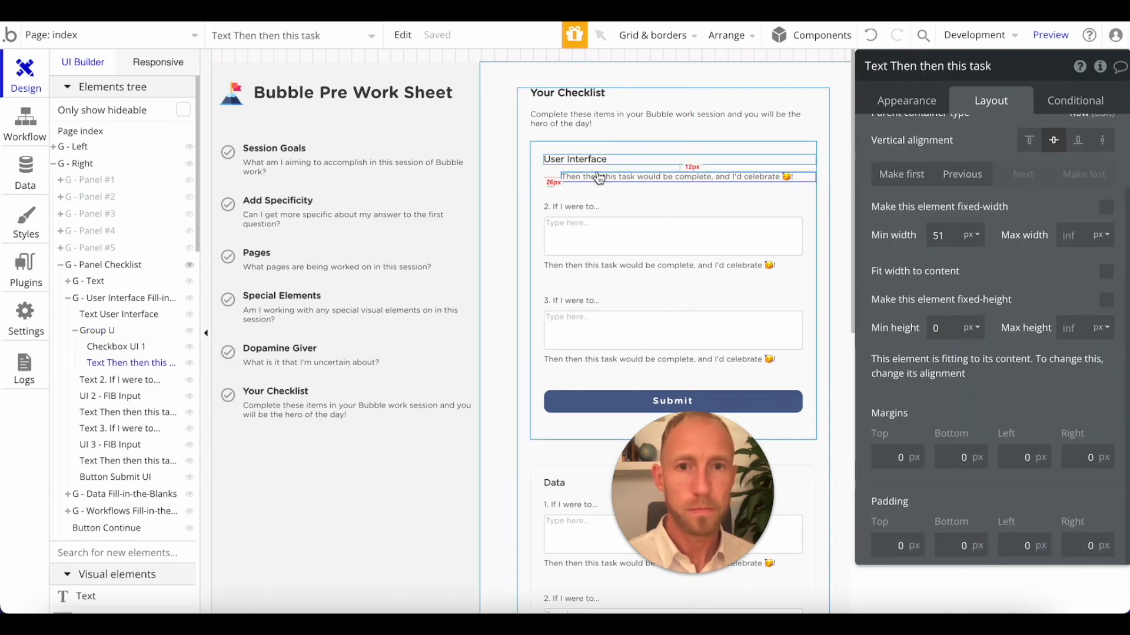
Set the top margin of Checkbox UI 1 to 0 px, keeping its 20 px left margin.
left_click(549, 185)
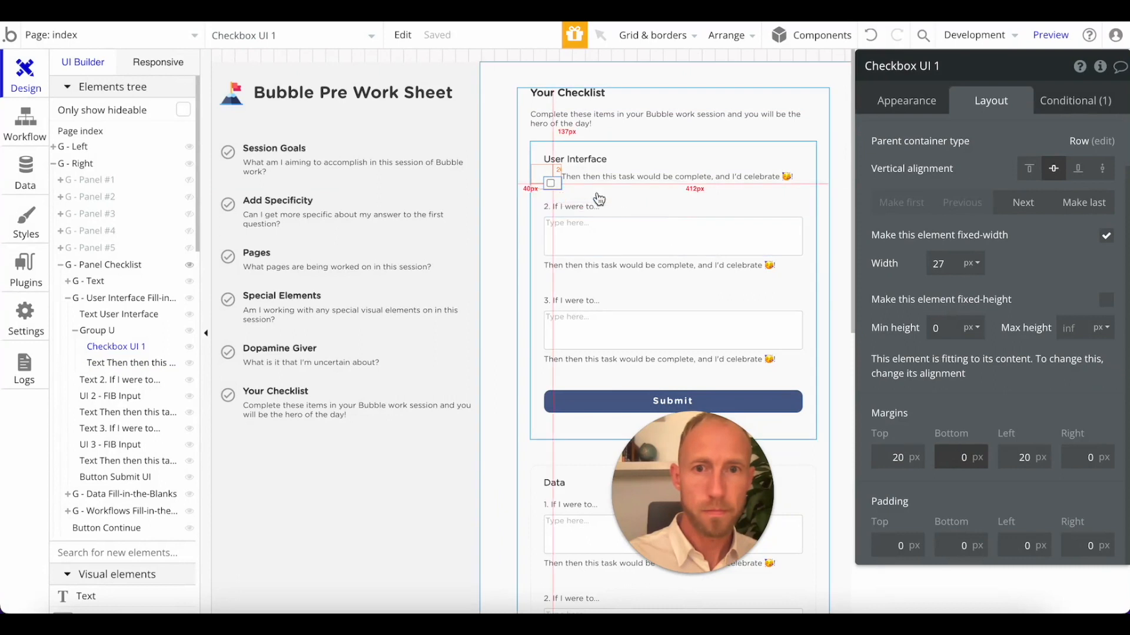
double_click(896, 457)
type("0")
left_click(984, 391)
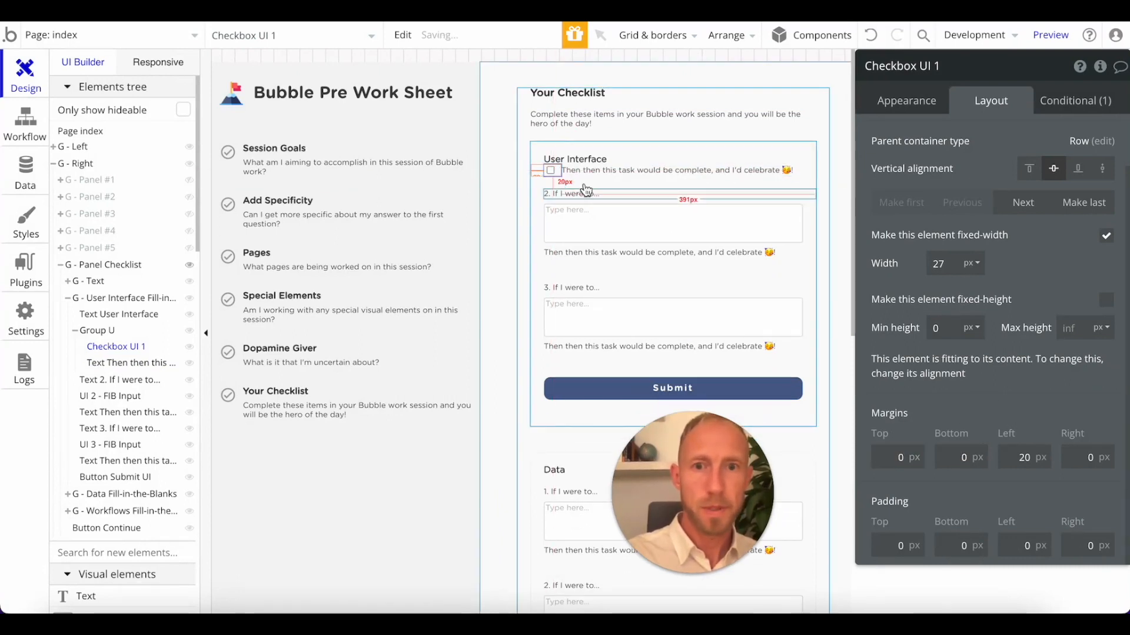
left_click(1019, 457)
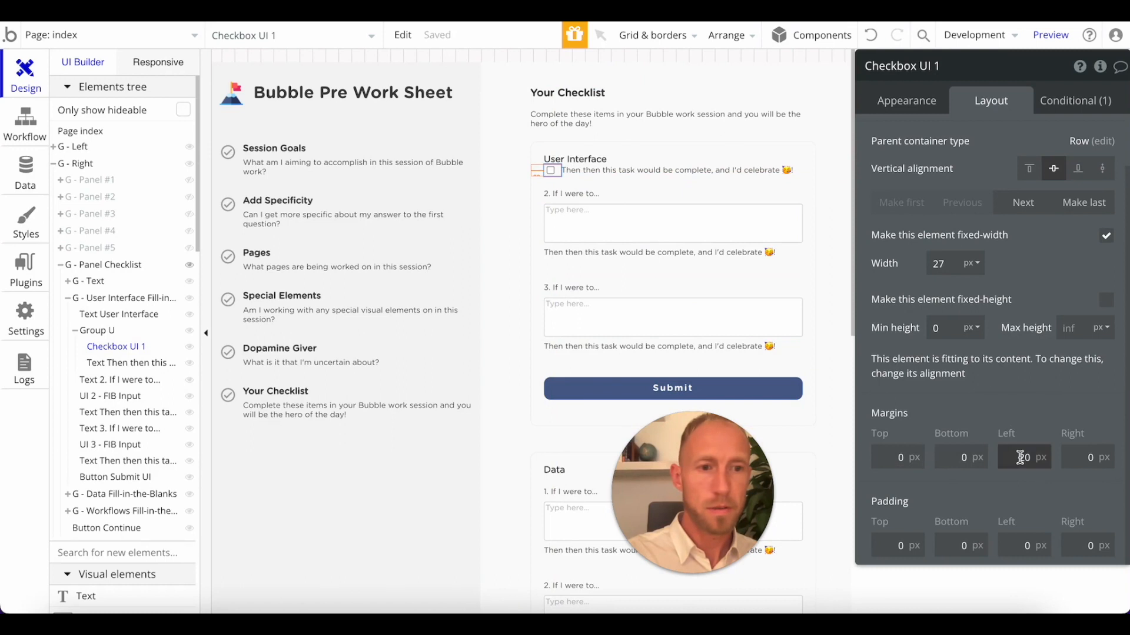
Set the top and bottom margins of Group U to 20 px each.
left_click(538, 174)
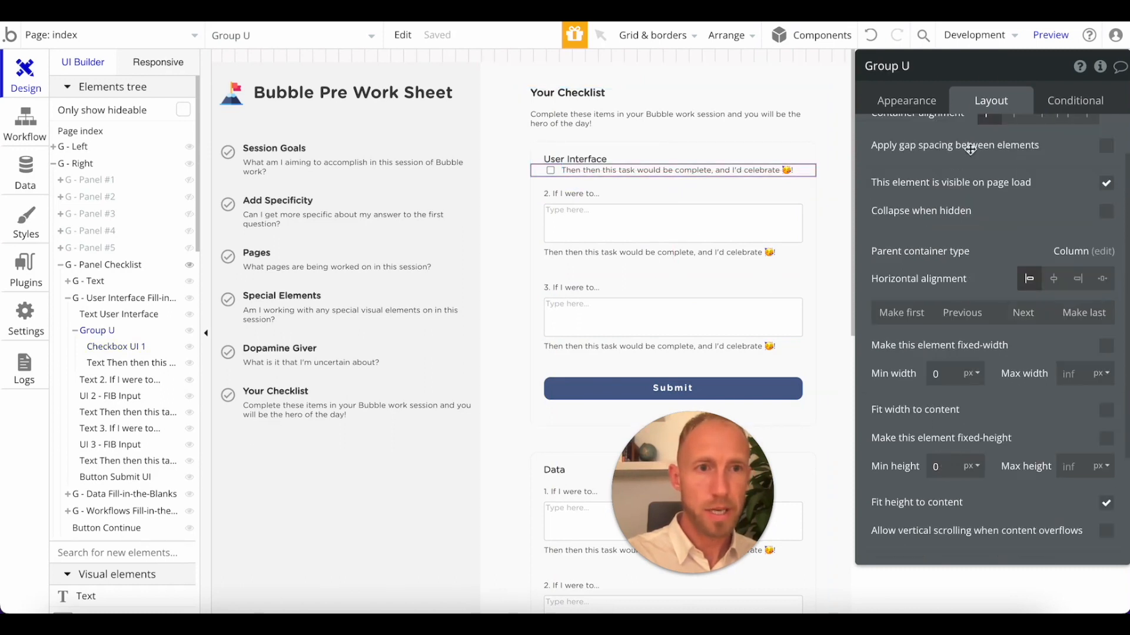
scroll(970, 150, "down", 3)
left_click(900, 454)
type("2")
key("Tab")
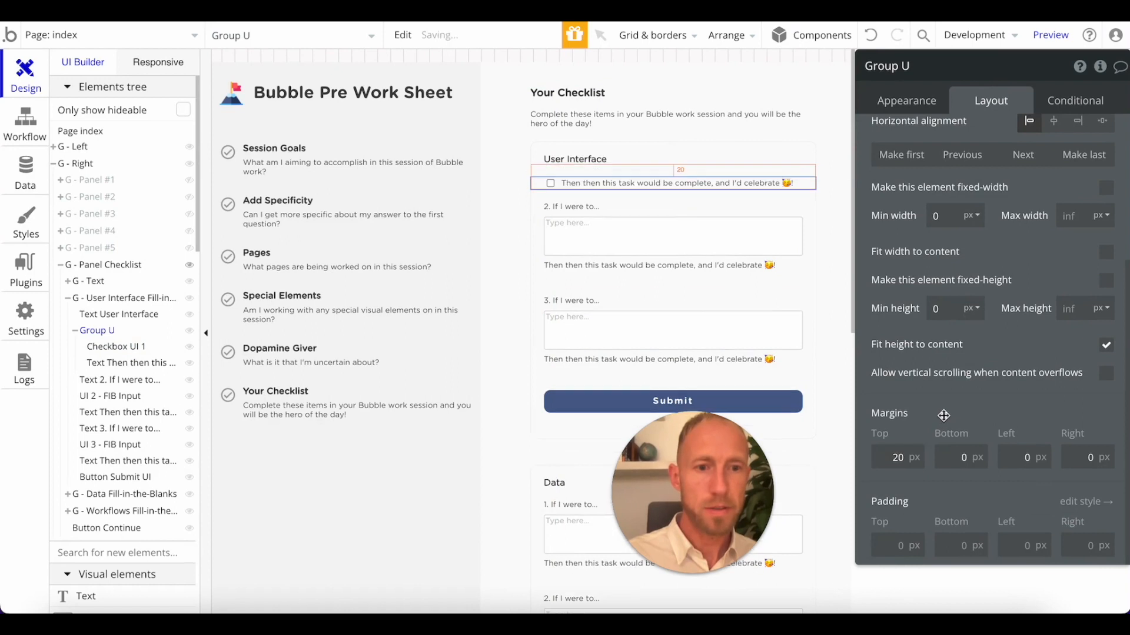
type("2")
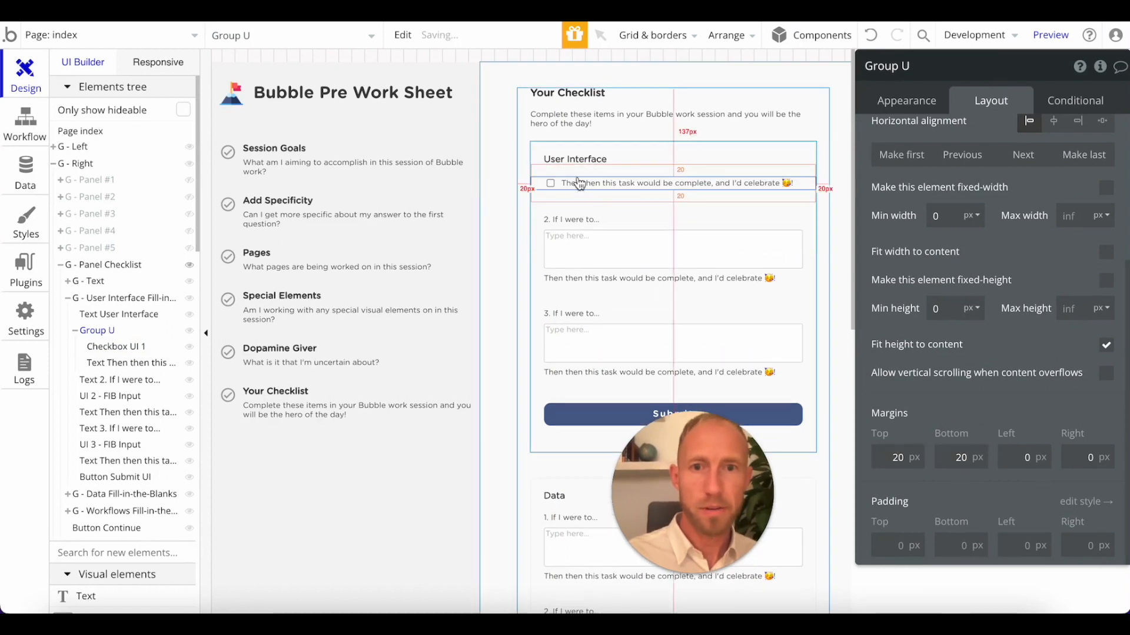
Replace the text beside Checkbox UI 1 with {Task 1 Goes Here}.
left_click(577, 183)
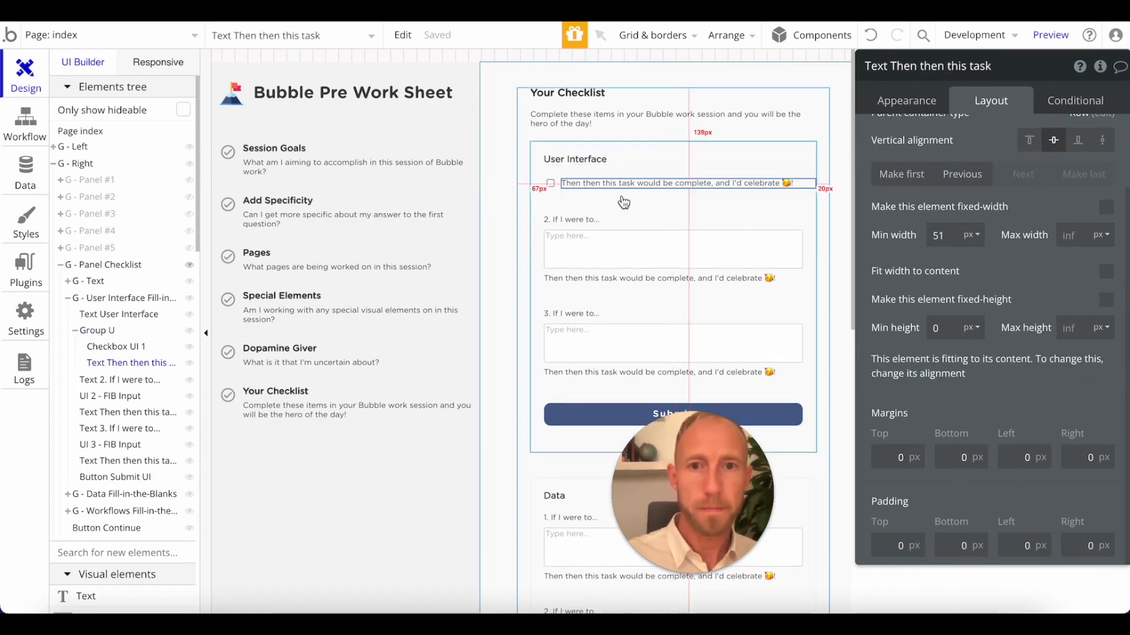
scroll(948, 229, "up", 3)
left_click(906, 101)
triple_click(953, 153)
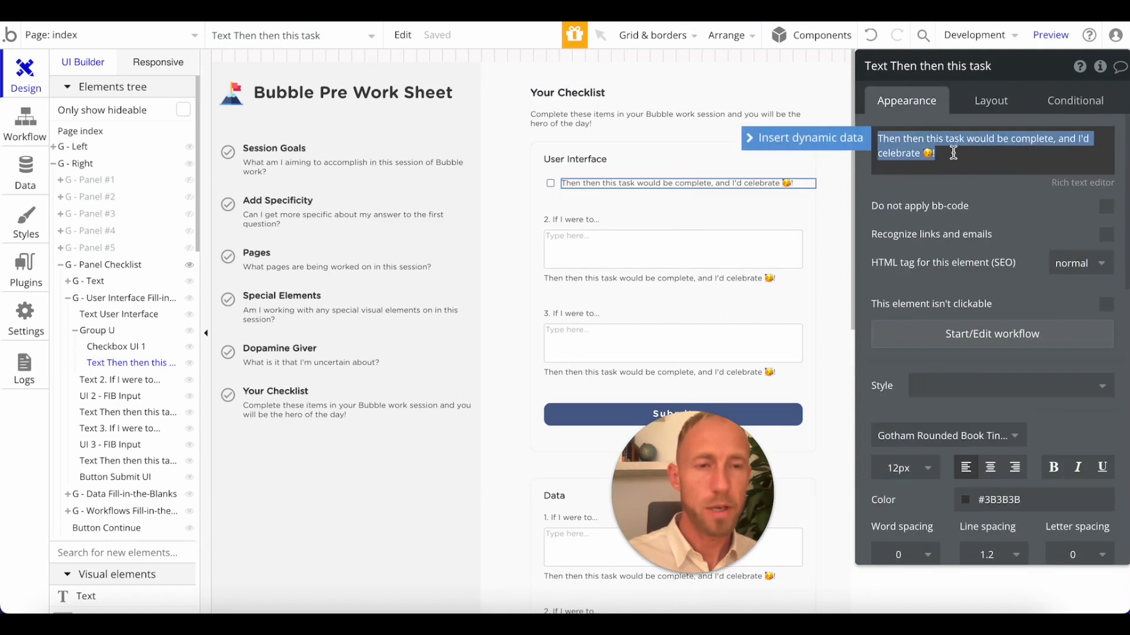
type("Task 1 Goes H")
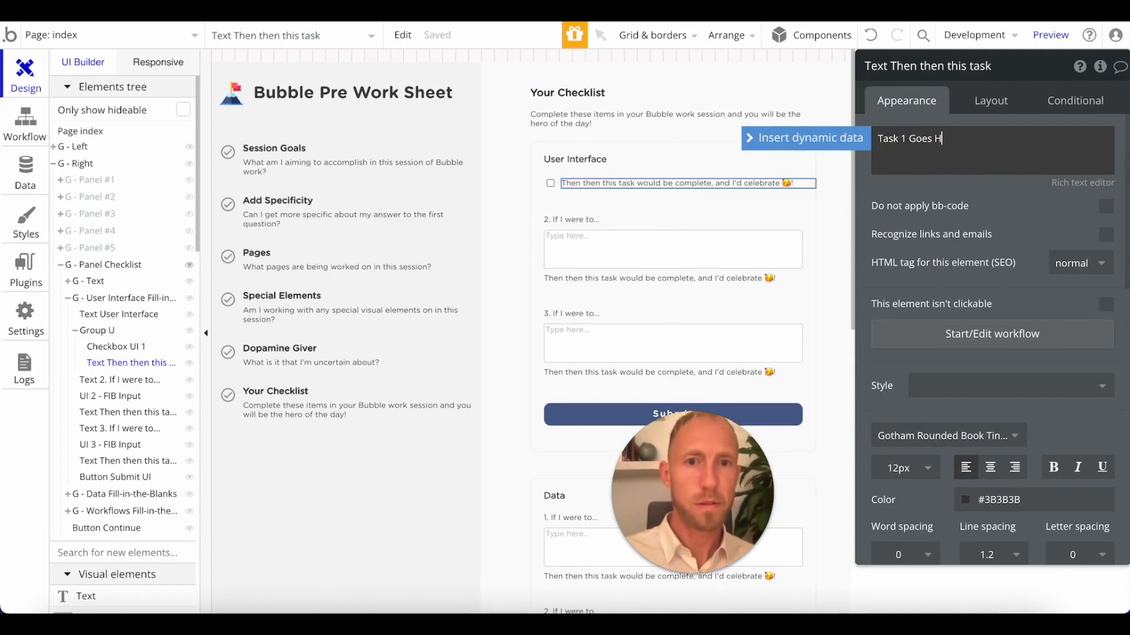
key("super+Left")
type("{")
key("Return")
key("BackSpace")
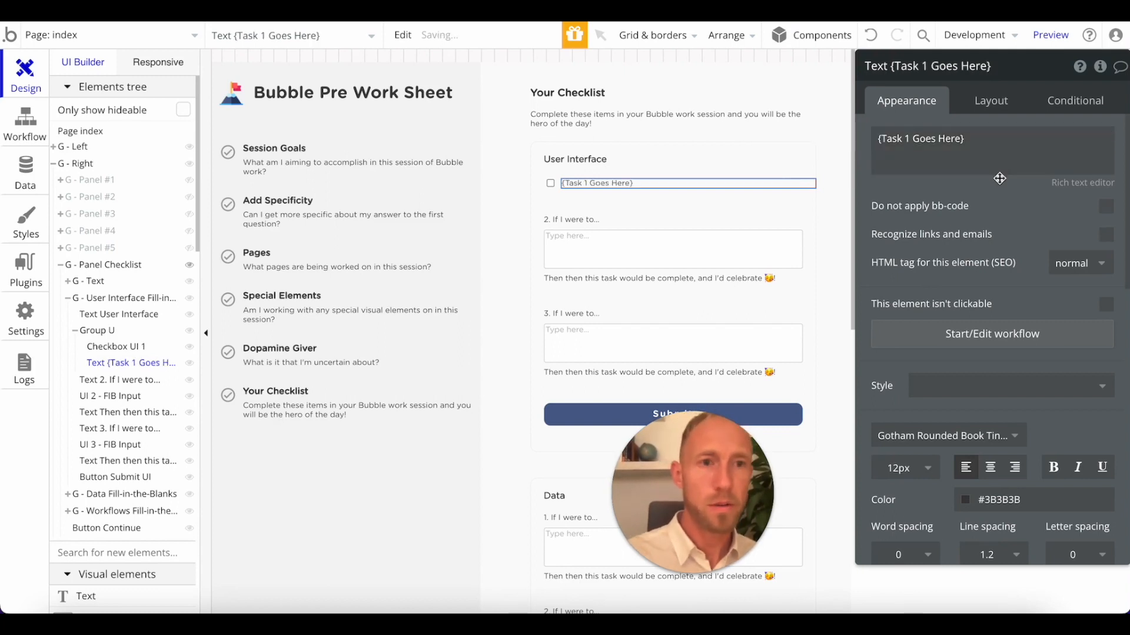
Paste a copy of Group U, with its checkbox and text, below the original row.
left_click(598, 221)
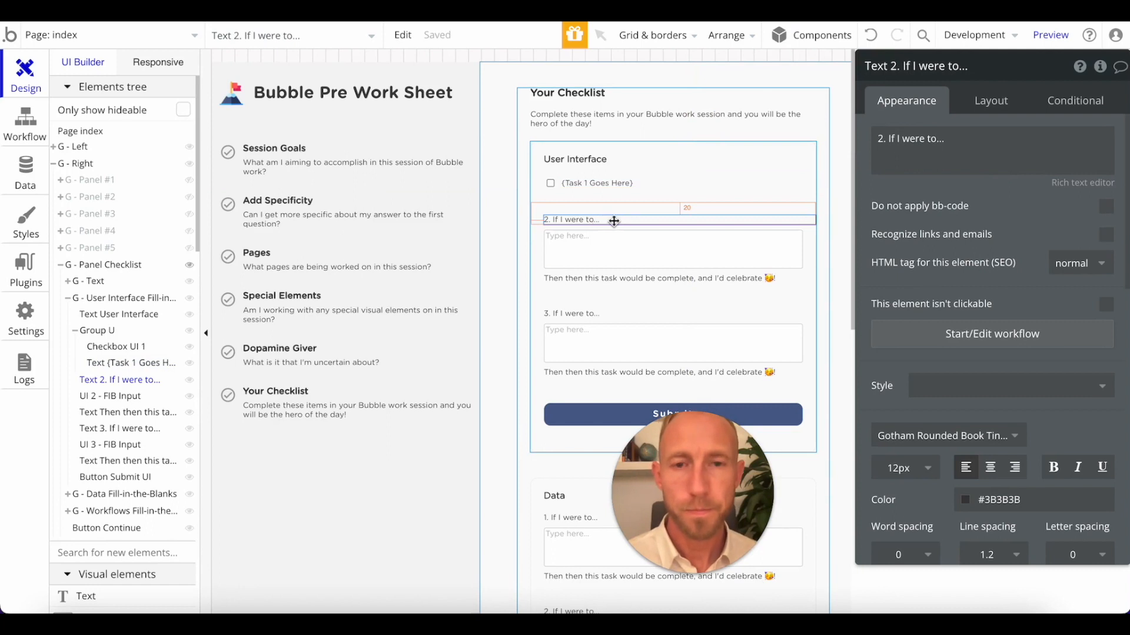
left_click(557, 185)
key("ctrl+c")
key("ctrl+v")
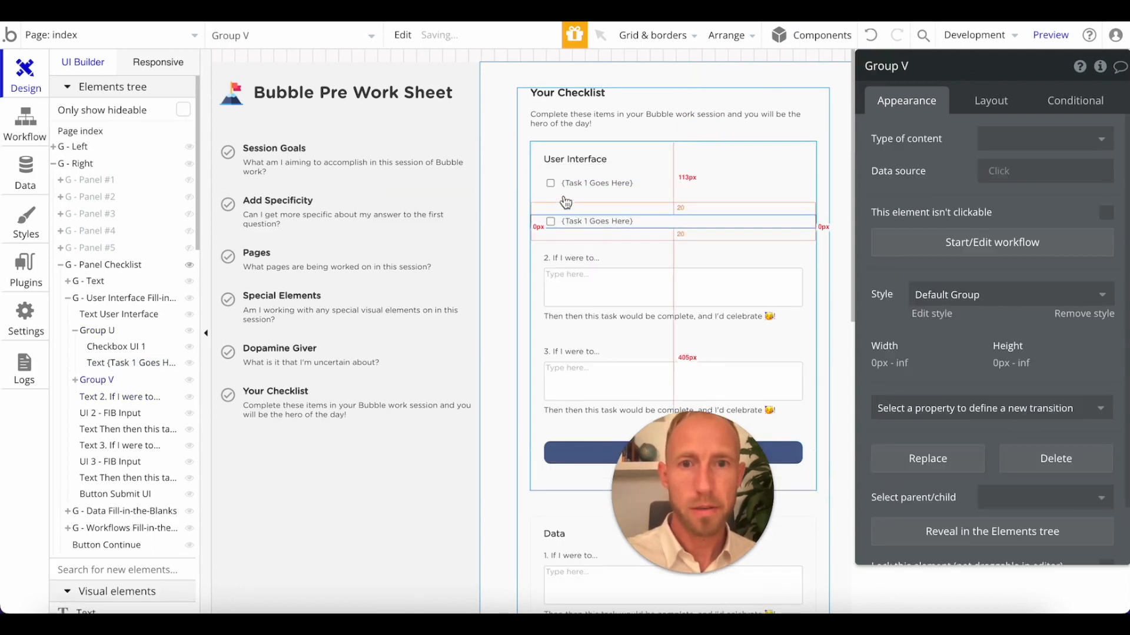
Rename Group U as G - Checklist Item 1 and set its bottom margin to 0 px.
left_click(538, 185)
left_click(542, 183)
scroll(977, 101, "down", 1)
left_click(979, 101)
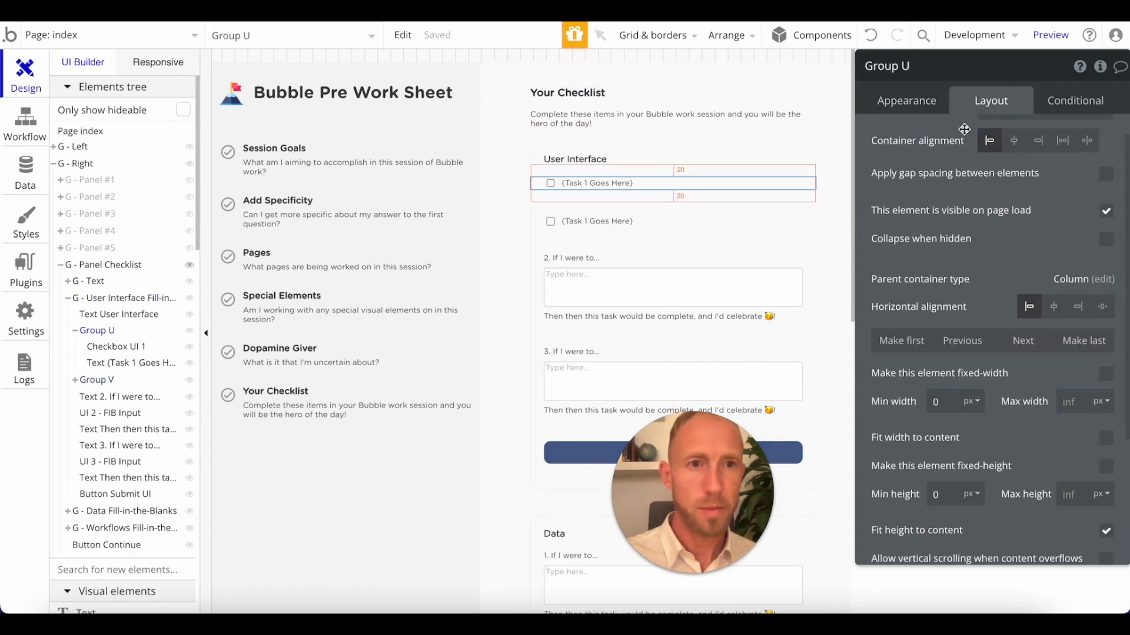
key("ctrl+a")
type("G")
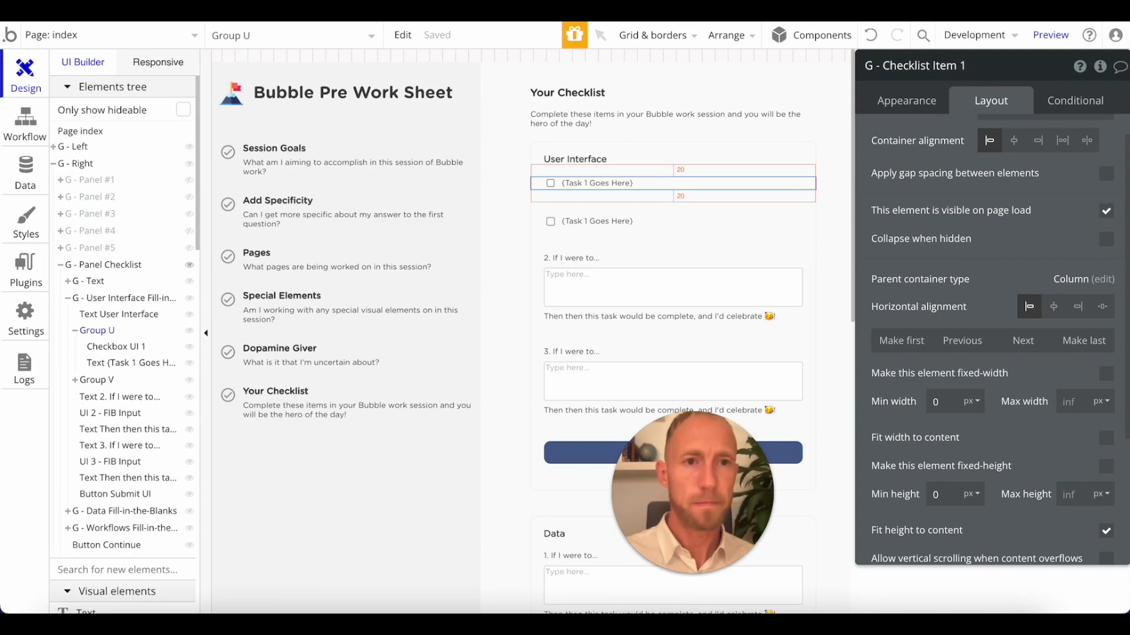
scroll(1019, 396, "down", 3)
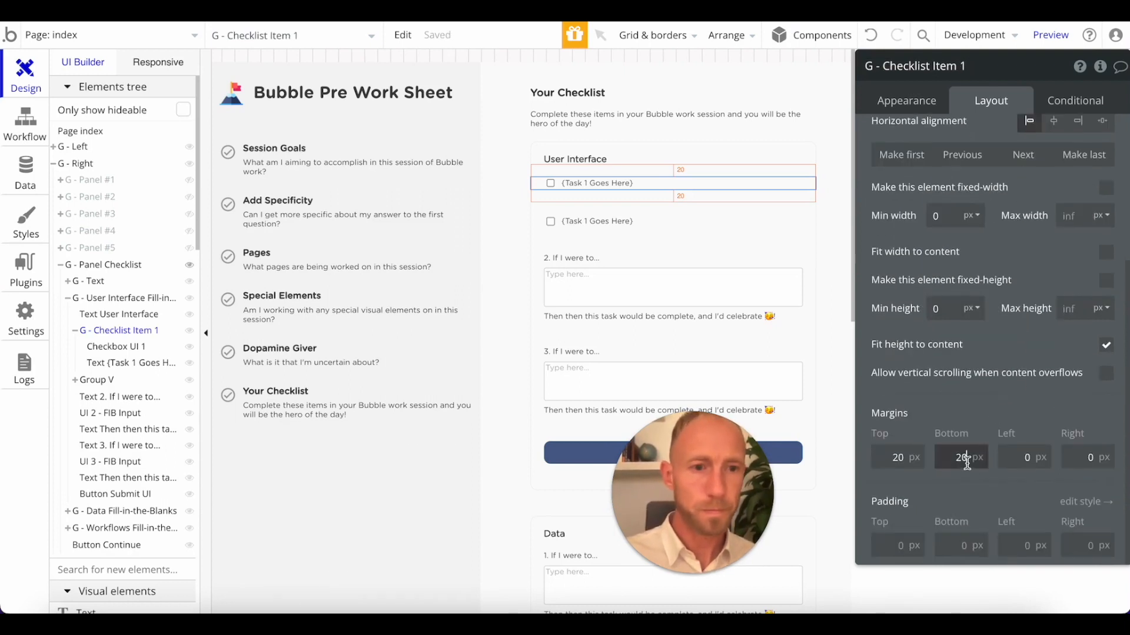
type("0")
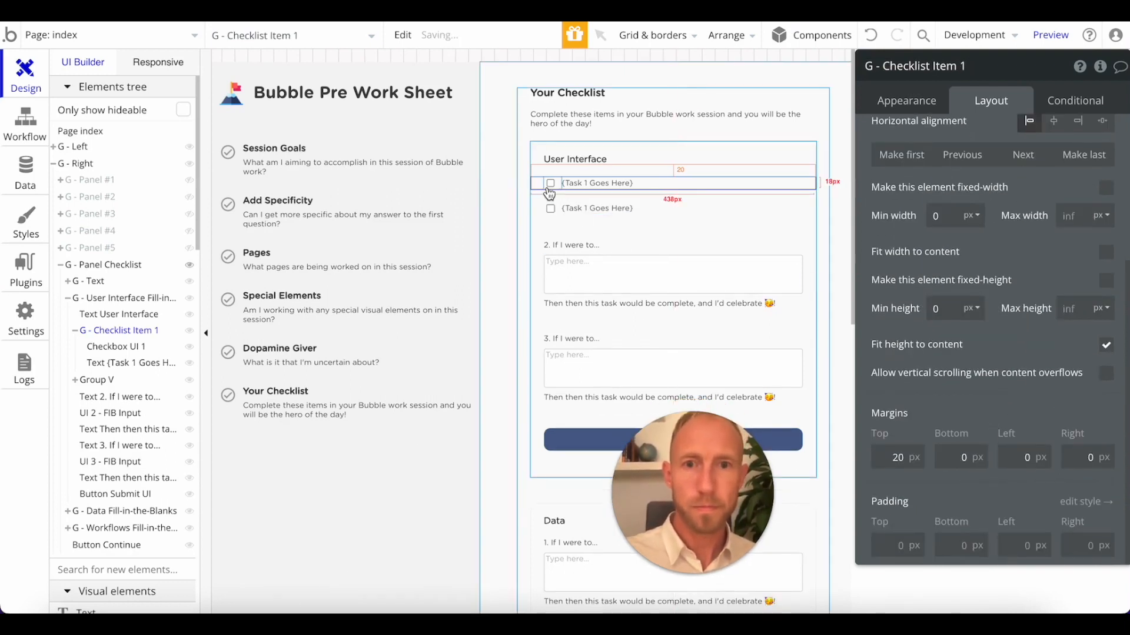
Replace the Group V row with a fresh duplicate of G - Checklist Item 1.
left_click(534, 209)
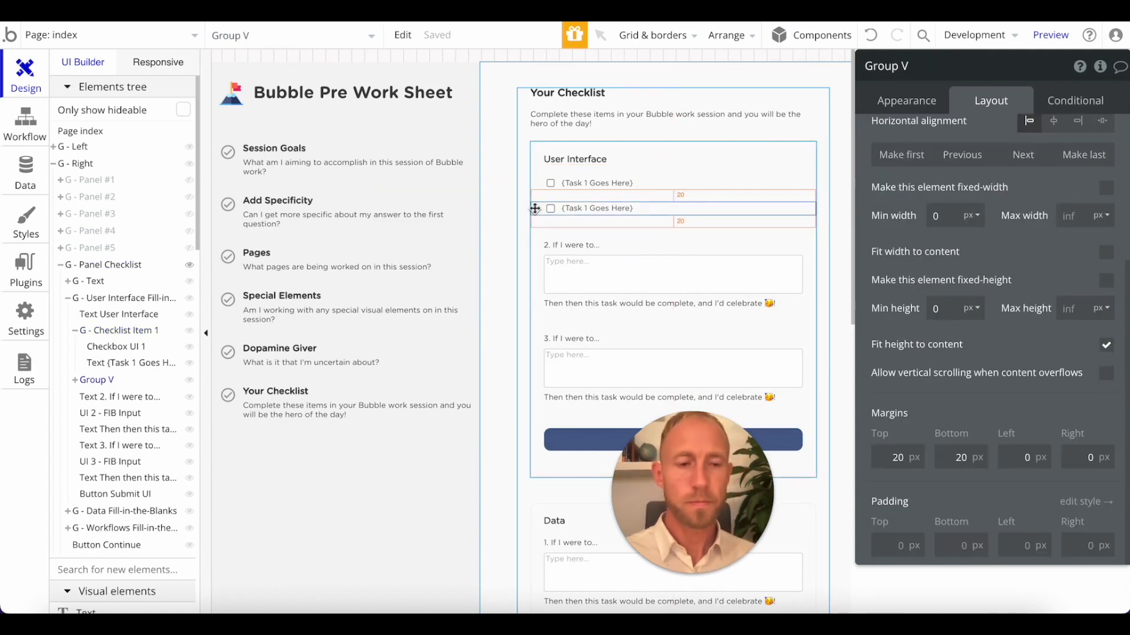
key("Delete")
left_click(537, 183)
key("ctrl+d")
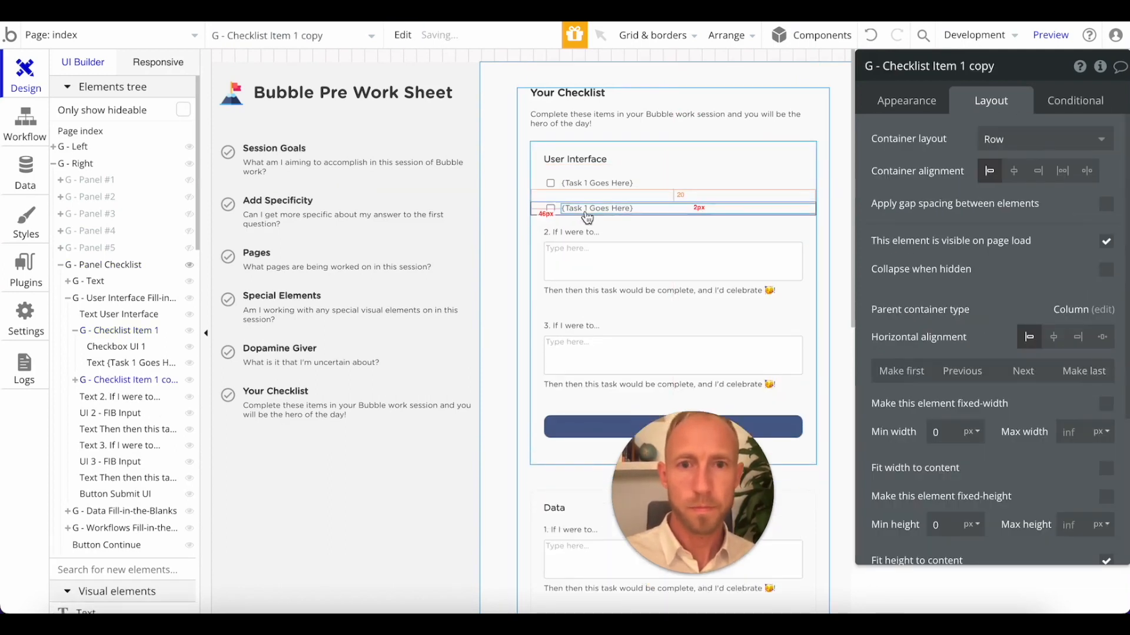
Rename the duplicated checklist row as G - Checklist Item 2.
left_click(946, 68)
left_click_drag(959, 62, 1065, 78)
type("2")
left_click(955, 143)
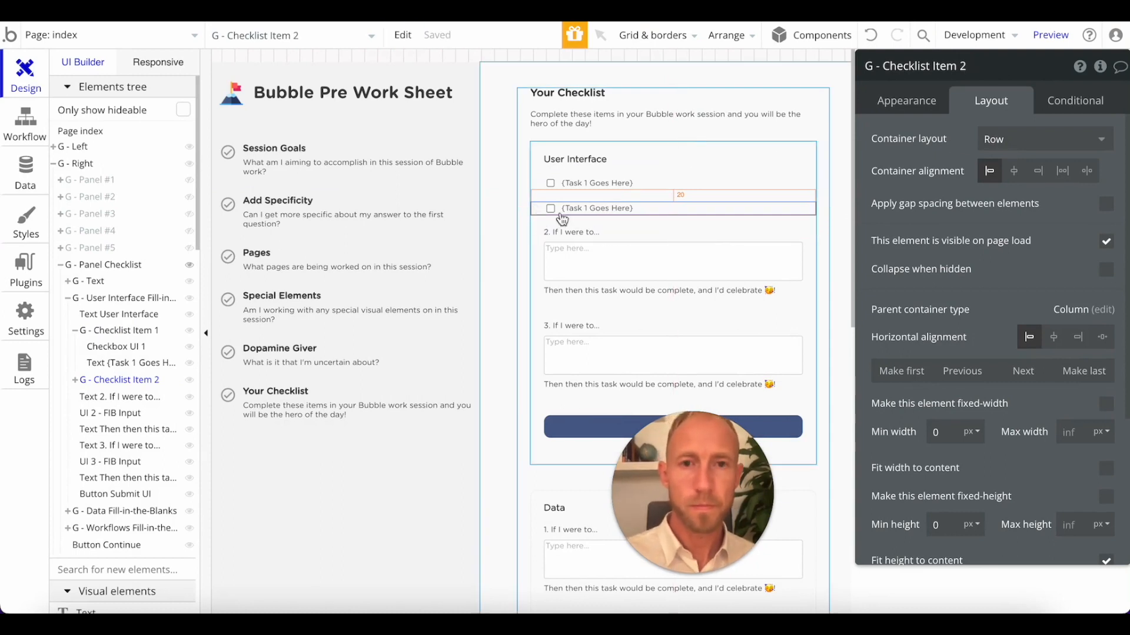
Duplicate G - Checklist Item 2 and rename the copy as G - Checklist Item 3.
key("ctrl+d")
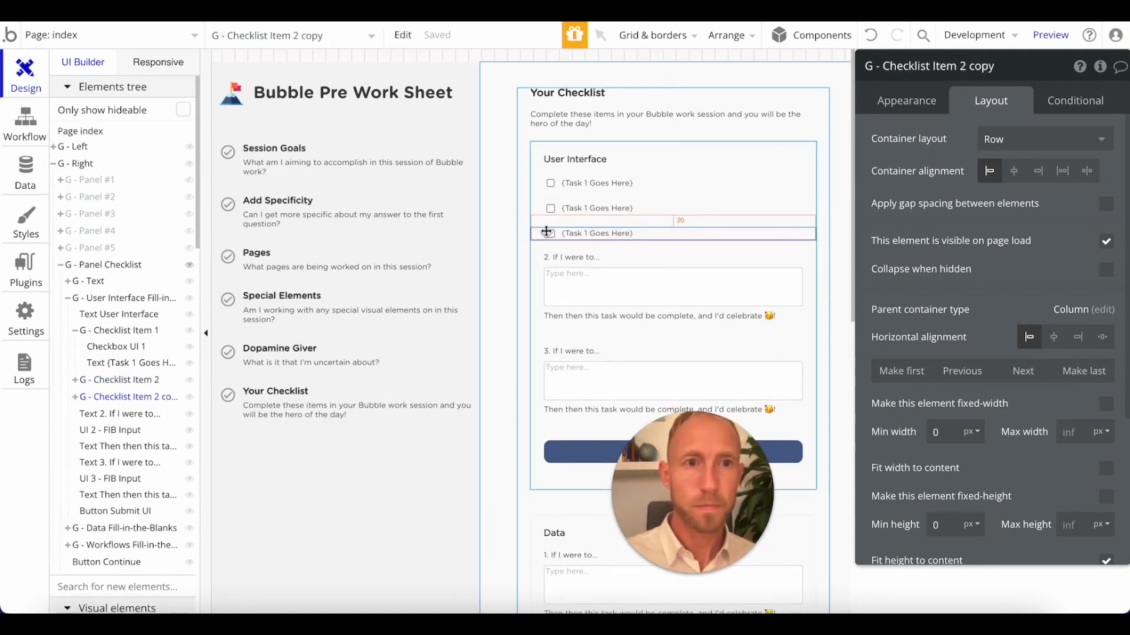
left_click(963, 68)
left_click_drag(958, 66, 995, 68)
type("3")
left_click(969, 135)
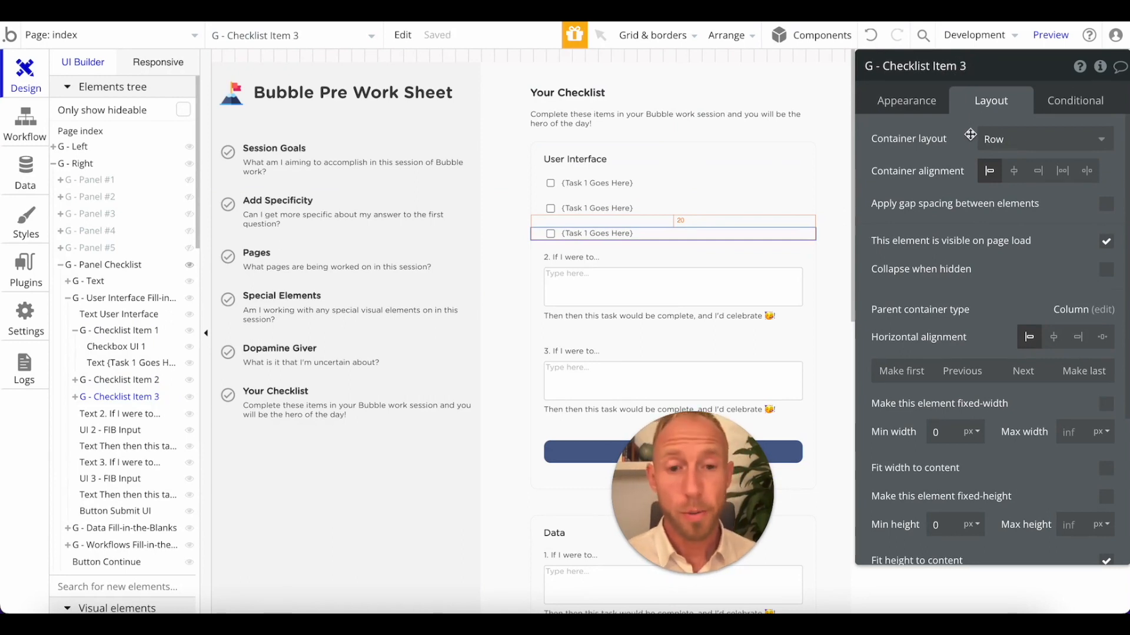
Examine the layout settings of the User Interface heading, the "2. If I were to..." text and its input.
left_click(553, 258)
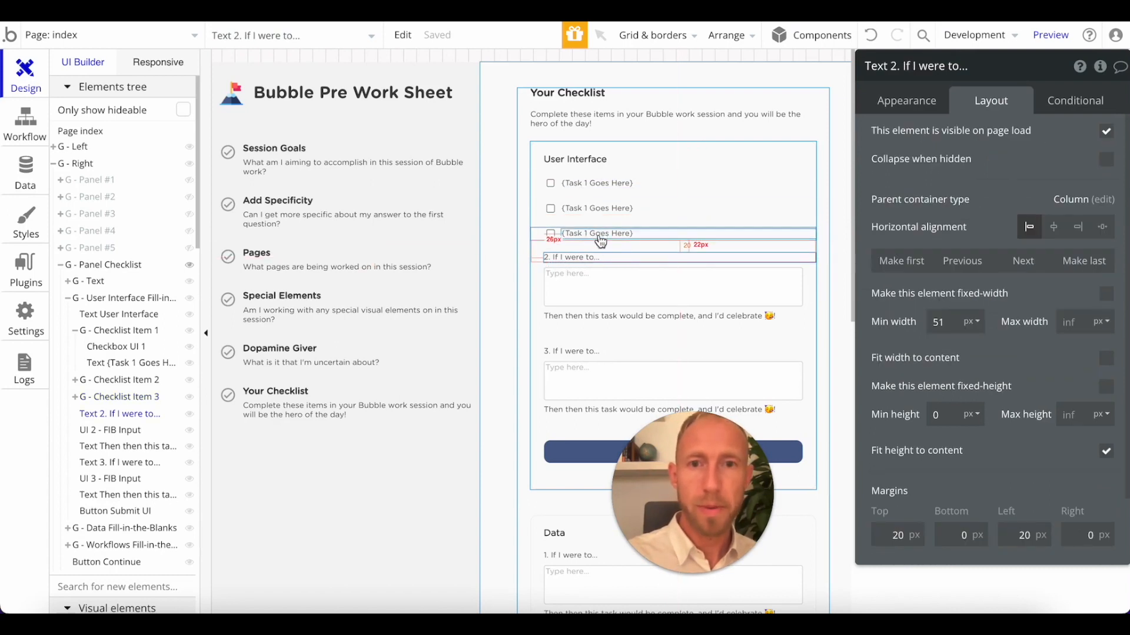
left_click(554, 161)
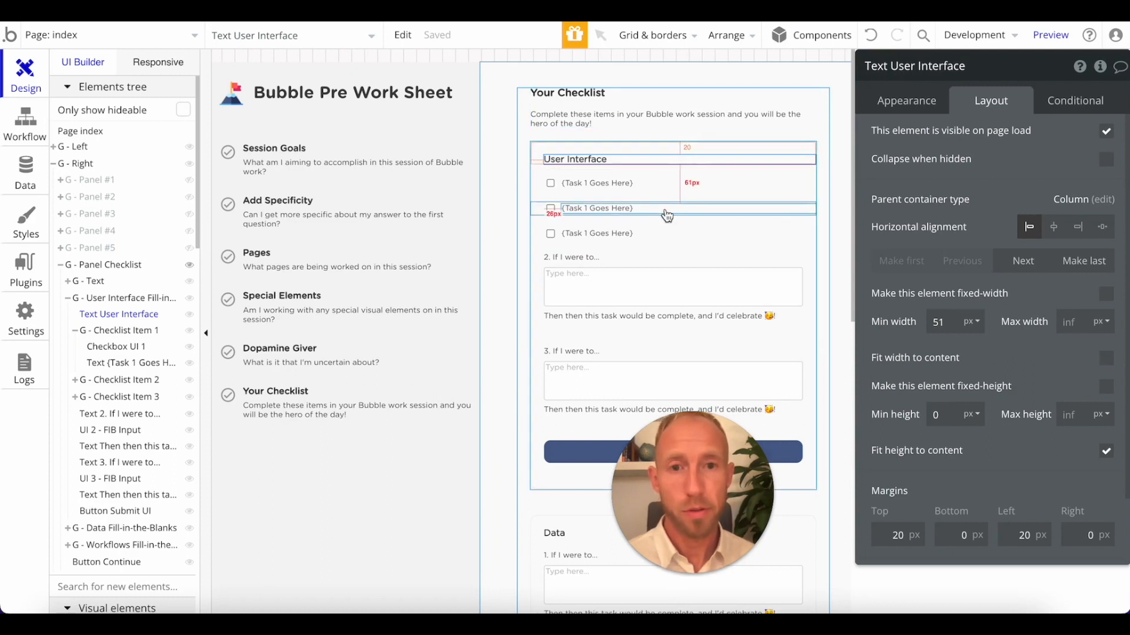
left_click(537, 277)
left_click(757, 260)
left_click(806, 269)
left_click(801, 278)
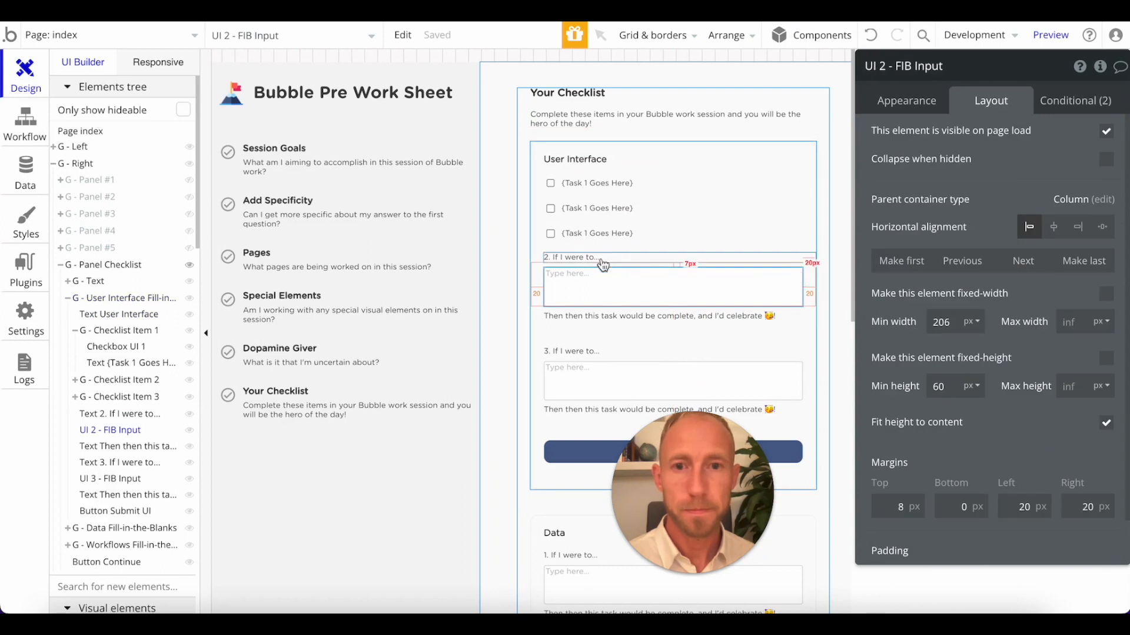
Delete the User Interface section's second fill-in-the-blank item: its "2. If I were to..." text, input and closing sentence.
left_click(588, 265)
left_click(608, 255)
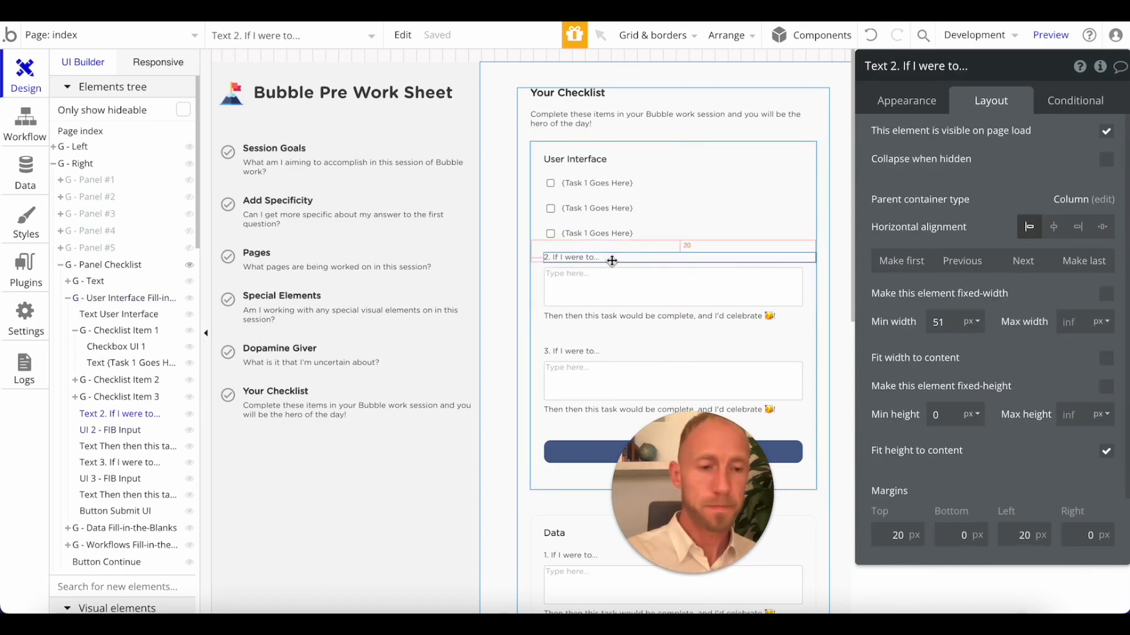
key("Delete")
left_click(615, 265)
key("Delete")
left_click(608, 251)
key("Delete")
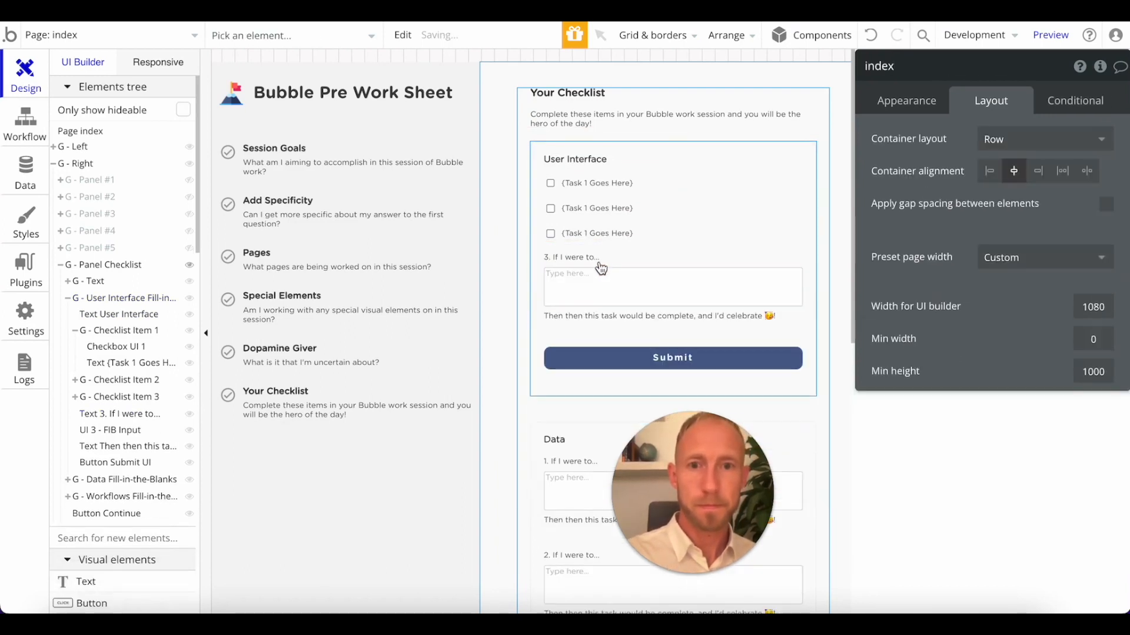
Delete the User Interface section's third fill-in-the-blank item together with the Submit button below it.
left_click(599, 263)
key("Delete")
left_click(597, 270)
key("Delete")
left_click(614, 259)
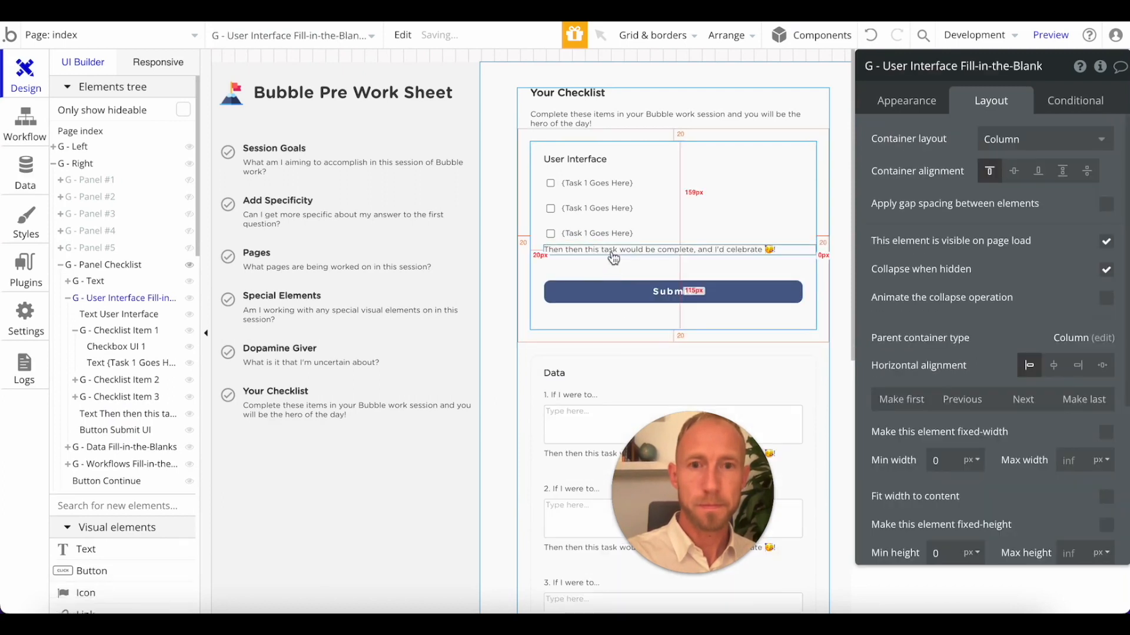
left_click(613, 259)
key("Delete")
left_click(618, 265)
key("Delete")
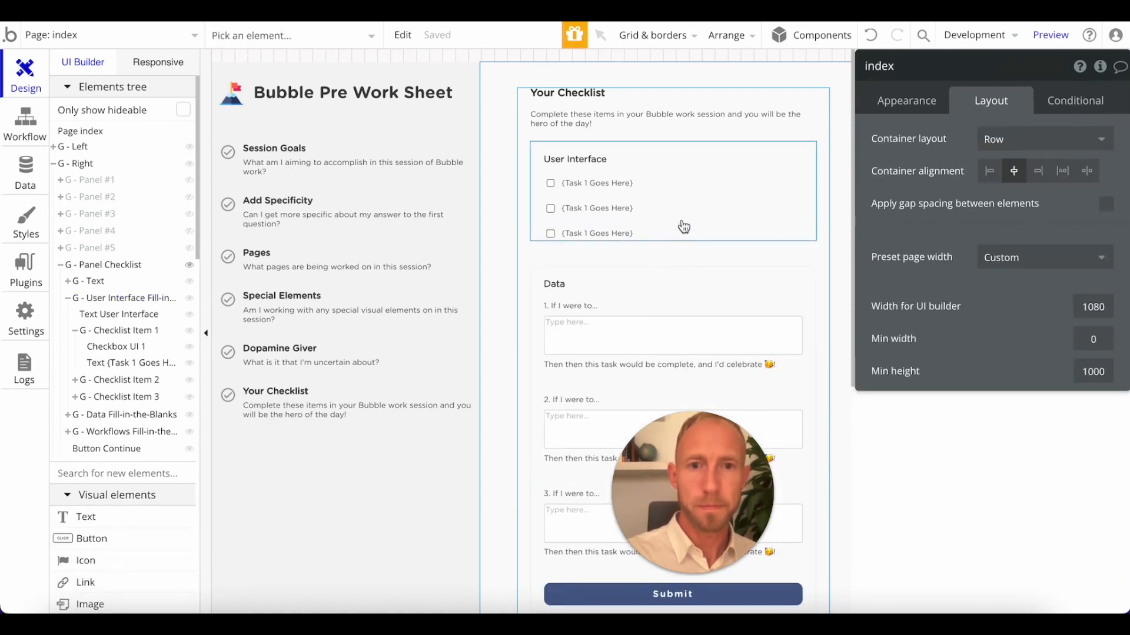
Set the bottom margin of G - Checklist Item 3 to 20 px.
left_click(647, 146)
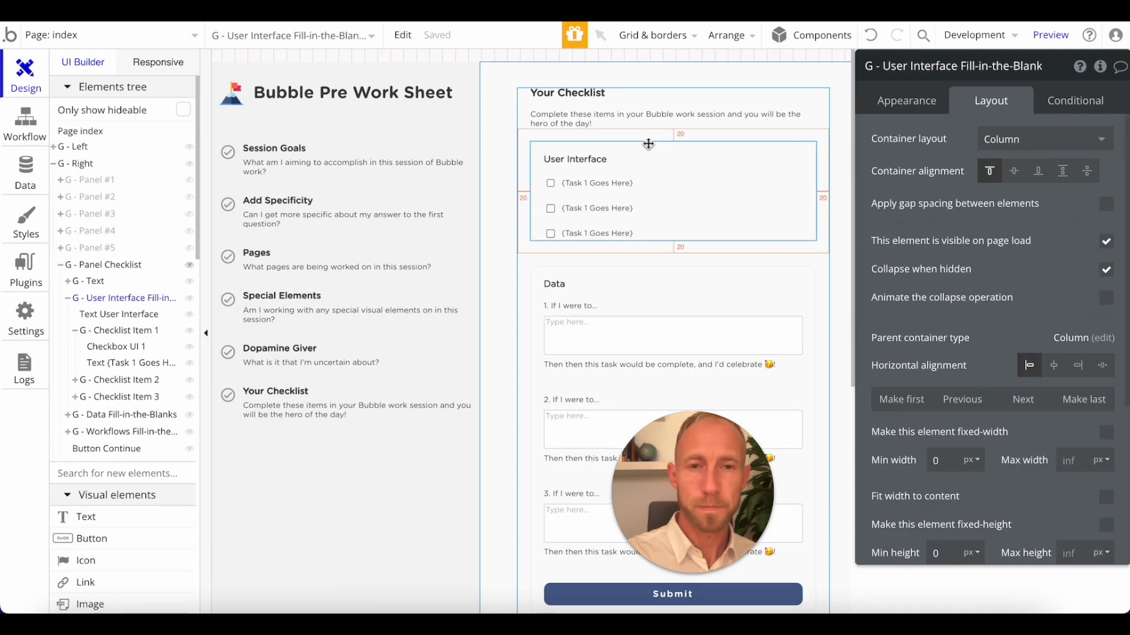
scroll(1019, 385, "down", 4)
scroll(1019, 385, "down", 1)
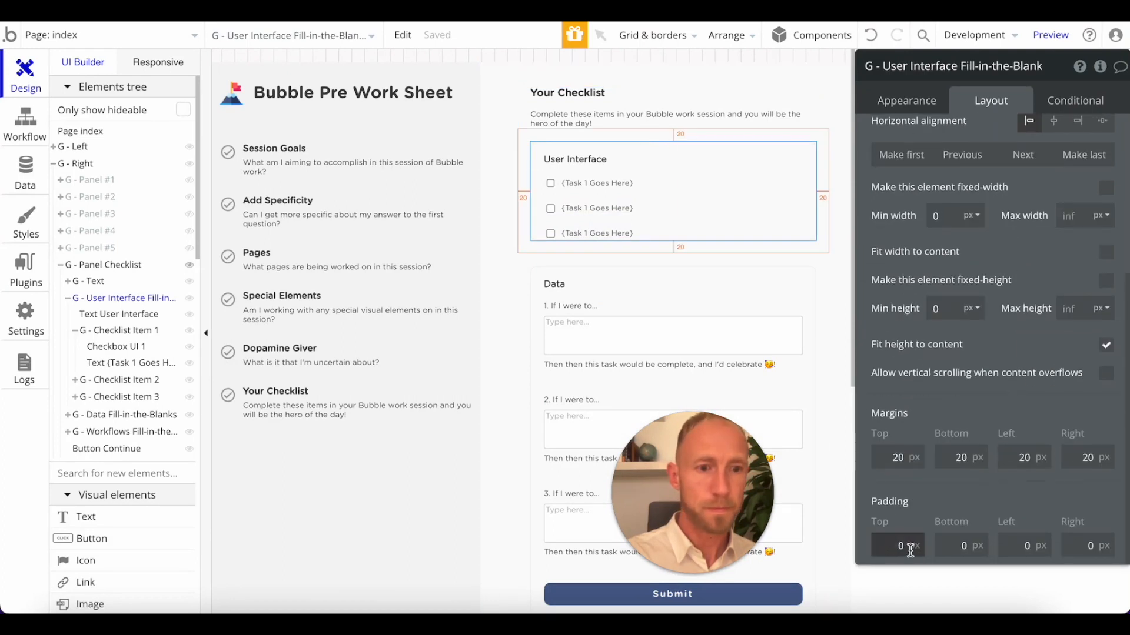
left_click(538, 233)
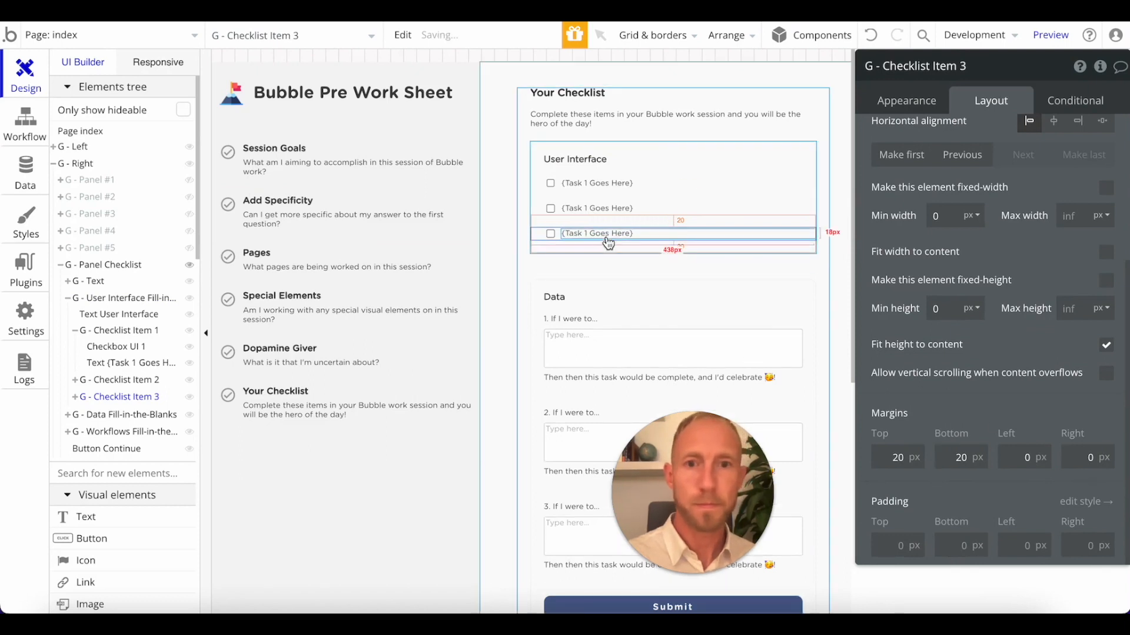
Change the text in G - Checklist Item 2 to {Task 2 Goes Here}.
left_click(605, 208)
scroll(984, 186, "up", 1)
scroll(983, 185, "up", 2)
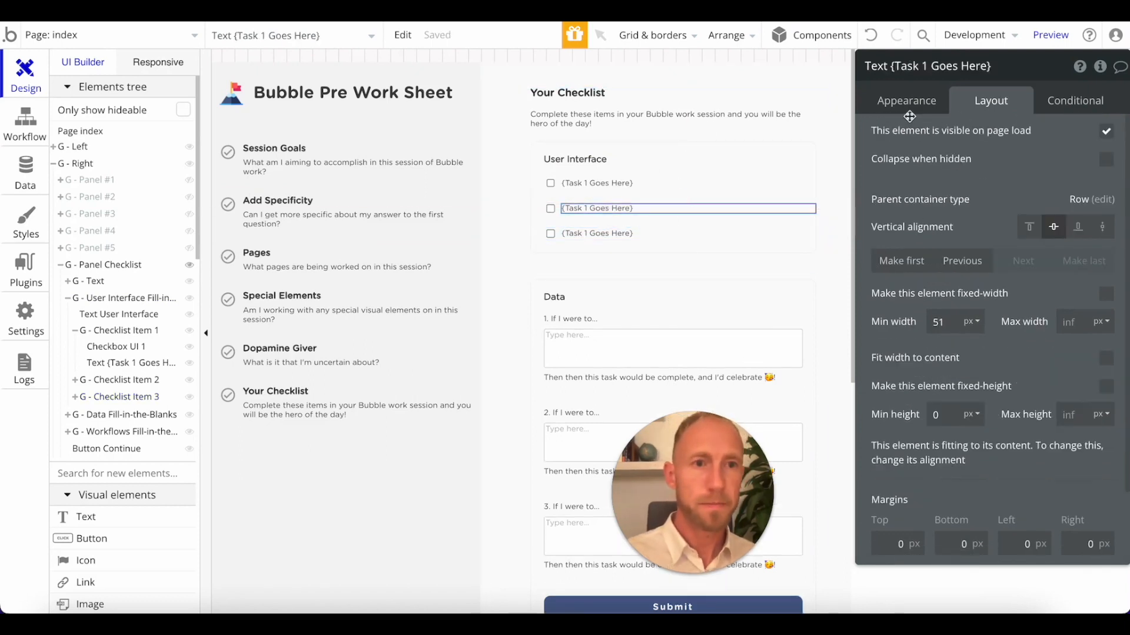
left_click(906, 100)
triple_click(910, 140)
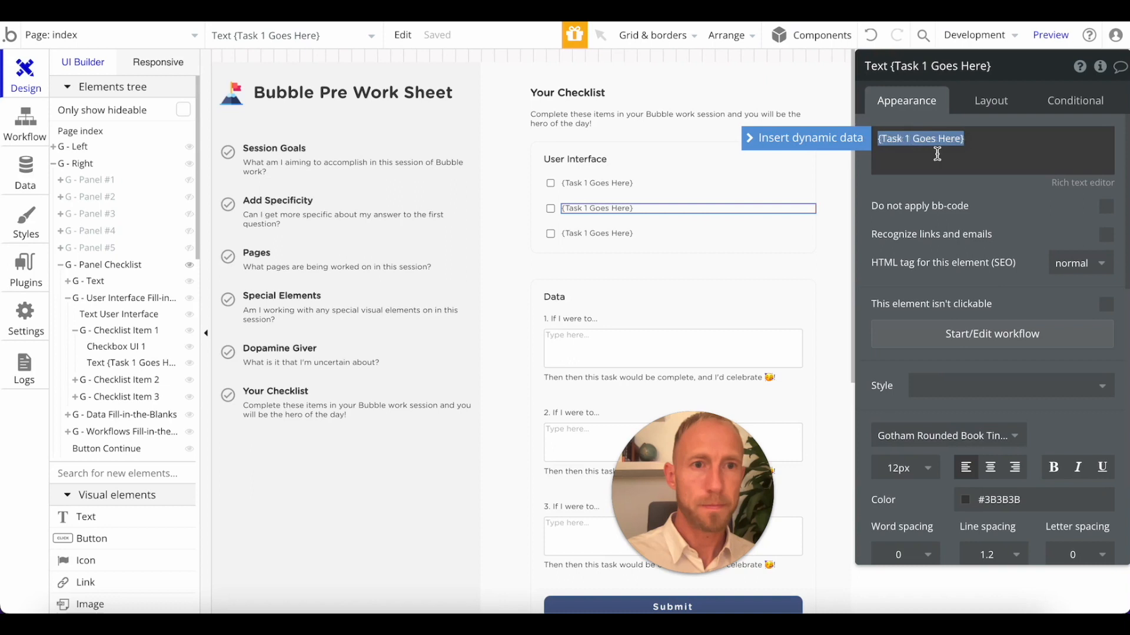
left_click(938, 154)
Change the text in G - Checklist Item 3 to {Task 3 Goes Here}.
left_click(597, 234)
triple_click(916, 138)
left_click(906, 141)
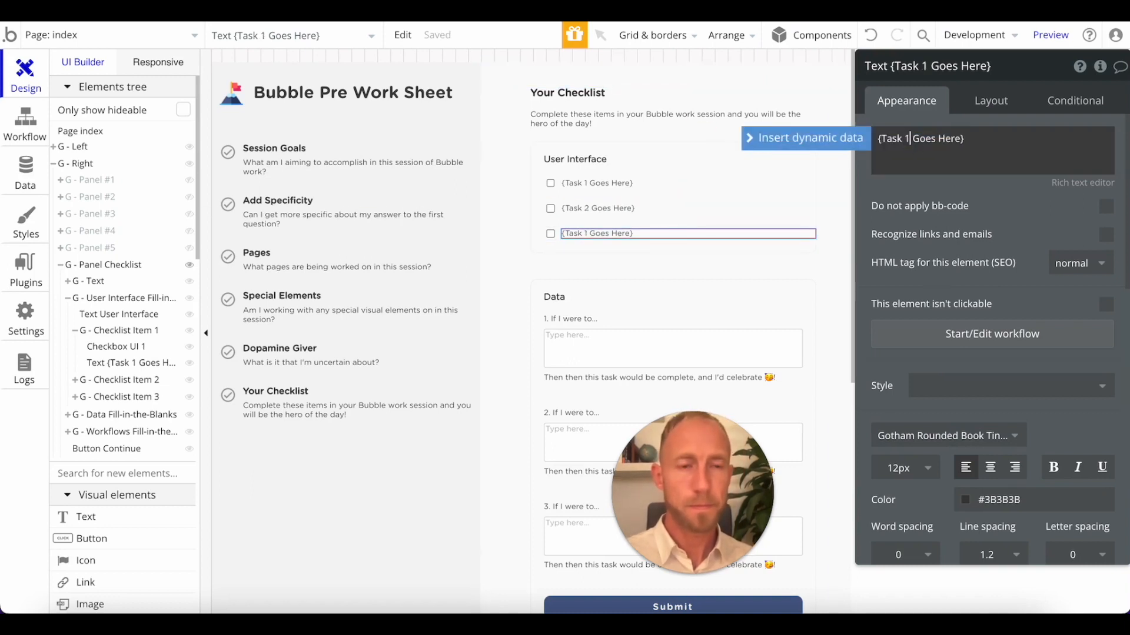
type("3")
key("Return")
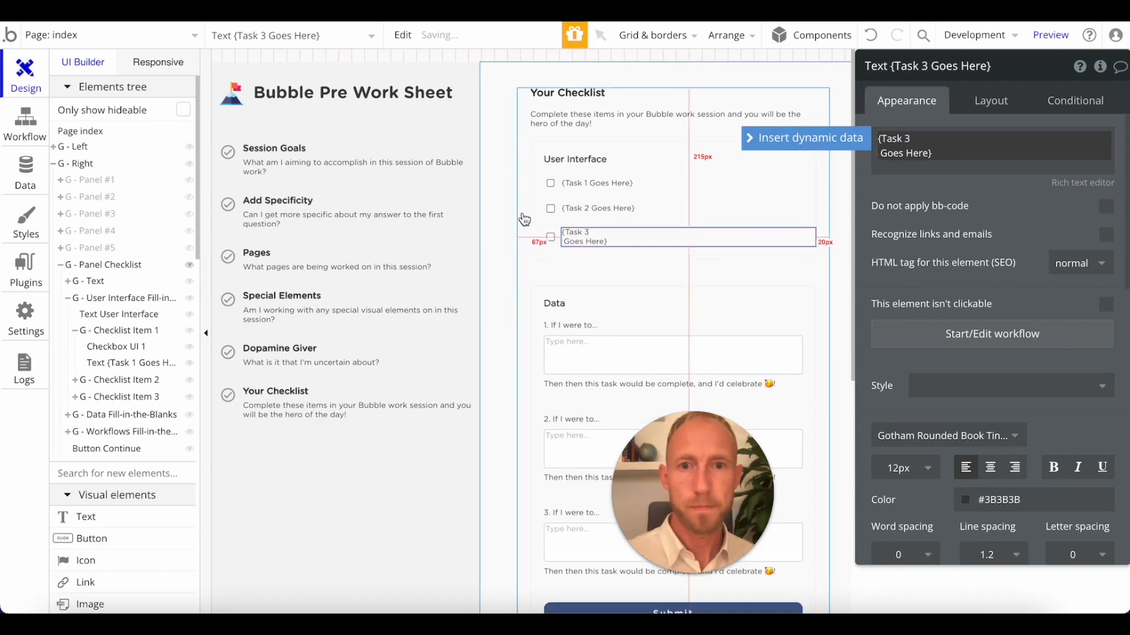
left_click(532, 217)
Replace the Data fill-in-the-blanks group with a copy of the User Interface checklist group.
left_click(619, 304)
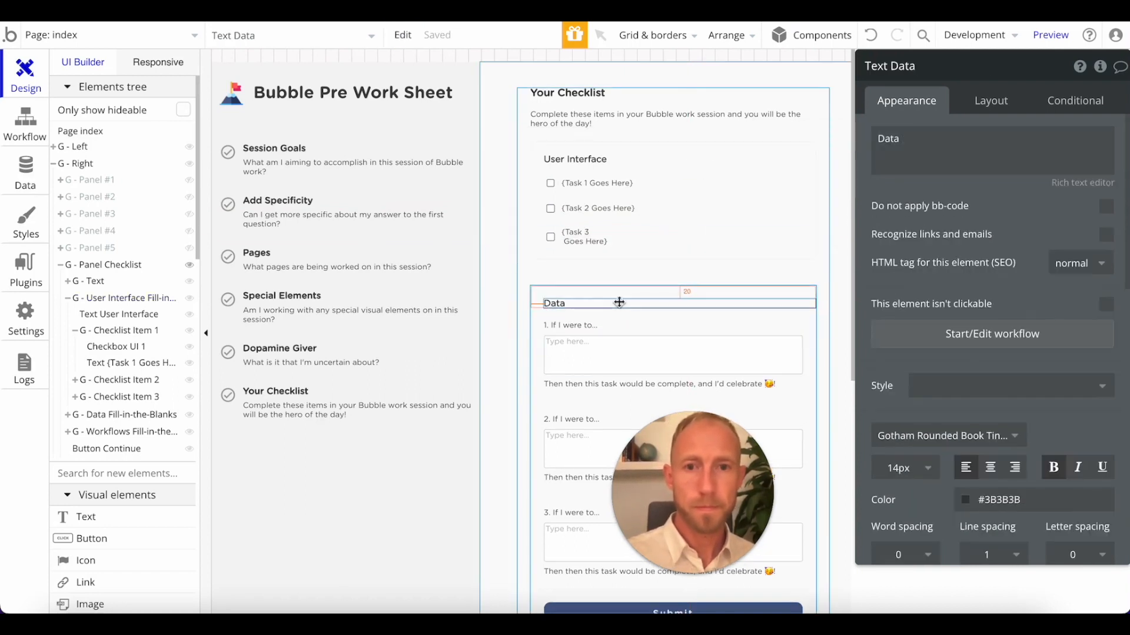
left_click(637, 289)
key("Delete")
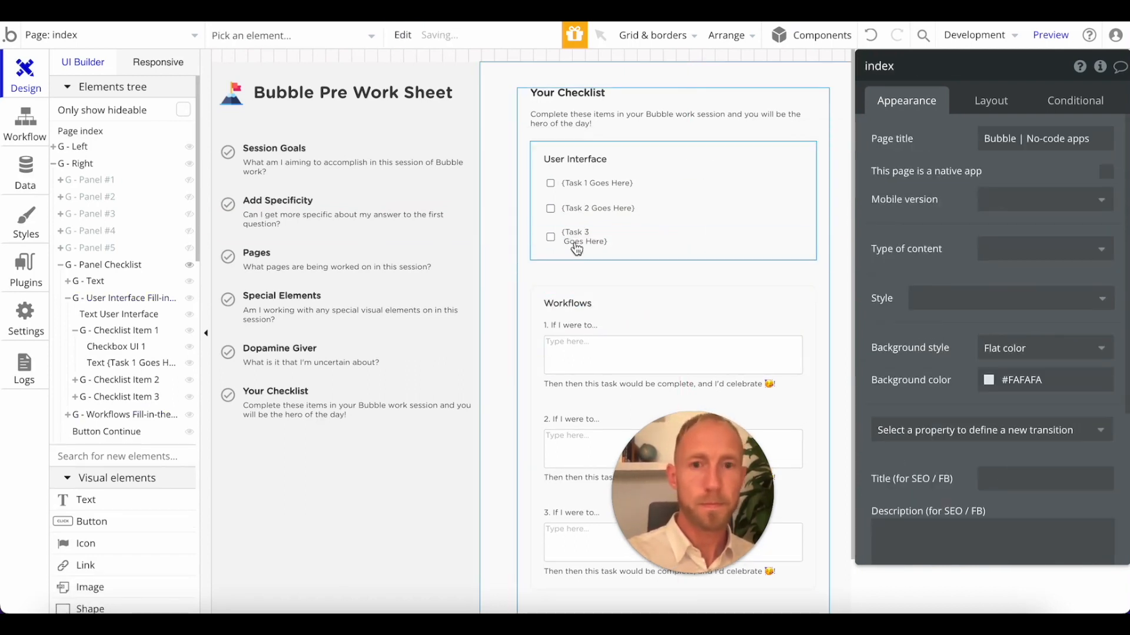
left_click(537, 252)
key("ctrl+c")
key("ctrl+v")
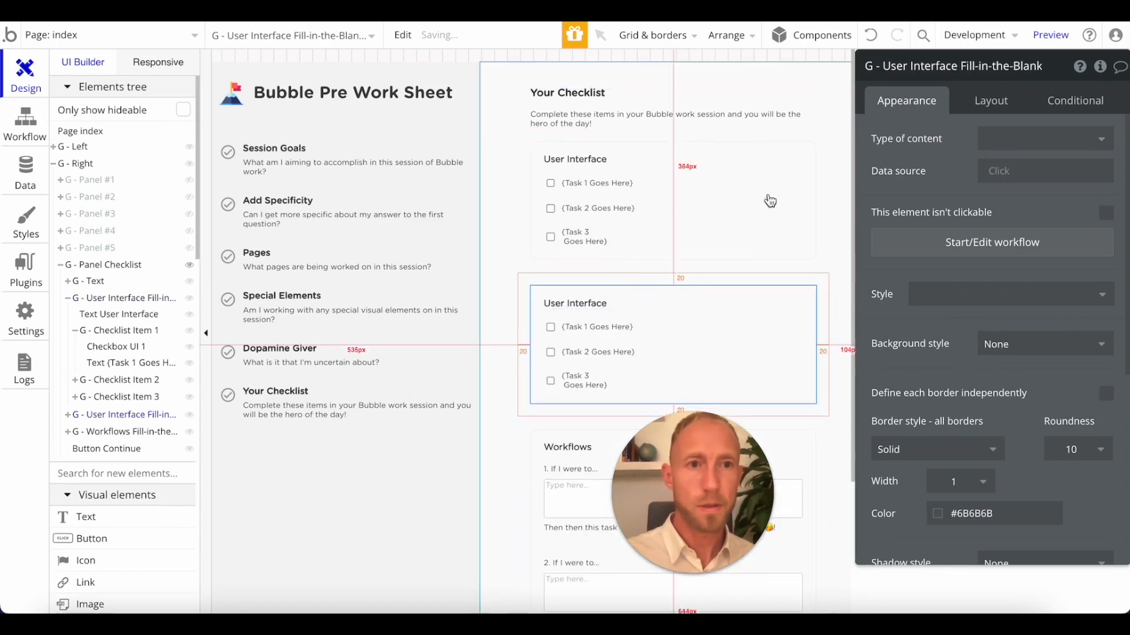
Change the heading of the copied checklist group to Data.
left_click(615, 305)
left_click(918, 139)
key("ctrl+a")
type("Da")
left_click(989, 187)
double_click(910, 137)
Rename the copied group containing the Data heading as G - Data Checklist.
left_click(606, 294)
left_click(927, 70)
left_click(949, 70)
left_click_drag(876, 62, 954, 70)
type("Data")
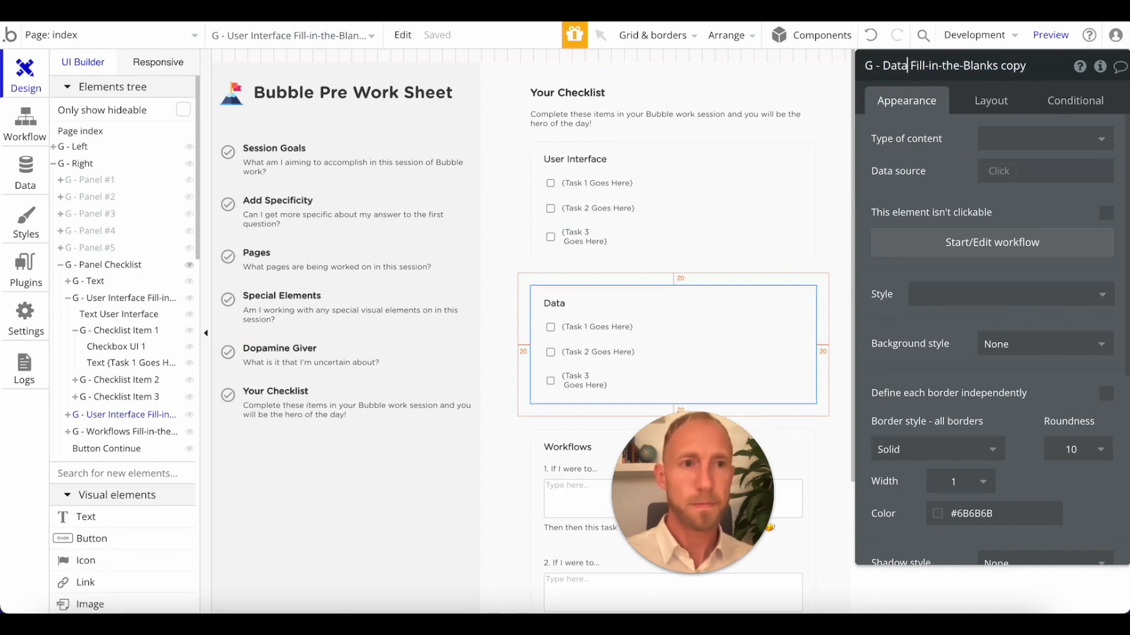
key("shift+End")
key("Delete")
type("Check")
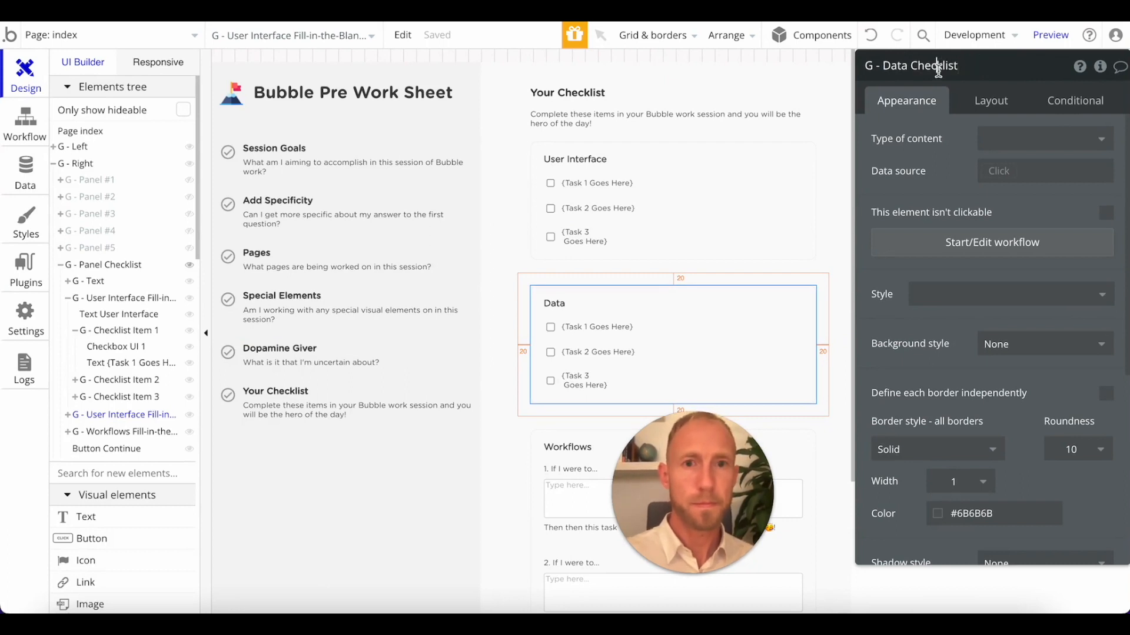
Rename the original User Interface group as G - User Interface Checklist.
left_click(627, 159)
left_click_drag(960, 65, 1049, 66)
type("Checklist")
left_click(716, 324)
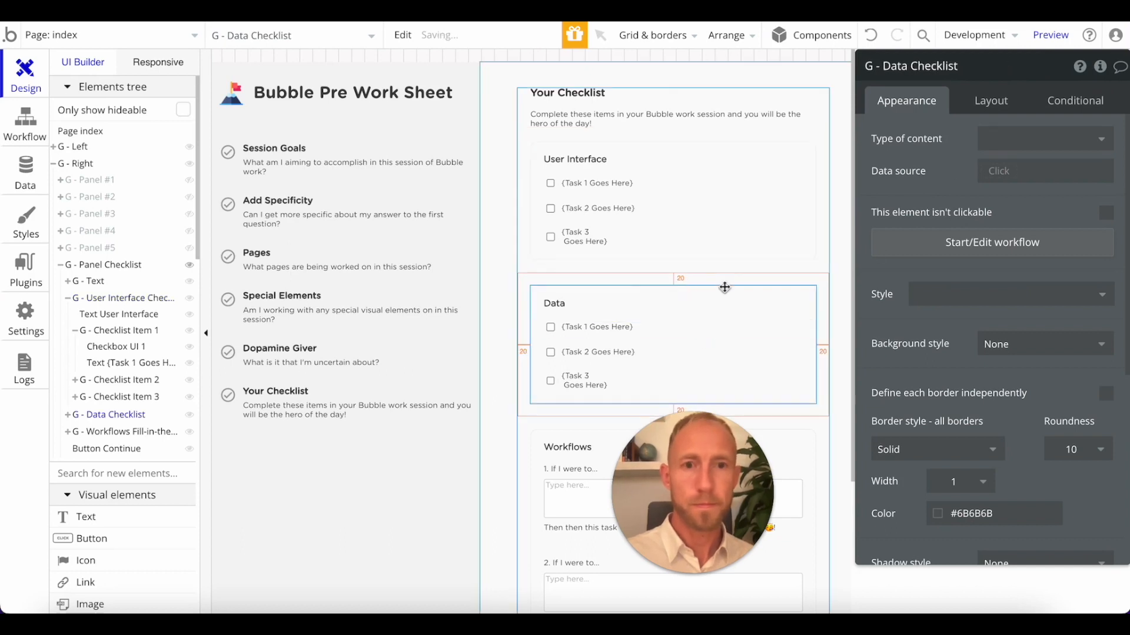
Duplicate the Data checklist group and change the copy's heading to Workflows.
key("ctrl+c")
key("ctrl+v")
left_click(553, 447)
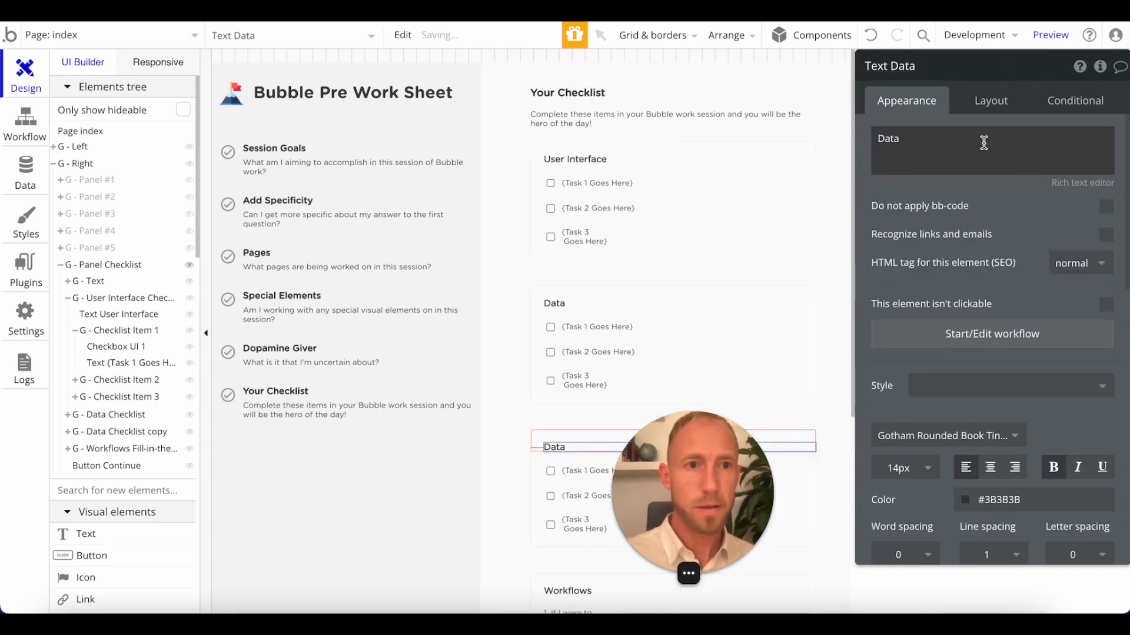
double_click(933, 150)
type("Workflows")
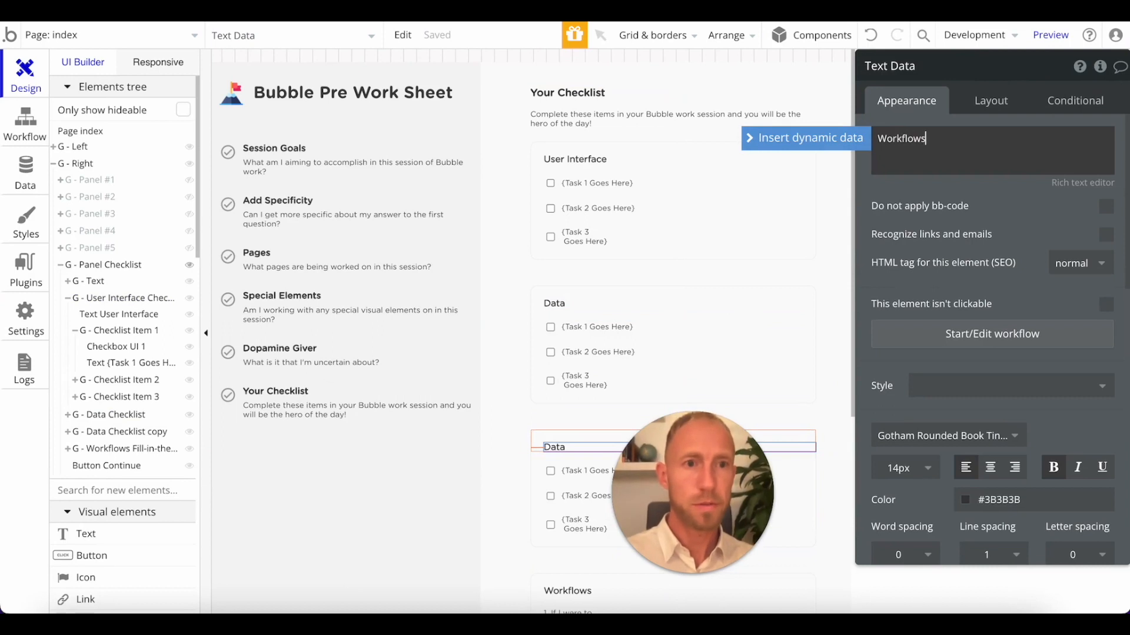
double_click(895, 141)
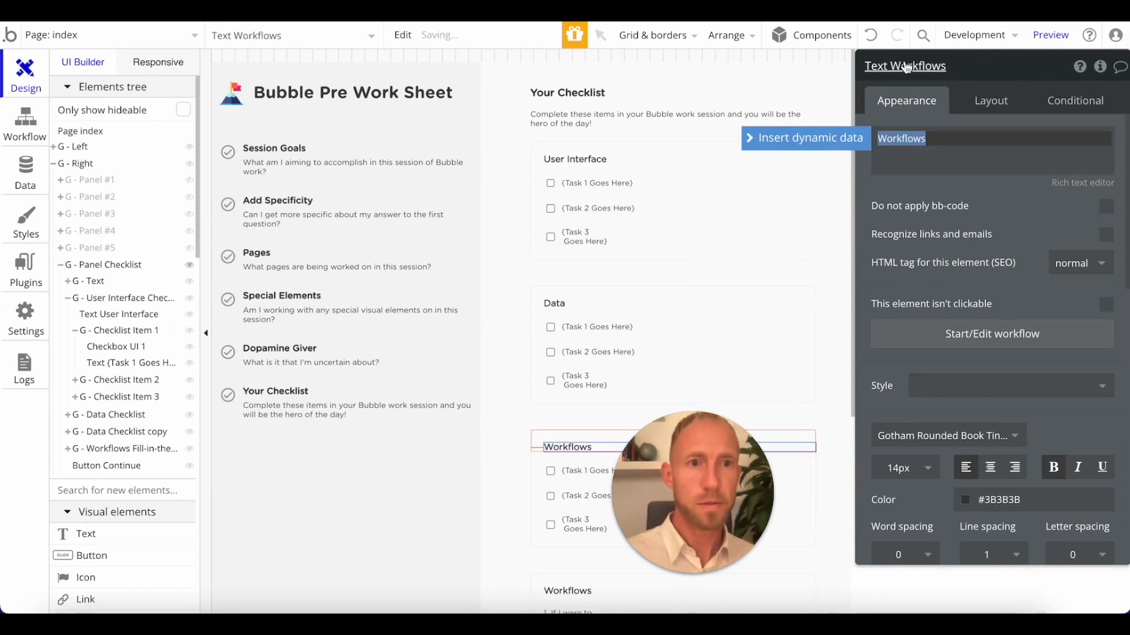
Delete the old Workflows fill-in-the-blanks group below the new Workflows checklist.
left_click_drag(686, 495, 1003, 493)
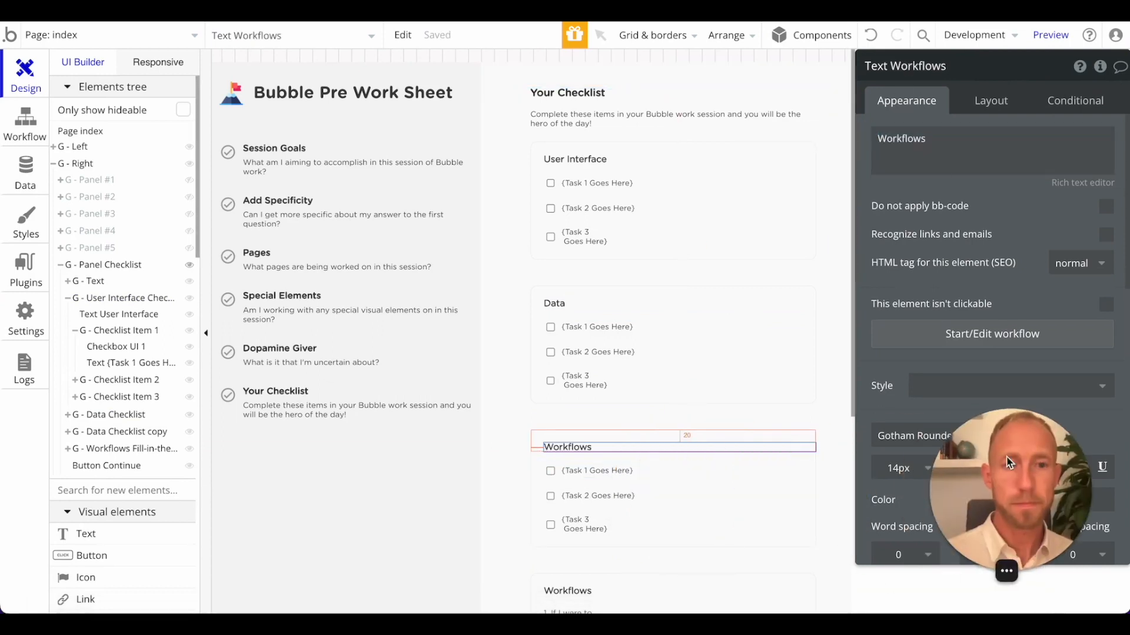
scroll(807, 469, "down", 3)
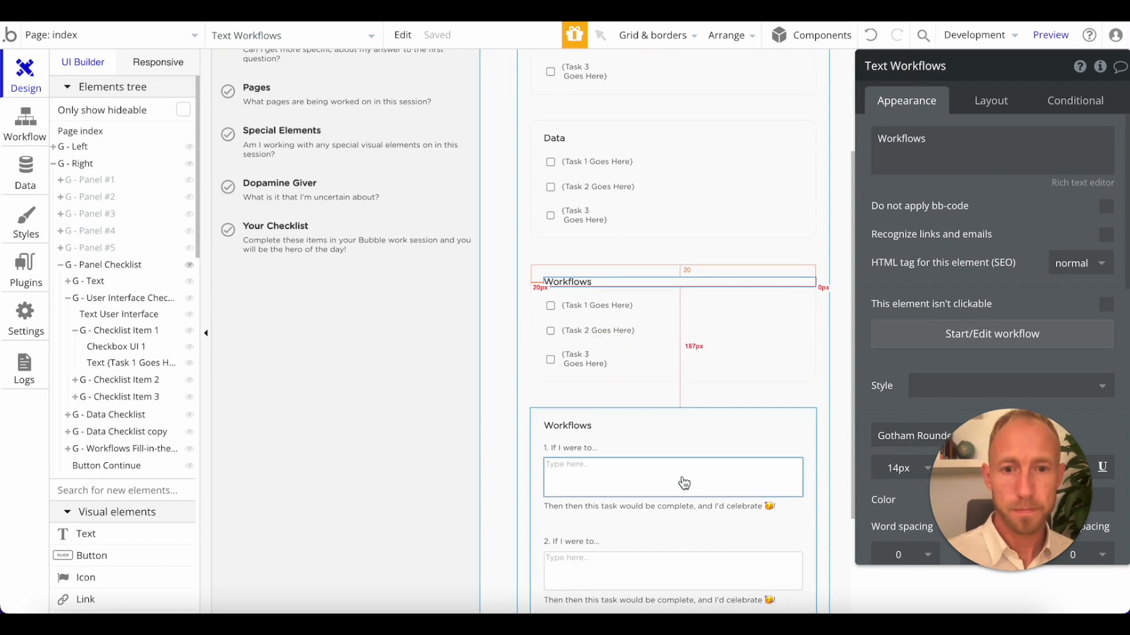
left_click(657, 416)
key("Delete")
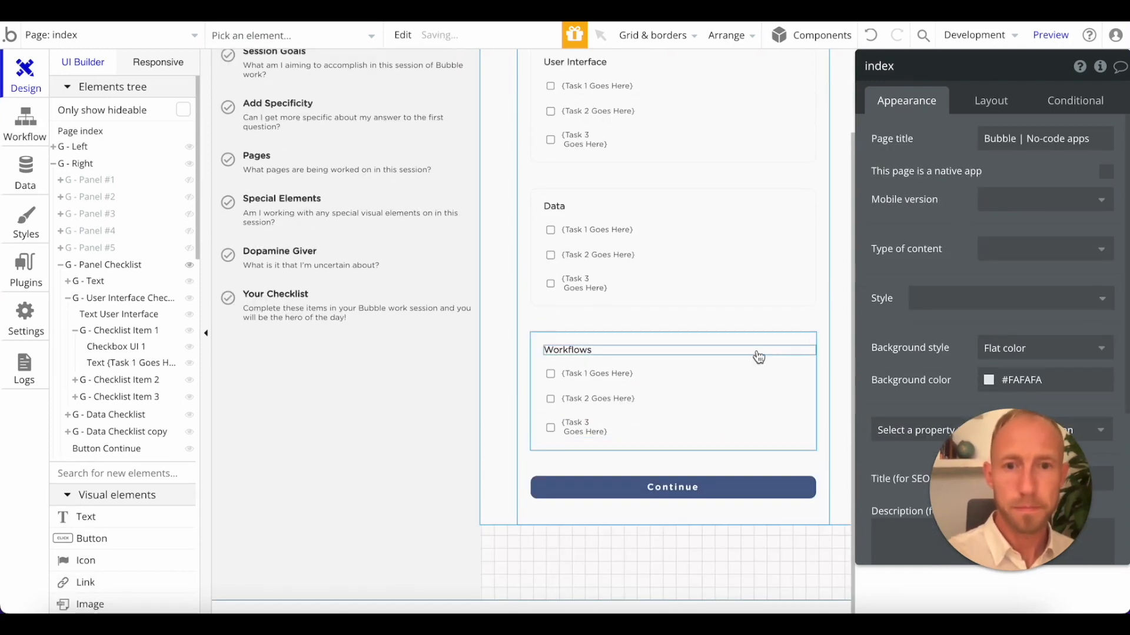
left_click(846, 329)
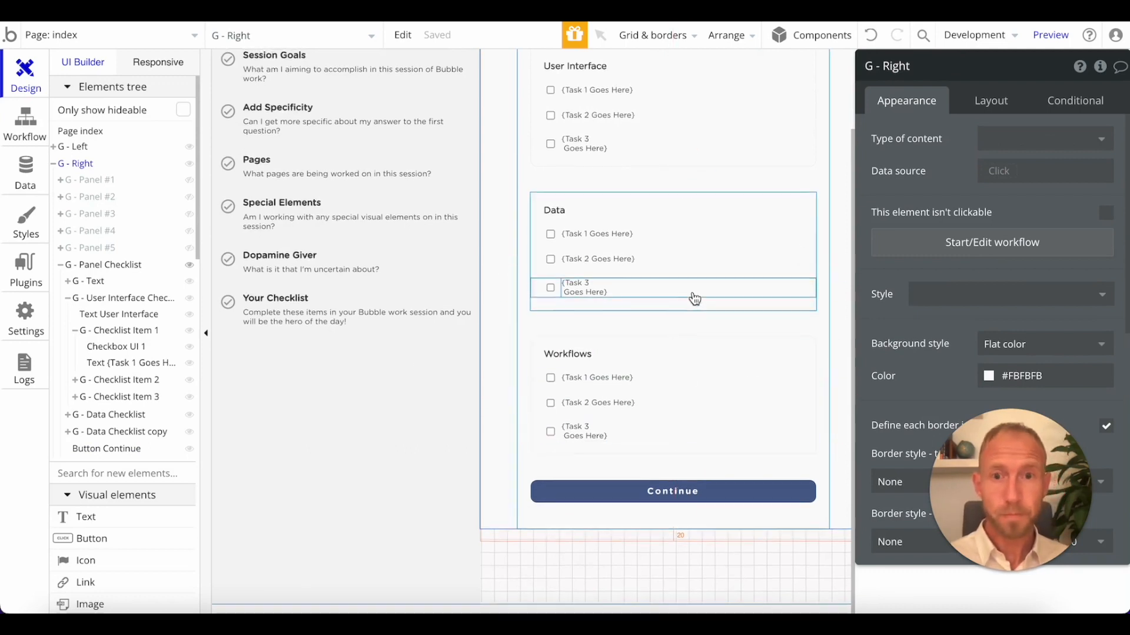
Delete the Continue button below the Workflows checklist.
scroll(694, 298, "up", 2)
scroll(667, 392, "down", 2)
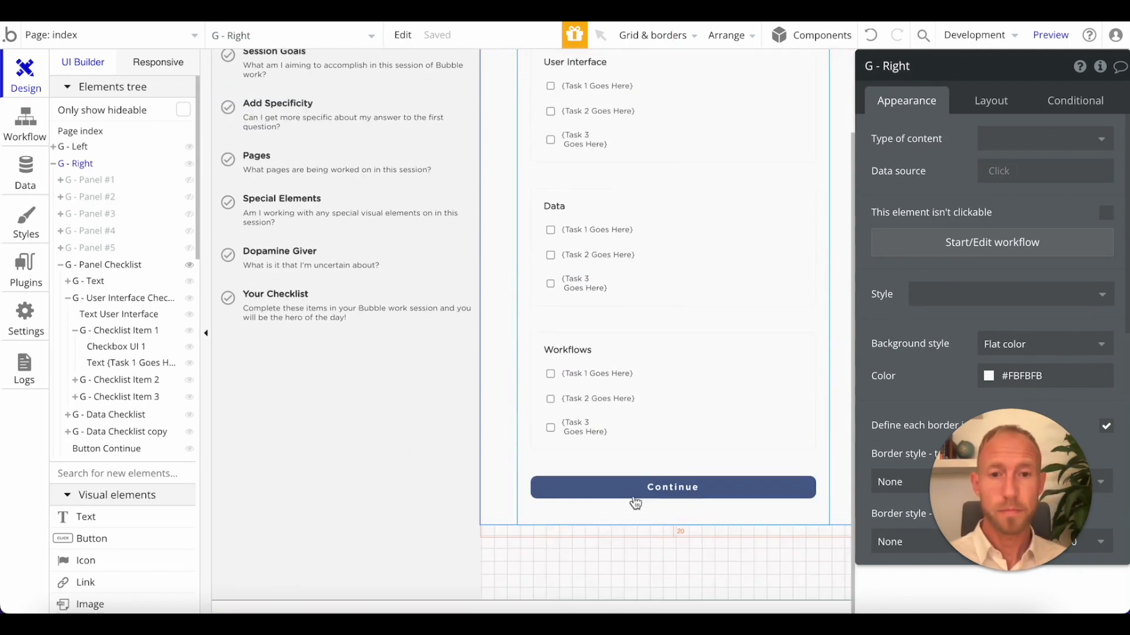
left_click(606, 487)
key("Delete")
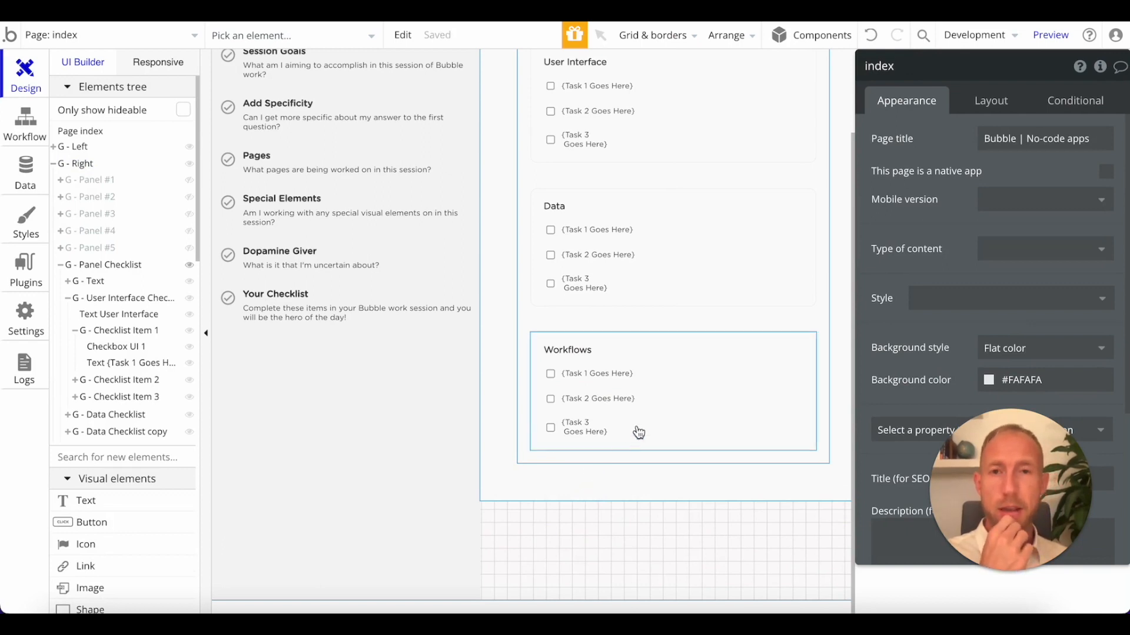
scroll(635, 431, "up", 2)
left_click(644, 84)
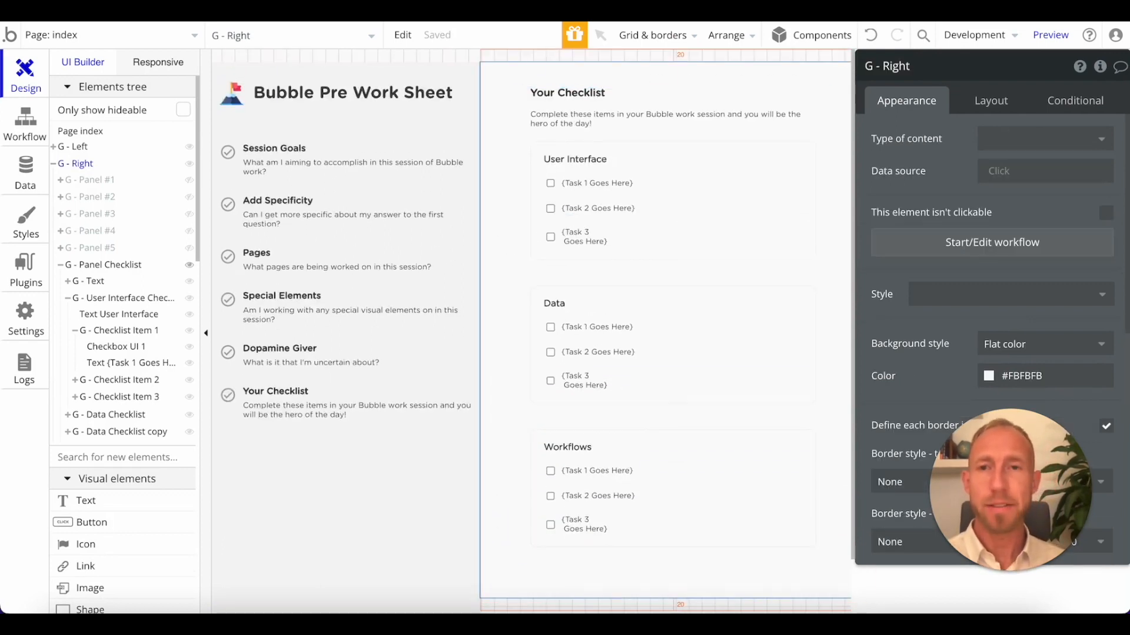
Search the plugin library for "confet" and install the free Confetti Animation plugin.
left_click(38, 271)
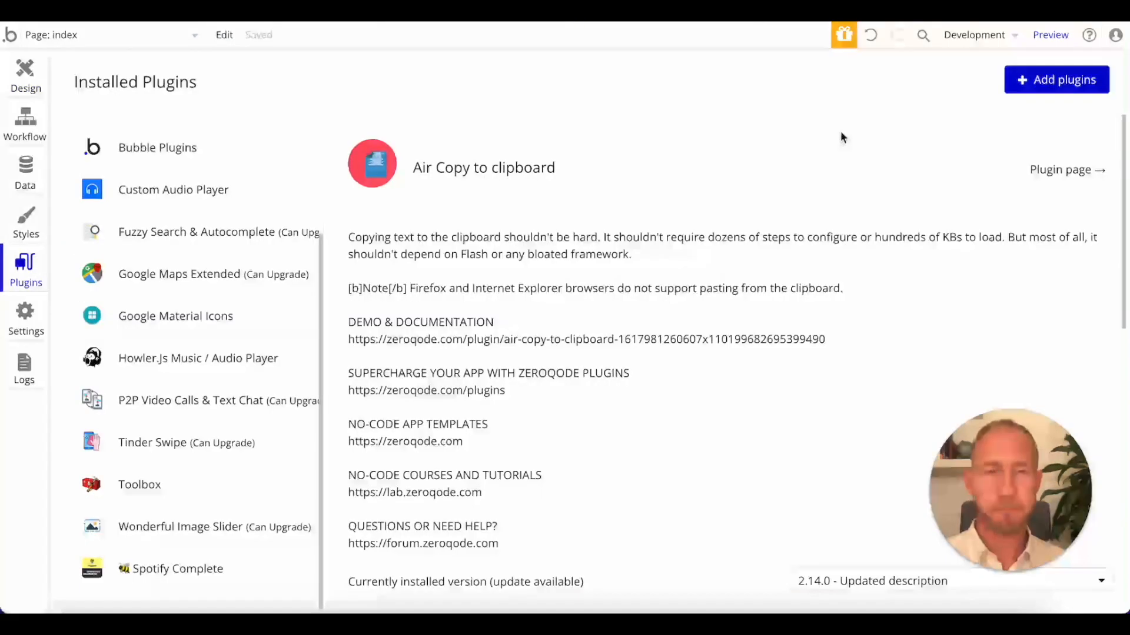
left_click(1007, 83)
type("confet")
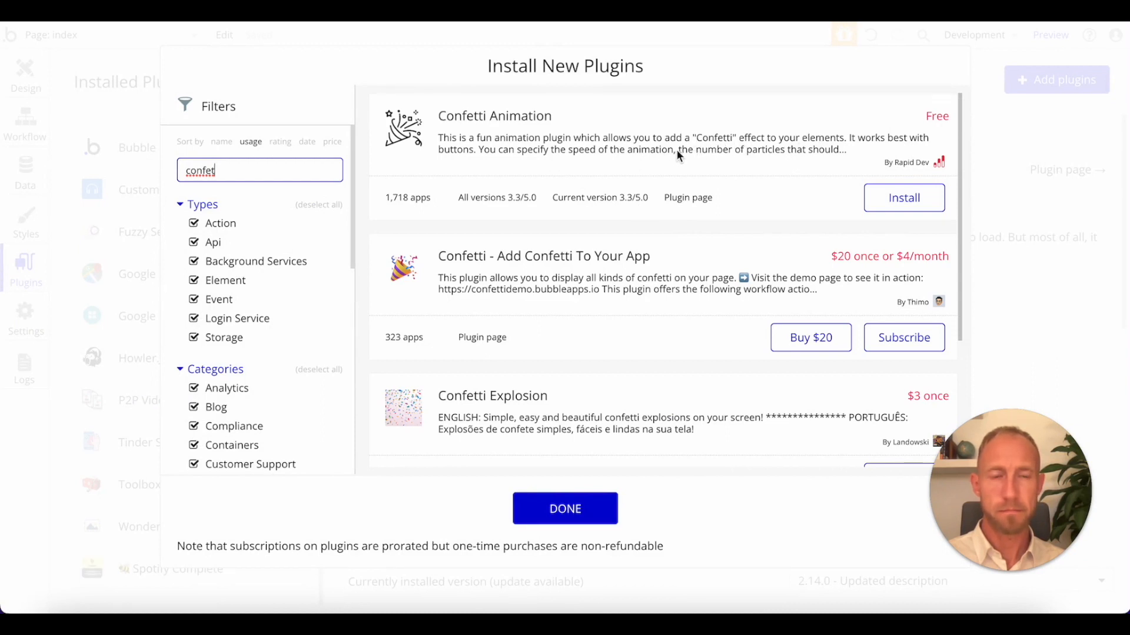
scroll(739, 165, "down", 3)
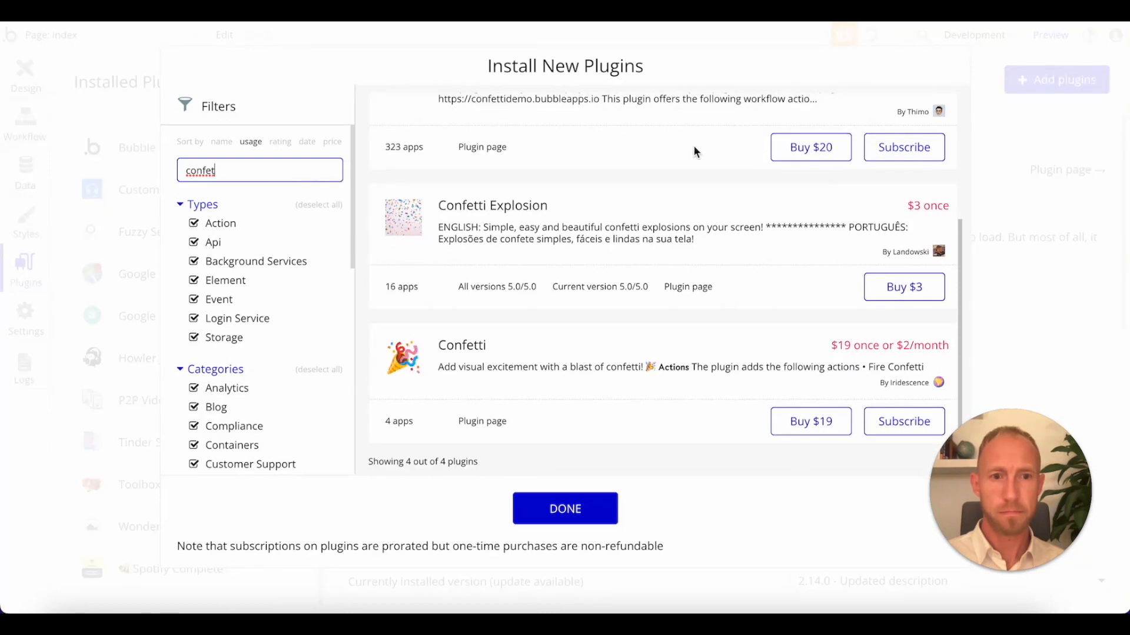
scroll(682, 156, "up", 3)
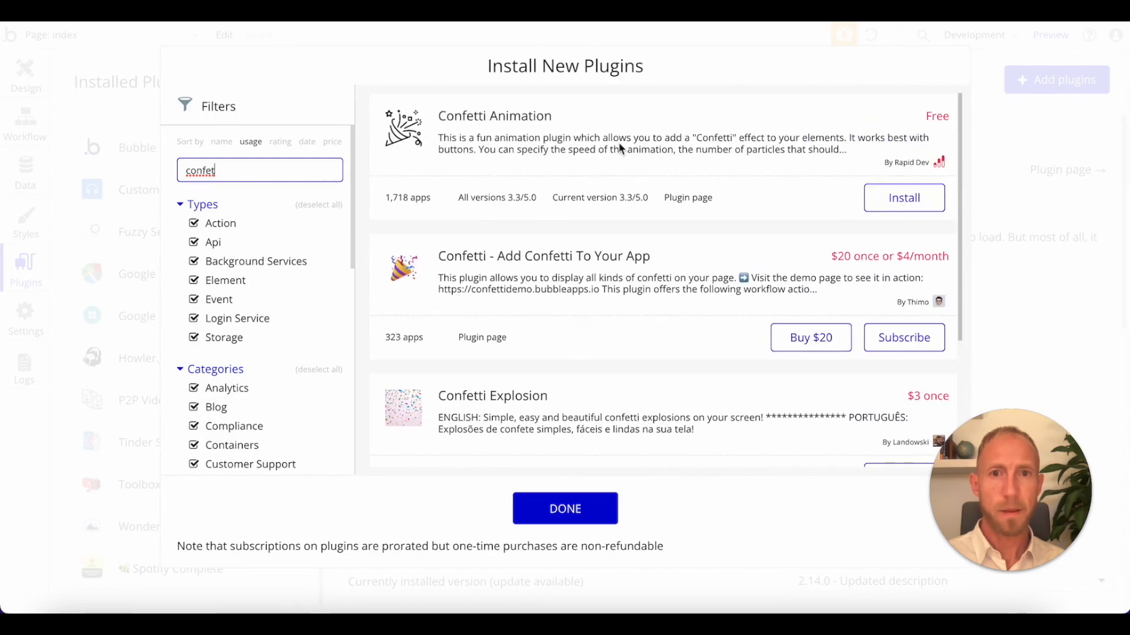
left_click(597, 162)
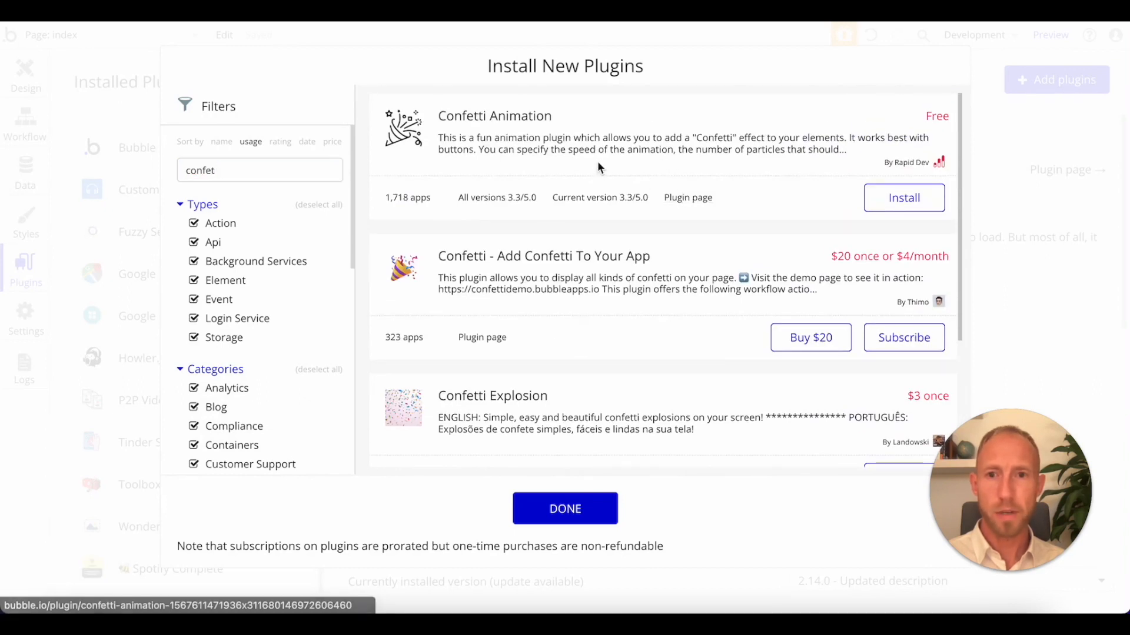
left_click(889, 209)
left_click(577, 506)
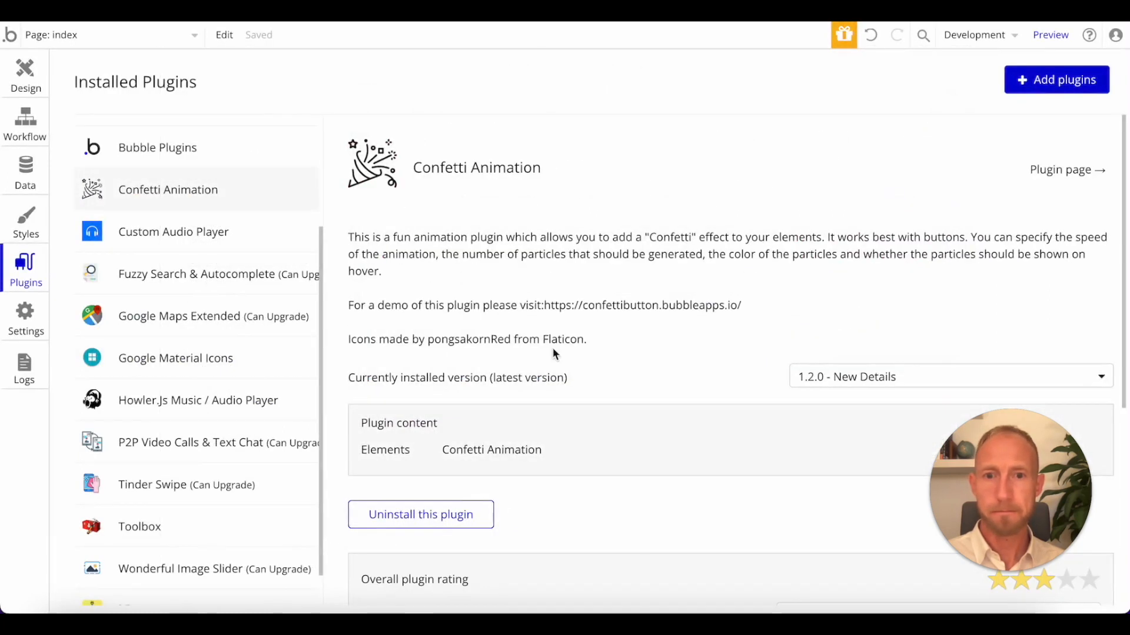
Return to the page design and examine the third Workflows checkbox's appearance properties and the available visual elements.
left_click(26, 81)
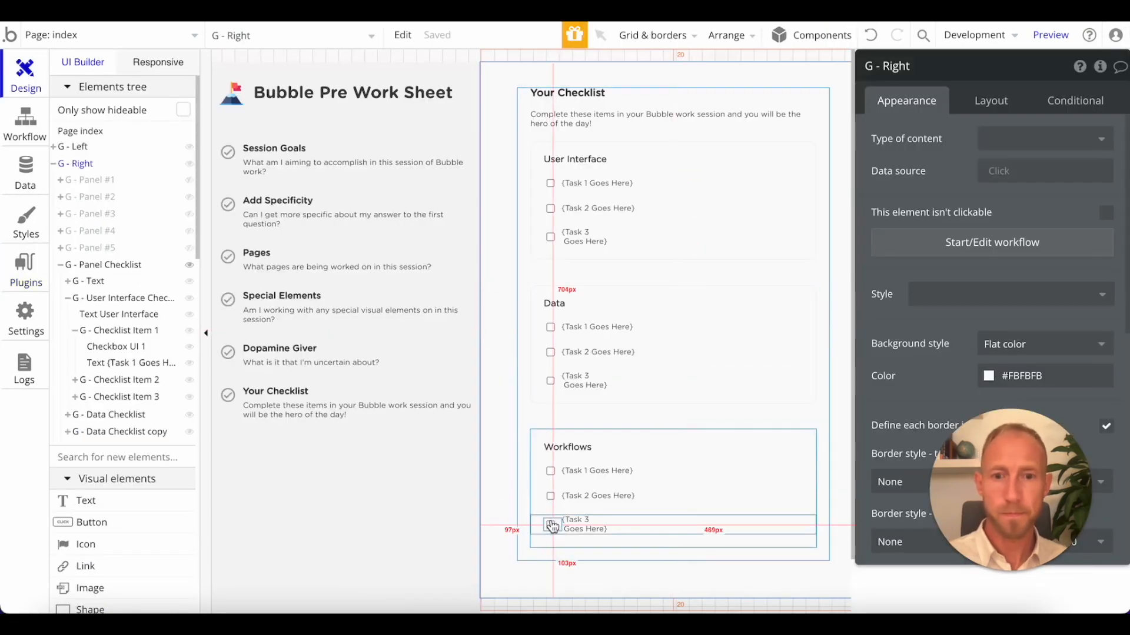
left_click(550, 526)
scroll(953, 261, "down", 2)
scroll(954, 260, "down", 4)
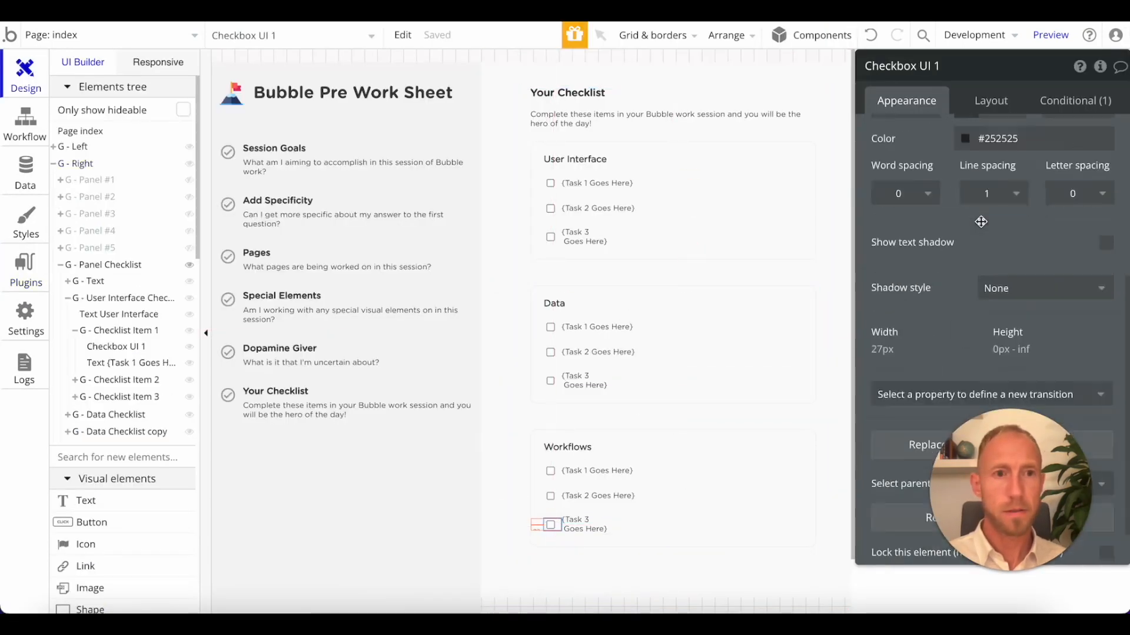
scroll(78, 362, "down", 5)
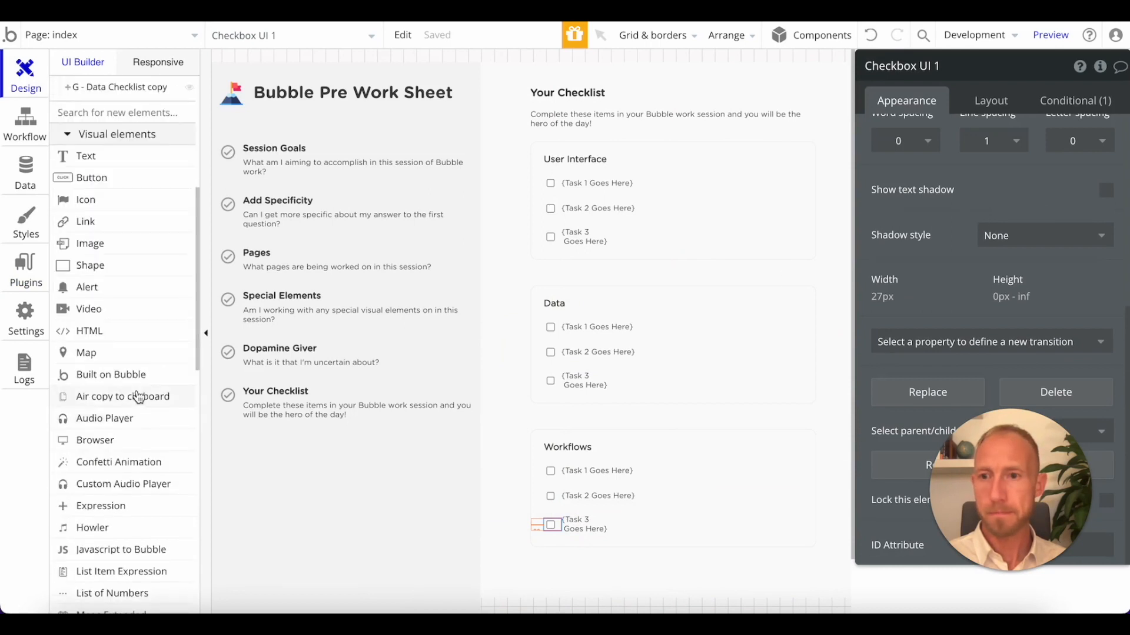
scroll(138, 397, "down", 3)
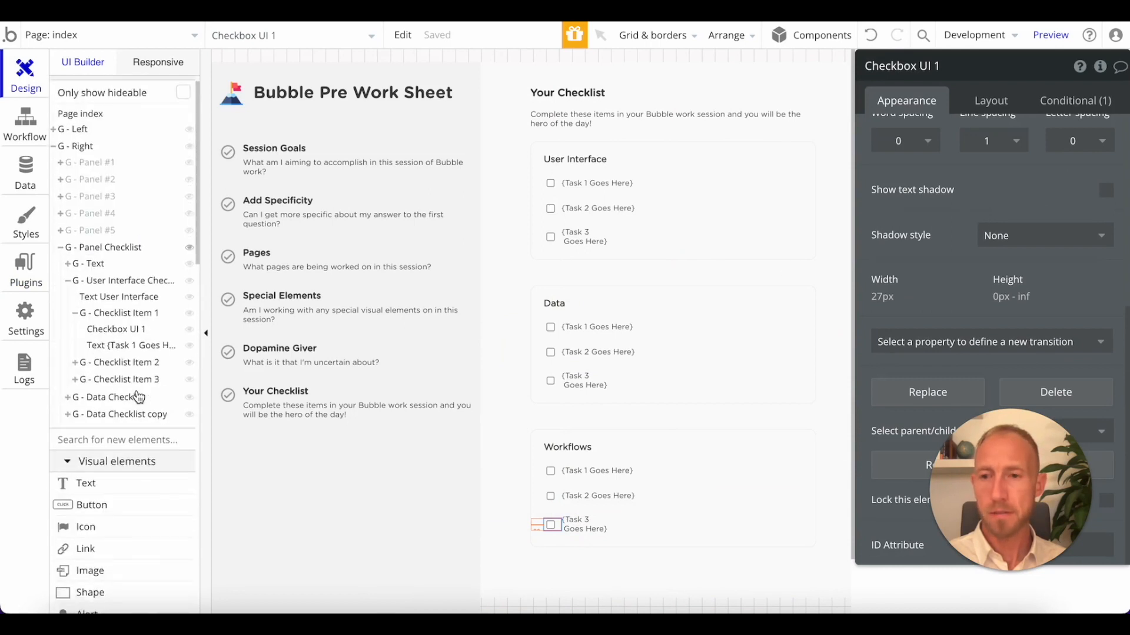
Undo the Confetti Animation plugin installation, and undo and redo one earlier change.
left_click(869, 37)
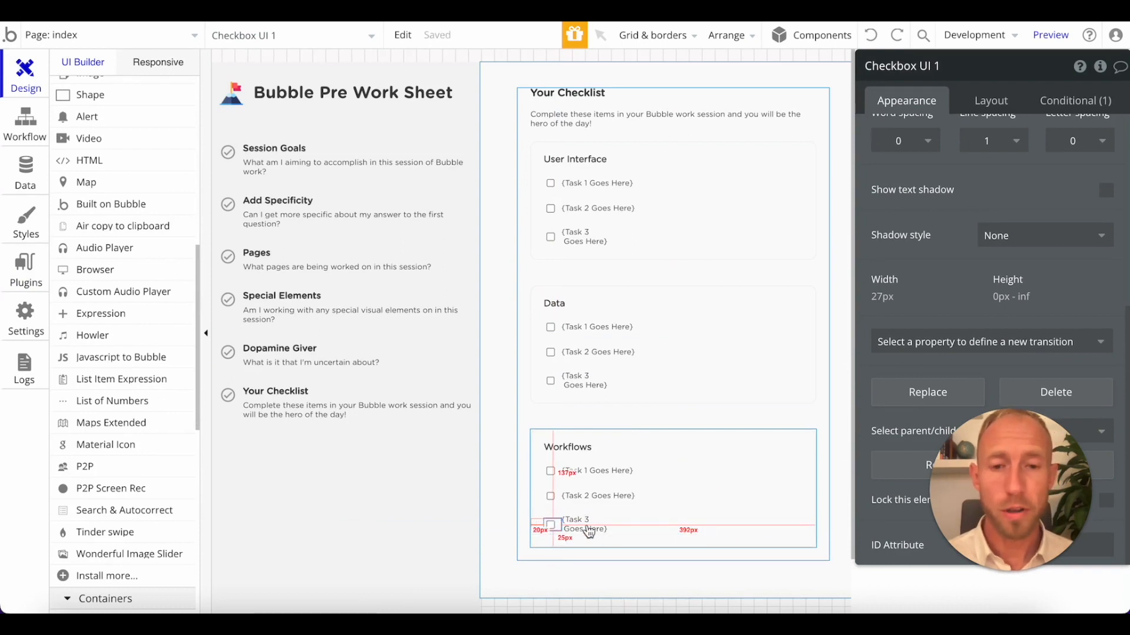
left_click(615, 523)
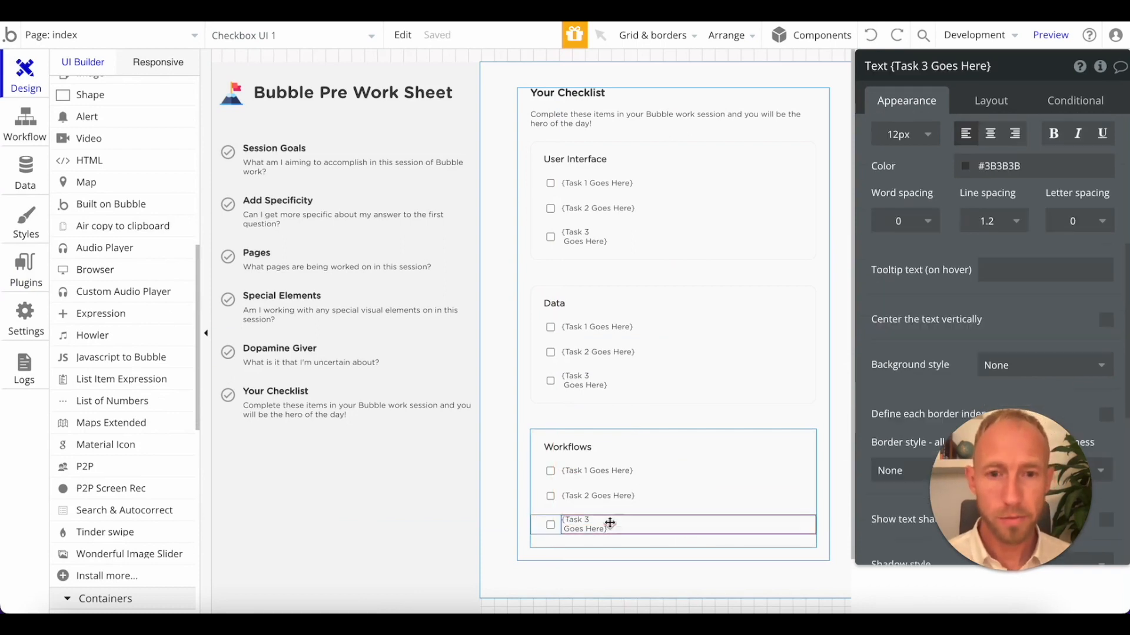
left_click(871, 33)
left_click(897, 37)
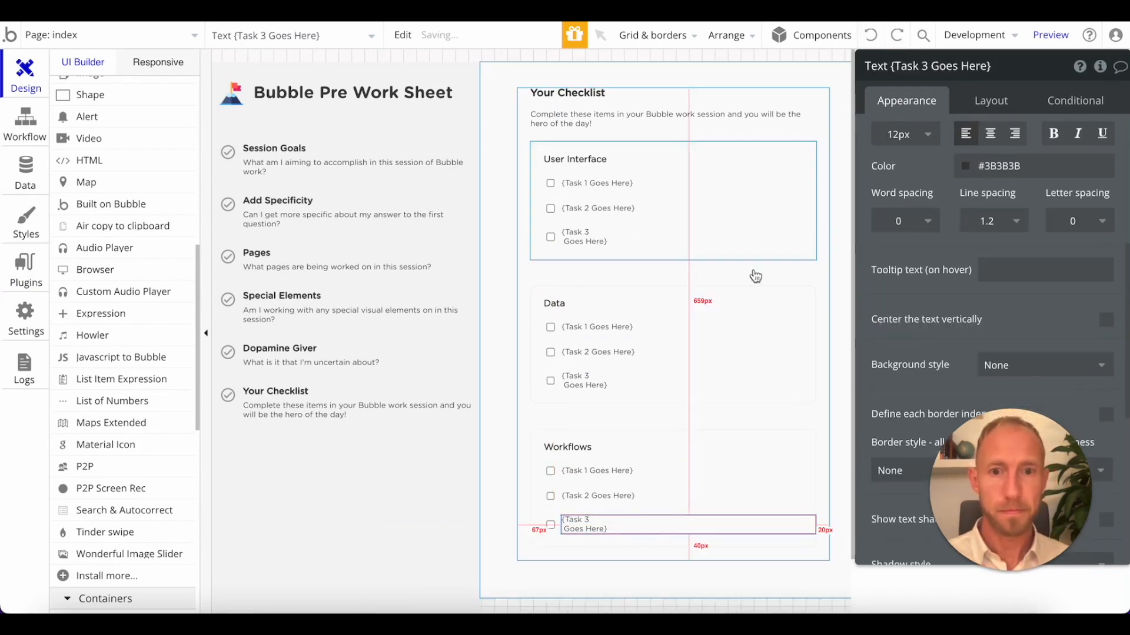
Remove the line break from the third User Interface task label so it reads {Task 3 Goes Here} on one line.
left_click(664, 233)
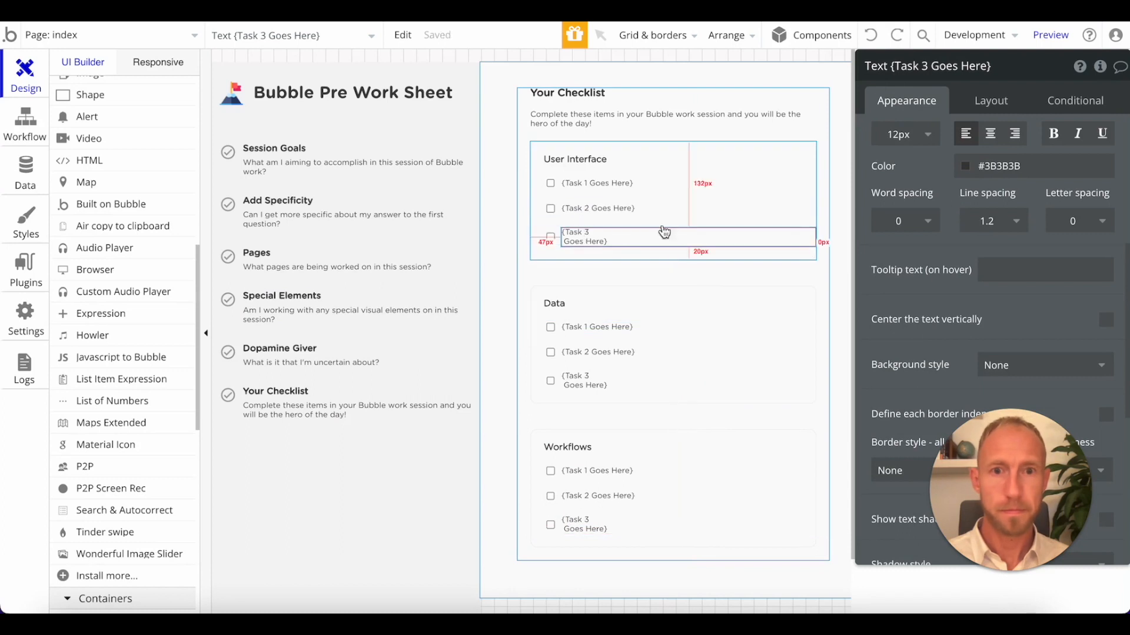
double_click(594, 237)
scroll(947, 222, "up", 6)
left_click(908, 154)
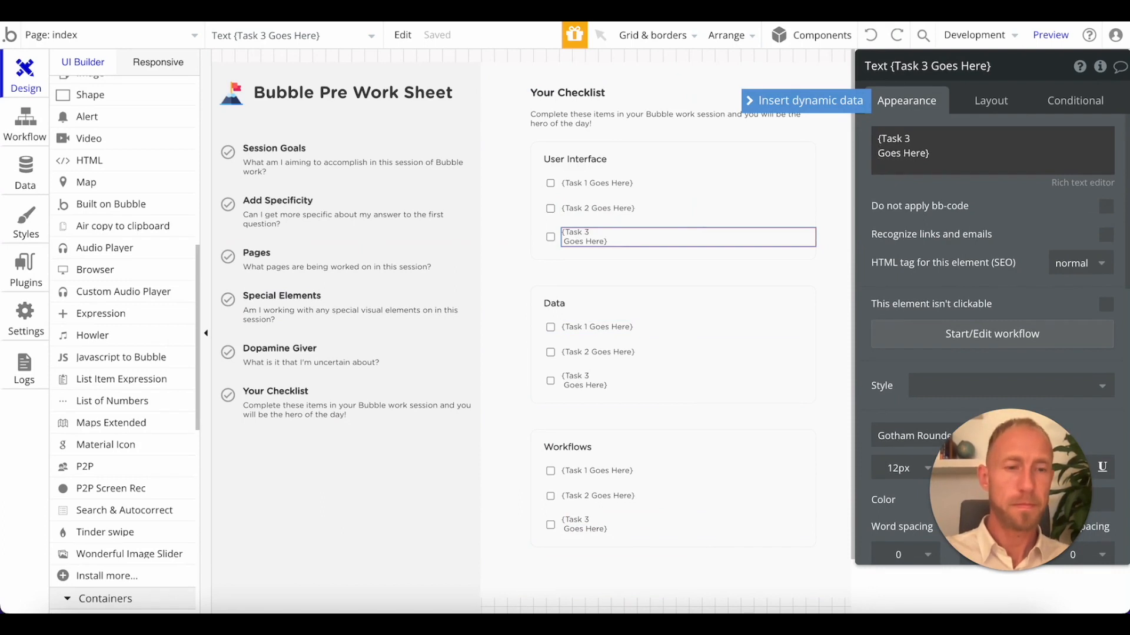
key("BackSpace")
Put the third Data task label, {Task 3 Goes Here}, on a single line by removing its line break and extra space.
left_click(584, 382)
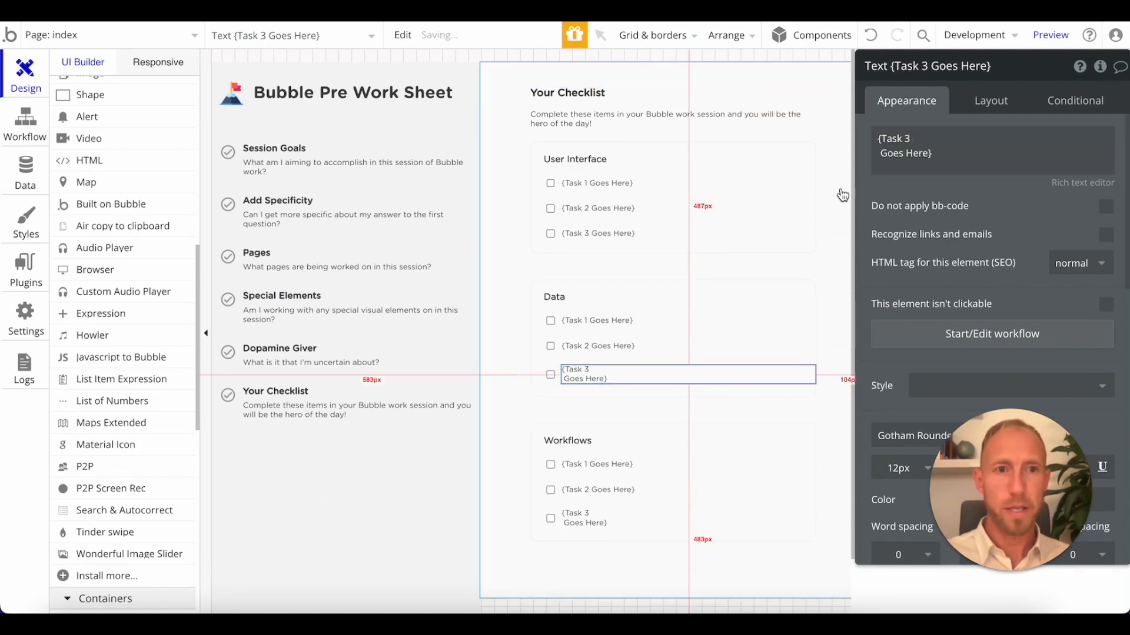
left_click(880, 153)
left_click(881, 154)
key("BackSpace")
key("BackSpace")
Remove the line break from the third Workflows task label so it reads {Task 3 Goes Here} on one line.
left_click(566, 519)
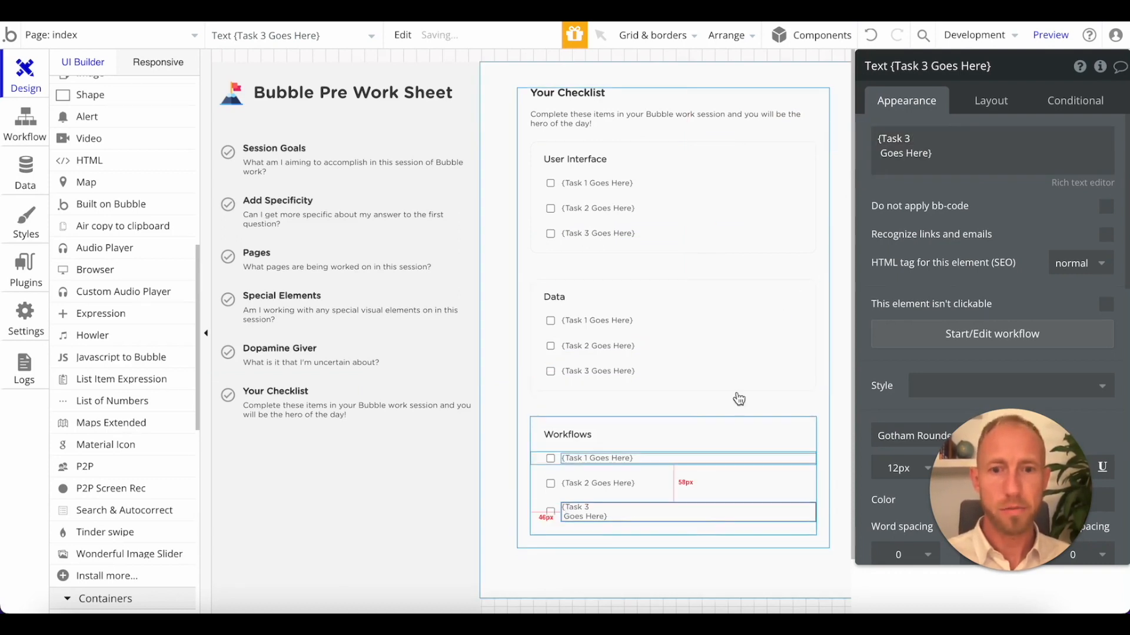
left_click(881, 154)
left_click(879, 154)
key("BackSpace")
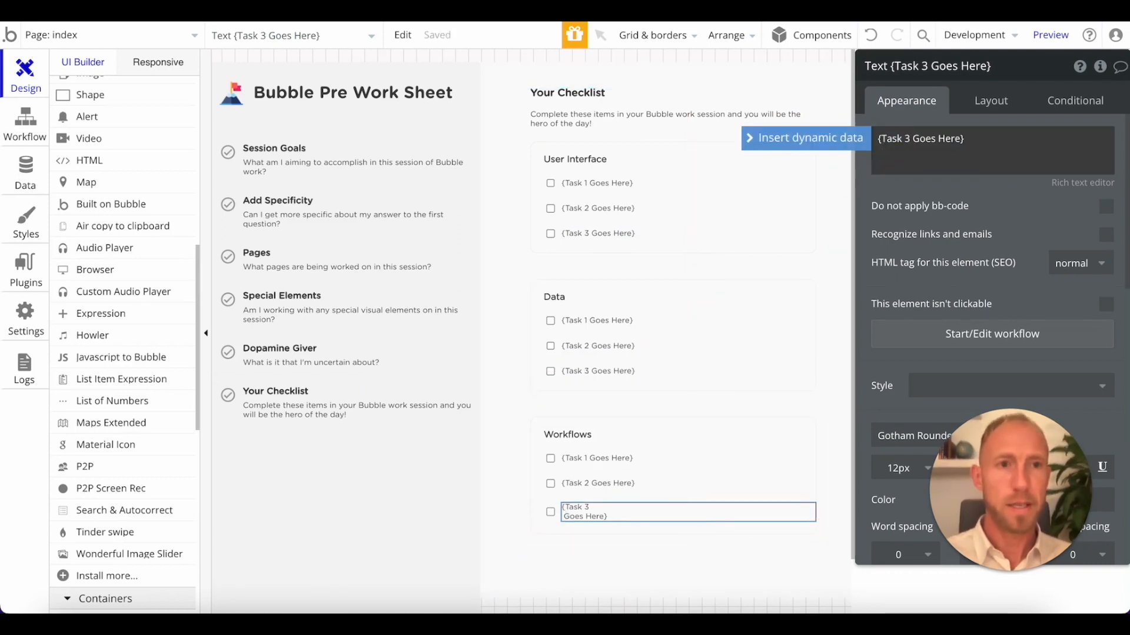